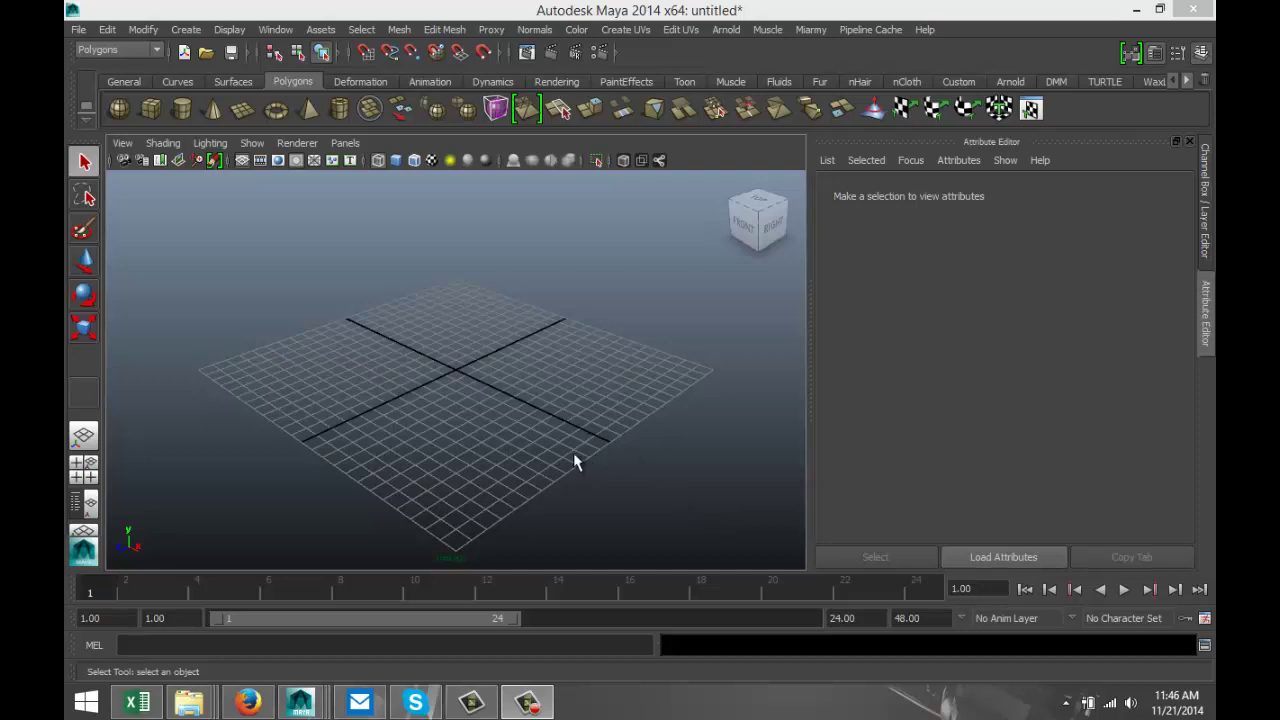
Import plane interior.jpg from the Desktop as an image plane in the front view
mouse_move(574, 454)
left_mouse_down("alt")
mouse_move(569, 431)
mouse_move(574, 446)
left_mouse_up("alt")
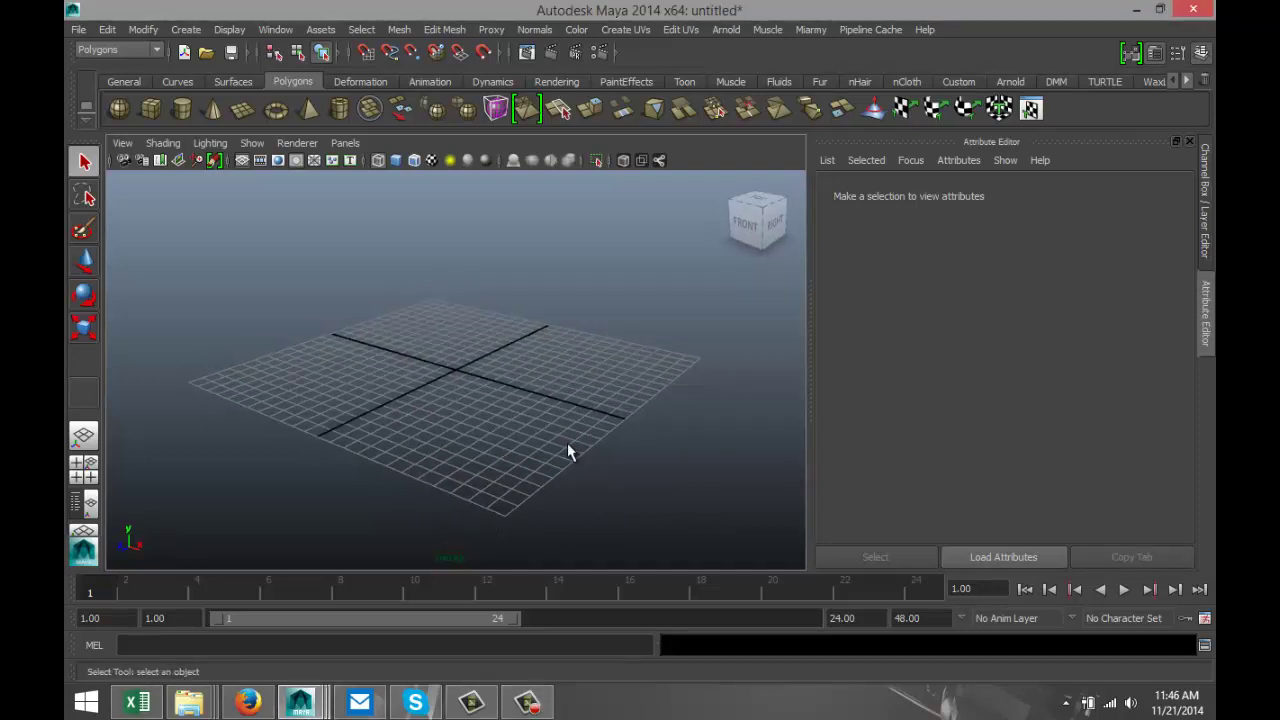
scroll(564, 450, "up", 3)
mouse_move(529, 436)
middle_mouse_down("alt")
mouse_move(543, 403)
mouse_move(535, 420)
middle_mouse_up("alt")
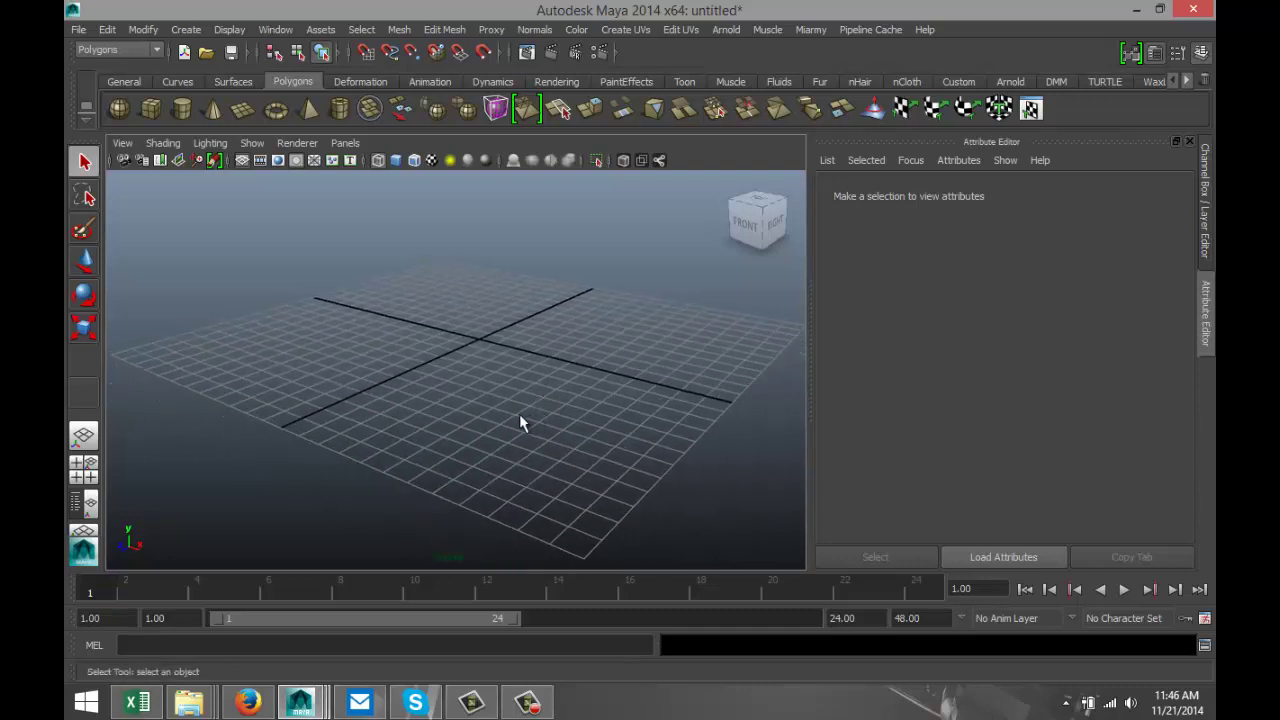
left_click(84, 475)
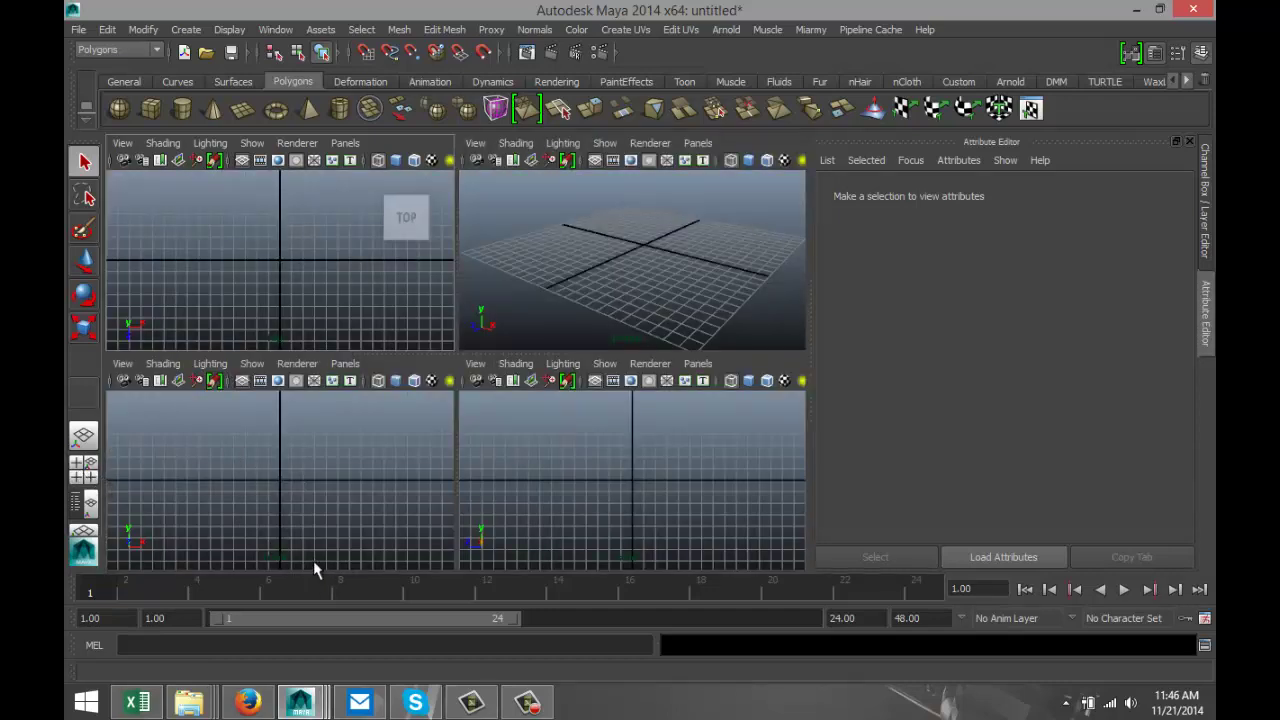
left_click(122, 364)
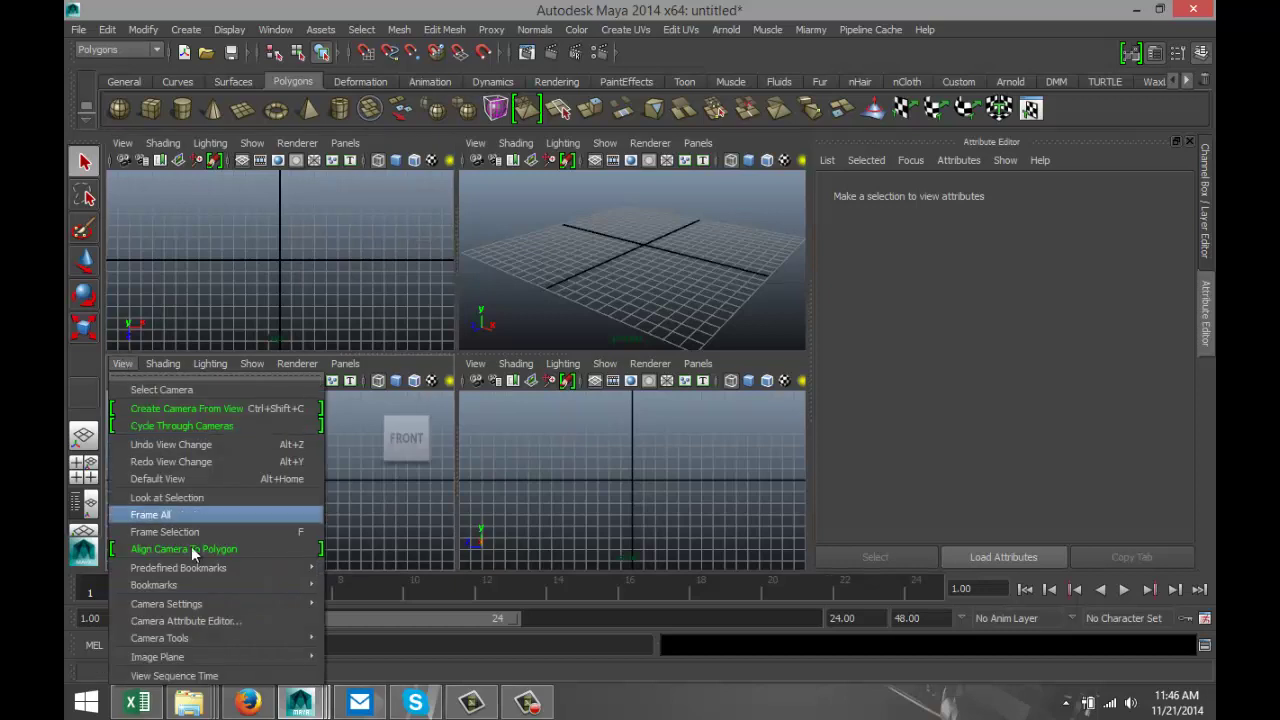
mouse_move(266, 641)
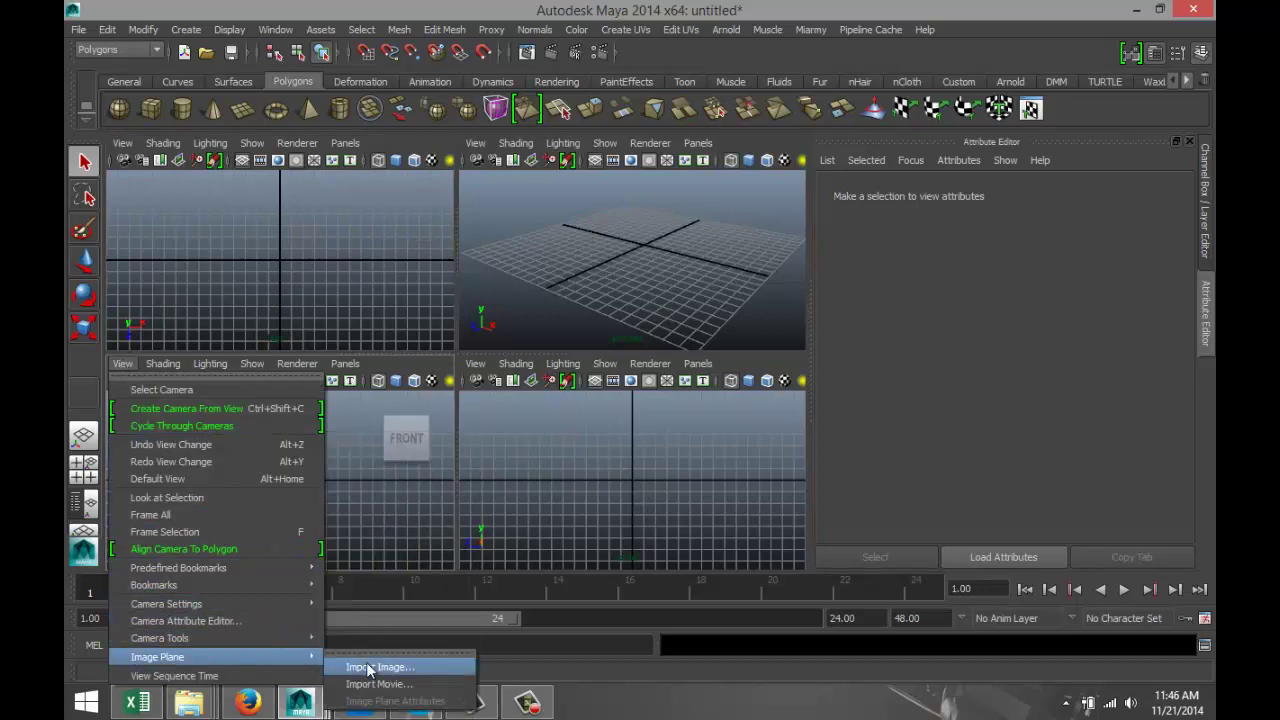
left_click(365, 666)
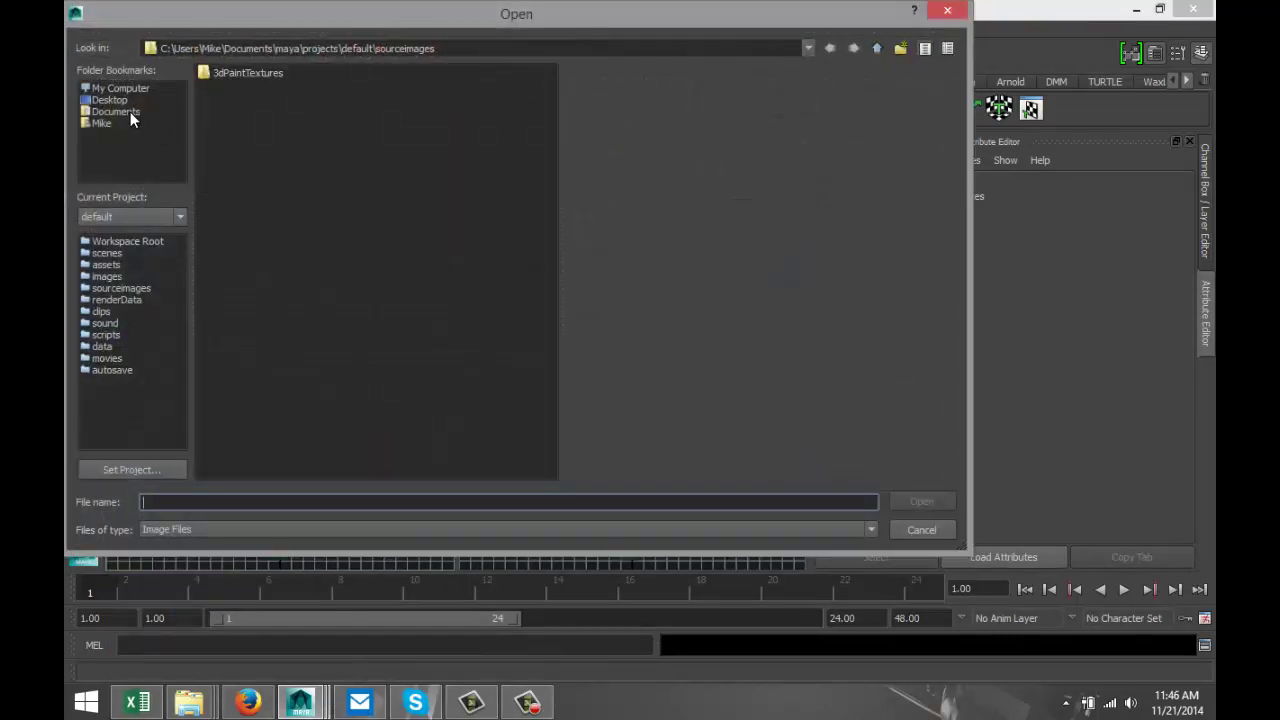
left_click(111, 99)
left_click(262, 177)
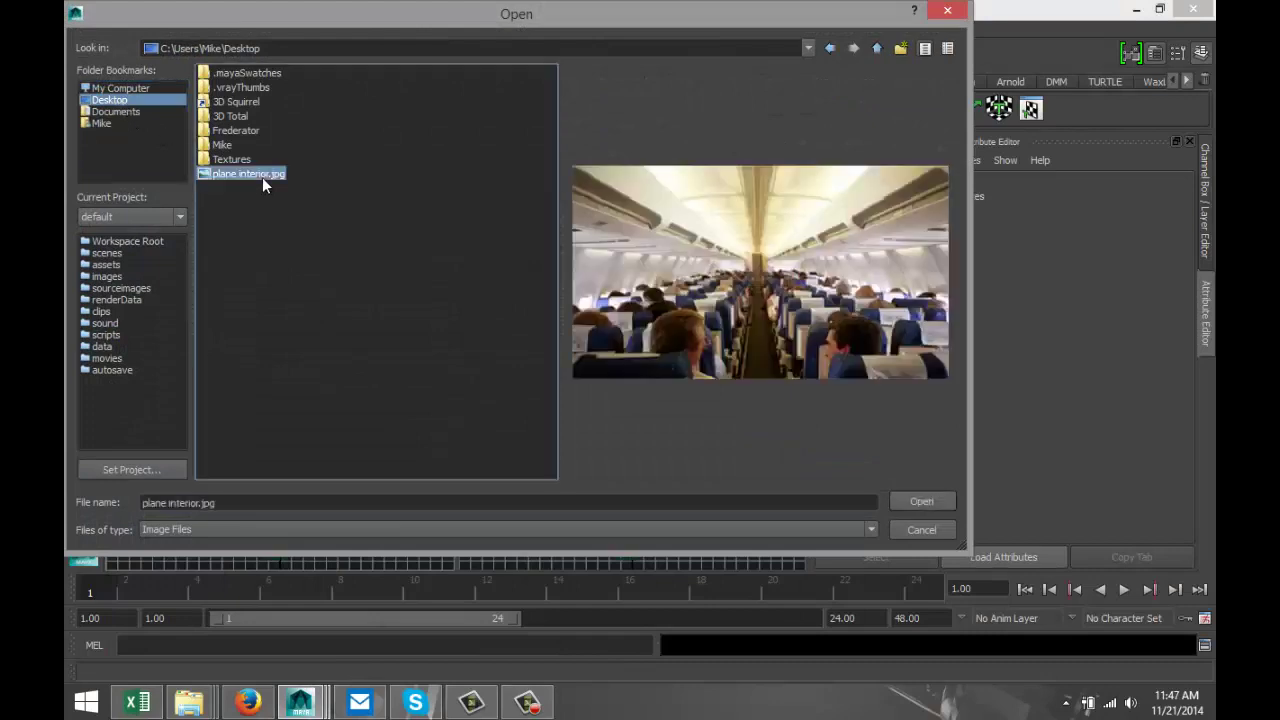
left_click(917, 504)
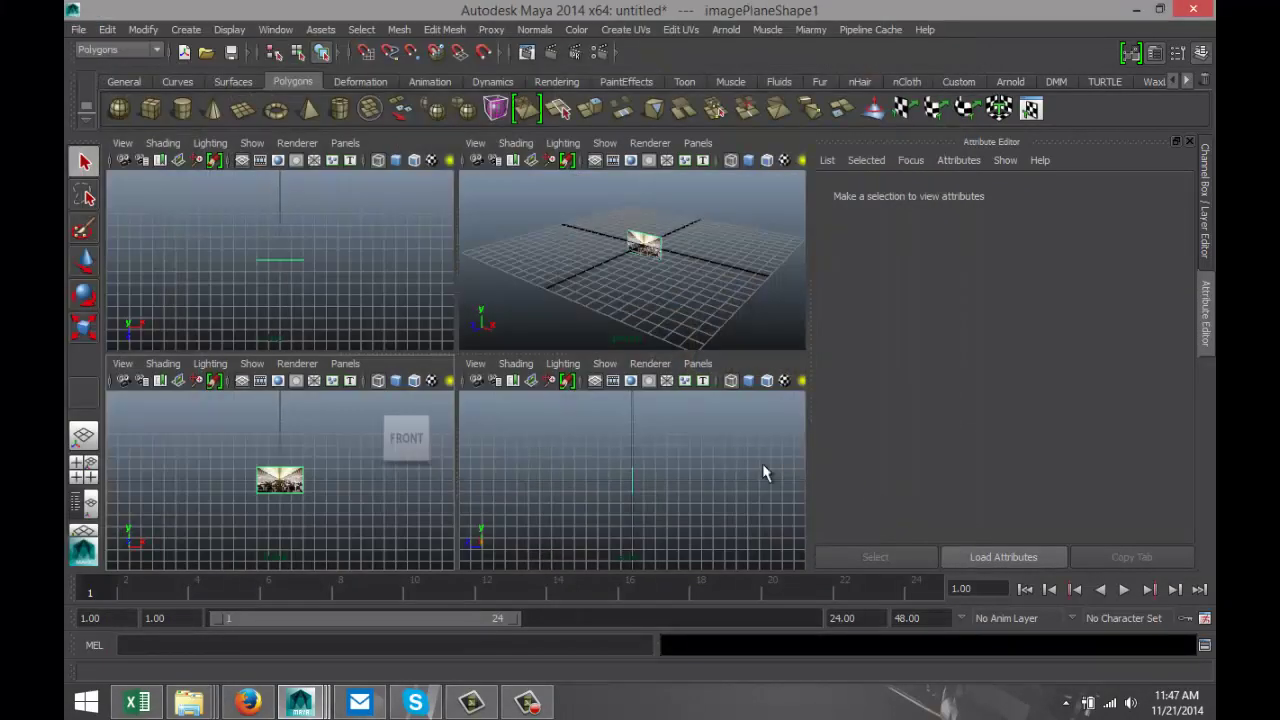
Scale the image plane up uniformly in the perspective view until it spans roughly the width of the grid
key("space")
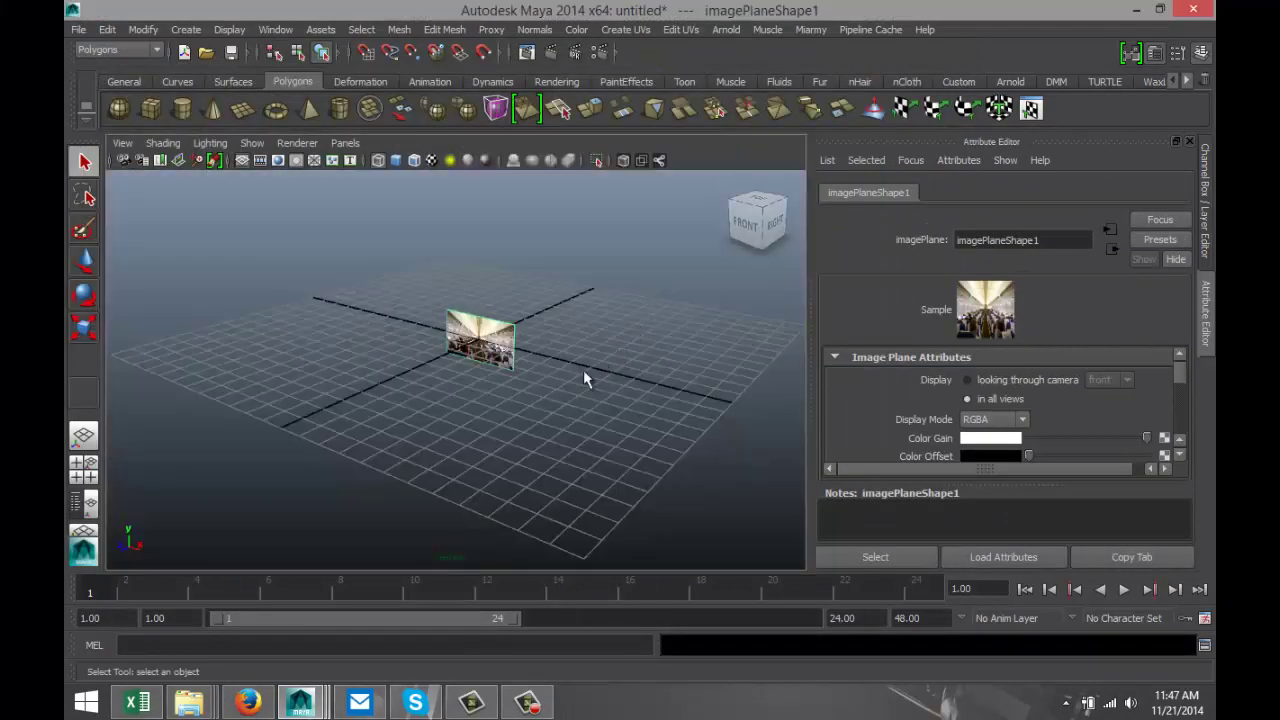
key("r")
left_click_drag(482, 344, 706, 426)
Examine the plane cabin reference image from the front, both close up and from a distance
left_click_drag(457, 444, 517, 444, "alt")
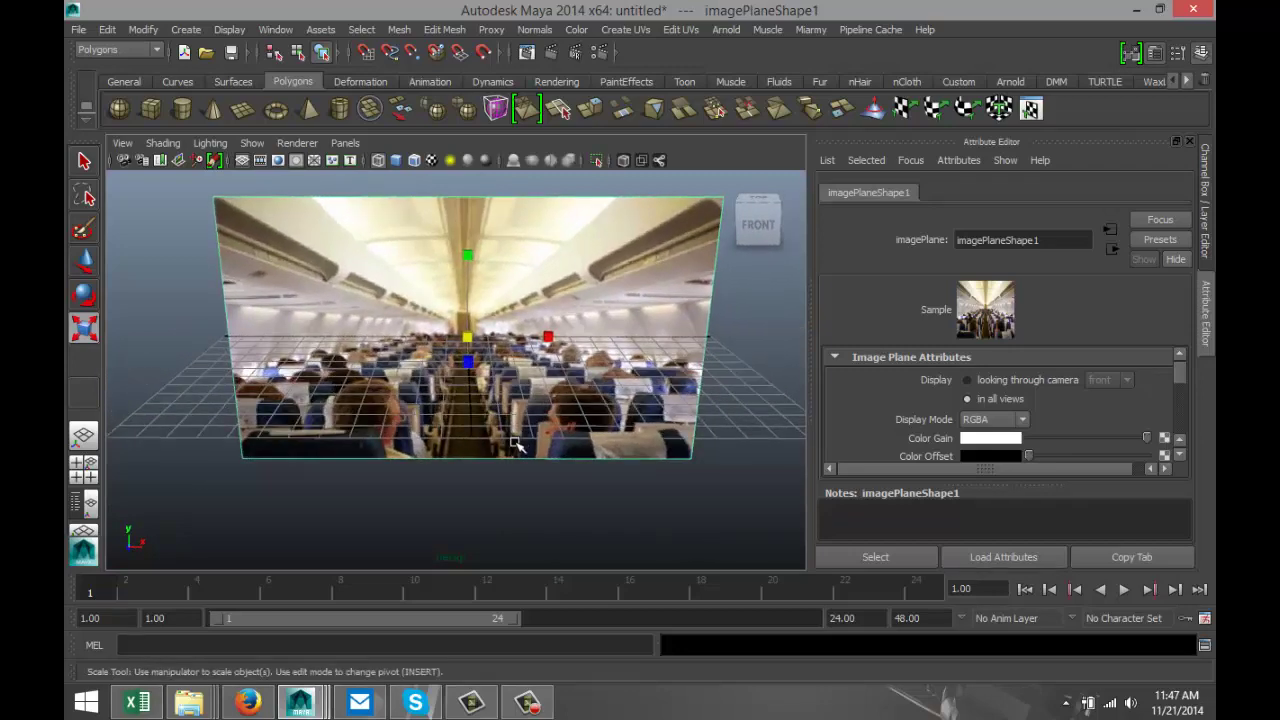
mouse_move(475, 402)
middle_mouse_down("alt")
mouse_move(490, 396)
mouse_move(472, 399)
middle_mouse_up("alt")
left_click_drag(503, 413, 506, 413, "alt")
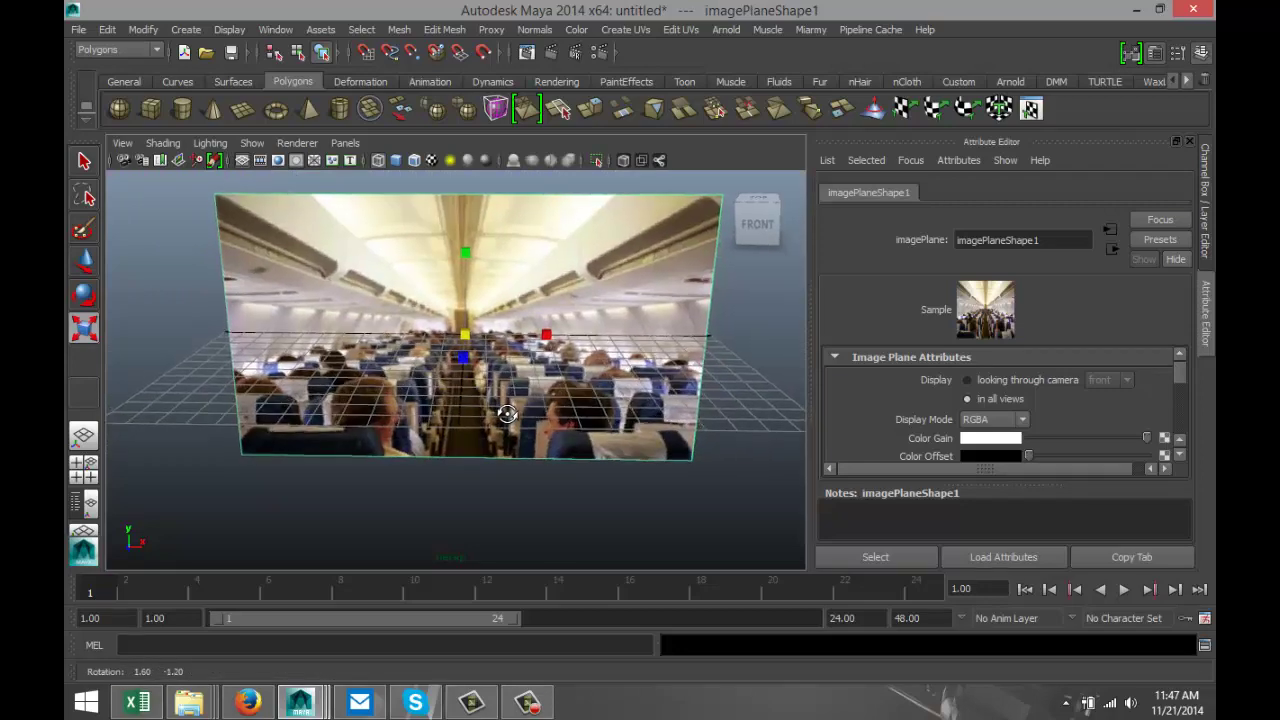
key("r")
scroll(512, 418, "down", 10)
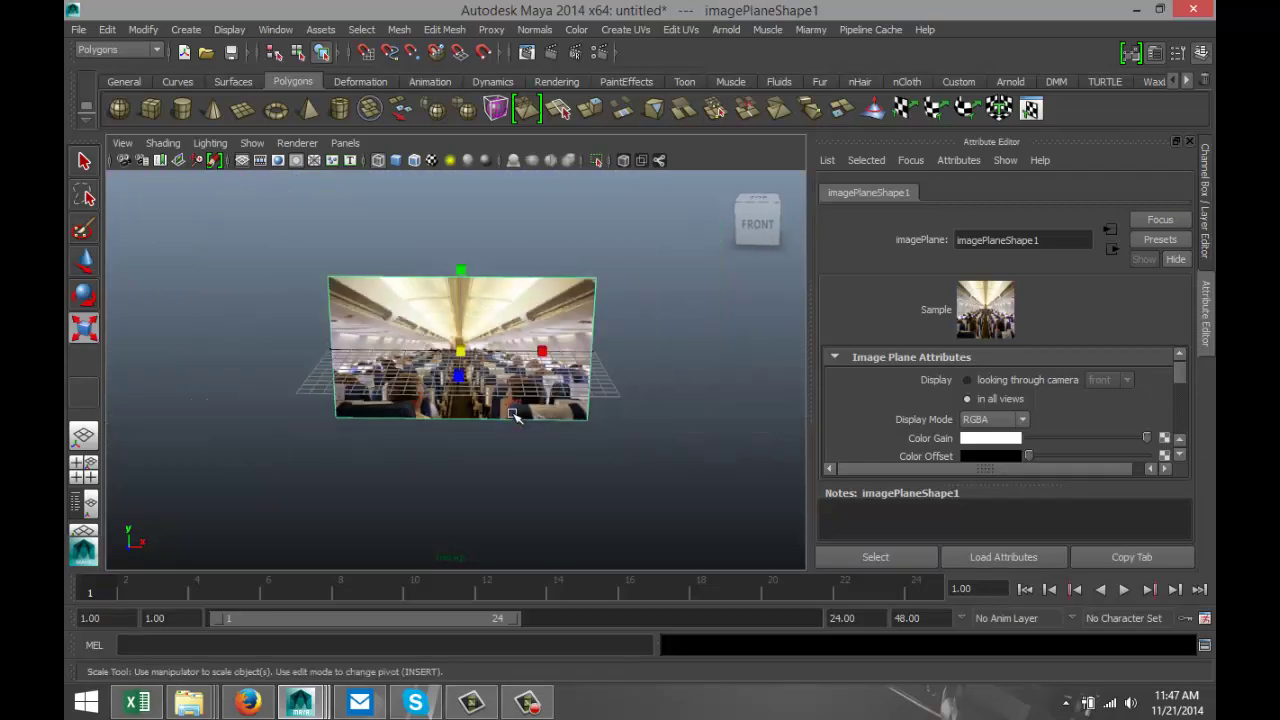
scroll(556, 432, "up", 8)
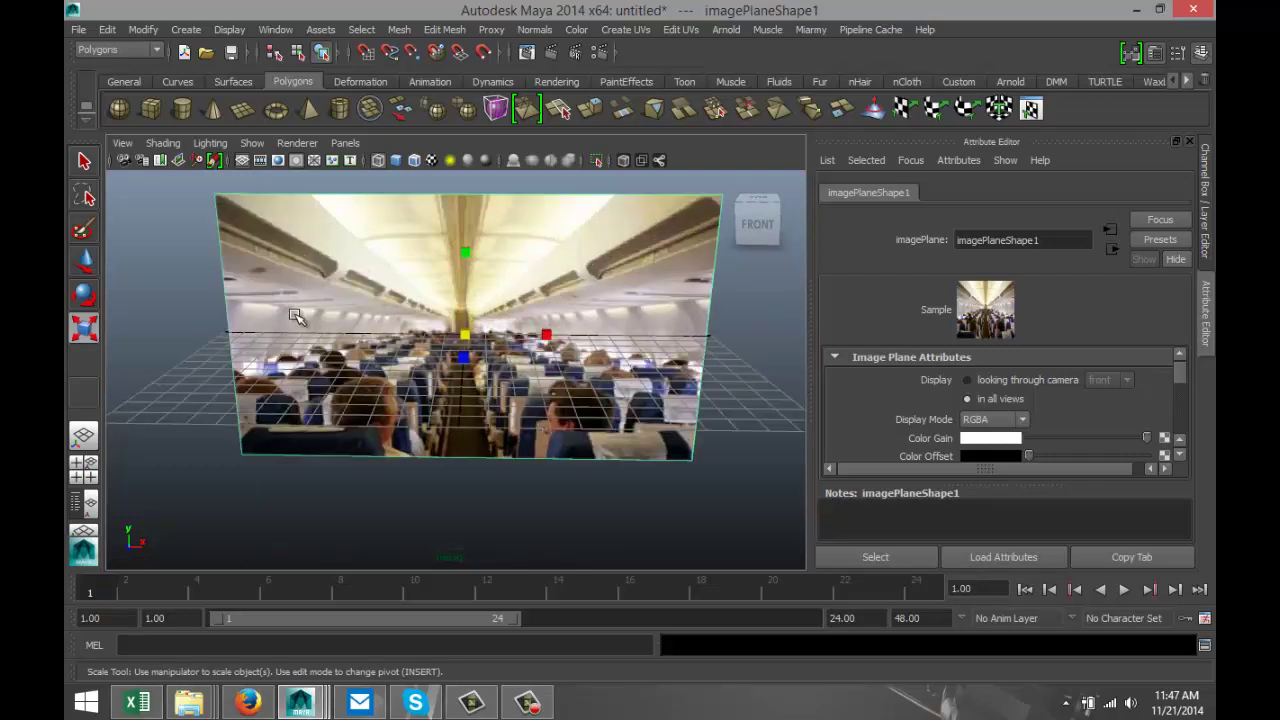
scroll(385, 392, "down", 5)
scroll(392, 388, "down", 4)
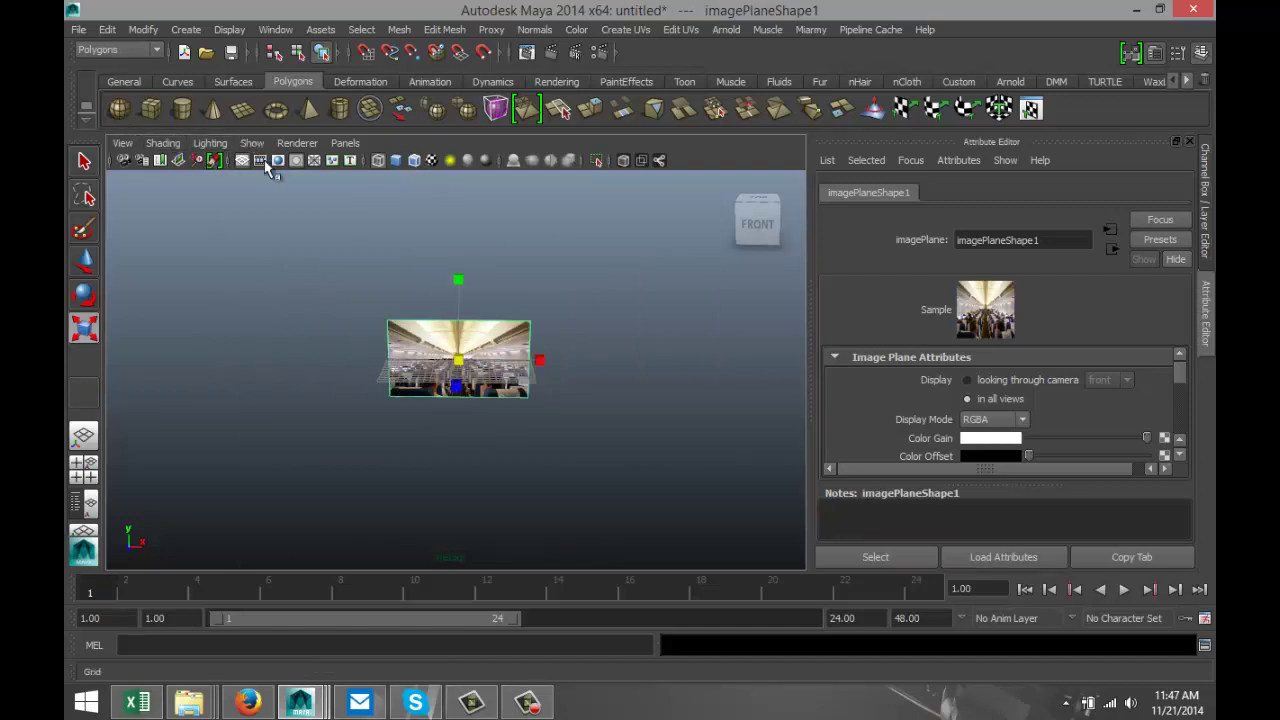
Draw a polygon cylinder left of the image plane, about 10.6 in radius and 18.5 high, and tip it about 88 degrees around X
left_click(181, 108)
left_click_drag(258, 402, 315, 258)
key("e")
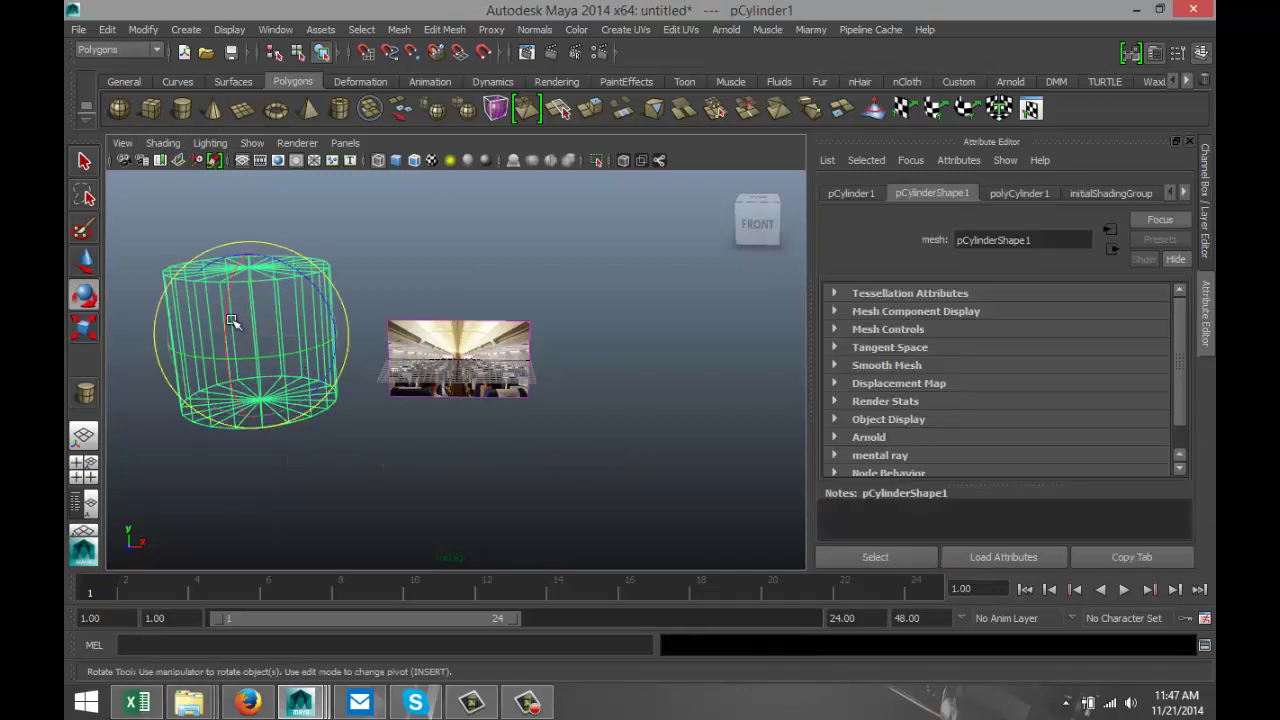
left_click_drag(236, 310, 243, 406)
Set the cylinder's X rotation to 90 and show the scene in shaded display
left_click(1016, 192)
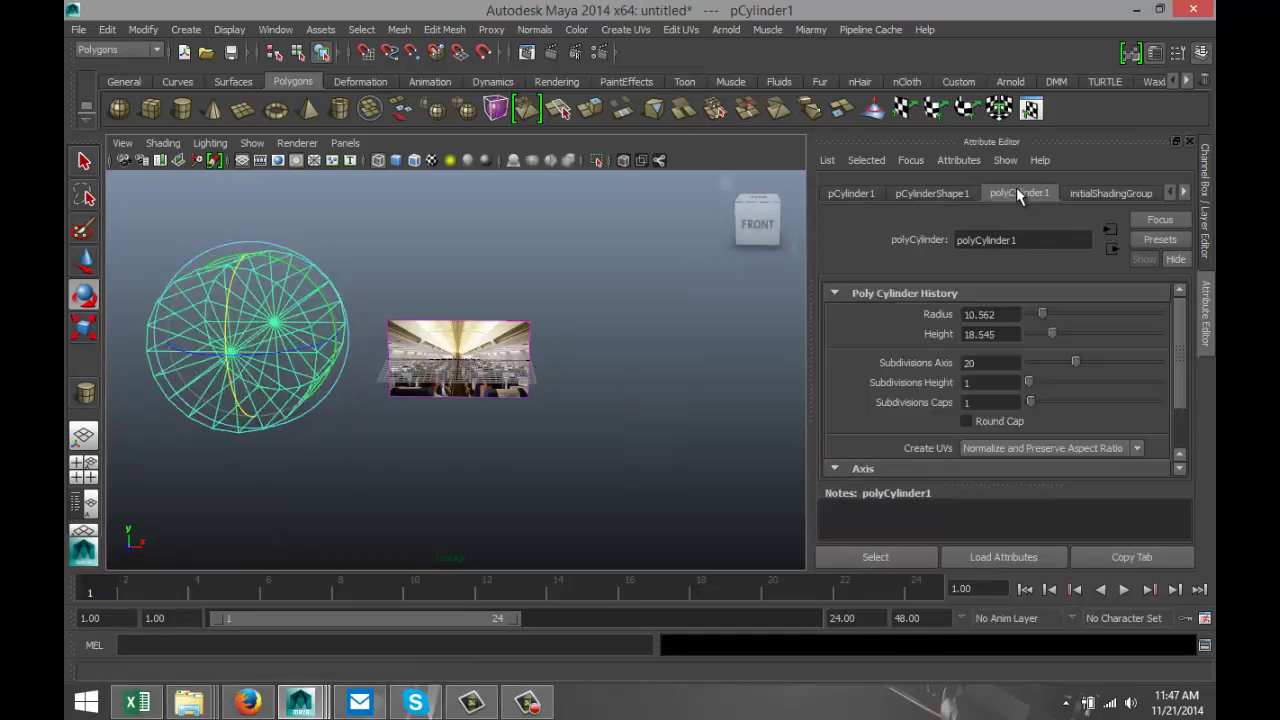
left_click(864, 195)
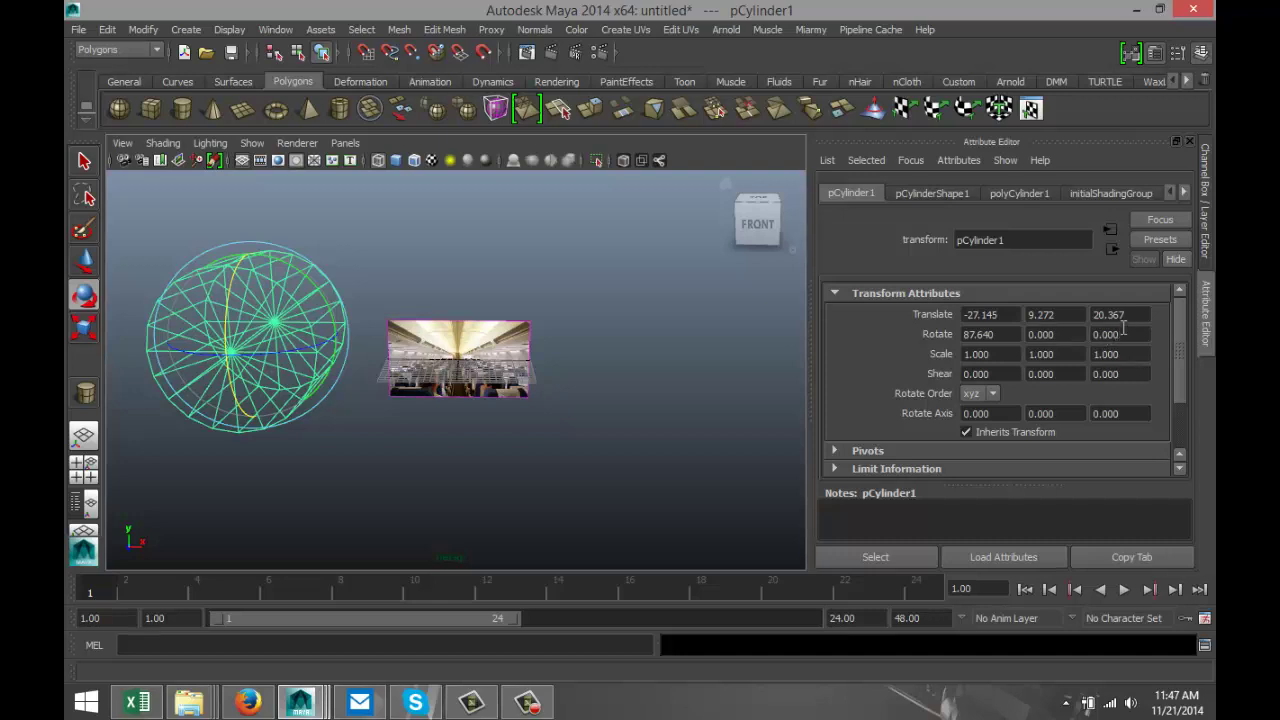
left_click(995, 334)
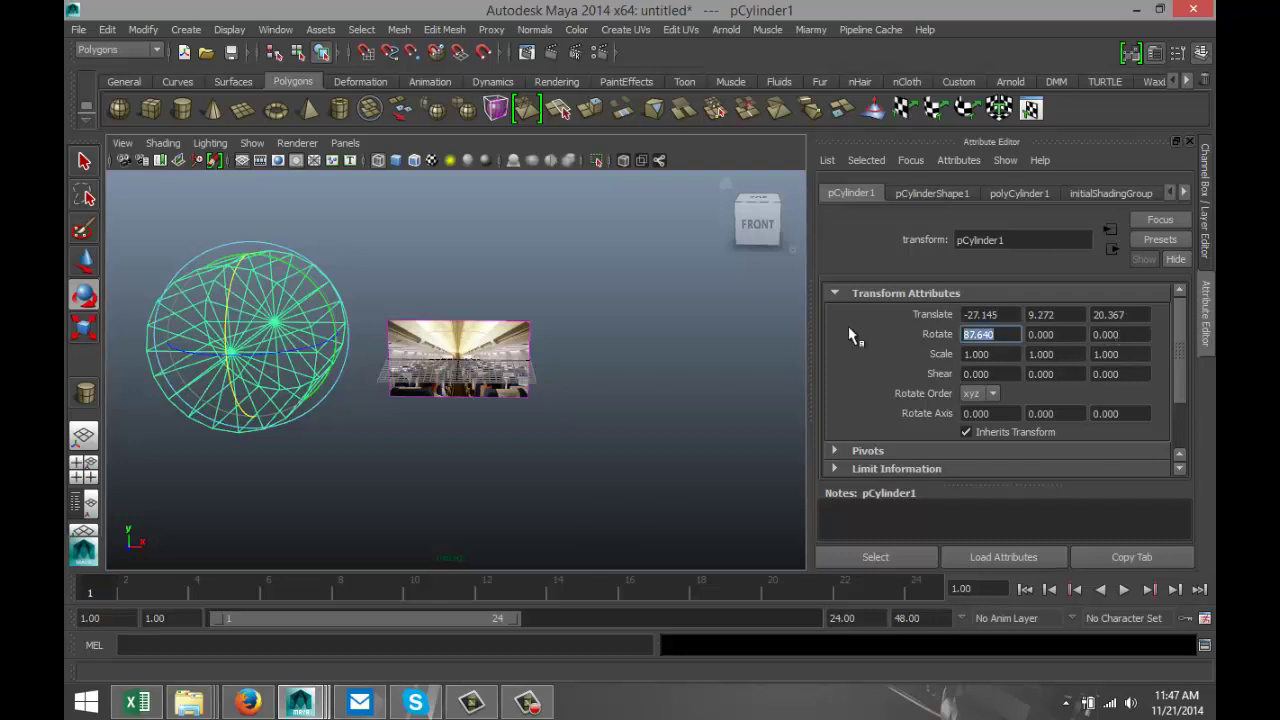
type("90")
key("Return")
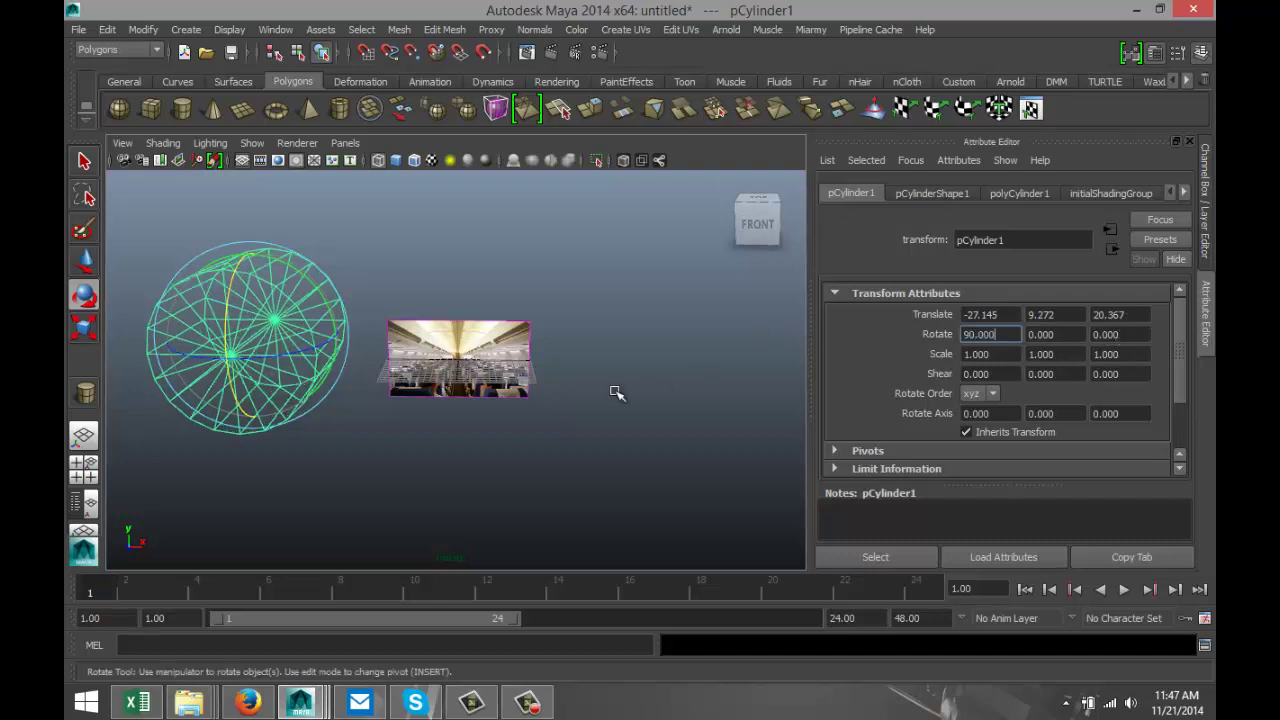
left_click(376, 462)
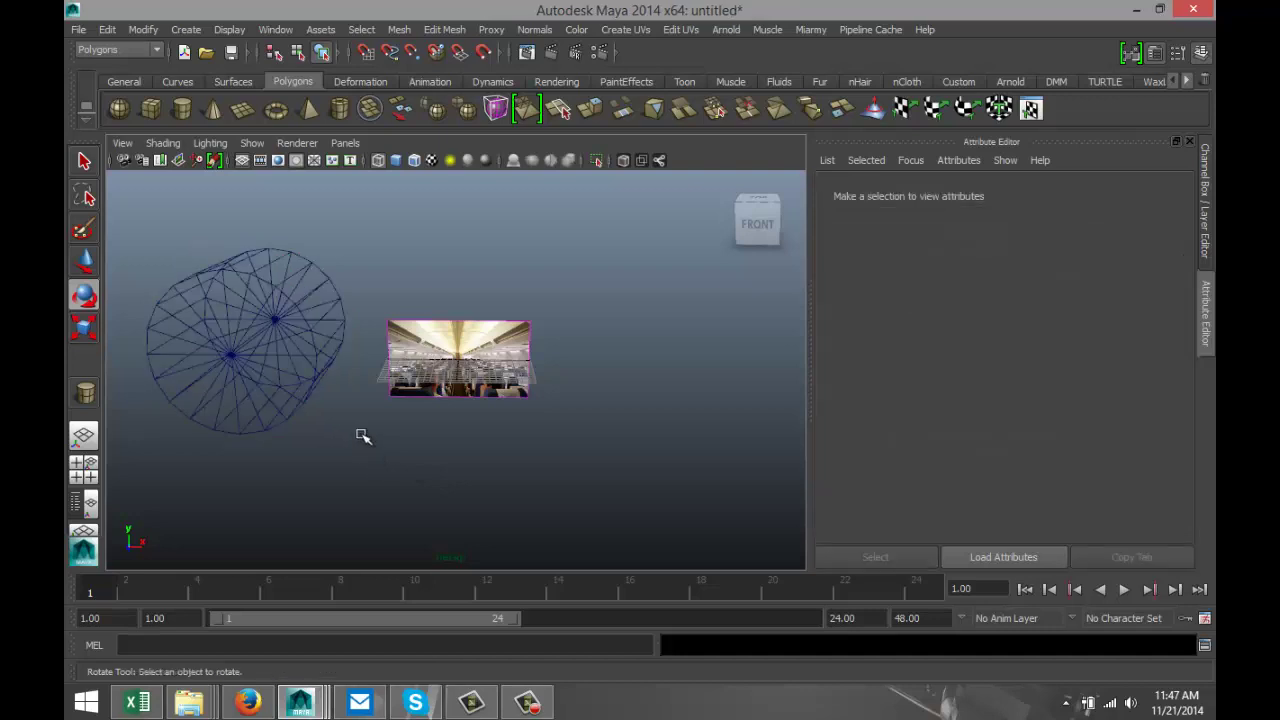
key("5")
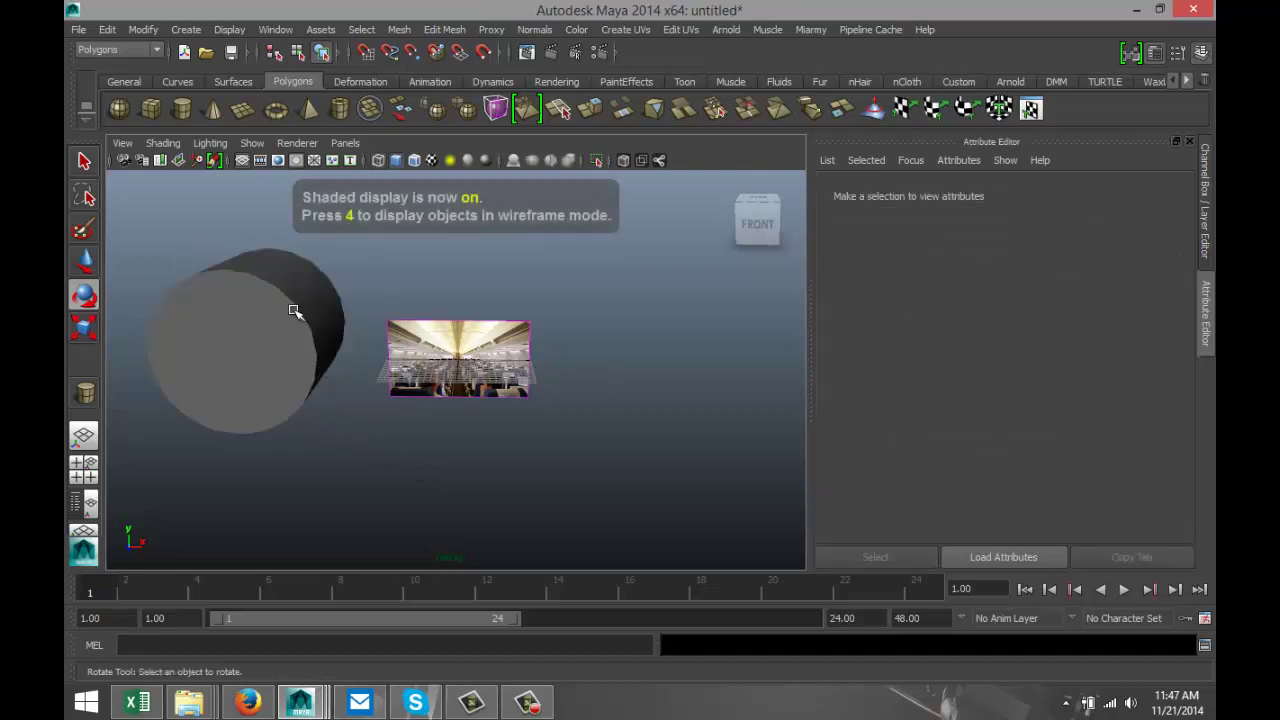
Set the cylinder's axis subdivisions to 40 and its cap subdivisions to 0
left_click(293, 311)
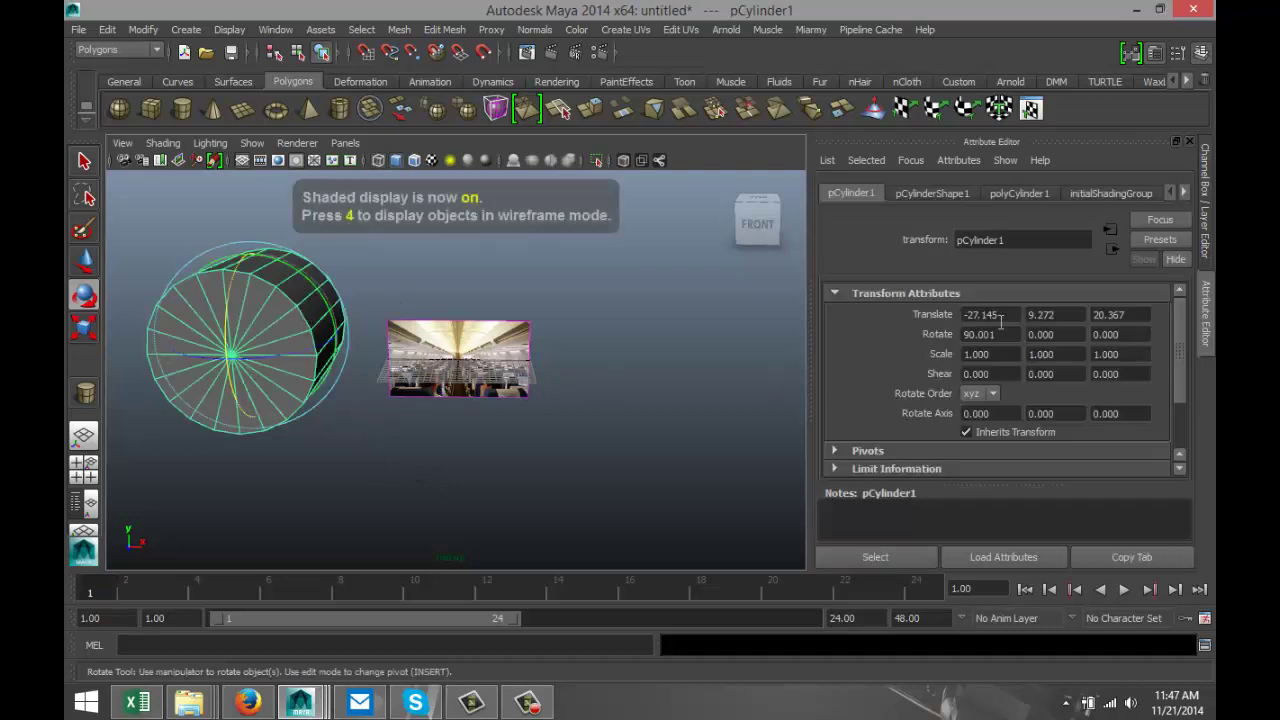
left_click(946, 193)
left_click(1005, 193)
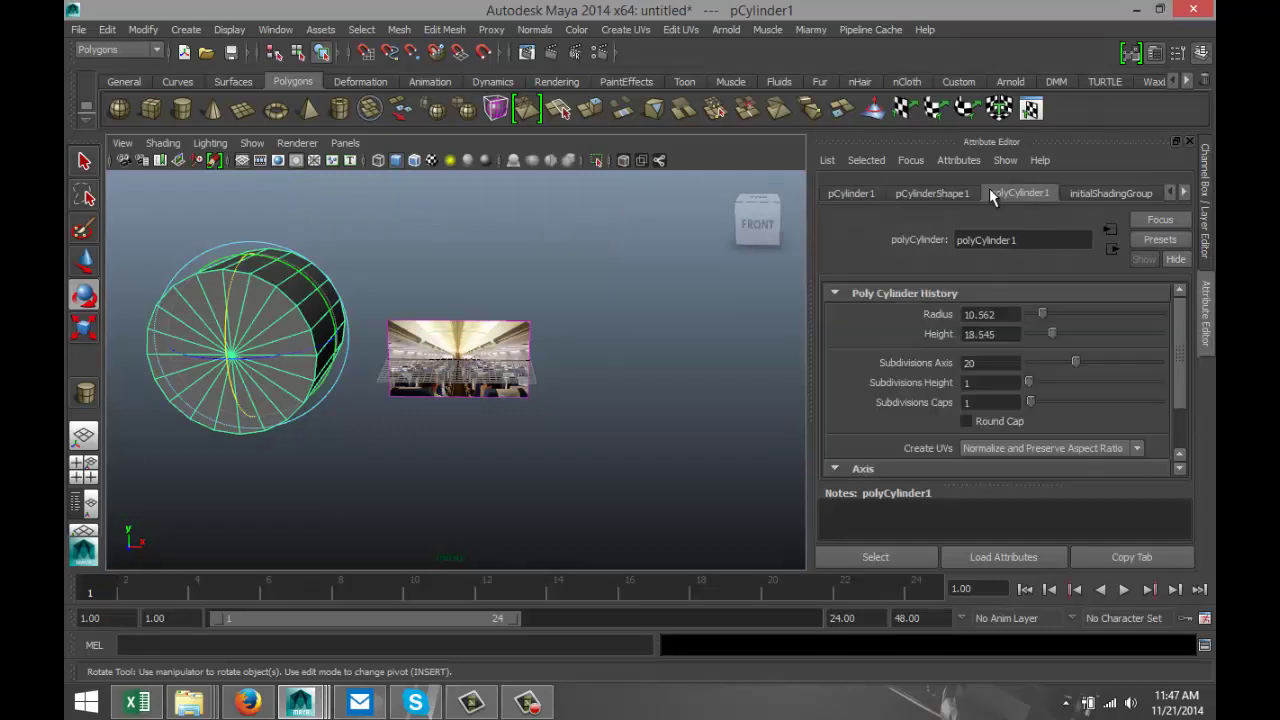
left_click(968, 362)
type("40")
key("Return")
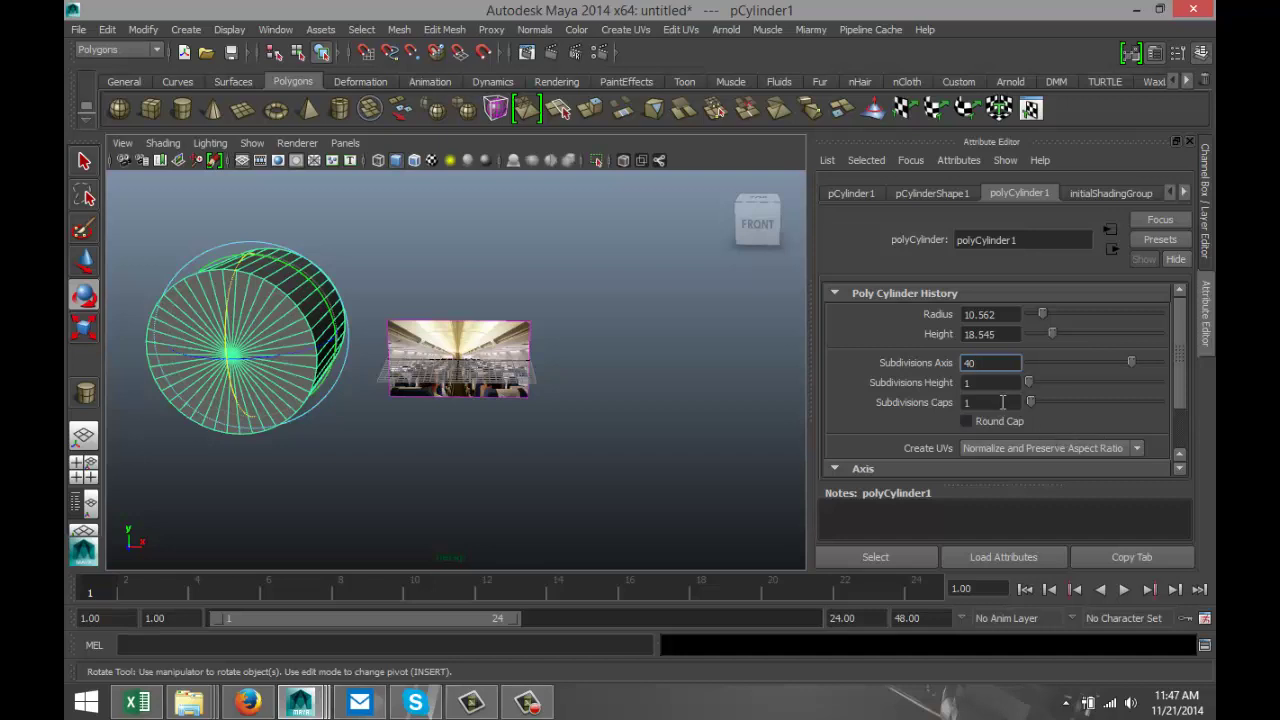
left_click(1002, 402)
type("0")
key("Return")
left_click(510, 450)
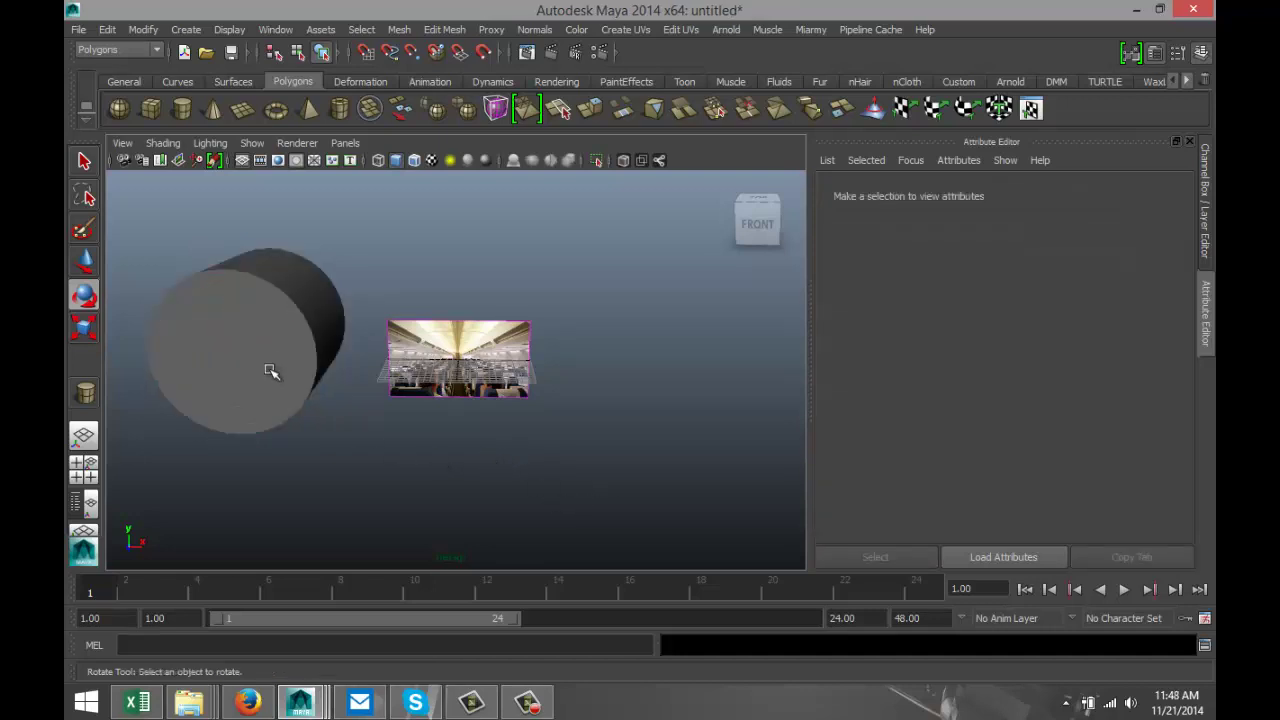
Delete the front and back end-cap faces of the cylinder, leaving an open tube
left_click(265, 332)
right_click(253, 328)
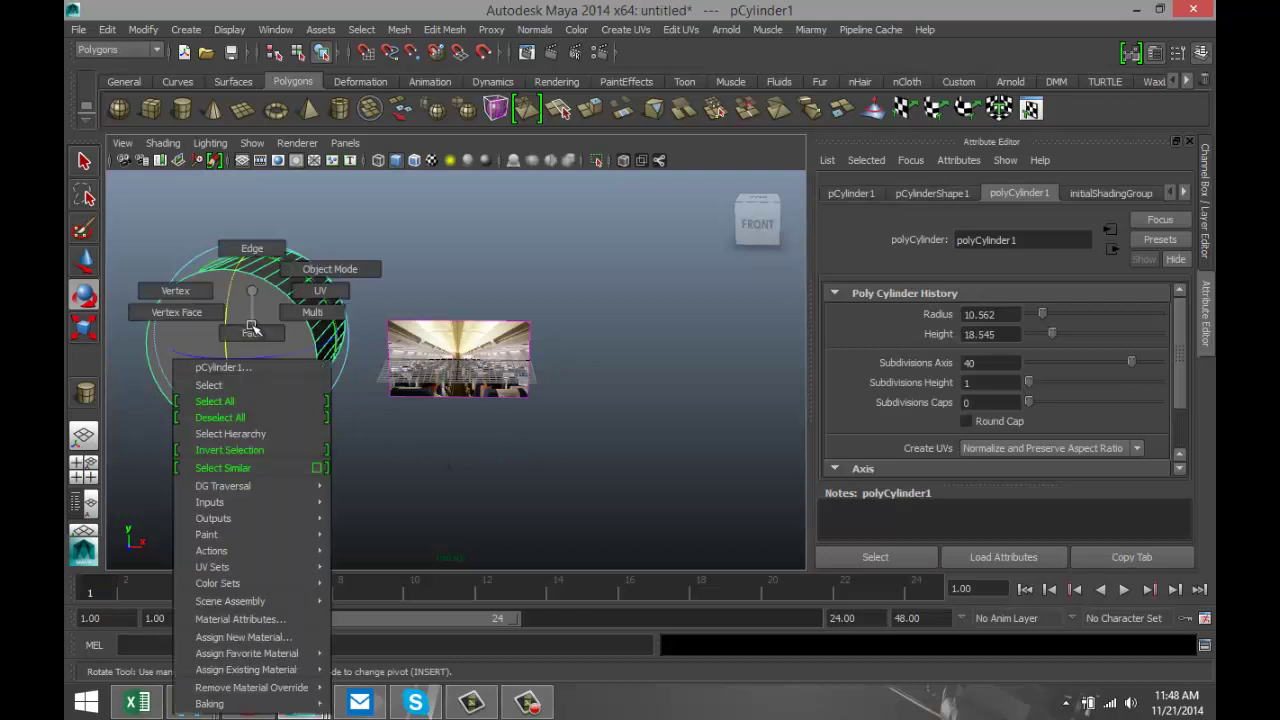
left_click(253, 333)
left_click(238, 328)
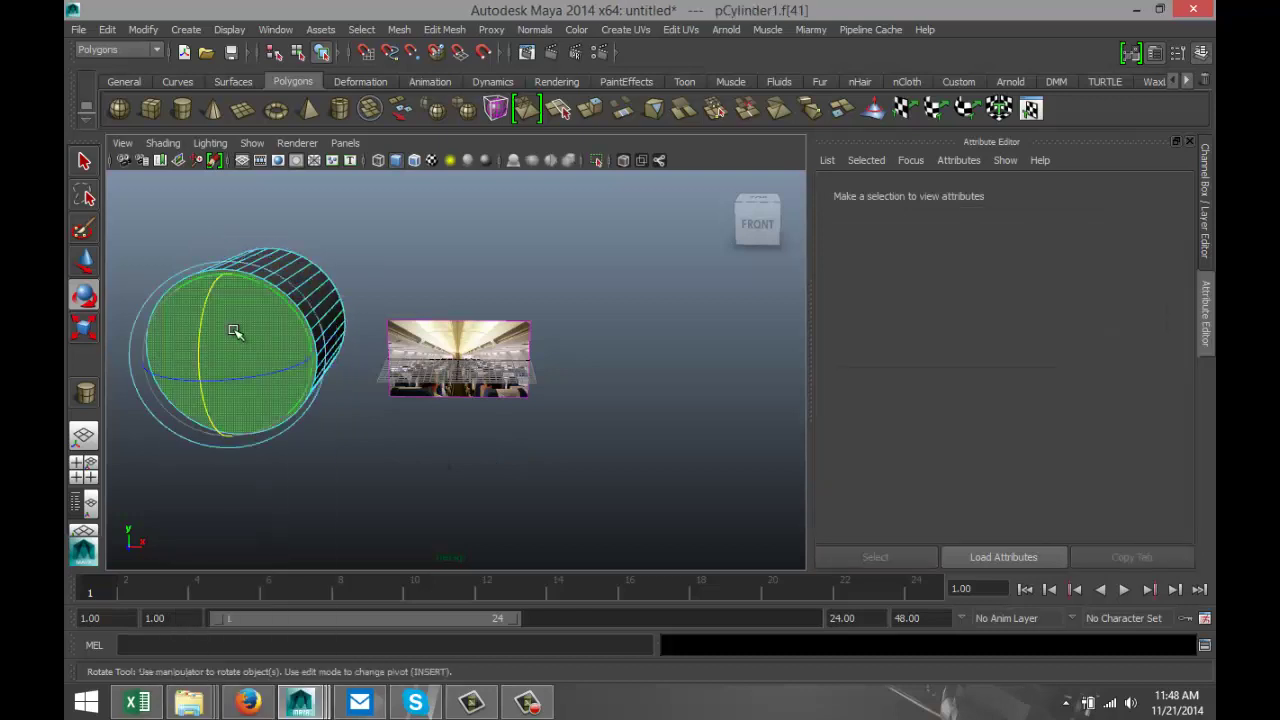
key("Delete")
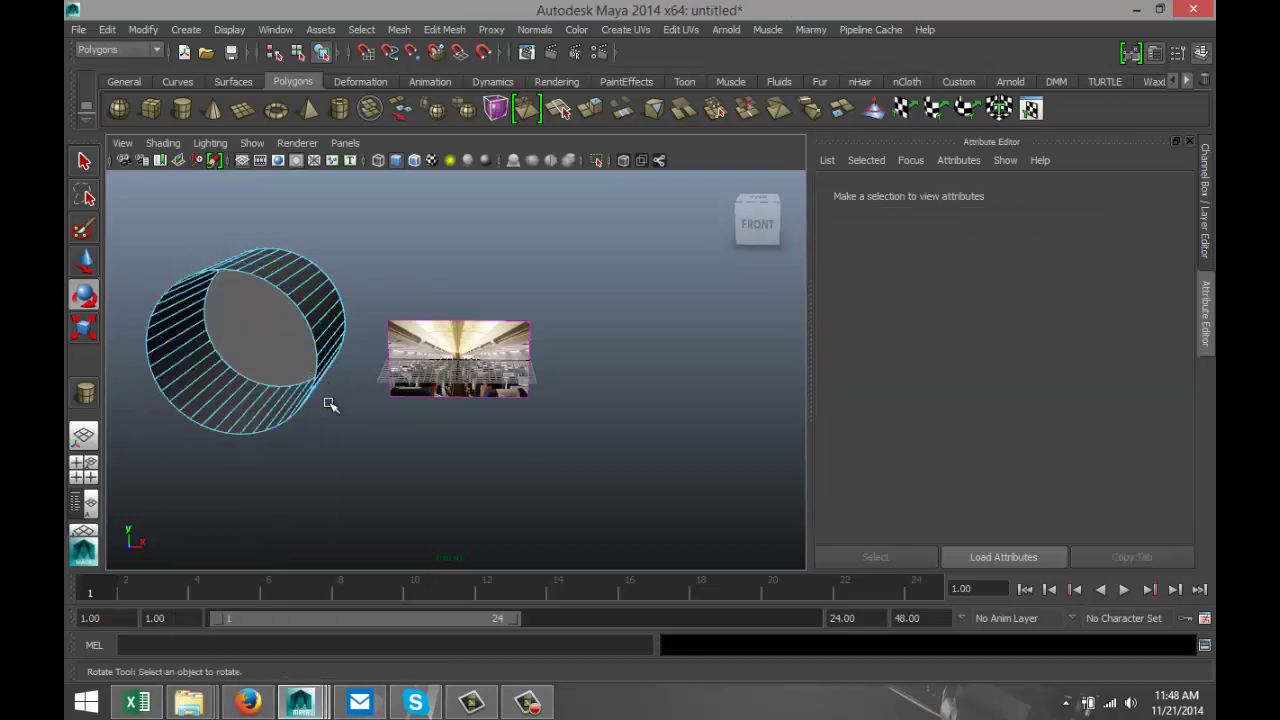
left_click_drag(372, 451, 120, 434, "alt")
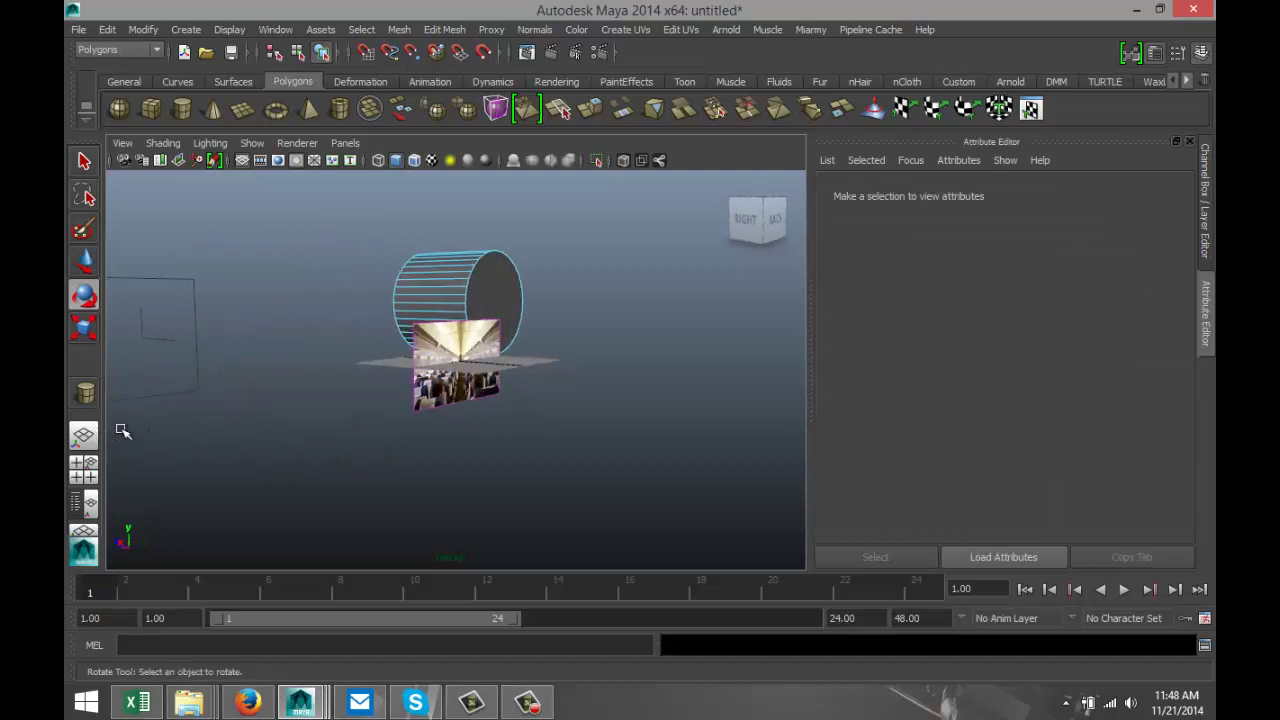
left_click(498, 298)
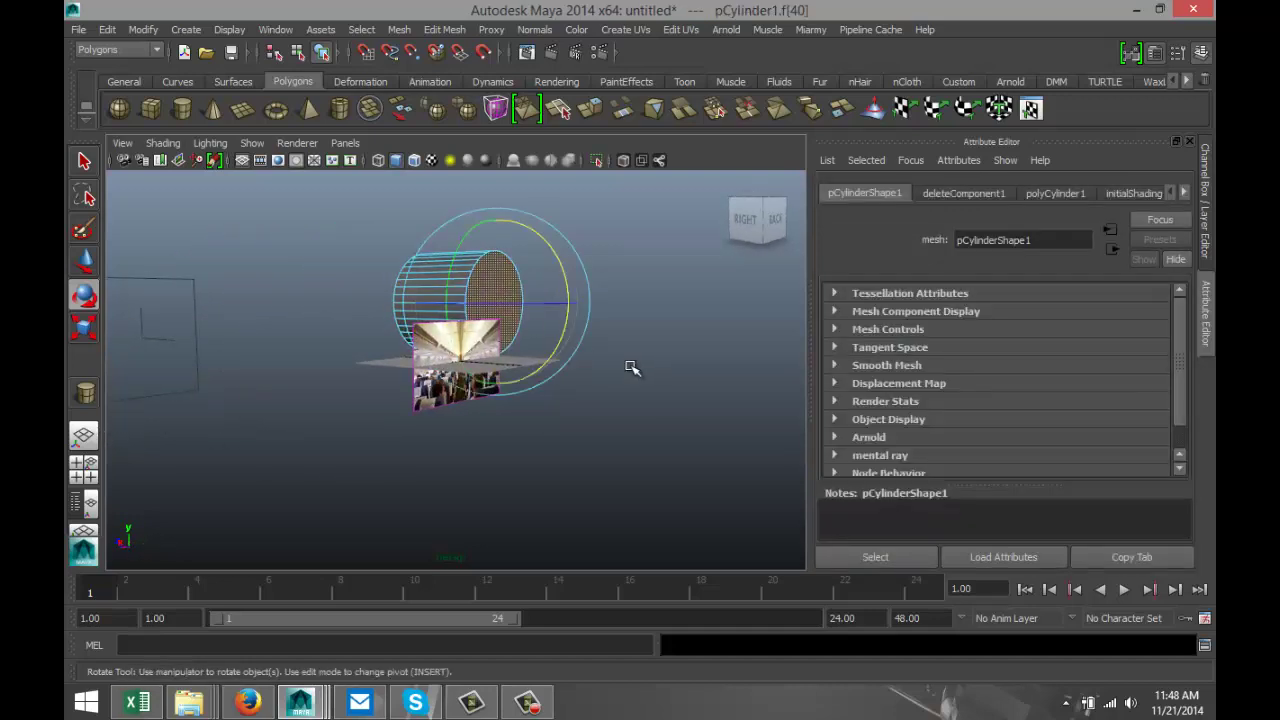
key("Delete")
Draw a tall, thin upright polygon cylinder on the opposite side of the image plane from the open tube
left_click_drag(200, 472, 520, 471, "alt")
scroll(519, 471, "up", 5)
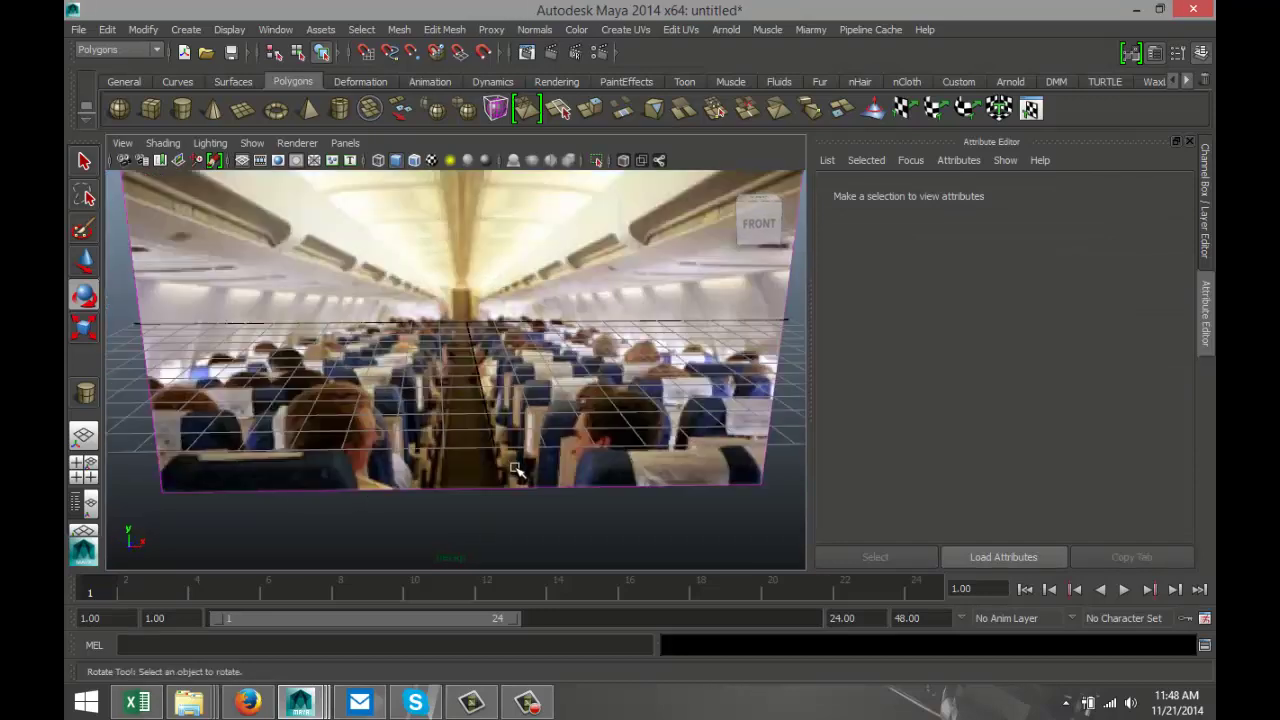
scroll(509, 449, "down", 5)
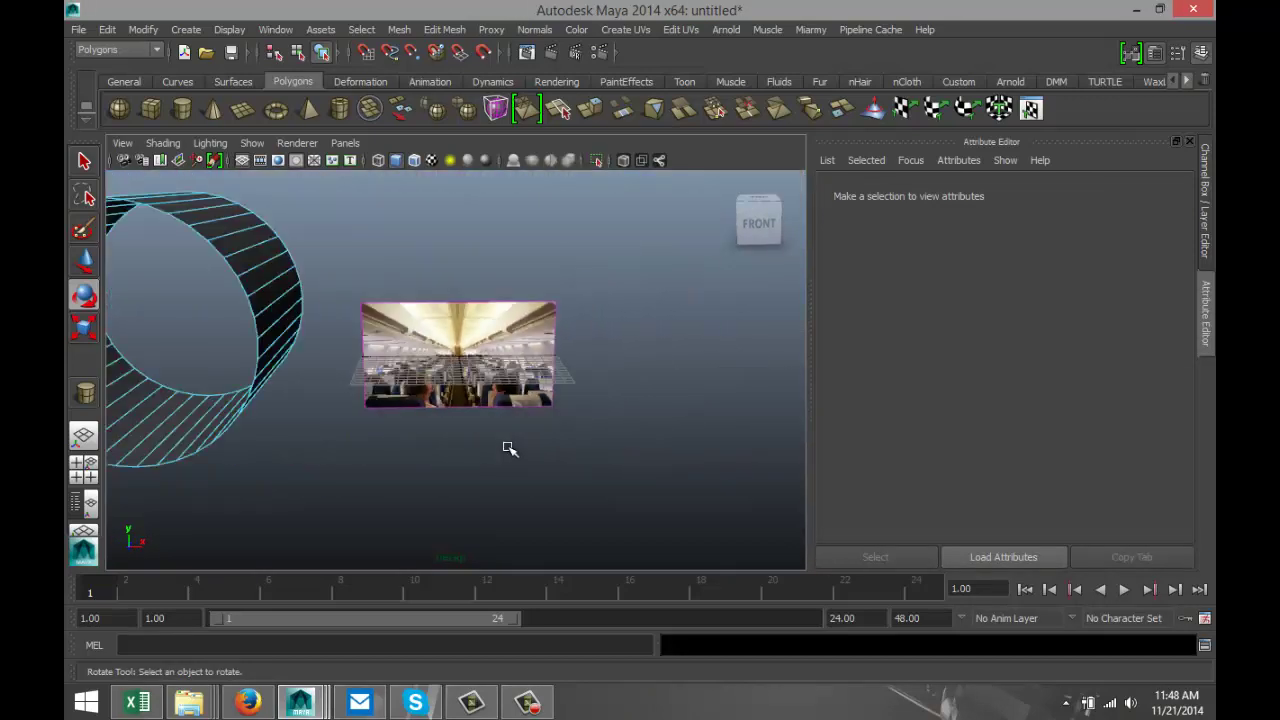
middle_click_drag(373, 452, 518, 470, "alt")
mouse_move(518, 470)
left_mouse_down("alt")
mouse_move(494, 477)
mouse_move(525, 472)
left_mouse_up("alt")
scroll(525, 460, "down", 4)
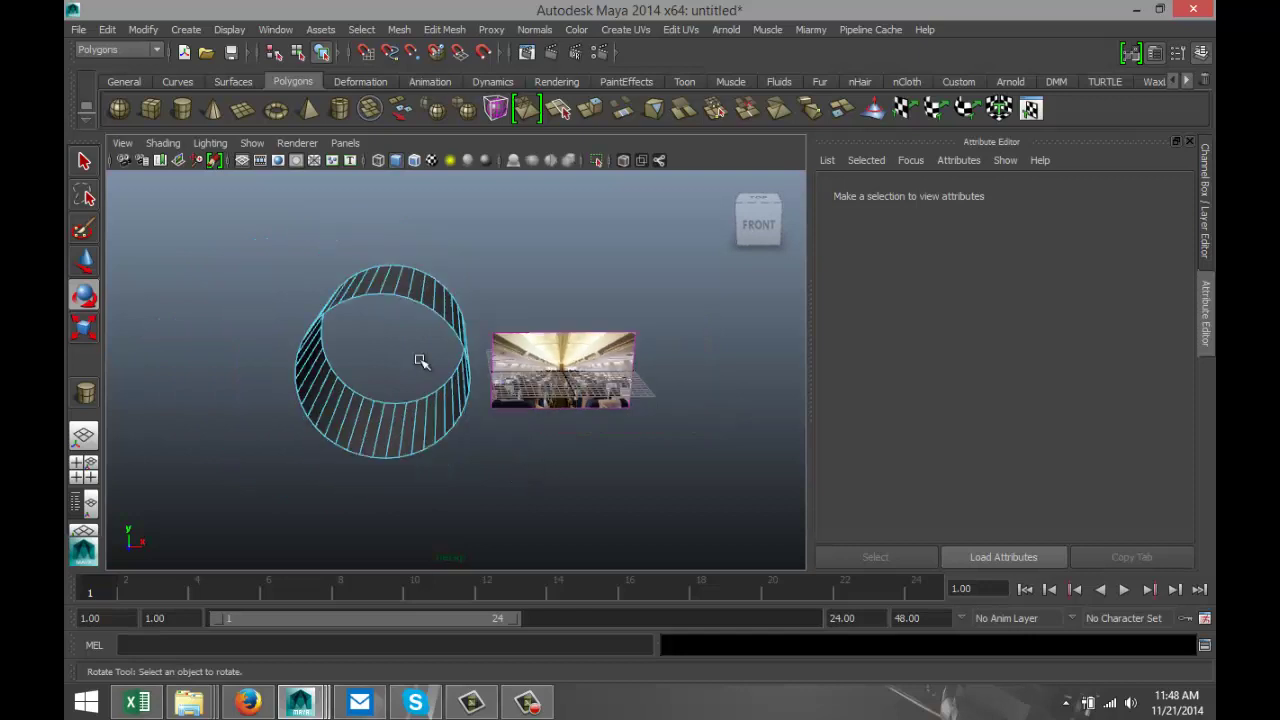
left_click(182, 110)
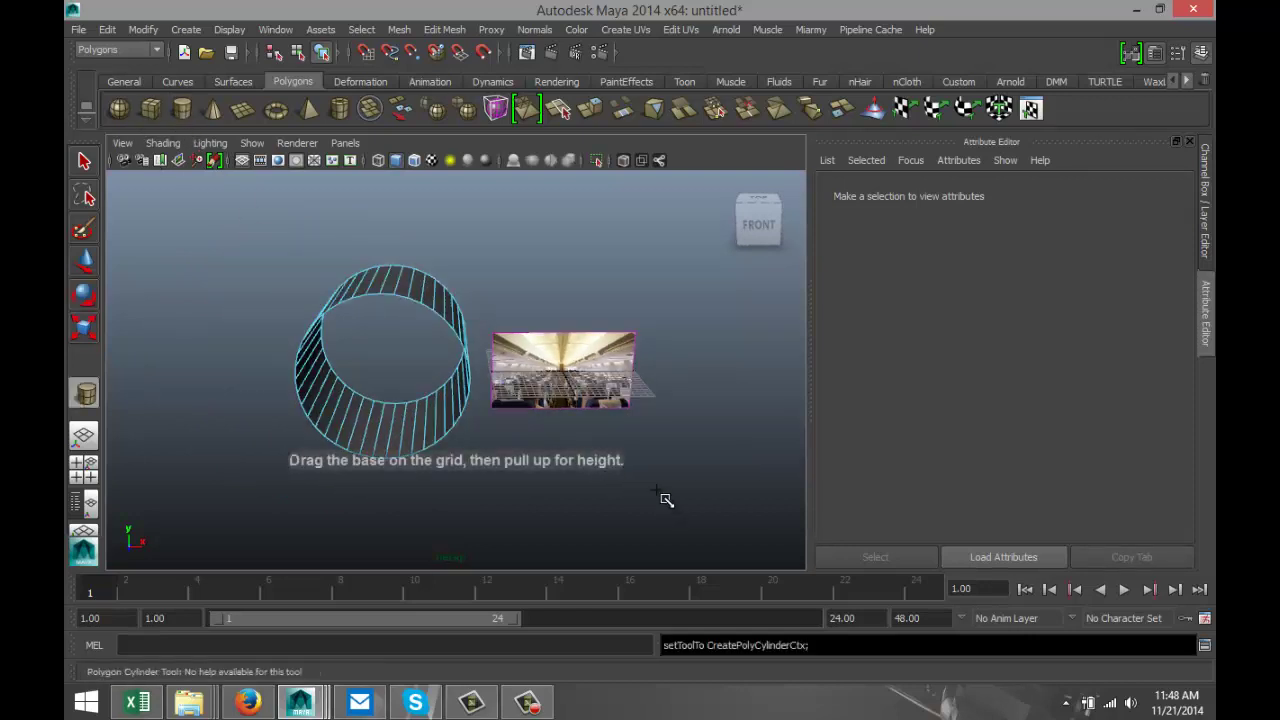
left_click_drag(658, 491, 683, 348)
left_click(527, 504)
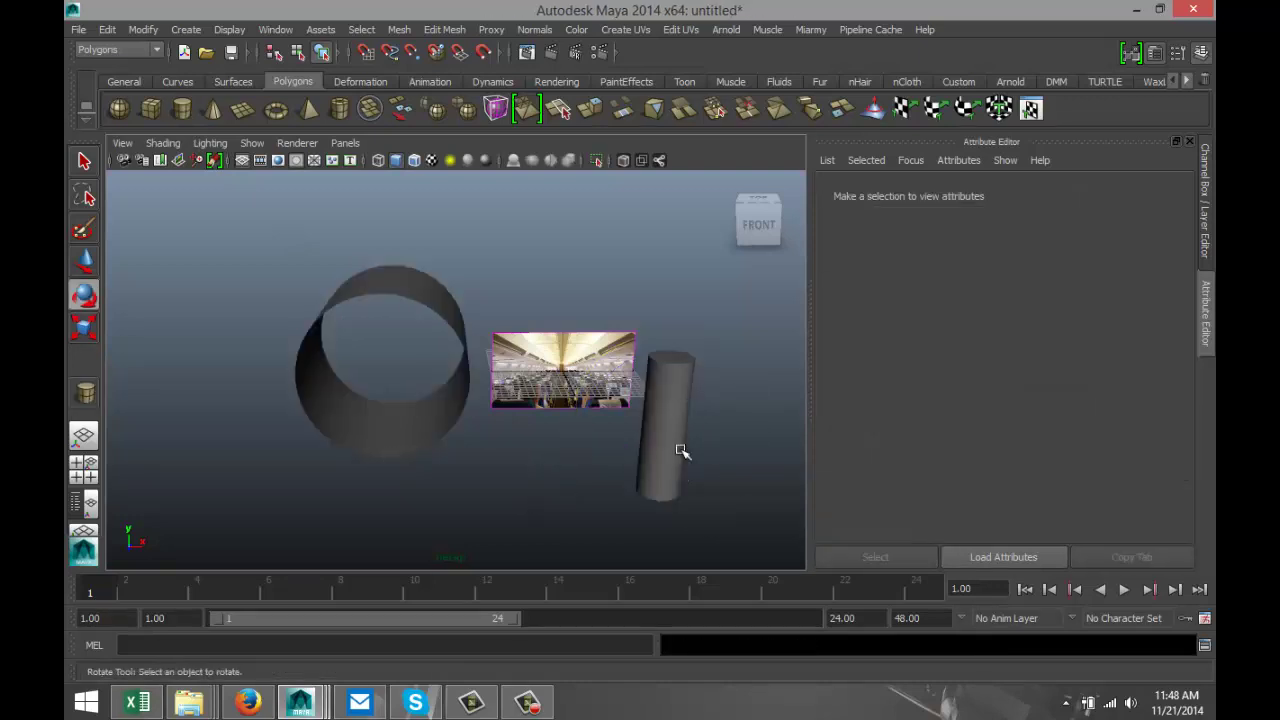
Delete the thin upright cylinder and draw a tall, thin upright polygon cube in its place
left_click(679, 433)
key("Delete")
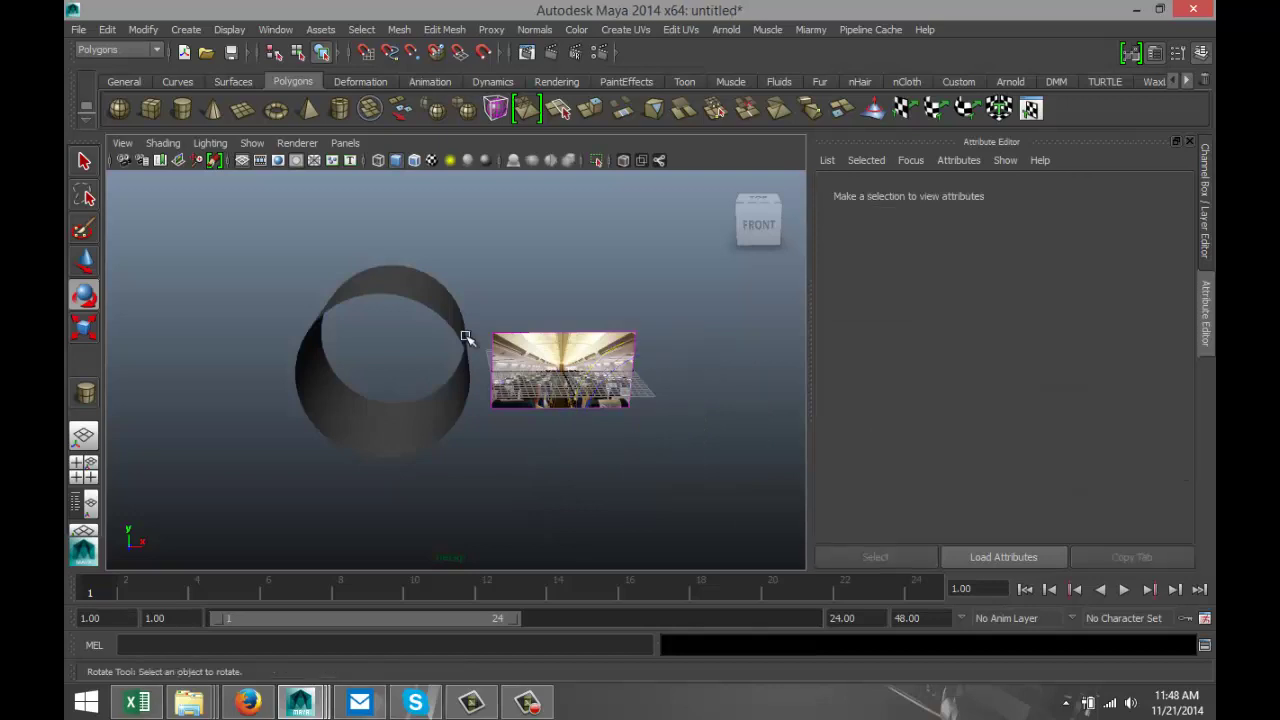
left_click(151, 109)
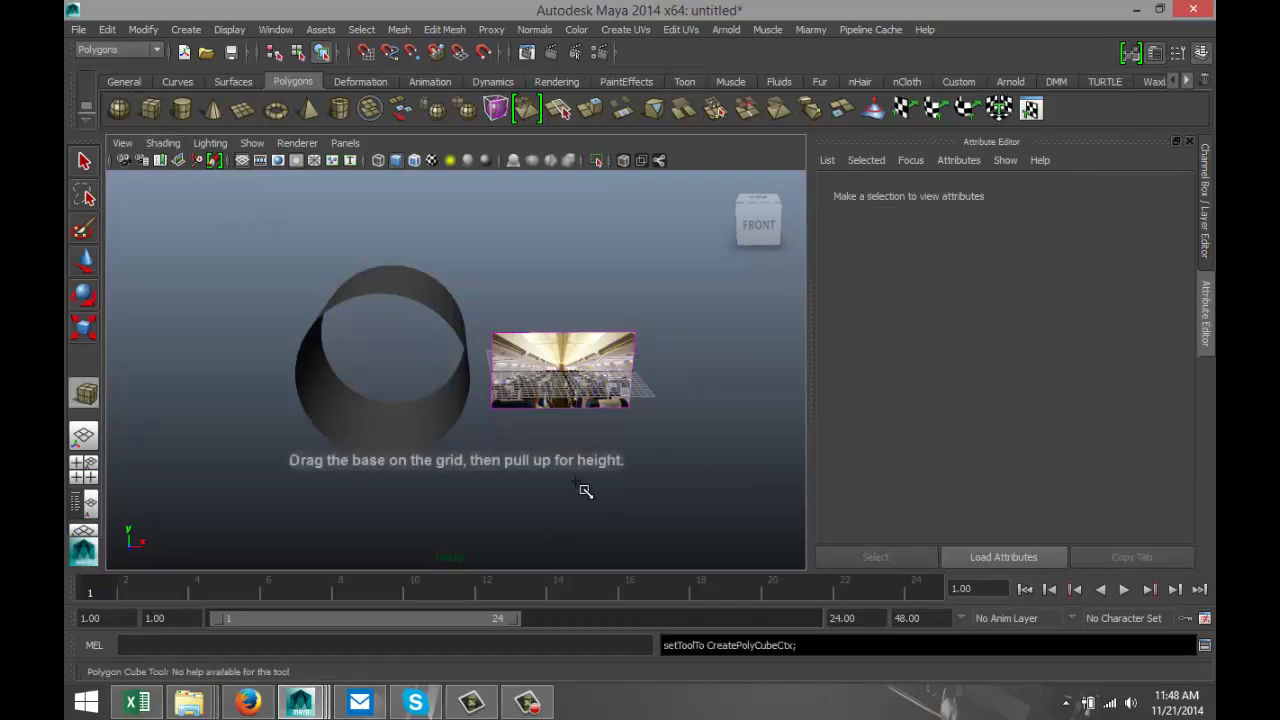
left_click_drag(630, 491, 682, 285)
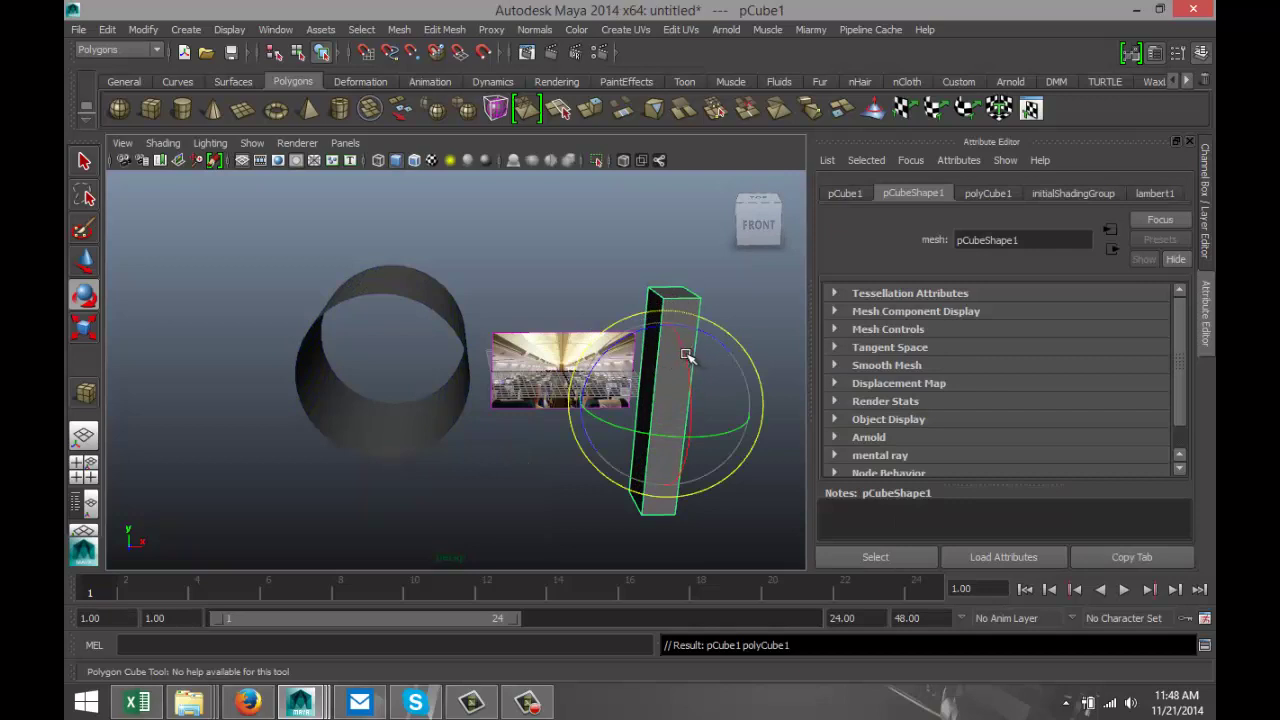
Lay the box down horizontally by setting its X rotation to 90
left_click_drag(668, 352, 706, 452)
left_click(844, 196)
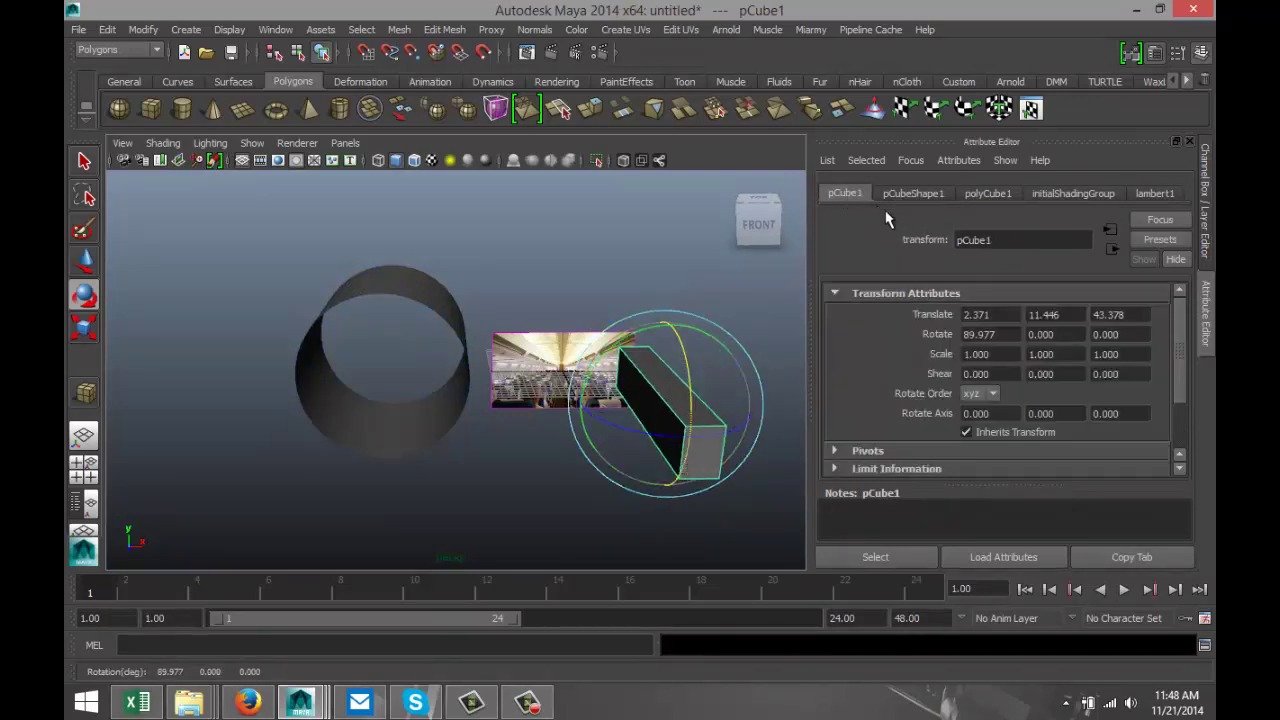
left_click_drag(1003, 340, 883, 339)
type("90")
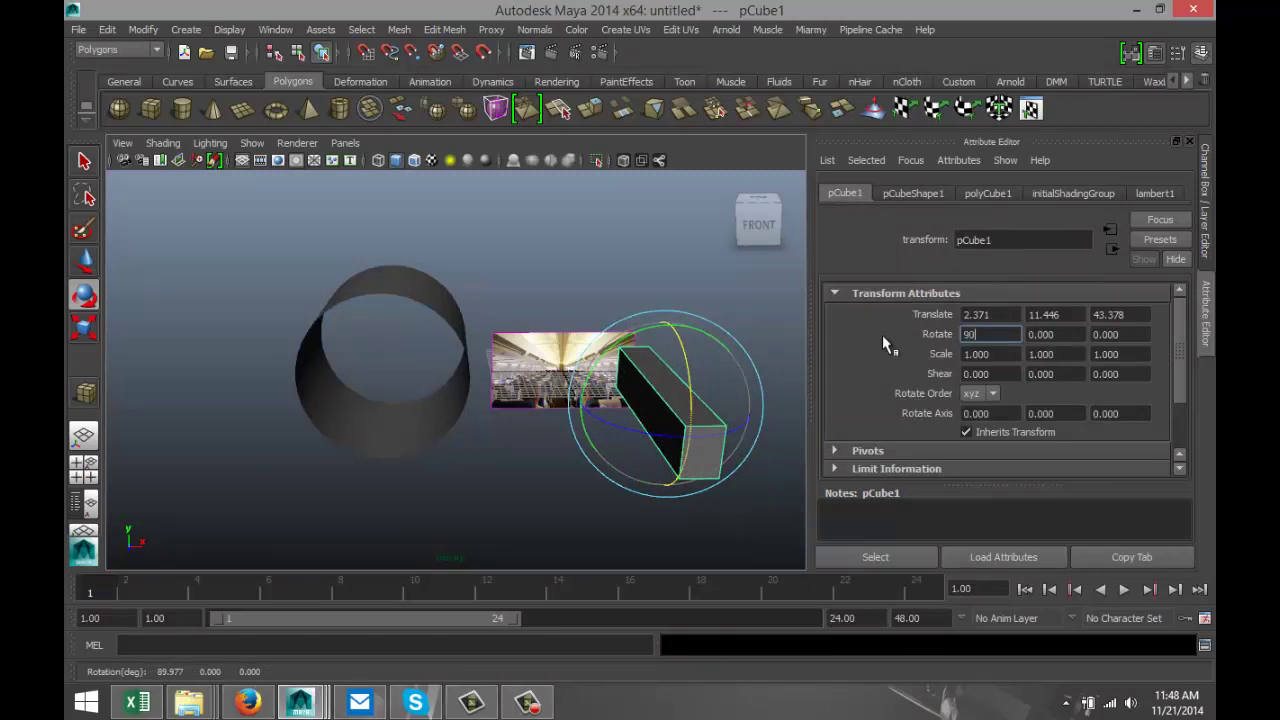
key("Return")
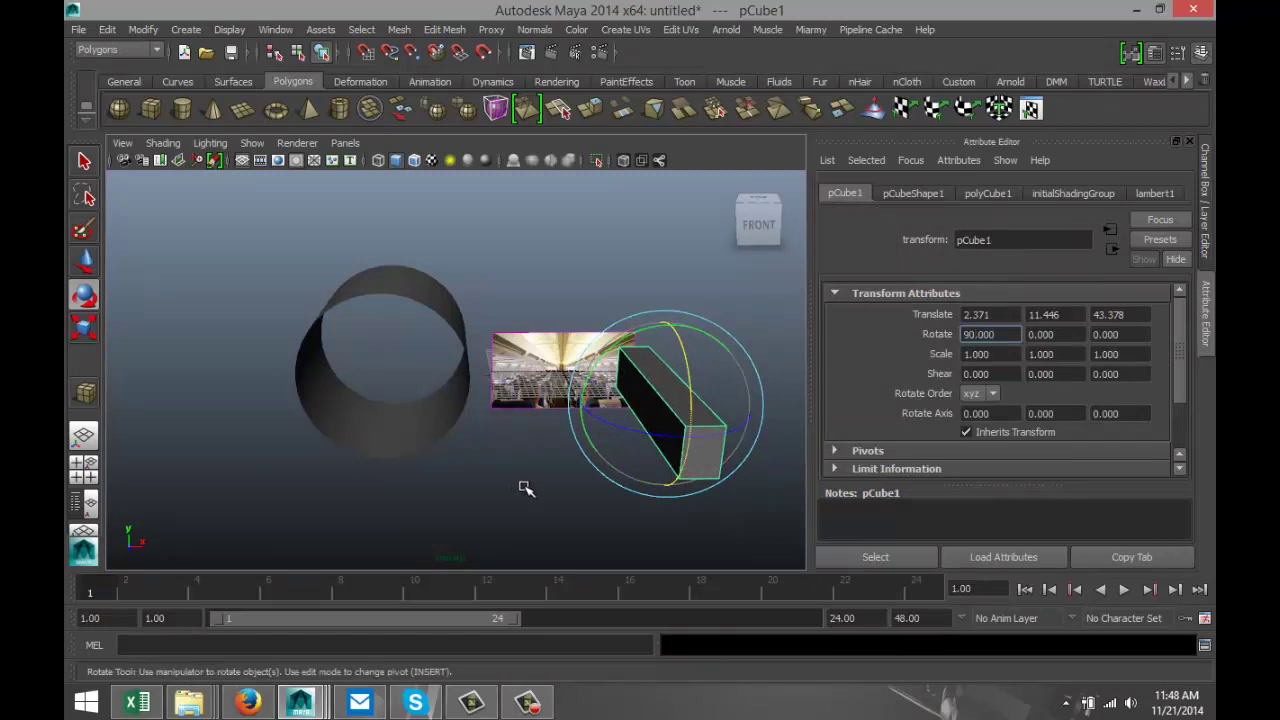
Bevel the four long lengthwise edges of the box
left_click_drag(514, 483, 622, 444, "alt")
middle_click_drag(618, 471, 452, 456, "alt")
right_click_drag(510, 408, 511, 255)
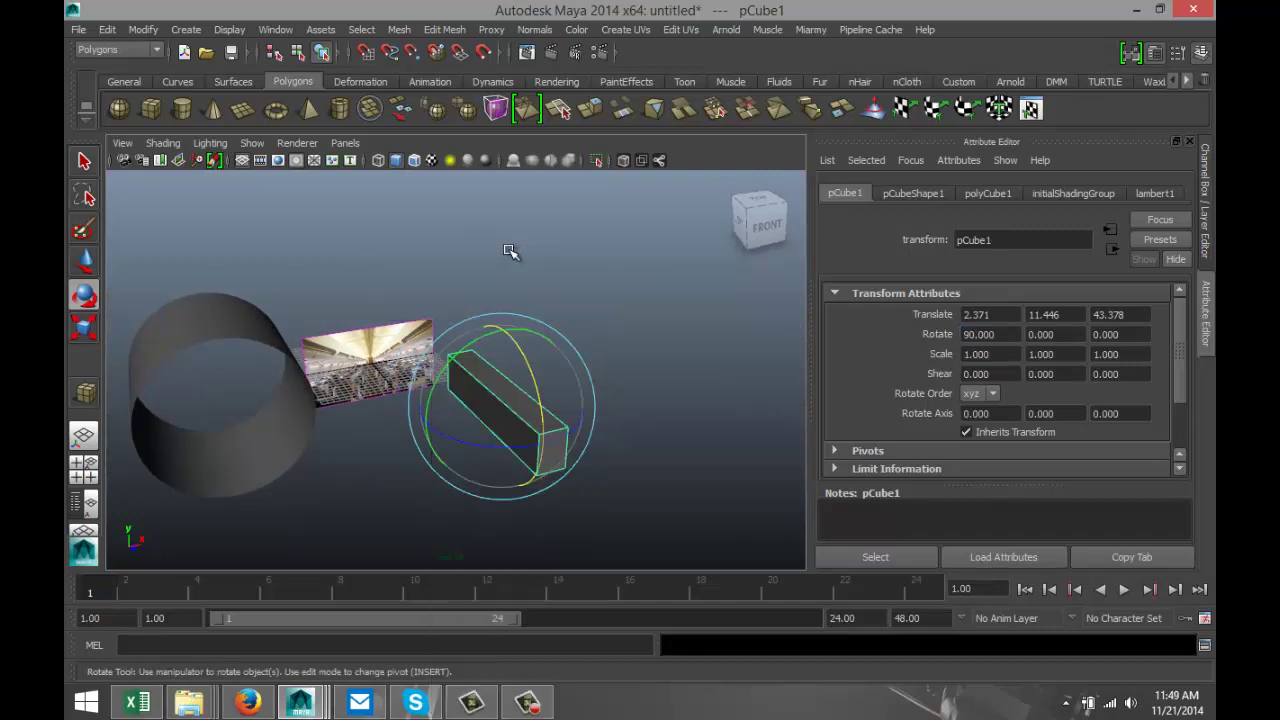
left_click(500, 402)
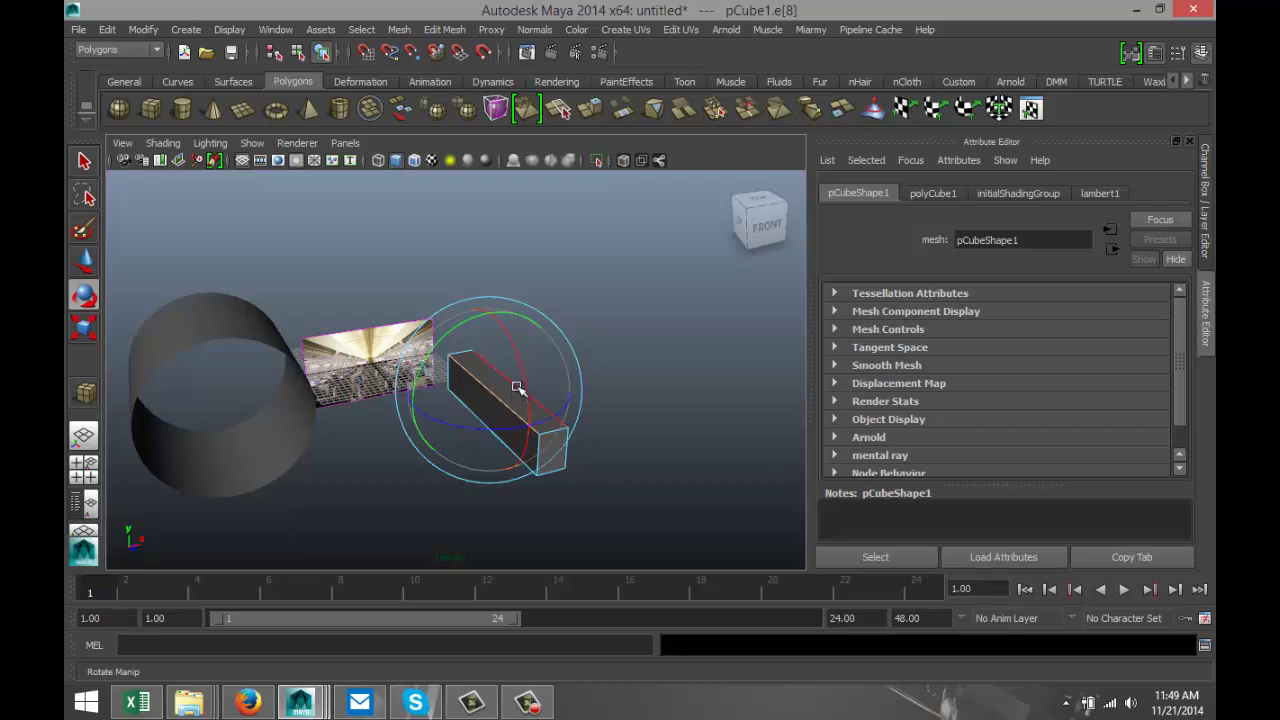
left_click_drag(630, 480, 478, 470, "alt")
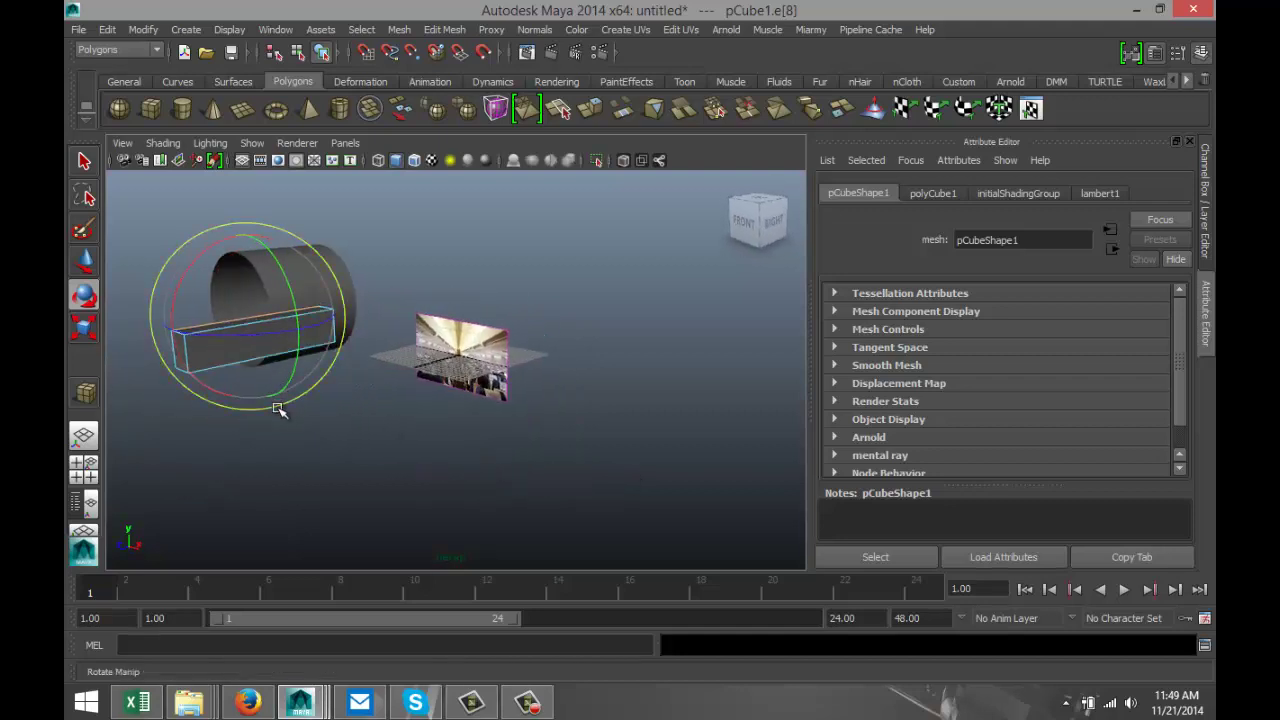
middle_click_drag(280, 408, 366, 451, "alt")
scroll(361, 439, "up", 4)
left_click(275, 316, "shift")
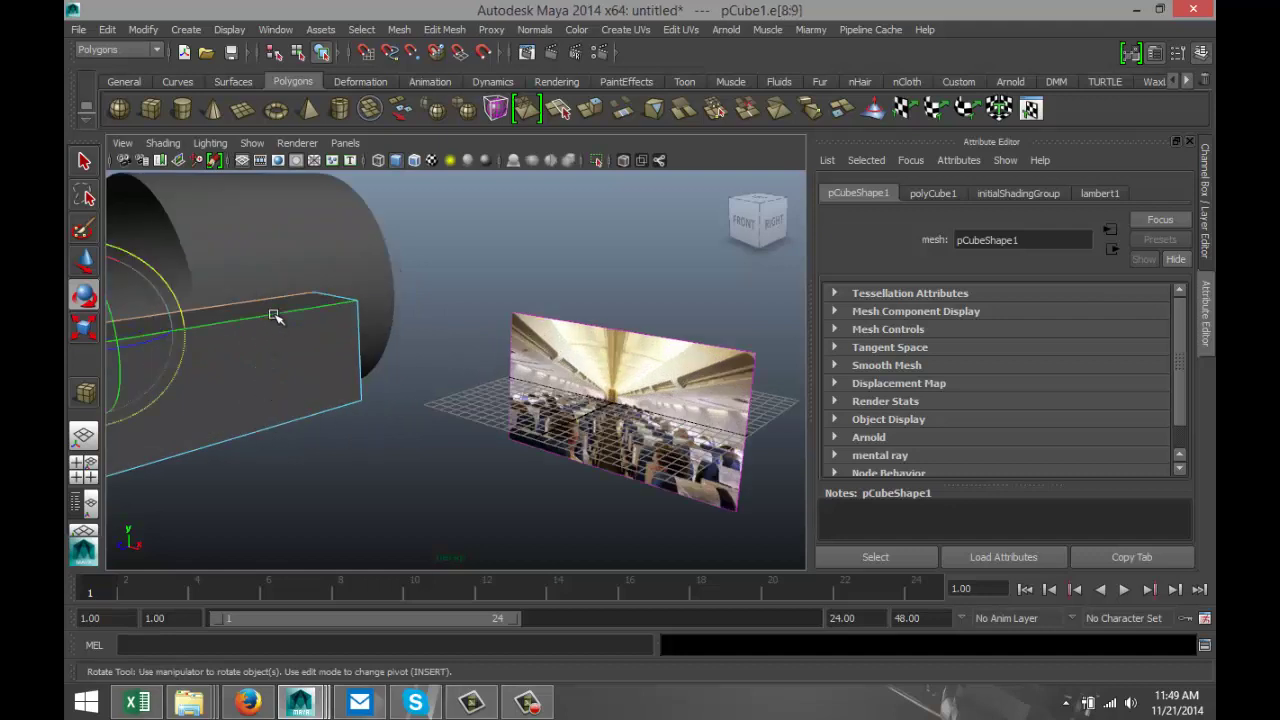
left_click(312, 419, "shift")
scroll(331, 483, "down", 4)
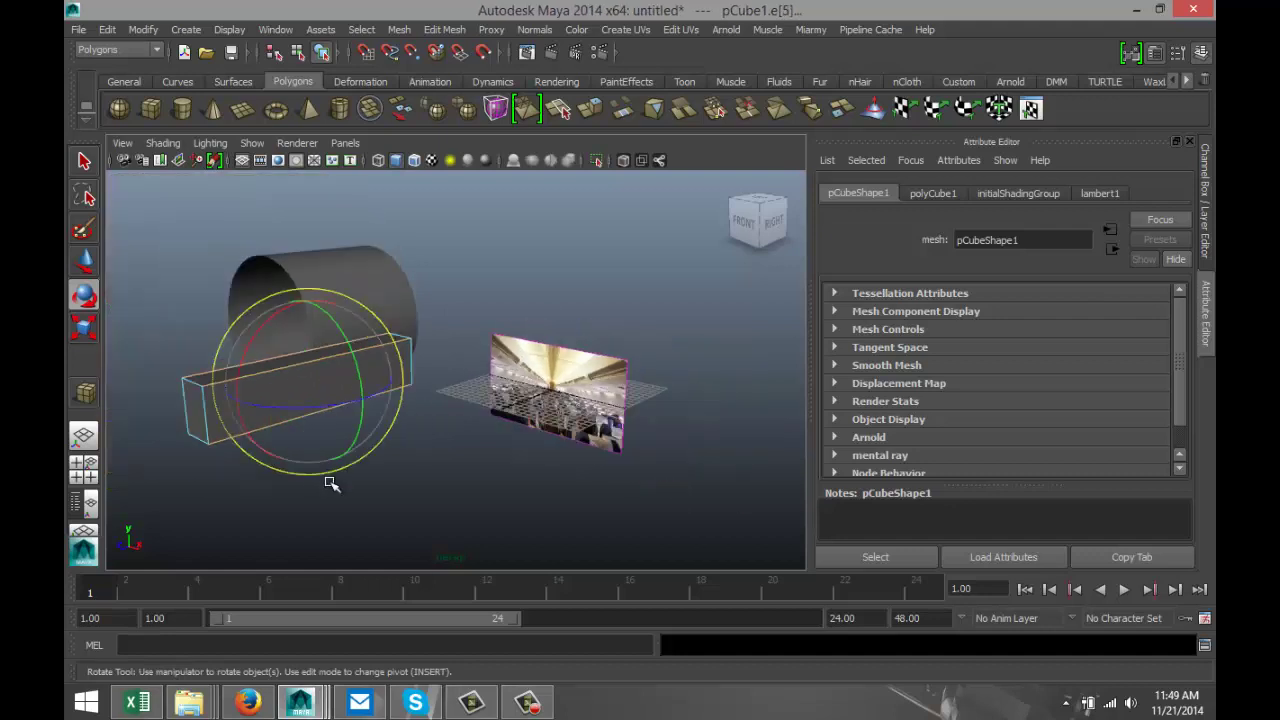
left_click_drag(262, 478, 524, 392, "alt")
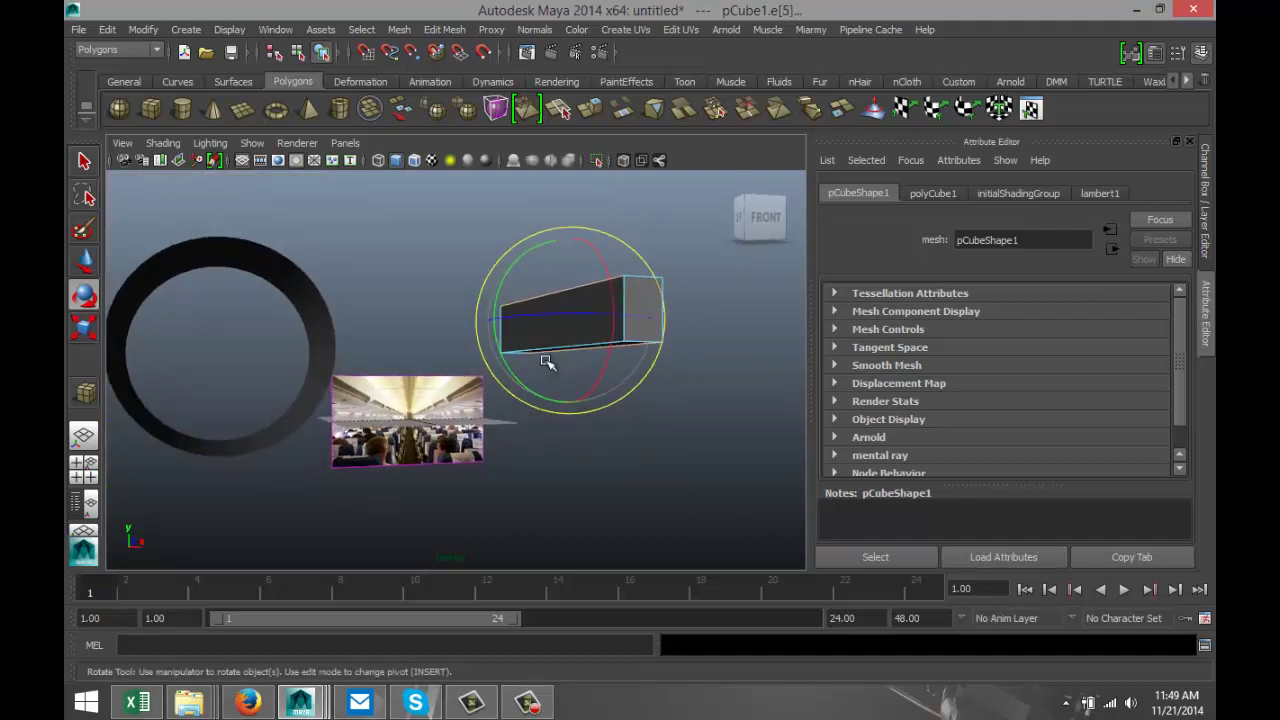
scroll(560, 460, "up", 4)
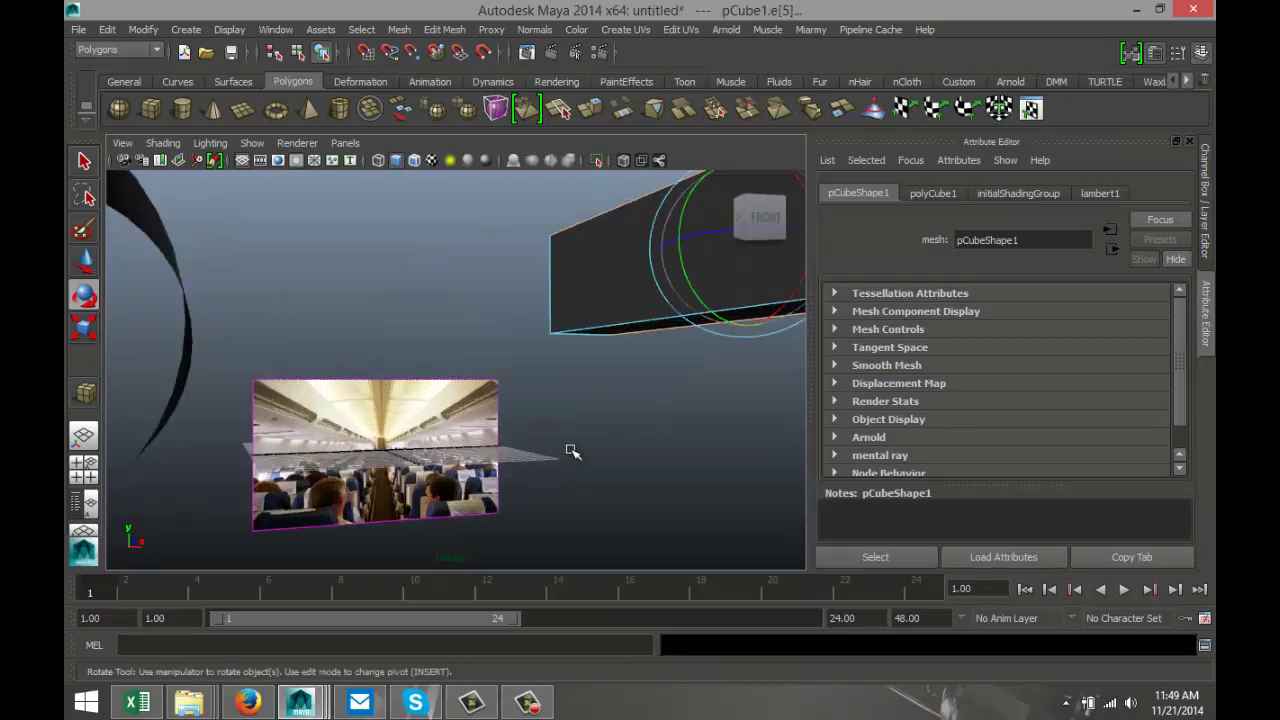
middle_click_drag(608, 420, 543, 493, "alt")
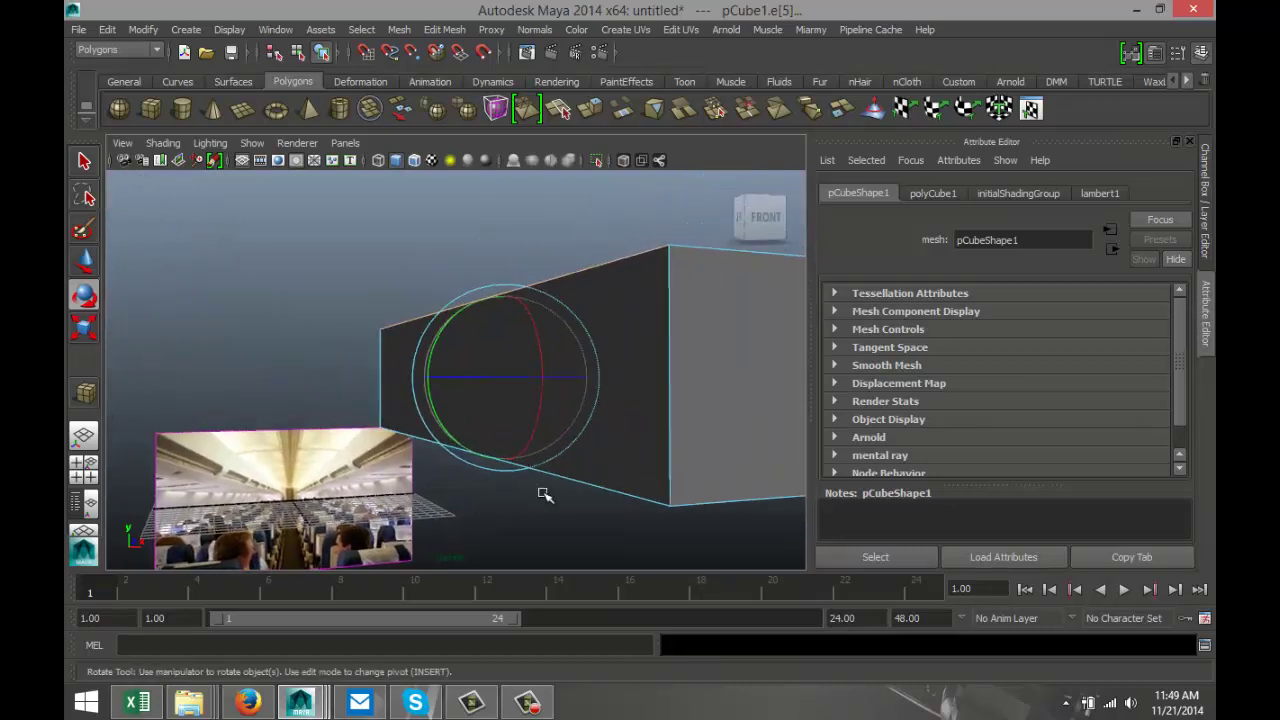
left_click(630, 494, "shift")
scroll(508, 506, "down", 2)
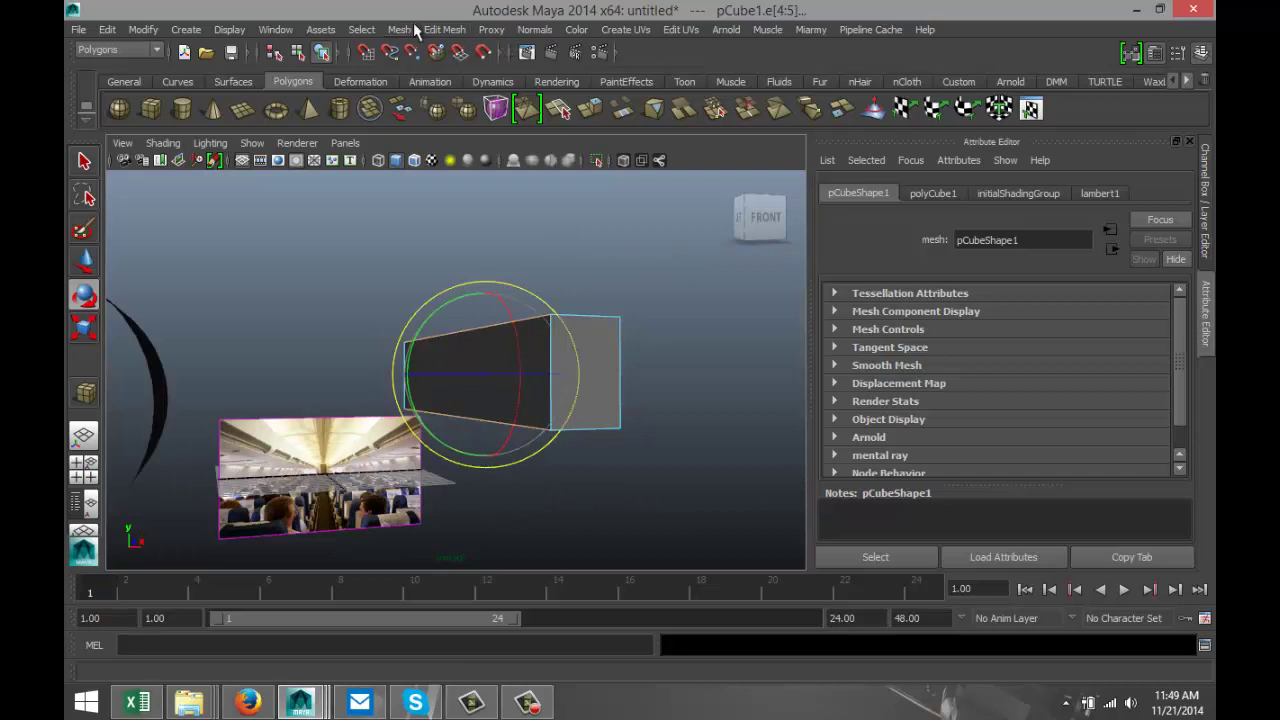
left_click(446, 30)
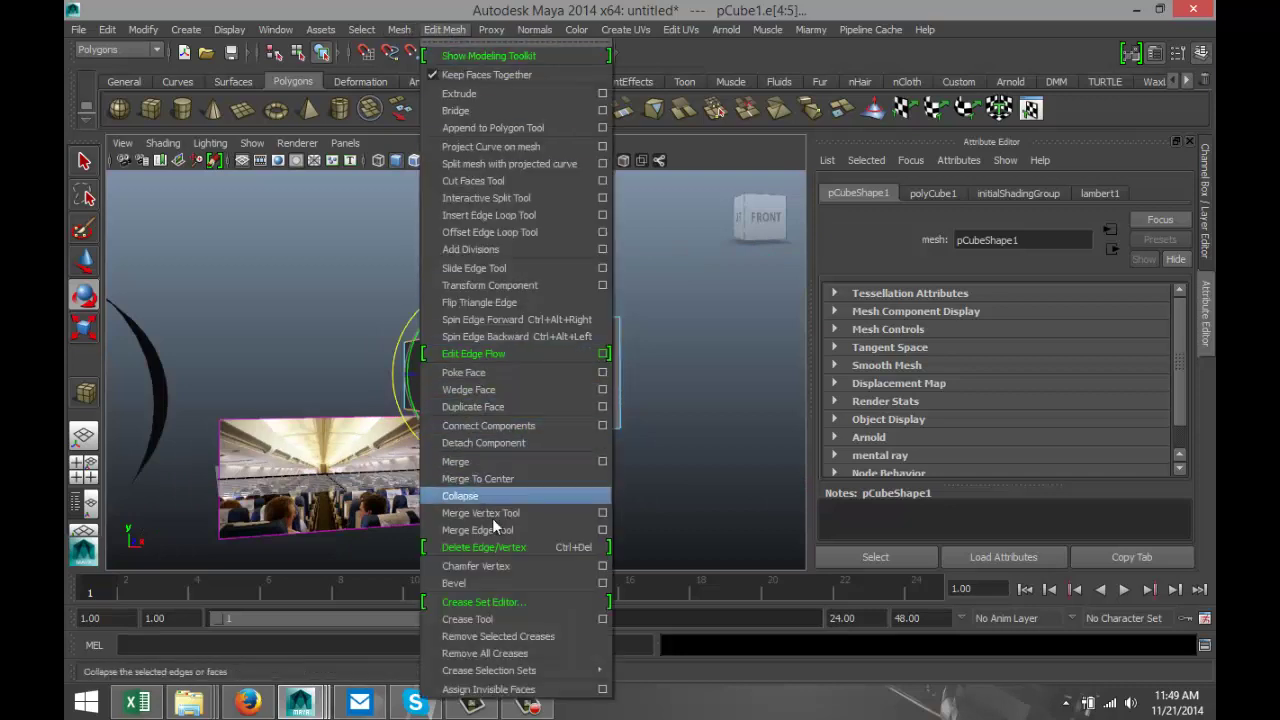
left_click(487, 587)
Set the bevel to 8 segments with an offset of about 0.745
left_click_drag(686, 474, 660, 476, "alt")
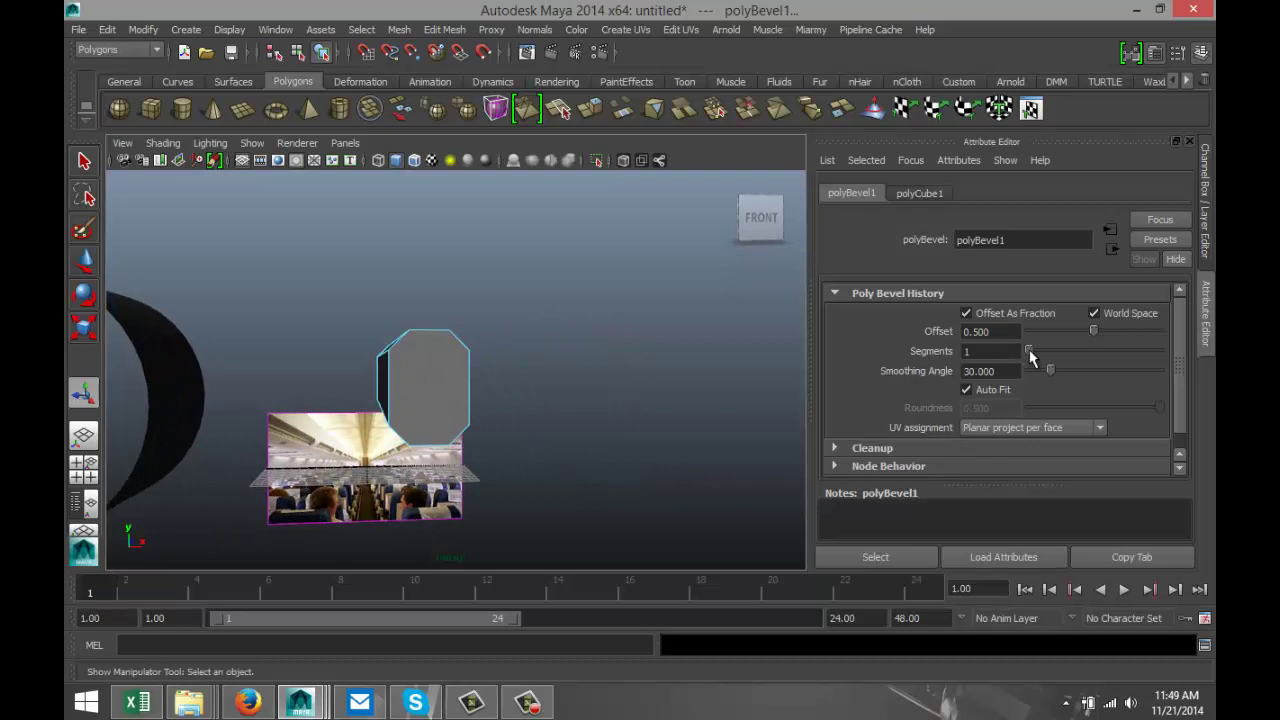
left_click_drag(1031, 349, 1045, 349)
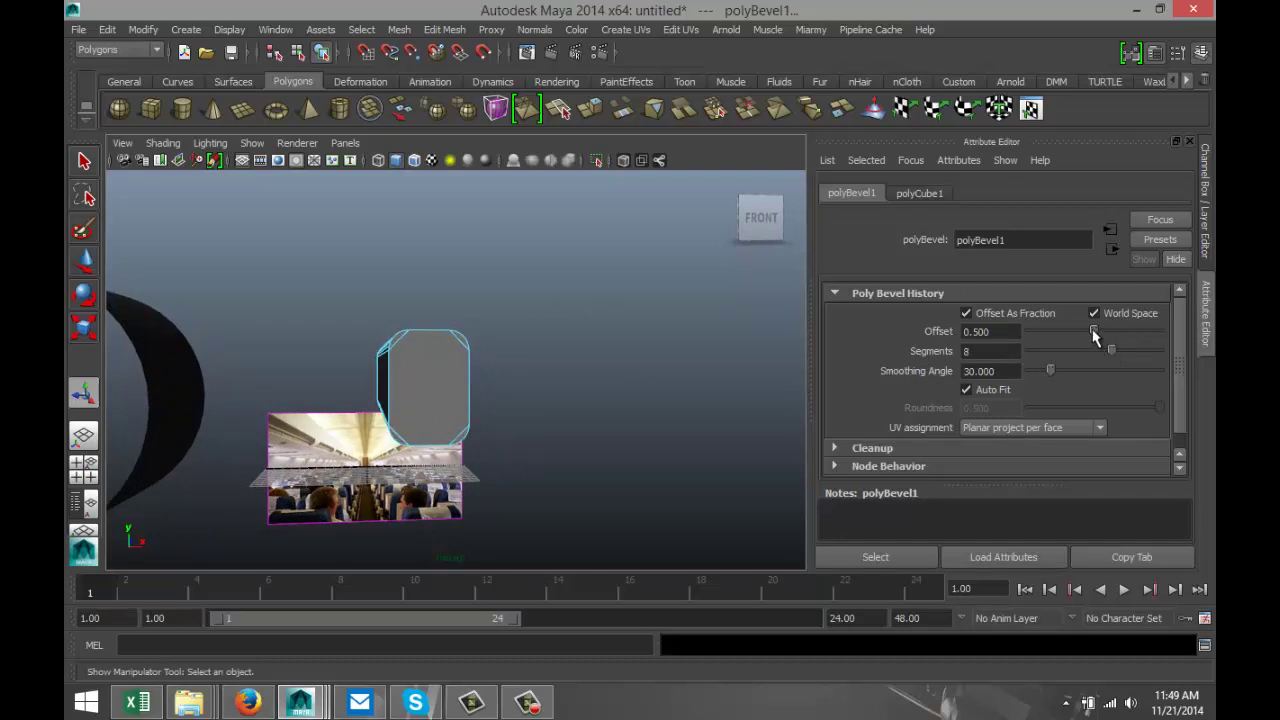
left_click_drag(1092, 337, 1126, 334)
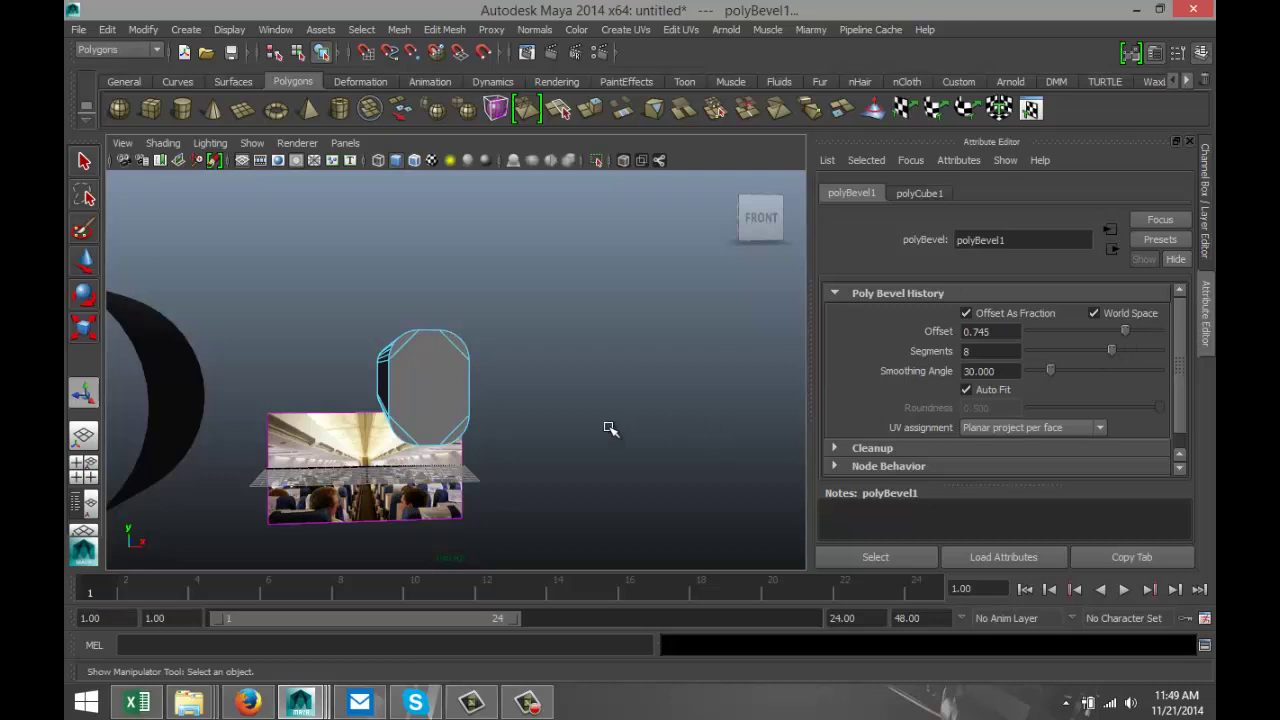
Delete the four diagonal corner edges on the front end face of the rounded box
left_click_drag(549, 400, 560, 403, "alt")
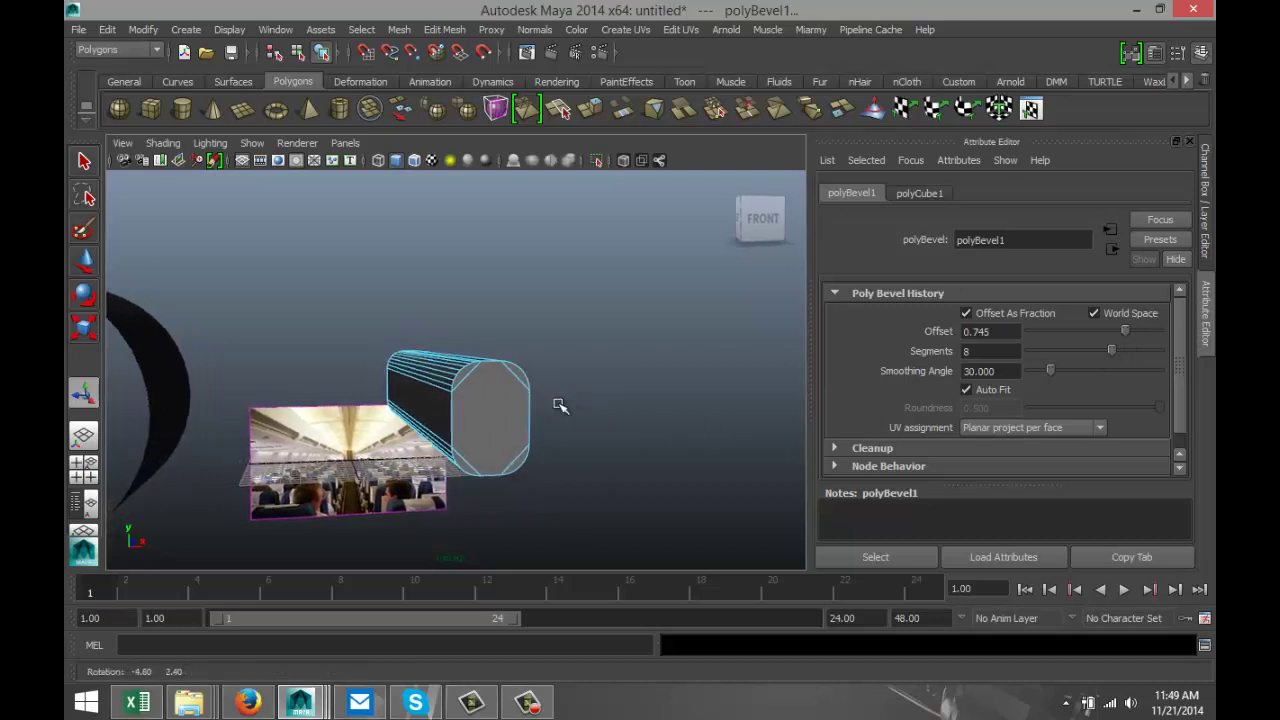
left_click(580, 407)
left_click(514, 391)
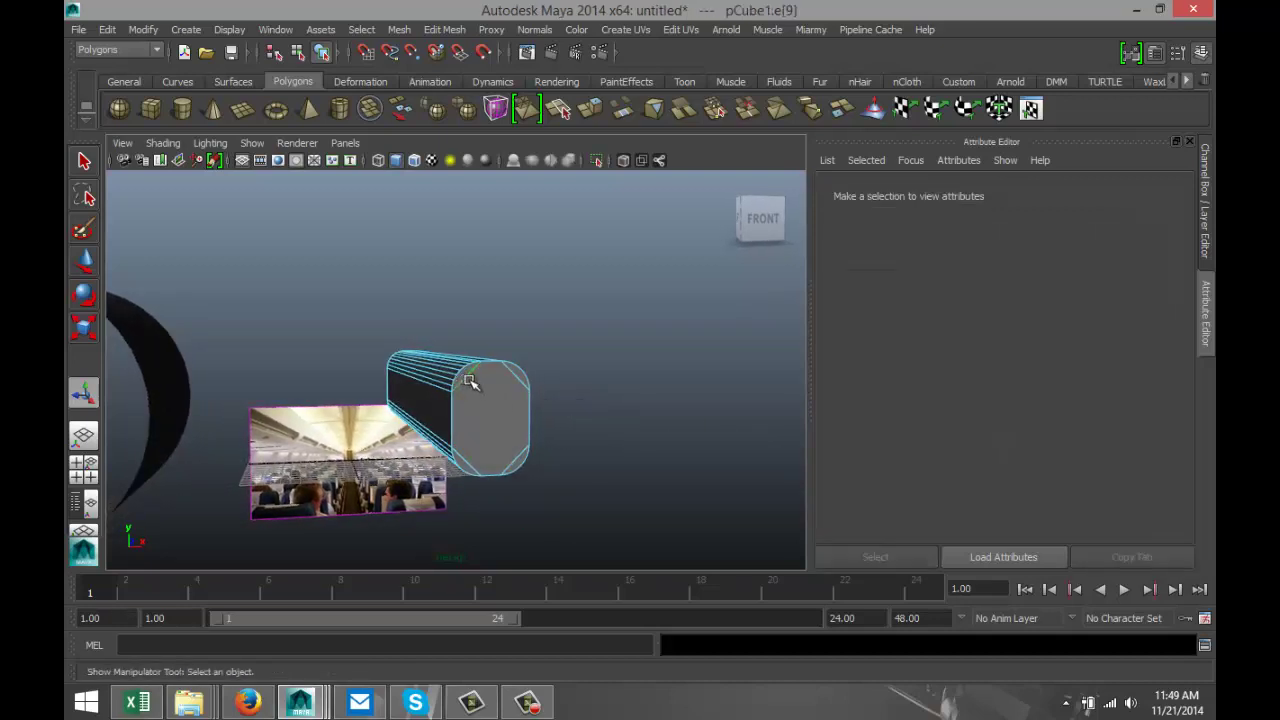
left_click(517, 394)
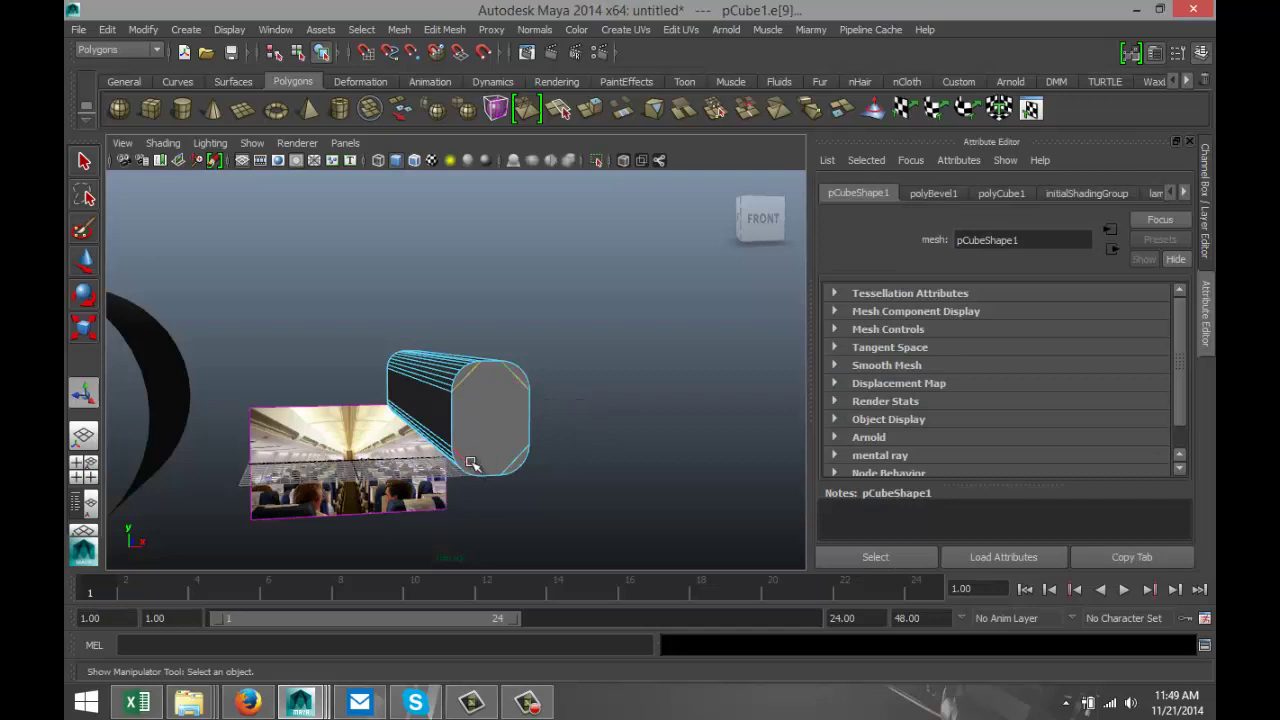
left_click(520, 464)
left_click(581, 483)
Delete the four diagonal corner edges on the back end face of the rounded box
left_click_drag(522, 462, 650, 450, "alt")
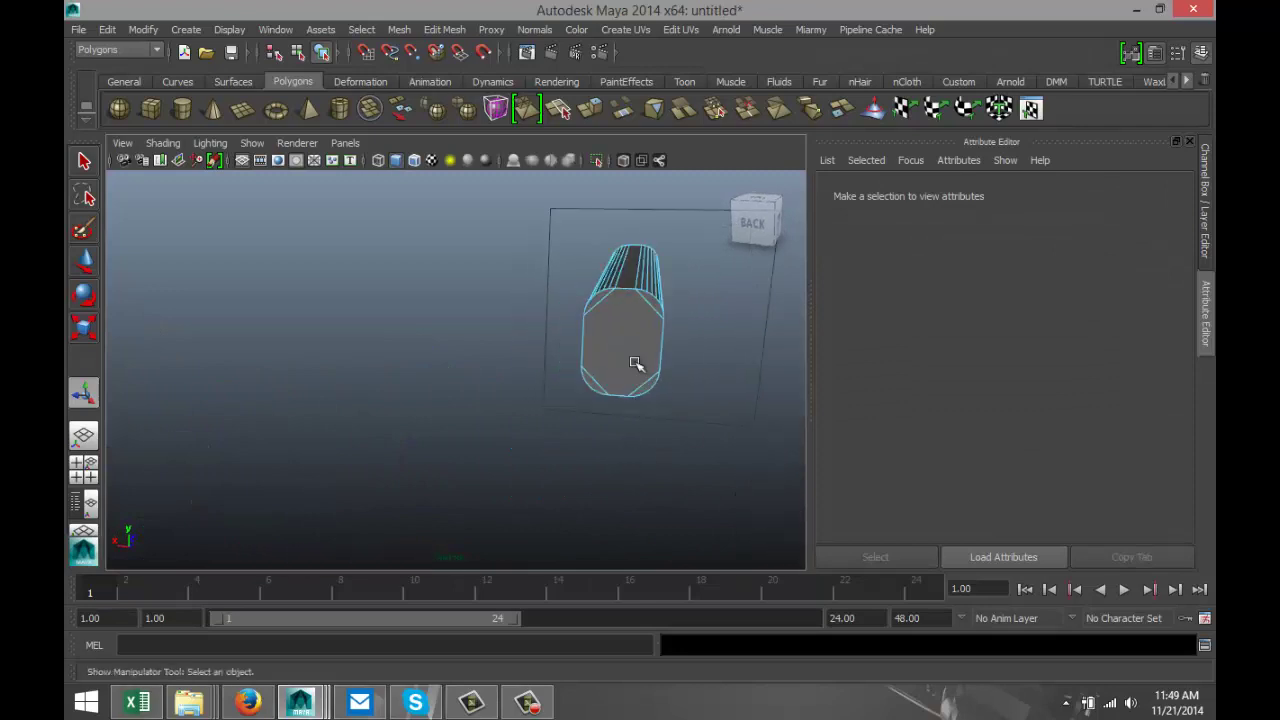
left_click(597, 310)
left_click(651, 308, "shift")
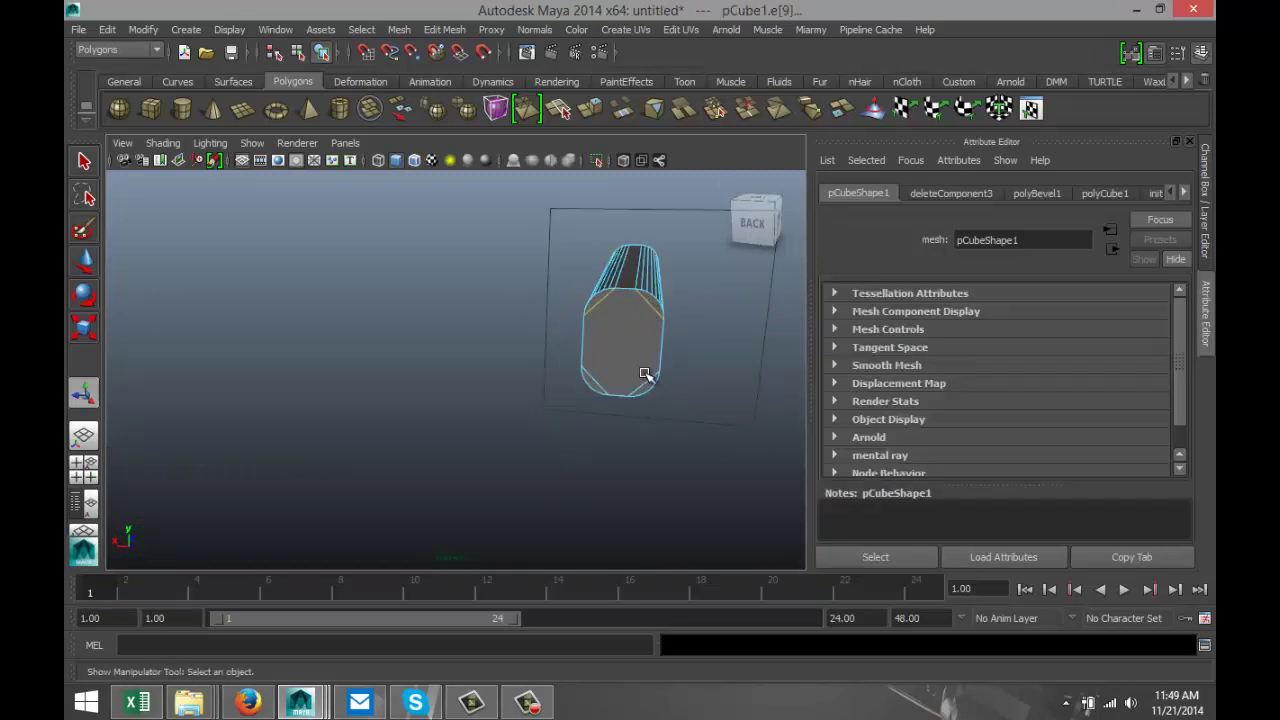
left_click(636, 382, "shift")
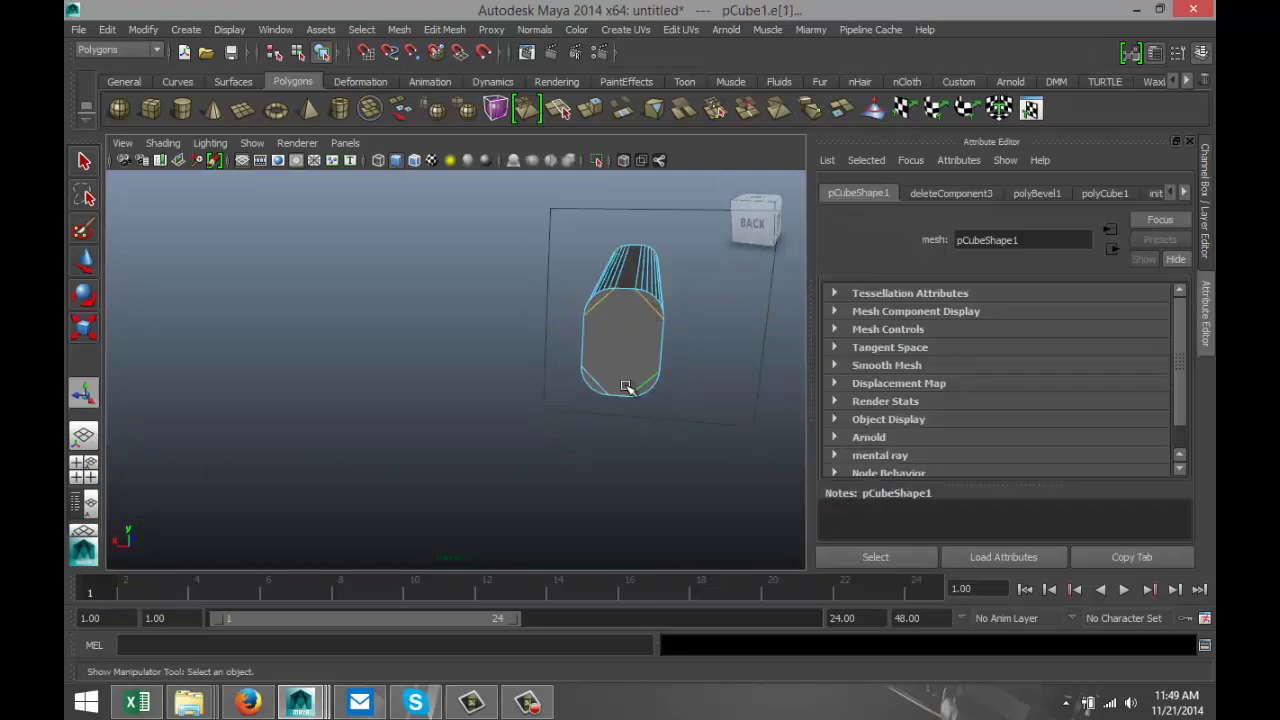
left_click(763, 455)
Return to whole-object selection and turn the rounded box sideways by setting its Y rotation to 90
right_click_drag(703, 442, 629, 441, "alt")
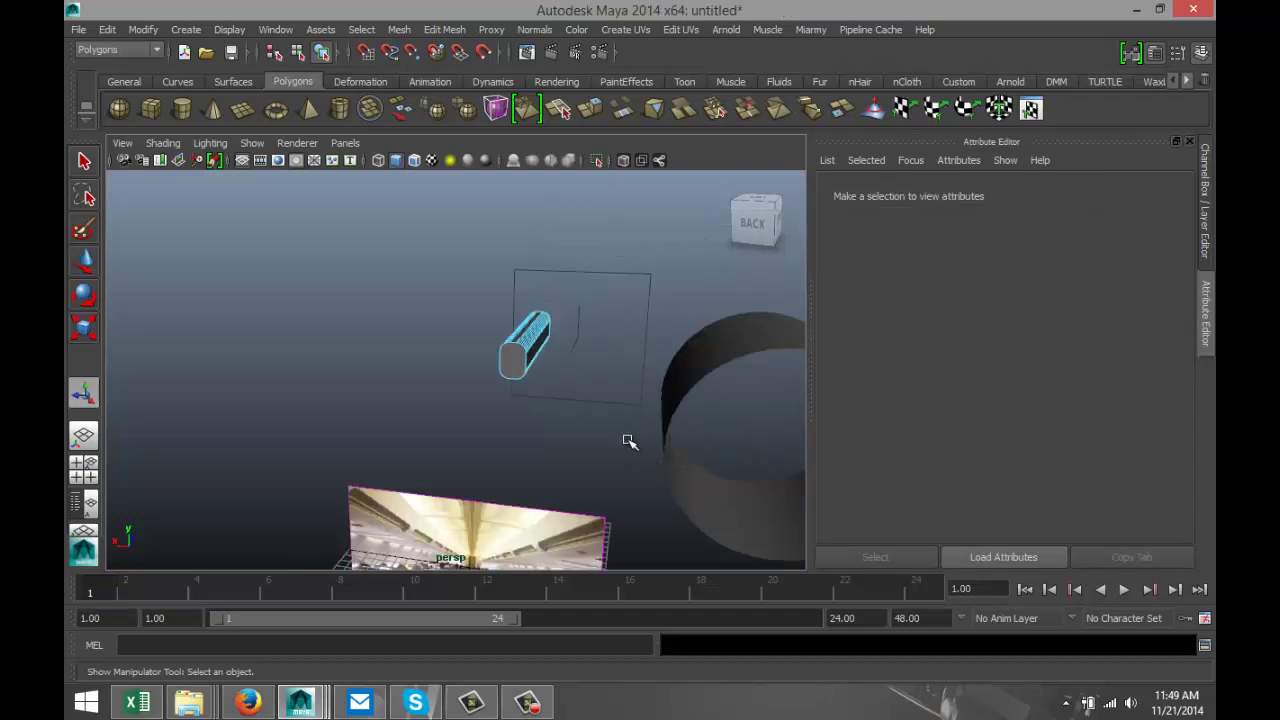
left_click_drag(593, 440, 225, 435, "alt")
right_click_drag(390, 460, 454, 274)
left_click(388, 454)
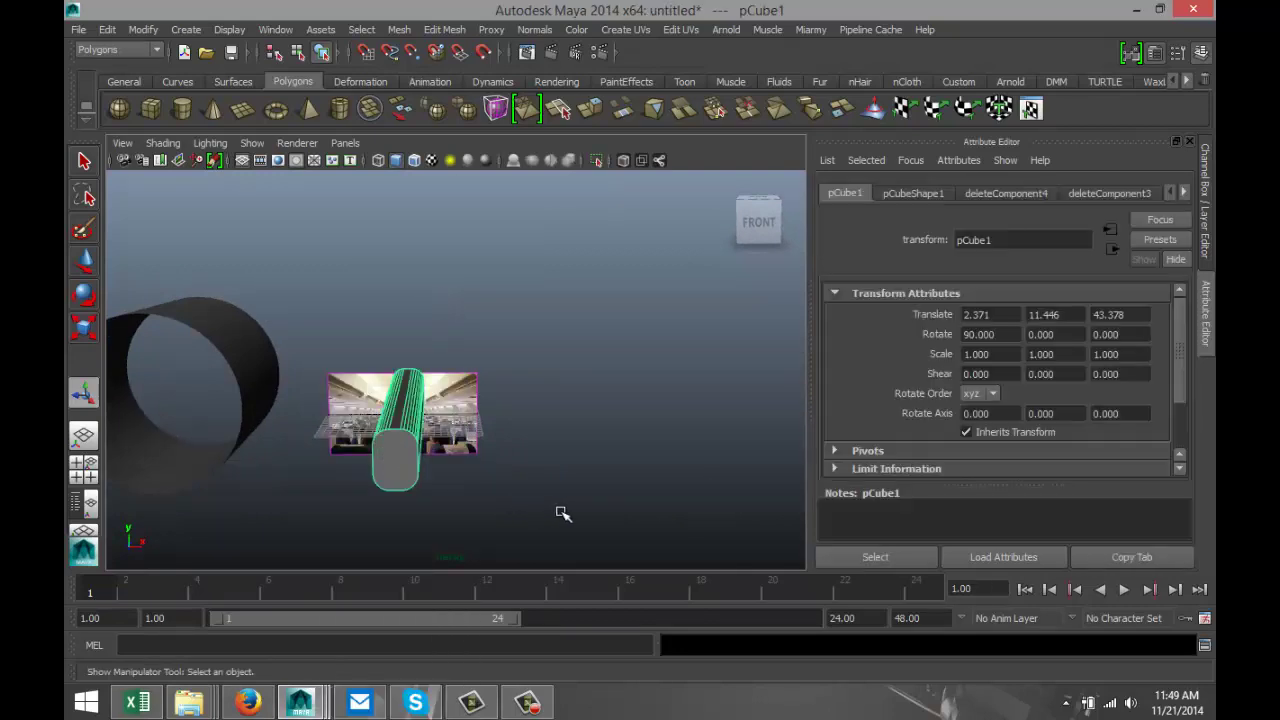
key("e")
left_click_drag(338, 438, 462, 438)
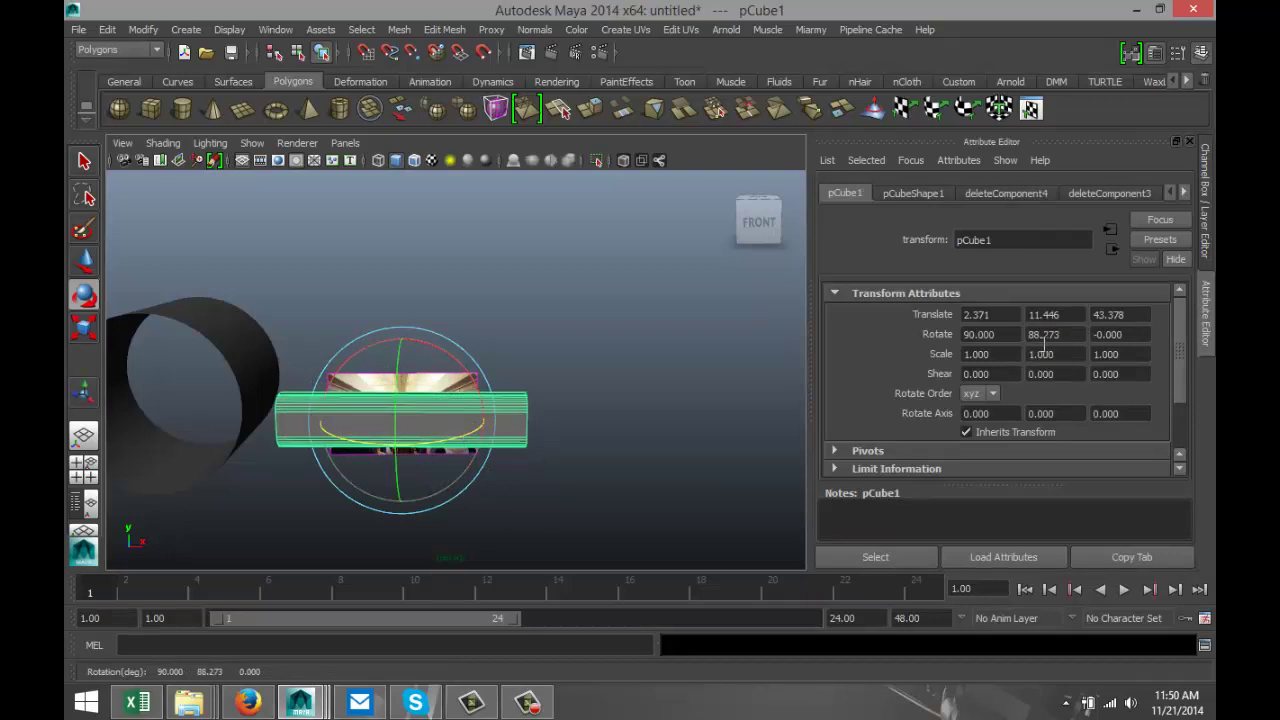
double_click(1074, 334)
type("90")
key("Return")
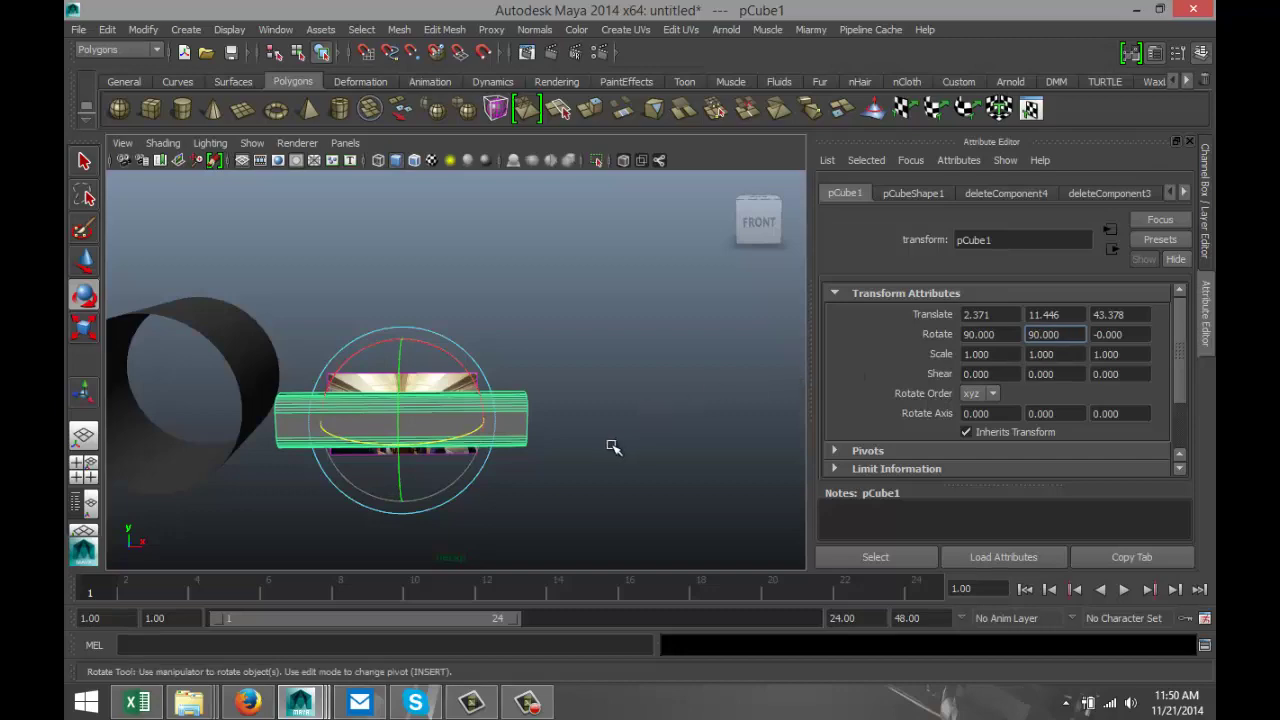
In the top view, move the rounded box across the open tube, to about X -27 and Z 24.96
left_click(84, 468)
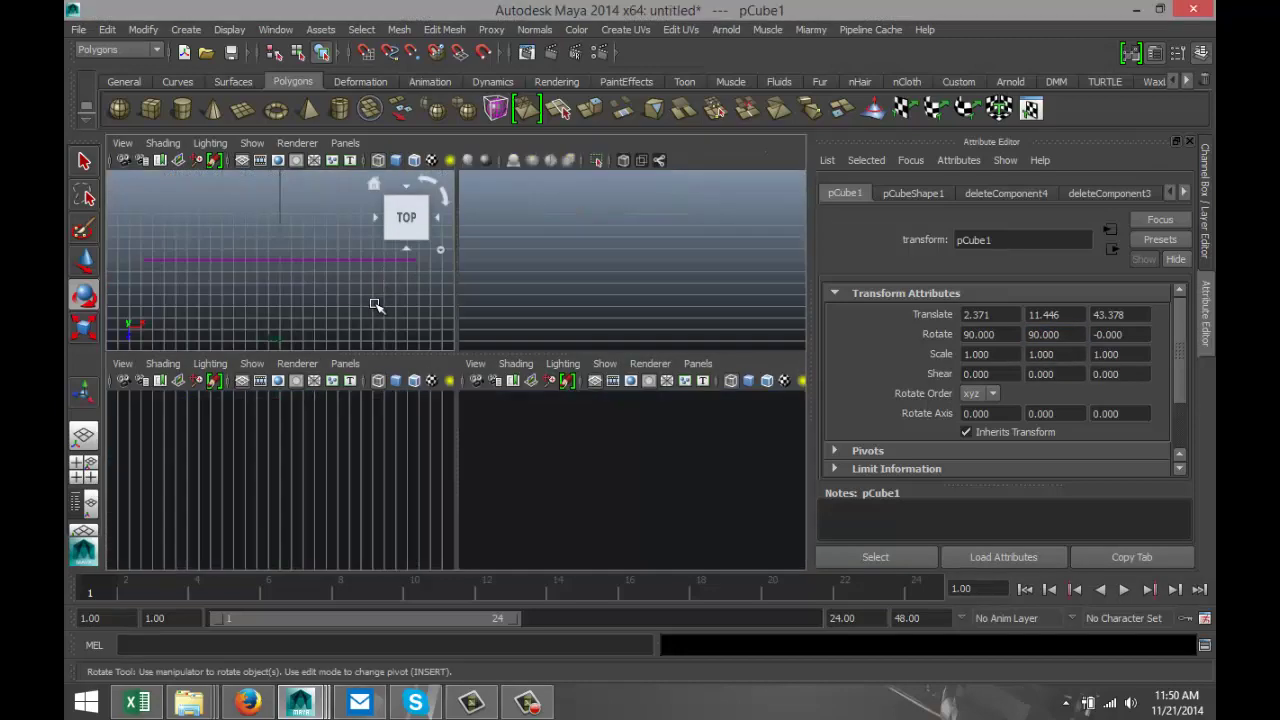
key("space")
key("f")
scroll(420, 408, "down", 6)
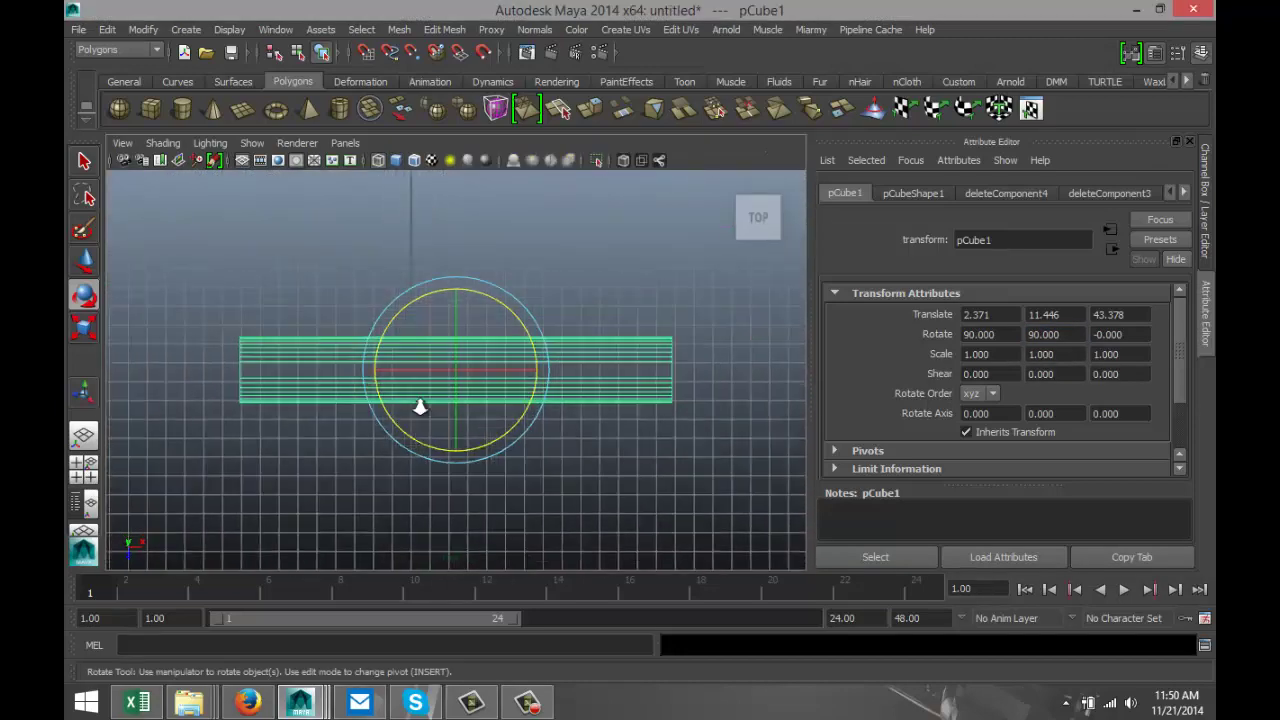
scroll(420, 407, "down", 3)
middle_click_drag(426, 452, 486, 466, "alt")
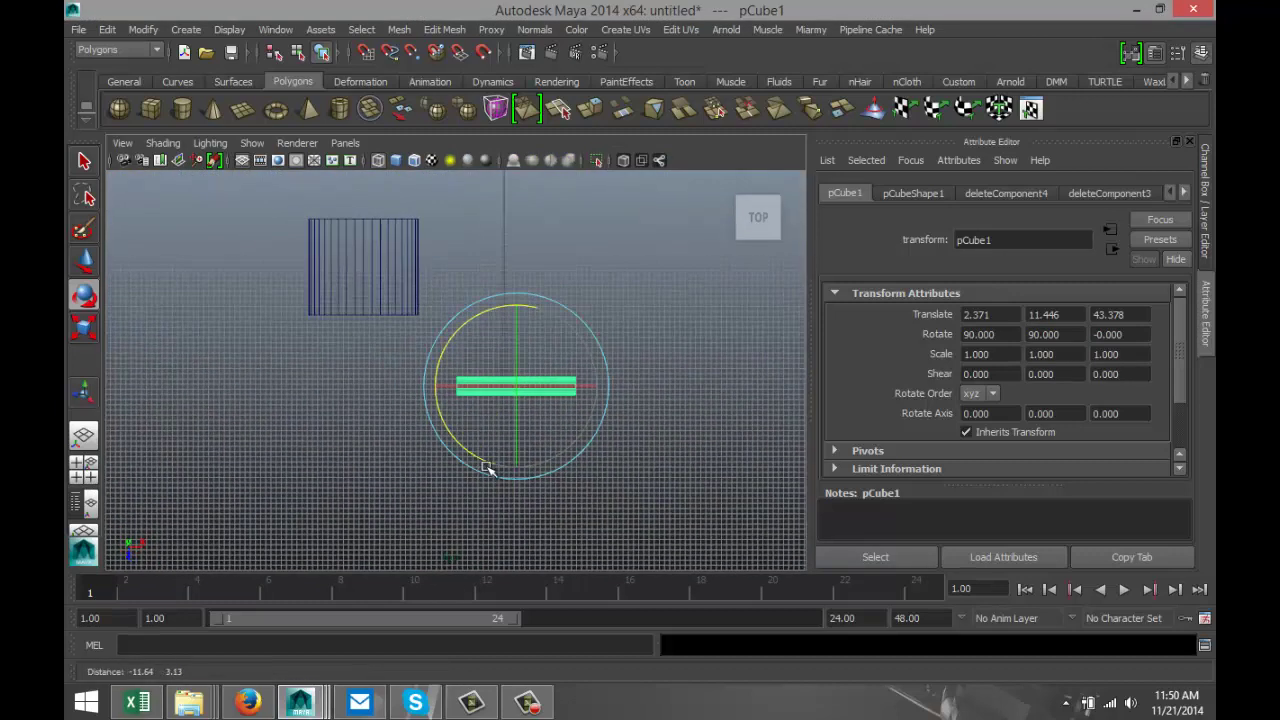
key("w")
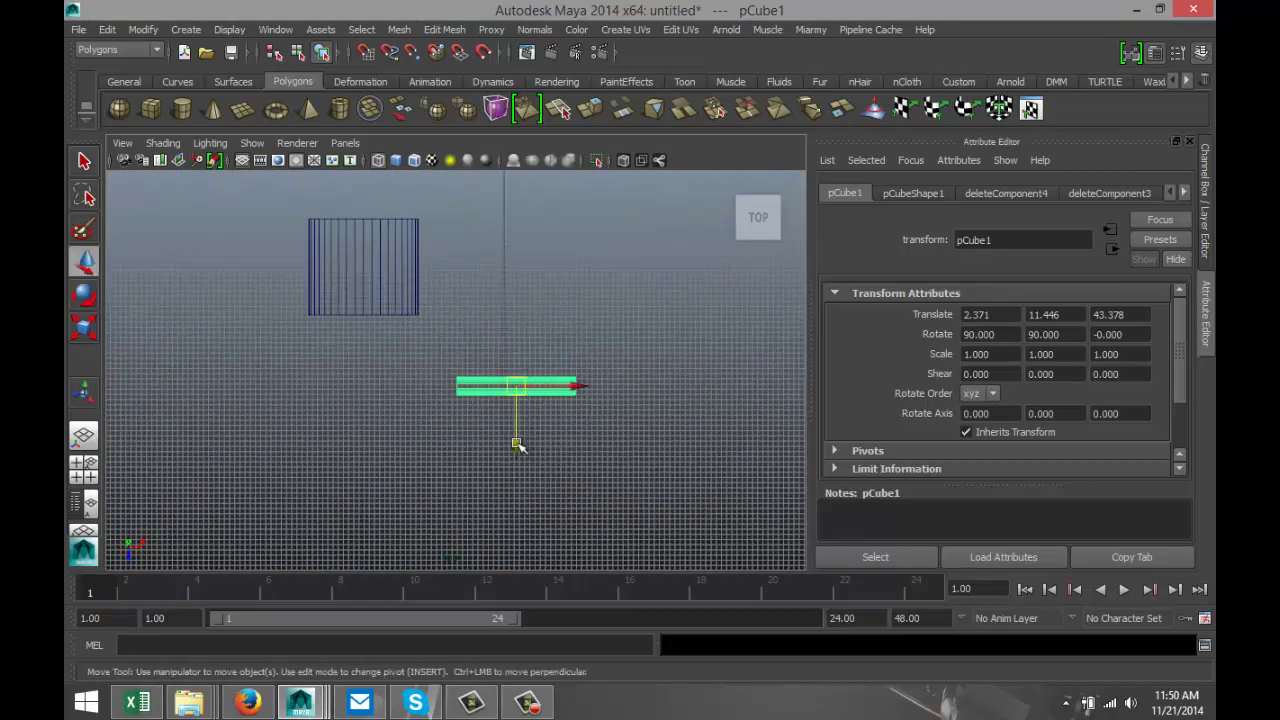
left_click_drag(516, 437, 494, 352)
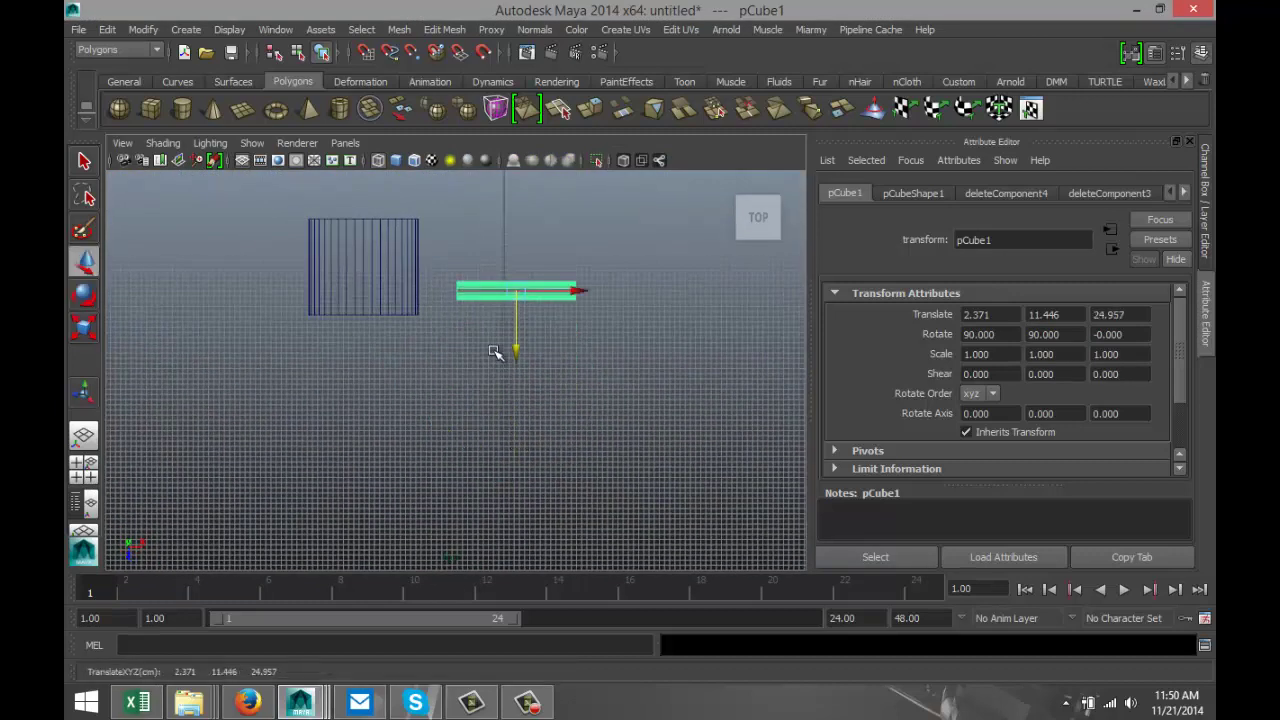
left_click_drag(580, 291, 428, 300)
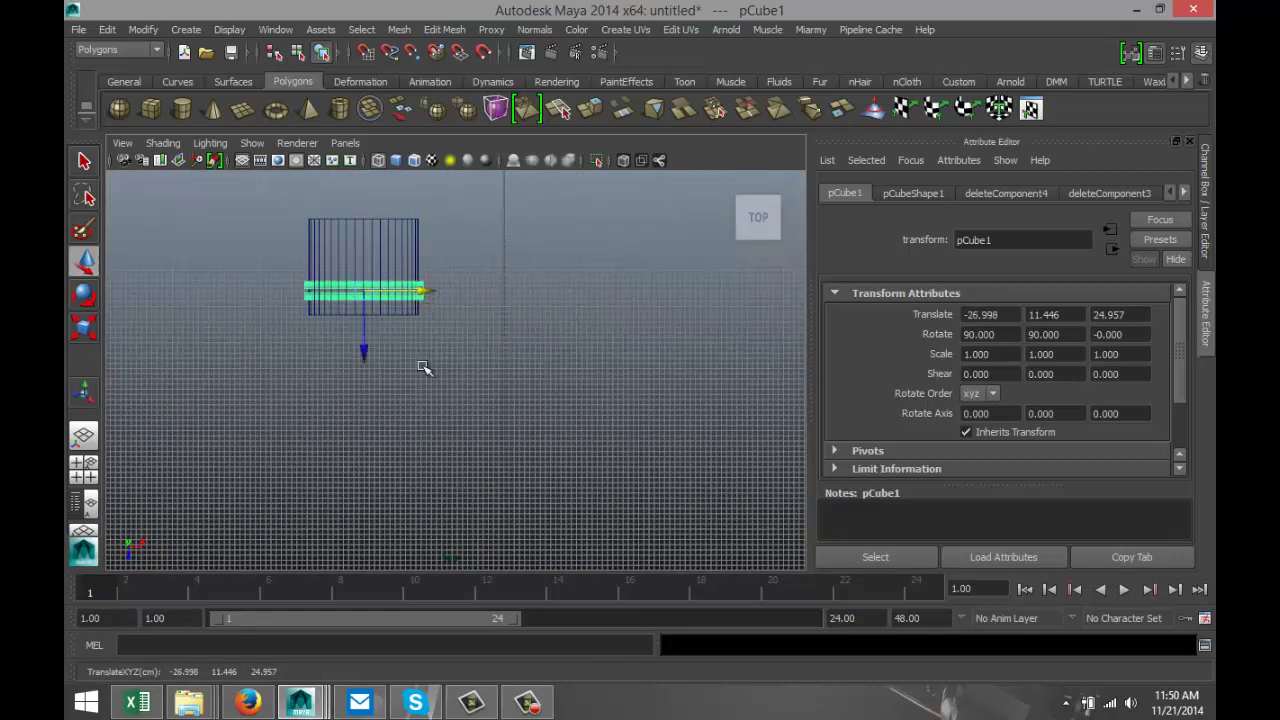
Scale the rounded box to about 0.734 in X and Z and 1.097 in Y, with its ends protruding through the tube walls
key("r")
left_click_drag(447, 291, 467, 291)
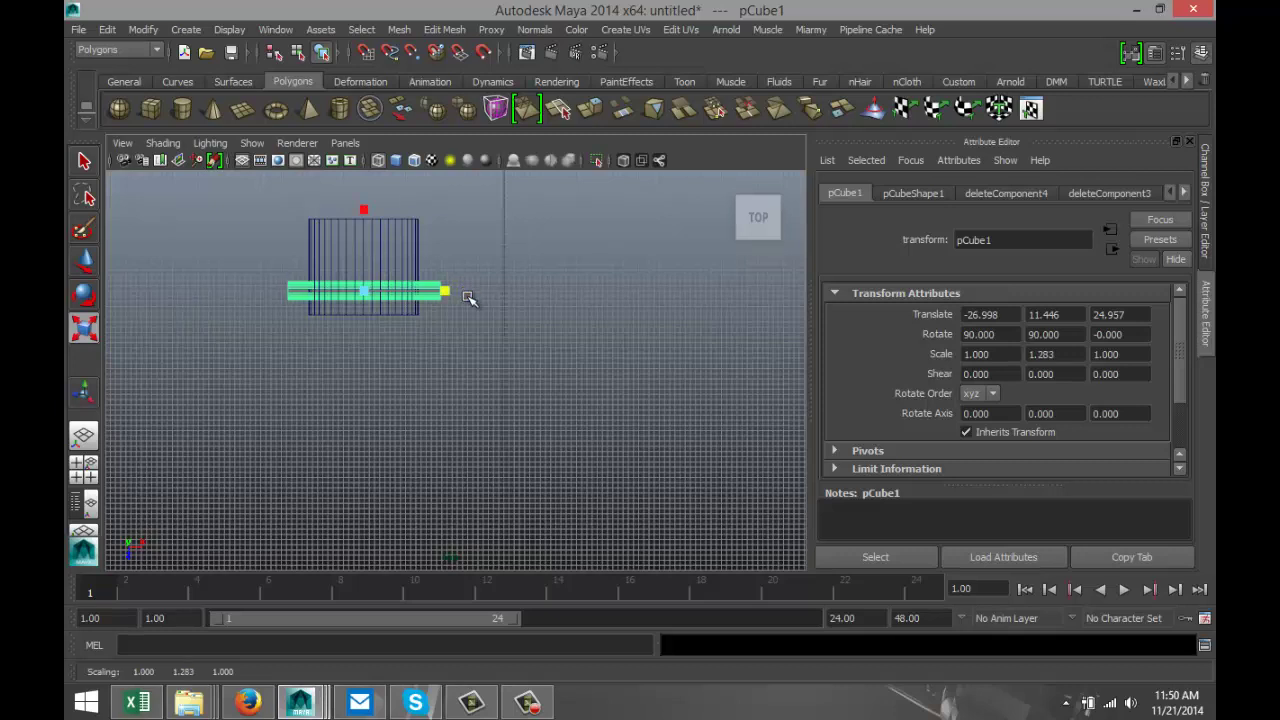
left_click(84, 464)
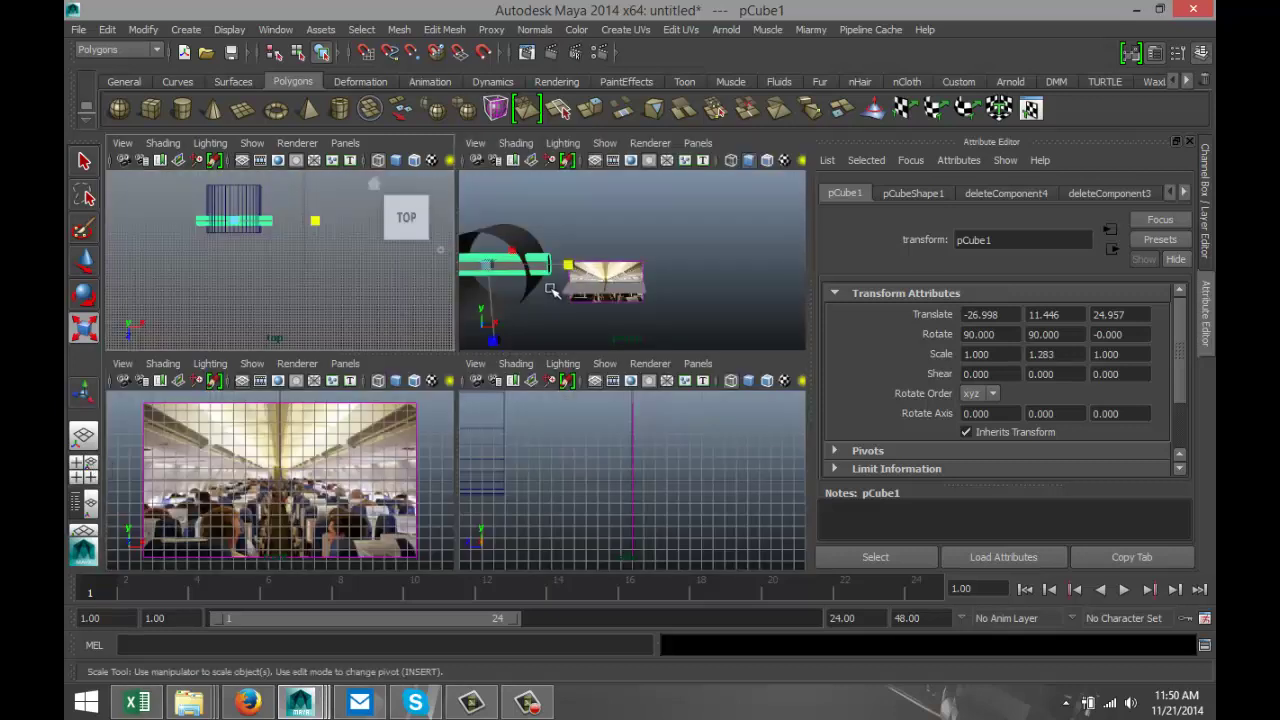
key("space")
scroll(500, 420, "up", 2)
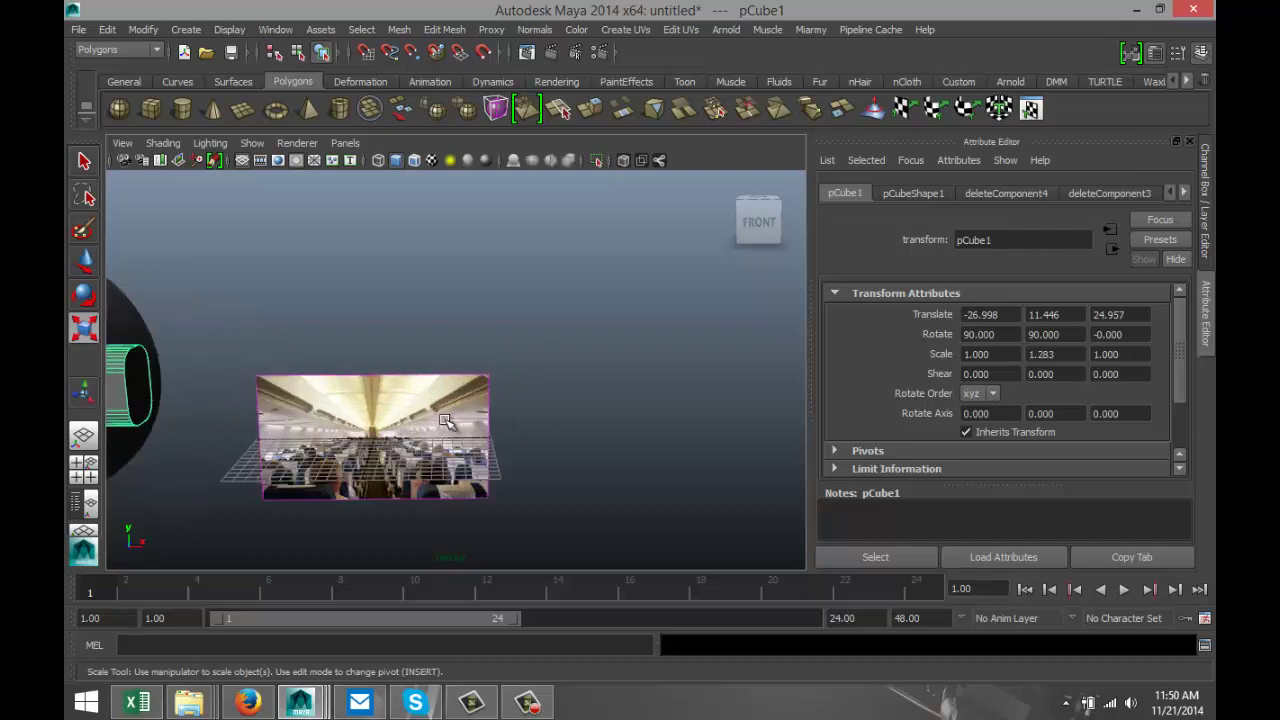
left_click_drag(447, 422, 467, 466, "alt")
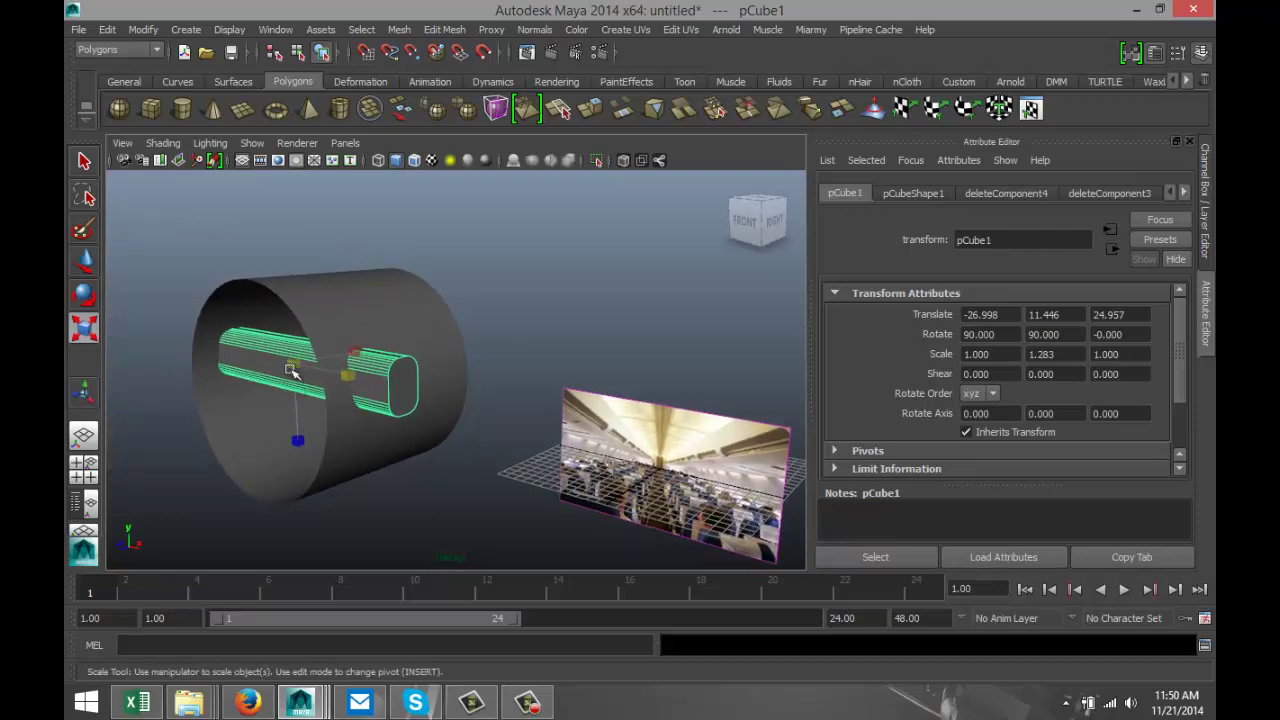
left_click_drag(293, 367, 256, 369)
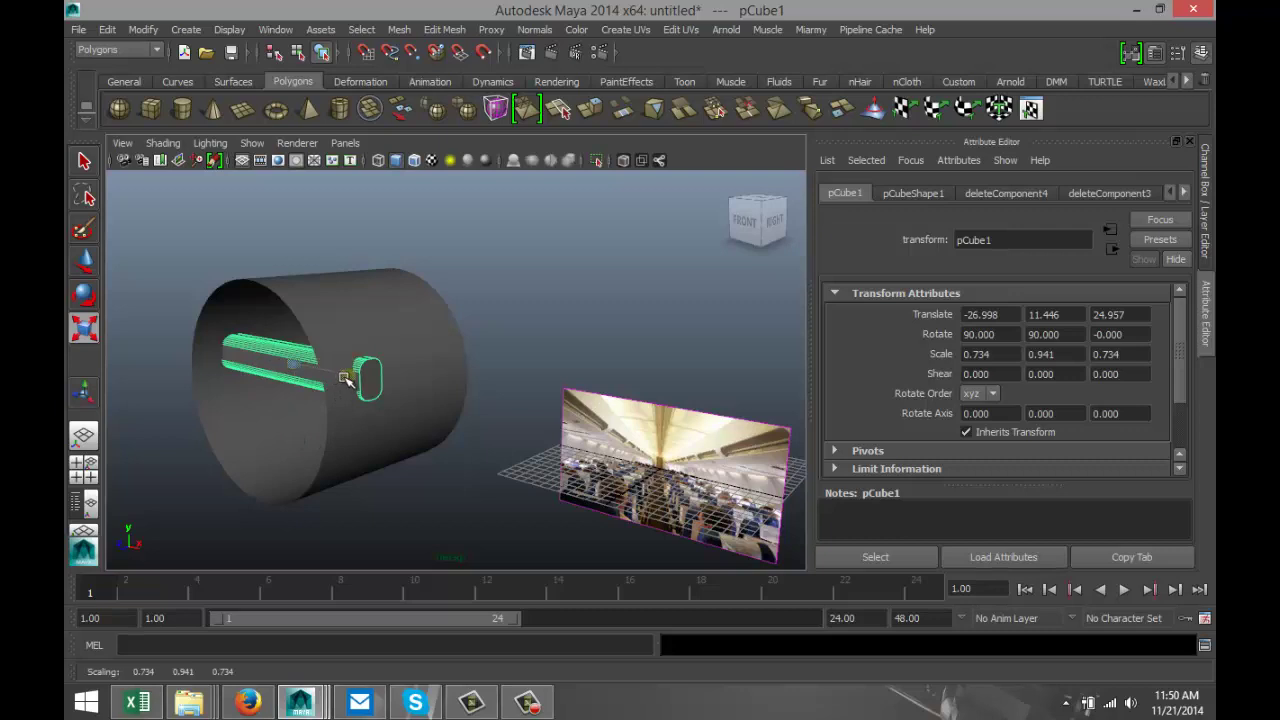
left_click_drag(344, 378, 358, 390)
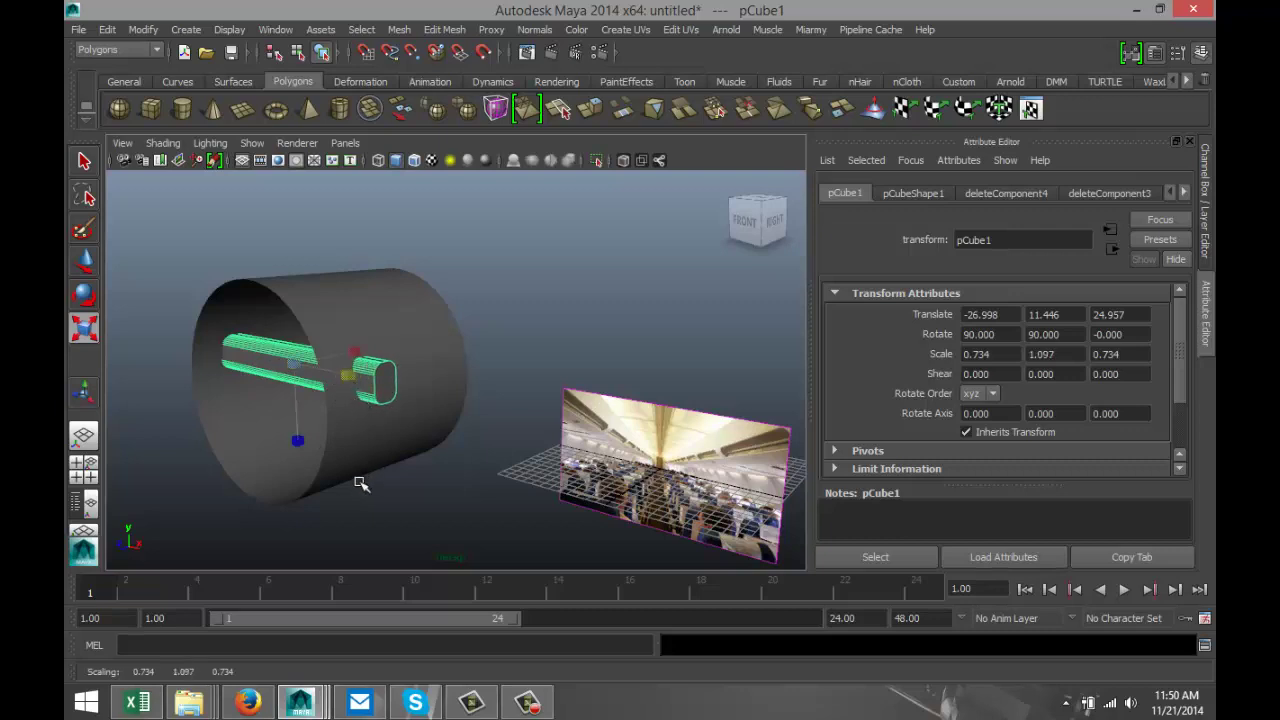
Duplicate the rounded box and move the copy along the tube's length to about Z 16.63
left_click_drag(324, 487, 354, 477, "alt")
middle_click_drag(354, 477, 650, 470, "alt")
left_click_drag(650, 470, 501, 507, "alt")
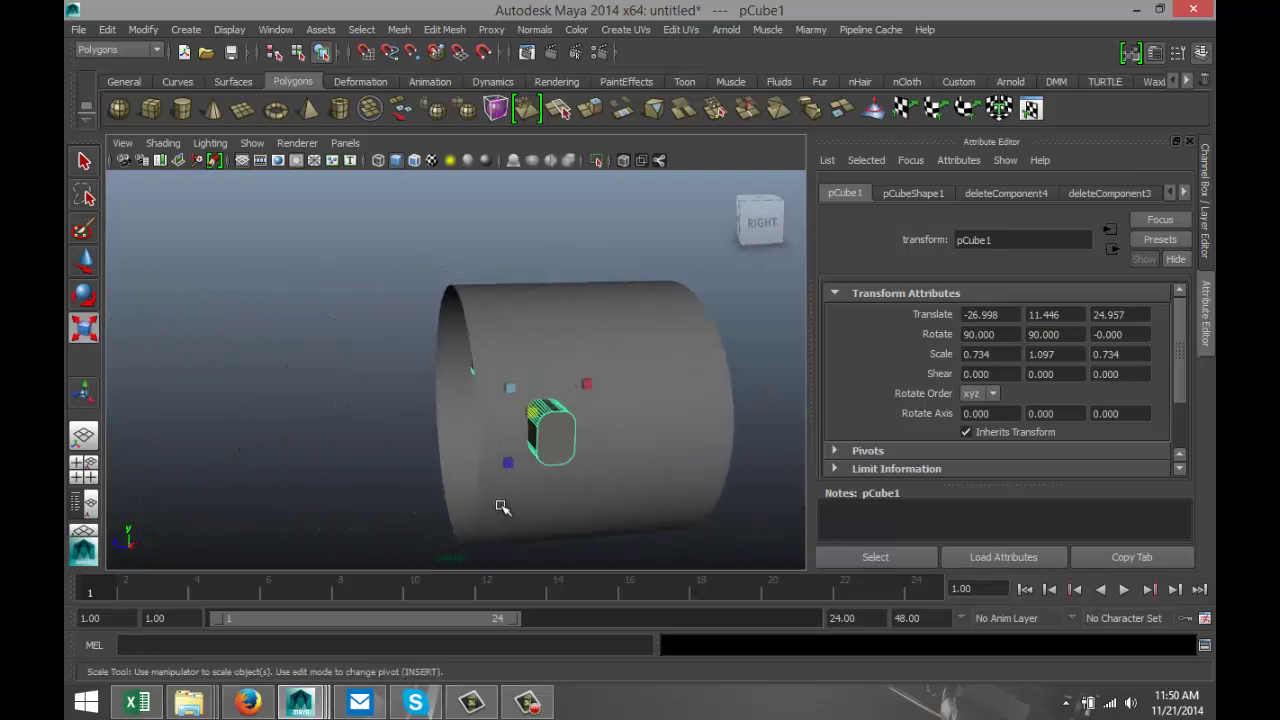
key("ctrl+d")
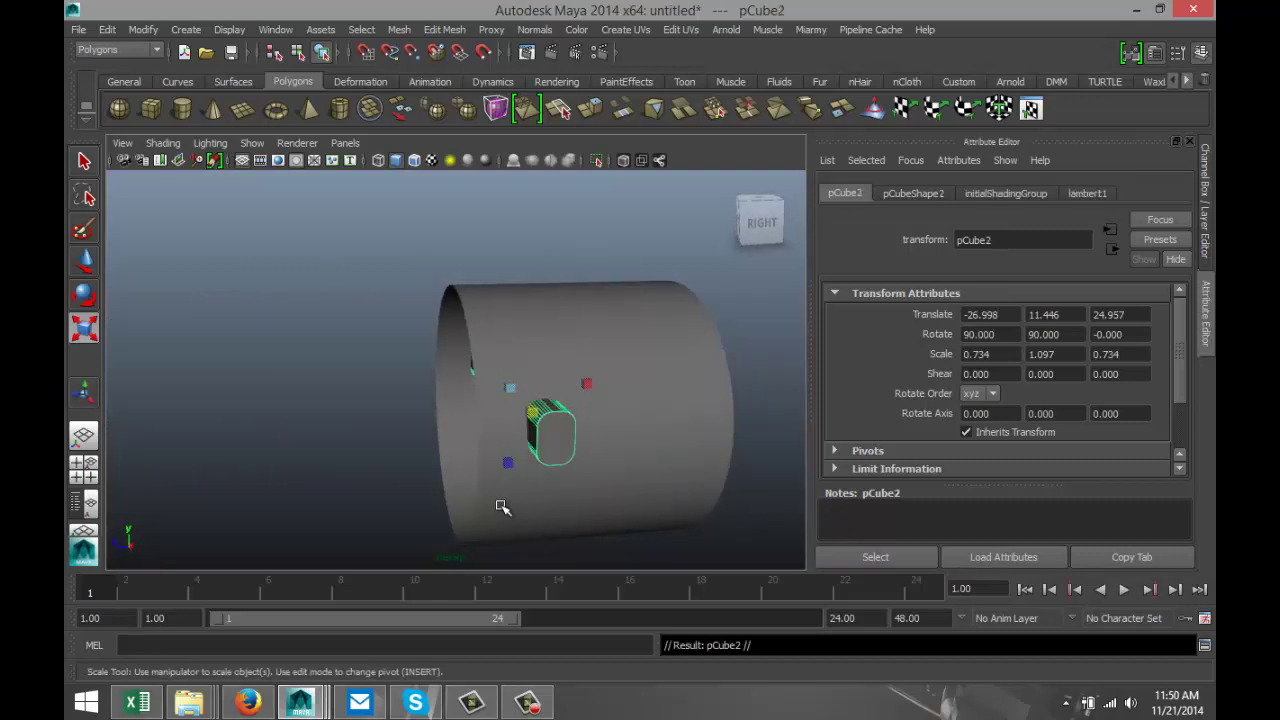
key("w")
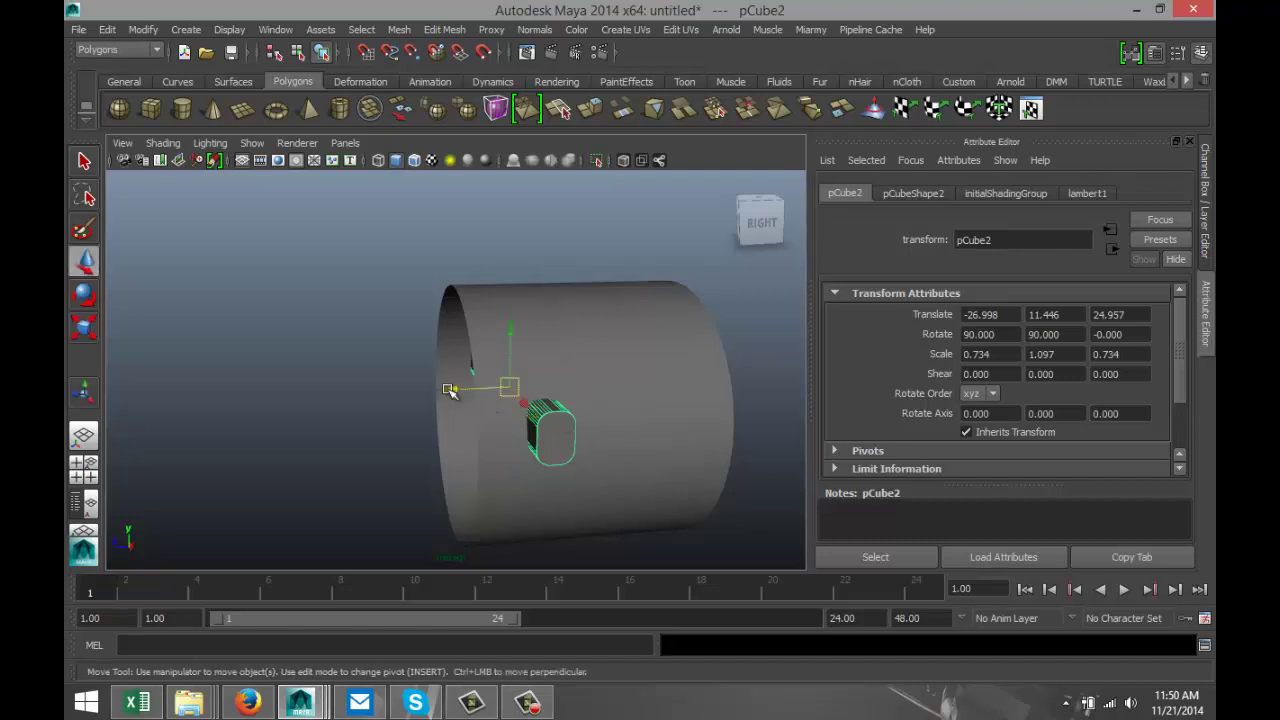
left_click_drag(451, 386, 556, 398)
In the side view, shift the copied box slightly farther along the tube, to about Z 16.34
left_click(89, 471)
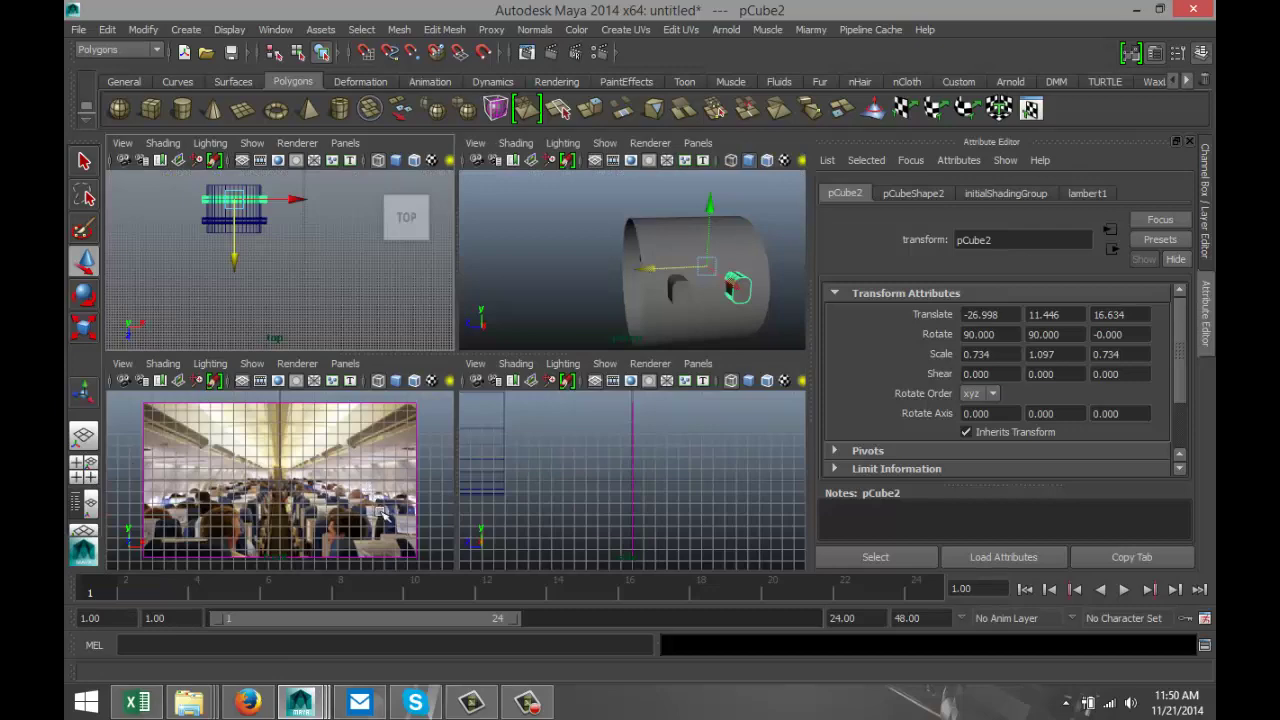
key("space")
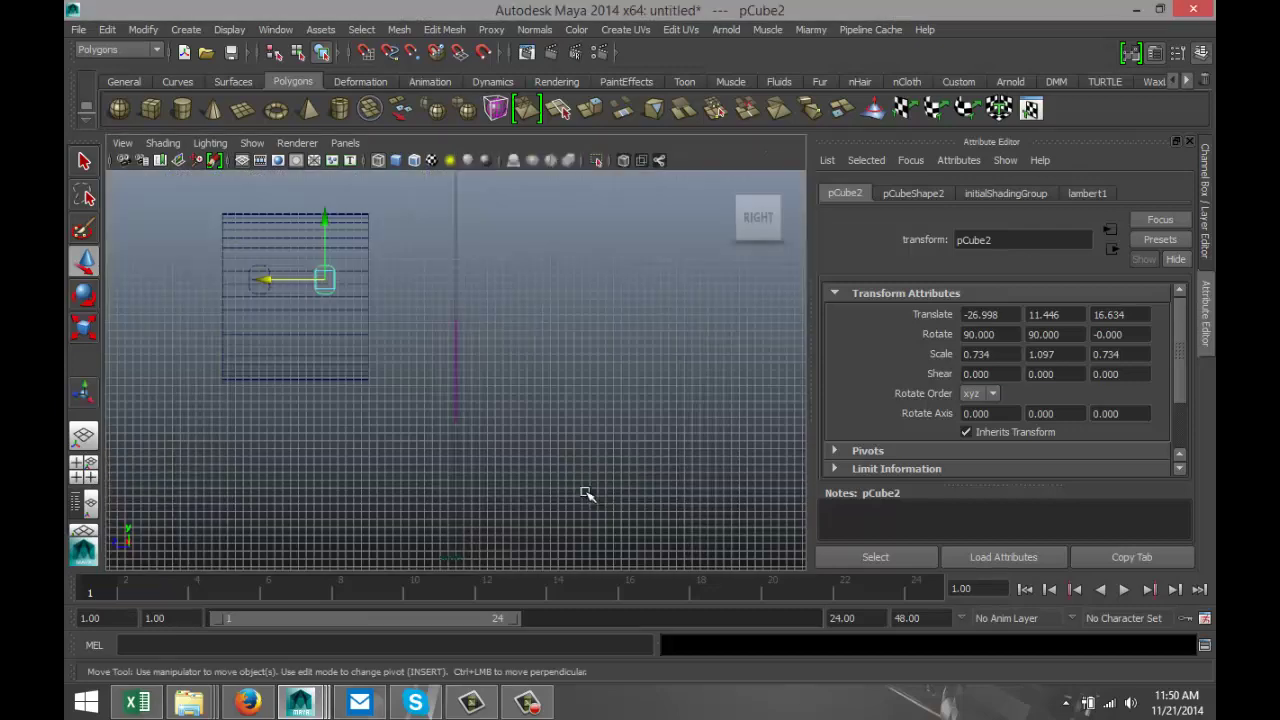
middle_click_drag(490, 428, 579, 491, "alt")
scroll(532, 458, "up", 3)
middle_click_drag(471, 411, 591, 444, "alt")
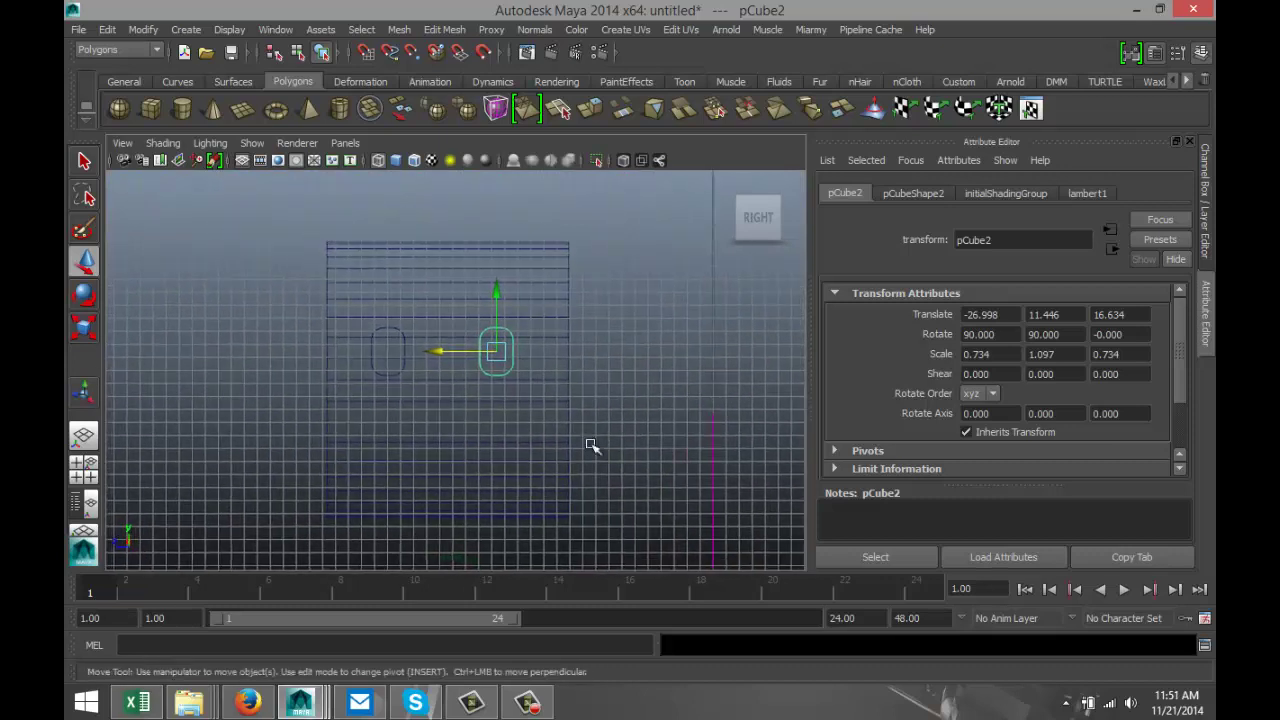
scroll(591, 443, "up", 1)
left_click_drag(448, 347, 452, 348)
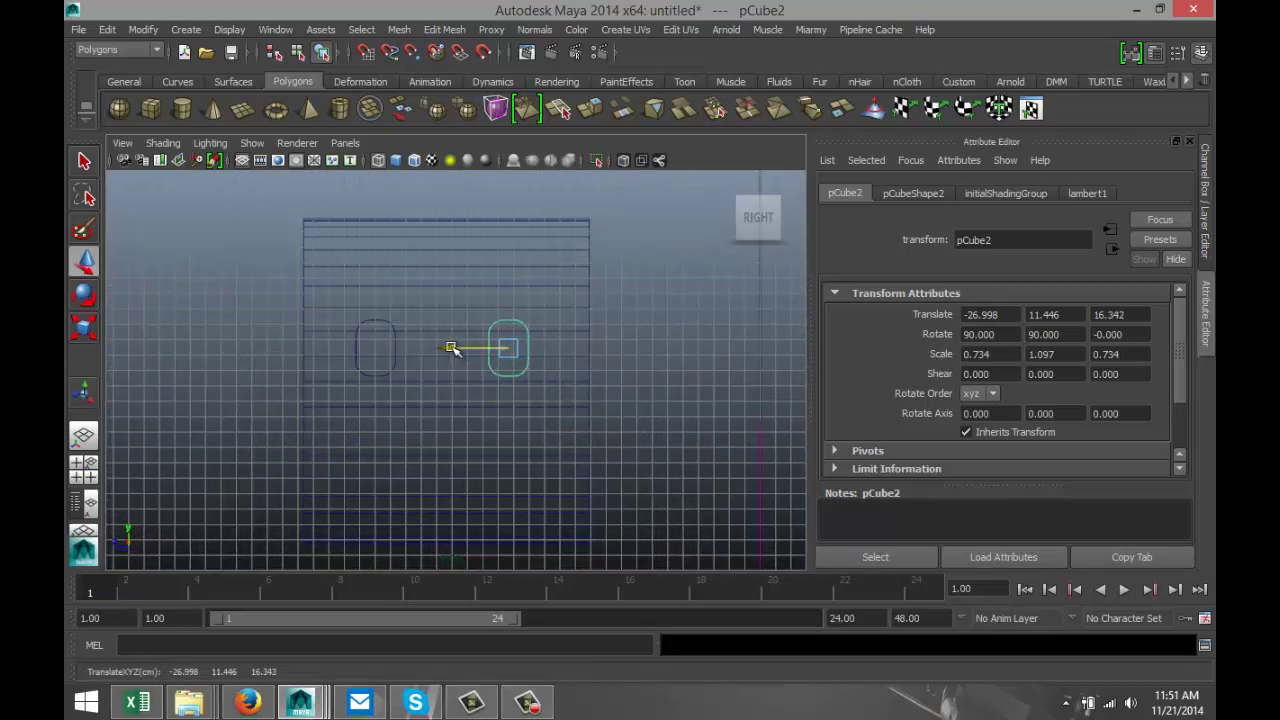
scroll(552, 440, "down", 2)
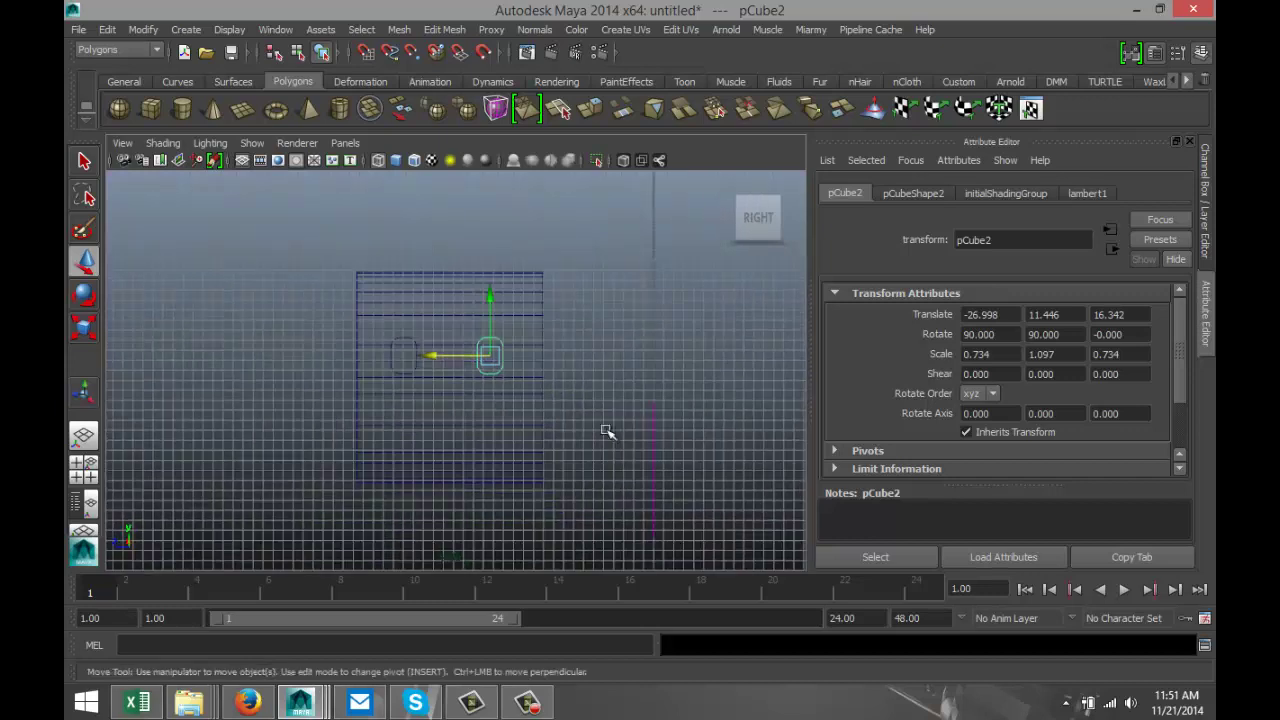
Move the tube to the world origin by setting its X, Y and Z translation to 0
left_click(541, 301)
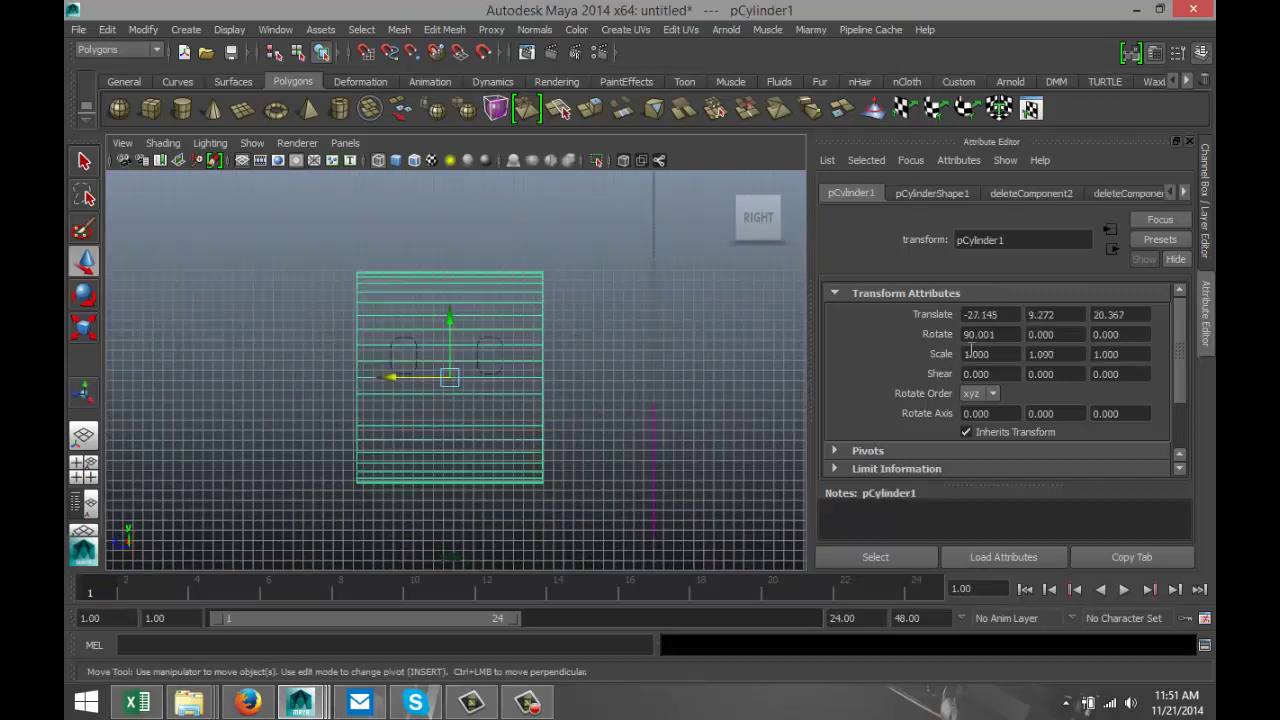
left_click(1004, 315)
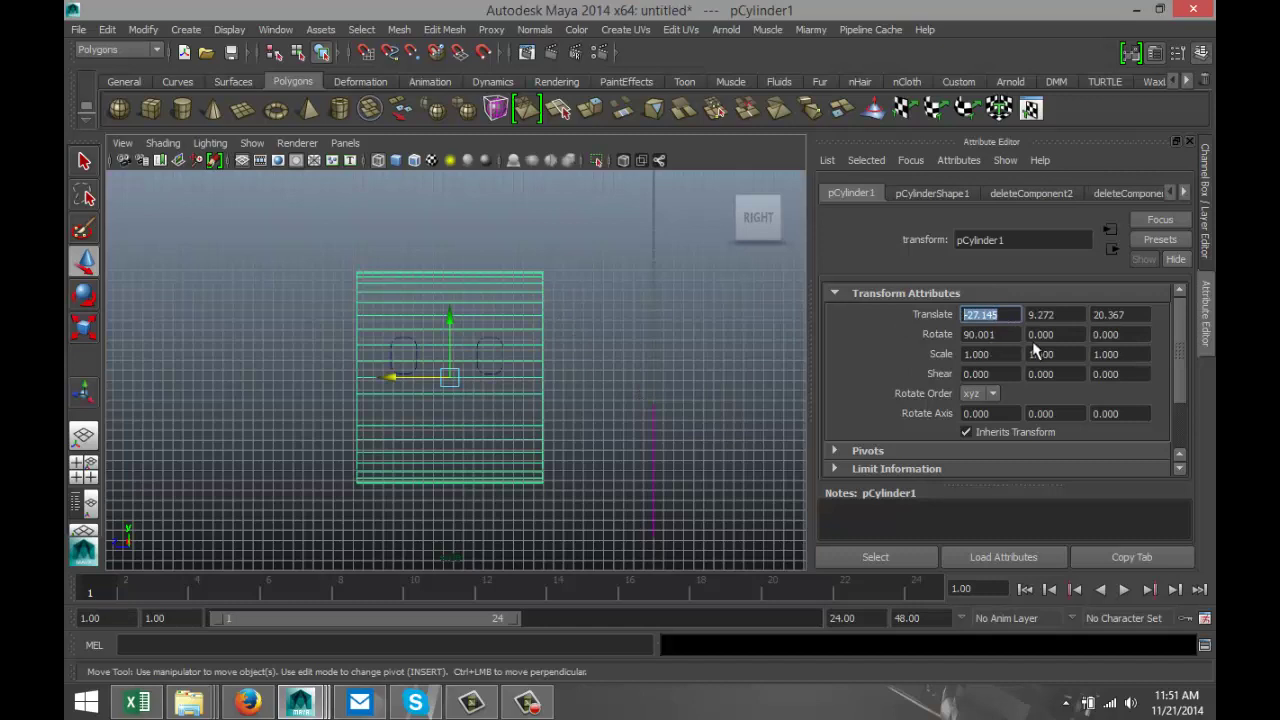
type("0")
key("Tab")
type("0")
key("Tab")
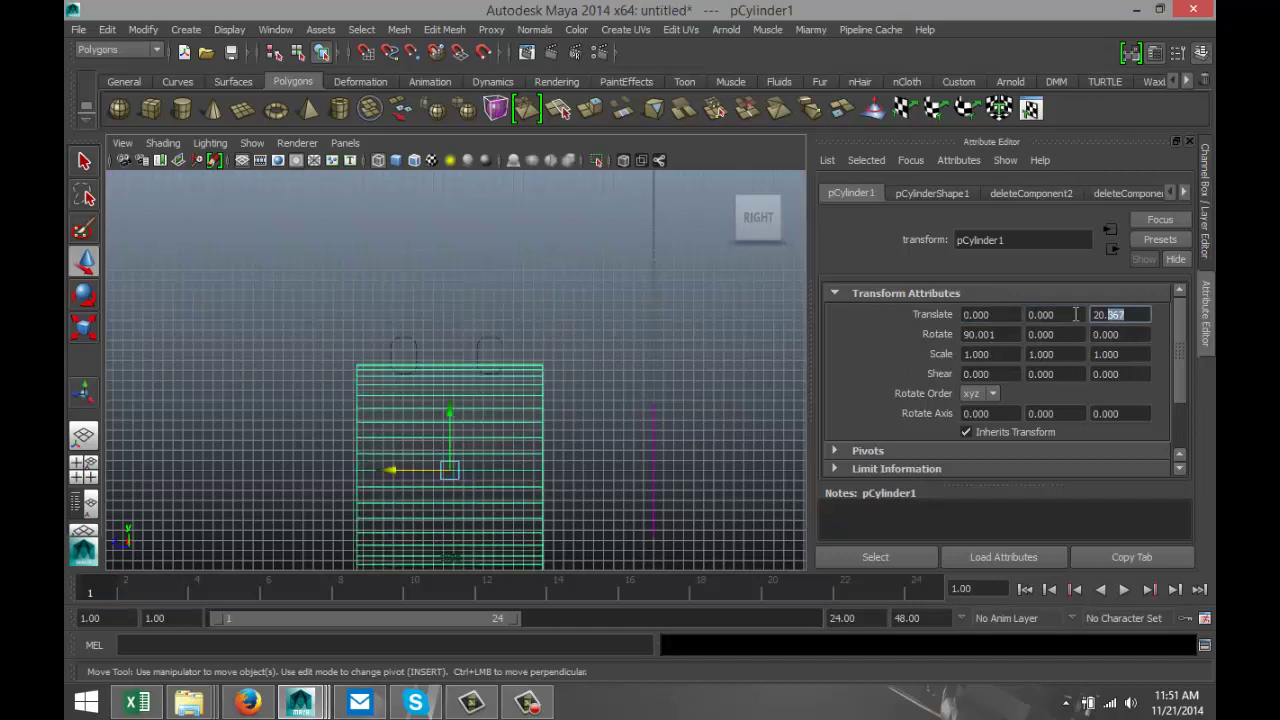
type("0")
left_click(1063, 335)
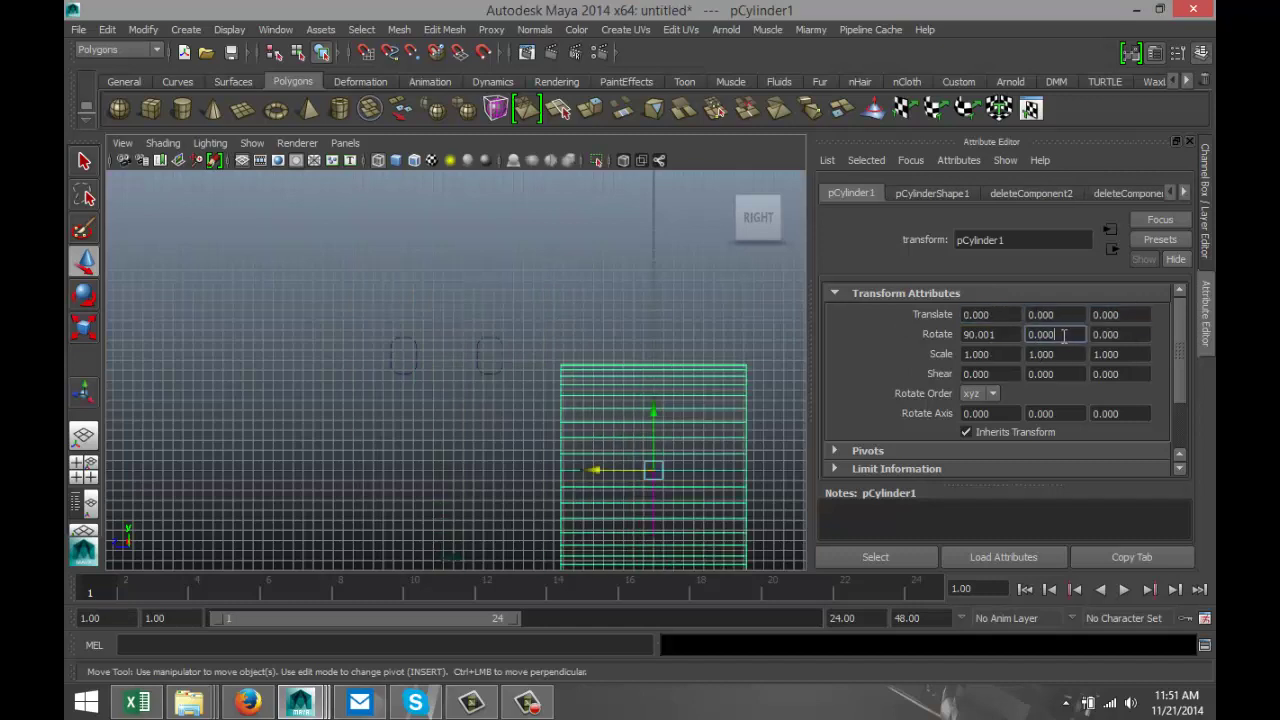
Move the original rounded box to the world origin by setting its X, Y and Z translation to 0
left_click_drag(357, 330, 494, 391)
left_click(367, 333)
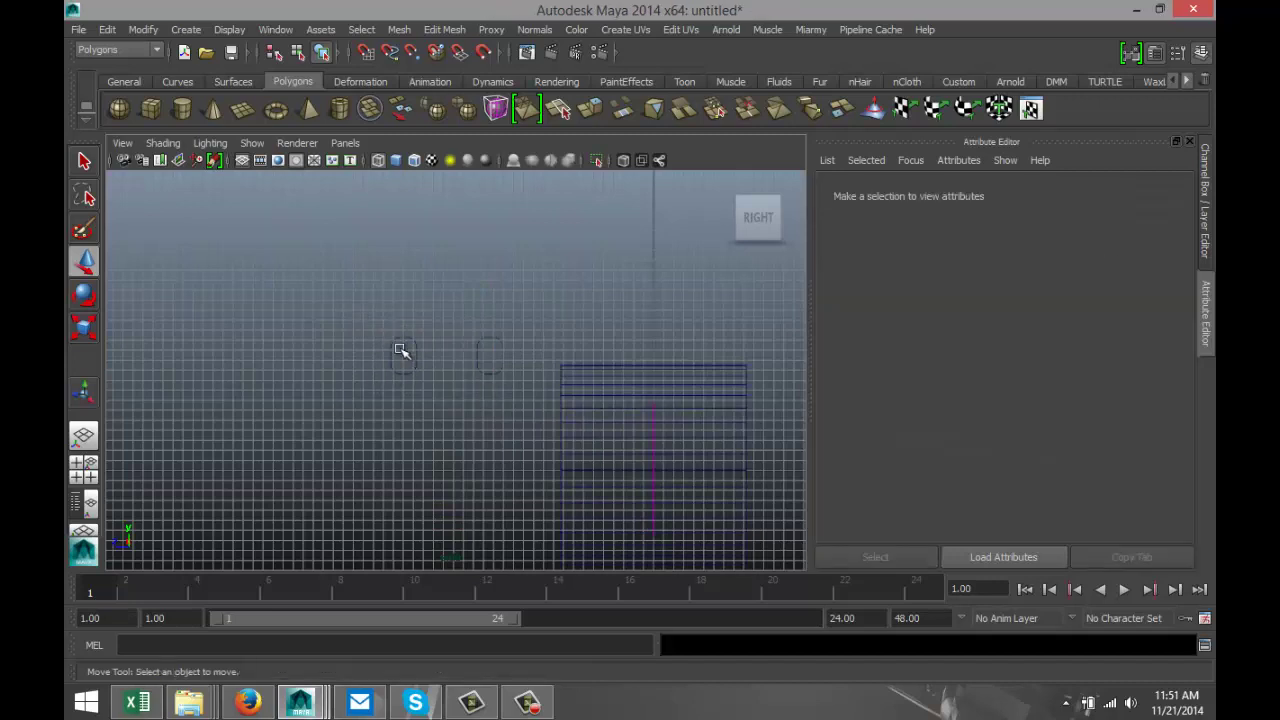
left_click(400, 357)
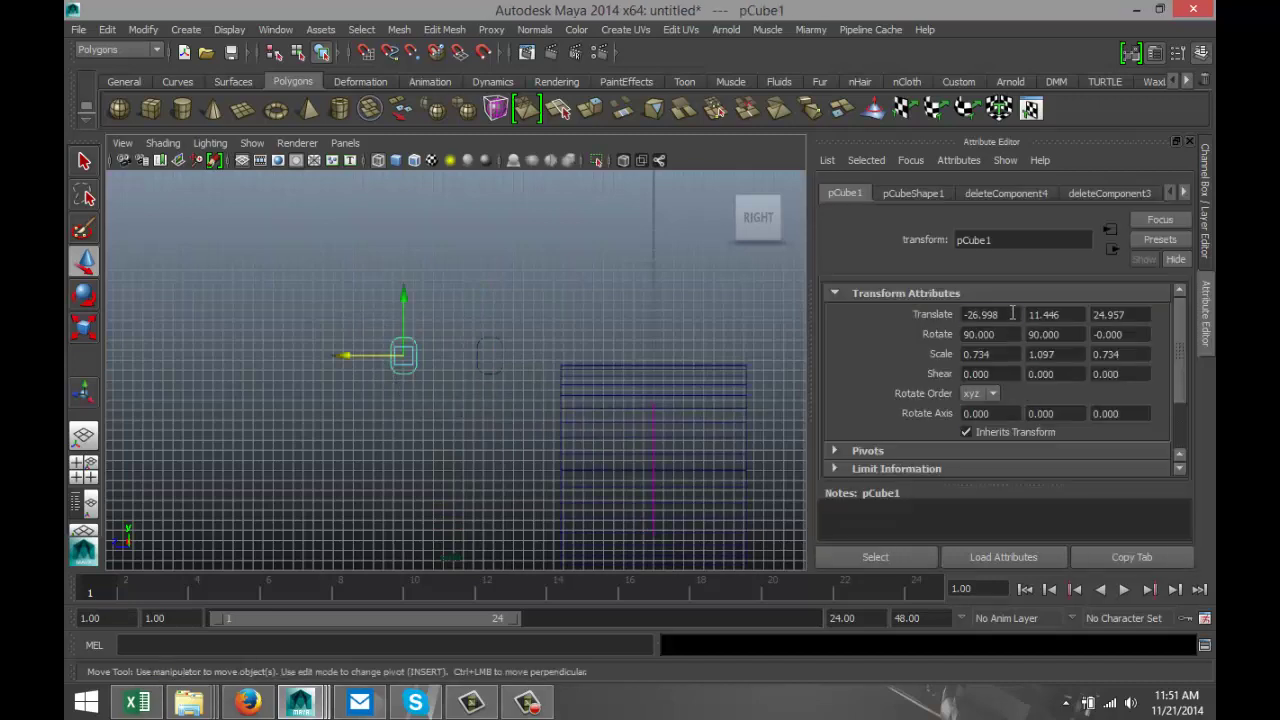
left_click_drag(1012, 313, 886, 322)
type("0")
key("Tab")
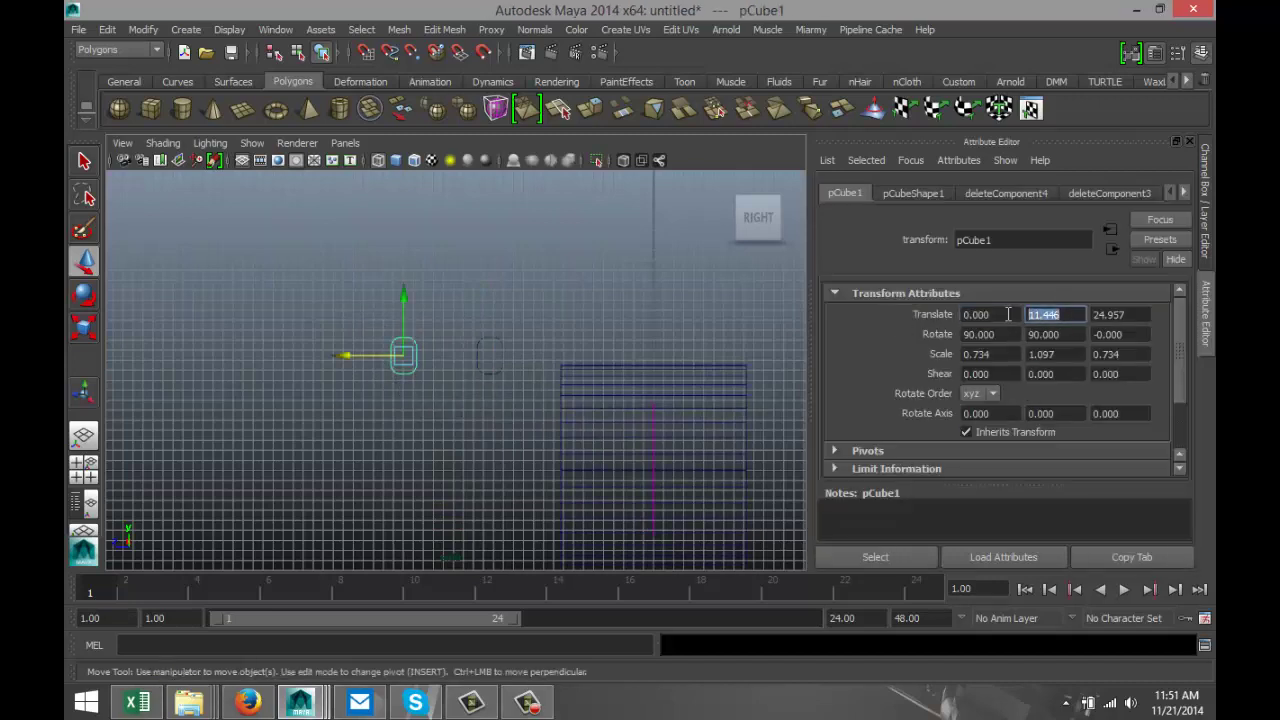
type("0")
key("Tab")
type("0")
left_click(1065, 318)
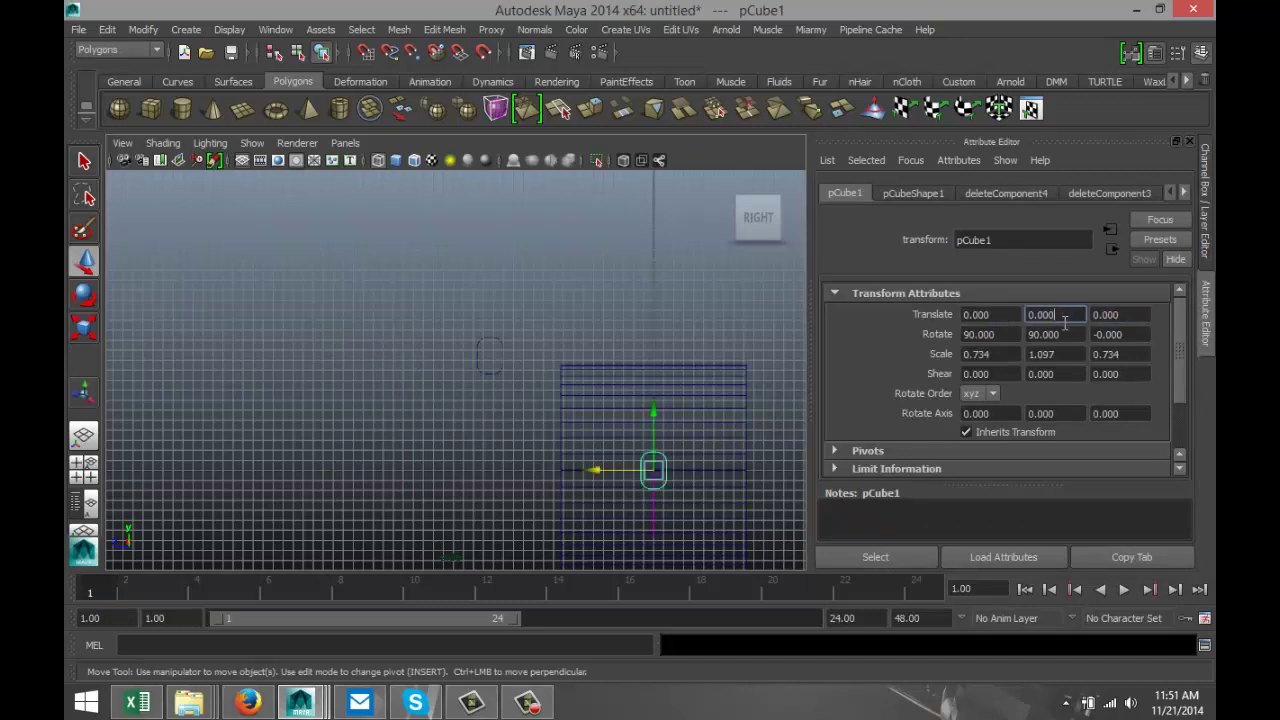
Set the copied box's X, Y and Z translation to 0 to bring it to the world origin
left_click(492, 370)
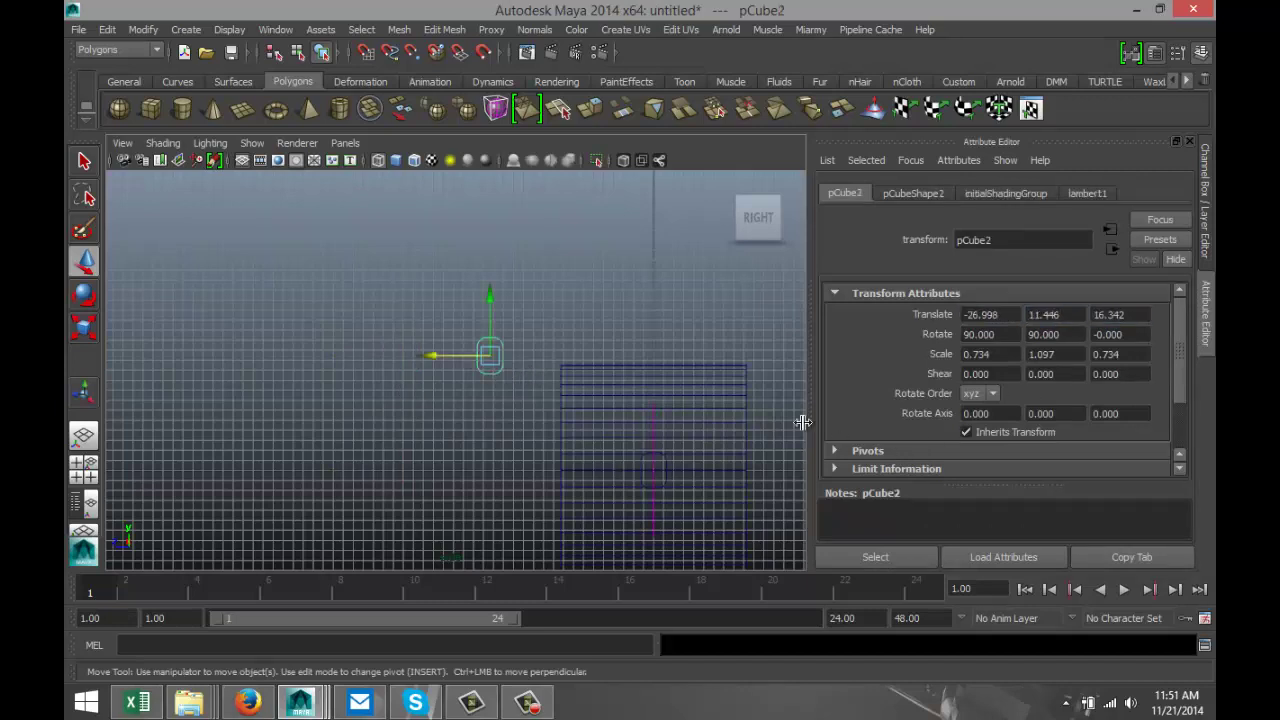
double_click(986, 314)
type("0")
key("Tab")
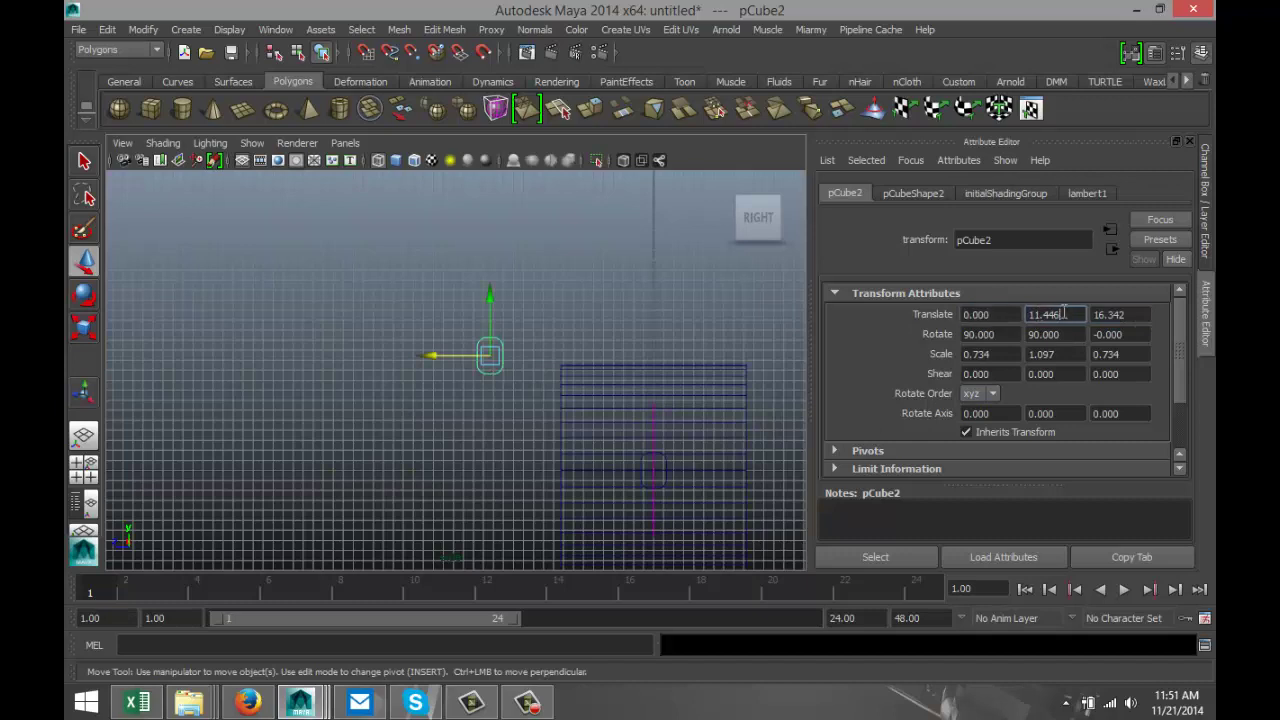
type("0")
key("Tab")
type("0")
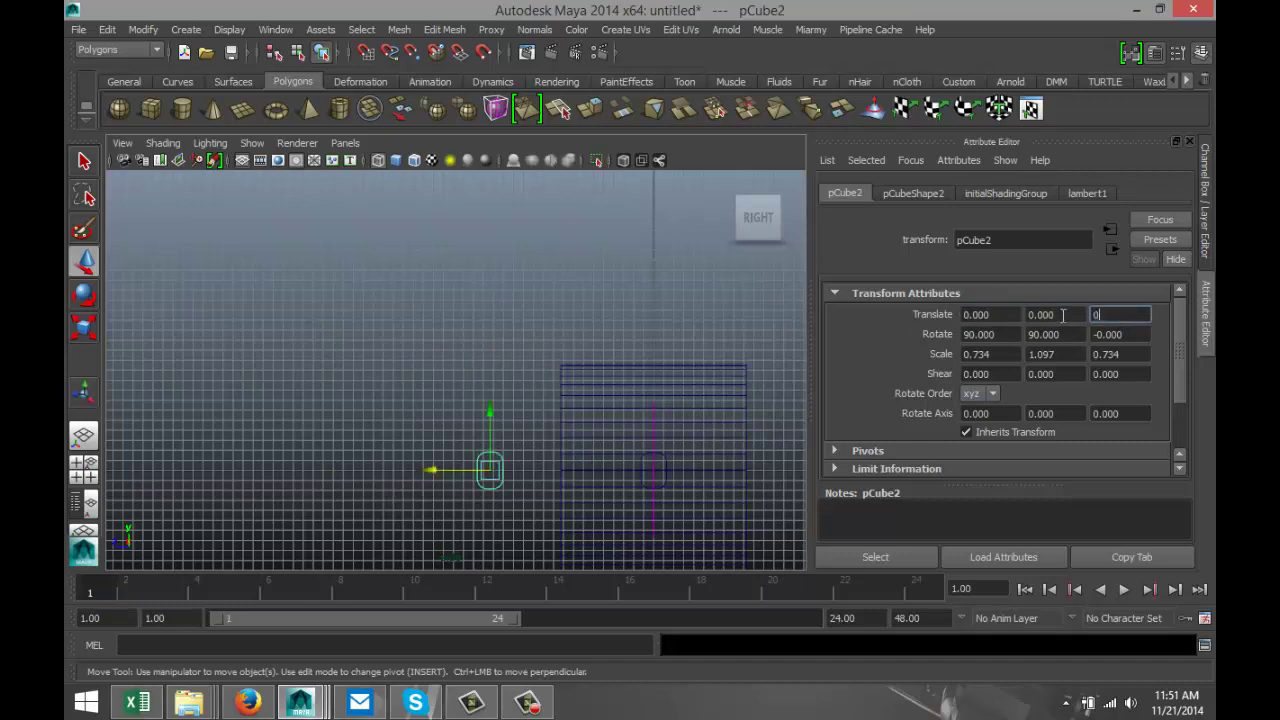
key("Return")
Move the copied box along the tube from the centre and set its Z translation to 4.5
scroll(770, 483, "up", 2)
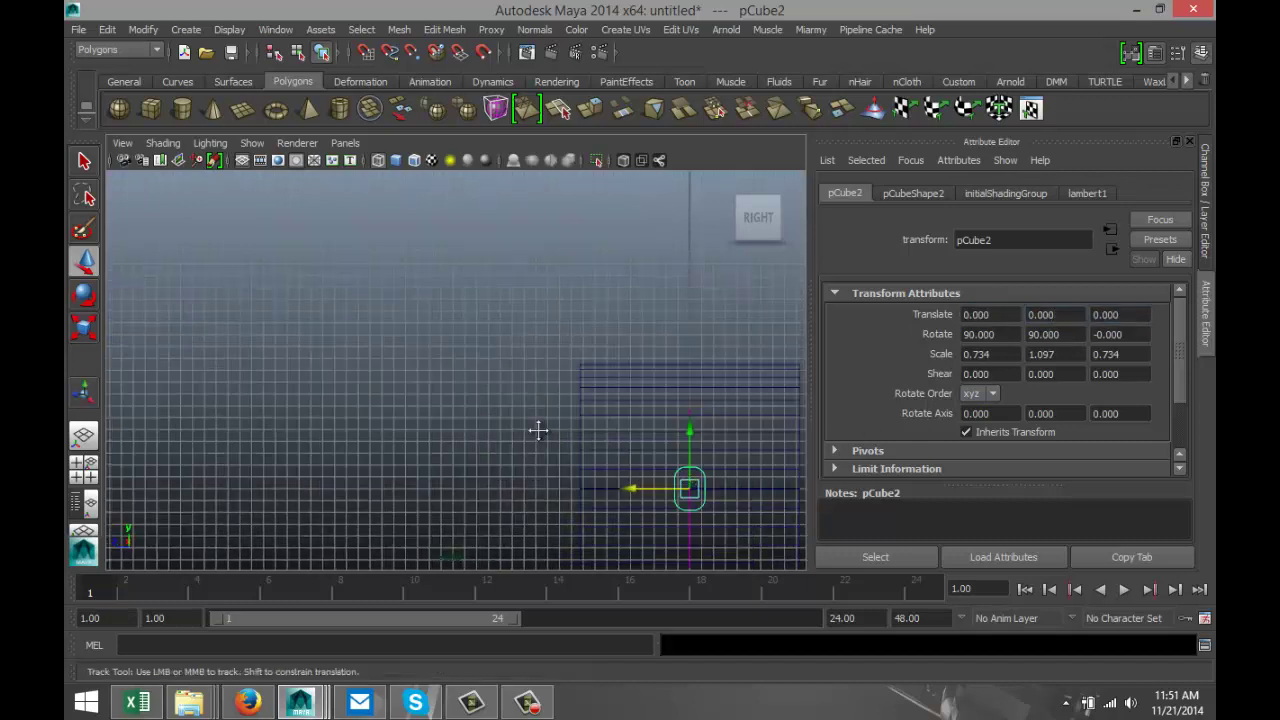
middle_click_drag(534, 429, 335, 351, "alt")
left_click_drag(437, 418, 380, 420)
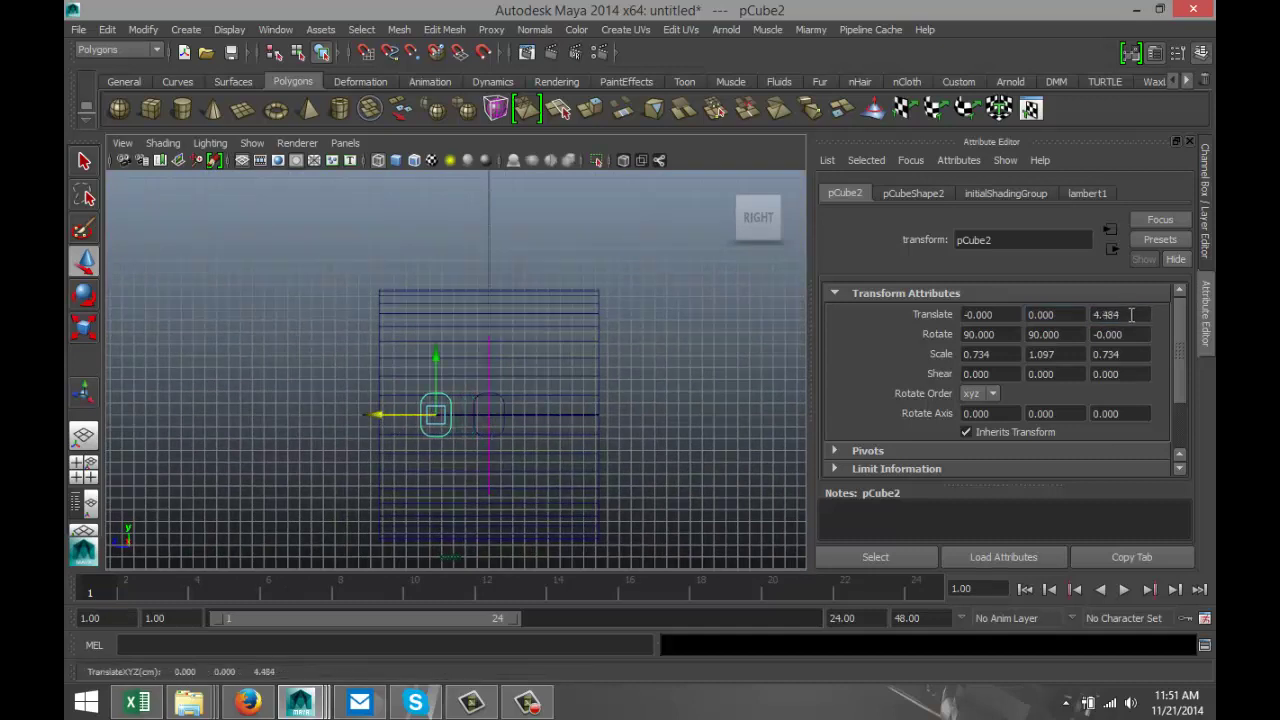
left_click(1131, 314)
key("Return")
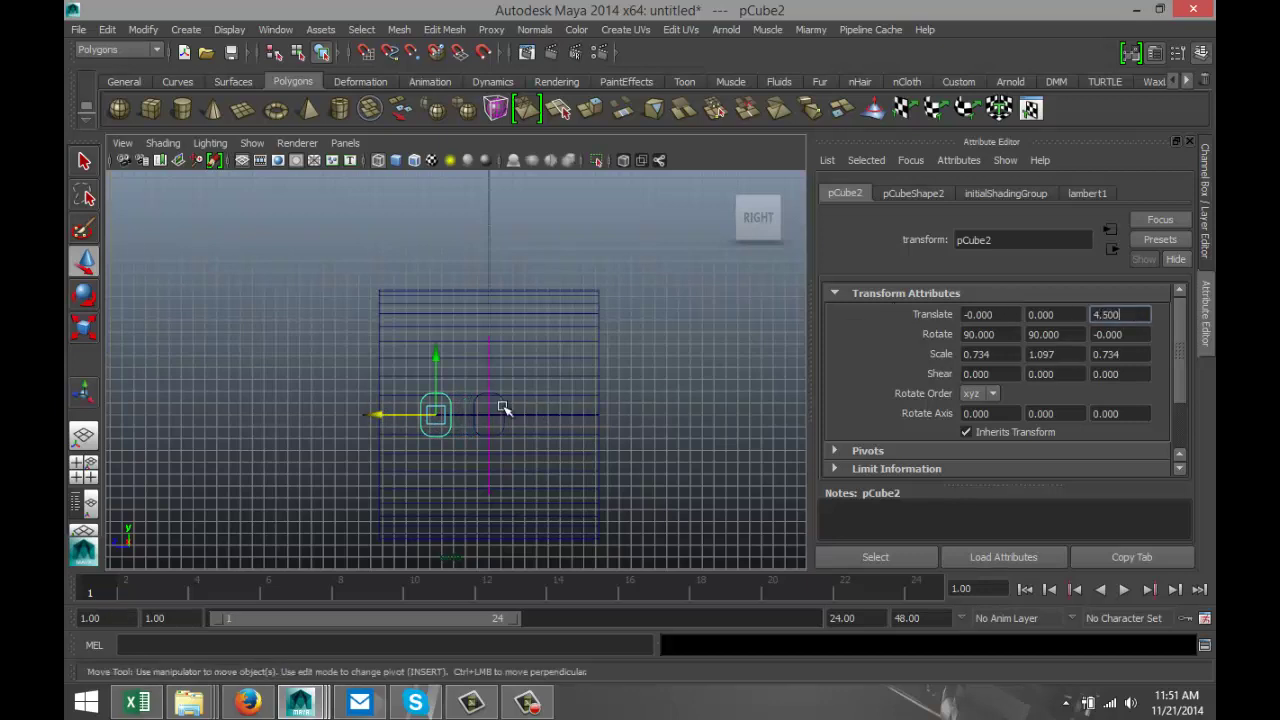
Set the original rounded box's Z translation to -4.5, opposite the copy
left_click(503, 408)
left_click(1134, 314)
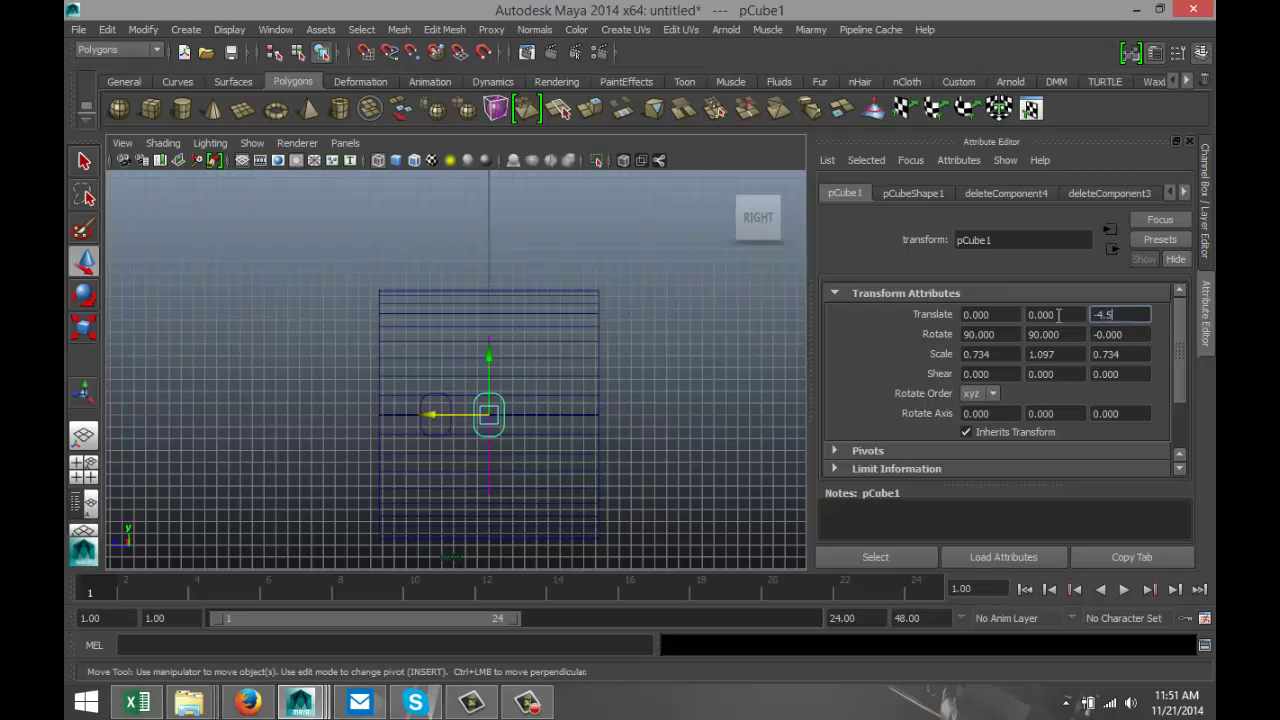
key("Return")
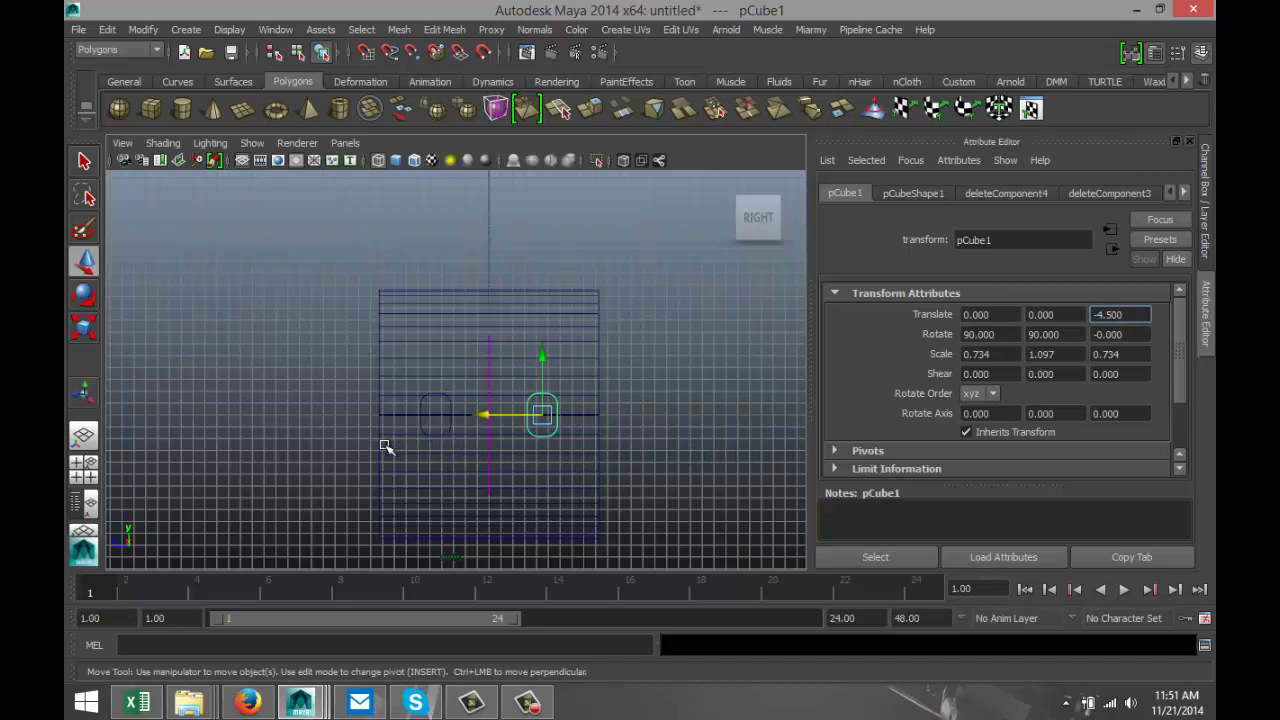
Combine the two rounded boxes crossing the tube into a single mesh
left_click(90, 466)
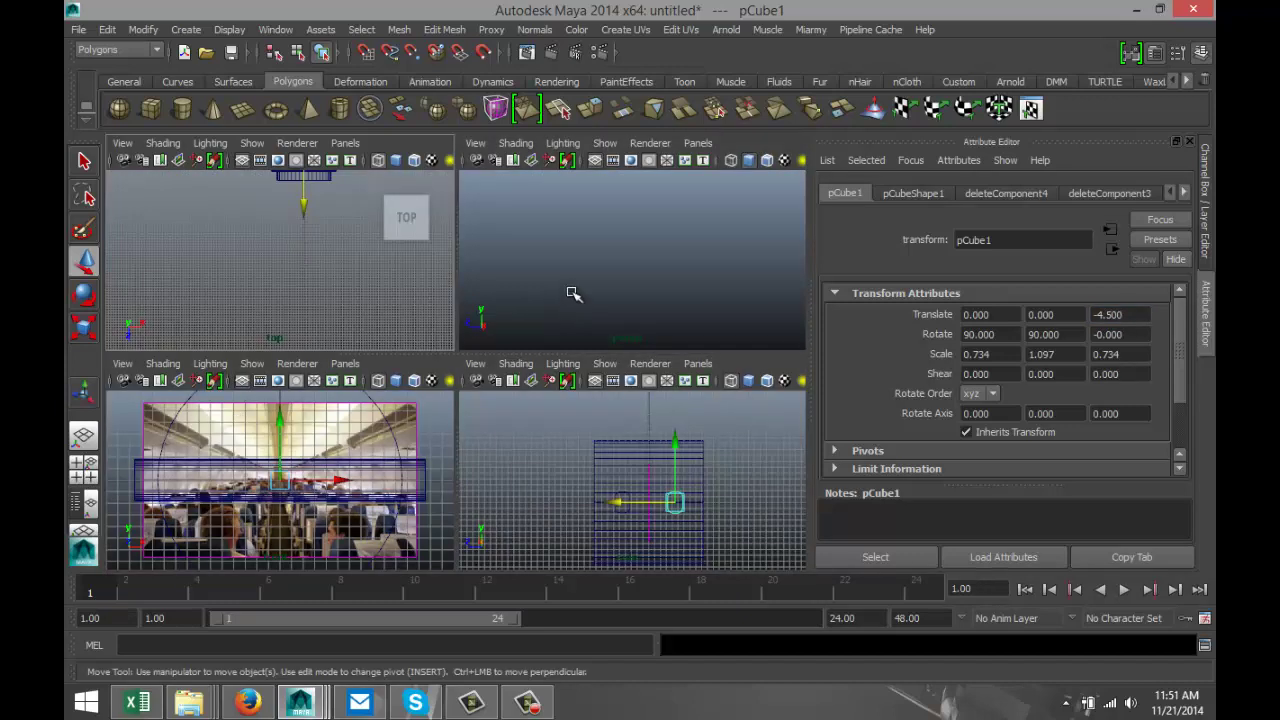
key("space")
scroll(552, 356, "down", 4)
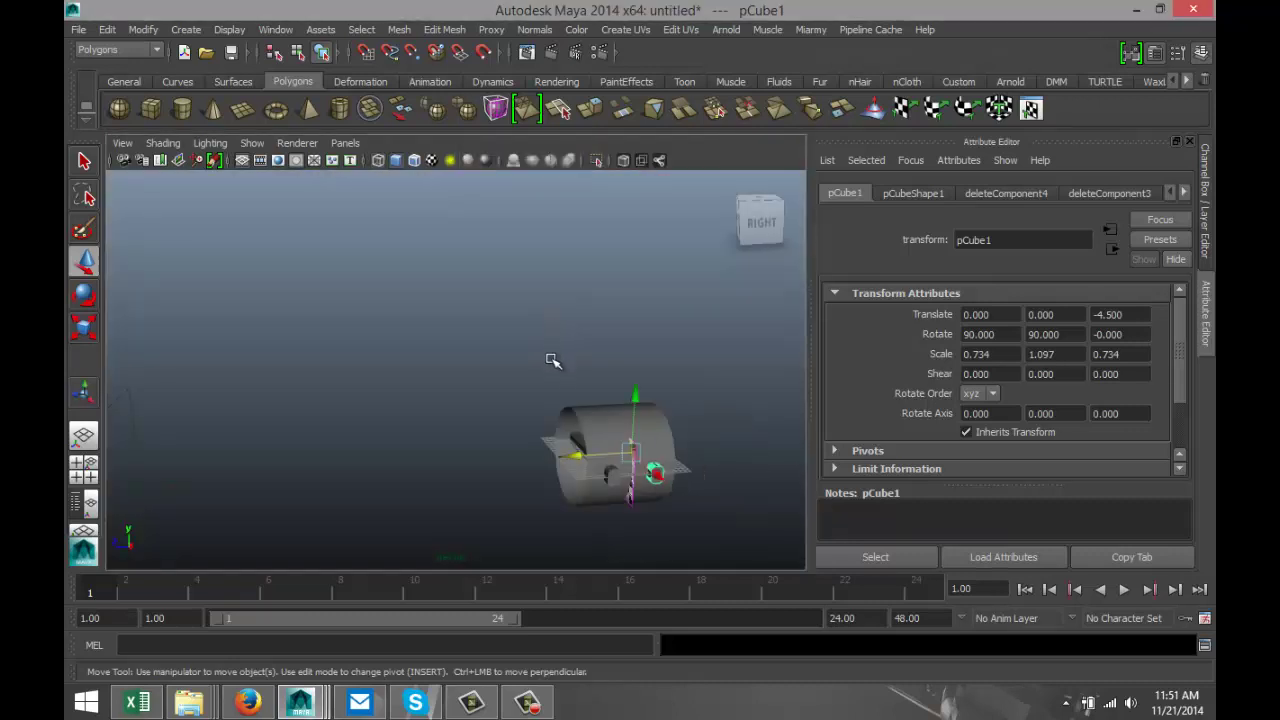
key("f")
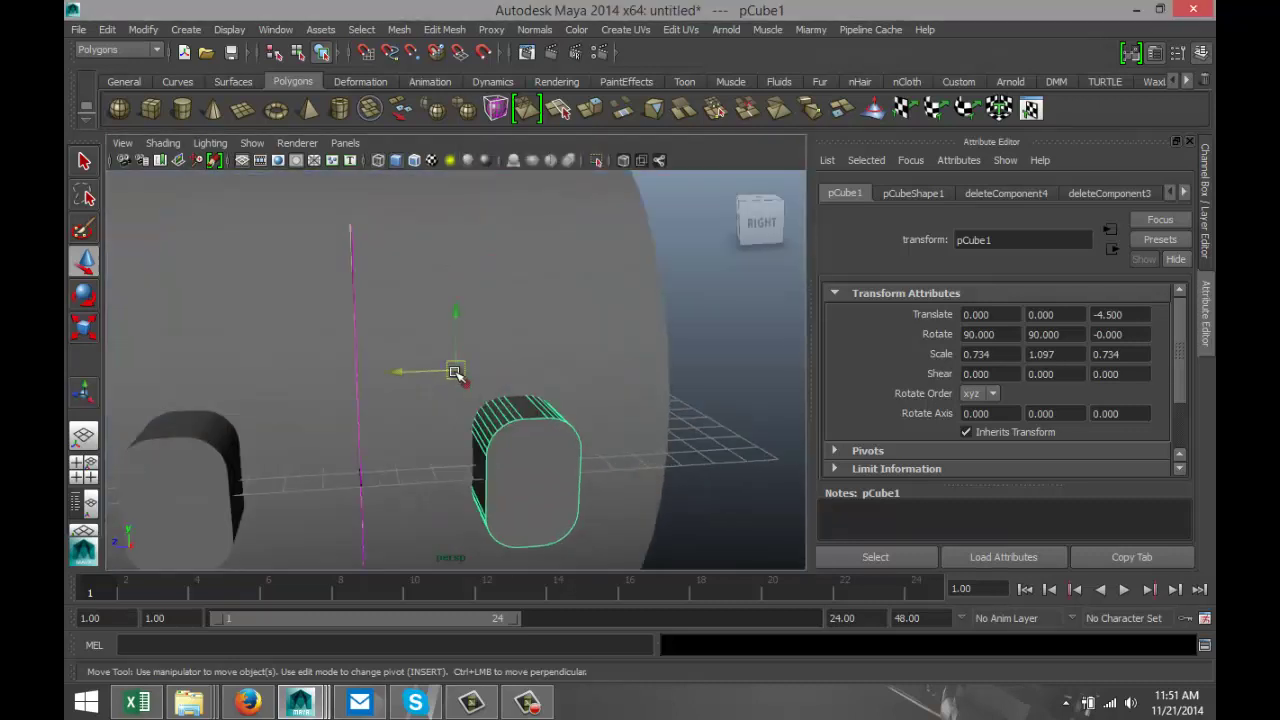
scroll(454, 374, "down", 5)
left_click_drag(305, 385, 360, 400, "alt")
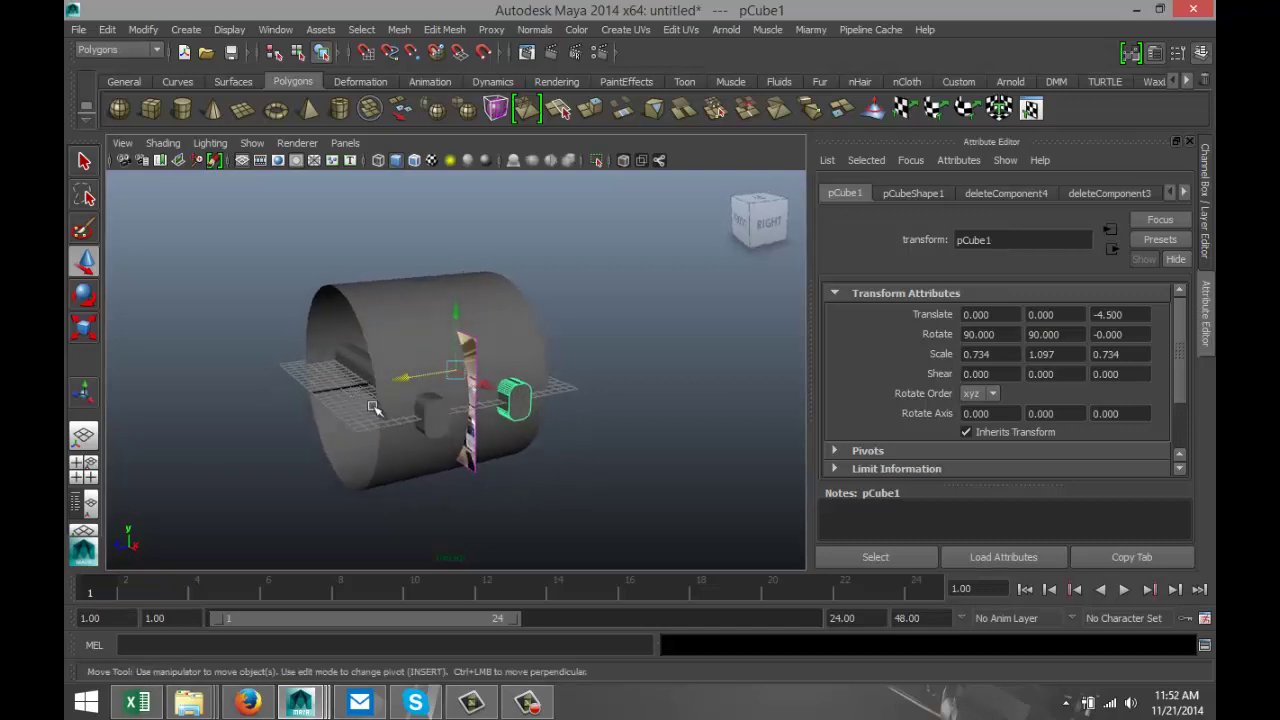
left_click(432, 404, "shift")
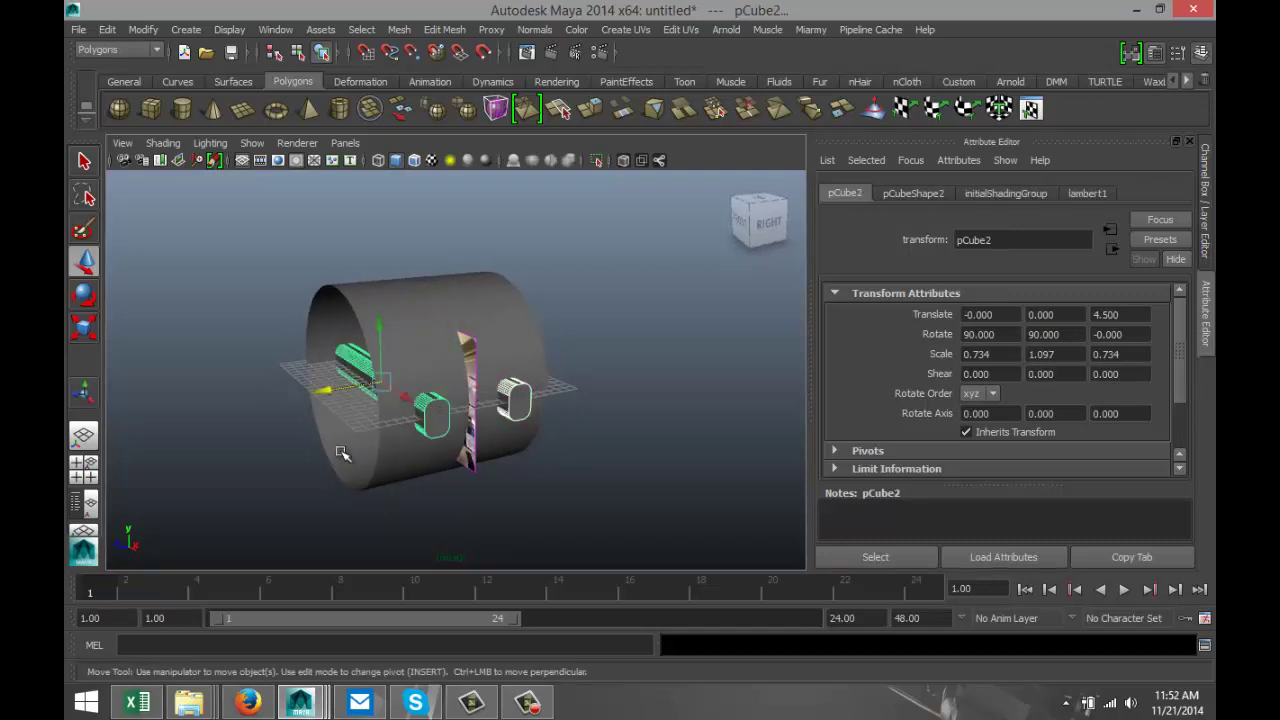
left_click(402, 31)
left_click(428, 54)
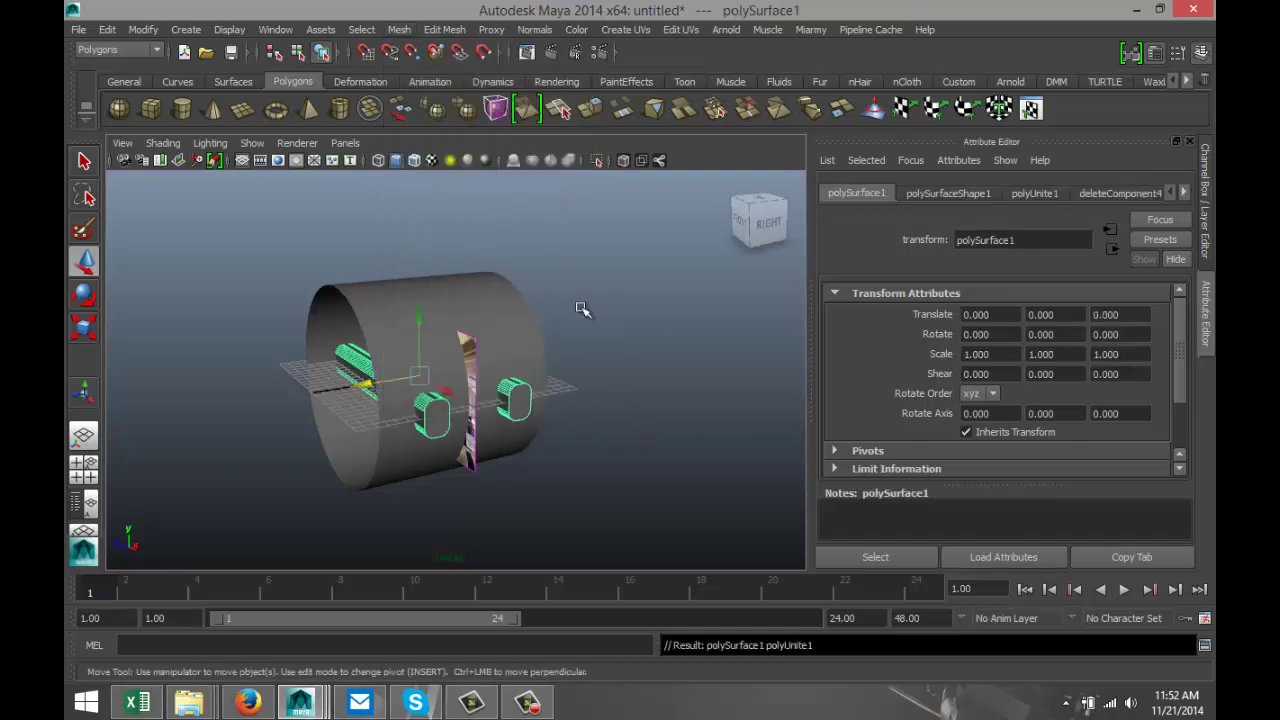
Subtract the combined boxes from the fuselage tube with a Boolean Difference to cut the window openings
left_click(662, 350)
left_click(520, 306)
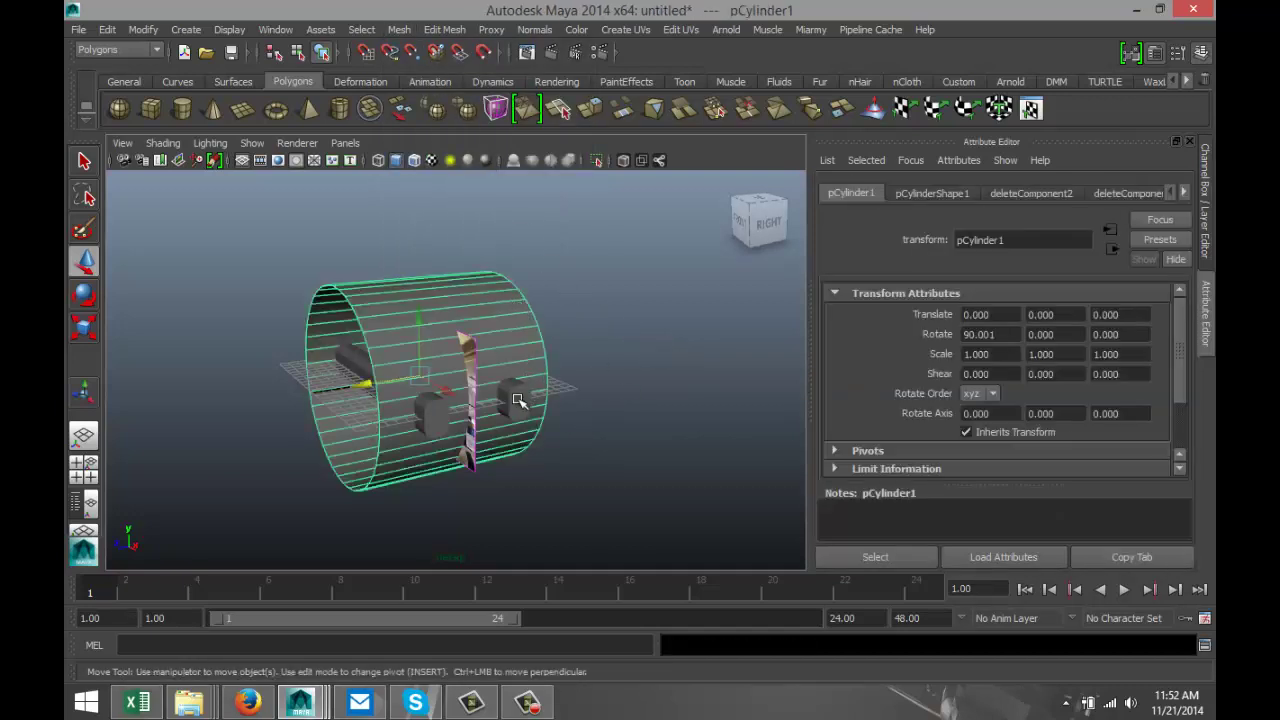
left_click(520, 400, "shift")
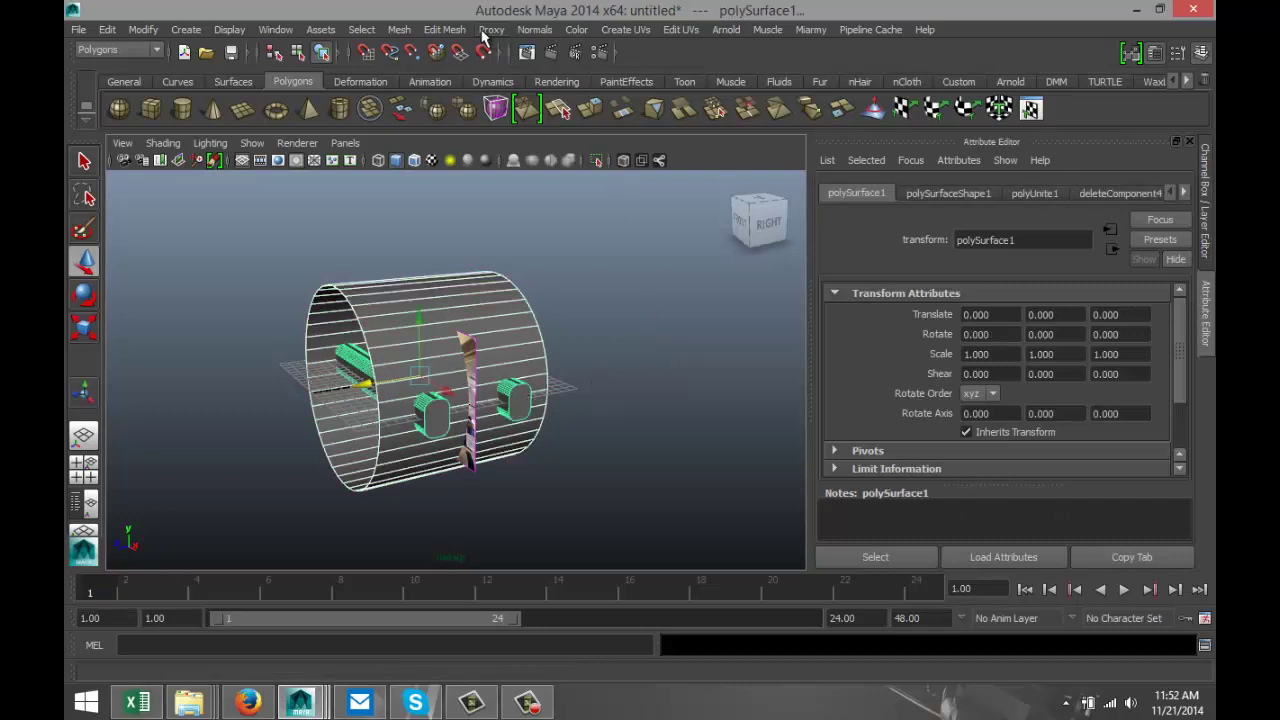
left_click(399, 30)
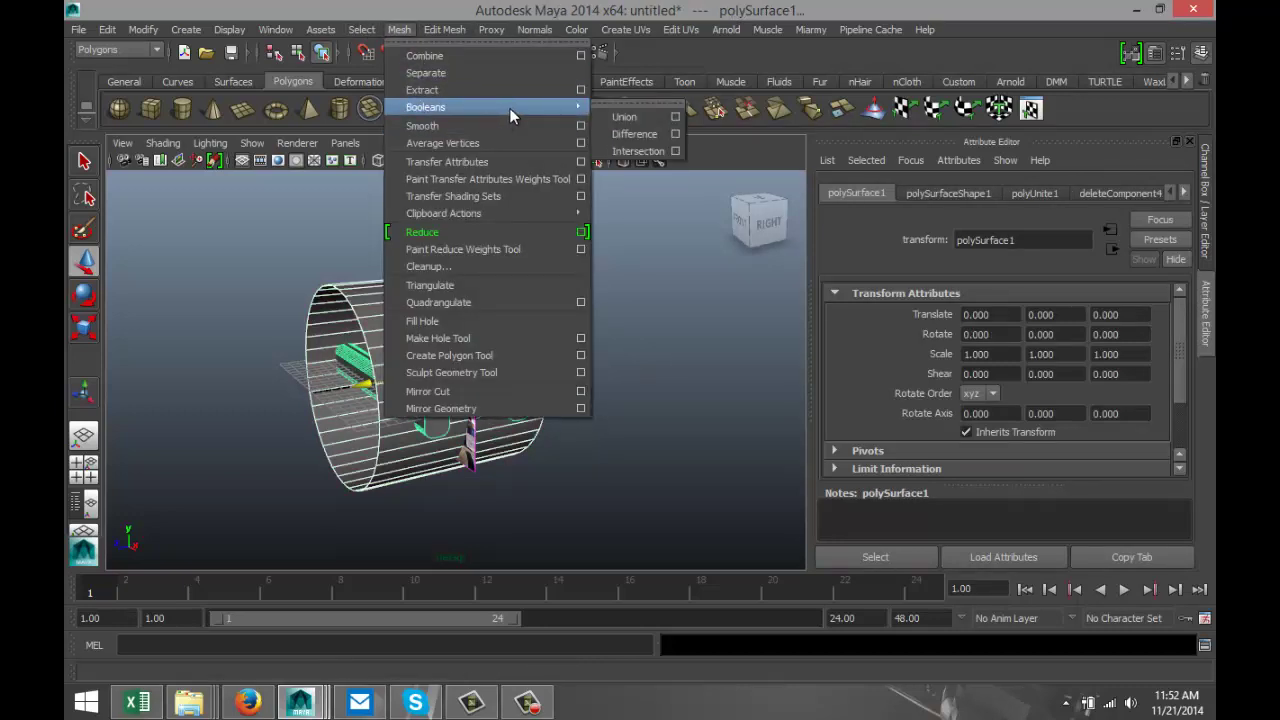
mouse_move(514, 107)
left_click(625, 131)
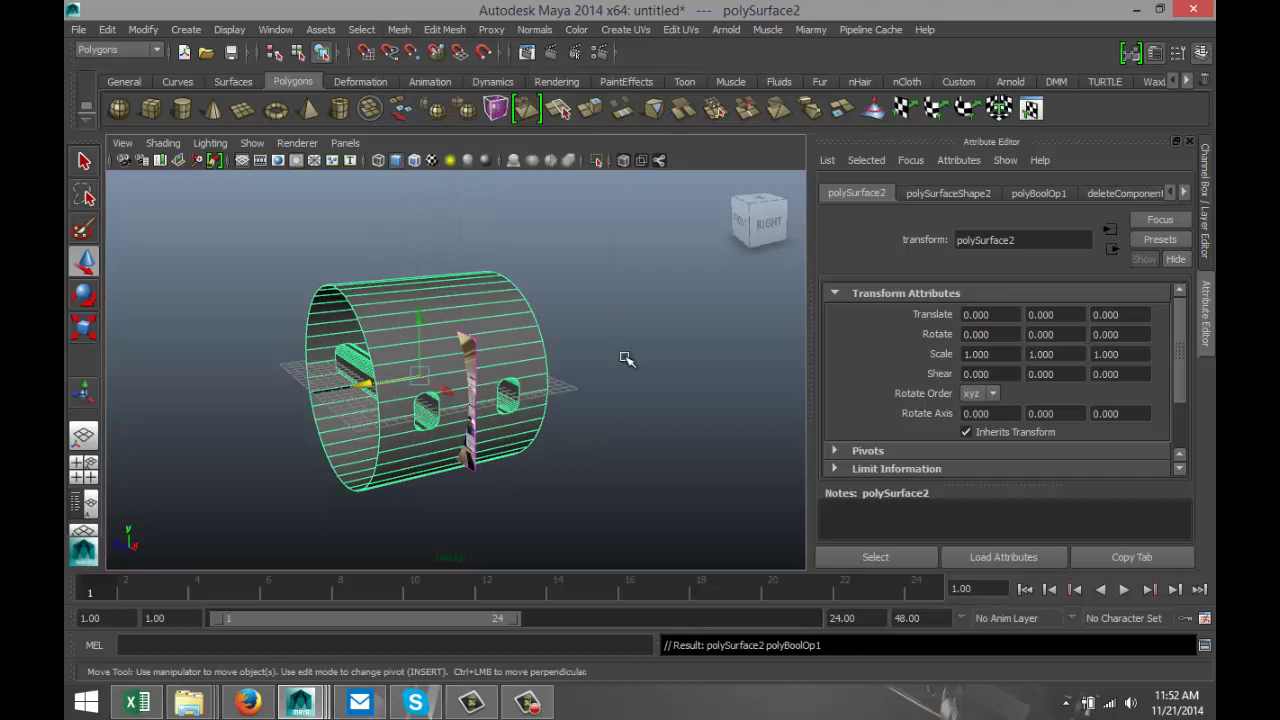
Slide the cut tube along its axis to a Z translation of about 18.2, clear of the reference image
left_click(642, 397)
scroll(610, 460, "up", 2)
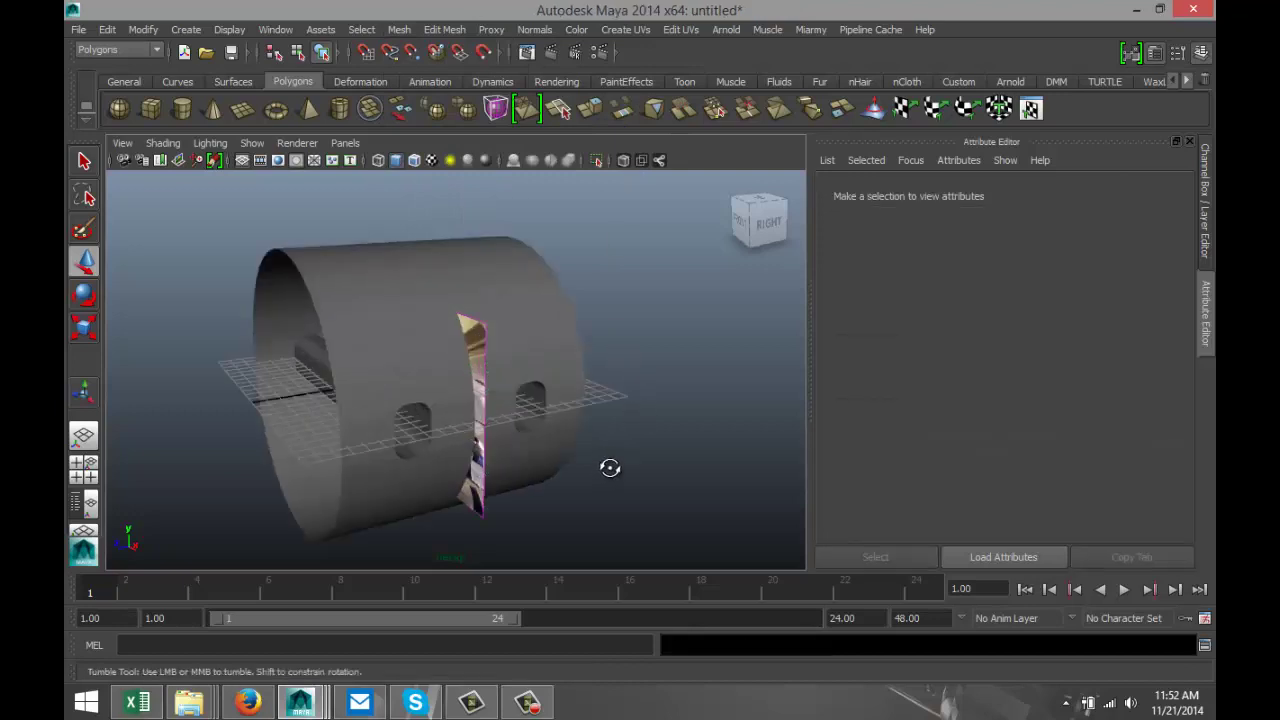
left_click_drag(609, 466, 558, 476, "alt")
left_click(508, 338)
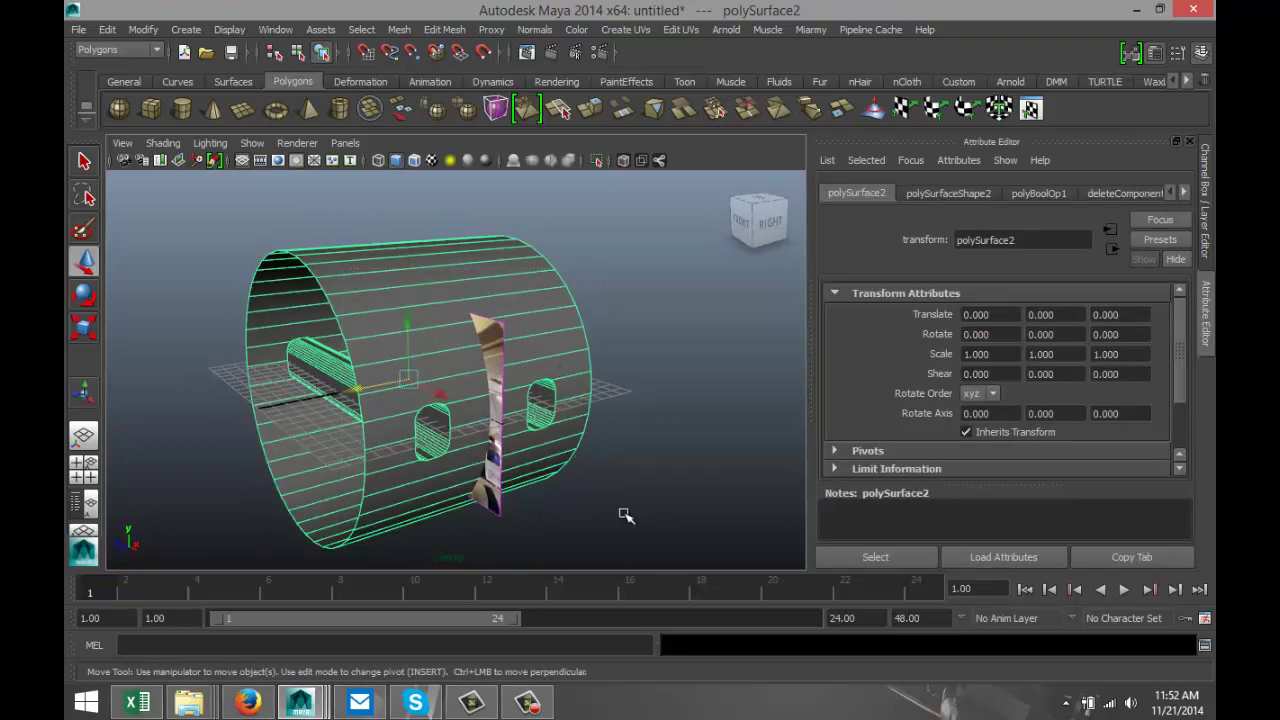
left_click(626, 515)
left_click(556, 342)
left_click_drag(357, 393, 84, 436)
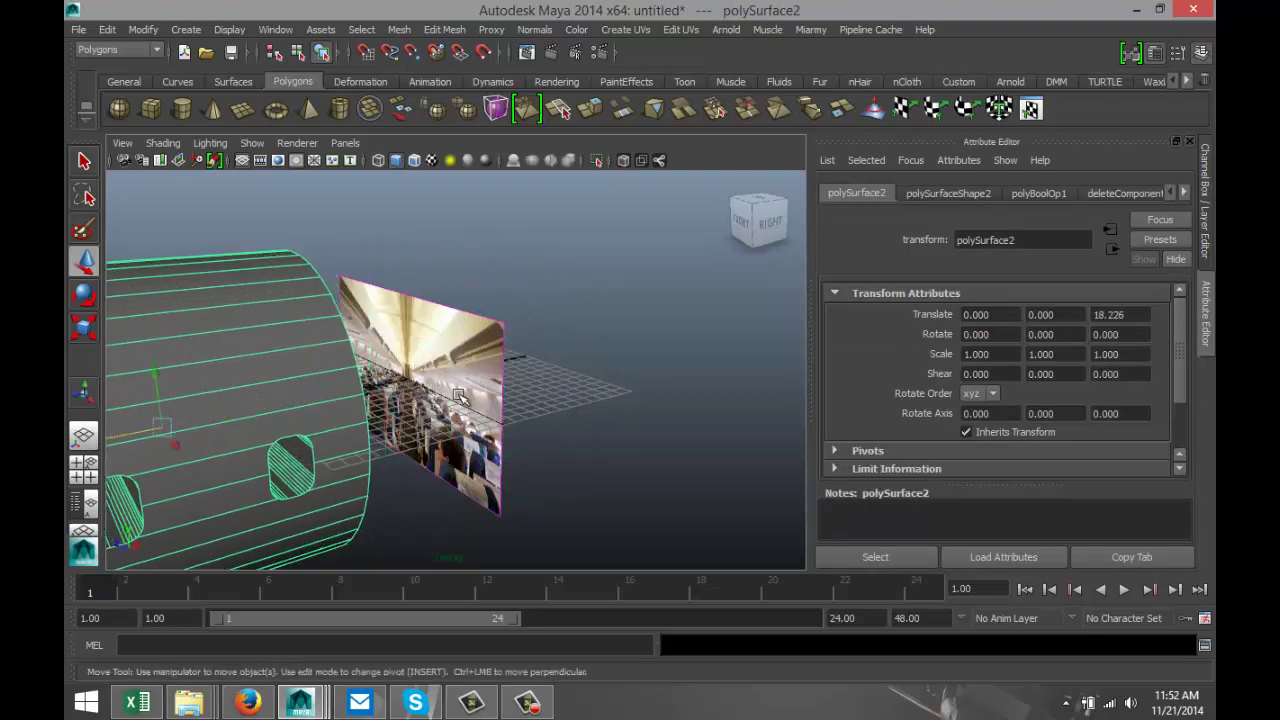
Move the reference image back along Z and return the tube to a Z translation of about 4.09 in front of it
left_click(505, 422)
left_click_drag(362, 384, 577, 331)
left_click(318, 372)
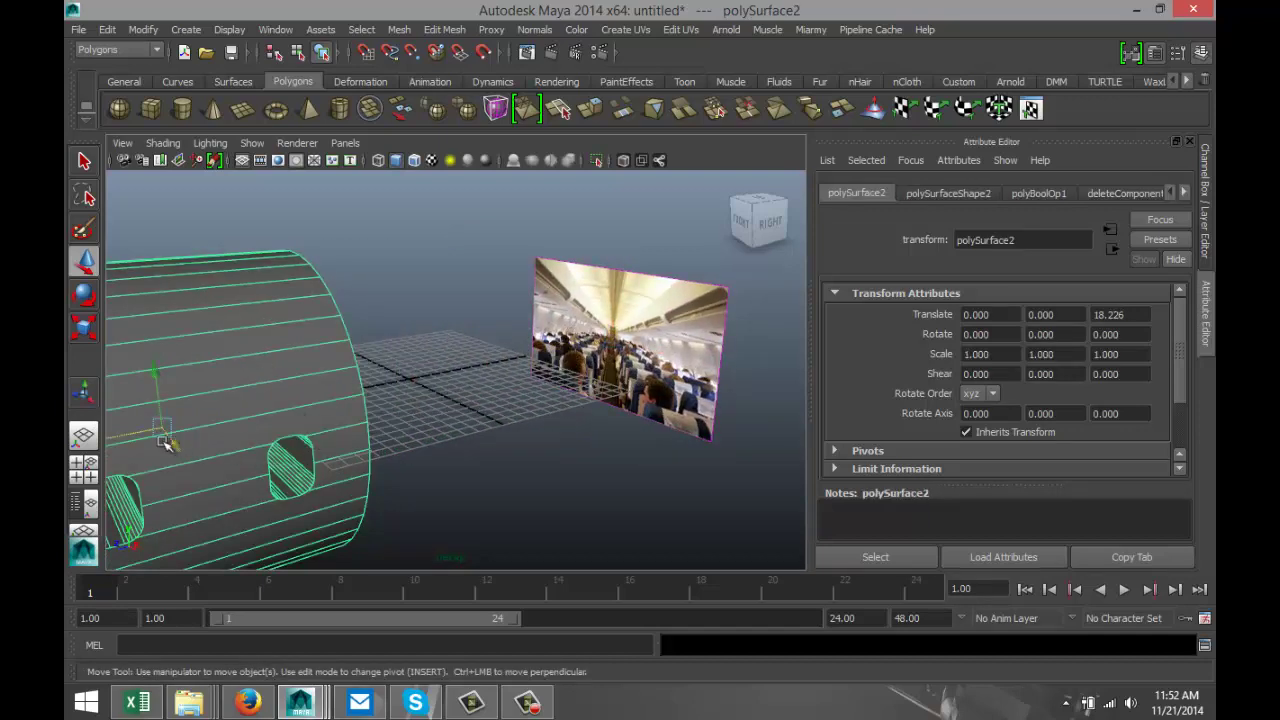
left_click_drag(119, 437, 332, 428)
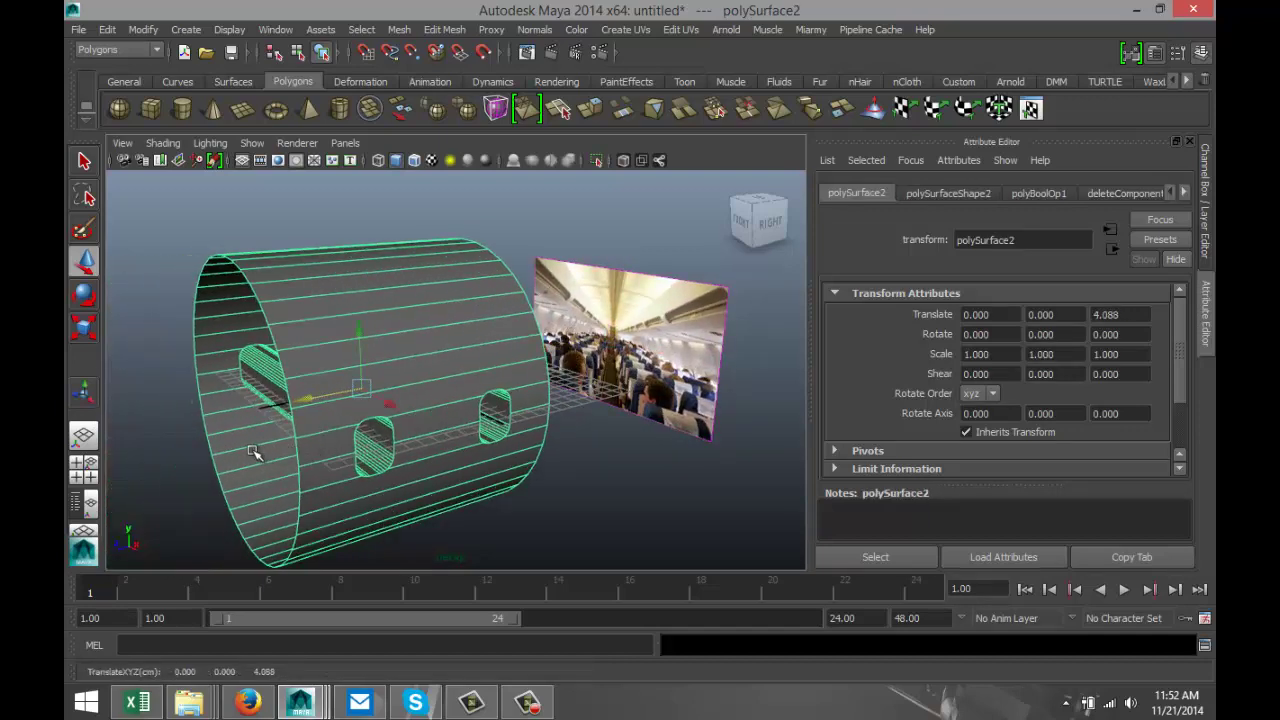
Delete the faces of the two box-shaped beams spanning the tube's interior, leaving only the window openings in the wall
left_click_drag(168, 446, 296, 436, "alt")
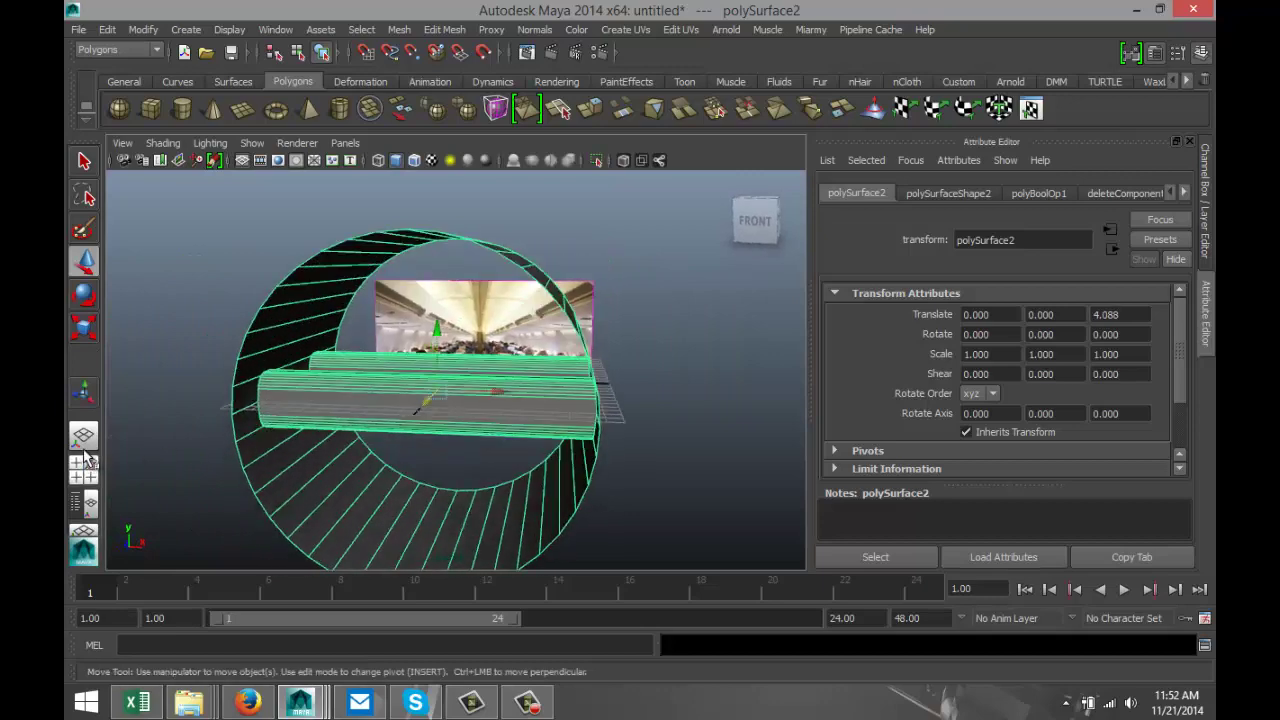
left_click(85, 472)
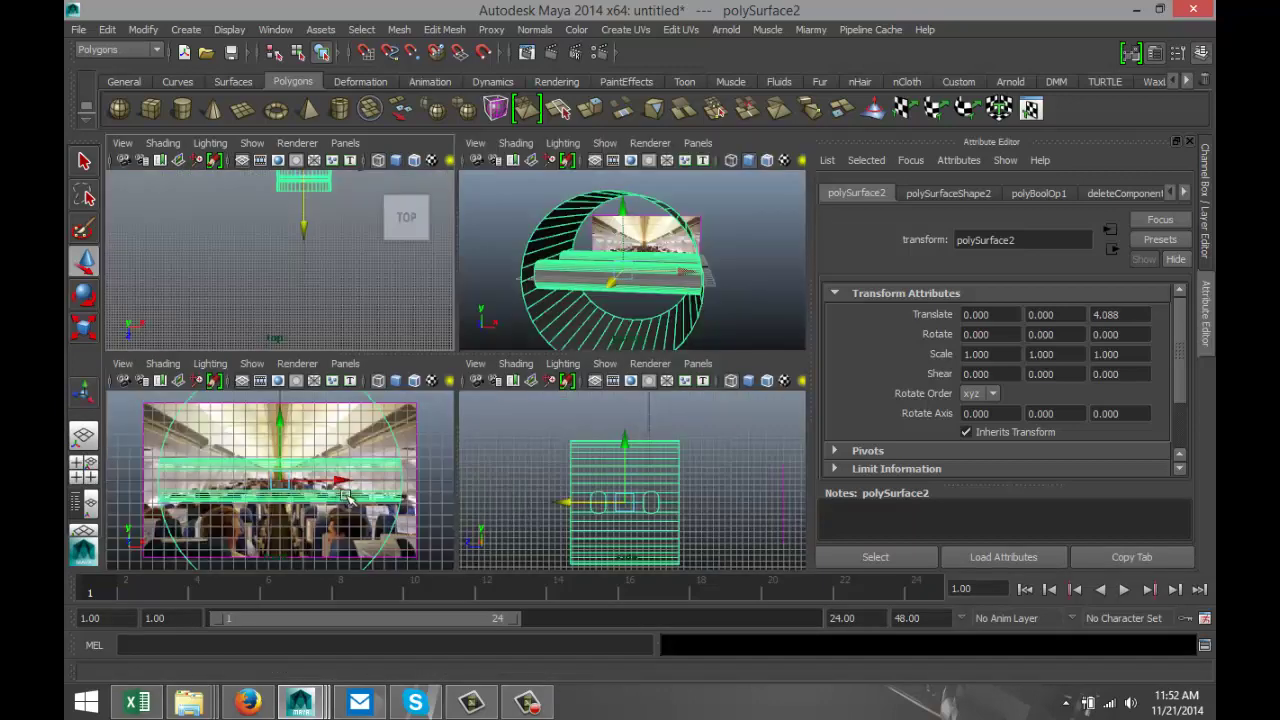
key("space")
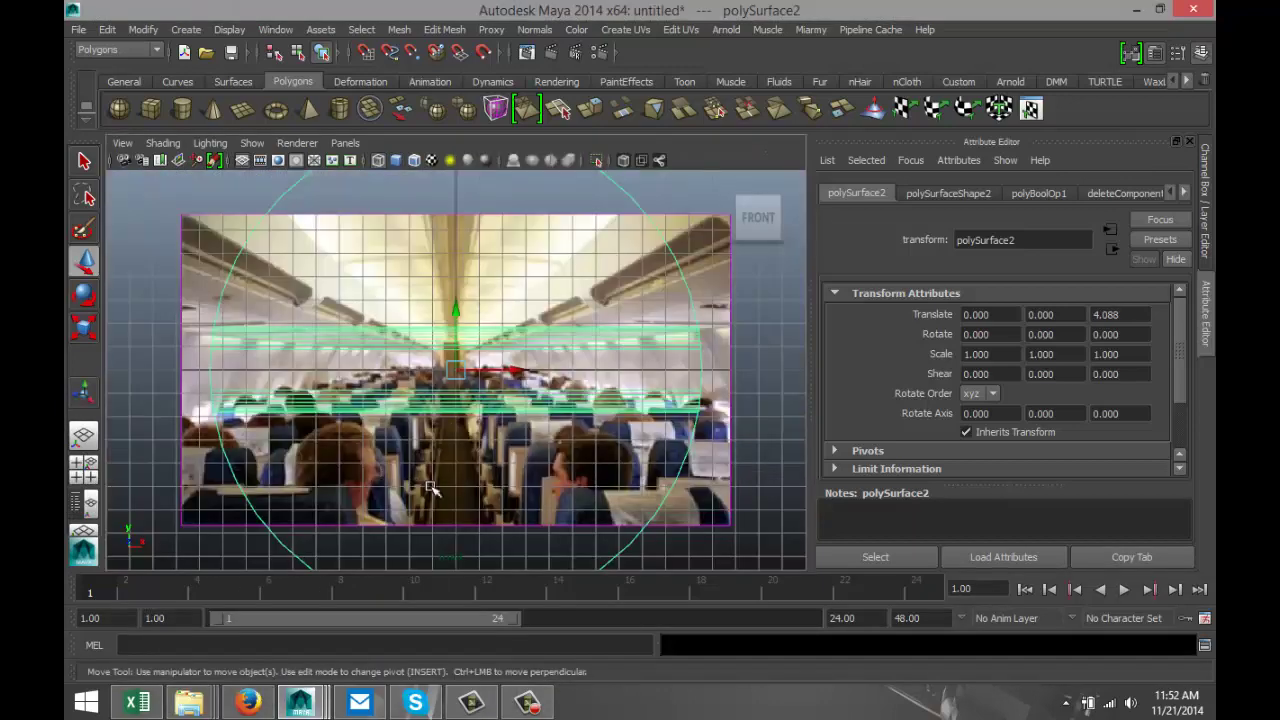
key("5")
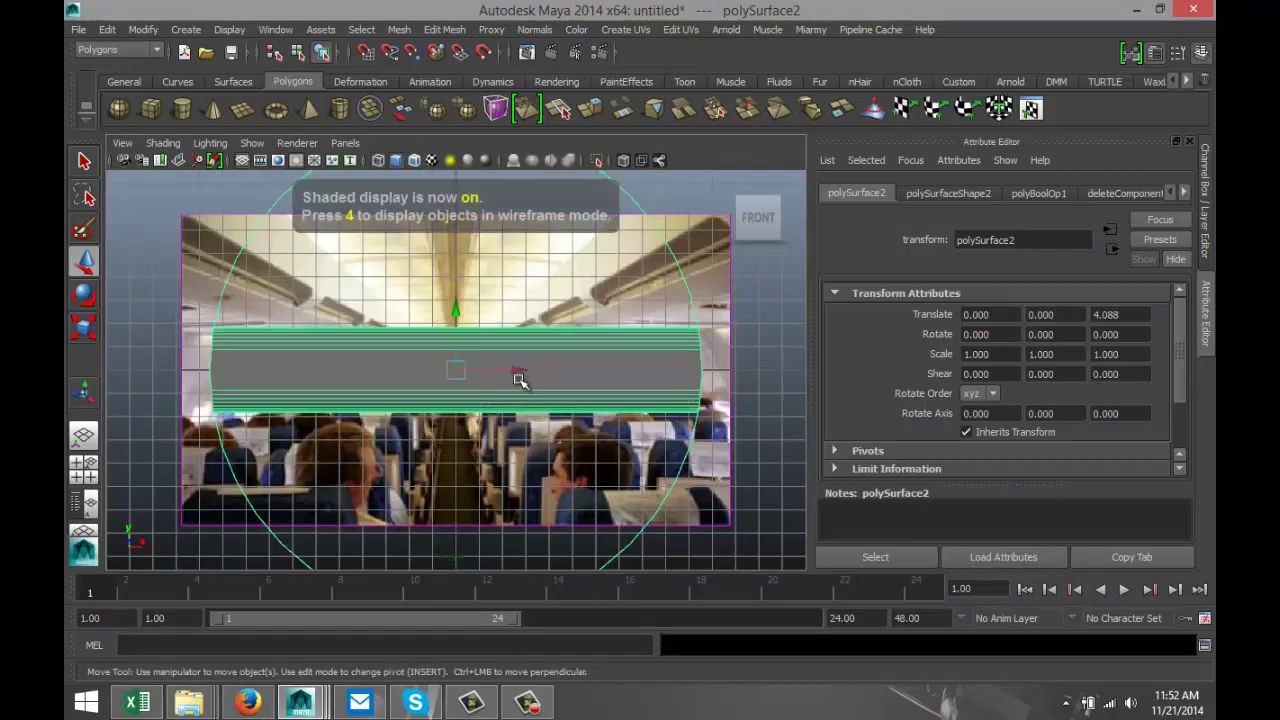
right_click(360, 362)
right_click_drag(360, 362, 358, 333)
left_click_drag(340, 305, 390, 475)
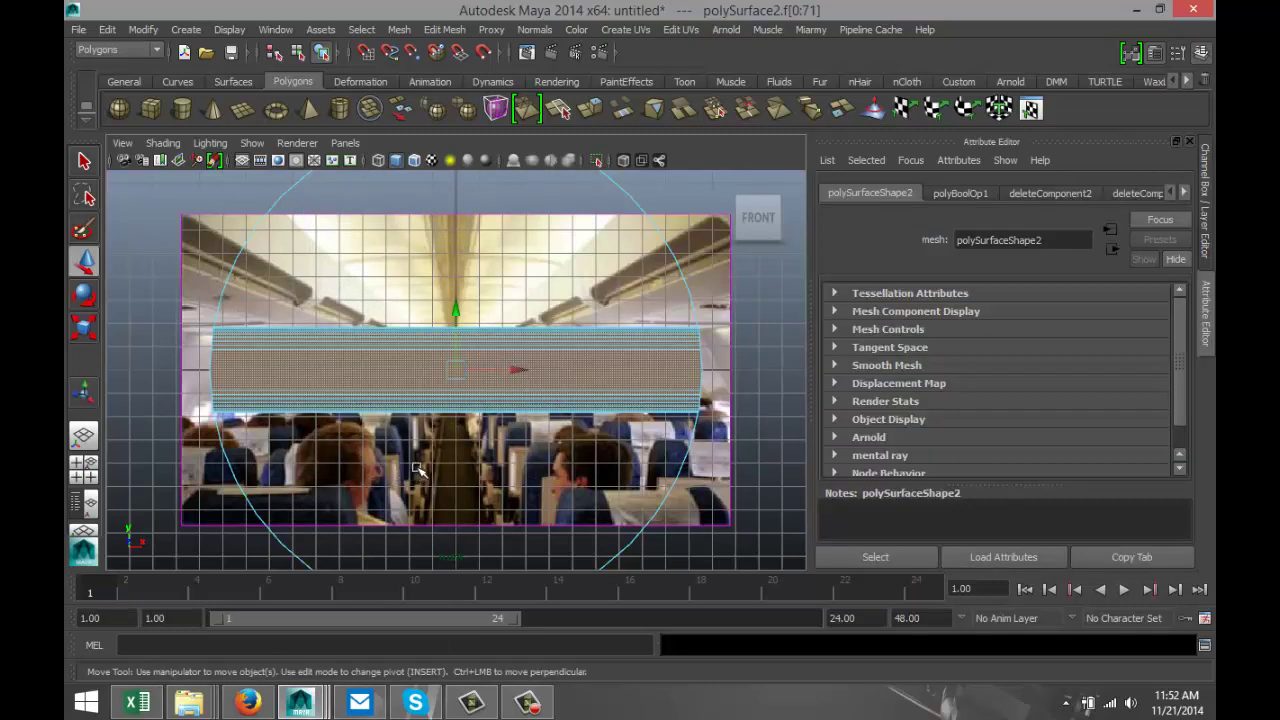
left_click(436, 470)
Extrude the whole tube with a thickness of 0.5 to give the fuselage wall depth
left_click(84, 468)
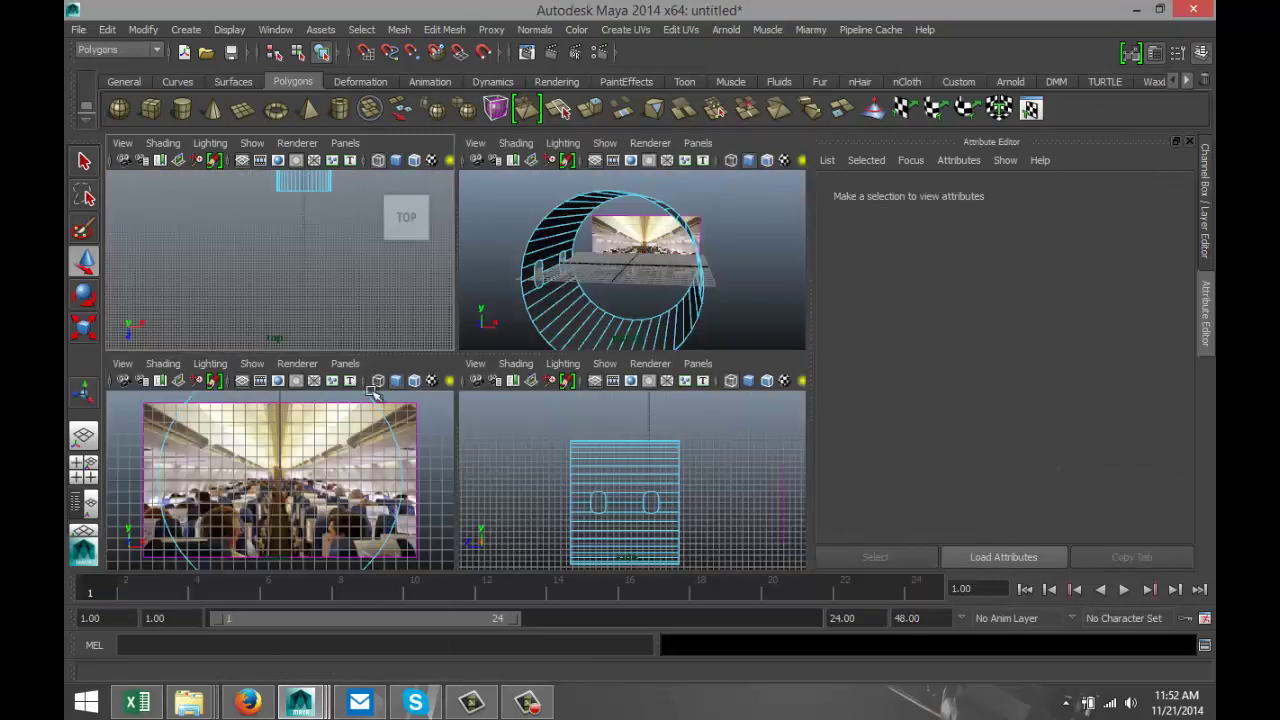
key("space")
left_click_drag(674, 397, 564, 391, "alt")
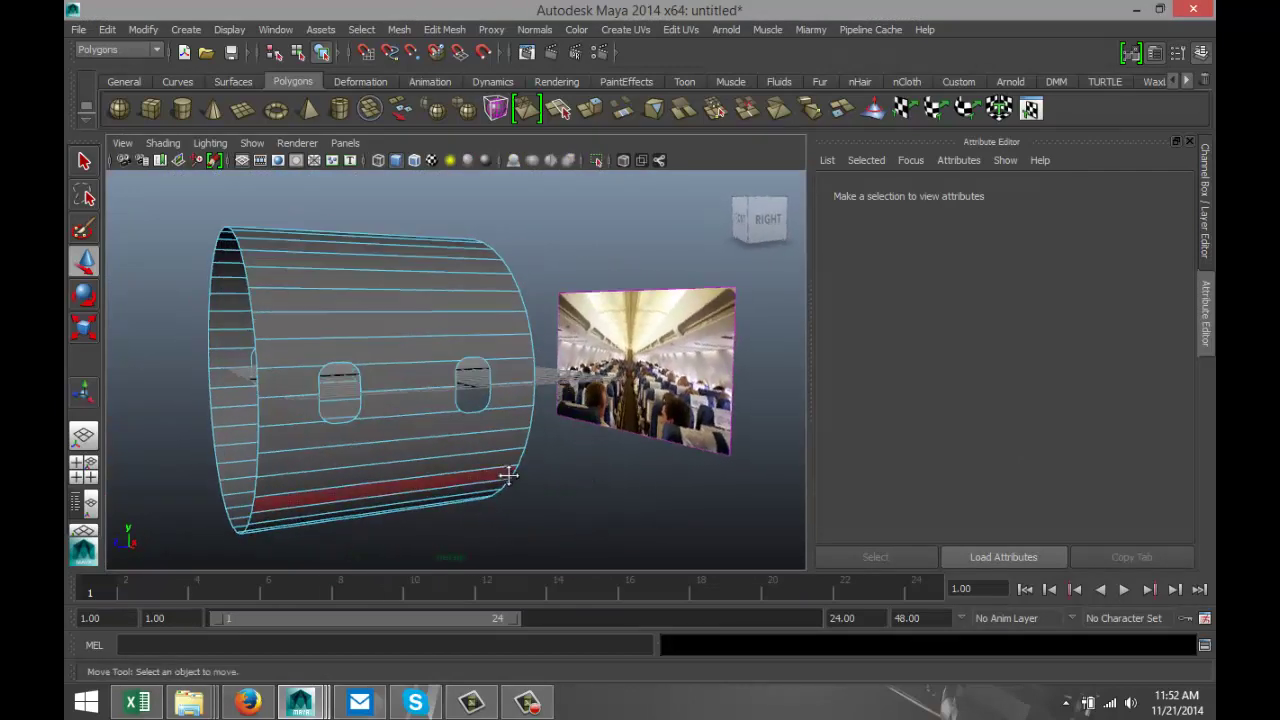
left_click_drag(508, 476, 522, 366, "alt")
right_click_drag(497, 323, 570, 270)
left_click(537, 310)
left_click_drag(548, 403, 555, 482, "alt")
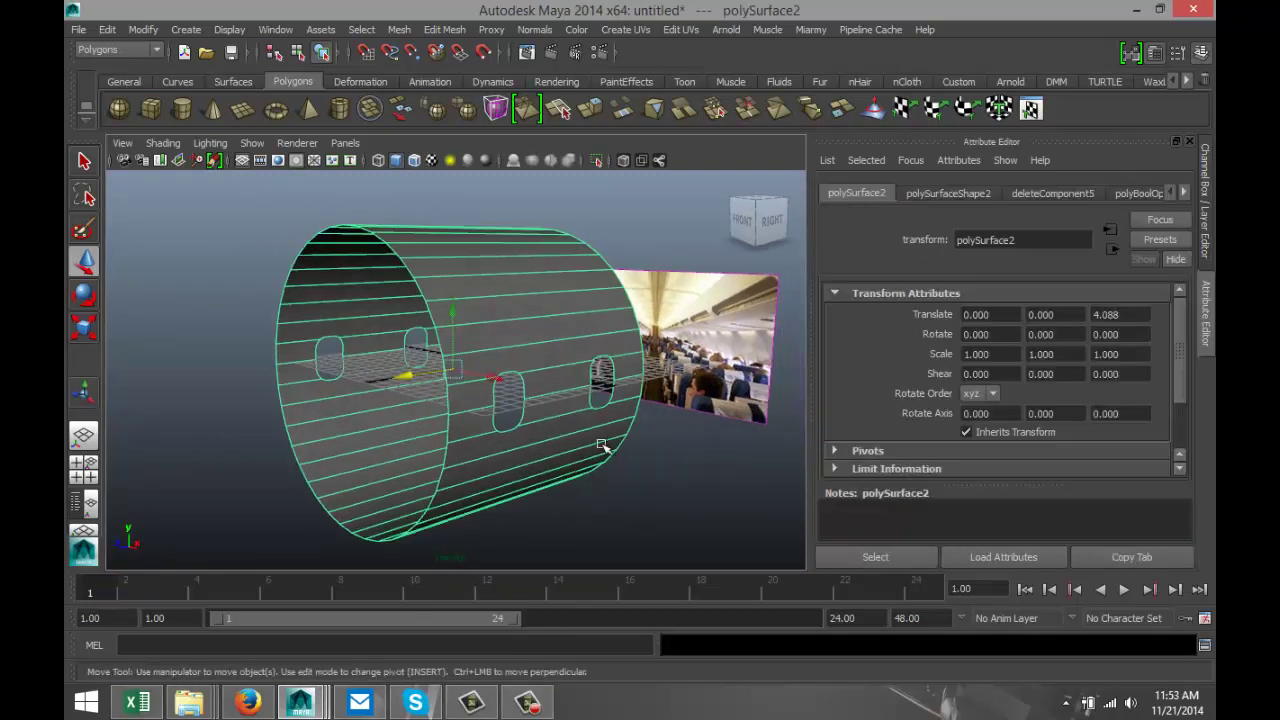
left_click(444, 29)
left_click(467, 94)
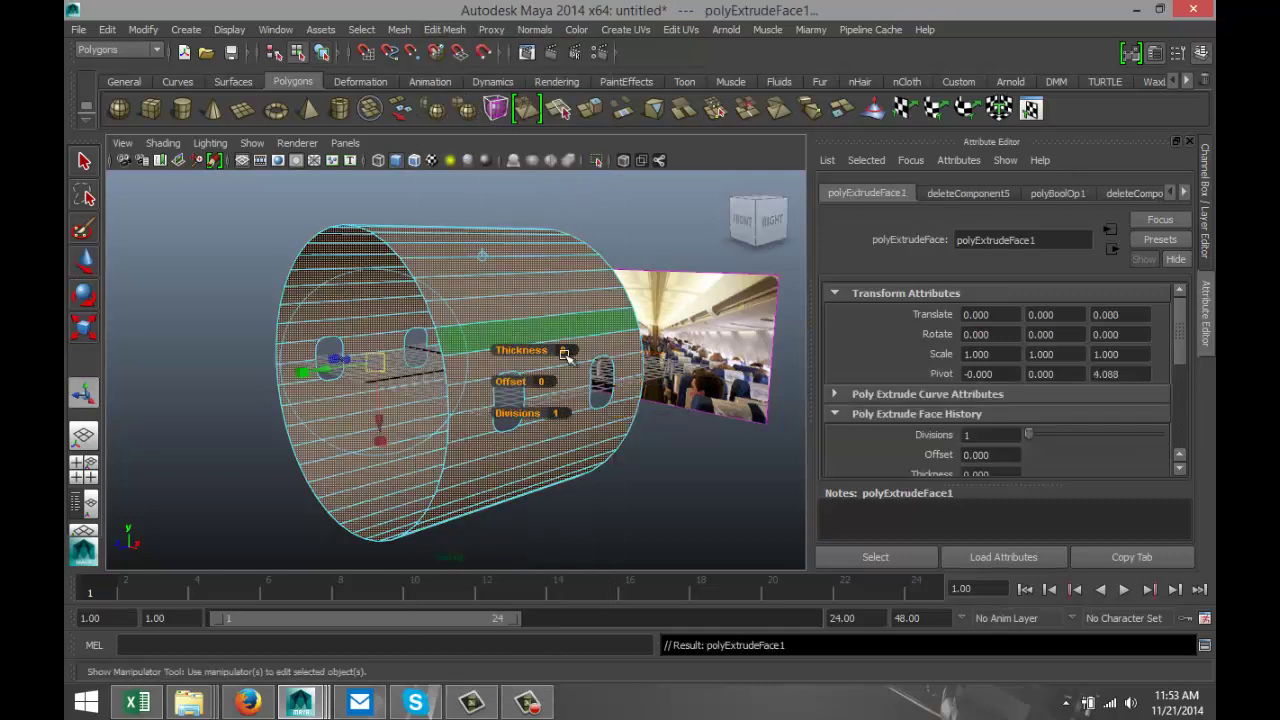
left_click_drag(520, 350, 522, 349)
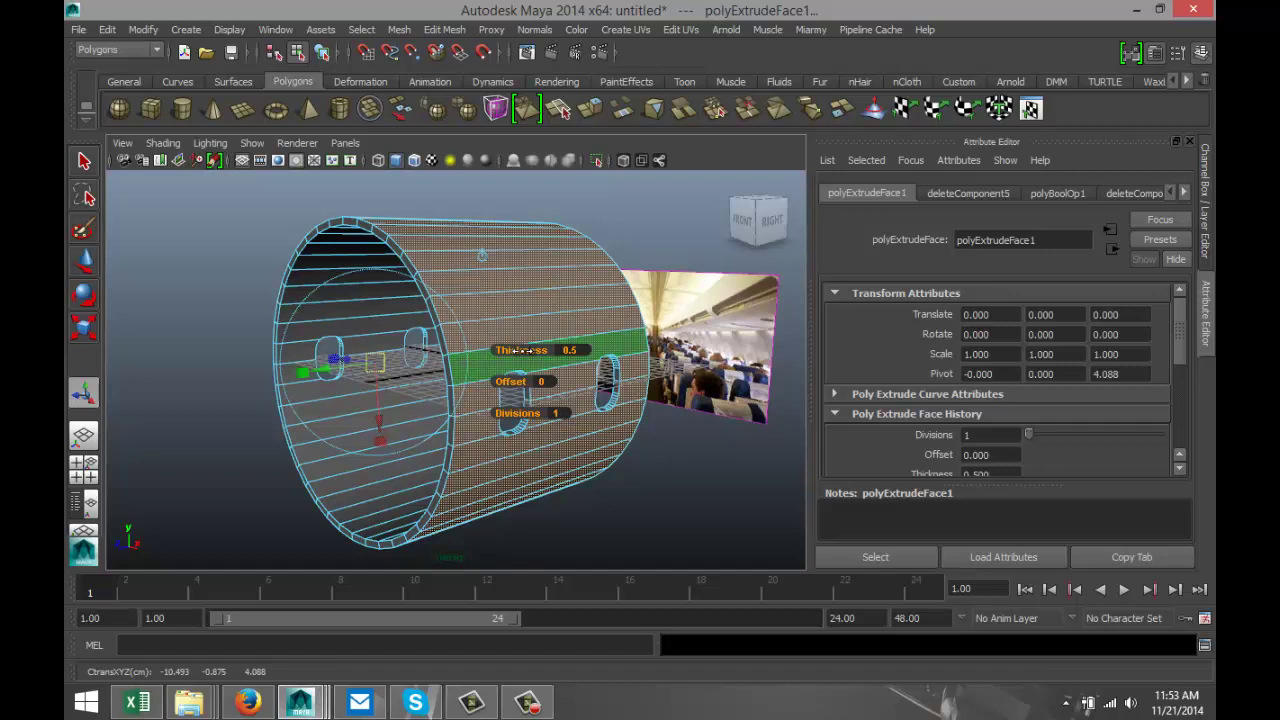
left_click(664, 481)
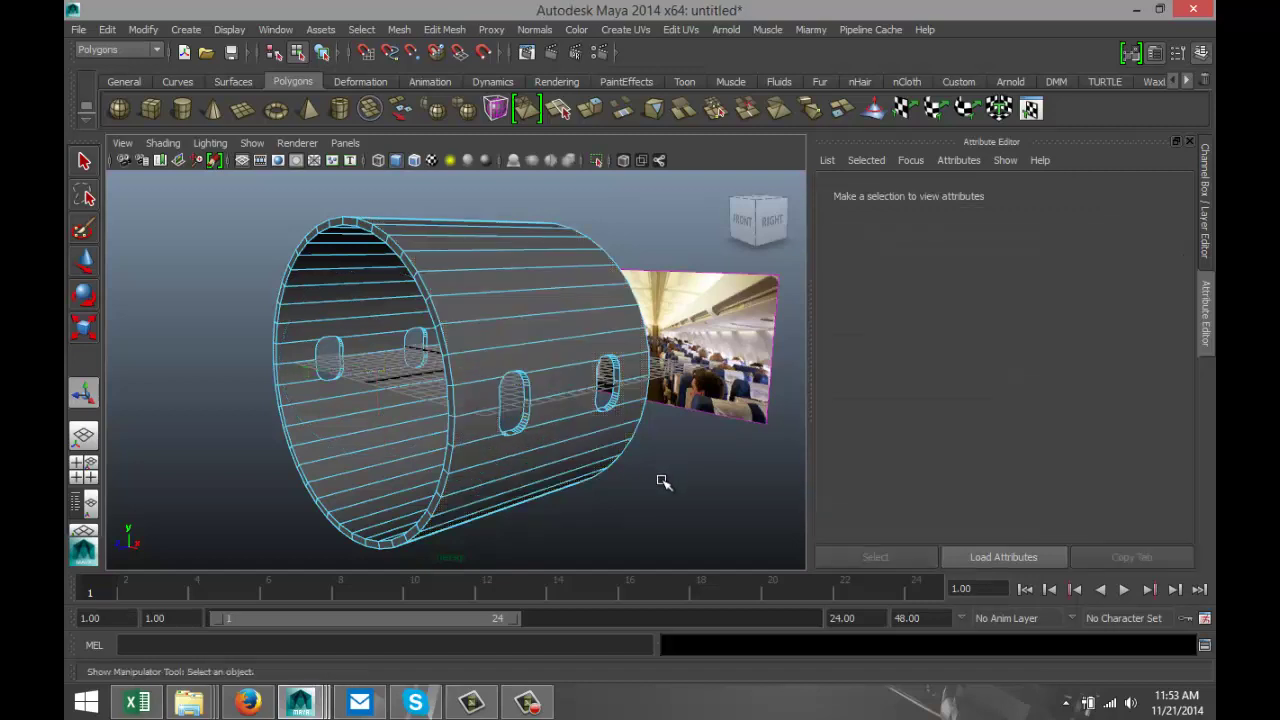
Duplicate the thickened tube and move the copy along its axis to about -14.65 in Z, end to end with the original
left_click_drag(415, 484, 260, 470, "alt")
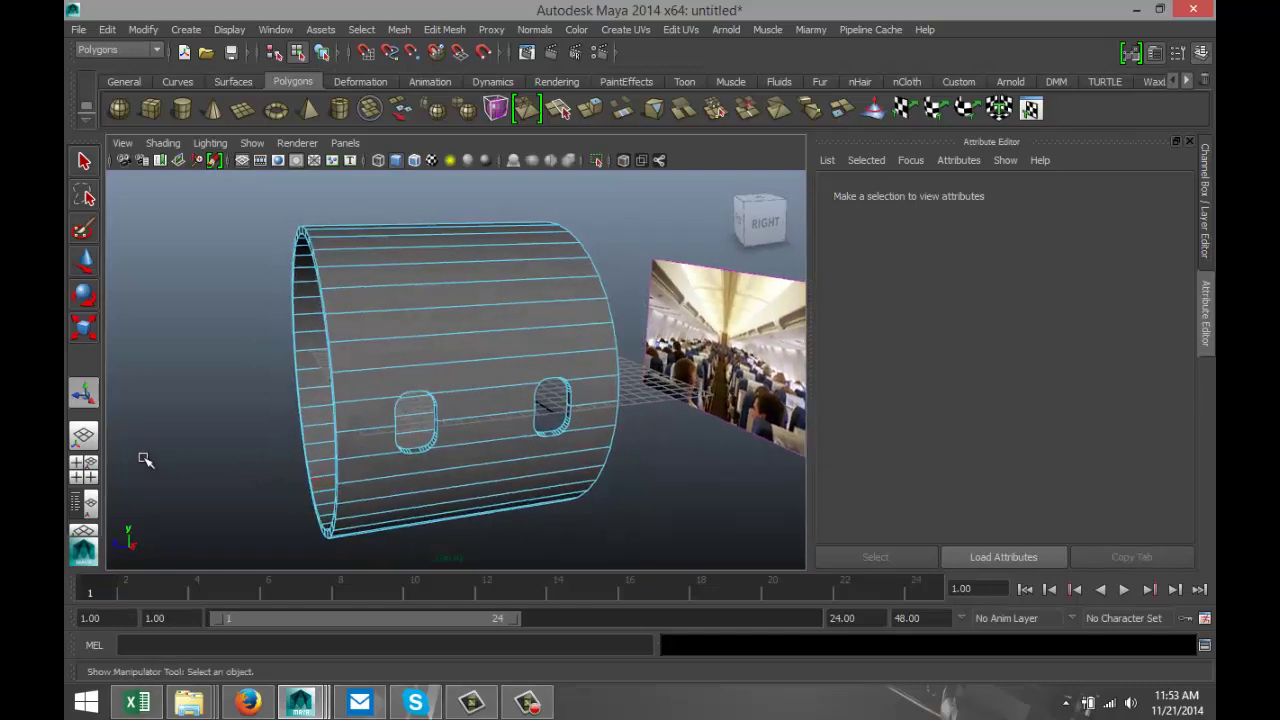
left_click(84, 463)
key("space")
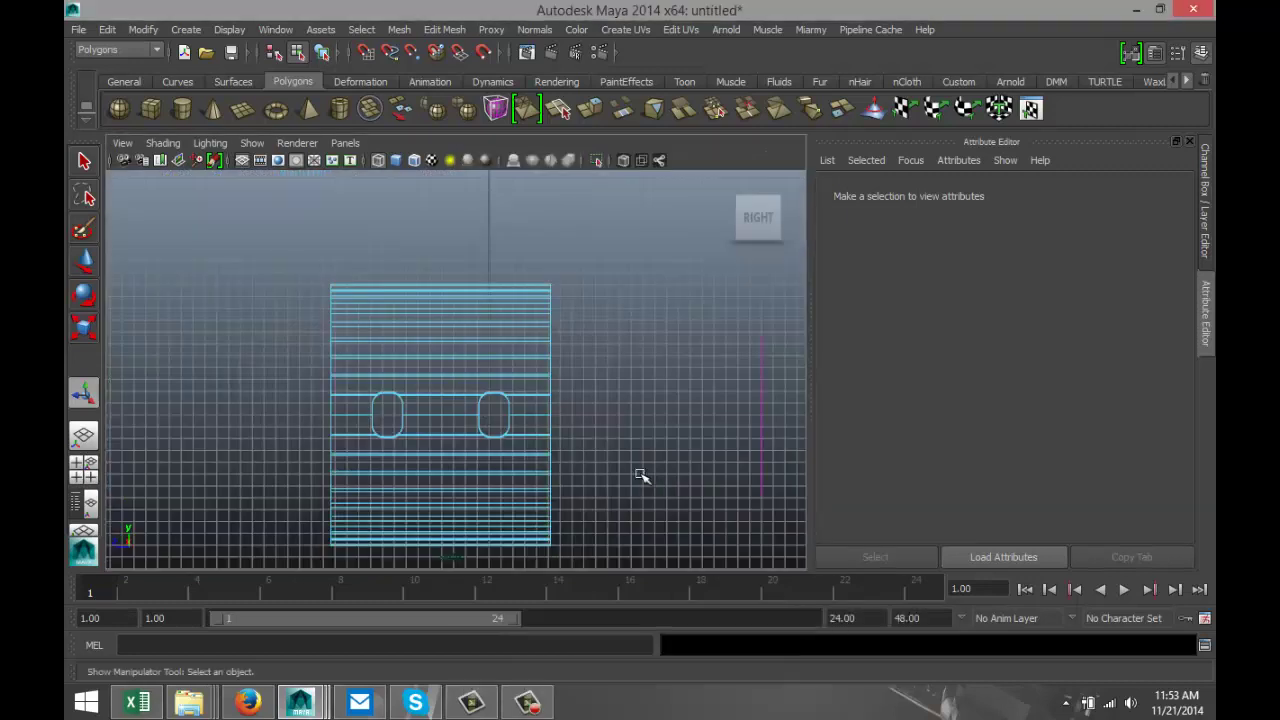
scroll(640, 475, "down", 3)
right_click_drag(519, 362, 594, 270)
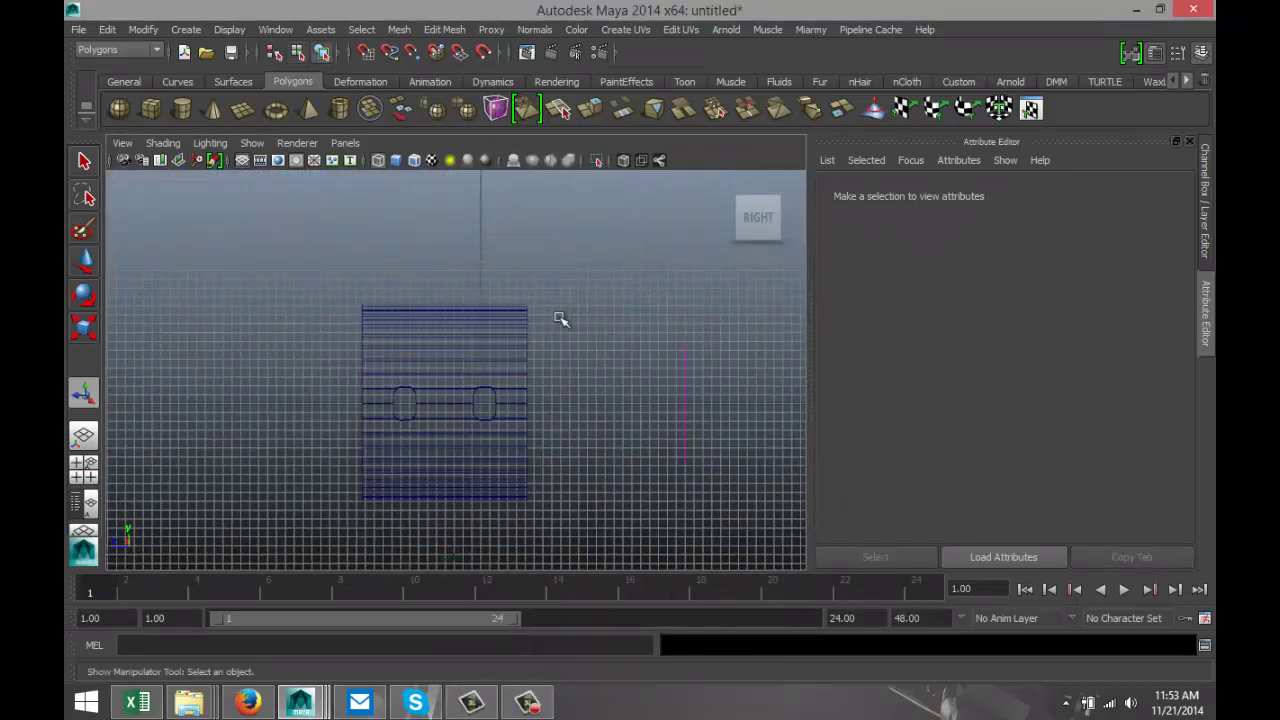
left_click(516, 346)
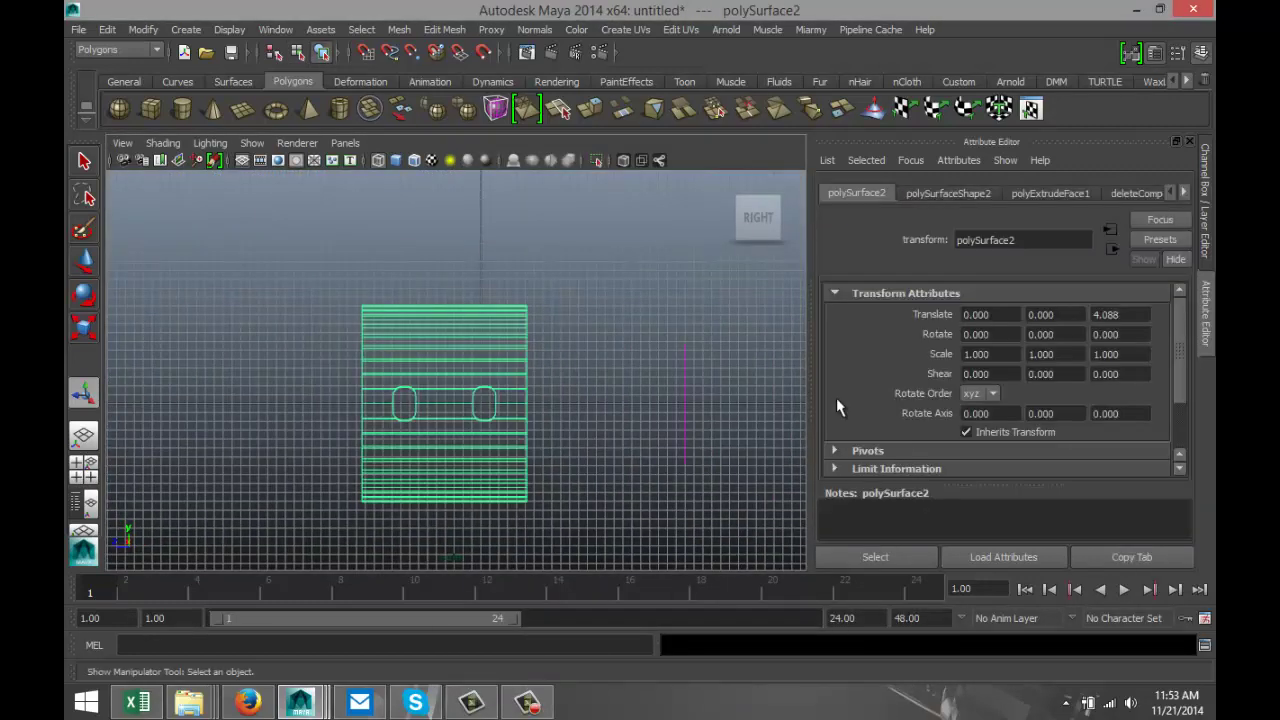
key("ctrl+d")
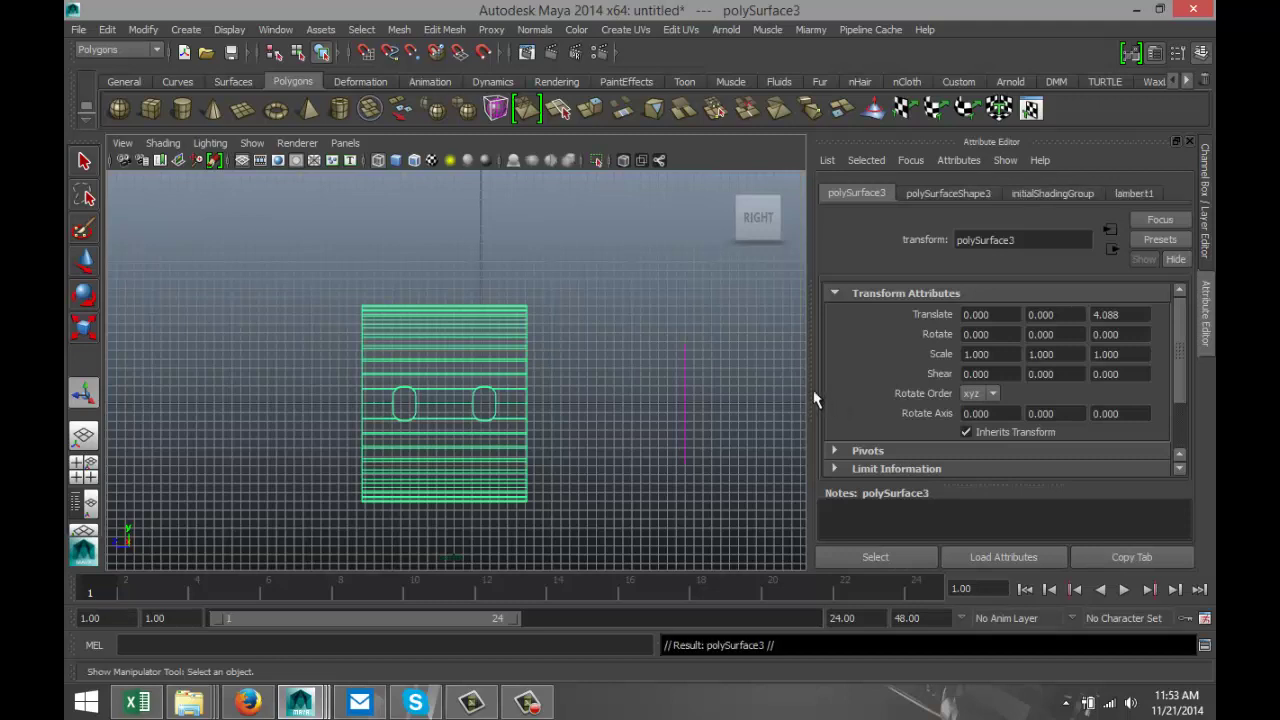
key("w")
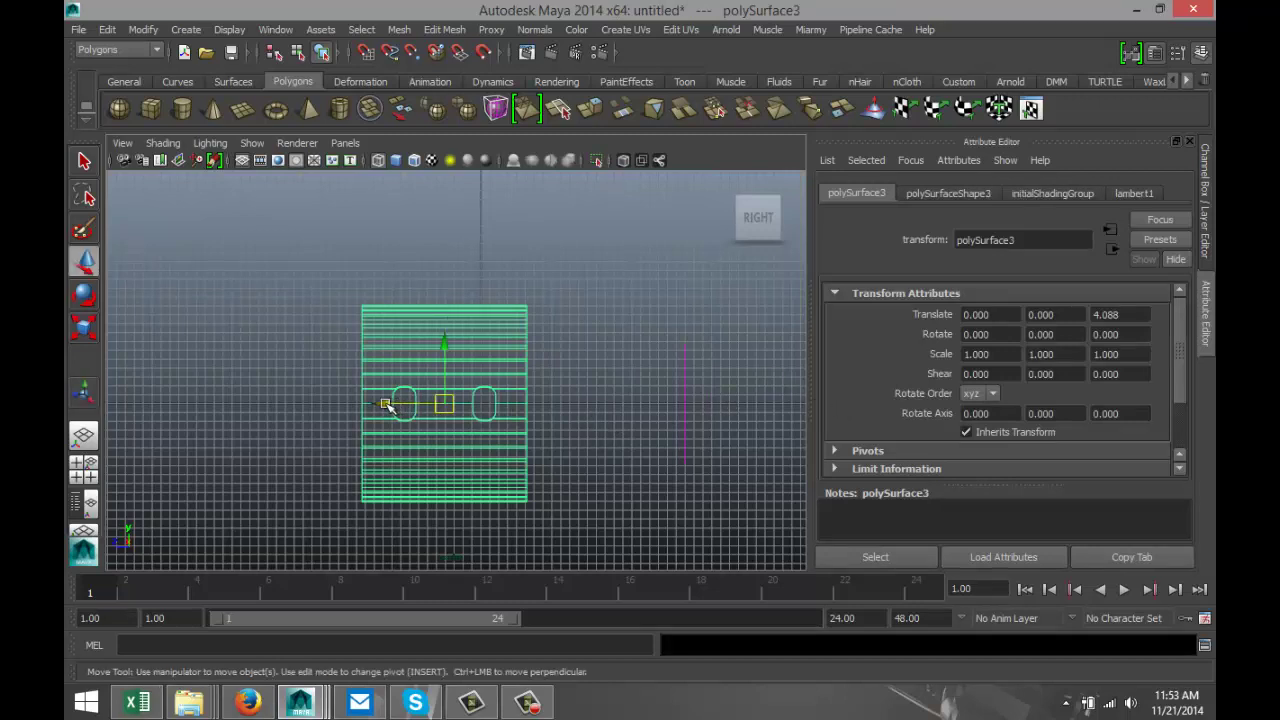
left_click_drag(386, 403, 551, 410)
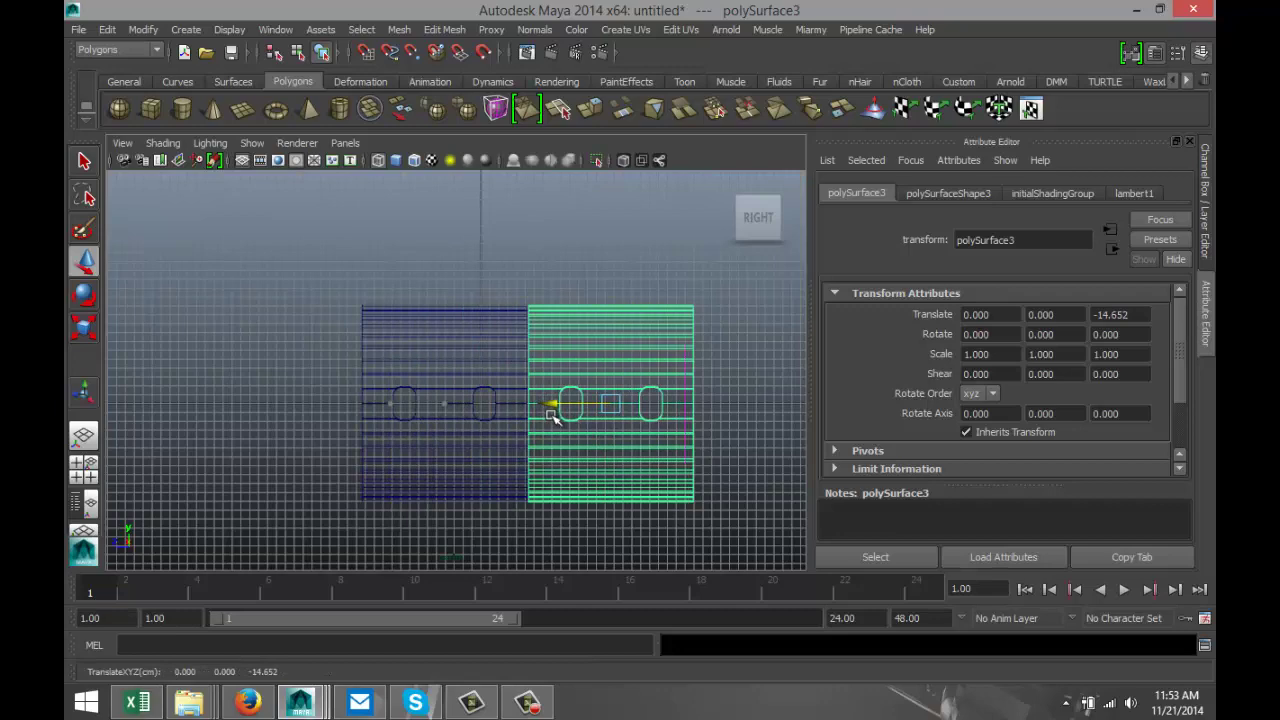
Move the duplicated tube section to about -14.46 in Z so its edge meets the original section without a gap
key("f")
scroll(332, 444, "up", 3)
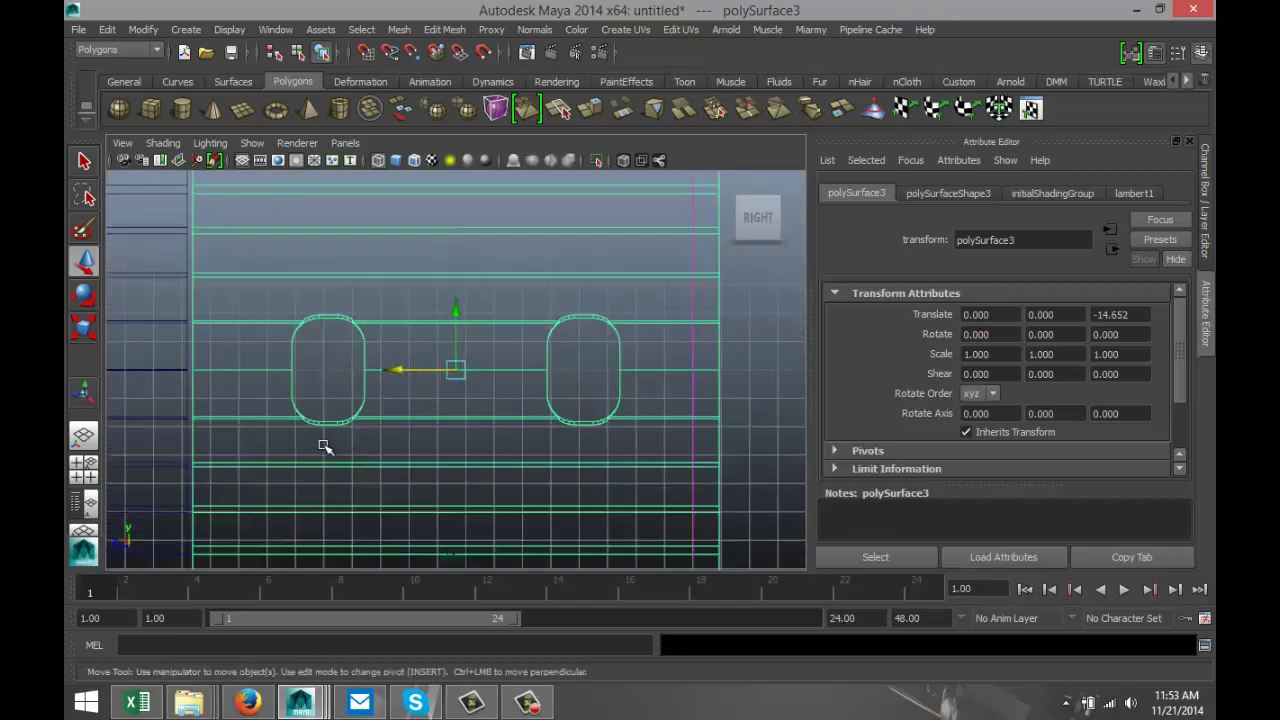
middle_click_drag(258, 427, 480, 432, "alt")
scroll(482, 431, "up", 4)
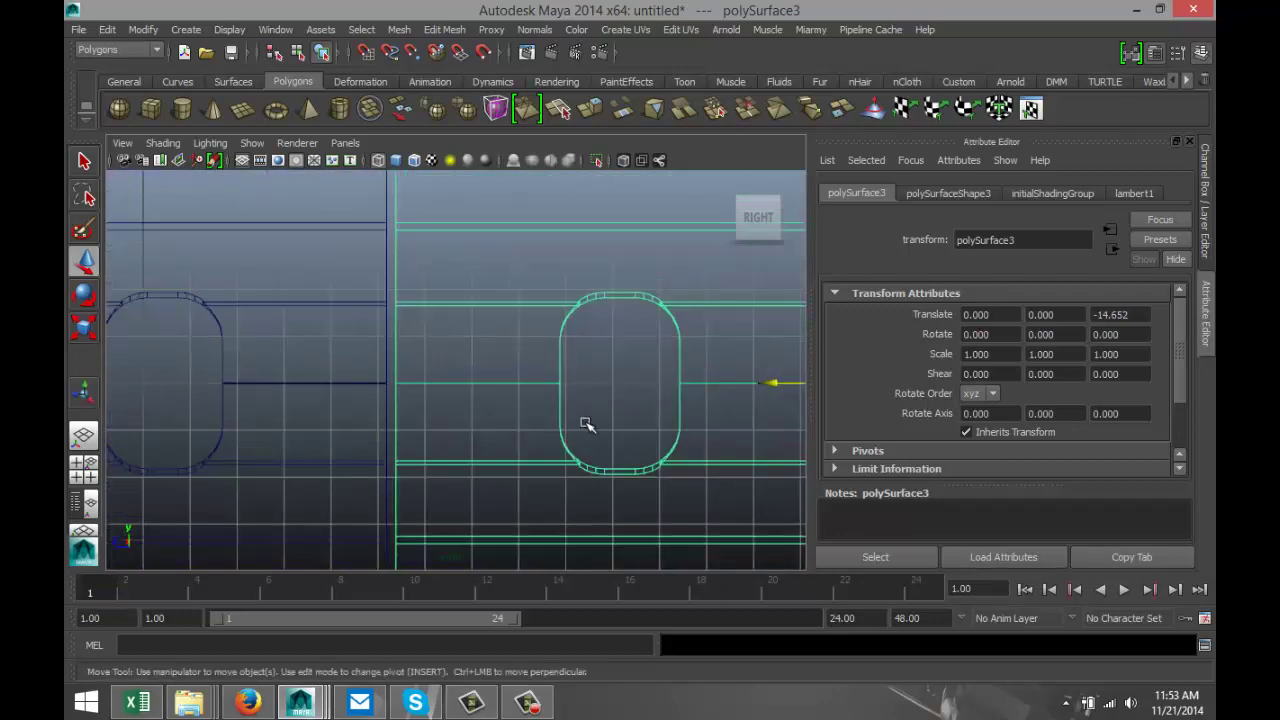
left_click_drag(776, 383, 767, 384)
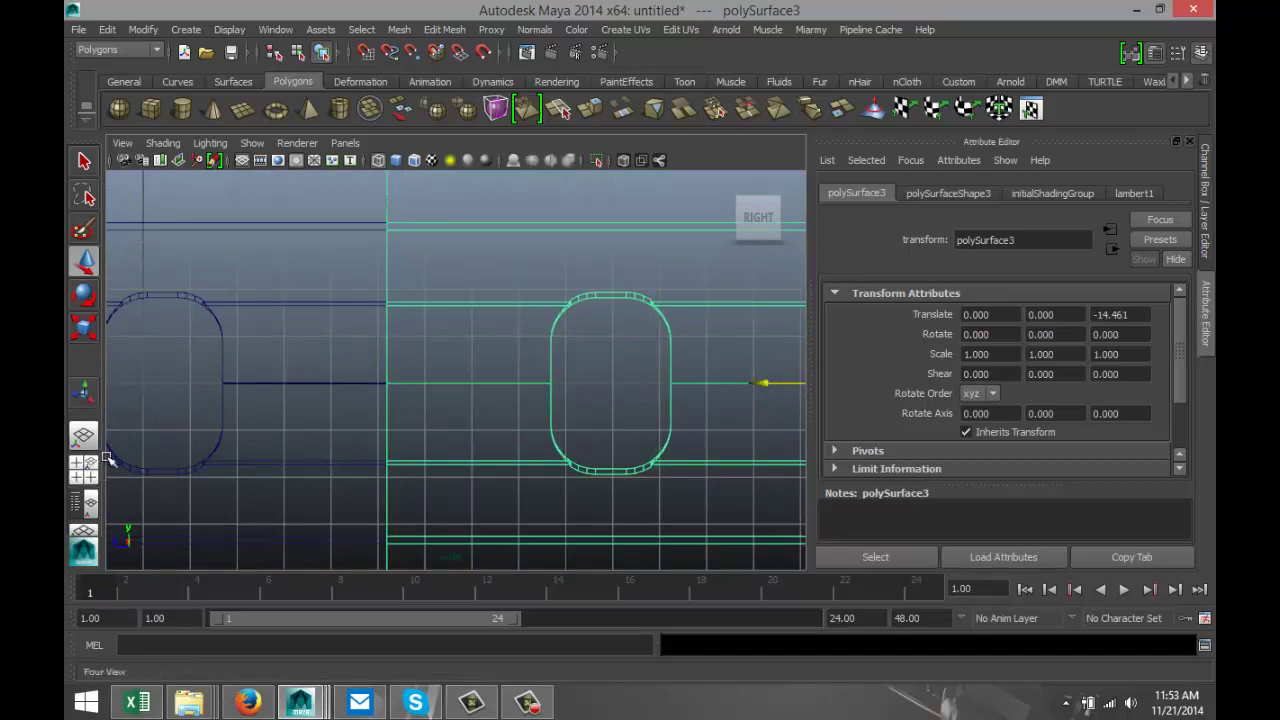
Duplicate the section seven more times with the same offset, extending the fuselage to about -144.3 in Z
scroll(374, 429, "down", 8)
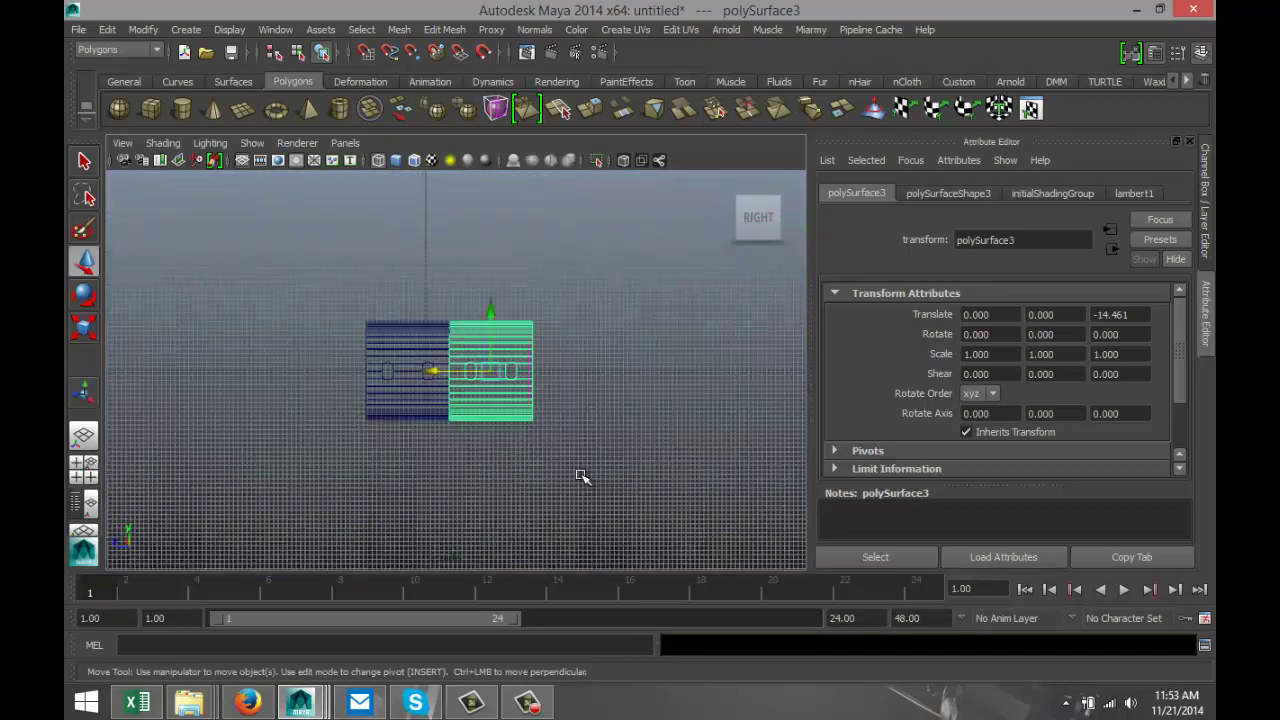
scroll(583, 476, "down", 4)
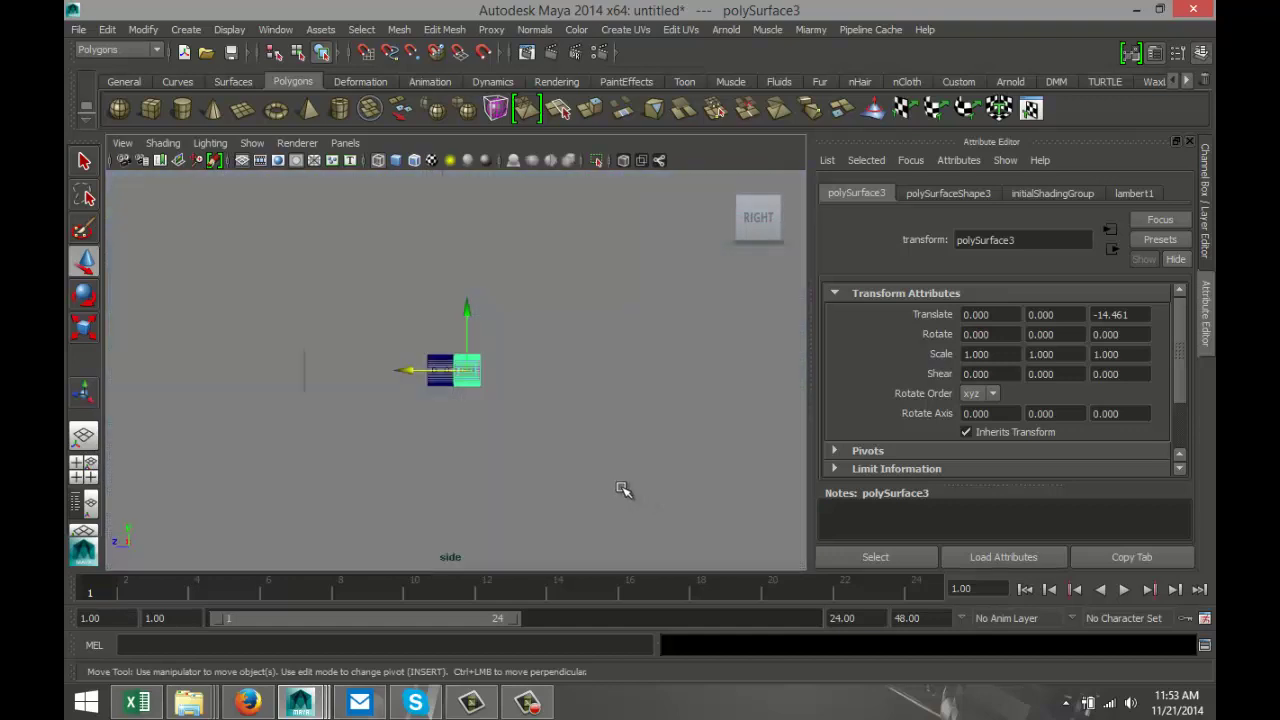
key("shift+d")
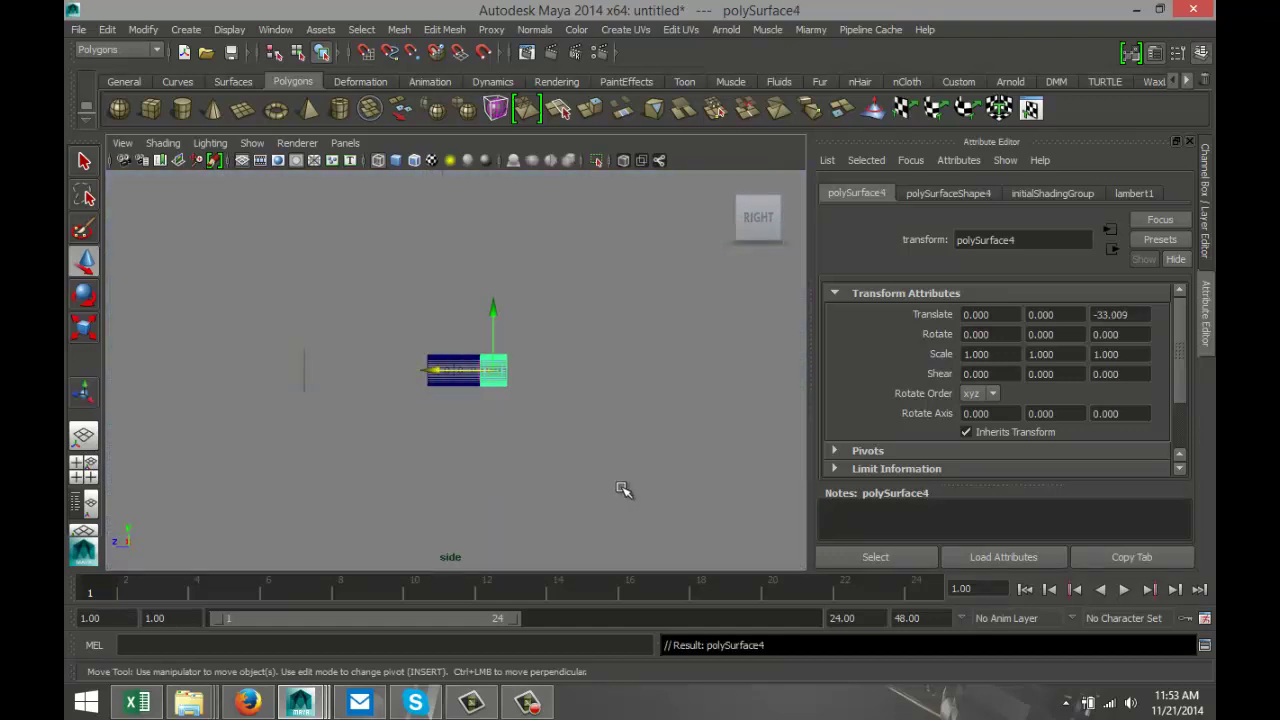
key("shift+d")
key("shift+d")
key("shift+d")
key("shift+d")
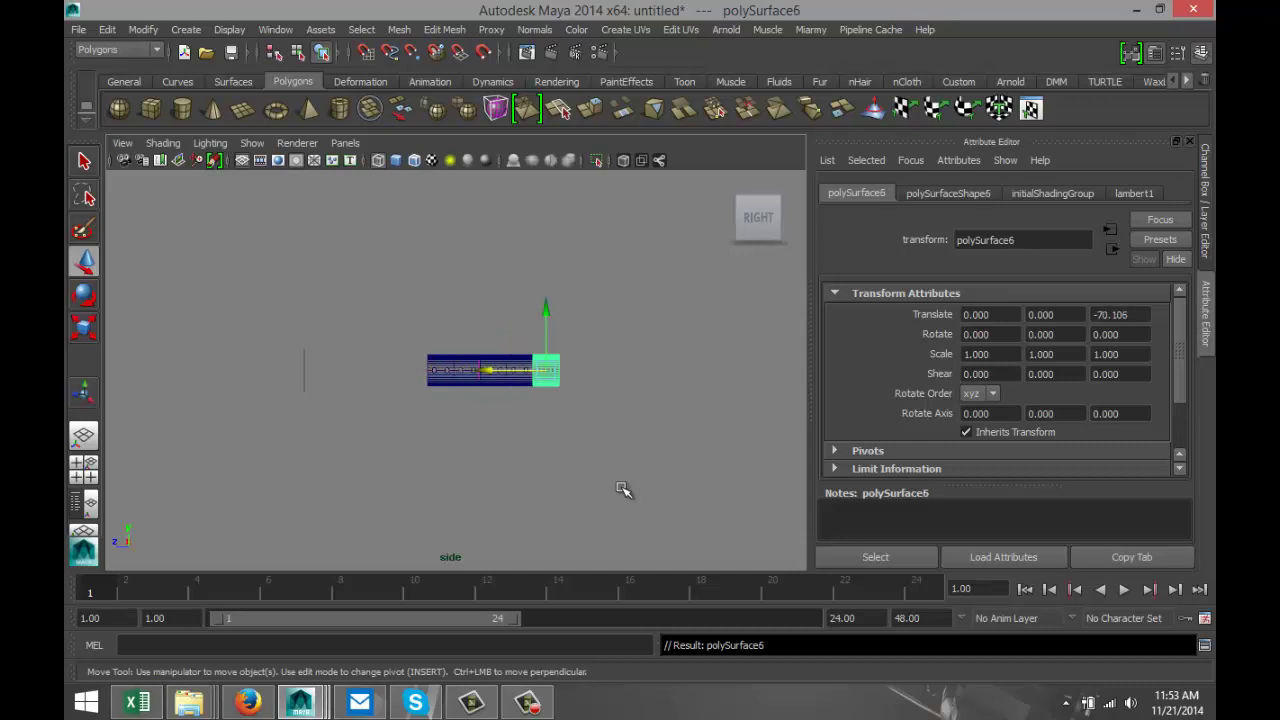
key("shift+d")
key("shift+d")
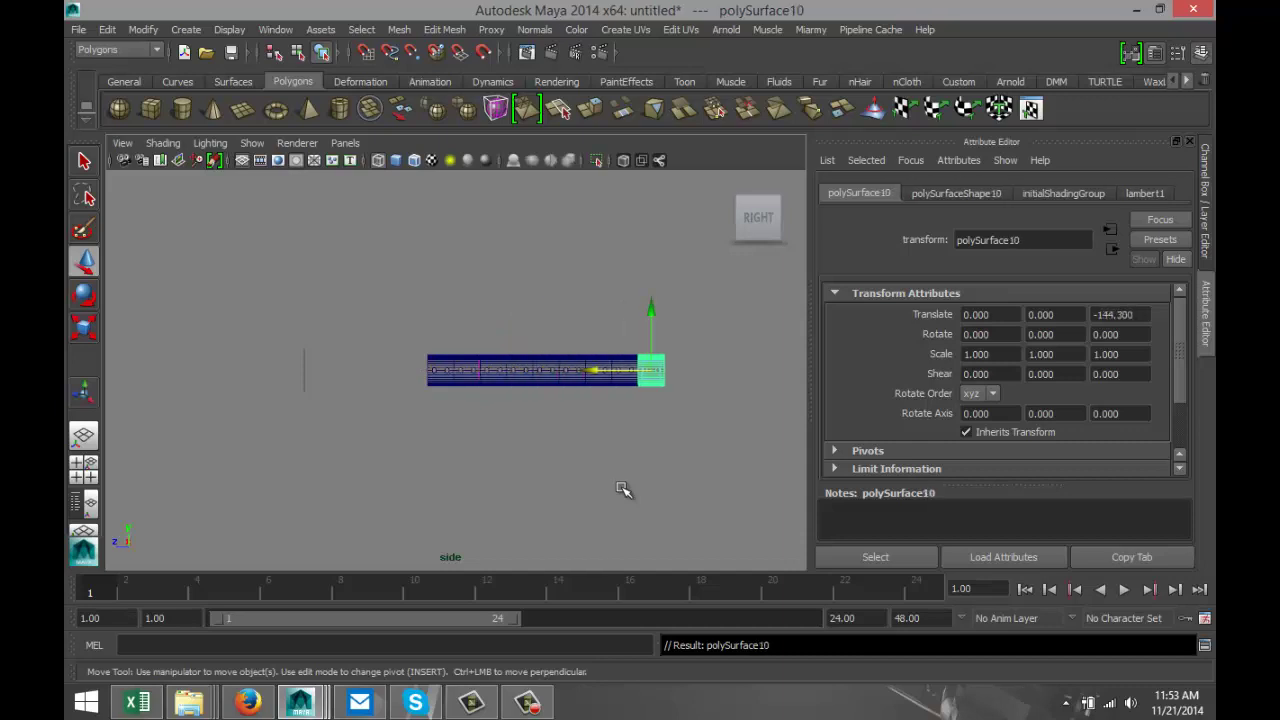
Move the reference image out of the fuselage to its side, at about 27.02 in X and -23.01 in Z
left_click(84, 470)
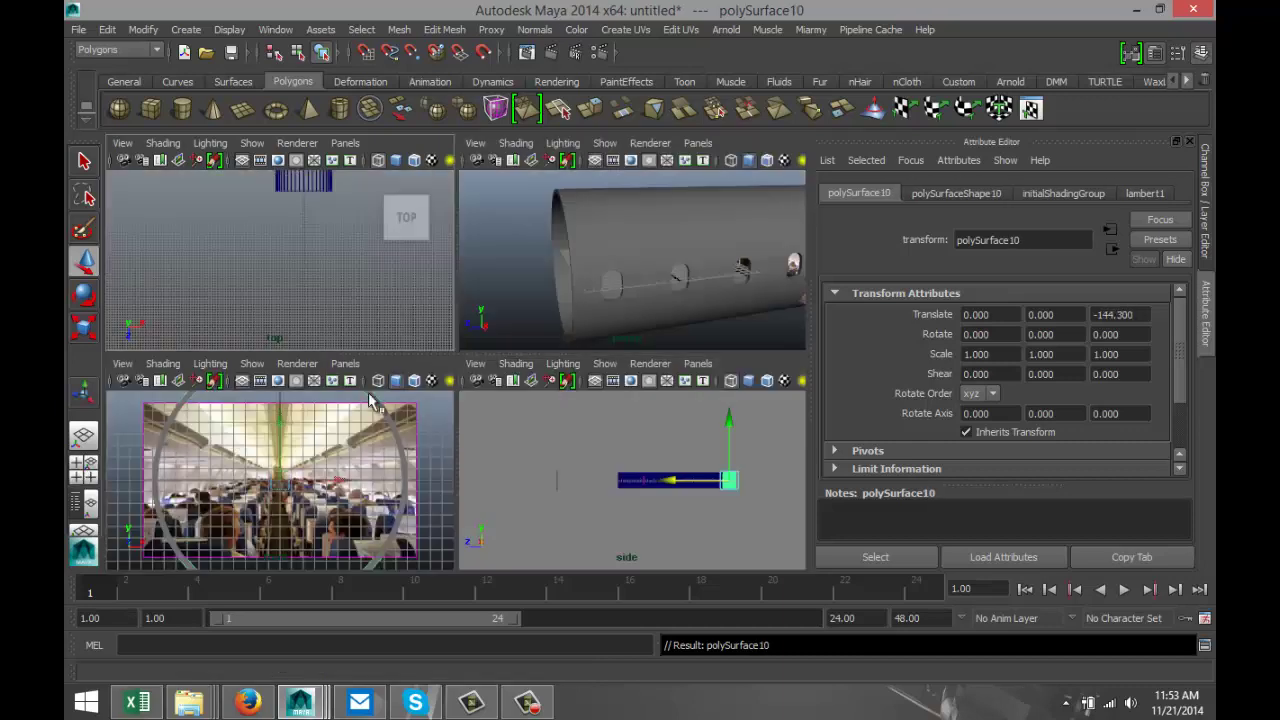
key("space")
left_click_drag(432, 412, 408, 434, "alt")
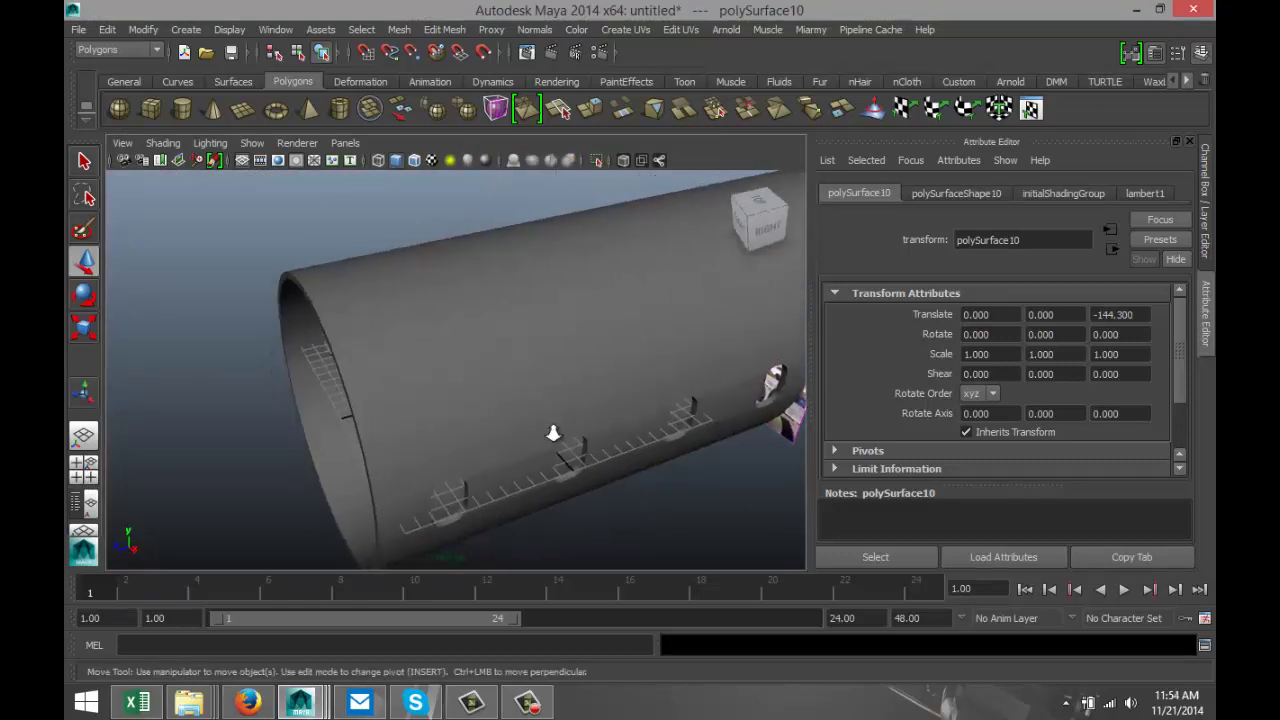
scroll(559, 435, "down", 4)
scroll(602, 442, "up", 2)
left_click(641, 404)
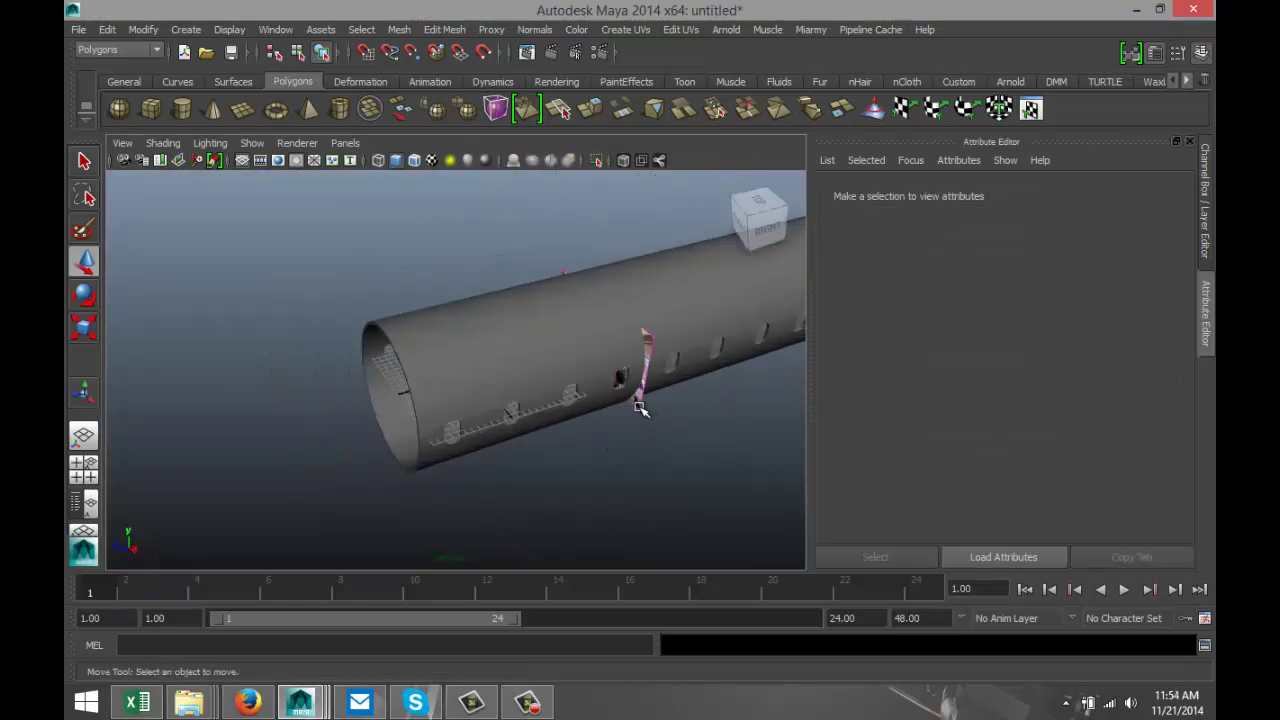
left_click(650, 412)
middle_click_drag(637, 371, 703, 517)
Look down the inside of the fuselage in perspective and hide the grid
left_click_drag(463, 512, 571, 449, "alt")
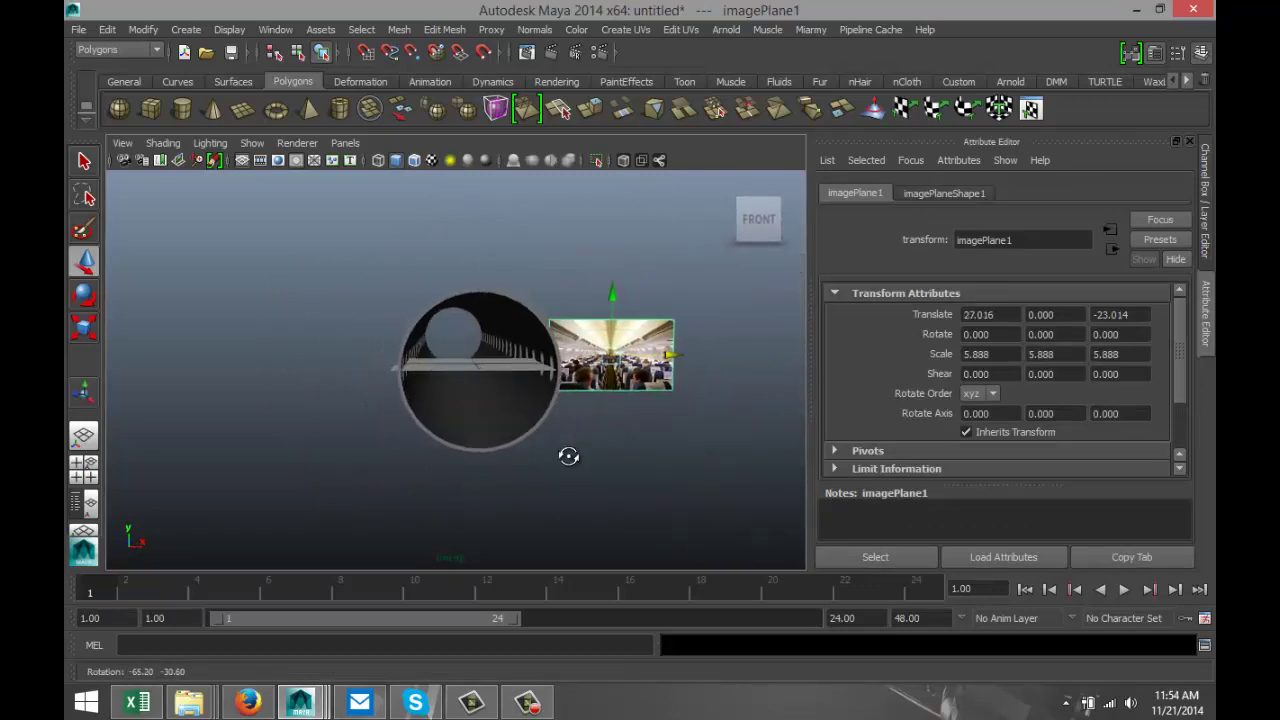
scroll(545, 475, "up", 2)
scroll(545, 475, "up", 3)
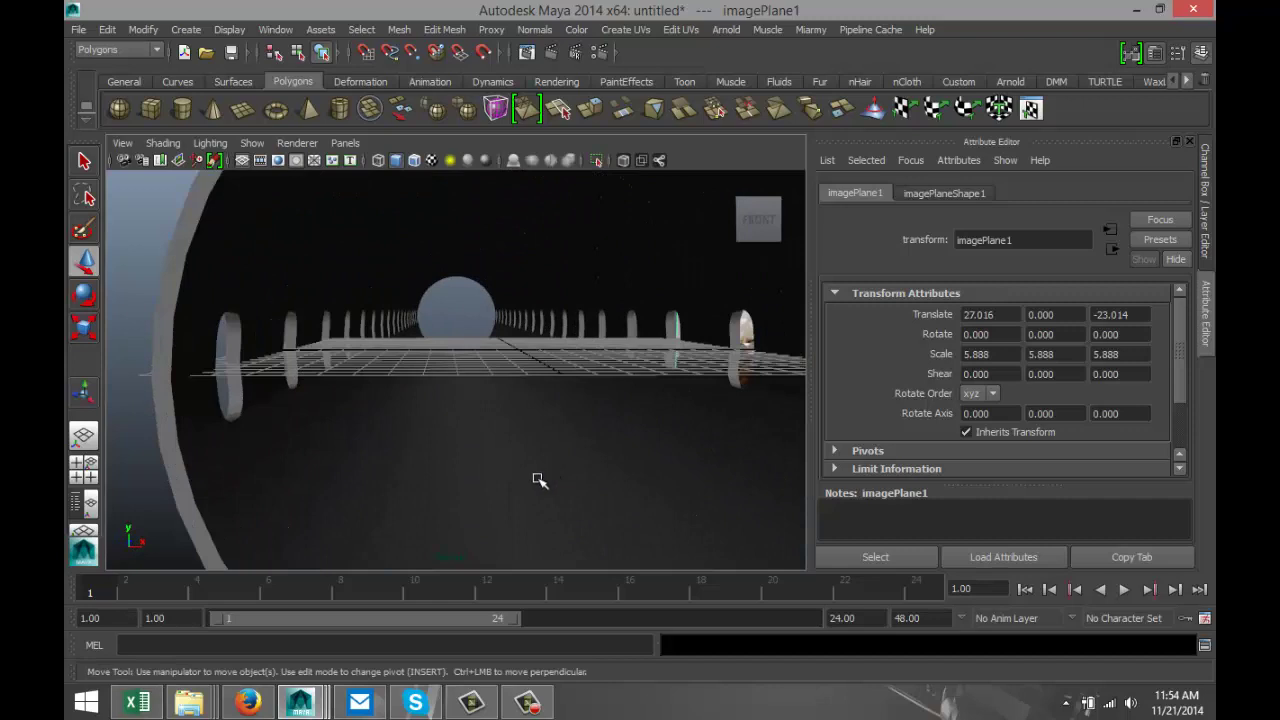
left_click_drag(537, 479, 531, 489, "alt")
middle_click_drag(554, 494, 512, 492, "alt")
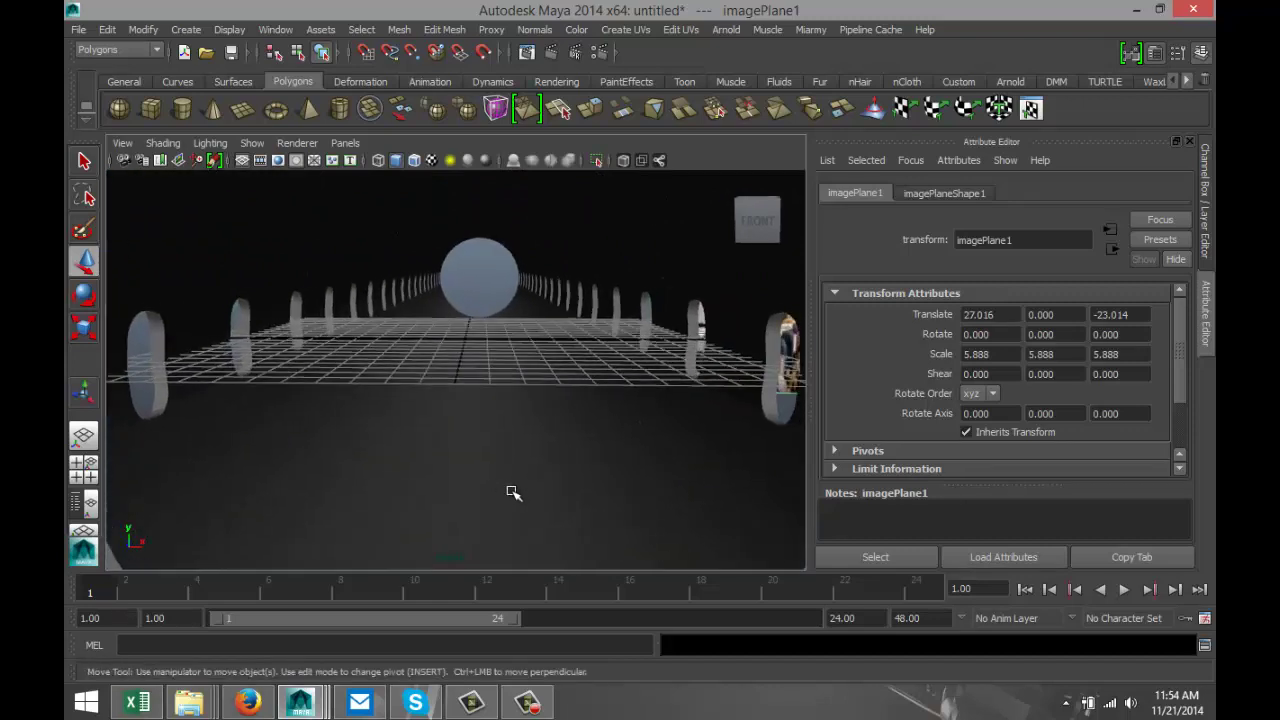
left_click_drag(531, 500, 556, 471, "alt")
left_click(229, 29)
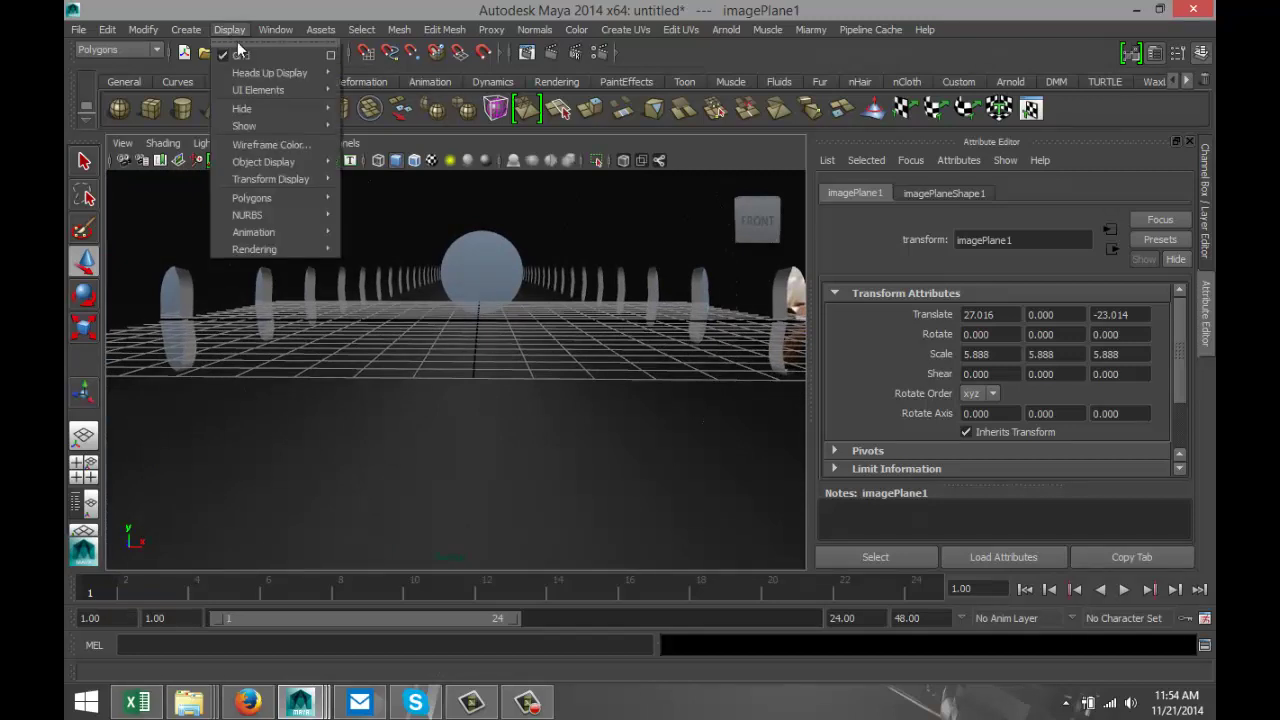
left_click(245, 56)
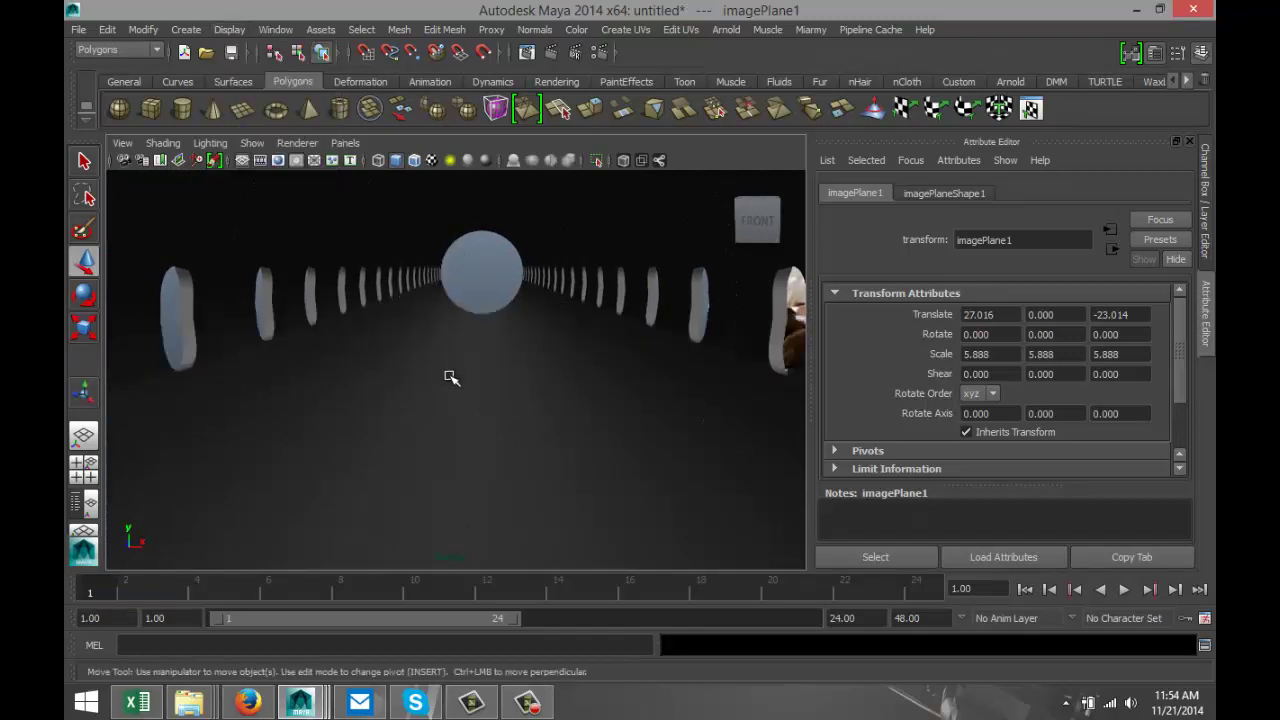
Create a long, narrow polygon box beside the fuselage, parallel to its length, at about -61.5 in X and -37.2 in Z
left_click_drag(447, 372, 455, 371, "alt")
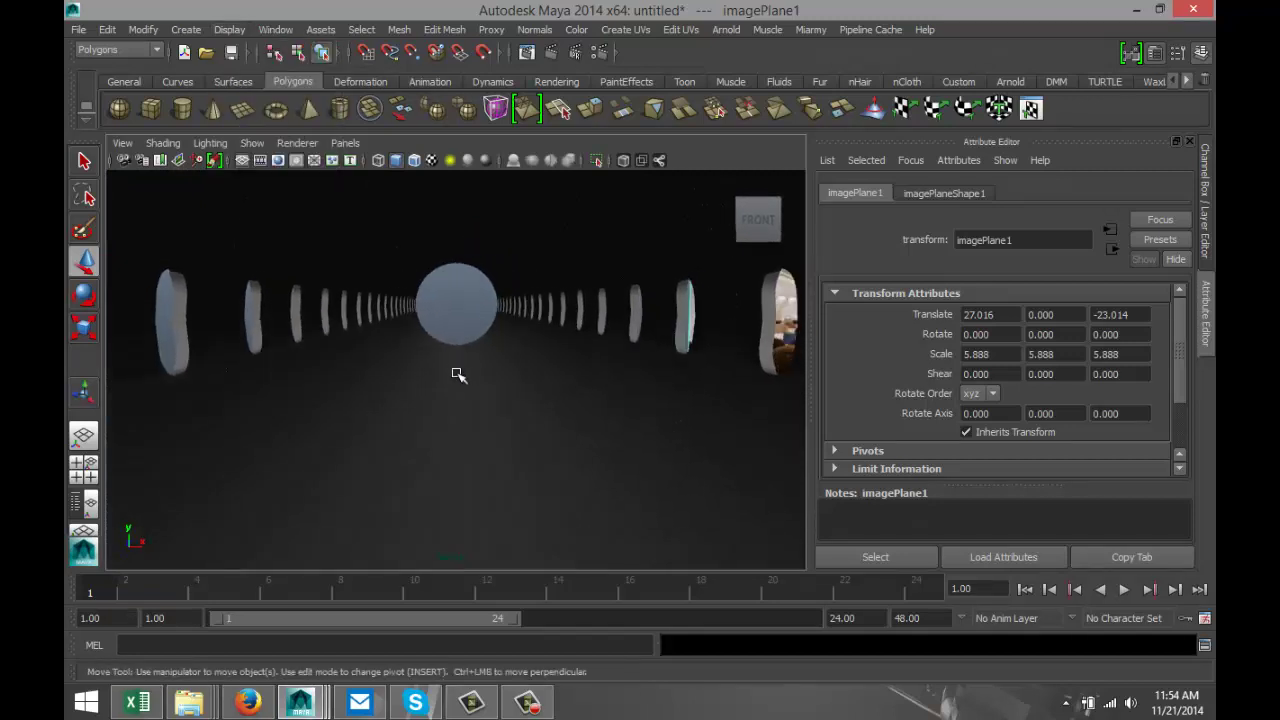
scroll(456, 375, "down", 5)
scroll(457, 377, "down", 2)
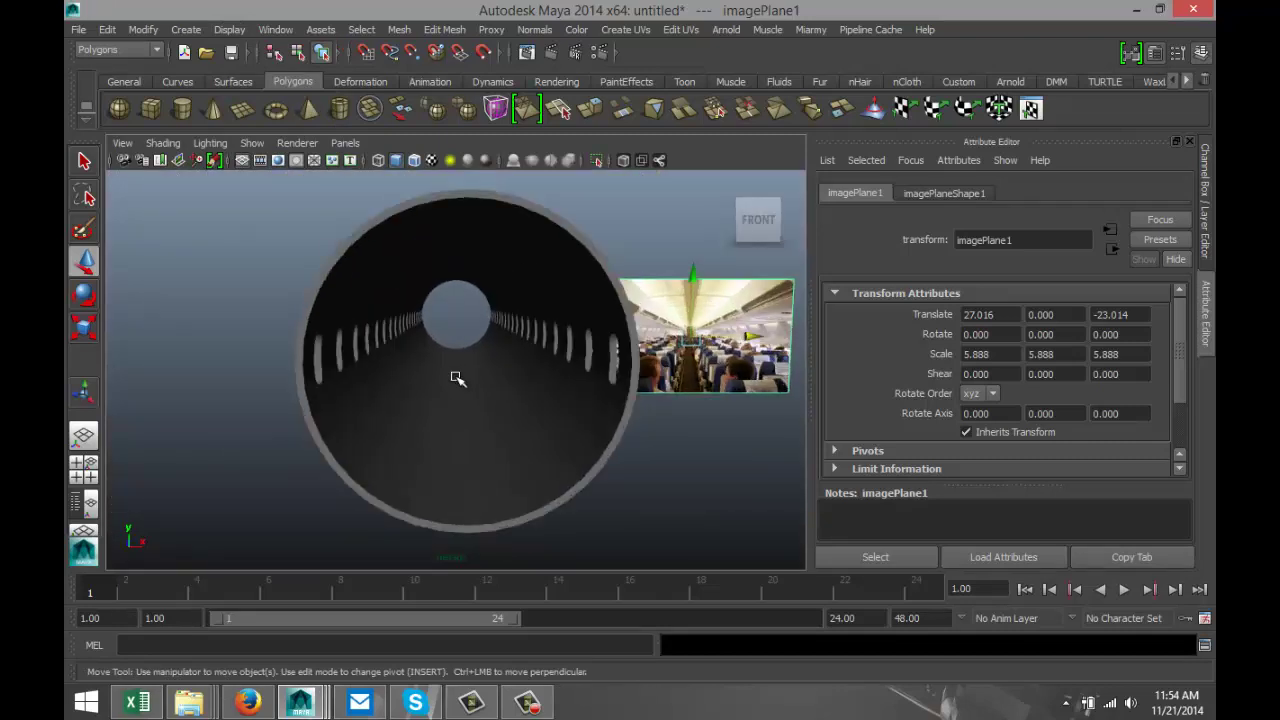
middle_click_drag(666, 398, 571, 417, "alt")
scroll(586, 398, "up", 3)
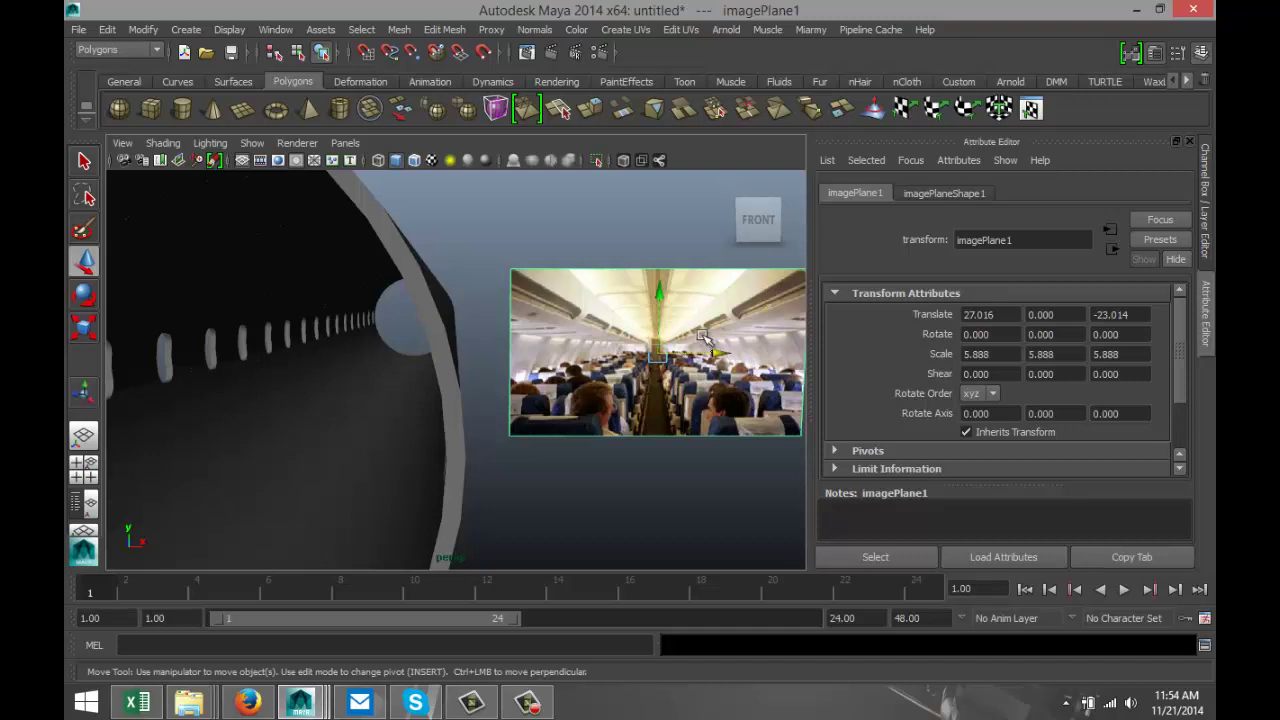
scroll(640, 335, "down", 6)
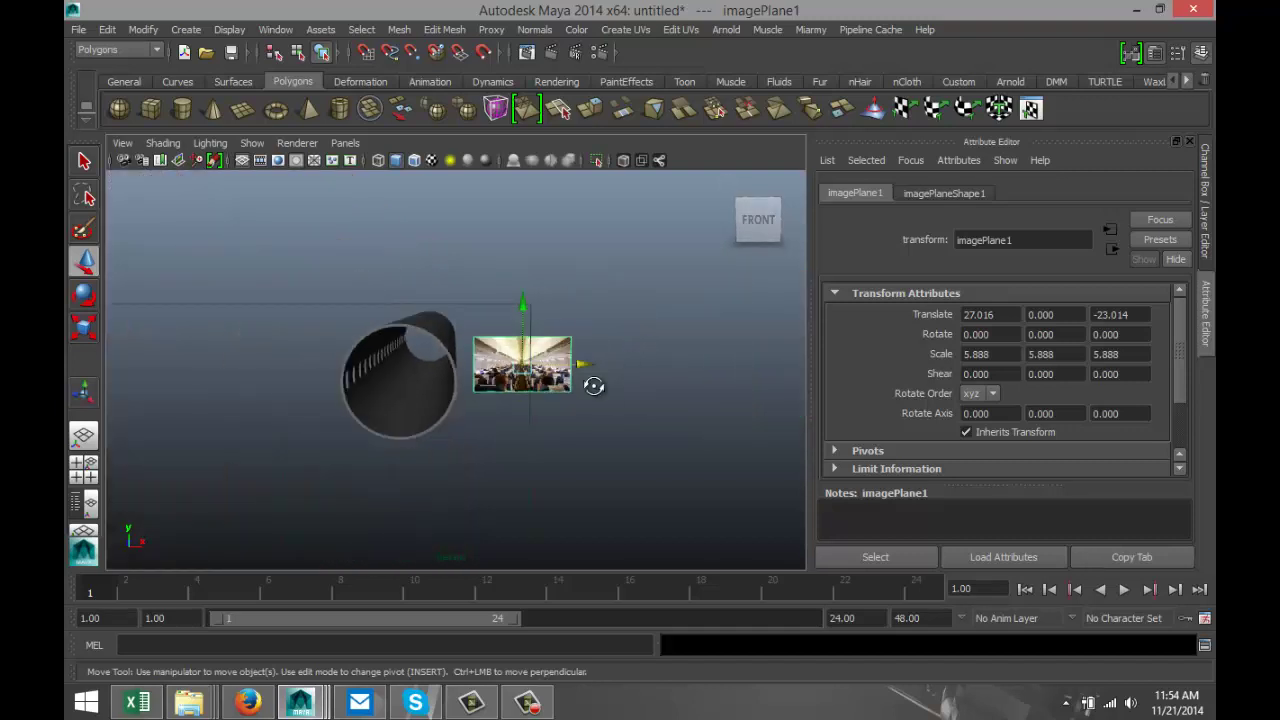
left_click_drag(594, 386, 614, 394, "alt")
left_click_drag(531, 391, 526, 386, "alt")
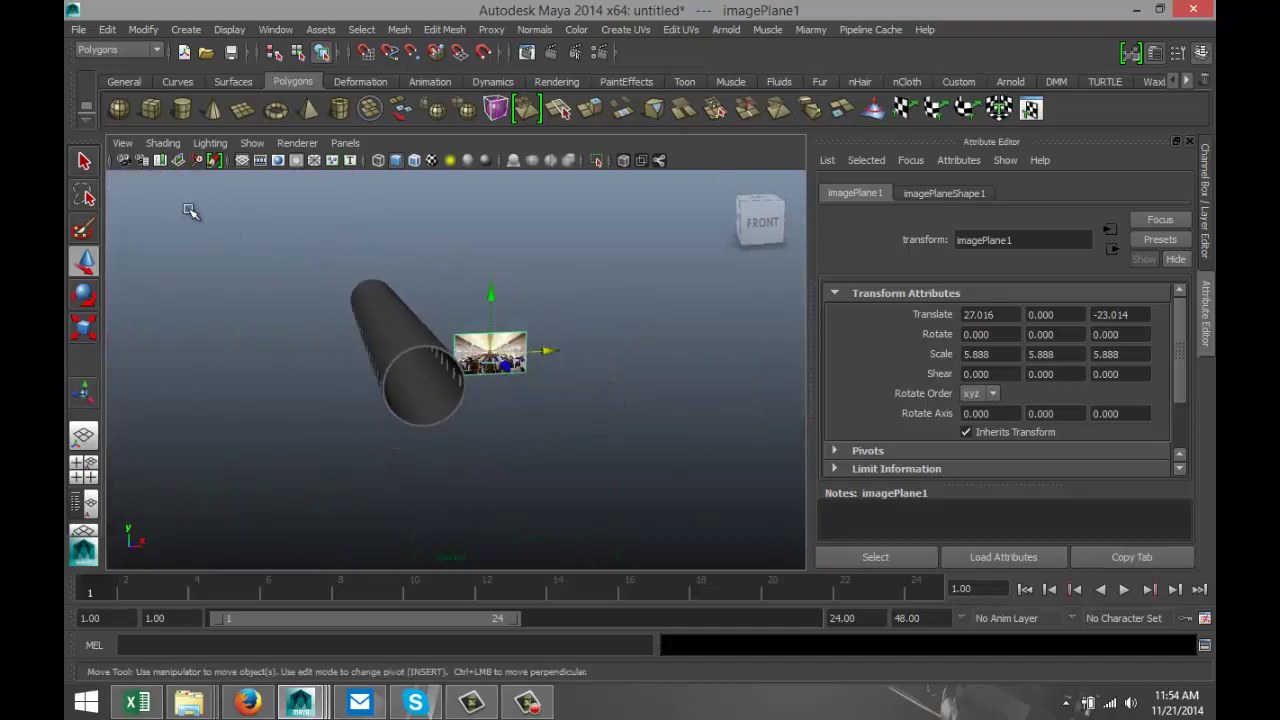
left_click(152, 112)
left_click_drag(240, 309, 106, 320)
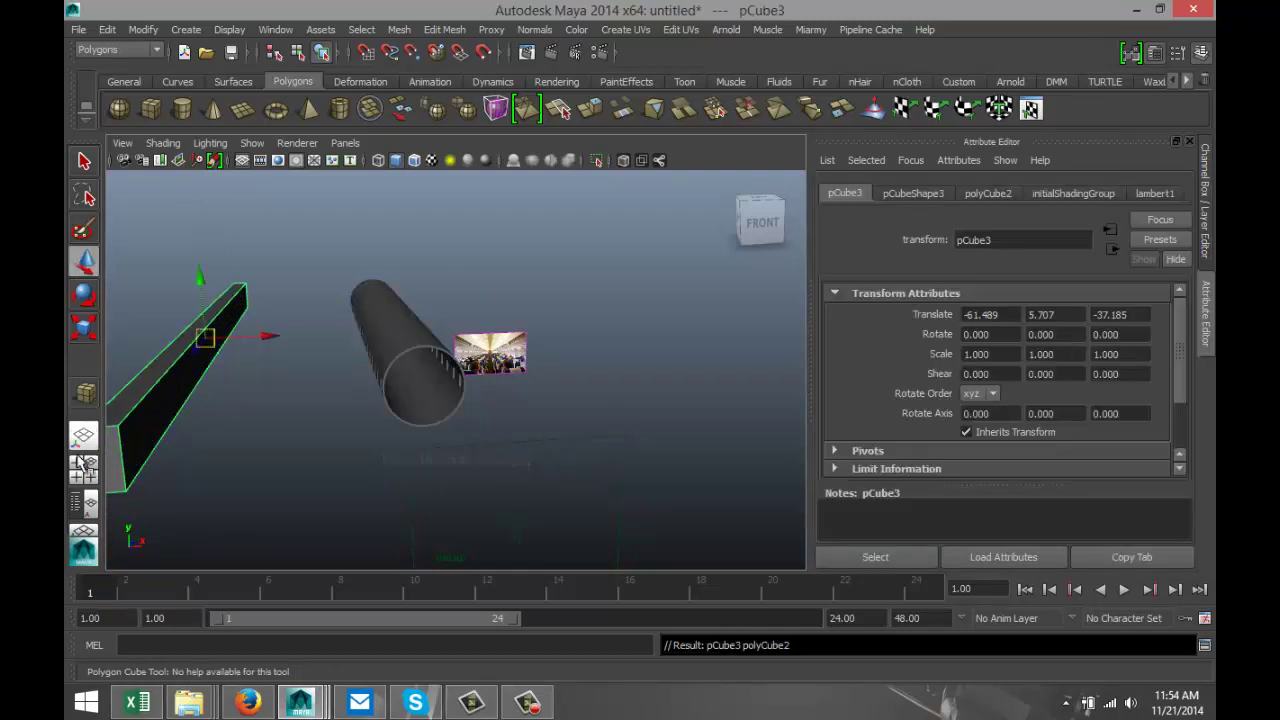
Select all the fuselage sections in the top view and combine them into a single mesh
left_click(84, 465)
key("space")
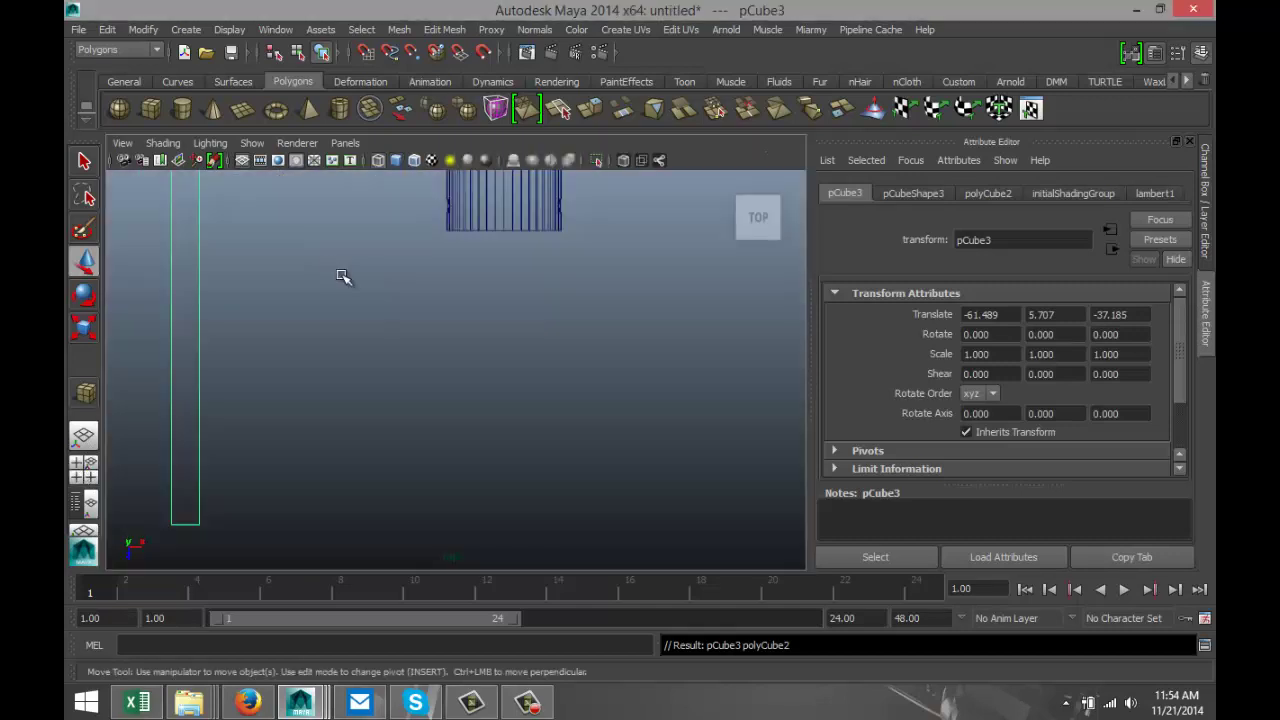
scroll(343, 277, "down", 6)
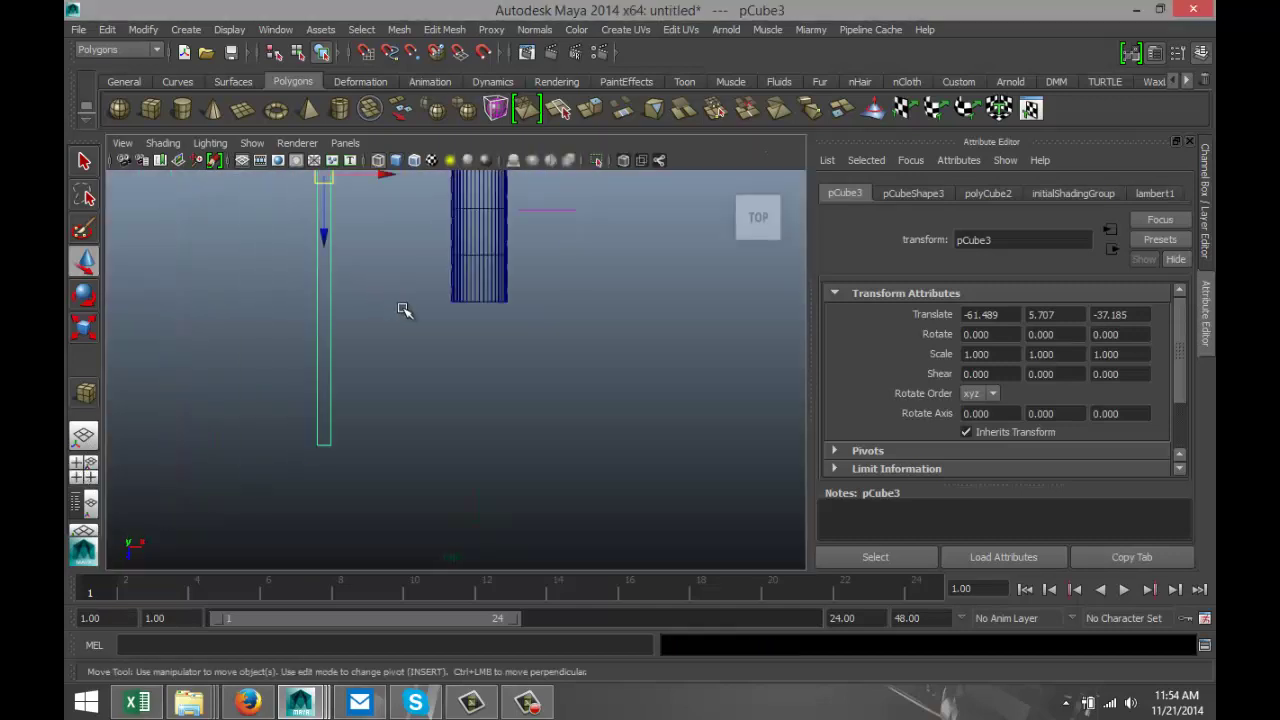
left_click(465, 215)
scroll(462, 330, "down", 3)
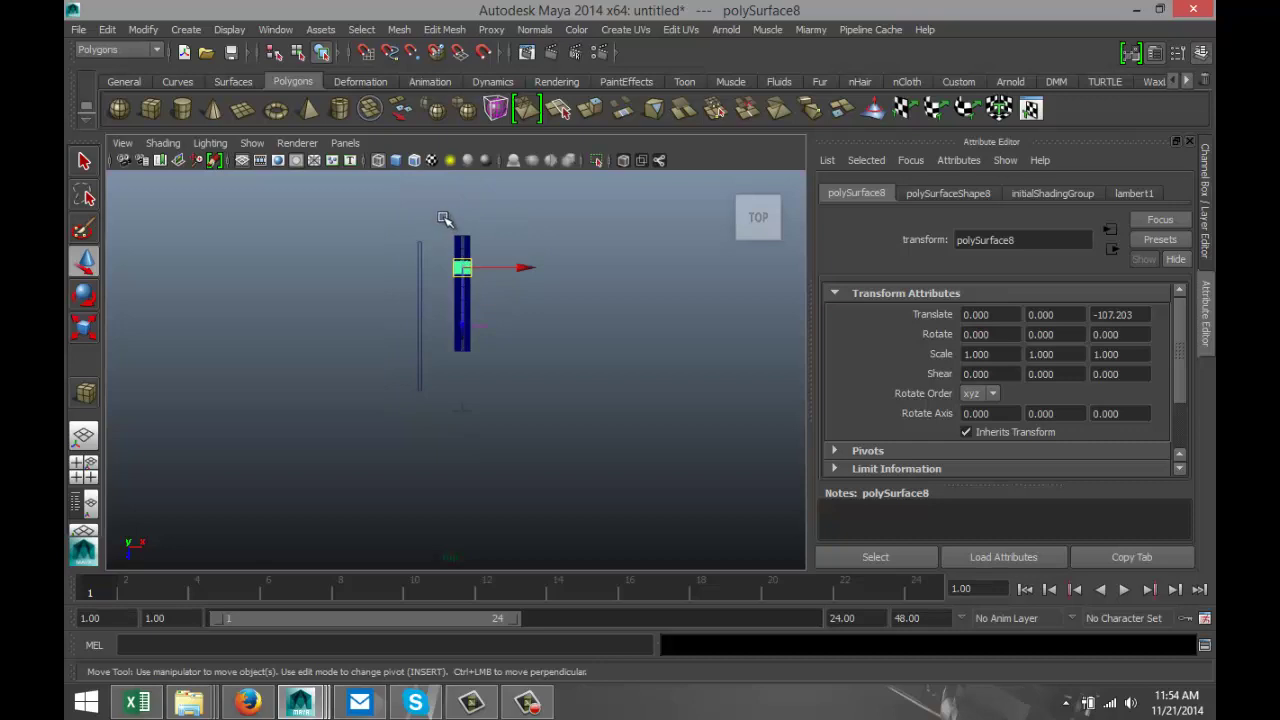
left_click_drag(444, 219, 510, 368)
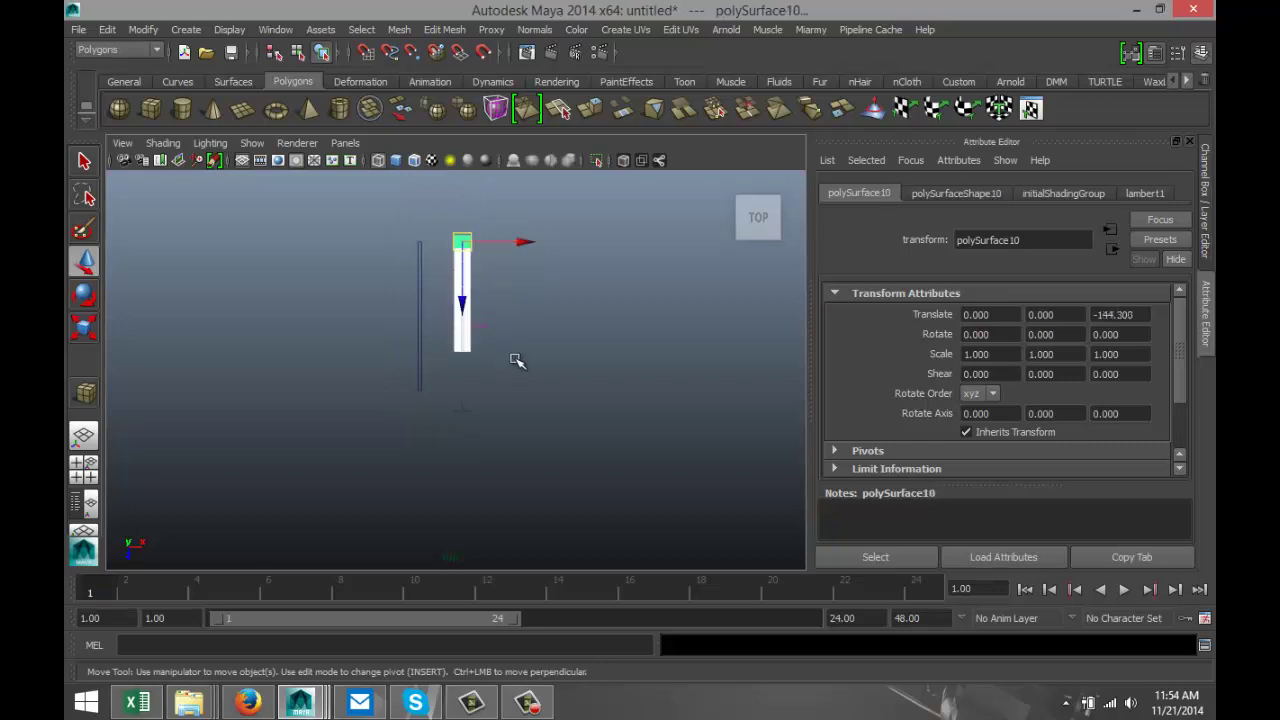
left_click(399, 29)
left_click(425, 49)
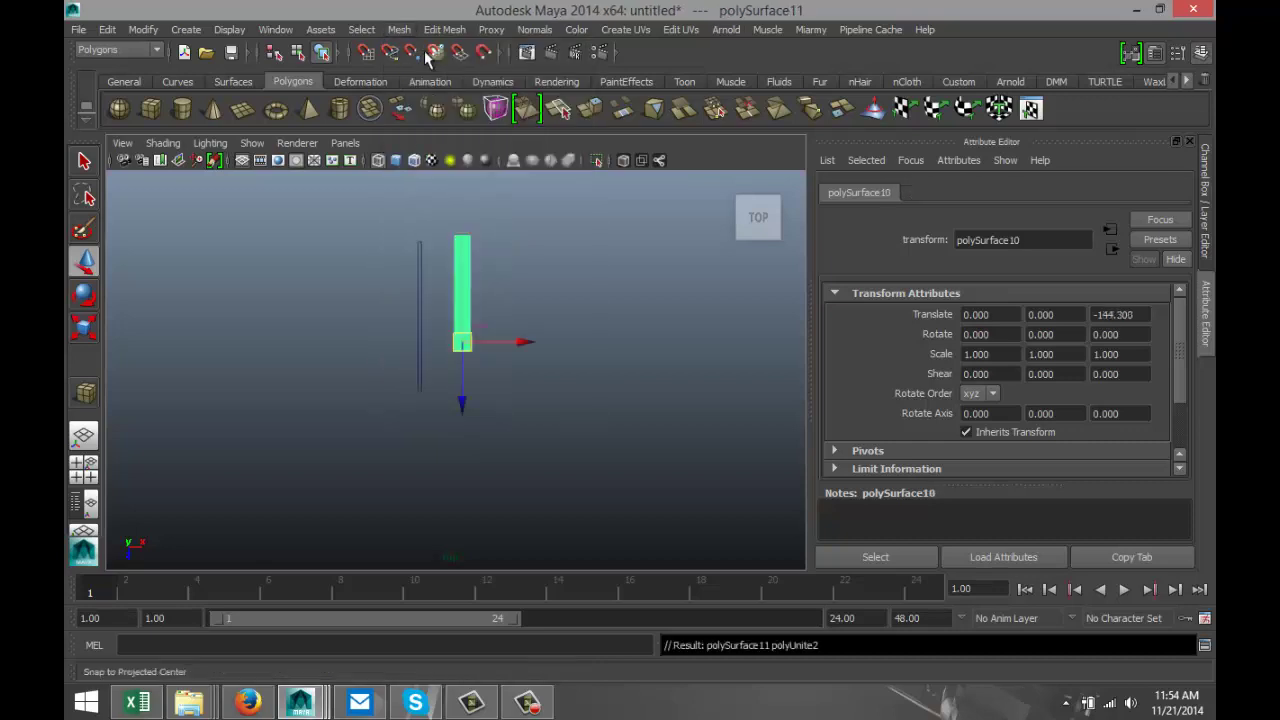
Move the long box onto the fuselage's centre line at about -0.07 in X and shift it to about -58.4 in Z
left_click(418, 302)
left_click_drag(482, 315, 526, 323)
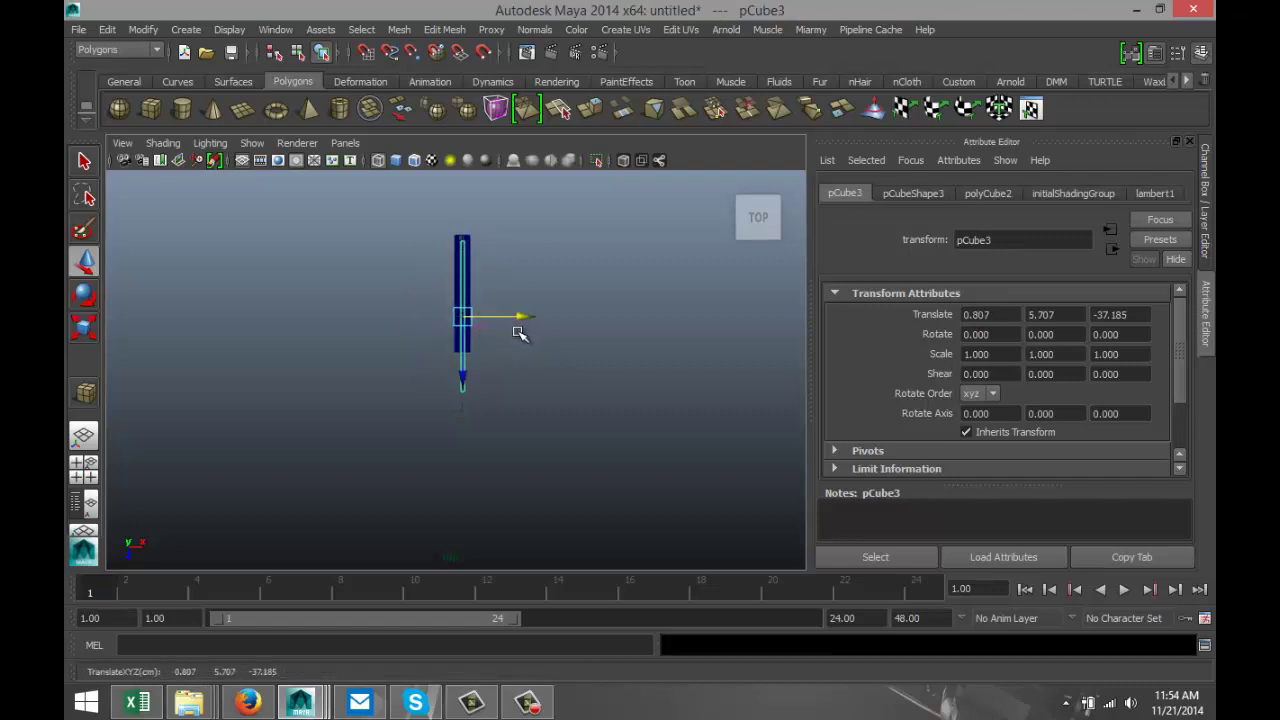
scroll(524, 330, "up", 5)
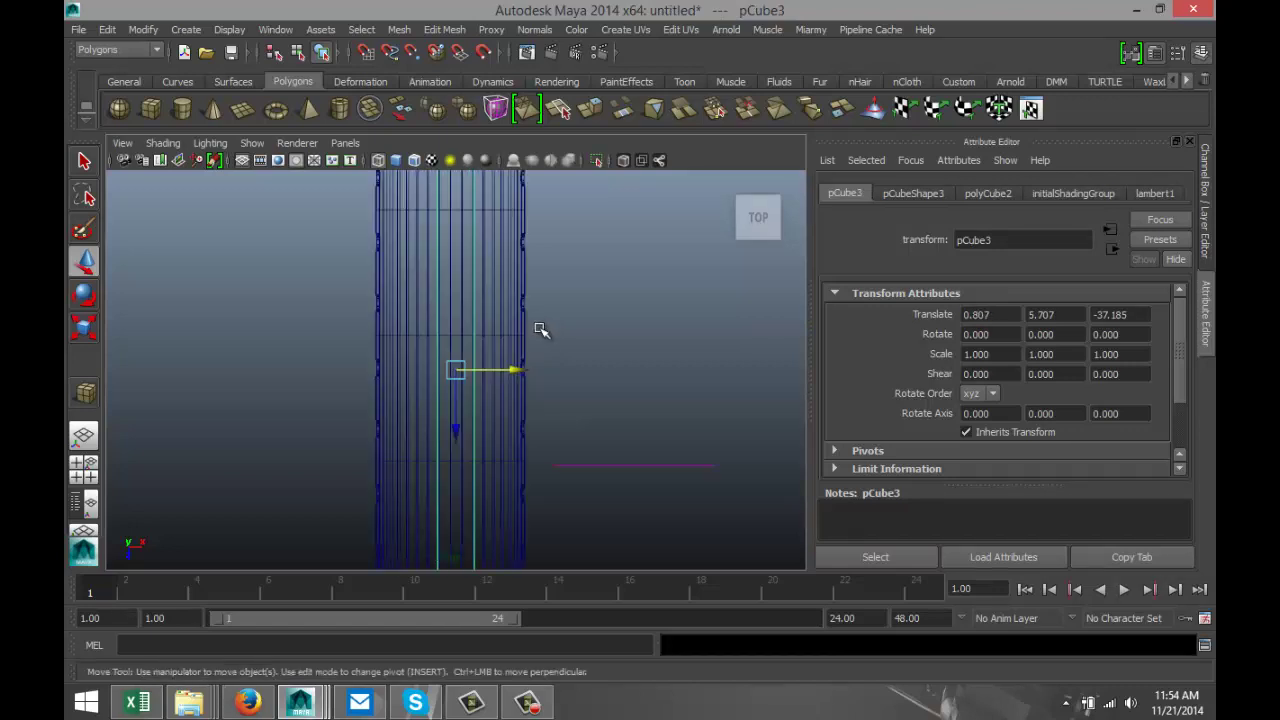
scroll(540, 330, "up", 2)
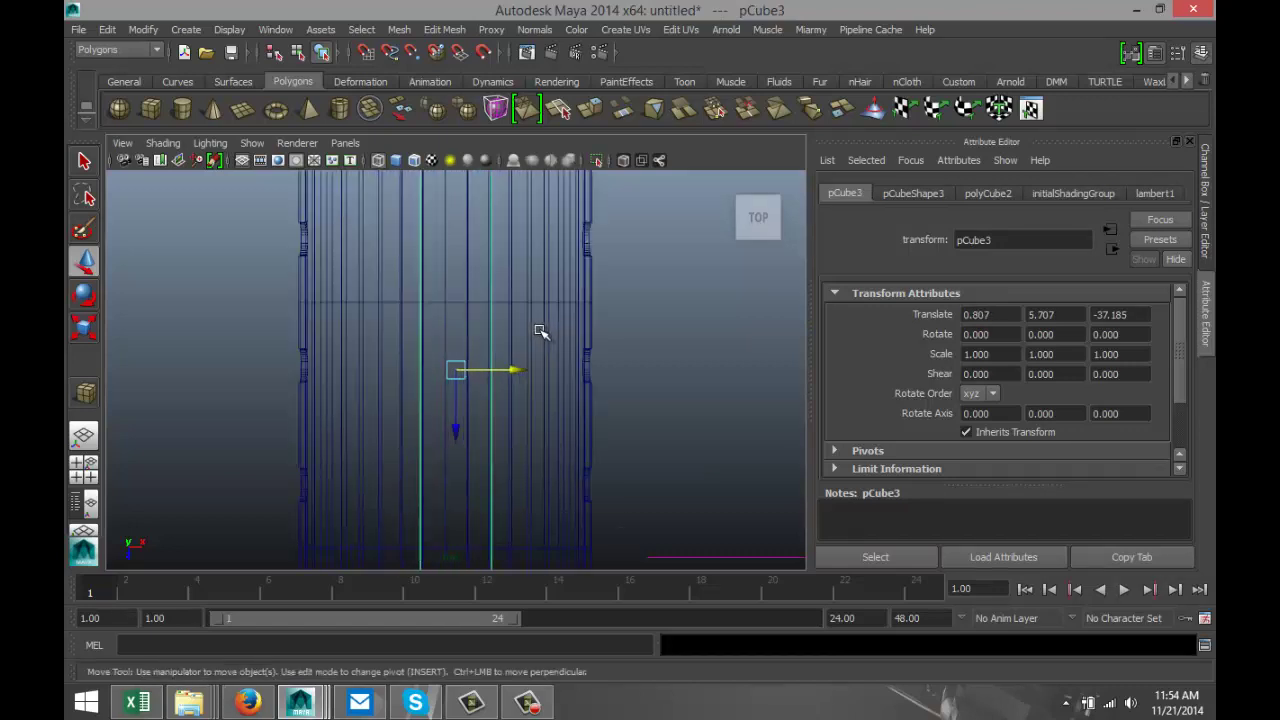
scroll(539, 343, "up", 3)
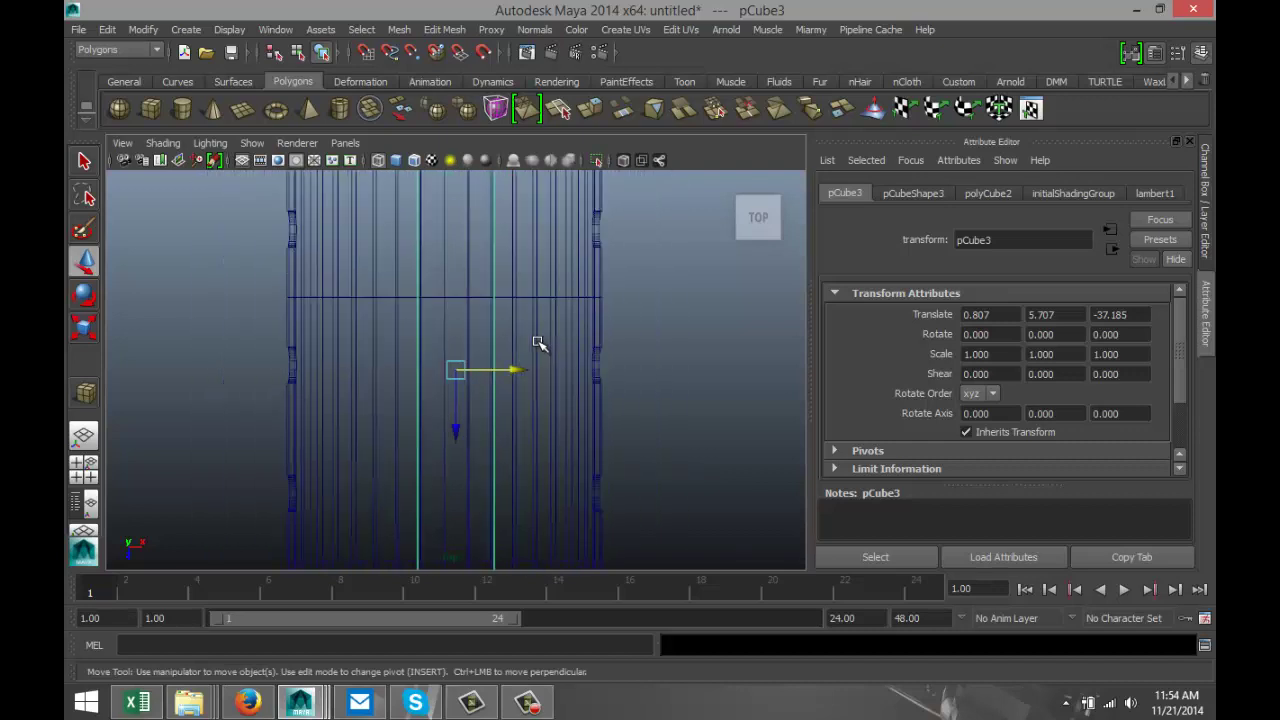
scroll(535, 352, "down", 3)
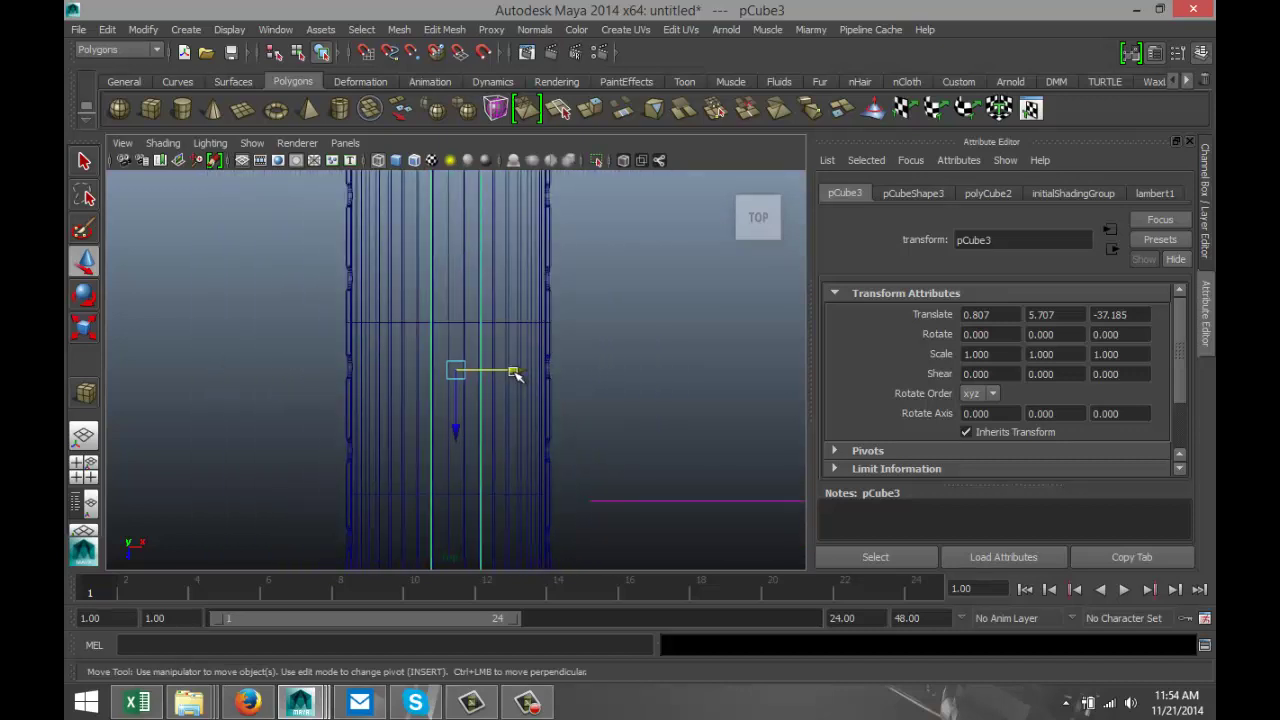
left_click_drag(515, 374, 507, 375)
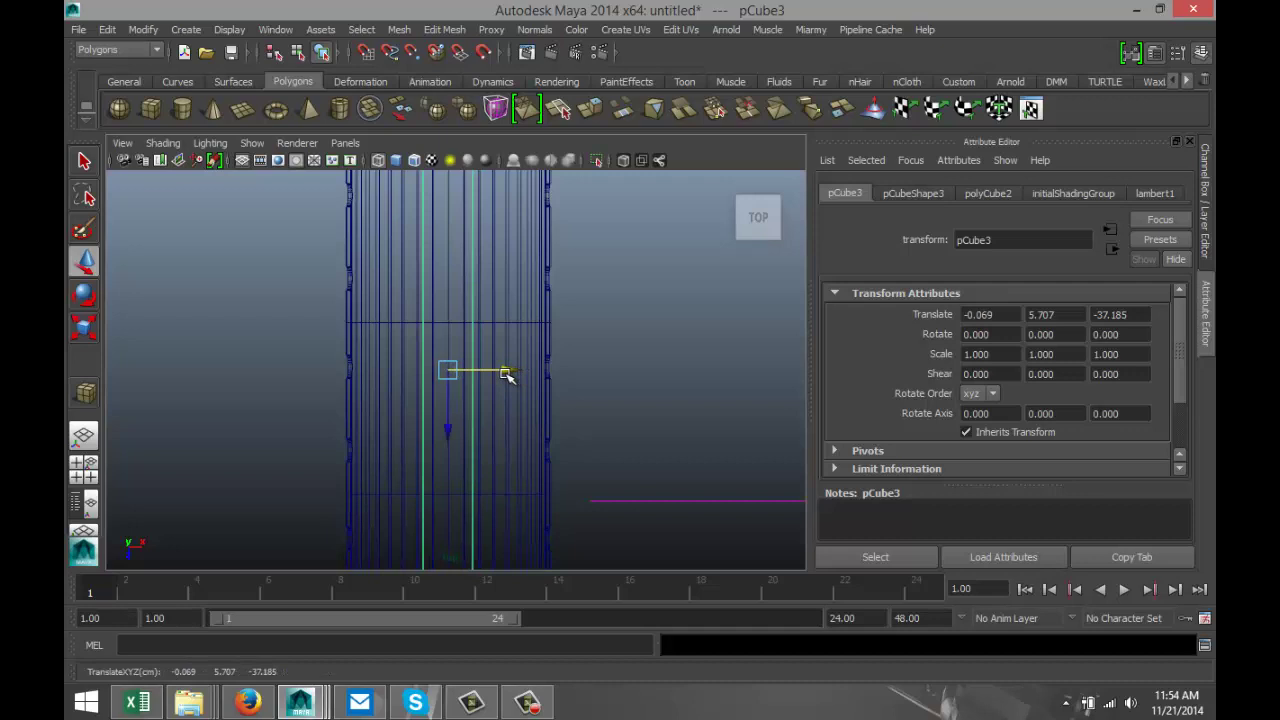
scroll(509, 375, "down", 8)
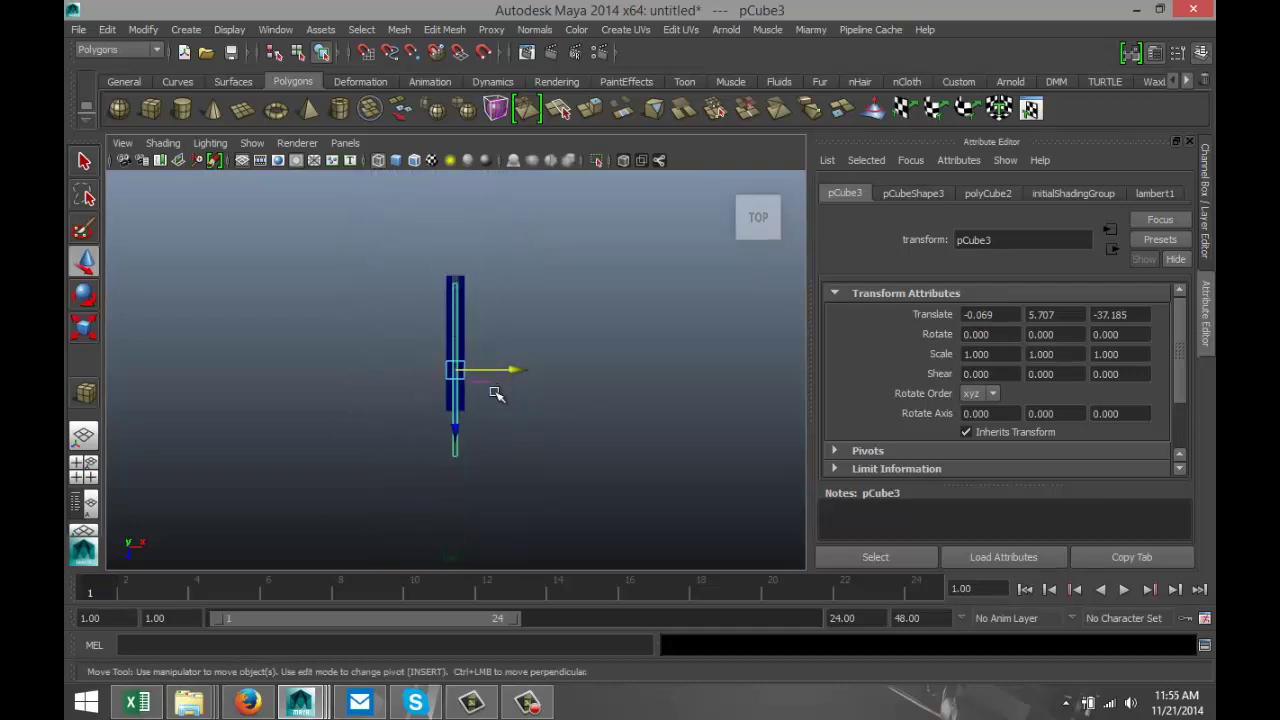
left_click_drag(452, 428, 457, 412)
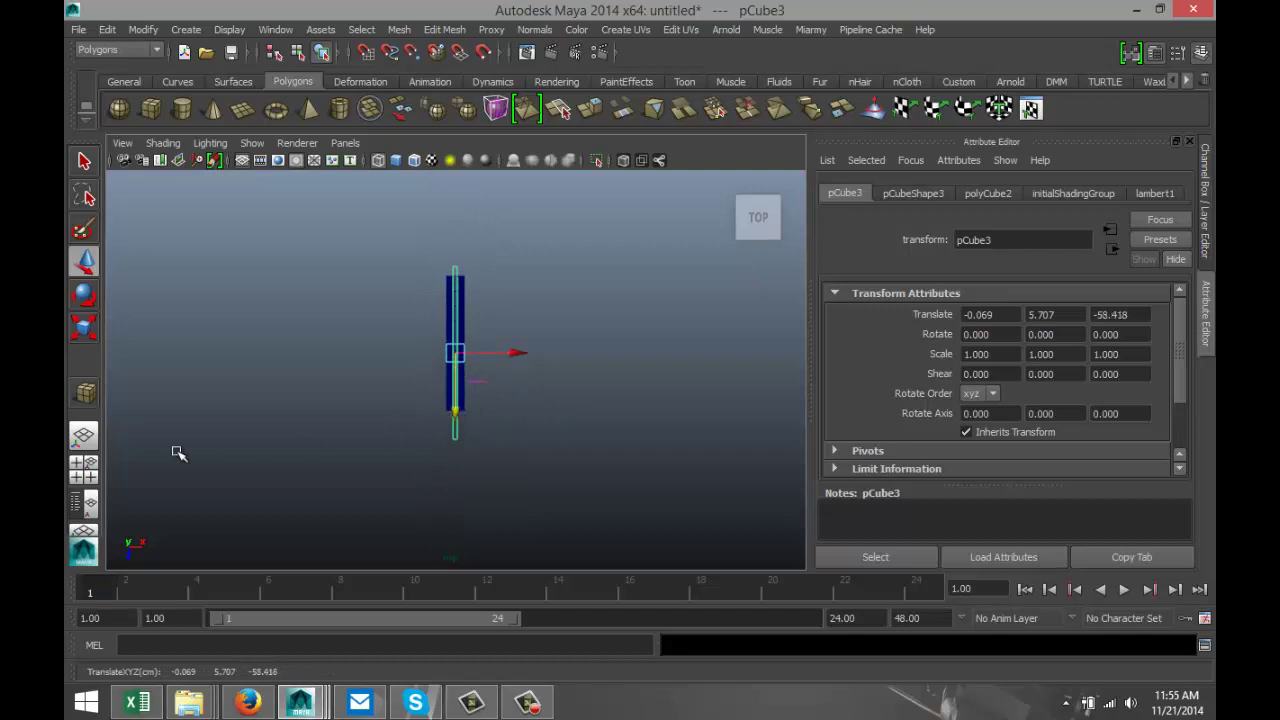
Raise the long box in the front view to about 15.1 in Y so only its lower end overlaps the fuselage's top
left_click(84, 470)
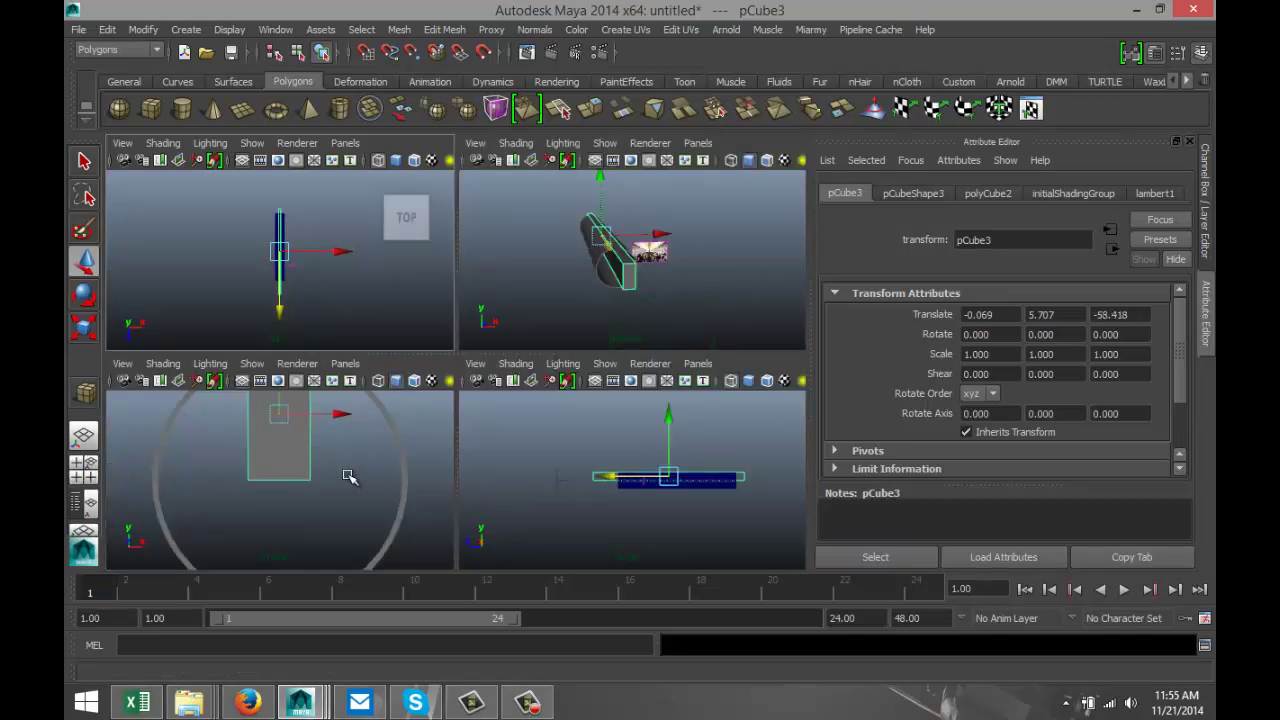
key("space")
scroll(420, 415, "down", 5)
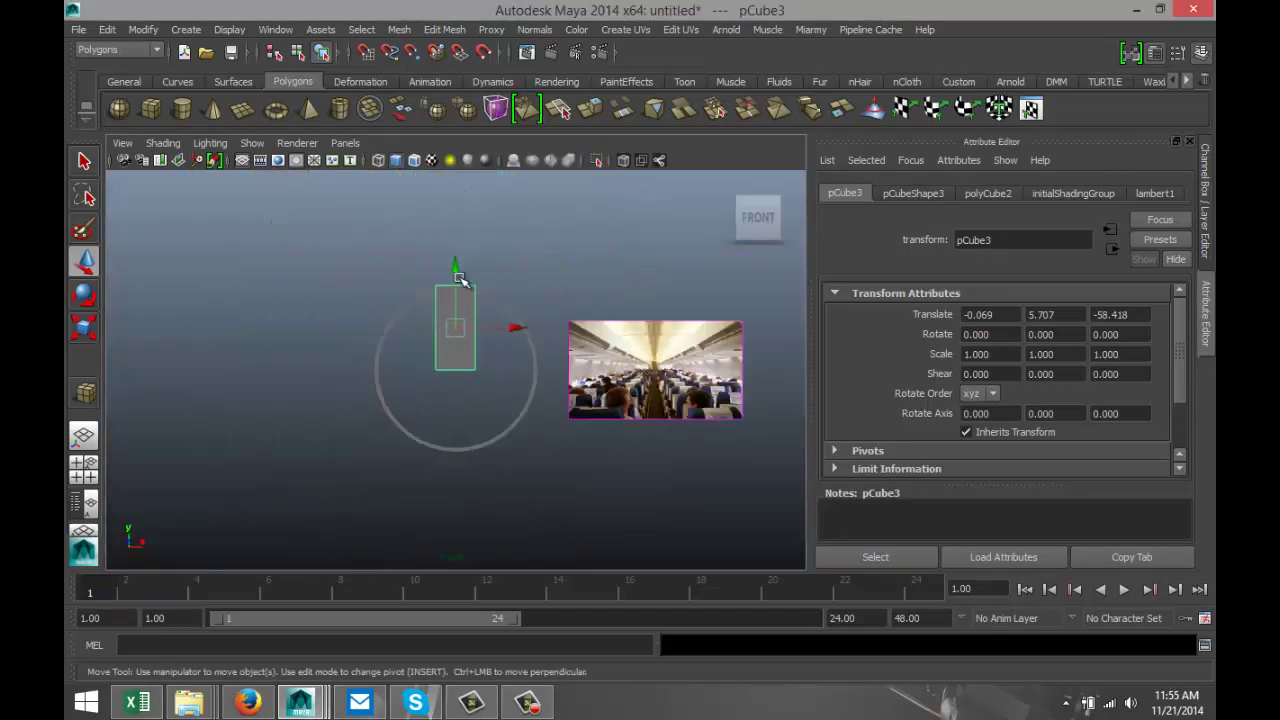
left_click_drag(455, 270, 470, 200)
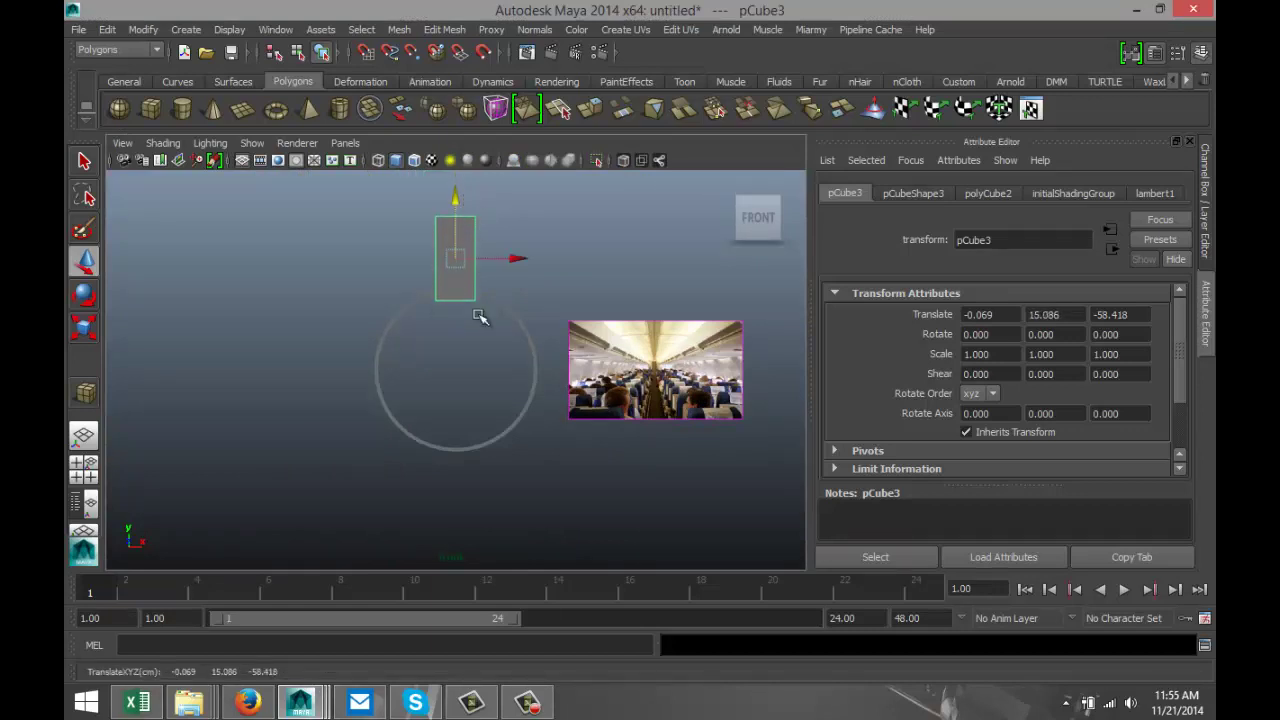
Subtract the long box from the fuselage with a Boolean Difference, cutting a slot along the full length of its roof
left_click(84, 470)
key("space")
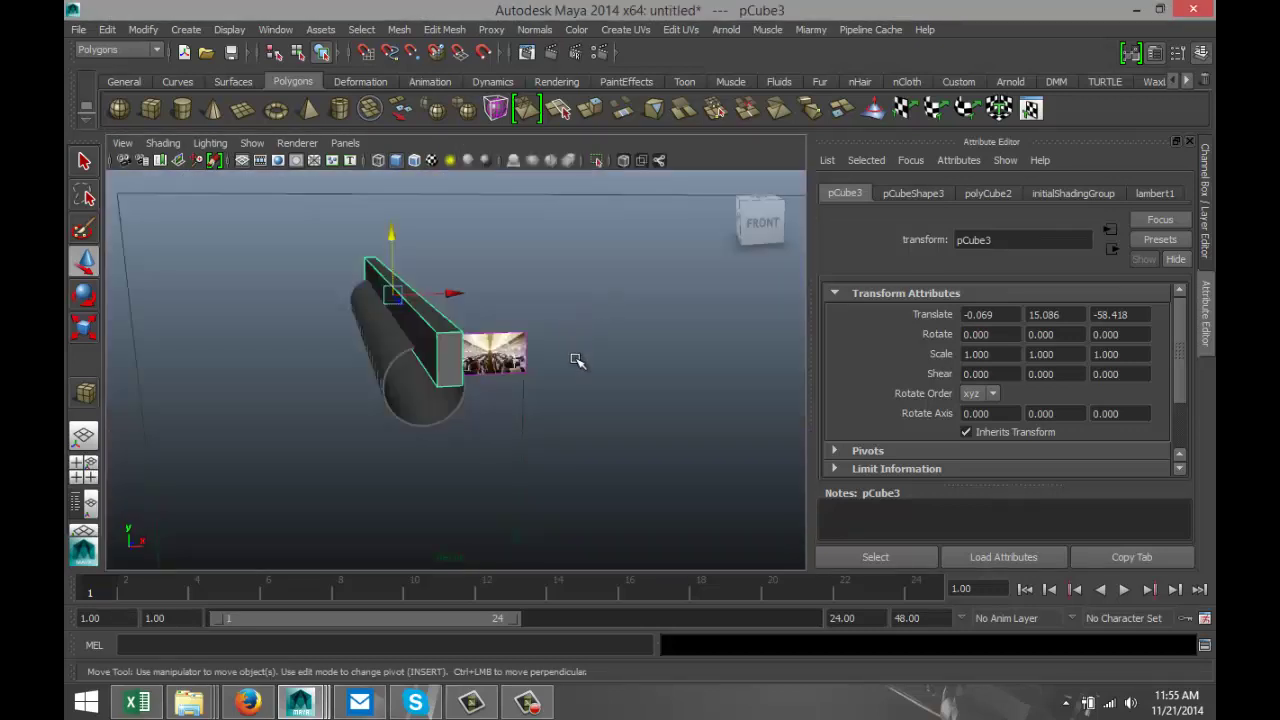
scroll(574, 360, "up", 4)
left_click_drag(550, 382, 600, 394, "alt")
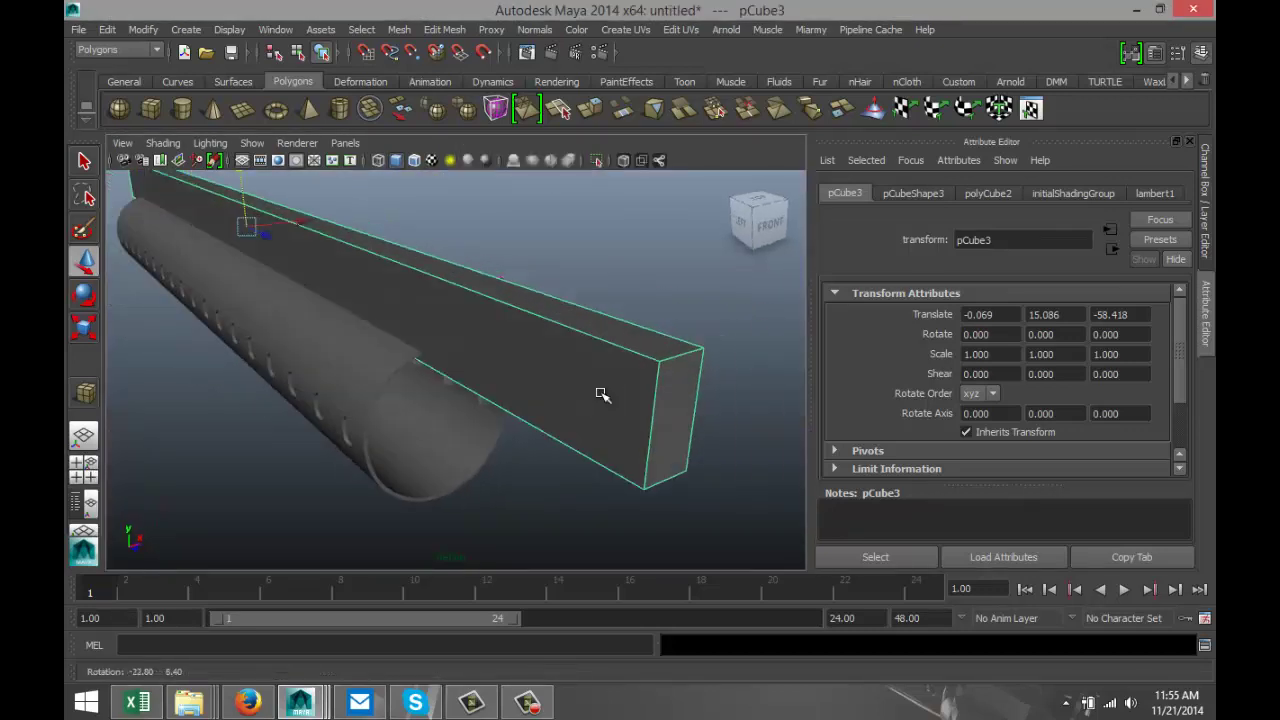
left_click(343, 357)
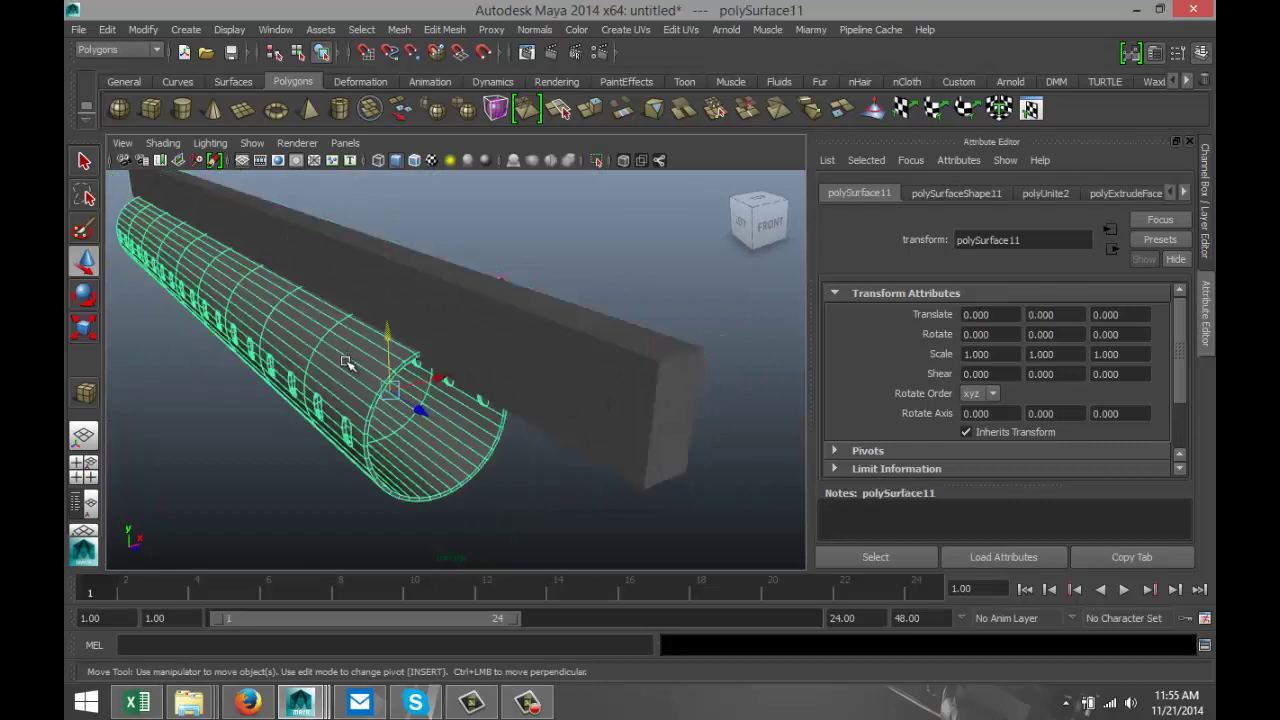
left_click(530, 337)
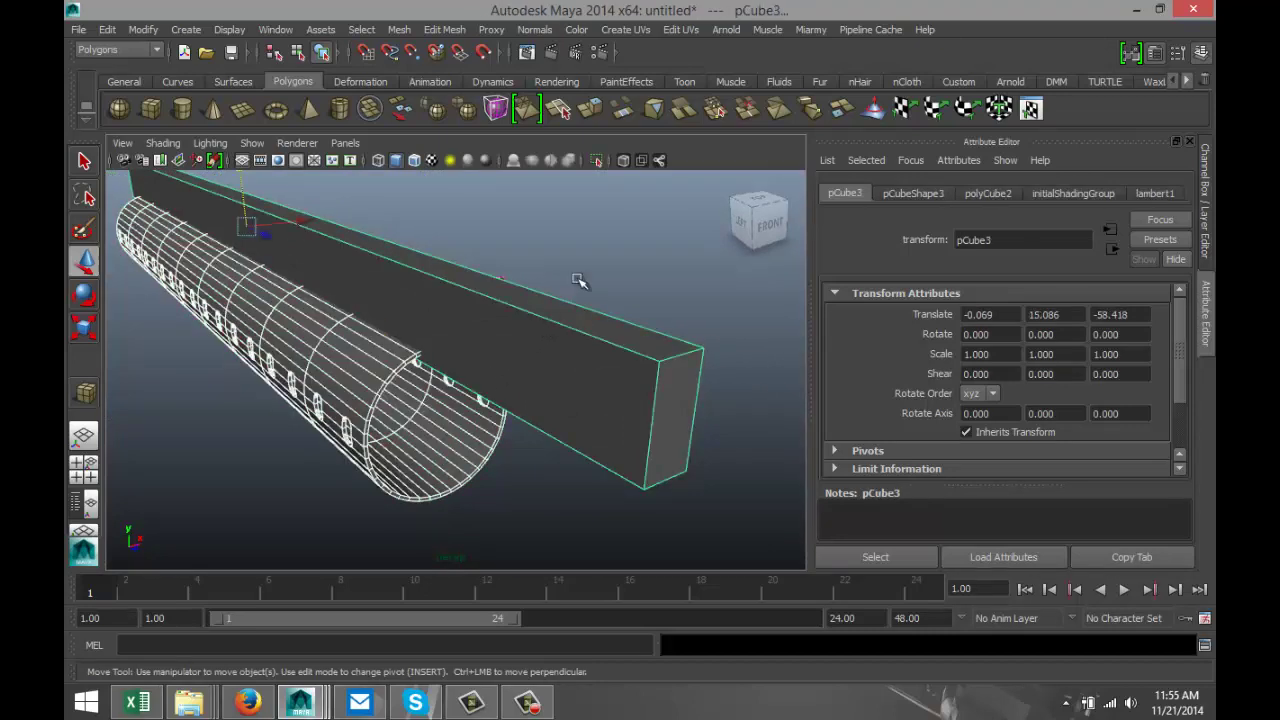
left_click(399, 30)
mouse_move(471, 104)
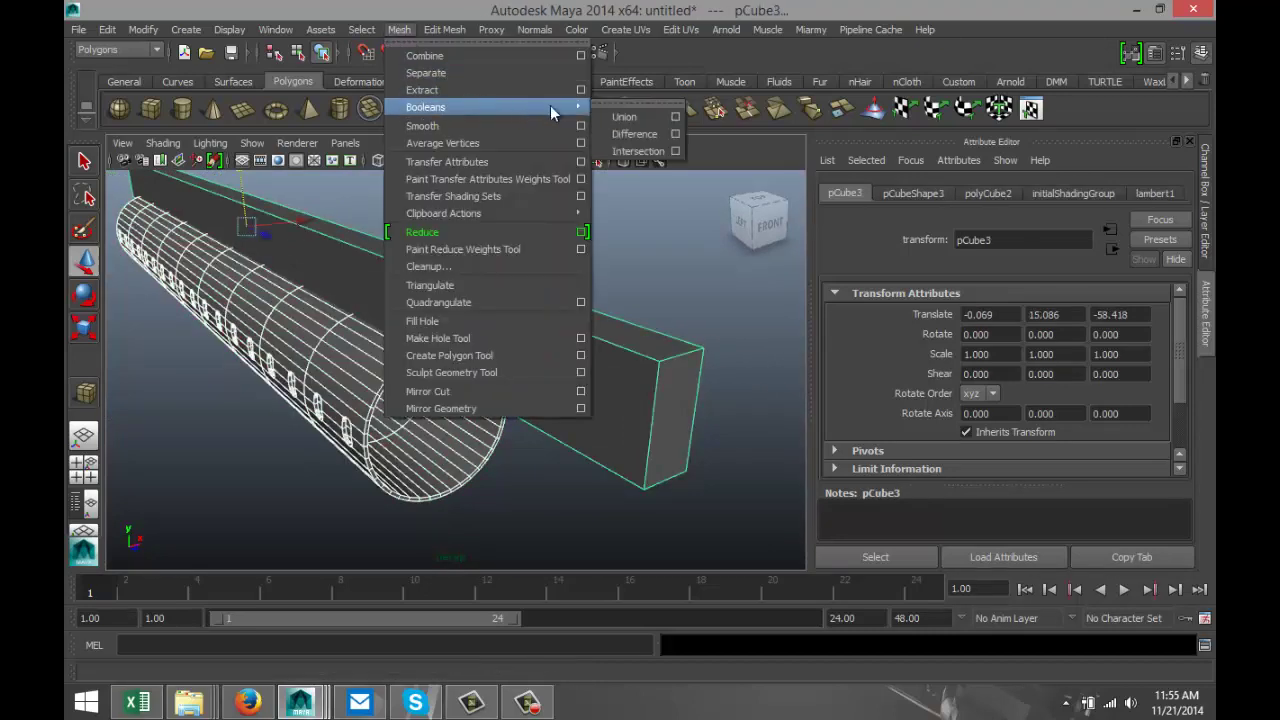
left_click(638, 133)
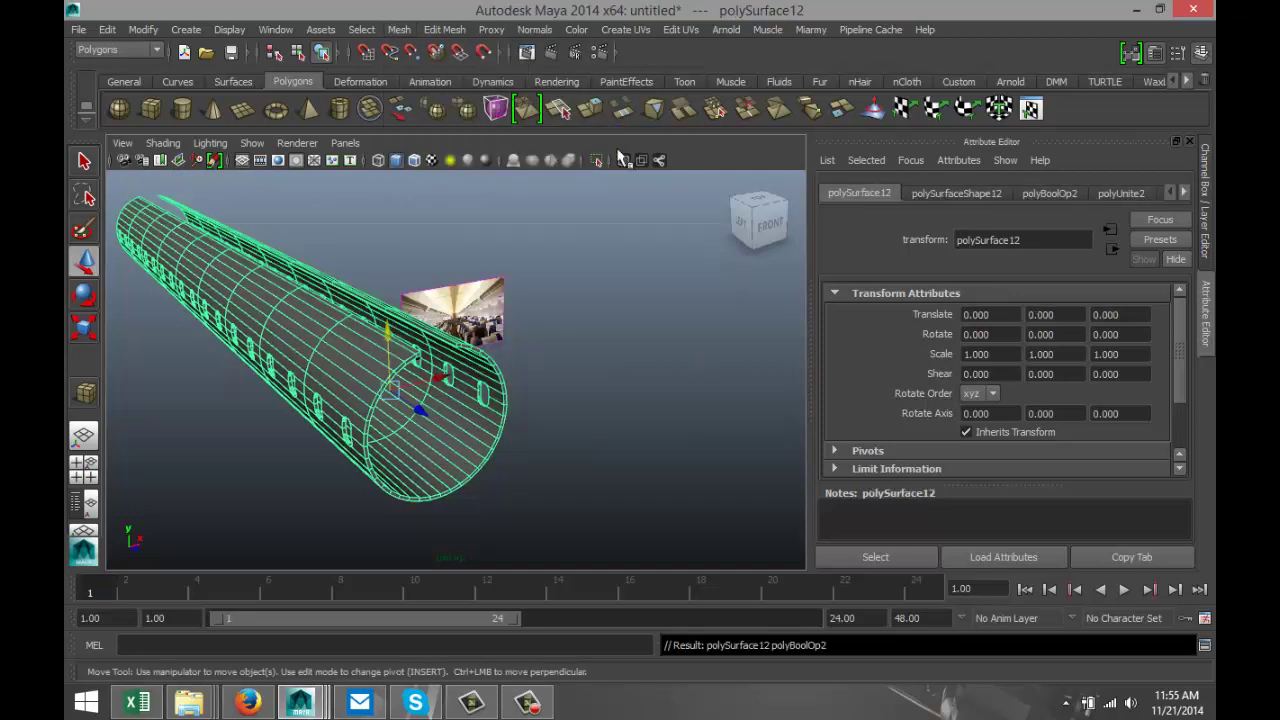
left_click(619, 371)
left_click_drag(619, 371, 555, 363, "alt")
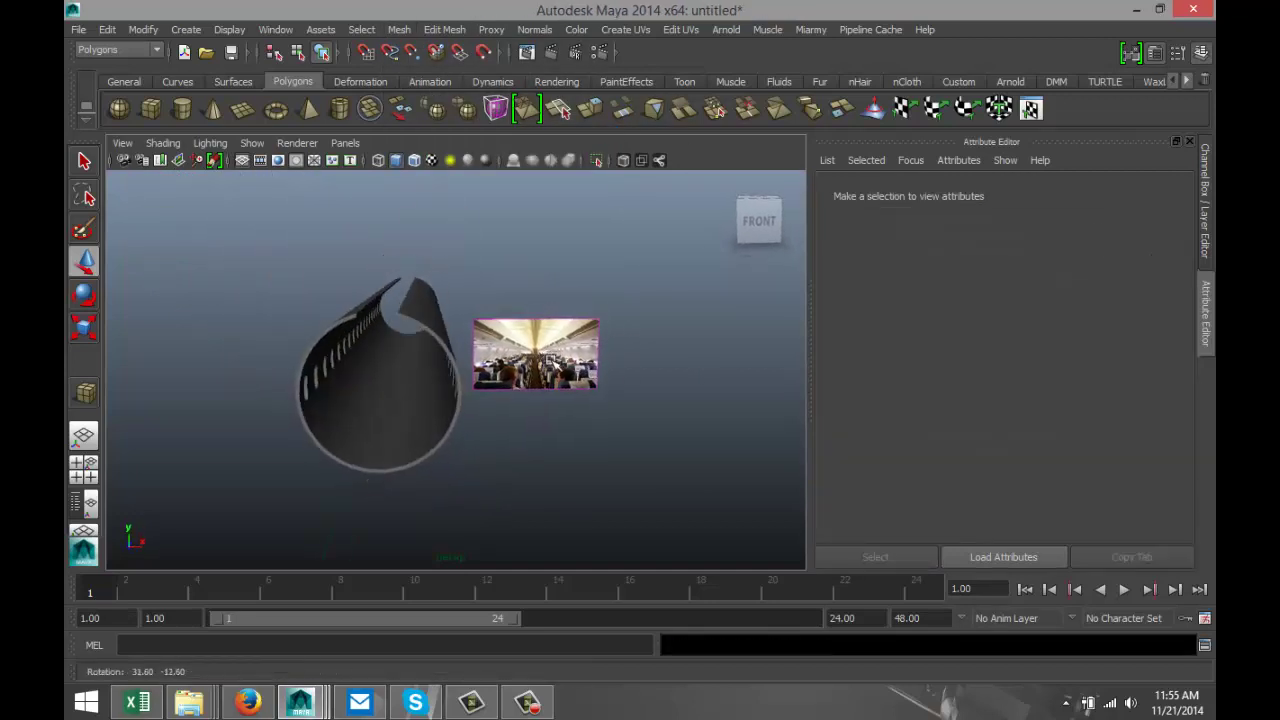
Examine the slotted fuselage from inside and compare it with the ceiling in the cabin reference image
left_click(84, 470)
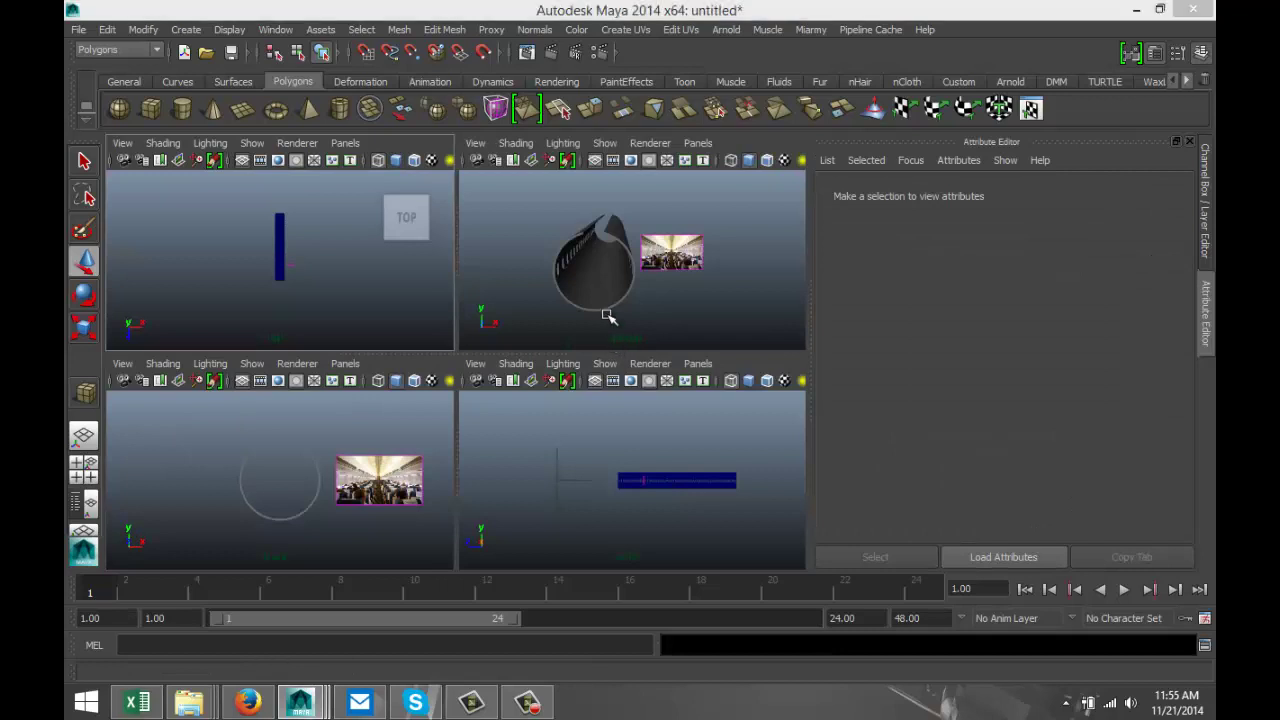
key("space")
scroll(585, 385, "up", 5)
left_click_drag(470, 404, 574, 371, "alt")
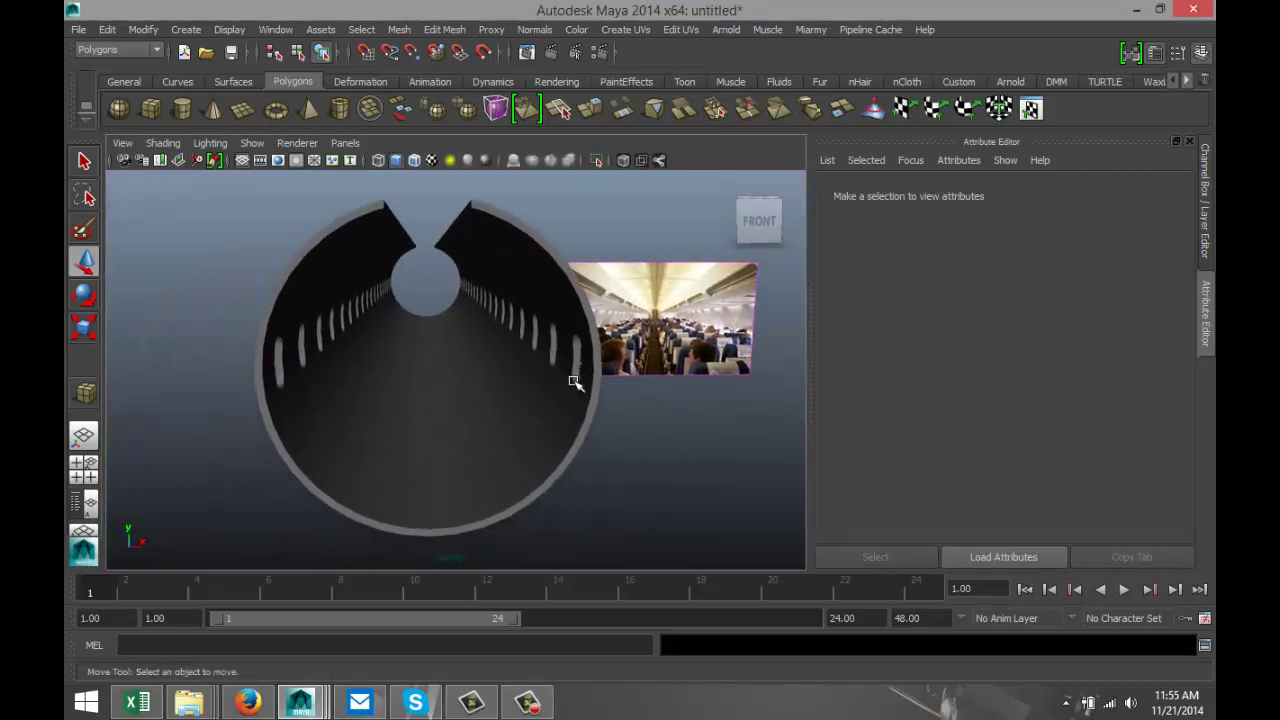
scroll(575, 383, "up", 3)
scroll(508, 388, "up", 1)
scroll(505, 373, "down", 1)
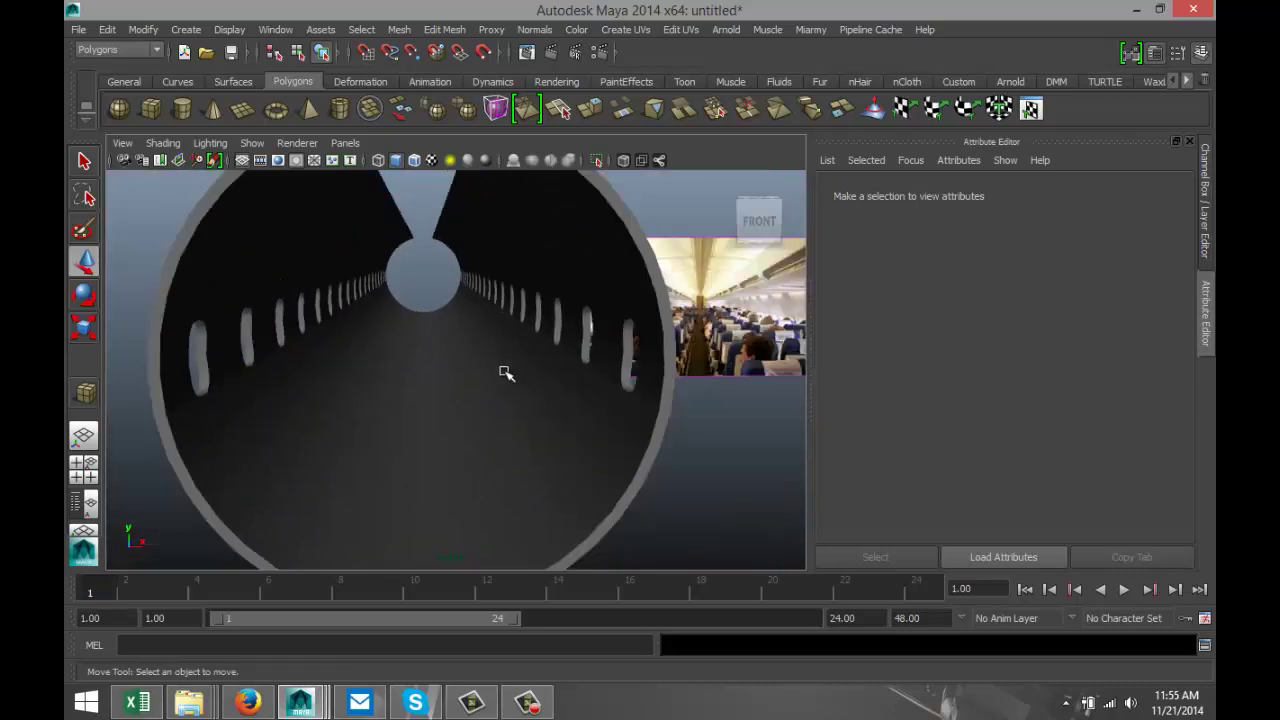
scroll(510, 373, "down", 5)
left_click_drag(643, 365, 595, 400, "alt")
scroll(592, 396, "up", 4)
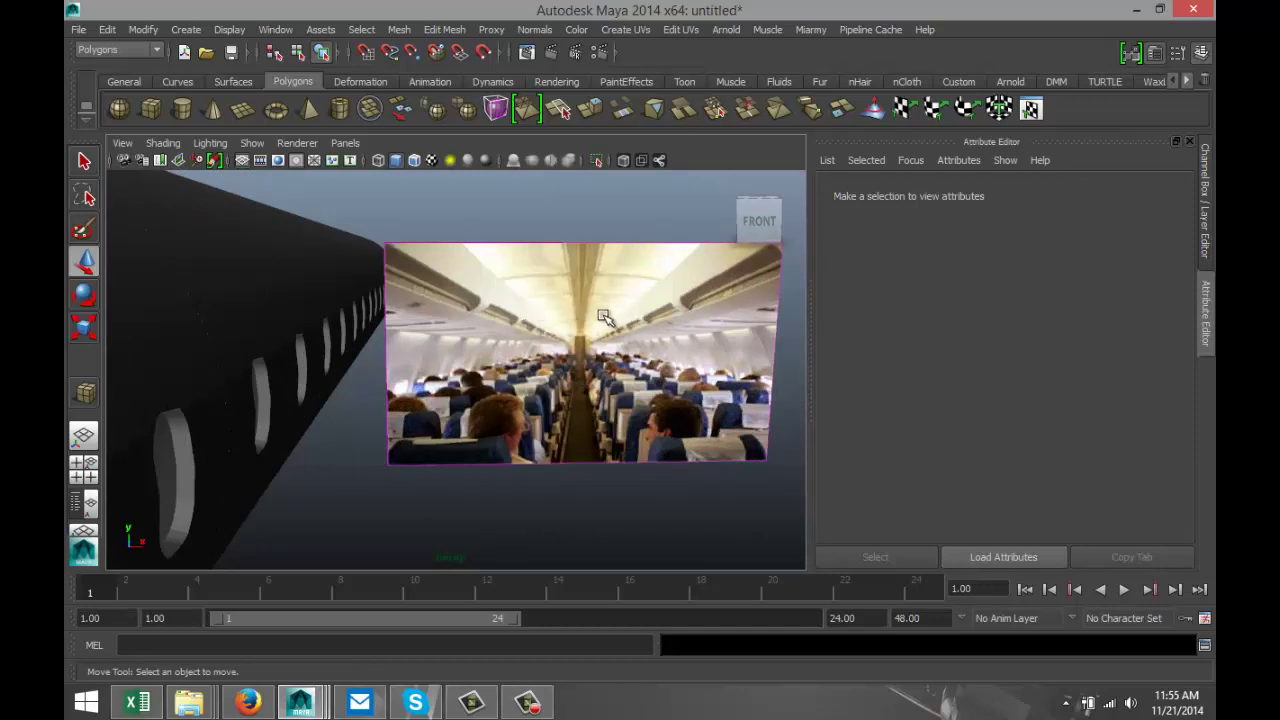
scroll(603, 317, "down", 8)
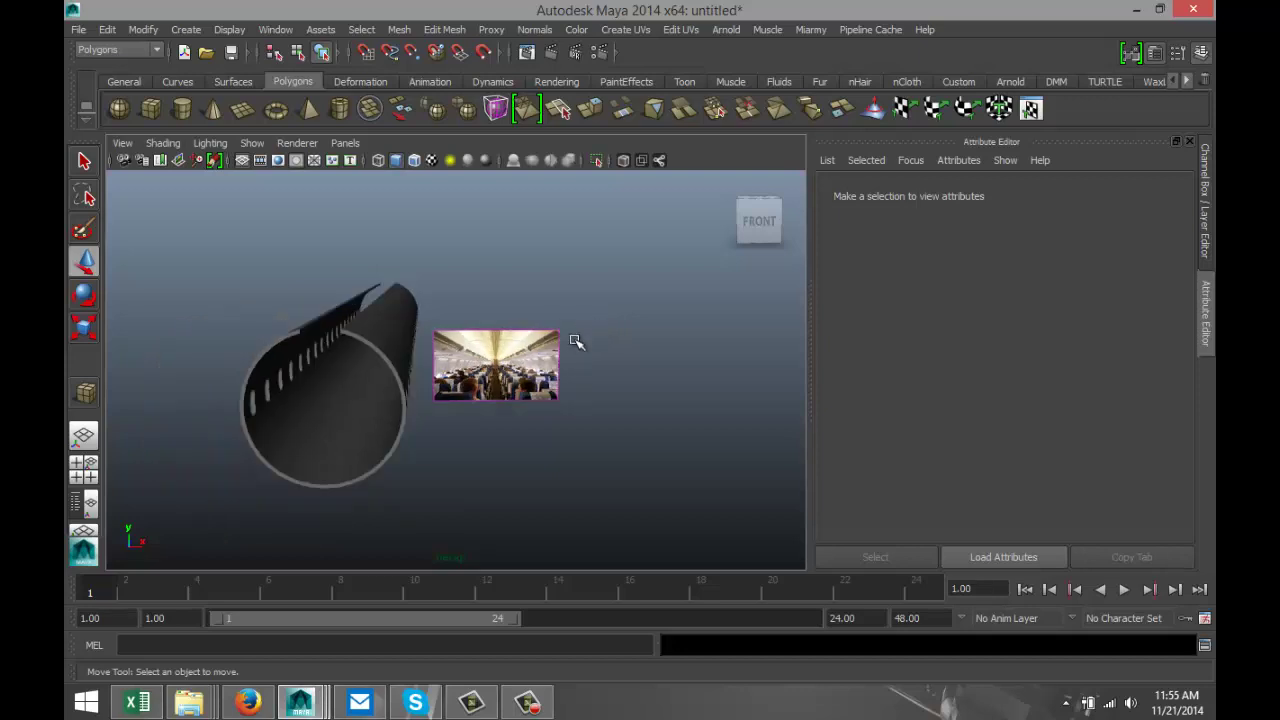
mouse_move(601, 357)
left_mouse_down("alt")
mouse_move(563, 314)
mouse_move(587, 339)
left_mouse_up("alt")
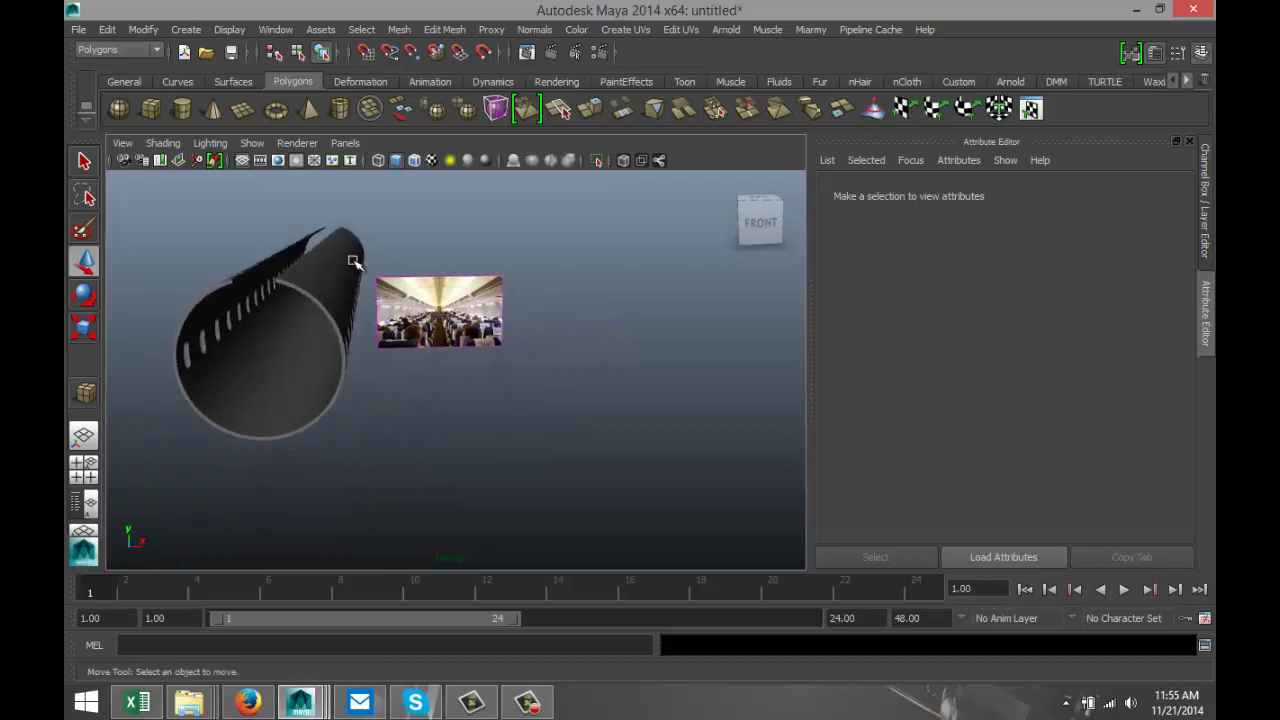
Create a thin, flat polygon box beside the fuselage, in front of the reference image, at about 24.2 in X and 41.2 in Z
left_click(152, 107)
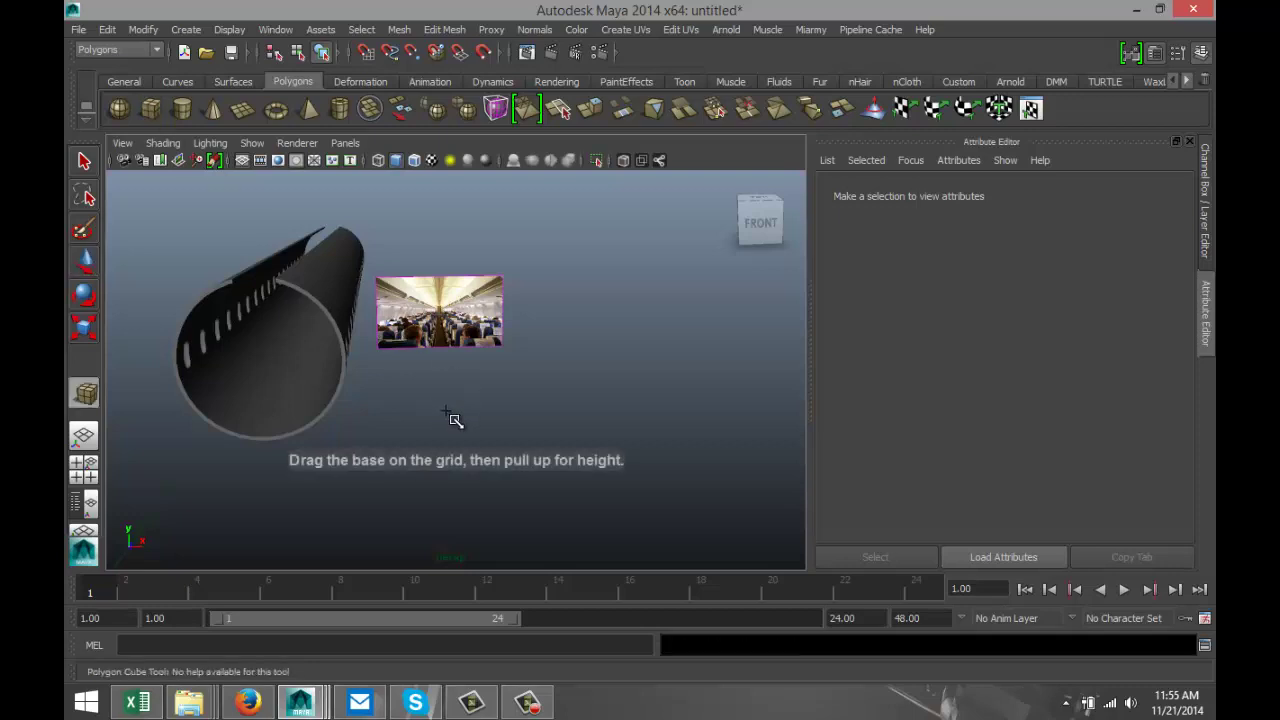
left_click_drag(435, 411, 520, 418)
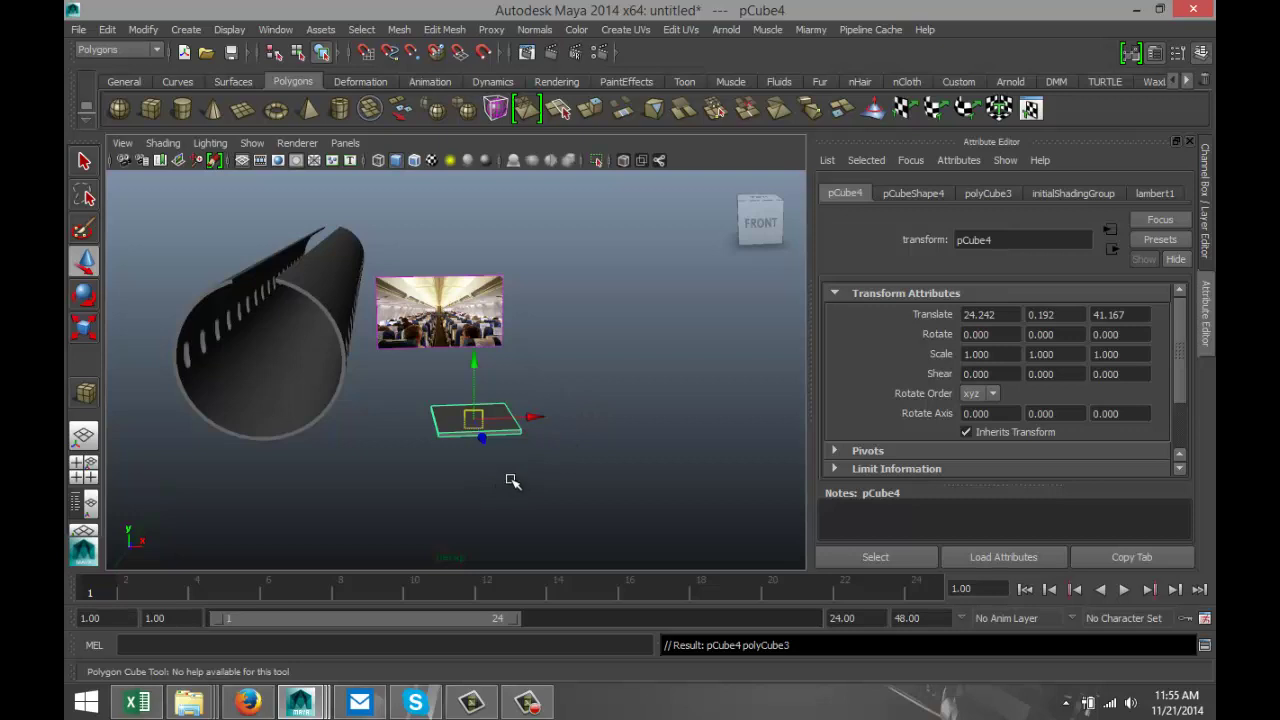
mouse_move(511, 481)
left_mouse_down("alt")
mouse_move(534, 477)
mouse_move(520, 477)
left_mouse_up("alt")
key("w")
Extrude the flat box's upper face and scale it inward to form a narrow border around it
right_click(430, 467)
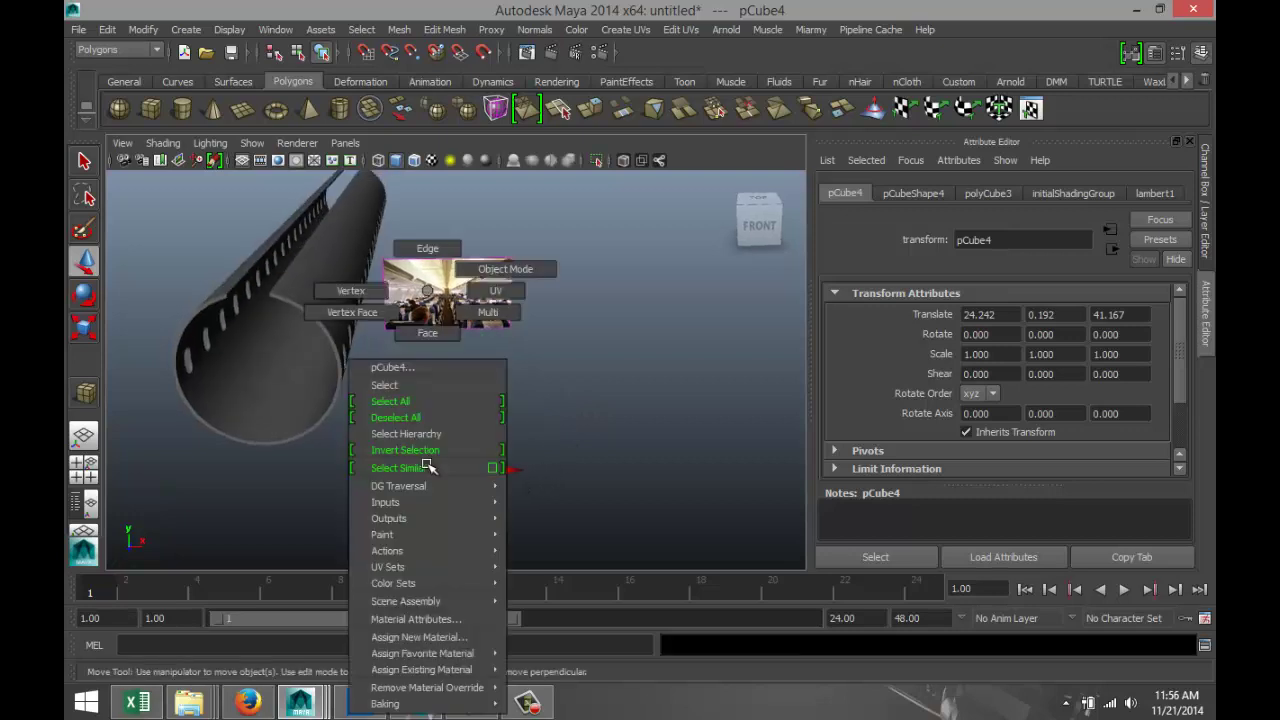
left_click(427, 334)
left_click(448, 470)
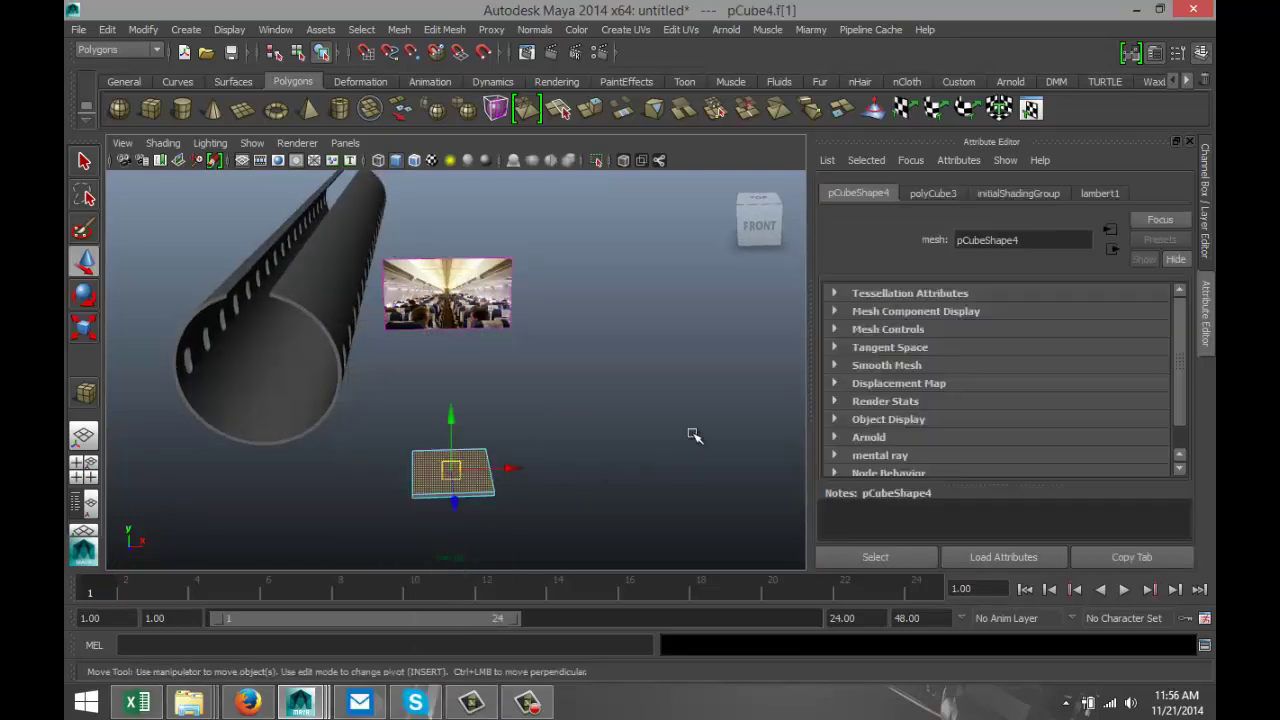
left_click(446, 30)
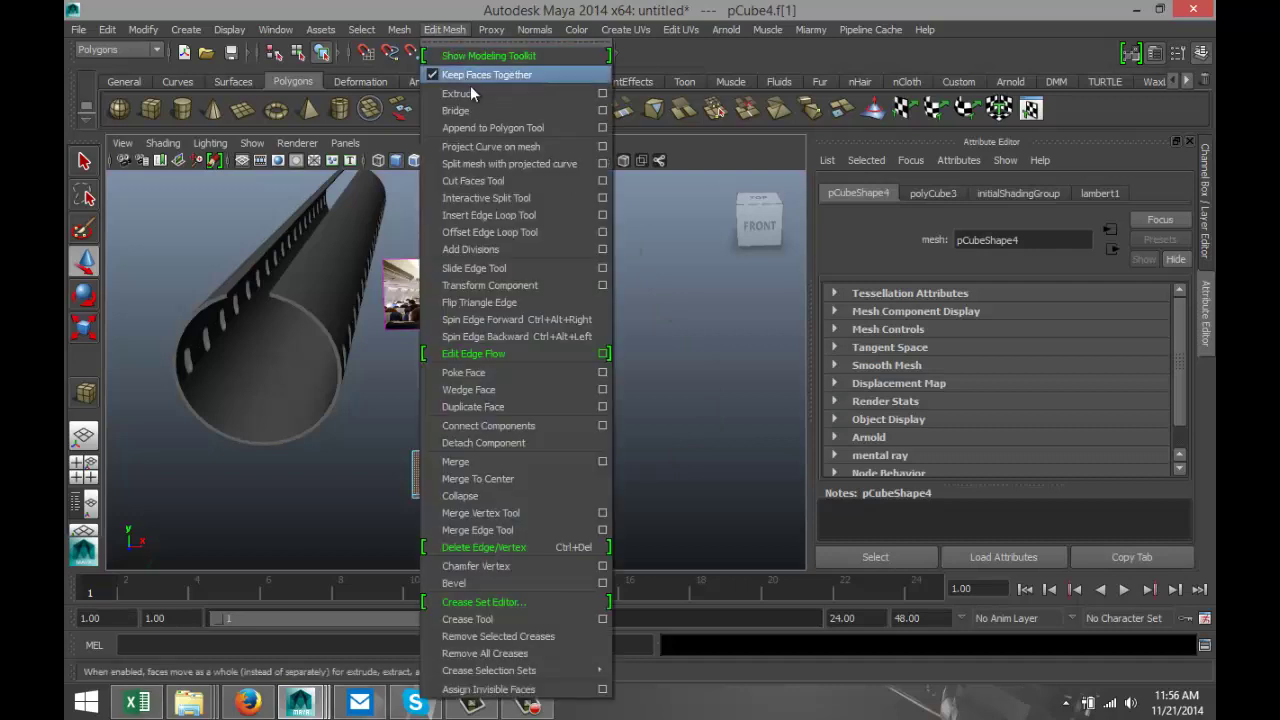
left_click(462, 93)
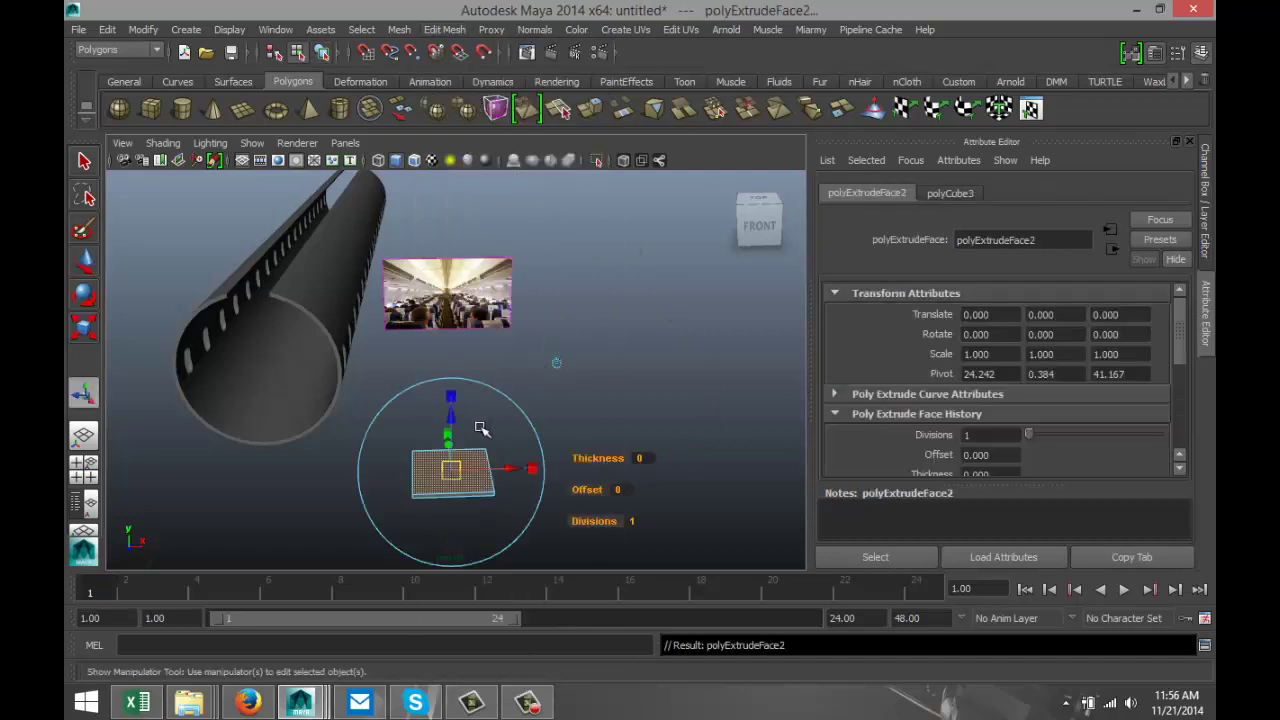
key("r")
left_click_drag(456, 472, 446, 473)
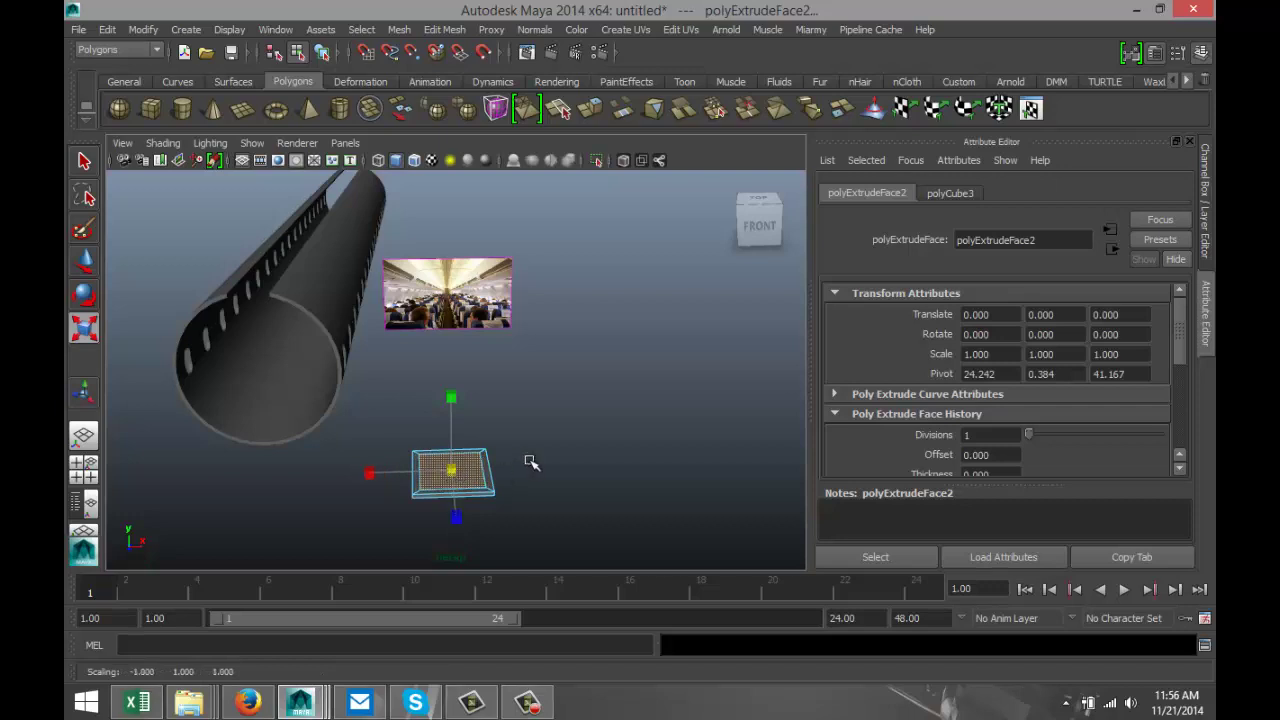
Extrude the inner face again and lower it to about 0.04 in Y, making a shallow recess inside the border
key("f")
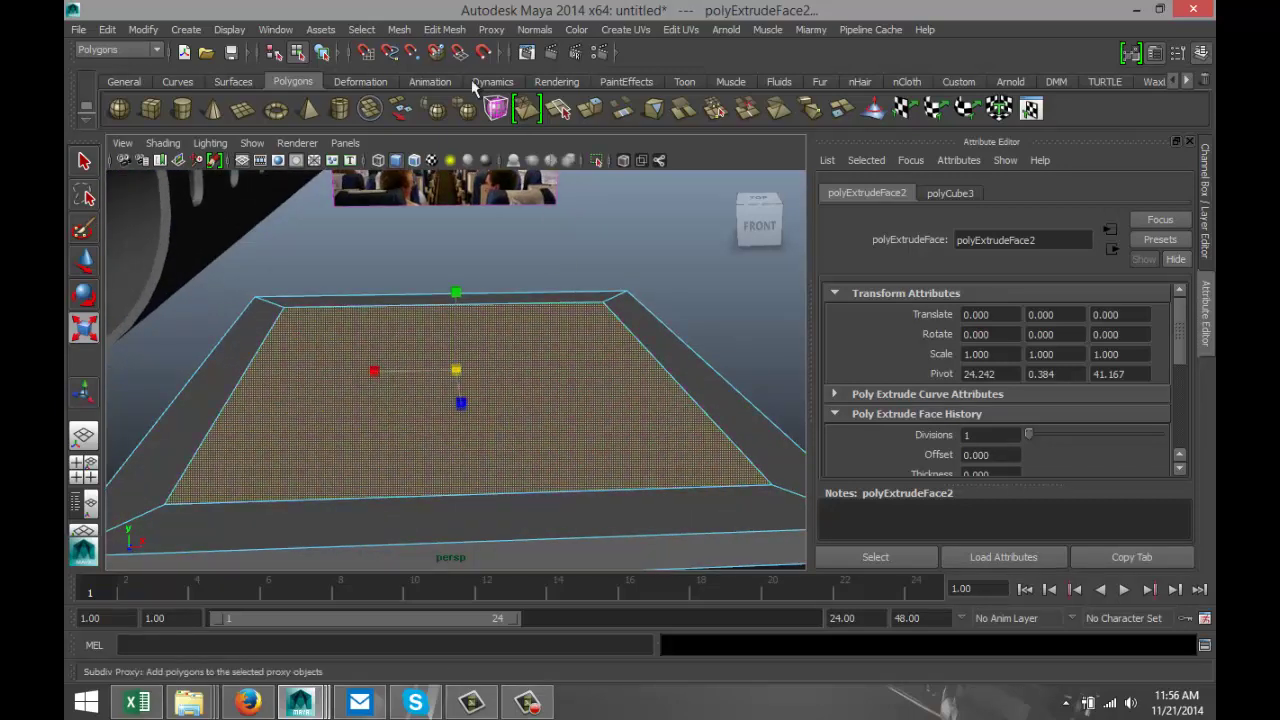
left_click(444, 29)
left_click(458, 93)
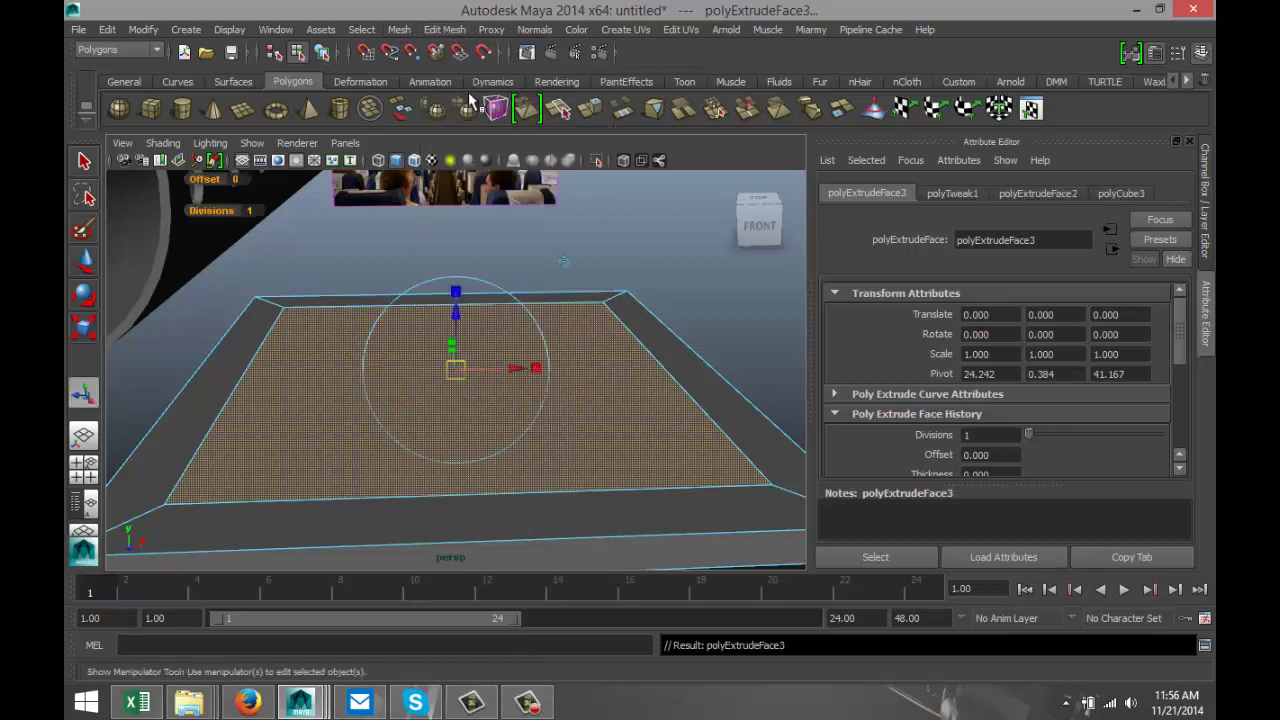
left_click(512, 365)
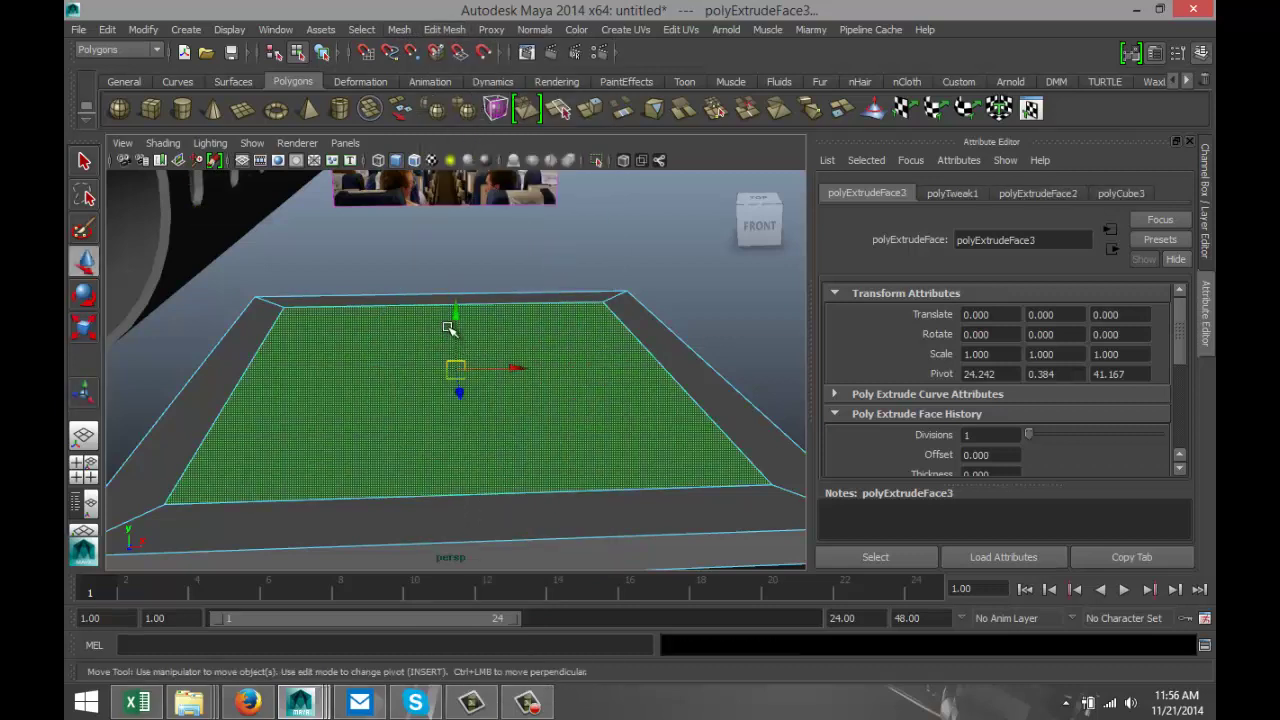
left_click_drag(457, 309, 460, 336)
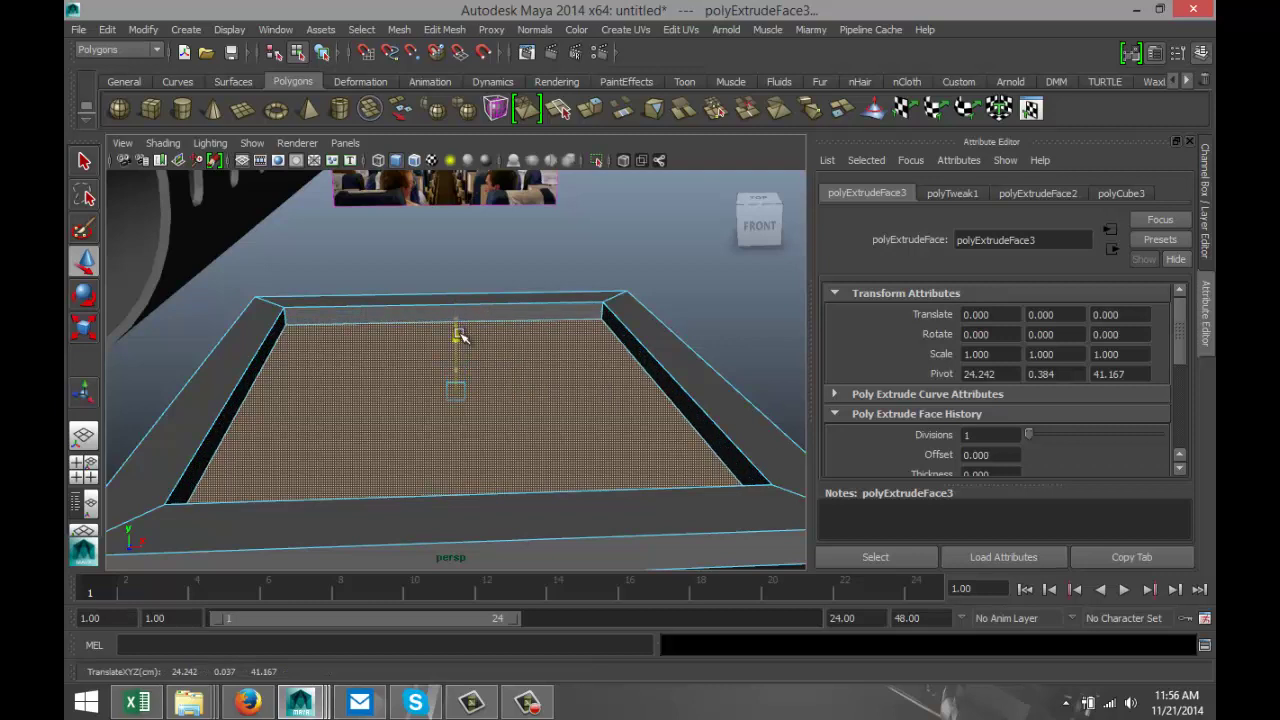
Raise the recess floor's edge on the side away from the fuselage to about 0.39 in Y, sloping the floor up to the rim
right_click_drag(665, 397, 667, 250)
left_click(656, 385)
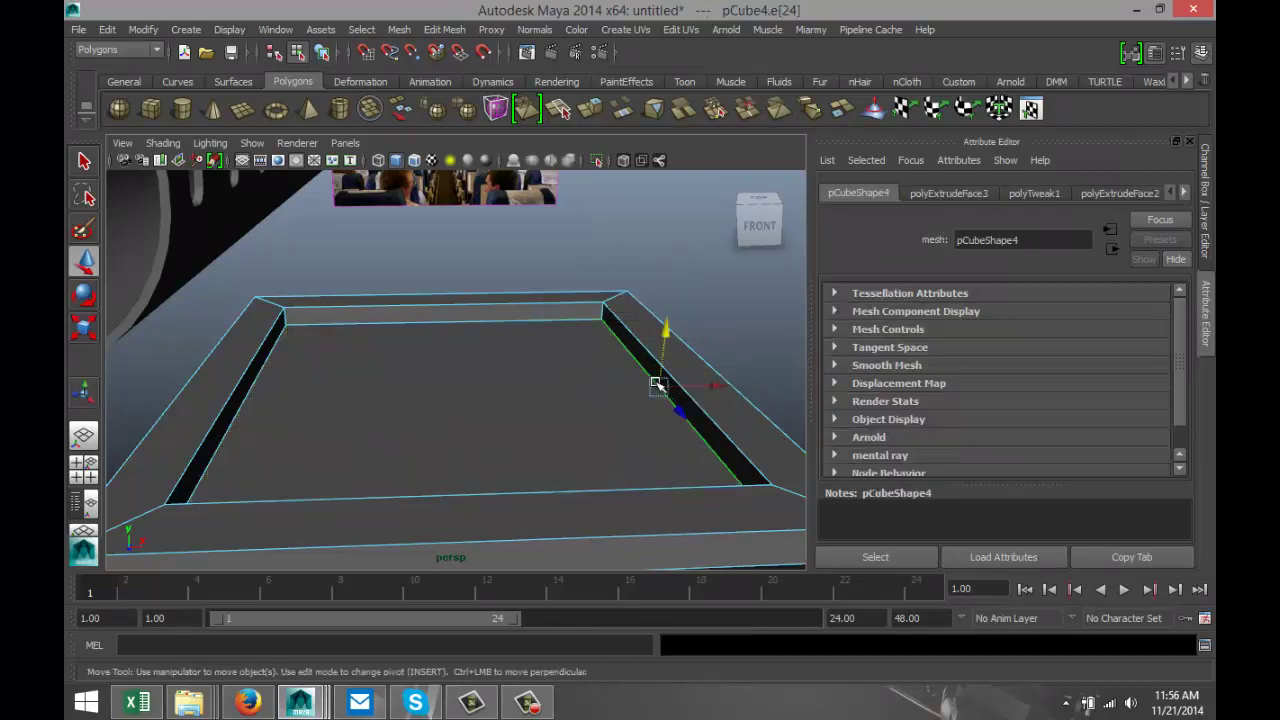
left_click_drag(667, 331, 672, 309)
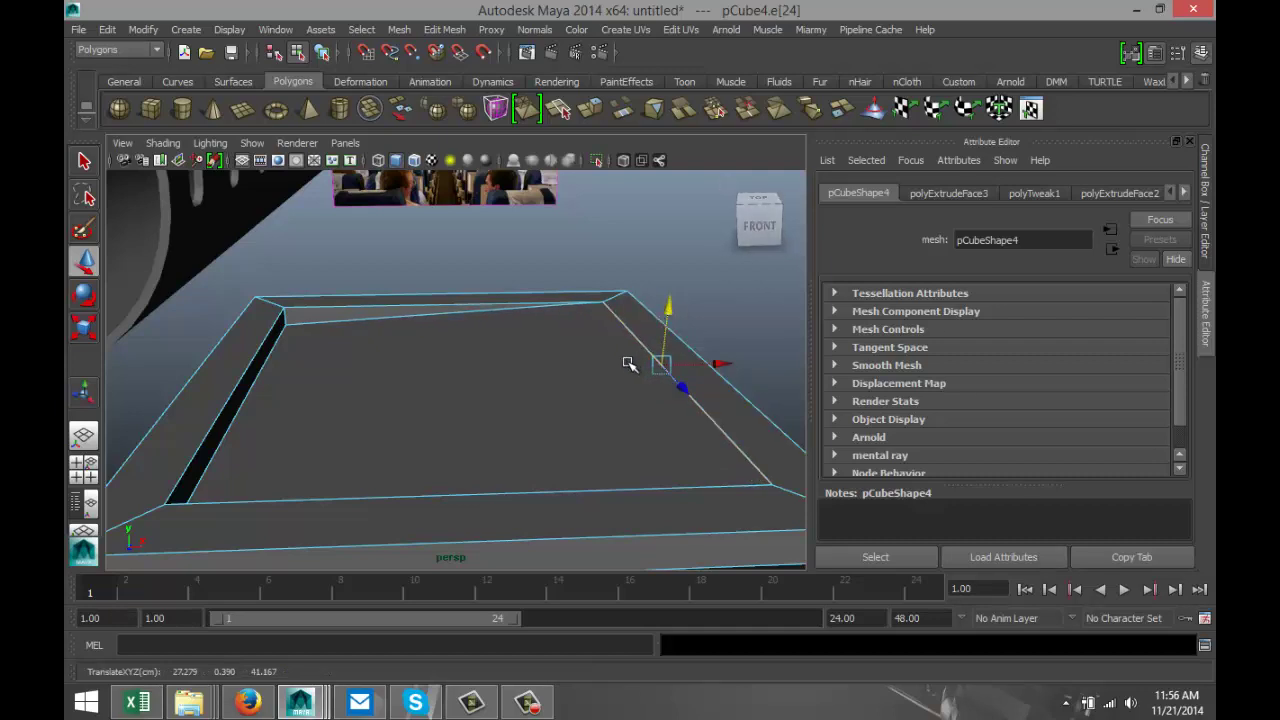
scroll(634, 363, "down", 5)
left_click(583, 476)
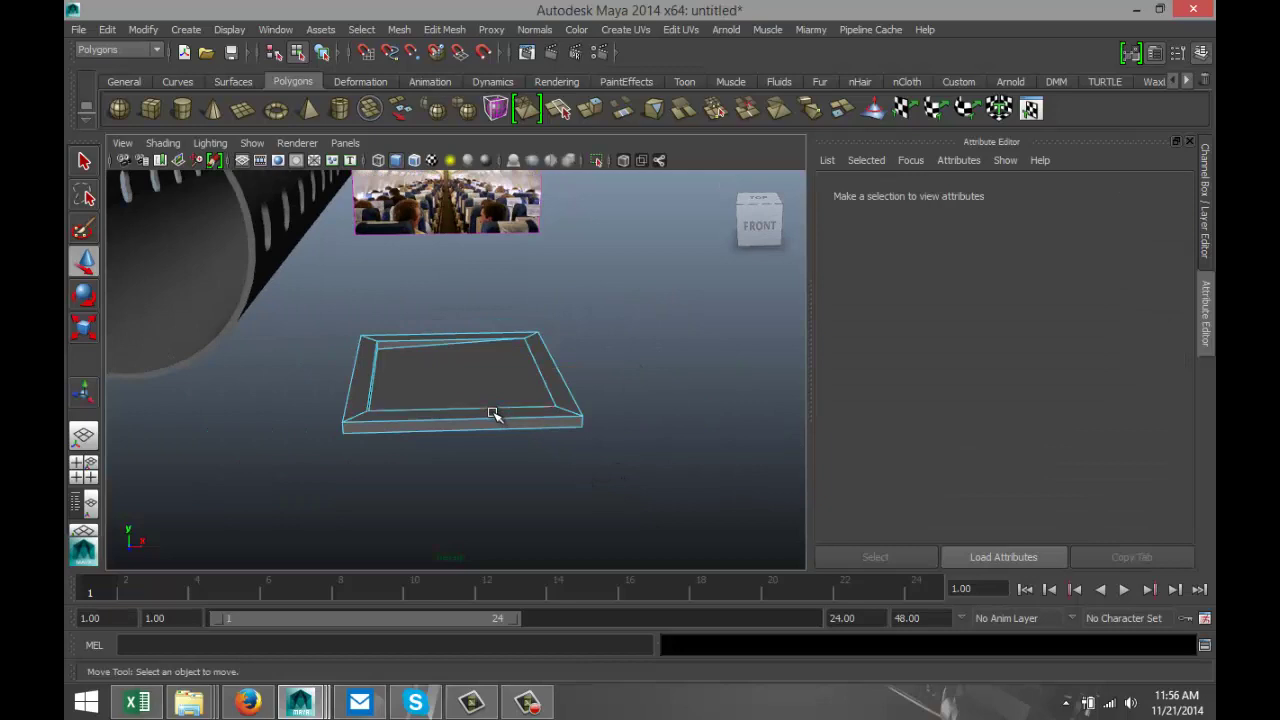
Duplicate the whole recessed panel and place the copy beside the original at about 33.5 in X
right_click_drag(493, 413, 562, 268)
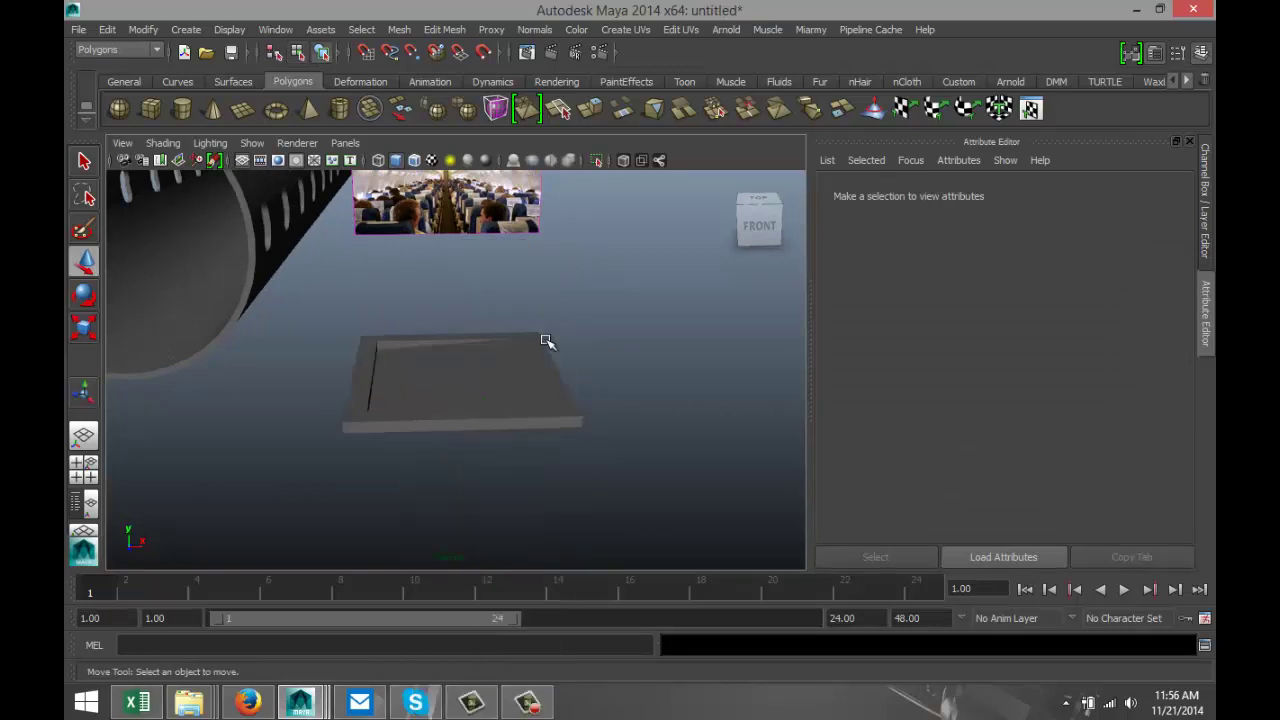
left_click(545, 409)
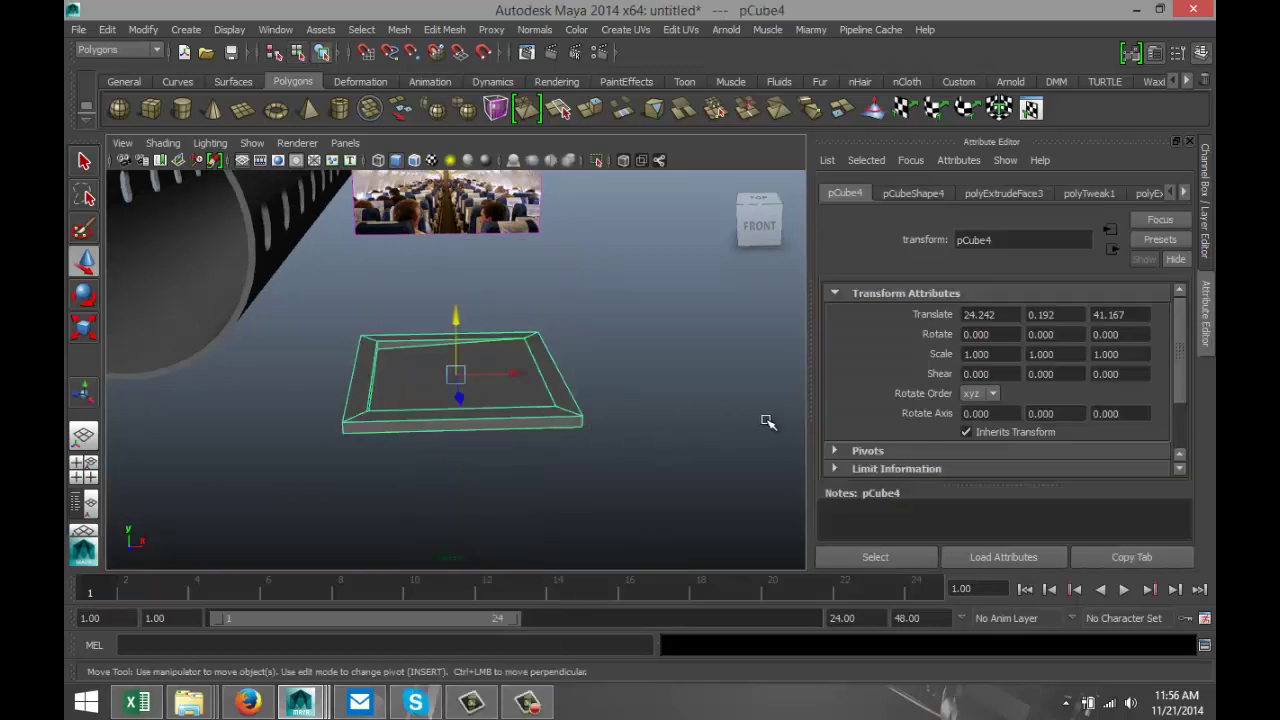
key("ctrl+d")
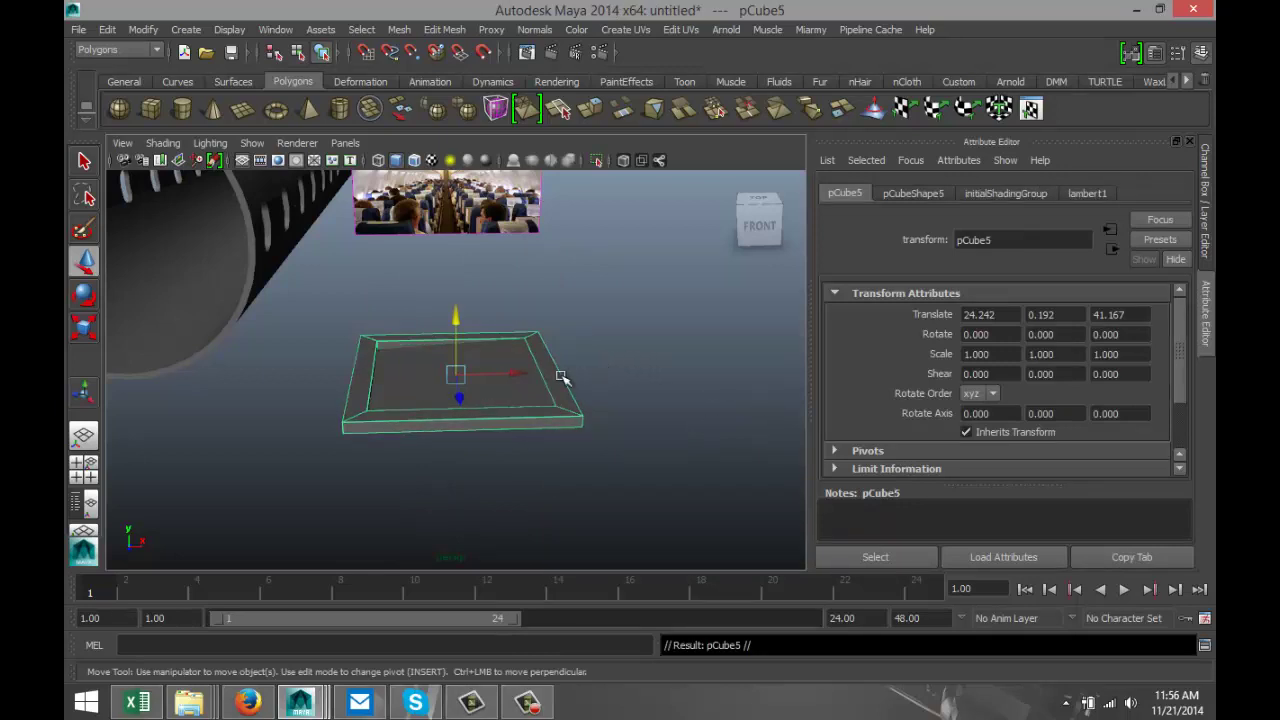
left_click_drag(520, 374, 766, 378)
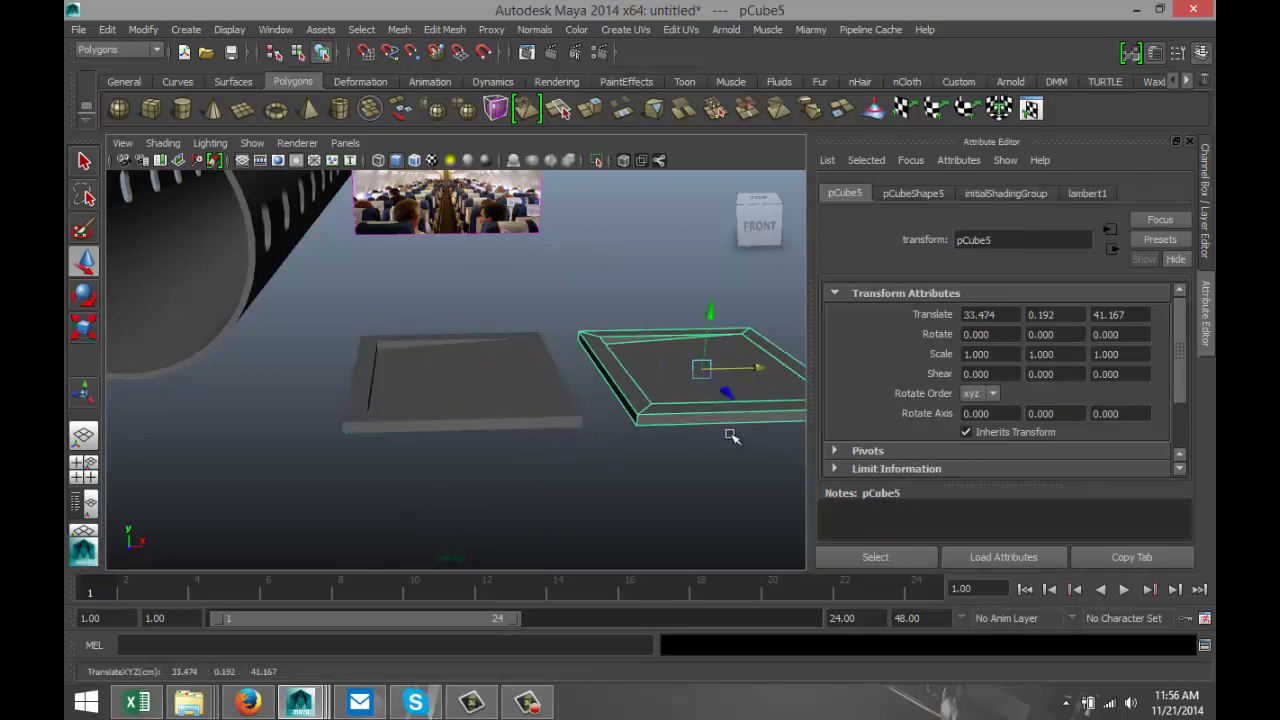
scroll(712, 451, "down", 3)
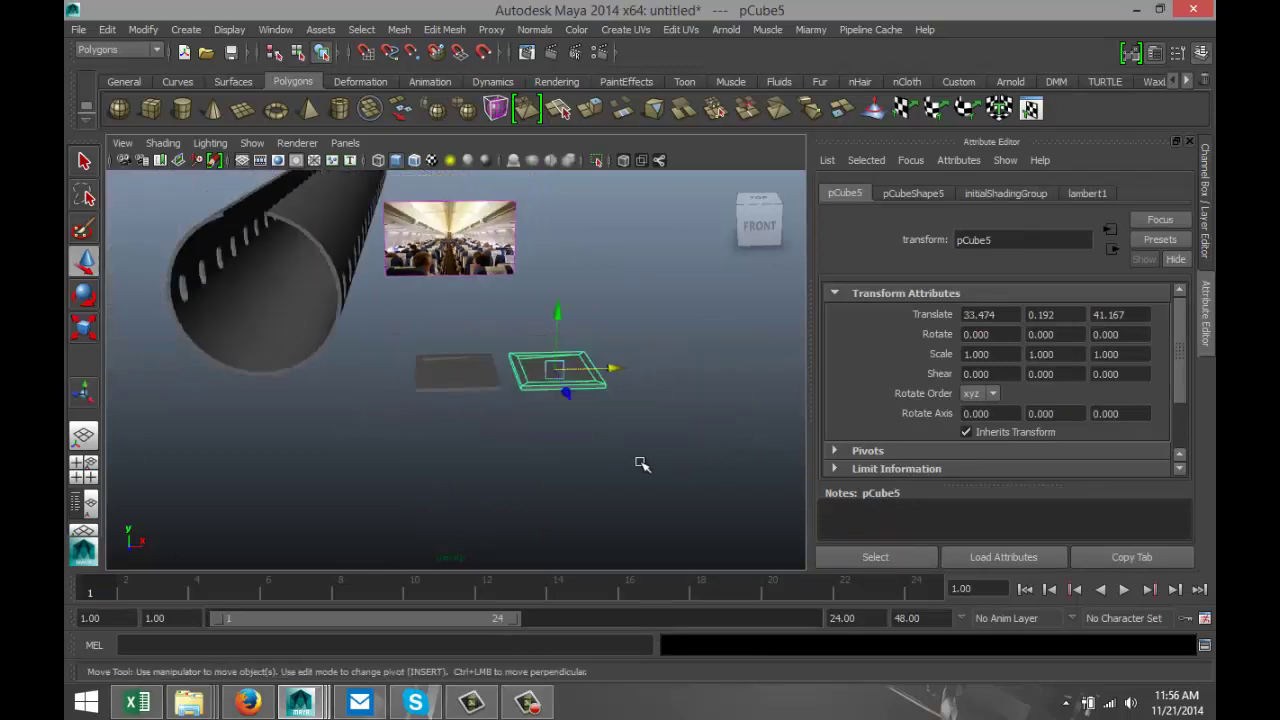
Rotate the copied recessed panel 180 degrees in Y so that it mirrors the original
key("e")
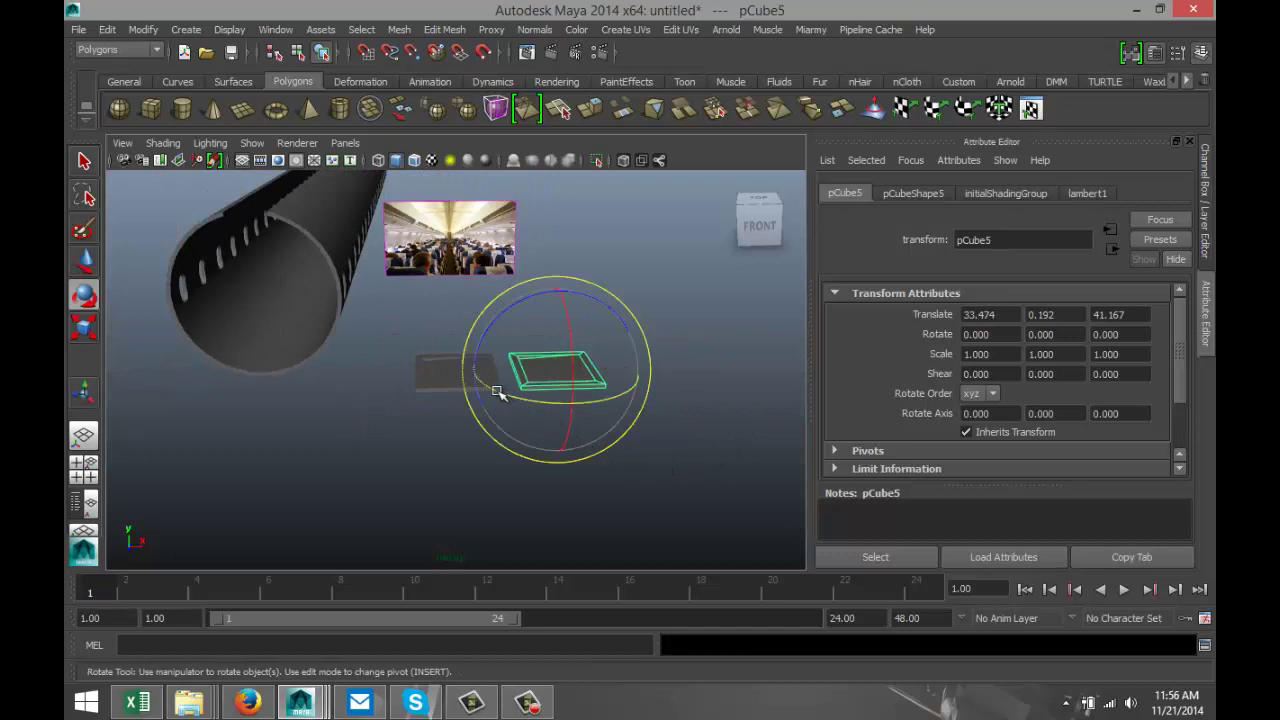
left_click_drag(529, 400, 619, 401)
double_click(1065, 334)
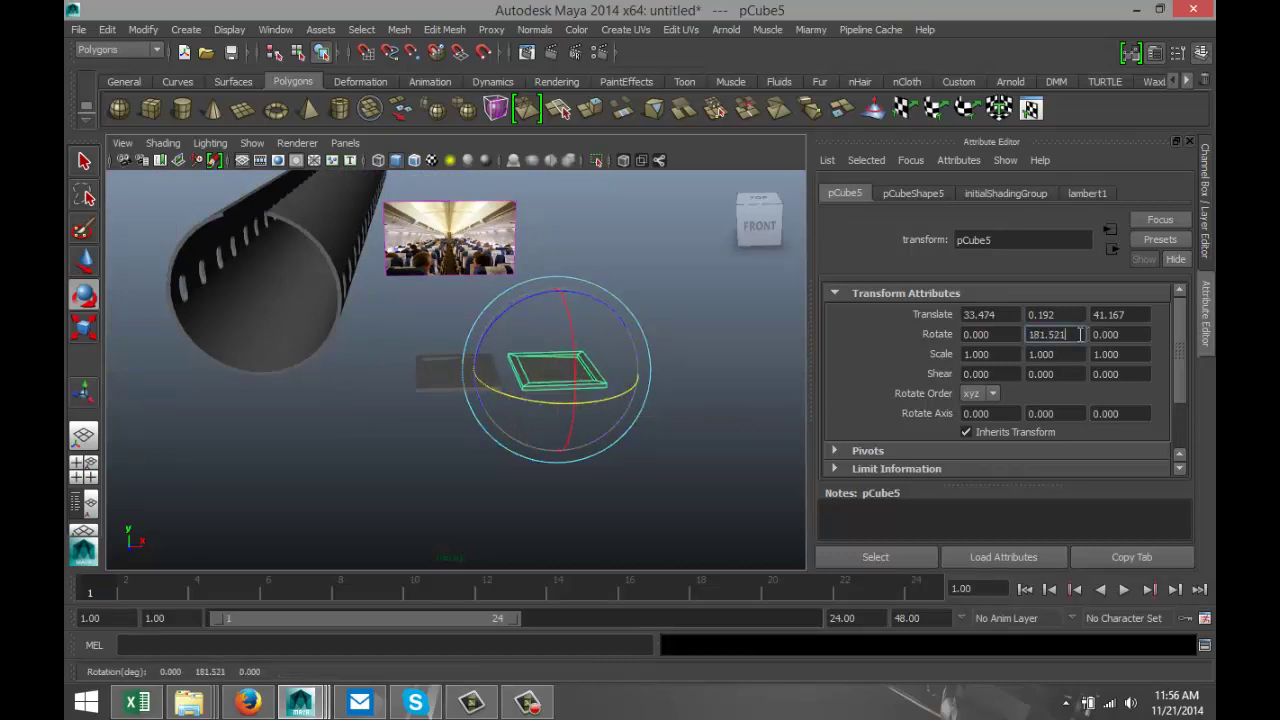
type("180")
key("Return")
Combine the two recessed panels into one mesh and centre its pivot
left_click(83, 468)
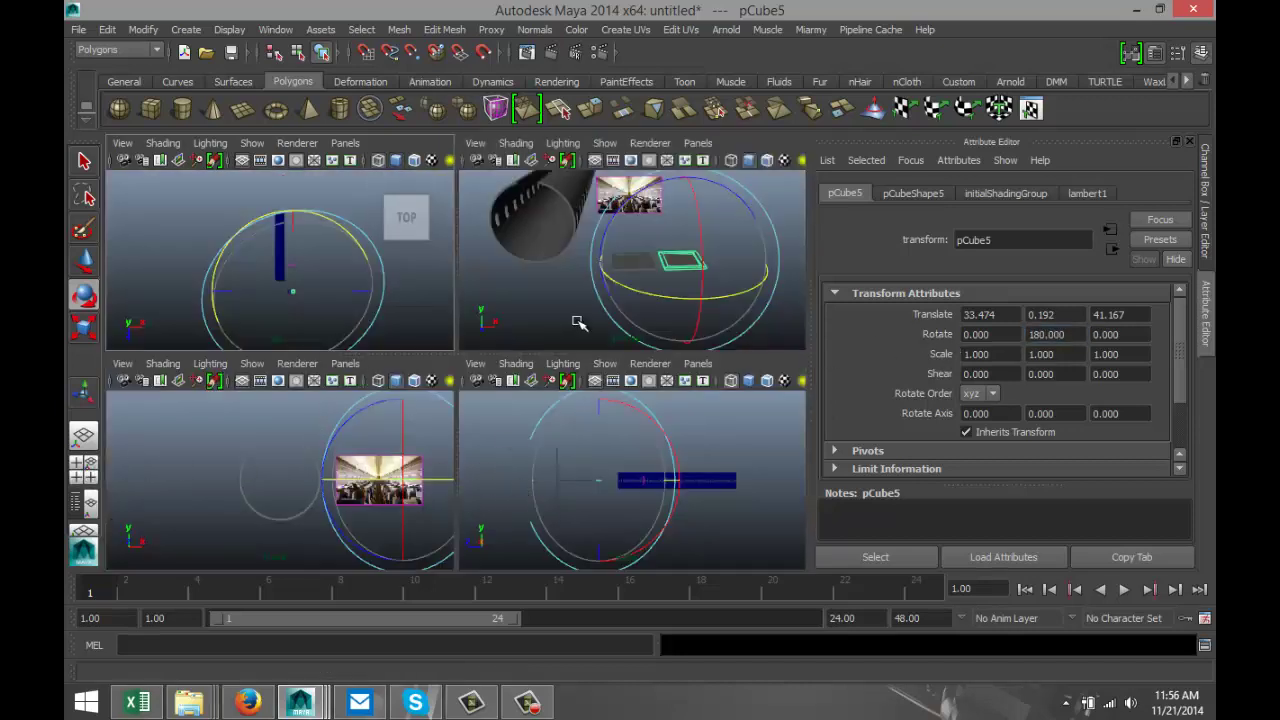
key("space")
scroll(590, 455, "up", 3)
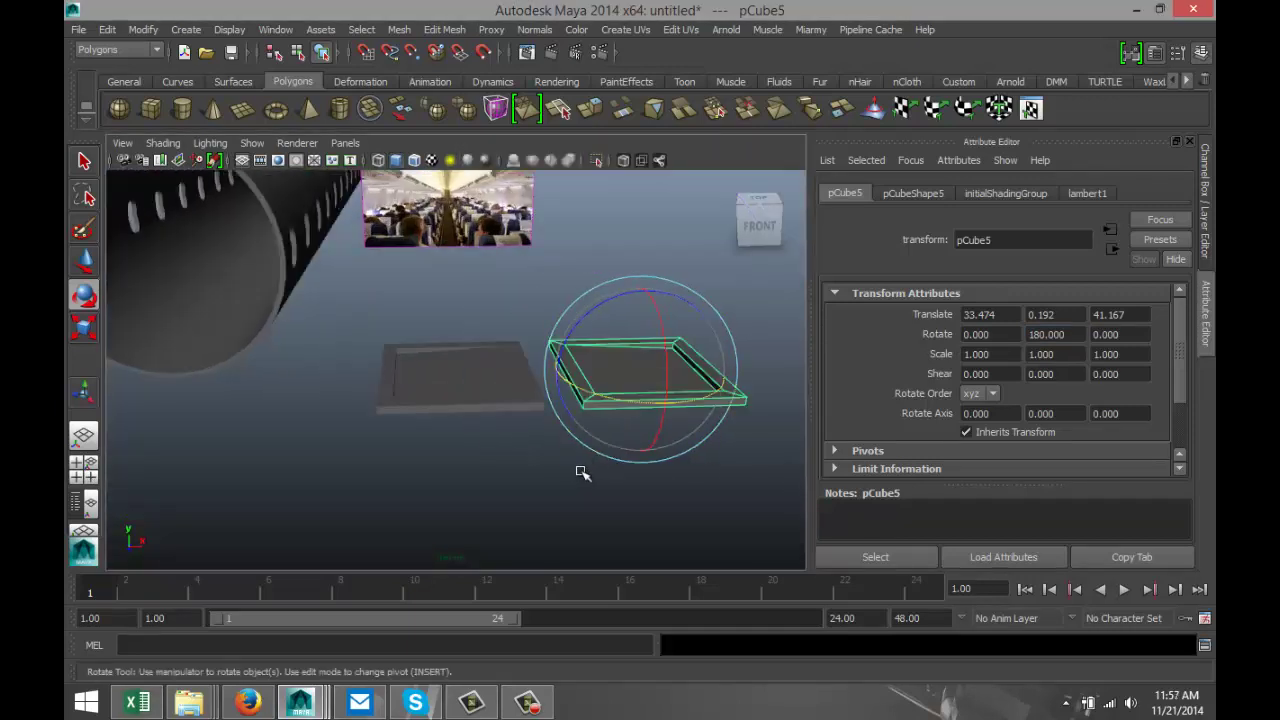
left_click_drag(582, 472, 554, 466, "alt")
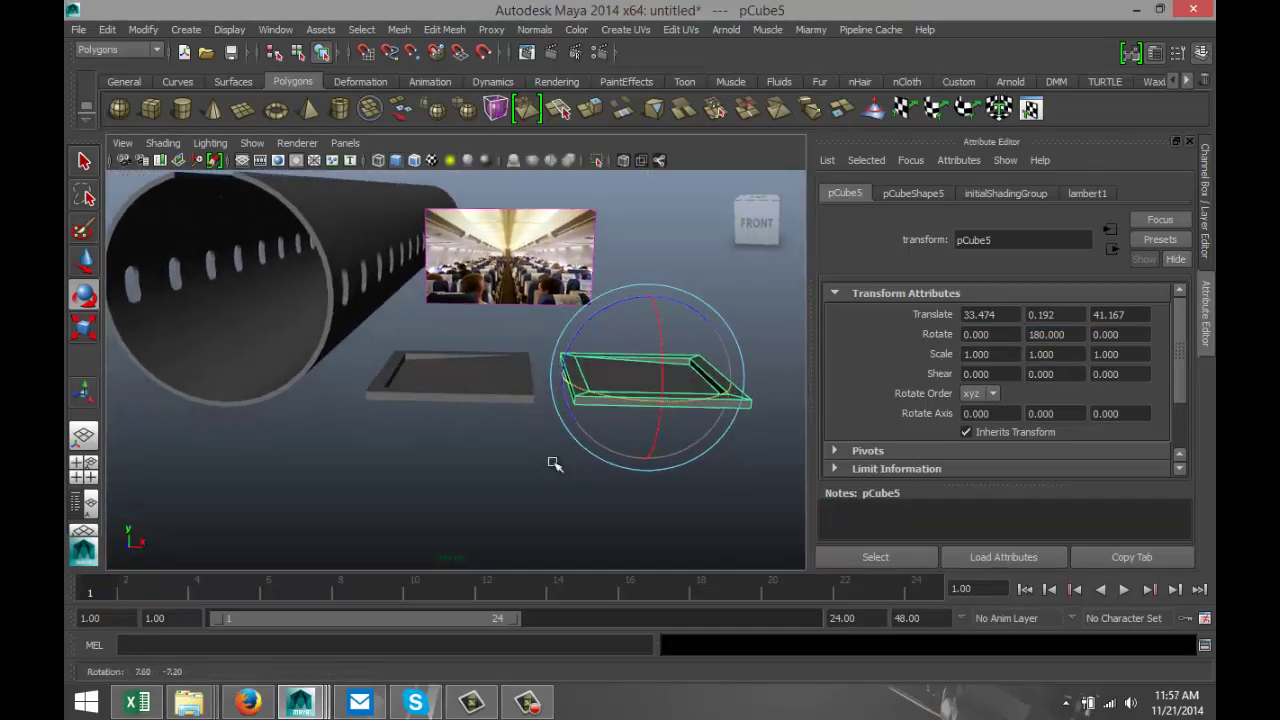
left_click(486, 390, "shift")
left_click(399, 30)
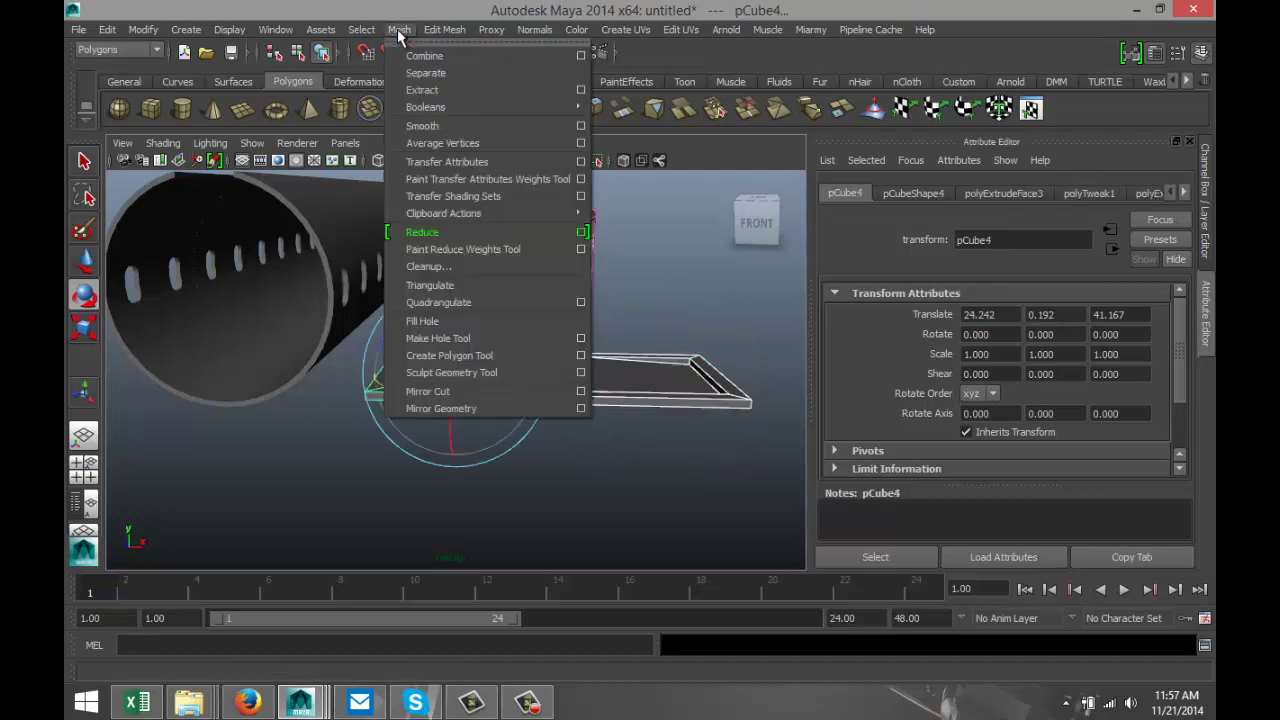
left_click(422, 57)
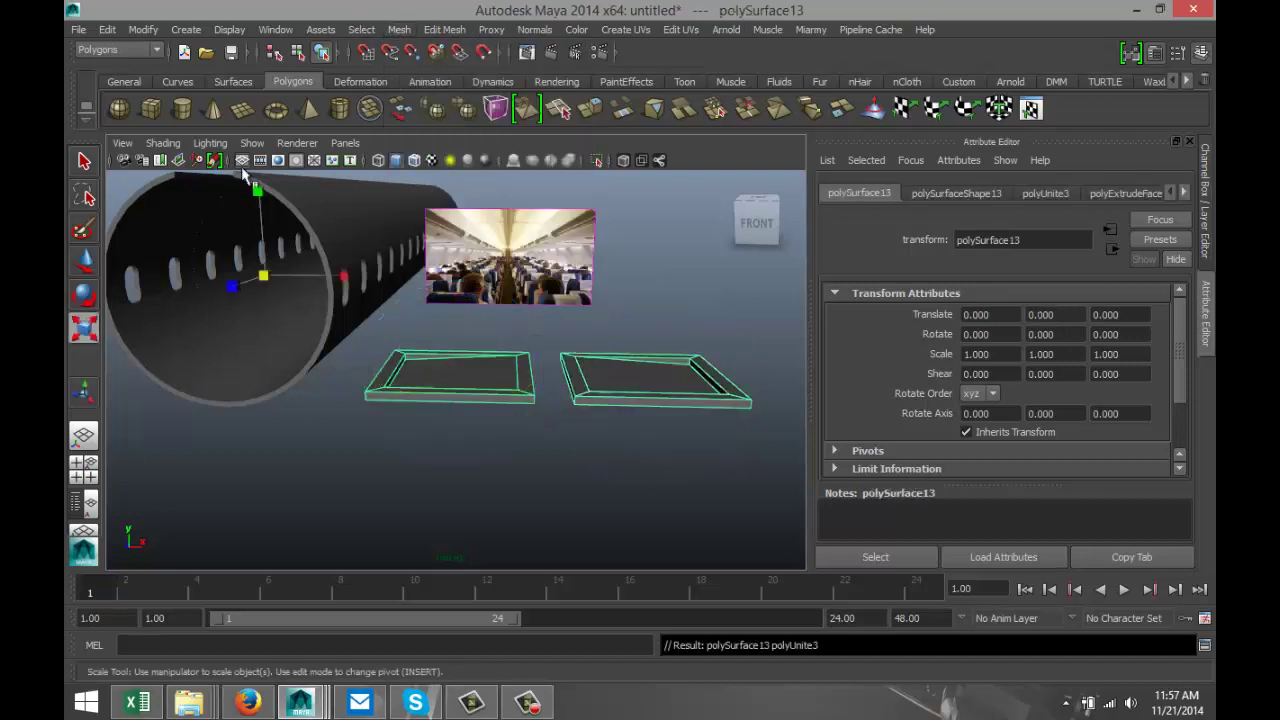
left_click(143, 29)
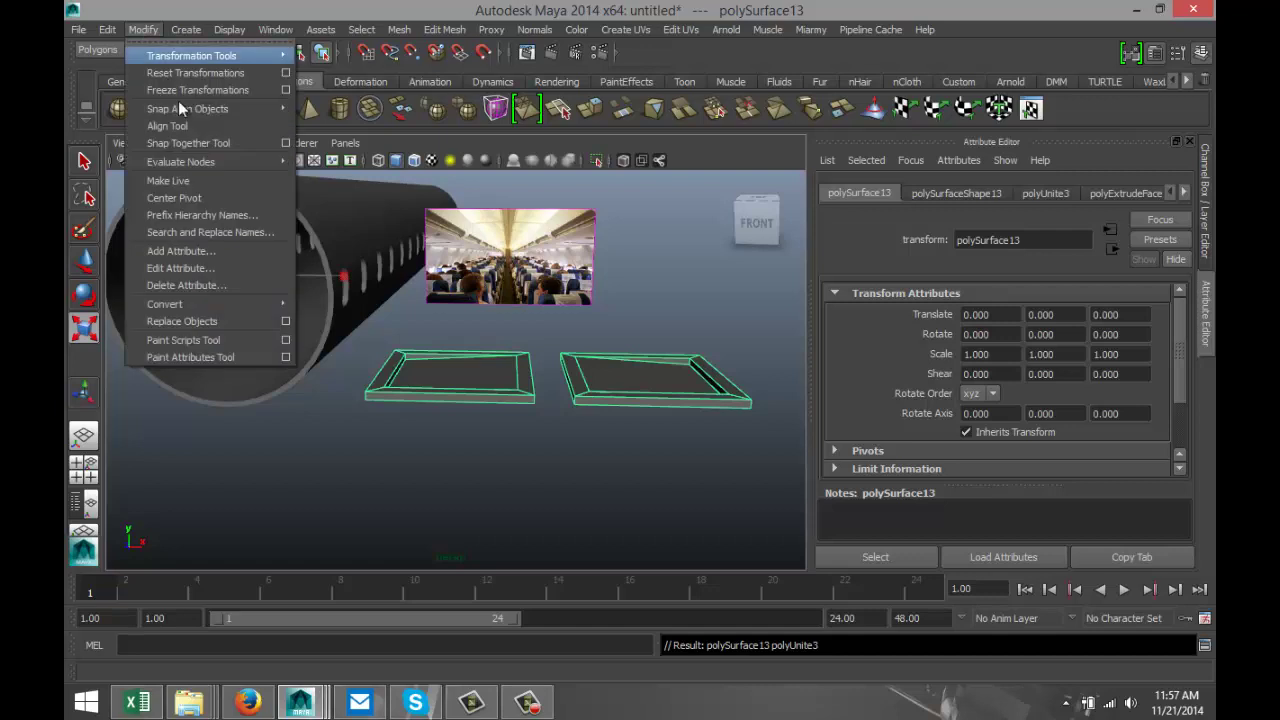
left_click(207, 198)
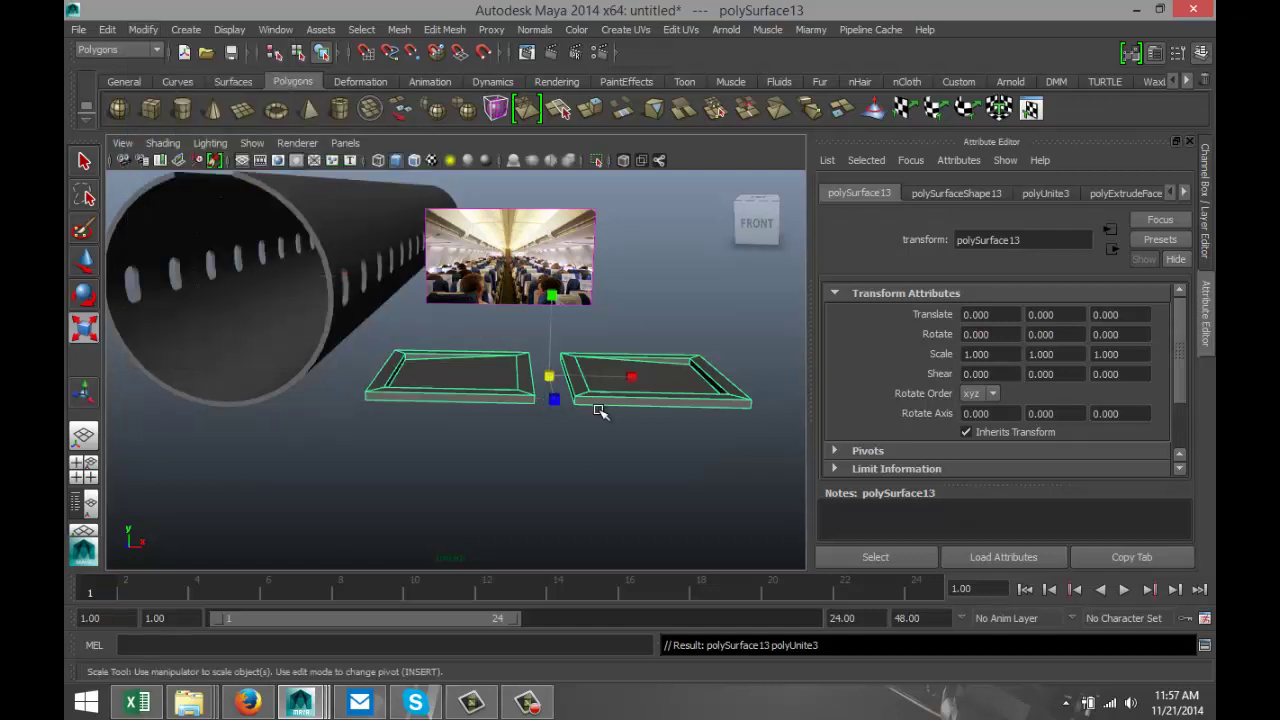
Flip the combined panels upside down by setting their X rotation to 180 degrees
key("e")
left_click_drag(551, 340, 554, 450)
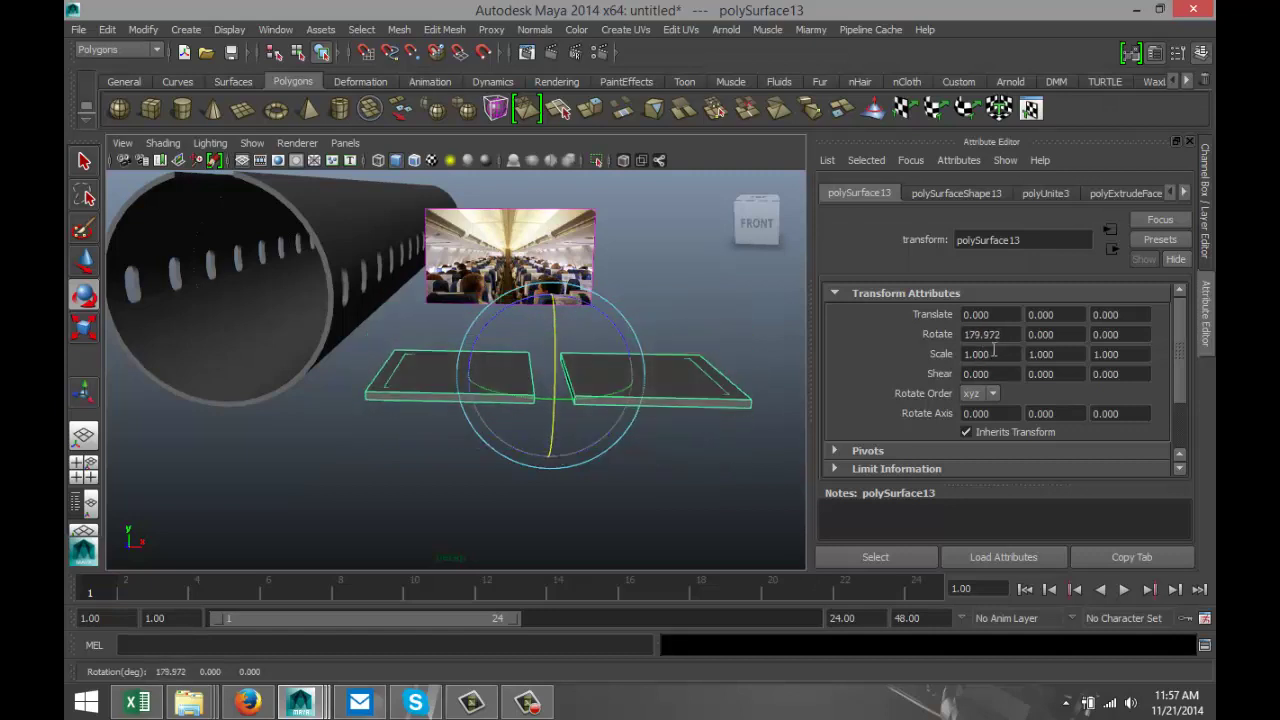
left_click_drag(1010, 334, 893, 331)
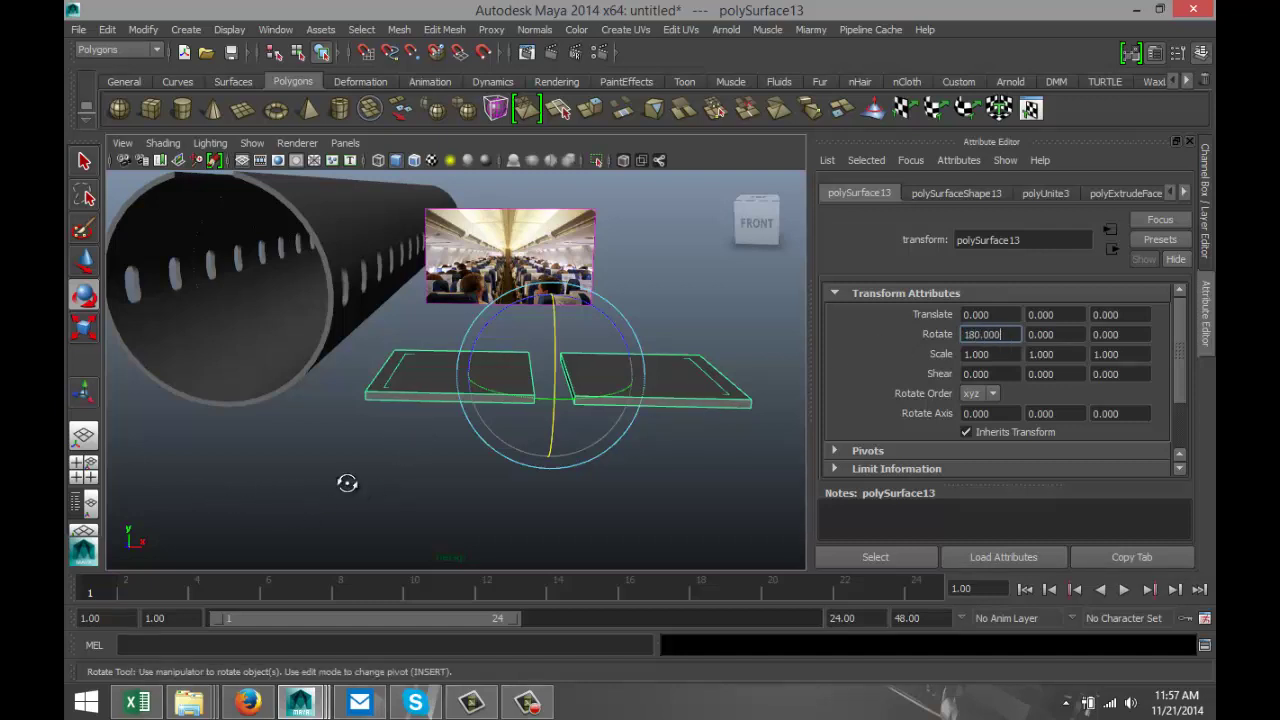
Lower the corner vertices along both panels' outer sides to about -0.42 in Y, tilting the panels down away from the central gap
left_click_drag(347, 483, 380, 420, "alt")
right_click_drag(388, 365, 347, 300)
left_click_drag(344, 377, 349, 331, "alt")
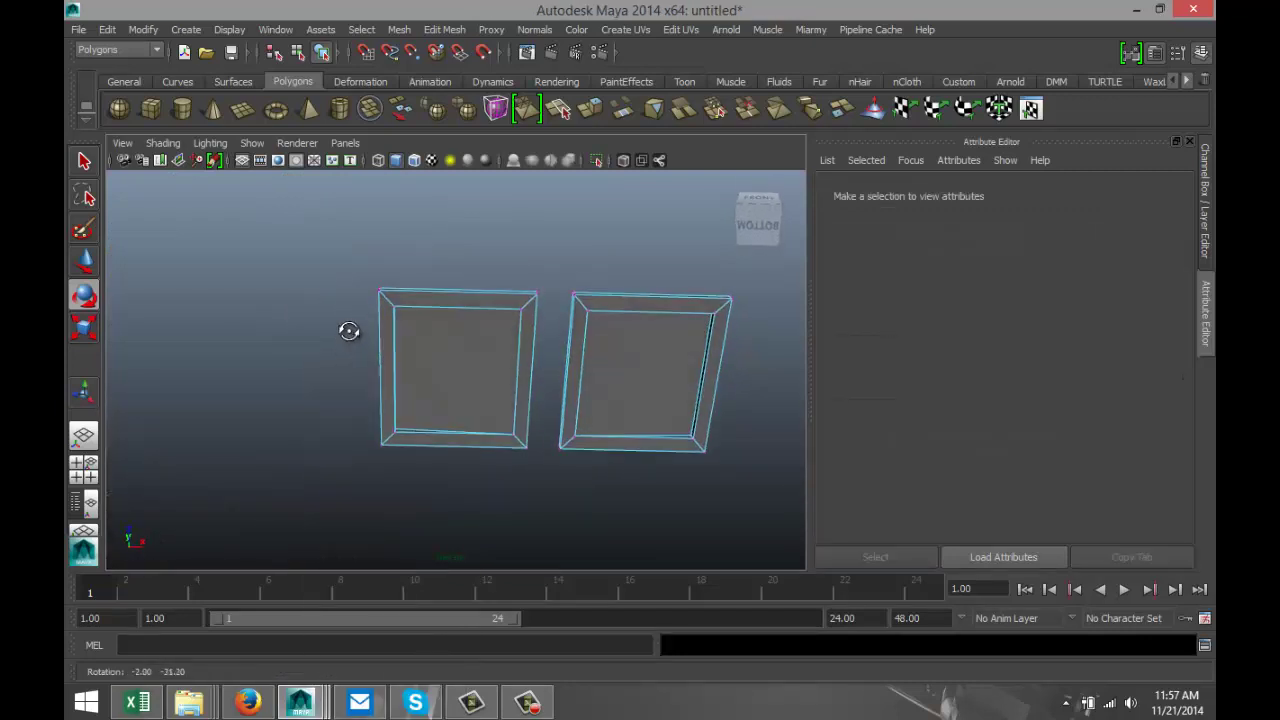
left_click(381, 291)
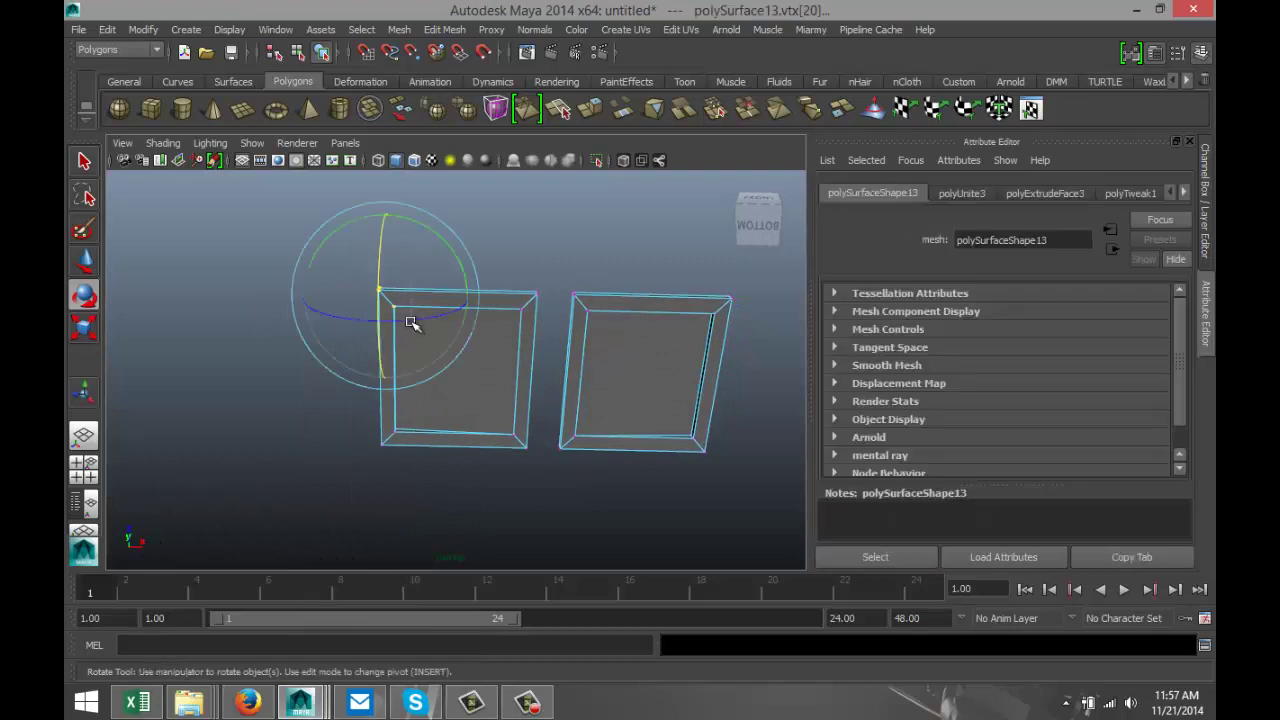
left_click_drag(396, 428, 413, 470, "shift")
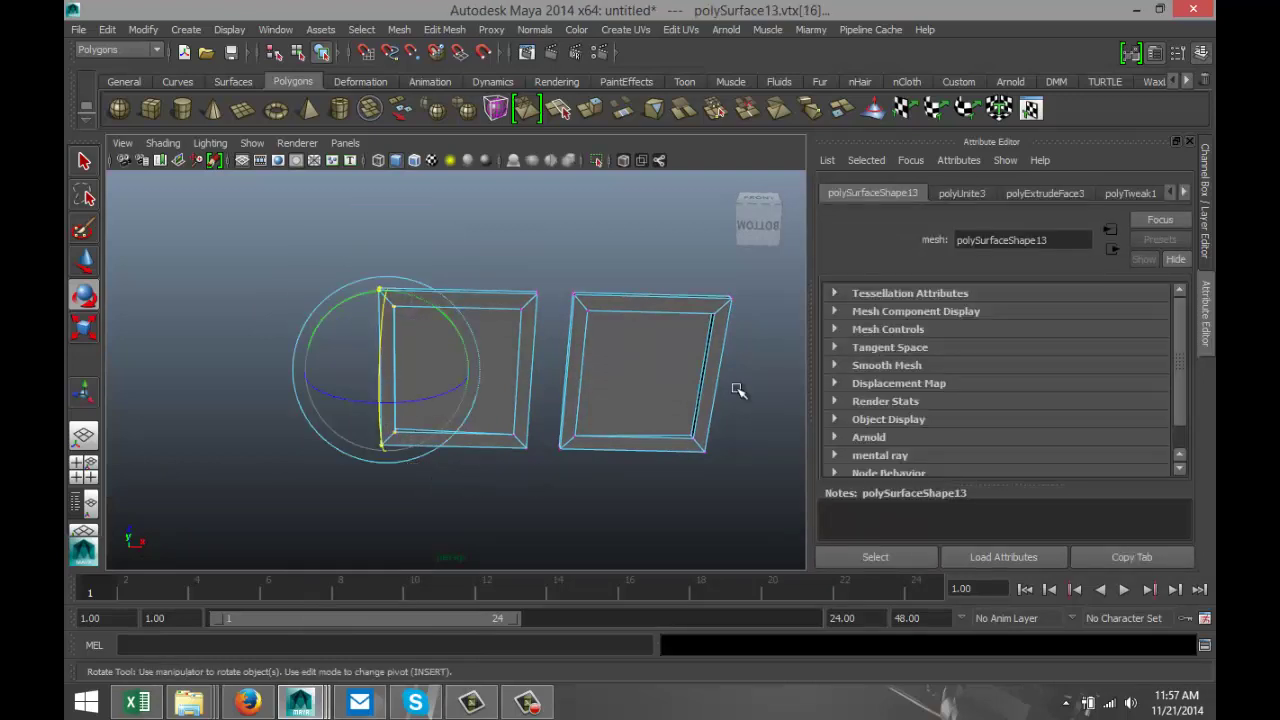
left_click_drag(694, 286, 743, 320, "shift")
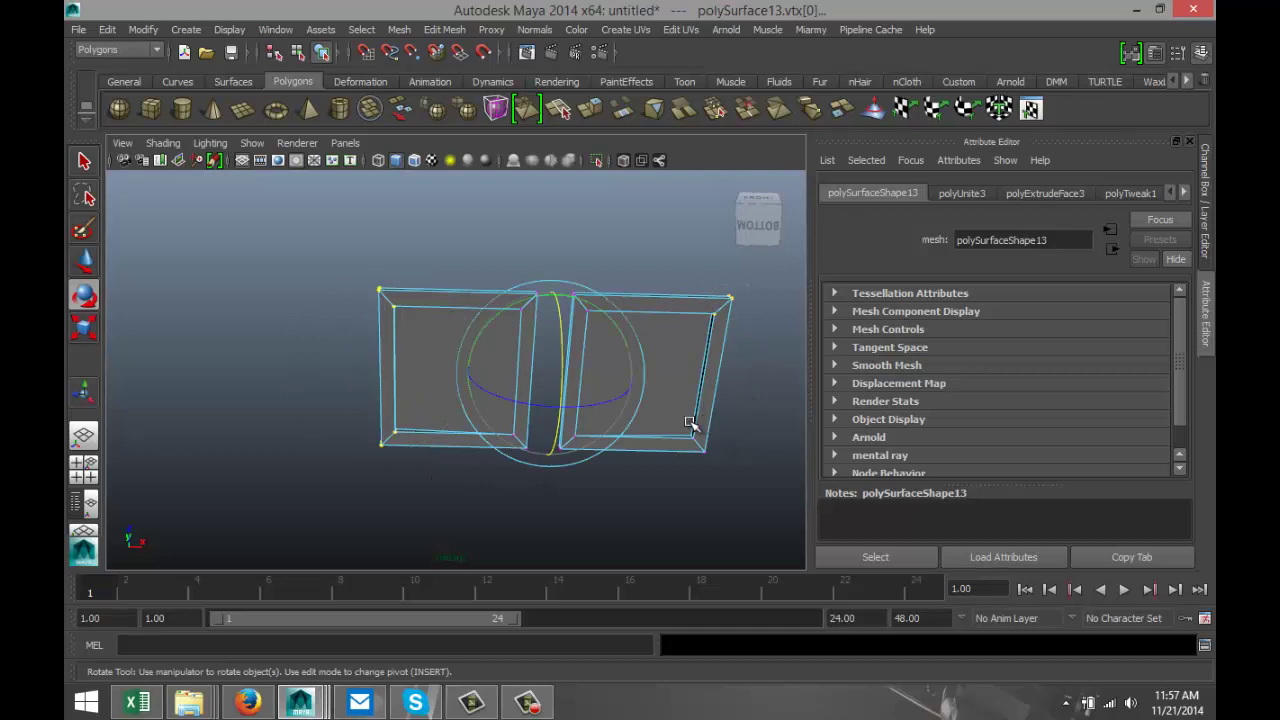
left_click_drag(690, 424, 735, 490, "shift")
left_click_drag(658, 516, 634, 560, "alt")
key("w")
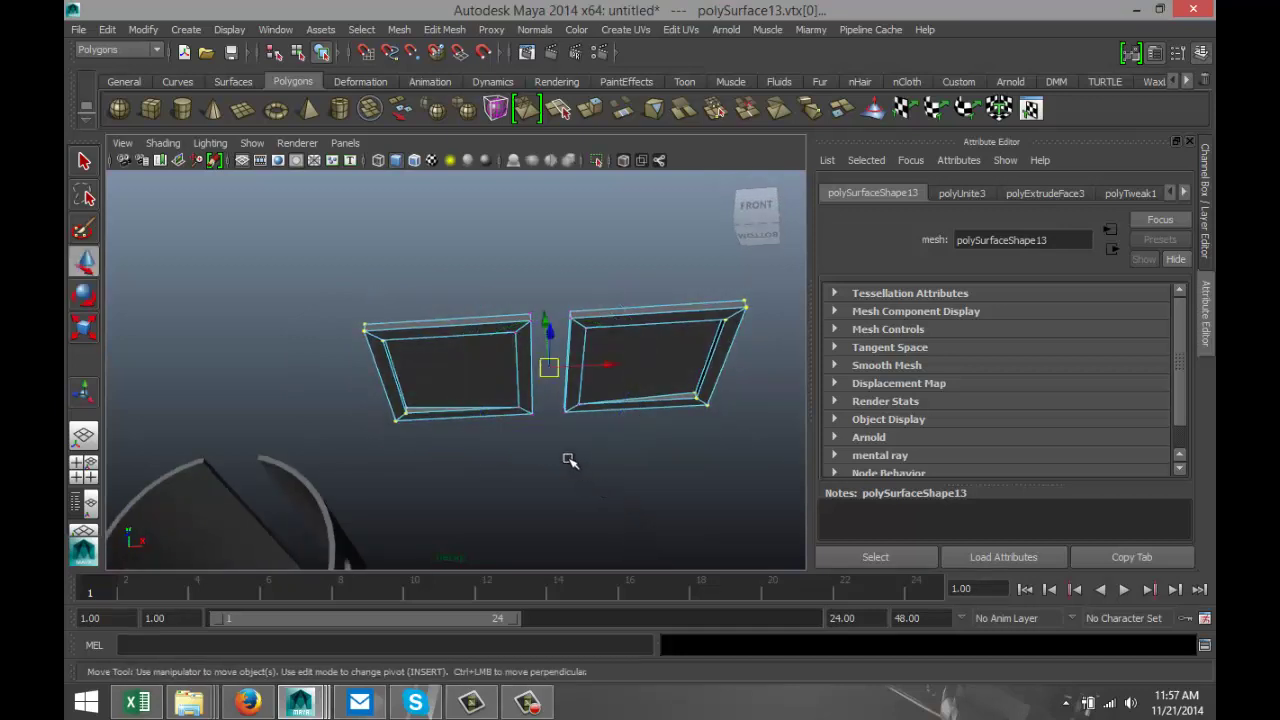
left_click_drag(577, 444, 578, 460, "alt")
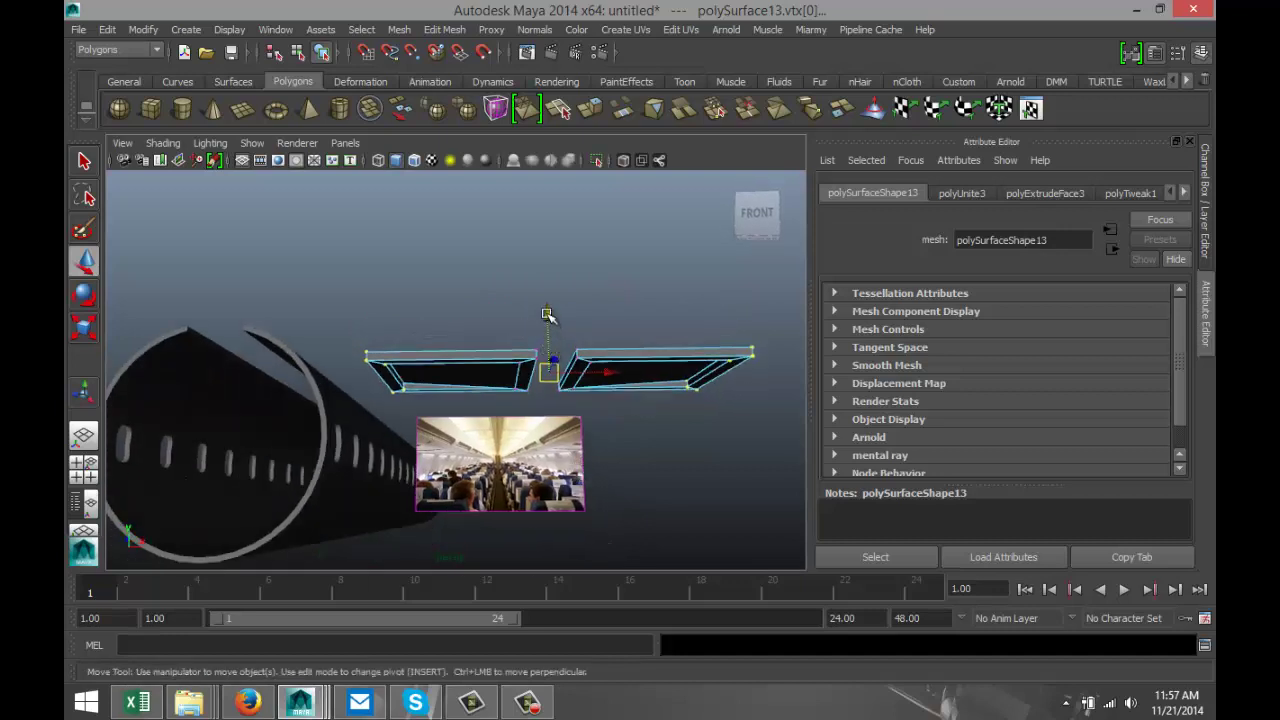
left_click_drag(546, 314, 552, 328)
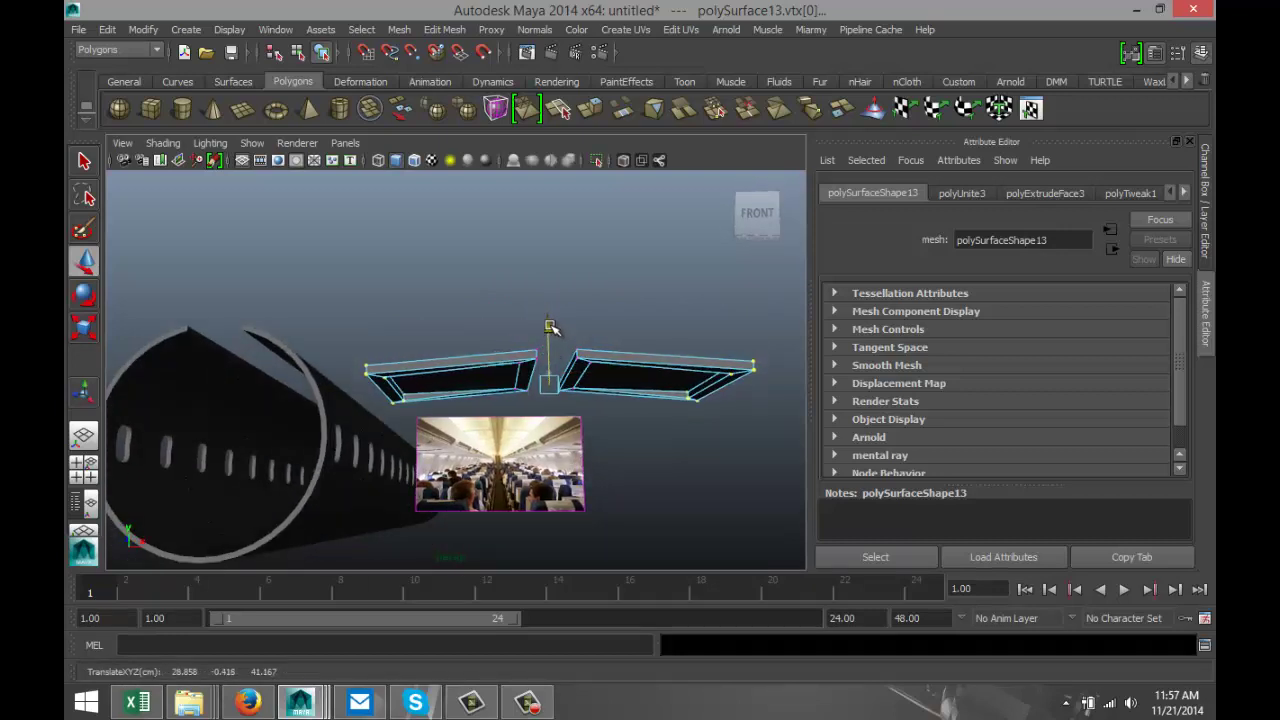
left_click_drag(600, 473, 607, 491, "alt")
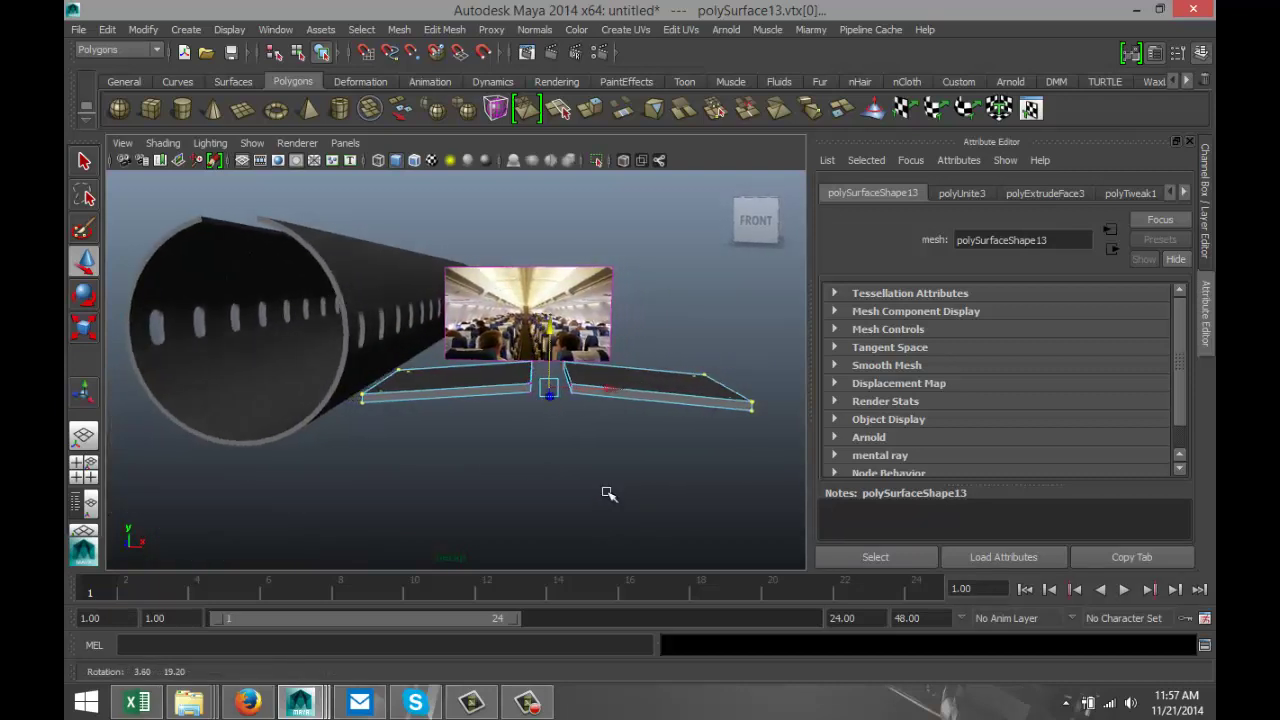
left_click(602, 485)
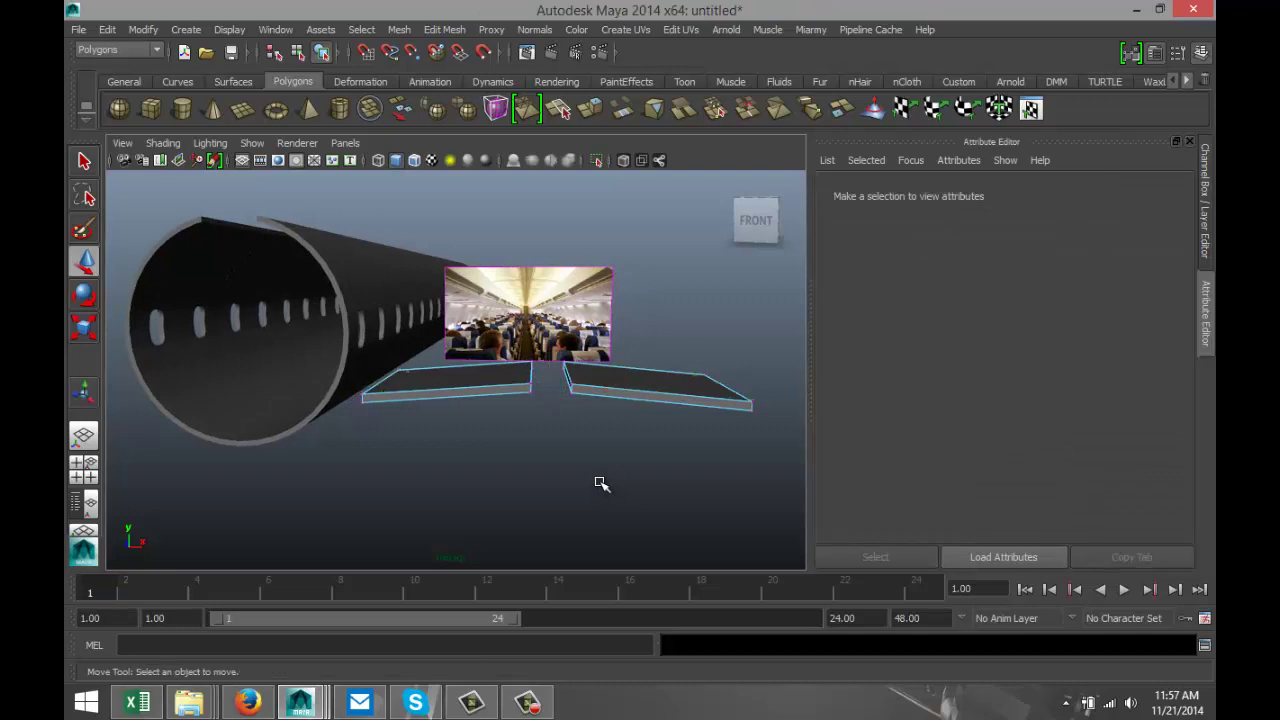
Move the whole panel pair along X to a translate value of about -26.9, in front of the fuselage opening
scroll(600, 484, "up", 2)
left_click_drag(592, 490, 500, 521, "alt")
left_click_drag(409, 491, 500, 489, "alt")
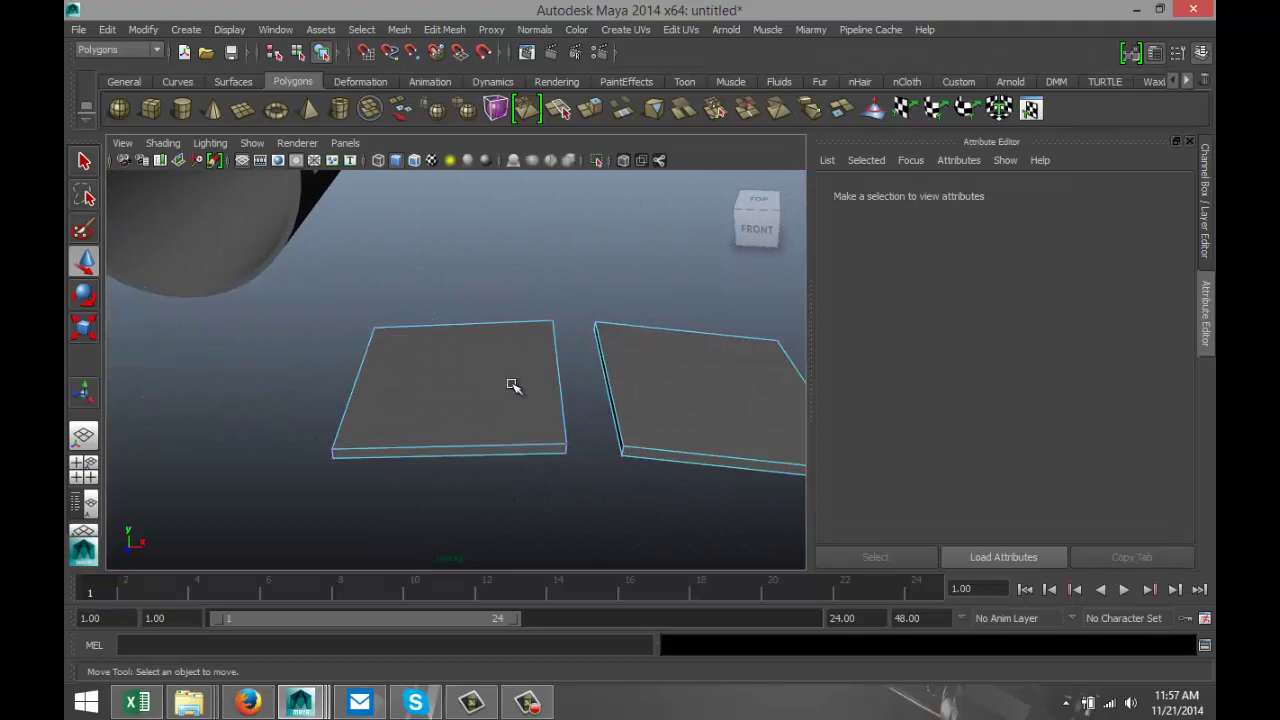
right_click_drag(513, 385, 586, 266)
left_click(634, 397)
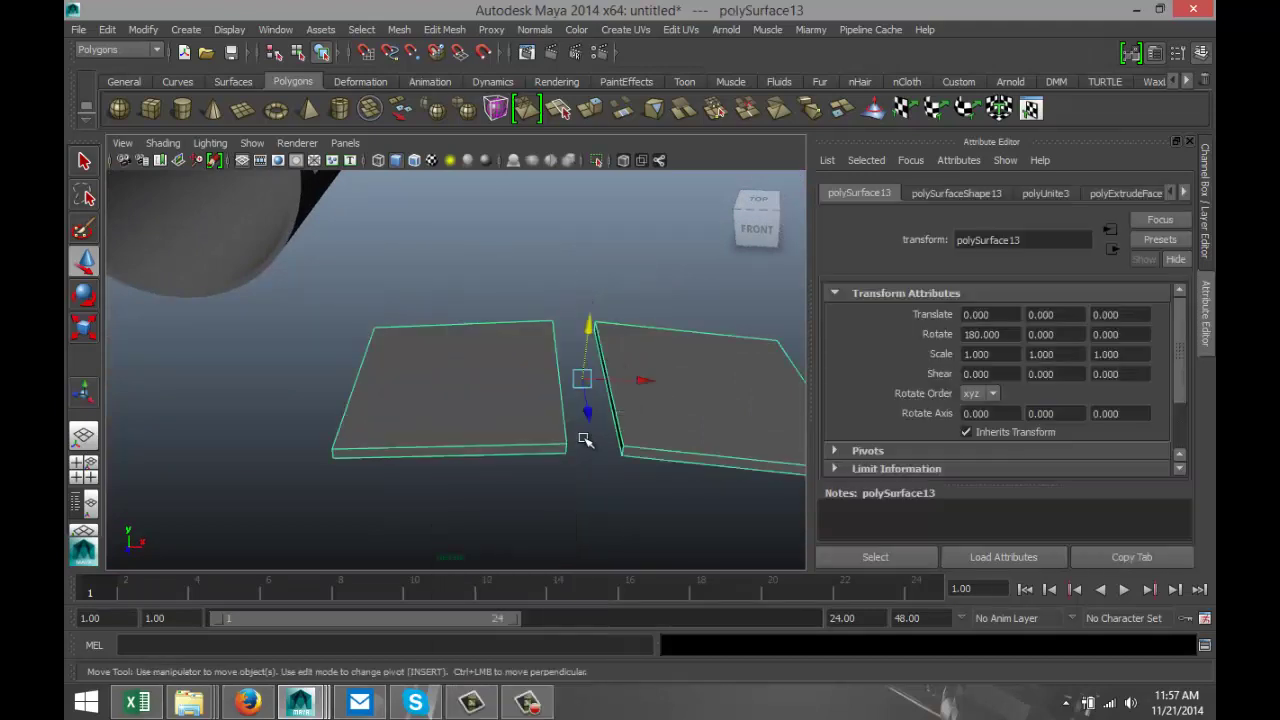
scroll(582, 440, "down", 5)
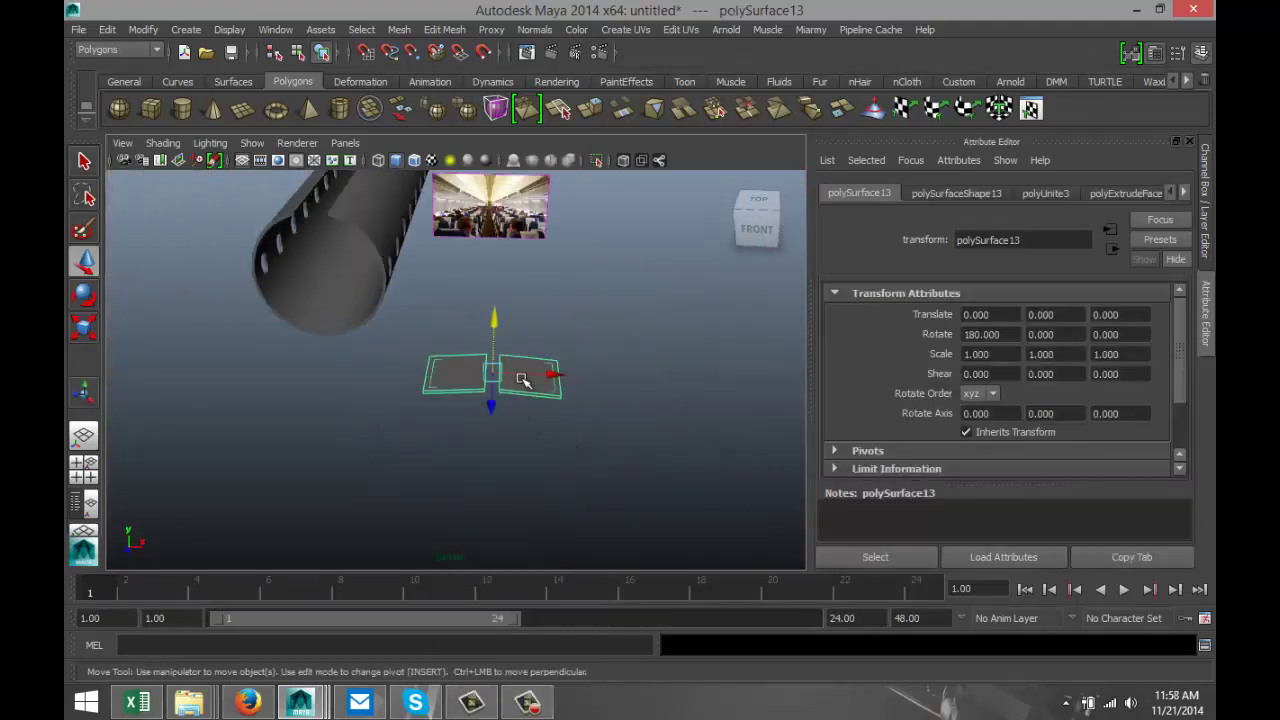
left_click_drag(522, 380, 337, 395)
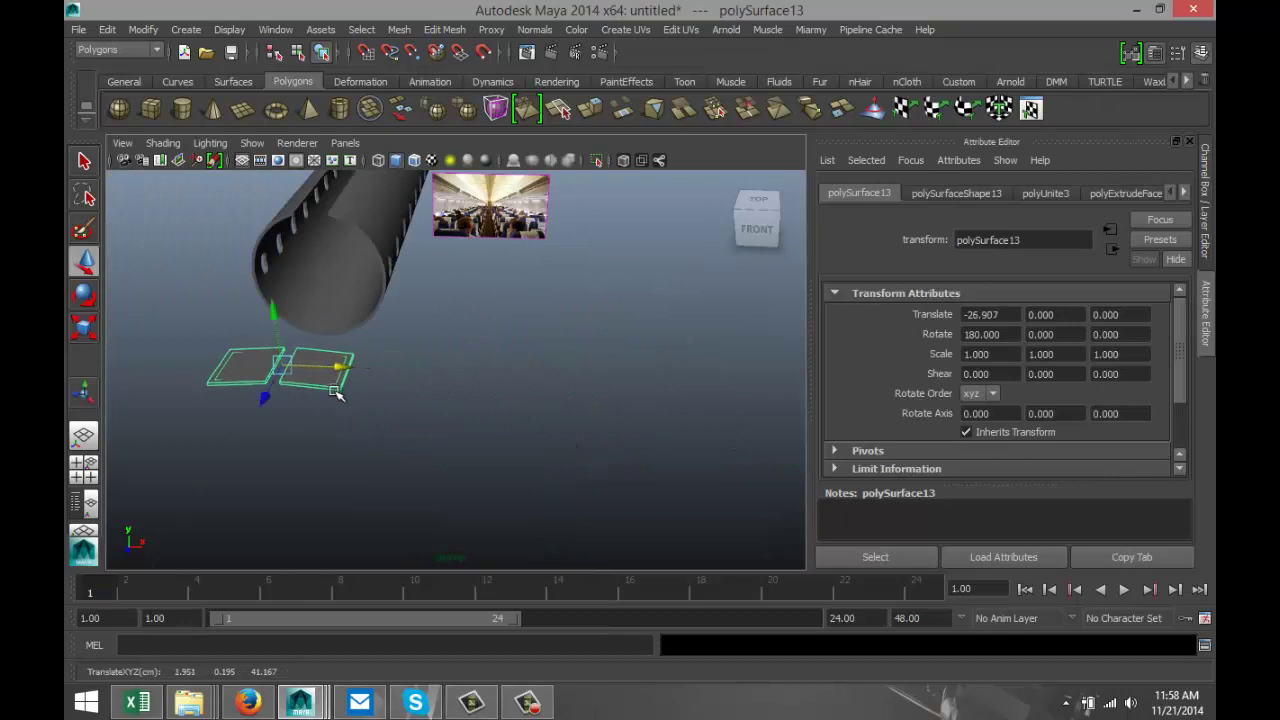
Move the panel pair inside the fuselage's front end at about -35.6 in translate Z and centre it across the width at about -28.9 in X
left_click(83, 464)
key("space")
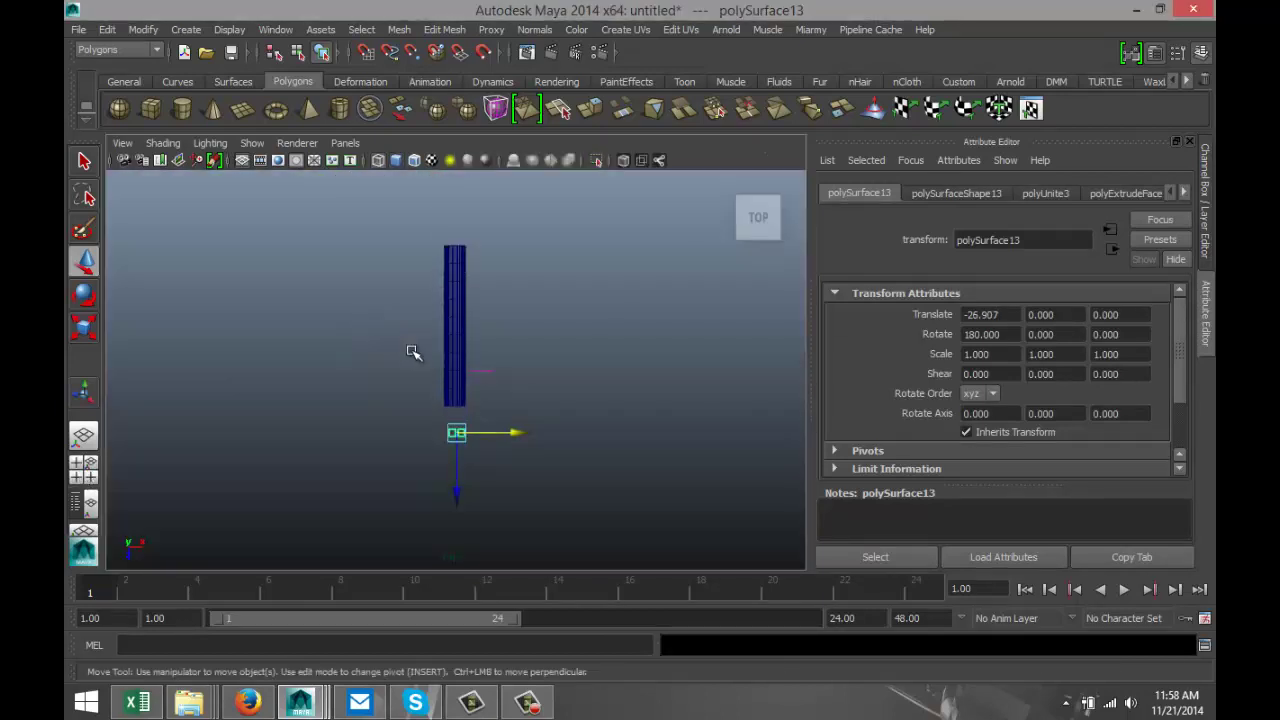
key("f")
scroll(482, 395, "down", 4)
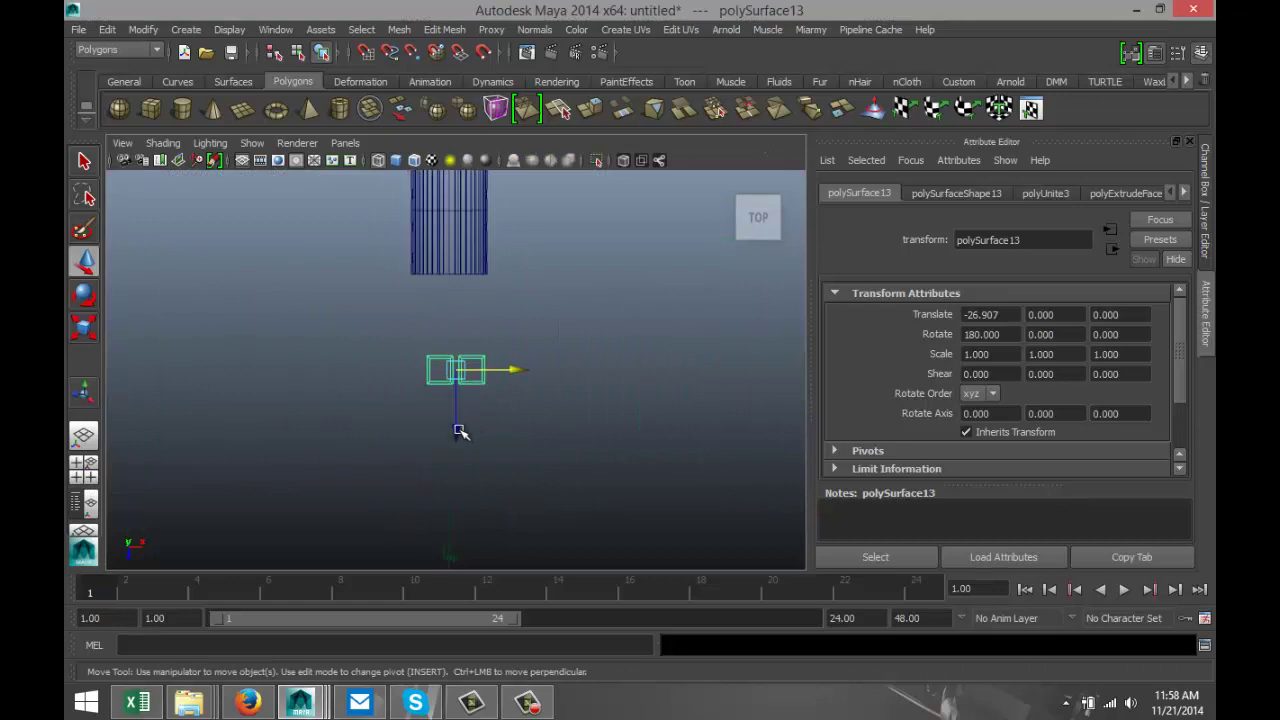
left_click_drag(456, 428, 446, 315)
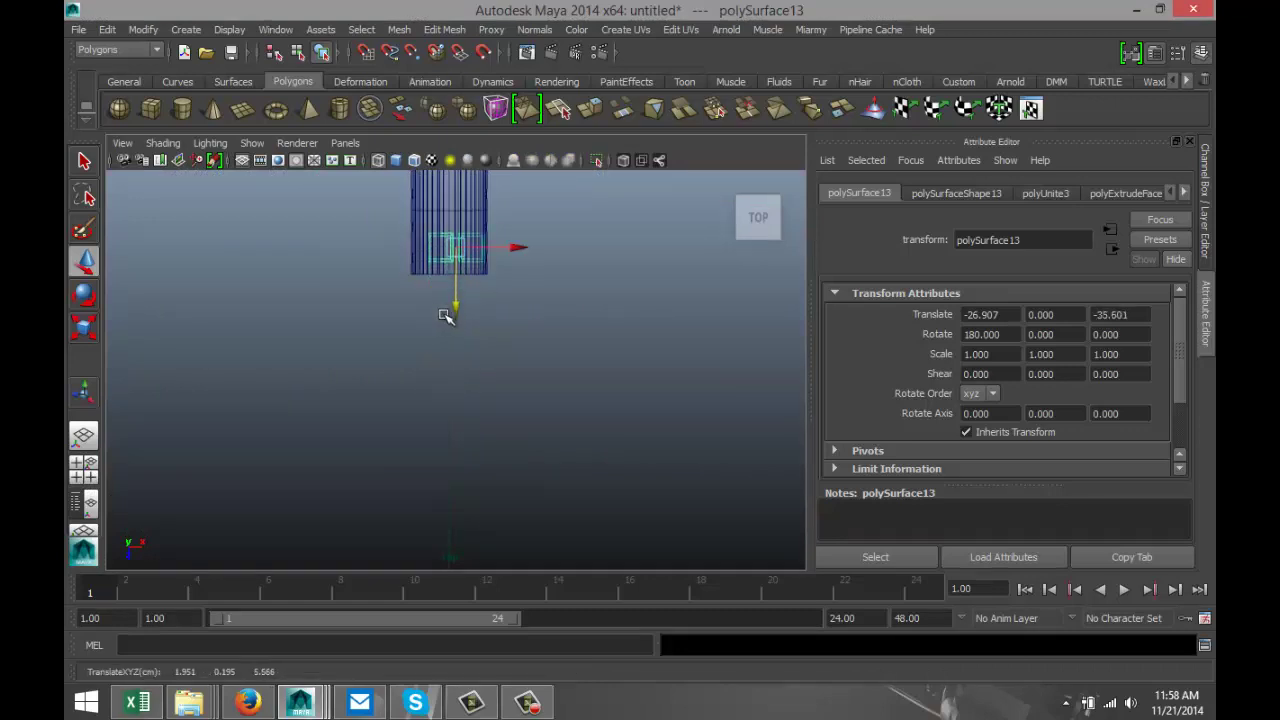
key("f")
scroll(507, 355, "down", 3)
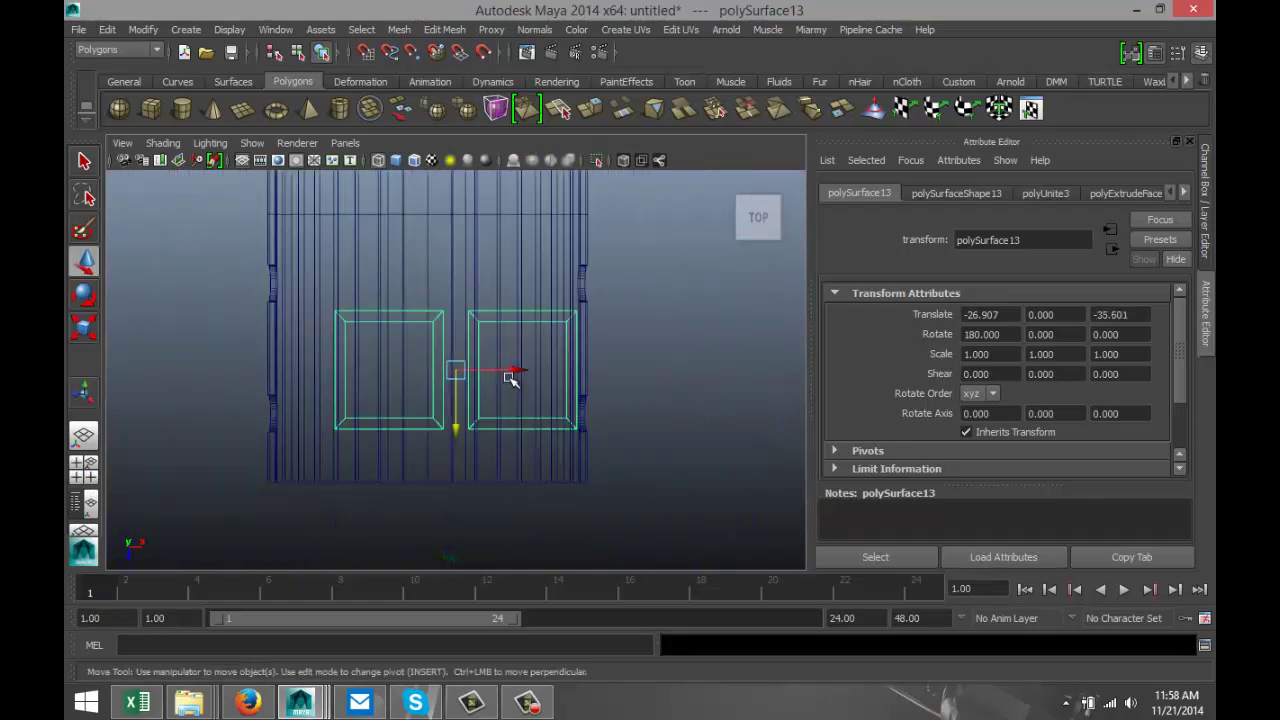
left_click_drag(510, 377, 487, 375)
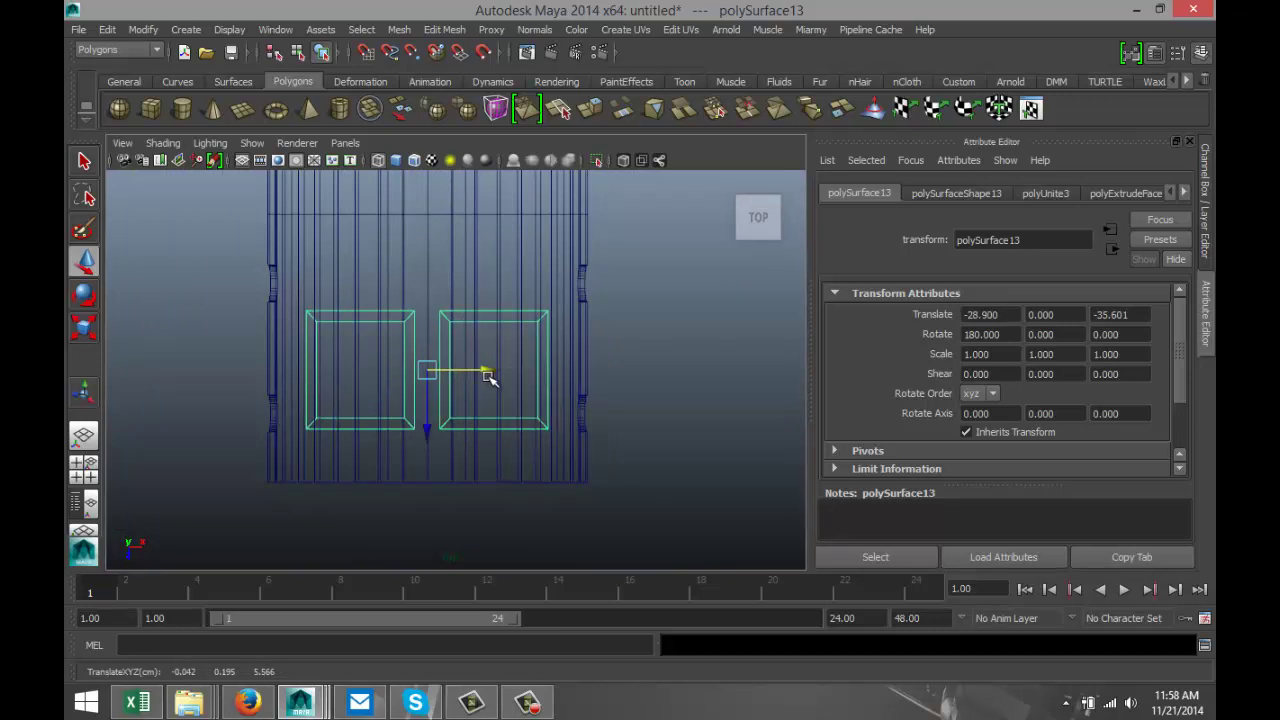
Raise the panel pair toward the fuselage roof, to about 6.5 in translate Y
left_click(84, 463)
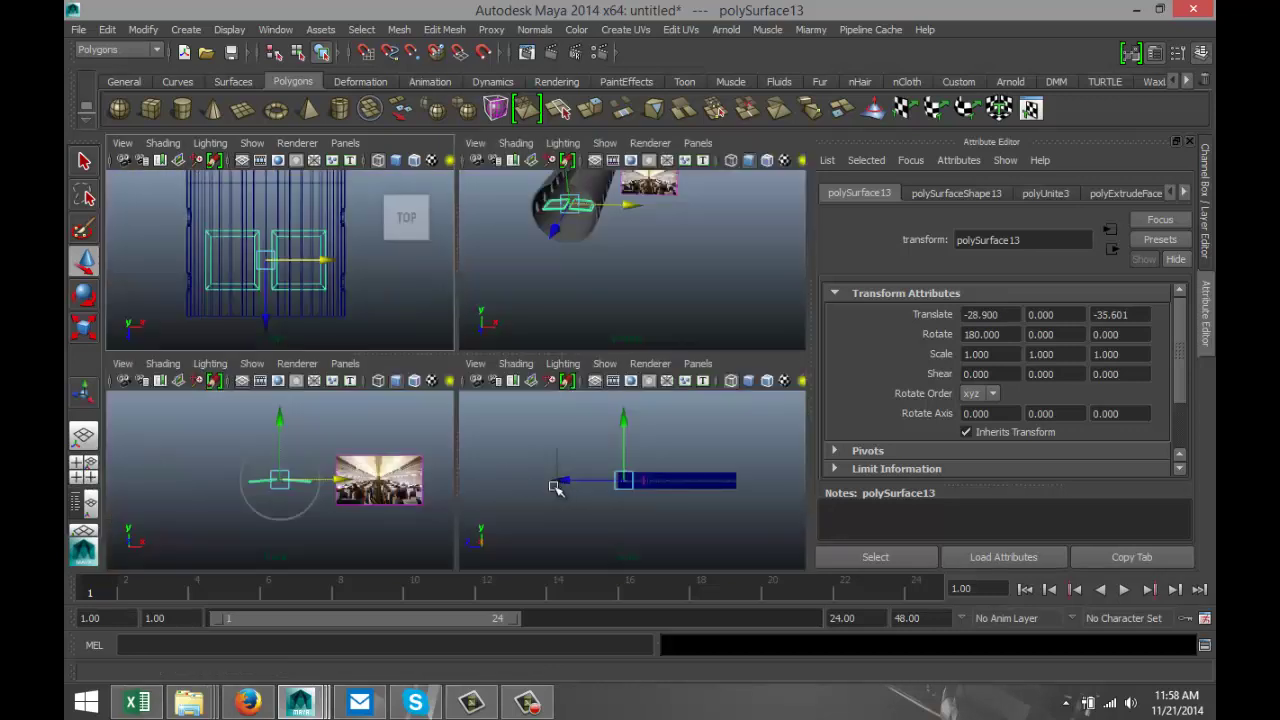
key("space")
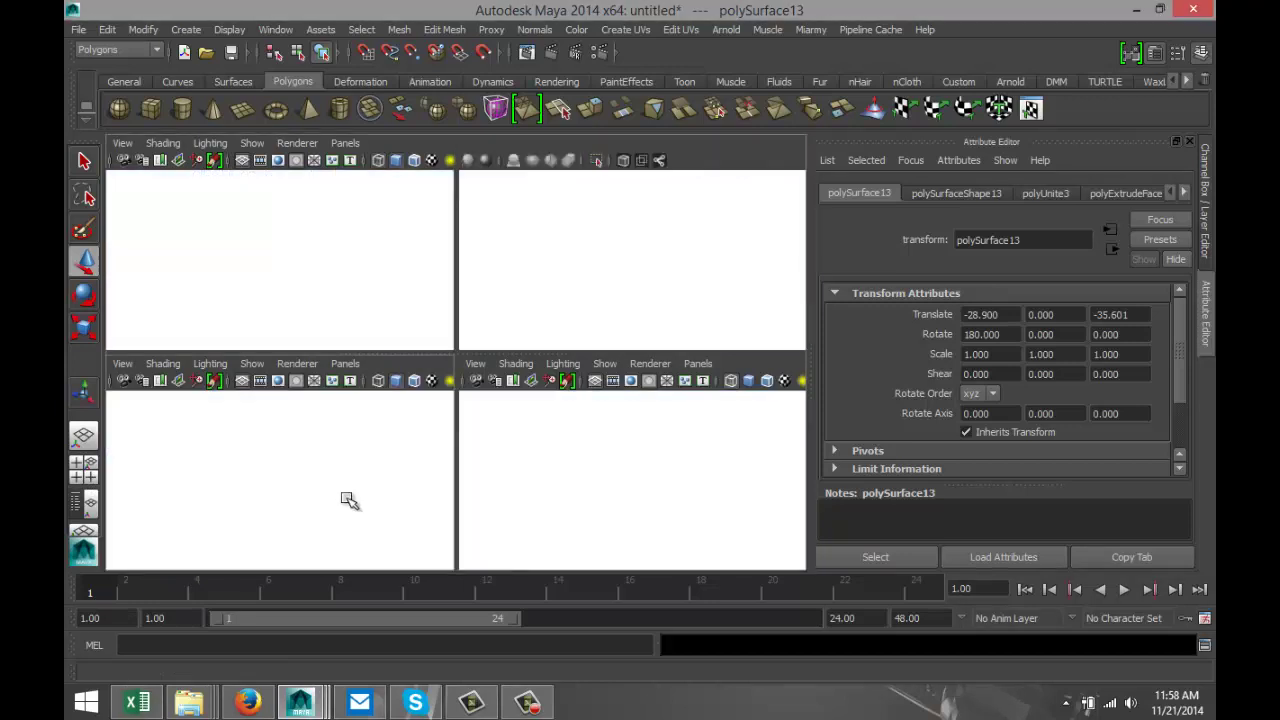
scroll(484, 478, "up", 2)
scroll(481, 478, "up", 1)
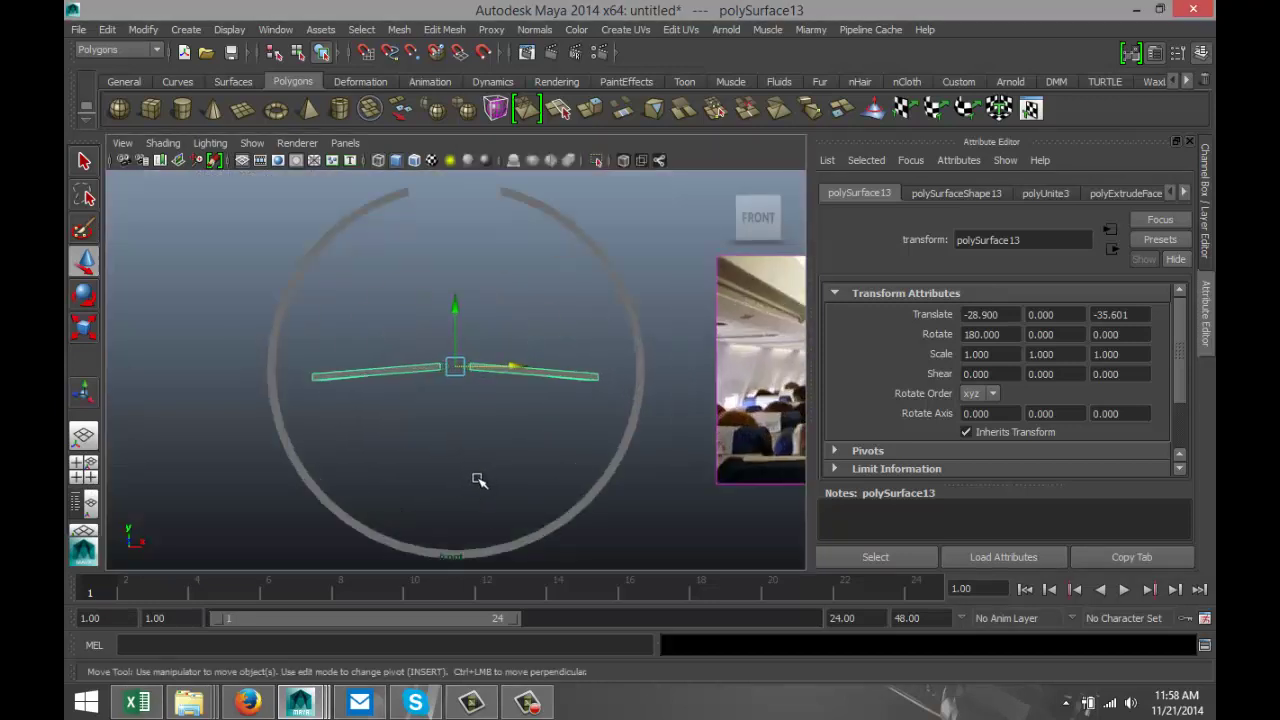
left_click_drag(455, 308, 460, 198)
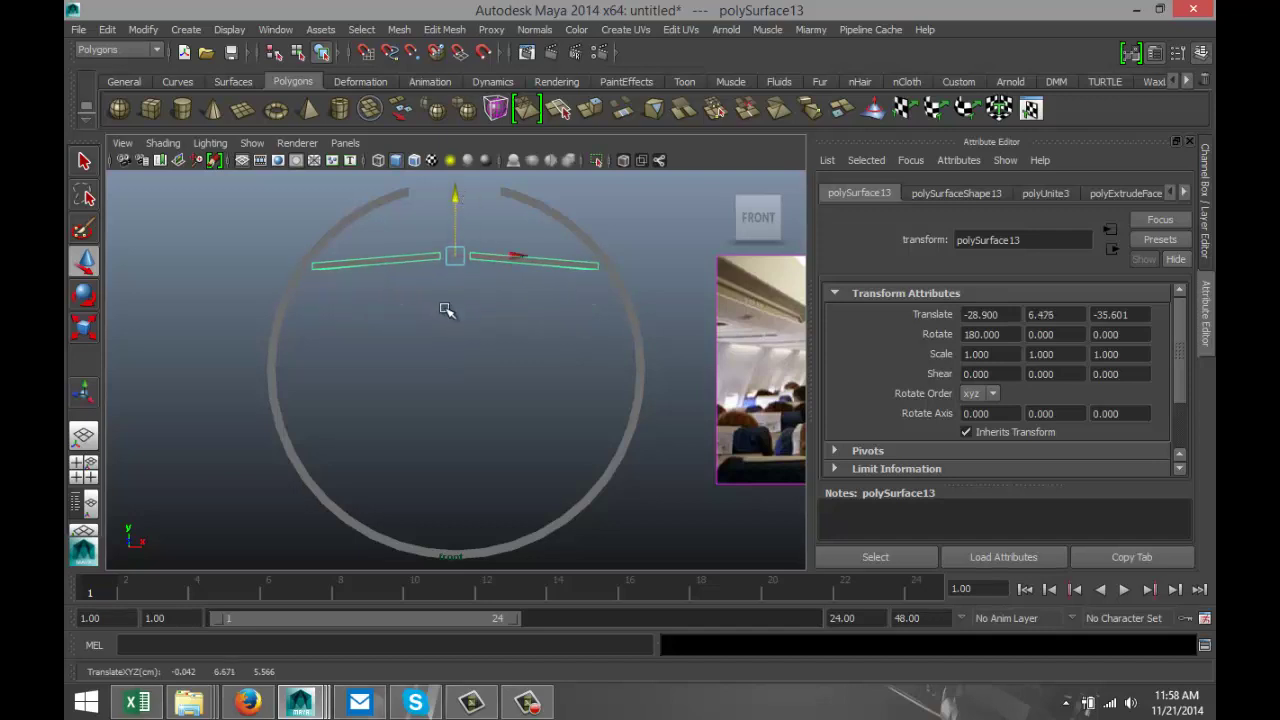
Scale the panel pair uniformly to about 0.68 and raise it to about 8.6 in translate Y, just below the roof slot
key("r")
left_click_drag(456, 253, 405, 258)
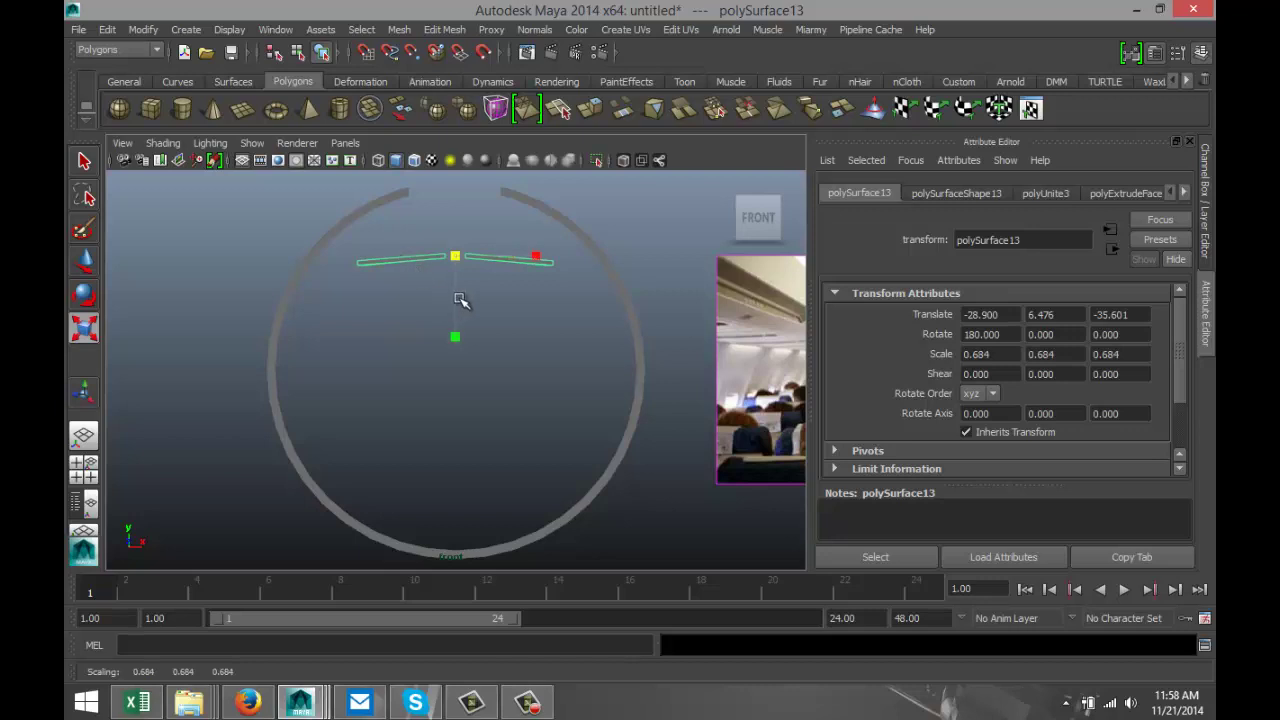
key("w")
left_click_drag(455, 206, 450, 175)
left_click(84, 468)
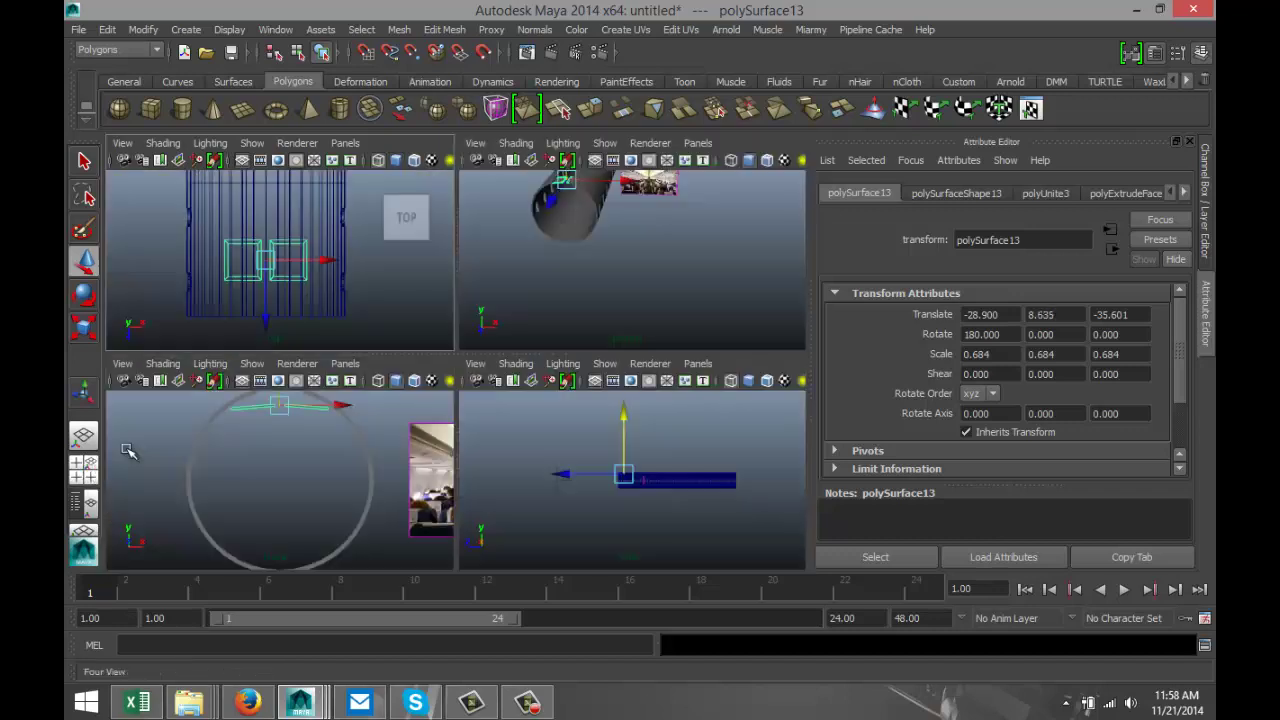
Move the panel pair along the fuselage to about -30.7 in translate Z, flush with the fuselage's front end
key("space")
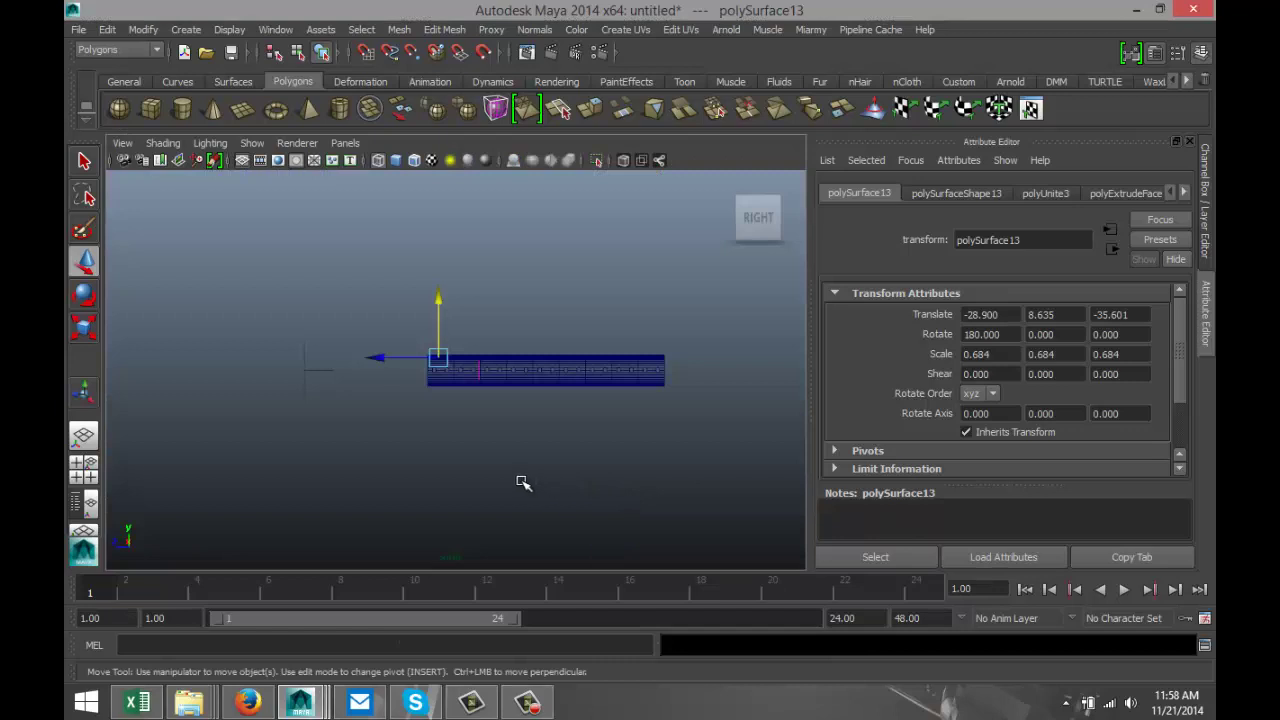
scroll(517, 482, "up", 5)
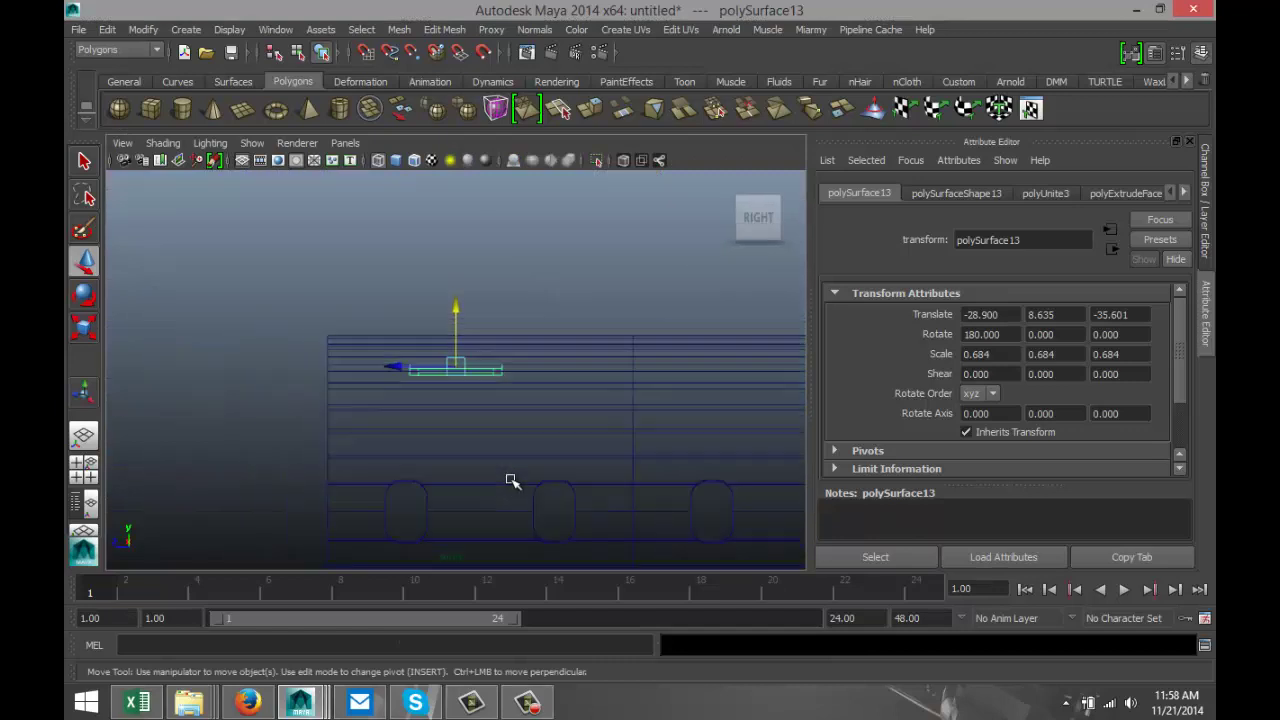
left_click_drag(396, 376, 316, 376)
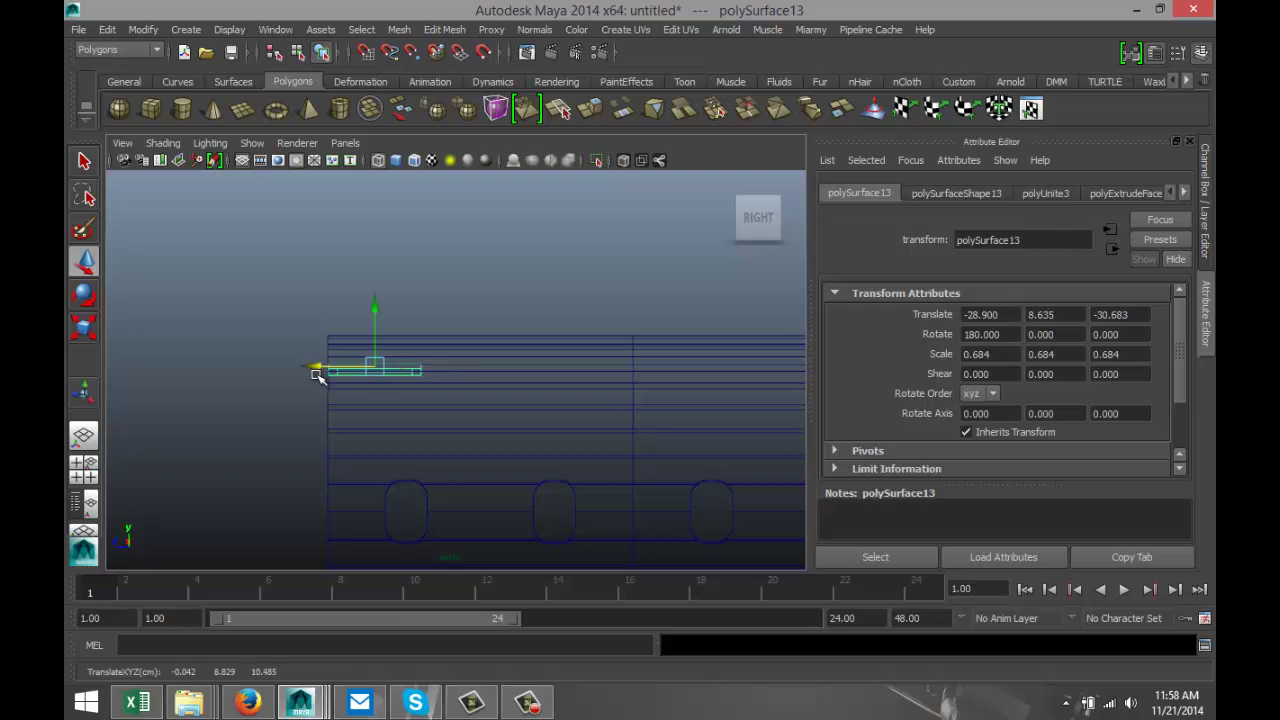
scroll(443, 444, "up", 5)
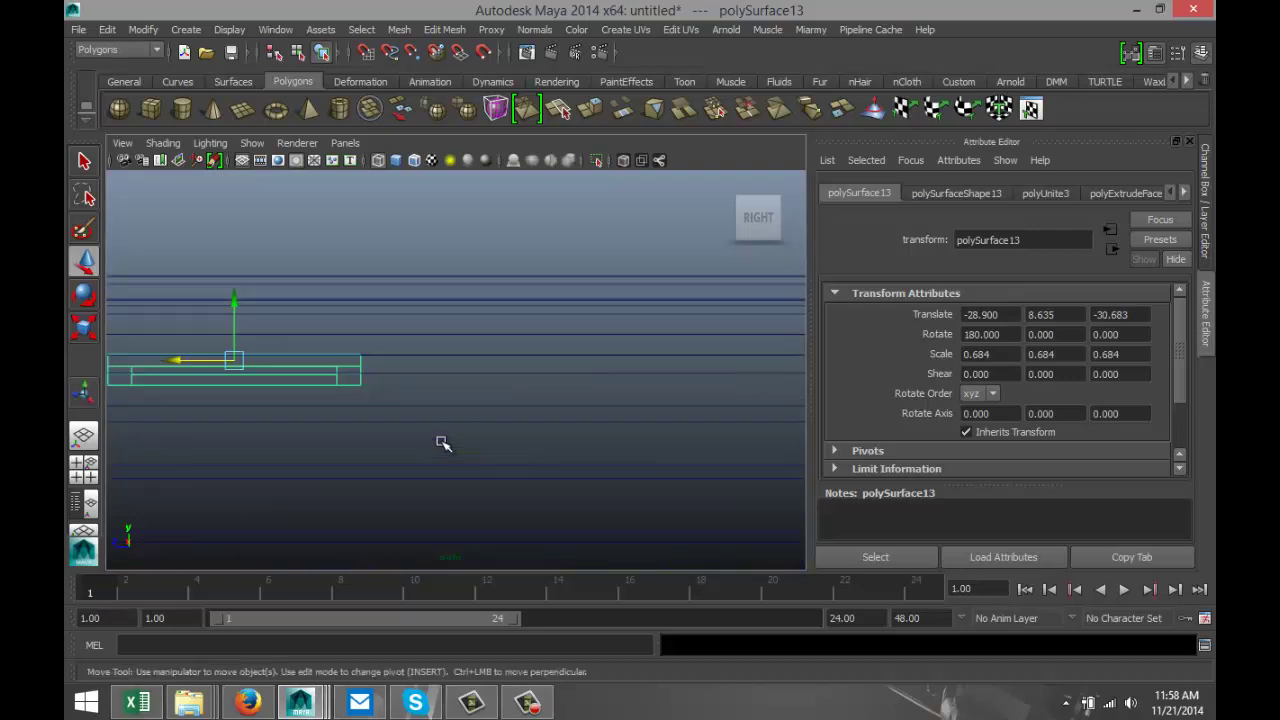
Duplicate the panel pair and butt the copy against the first pair's rear edge, at about -36.3 in translate Z
key("ctrl+d")
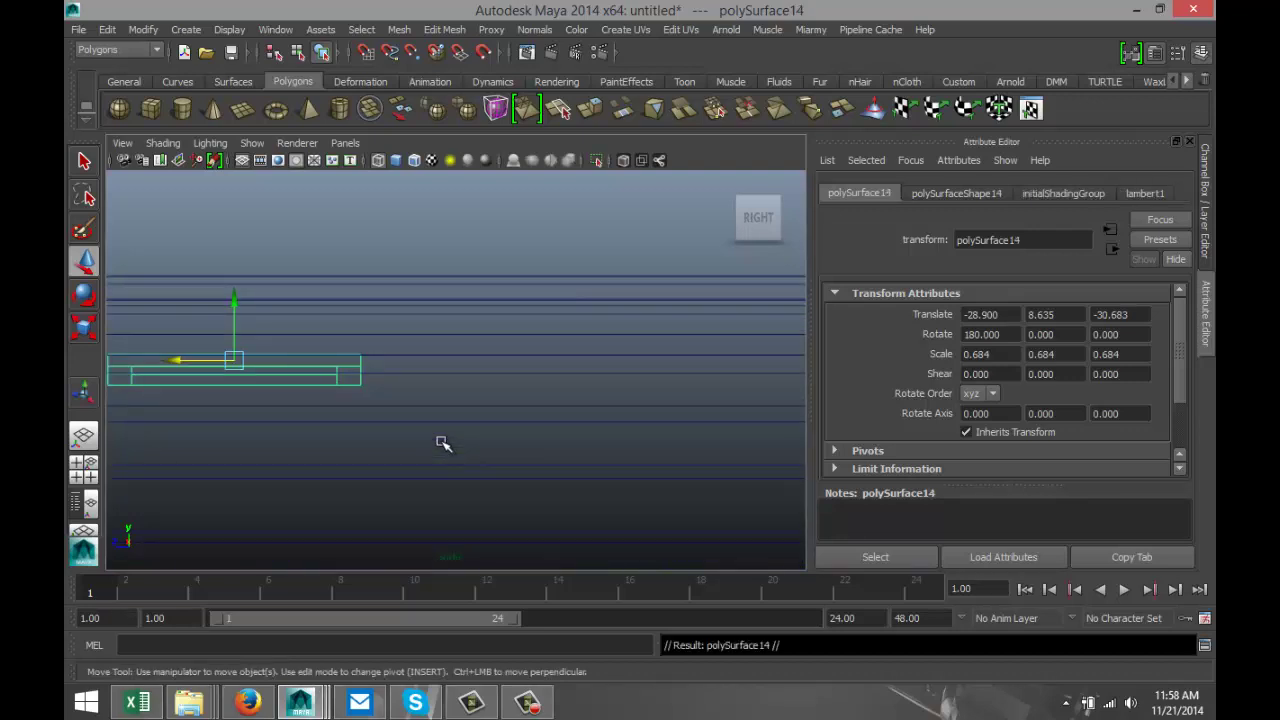
left_click_drag(175, 364, 427, 411)
key("f")
middle_click_drag(240, 475, 390, 460, "alt")
scroll(434, 449, "up", 3)
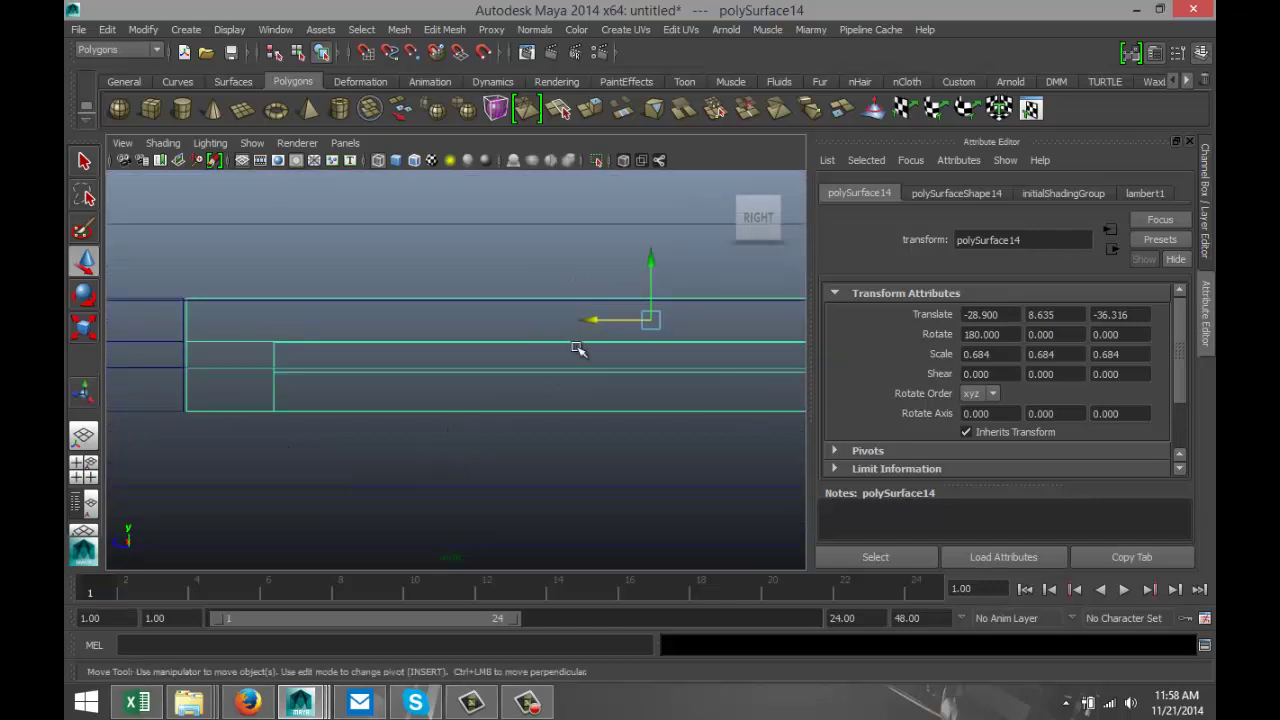
left_click_drag(591, 320, 590, 320)
Repeat the duplicate-with-offset until panel pairs line the roof to the fuselage's rear end, at about -124.4 in translate Z
scroll(594, 440, "down", 15)
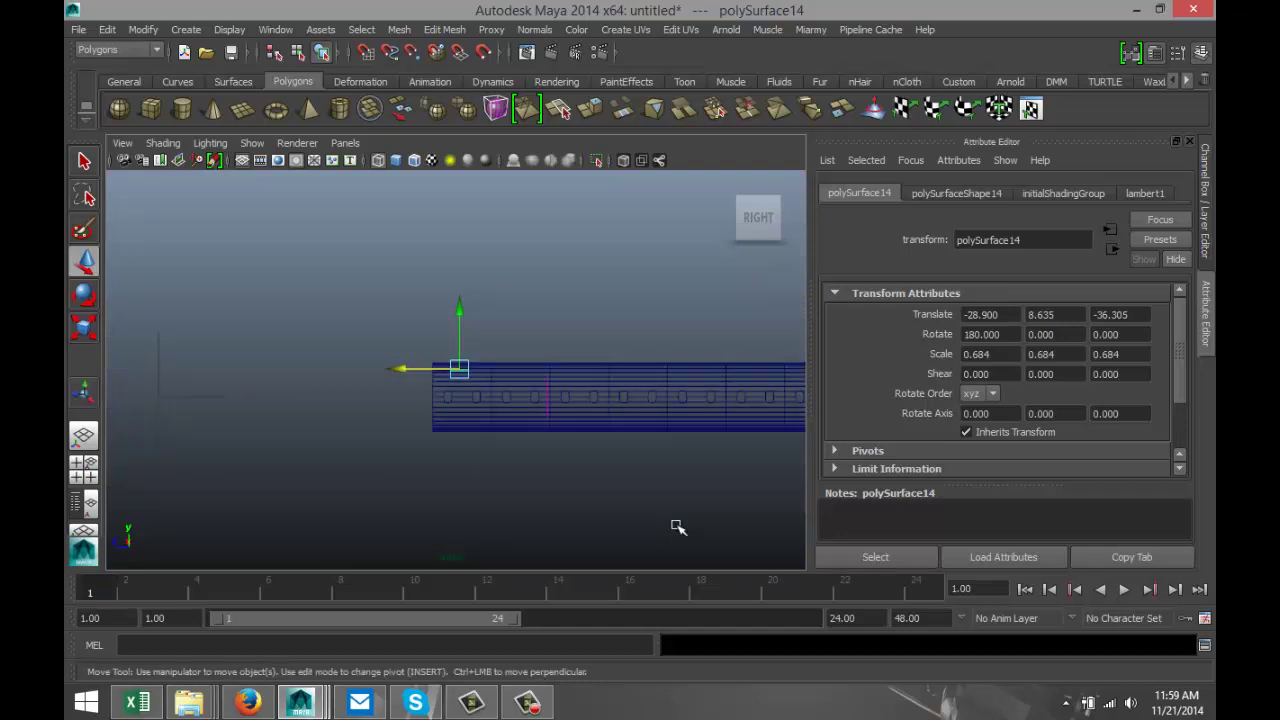
scroll(499, 526, "down", 3)
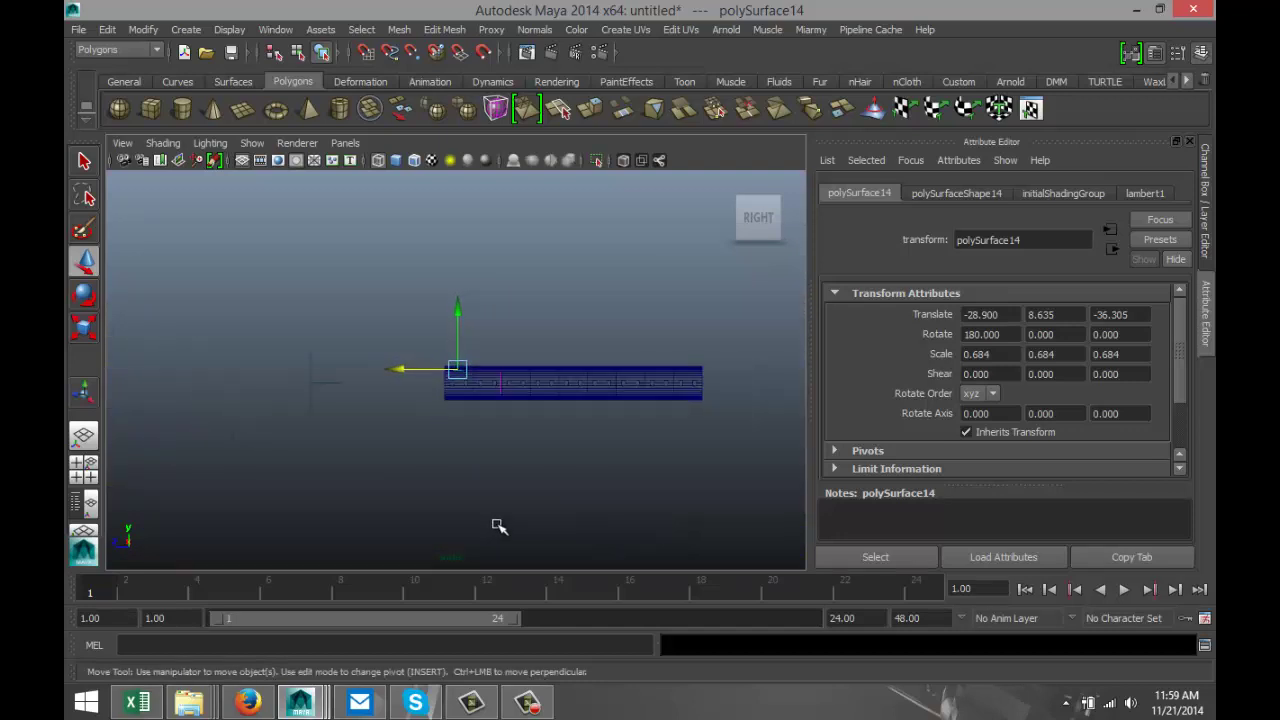
key("shift+d")
key("shift+d")
key("shift+d")
key("shift+d")
key("shift+d")
key("shift+d")
key("shift+d")
key("shift+d")
key("shift+d")
key("shift+d")
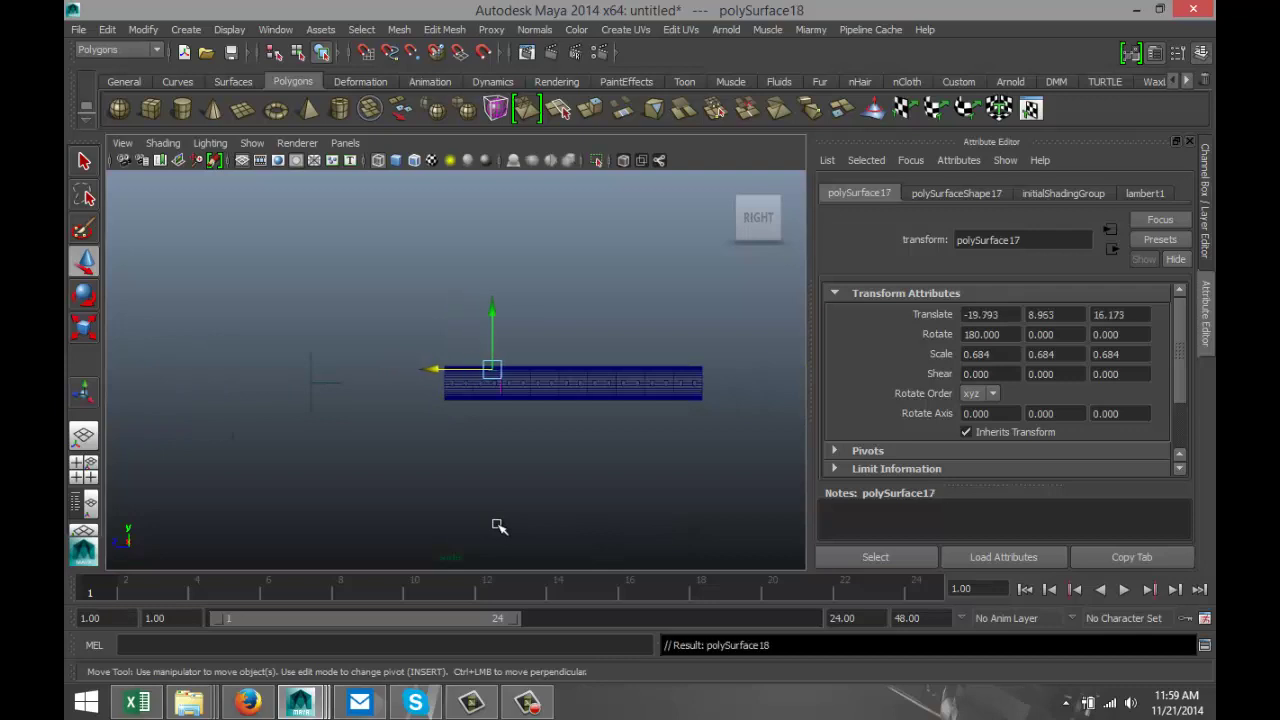
key("shift+d")
key("shift+d")
key("shift+d")
key("shift+d")
key("shift+d")
key("shift+d")
key("shift+d")
key("shift+d")
key("shift+d")
key("shift+d")
key("shift+d")
key("shift+d")
key("shift+d")
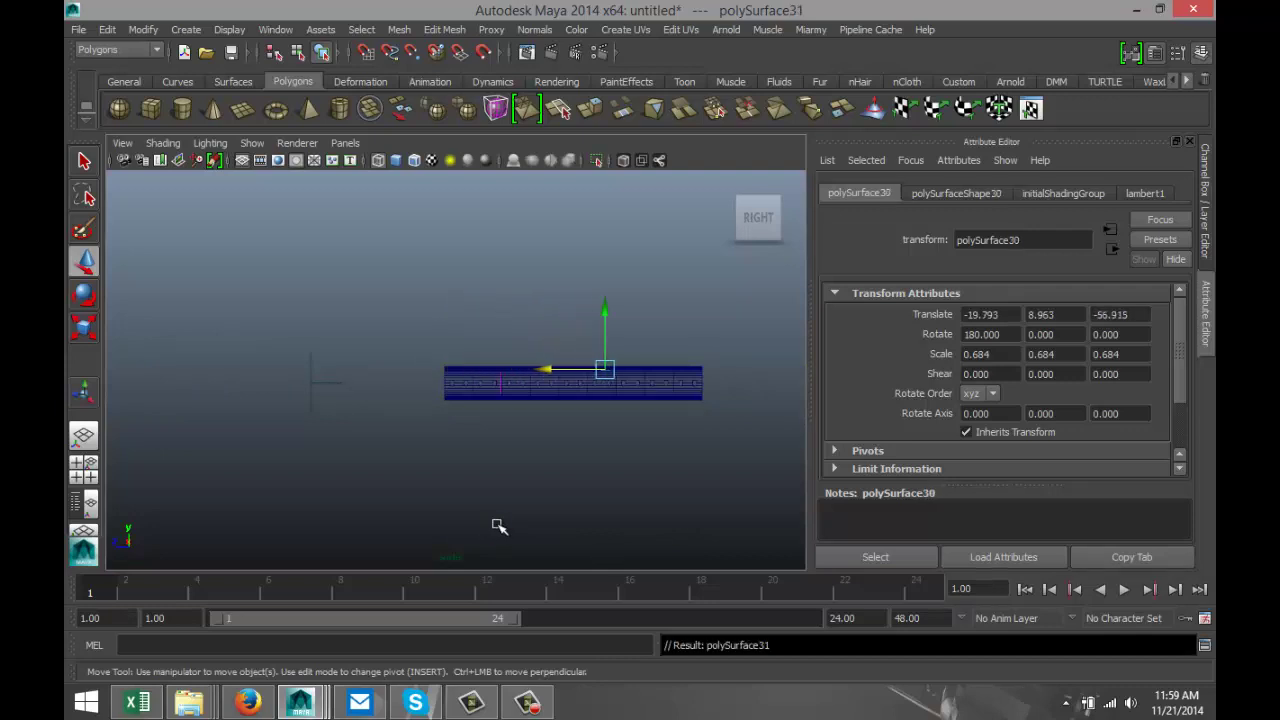
key("shift+d")
key("shift+d")
key("shift+d")
key("shift+d")
key("shift+d")
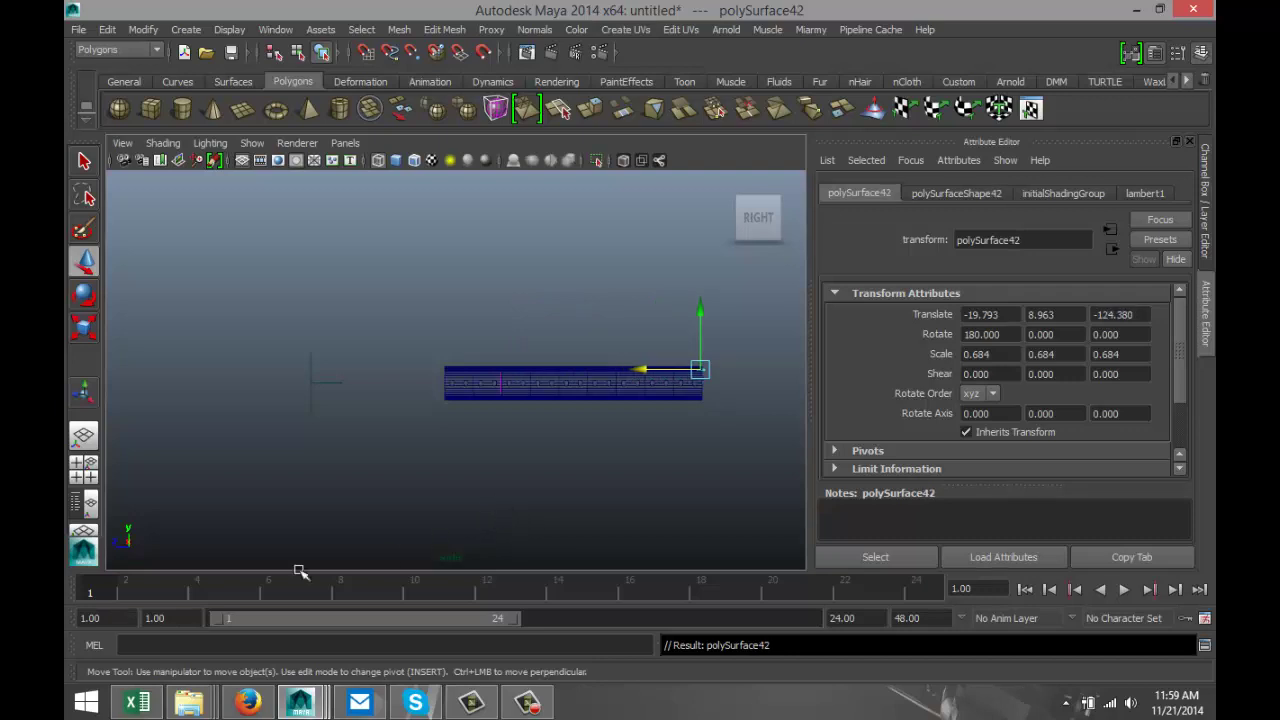
Examine the row of ceiling panels in perspective through the fuselage's front opening
left_click(83, 465)
key("space")
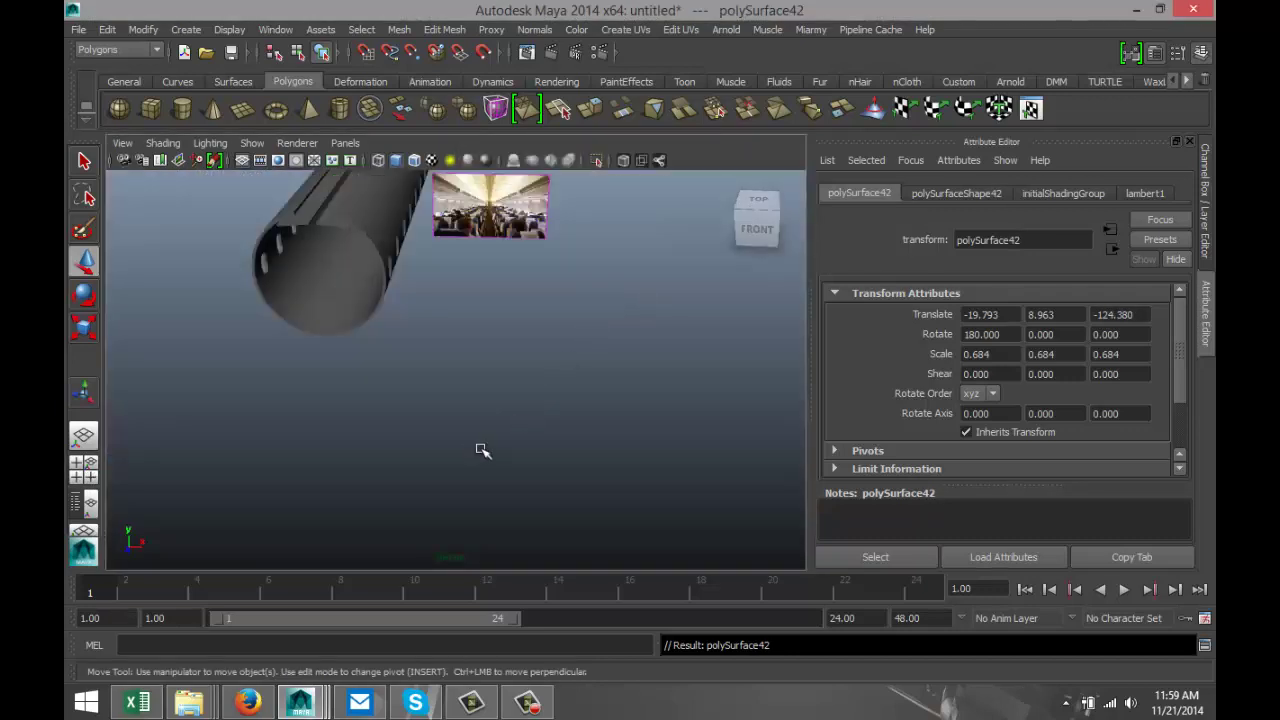
scroll(477, 437, "up", 3)
left_click_drag(347, 392, 491, 434, "alt")
left_click_drag(373, 350, 474, 451, "alt")
middle_click_drag(426, 487, 557, 297, "alt")
middle_click_drag(463, 489, 357, 363, "alt")
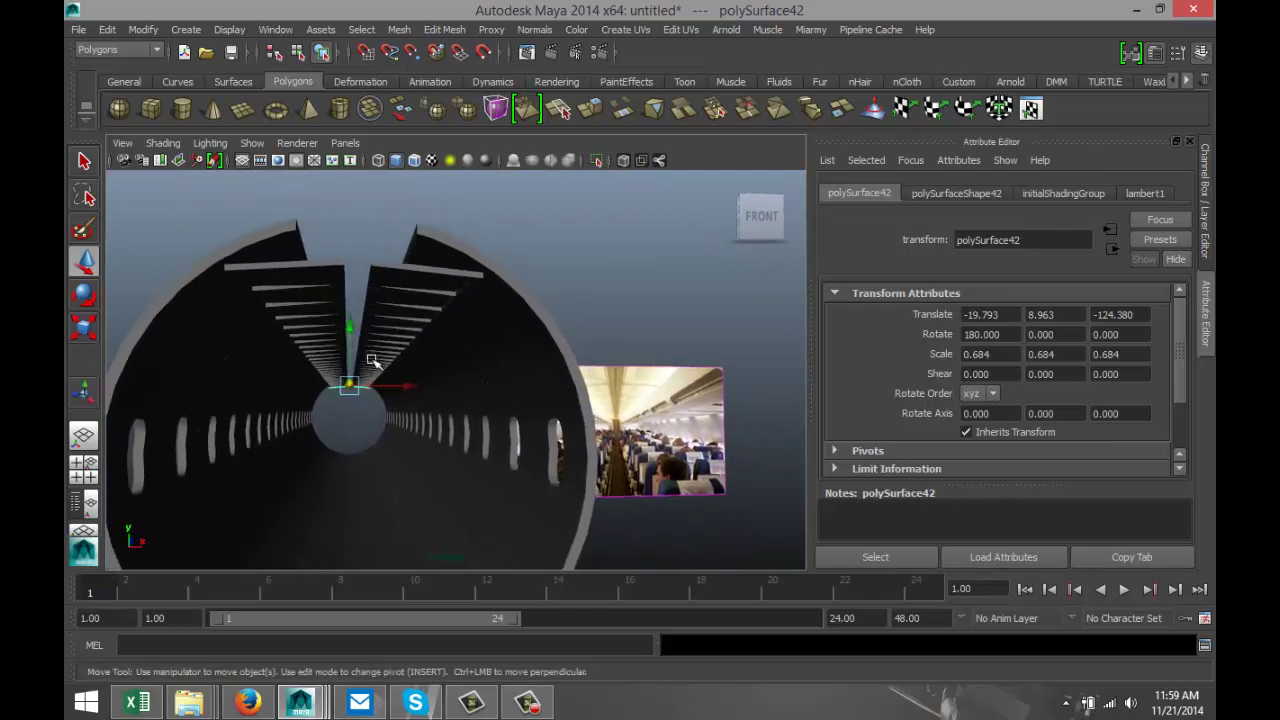
left_click_drag(429, 403, 421, 413, "alt")
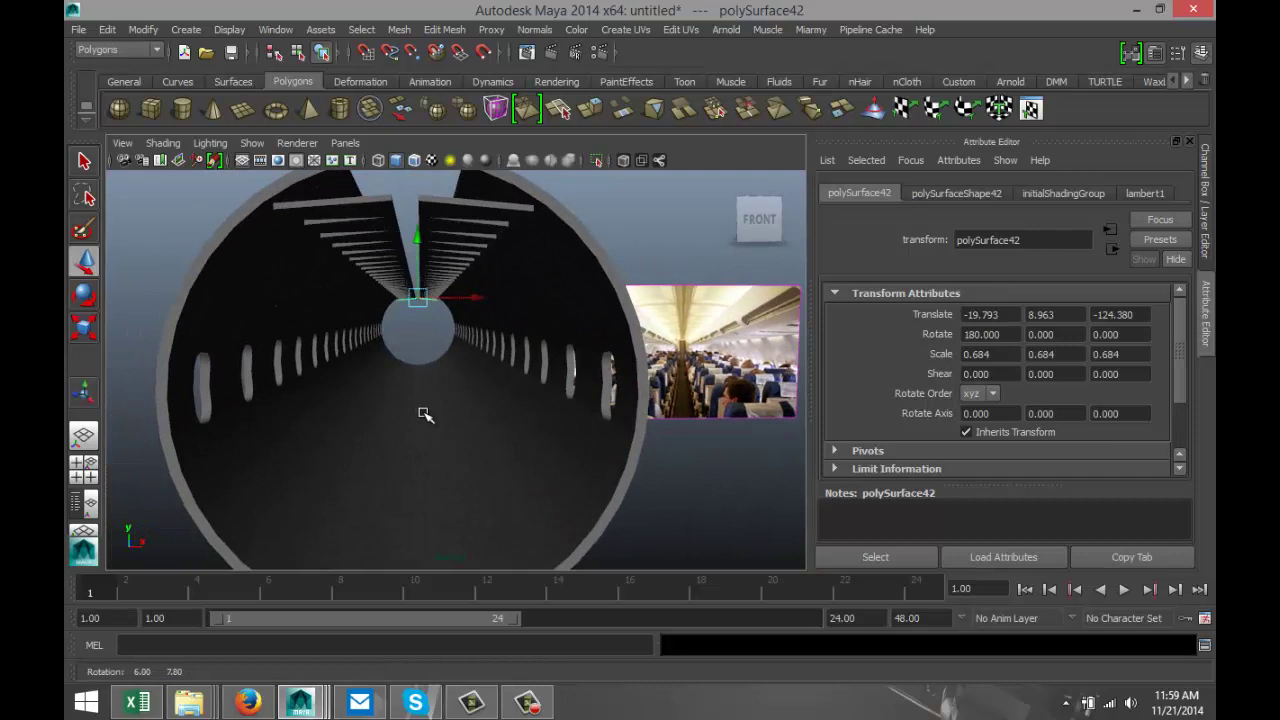
middle_click_drag(469, 400, 497, 560, "alt")
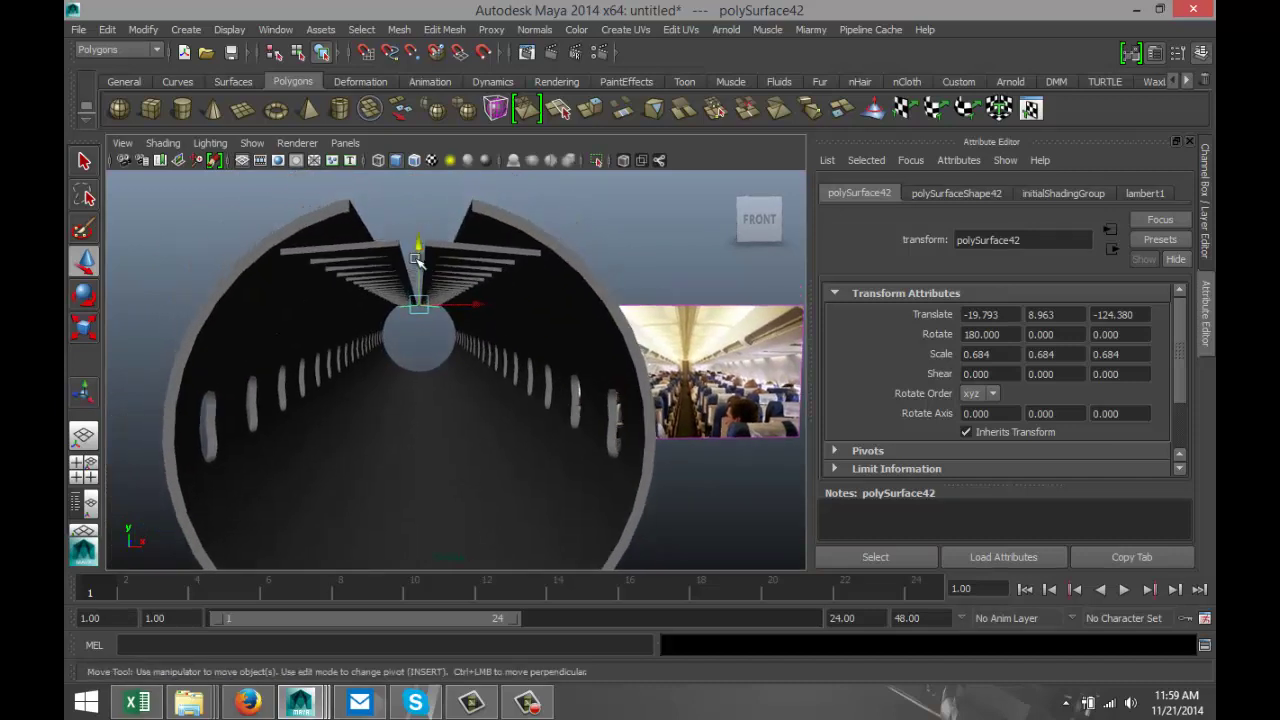
scroll(434, 330, "down", 4)
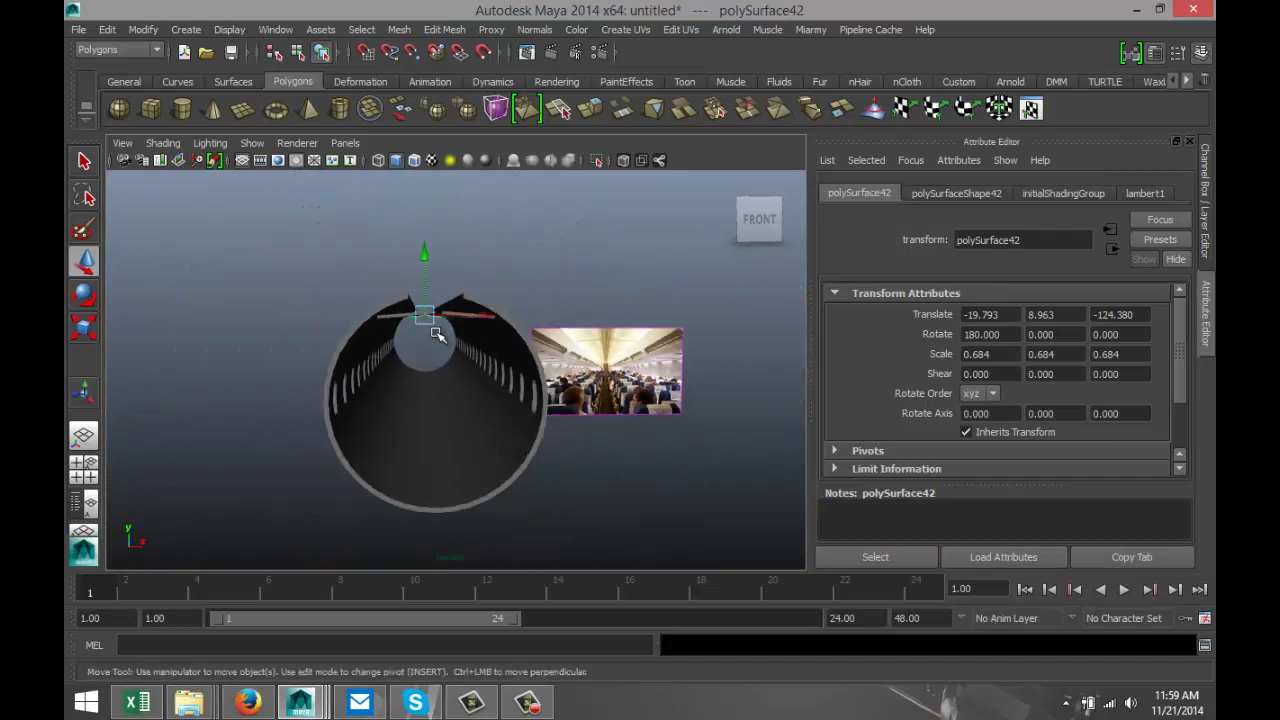
Create a long, thin polygon cube about 0.58 high on the grid in front of the reference image
scroll(436, 334, "down", 4)
left_click(150, 108)
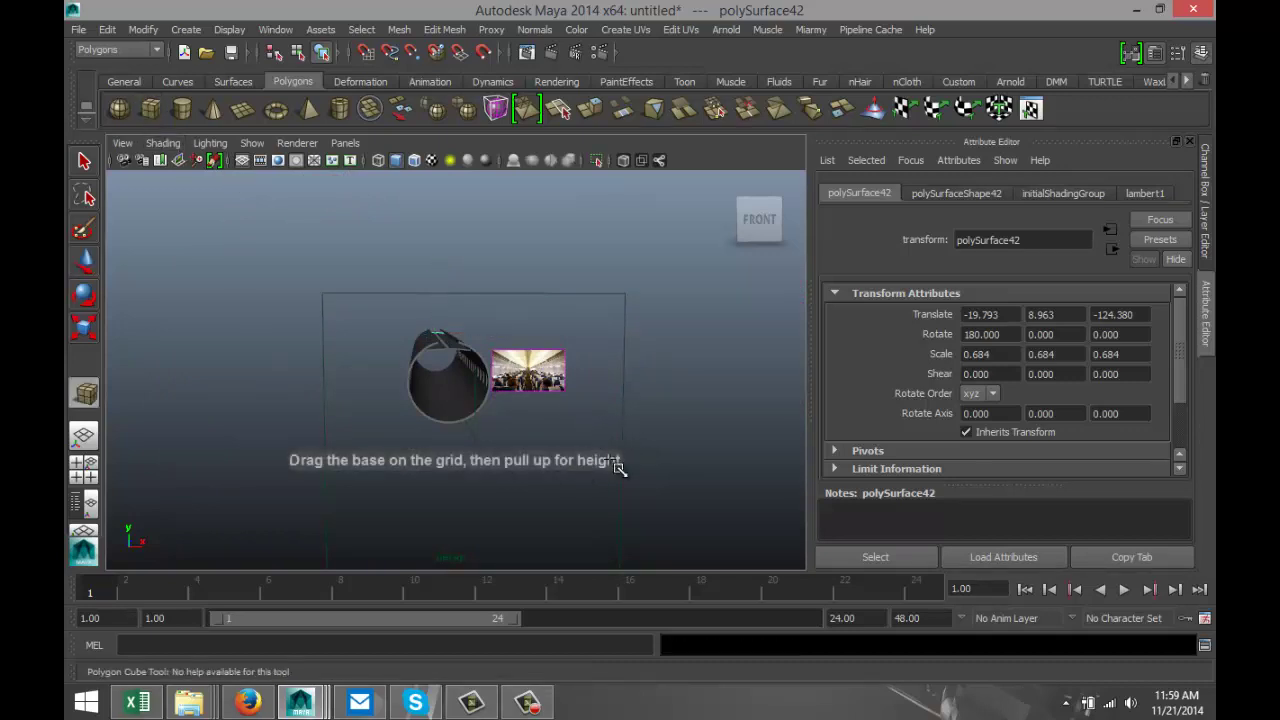
left_click_drag(649, 417, 571, 429, "alt")
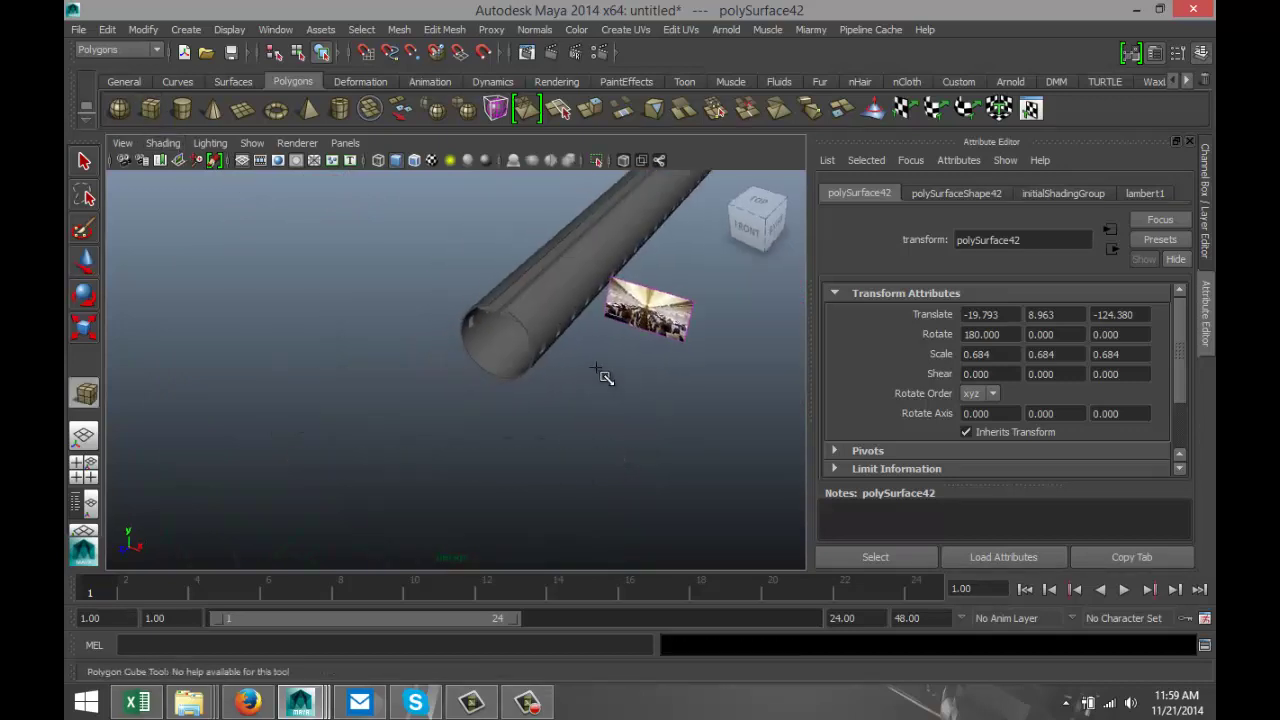
mouse_move(595, 368)
left_mouse_down()
mouse_move(449, 543)
mouse_move(468, 431)
left_mouse_up()
mouse_move(468, 431)
left_mouse_down()
mouse_move(480, 472)
mouse_move(448, 488)
mouse_move(483, 460)
mouse_move(474, 449)
left_mouse_up()
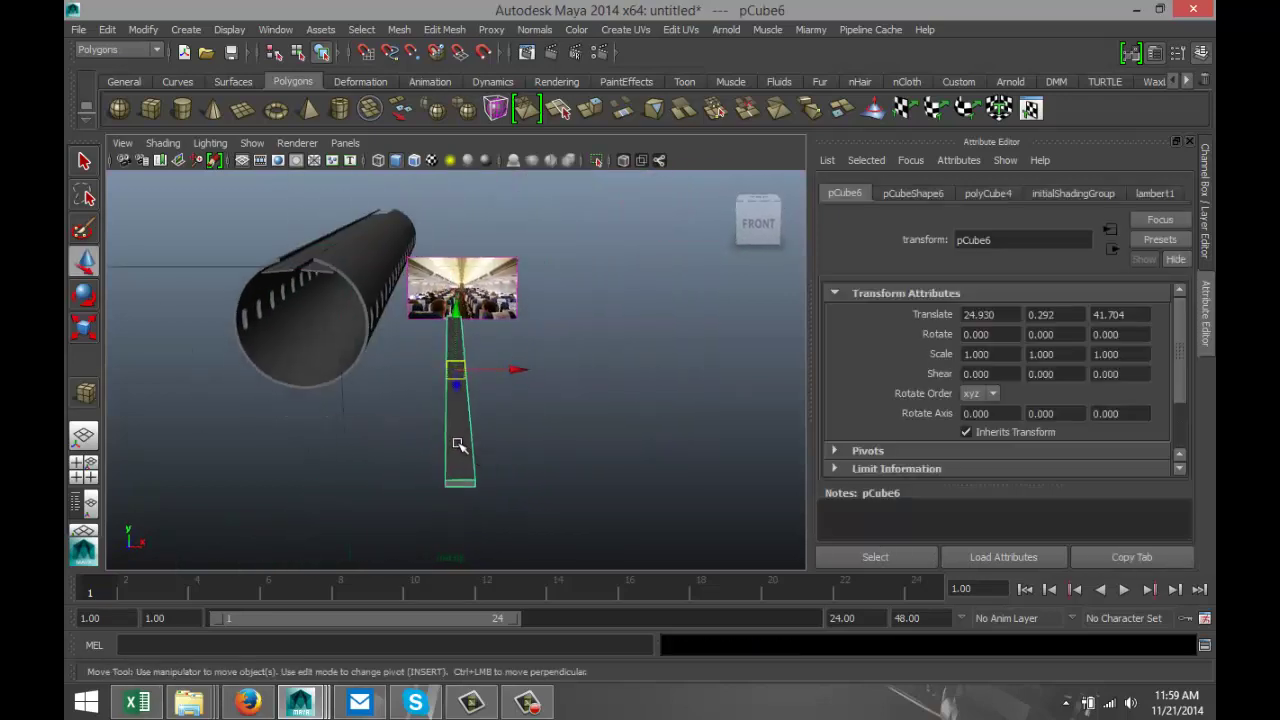
Extrude the long box's top face and scale it inward to a narrower strip
right_click_drag(458, 444, 462, 350)
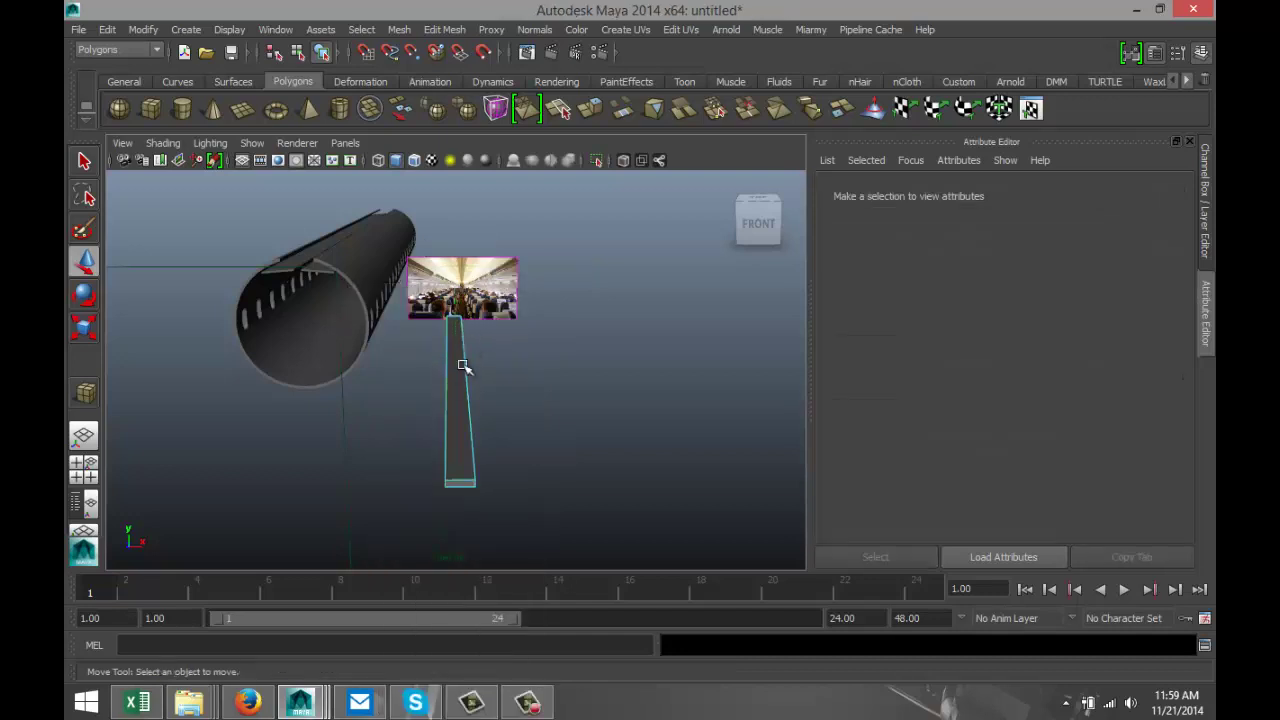
left_click(455, 435)
left_click(444, 29)
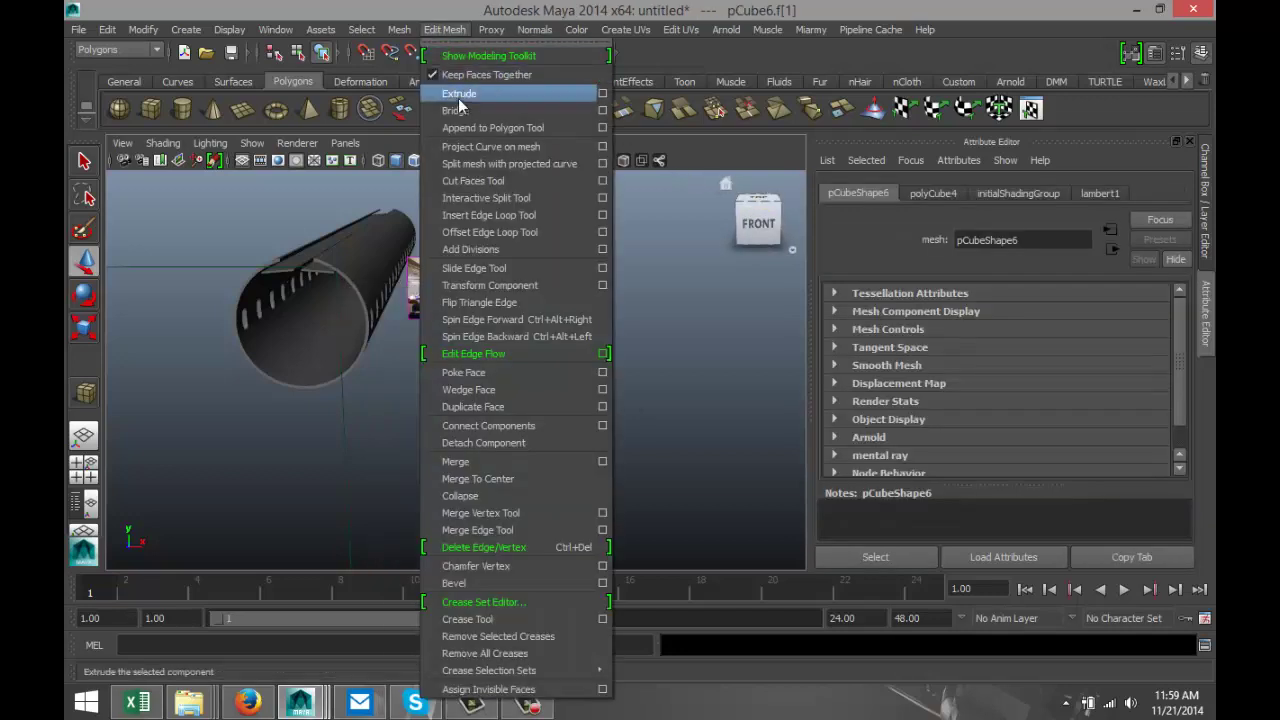
left_click(459, 95)
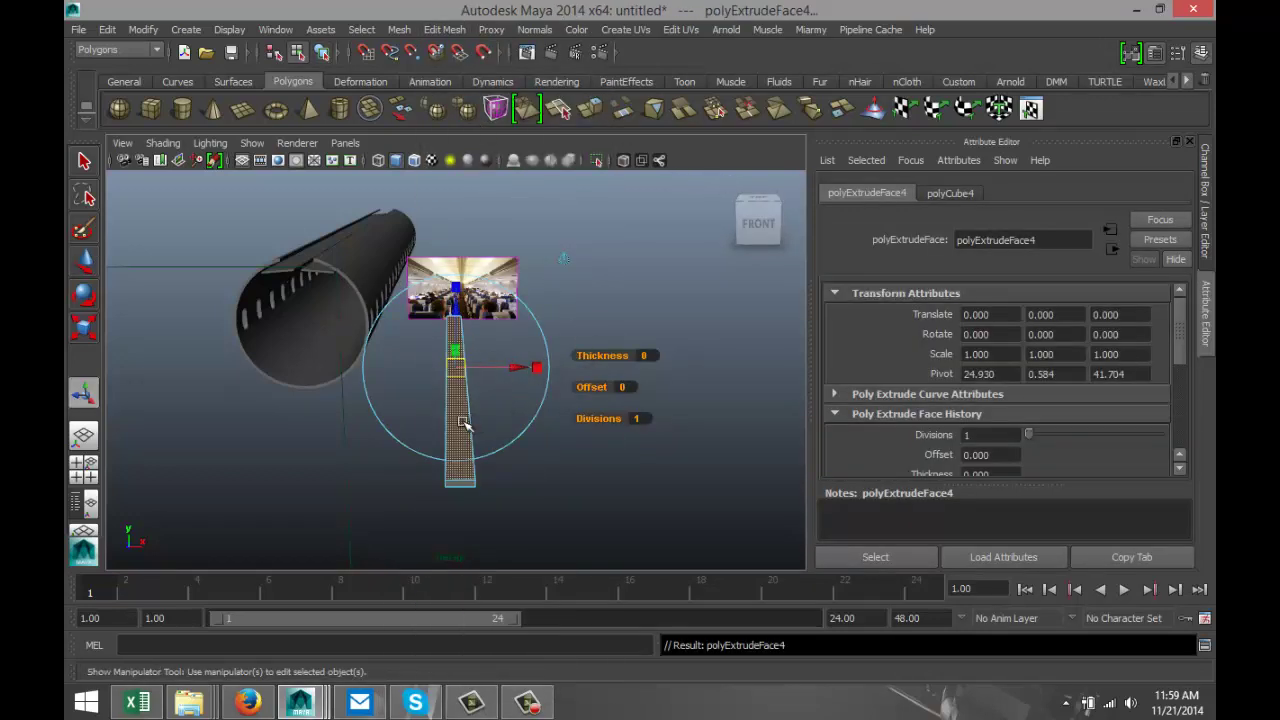
mouse_move(463, 423)
left_mouse_down()
mouse_move(457, 362)
mouse_move(377, 367)
mouse_move(398, 371)
mouse_move(458, 440)
mouse_move(456, 400)
left_mouse_up()
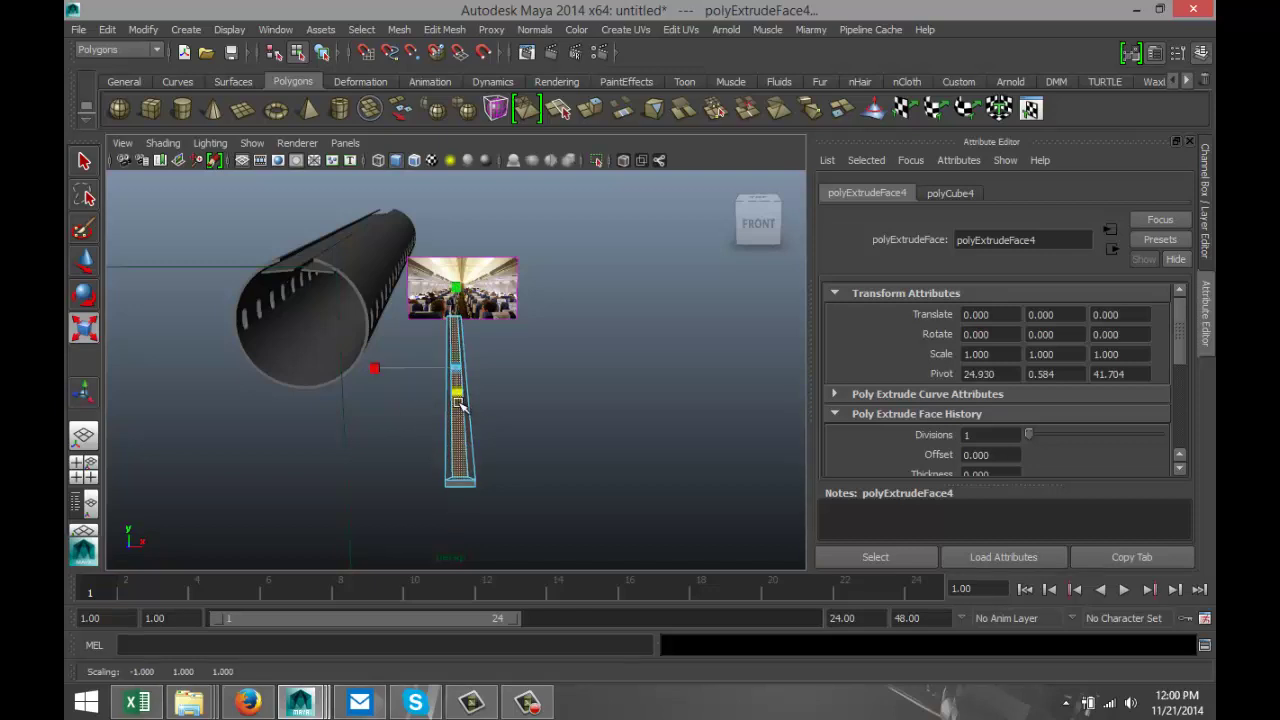
Raise the extruded top face slightly to give the long strip bevelled sides
left_click_drag(523, 472, 549, 461, "alt")
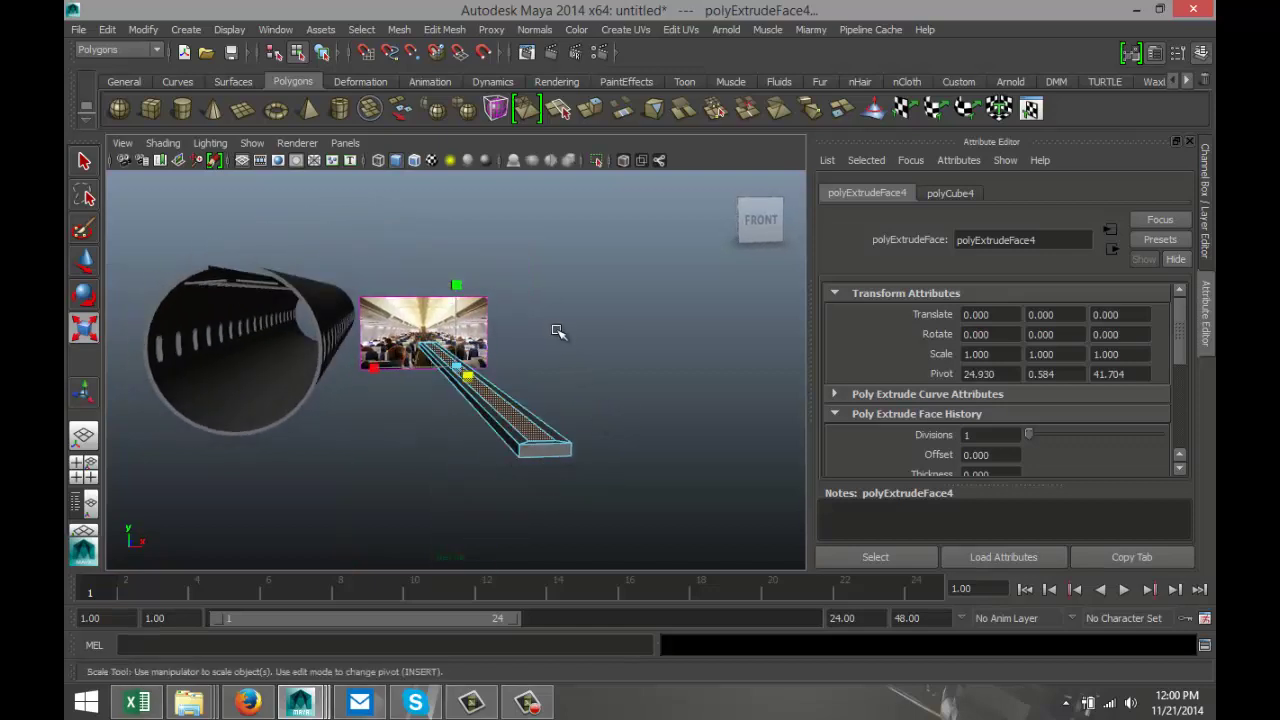
key("w")
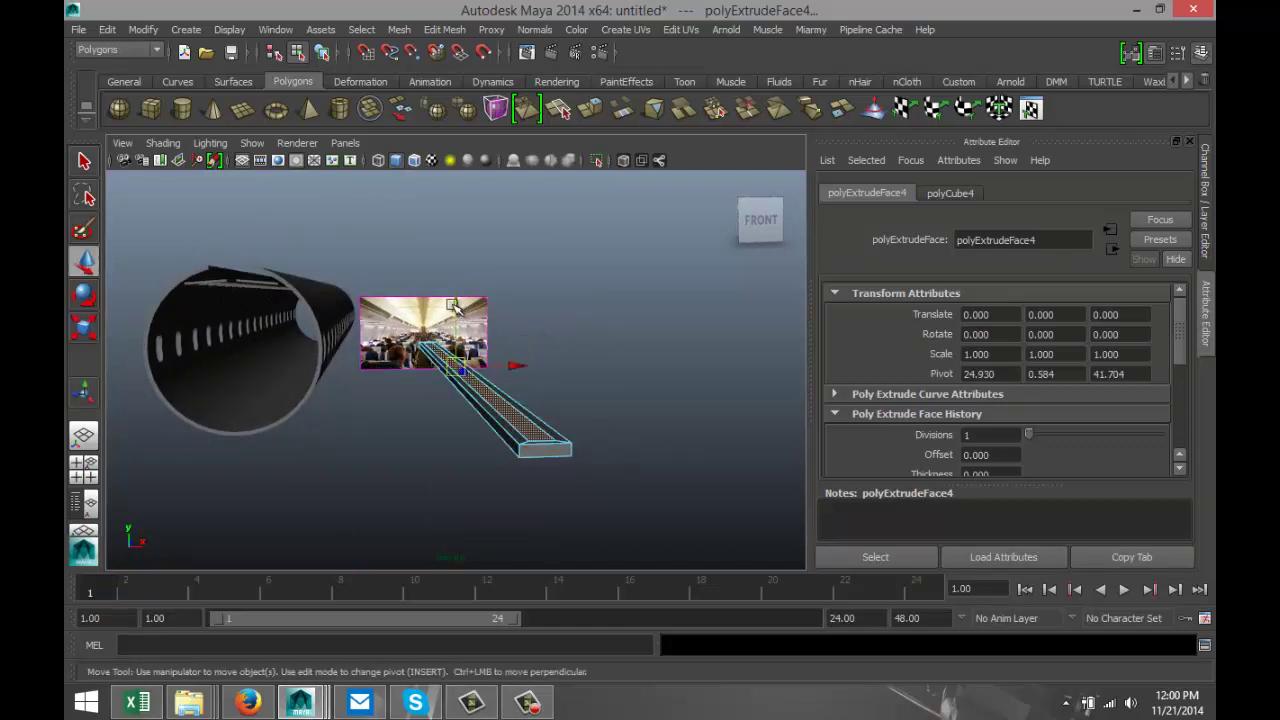
left_click_drag(457, 307, 453, 301)
left_click(613, 402)
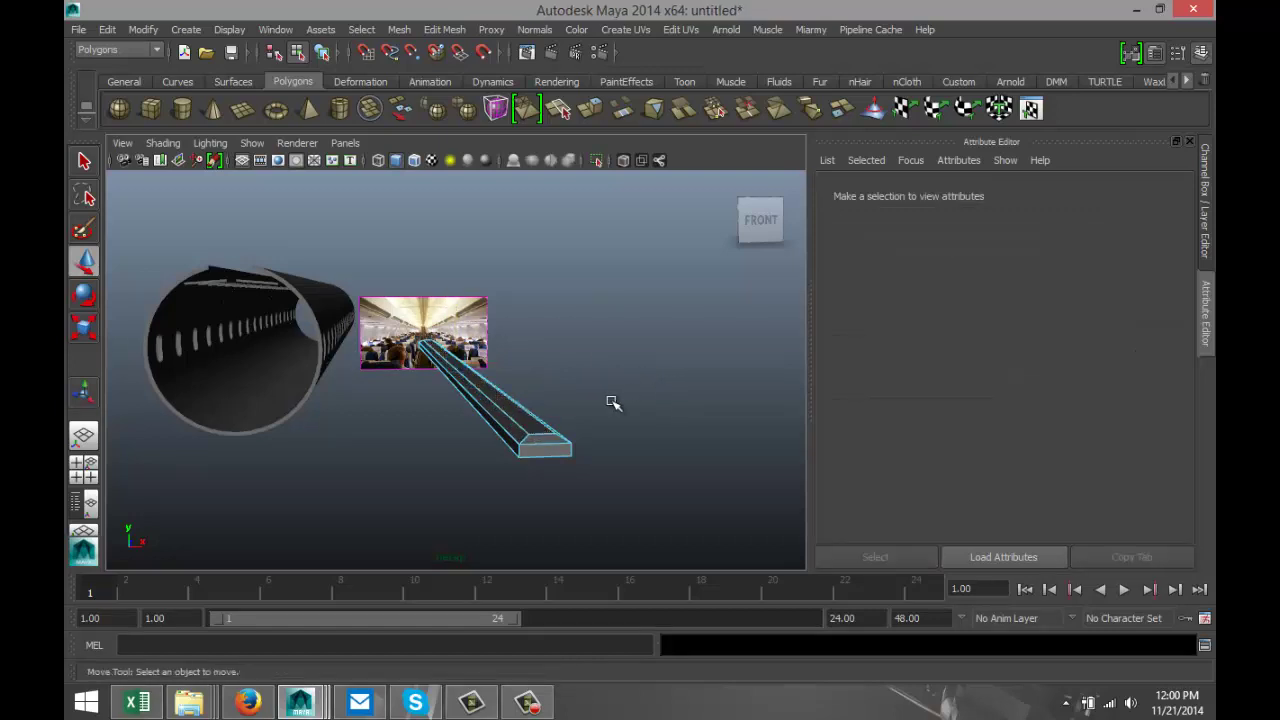
Turn the whole strip upside down by setting its Z rotation to -180
right_click_drag(527, 434, 587, 288)
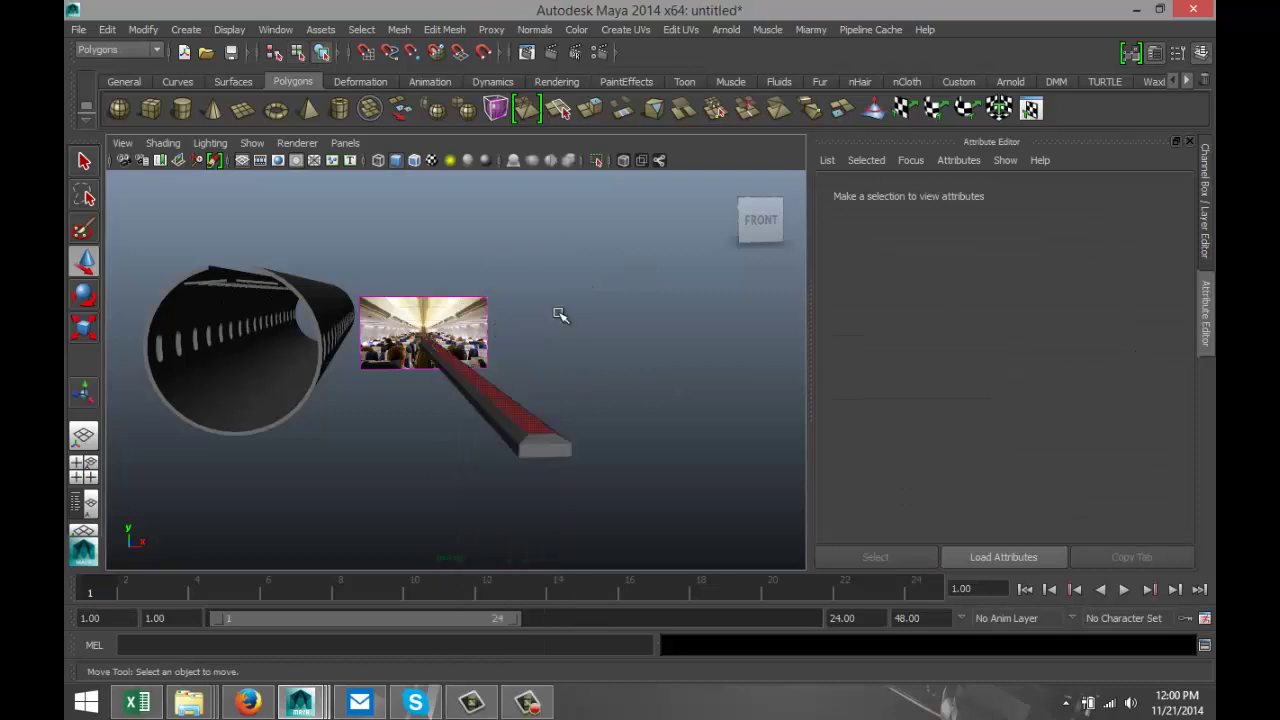
key("e")
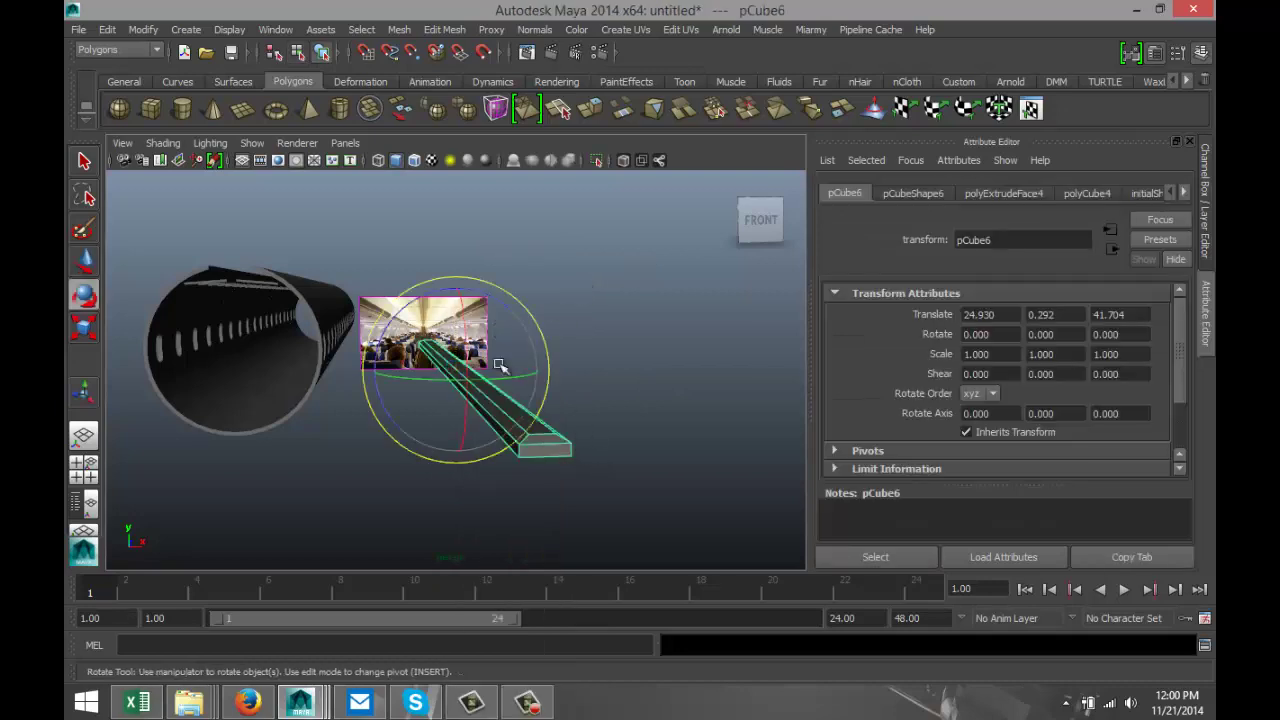
left_click_drag(396, 324, 535, 418)
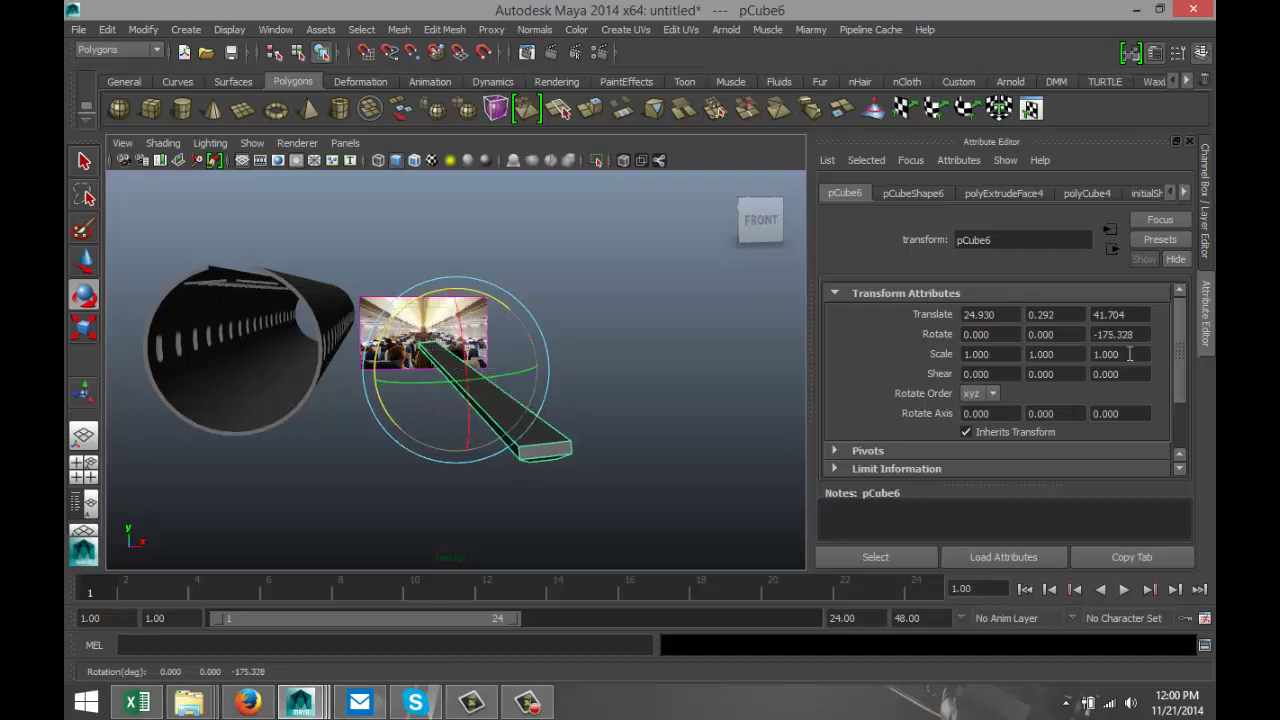
left_click(1118, 334)
type("-180.000")
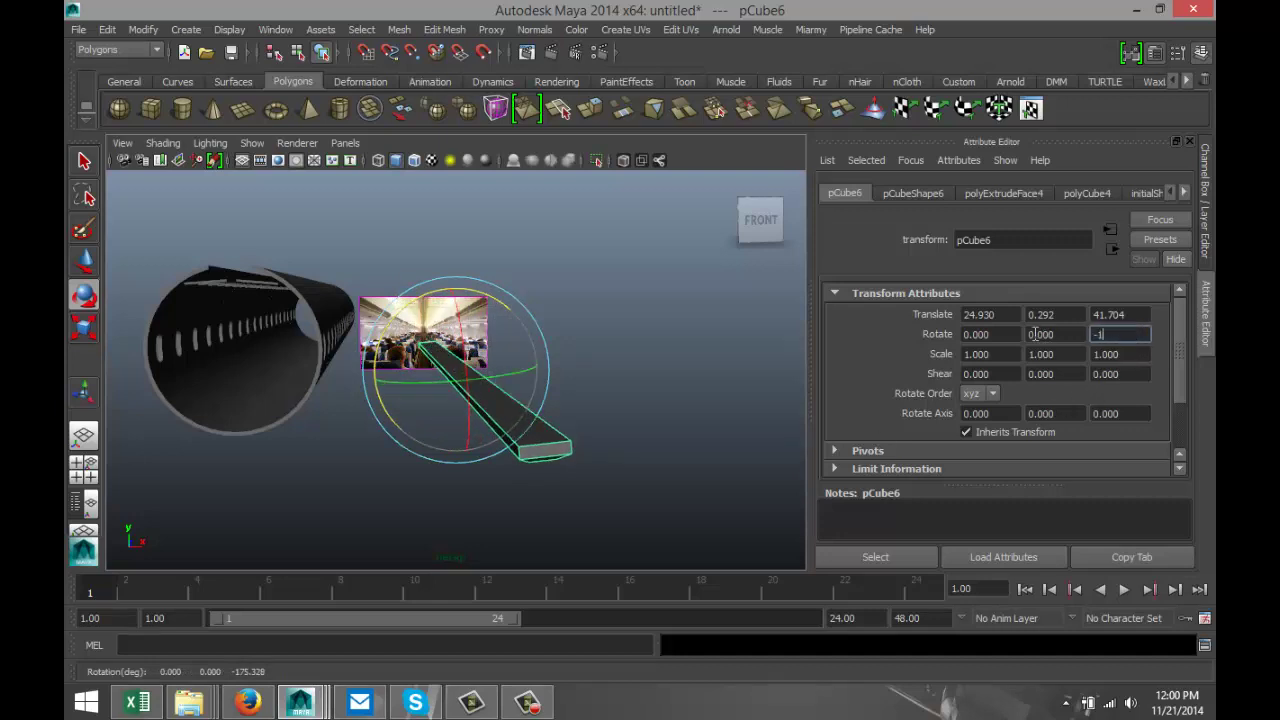
left_click(633, 462)
Move the strip inside the fuselage between the panel rows, to about 0.585 in translate X and -18.5 in Z
left_click(83, 463)
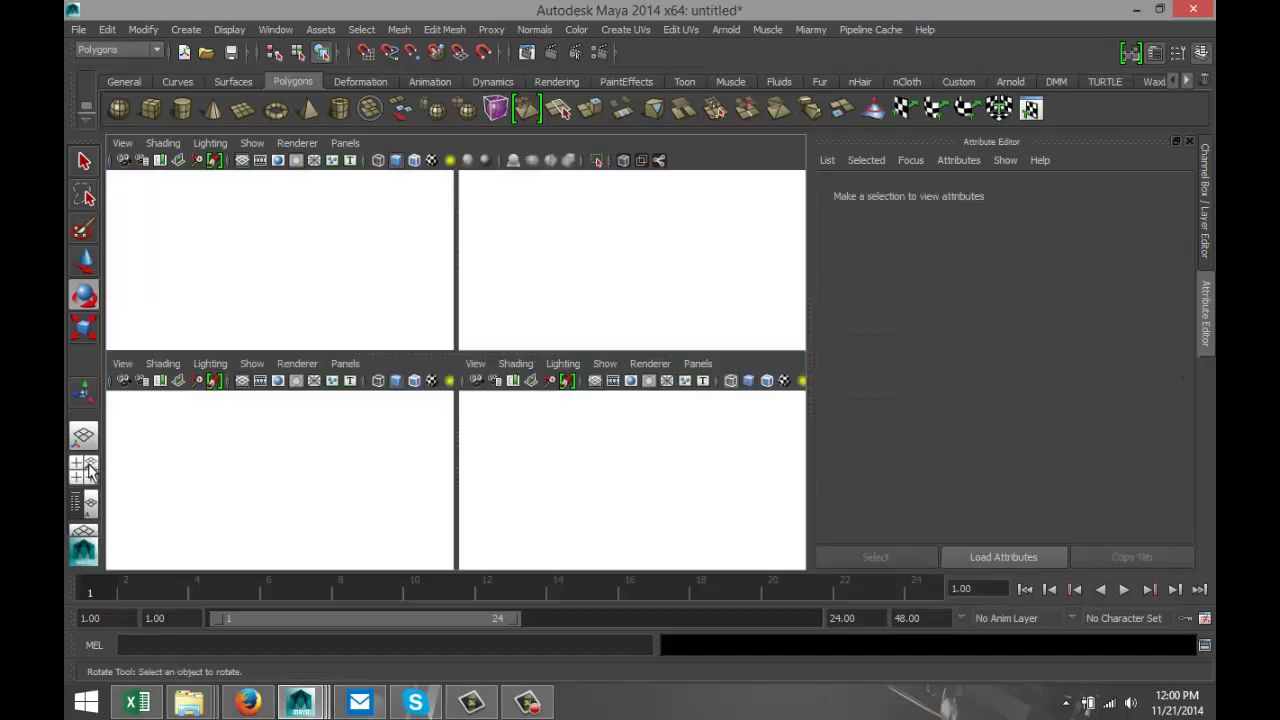
key("space")
scroll(403, 320, "down", 5)
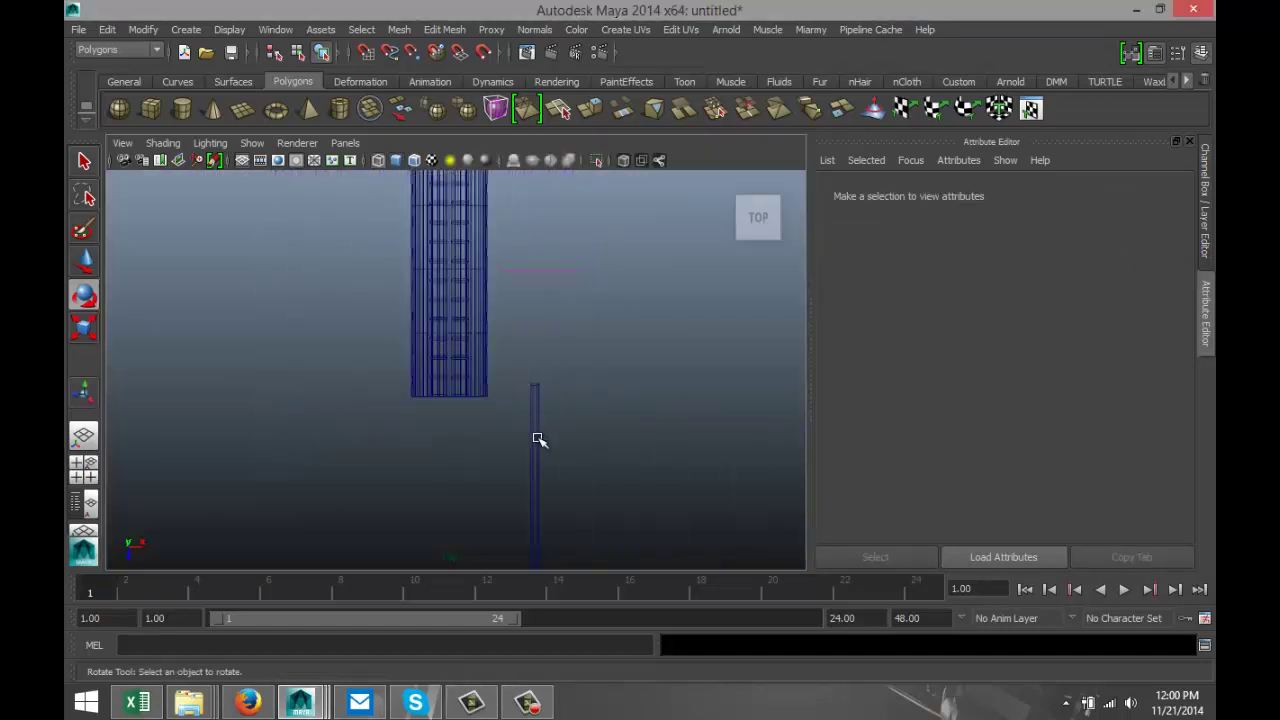
left_click(536, 440)
key("w")
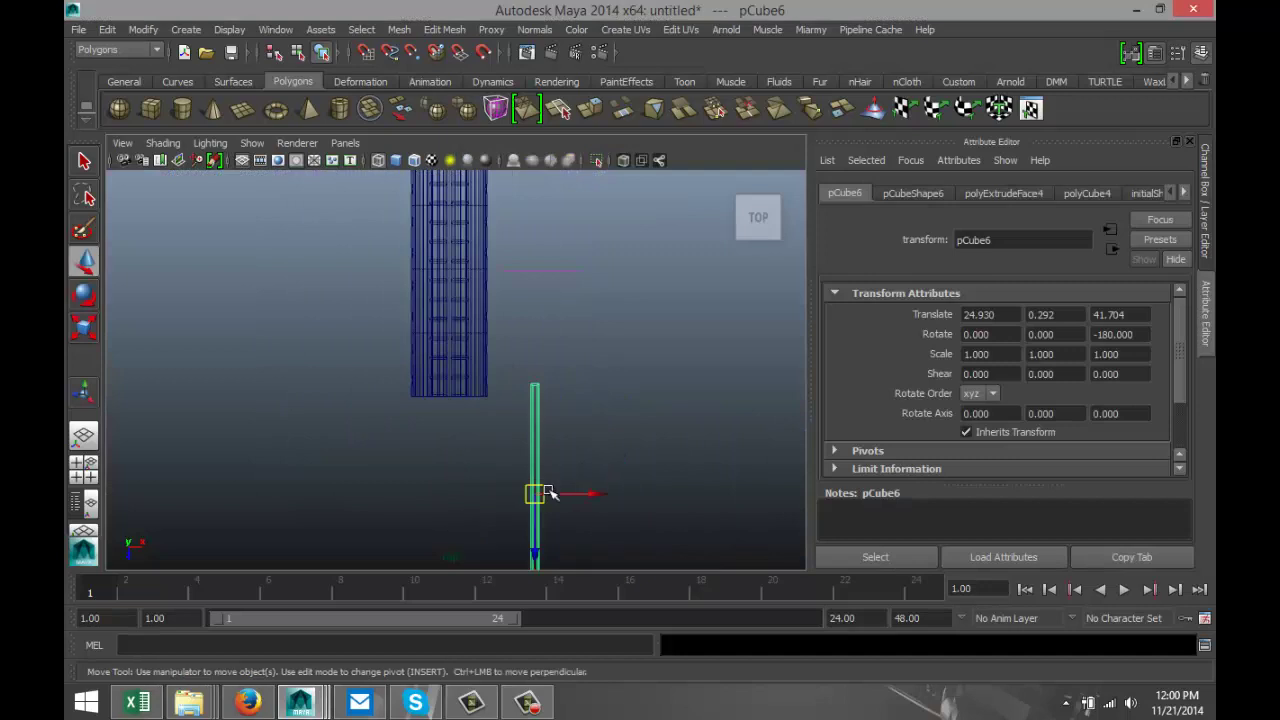
left_click_drag(535, 549, 523, 342)
left_click_drag(584, 291, 510, 290)
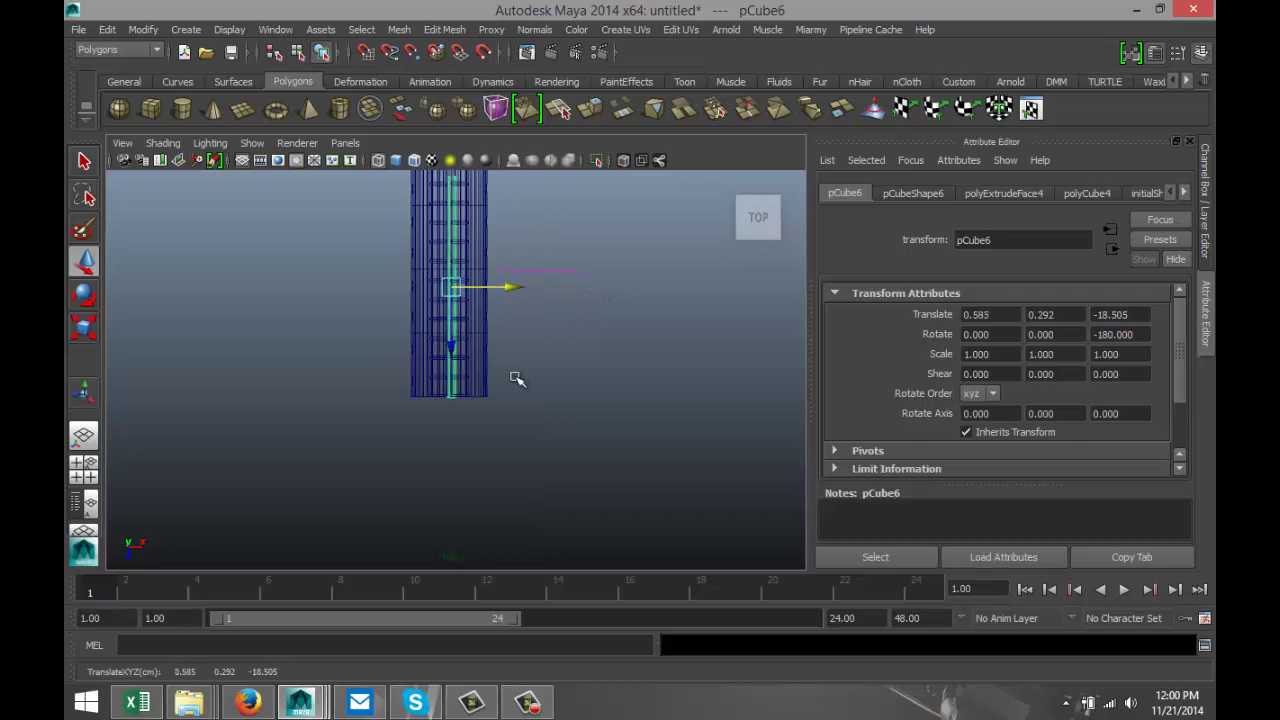
scroll(516, 378, "up", 10)
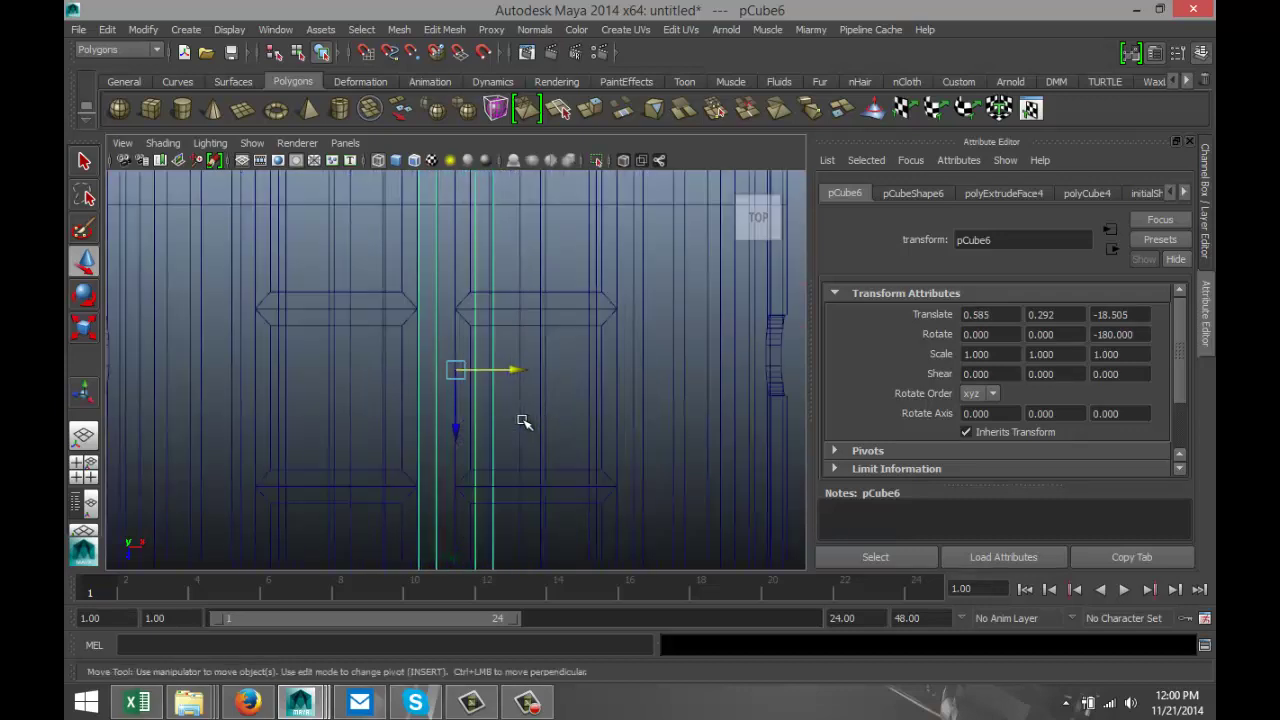
Centre the strip between the panel rows at about -0.013 in translate X and raise it to about 8.19 in Y
left_click_drag(510, 370, 490, 378)
scroll(490, 400, "down", 8)
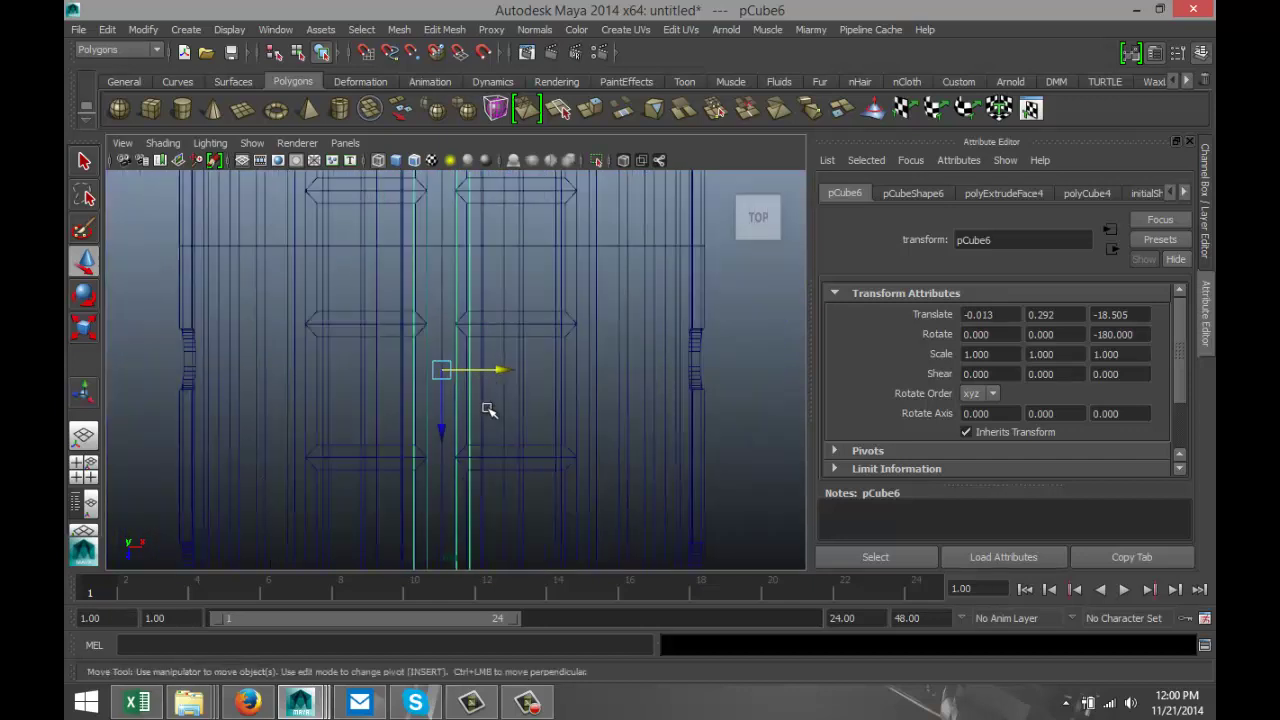
left_click(85, 474)
key("space")
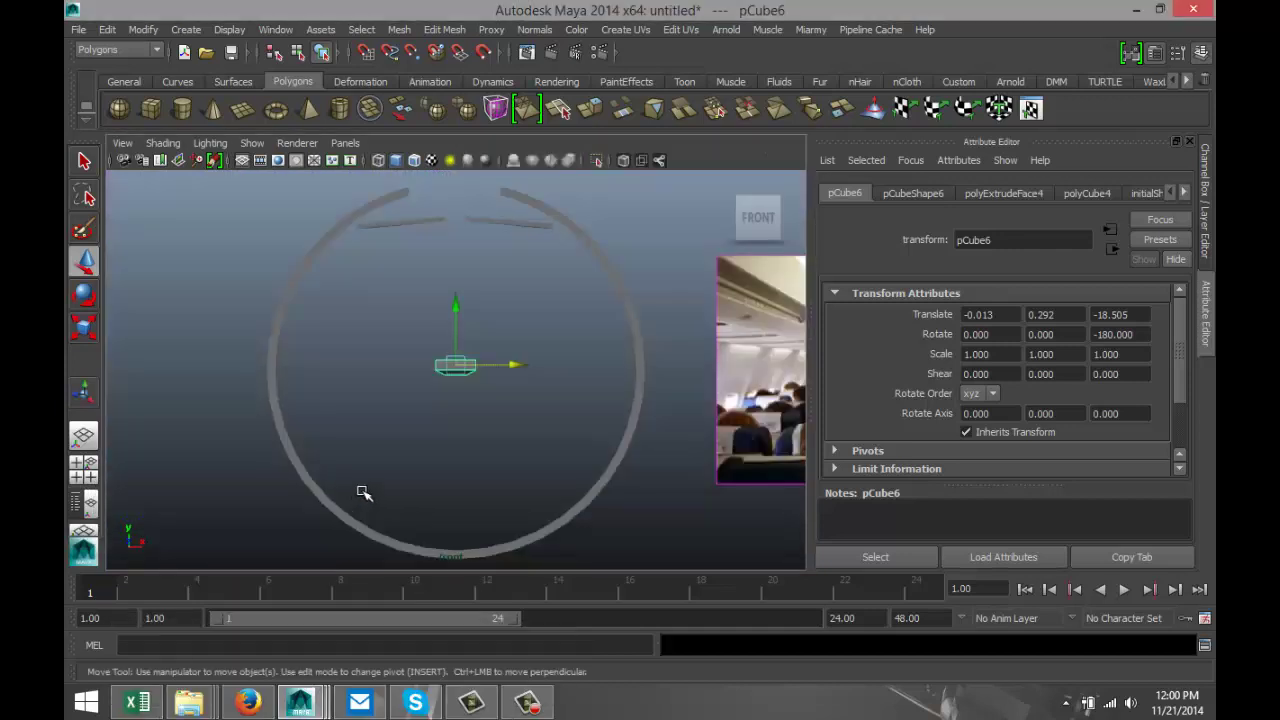
left_click_drag(457, 305, 458, 176)
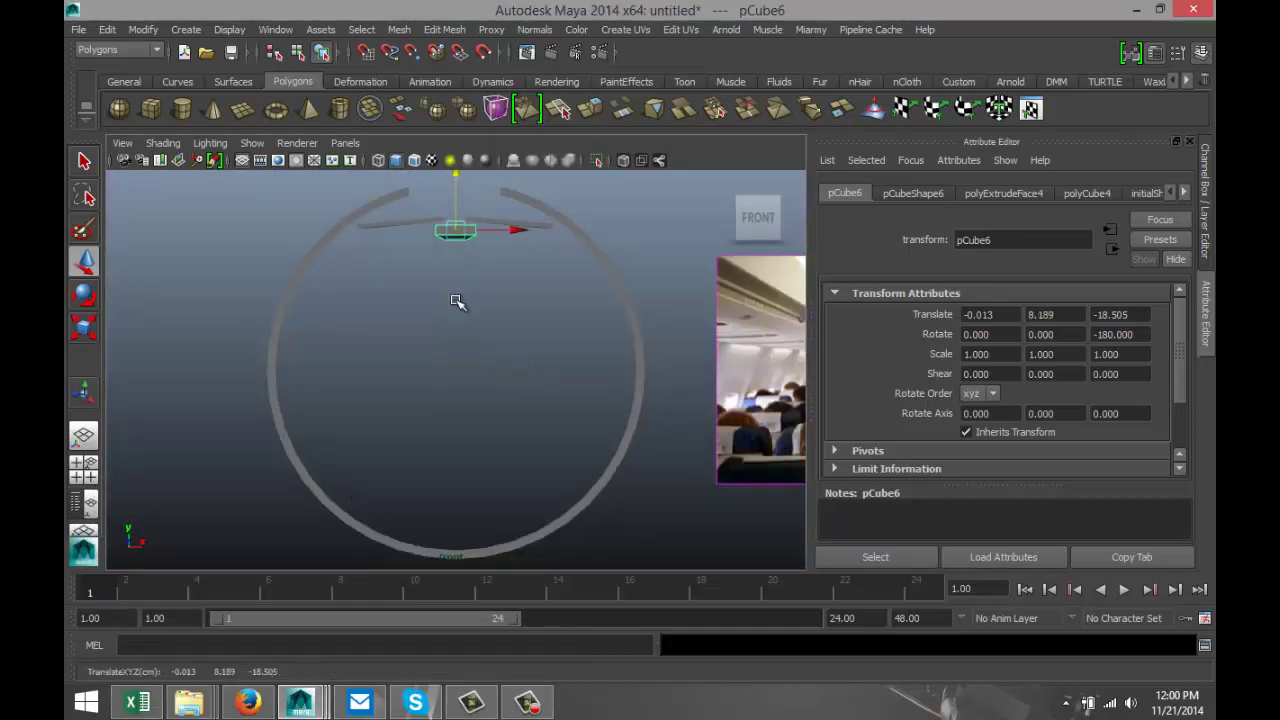
Scale the strip uniformly to about 0.666 and raise it to about 8.35 in translate Y, between the ceiling panels
key("f")
scroll(475, 344, "down", 5)
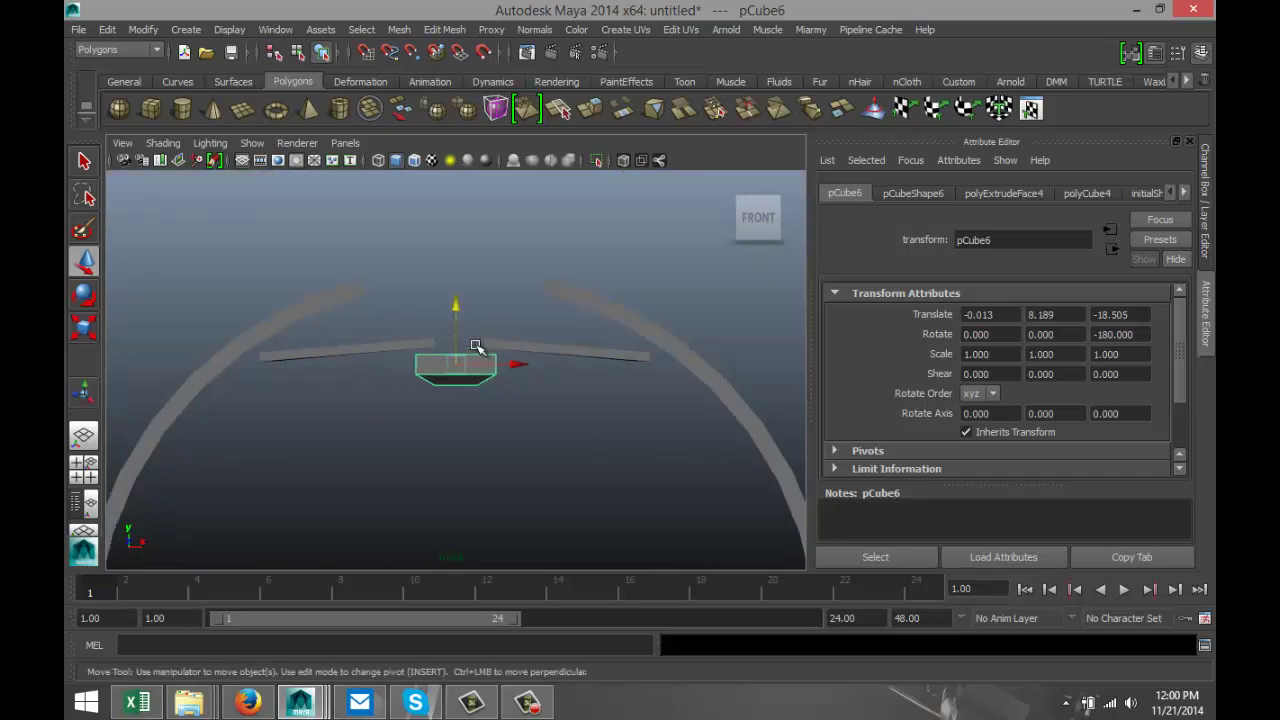
scroll(478, 347, "up", 3)
key("r")
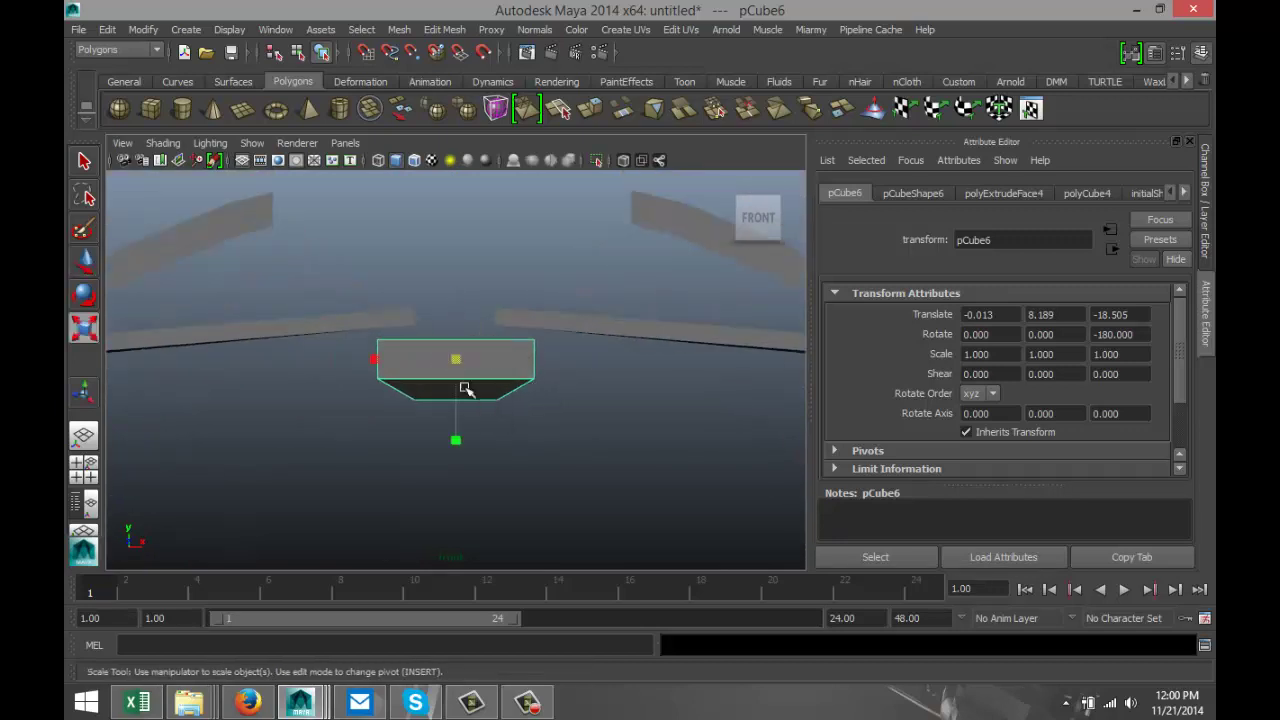
left_click_drag(455, 360, 374, 364)
key("w")
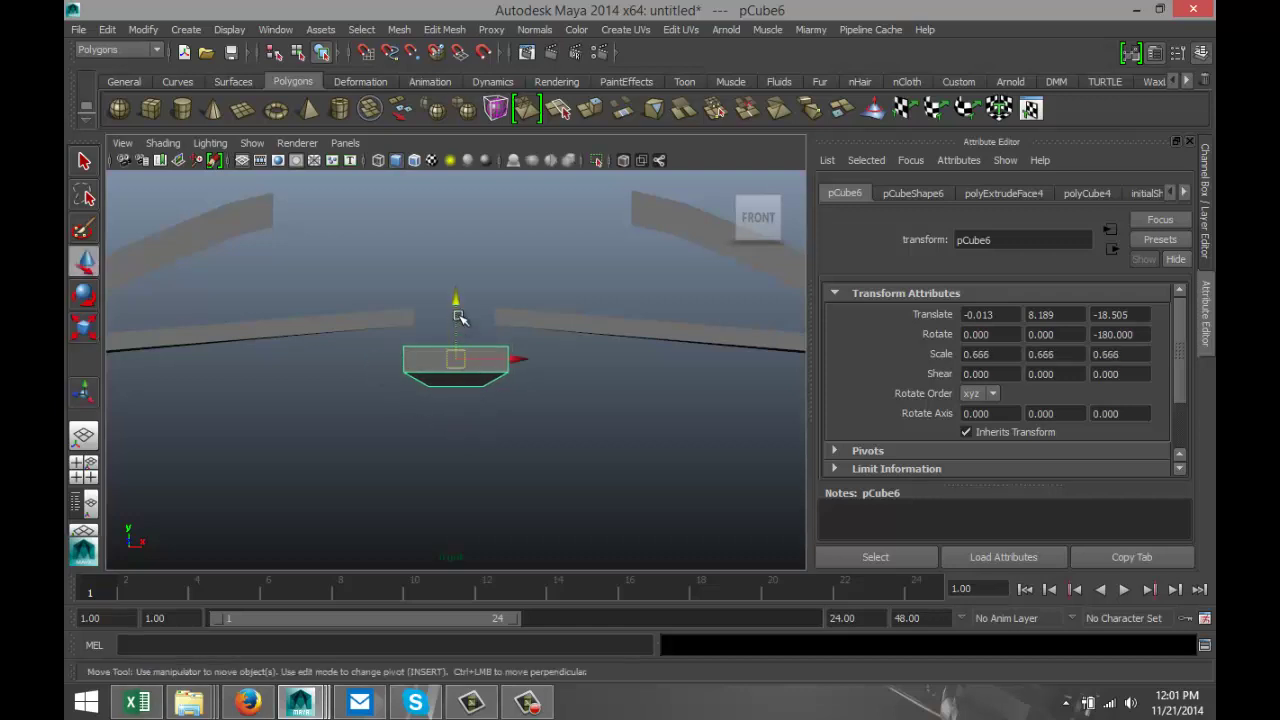
left_click_drag(457, 309, 453, 297)
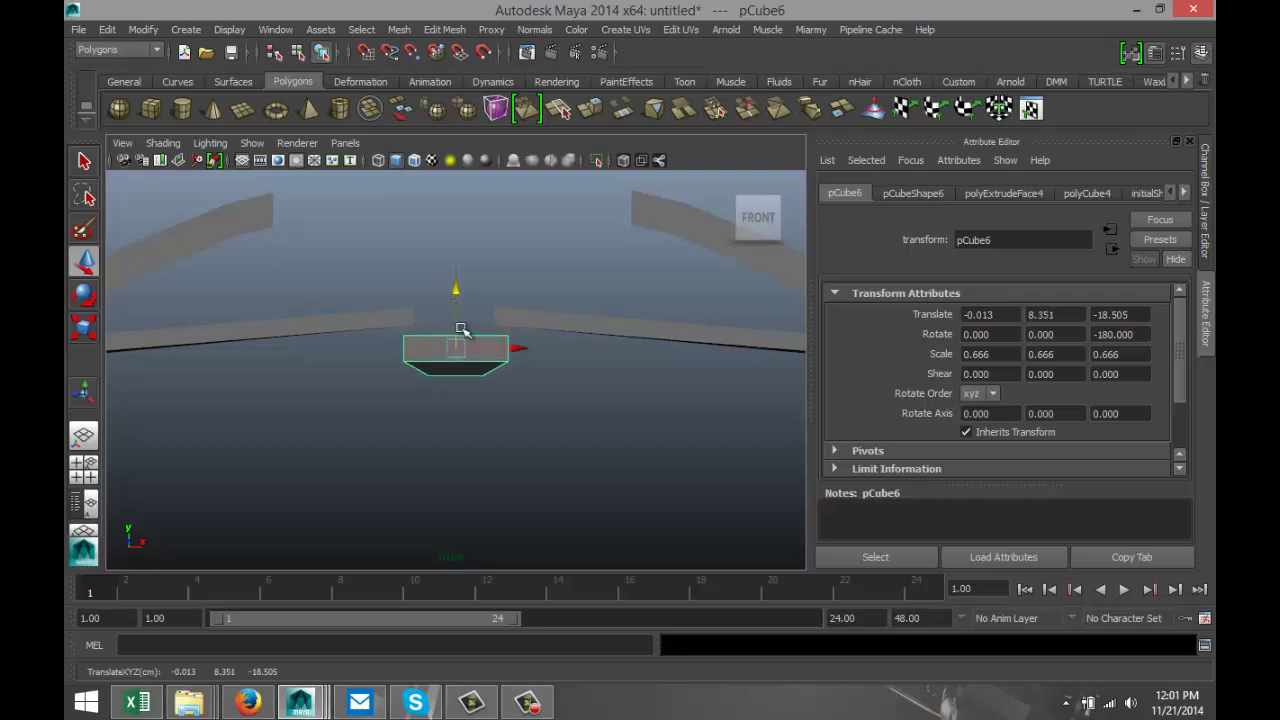
Move the vertices at the strip's near end outward along Z so the strip reaches the fuselage's front opening
left_click(76, 463)
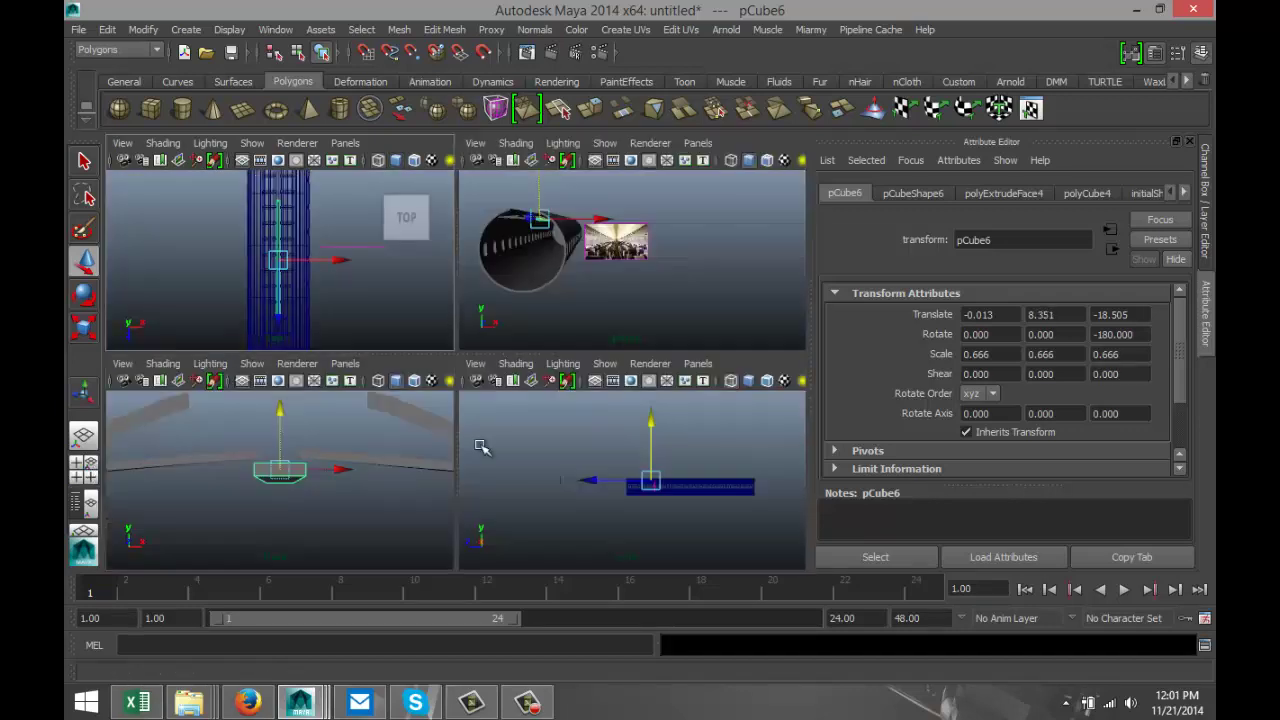
key("space")
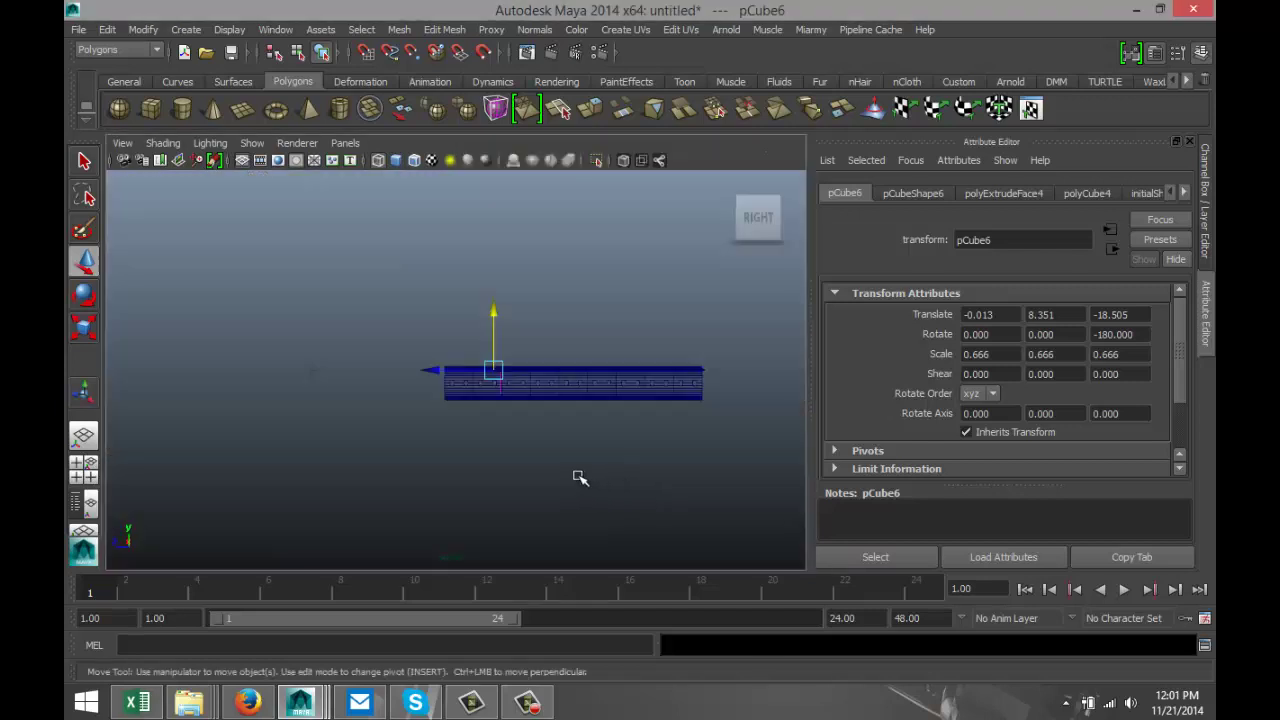
scroll(560, 477, "up", 6)
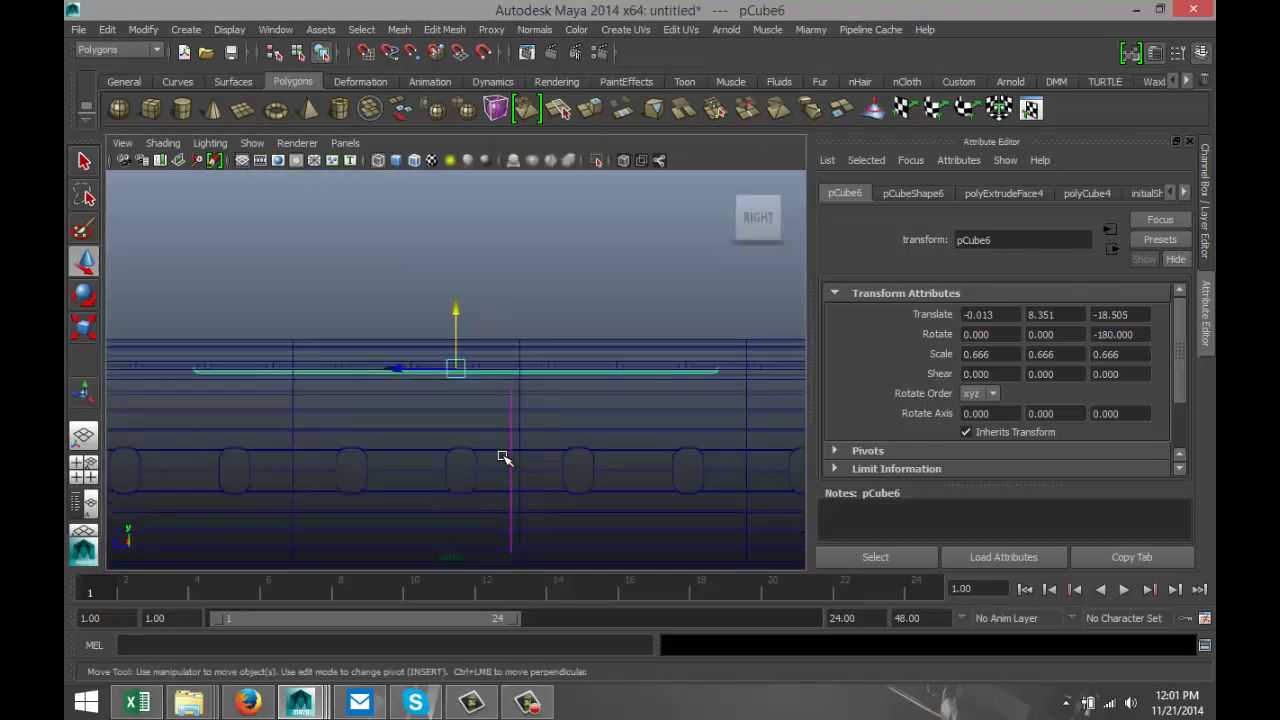
scroll(450, 458, "up", 2)
scroll(366, 449, "down", 5)
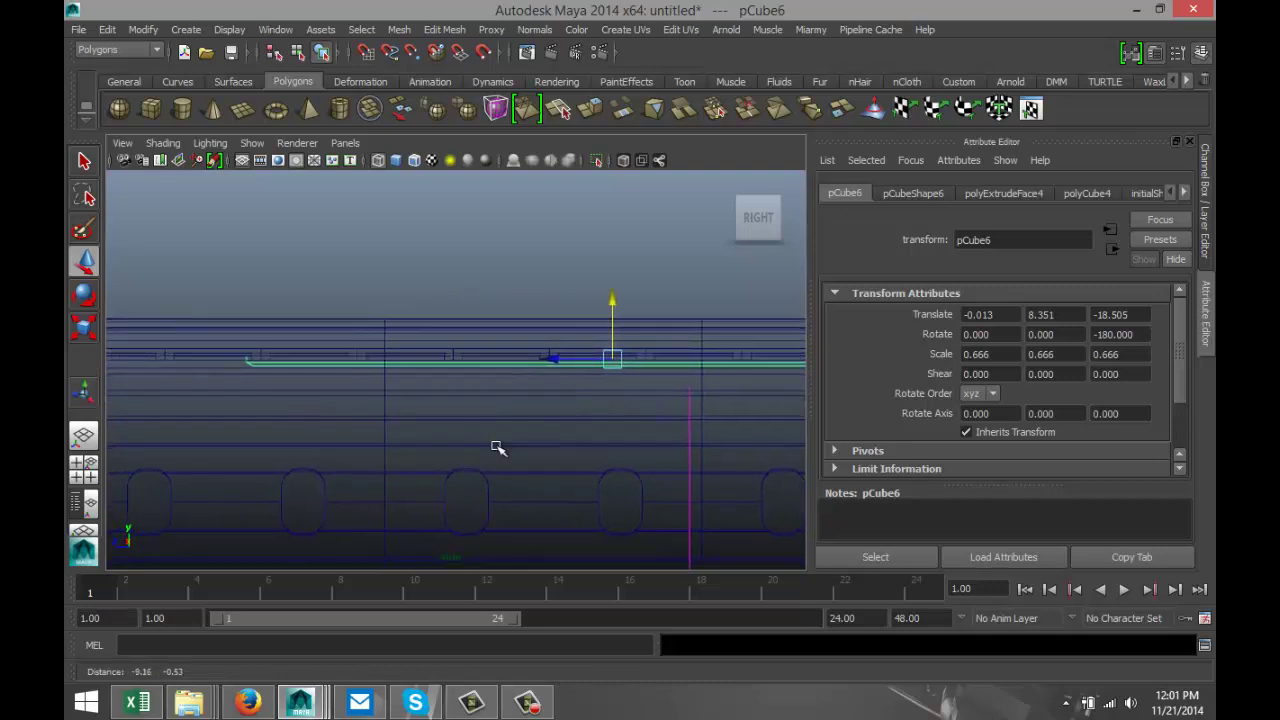
key("r")
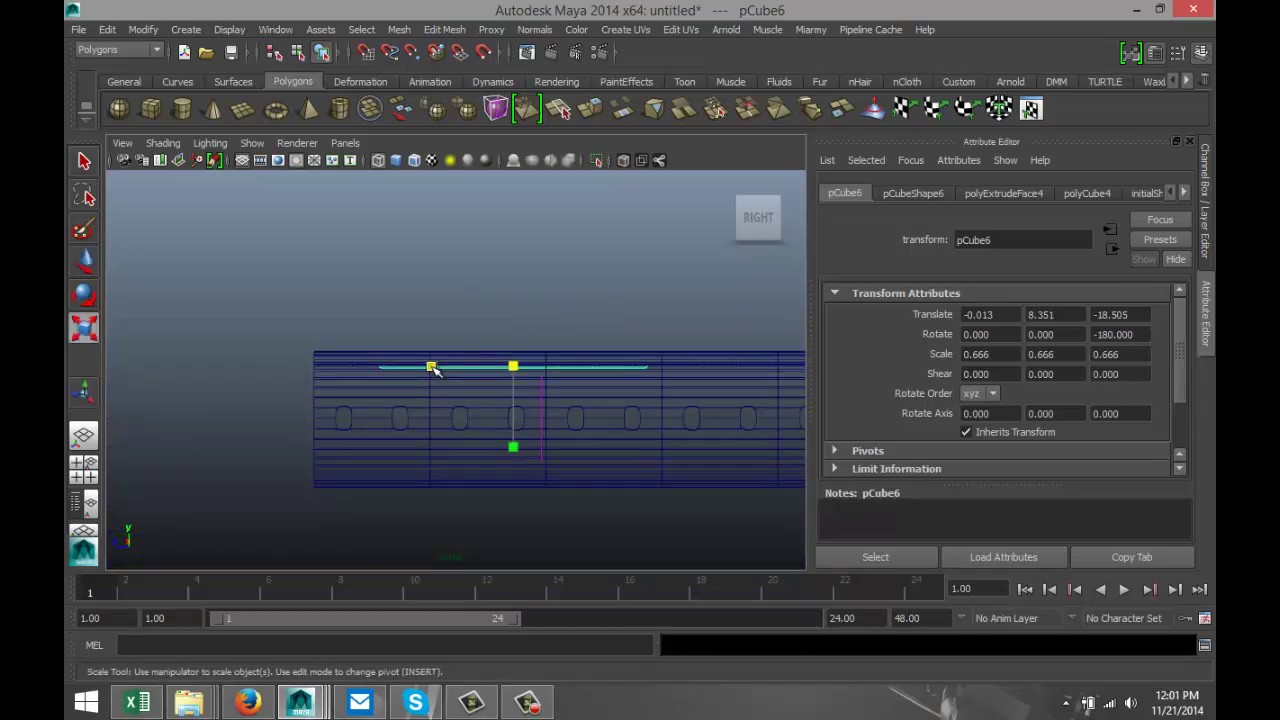
scroll(432, 370, "up", 5)
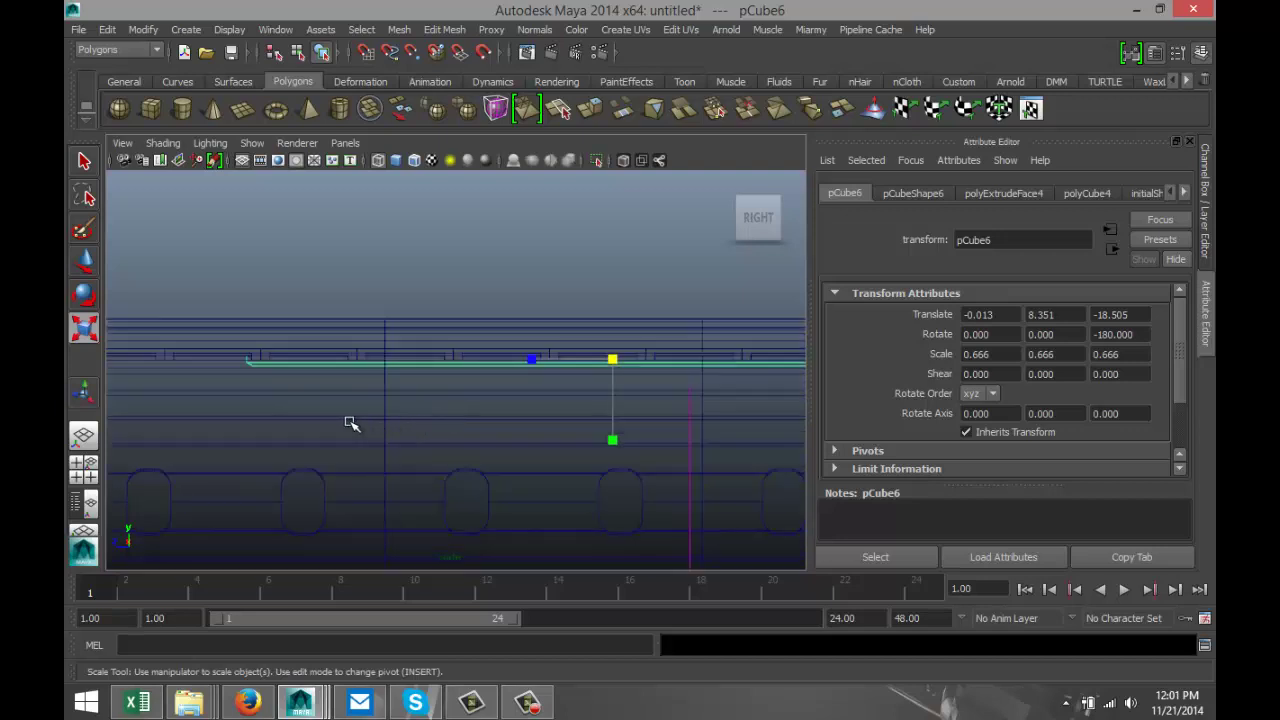
middle_click_drag(435, 427, 479, 428, "alt")
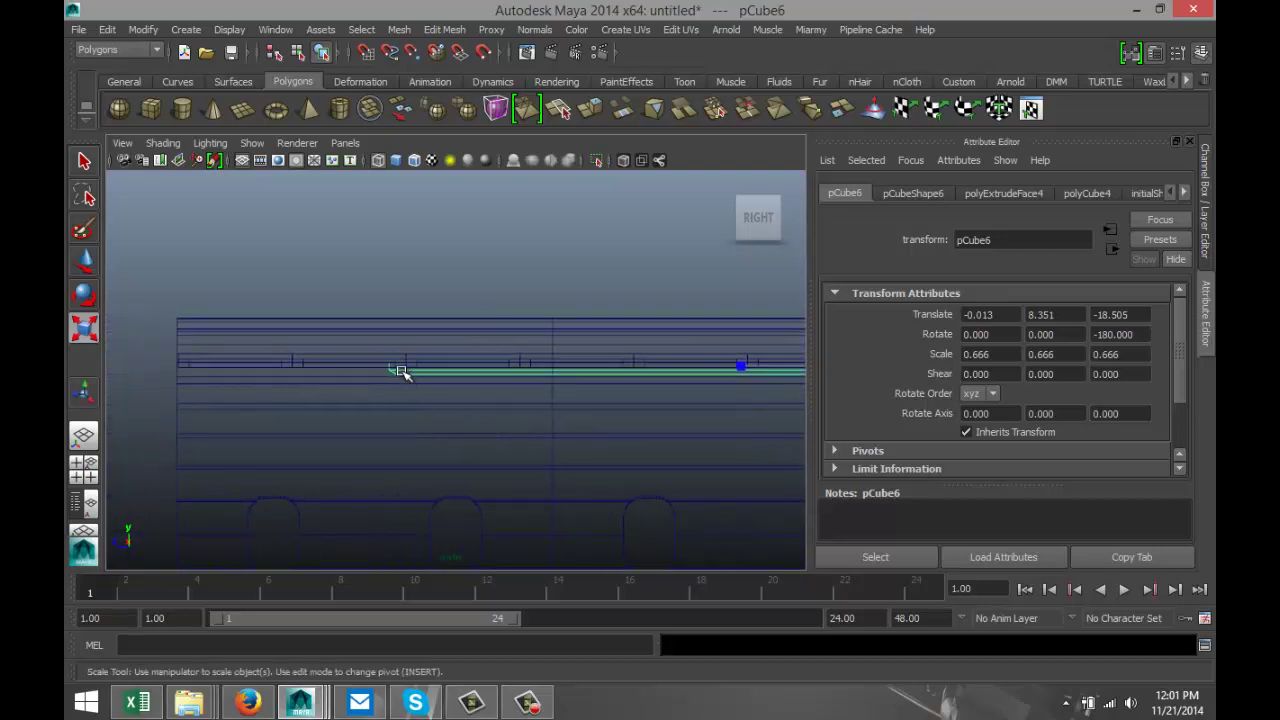
right_click_drag(400, 372, 328, 306)
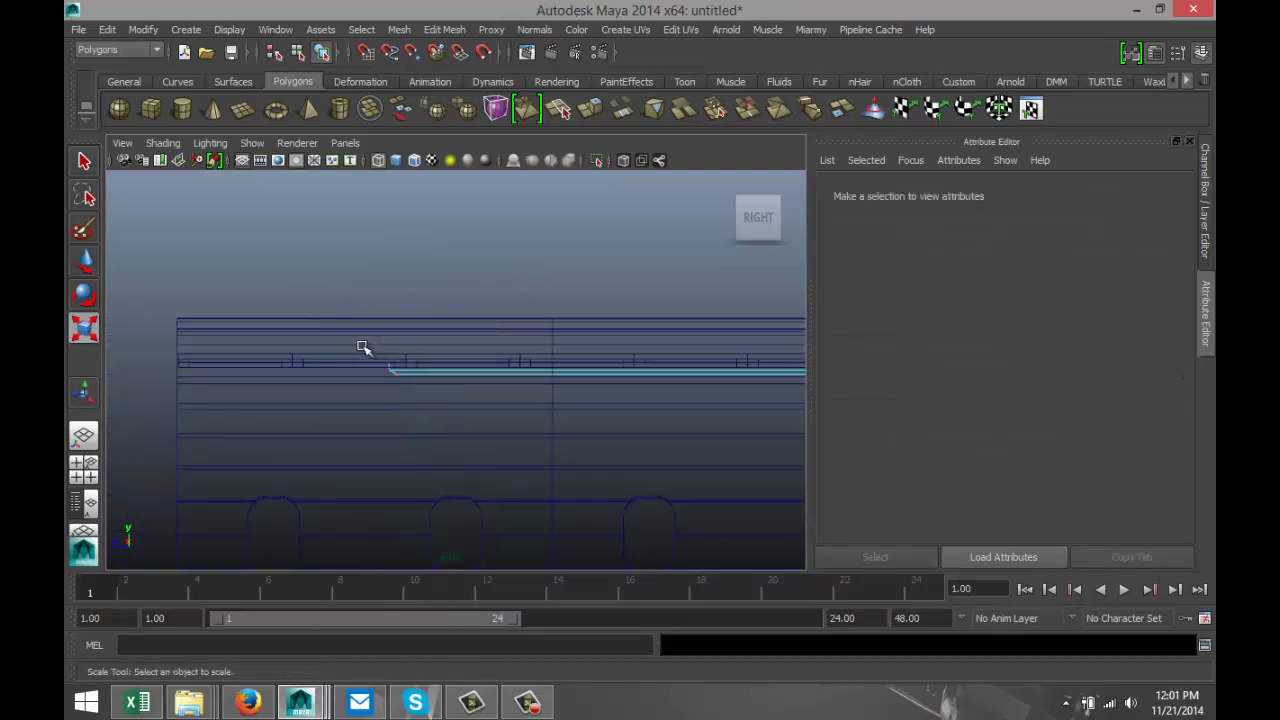
left_click_drag(363, 347, 420, 434)
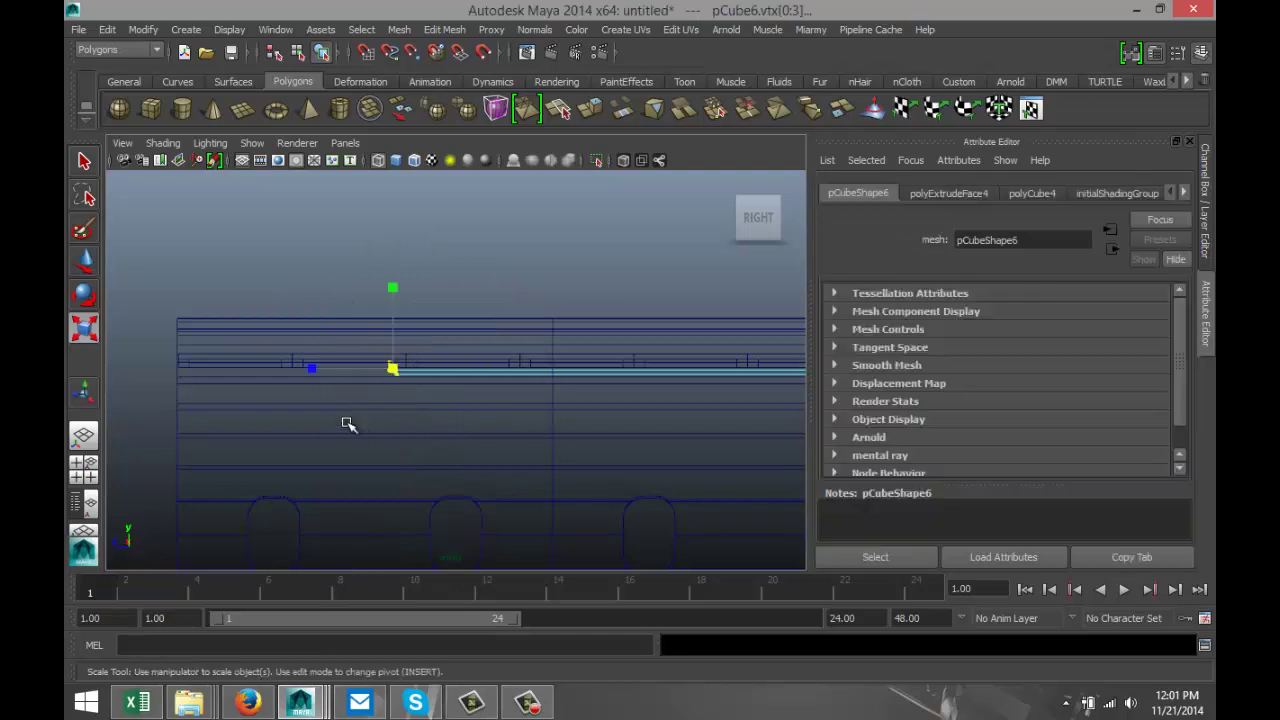
key("w")
left_click_drag(334, 366, 125, 390)
Move the vertices at the strip's other end along Z to the fuselage's rear end, at about -153.3
scroll(509, 403, "down", 5)
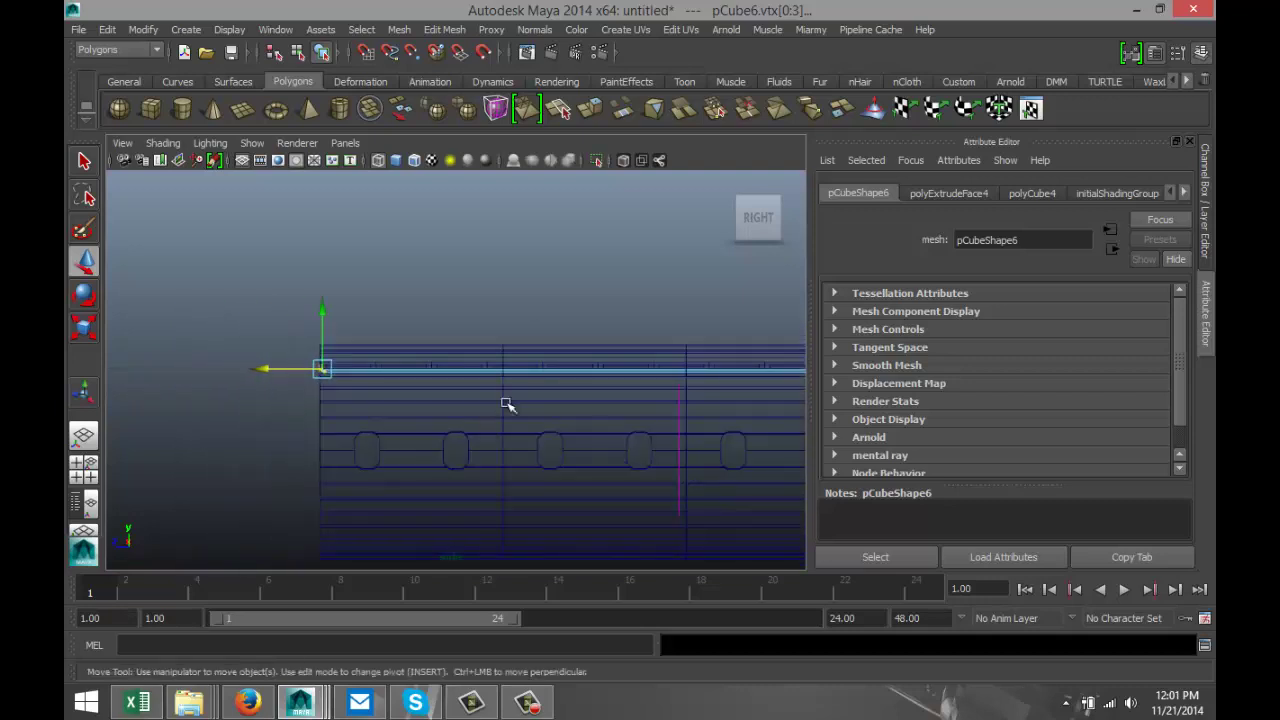
scroll(323, 440, "up", 5)
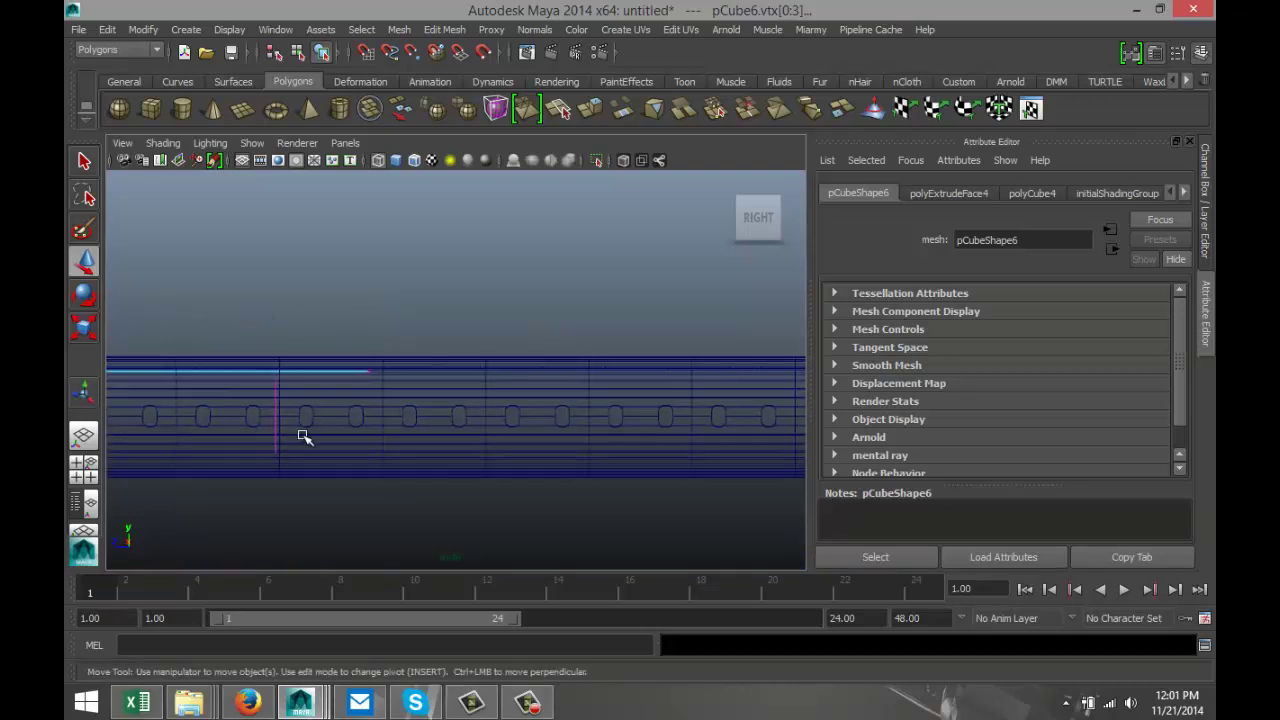
left_click_drag(270, 356, 309, 423)
scroll(446, 466, "down", 5)
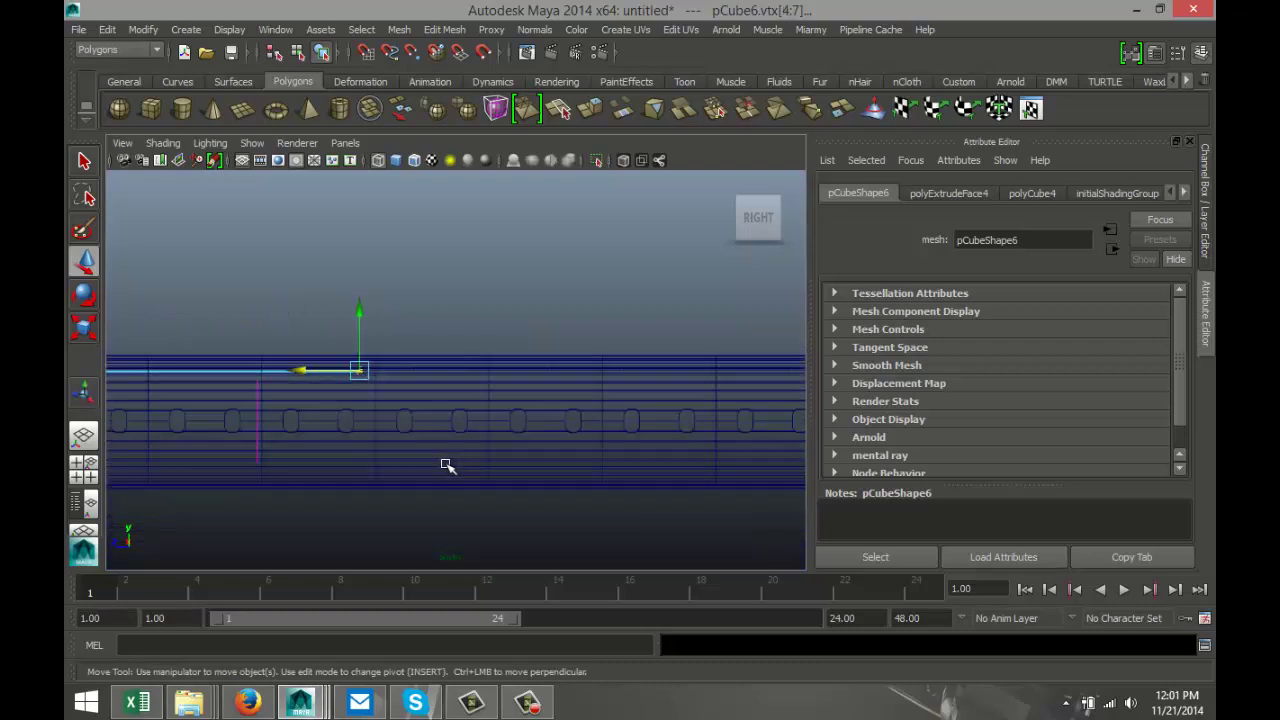
left_click_drag(368, 371, 588, 399)
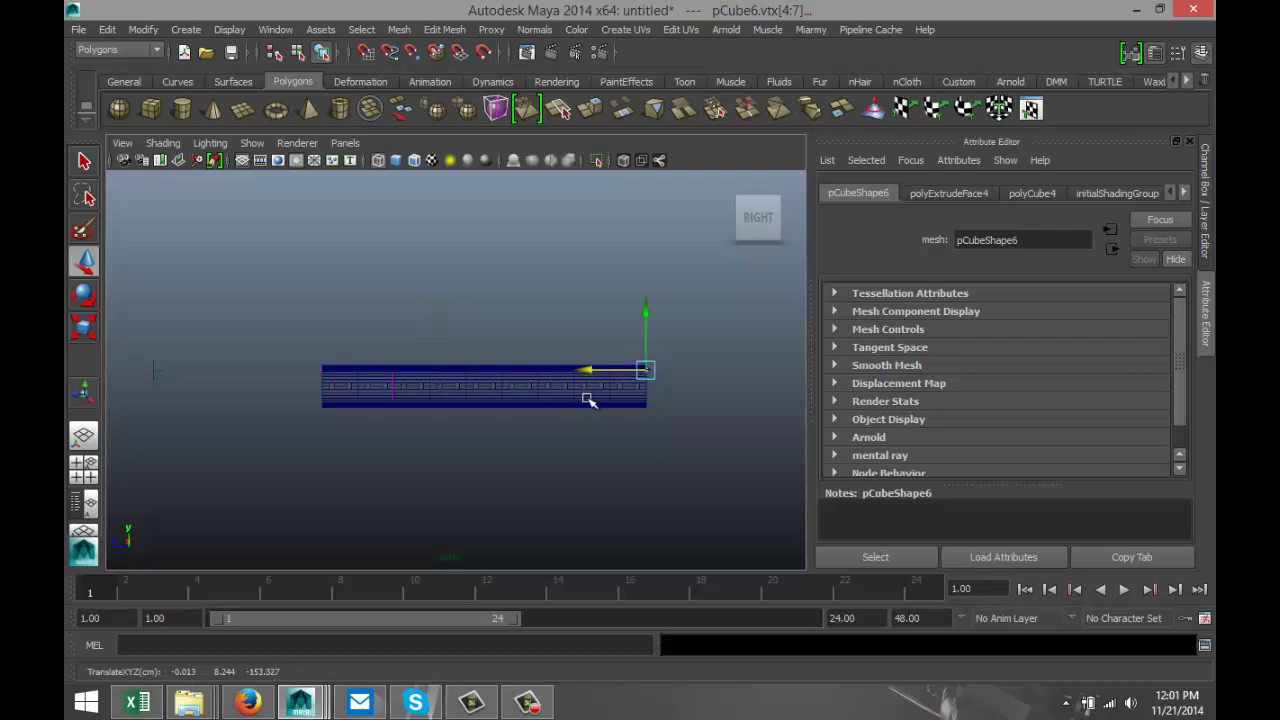
Inspect the lengthened central strip and the ceiling panels from inside the fuselage in the perspective view
left_click(85, 472)
key("space")
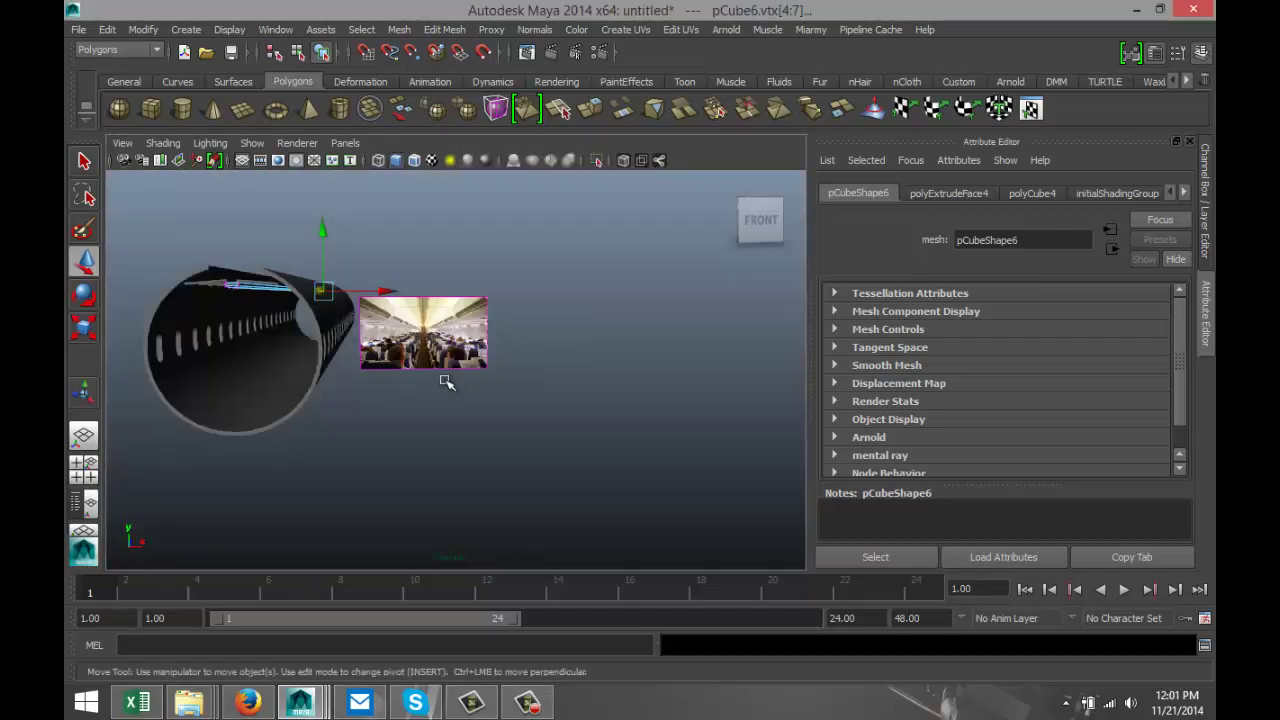
scroll(338, 452, "up", 3)
middle_click_drag(222, 443, 700, 452, "alt")
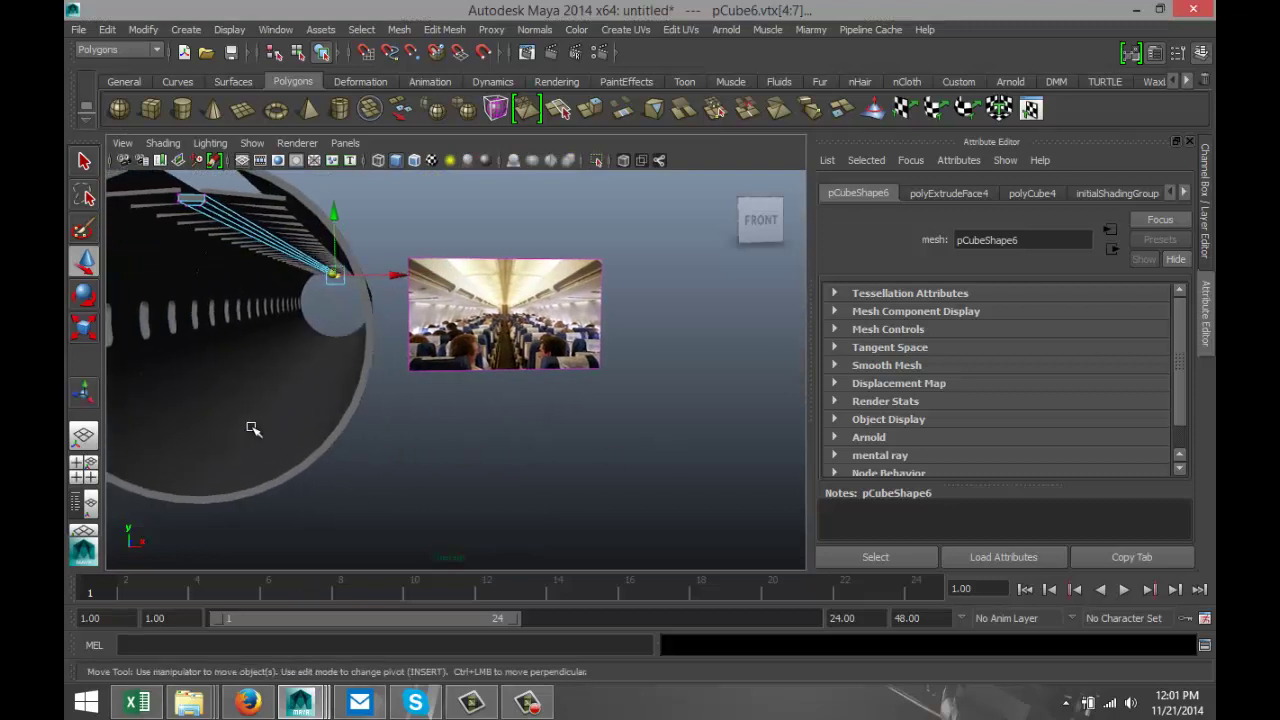
mouse_move(251, 428)
middle_mouse_down("alt")
mouse_move(567, 447)
mouse_move(349, 451)
mouse_move(243, 420)
mouse_move(534, 477)
mouse_move(330, 459)
mouse_move(420, 421)
middle_mouse_up("alt")
left_click_drag(420, 421, 523, 433, "alt")
middle_click_drag(589, 437, 451, 451, "alt")
scroll(565, 470, "up", 3)
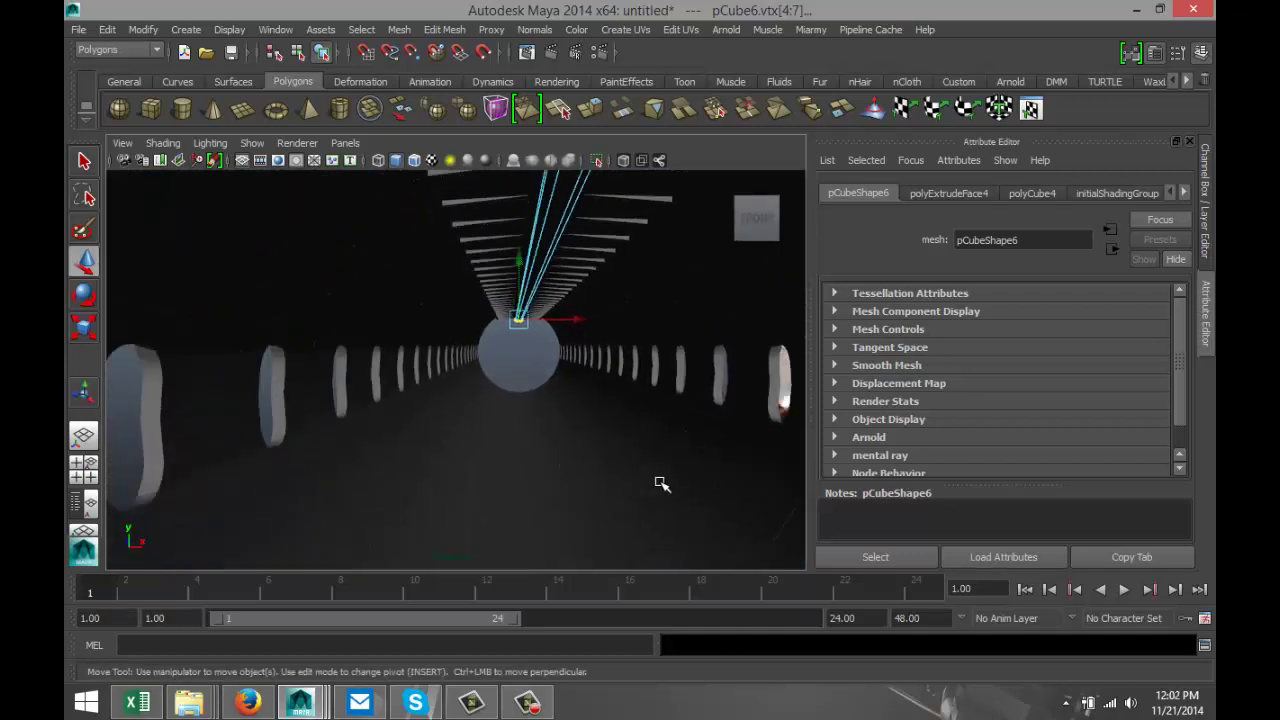
left_click_drag(660, 484, 482, 477, "alt")
middle_click_drag(400, 474, 443, 466, "alt")
scroll(452, 468, "down", 4)
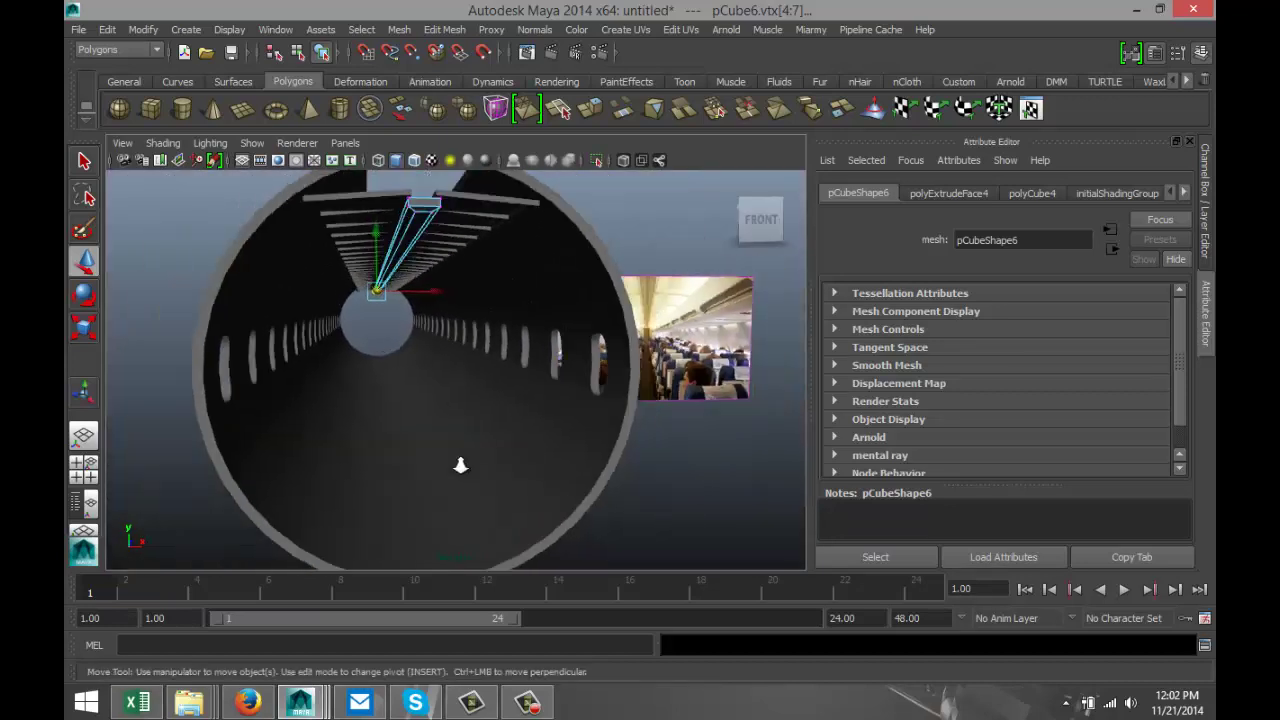
scroll(460, 465, "down", 3)
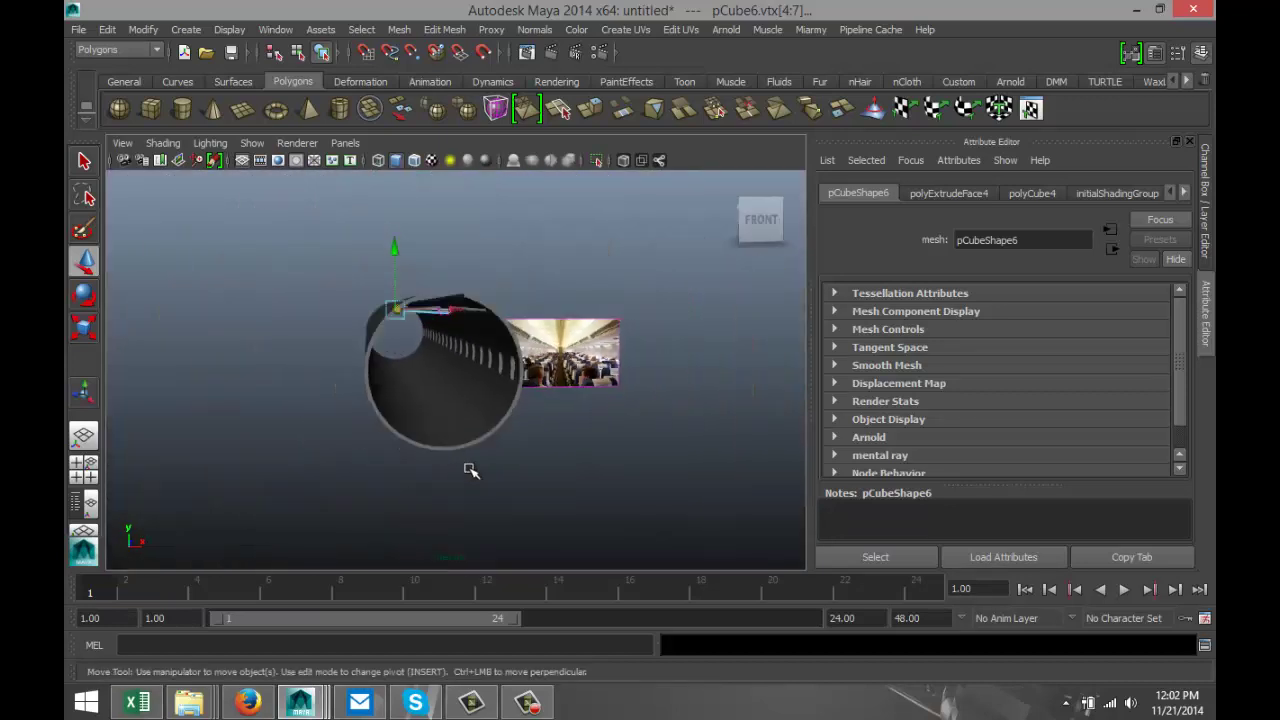
Deselect the vertices and compare the fuselage interior with the ceiling, aisle and seats in the cabin reference image
left_click(590, 371)
scroll(614, 425, "up", 6)
middle_click_drag(680, 426, 184, 443, "alt")
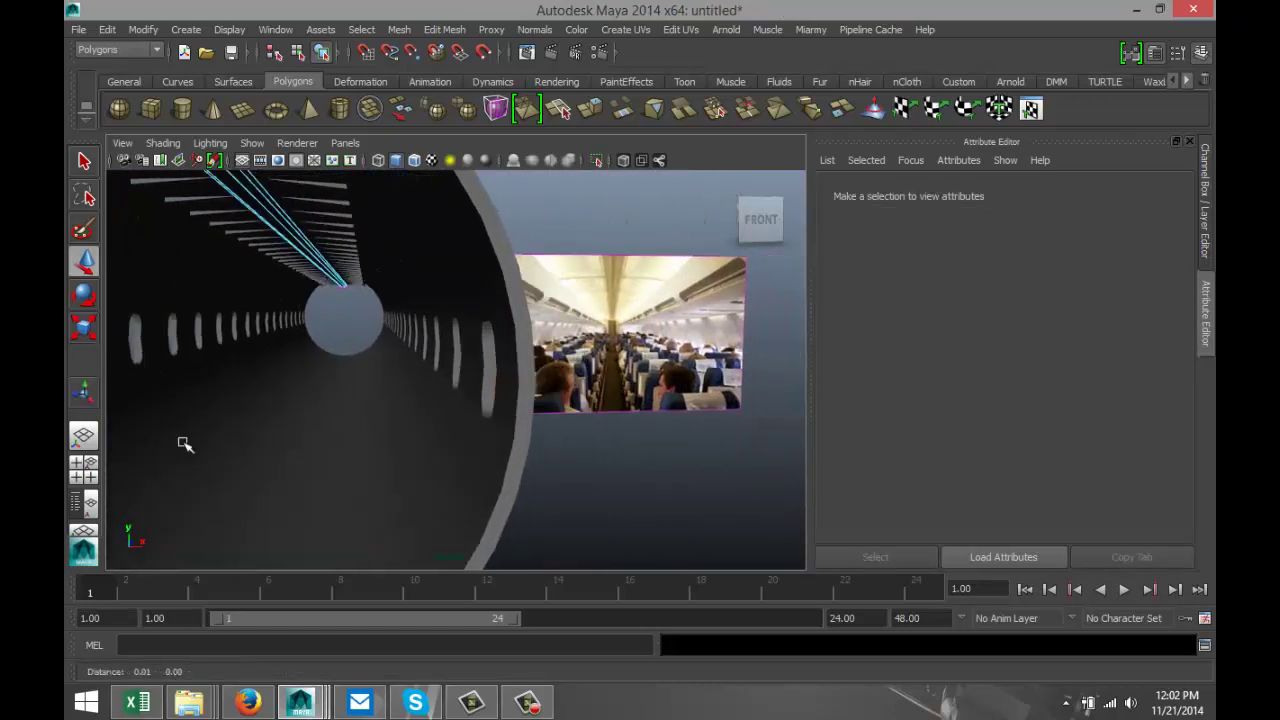
middle_click_drag(694, 434, 396, 449, "alt")
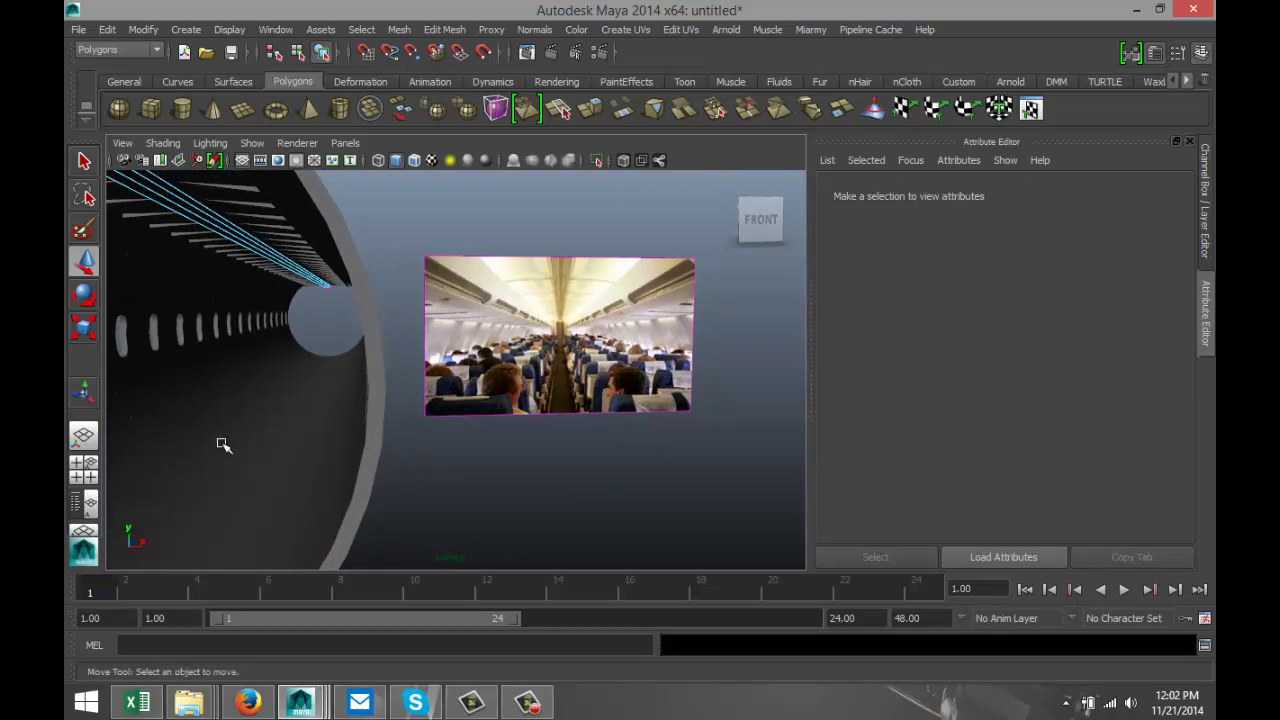
scroll(228, 446, "down", 3)
mouse_move(280, 449)
left_mouse_down("alt")
mouse_move(314, 449)
mouse_move(289, 449)
left_mouse_up("alt")
scroll(520, 440, "down", 3)
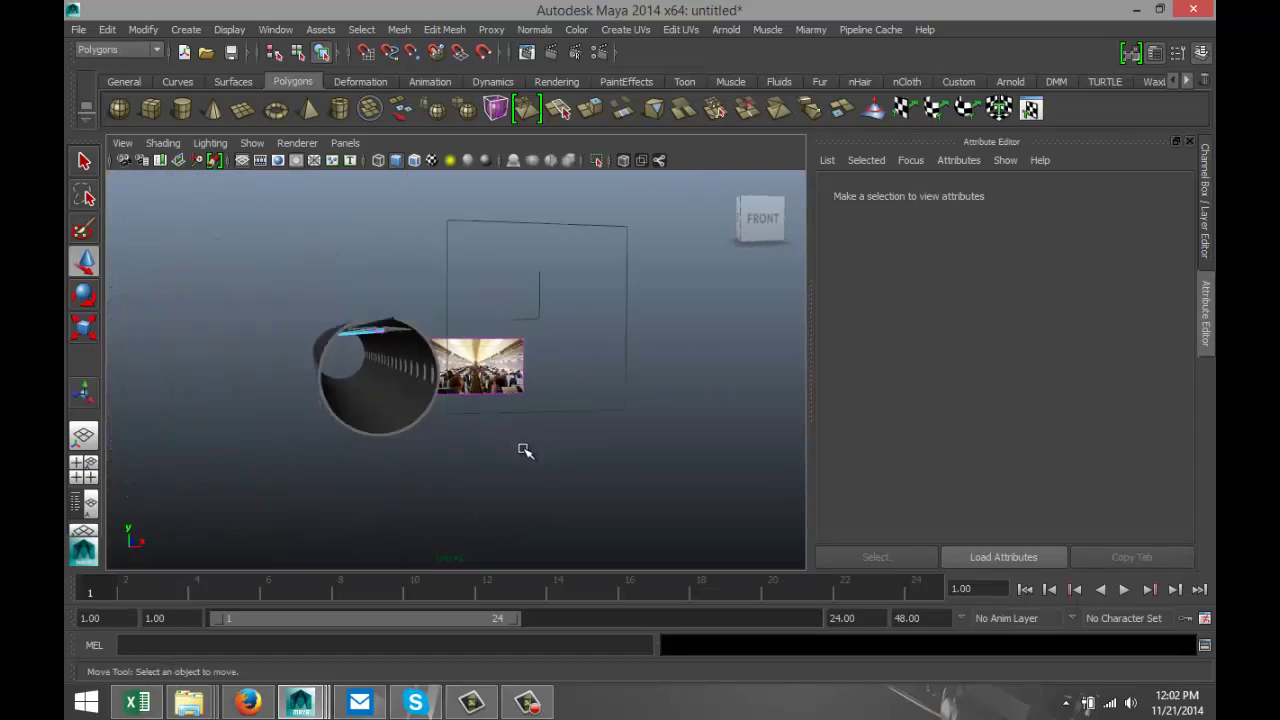
scroll(523, 449, "up", 5)
scroll(620, 459, "up", 4)
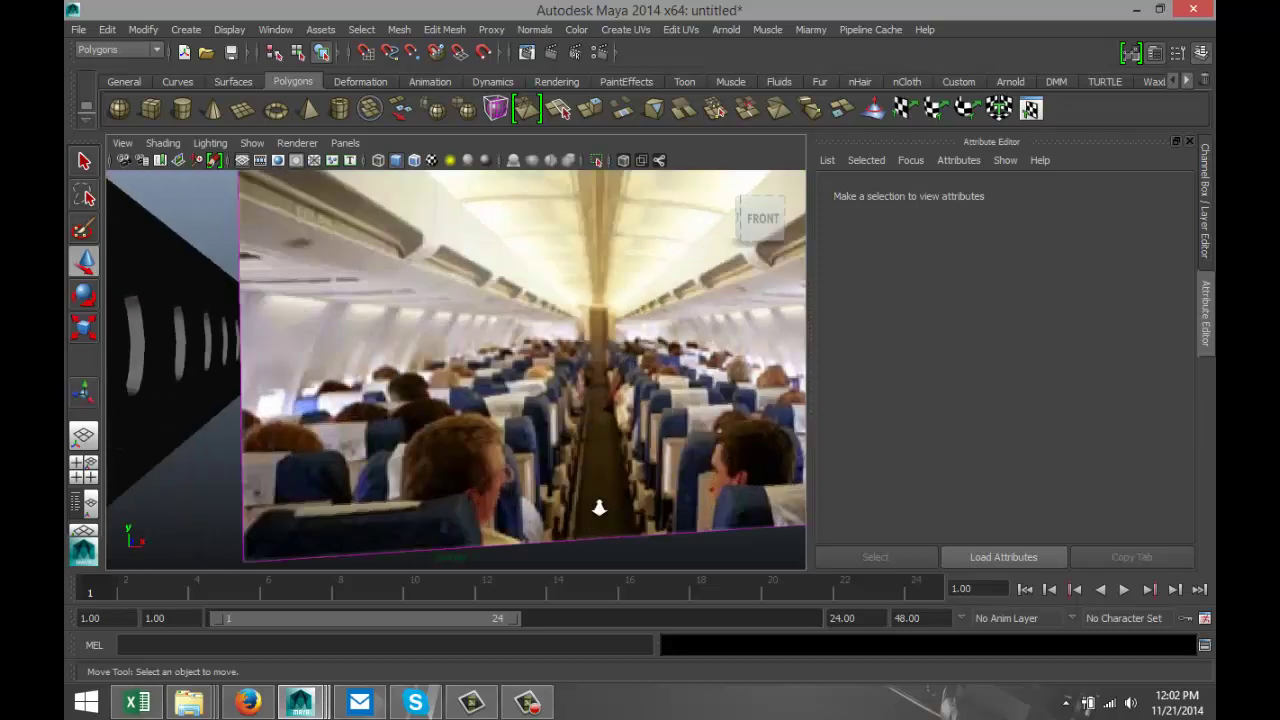
scroll(599, 508, "down", 6)
left_click_drag(535, 488, 518, 489, "alt")
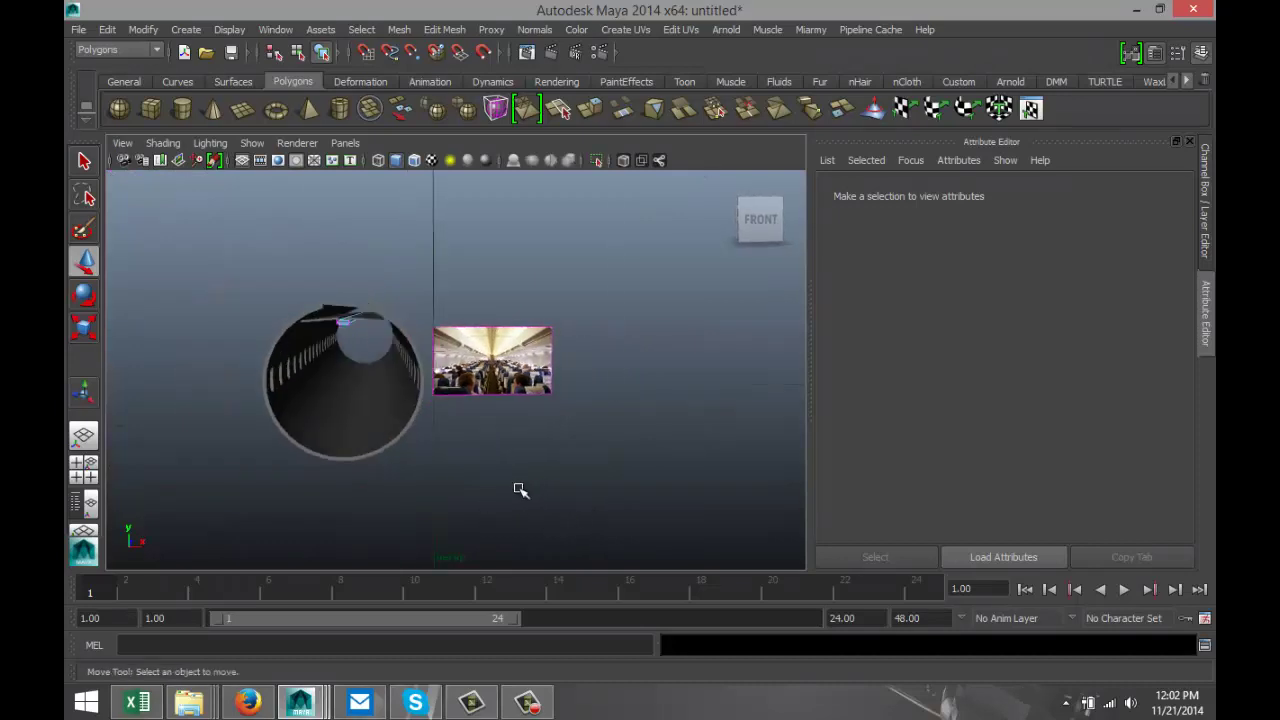
Create a long, thin polygon box on the grid beside the fuselage's front opening
left_click(151, 110)
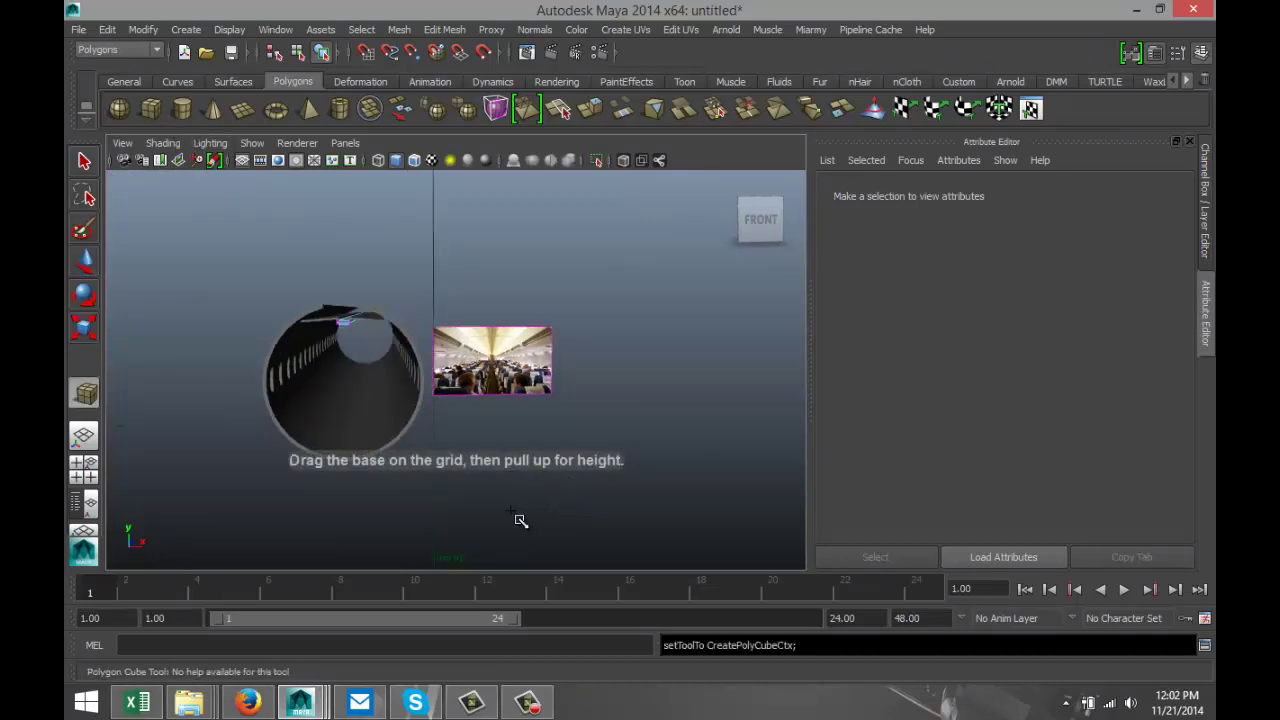
mouse_move(511, 511)
left_mouse_down()
mouse_move(591, 480)
mouse_move(455, 355)
mouse_move(483, 362)
left_mouse_up()
left_click_drag(684, 492, 668, 400)
Move the new box inside the fuselage, to about 0.039 in translate X and -24.4 in Z
left_click(76, 484)
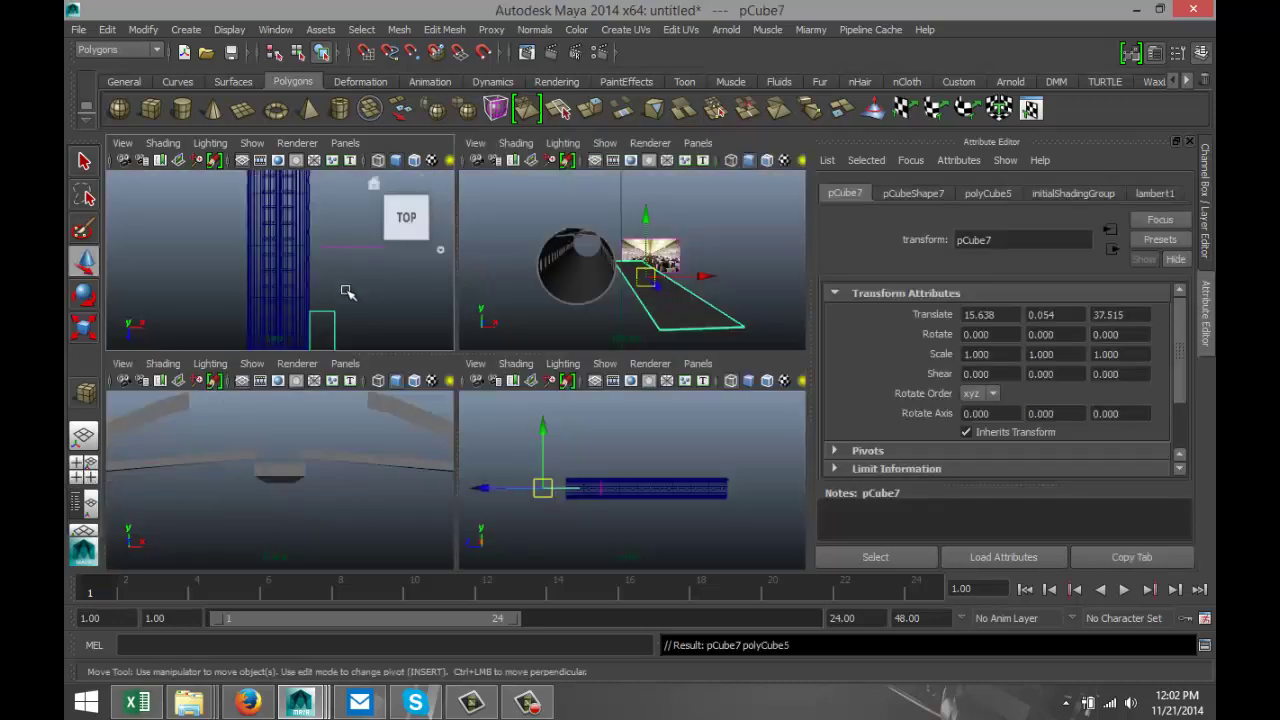
key("space")
scroll(456, 358, "down", 3)
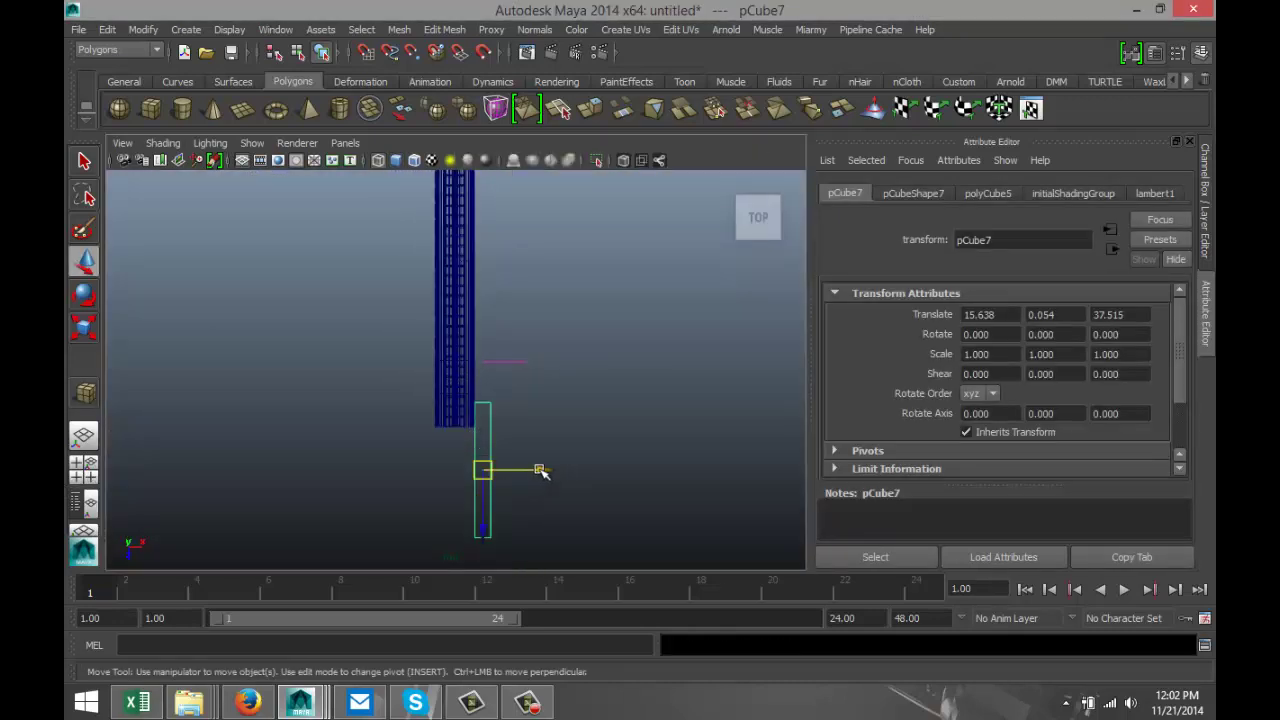
left_click_drag(541, 471, 512, 474)
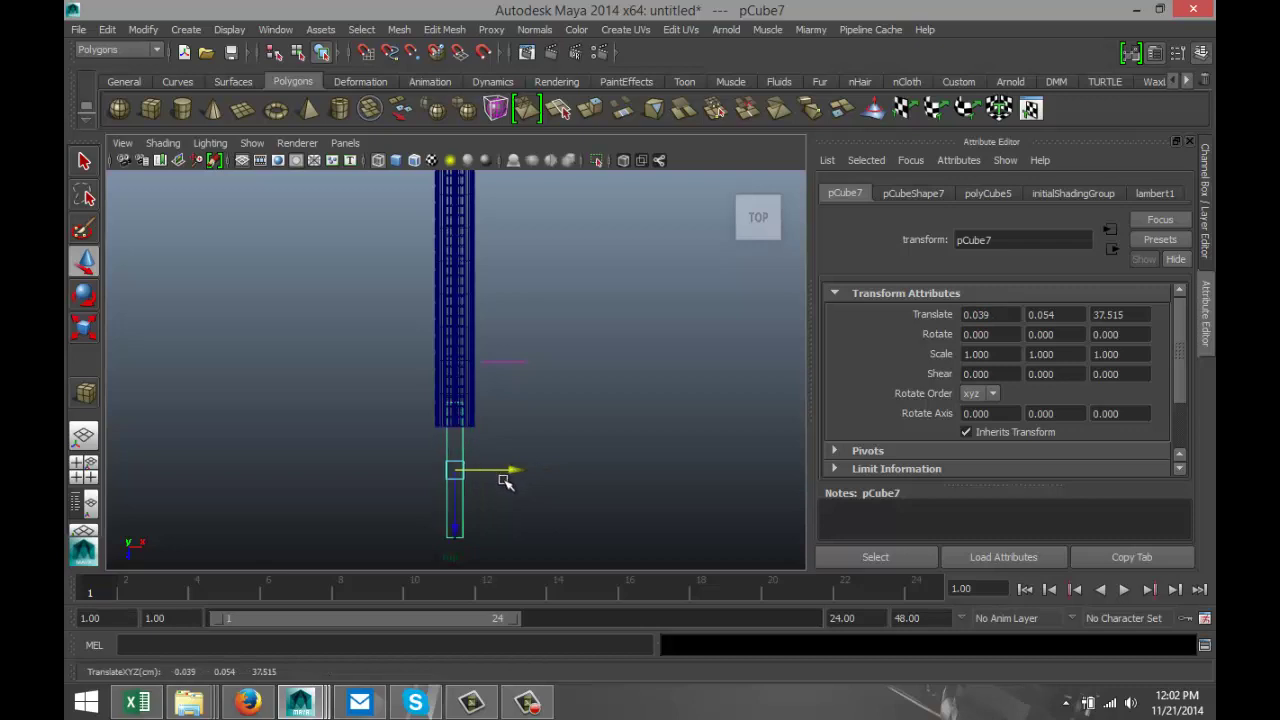
left_click_drag(453, 530, 445, 424)
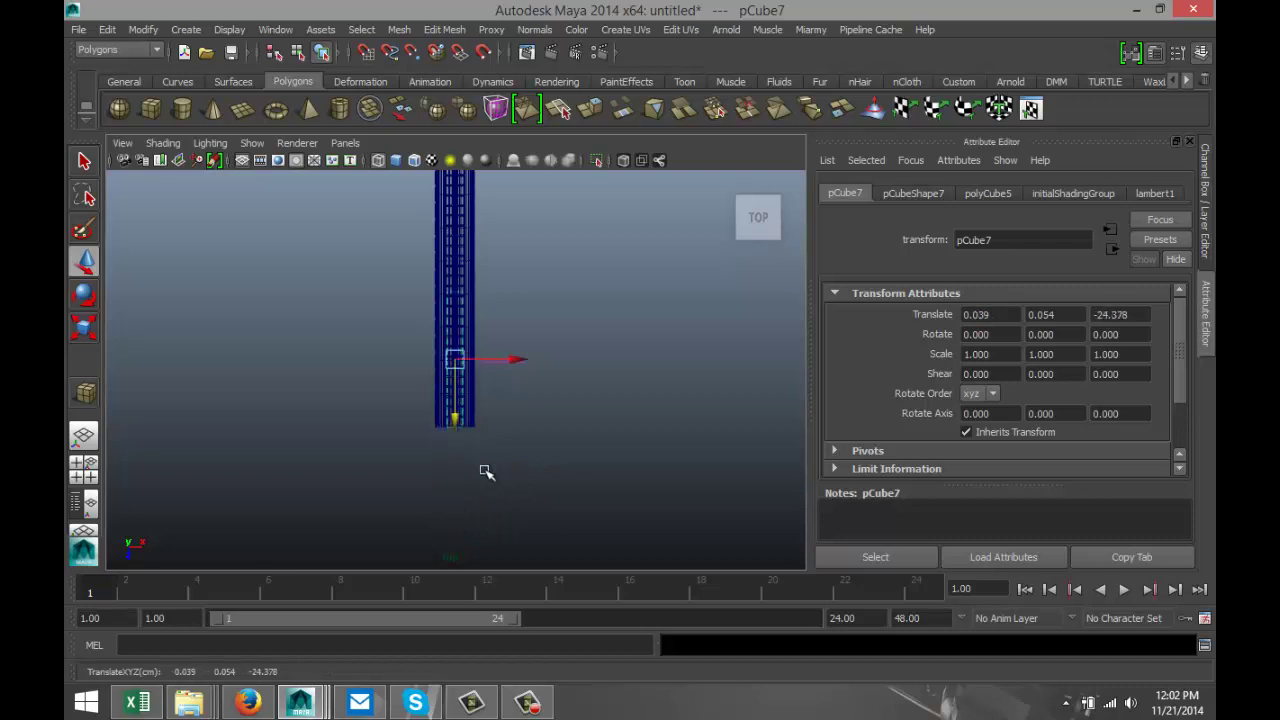
Centre the box across the fuselage at about -0.001 in translate X and check its front end against the fuselage opening
scroll(498, 480, "up", 6)
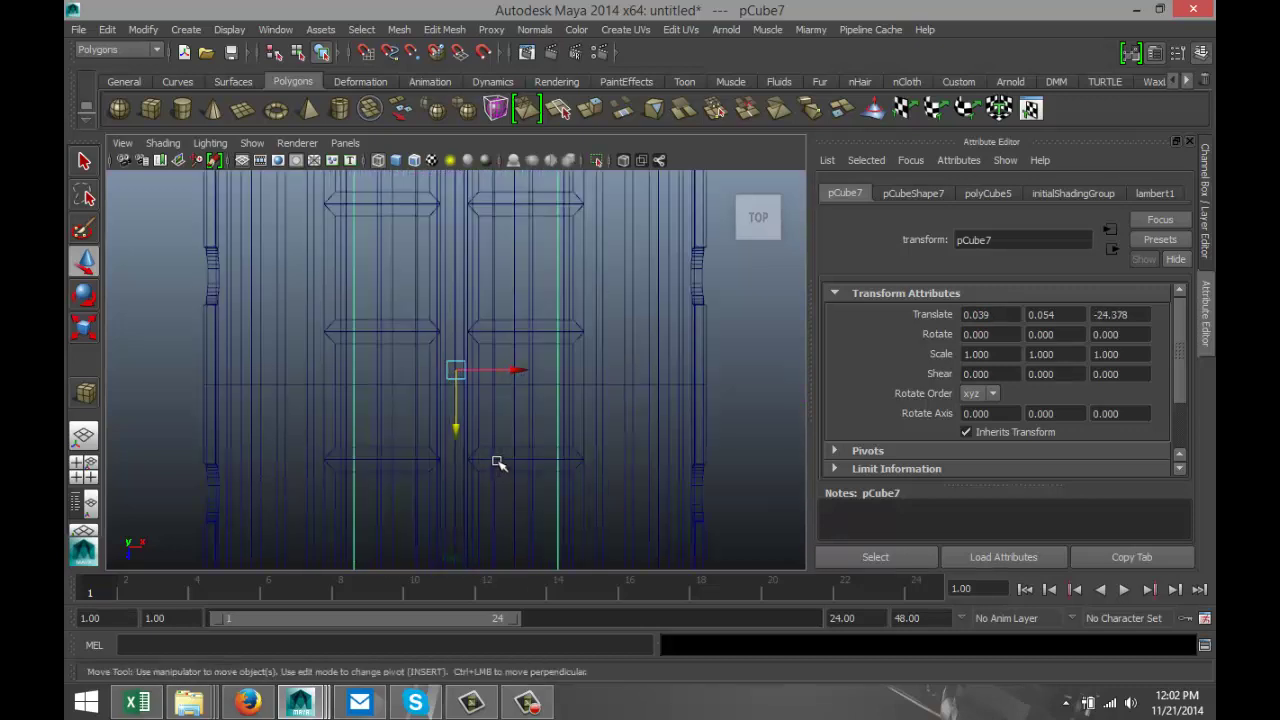
left_click_drag(511, 376, 518, 372)
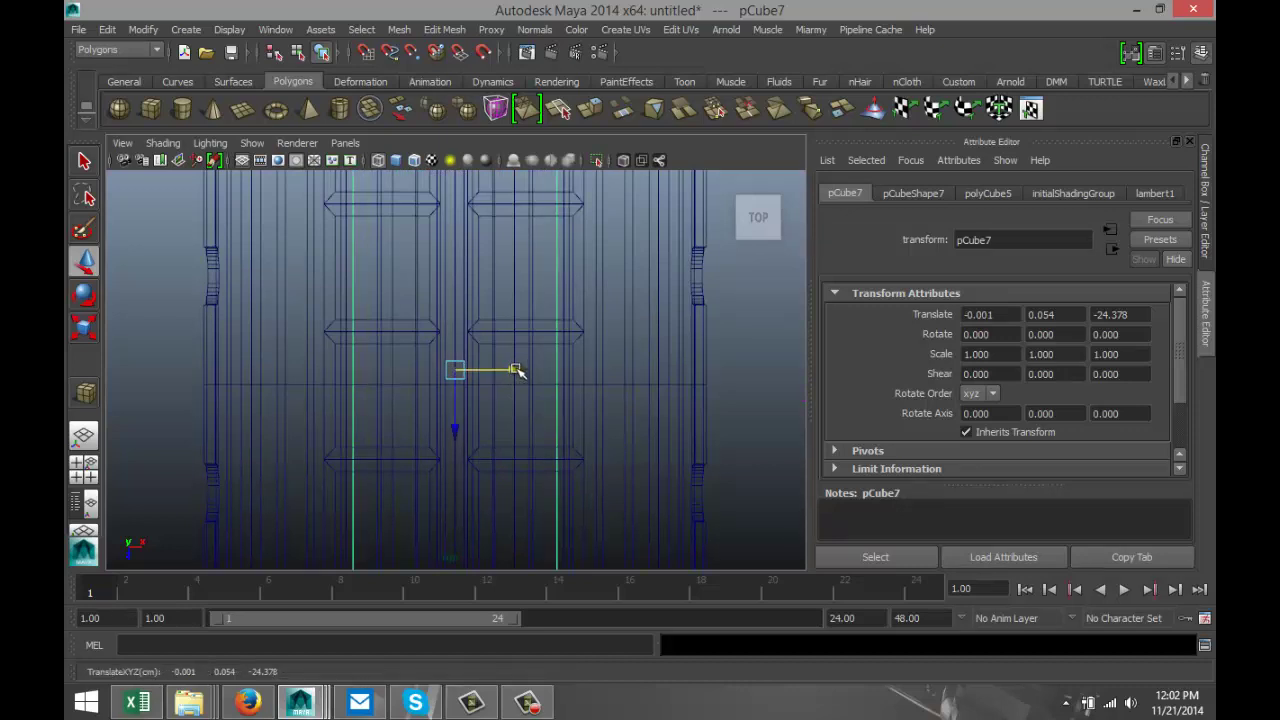
scroll(530, 406, "down", 6)
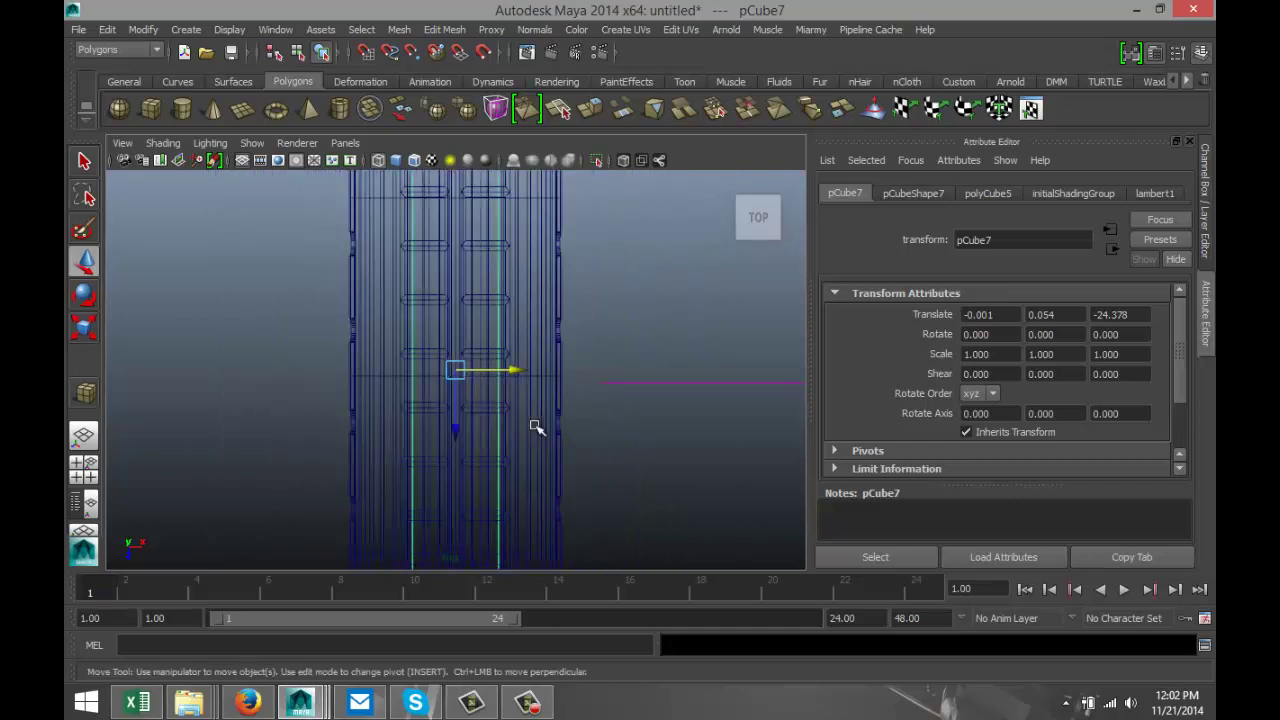
middle_click_drag(540, 471, 563, 326, "alt")
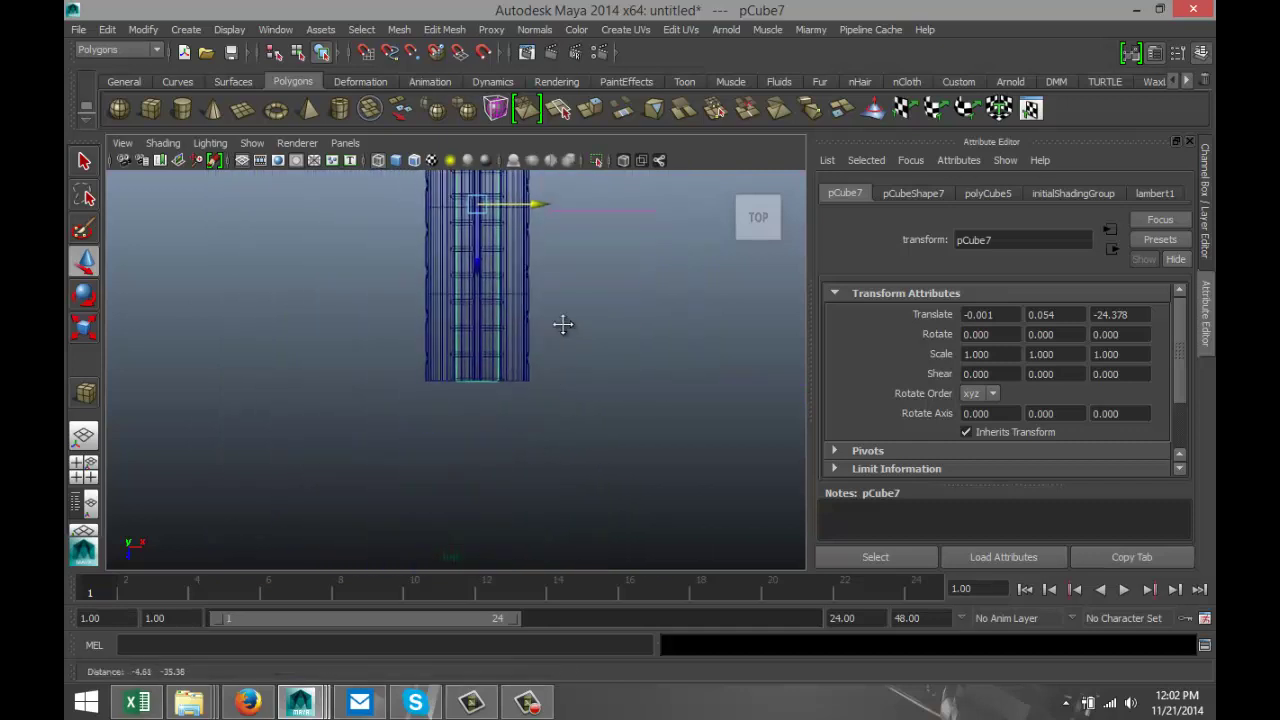
scroll(537, 405, "up", 5)
scroll(530, 410, "up", 3)
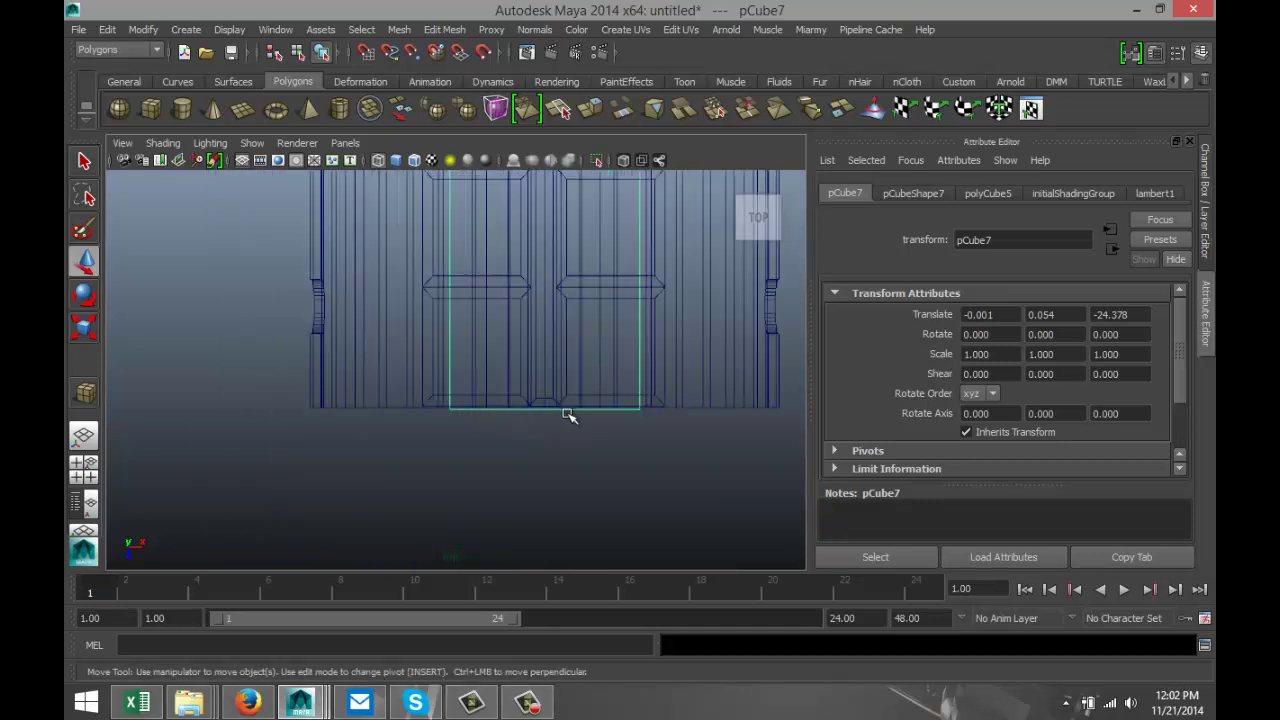
scroll(646, 391, "down", 8)
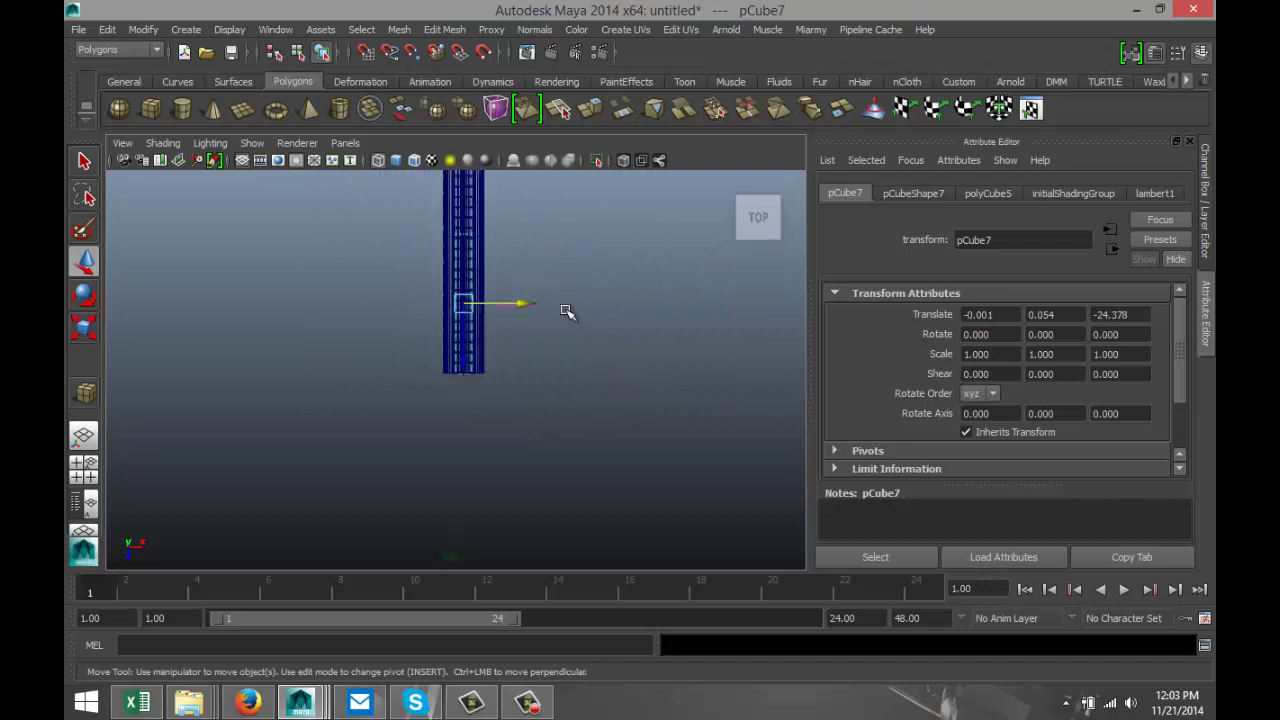
Extend the box's rear end edges to the far end of the fuselage, at about -153.9 in Z
middle_click_drag(567, 312, 550, 500, "alt")
scroll(549, 494, "up", 2)
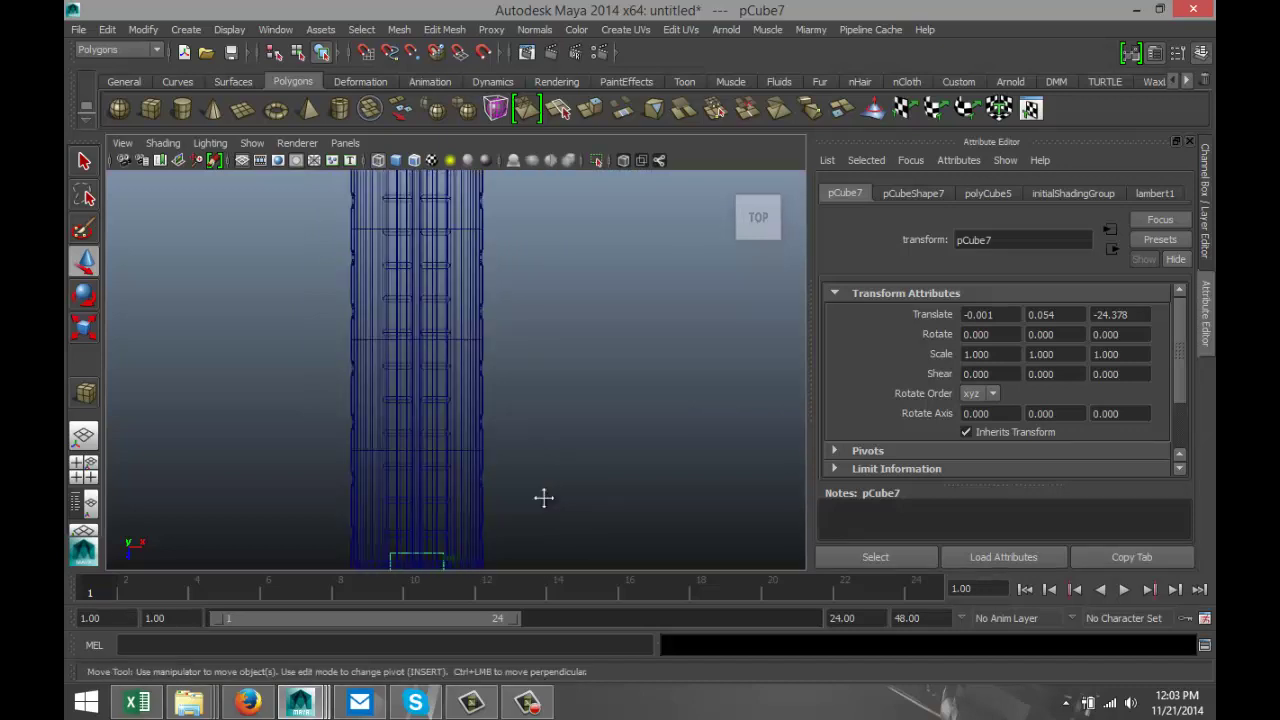
middle_click_drag(543, 497, 585, 308, "alt")
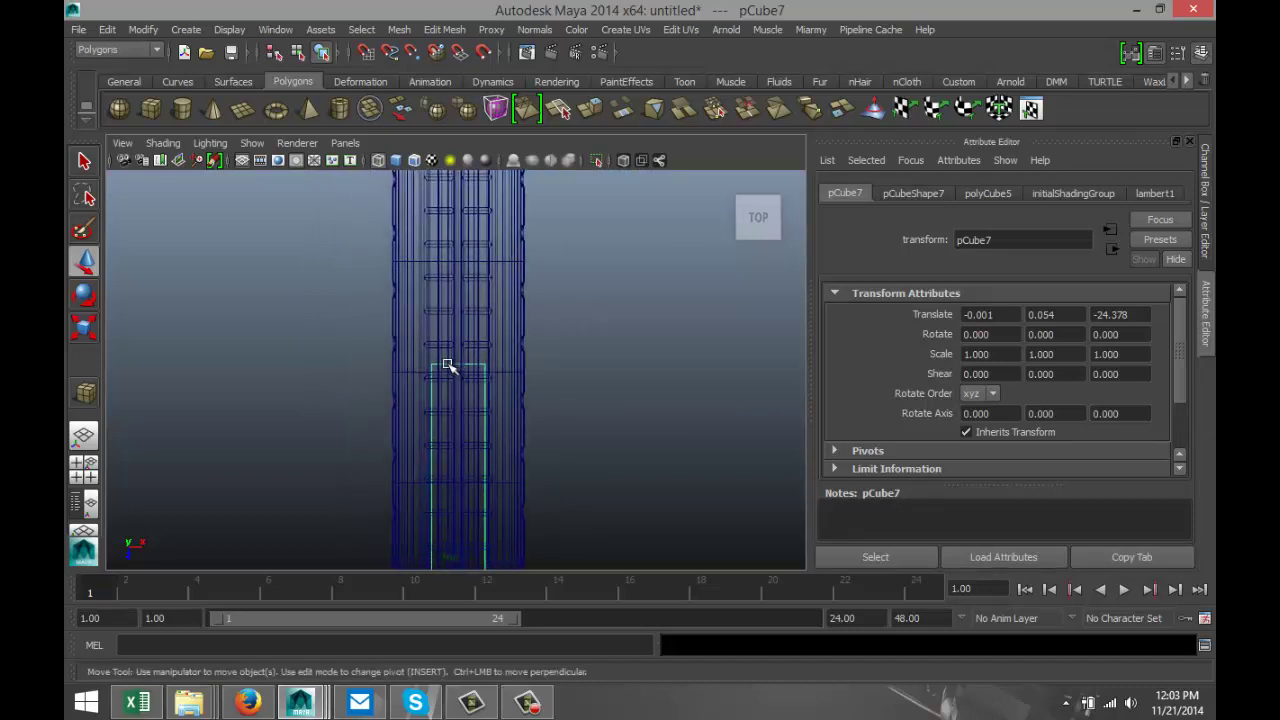
right_click_drag(448, 364, 449, 250)
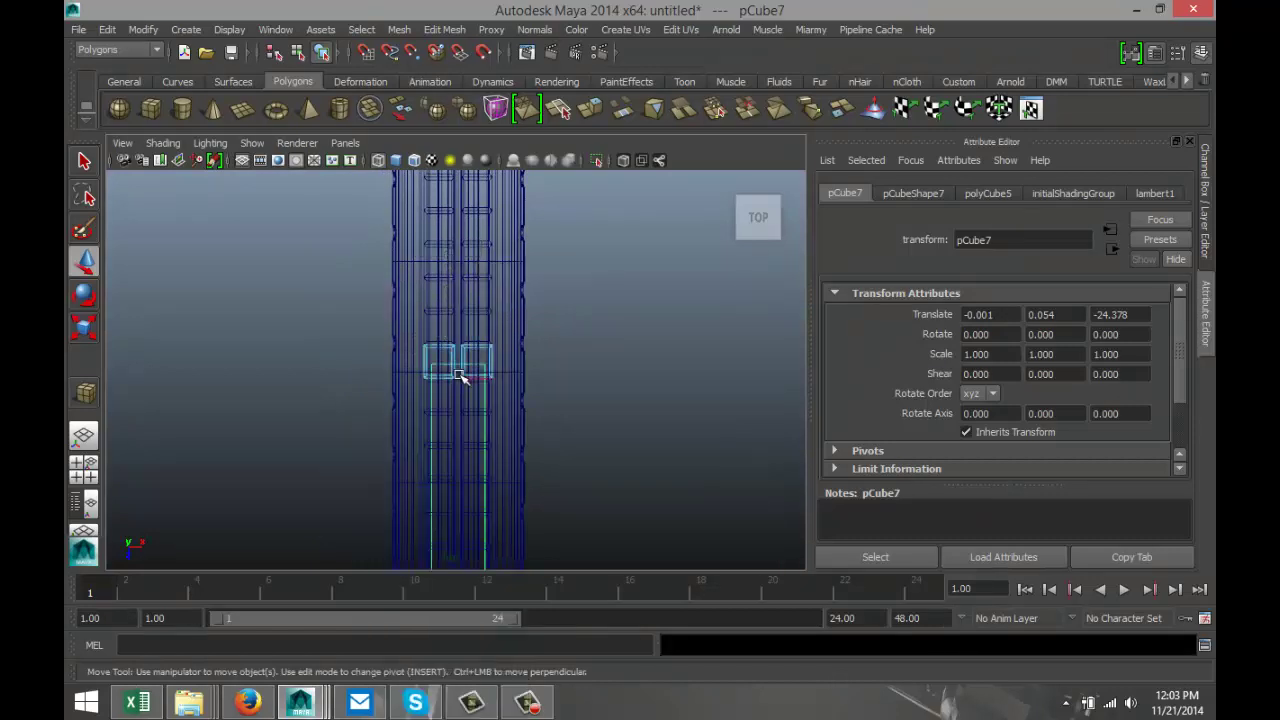
scroll(567, 427, "up", 5)
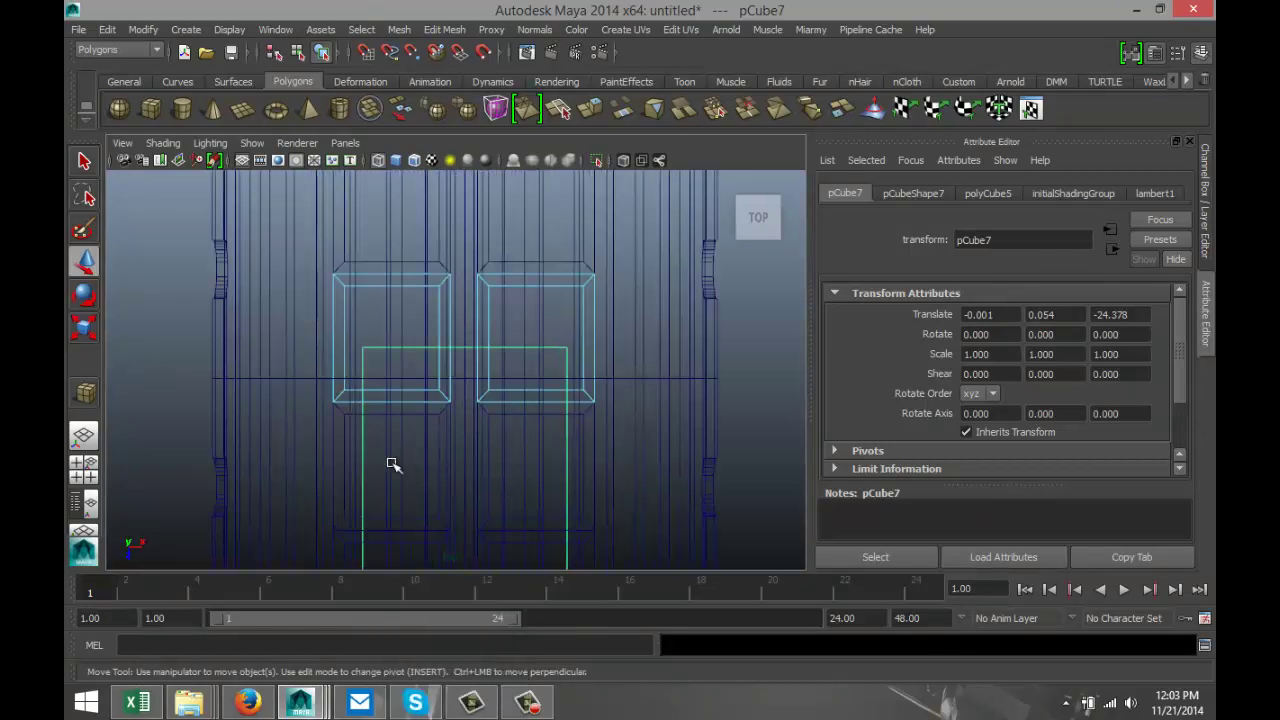
left_click(362, 464)
right_click_drag(362, 464, 362, 260)
left_click_drag(452, 318, 457, 396)
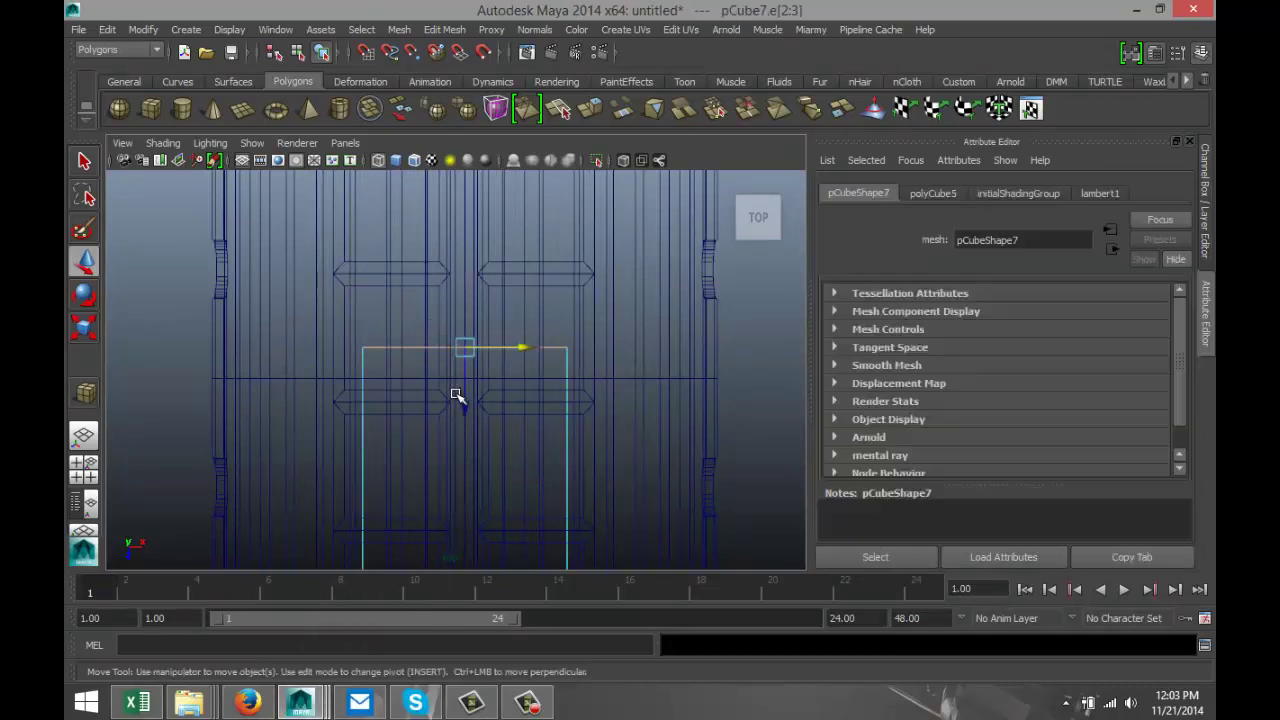
scroll(521, 462, "down", 6)
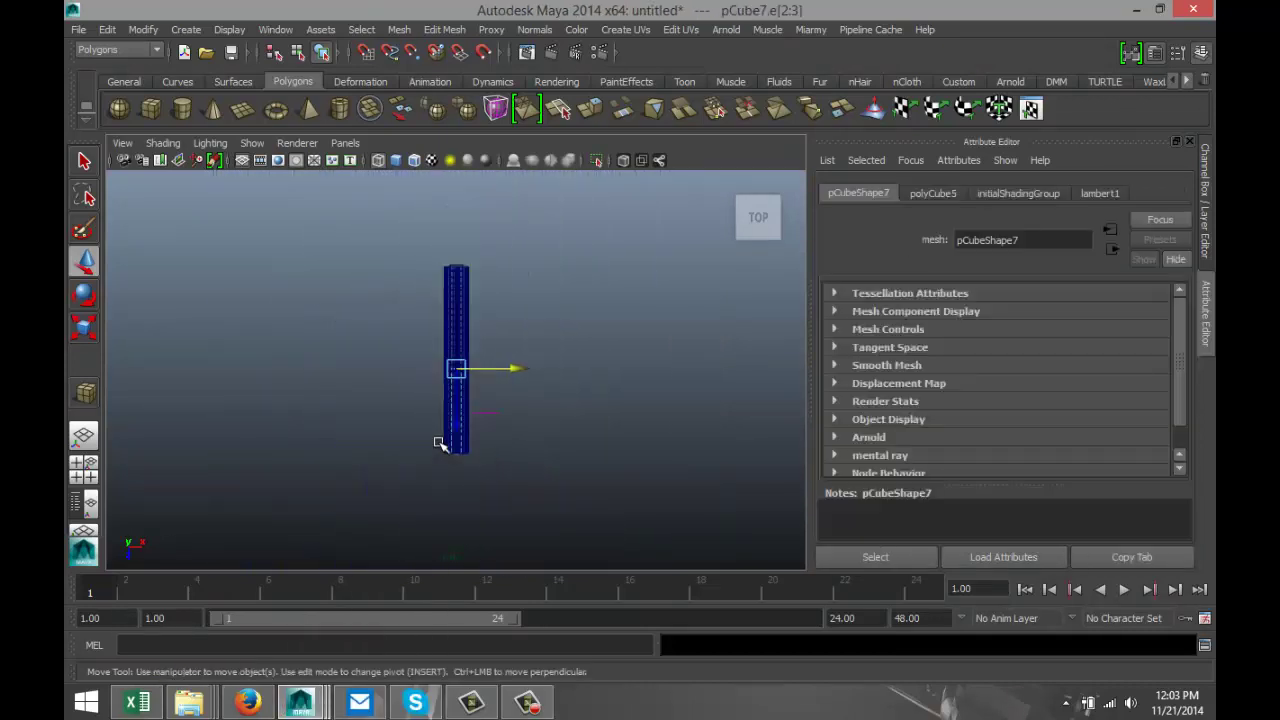
left_click_drag(456, 426, 456, 326)
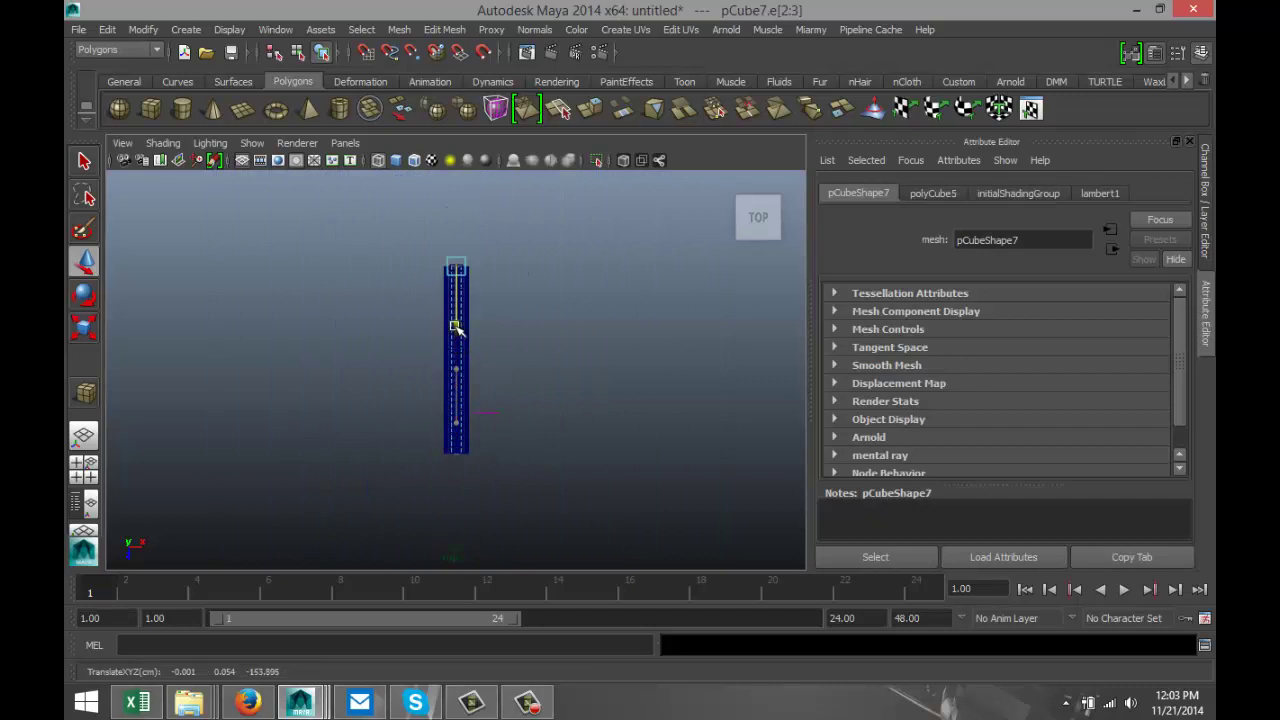
In the front view, lower the whole box to -5.950 in translate Y and widen it to 1.915 in scale X
left_click(84, 469)
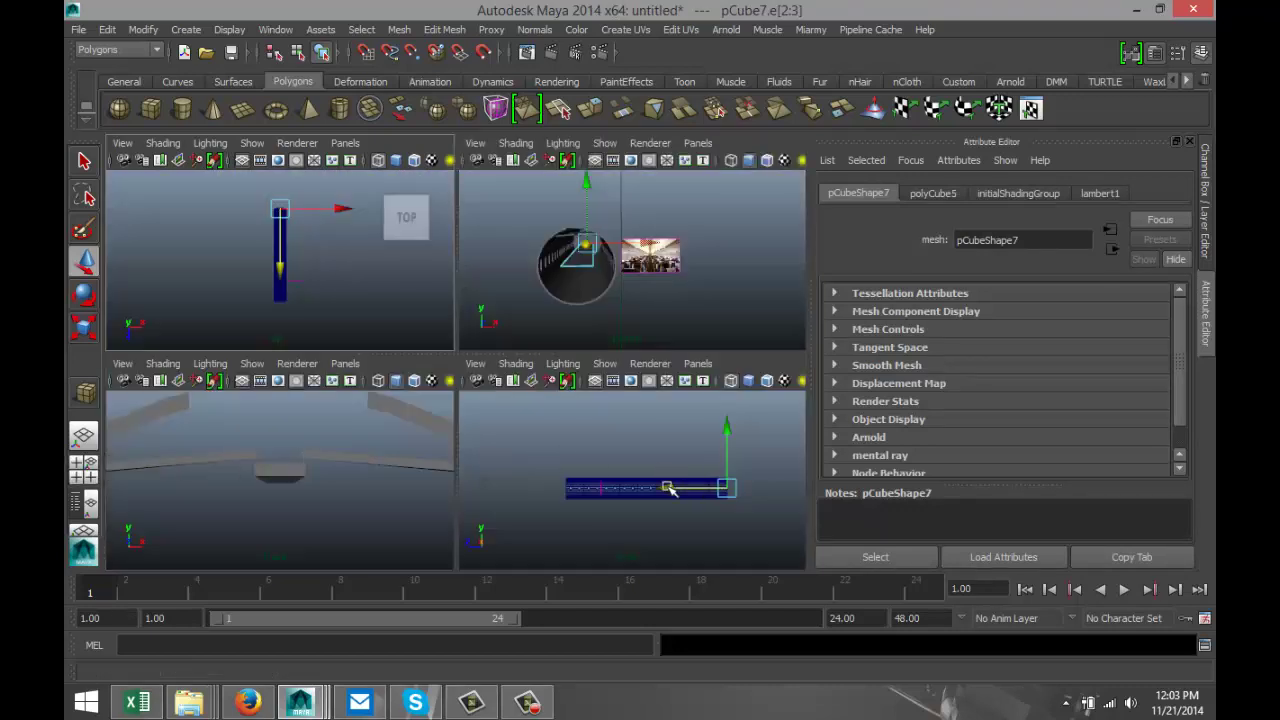
key("space")
scroll(463, 494, "down", 3)
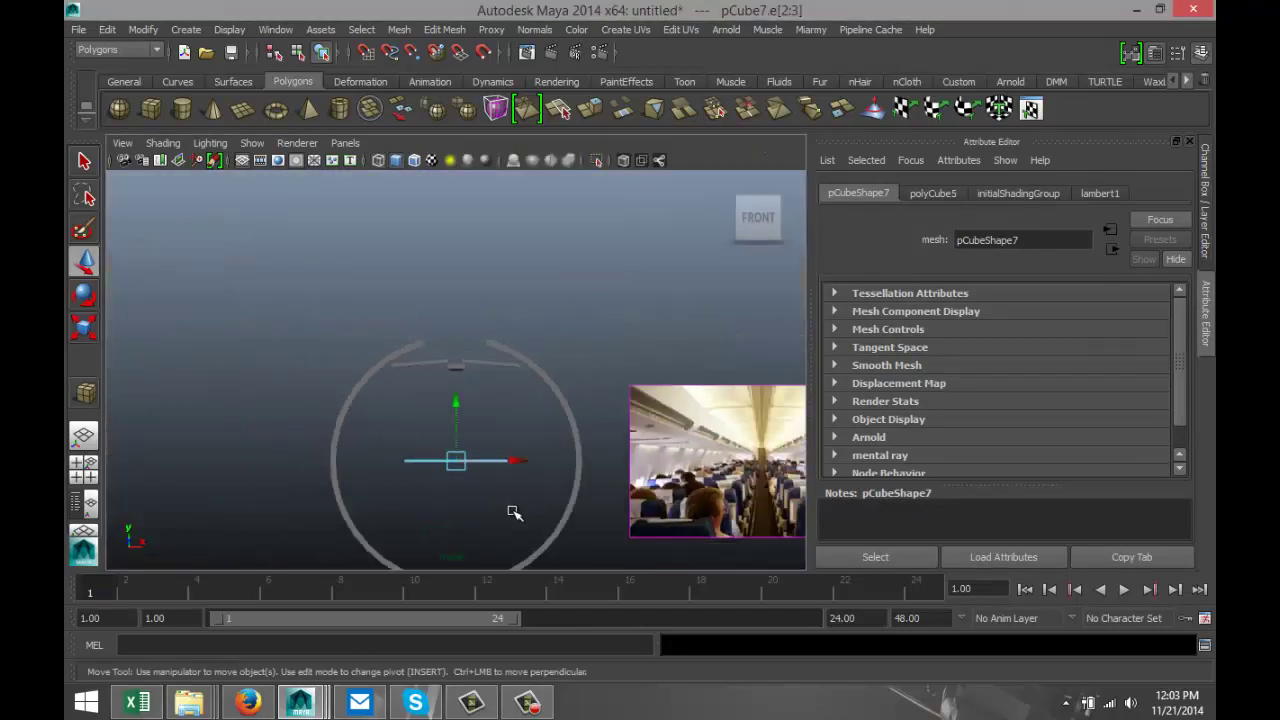
middle_click_drag(516, 512, 531, 422, "alt")
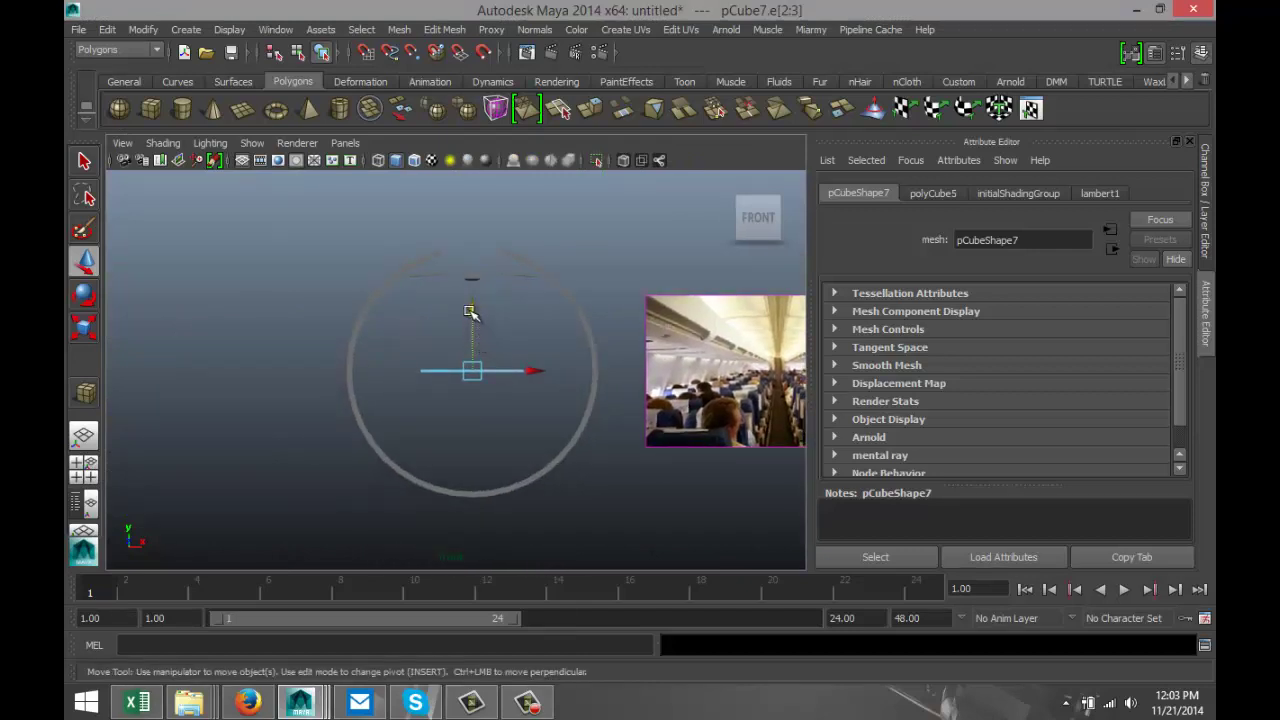
left_click_drag(470, 316, 476, 348)
key("ctrl+z")
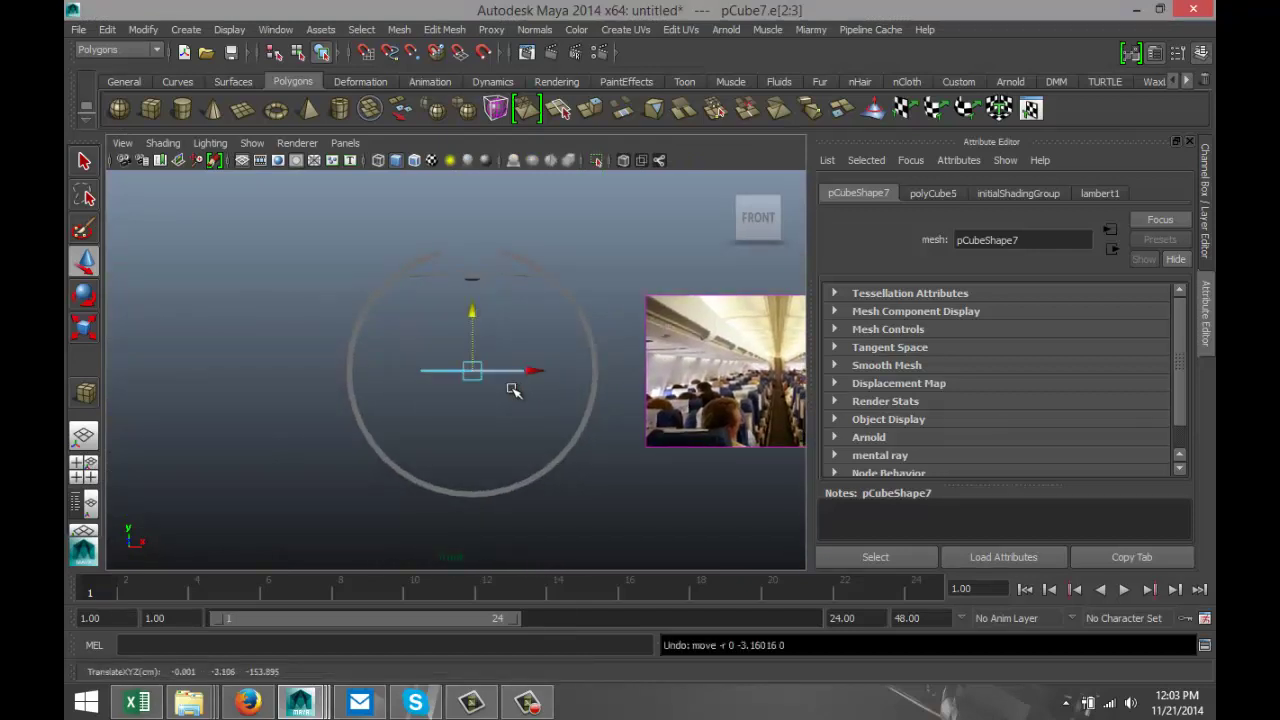
left_click(593, 372)
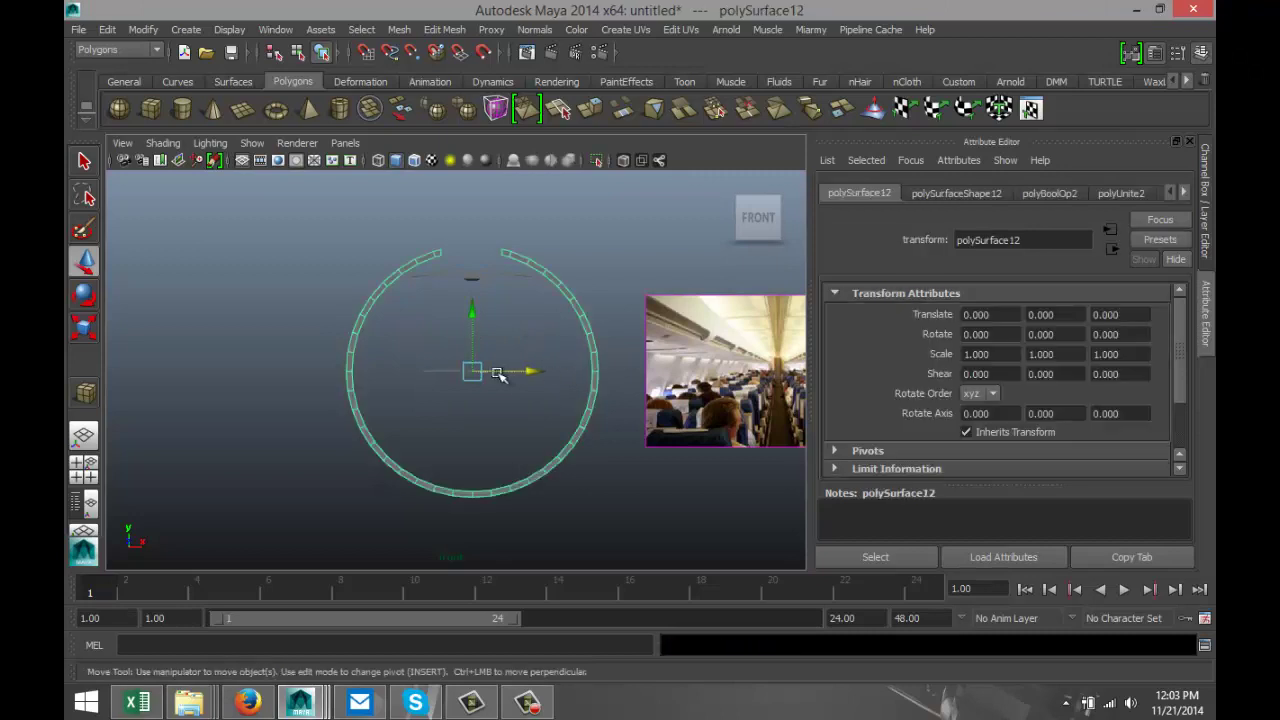
right_click_drag(496, 371, 543, 287)
left_click_drag(434, 363, 470, 401)
left_click_drag(472, 325, 474, 394)
key("r")
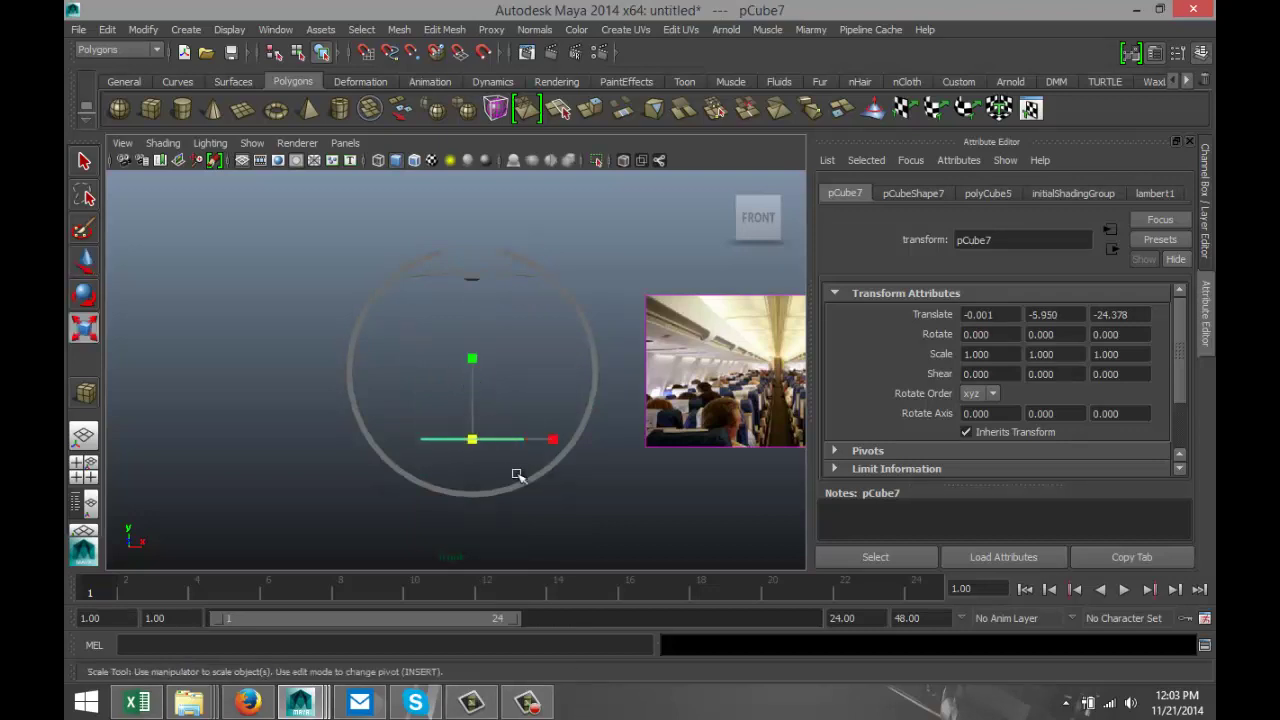
left_click_drag(546, 444, 627, 449)
Extrude the floor box's top face in the perspective view and narrow it in X to a central strip about a third as wide
left_click(86, 478)
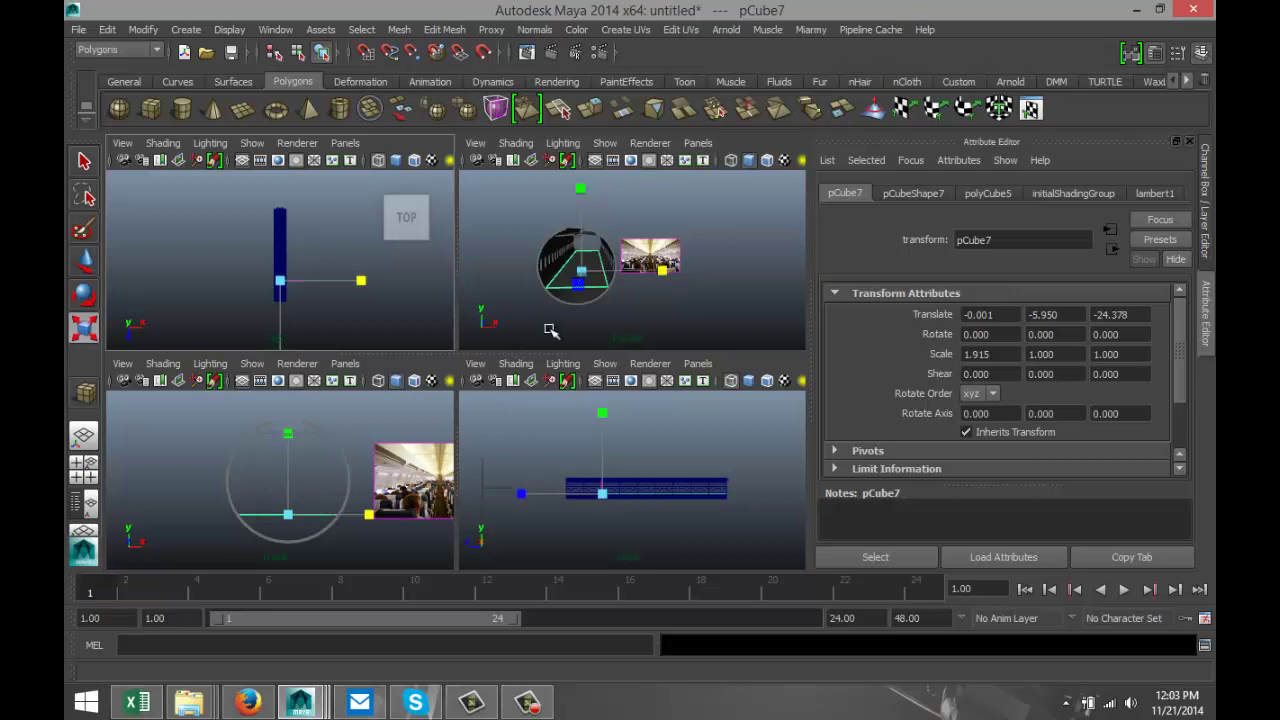
key("space")
scroll(521, 485, "up", 4)
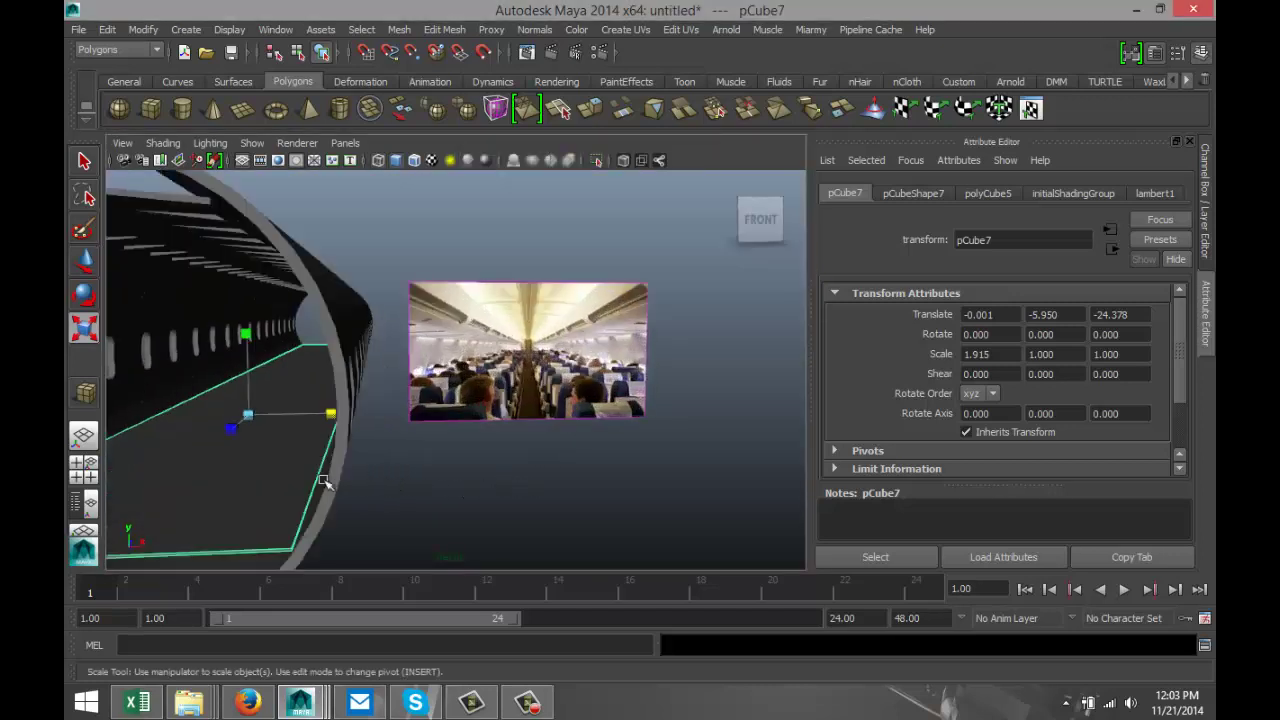
left_click_drag(238, 462, 449, 377, "alt")
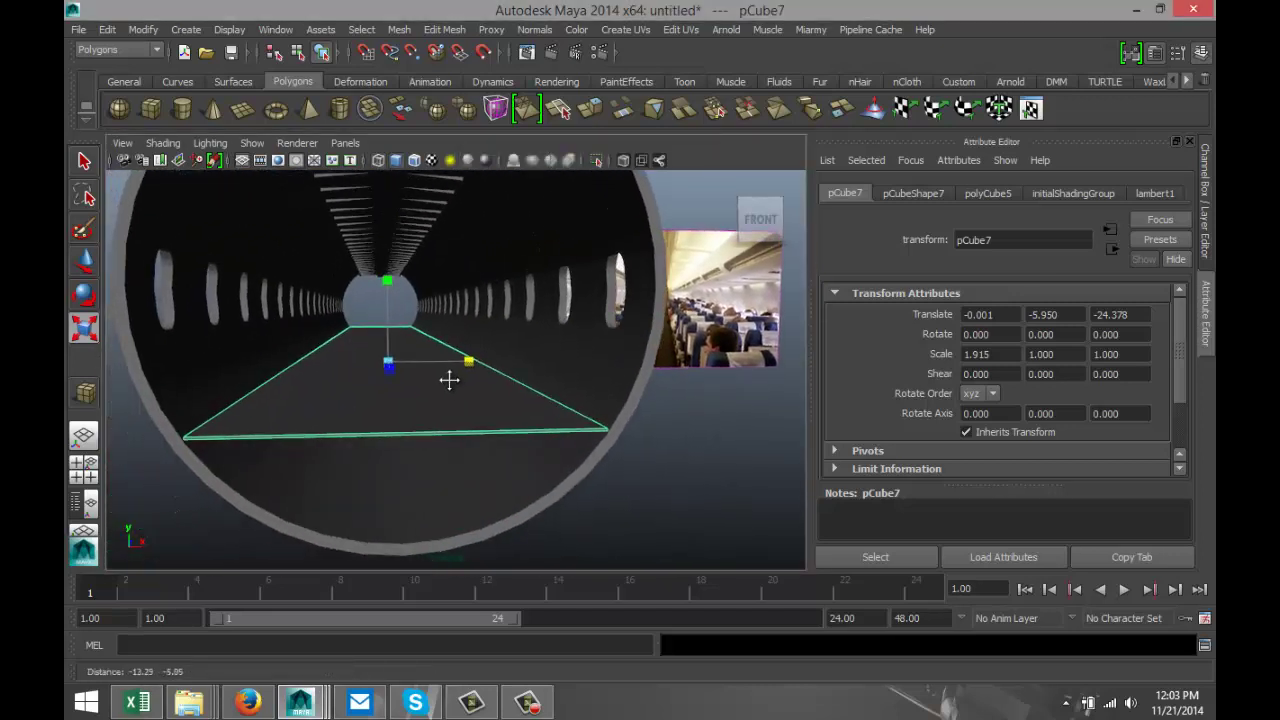
scroll(445, 404, "up", 5)
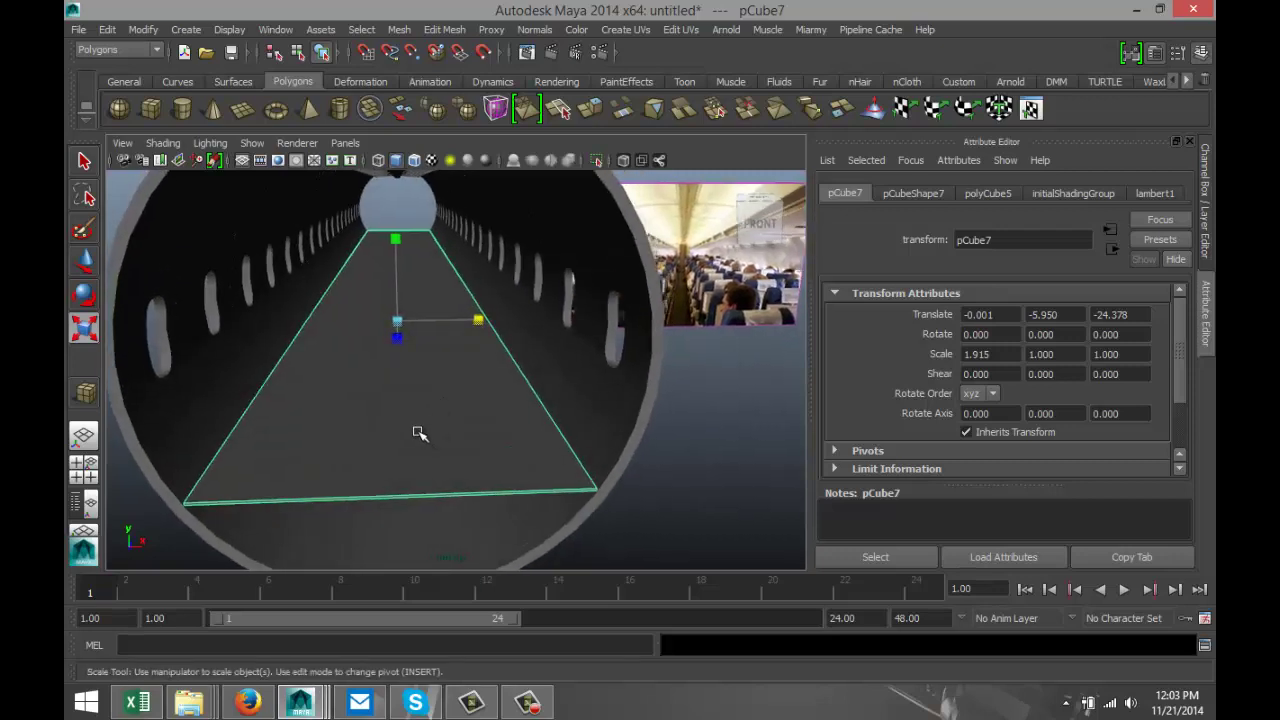
right_click_drag(419, 433, 425, 315)
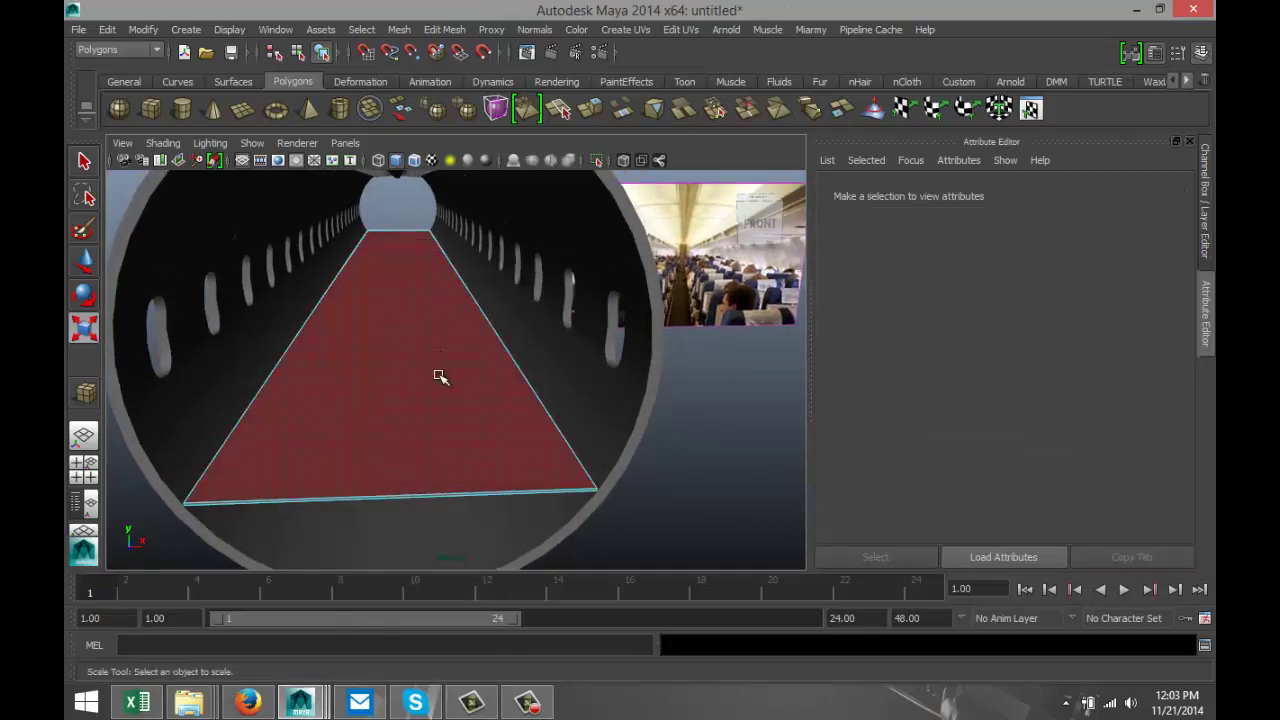
left_click(440, 376)
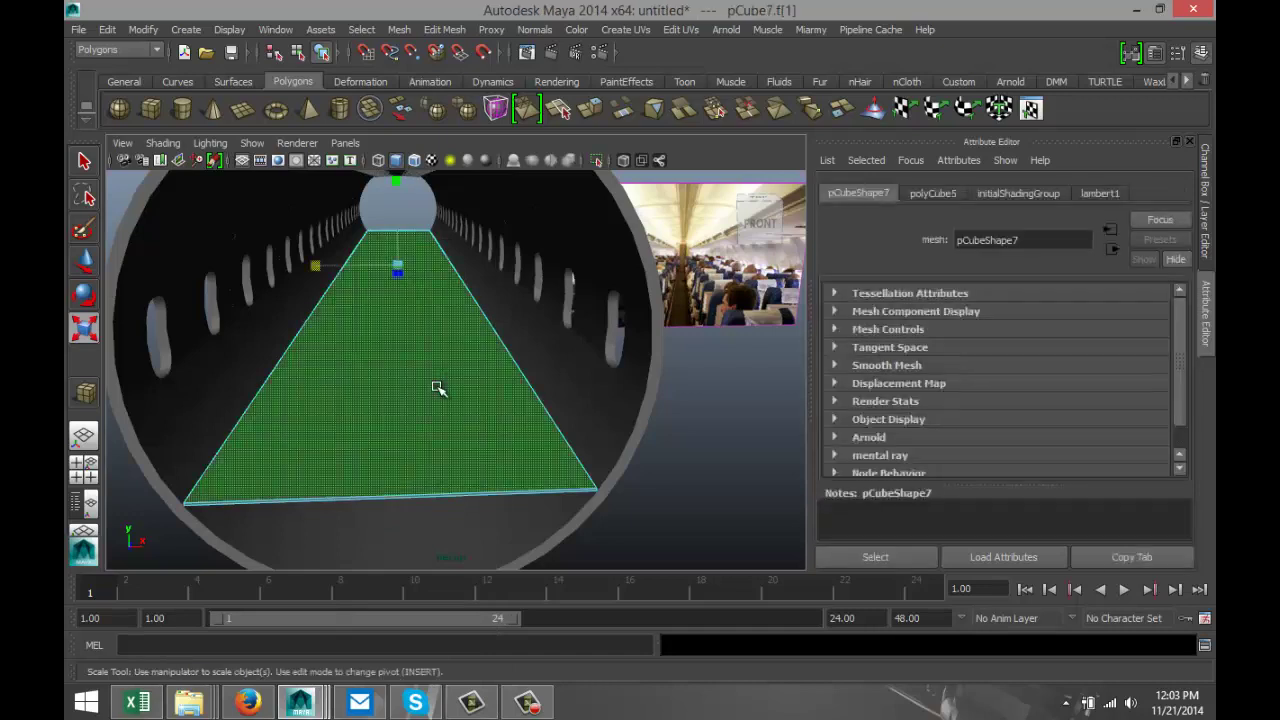
left_click(444, 29)
left_click(474, 93)
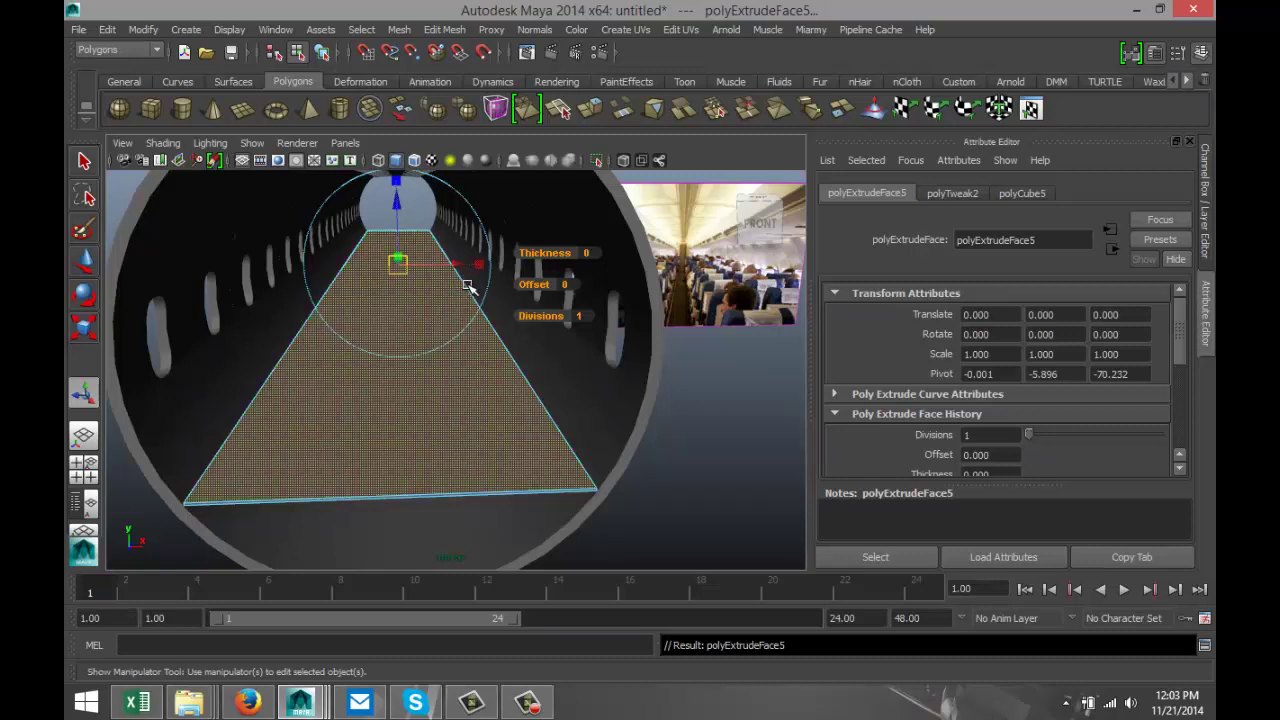
key("r")
left_click_drag(316, 268, 372, 277)
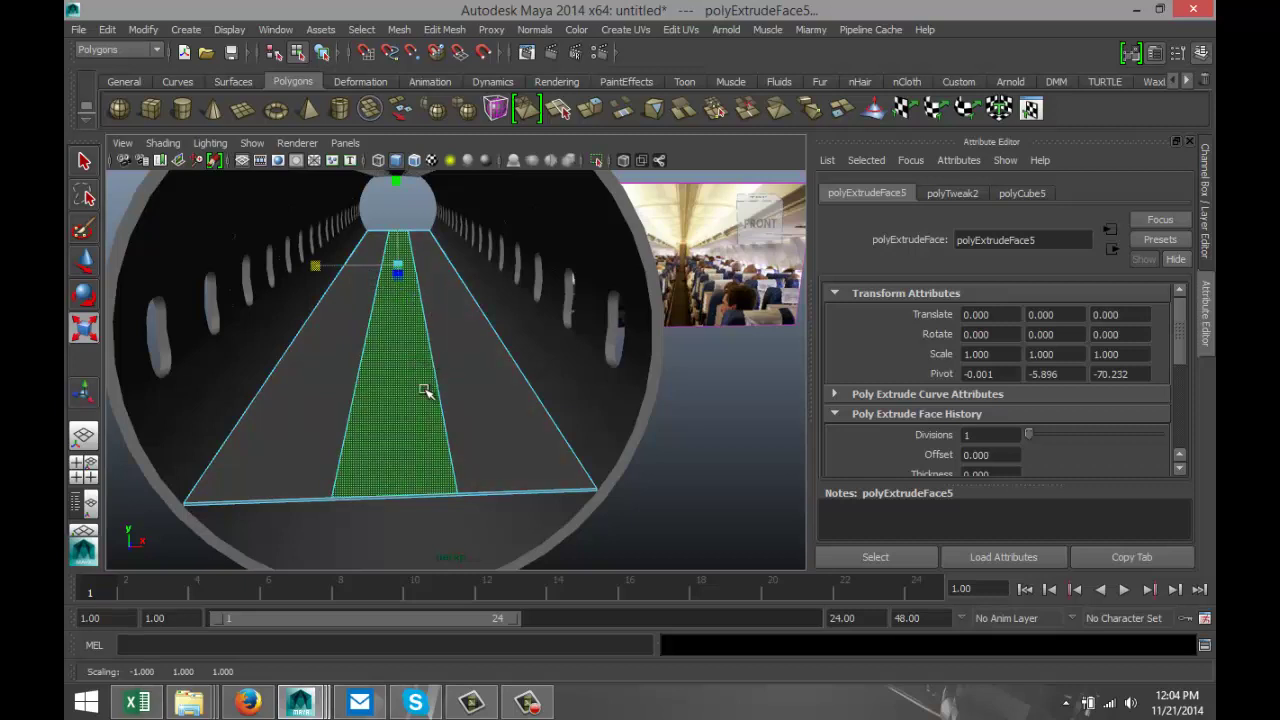
Extrude the central strip's face again and raise it slightly, to about -5.759 in Y
key("ctrl+e")
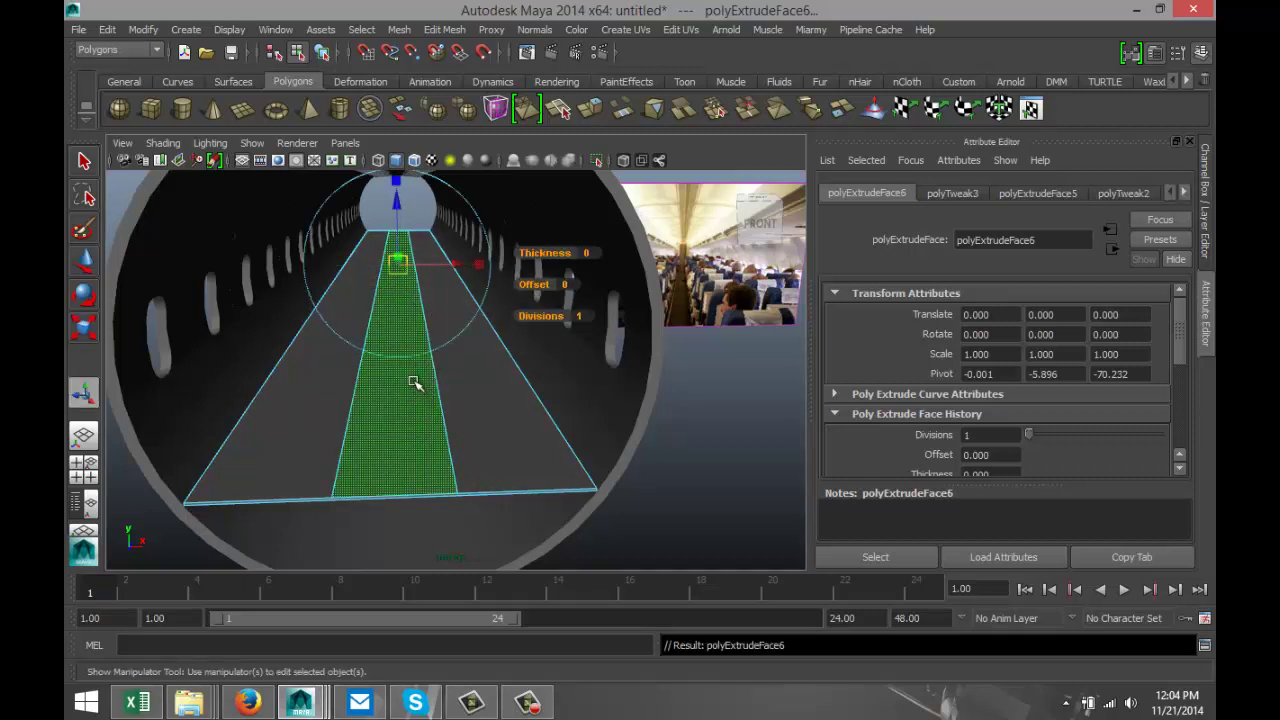
key("w")
left_click_drag(396, 204, 397, 209)
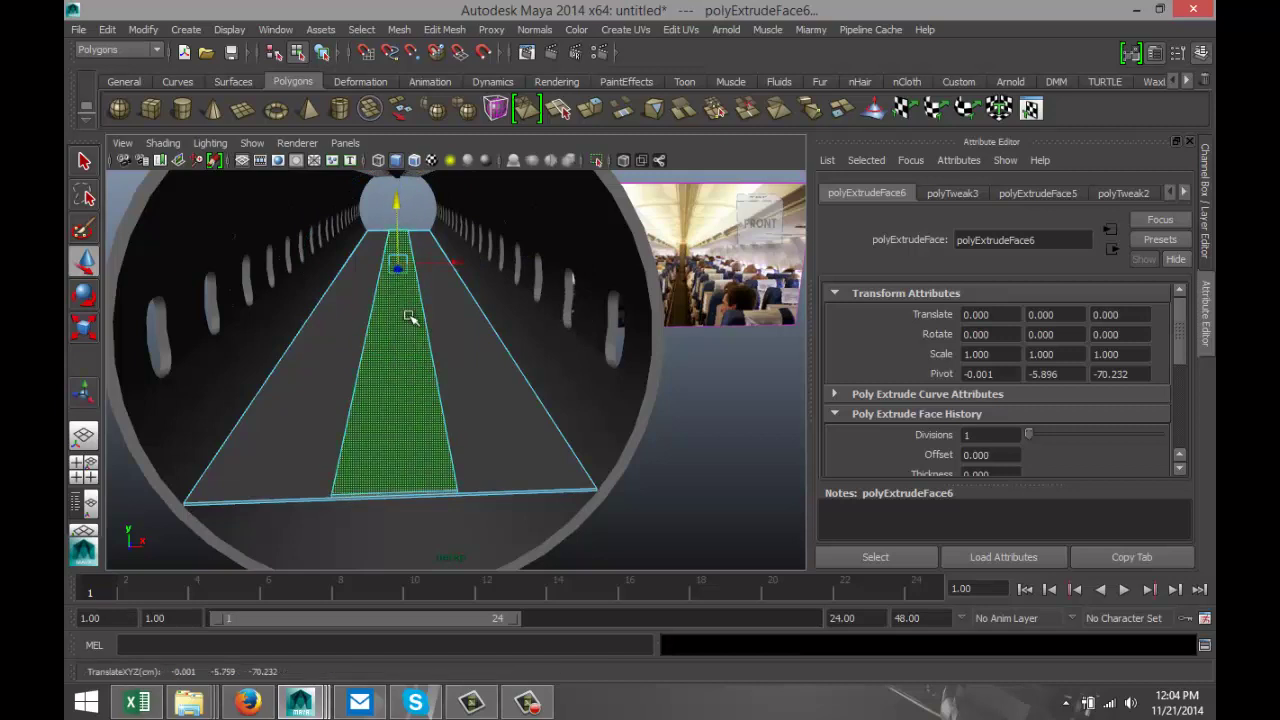
Start another extrusion of the raised central strip's top face
key("ctrl+e")
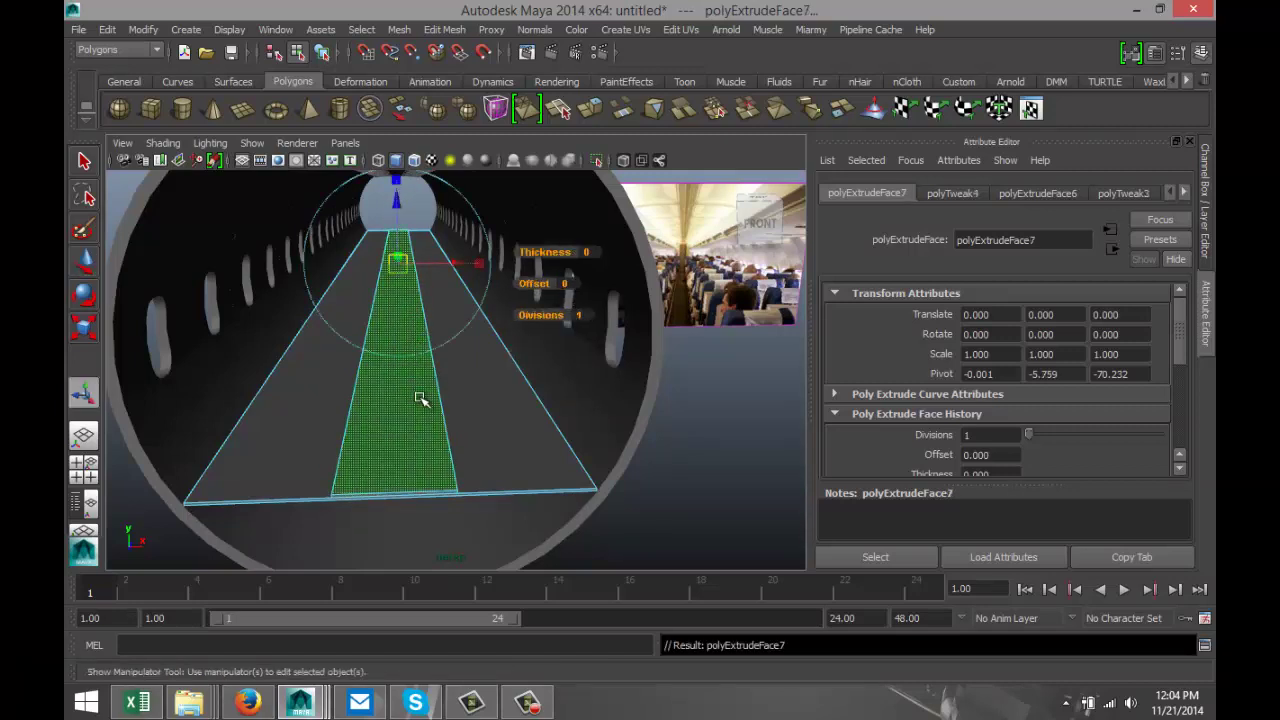
Narrow the extruded central aisle face slightly along X, extrude it again and lower it to about Y -6.04
key("r")
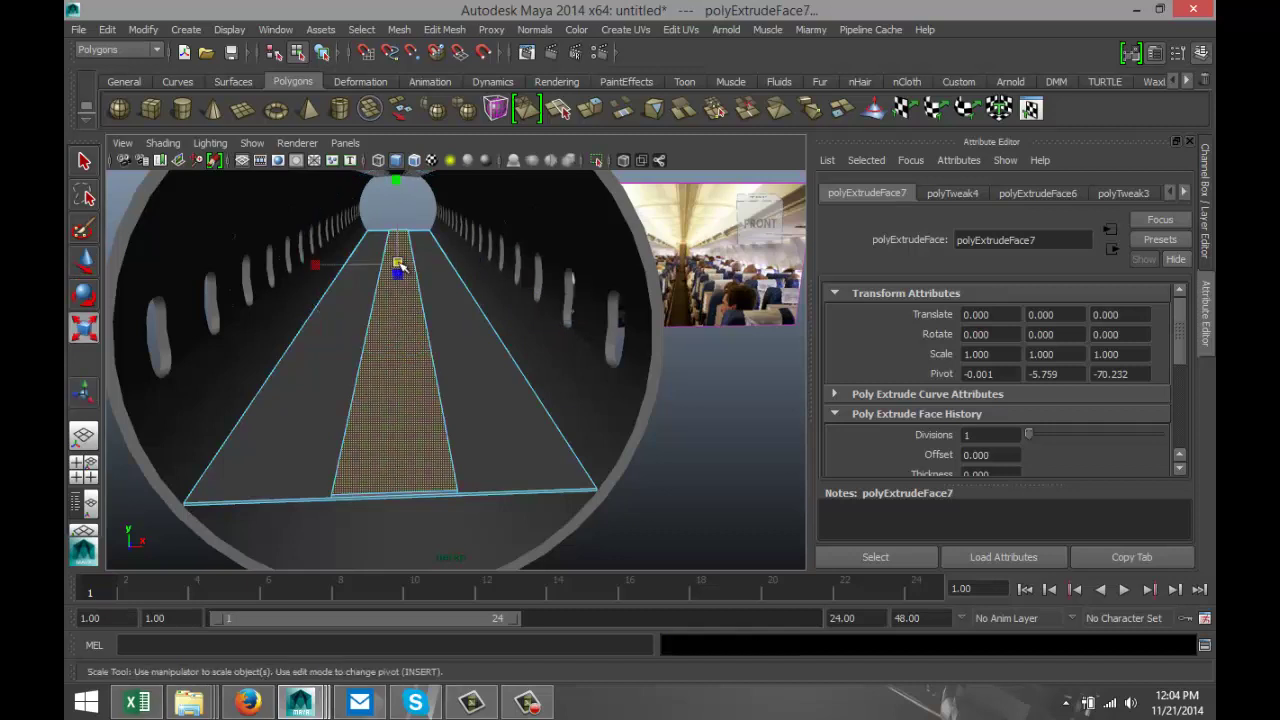
left_click_drag(312, 263, 322, 266)
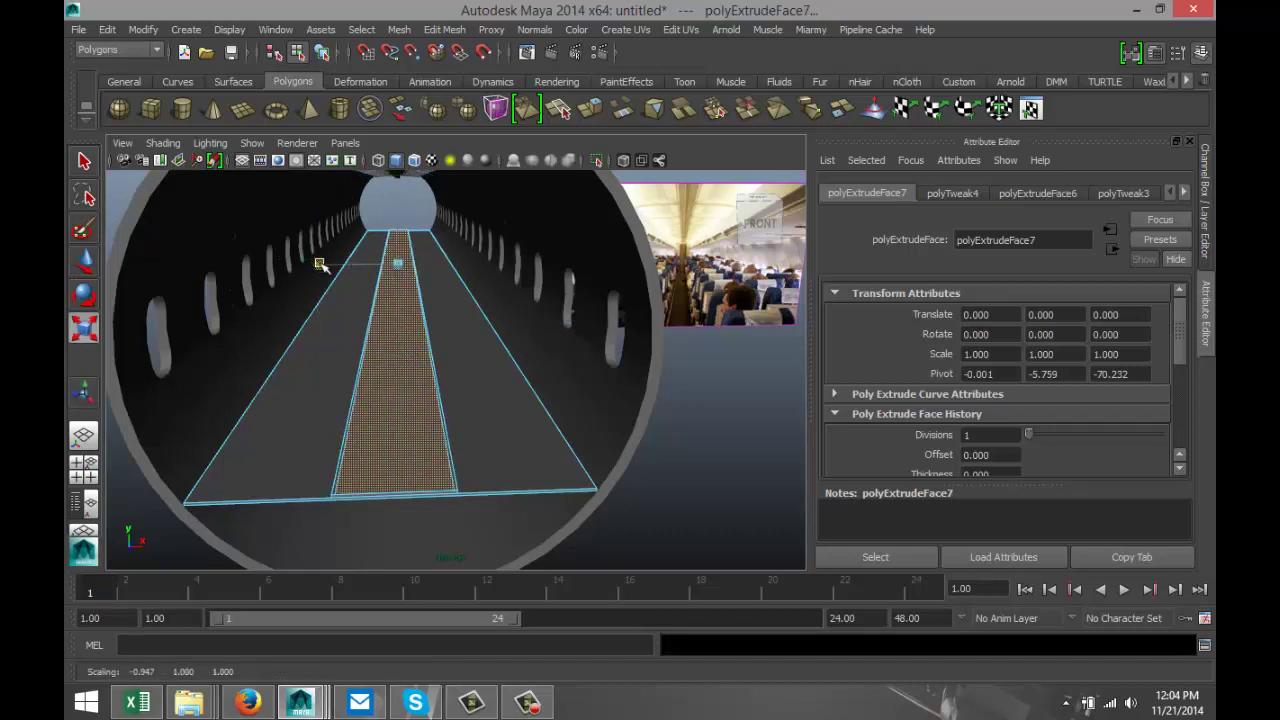
key("ctrl+e")
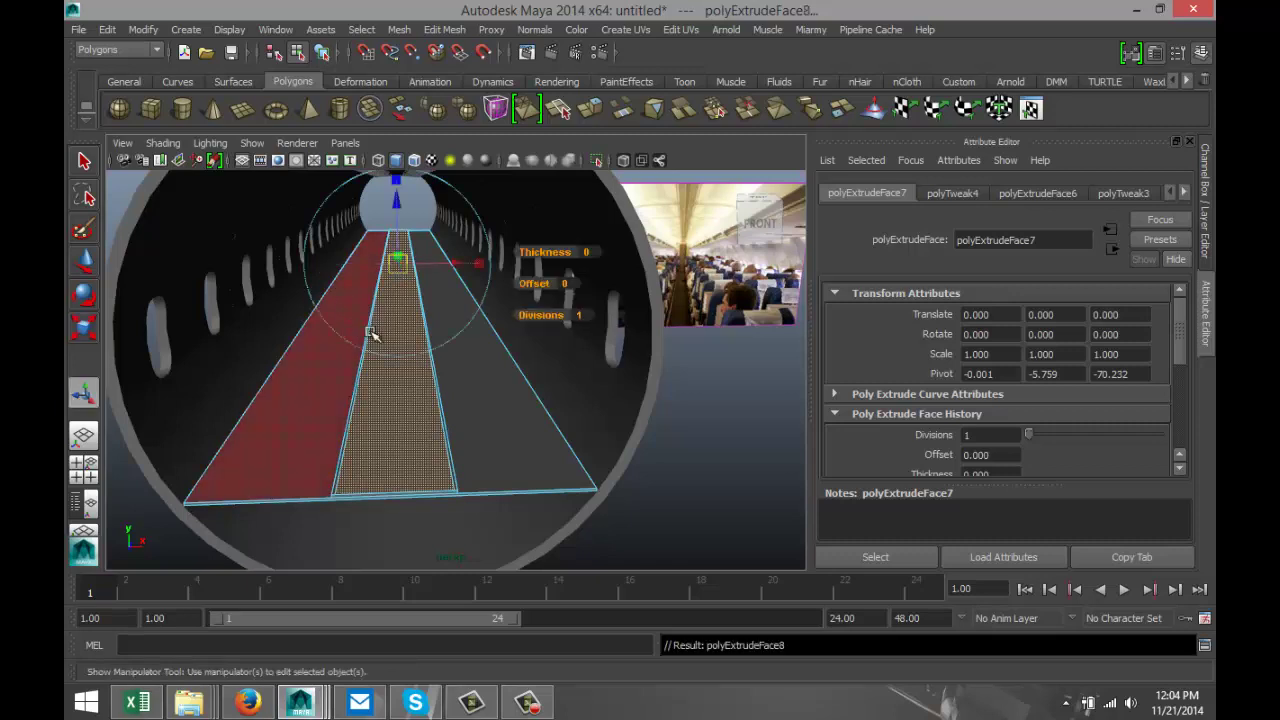
key("w")
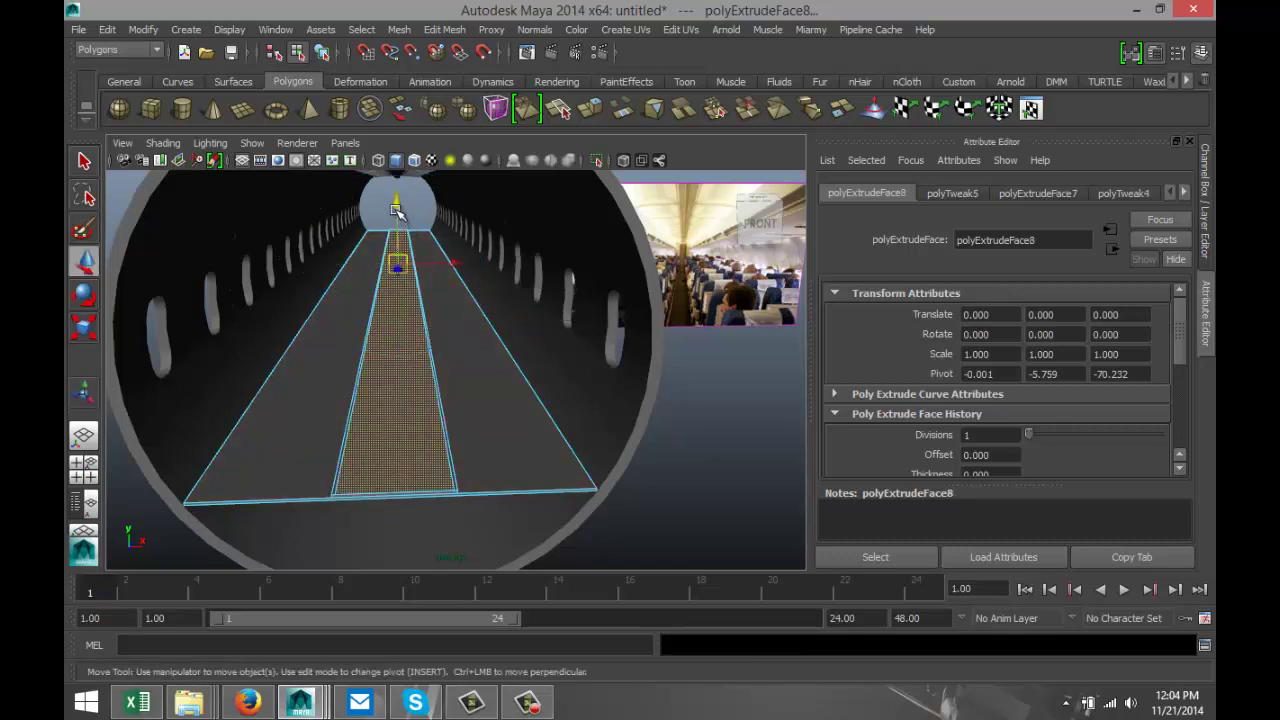
left_click_drag(399, 211, 399, 212)
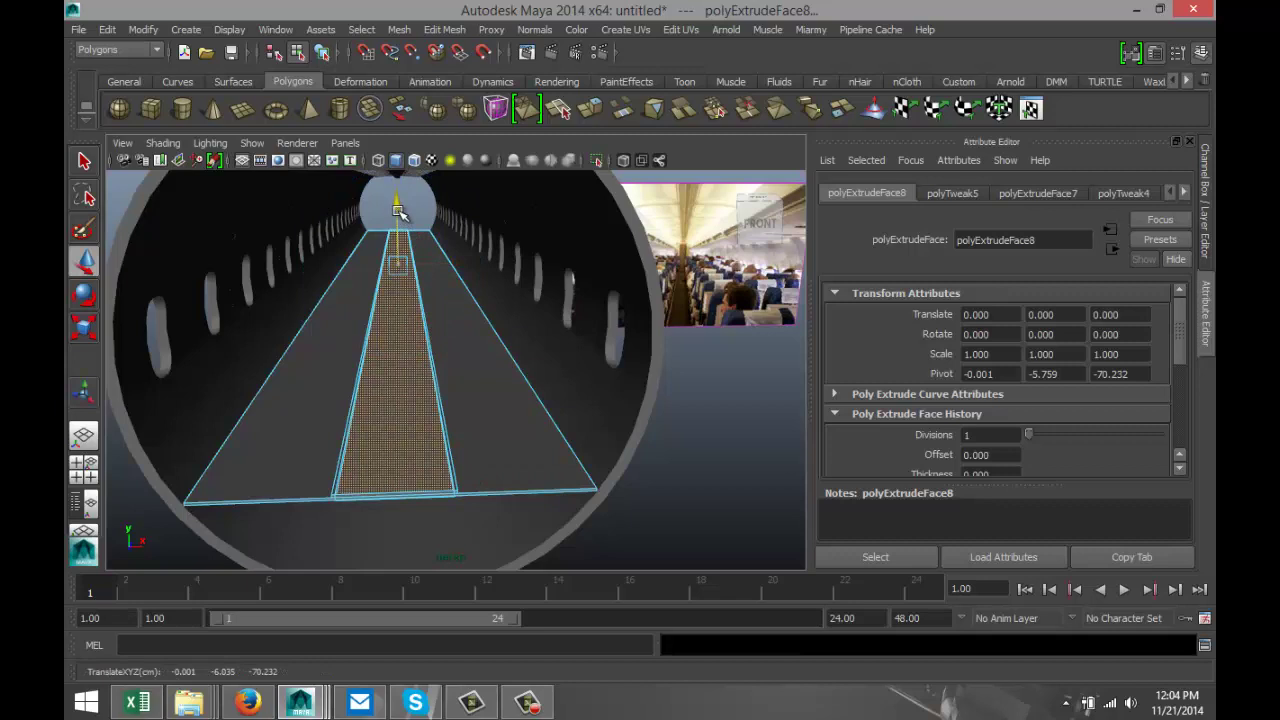
Examine the recessed aisle from the fuselage opening and compare the model with the cabin reference image
scroll(483, 457, "up", 3)
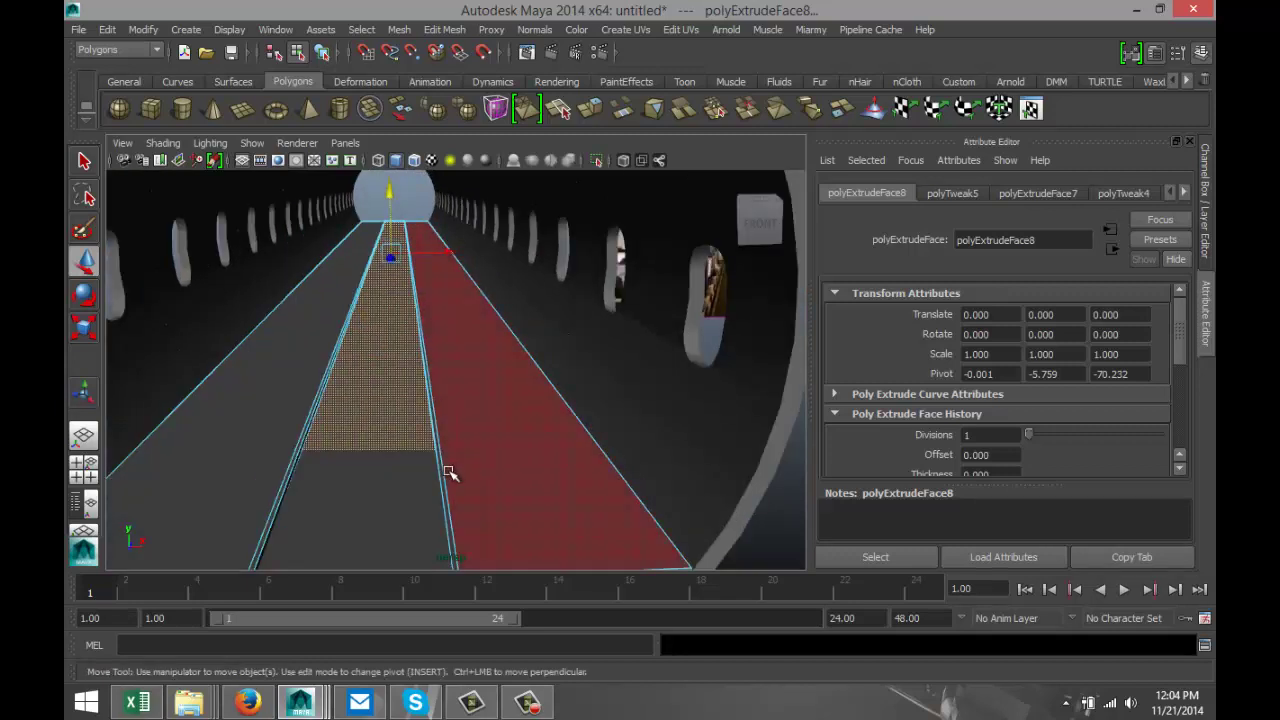
scroll(451, 475, "down", 3)
left_click_drag(437, 516, 422, 497, "alt")
scroll(423, 499, "up", 2)
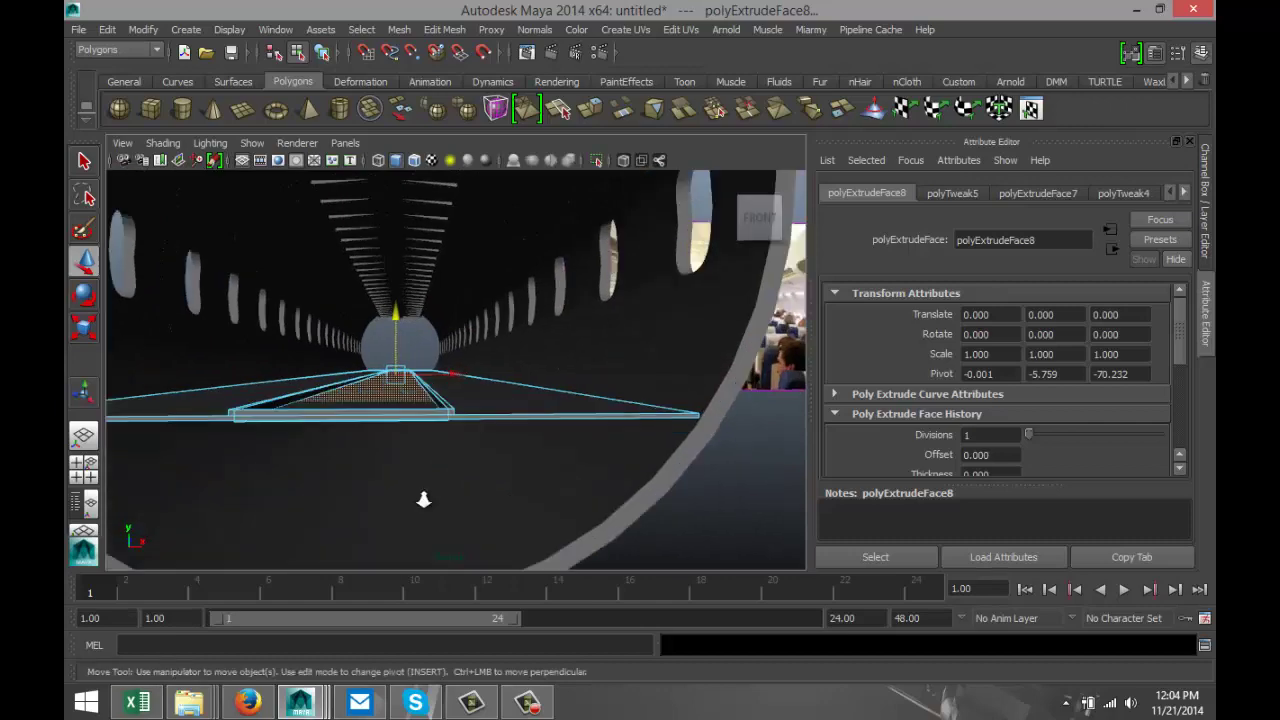
scroll(425, 500, "down", 2)
left_click_drag(394, 486, 389, 487, "alt")
left_click_drag(577, 463, 497, 314, "alt")
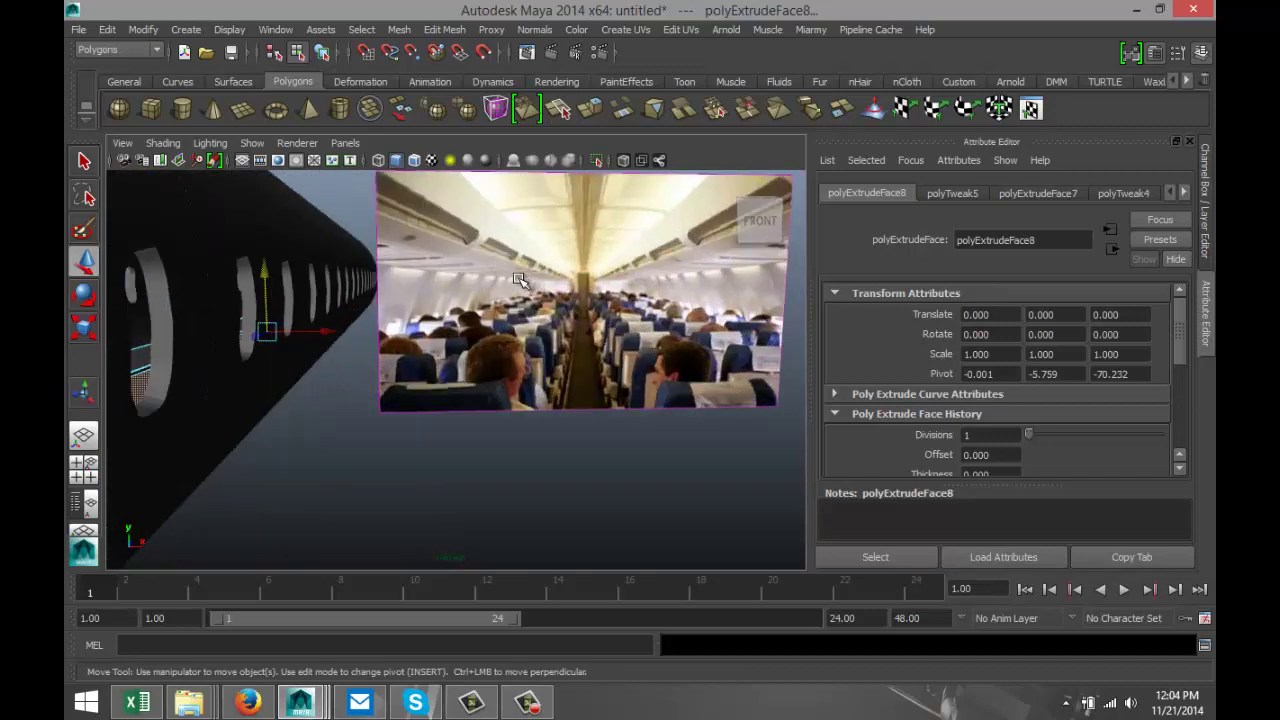
scroll(475, 296, "down", 3)
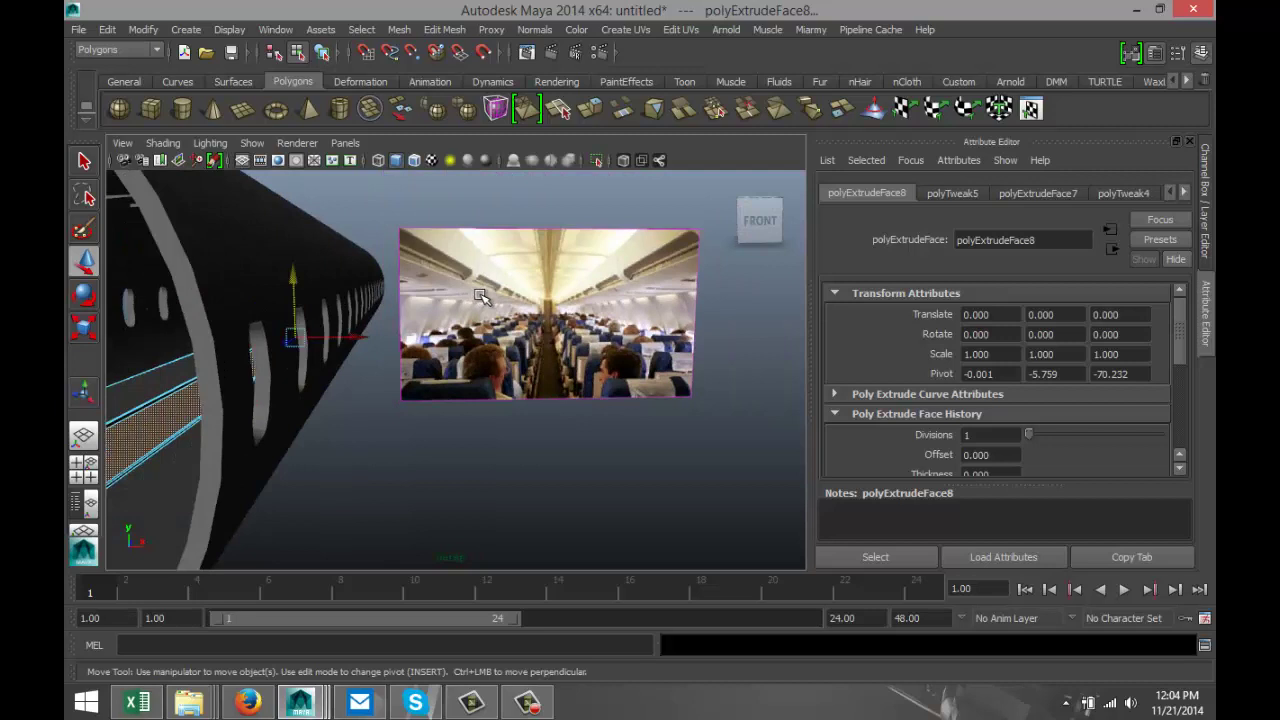
scroll(480, 297, "down", 3)
scroll(482, 299, "up", 2)
scroll(484, 302, "down", 2)
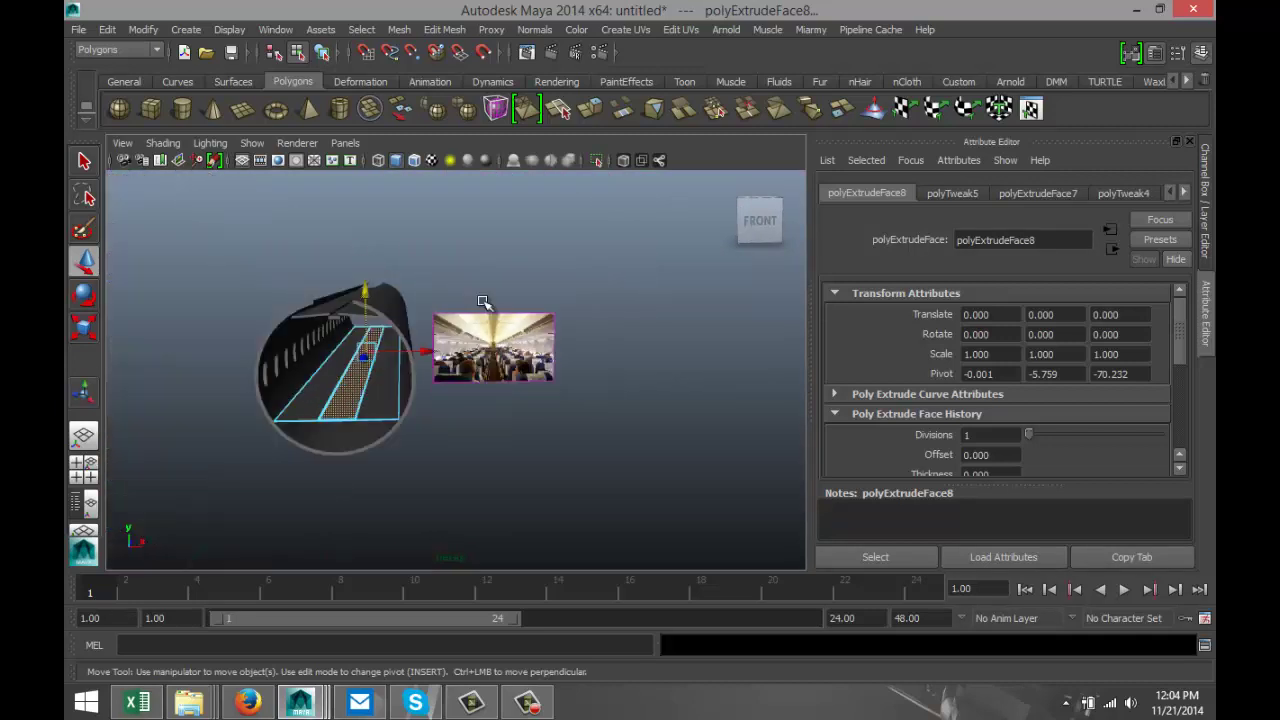
scroll(586, 371, "up", 5)
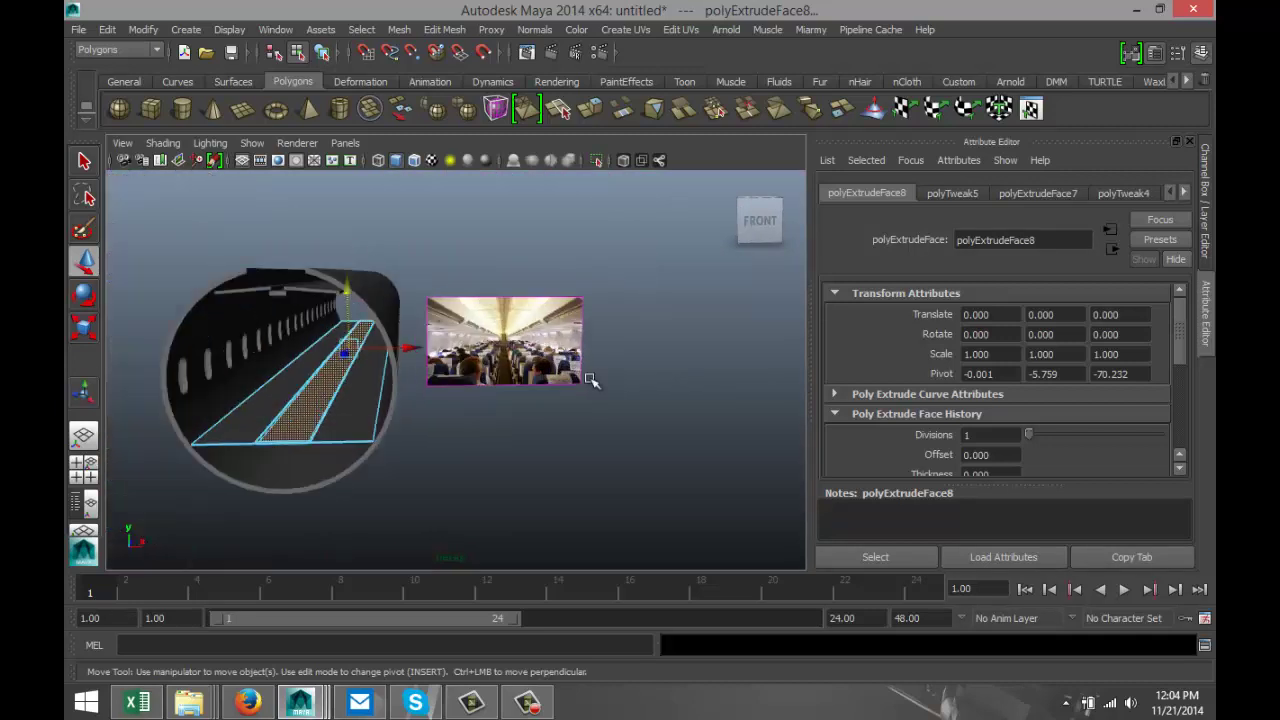
Create a long polygon box in front of the fuselage's open end
left_click(151, 109)
left_click_drag(500, 510, 563, 408)
left_click_drag(634, 440, 593, 432, "alt")
key("w")
scroll(591, 432, "up", 5)
scroll(591, 432, "down", 6)
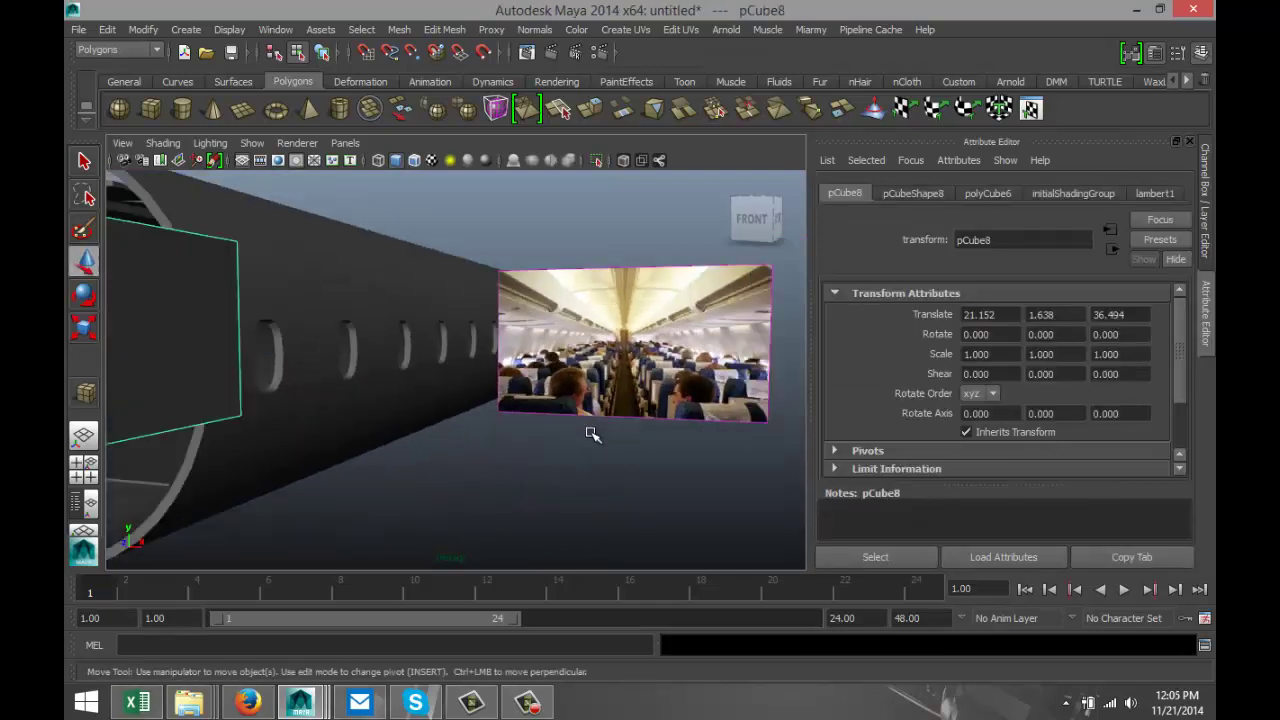
scroll(506, 466, "up", 4)
left_click_drag(456, 450, 442, 452, "alt")
middle_click_drag(343, 437, 626, 392, "alt")
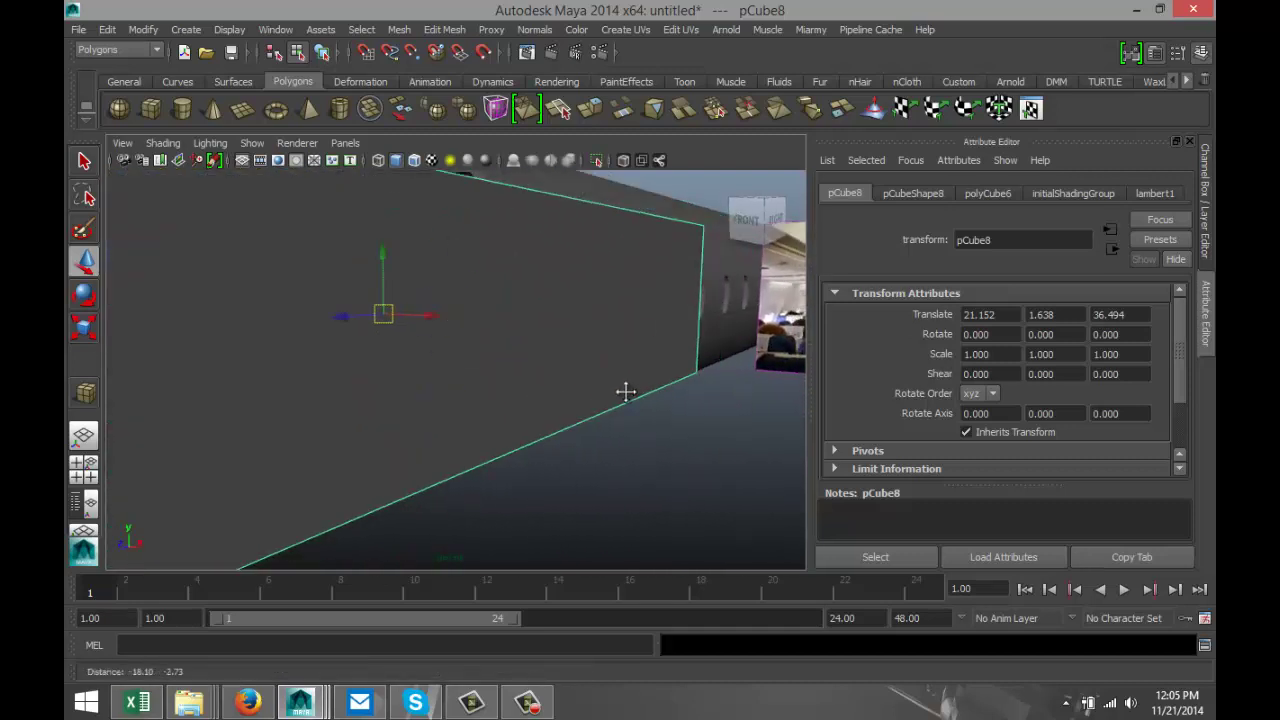
scroll(629, 397, "down", 5)
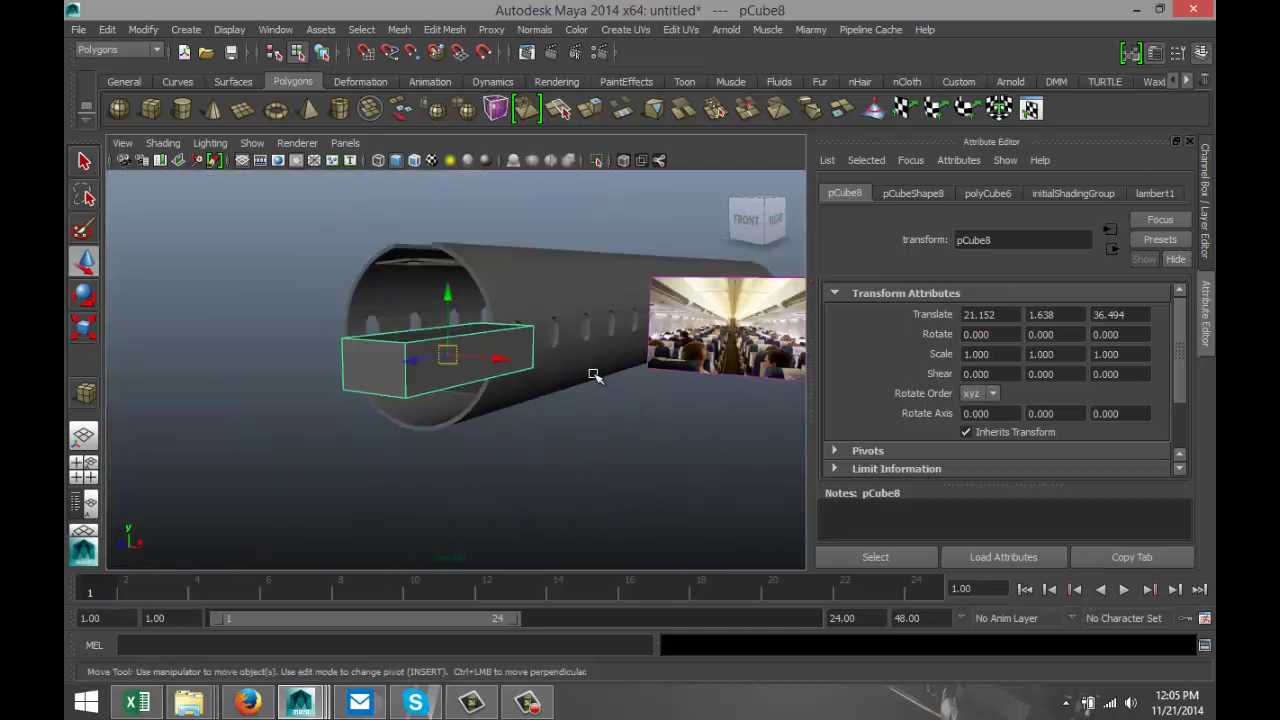
Insert a horizontal edge loop around the box, about a third of its height below the top
left_click(445, 29)
left_click(490, 215)
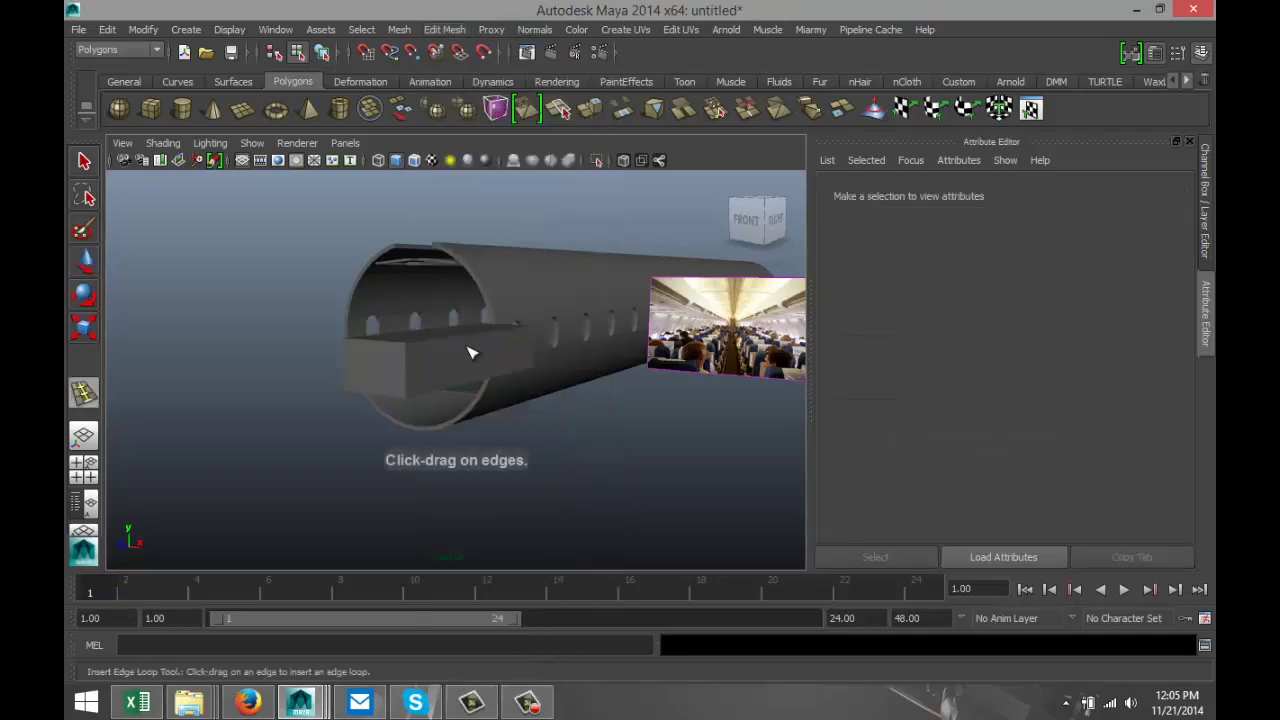
left_click(410, 372)
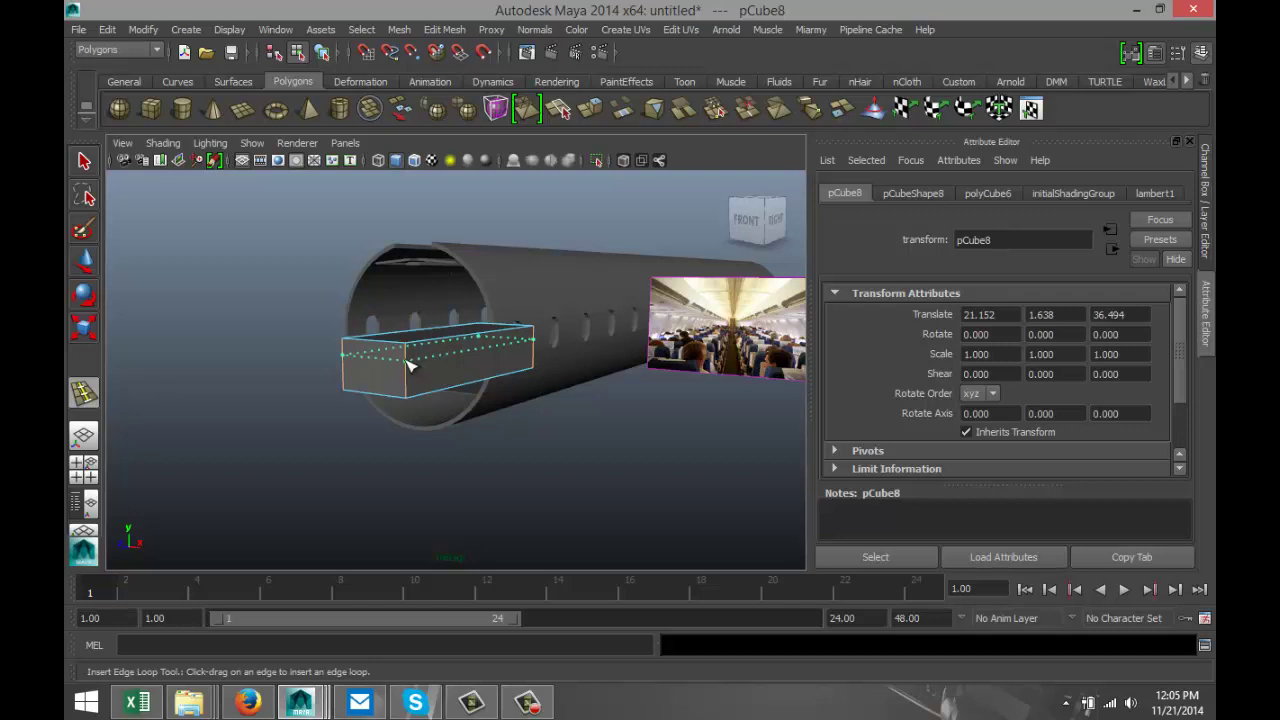
left_click(410, 366)
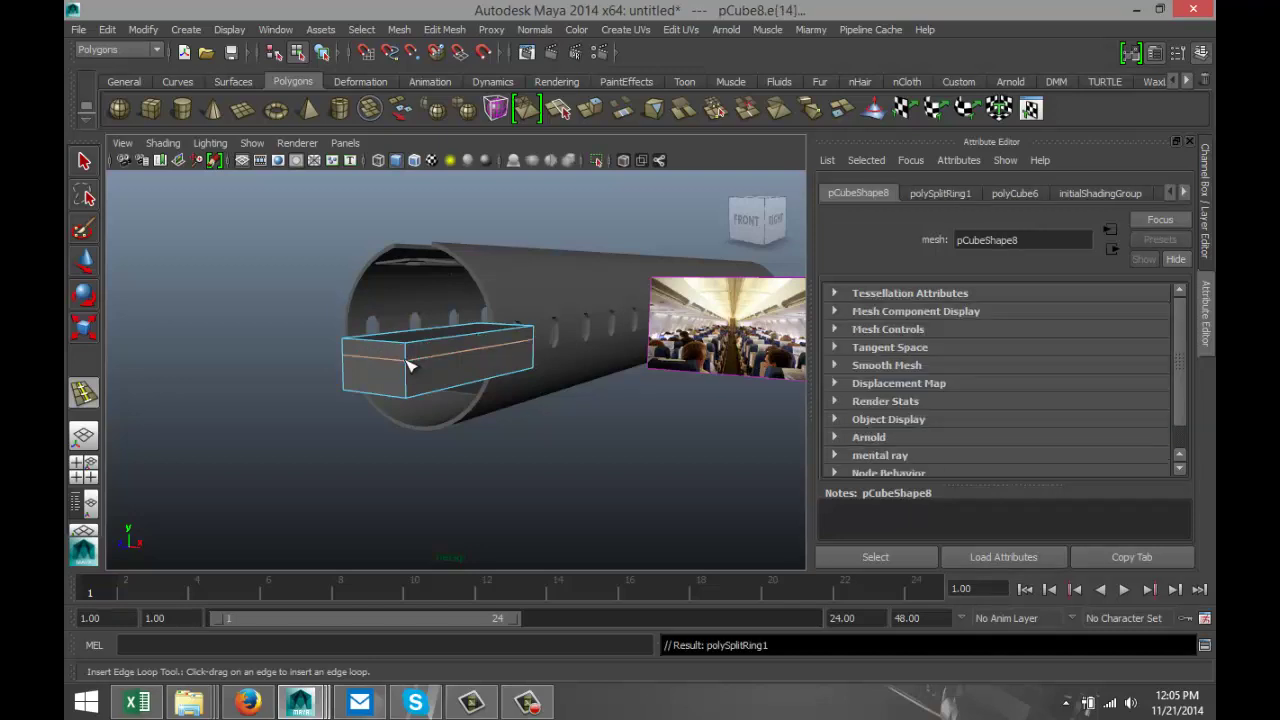
In the right side view, insert two vertical edge loops across the box, one near each end
left_click(90, 470)
key("space")
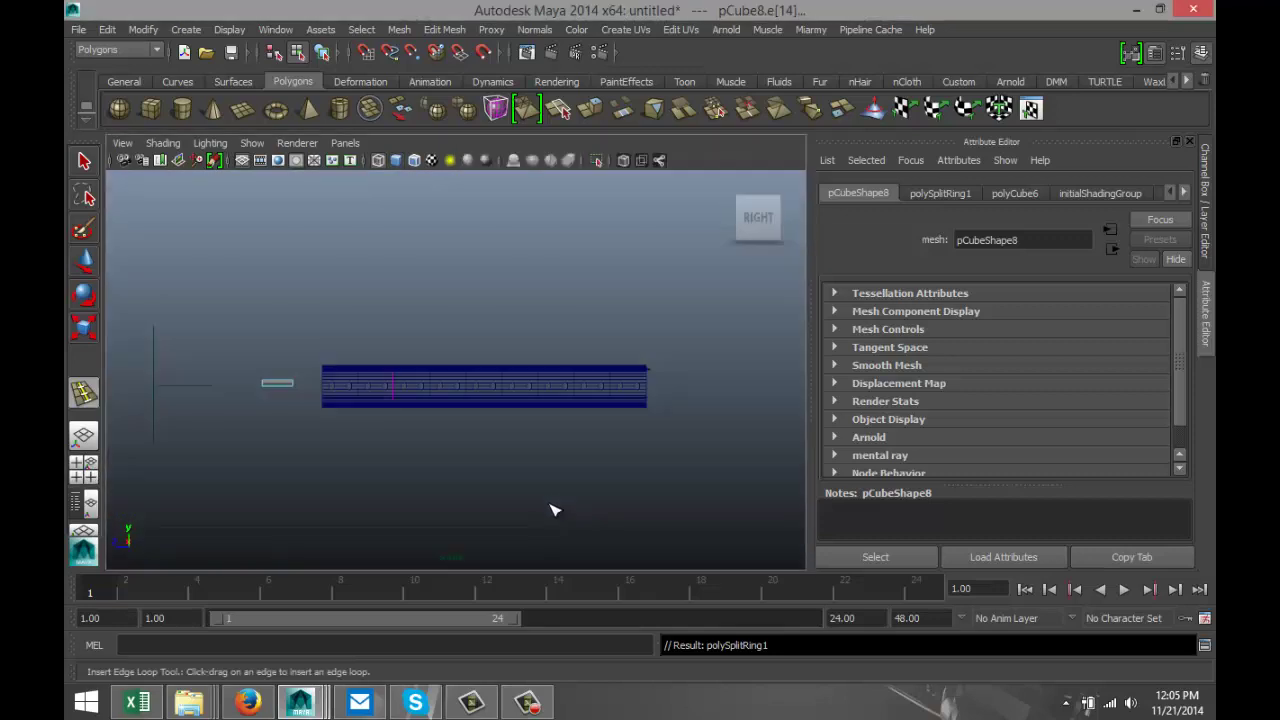
left_click(390, 482)
key("f")
scroll(434, 489, "down", 3)
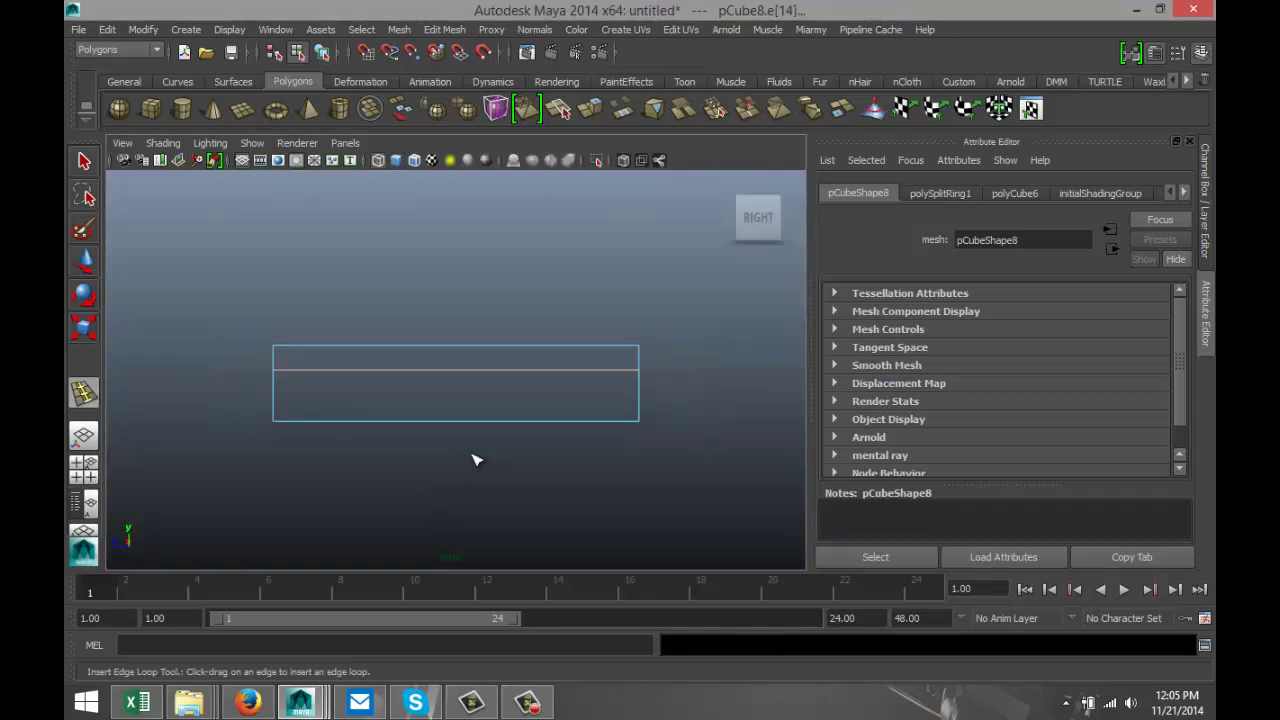
left_click(322, 353)
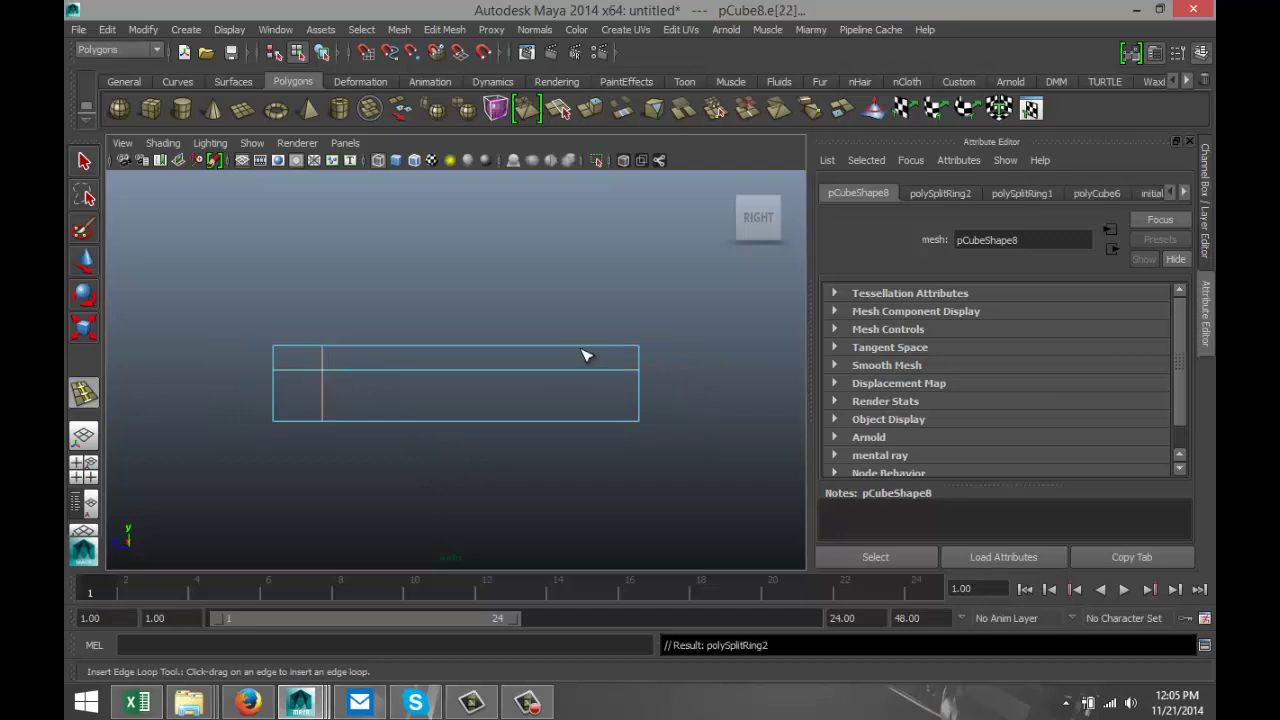
left_click_drag(583, 349, 583, 349)
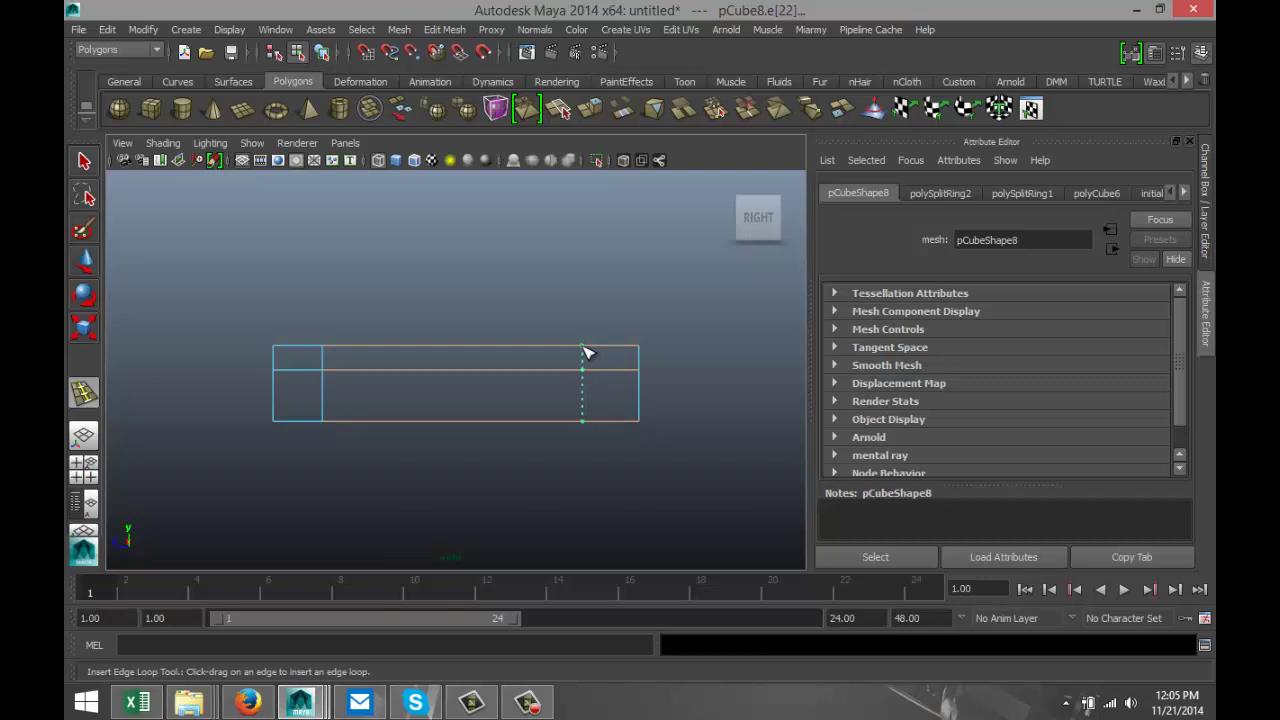
left_click_drag(587, 352, 587, 352)
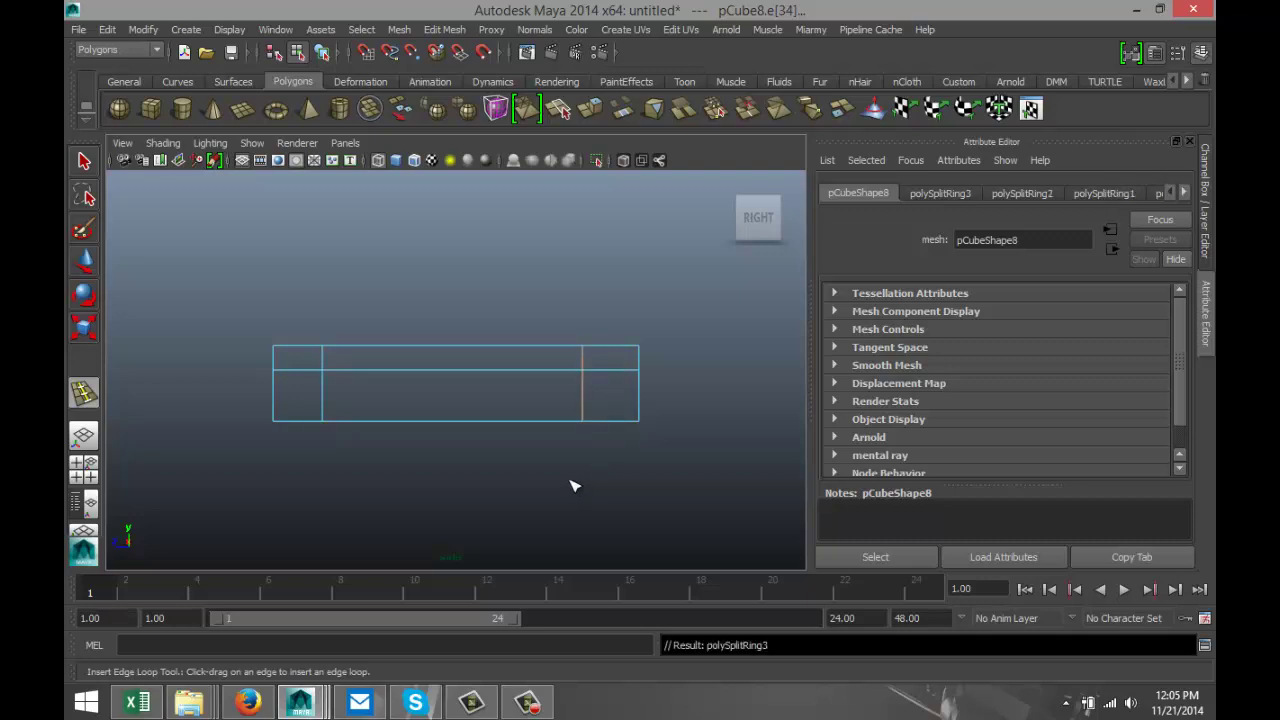
key("q")
In the perspective view, shift the box's lower long edges inward along X to slope the lower part of that side
left_click(85, 475)
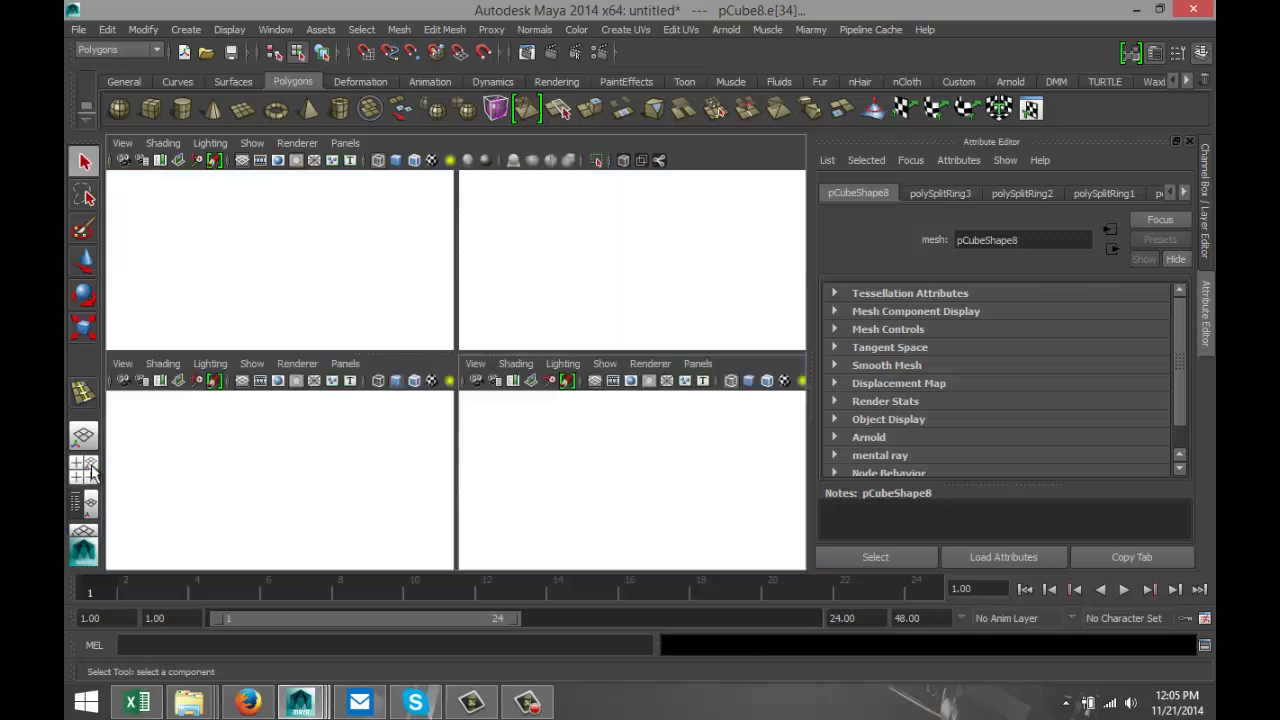
key("space")
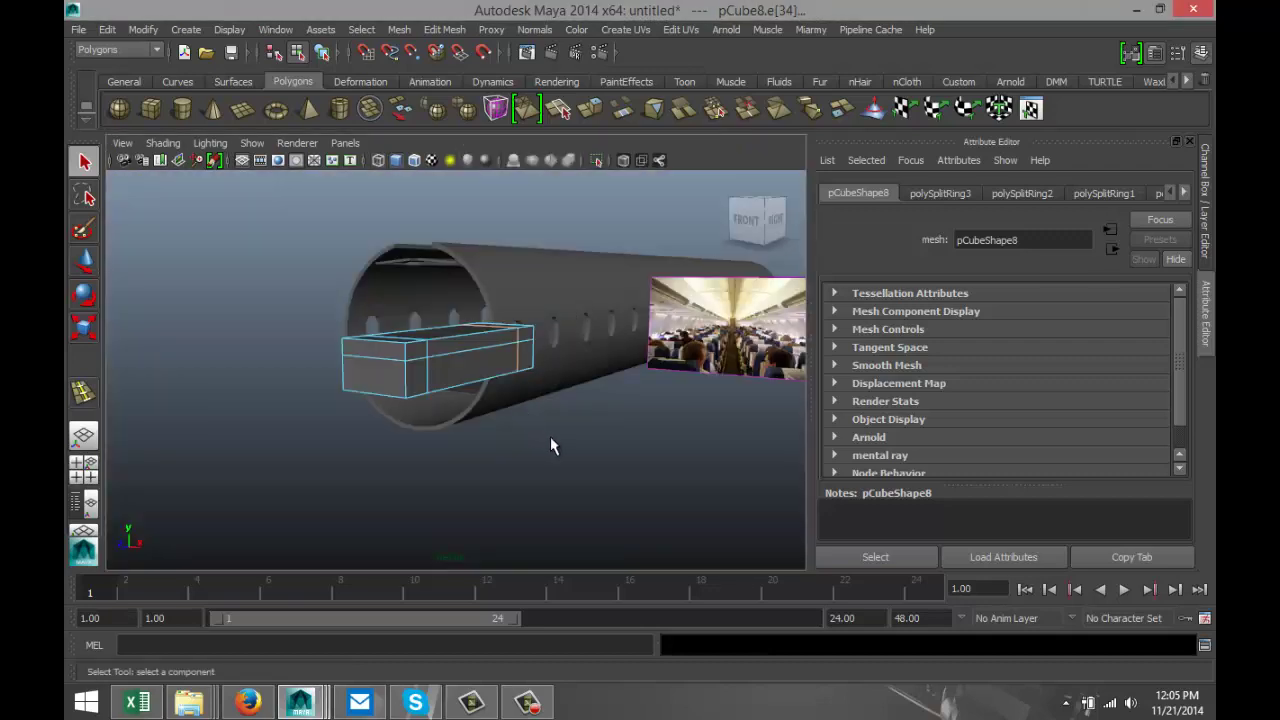
scroll(550, 436, "up", 3)
middle_click_drag(586, 420, 545, 460, "alt")
left_click_drag(545, 460, 580, 431, "alt")
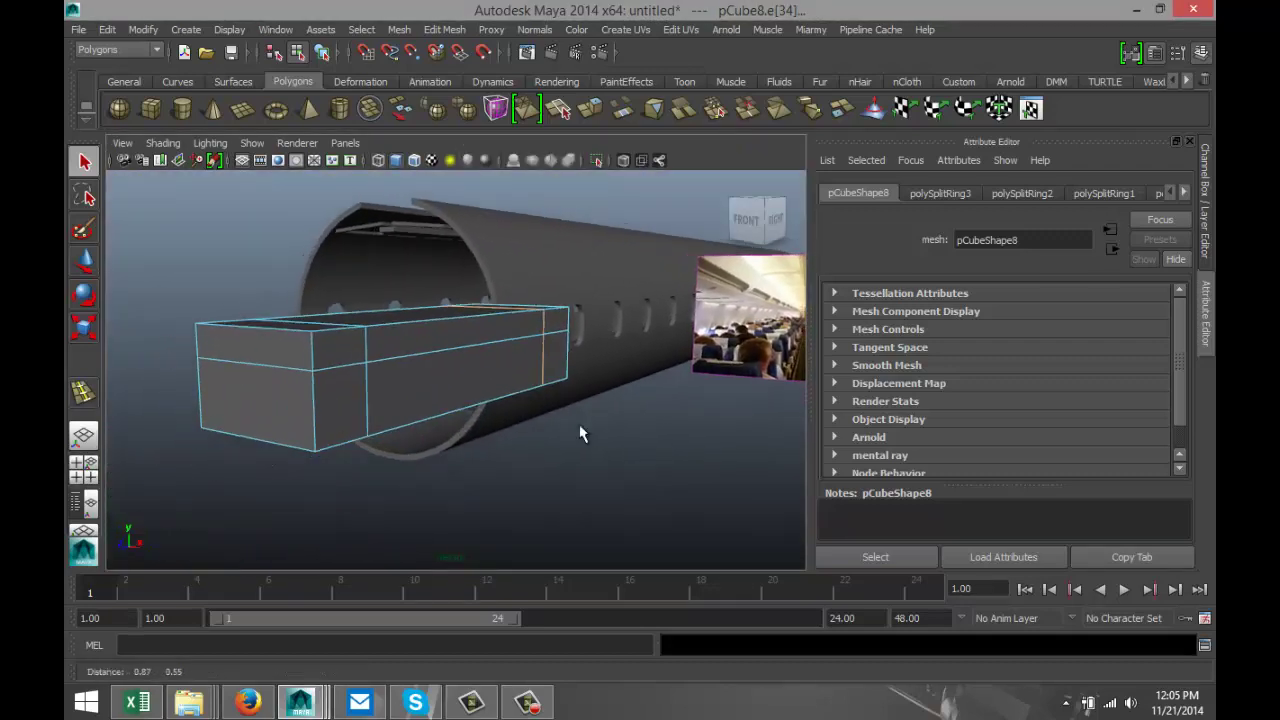
double_click(372, 440)
left_click(549, 384)
key("w")
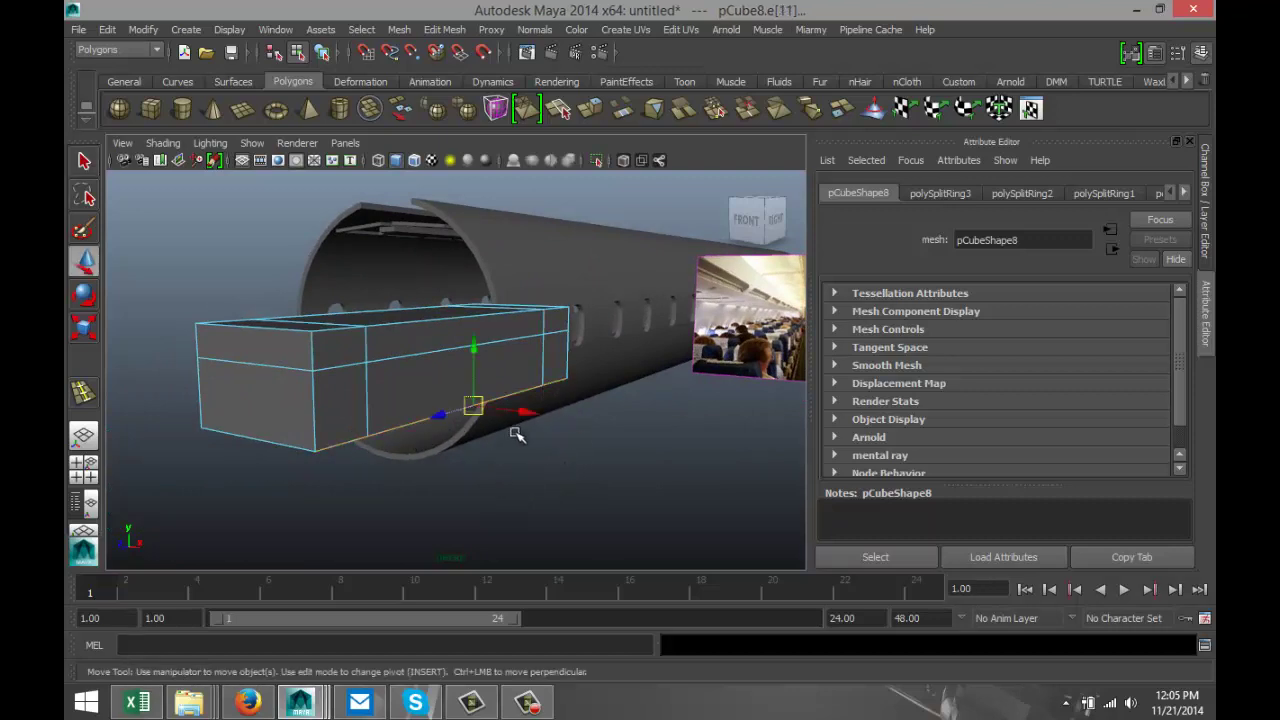
left_click_drag(527, 413, 490, 410)
Select all the faces on the box's underside and raise them to about Y 1.3
left_click_drag(435, 490, 460, 472, "alt")
right_click_drag(507, 254, 512, 281)
left_click(522, 262)
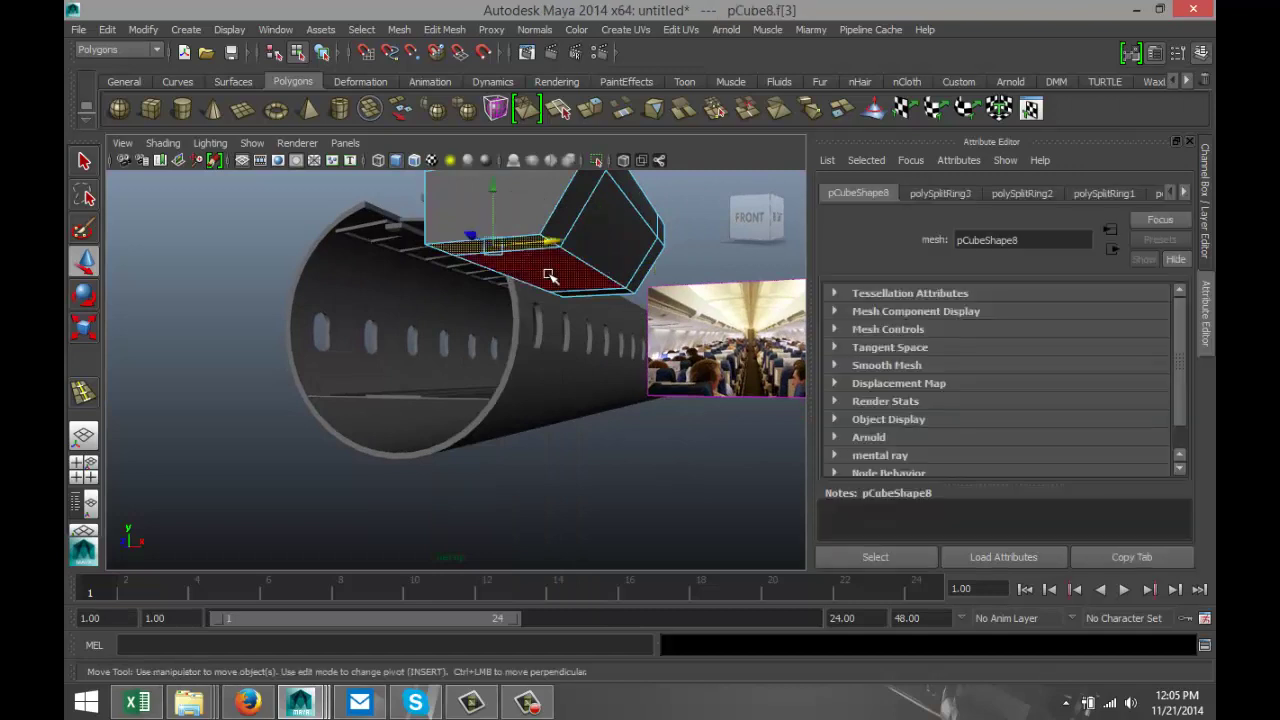
left_click(586, 292, "shift")
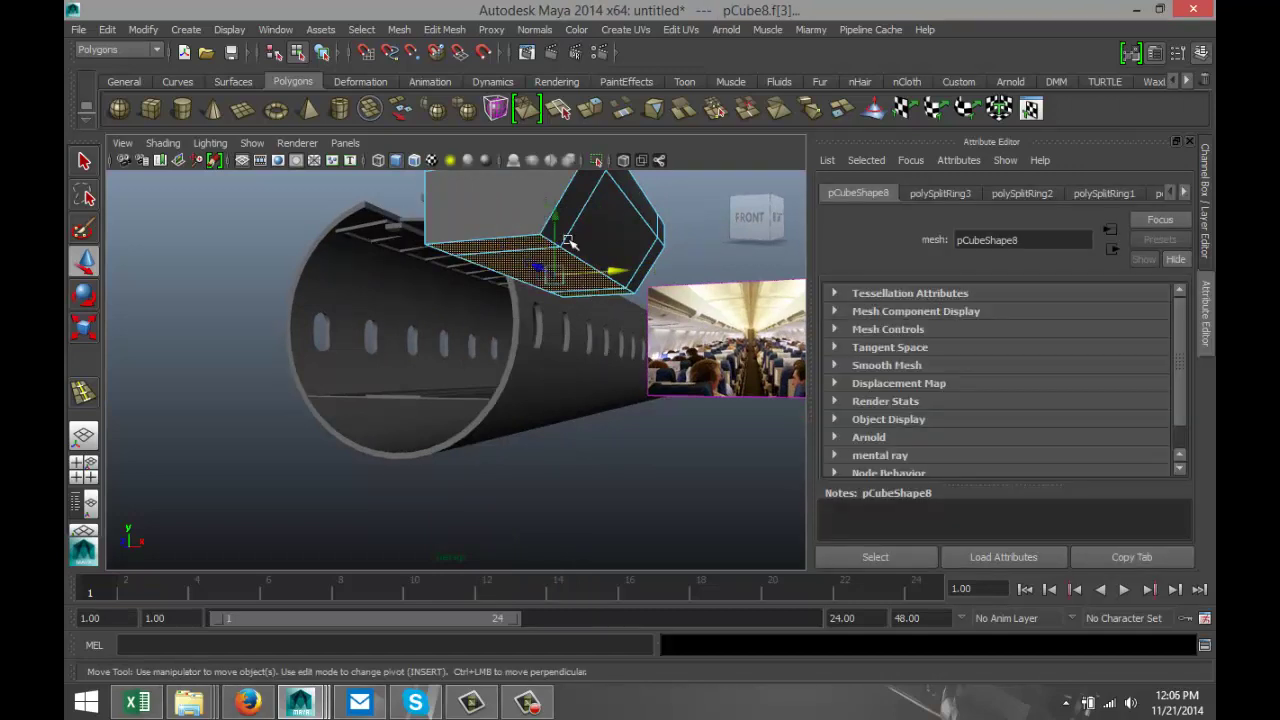
left_click_drag(556, 238, 553, 190)
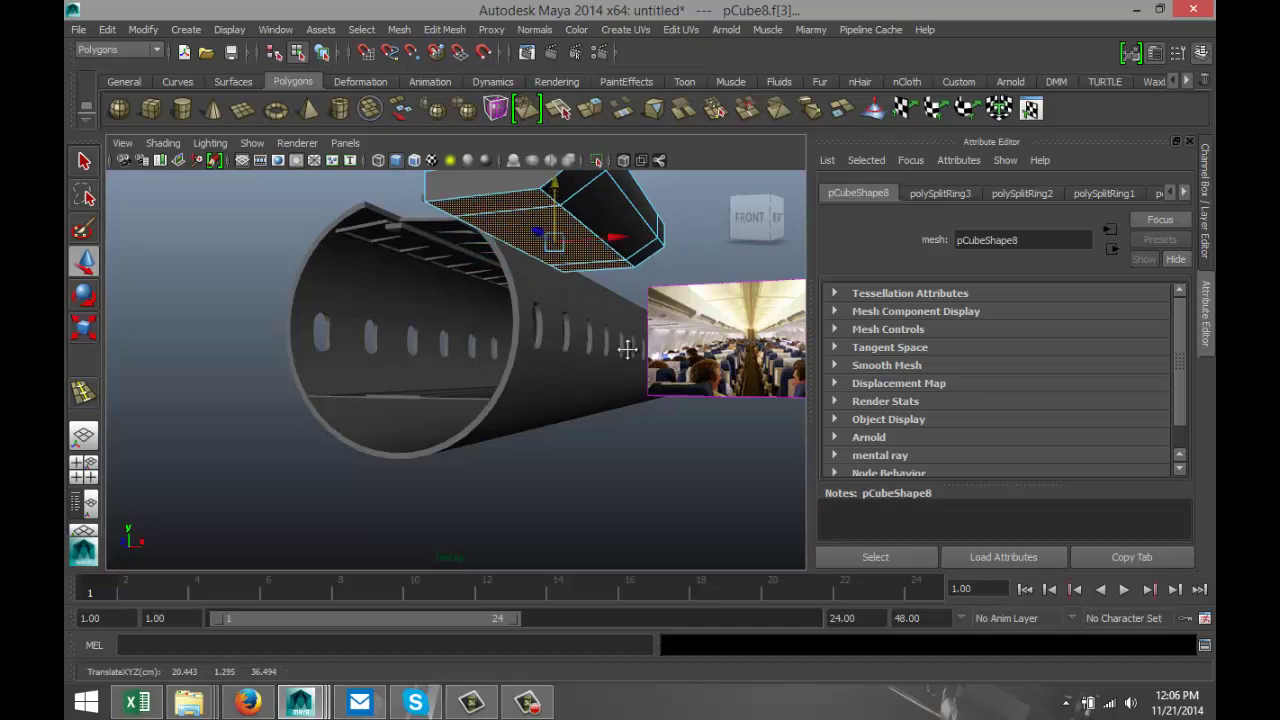
Extrude the long middle face on the box's sloped lower side
middle_click_drag(628, 349, 549, 412, "alt")
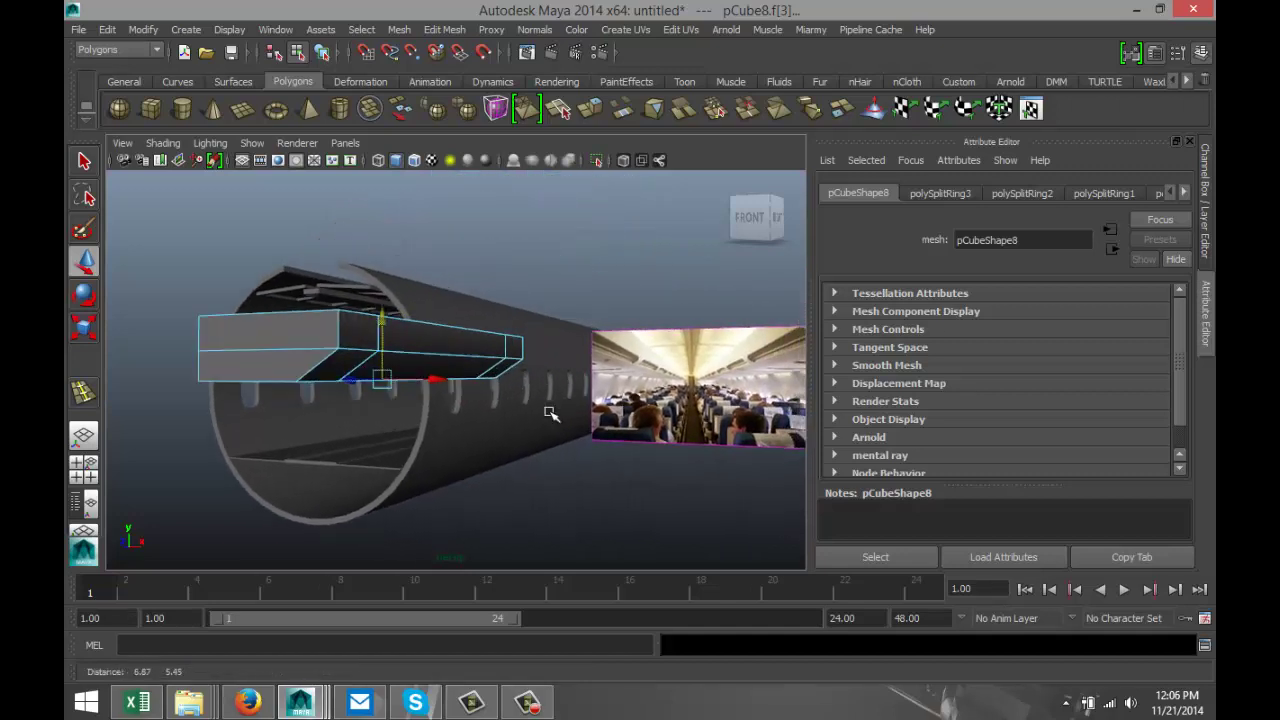
scroll(604, 422, "up", 3)
left_click_drag(607, 428, 573, 429, "alt")
middle_click_drag(573, 429, 609, 425, "alt")
scroll(630, 423, "up", 6)
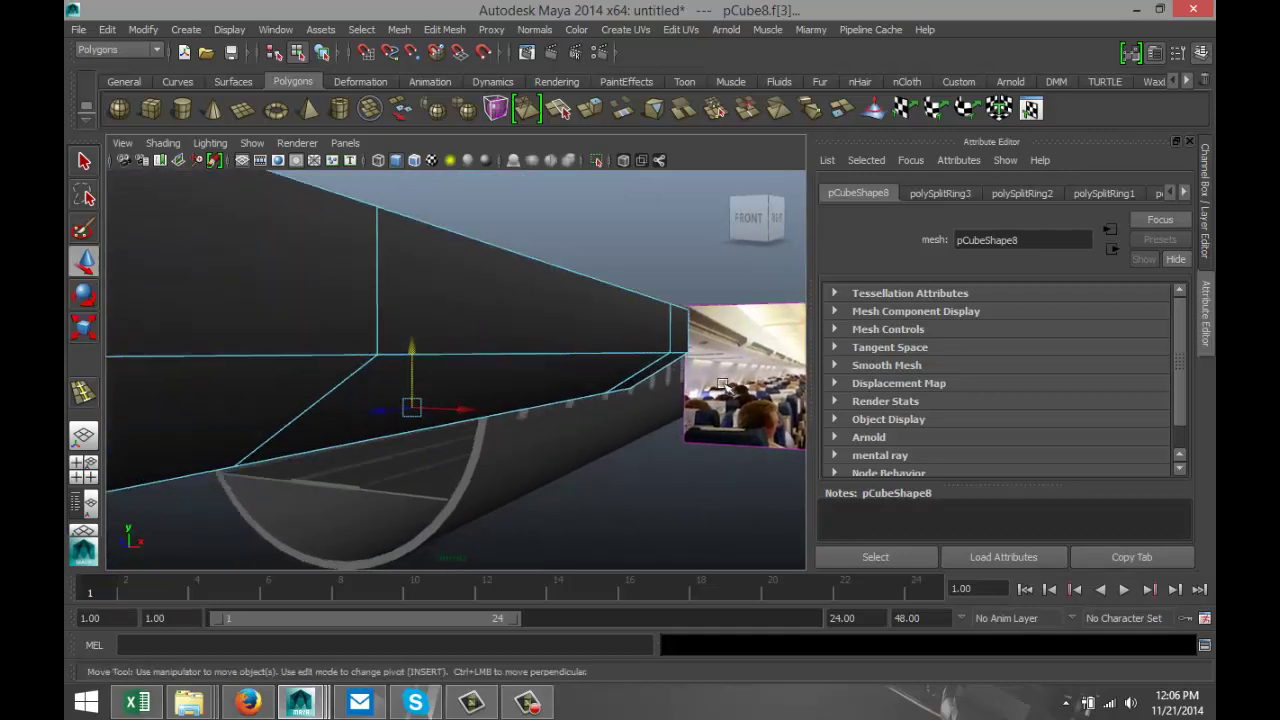
left_click_drag(679, 458, 534, 440, "alt")
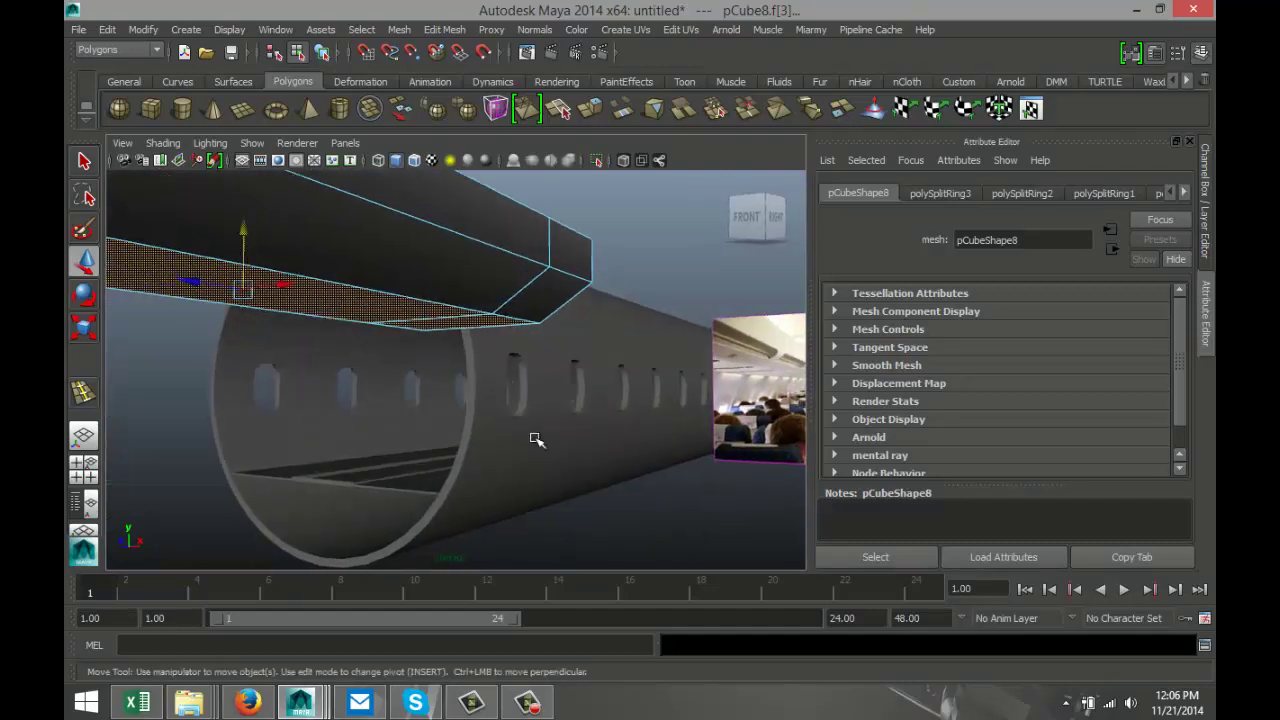
middle_click_drag(534, 440, 582, 452, "alt")
left_click(594, 336)
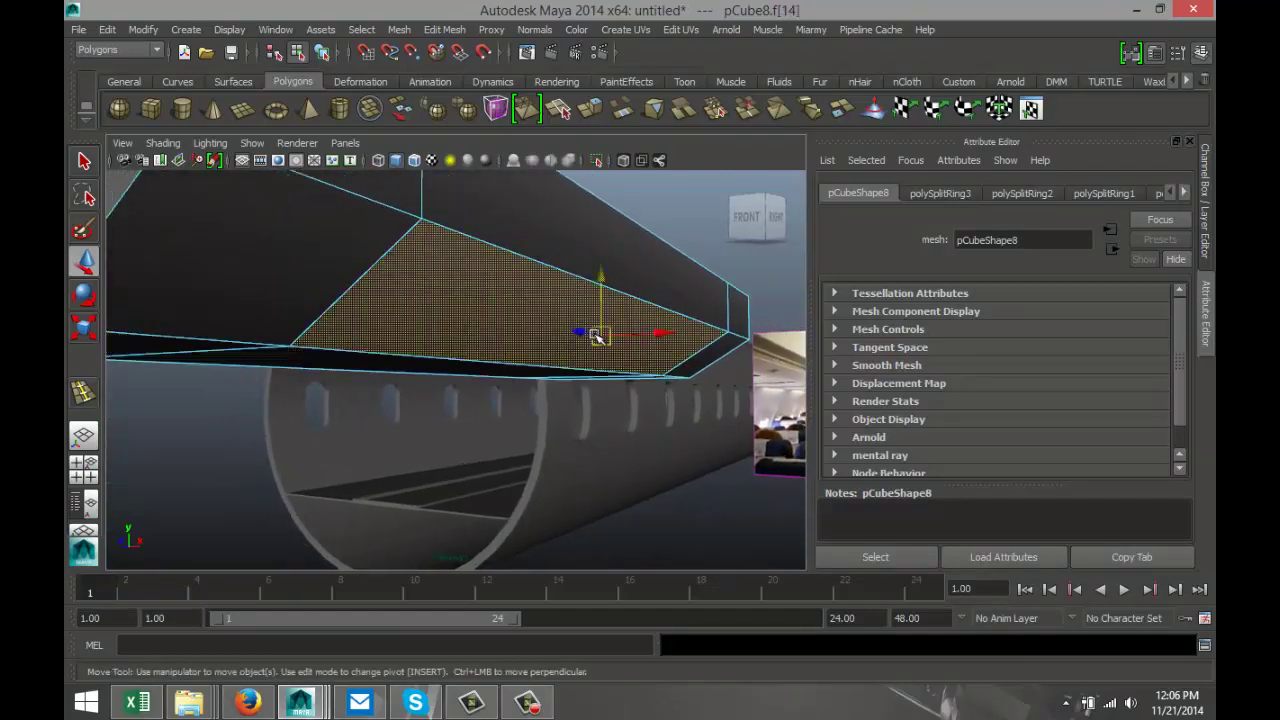
left_click(444, 29)
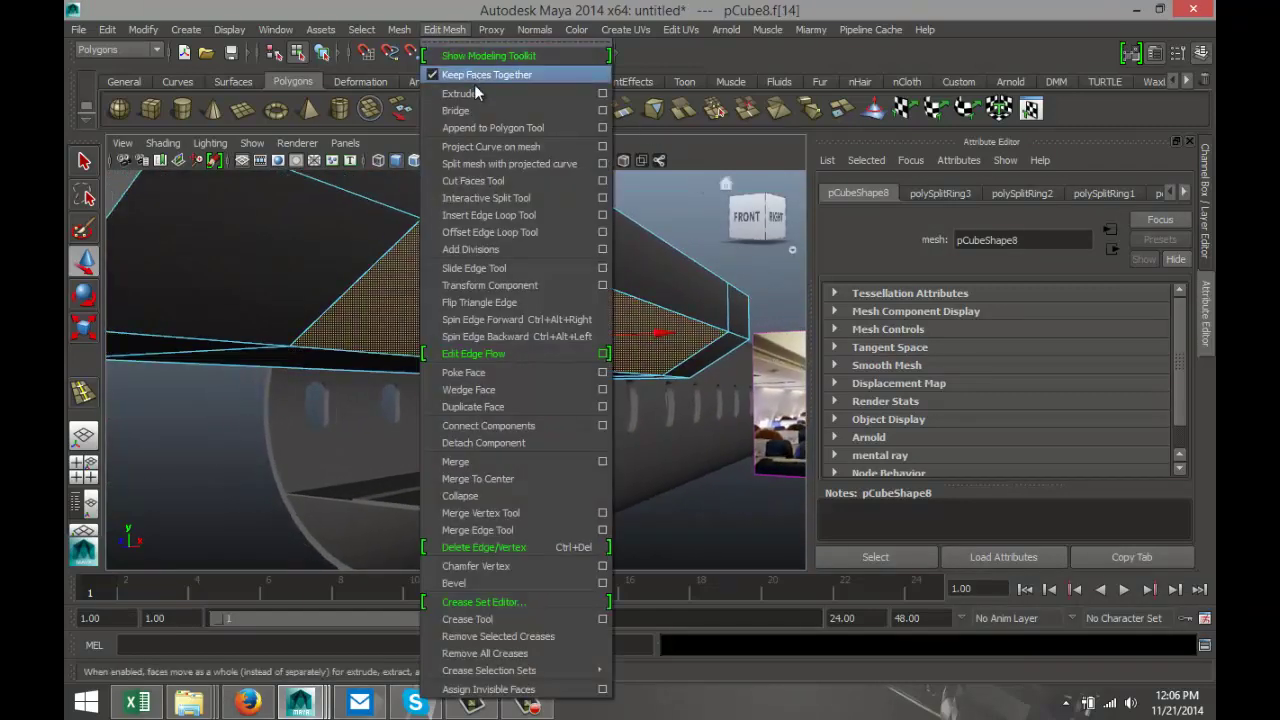
left_click(470, 92)
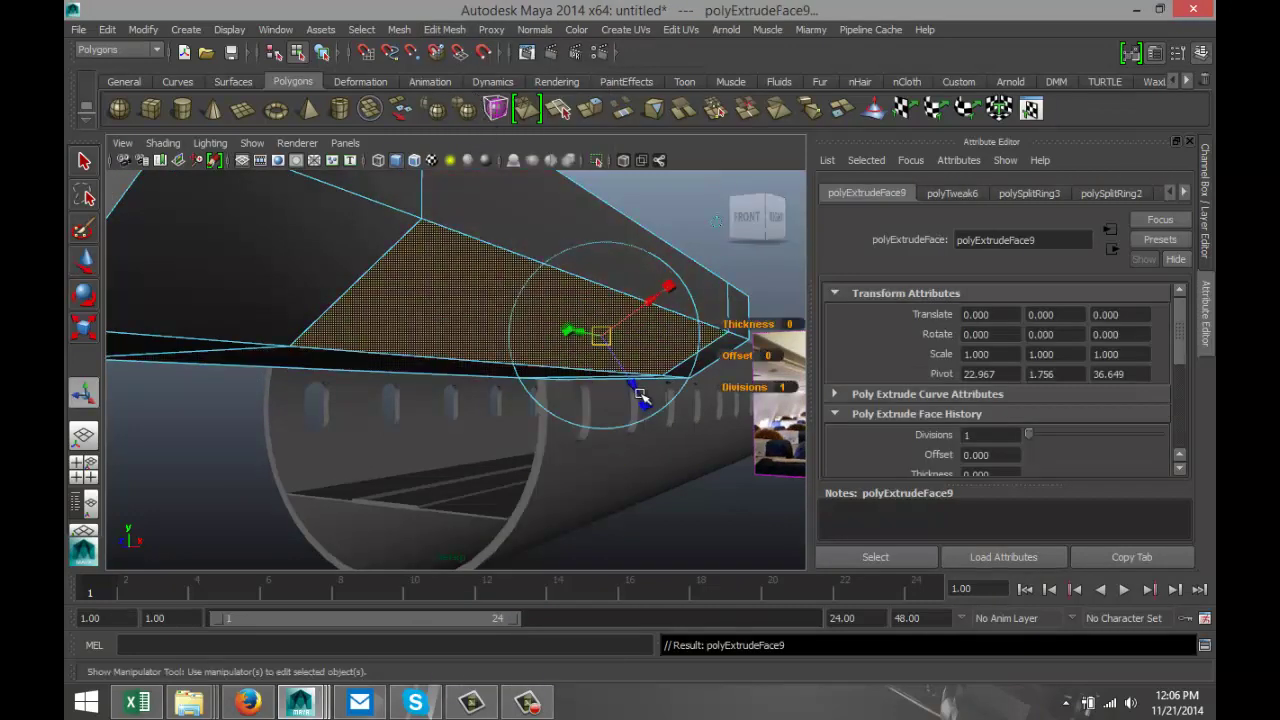
Scale the extruded face inward, in both length and height, to leave a narrow border around it on the sloped side
key("r")
left_click_drag(603, 338, 573, 338)
left_click_drag(636, 406, 609, 420, "alt")
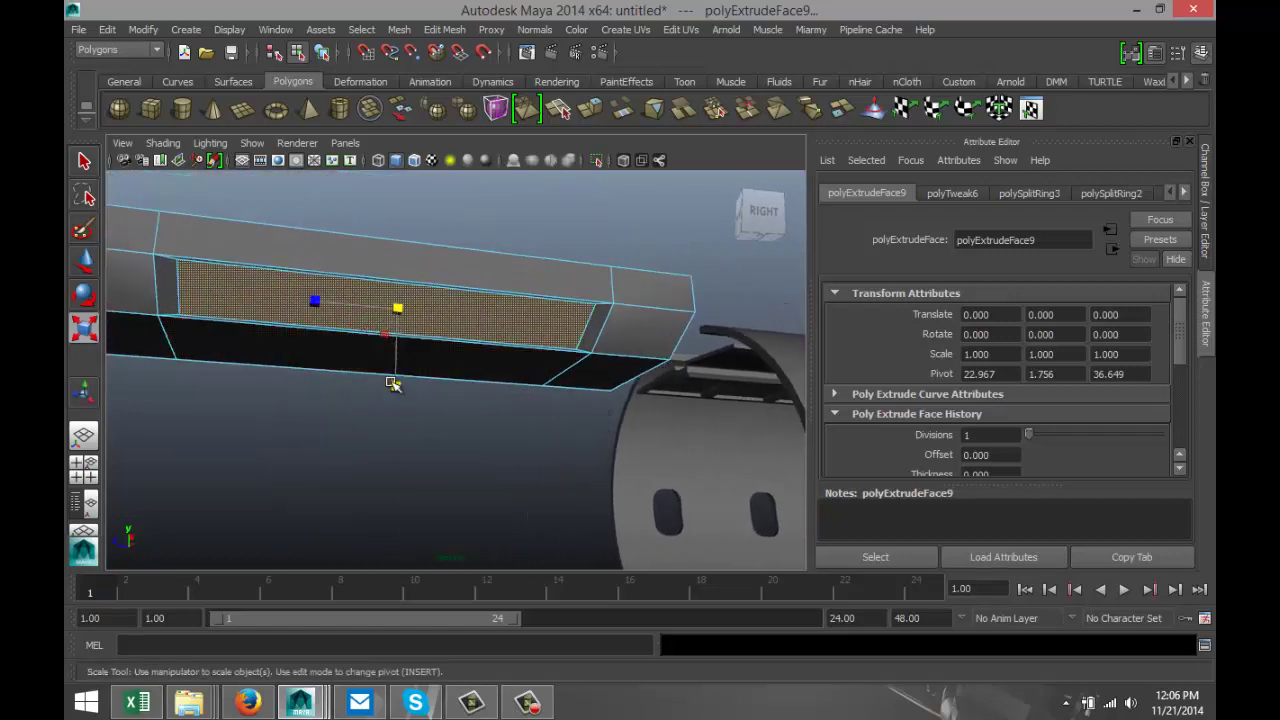
left_click_drag(383, 338, 386, 329)
left_click_drag(360, 377, 385, 384, "alt")
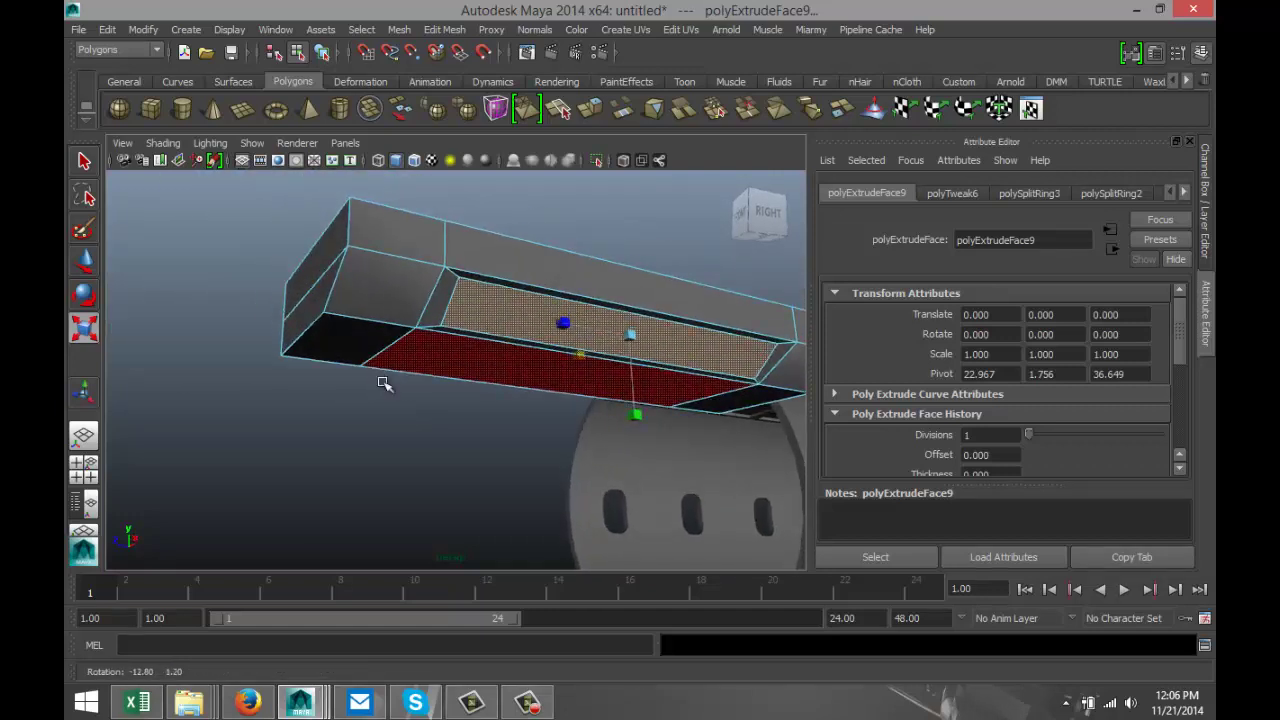
Extrude the inset face again and push it into the box to about X 21.94, Y 1.99, forming a recess
left_click(443, 30)
left_click(470, 88)
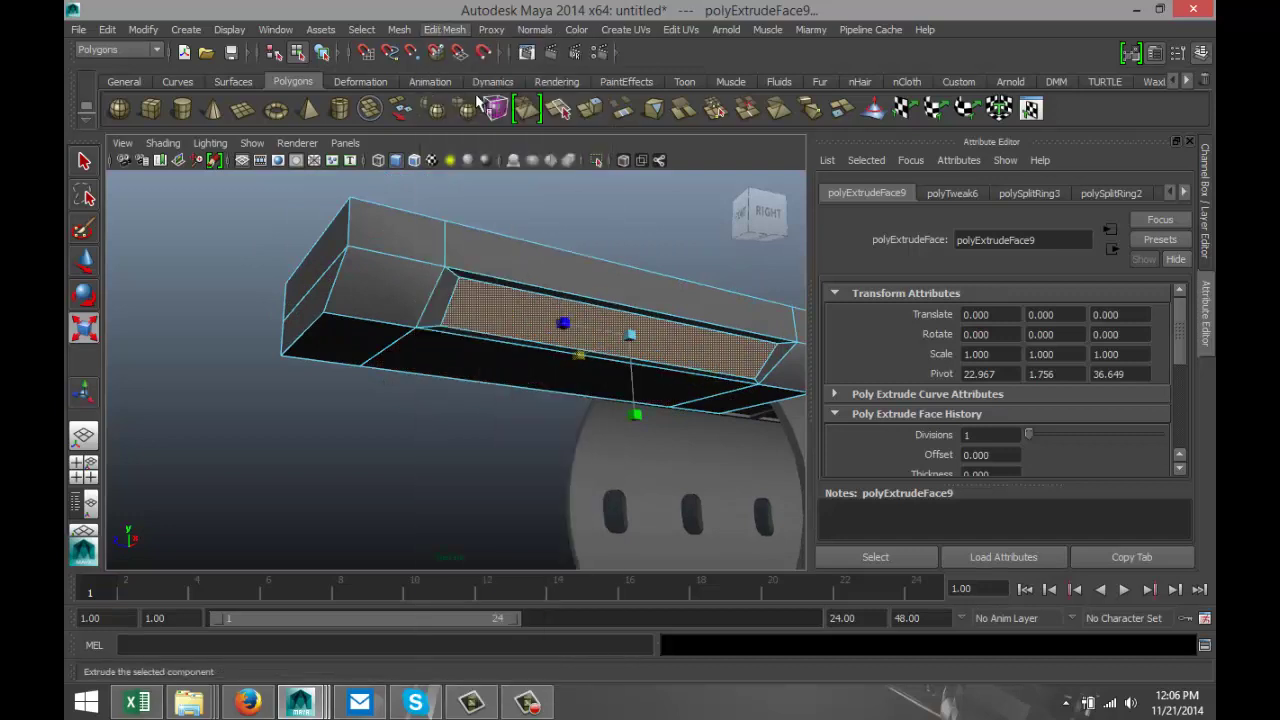
key("w")
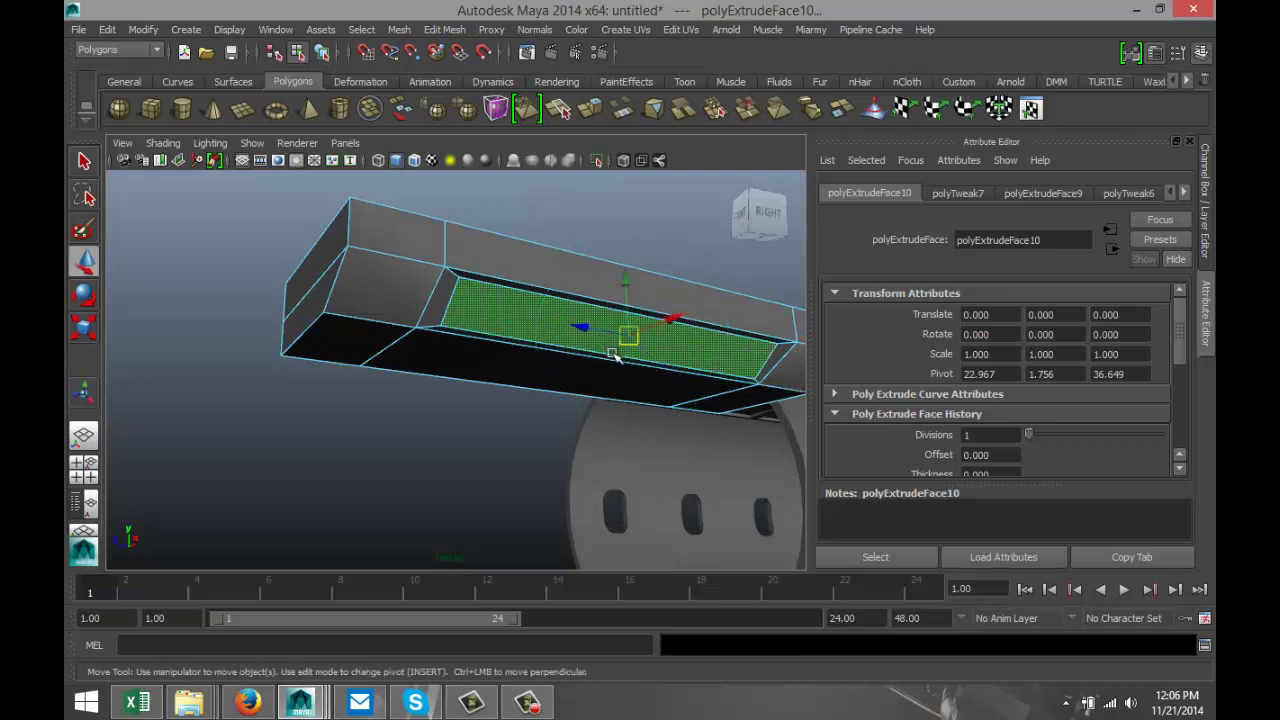
left_click_drag(678, 320, 650, 325)
left_click_drag(609, 283, 612, 287)
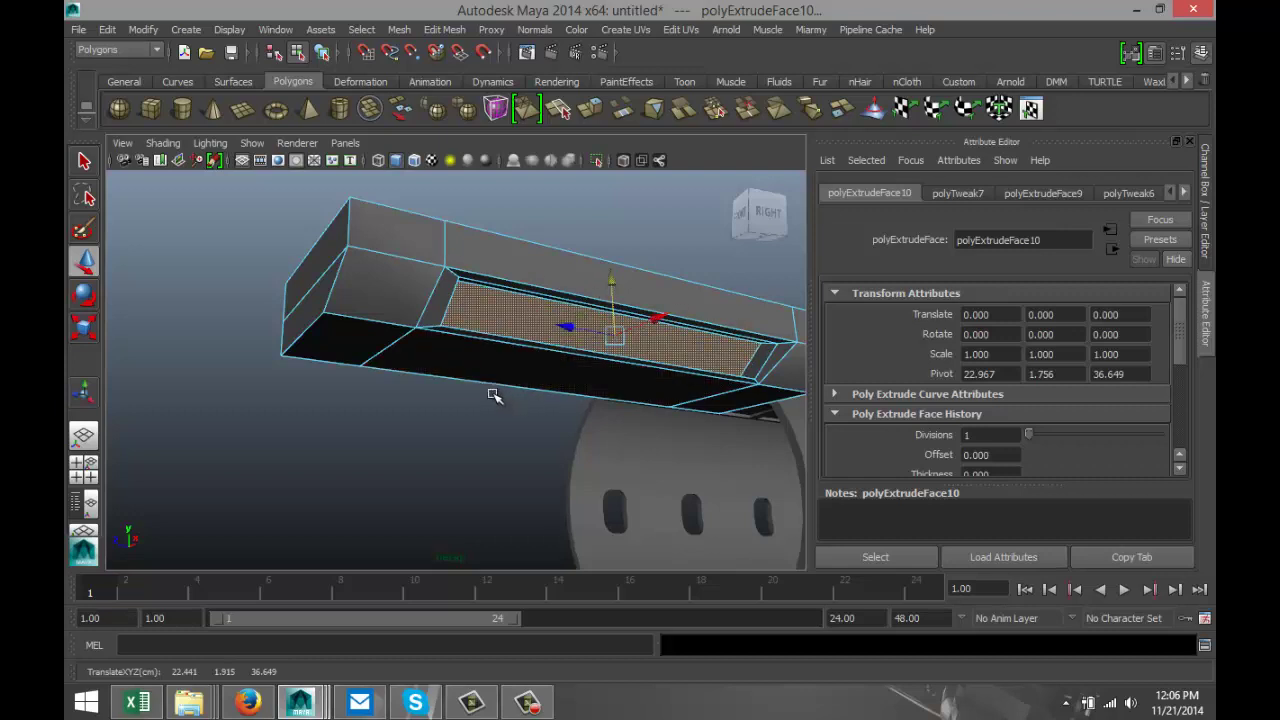
left_click_drag(494, 395, 472, 425, "alt")
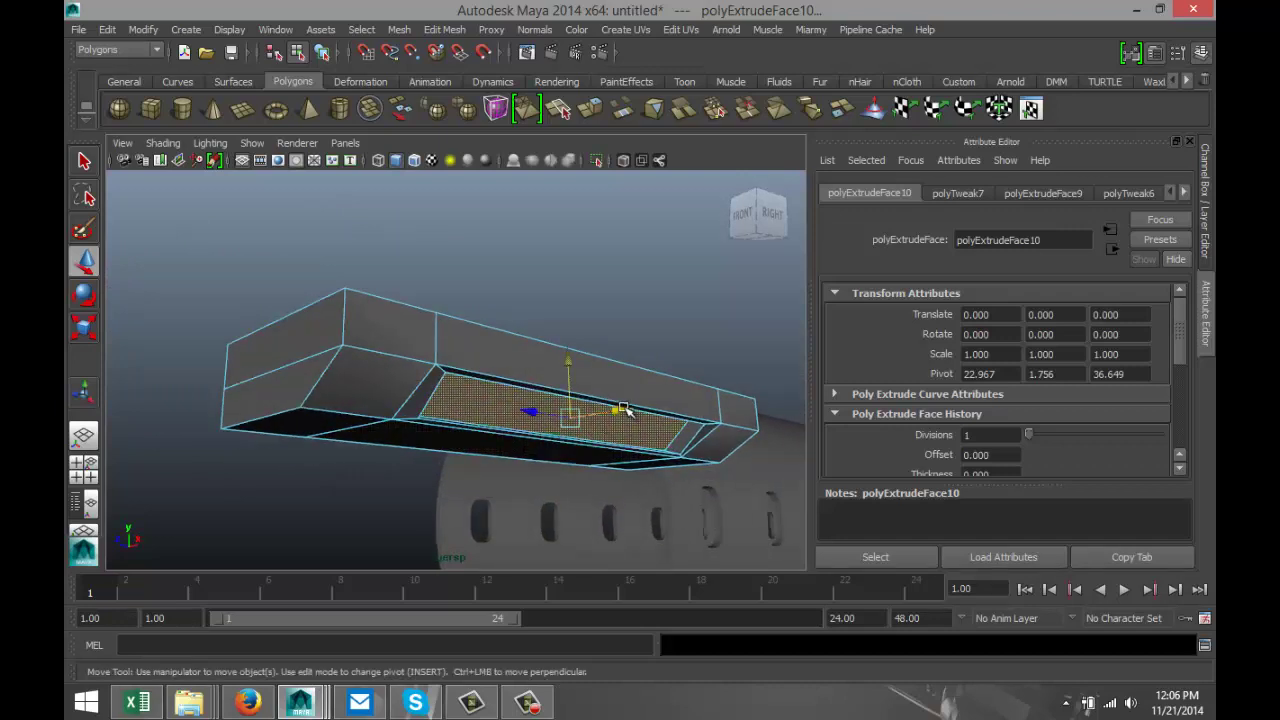
left_click_drag(622, 410, 601, 409)
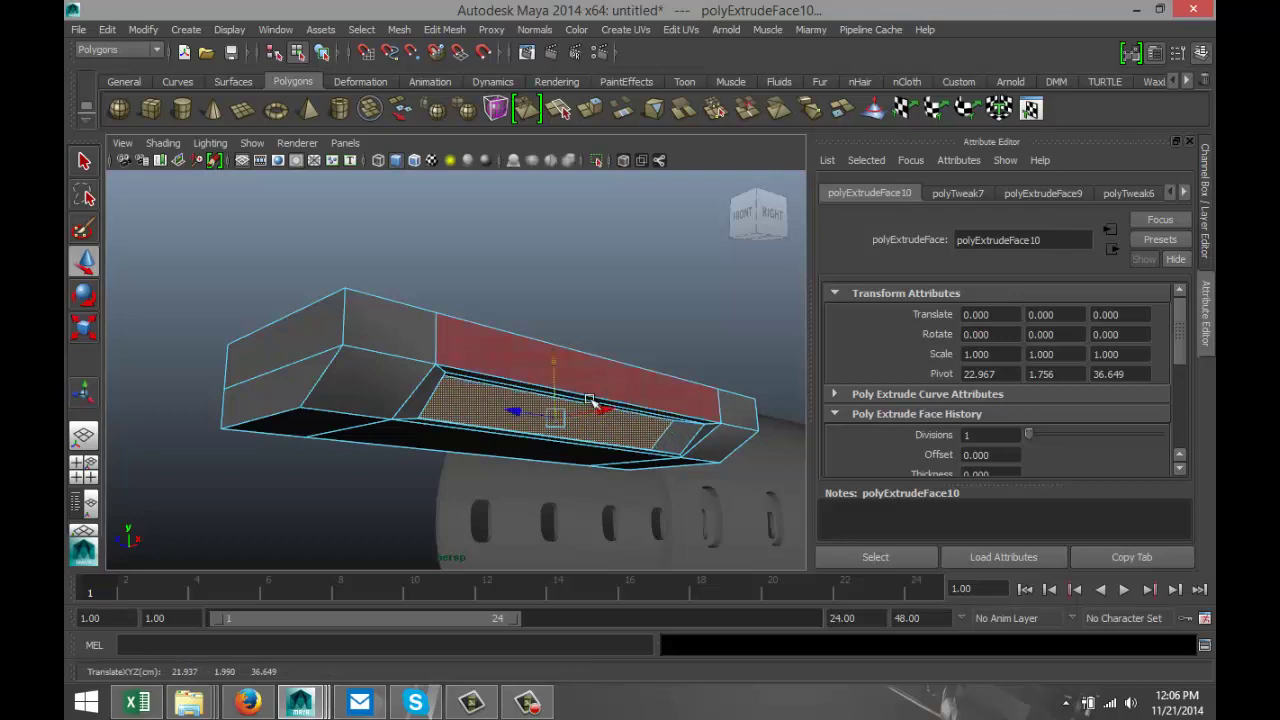
mouse_move(628, 428)
left_mouse_down("alt")
mouse_move(551, 423)
mouse_move(651, 411)
mouse_move(591, 409)
mouse_move(606, 426)
left_mouse_up("alt")
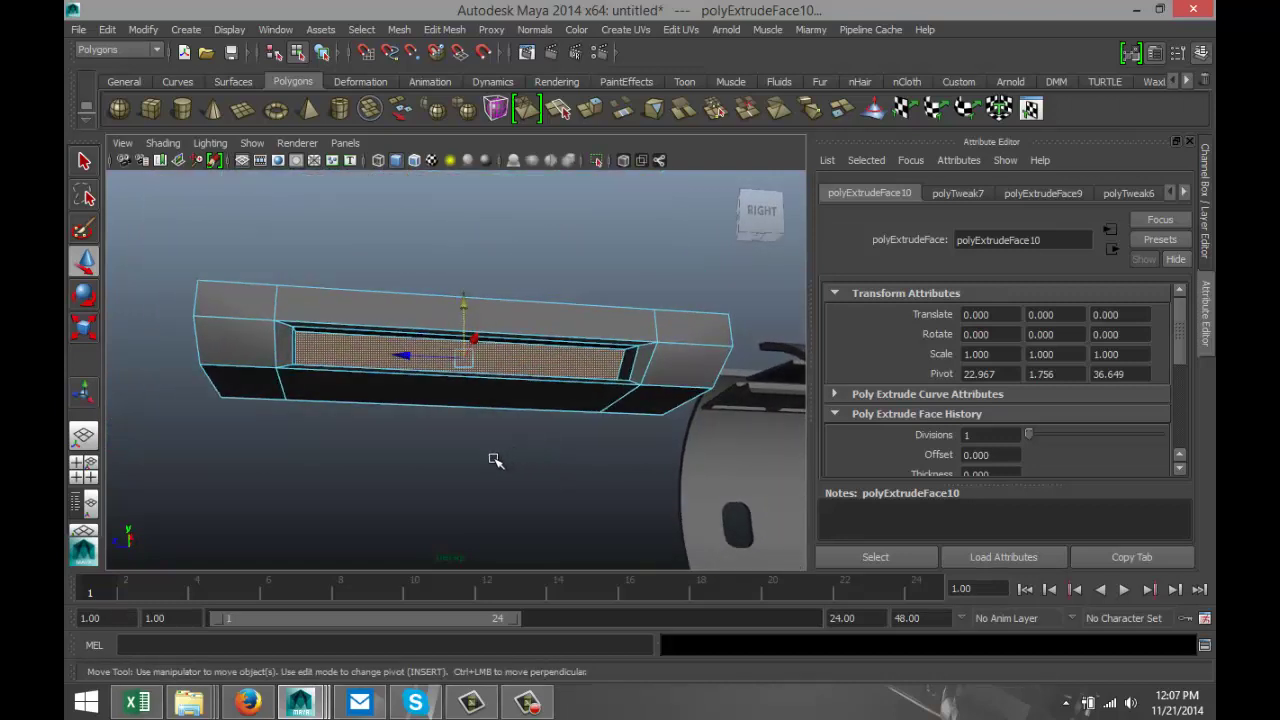
Create a thin, tall polygon cylinder in the open space beside the fuselage
left_click(181, 108)
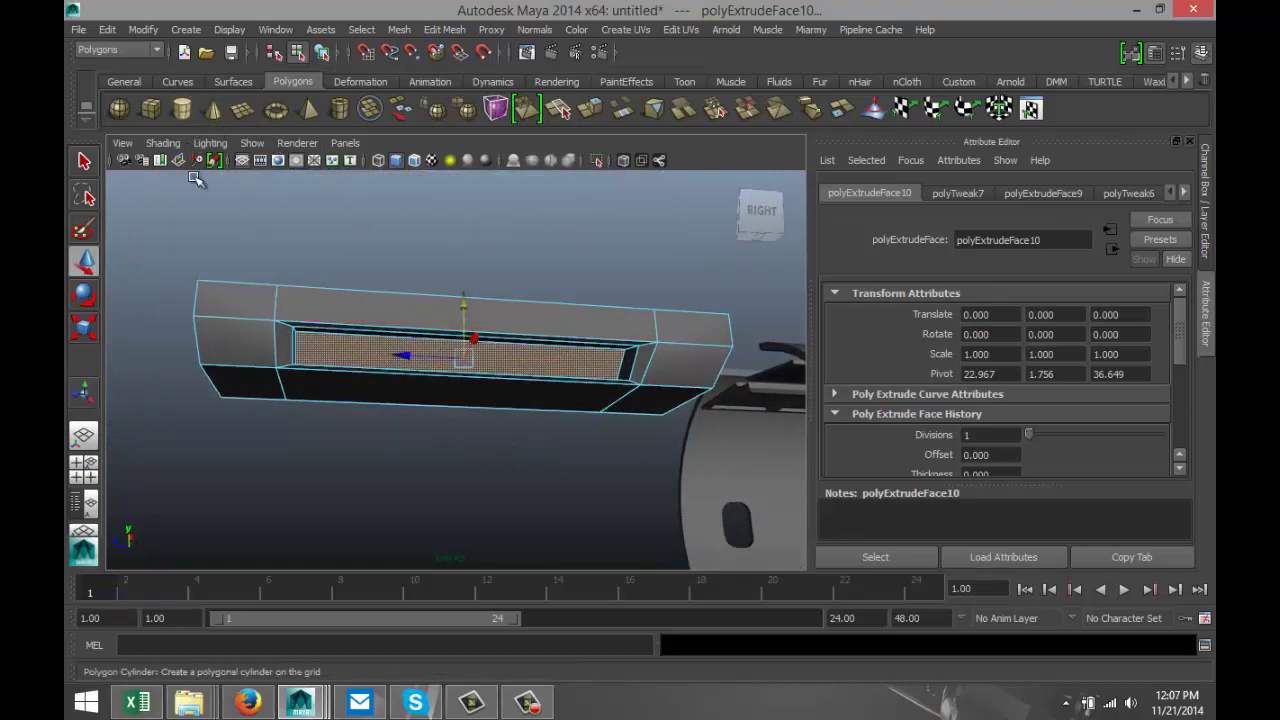
left_click_drag(358, 363, 497, 401, "alt")
middle_click_drag(609, 400, 322, 314, "alt")
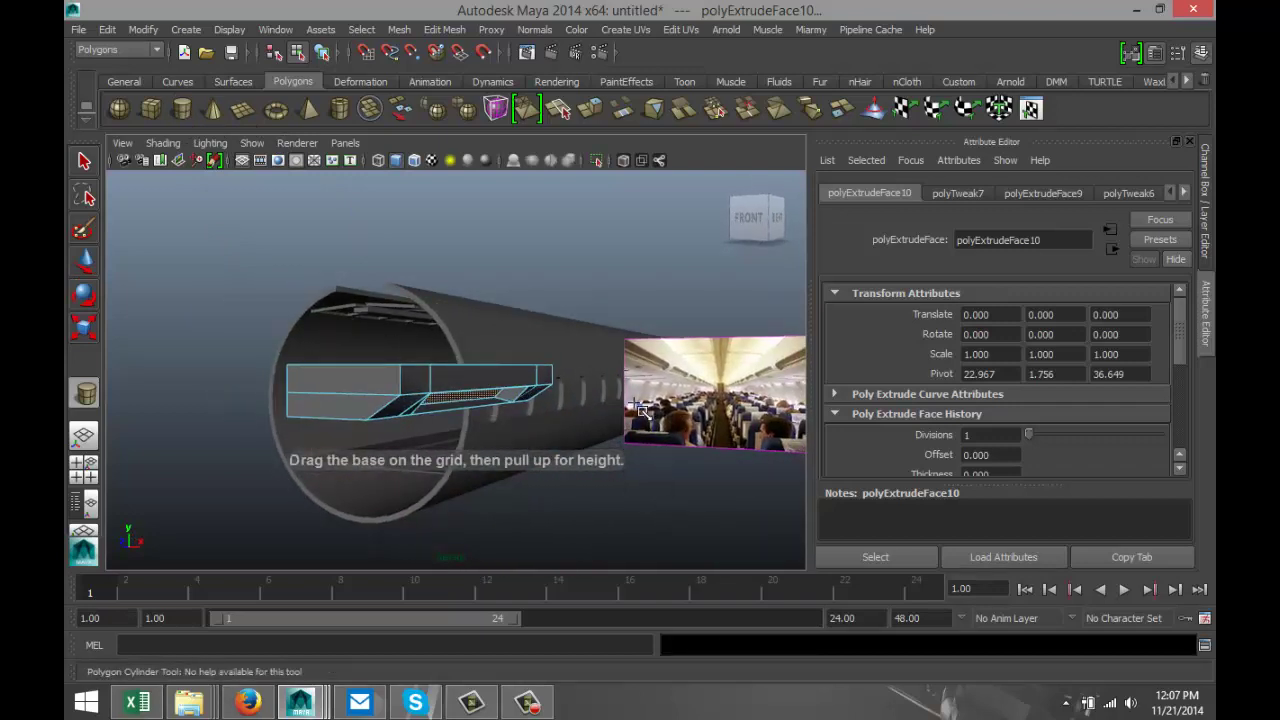
left_click_drag(634, 403, 671, 460, "alt")
mouse_move(596, 382)
left_mouse_down()
mouse_move(609, 386)
mouse_move(610, 205)
left_mouse_up()
Lay the cylinder horizontally along the fuselage direction by setting its X rotation to 90
key("e")
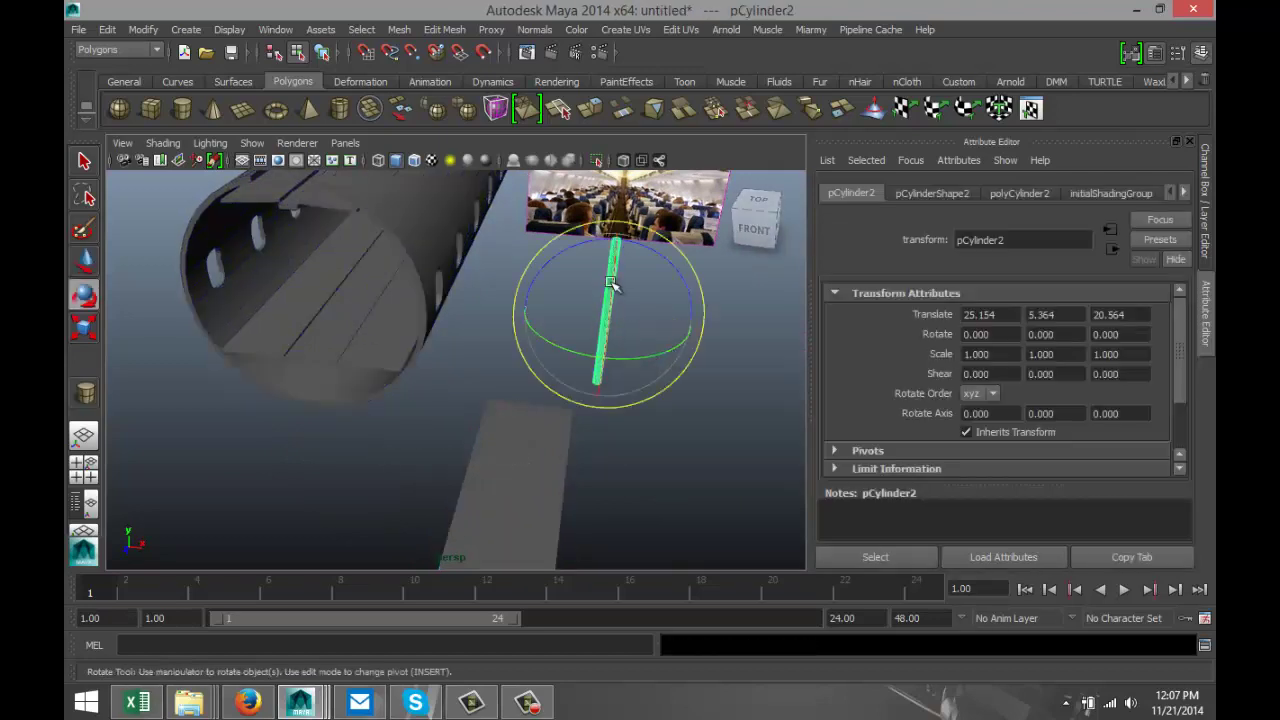
left_click_drag(611, 277, 649, 391)
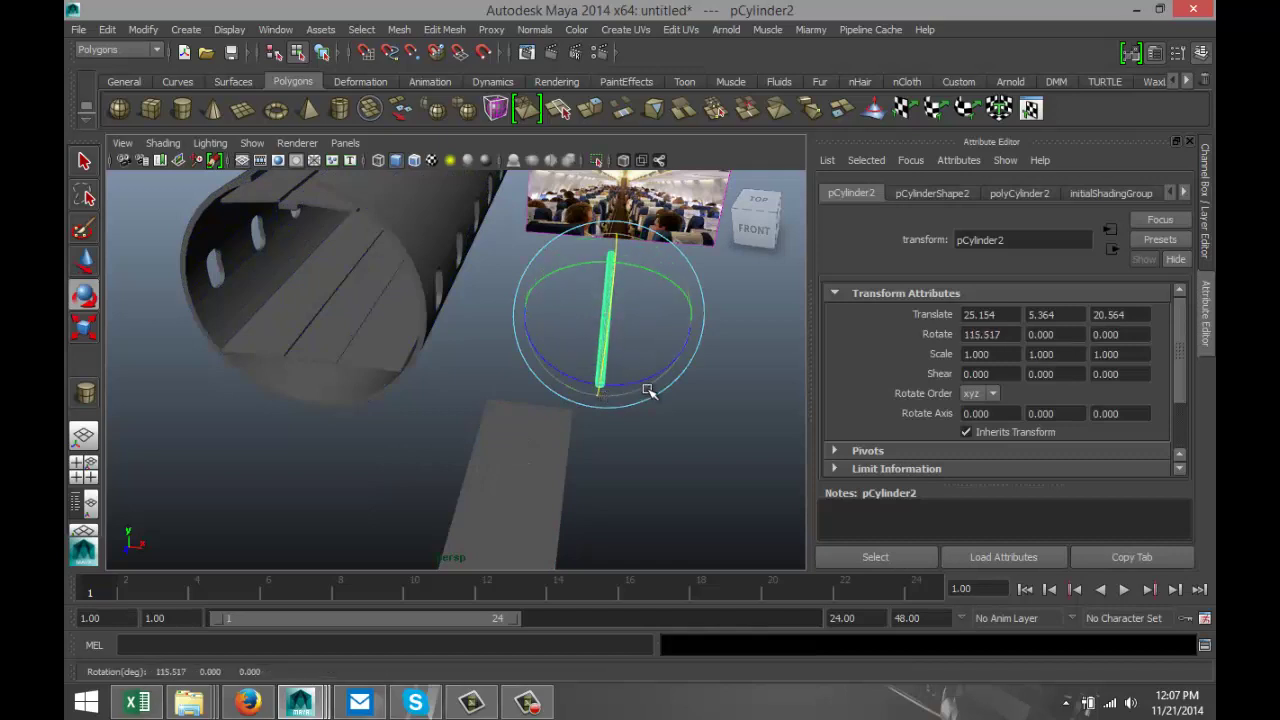
double_click(1007, 336)
type("90")
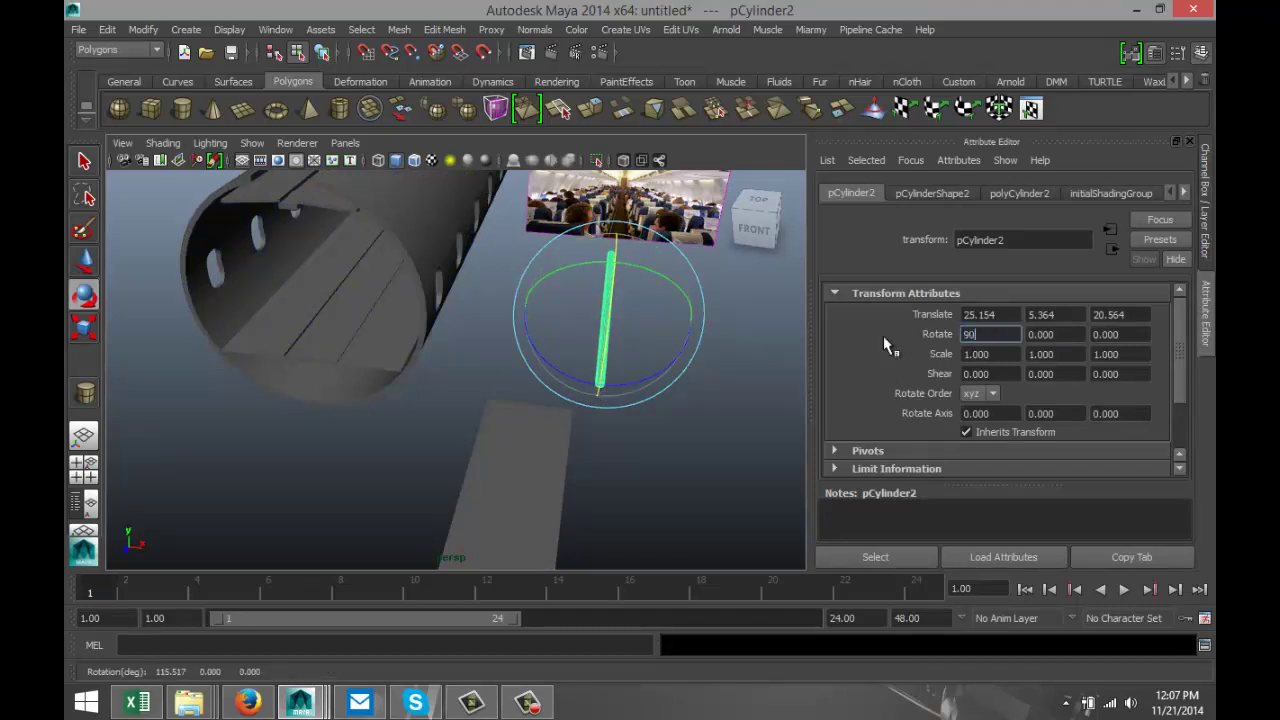
key("Return")
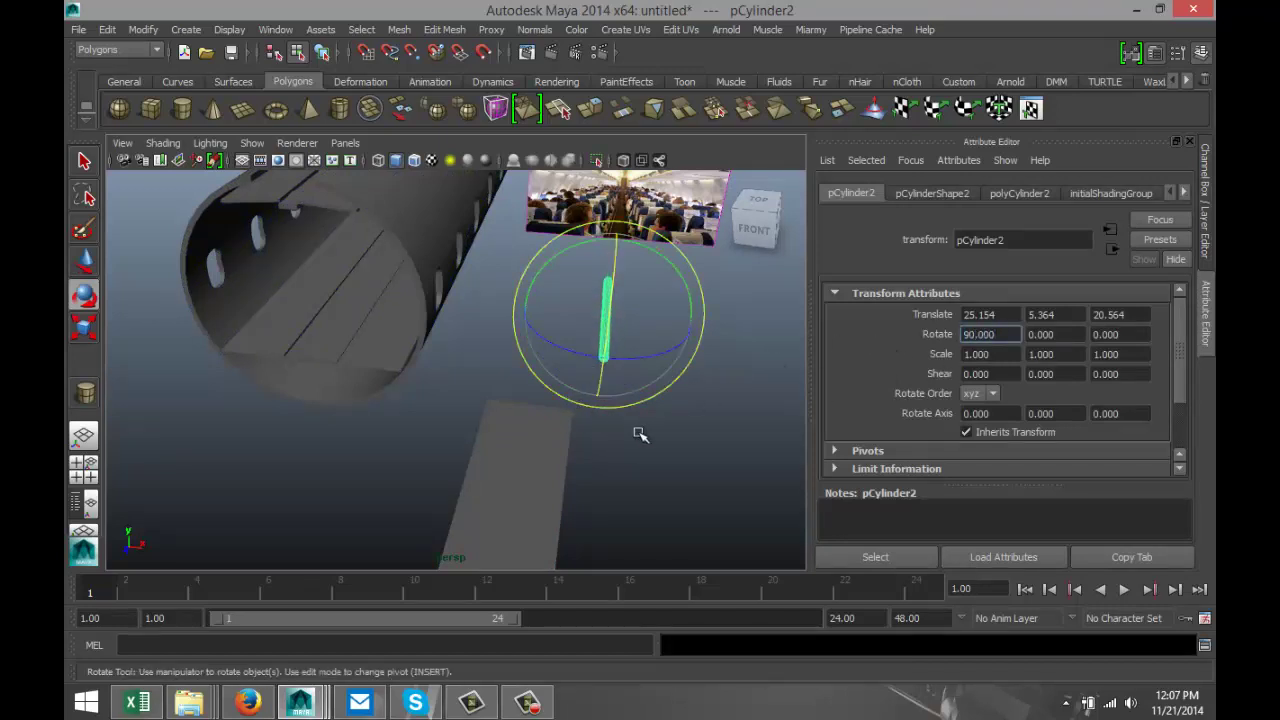
Scale the cylinder to about 0.665 in thickness and 1.38 along its length
left_click_drag(640, 434, 479, 405, "alt")
left_click_drag(427, 490, 497, 429, "alt")
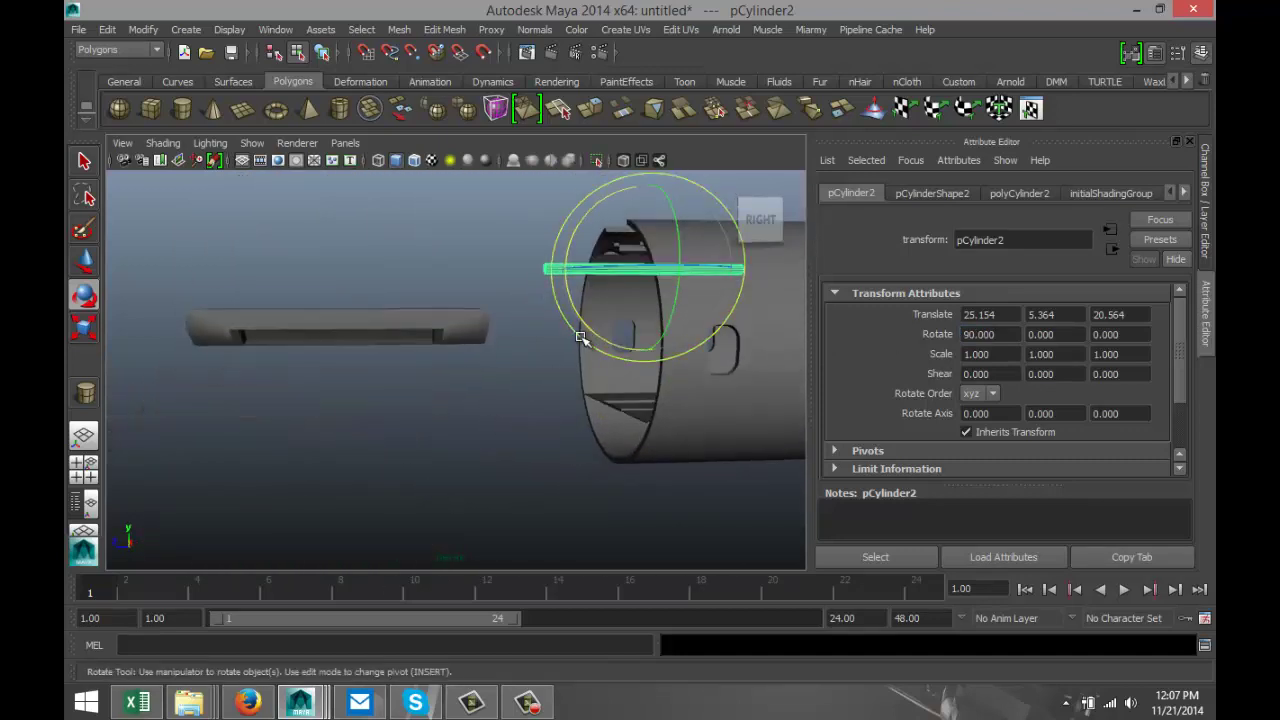
key("r")
left_click_drag(641, 278, 478, 283)
Using the right side view, move the cylinder to about Y 1.84, Z 36.5 to line it up with the box's recess
key("w")
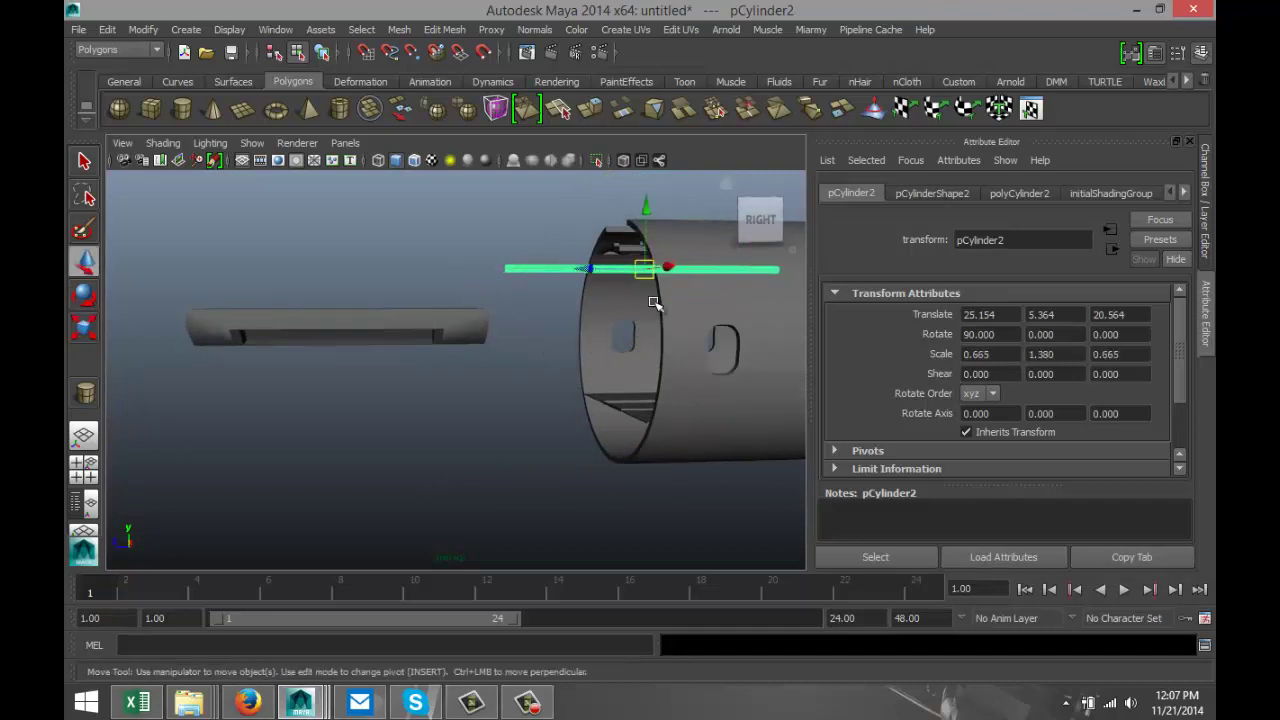
left_click_drag(646, 212, 286, 366)
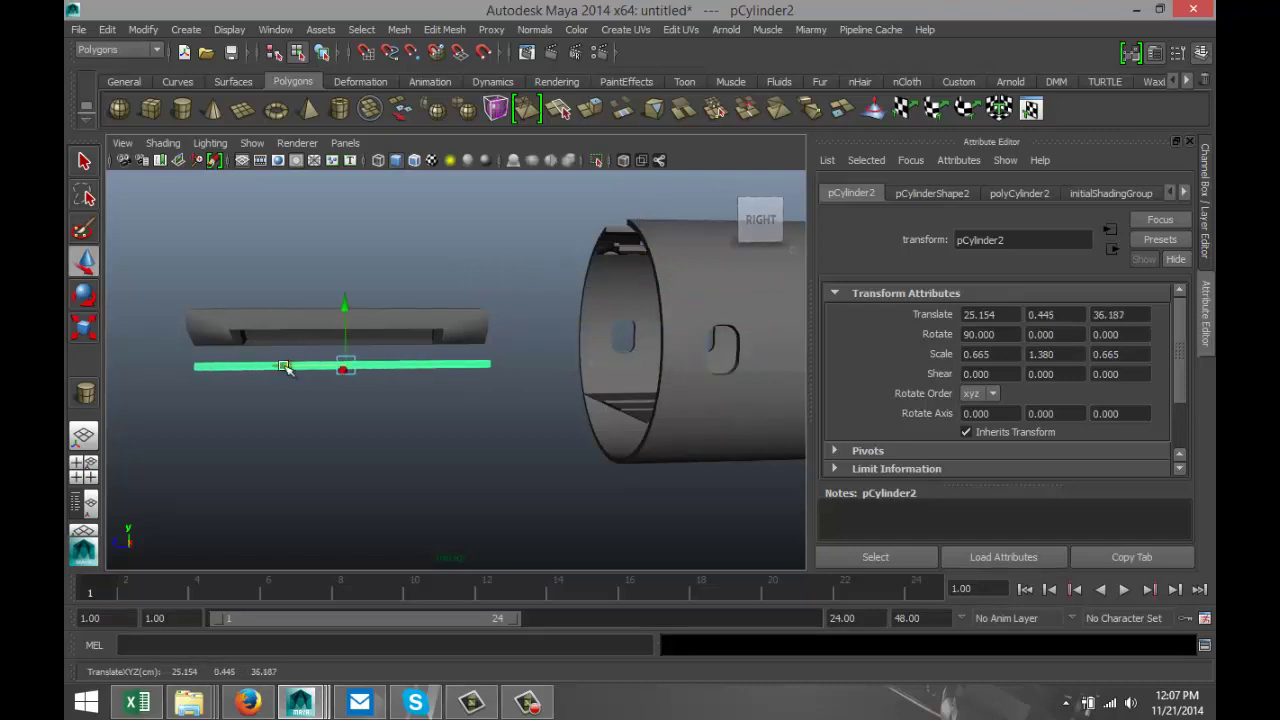
left_click(84, 464)
key("space")
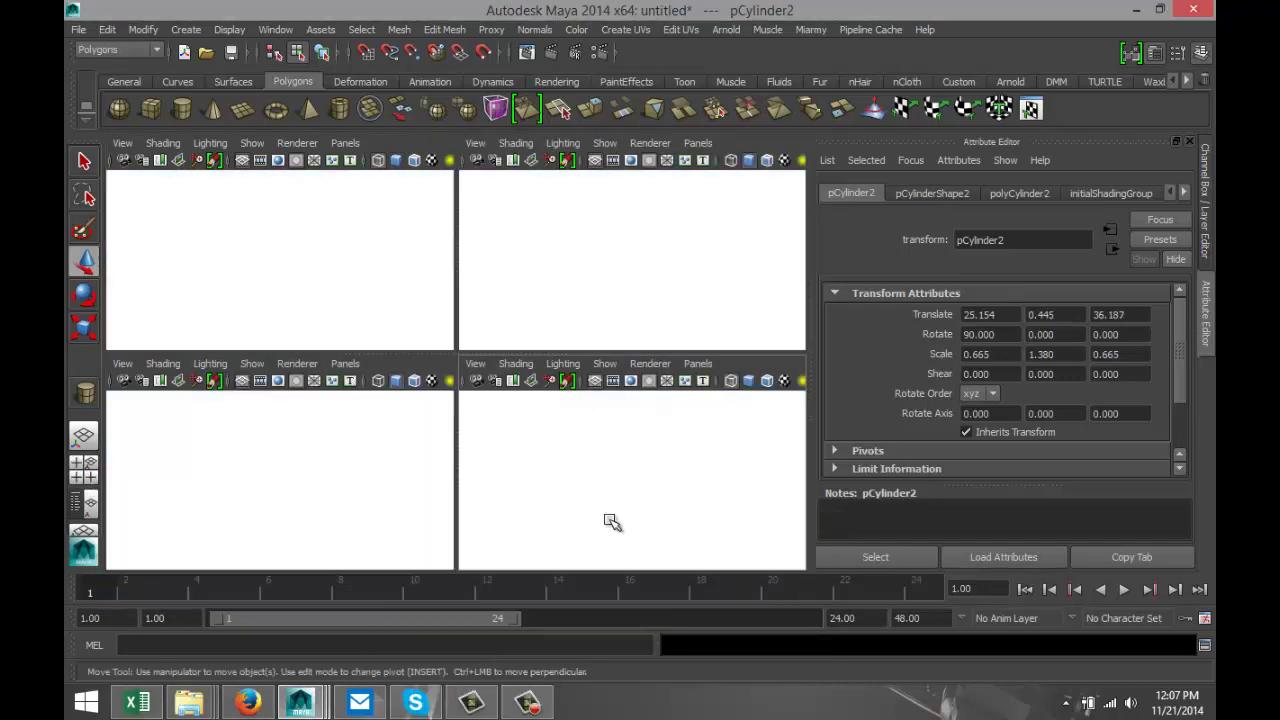
left_click_drag(456, 358, 457, 320)
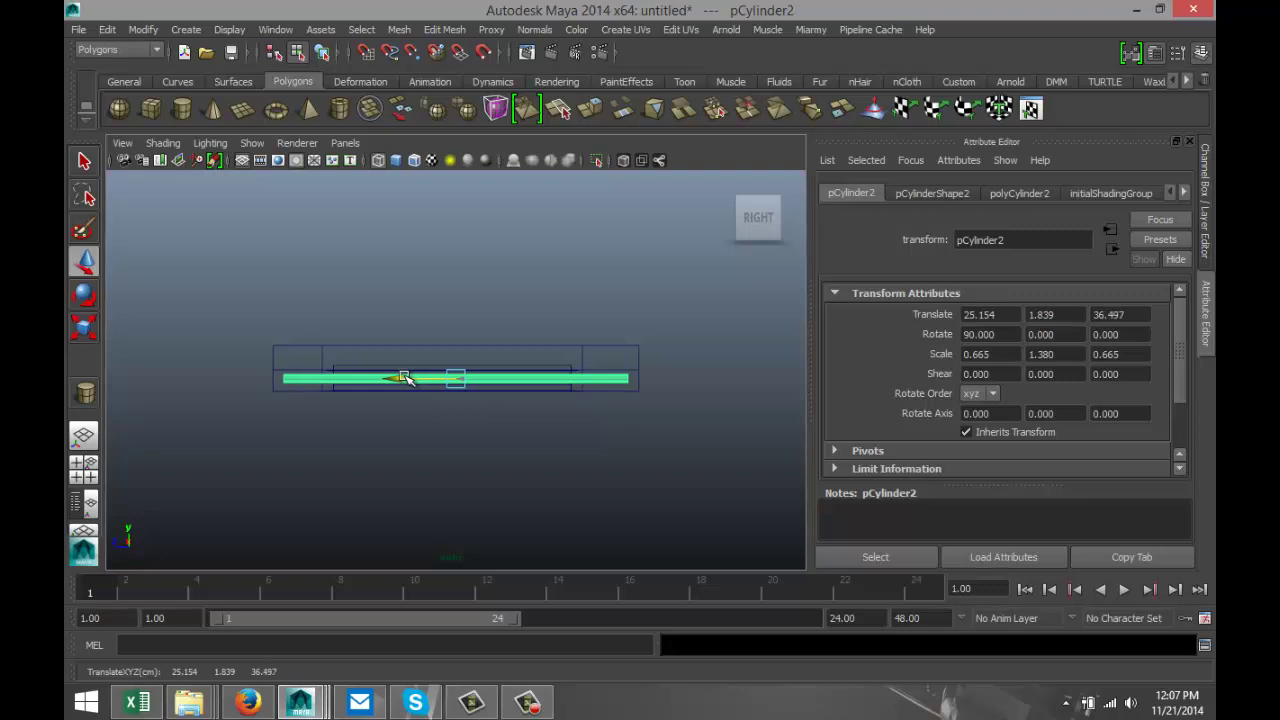
left_click(85, 478)
key("space")
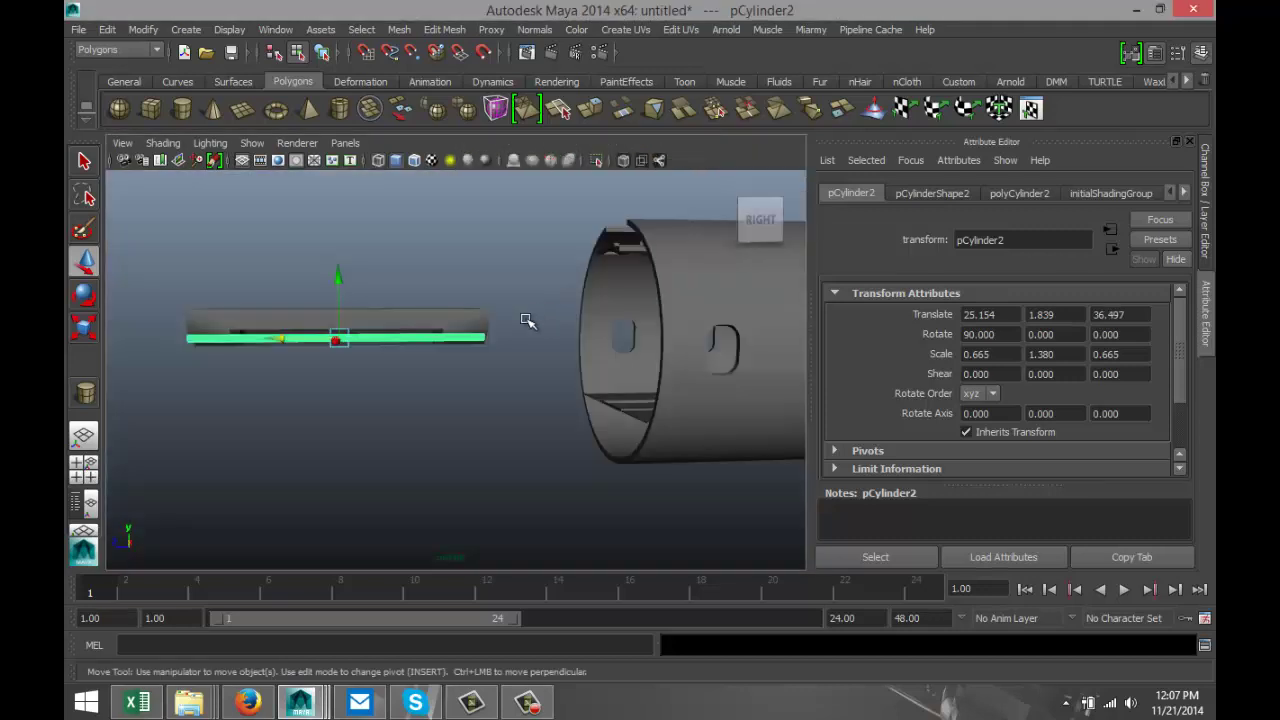
In the perspective view, move the cylinder into the box's recess at about X 22.52, Y 1.94
left_click_drag(397, 385, 551, 374, "alt")
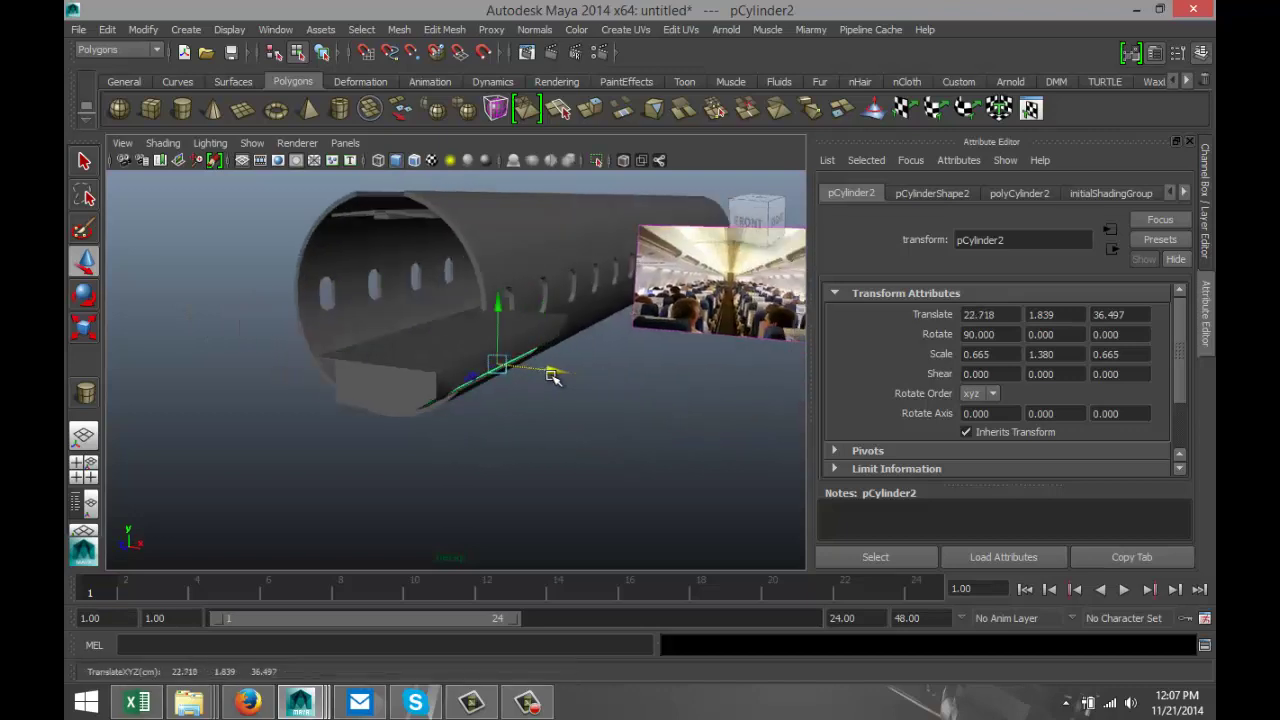
key("f")
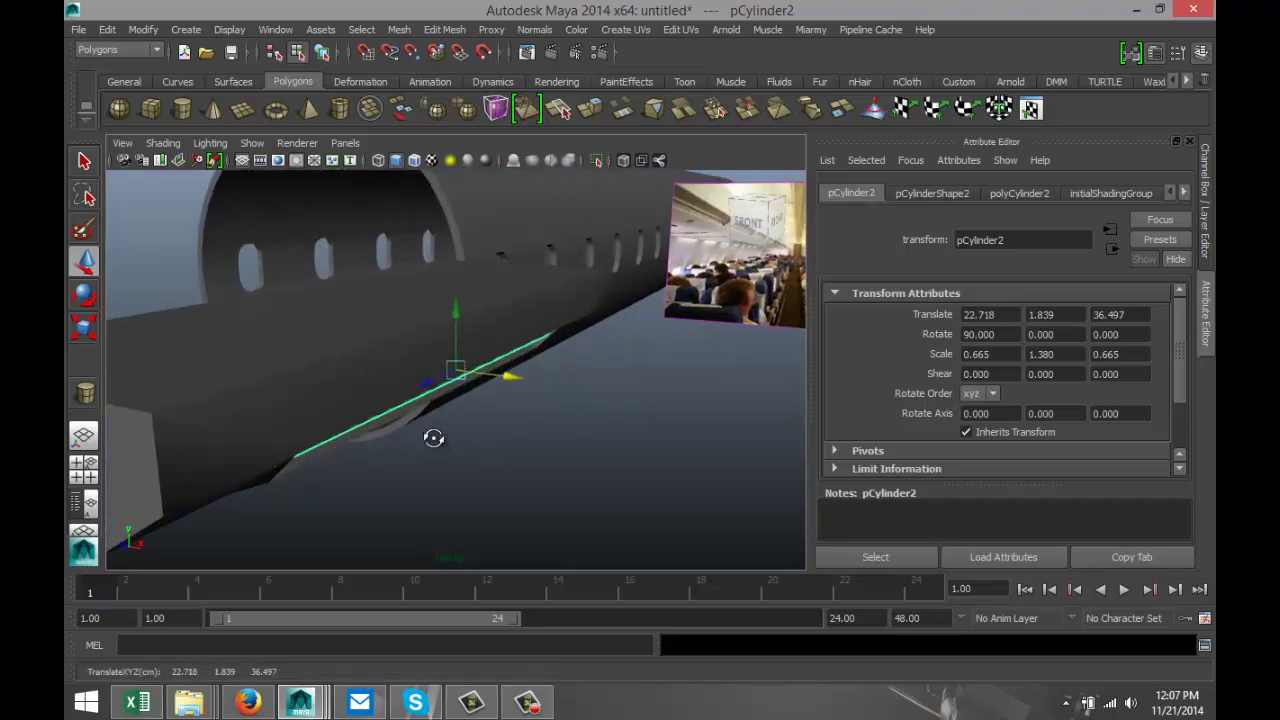
left_click_drag(433, 437, 426, 400, "alt")
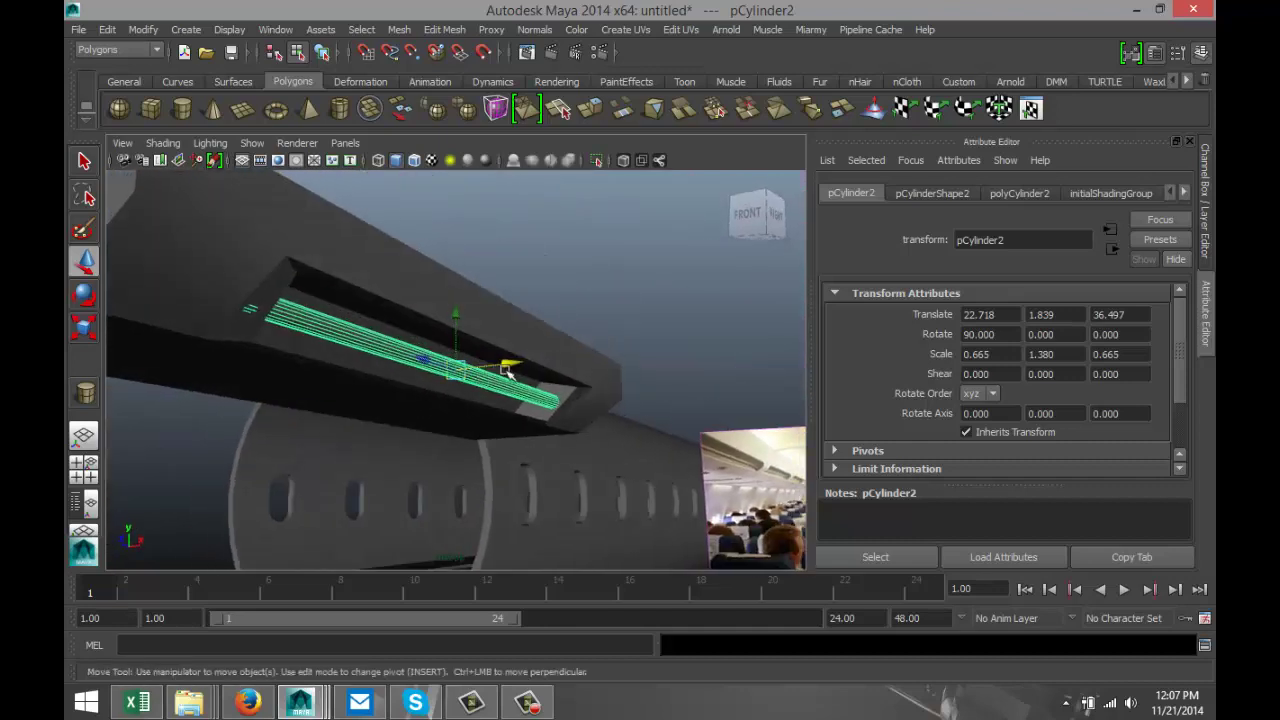
left_click_drag(508, 371, 501, 367)
left_click_drag(449, 321, 449, 316)
left_click_drag(377, 409, 391, 432, "alt")
Bevel the box's lengthwise front edges and the outer edges around its recess with 3 segments and an offset of 1
right_click_drag(393, 433, 475, 465)
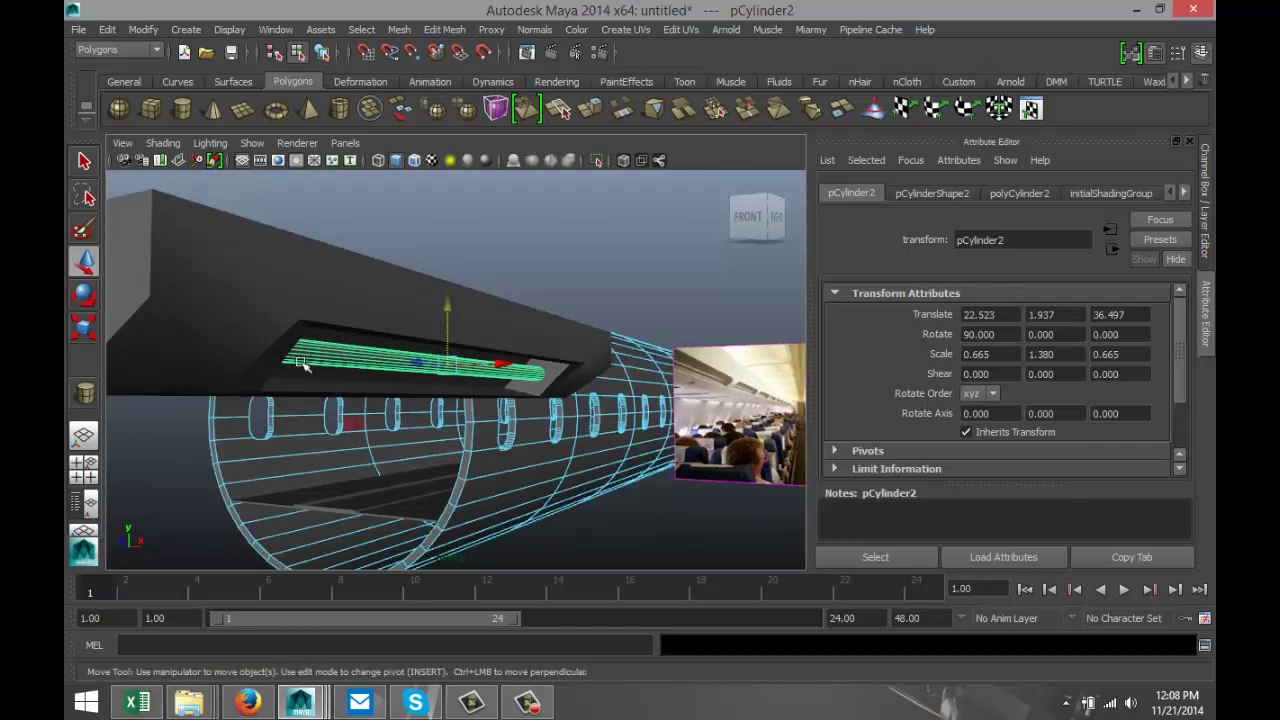
left_click(250, 317)
key("F11")
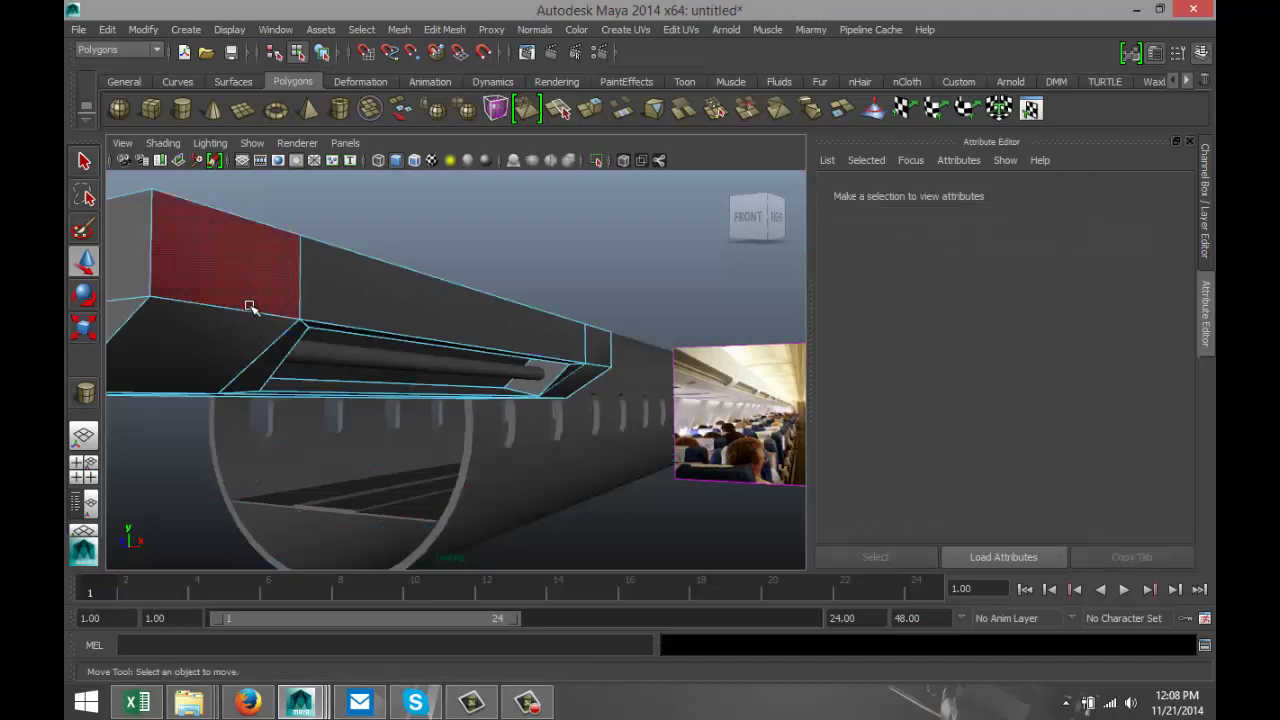
right_click_drag(246, 313, 252, 252)
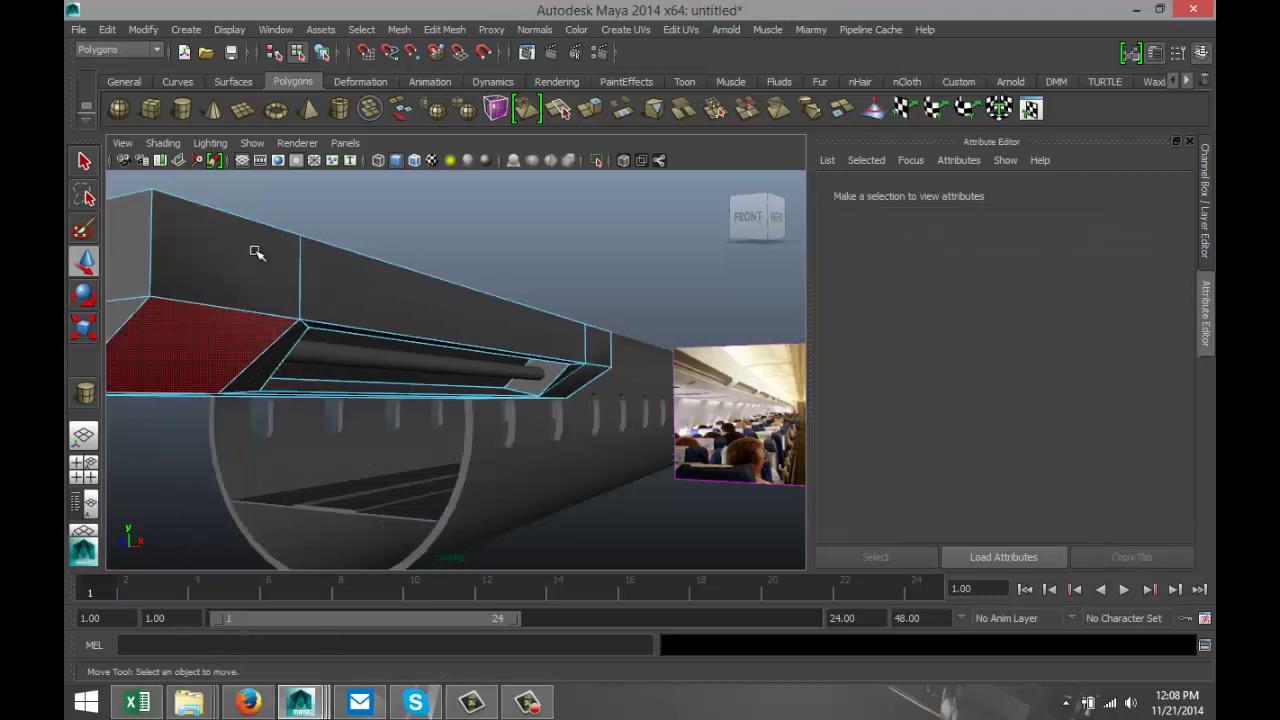
left_click(258, 318)
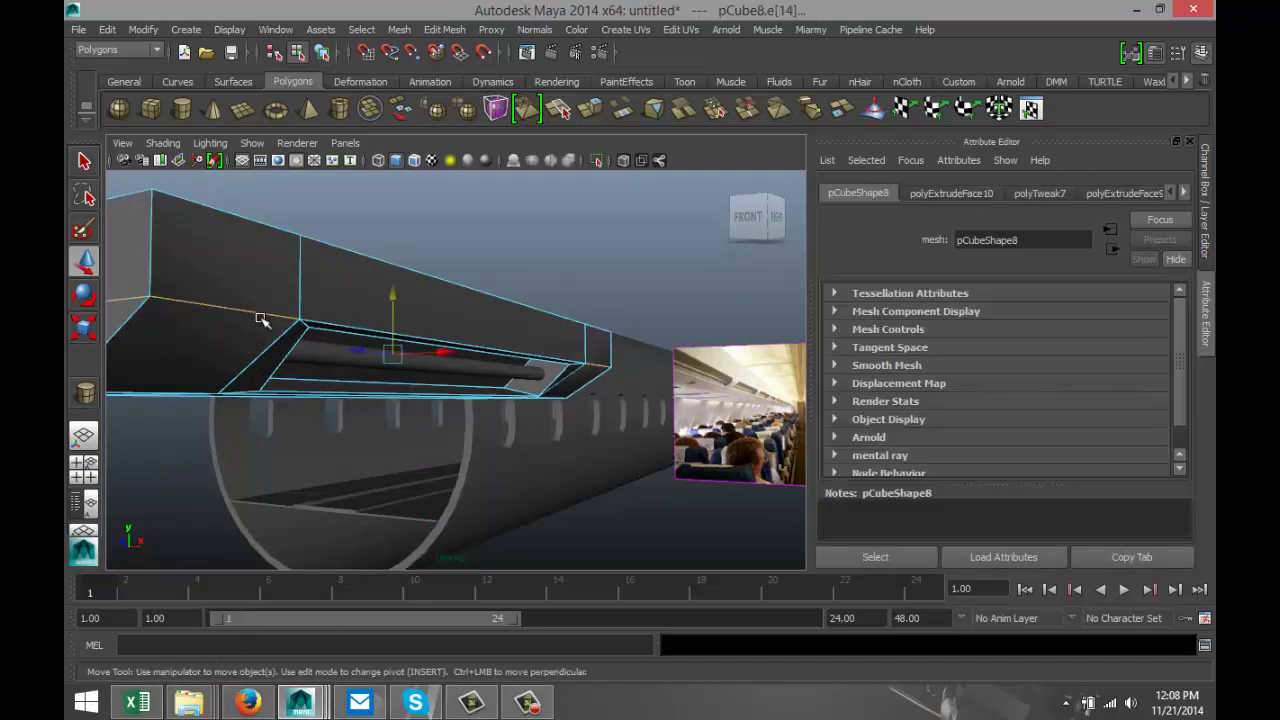
left_click_drag(471, 434, 423, 363, "alt")
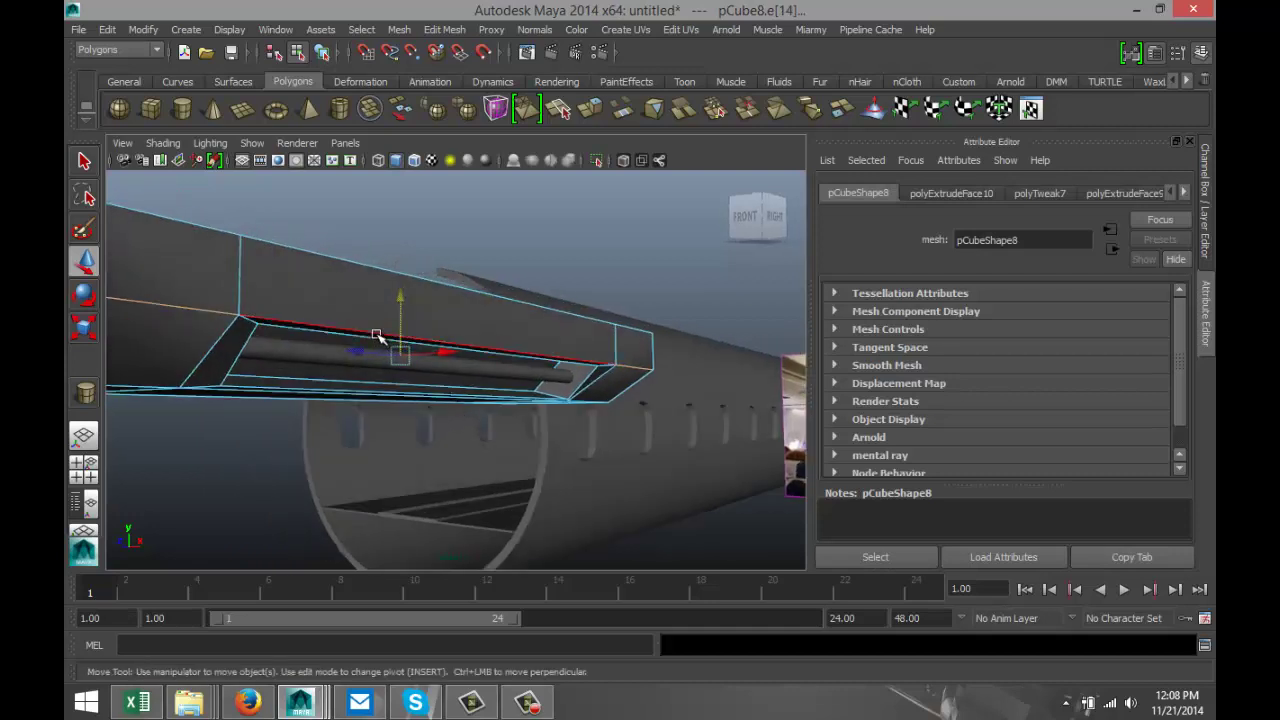
left_click(380, 337, "shift")
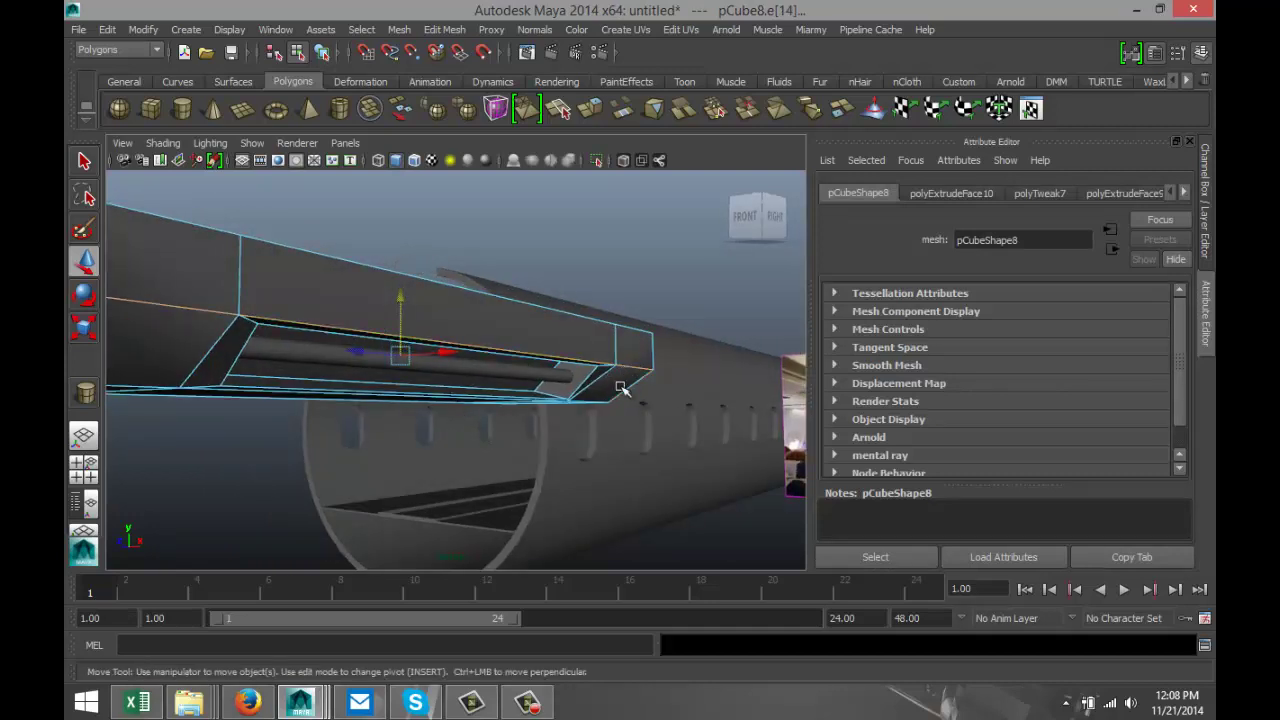
left_click_drag(416, 438, 506, 443, "alt")
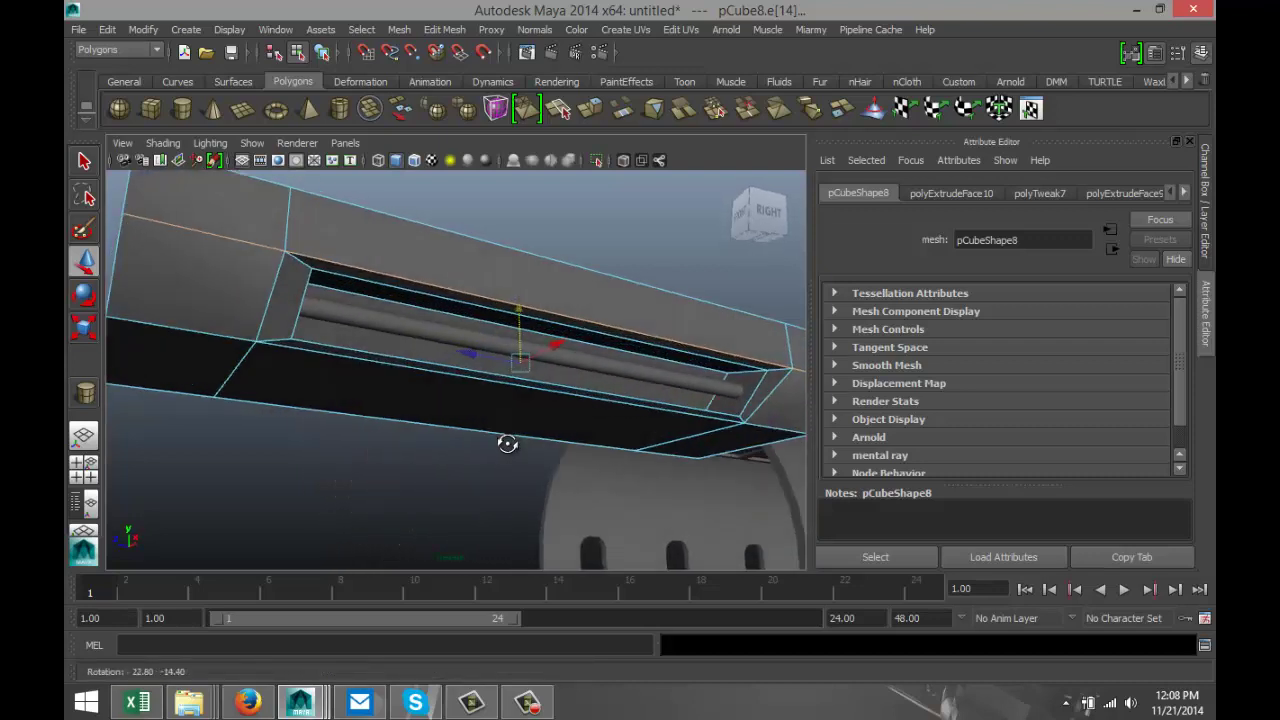
left_click(305, 321, "shift")
left_click(331, 349, "shift")
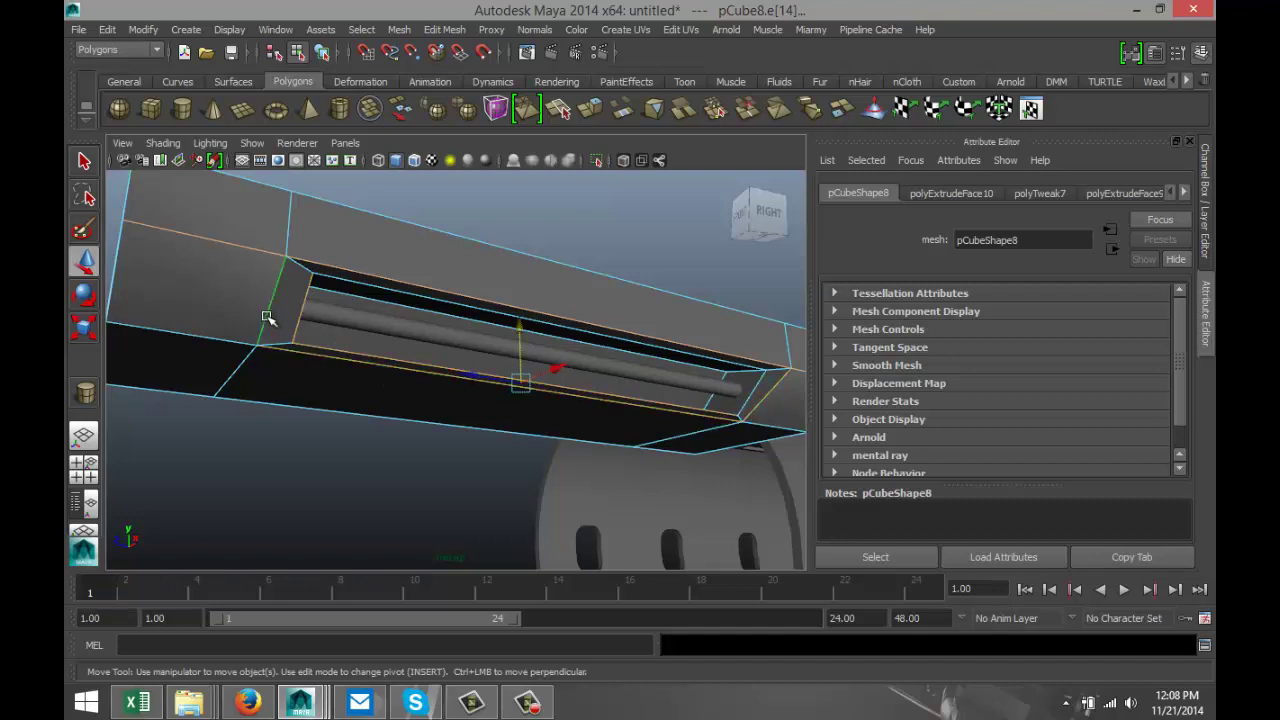
mouse_move(393, 399)
left_mouse_down("alt")
mouse_move(337, 400)
mouse_move(371, 371)
mouse_move(407, 380)
mouse_move(409, 414)
mouse_move(400, 405)
left_mouse_up("alt")
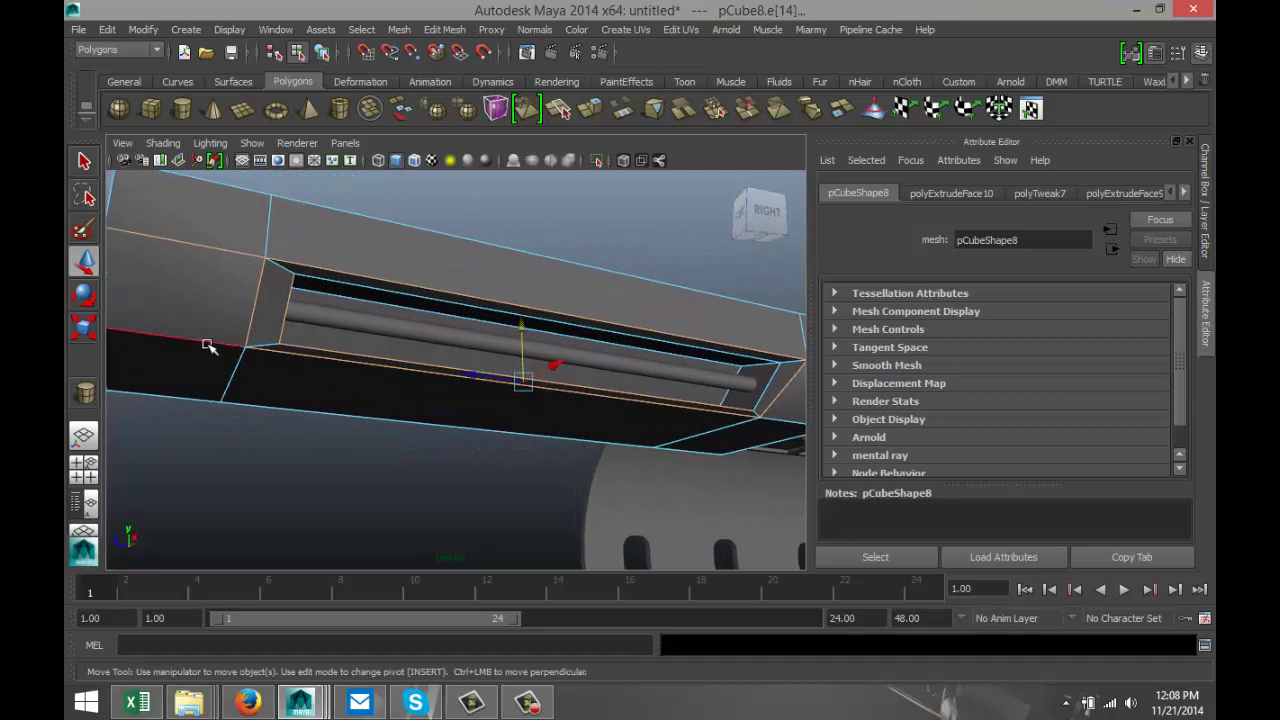
left_click_drag(605, 459, 608, 456, "alt")
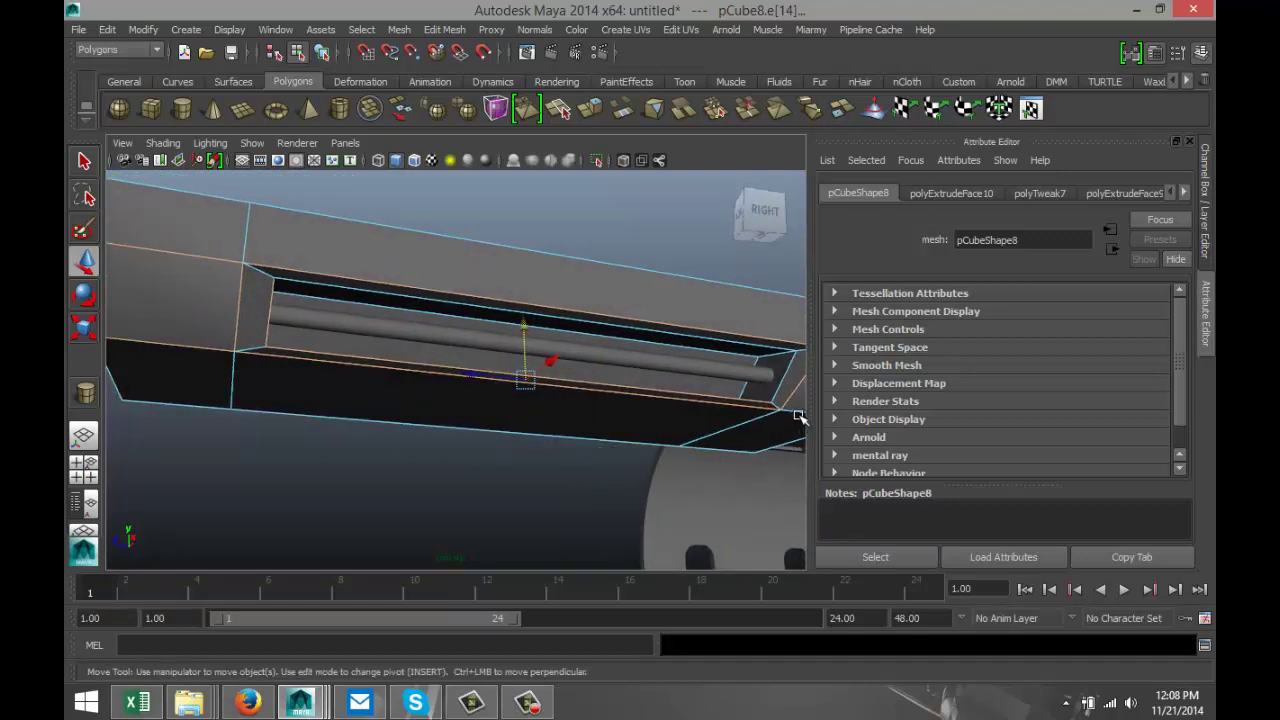
left_click_drag(704, 451, 632, 460, "alt")
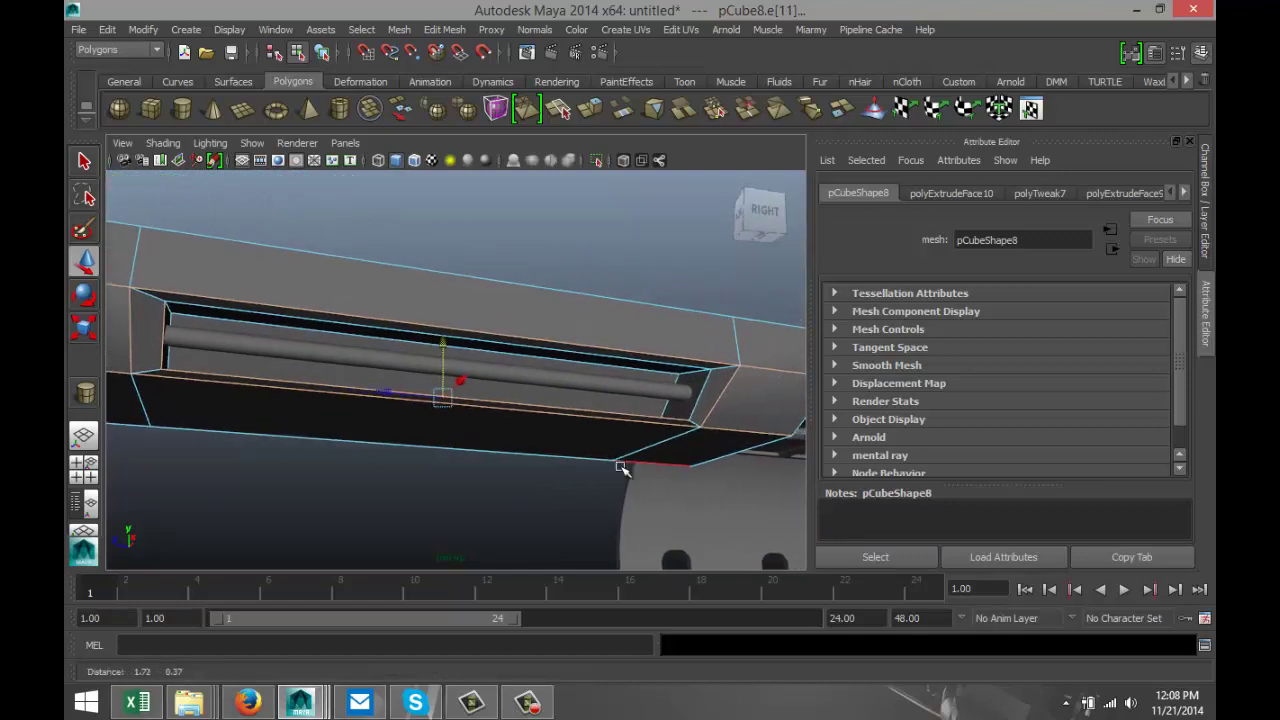
left_click(445, 30)
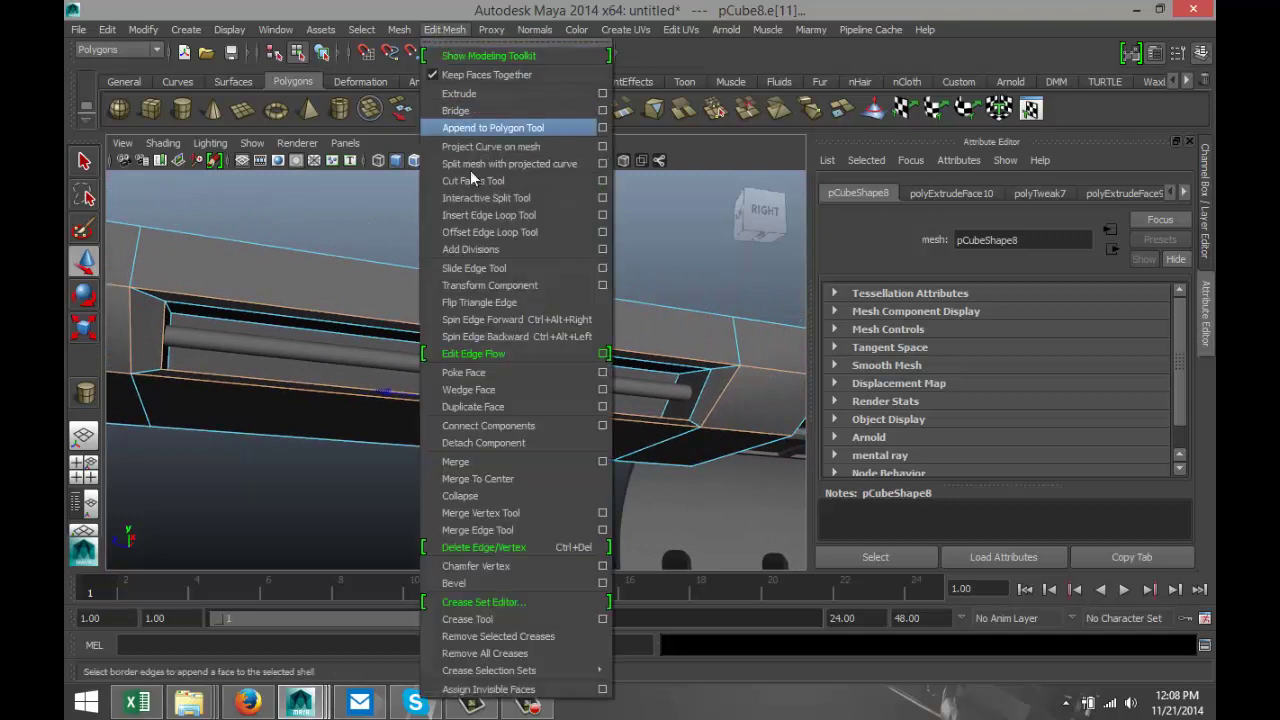
left_click(503, 586)
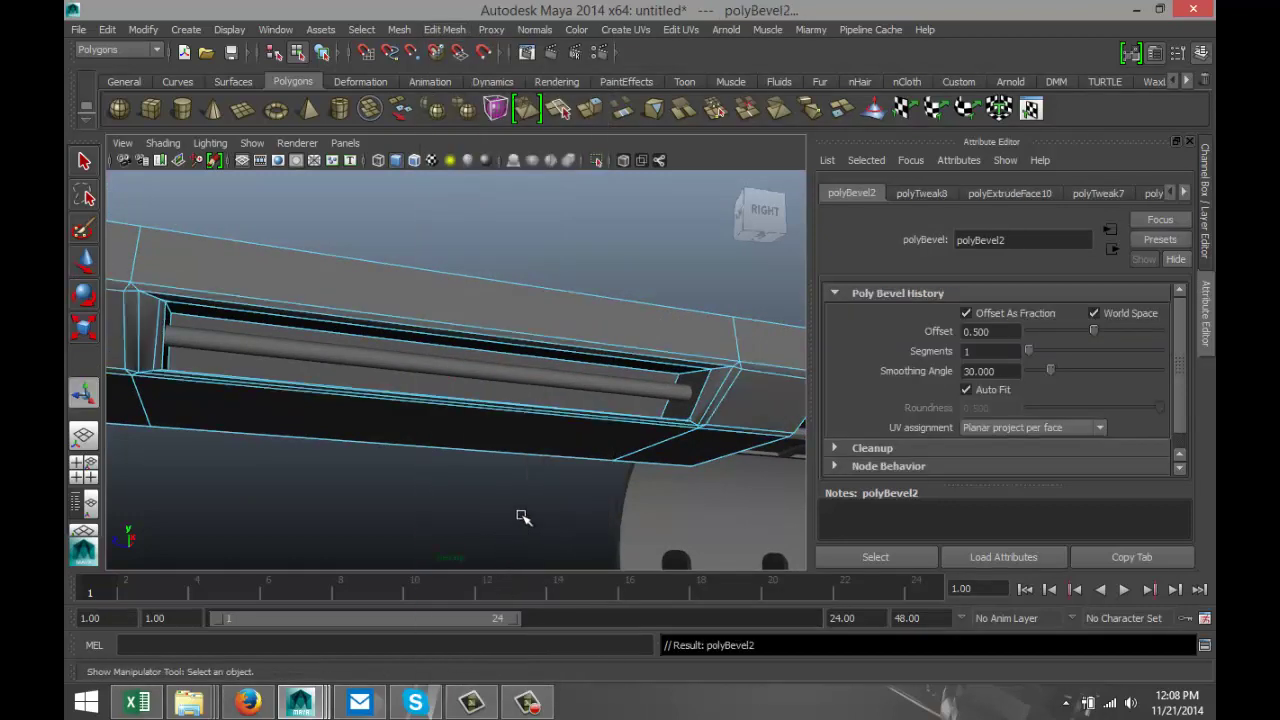
left_click_drag(1033, 355, 1168, 338)
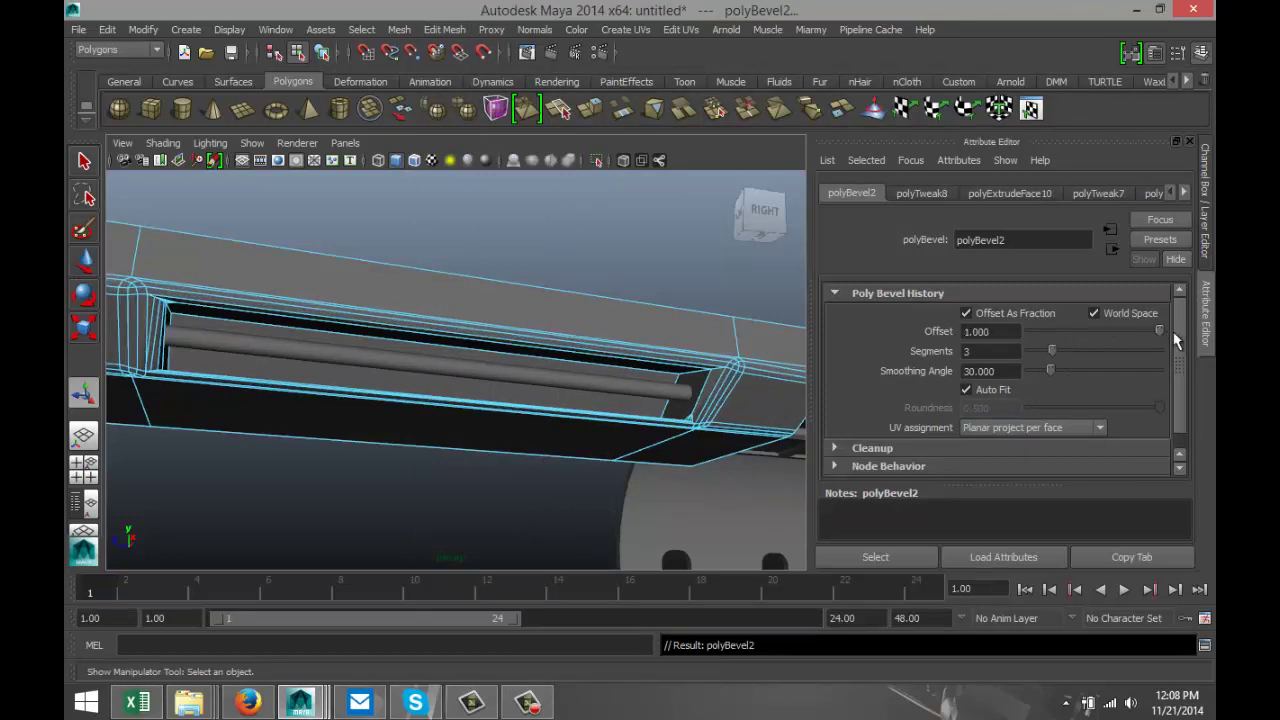
key("f")
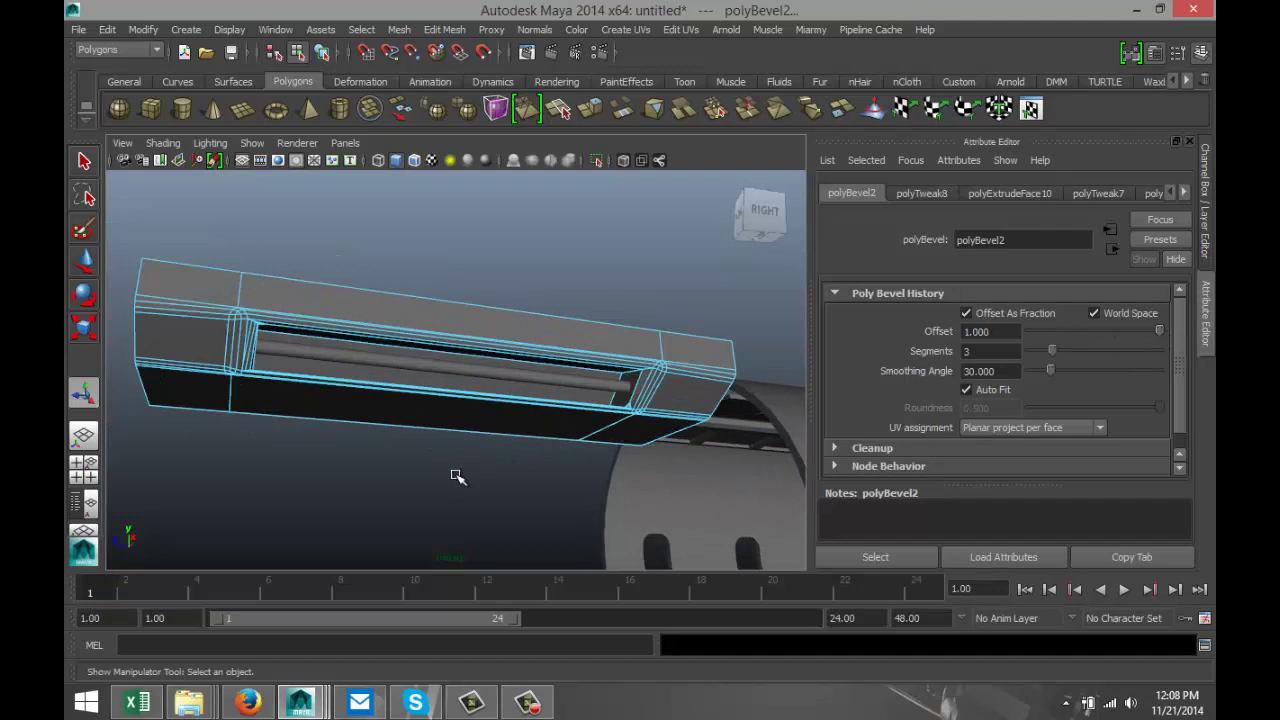
left_click(457, 477)
mouse_move(431, 477)
left_mouse_down("alt")
mouse_move(403, 474)
mouse_move(417, 474)
left_mouse_up("alt")
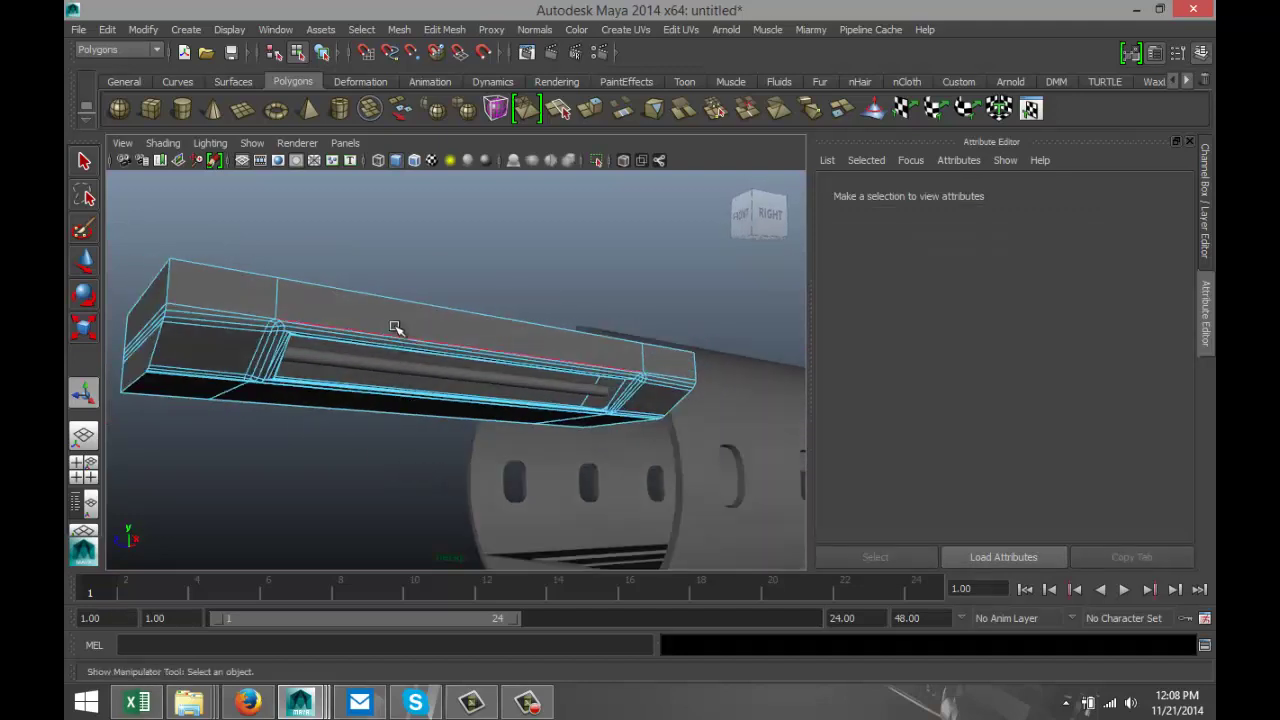
Try smoothing the whole bevelled box, and undo the smoothing
right_click_drag(400, 323, 468, 272)
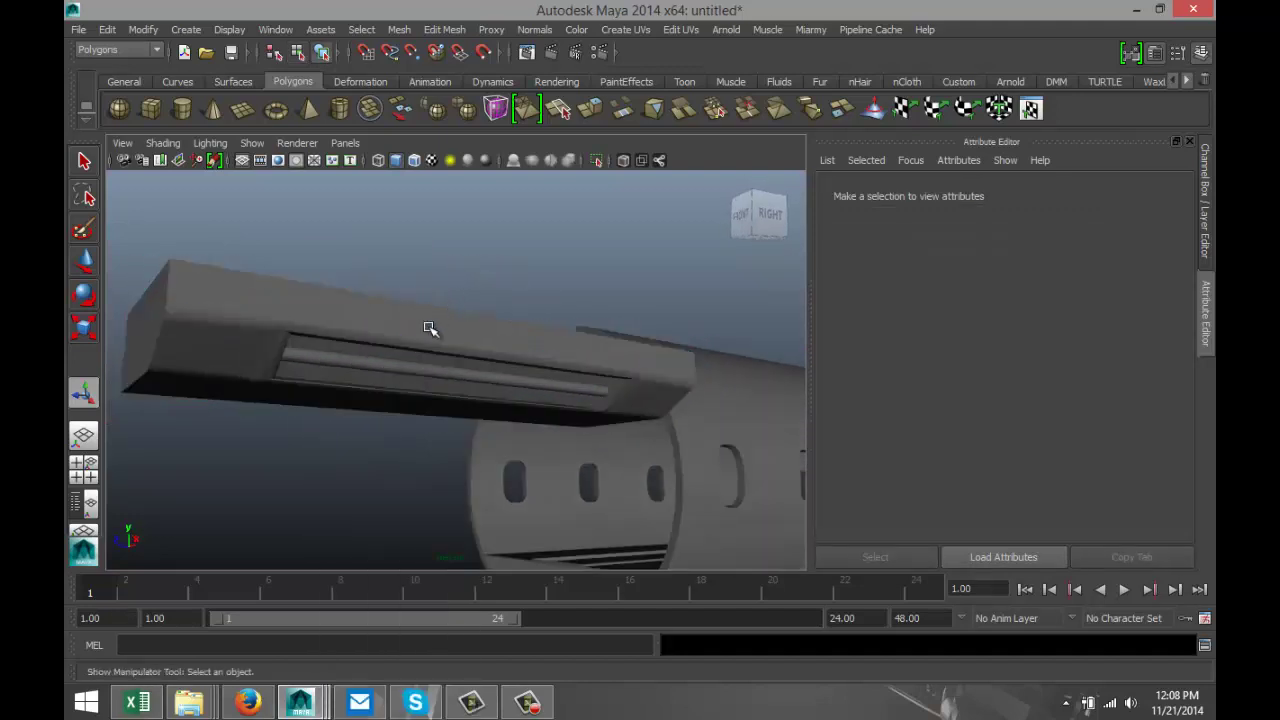
left_click(430, 329)
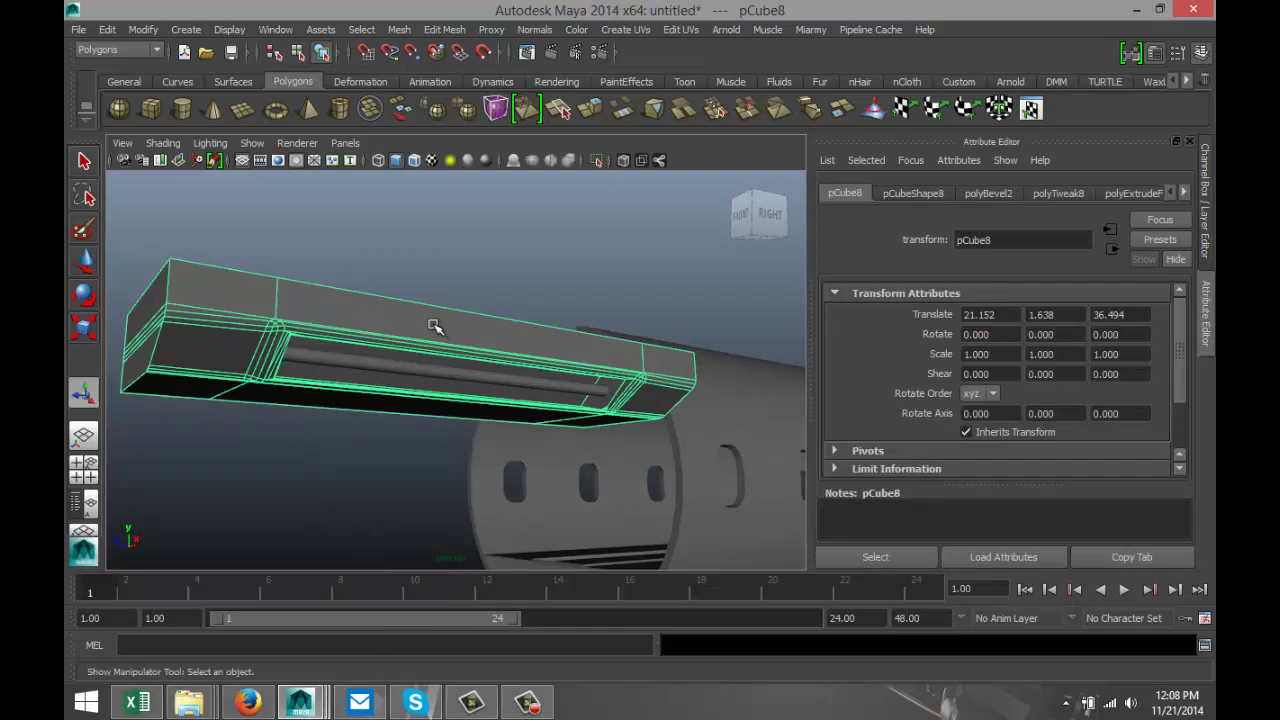
right_click_drag(435, 326, 417, 420, "shift")
left_click(364, 483)
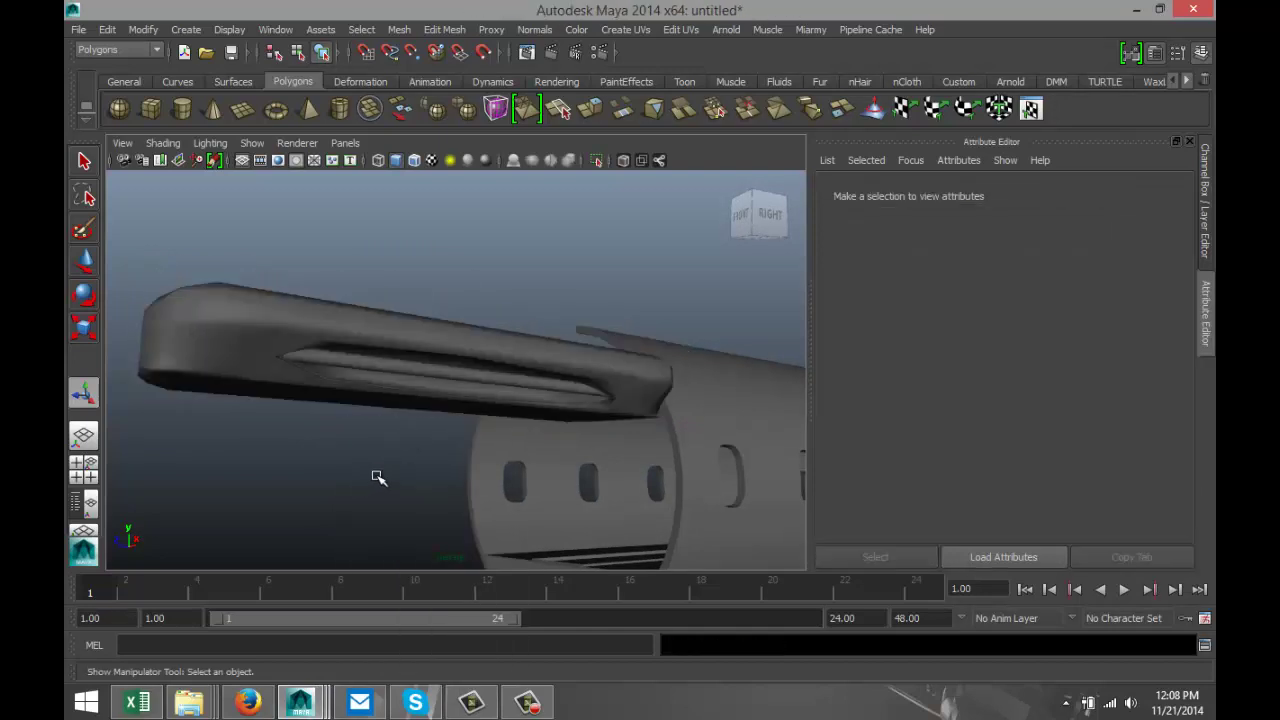
key("ctrl+z")
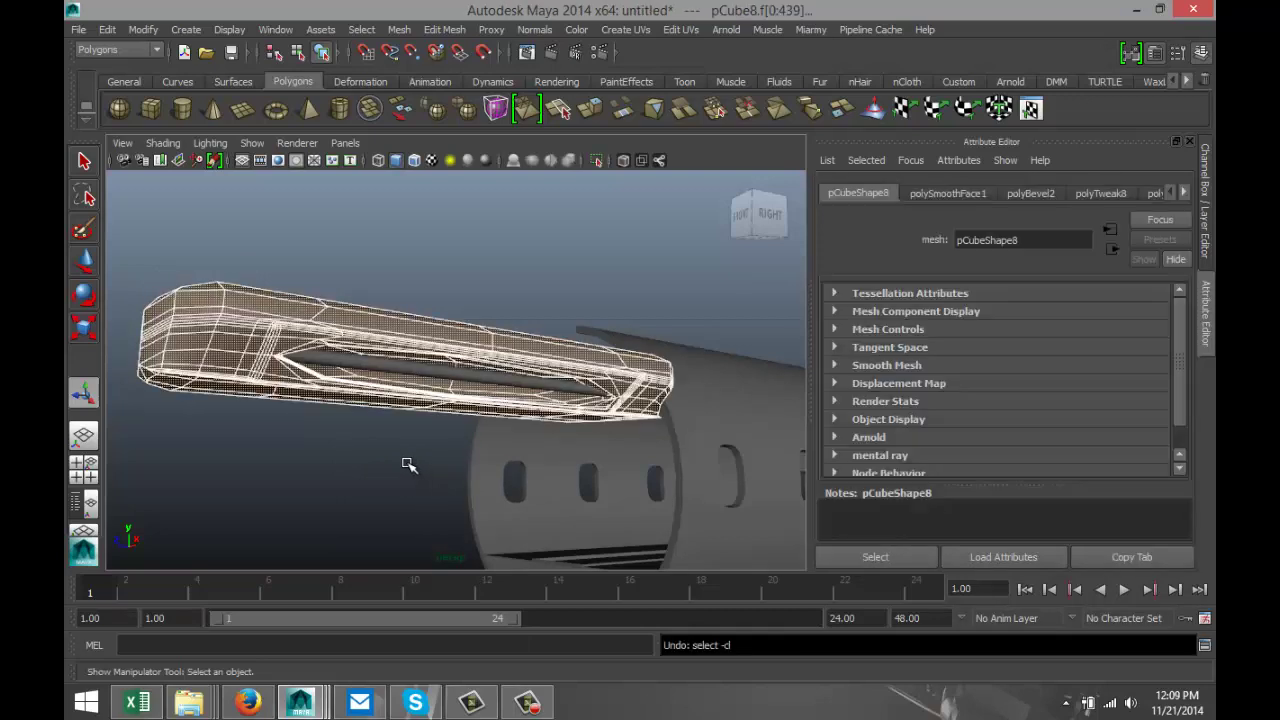
key("ctrl+z")
key("shift+z")
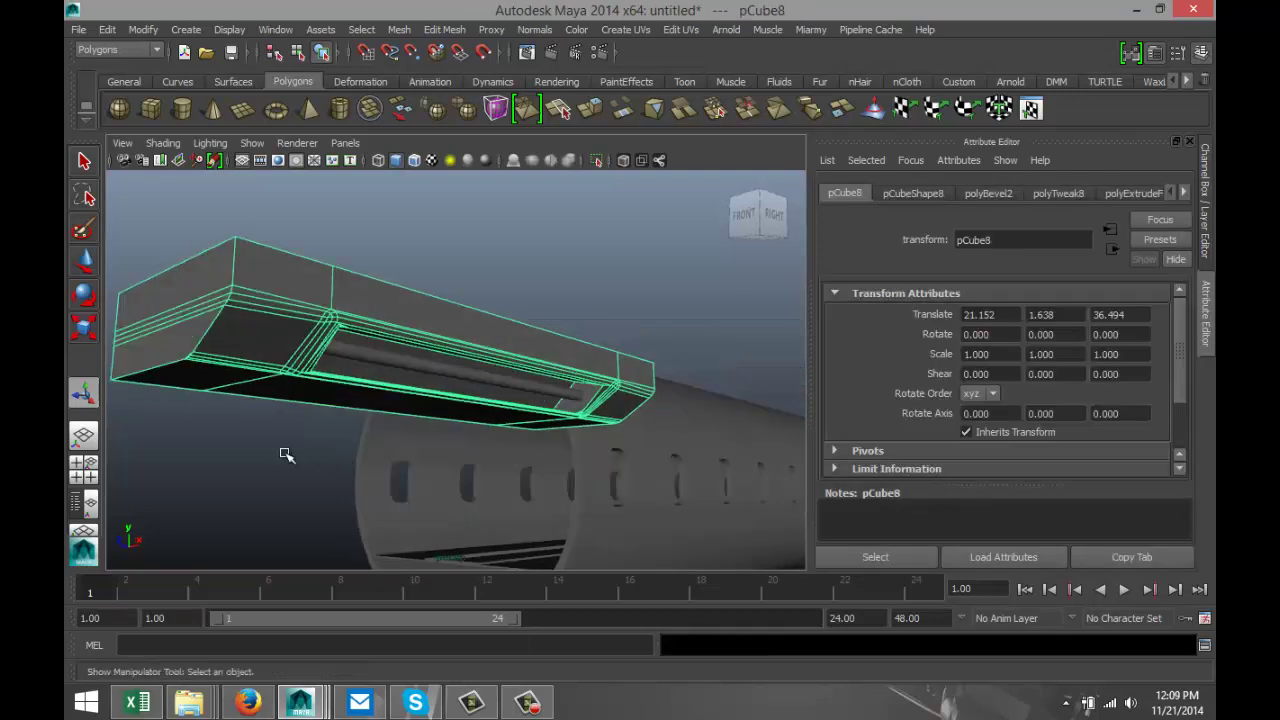
left_click(285, 455)
Move the bevelled box without its rod into the fuselage, at about X 0.61, Z -4.25
scroll(285, 455, "down", 3)
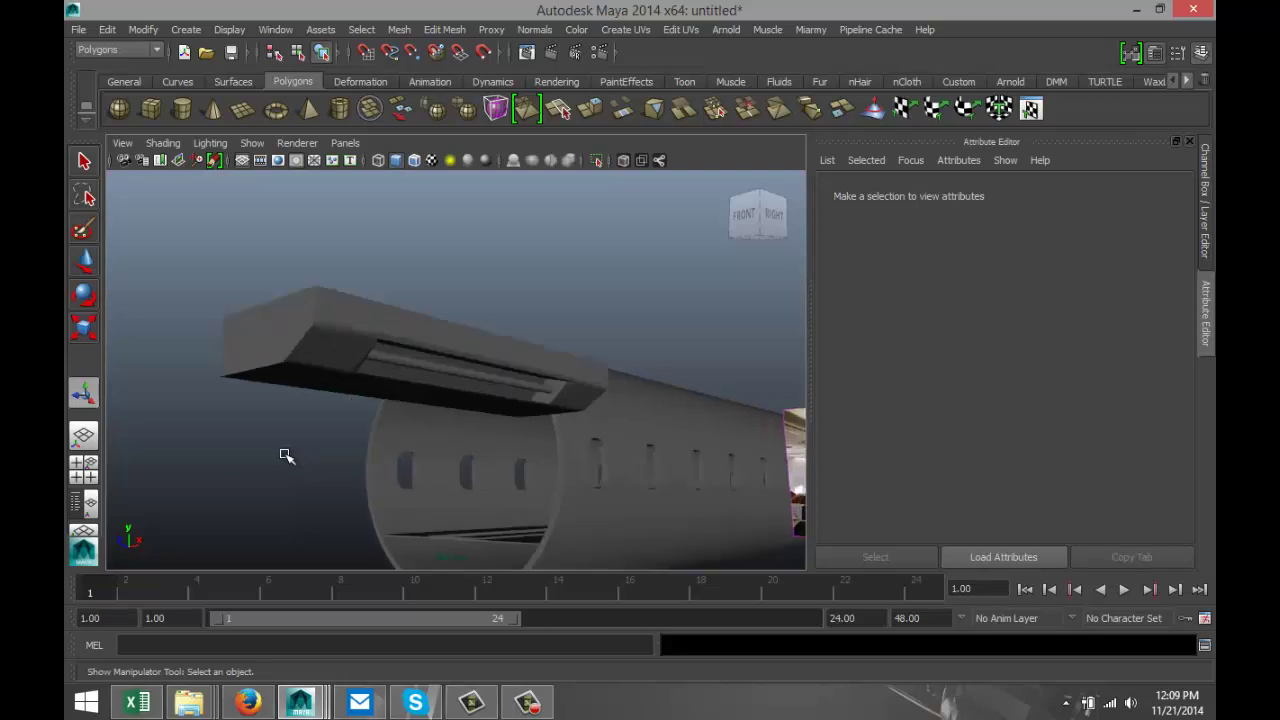
left_click_drag(285, 456, 363, 480, "alt")
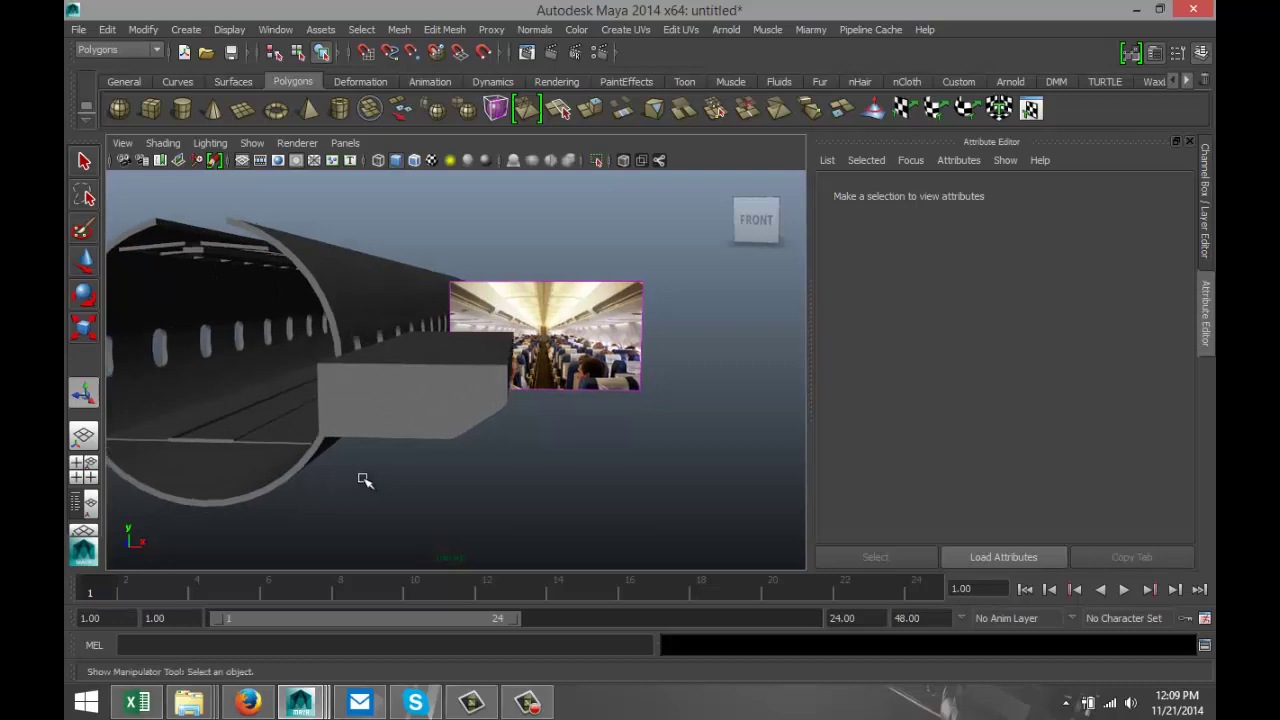
left_click(419, 392)
scroll(430, 462, "down", 5)
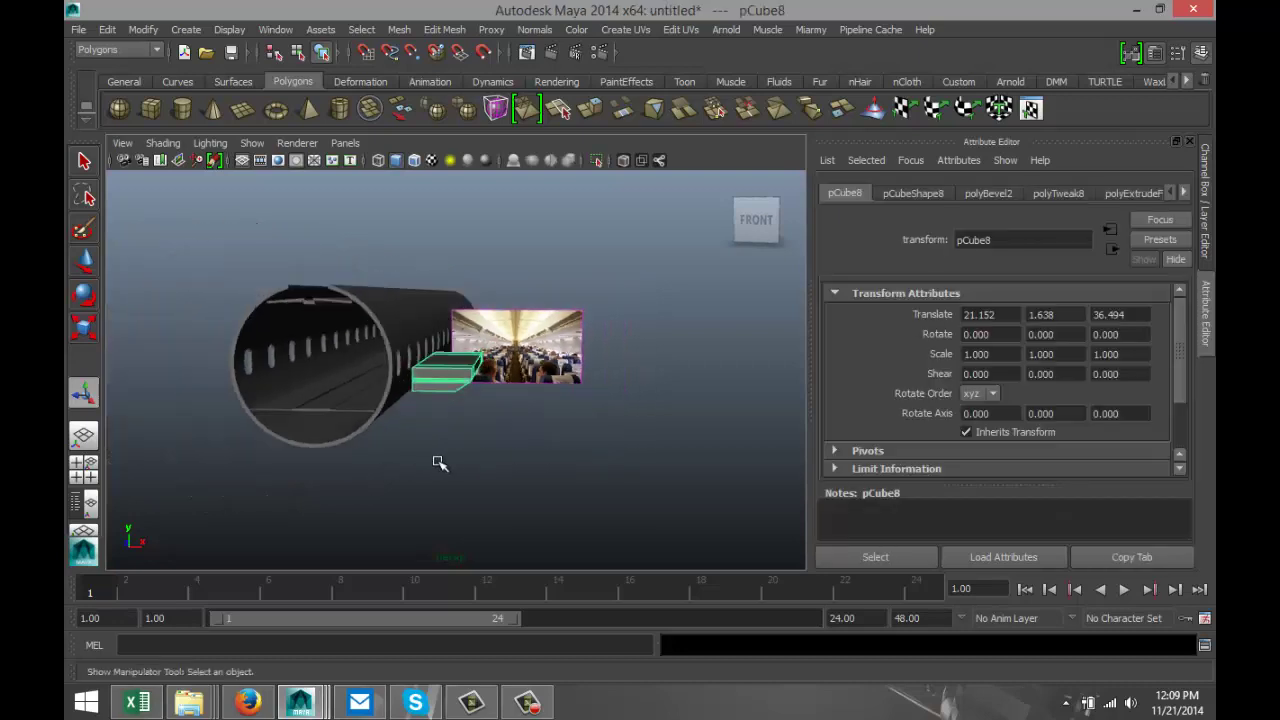
key("w")
left_click_drag(508, 376, 334, 348)
scroll(330, 360, "up", 2)
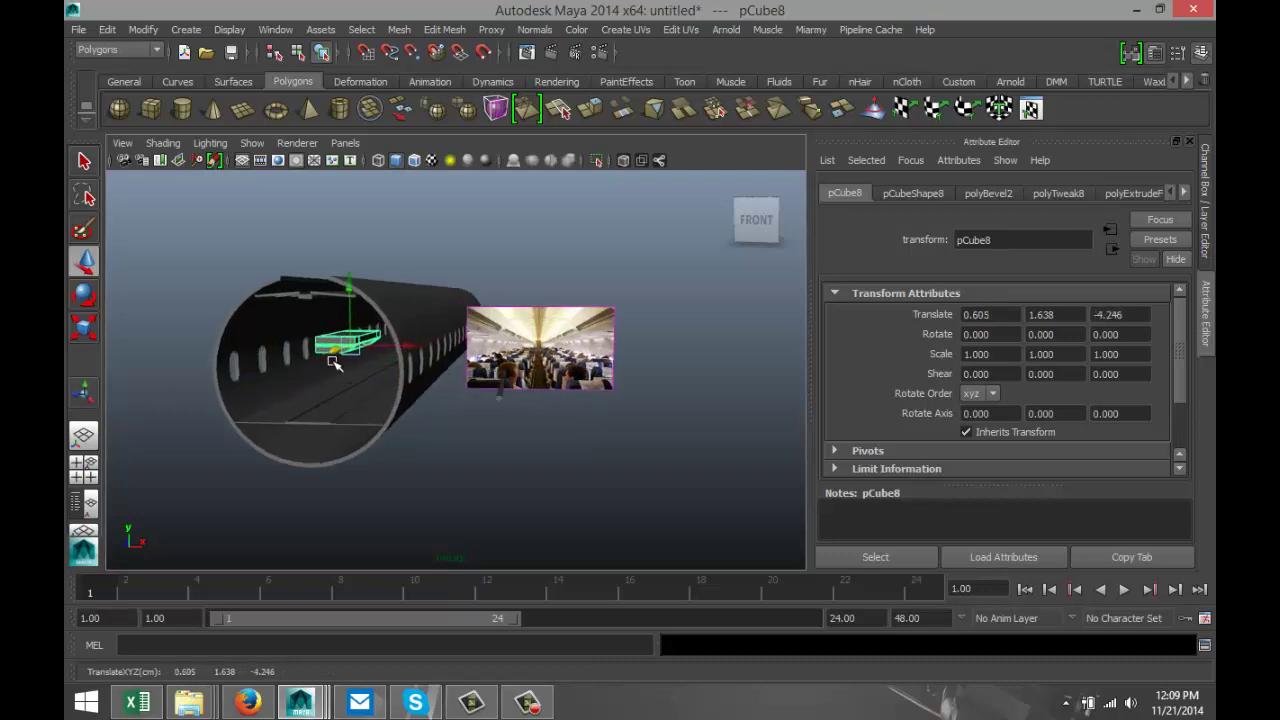
Shift the box sideways toward the fuselage wall and raise it, to about X -7.67, Y 5.14
key("f")
scroll(335, 413, "down", 10)
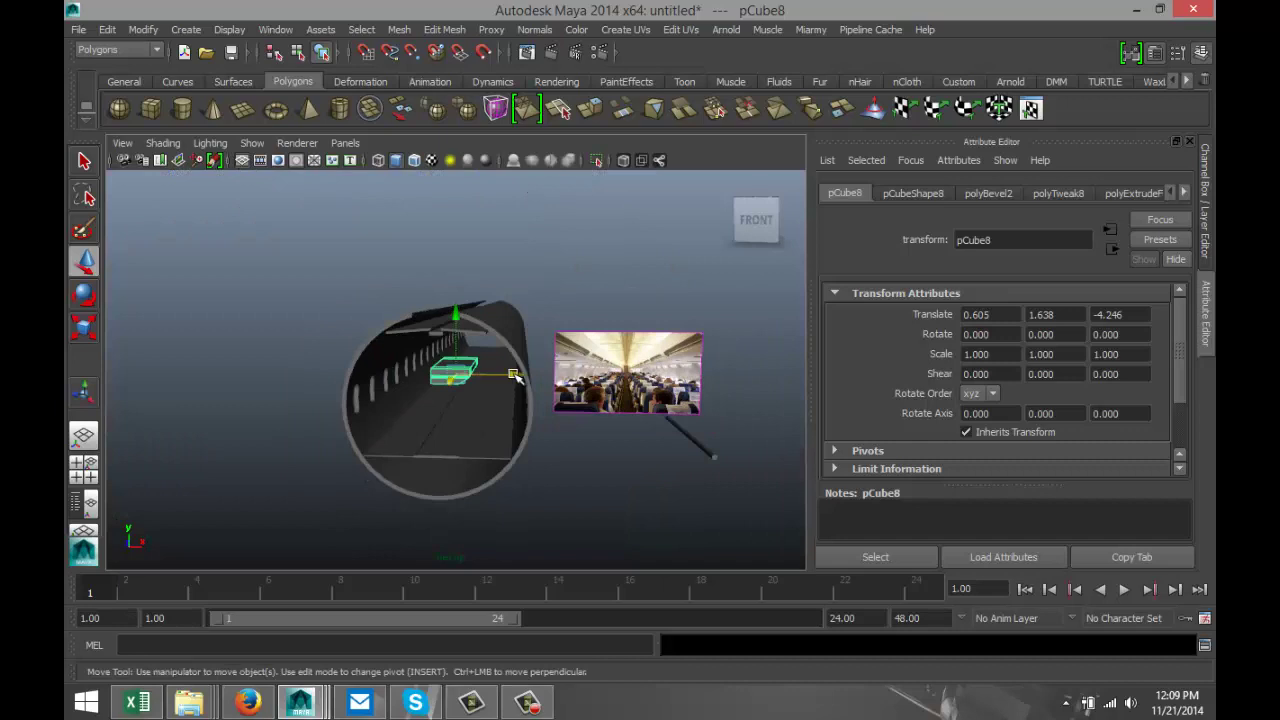
left_click_drag(515, 376, 455, 379)
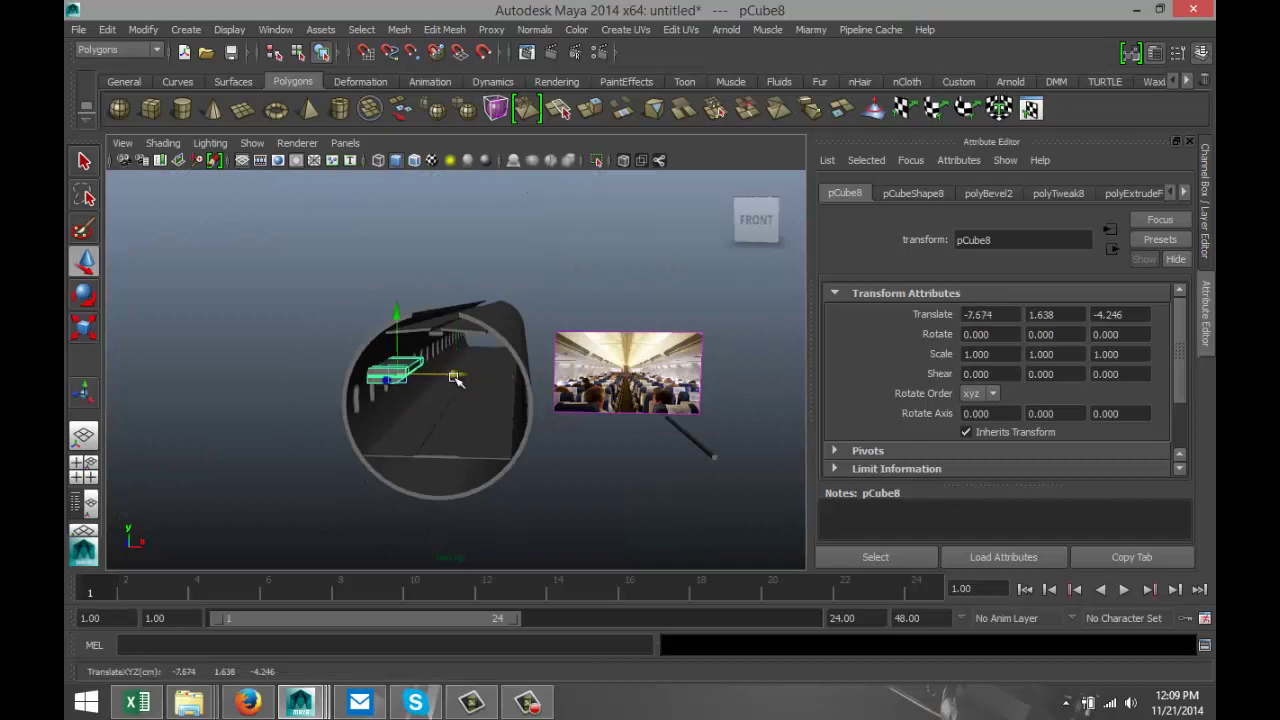
left_click_drag(392, 338, 390, 297)
key("f")
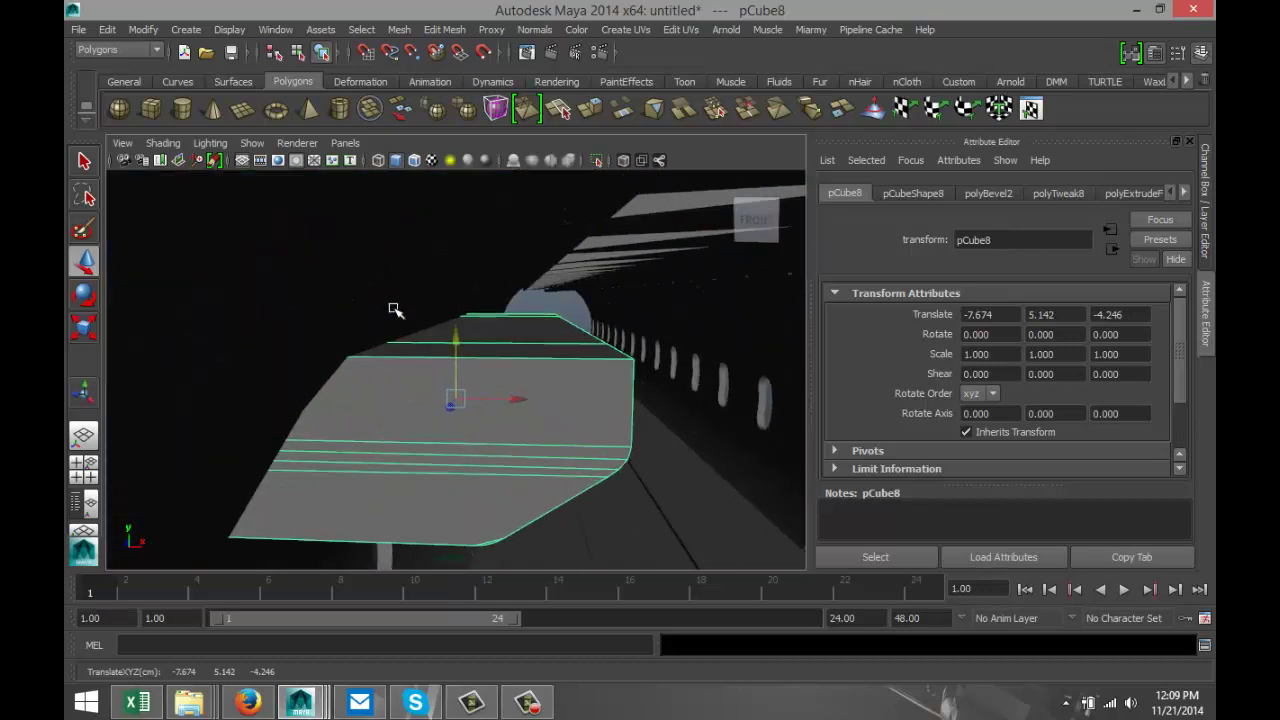
Raise the box above the window row to about Y 5.86, close beneath the ceiling beams
mouse_move(276, 325)
left_mouse_down("alt")
mouse_move(323, 346)
mouse_move(262, 326)
left_mouse_up("alt")
scroll(384, 386, "down", 2)
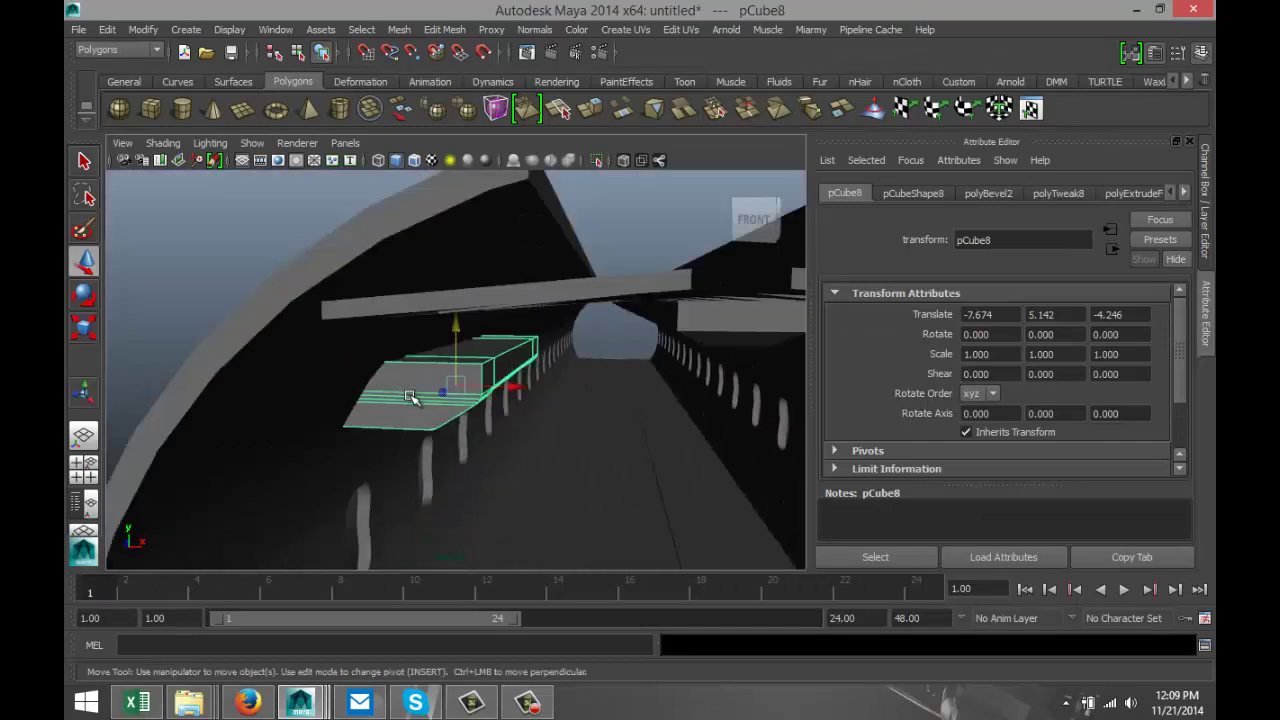
scroll(470, 408, "up", 2)
left_click_drag(521, 443, 534, 441, "alt")
left_click_drag(456, 347, 441, 309)
left_click_drag(512, 366, 490, 382, "alt")
Tilt the box about 9 degrees around Z and raise it against the ceiling beams to about Y 6.21
key("e")
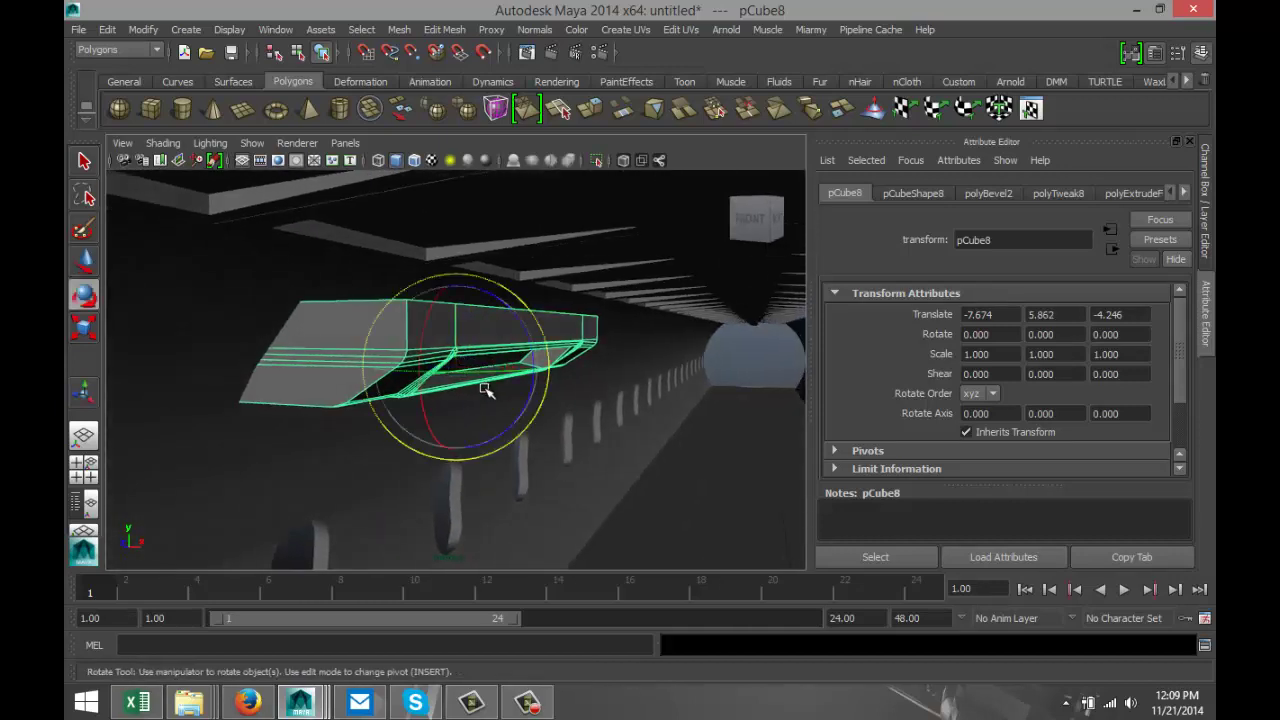
left_click_drag(560, 451, 484, 461, "alt")
left_click_drag(464, 460, 537, 464, "alt")
left_click_drag(521, 409, 527, 398)
key("w")
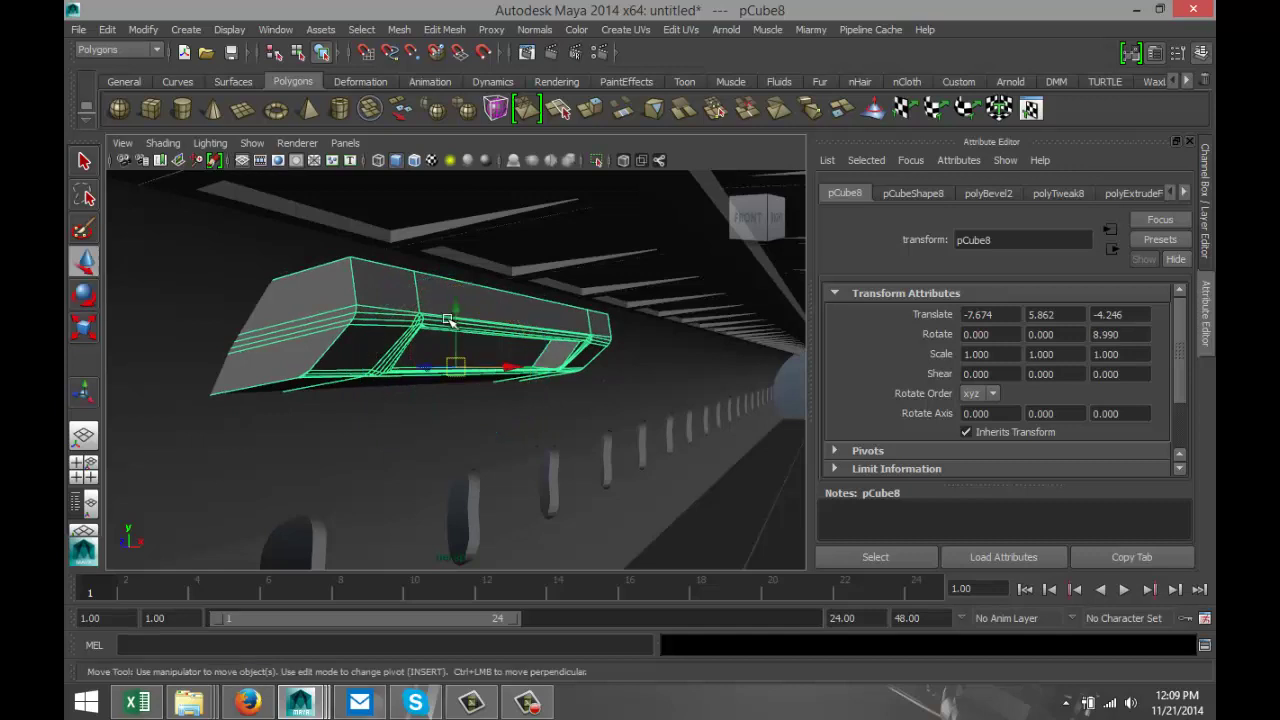
left_click_drag(455, 310, 455, 292)
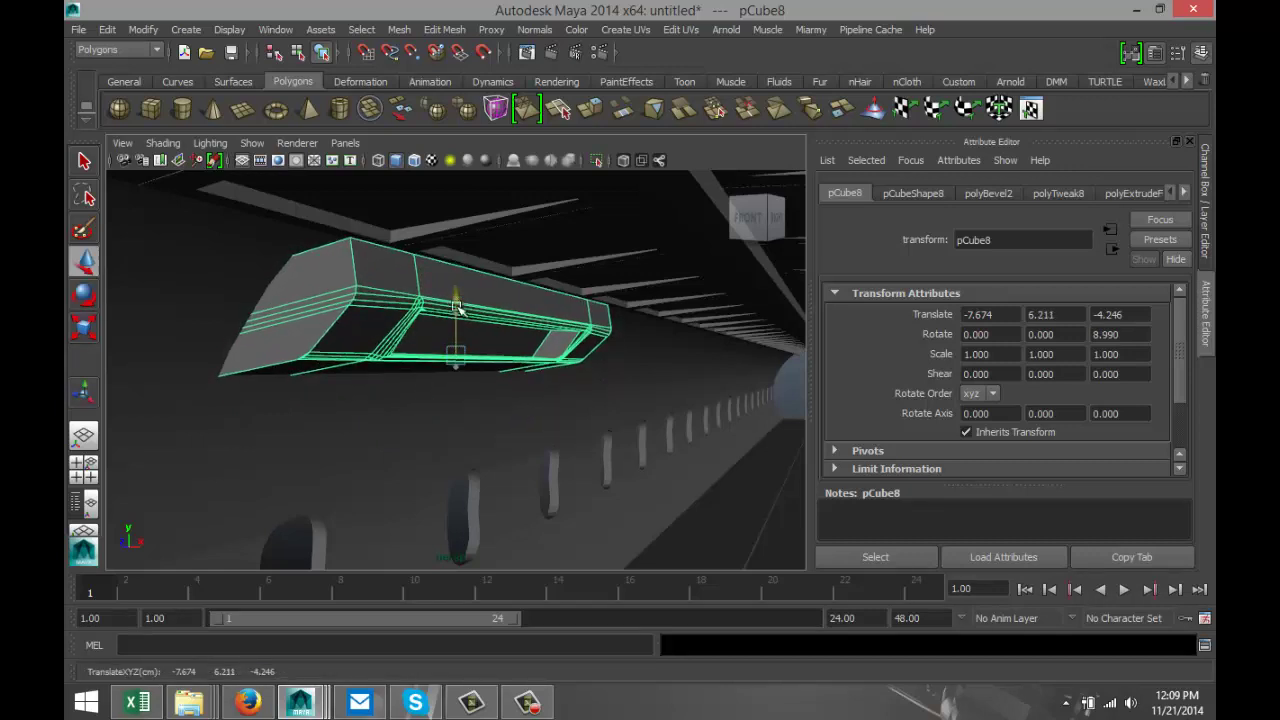
Compare the box's placement in the cabin with the overhead compartments in the reference photo
left_click_drag(314, 469, 430, 458, "alt")
middle_click_drag(507, 449, 72, 426, "alt")
right_click_drag(563, 466, 480, 454, "alt")
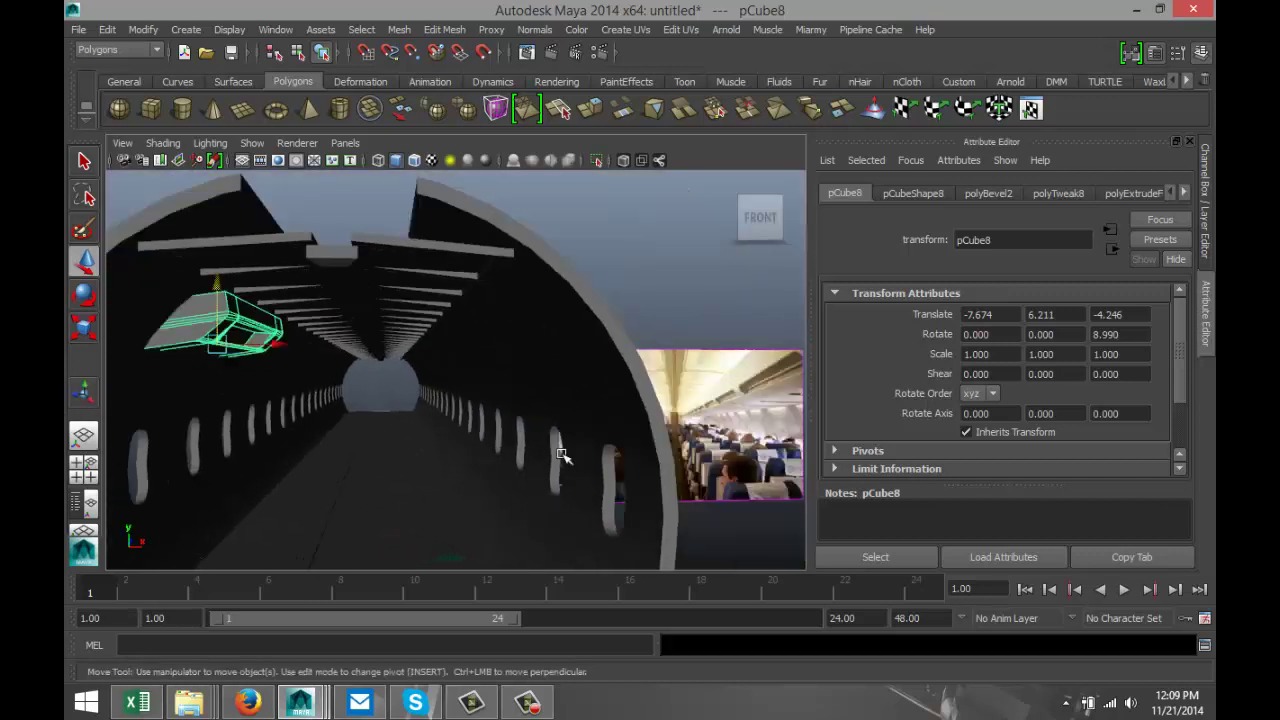
left_click_drag(683, 467, 528, 467, "alt")
scroll(528, 467, "up", 6)
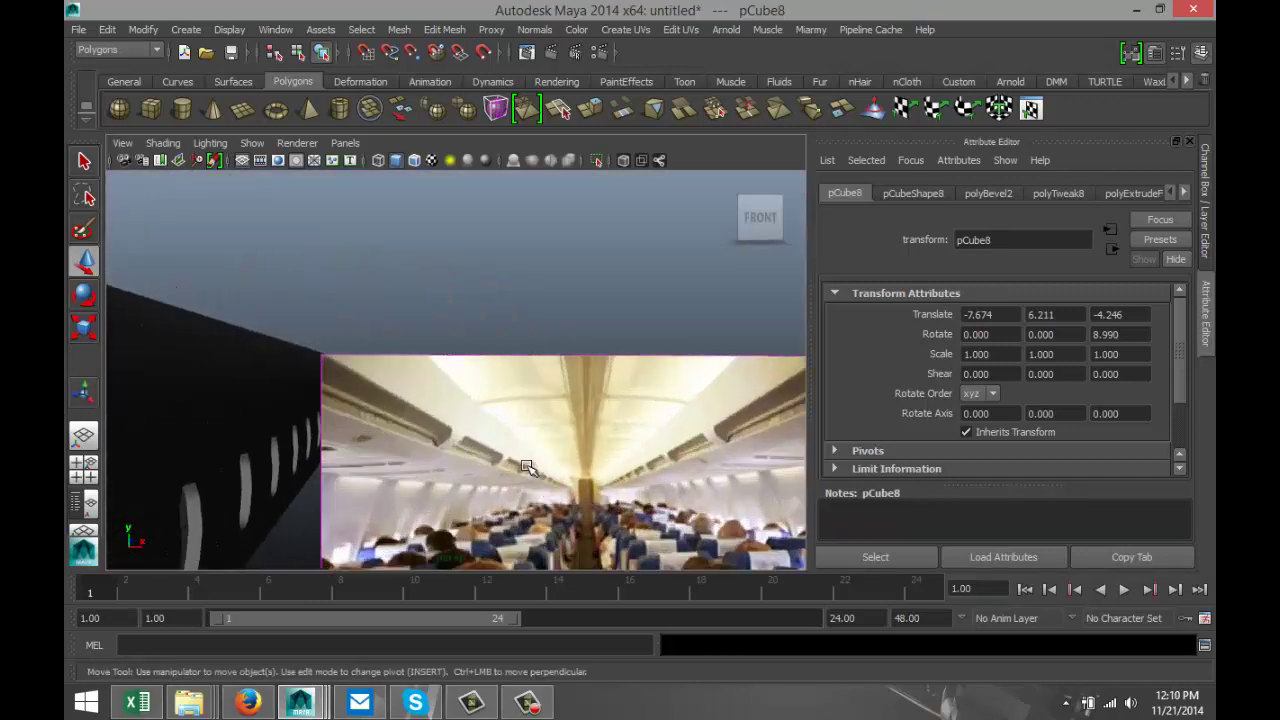
scroll(528, 467, "down", 6)
scroll(523, 473, "up", 5)
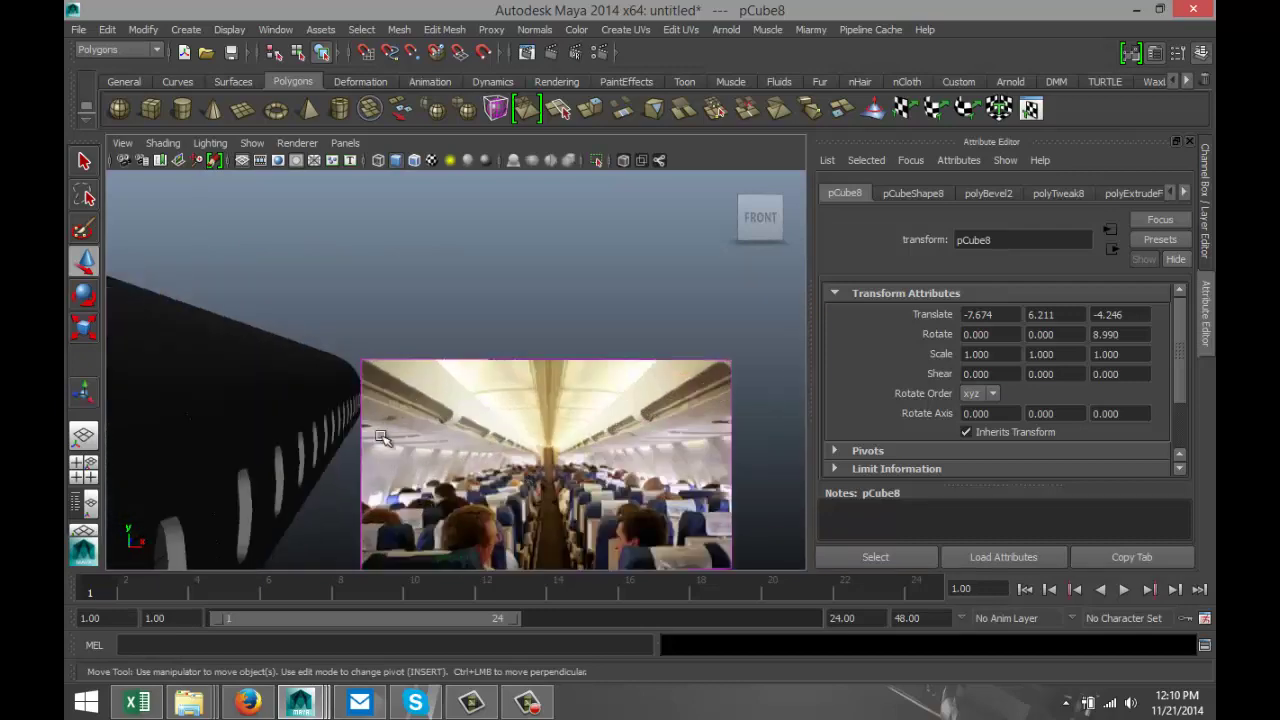
Shift the box toward the cabin centre and lower it to about X -5.56, Y 5.47, reducing its Z tilt to about 3.7 degrees
scroll(419, 463, "down", 3)
scroll(275, 465, "up", 3)
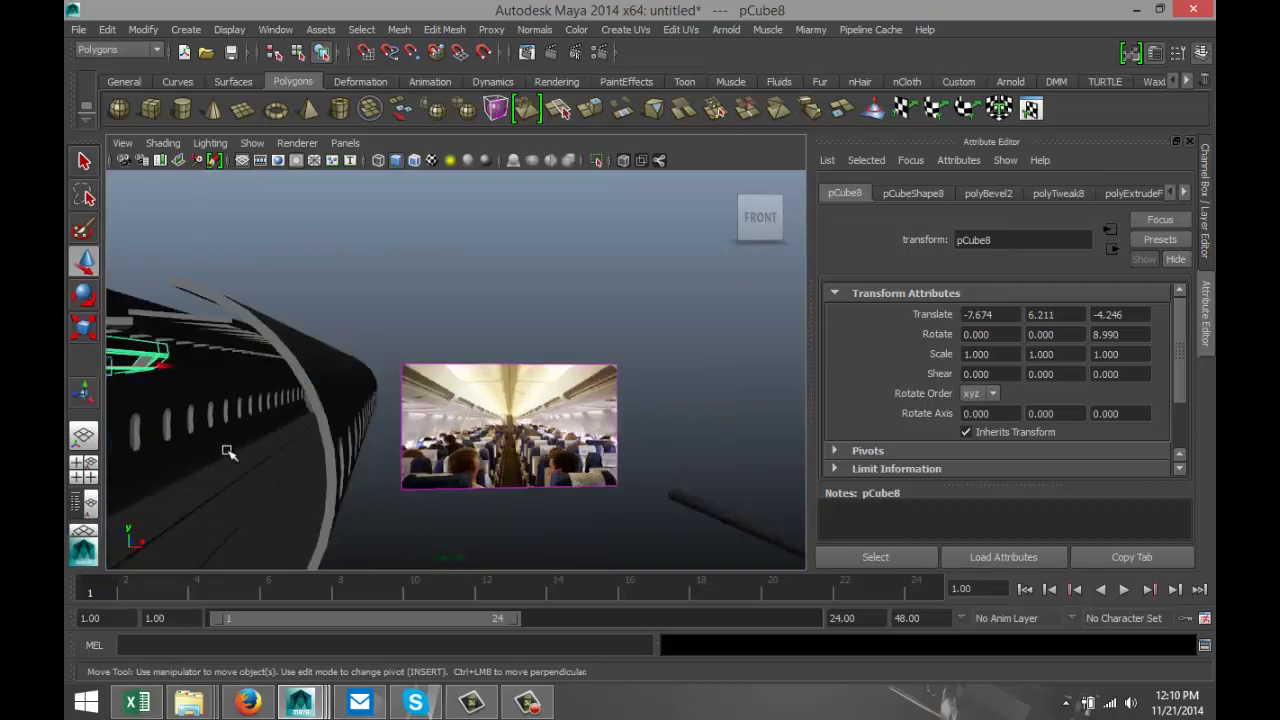
middle_click_drag(206, 447, 410, 453, "alt")
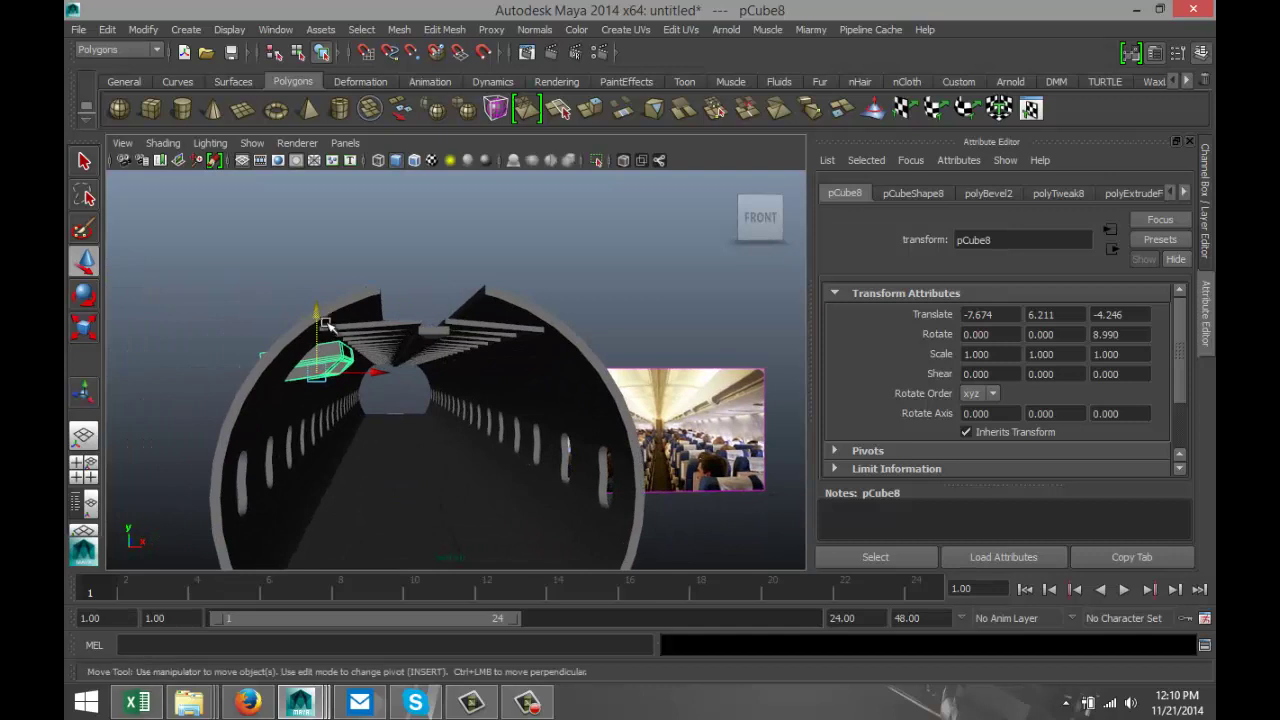
left_click_drag(316, 314, 403, 388)
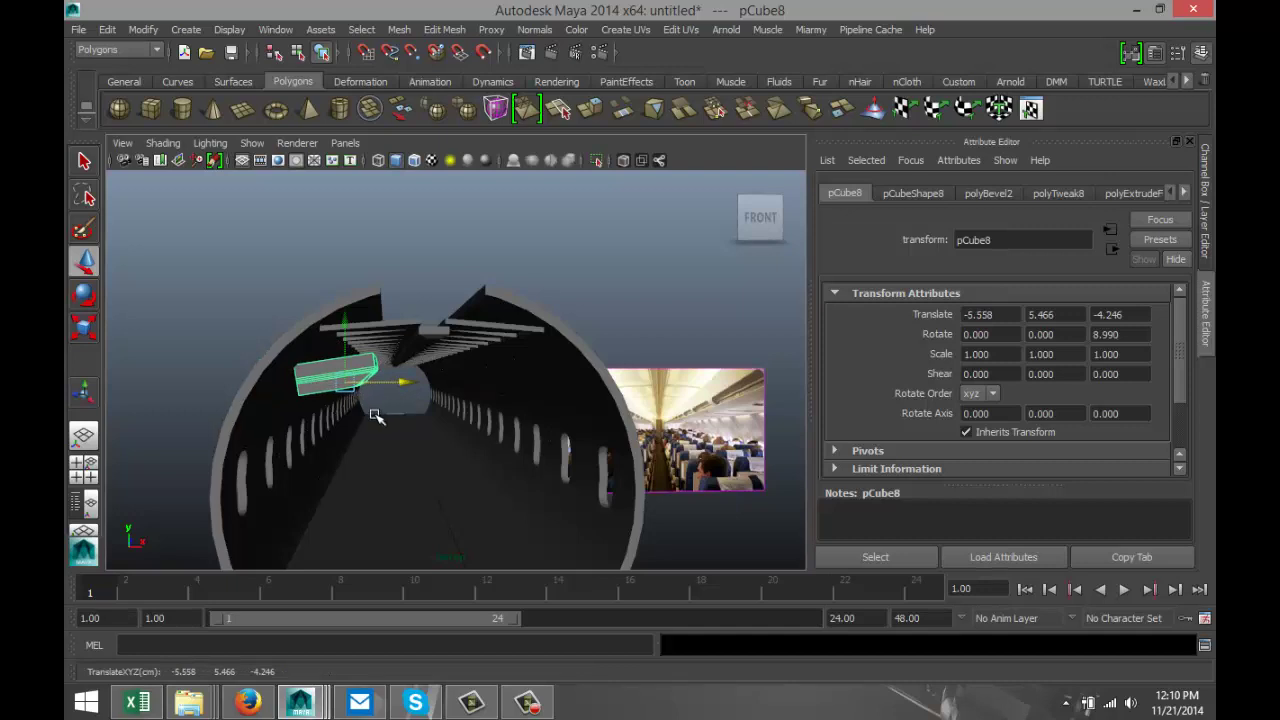
key("e")
left_click_drag(423, 394, 418, 405)
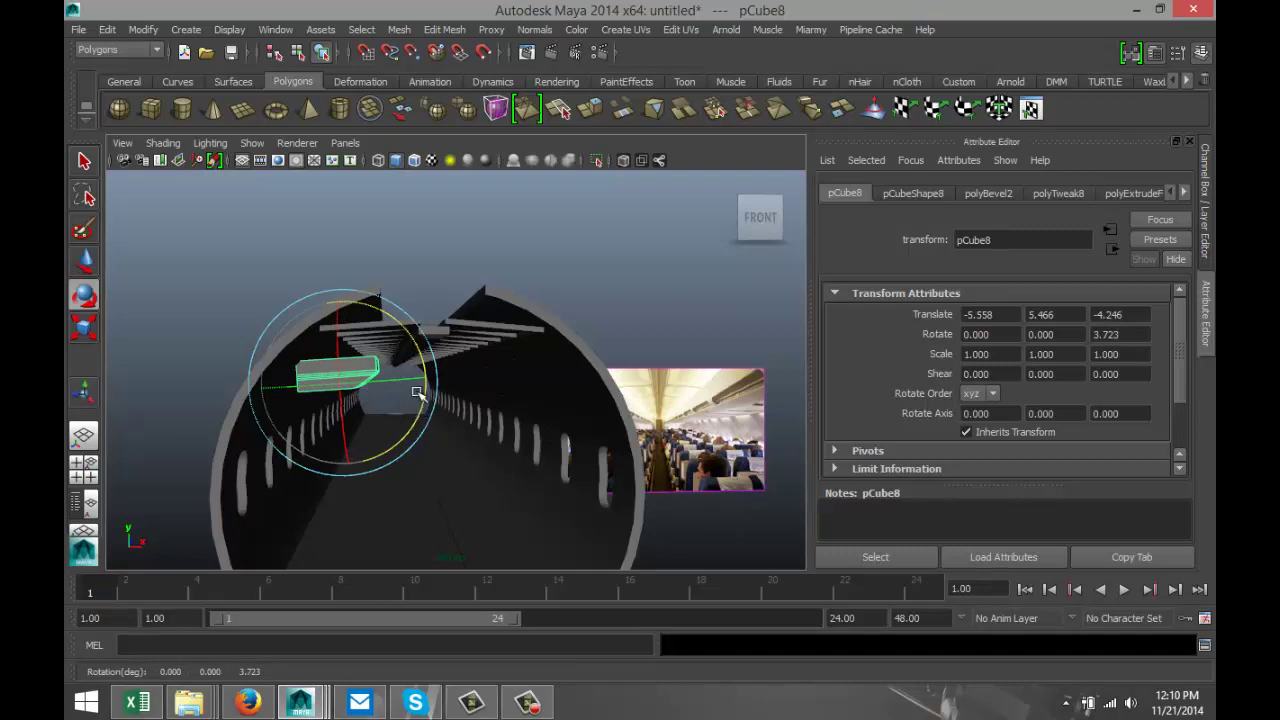
Raise the box beneath the ceiling beams to about Y 6.62 and set it sideways at about X -5.63
key("w")
left_click_drag(410, 388, 389, 387)
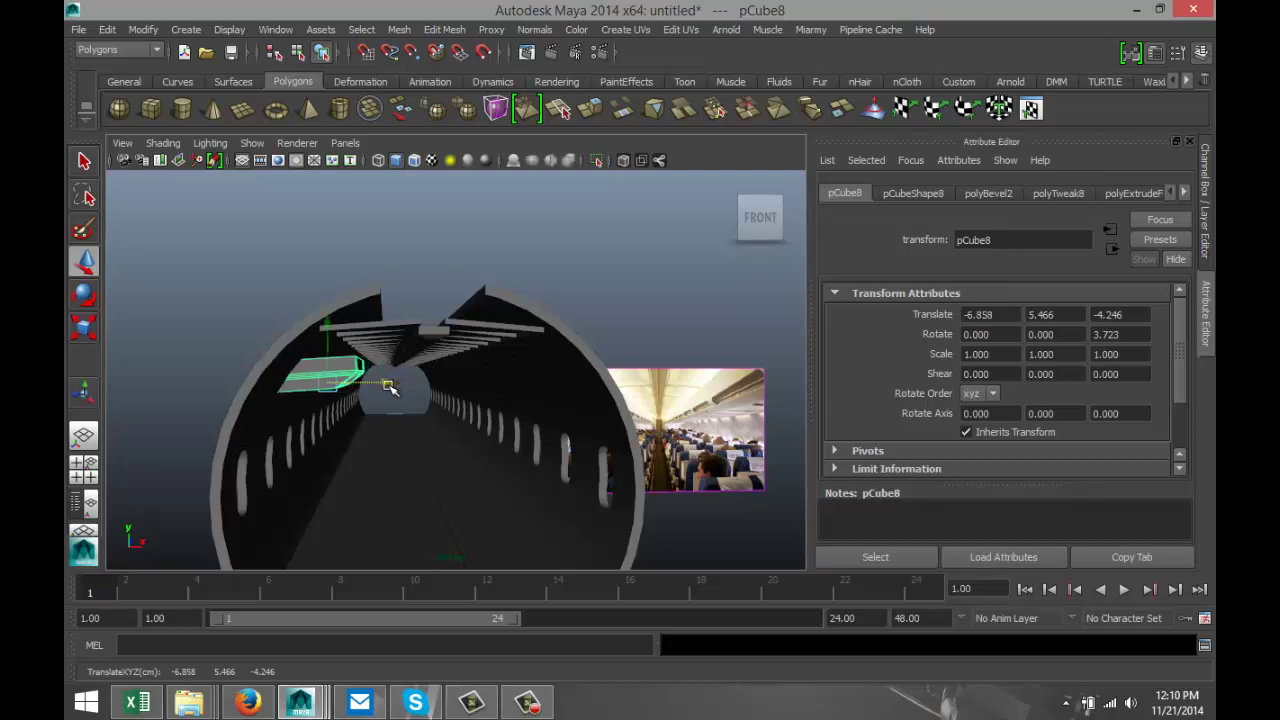
left_click_drag(329, 356, 328, 315)
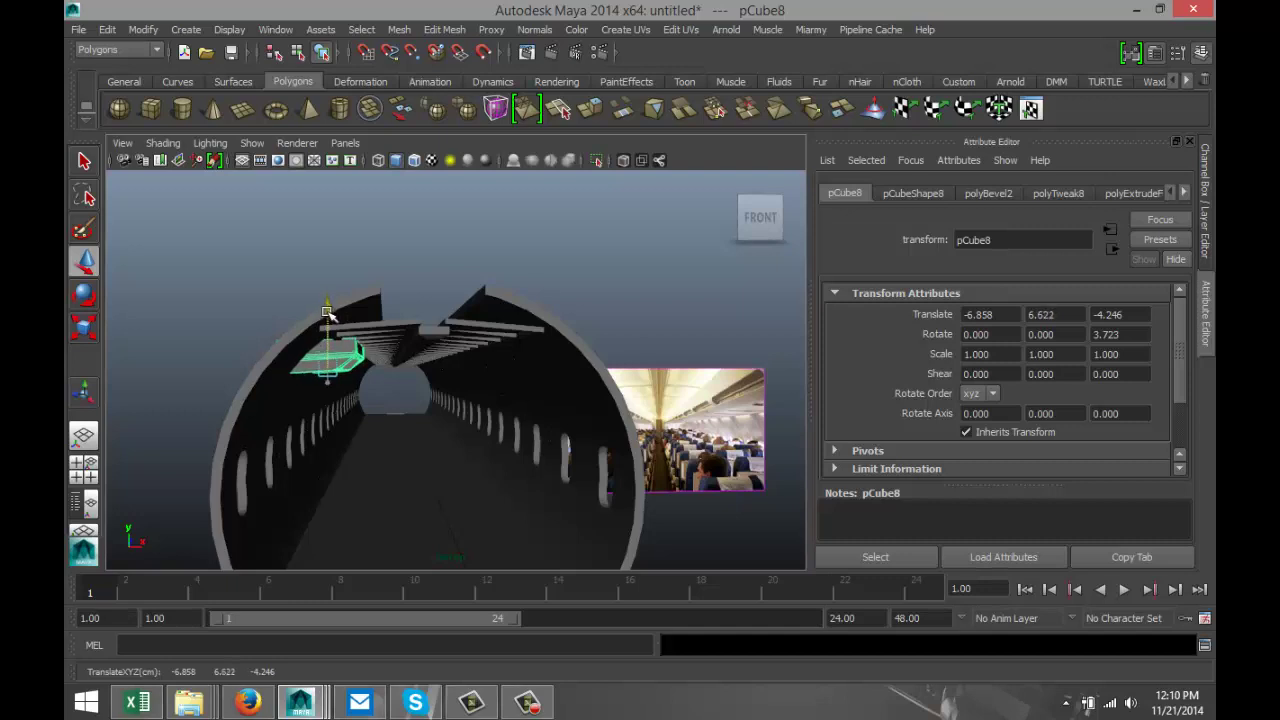
left_click_drag(385, 367, 398, 367)
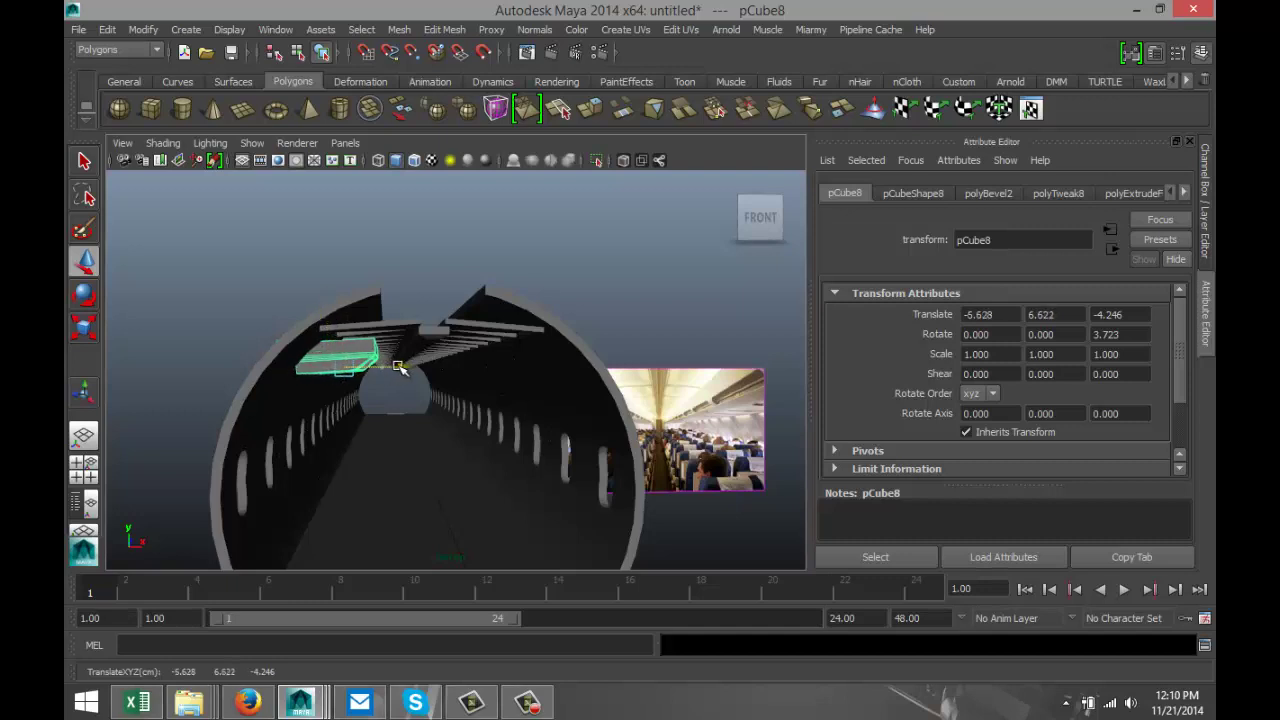
In the front view, move the box inward to about X -4.98 and tilt it to about 4.8 degrees around Z
left_click(84, 465)
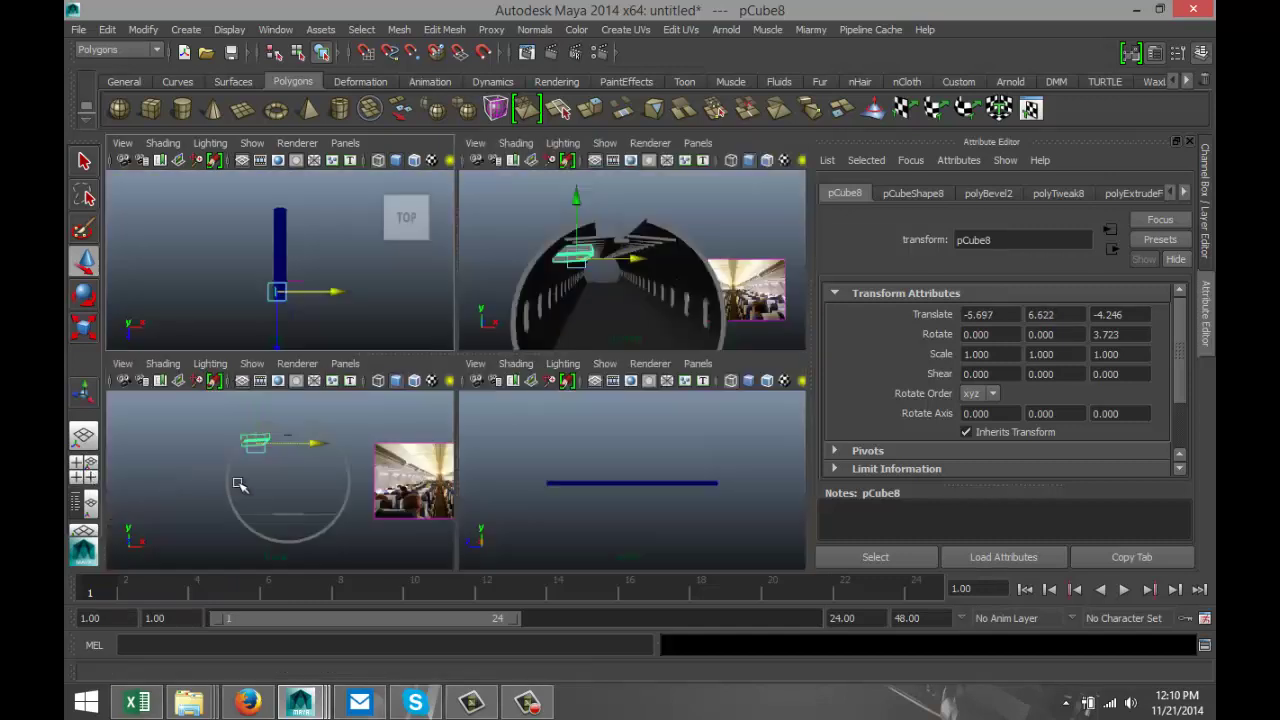
key("space")
key("f")
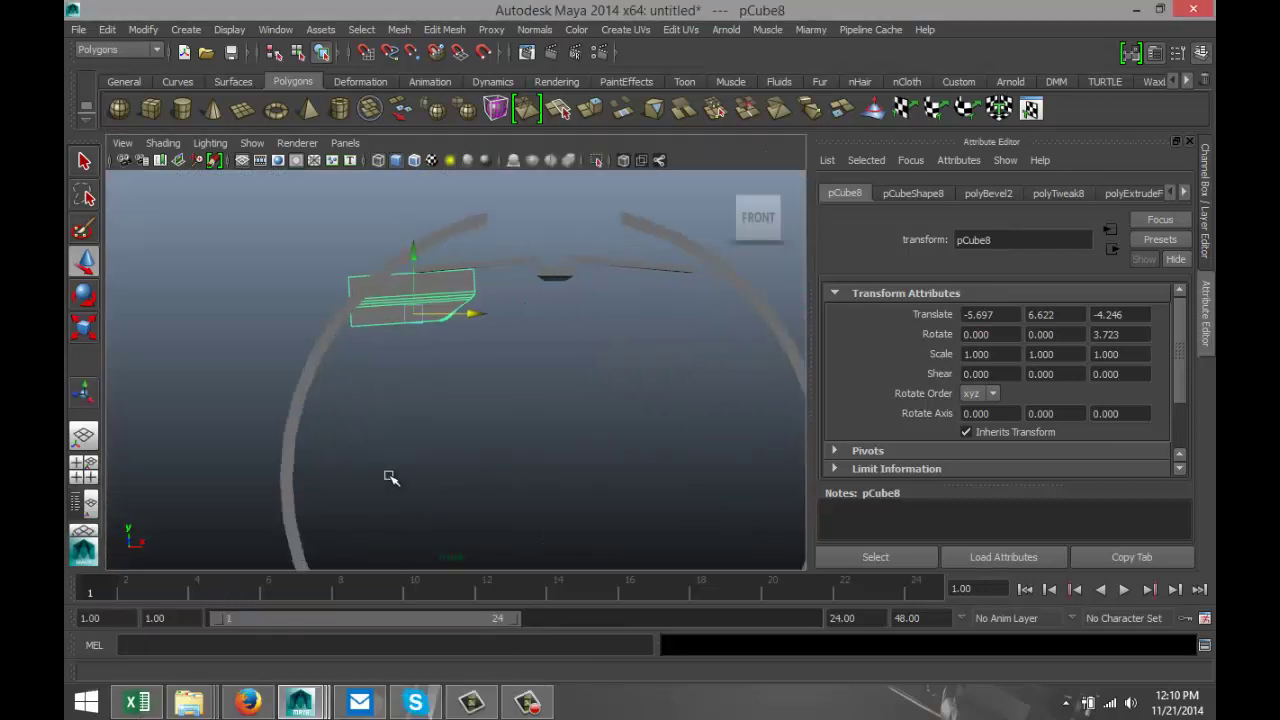
scroll(420, 472, "down", 5)
scroll(414, 471, "up", 4)
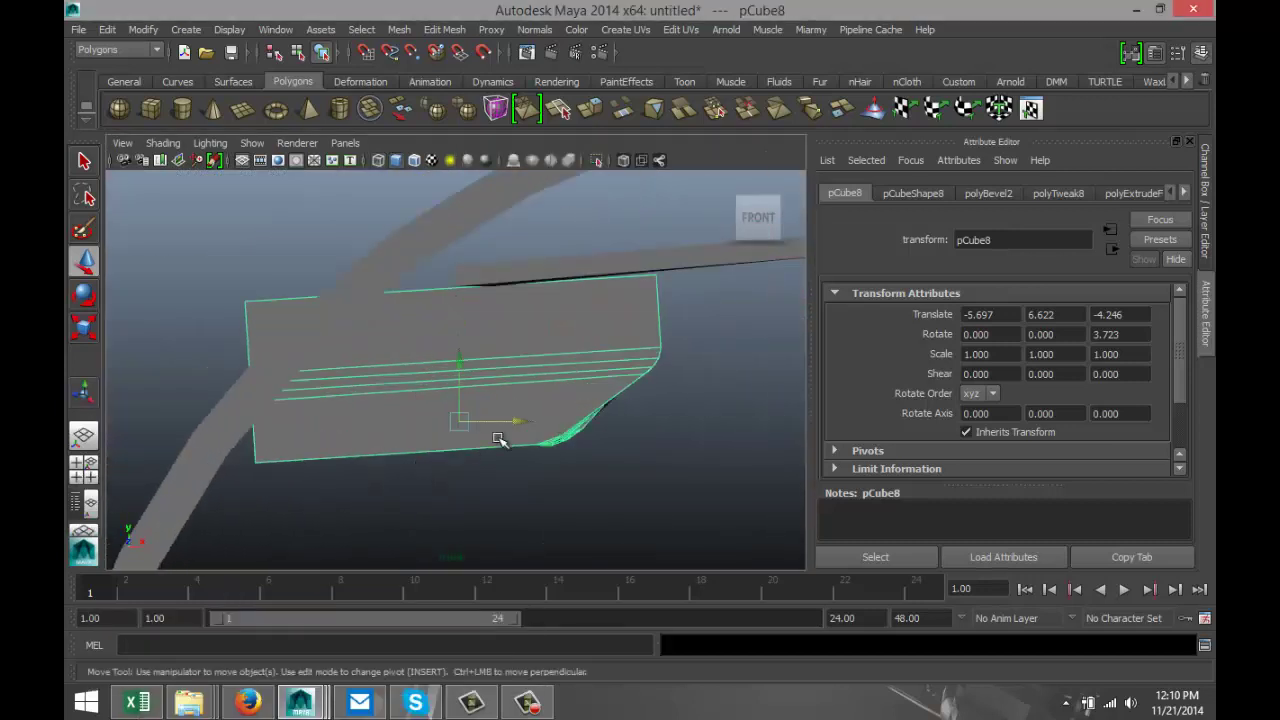
left_click_drag(508, 424, 608, 459)
key("e")
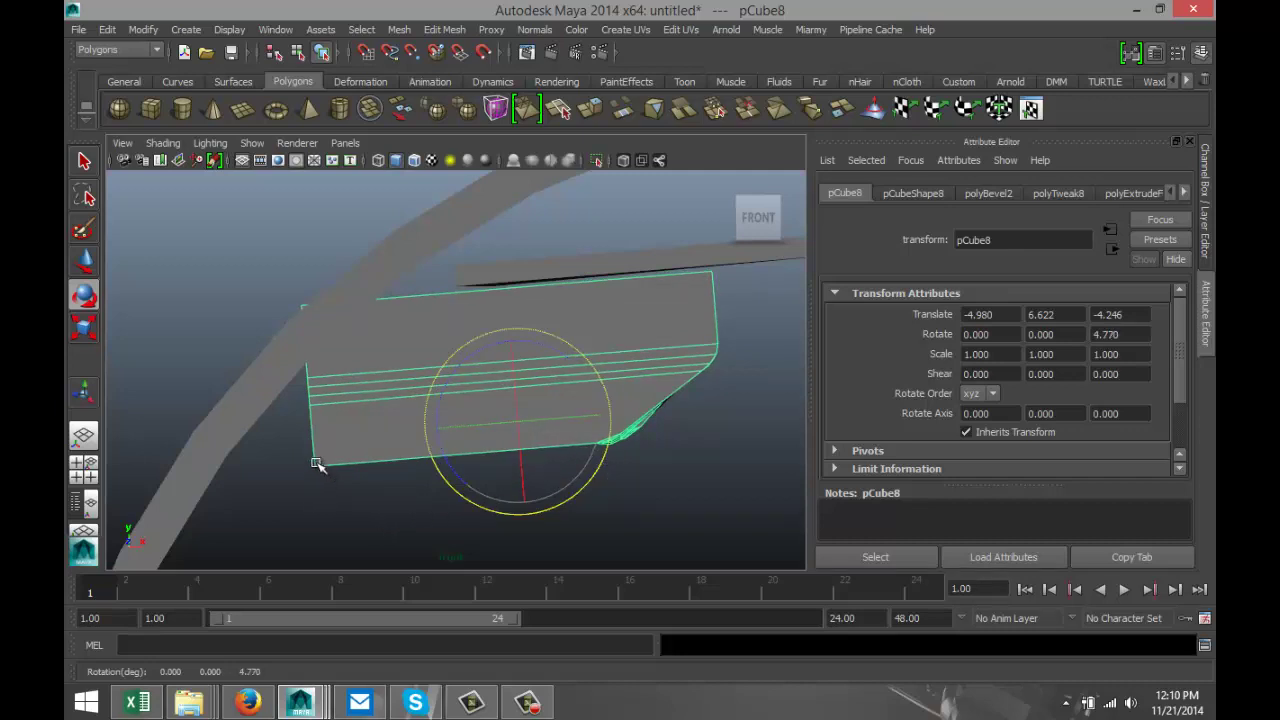
Move the box's outer-end vertices to follow the curved fuselage wall, the lower ones to about X -8.82 and the upper ones to about X -7.44
right_click_drag(310, 405, 240, 310)
left_click_drag(285, 366, 346, 512)
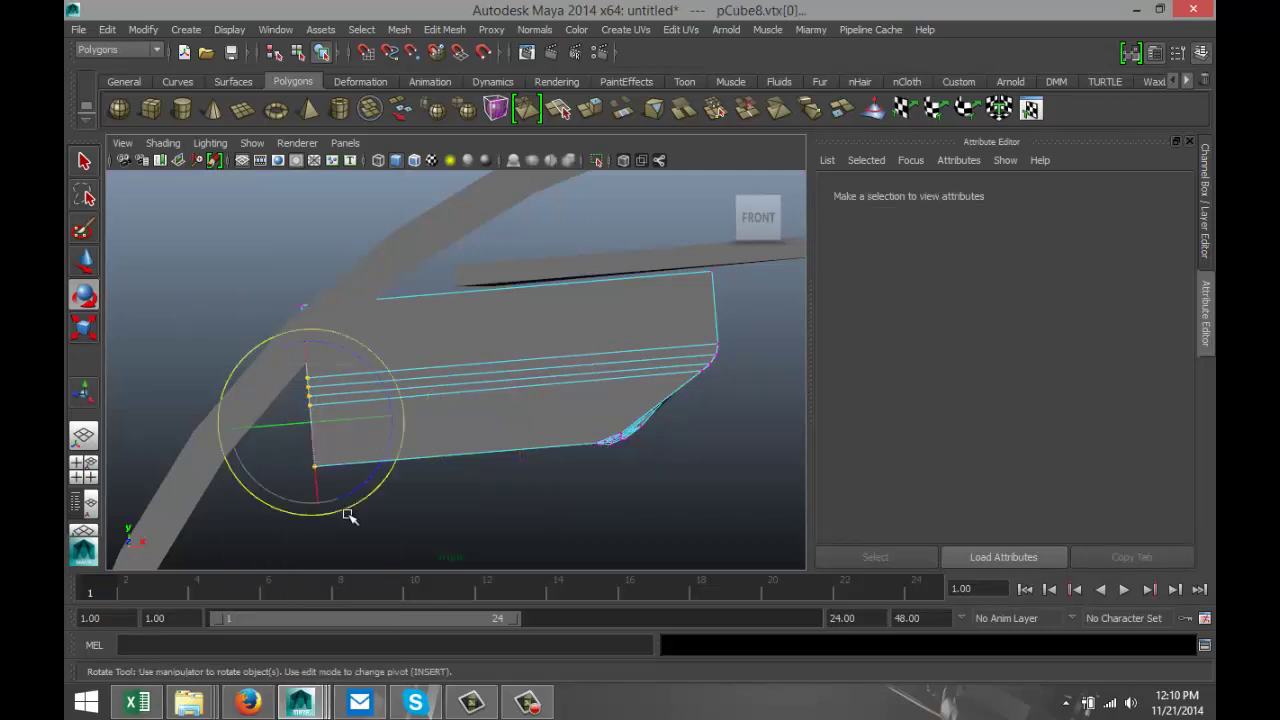
key("w")
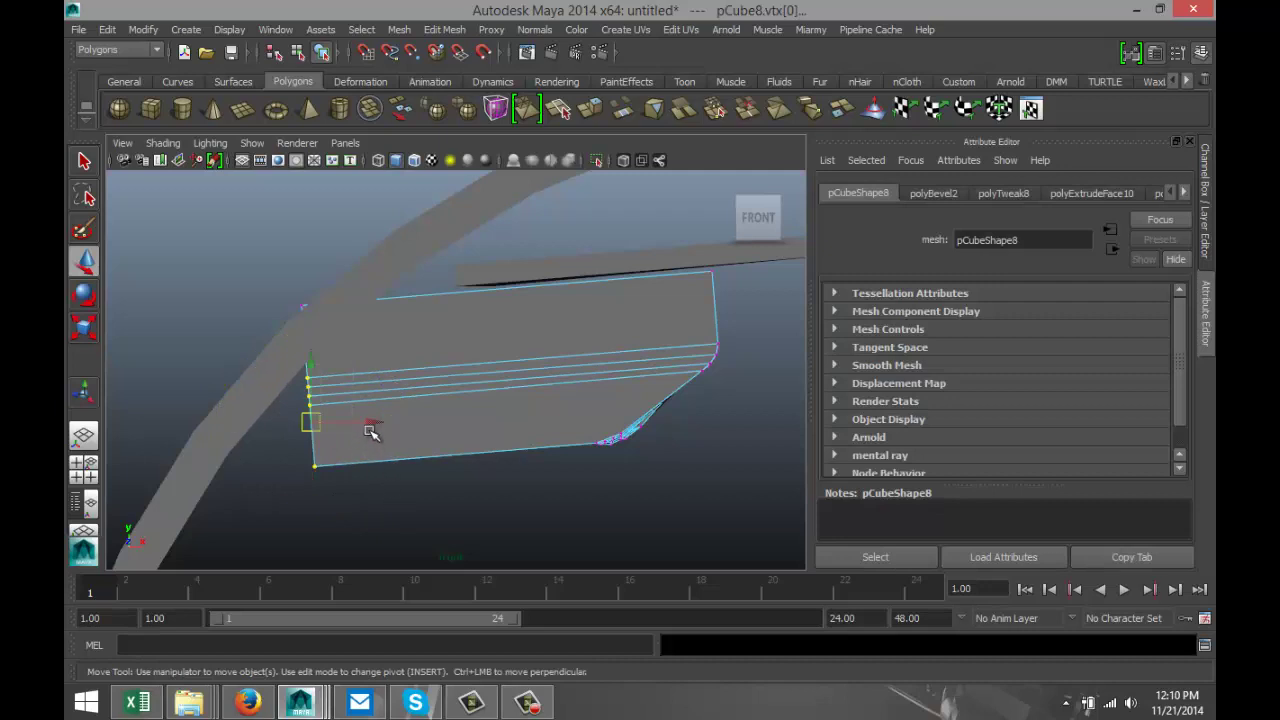
left_click_drag(371, 429, 325, 437)
mouse_move(246, 458)
left_mouse_down()
mouse_move(287, 491)
mouse_move(292, 468)
mouse_move(258, 470)
left_mouse_up()
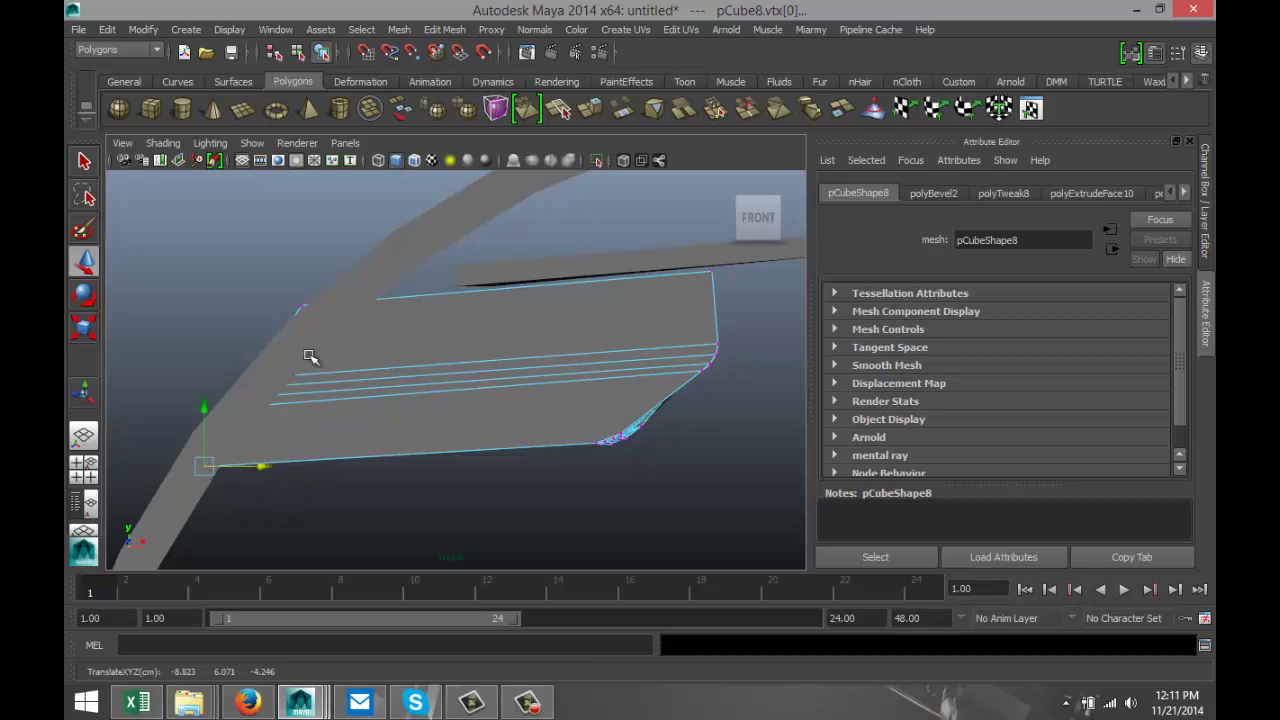
left_click_drag(288, 295, 368, 306)
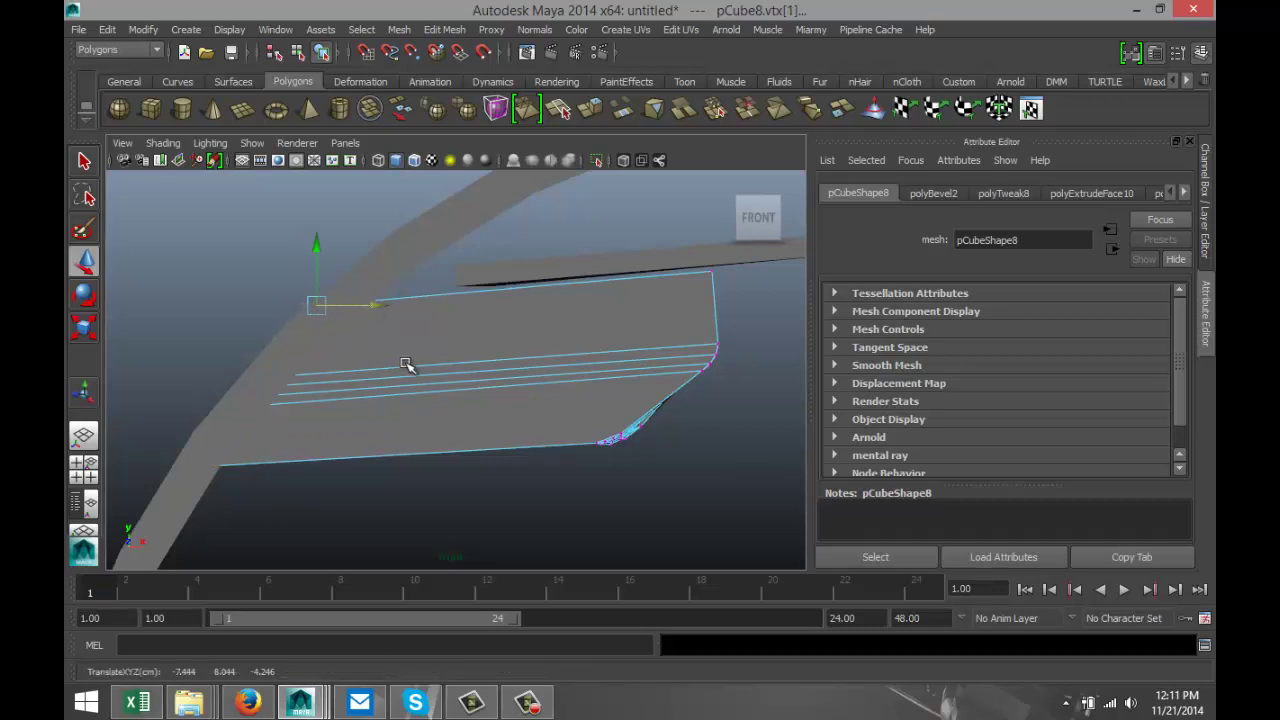
Examine the reshaped box's fit against the wall and ceiling beams from inside and outside the fuselage
key("space")
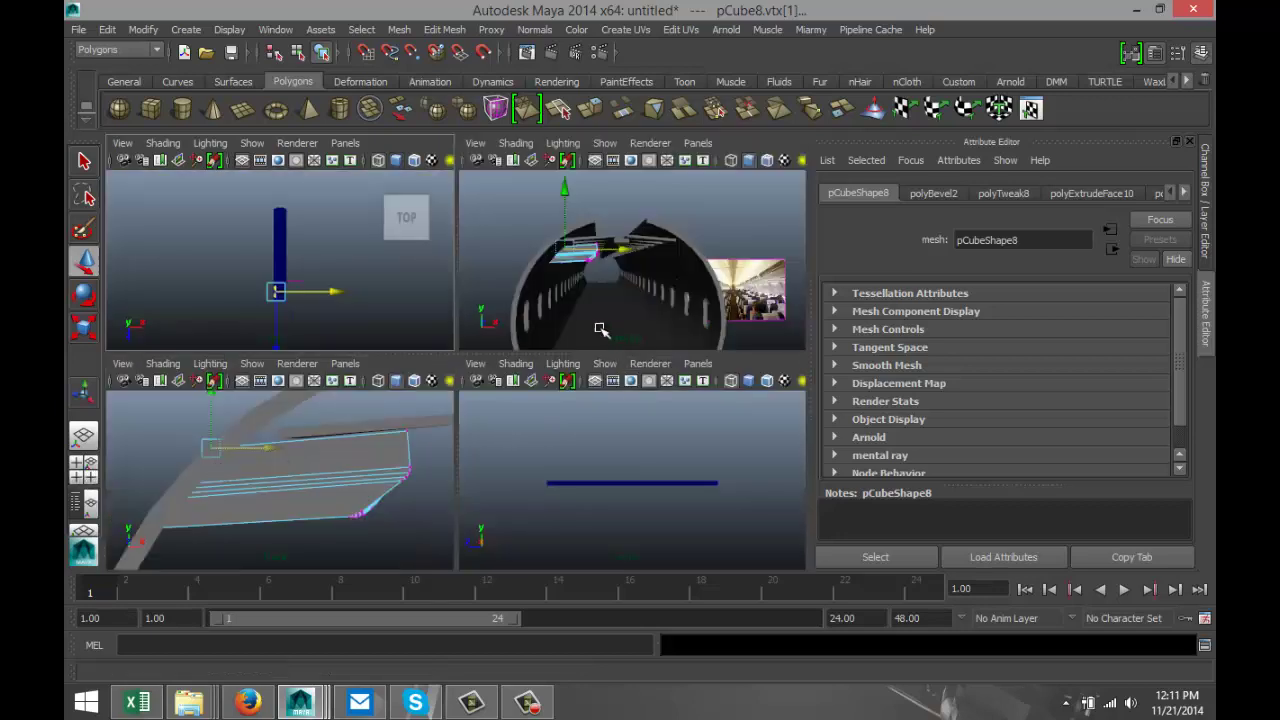
key("space")
left_click(441, 526)
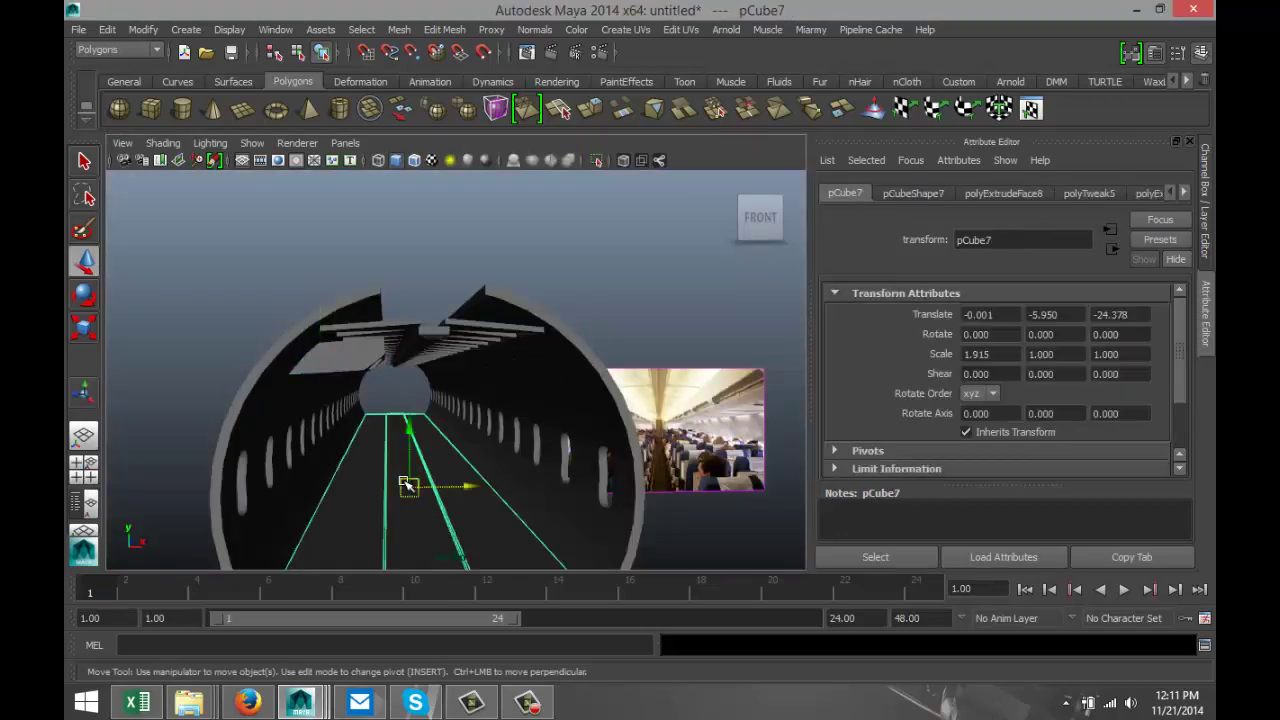
scroll(412, 481, "up", 5)
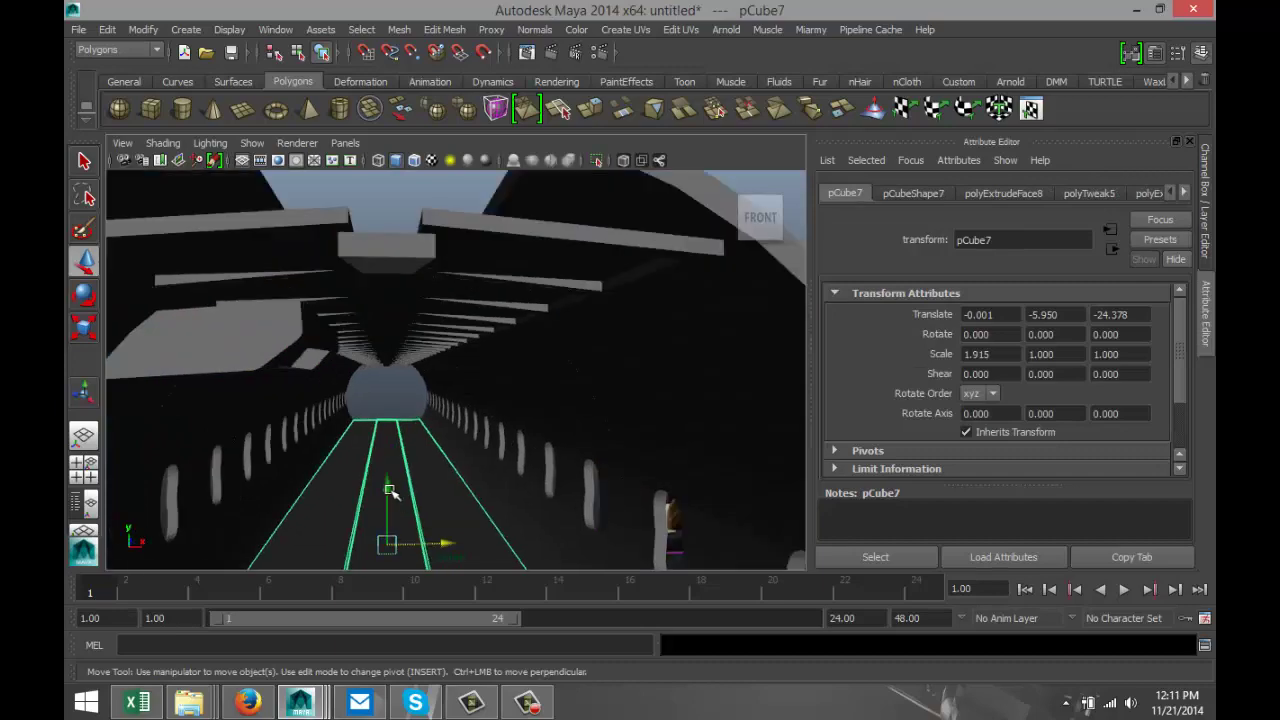
left_click_drag(419, 474, 371, 467, "alt")
scroll(360, 469, "down", 5)
scroll(354, 471, "down", 3)
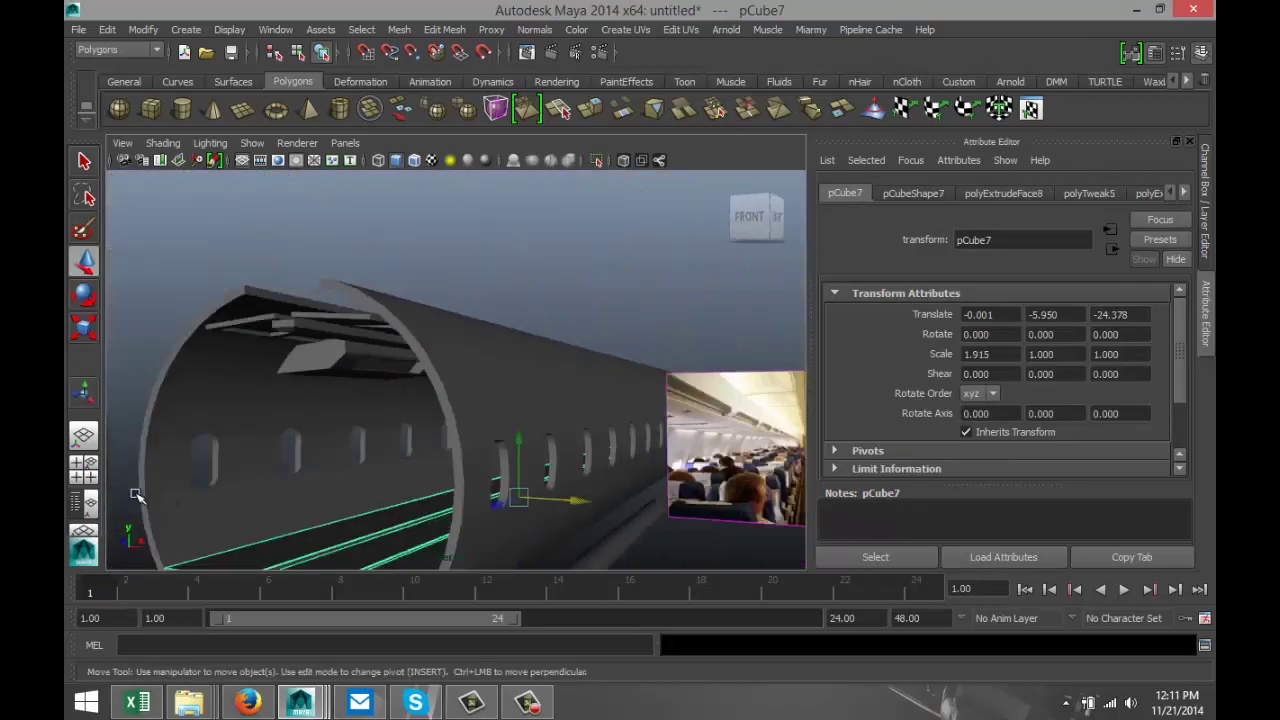
In the side view, move the separate cylinder along the fuselage to about Z -3.01, level with the overhead box
left_click(85, 472)
key("space")
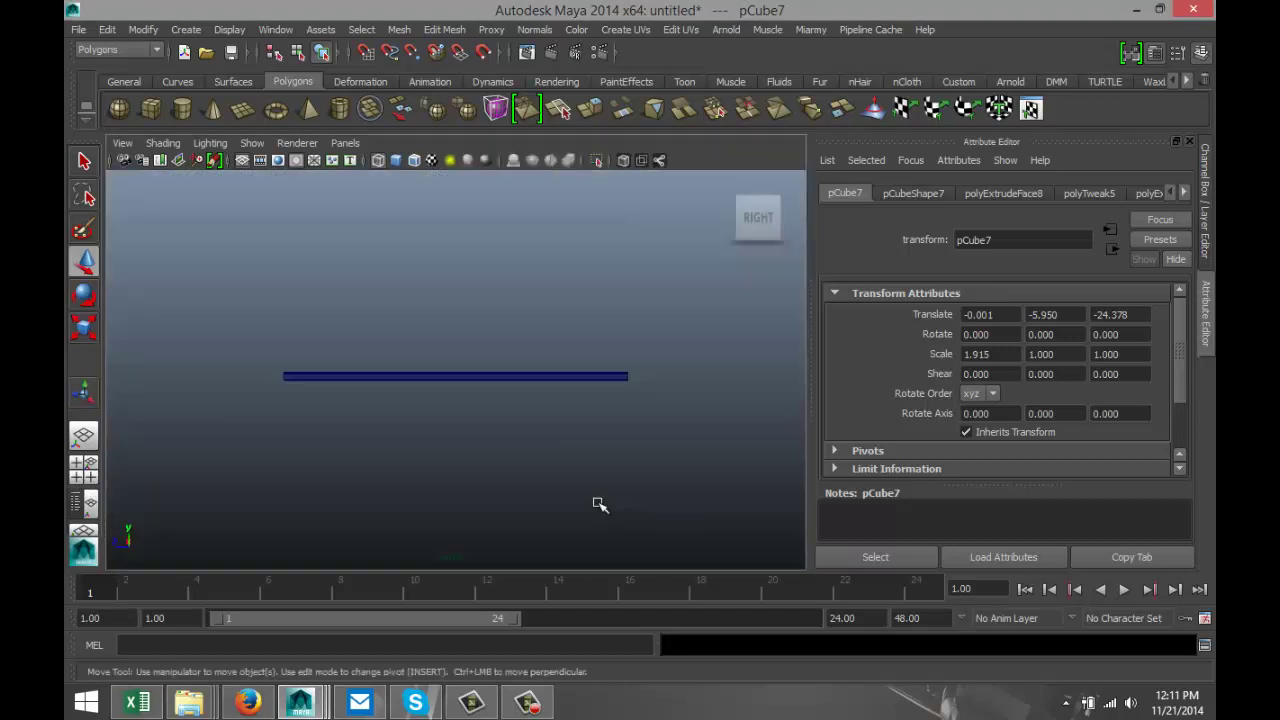
key("f")
scroll(418, 455, "down", 1)
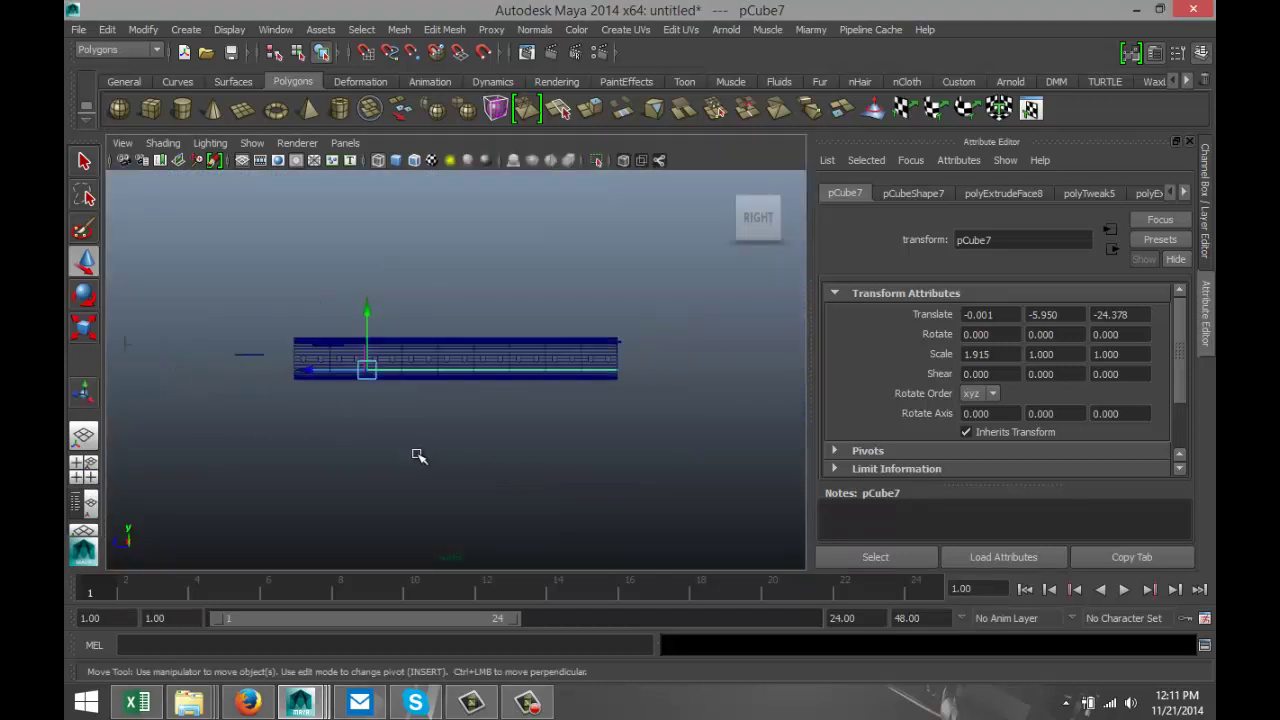
middle_click_drag(302, 445, 415, 436, "alt")
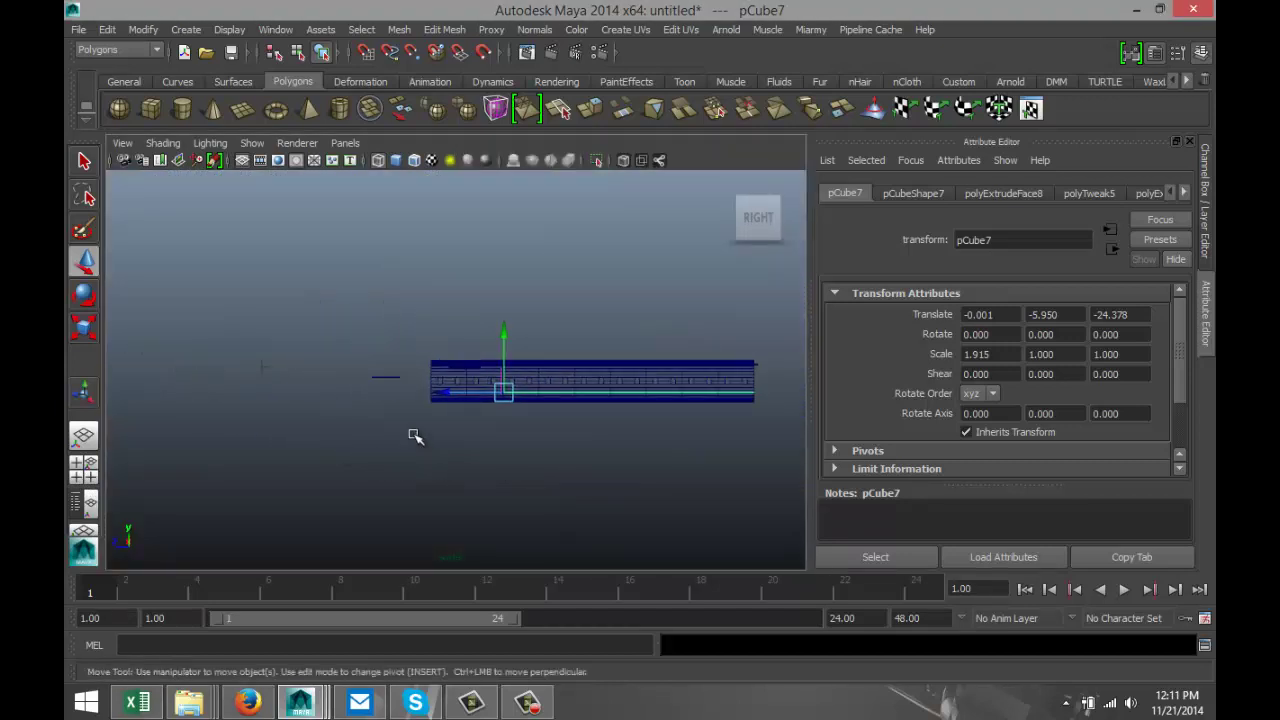
left_click(388, 379)
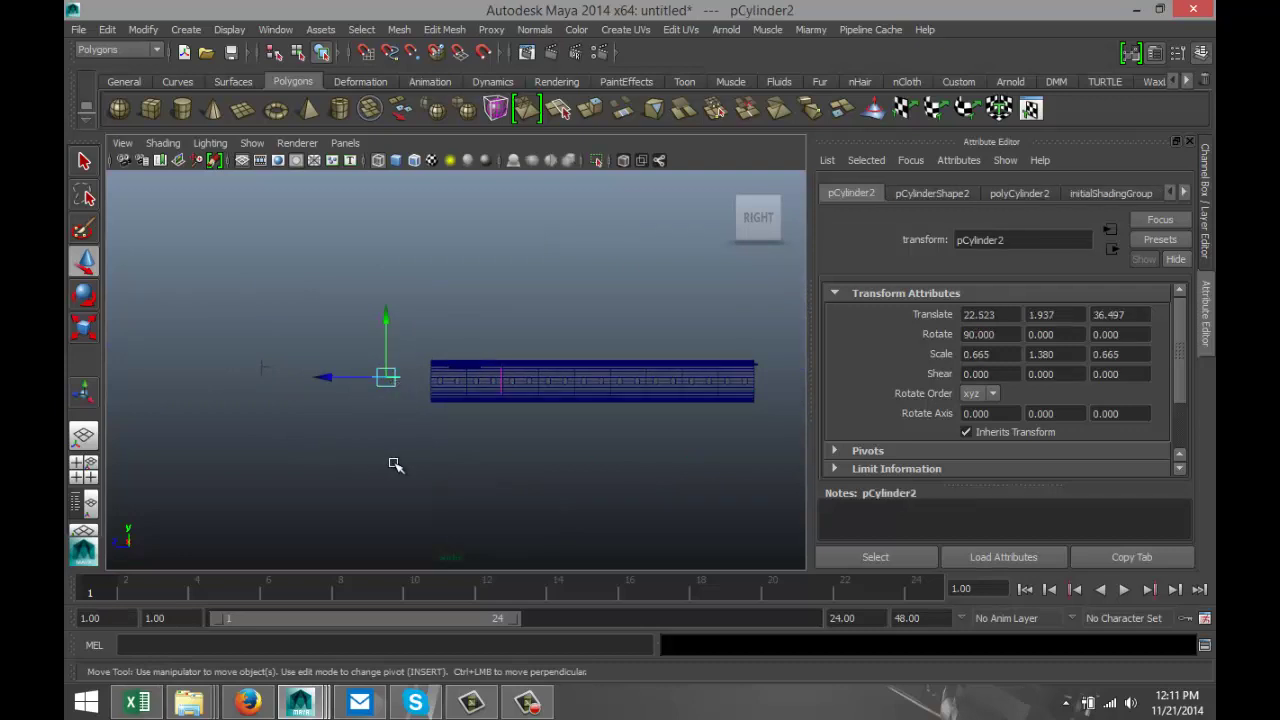
left_click_drag(326, 377, 404, 383)
scroll(414, 400, "up", 5)
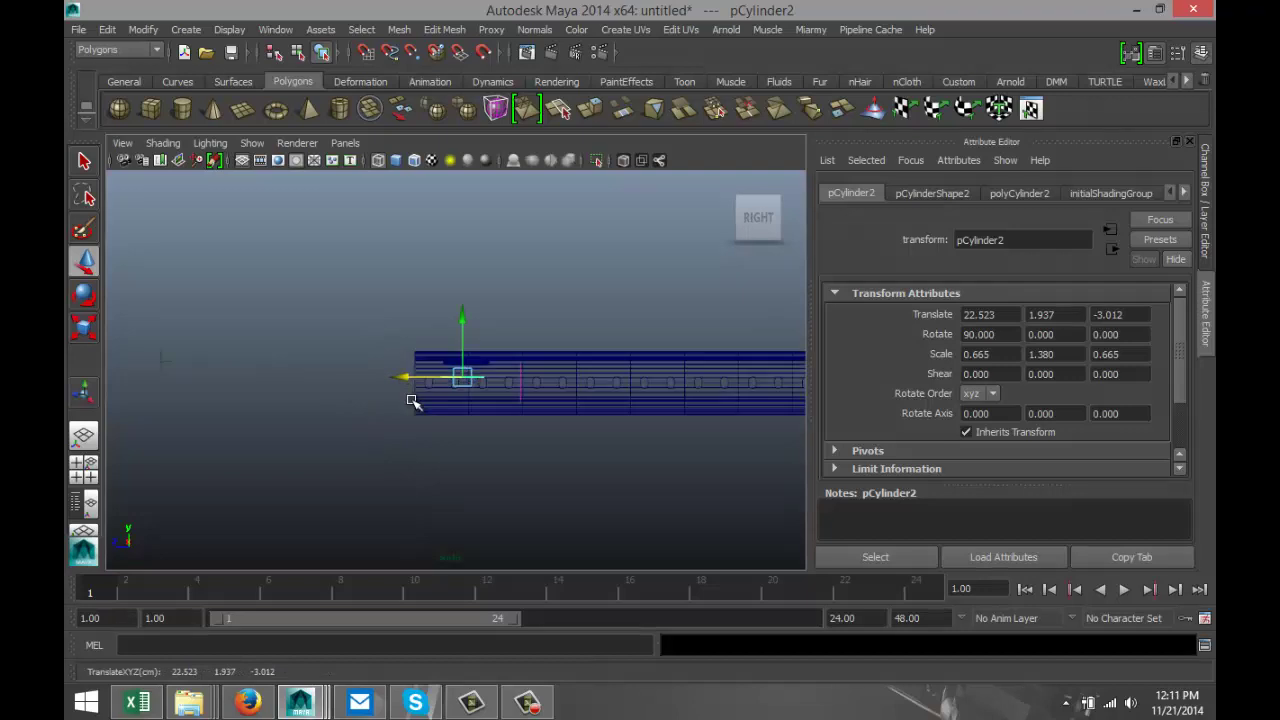
Move the cylinder sideways and up into the overhead box, to about X -4.19, Y 6.91
left_click(83, 464)
key("space")
scroll(481, 354, "down", 5)
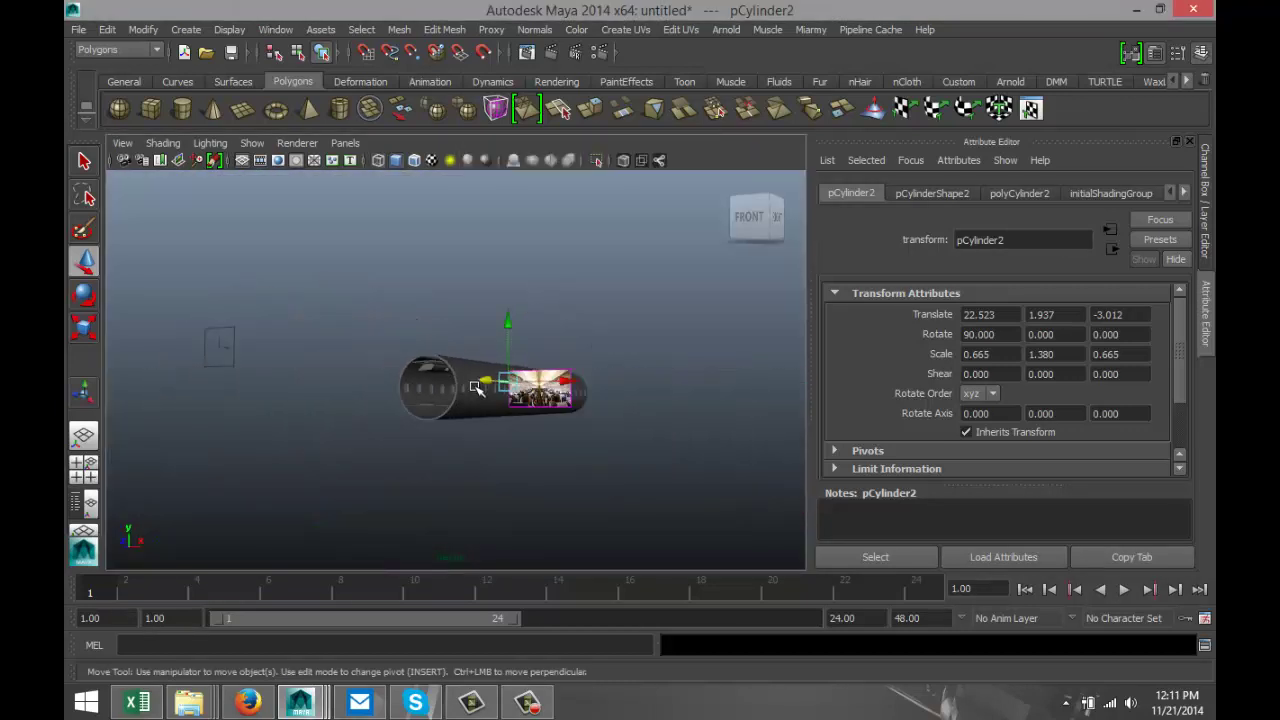
scroll(514, 409, "up", 5)
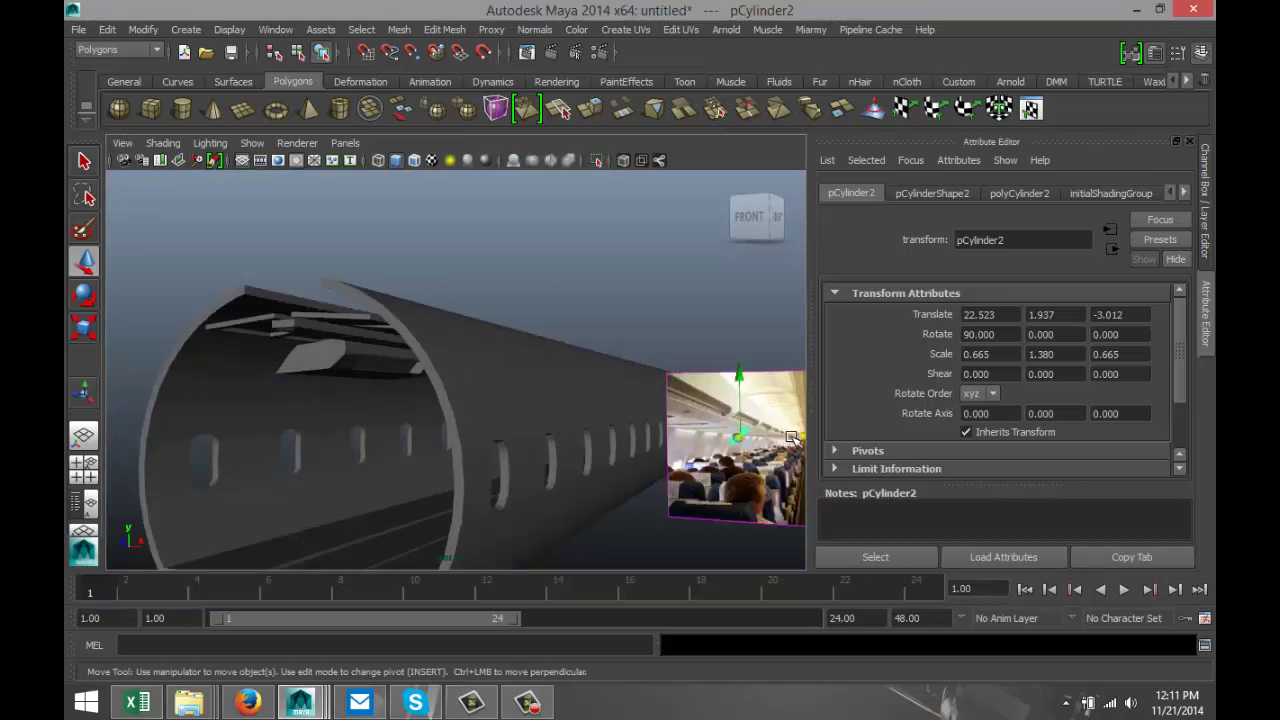
left_click_drag(796, 437, 386, 315)
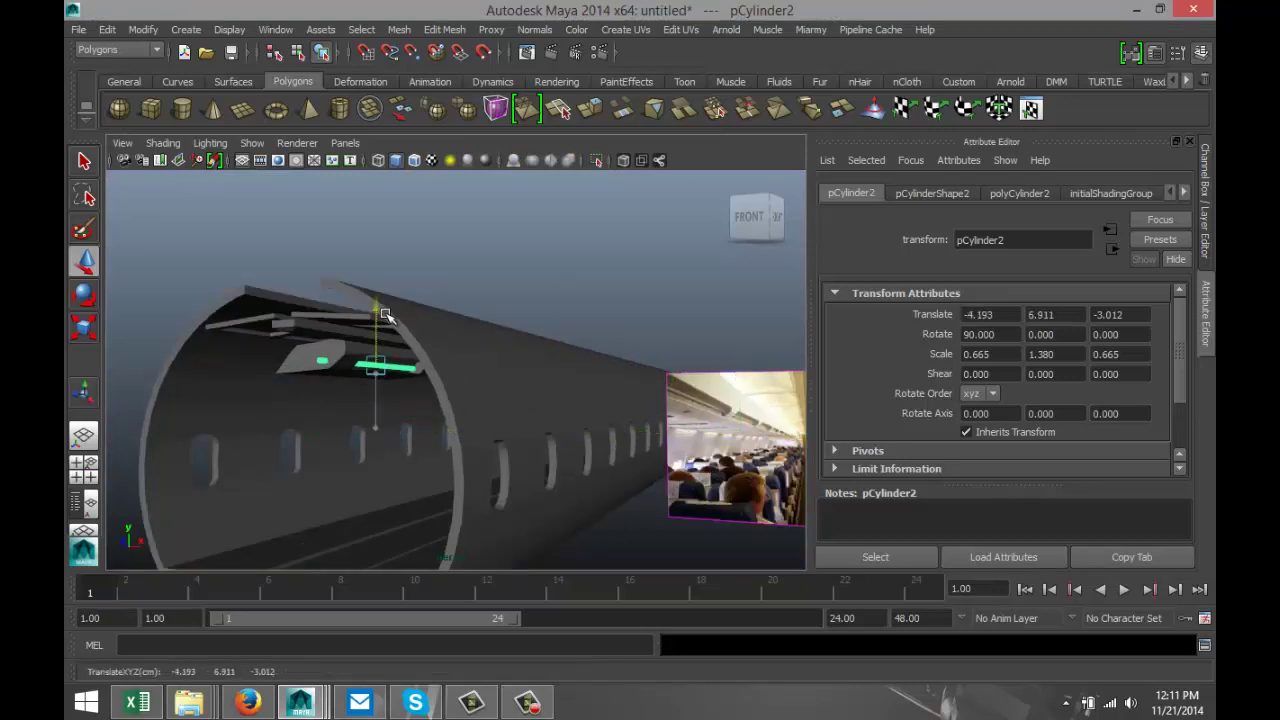
Slide the cylinder lengthwise within the box's recess to about Z -4.02
key("f")
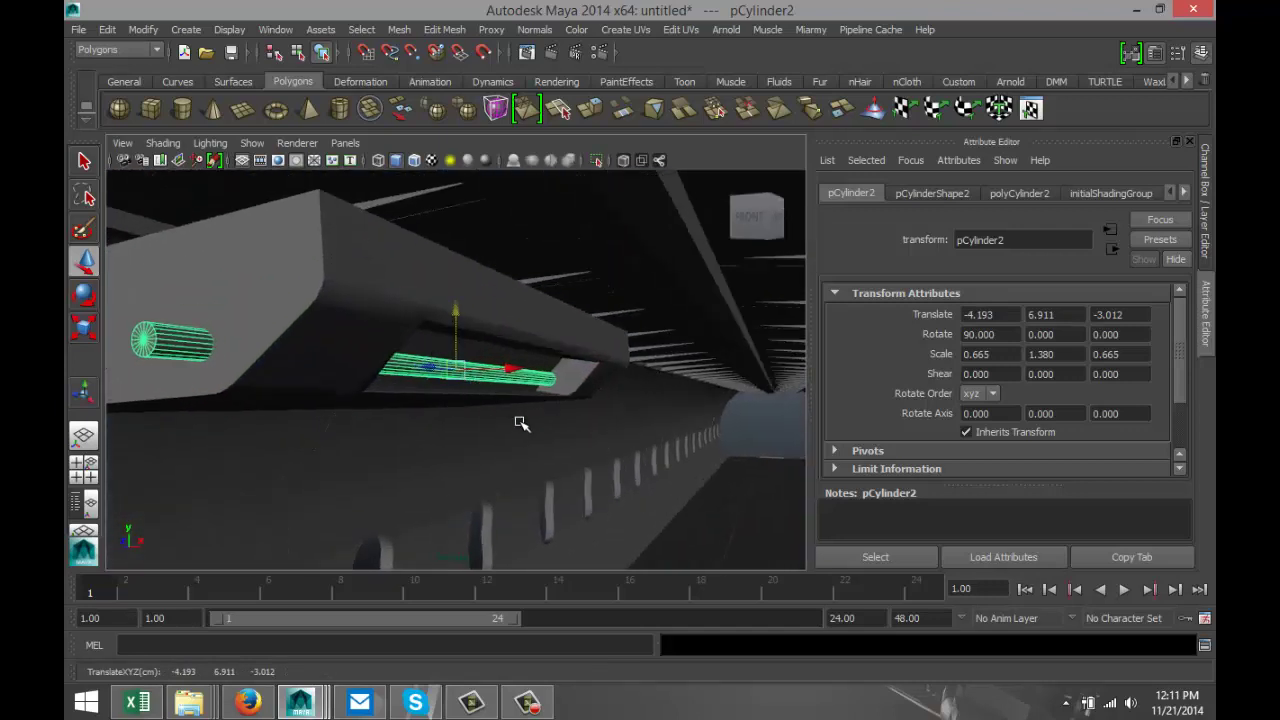
left_click_drag(537, 445, 486, 440, "alt")
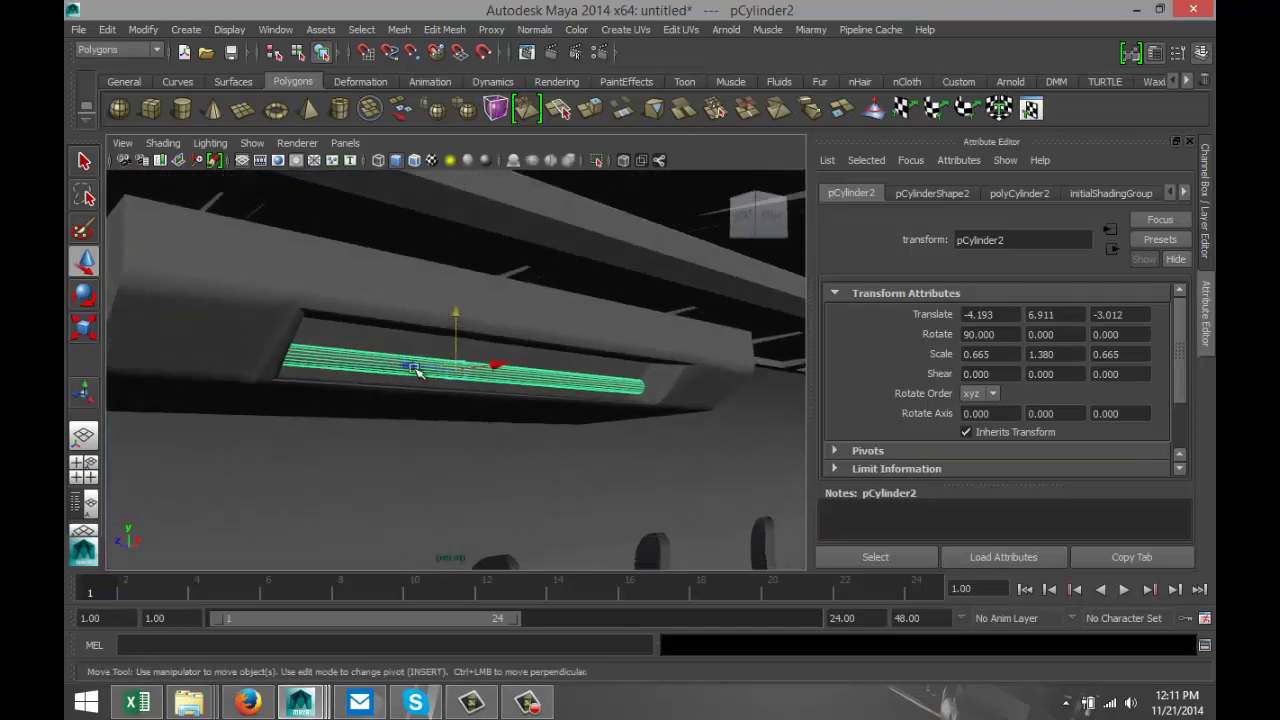
left_click_drag(414, 363, 450, 370)
scroll(450, 403, "down", 2)
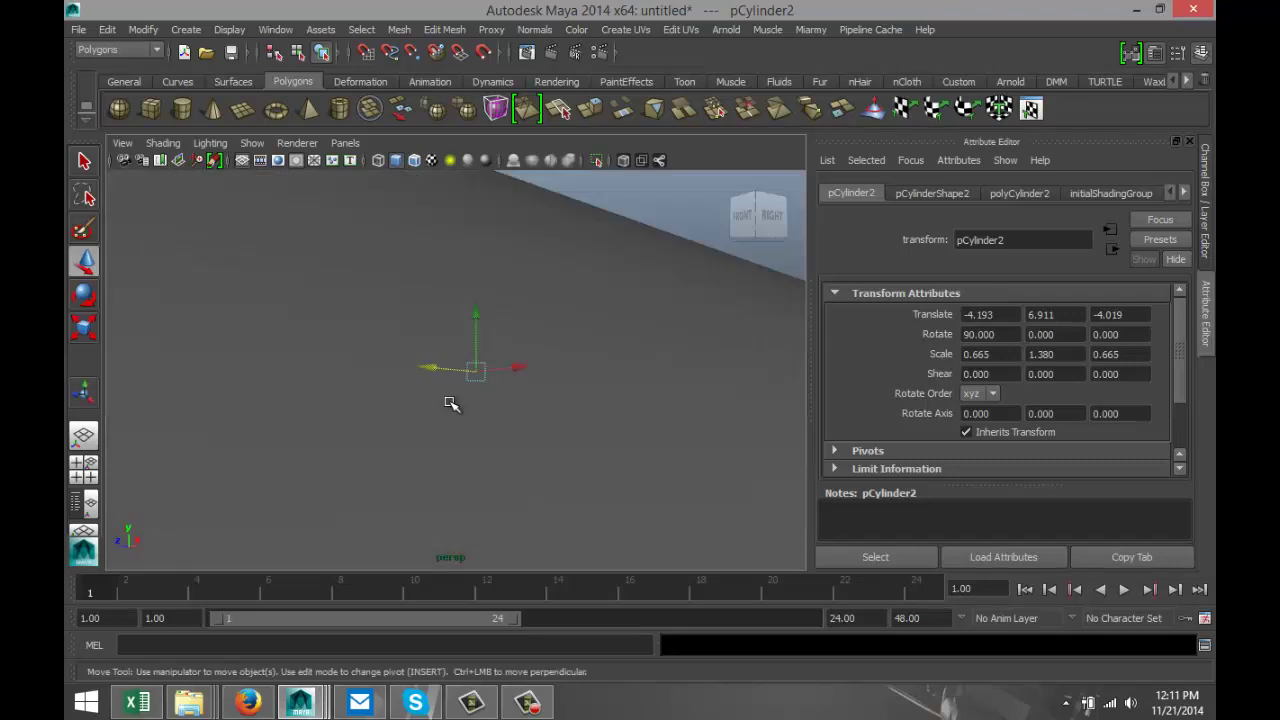
scroll(450, 403, "up", 2)
left_click_drag(537, 434, 494, 434, "alt")
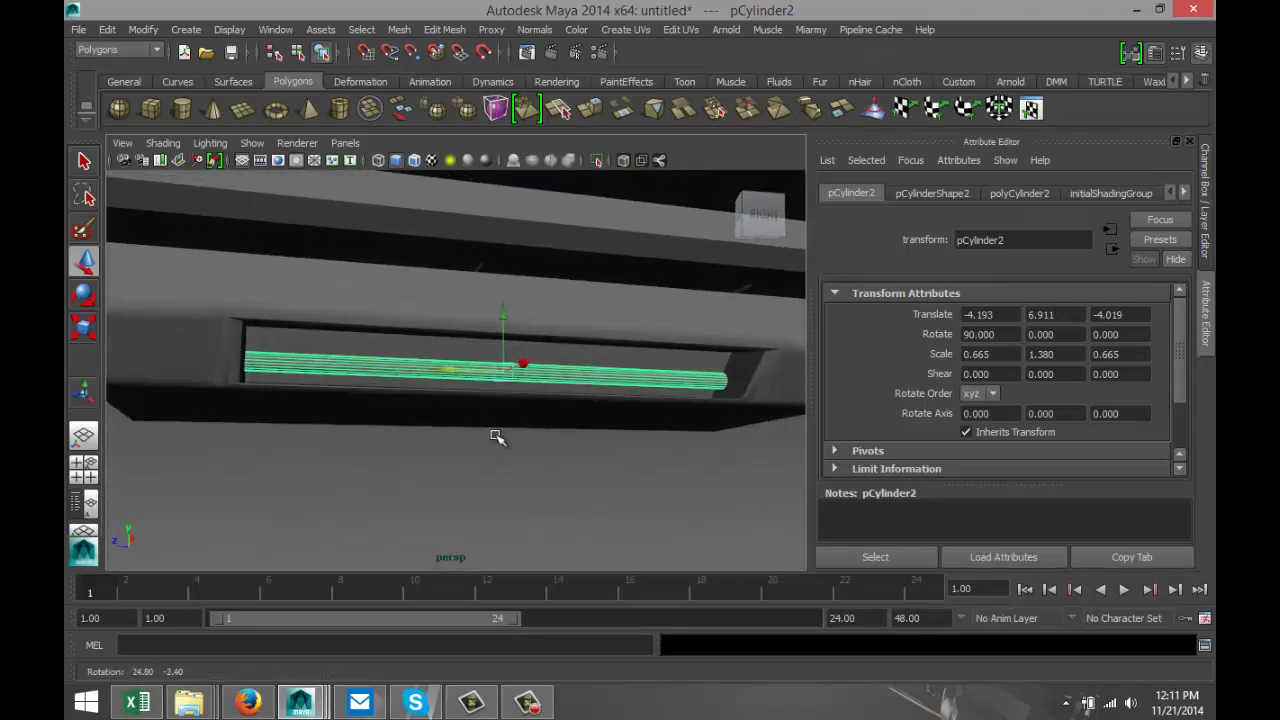
Adjust the cylinder's depth and height in the recess to about X -3.45, Y 6.99
middle_click_drag(524, 369, 531, 359)
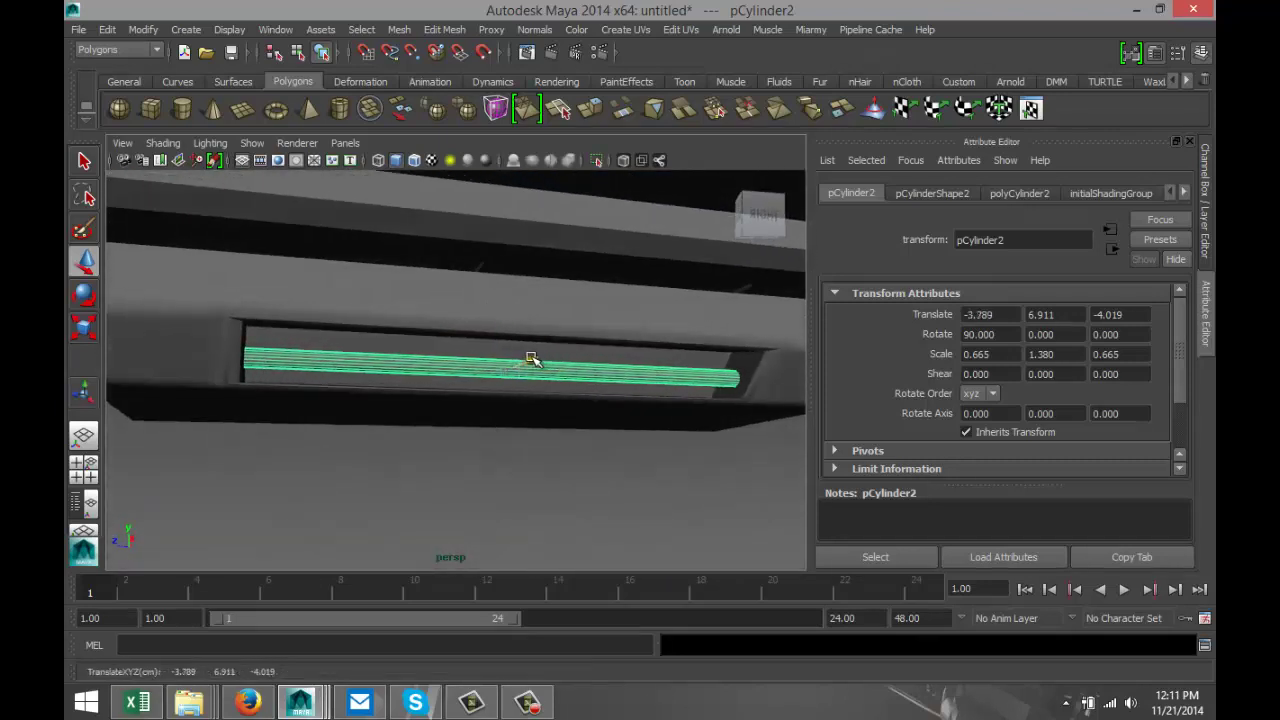
left_click_drag(509, 315, 511, 302)
left_click_drag(529, 349, 515, 314)
scroll(527, 373, "down", 4)
scroll(527, 373, "up", 4)
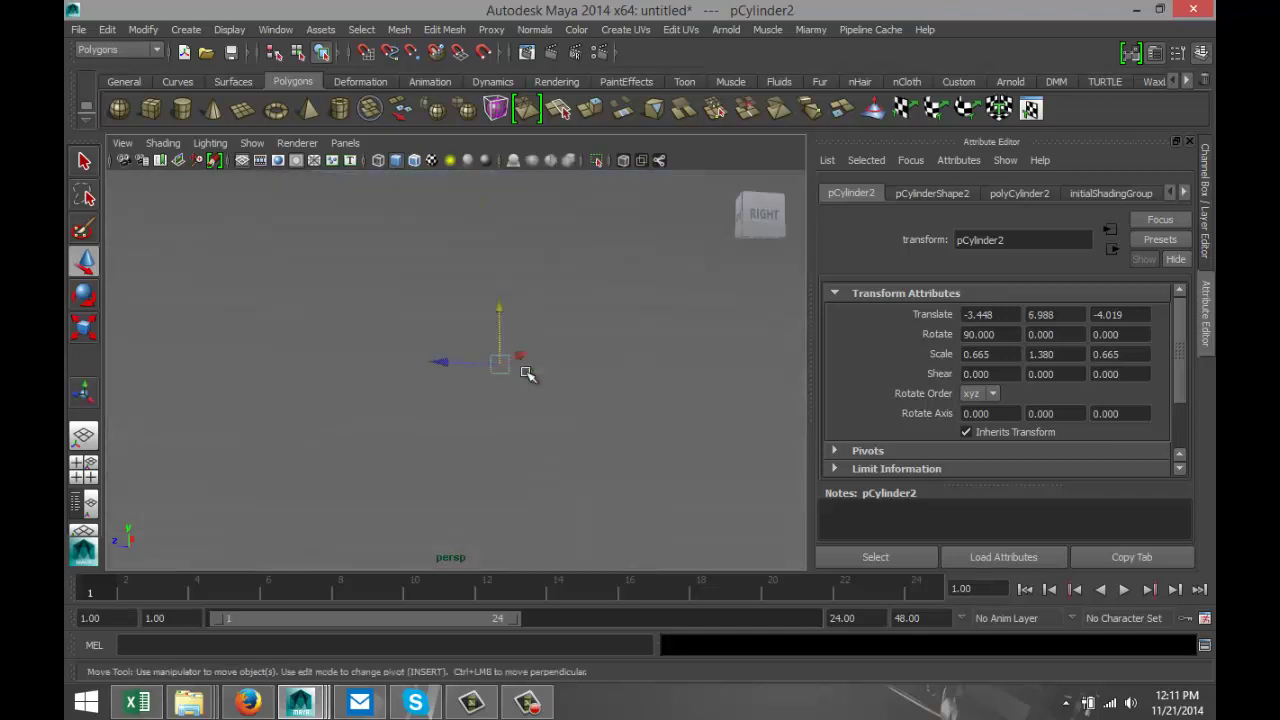
Combine the overhead box and the cylinder into a single mesh
left_click(362, 308)
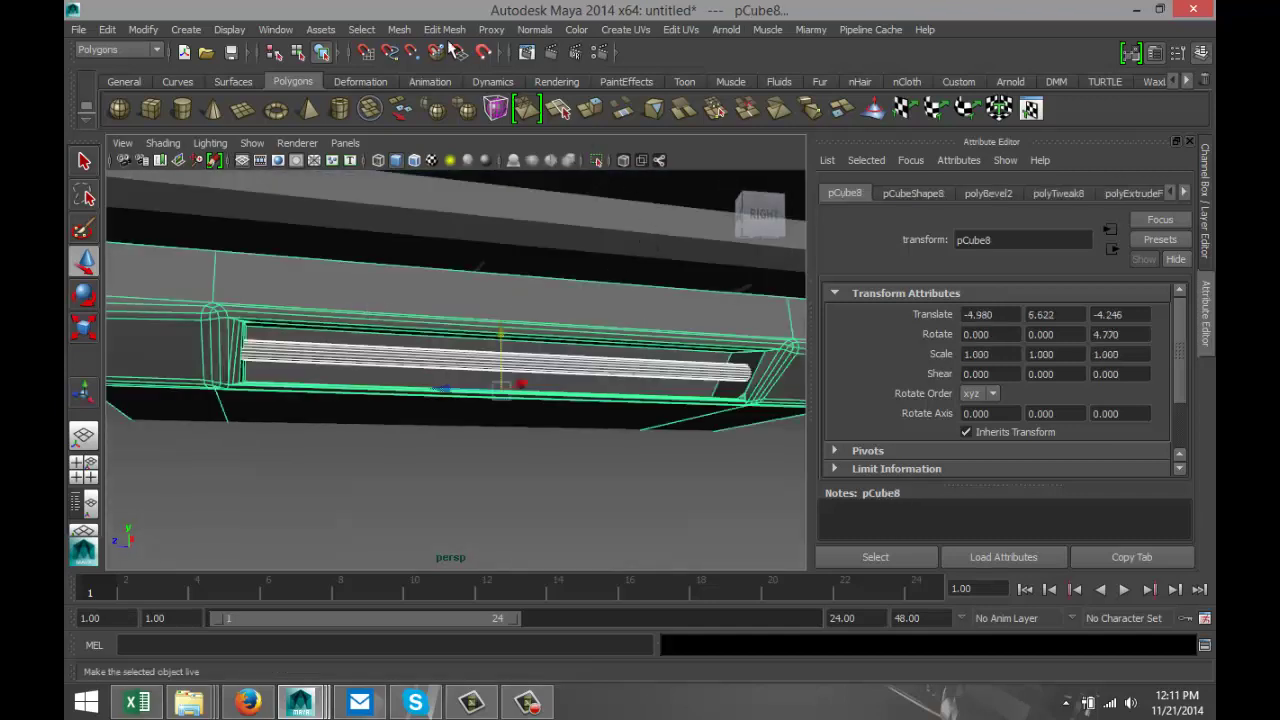
left_click(399, 29)
left_click(449, 55)
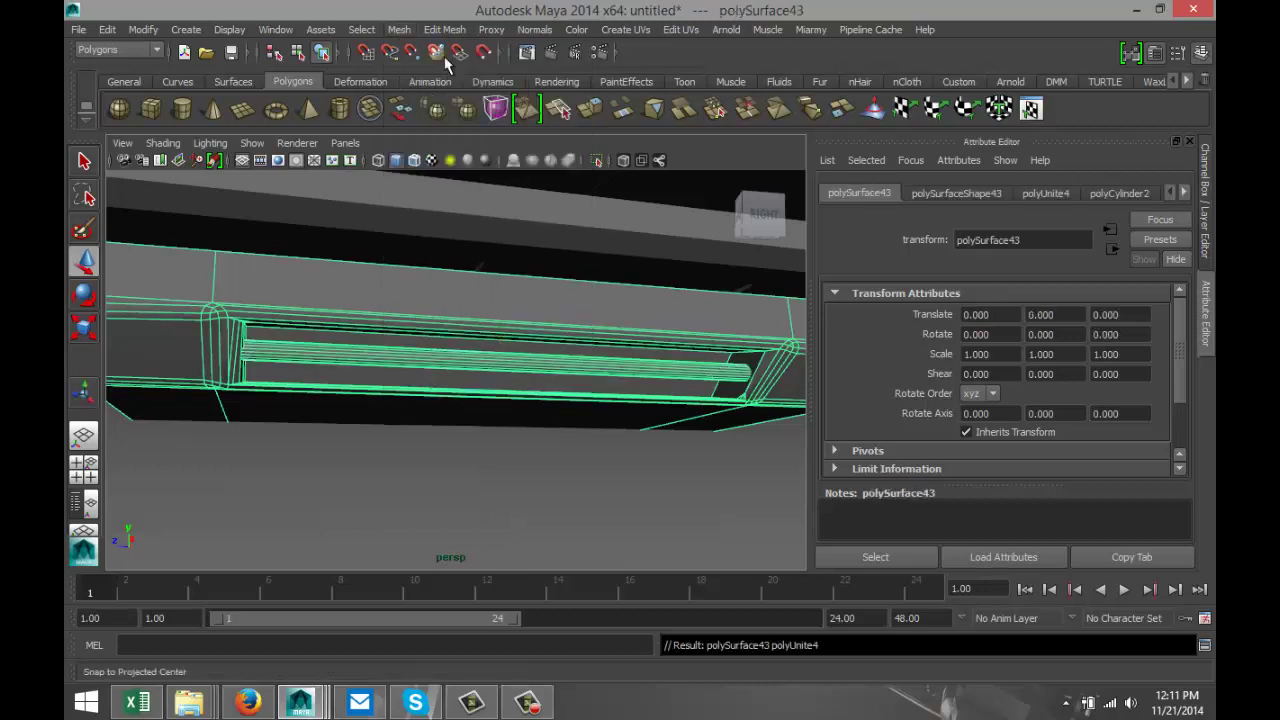
Slide the combined overhead box lengthwise to the open front end of the fuselage, to about Z 9.67
right_click_drag(449, 329, 460, 352, "alt")
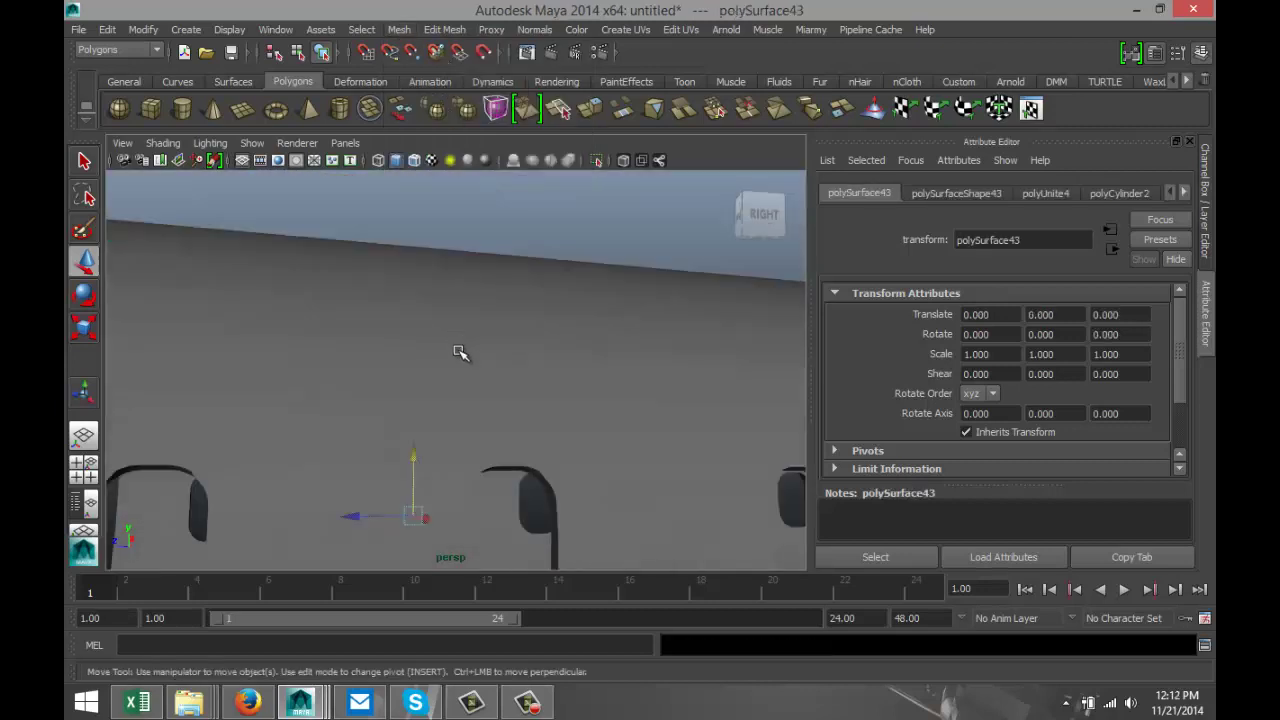
left_click(82, 467)
key("space")
scroll(578, 485, "down", 4)
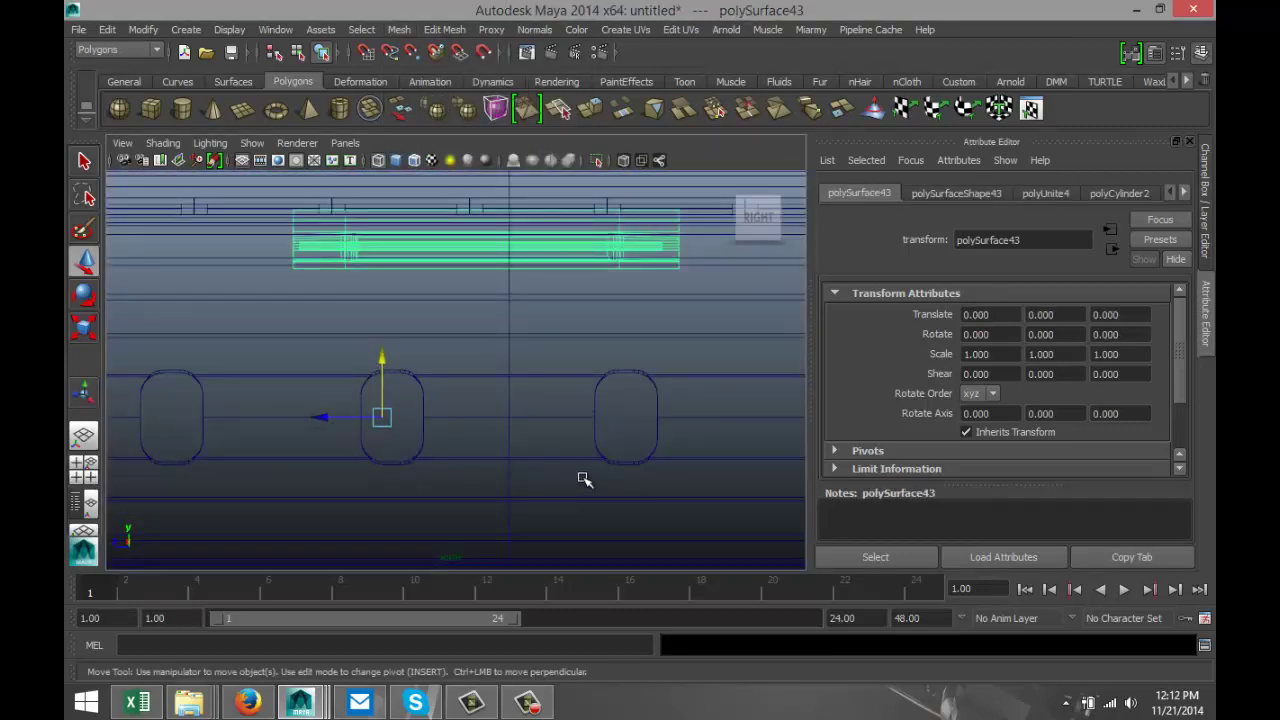
scroll(585, 480, "down", 2)
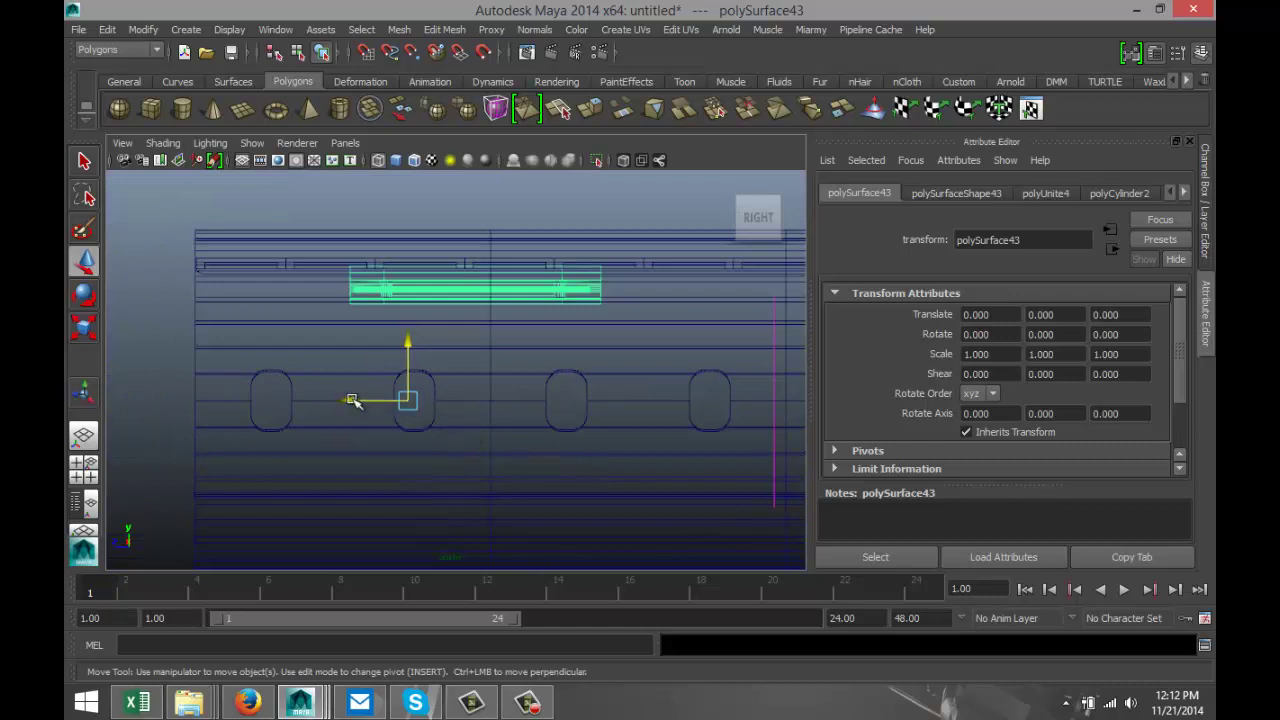
left_click_drag(345, 401, 200, 408)
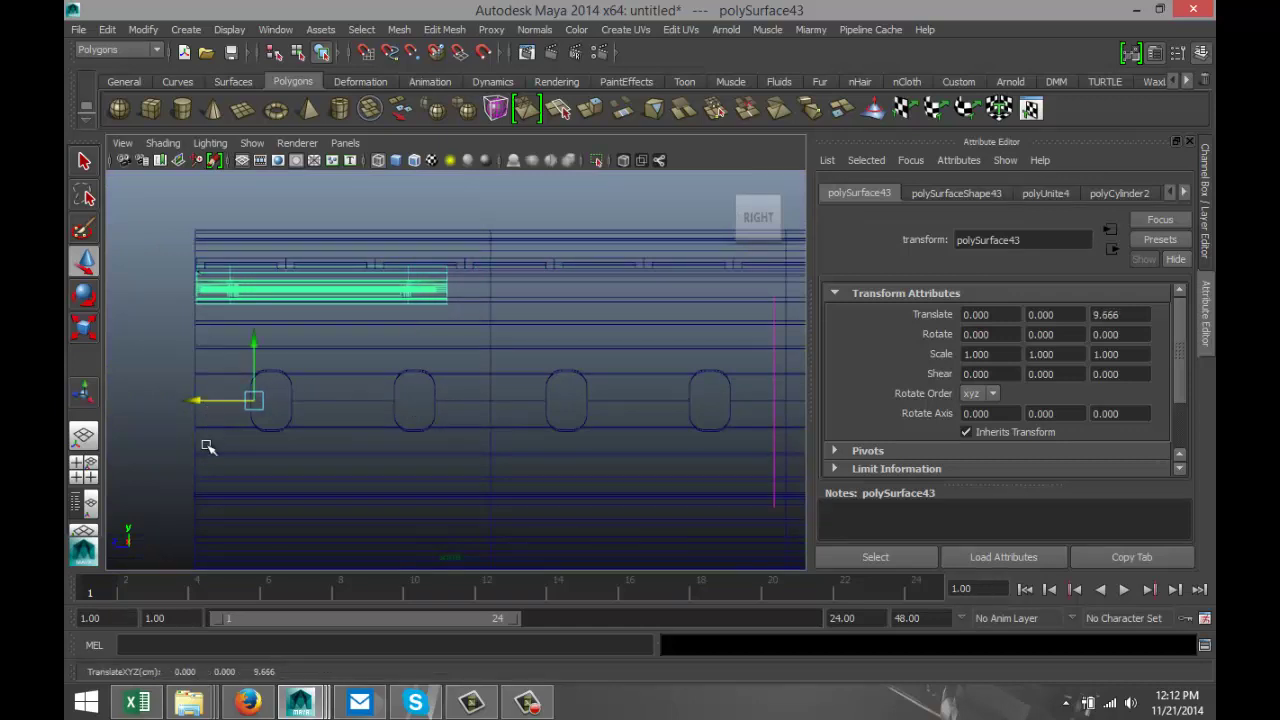
Examine the overhead box's placement inside the fuselage from several angles and compare it with the cabin reference photo
left_click(83, 463)
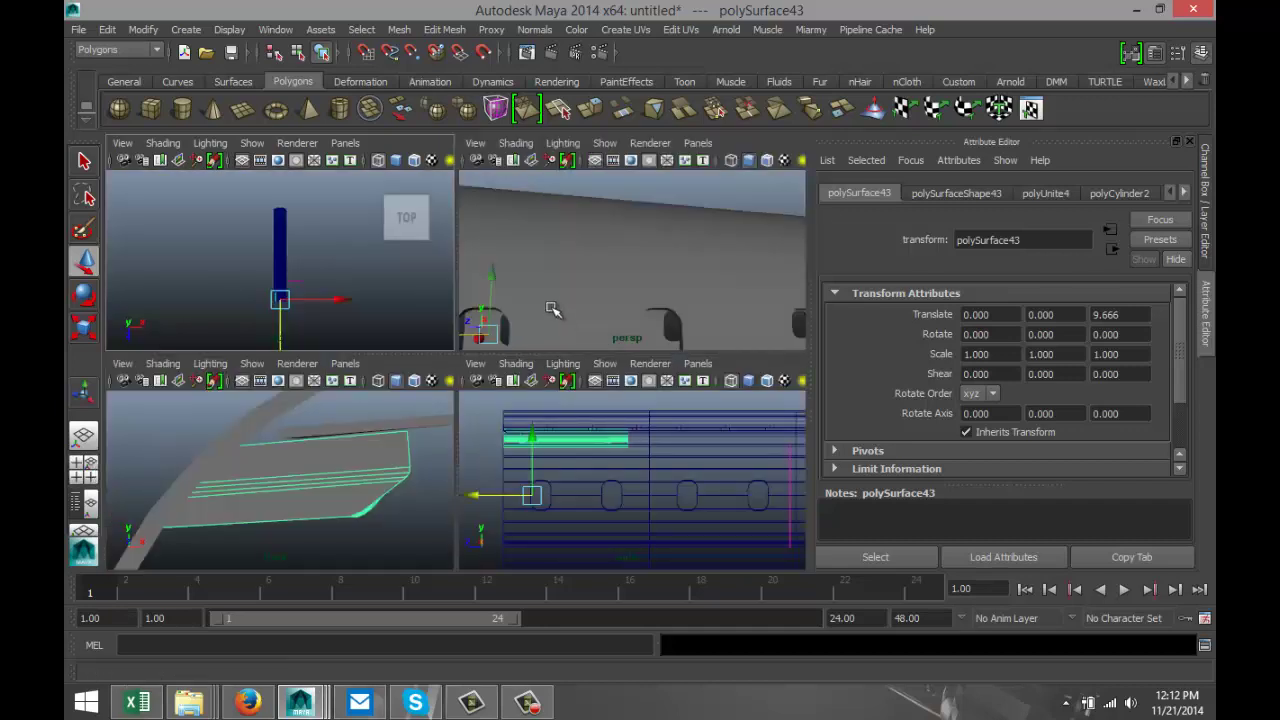
key("space")
scroll(456, 423, "up", 3)
scroll(420, 426, "down", 5)
left_click_drag(368, 425, 541, 446, "alt")
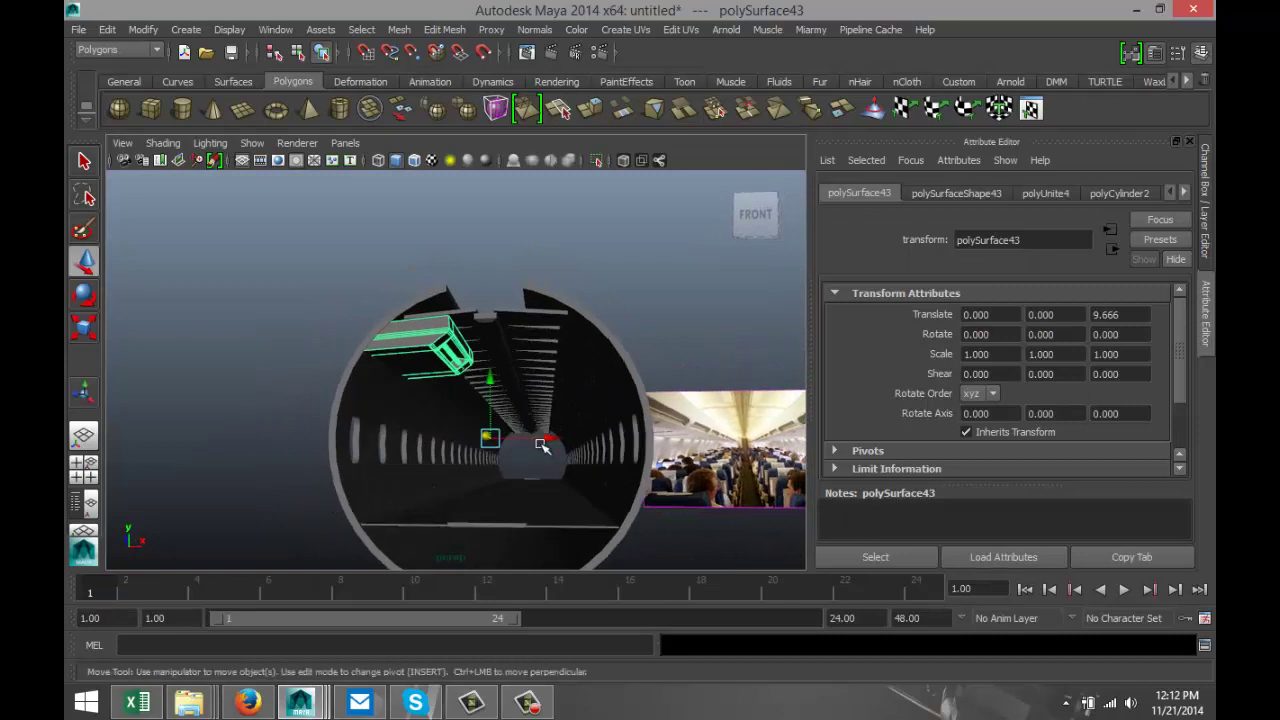
scroll(541, 446, "up", 5)
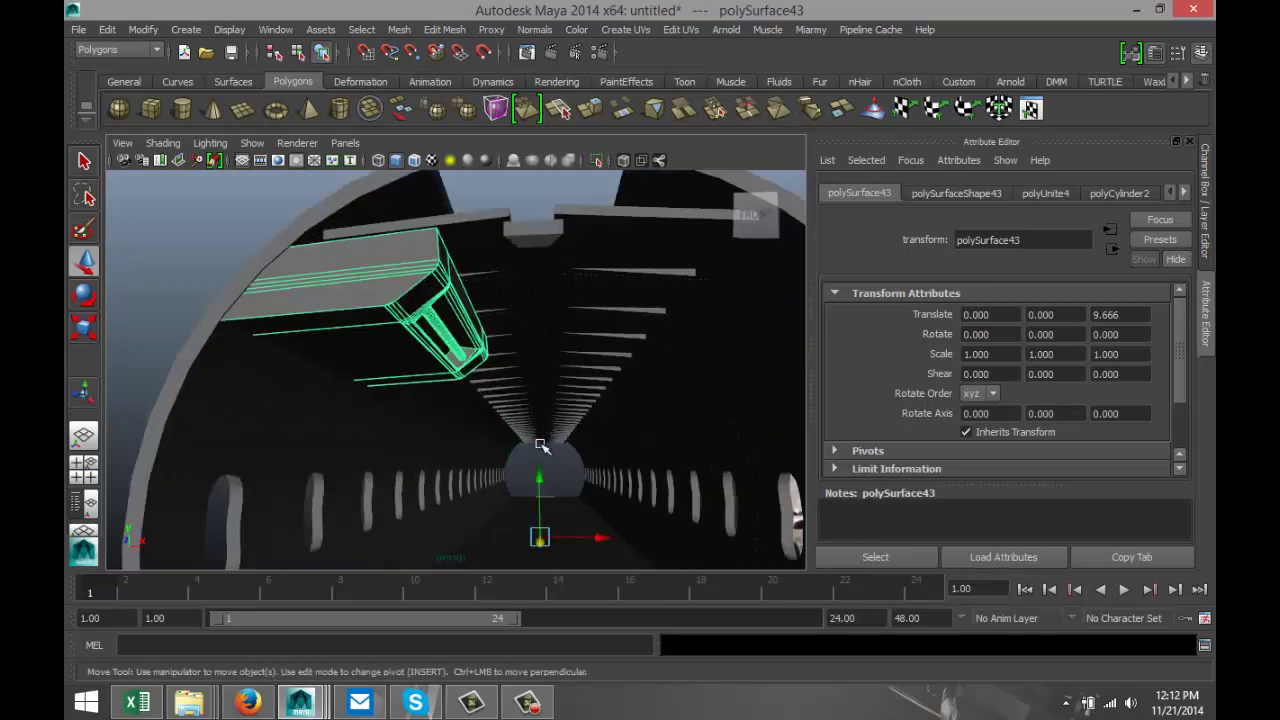
left_click_drag(473, 436, 540, 438, "alt")
middle_click_drag(571, 443, 163, 439, "alt")
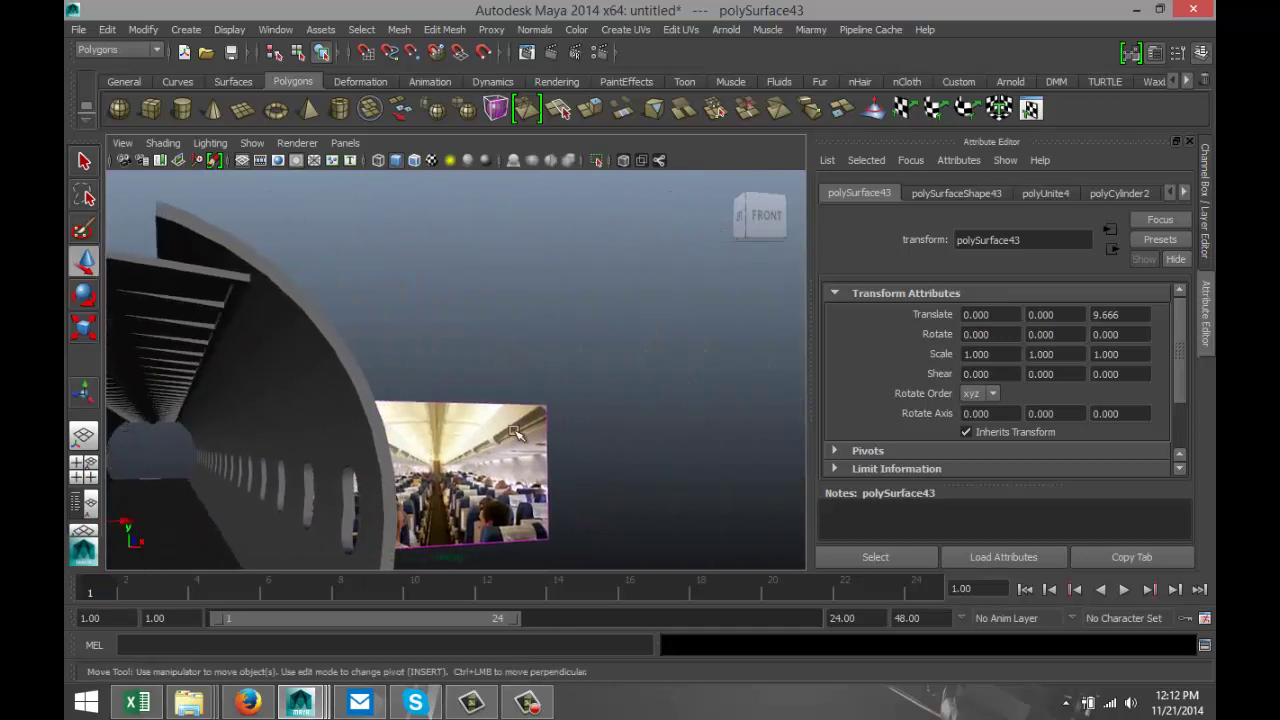
left_click_drag(493, 442, 428, 443, "alt")
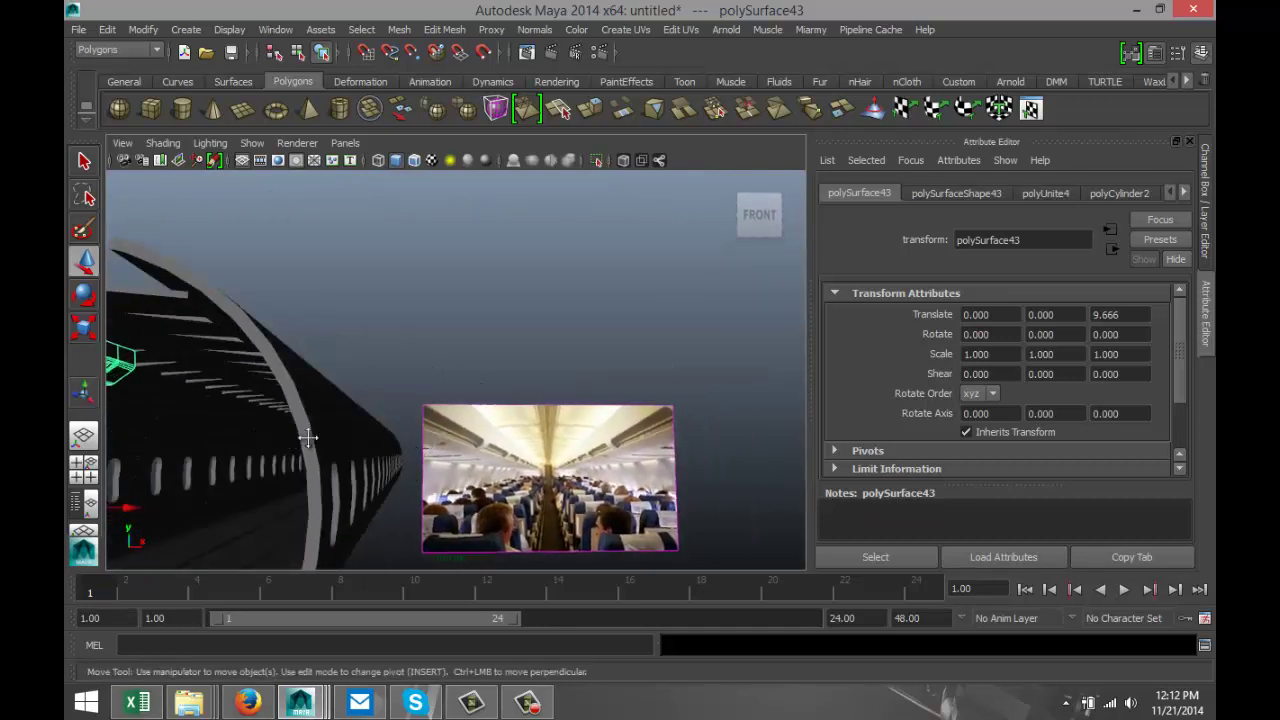
middle_click_drag(305, 440, 598, 463, "alt")
left_click_drag(597, 462, 347, 484, "alt")
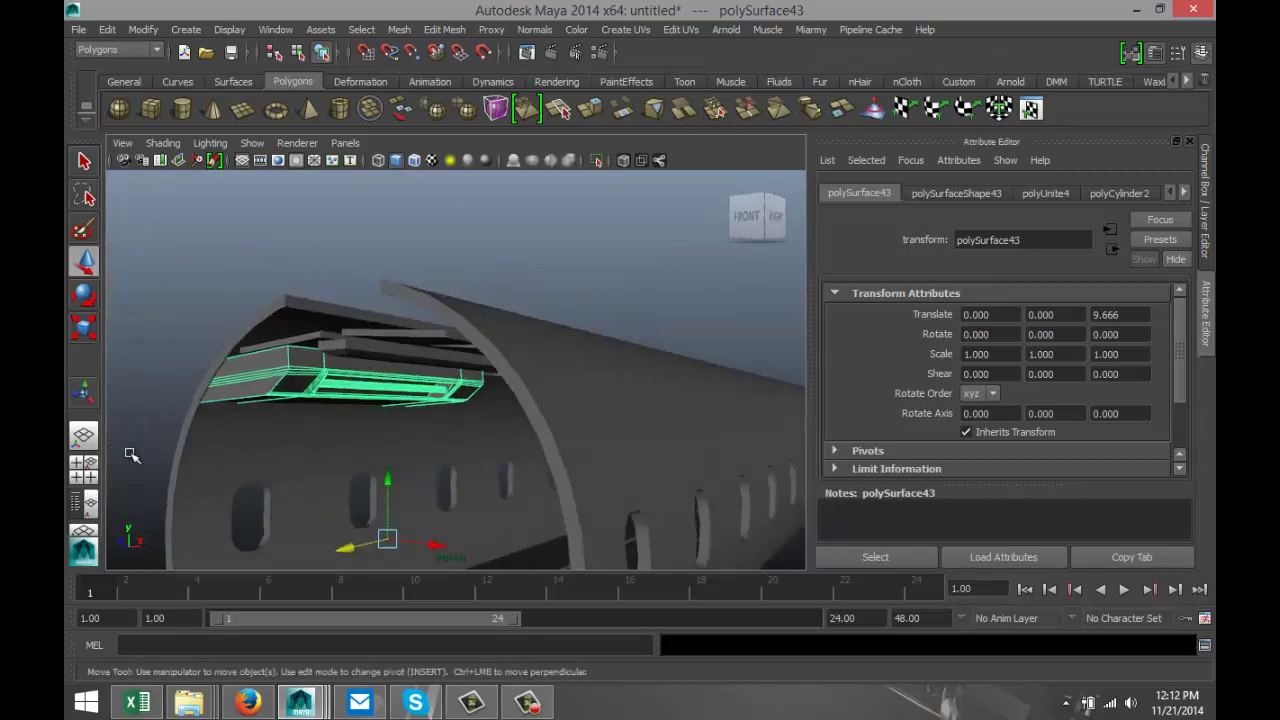
Duplicate the overhead box and place the copy flush against the first one's end, at about Z -6.1
left_click(88, 470)
key("space")
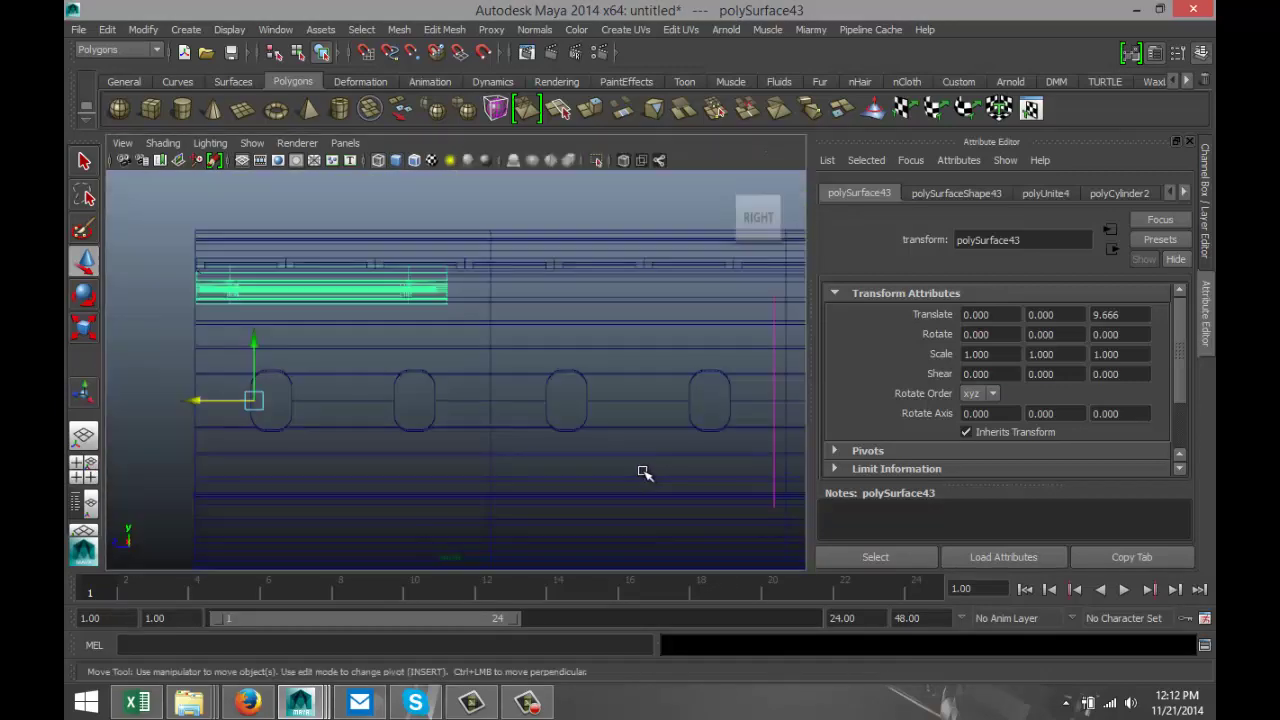
key("ctrl+d")
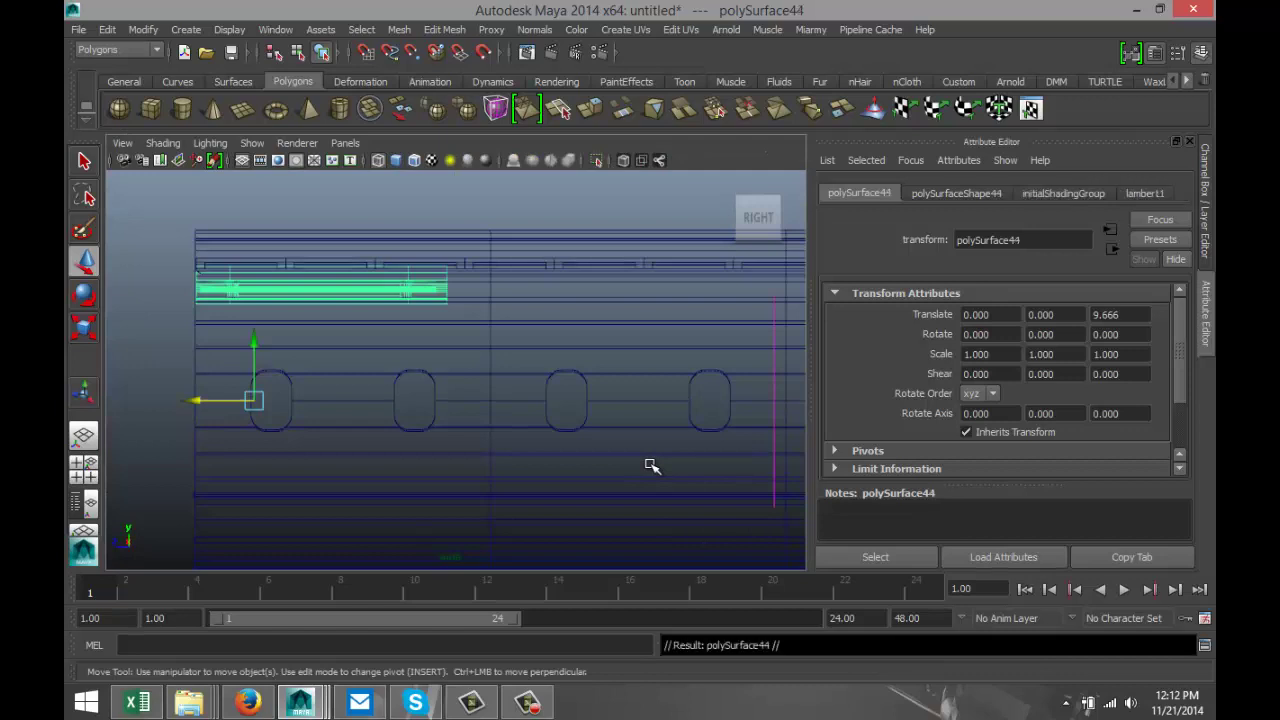
left_click_drag(194, 400, 451, 428)
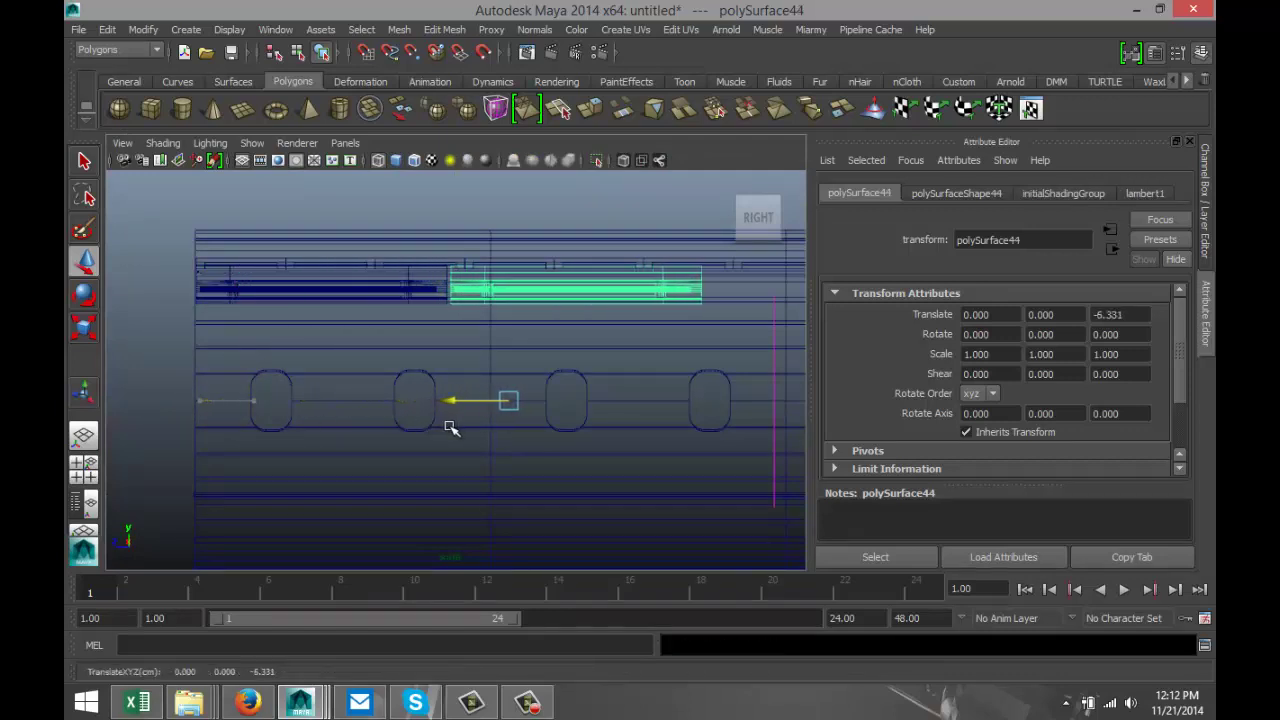
key("f")
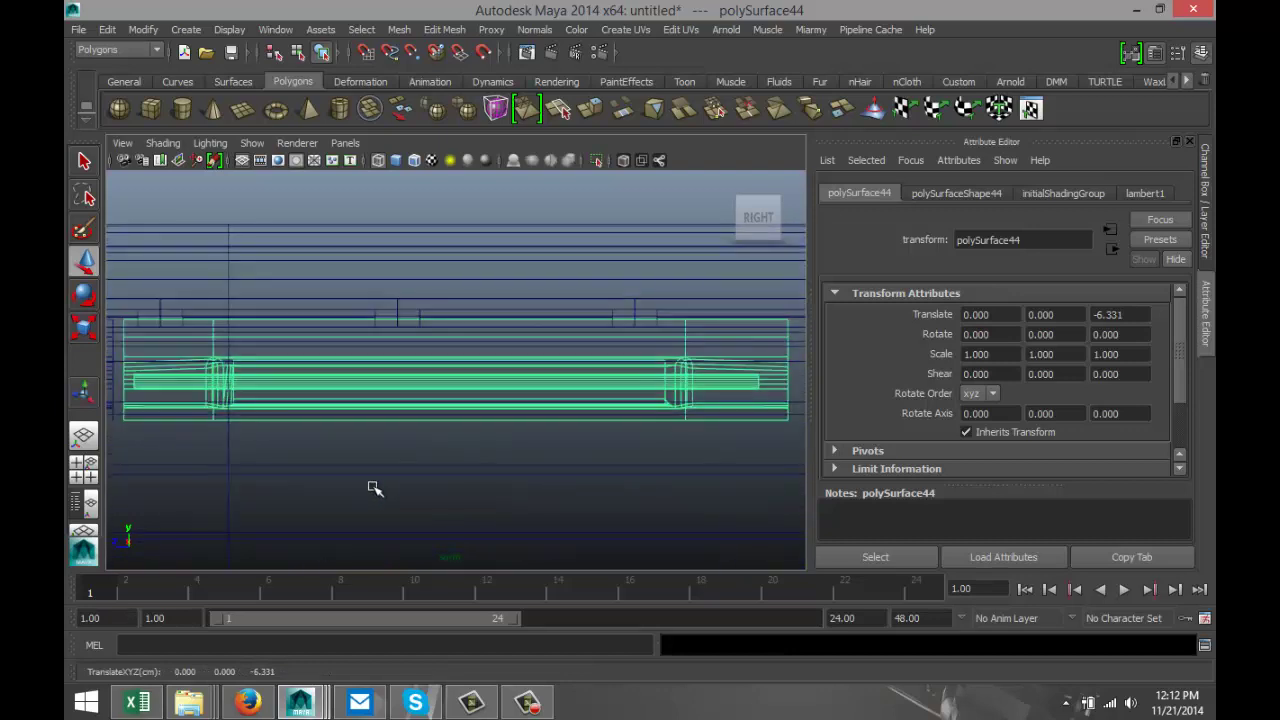
middle_click_drag(336, 505, 553, 423, "alt")
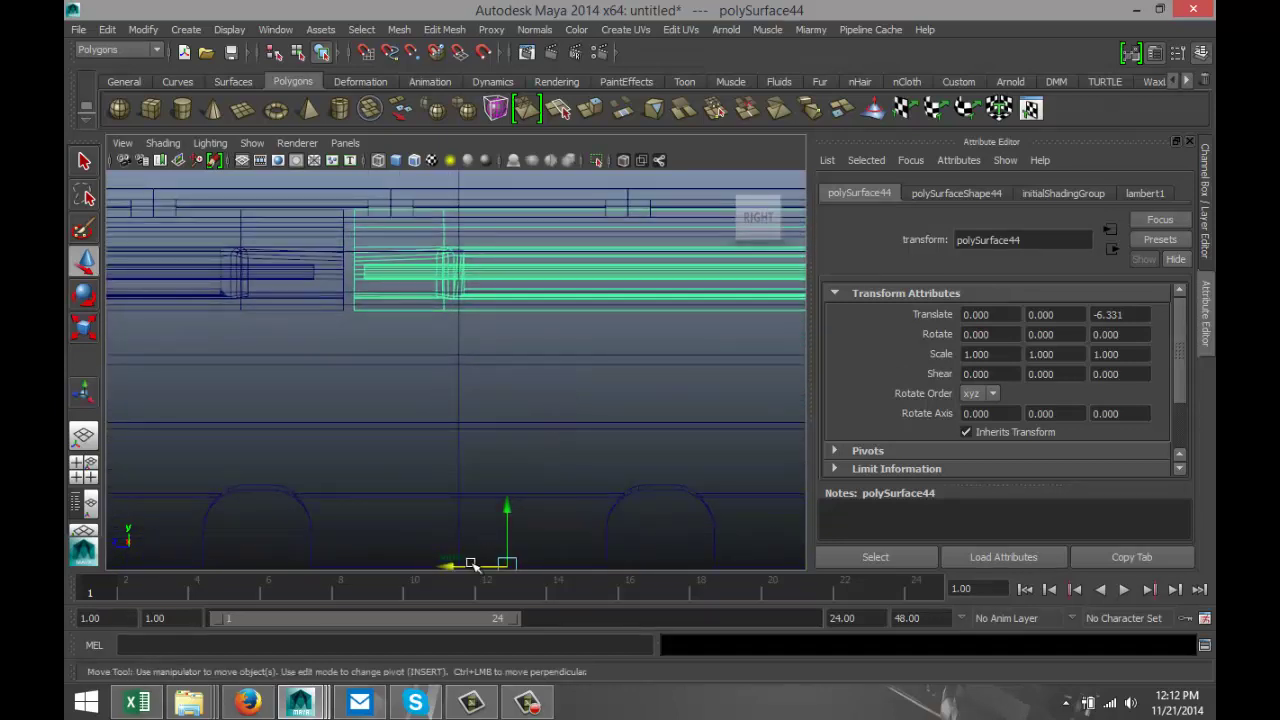
left_click_drag(468, 567, 459, 567)
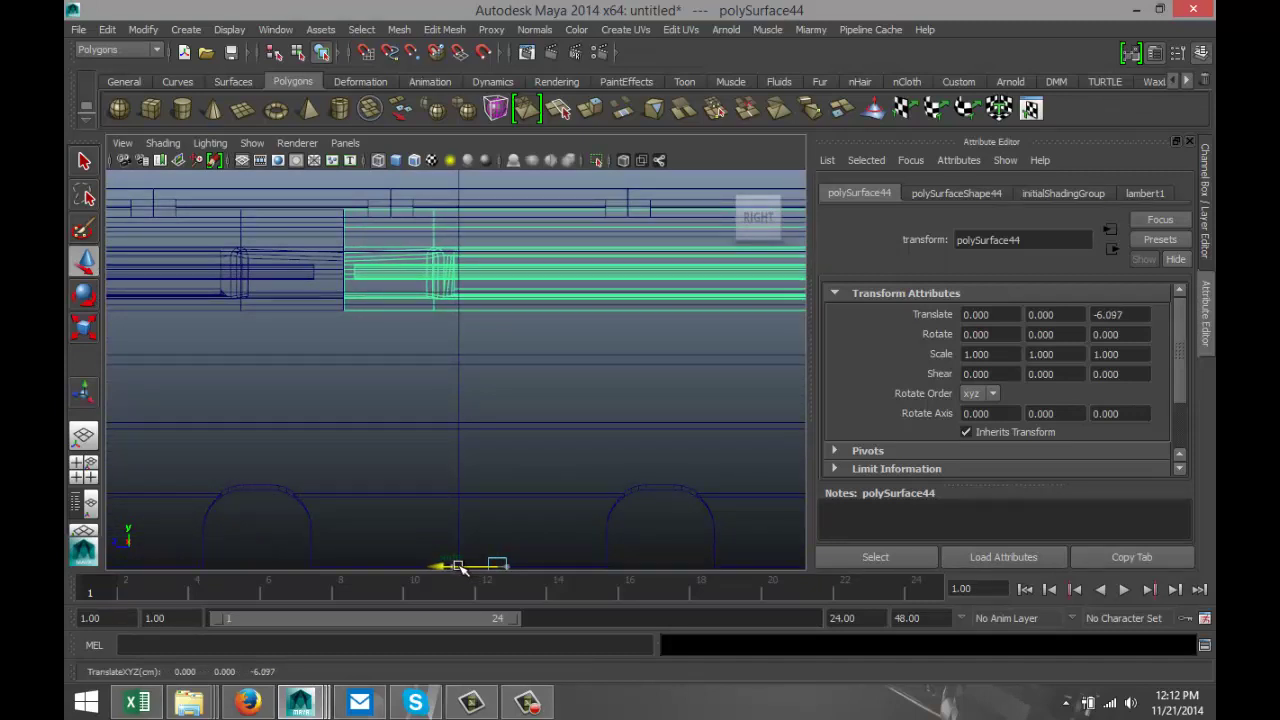
Repeat the duplicate-and-offset nine times to line overhead boxes along the full length of the fuselage
scroll(495, 484, "down", 8)
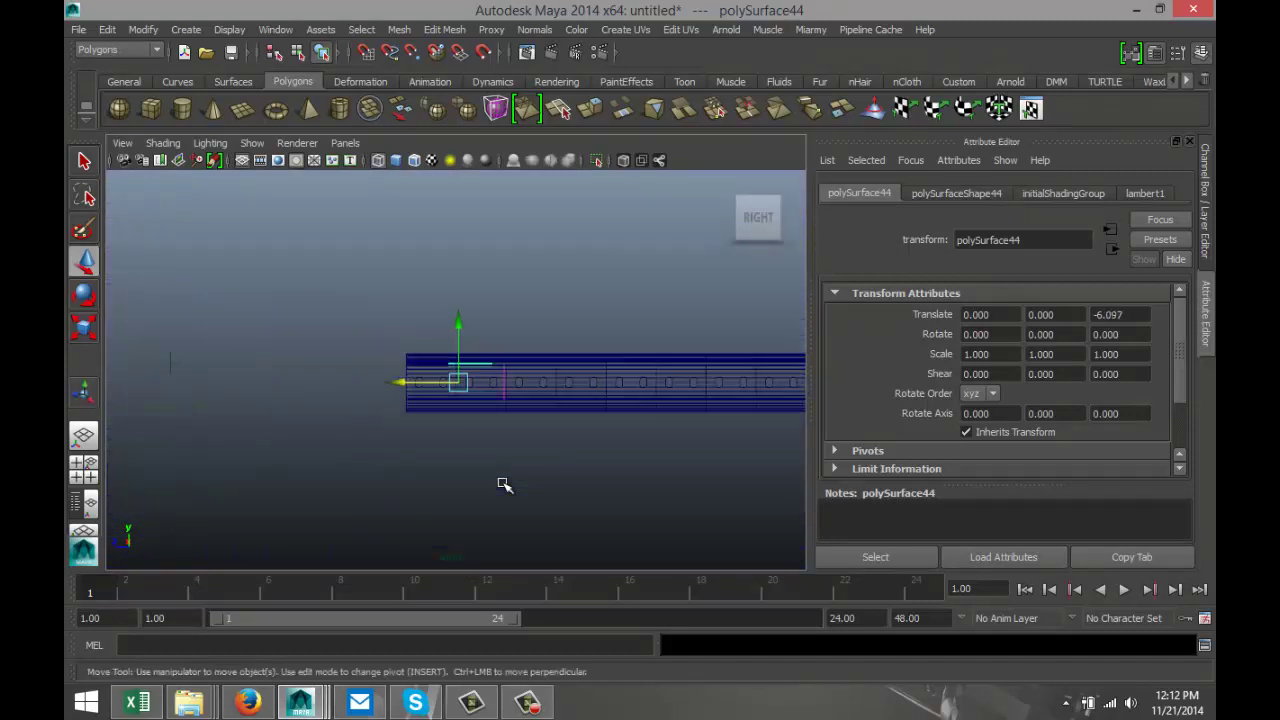
key("shift+d")
key("shift+d")
key("shift+d")
key("shift+d")
key("shift+d")
key("shift+d")
key("shift+d")
key("shift+d")
key("shift+d")
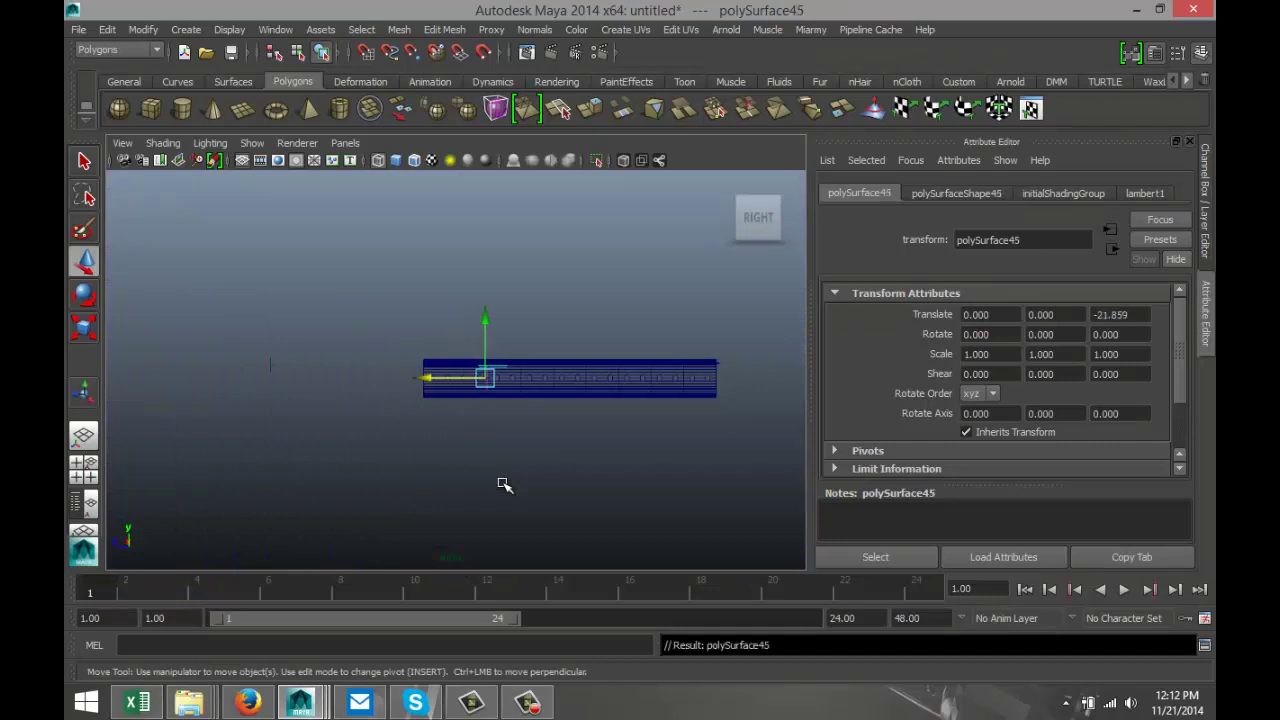
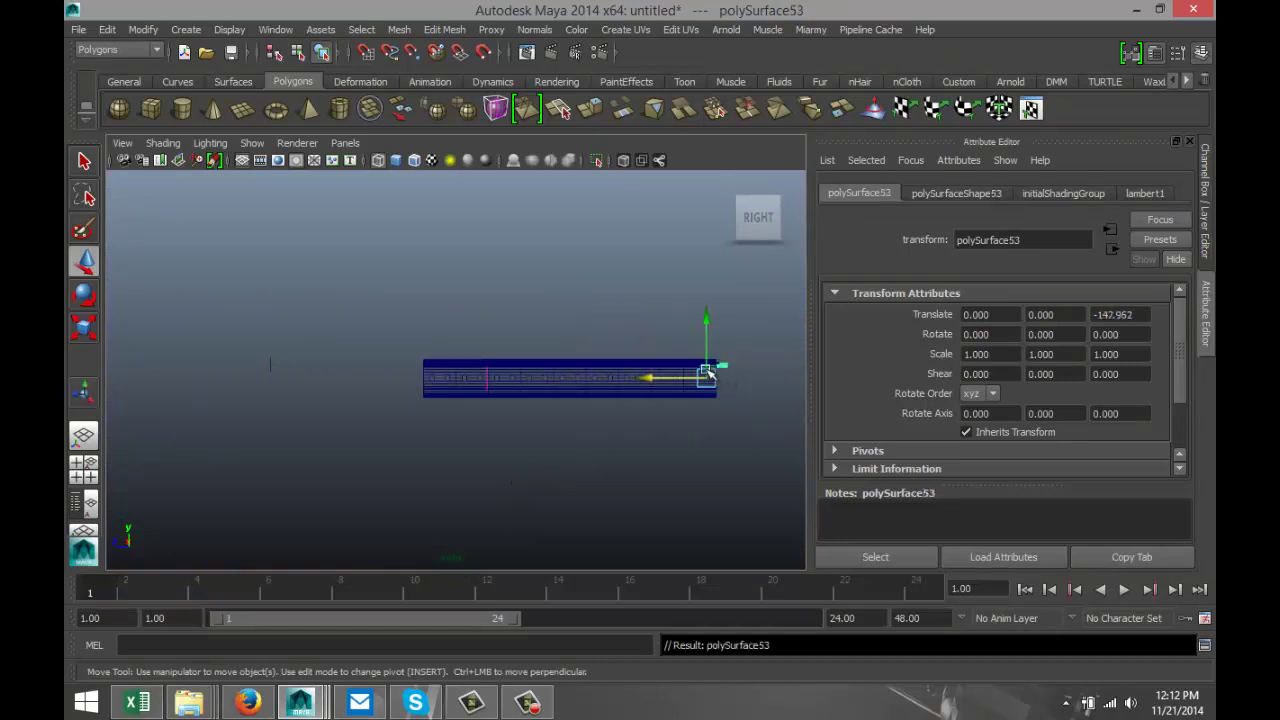
Combine all the overhead boxes in the row into a single mesh and center its pivot
left_click(83, 465)
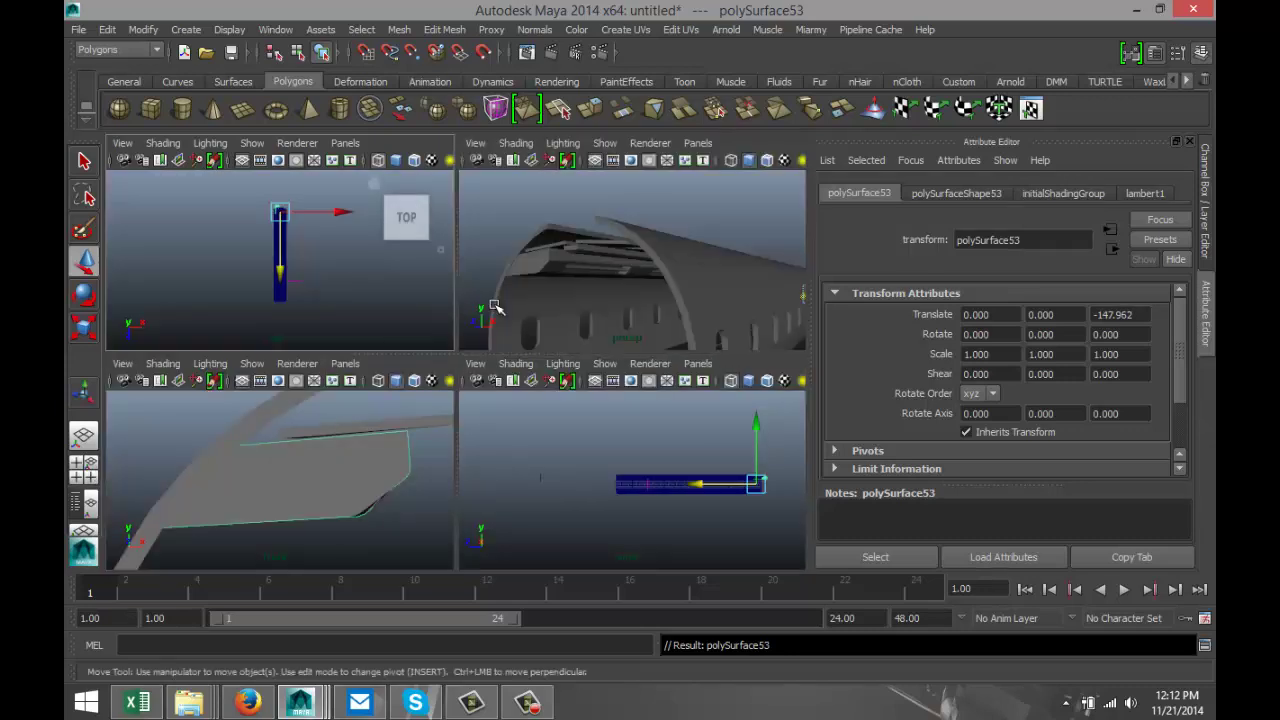
key("space")
left_click_drag(457, 417, 356, 412, "alt")
left_click(356, 411)
left_click(458, 455, "shift")
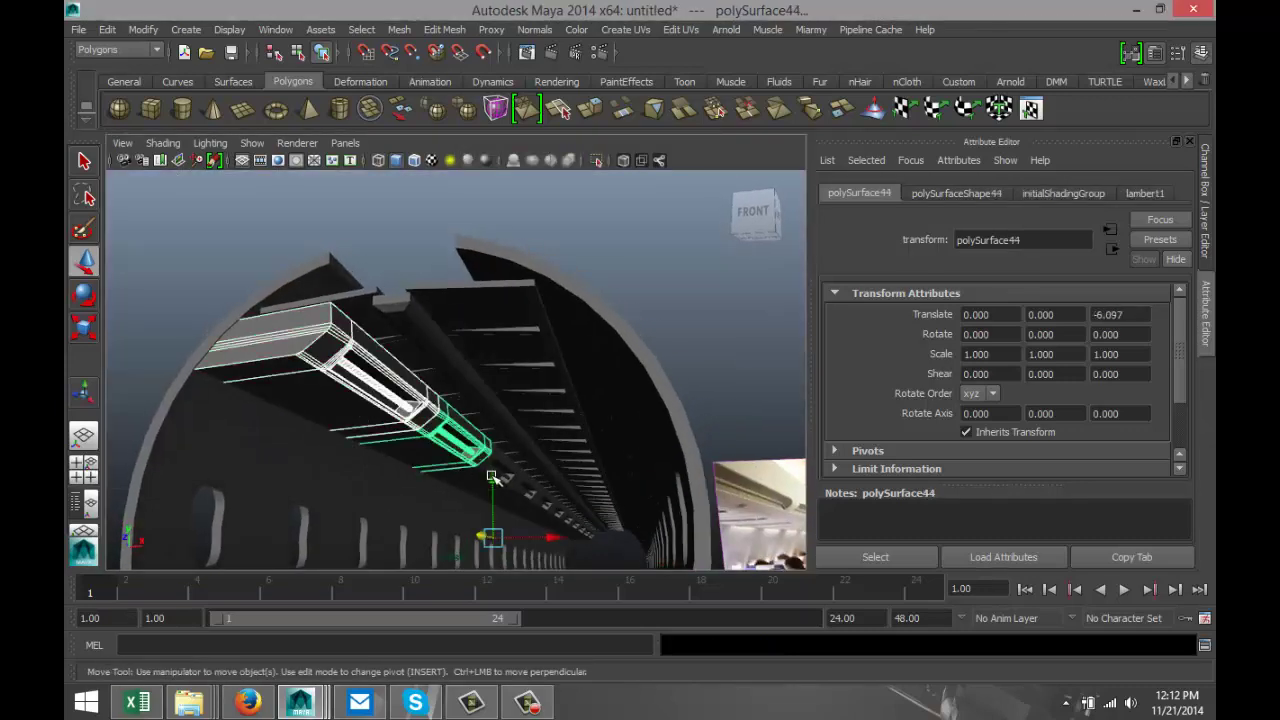
key("shift+d")
key("shift+d")
key("shift+d")
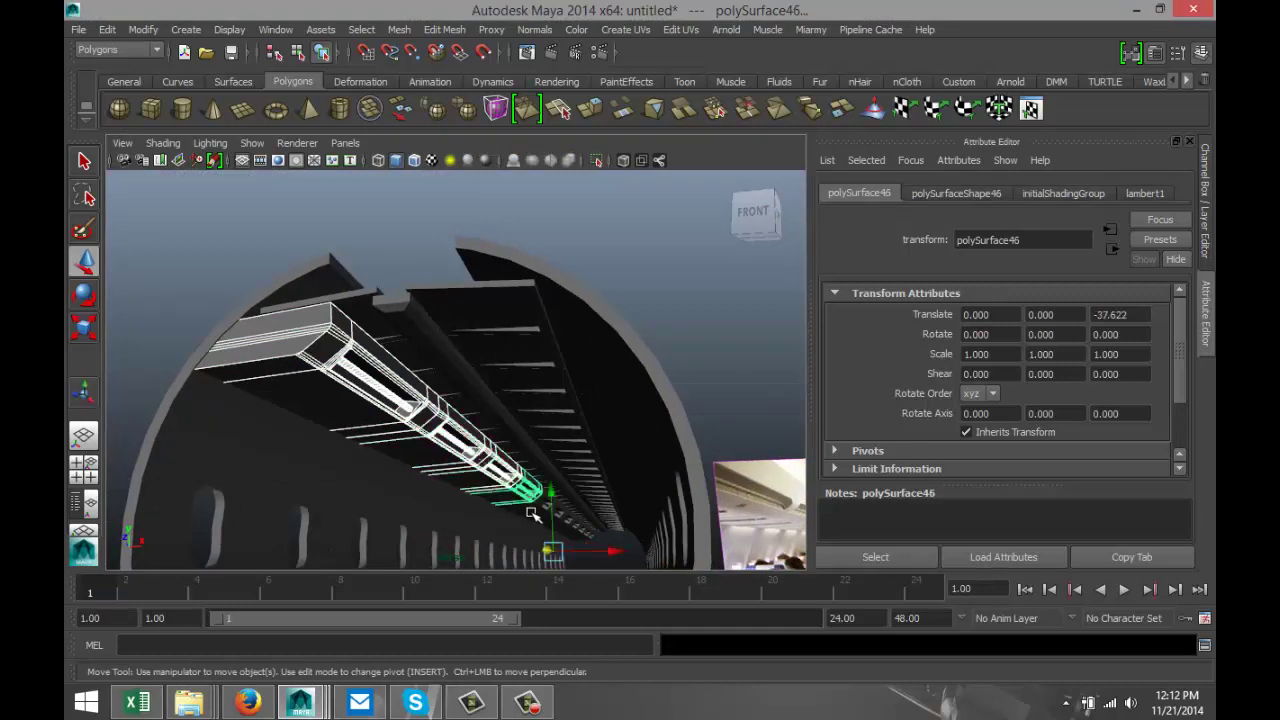
key("shift+d")
key("shift+d")
key("ctrl+z")
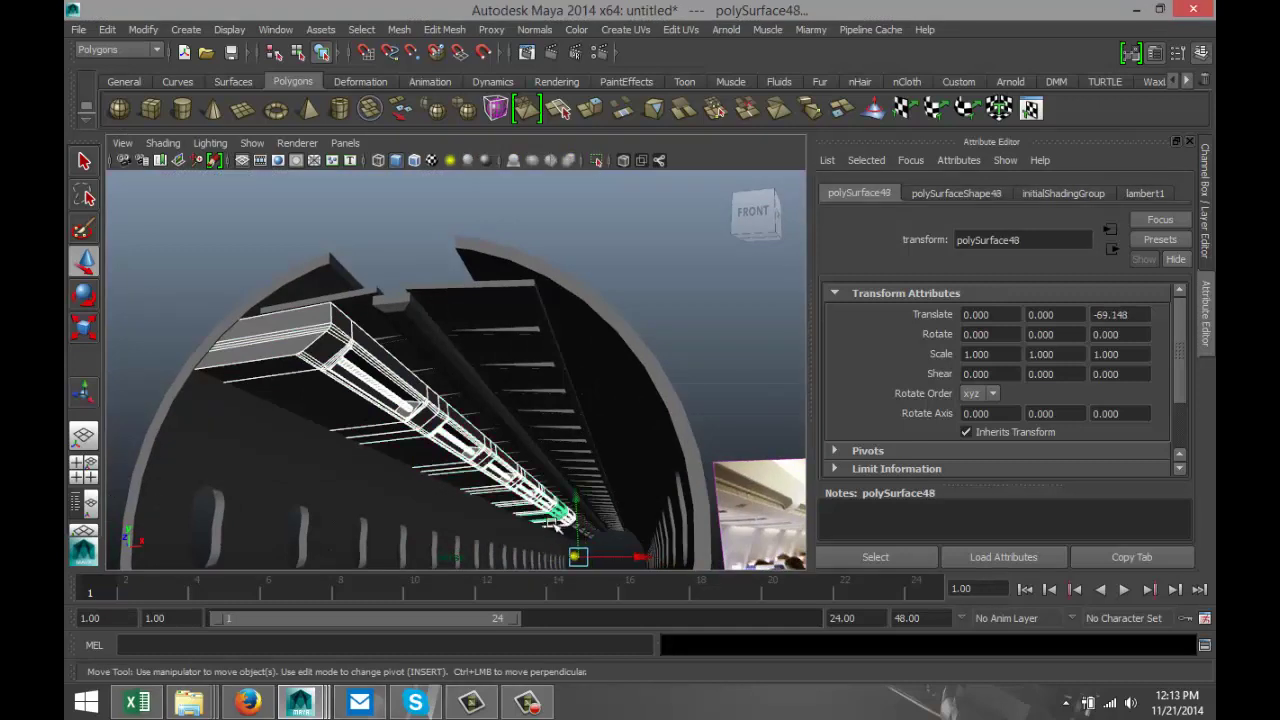
key("shift+d")
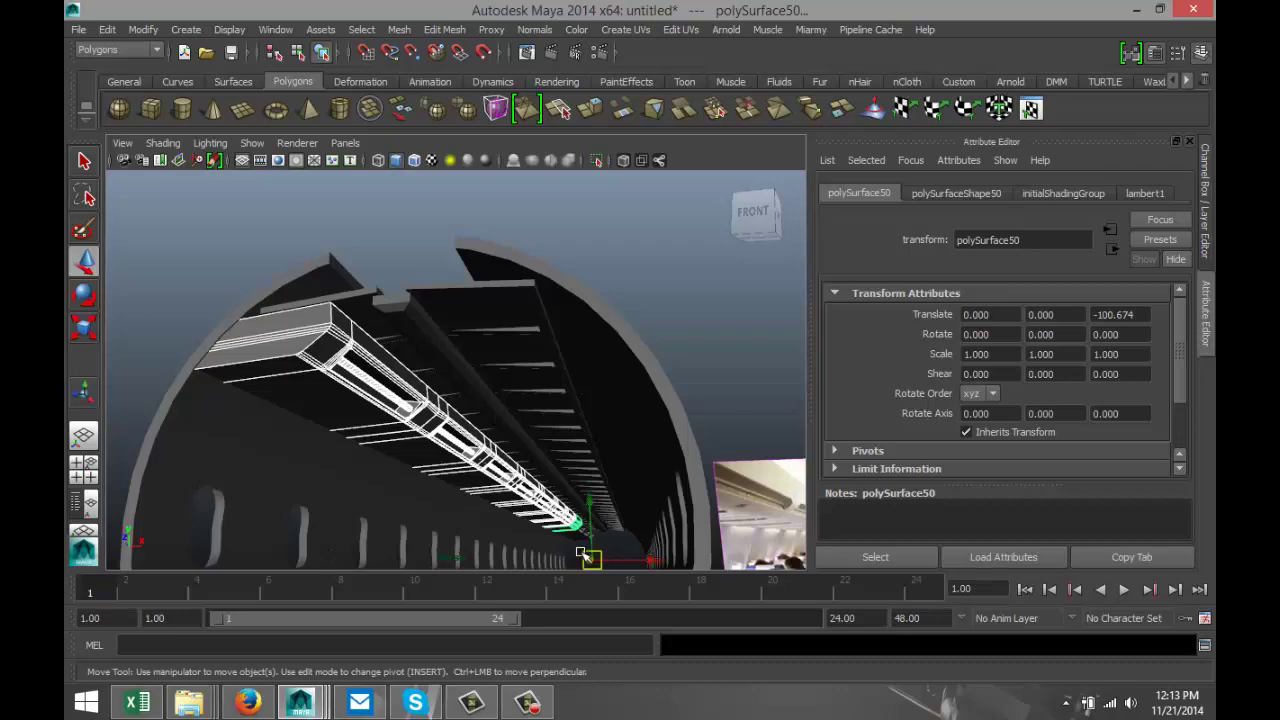
left_click_drag(580, 552, 366, 394, "alt")
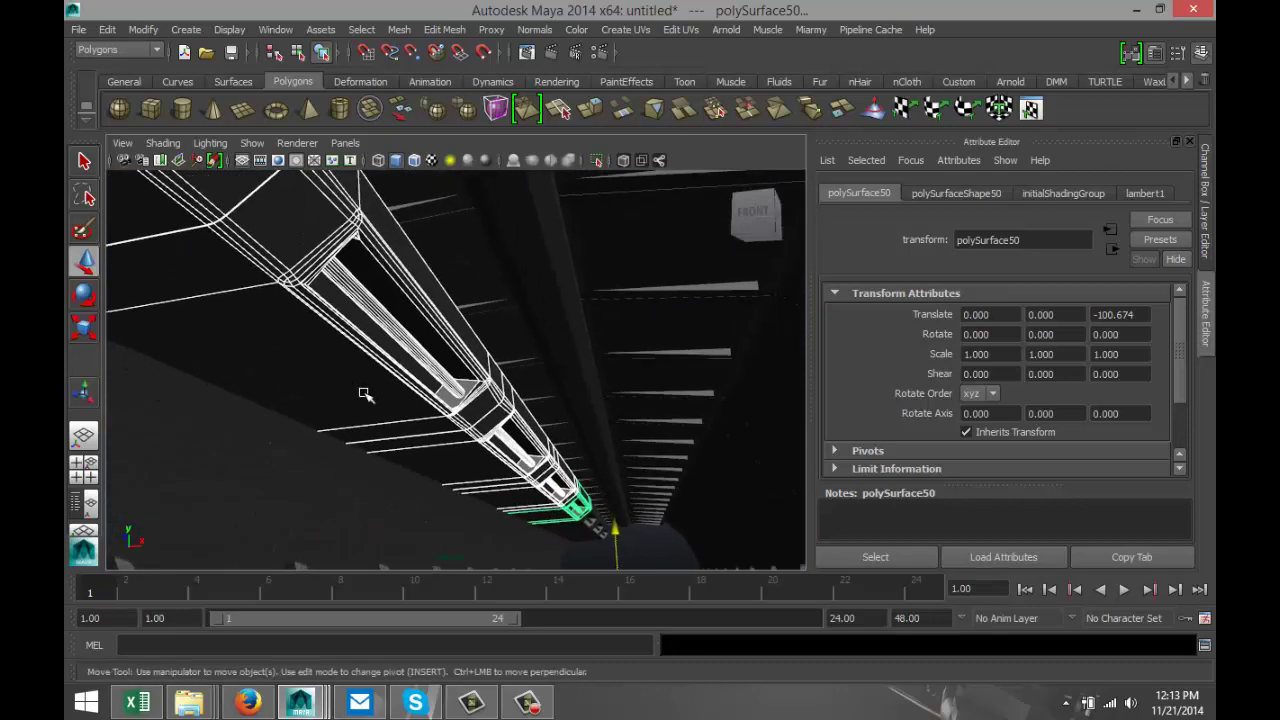
key("shift+d")
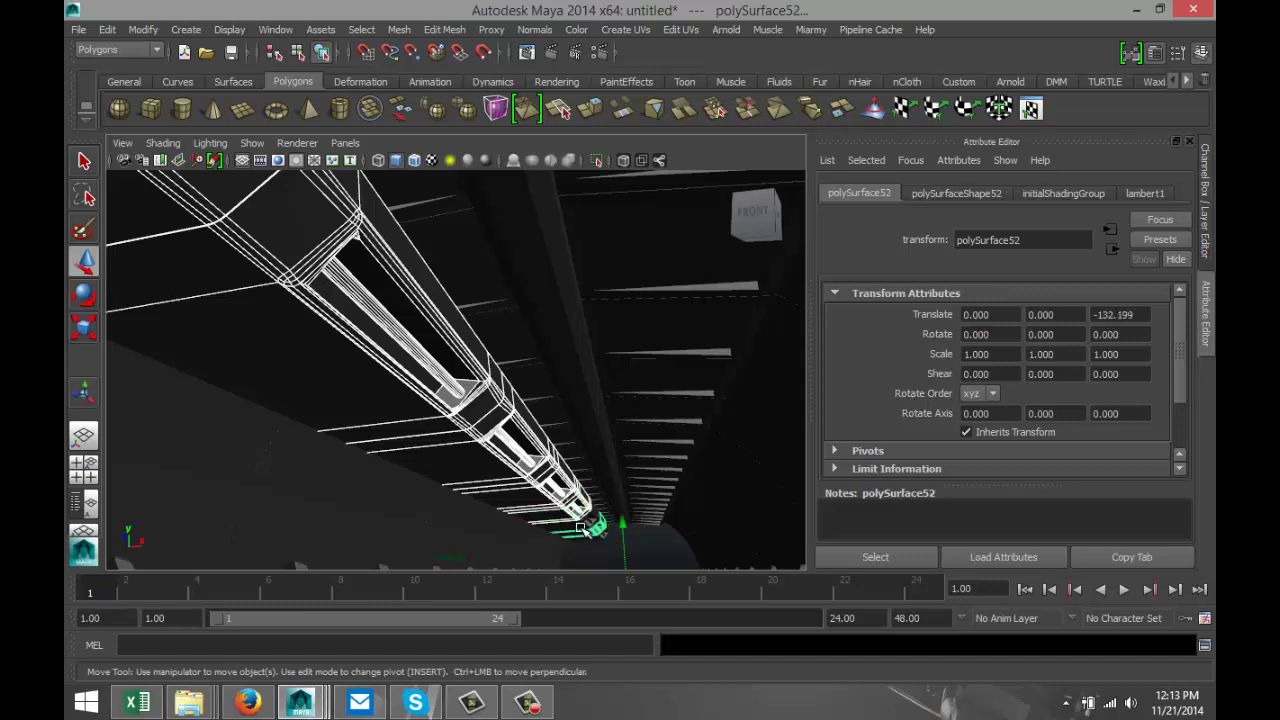
key("ctrl+z")
key("shift+d")
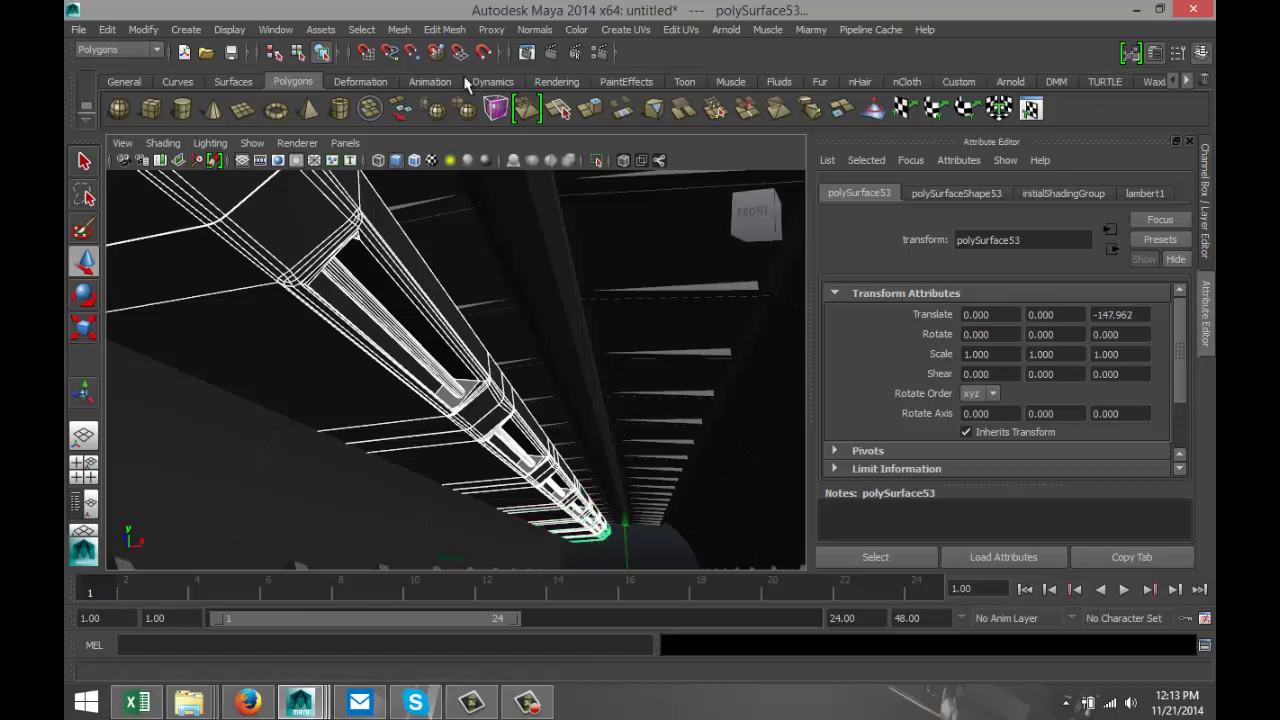
left_click(399, 31)
left_click(424, 56)
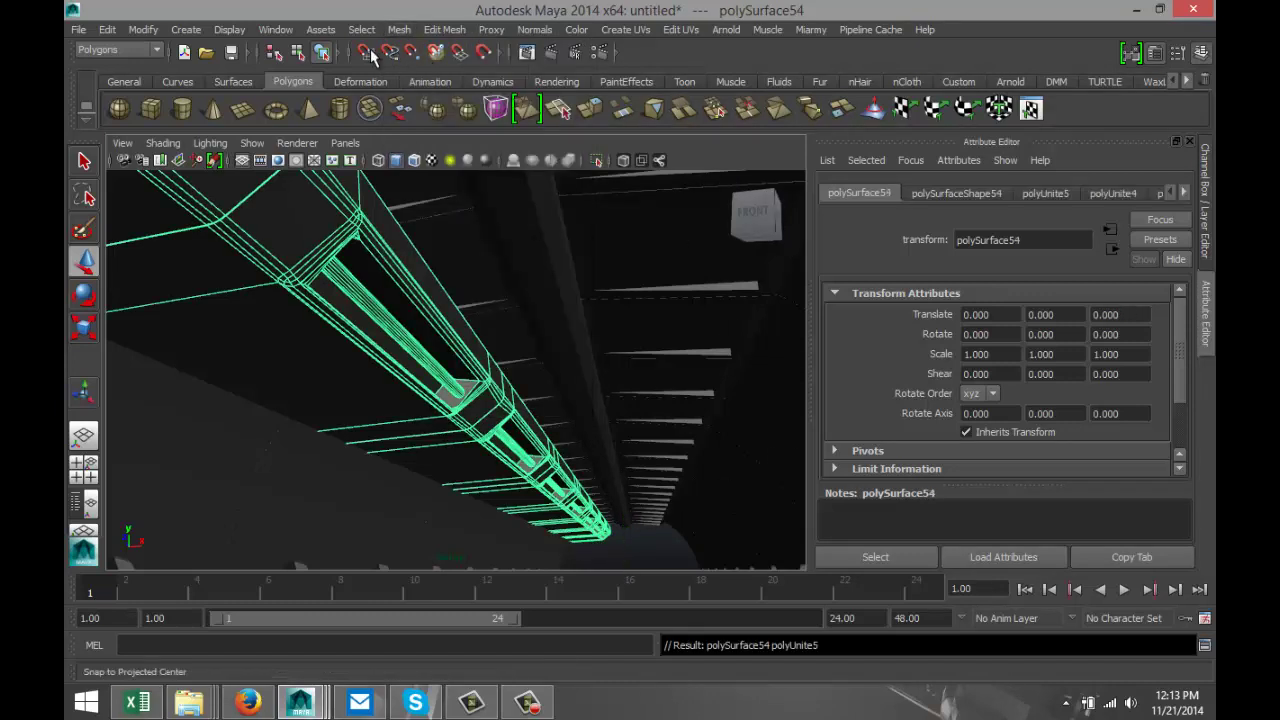
left_click(143, 31)
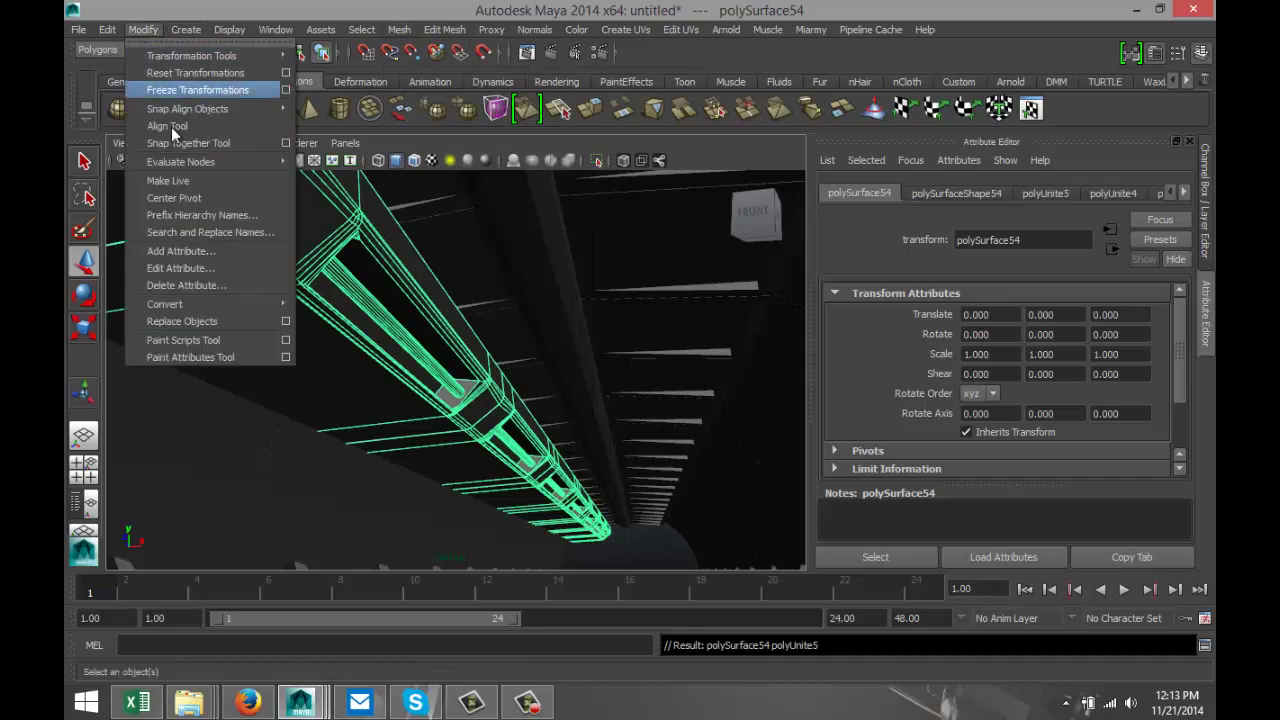
left_click(212, 198)
Duplicate the combined row of overhead boxes and move the copy sideways out of the fuselage to about X 42.63
scroll(400, 340, "down", 5)
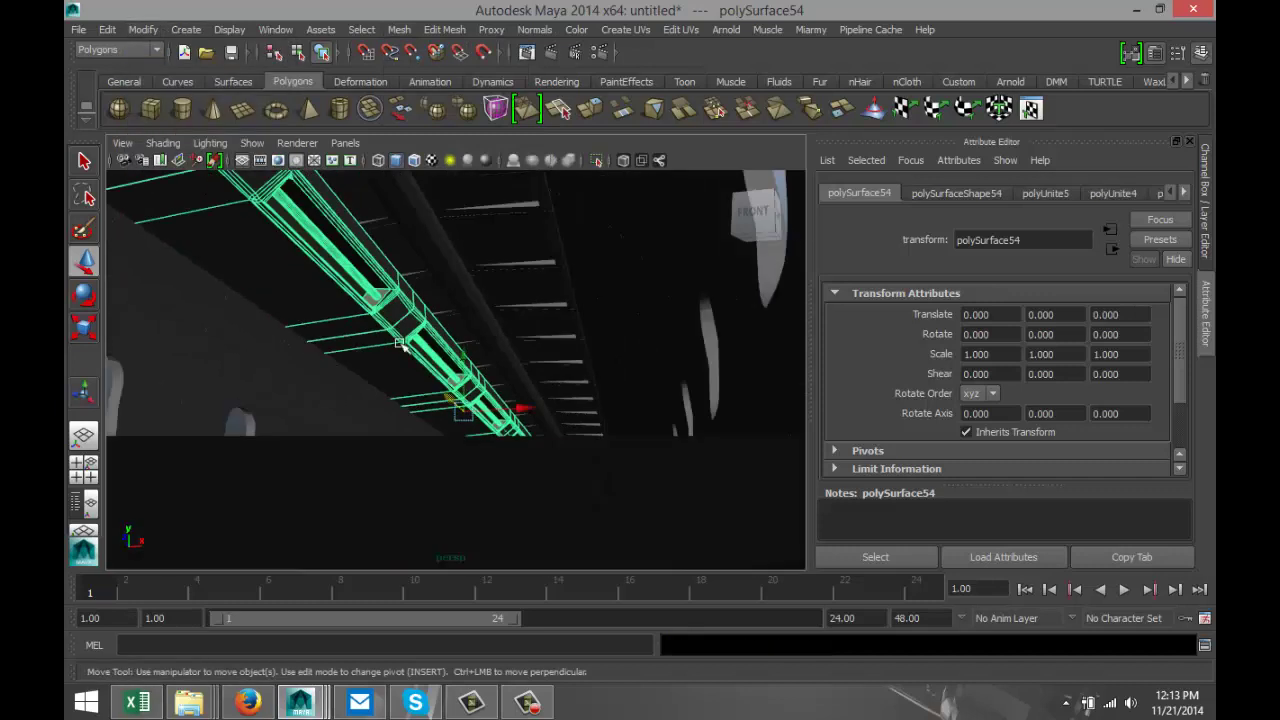
scroll(608, 399, "down", 5)
left_click_drag(568, 362, 598, 382, "alt")
key("ctrl+d")
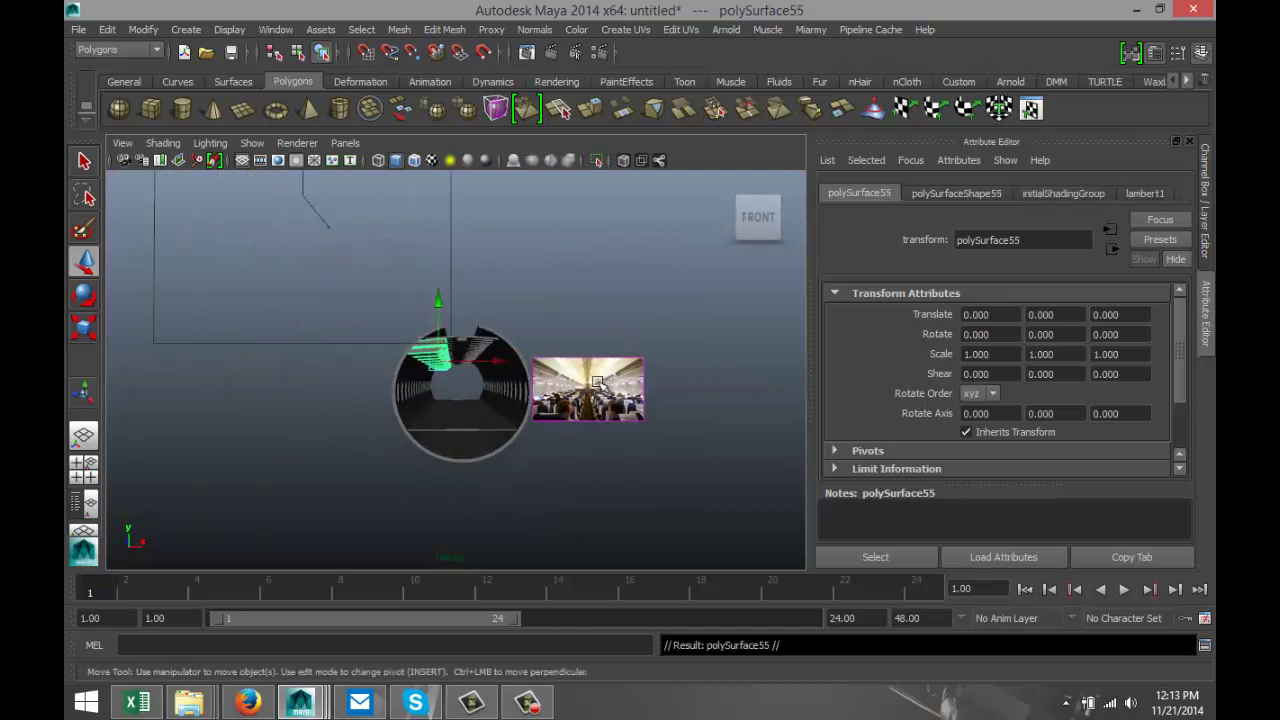
left_click_drag(499, 364, 626, 449)
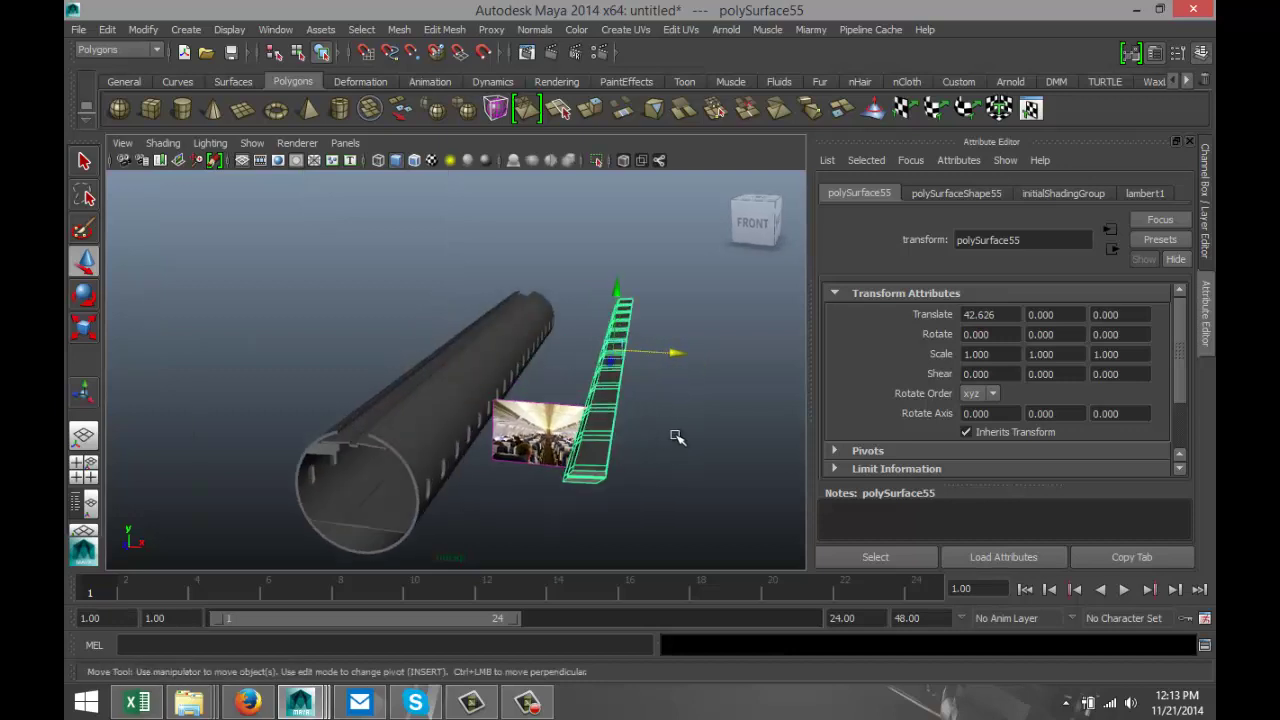
Rotate the duplicated row to exactly 180 degrees about the Y axis and deselect it
key("e")
left_click_drag(558, 372, 801, 379)
double_click(1070, 340)
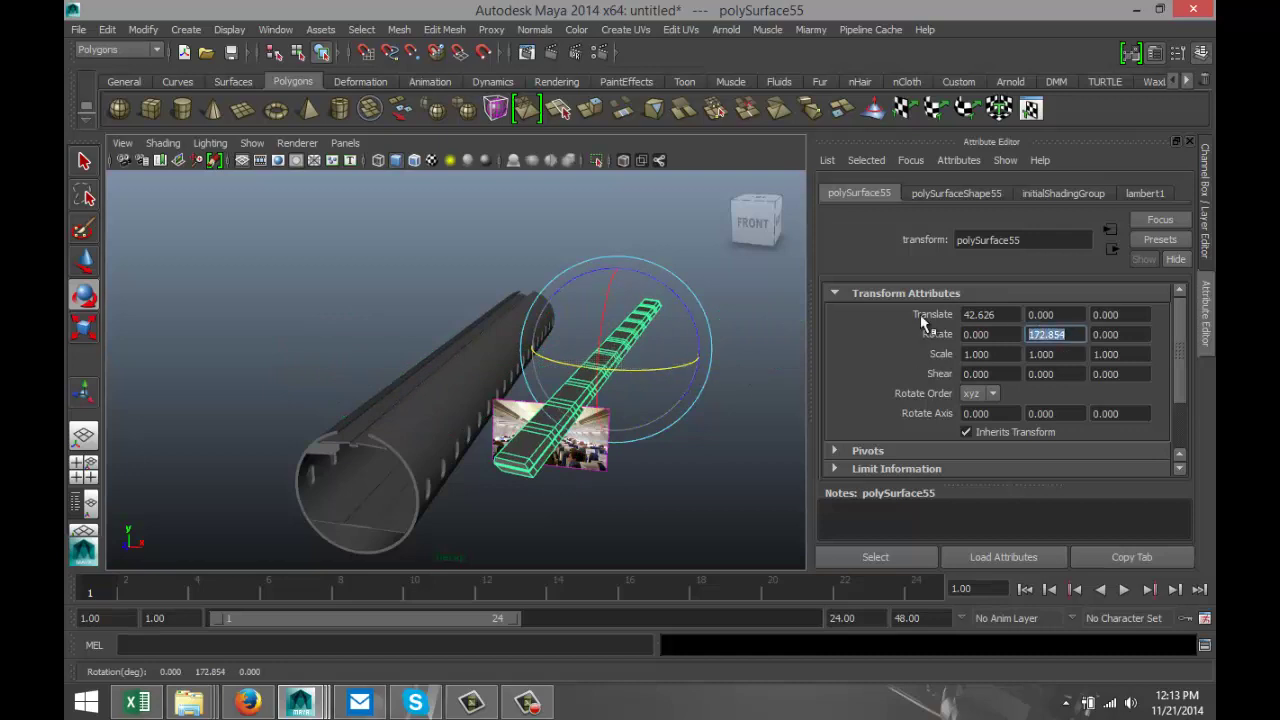
type("180")
key("Return")
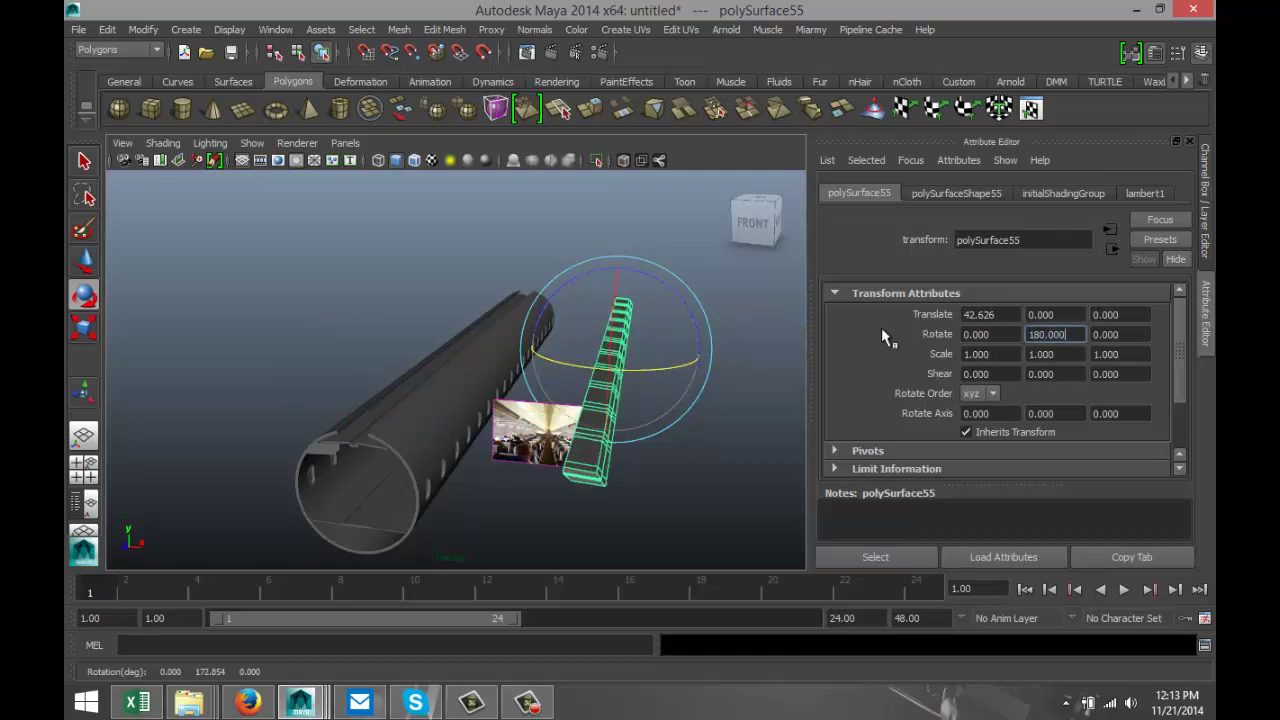
left_click(714, 451)
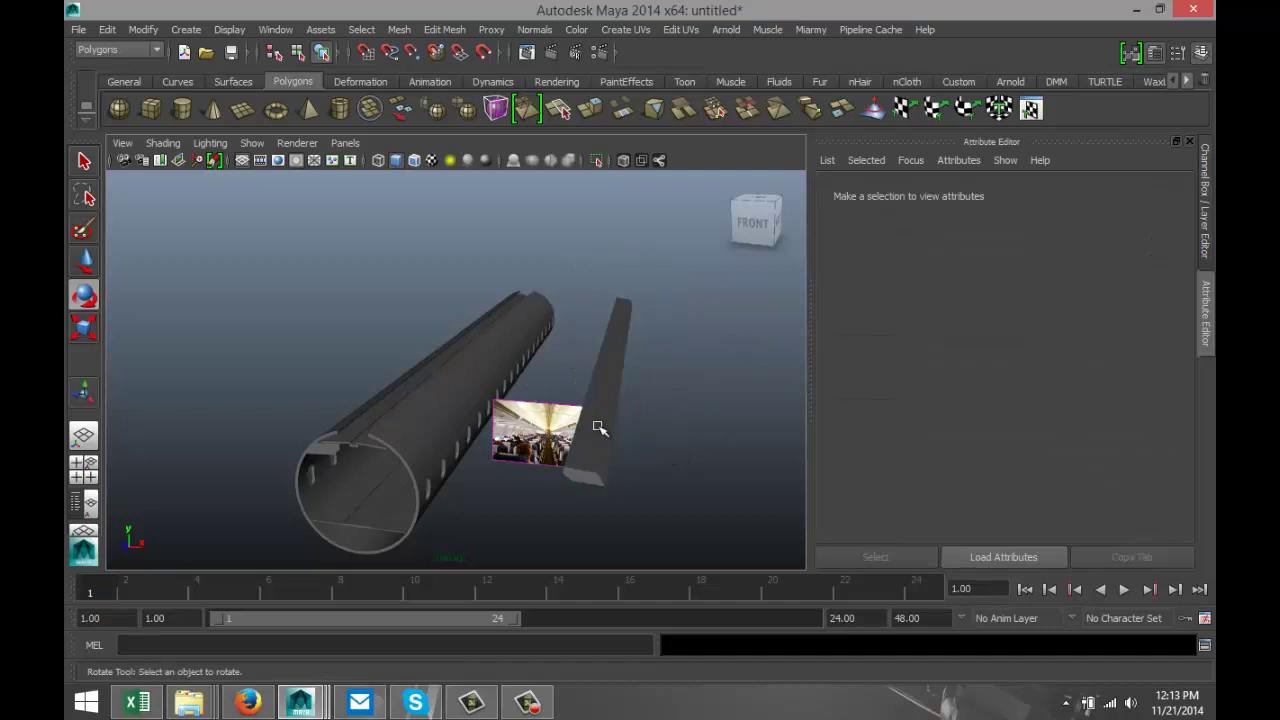
Move the rotated row of overhead boxes back into the fuselage against the opposite wall, to about X 11.445
left_click(600, 430)
key("w")
left_click_drag(677, 354, 548, 349)
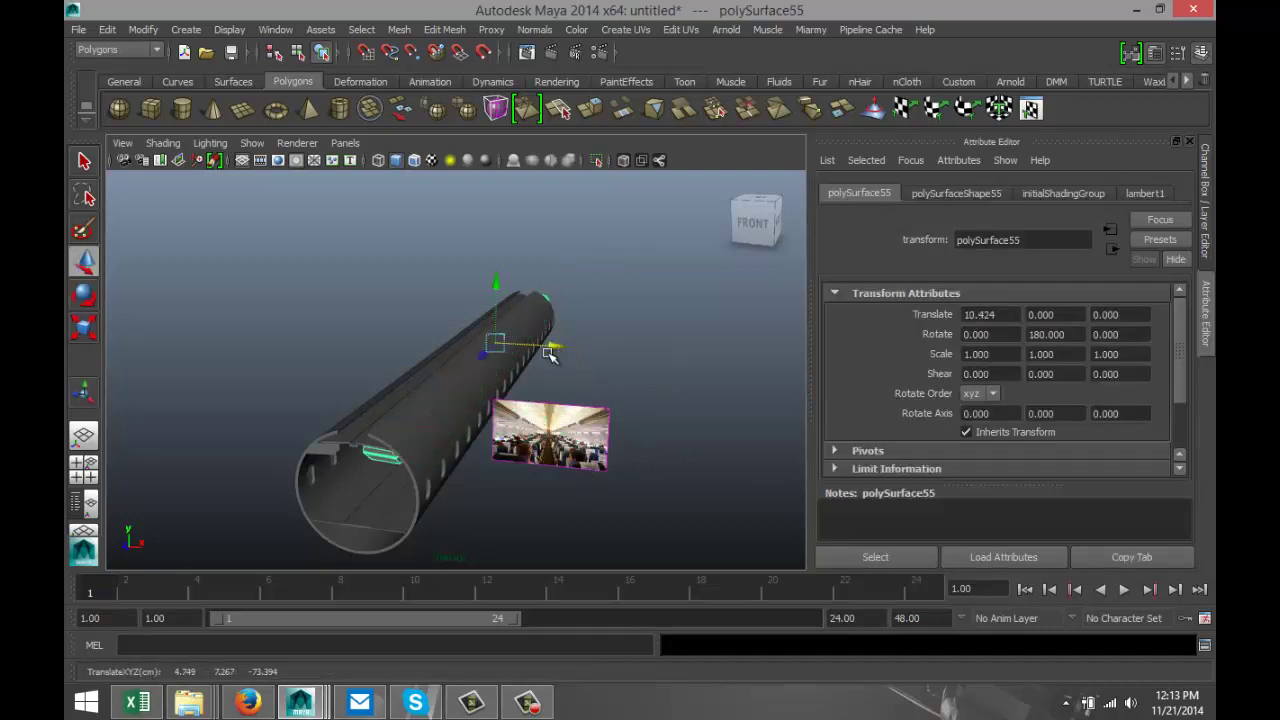
left_click(85, 477)
key("space")
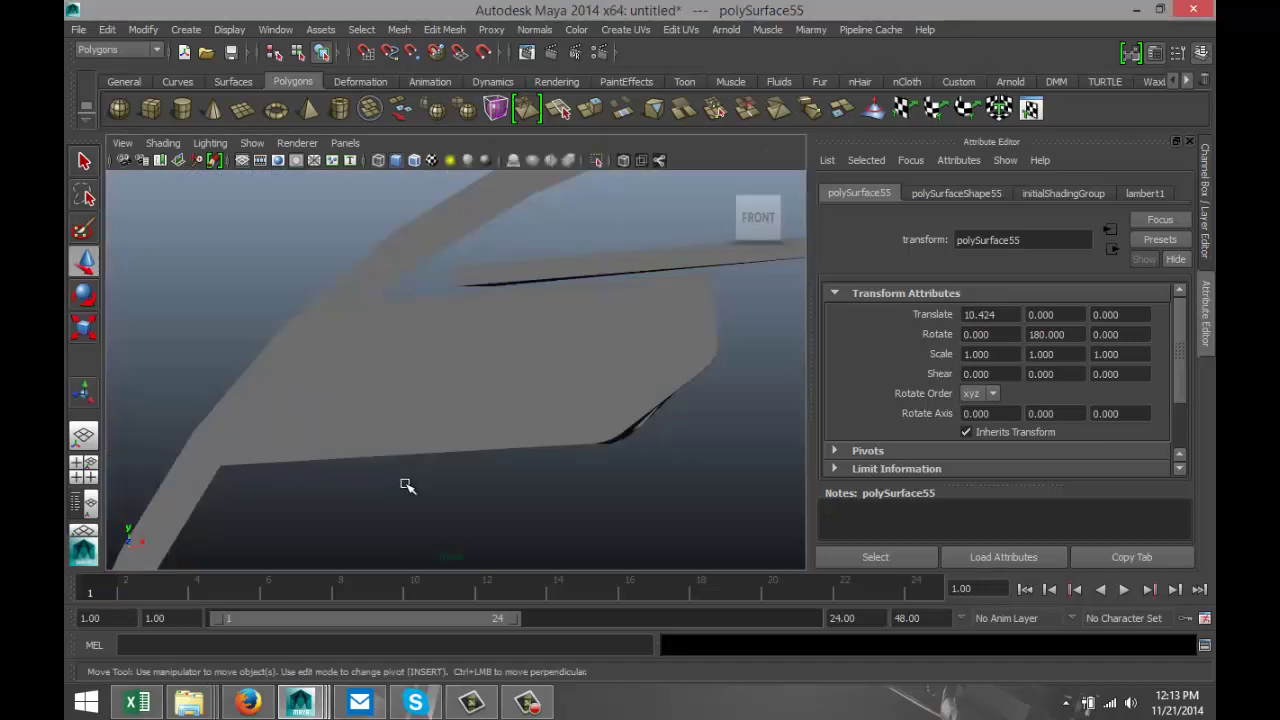
scroll(406, 486, "down", 7)
middle_click_drag(511, 457, 391, 457, "alt")
left_click_drag(463, 454, 668, 376, "alt")
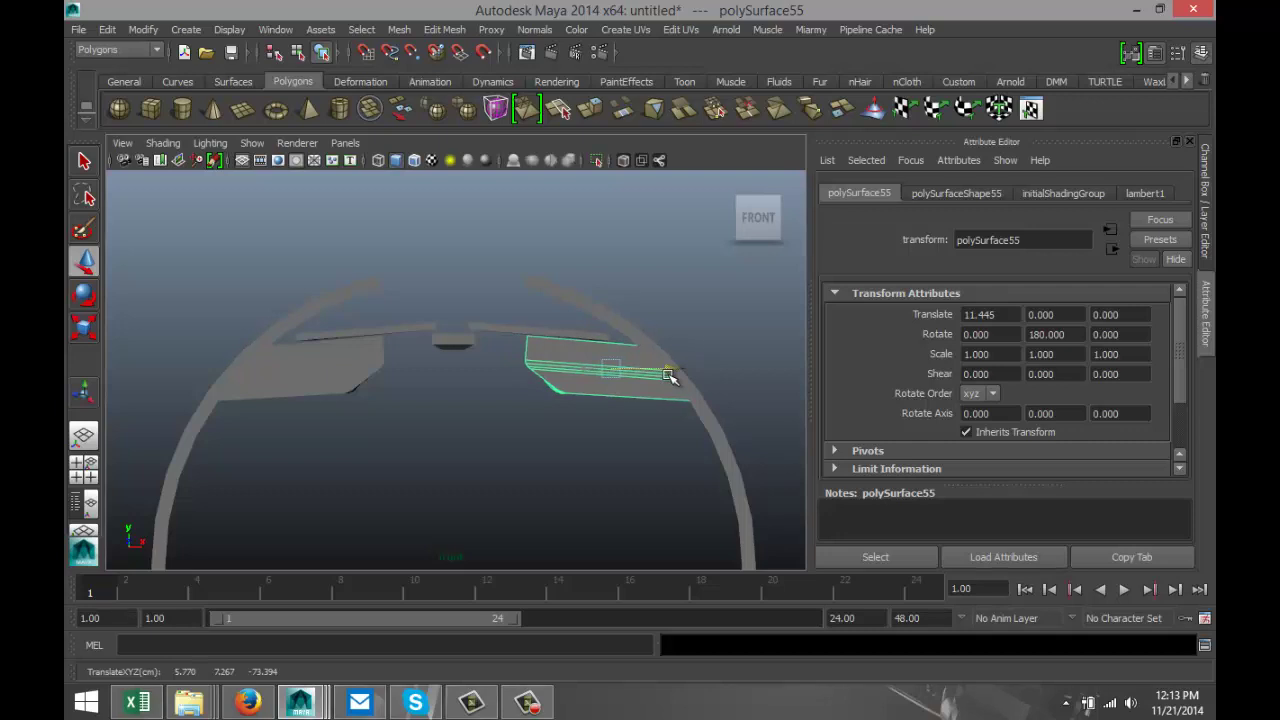
Examine the cabin interior with both rows of overhead boxes and compare it with the seats in the reference photo
left_click(83, 463)
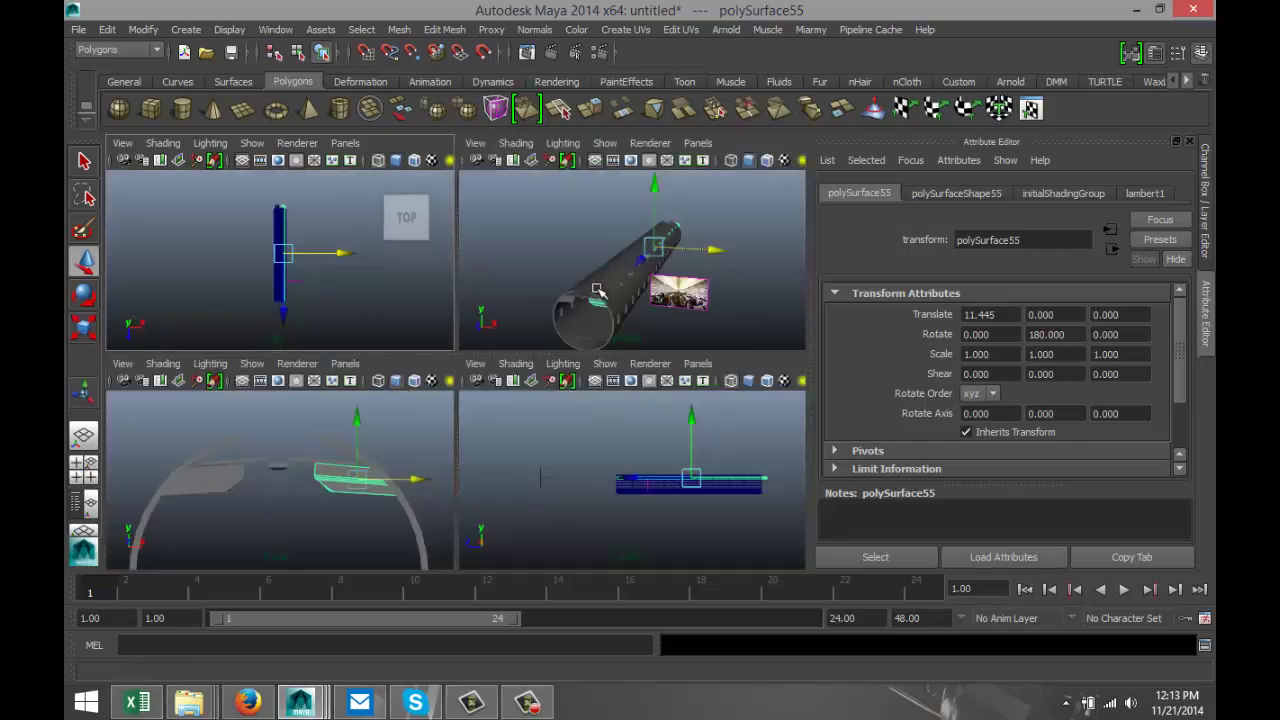
key("space")
left_click_drag(421, 452, 458, 427, "alt")
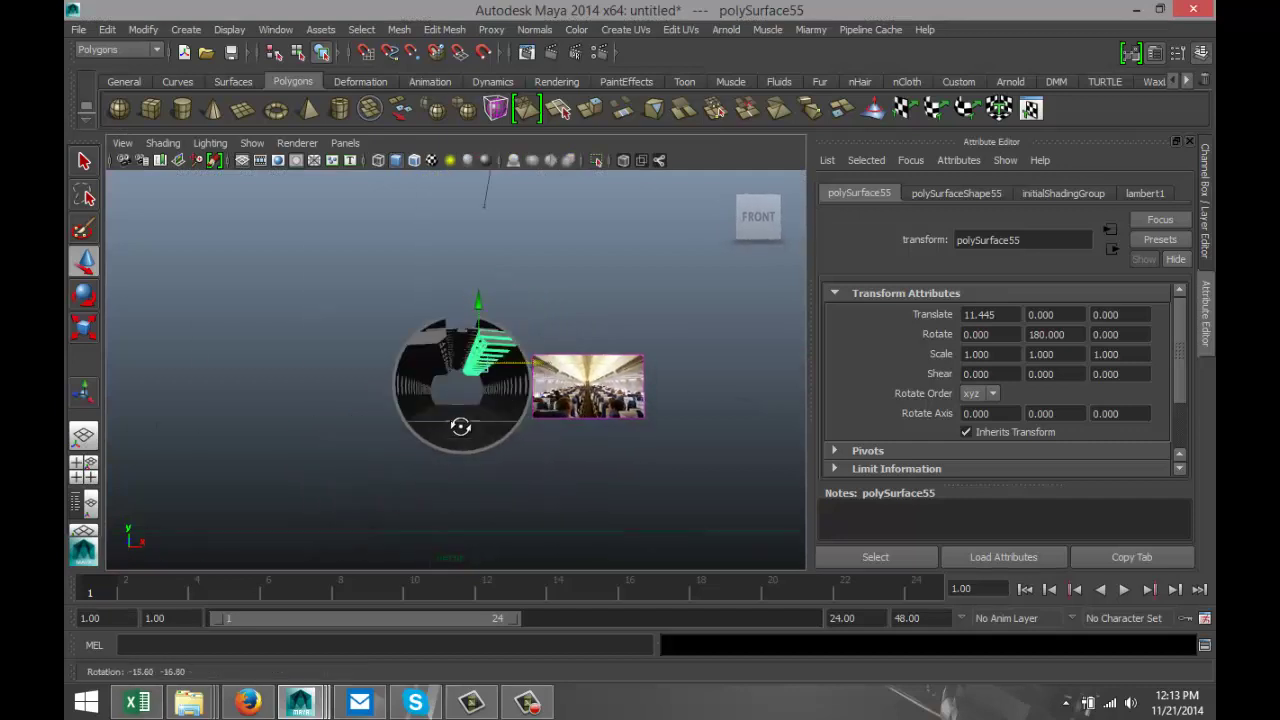
scroll(472, 453, "up", 6)
middle_click_drag(475, 456, 476, 454, "alt")
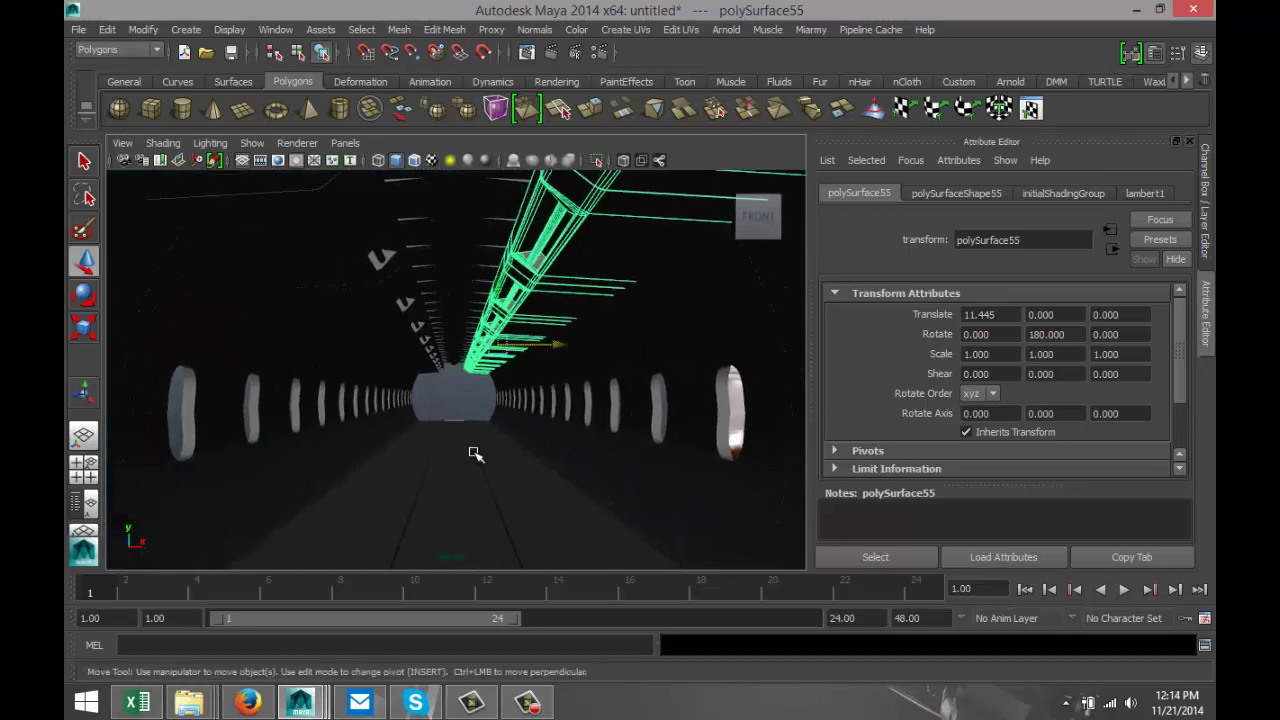
scroll(475, 454, "down", 3)
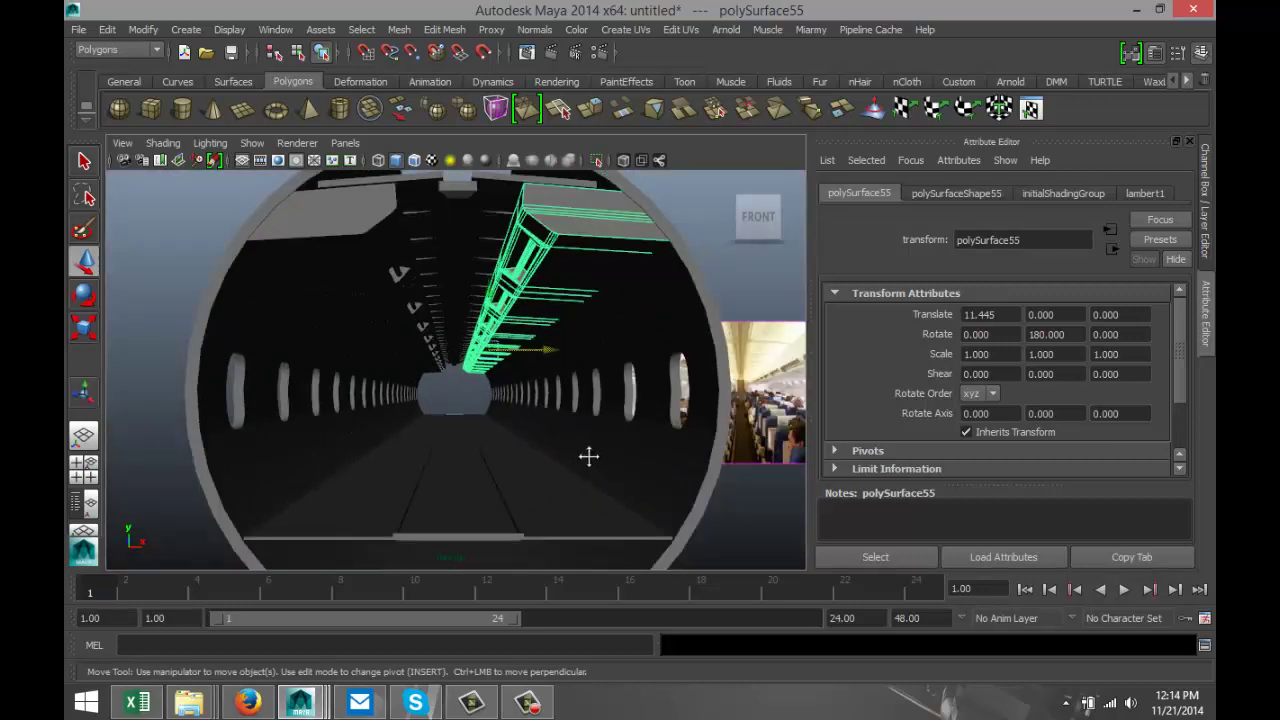
left_click_drag(588, 456, 471, 443, "alt")
scroll(545, 470, "up", 3)
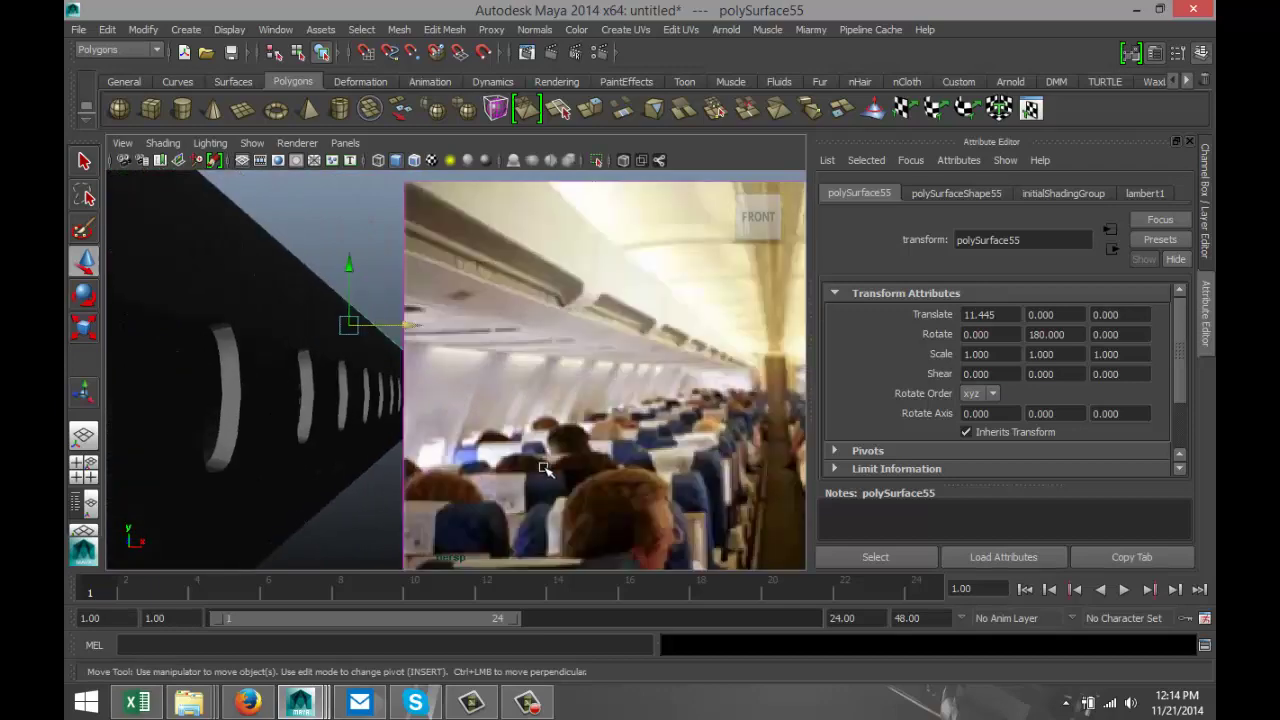
left_click_drag(643, 492, 606, 426, "alt")
scroll(605, 426, "down", 6)
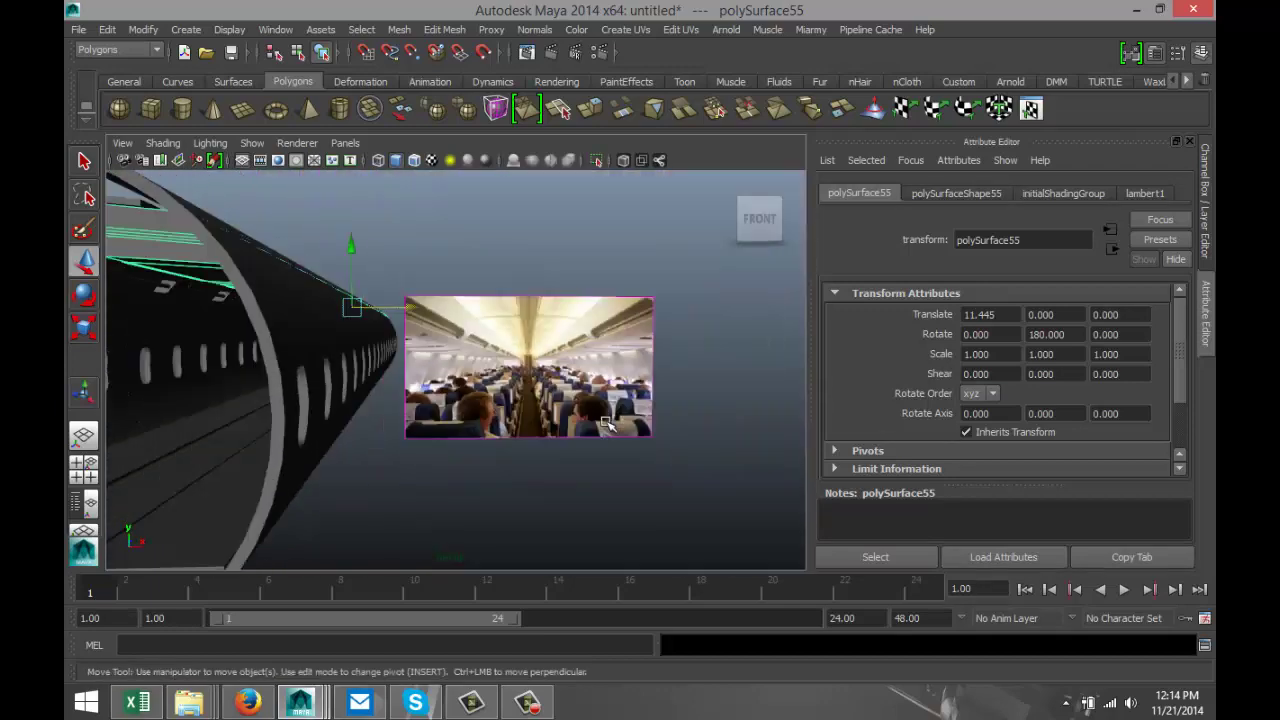
scroll(605, 426, "up", 4)
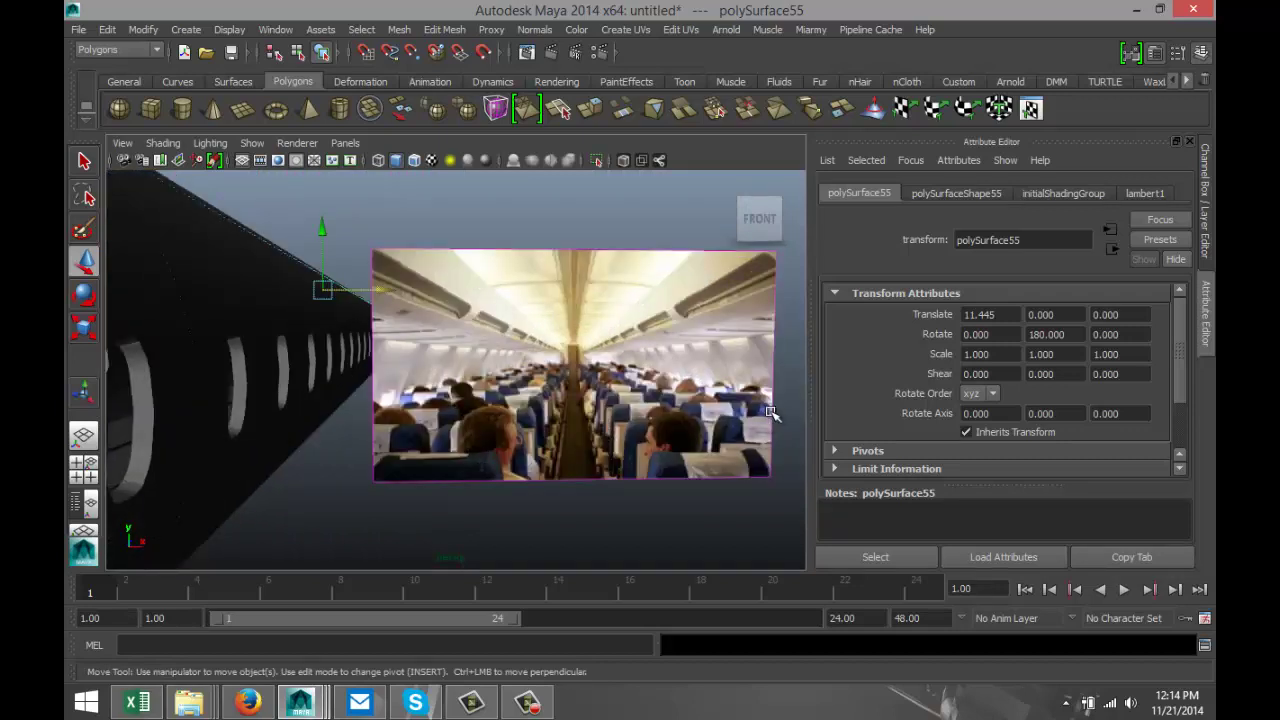
scroll(487, 422, "down", 5)
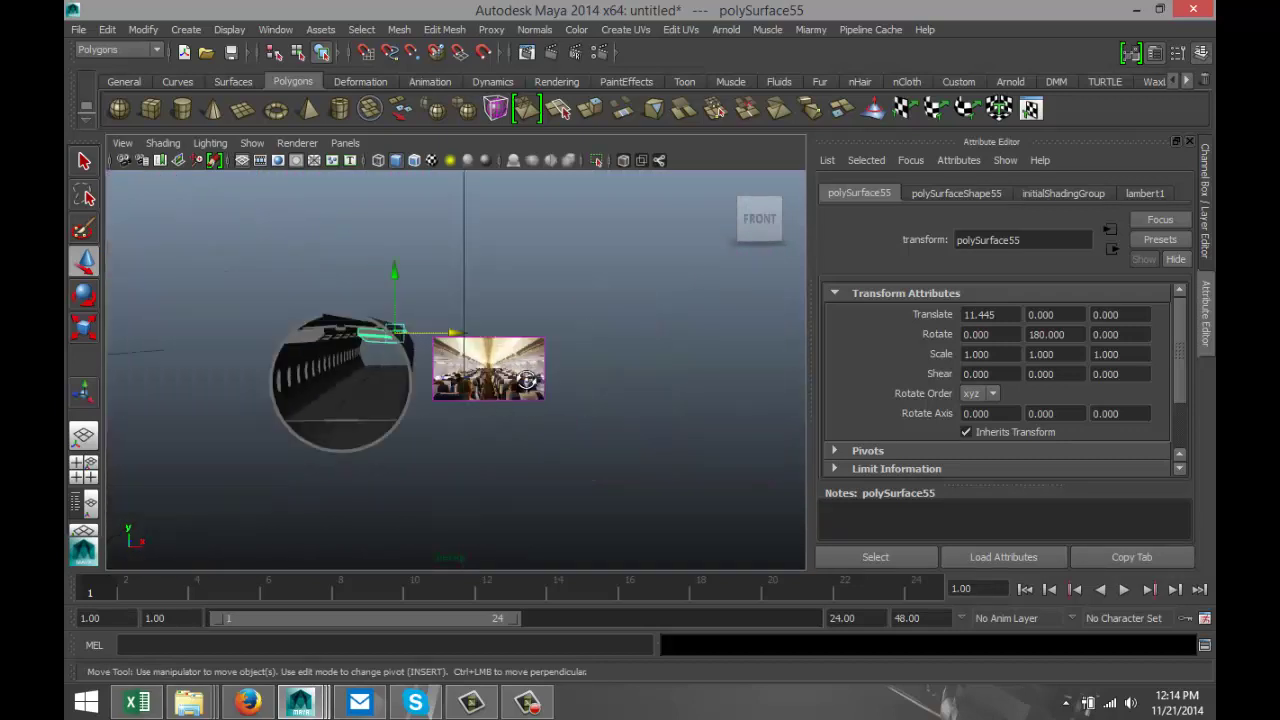
left_click_drag(527, 388, 525, 436, "alt")
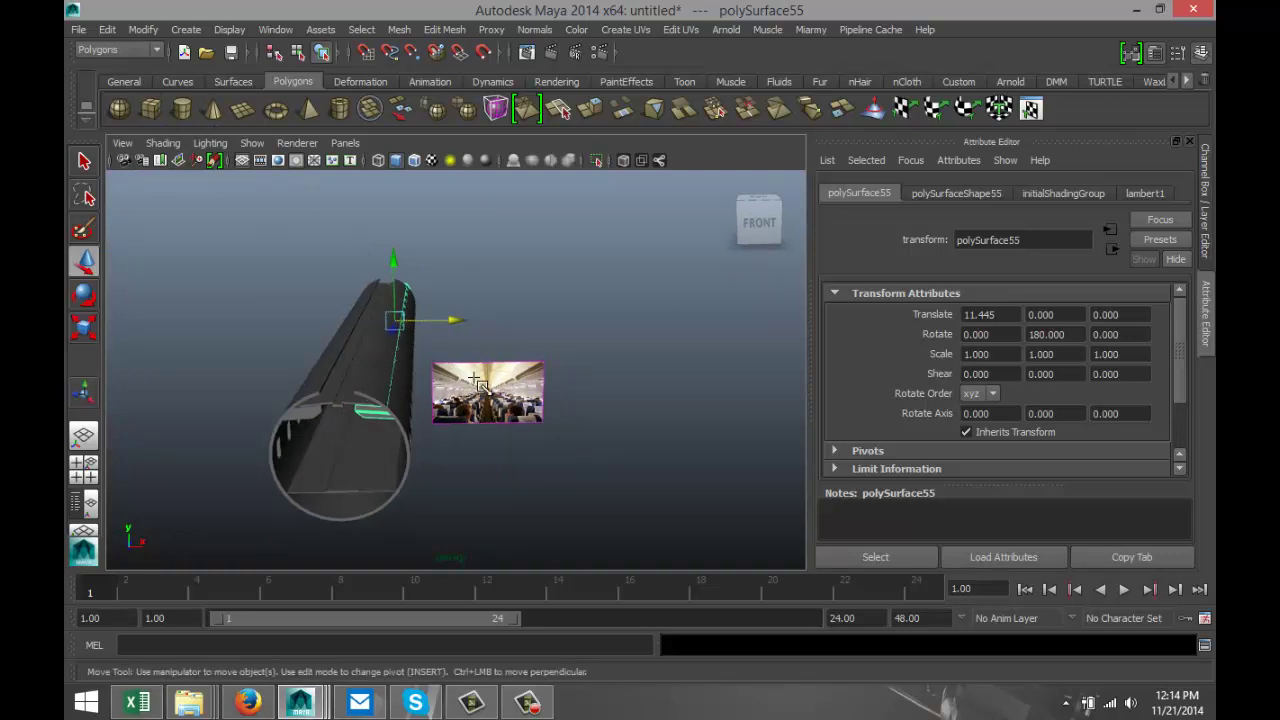
Create a polygon cube outside the fuselage near its open front end and scale it to about 0.846 in Z
left_click(150, 108)
mouse_move(517, 508)
left_mouse_down()
mouse_move(614, 514)
mouse_move(603, 412)
mouse_move(575, 381)
mouse_move(598, 387)
left_mouse_up()
key("r")
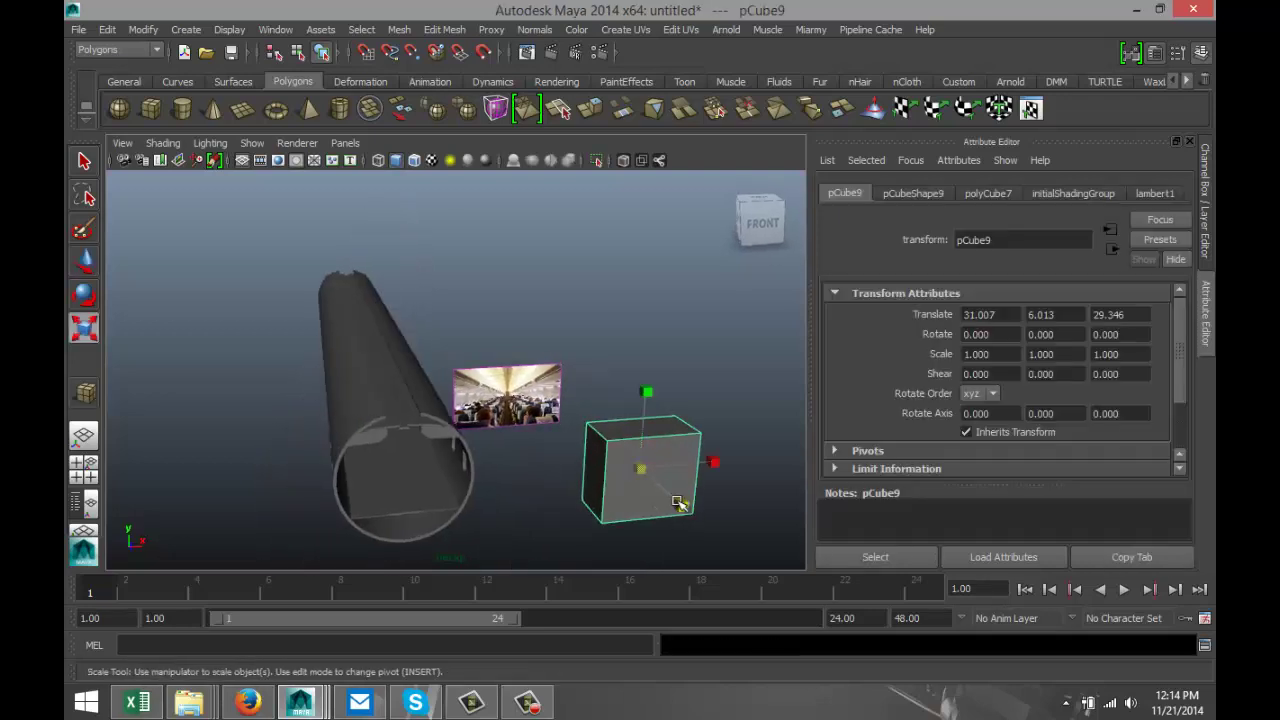
left_click_drag(678, 503, 673, 500)
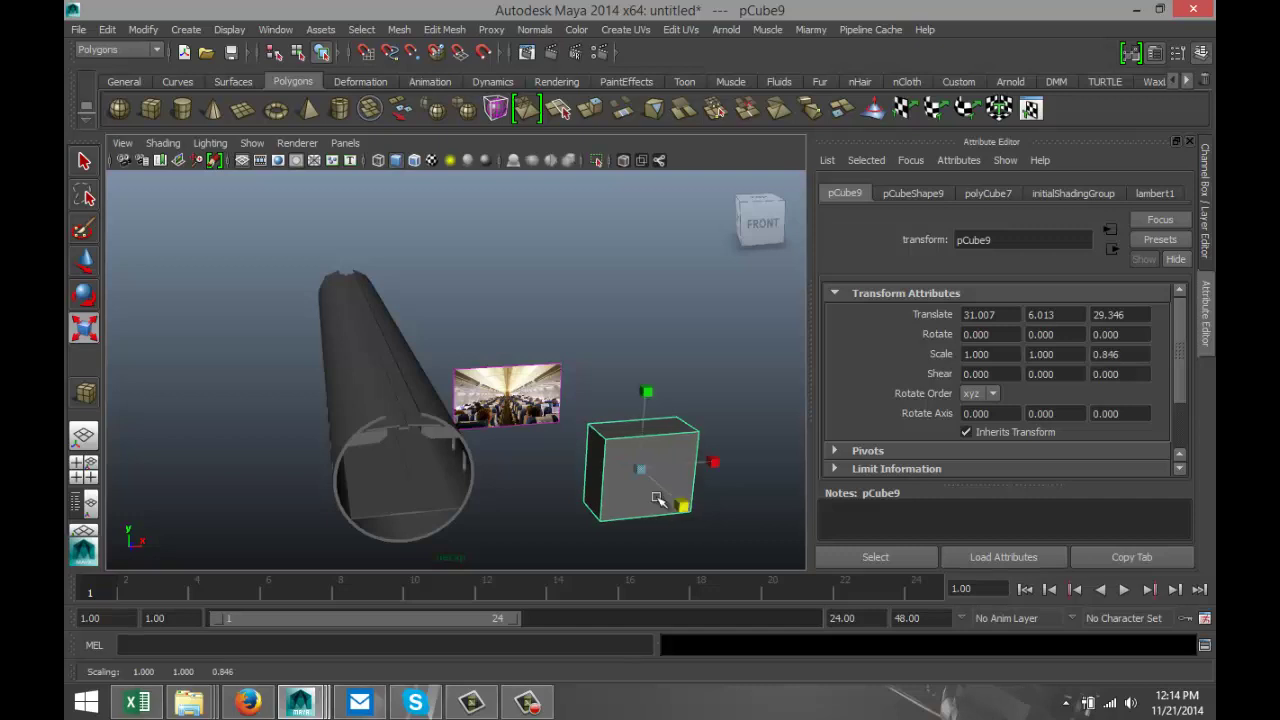
Bevel the new cube's top and vertical edges, leaving the bottom edges sharp
left_click_drag(530, 466, 547, 490, "alt")
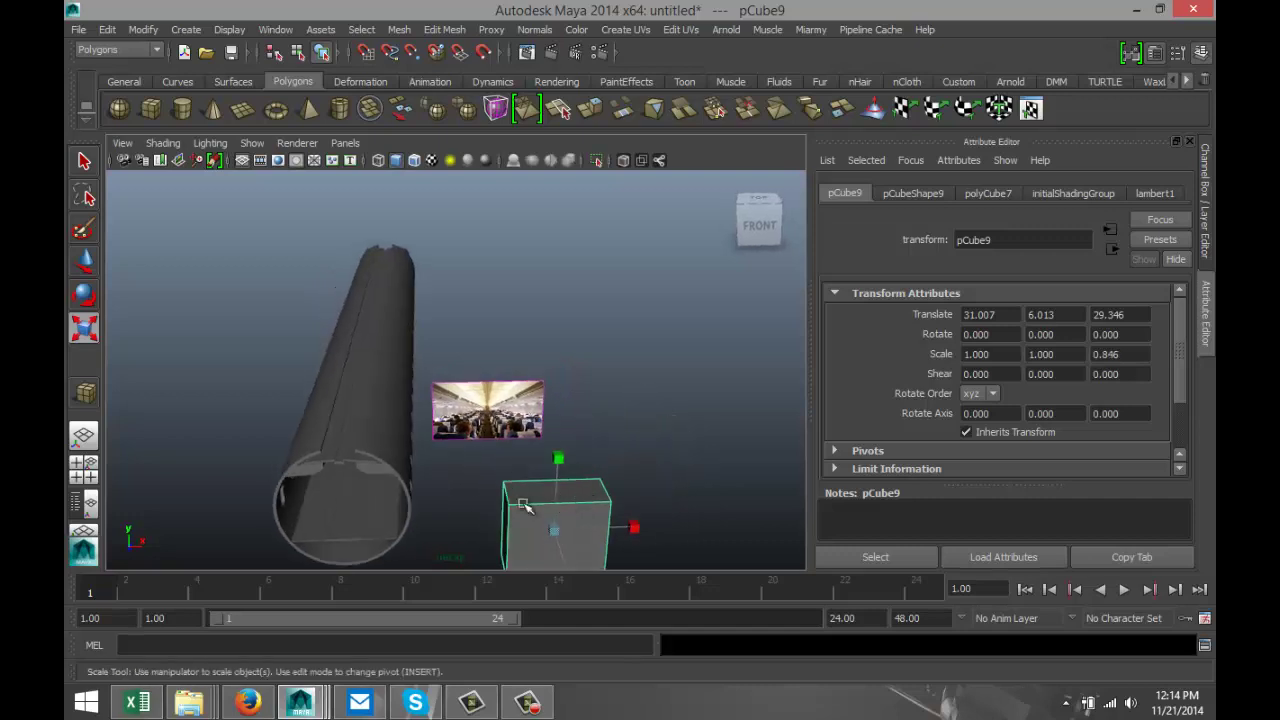
right_click_drag(522, 506, 524, 252)
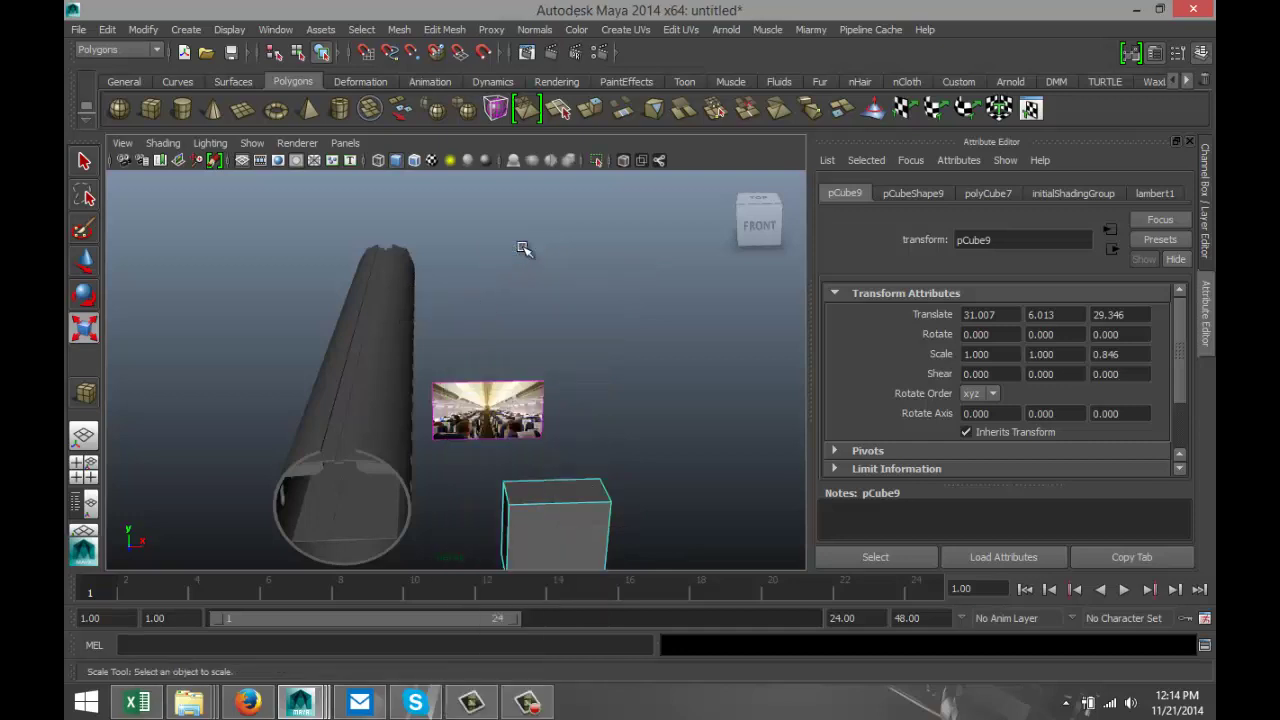
left_click(507, 528)
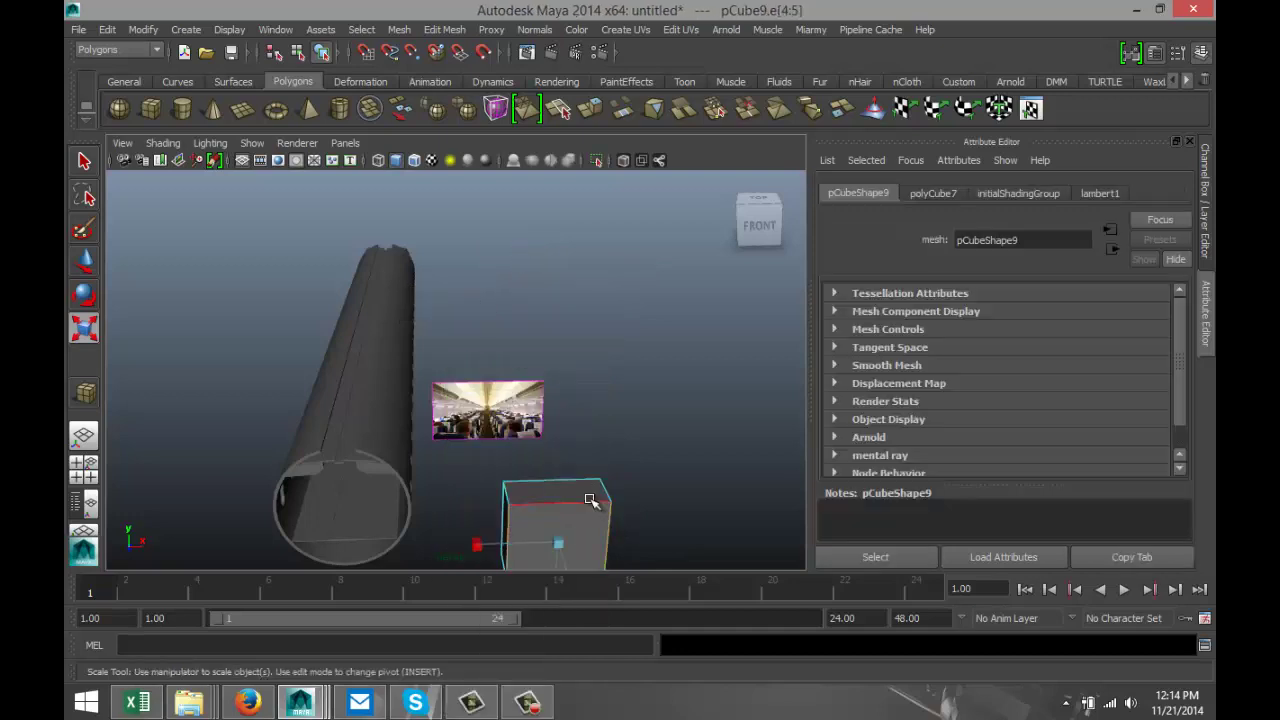
left_click(571, 481)
left_click(590, 484, "shift")
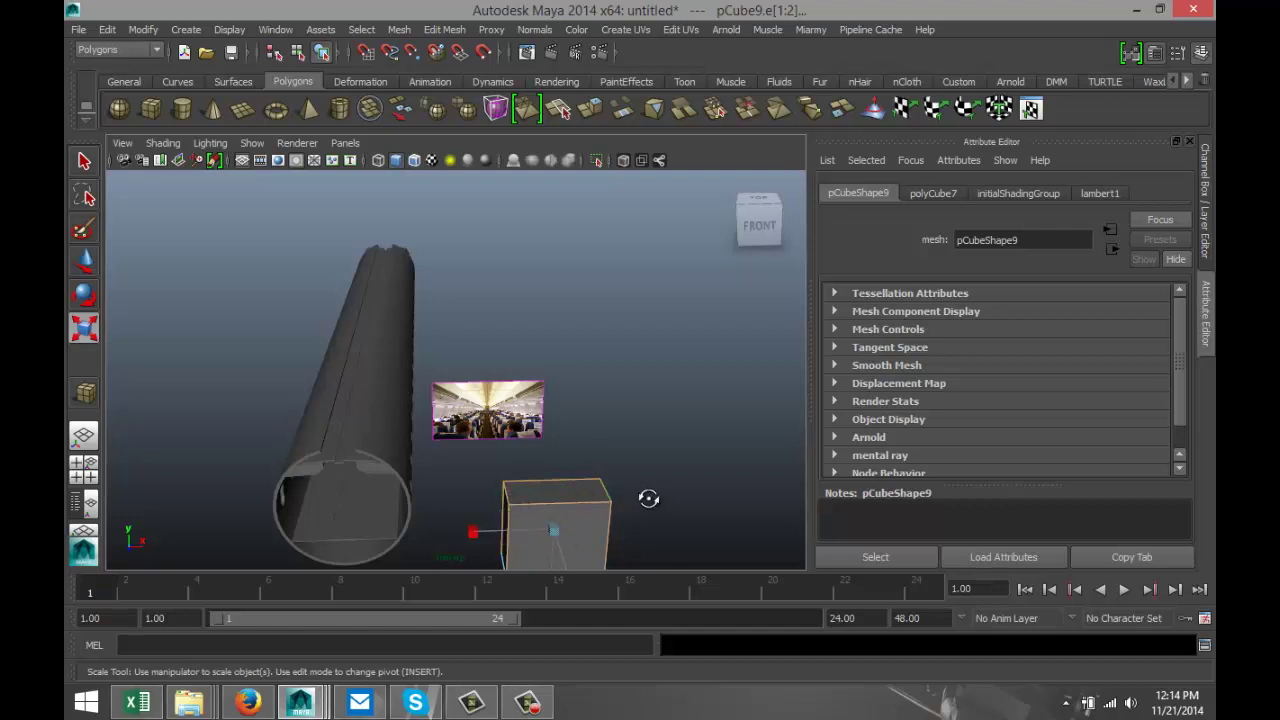
left_click_drag(648, 498, 303, 491, "alt")
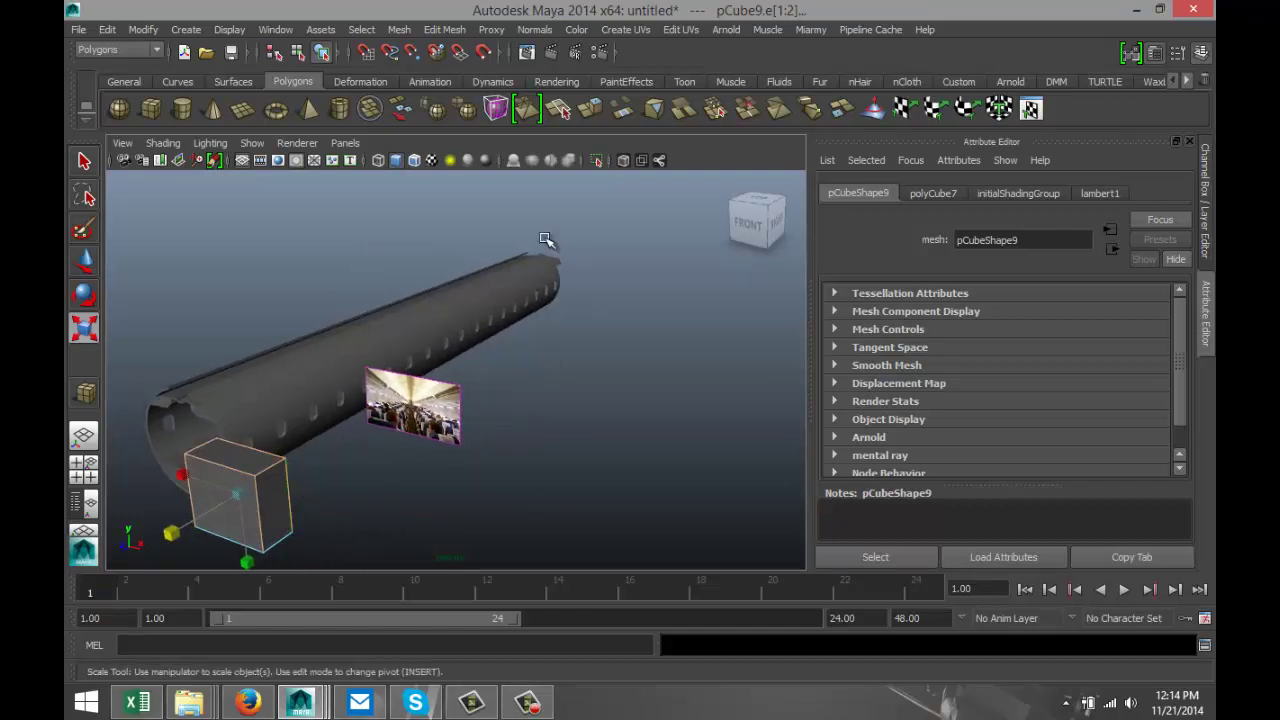
left_click(444, 29)
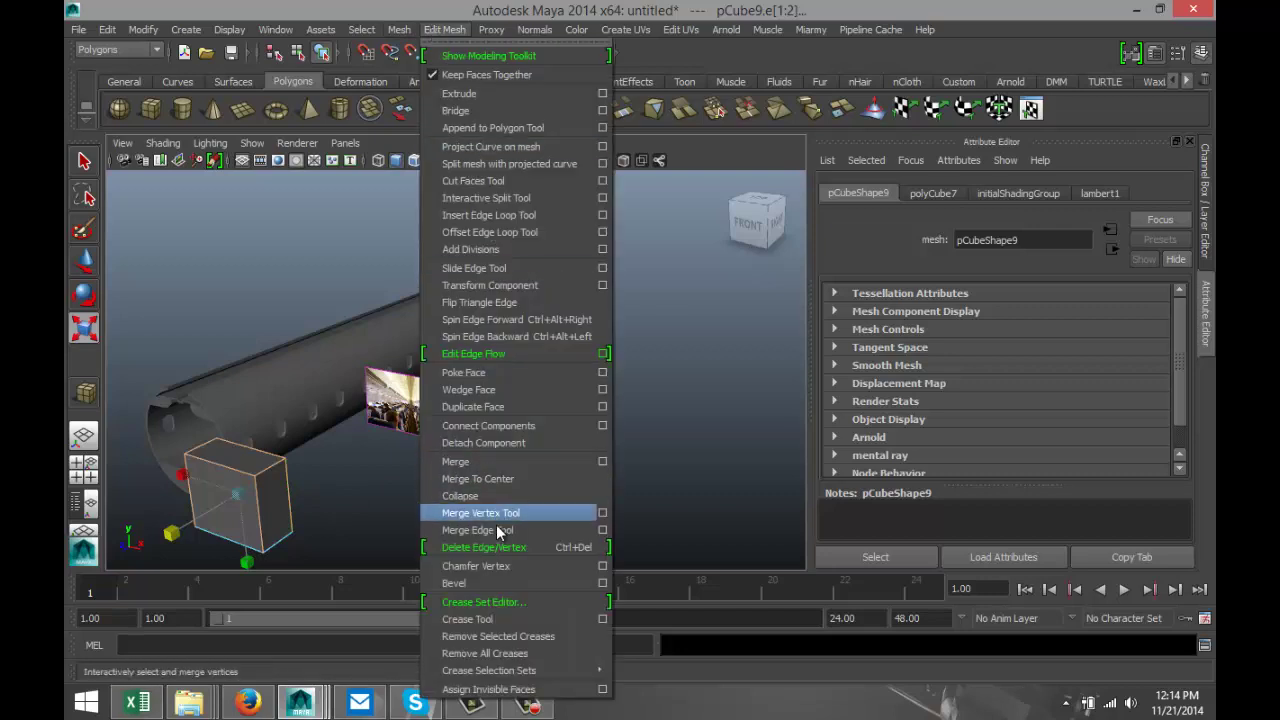
left_click(500, 583)
Set the cube's bevel to 7 segments with an offset of about 0.662
left_click_drag(455, 500, 514, 497, "alt")
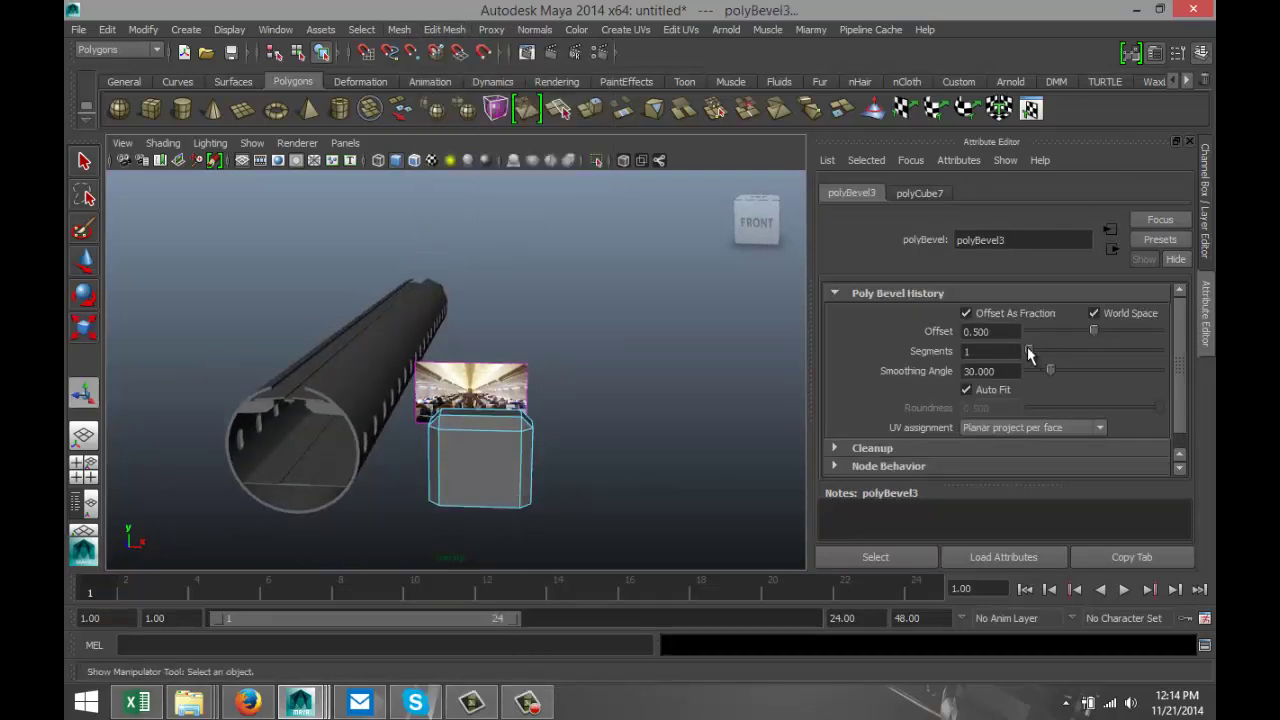
left_click_drag(1028, 350, 1097, 350)
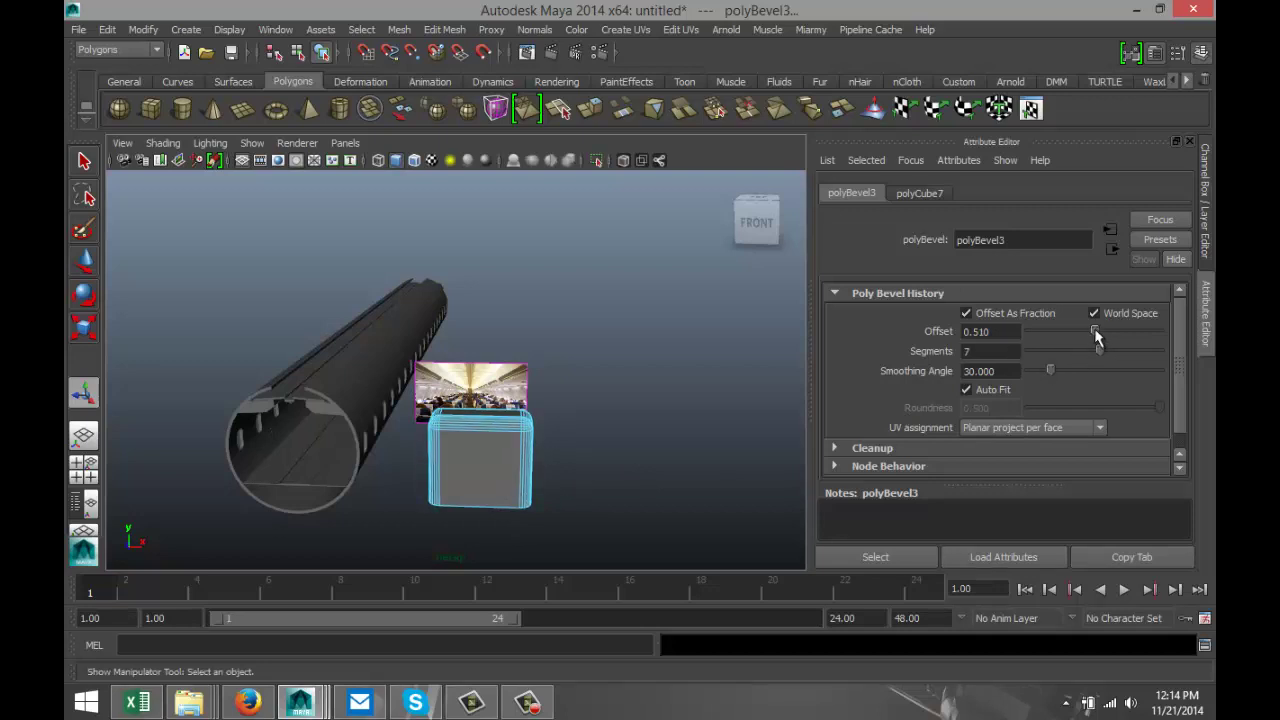
left_click_drag(1096, 336, 1118, 332)
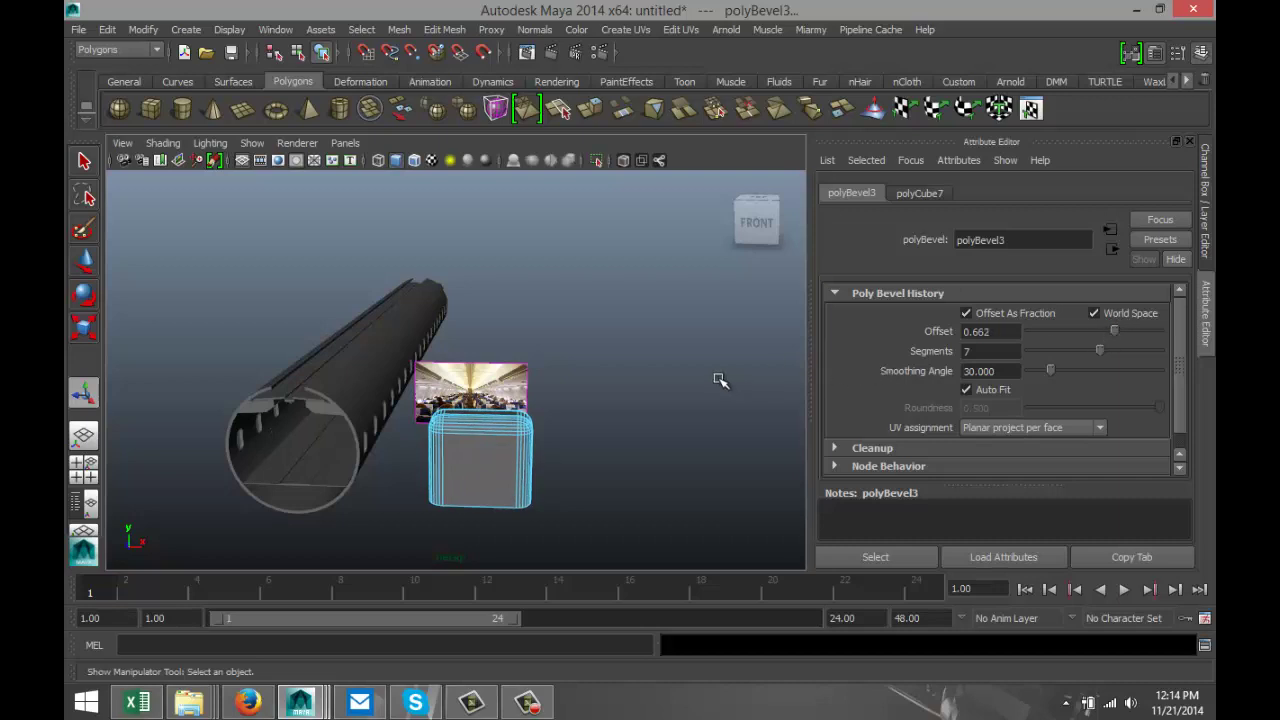
In the top view, move the vertices of the beveled block's two back corners slightly forward along Z to make it thinner
left_click_drag(718, 378, 621, 463, "alt")
middle_click_drag(640, 475, 597, 409, "alt")
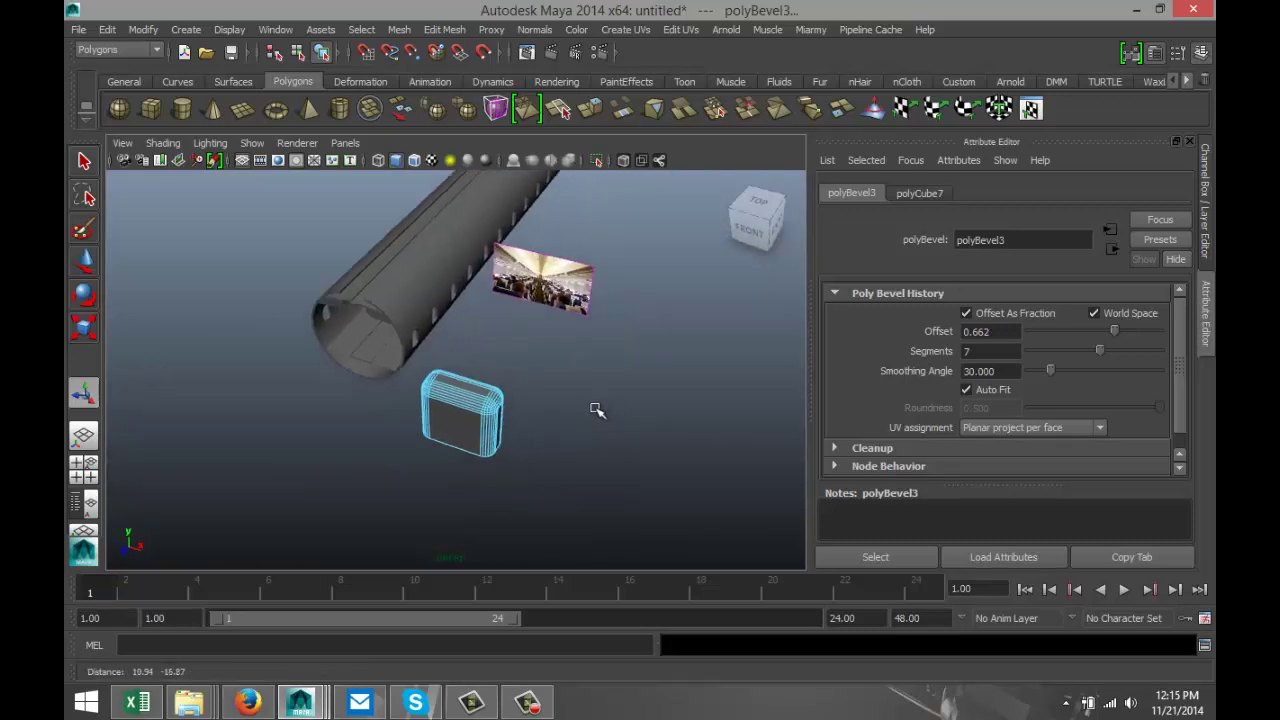
left_click(84, 464)
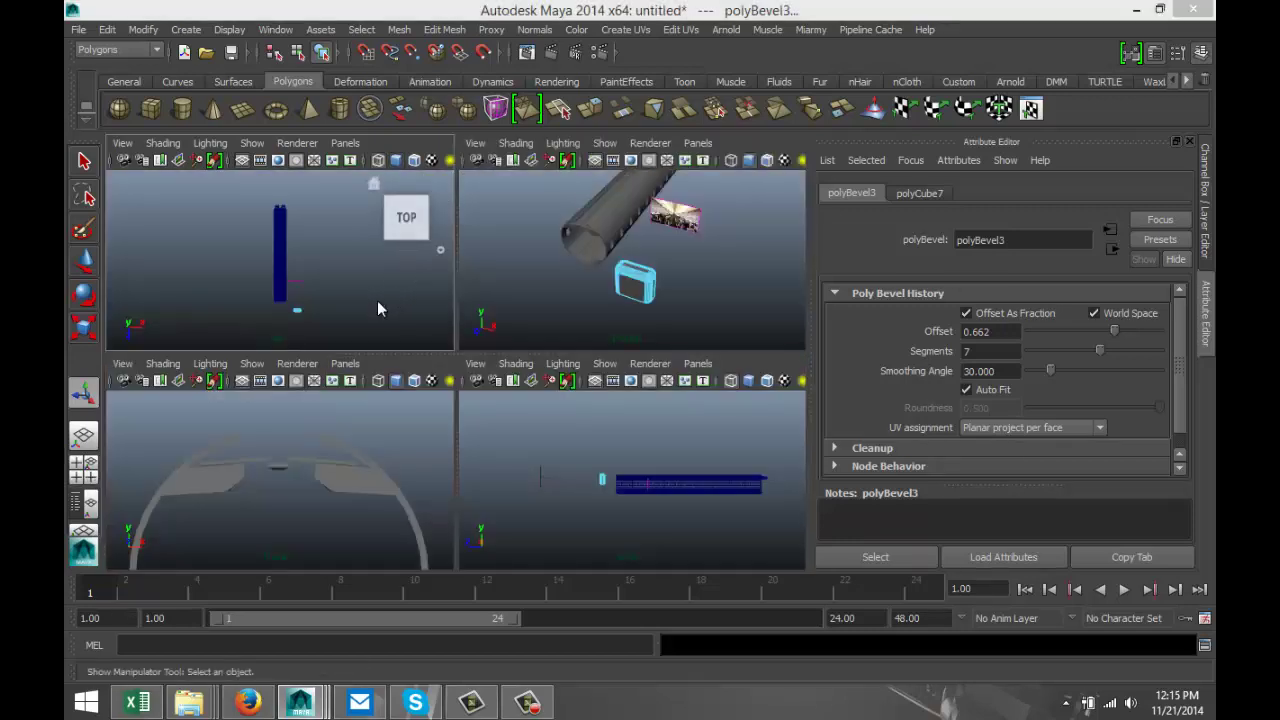
key("space")
key("f")
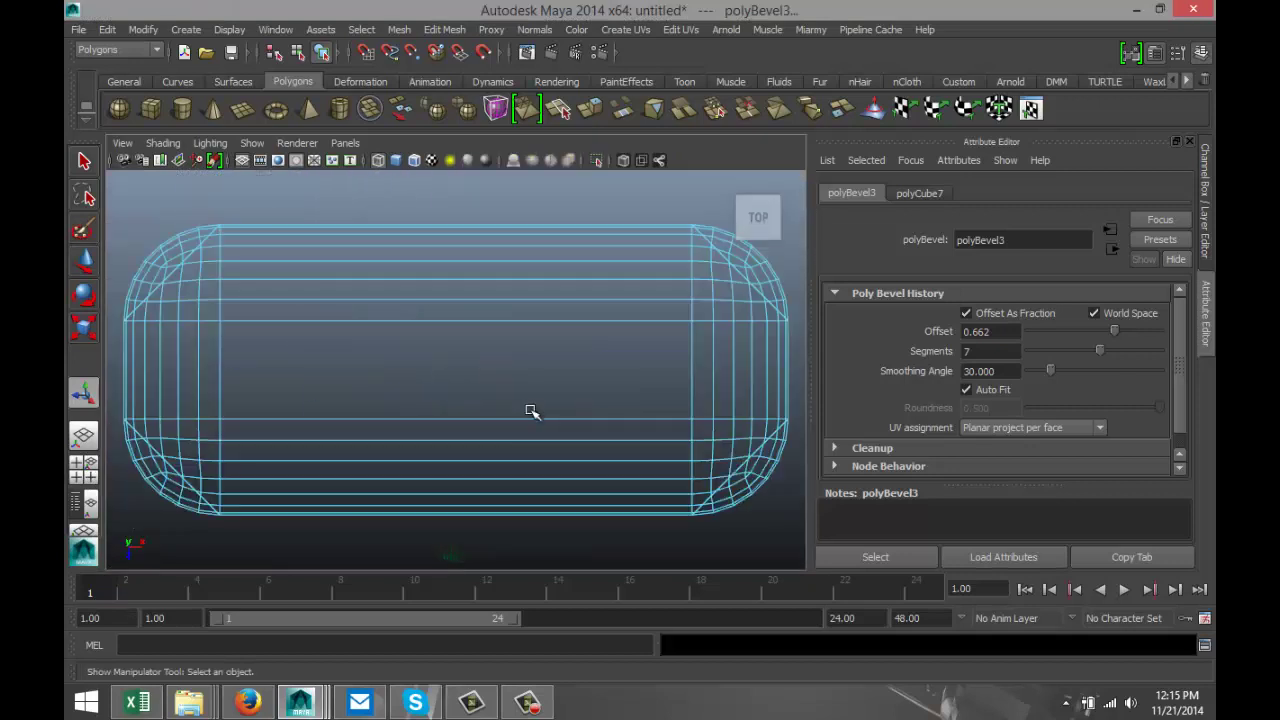
scroll(540, 412, "down", 3)
right_click_drag(603, 375, 527, 290)
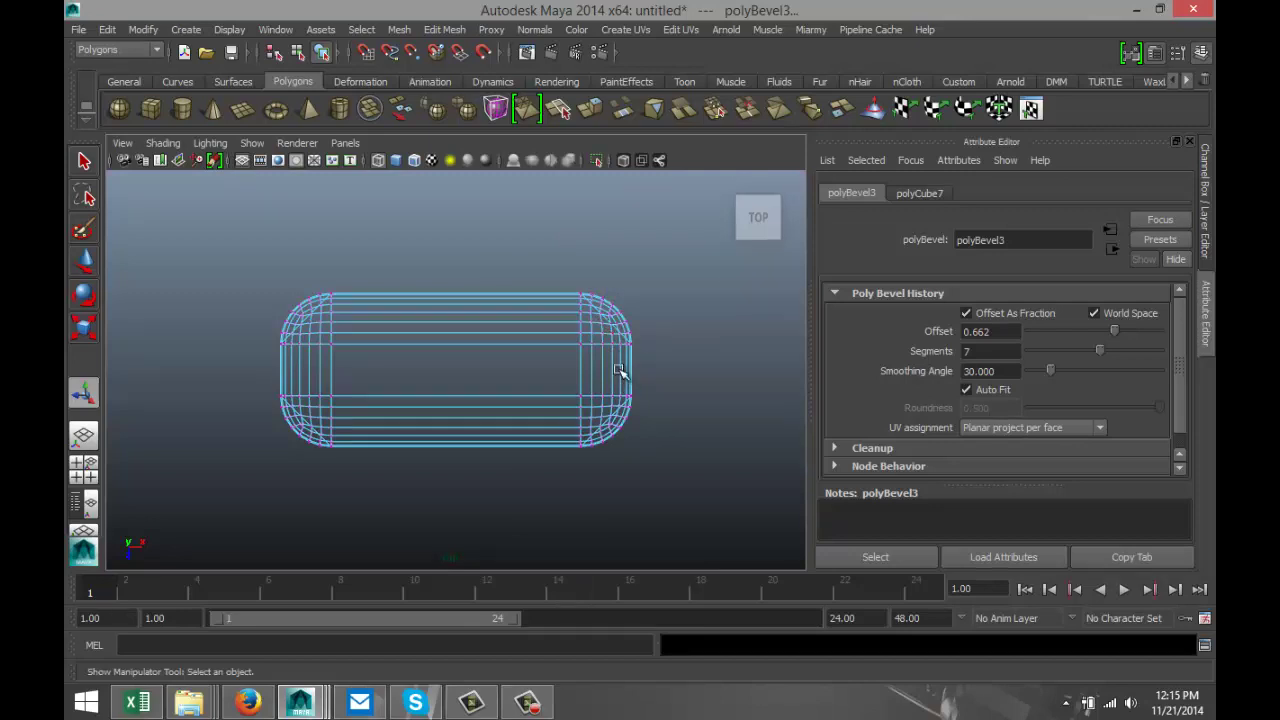
left_click_drag(563, 292, 663, 366)
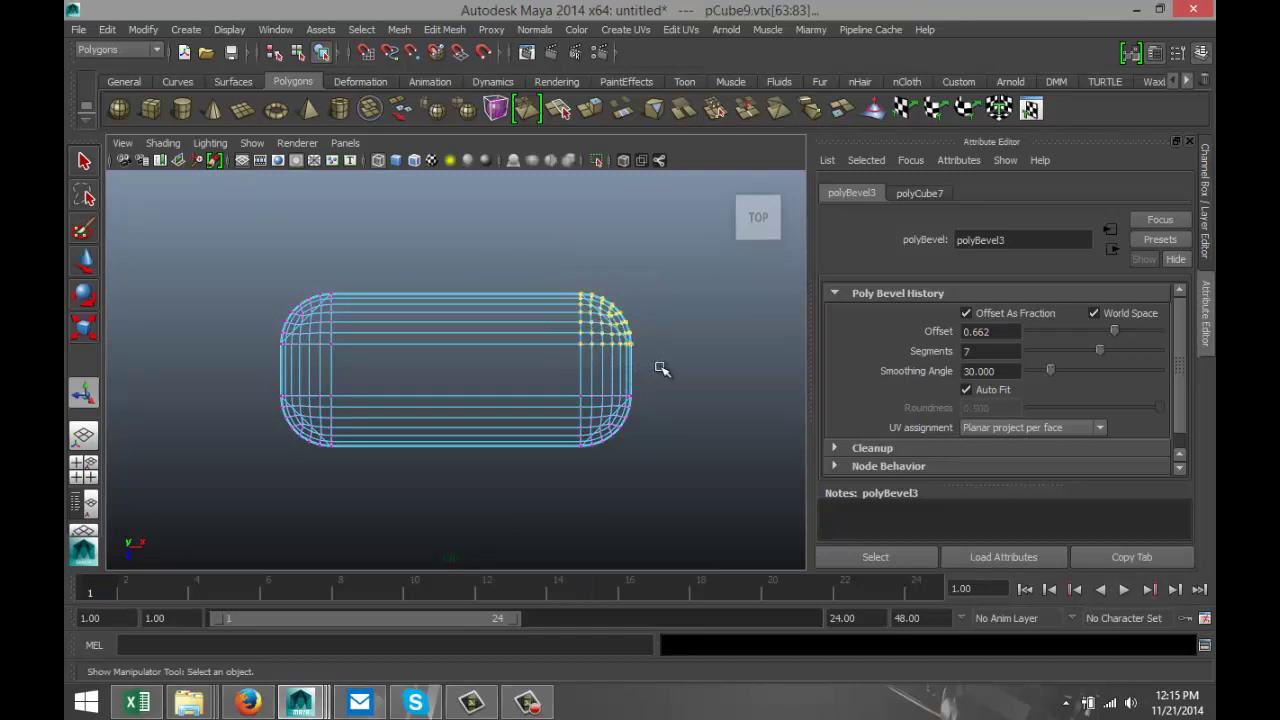
left_click_drag(343, 274, 274, 371, "shift")
key("w")
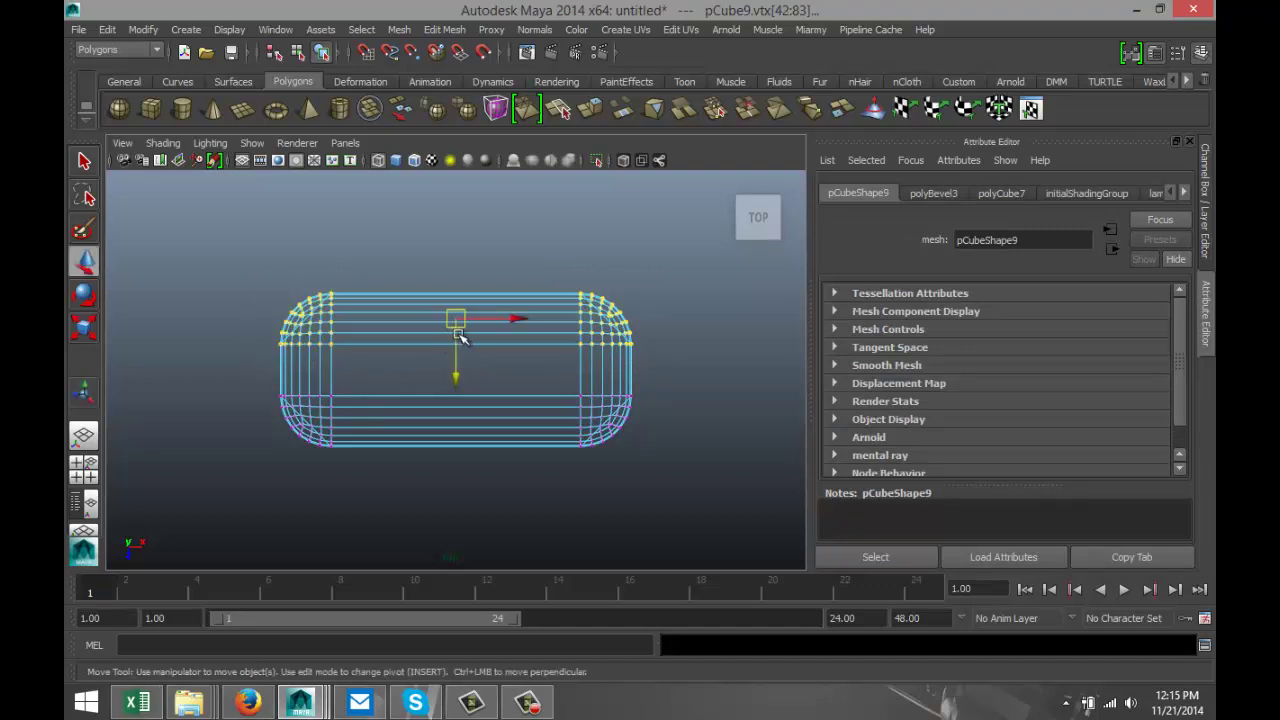
left_click_drag(457, 366, 455, 379)
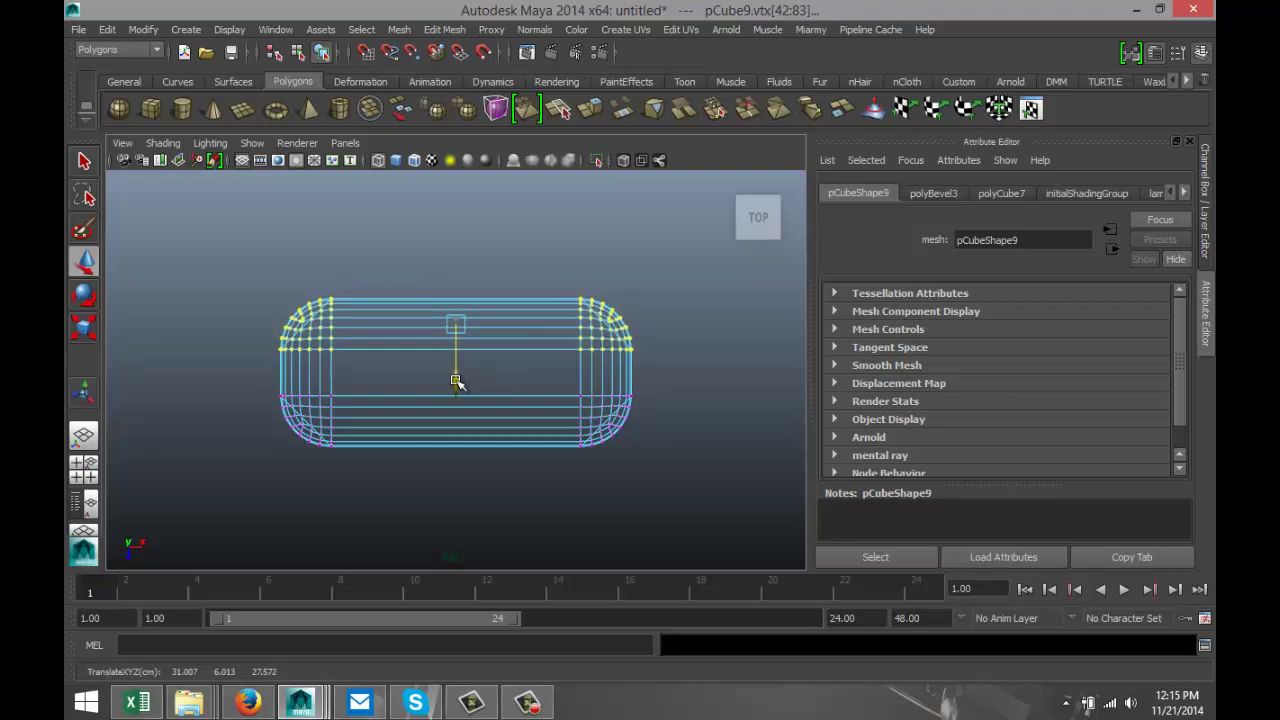
left_click(477, 503)
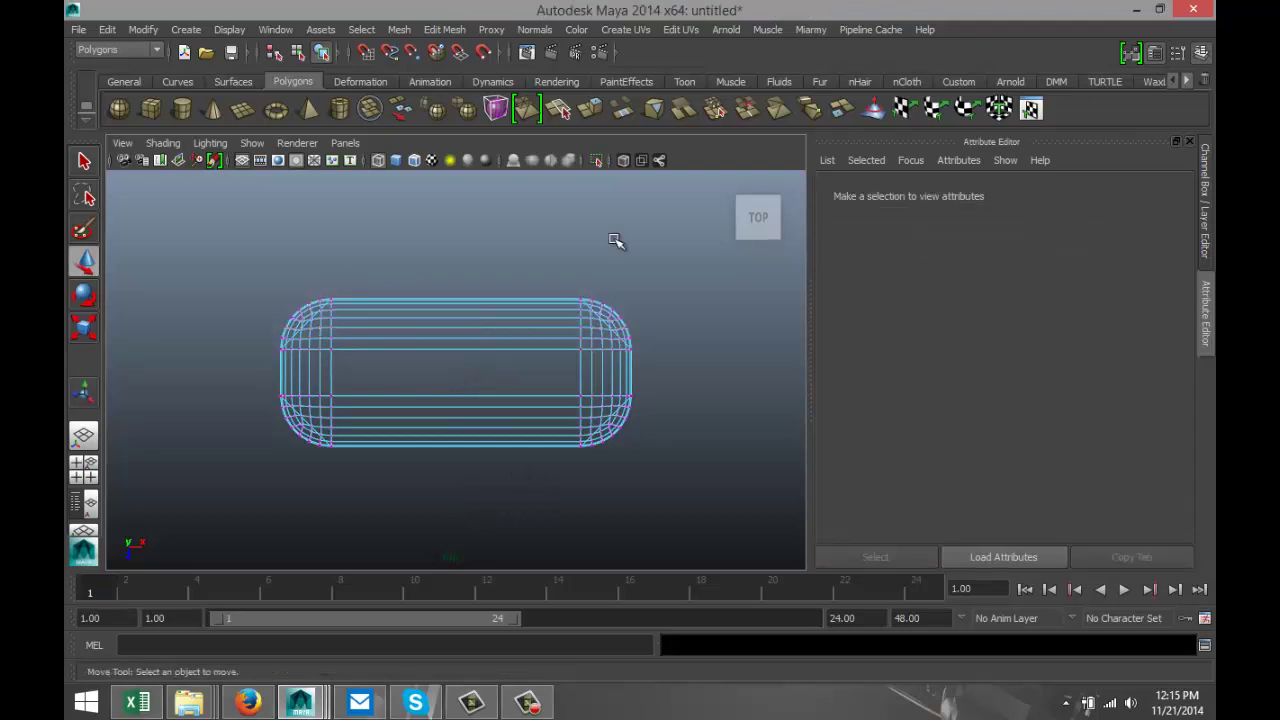
Insert three edge loops across the middle of the block, one near the center and one on each side of it
left_click(443, 29)
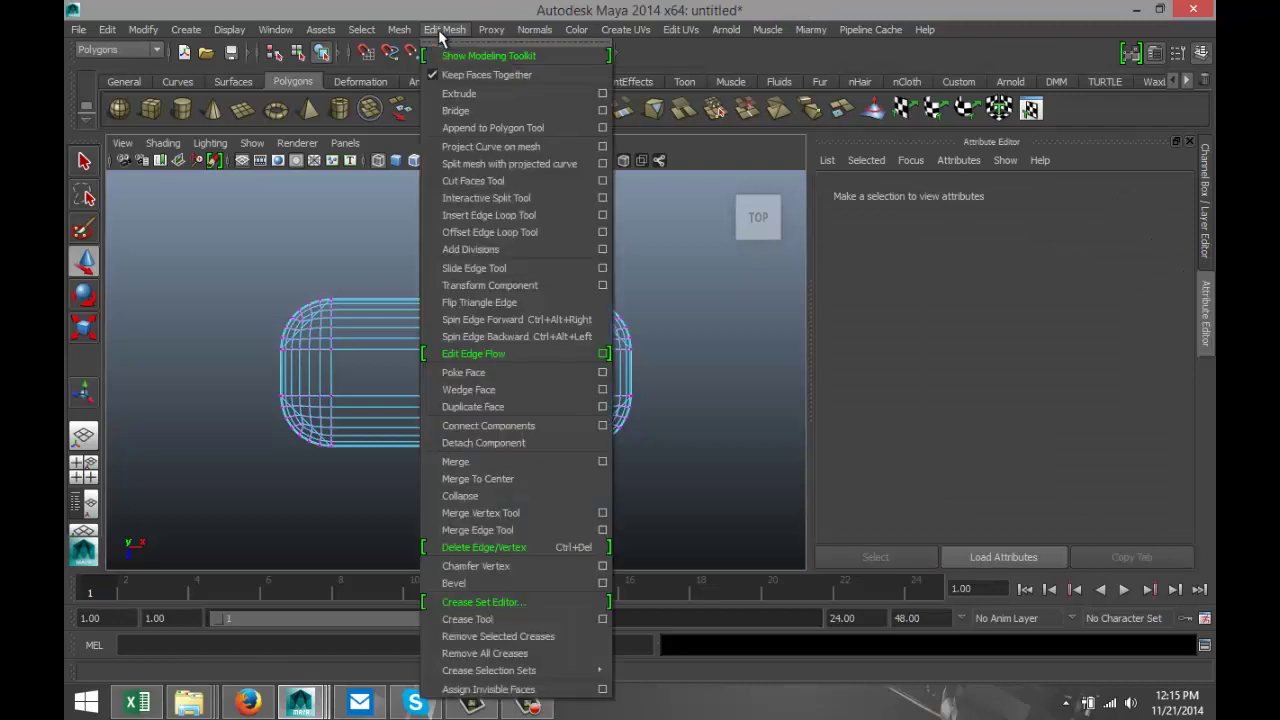
left_click(505, 216)
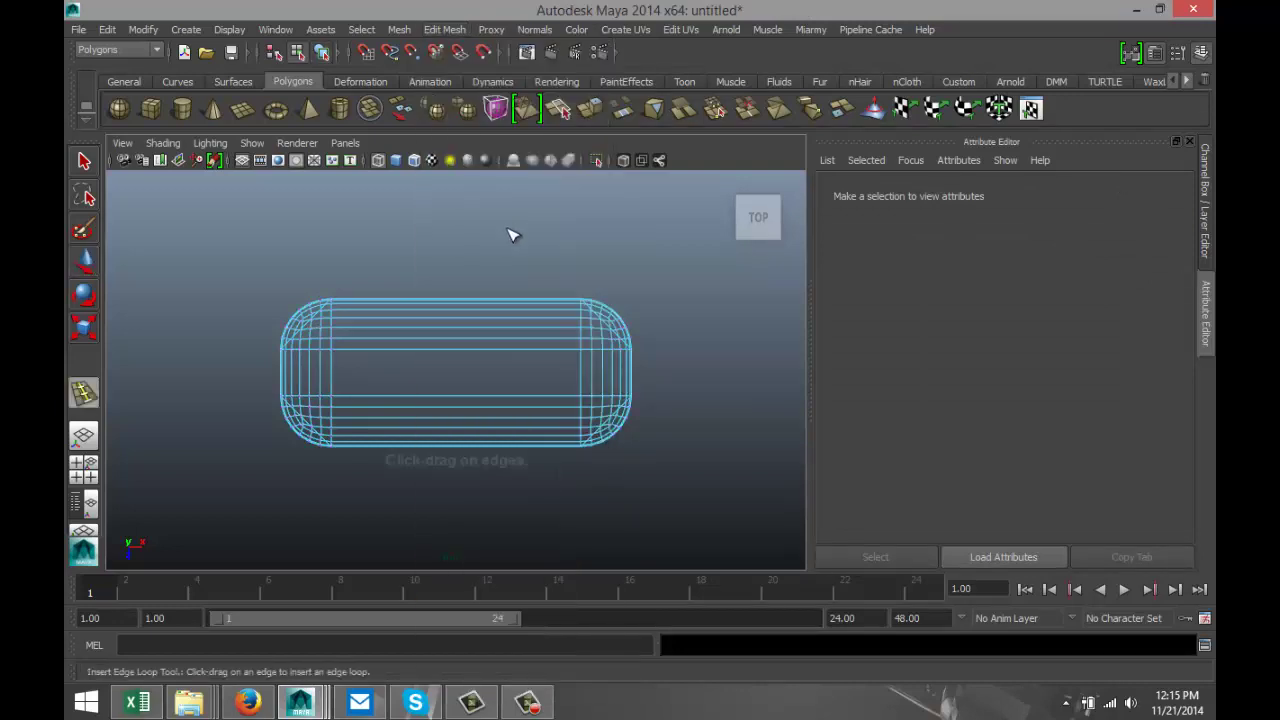
left_click(459, 307)
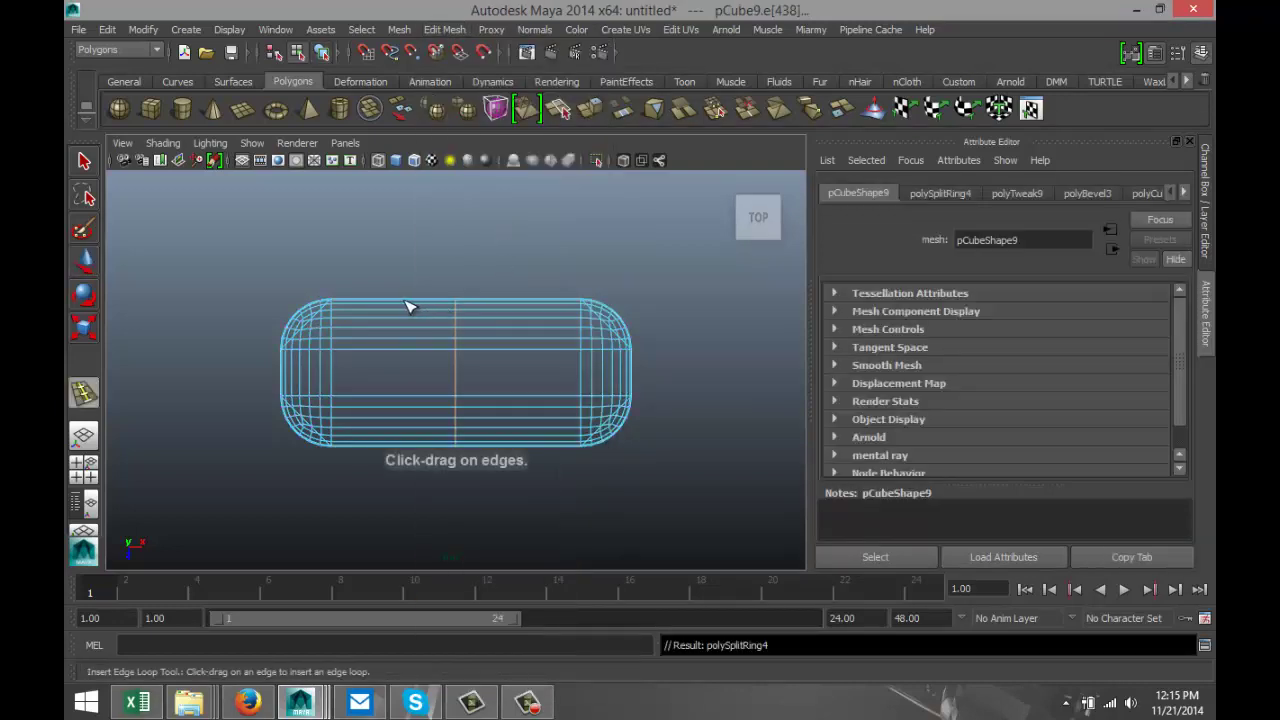
left_click(408, 306)
left_click(504, 306)
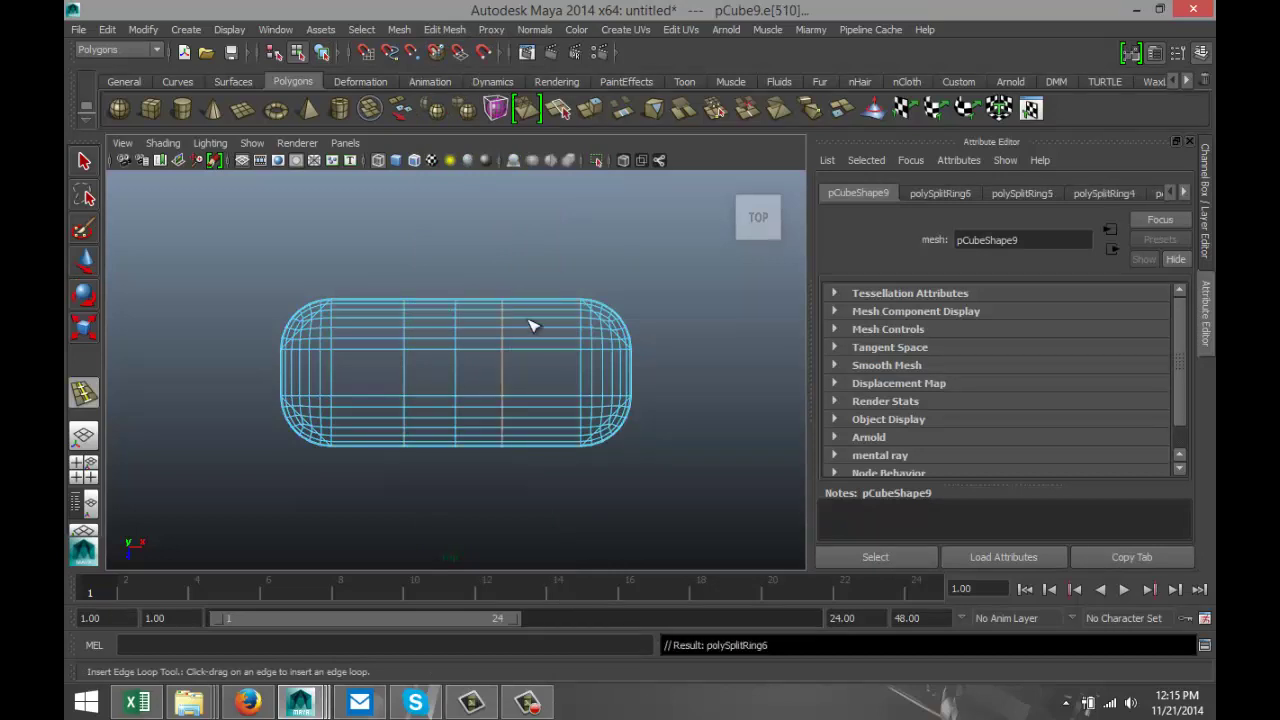
Move the right-hand of the block's three middle edge loops slightly outward along X
key("q")
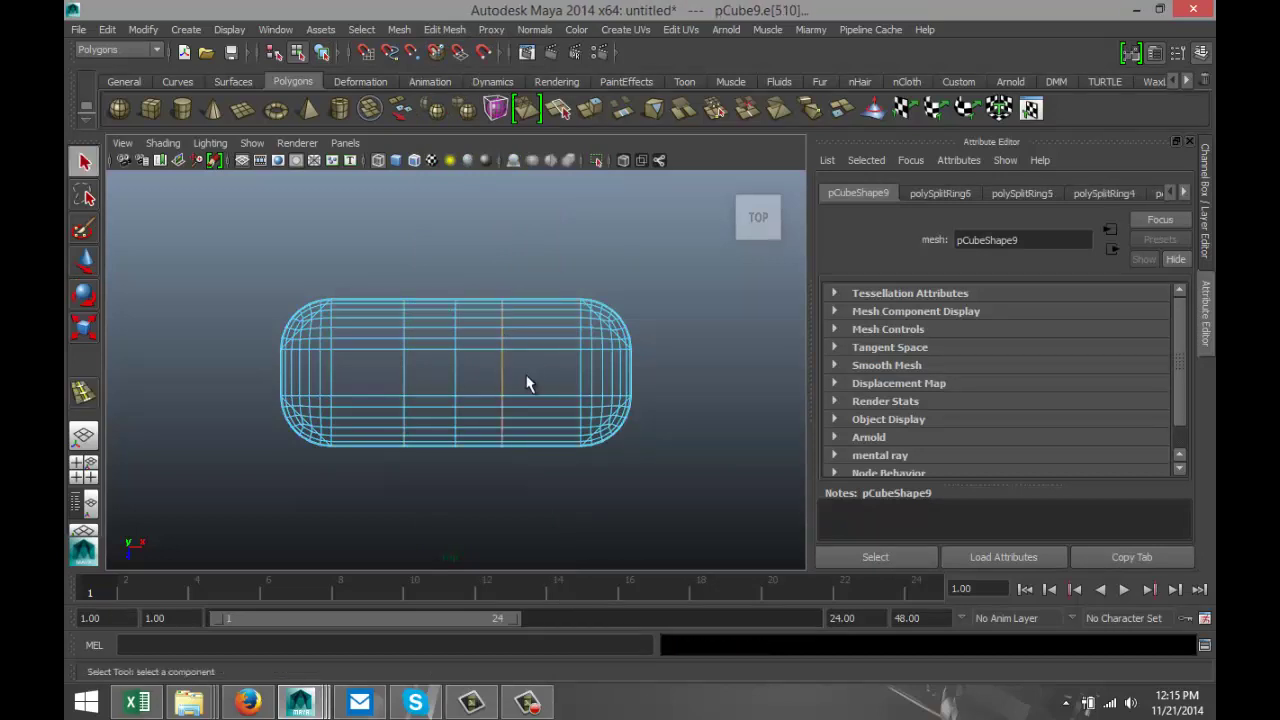
key("w")
left_click_drag(562, 373, 566, 373)
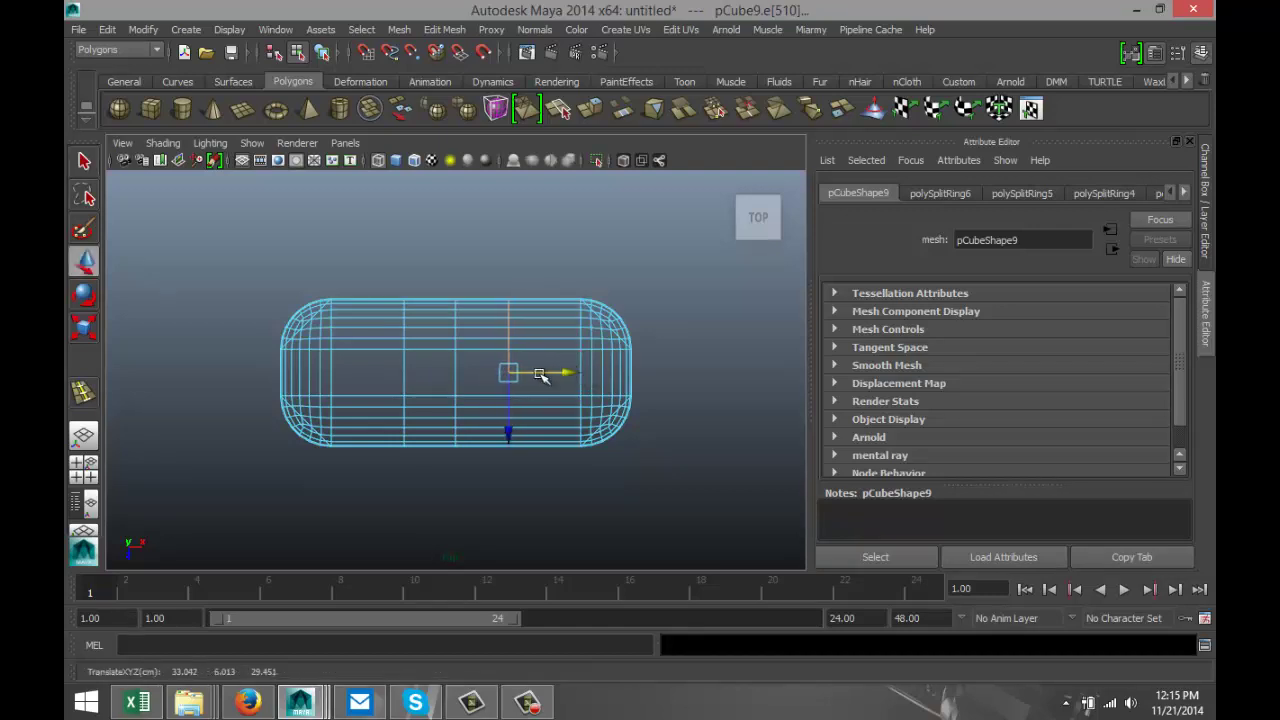
key("q")
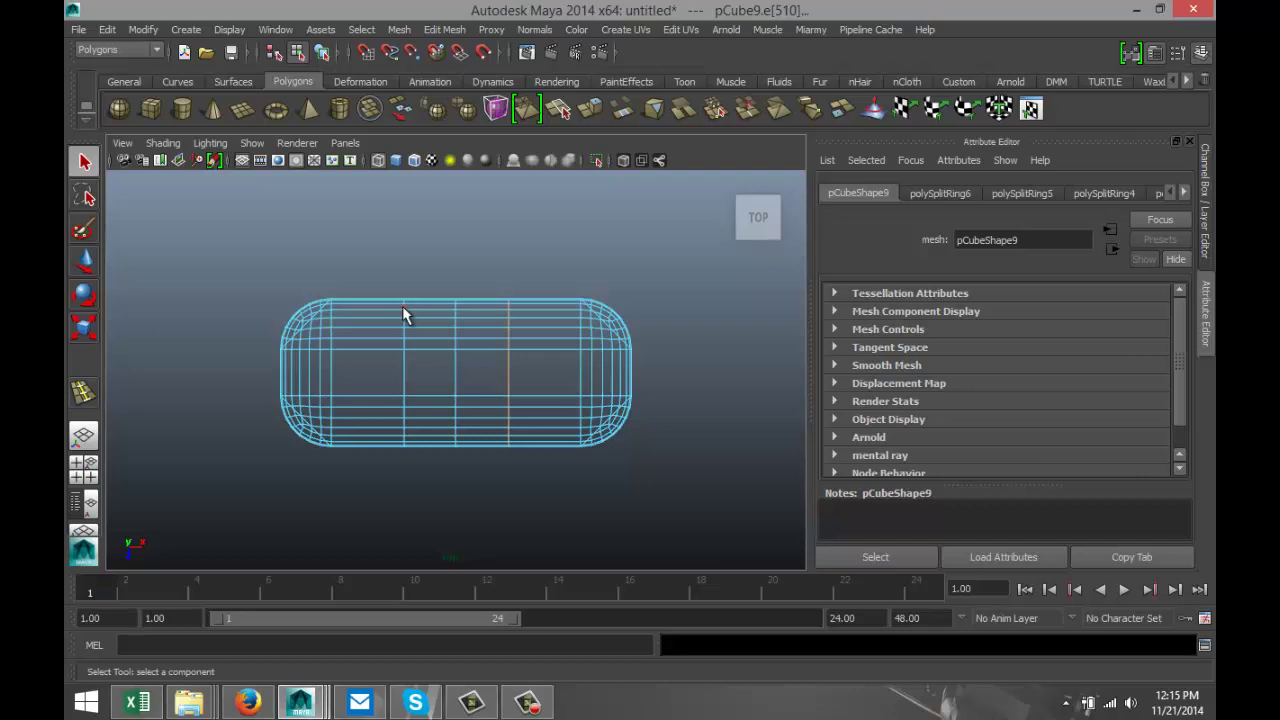
Curve the block by moving the back and front vertices of its three middle loops slightly forward along Z
right_click_drag(402, 306, 347, 296)
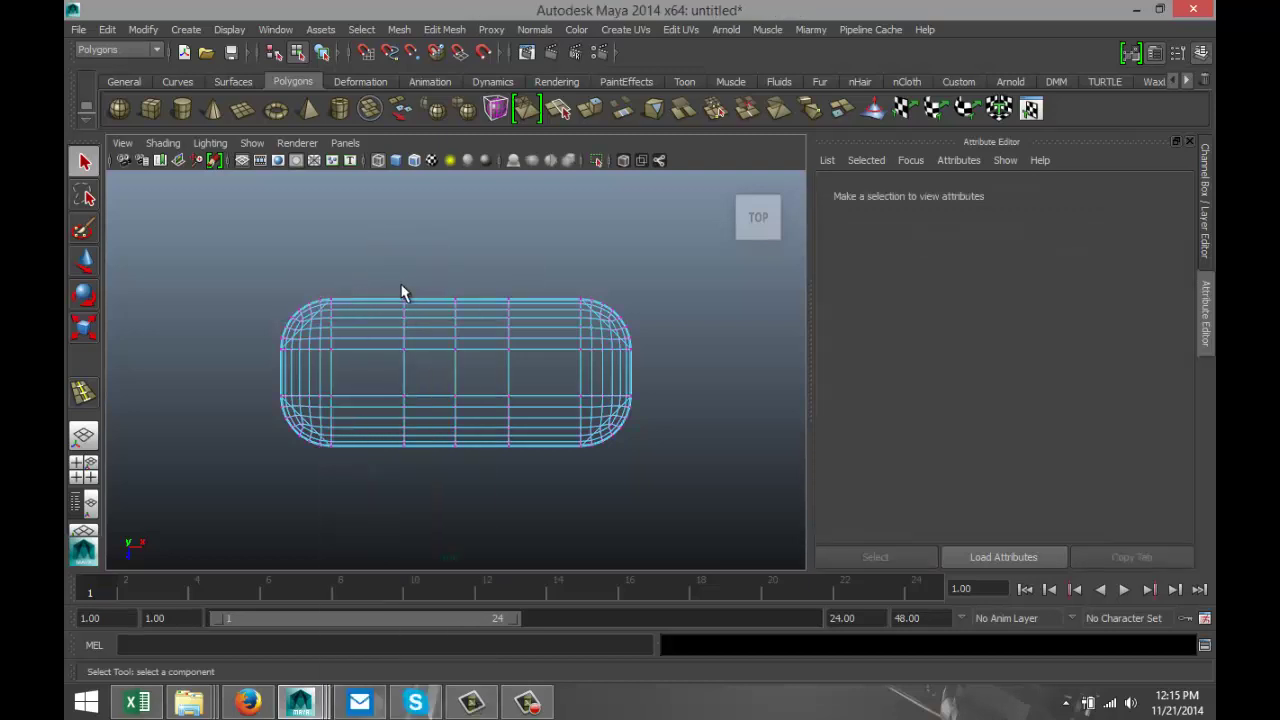
left_click_drag(538, 368, 541, 372)
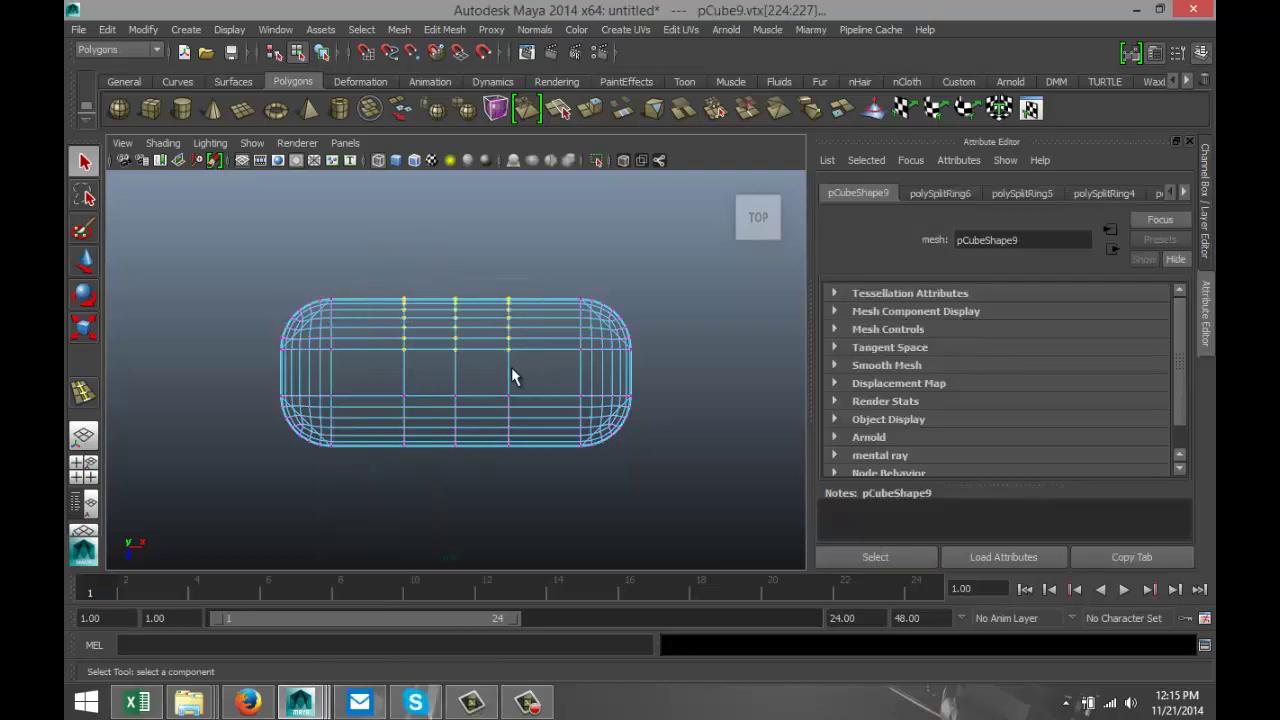
key("w")
left_click_drag(457, 362, 455, 380)
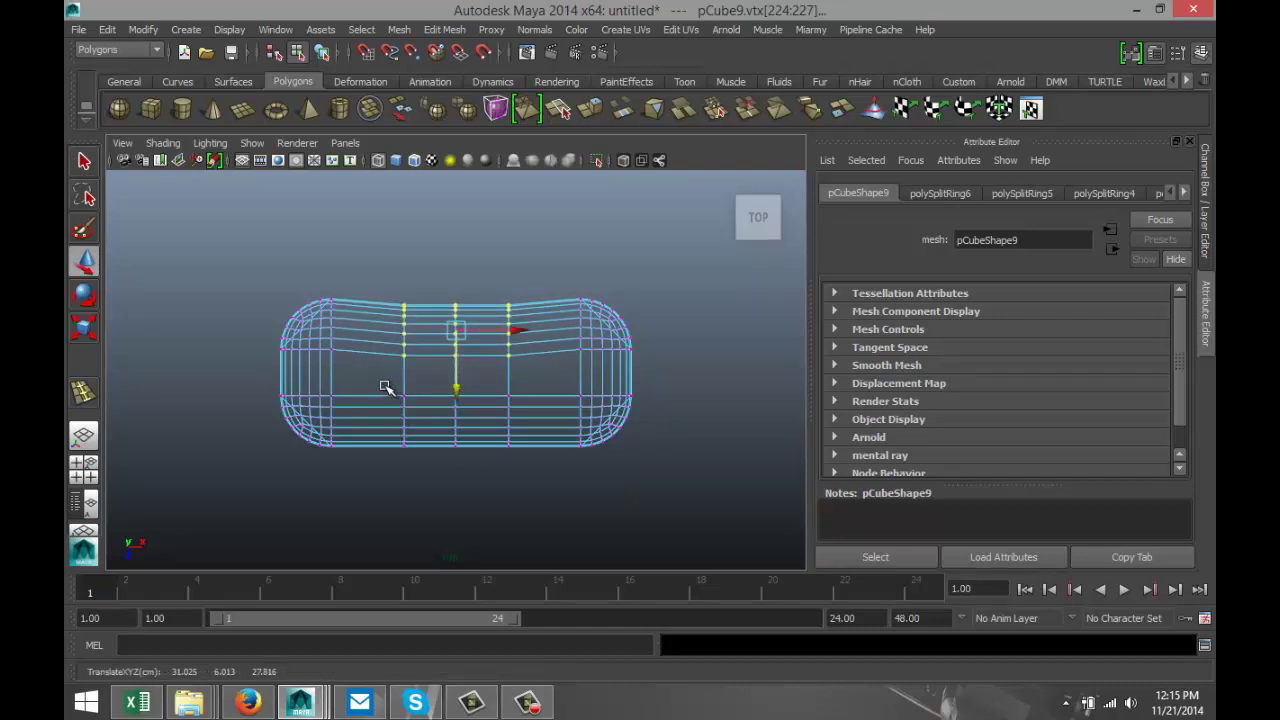
left_click_drag(386, 388, 531, 482)
left_click_drag(457, 466, 457, 473)
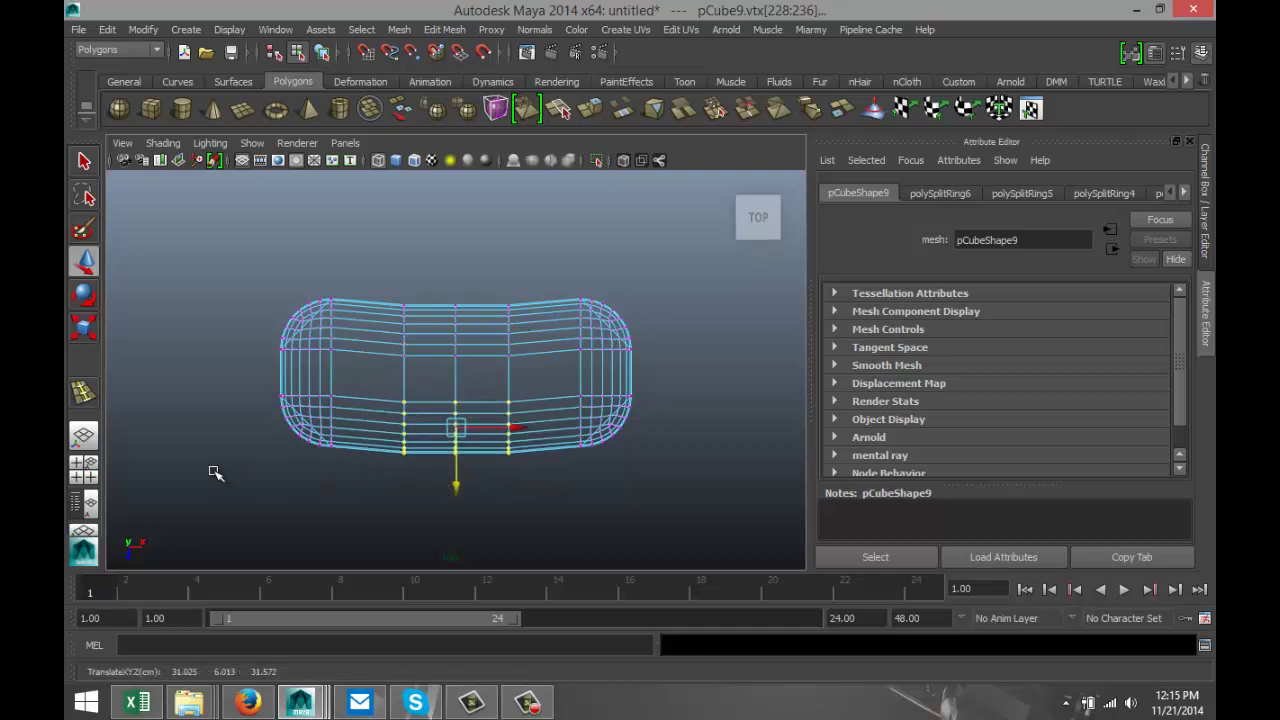
In the perspective view, return the block to object mode and select it
left_click(83, 469)
key("space")
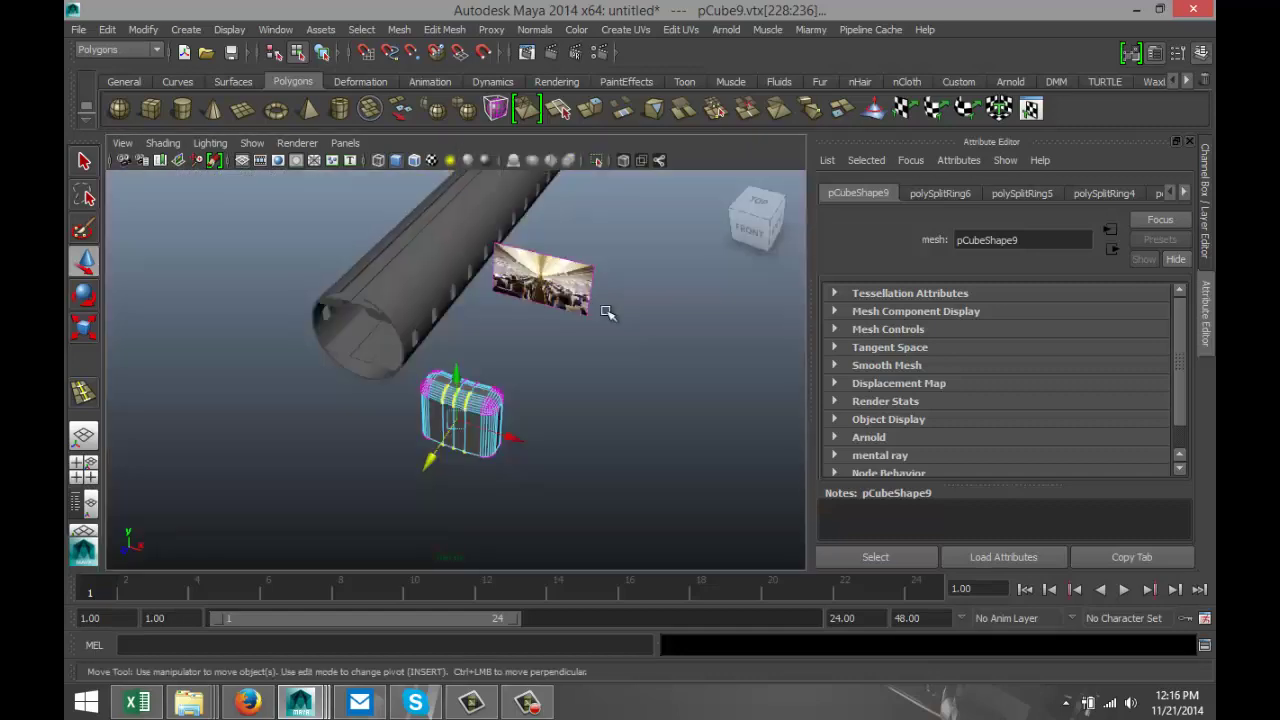
key("f")
mouse_move(640, 389)
left_mouse_down("alt")
mouse_move(600, 371)
mouse_move(625, 378)
left_mouse_up("alt")
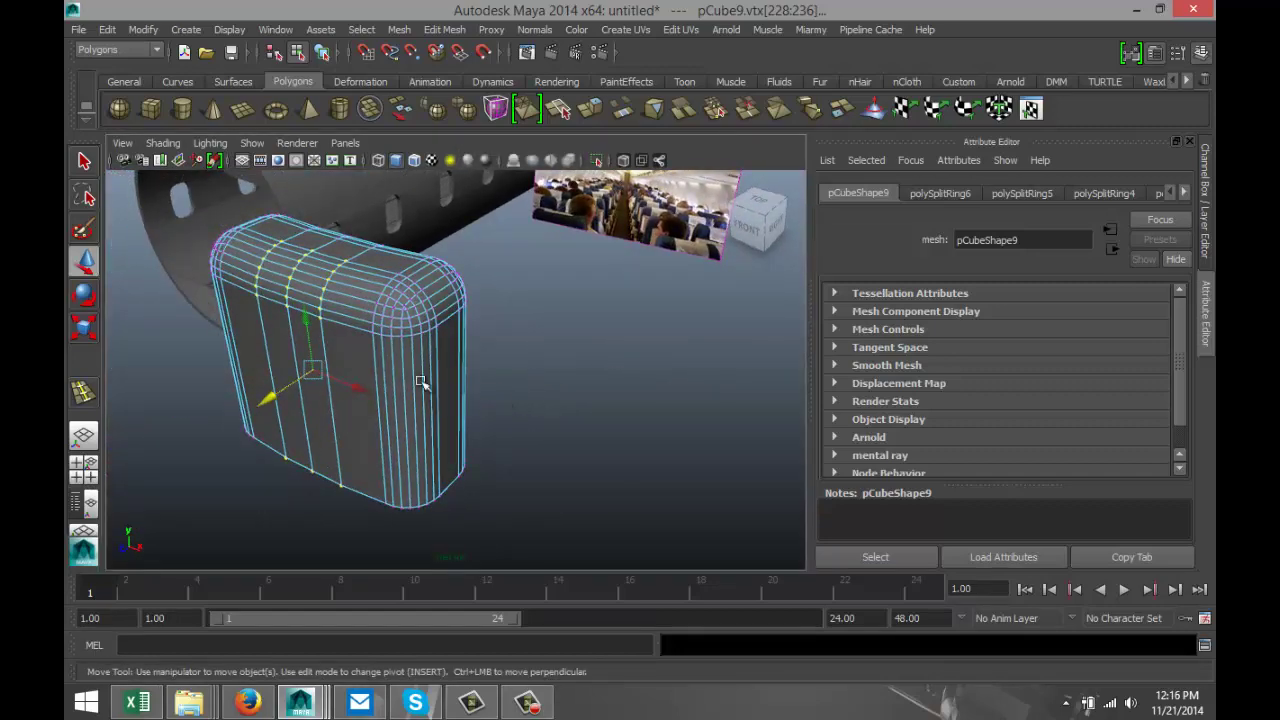
right_click_drag(420, 382, 500, 277)
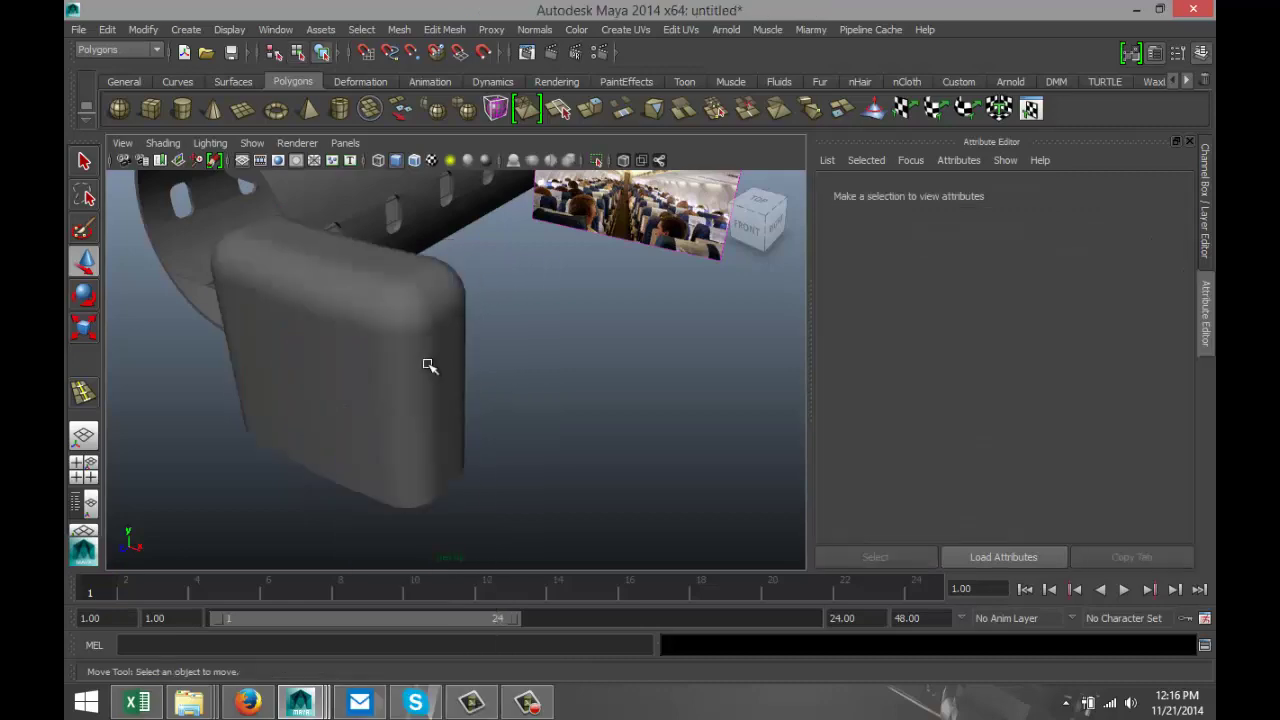
left_click(429, 366)
Insert a horizontal edge loop around the block a short way below its rounded top
left_click_drag(414, 405, 456, 405, "alt")
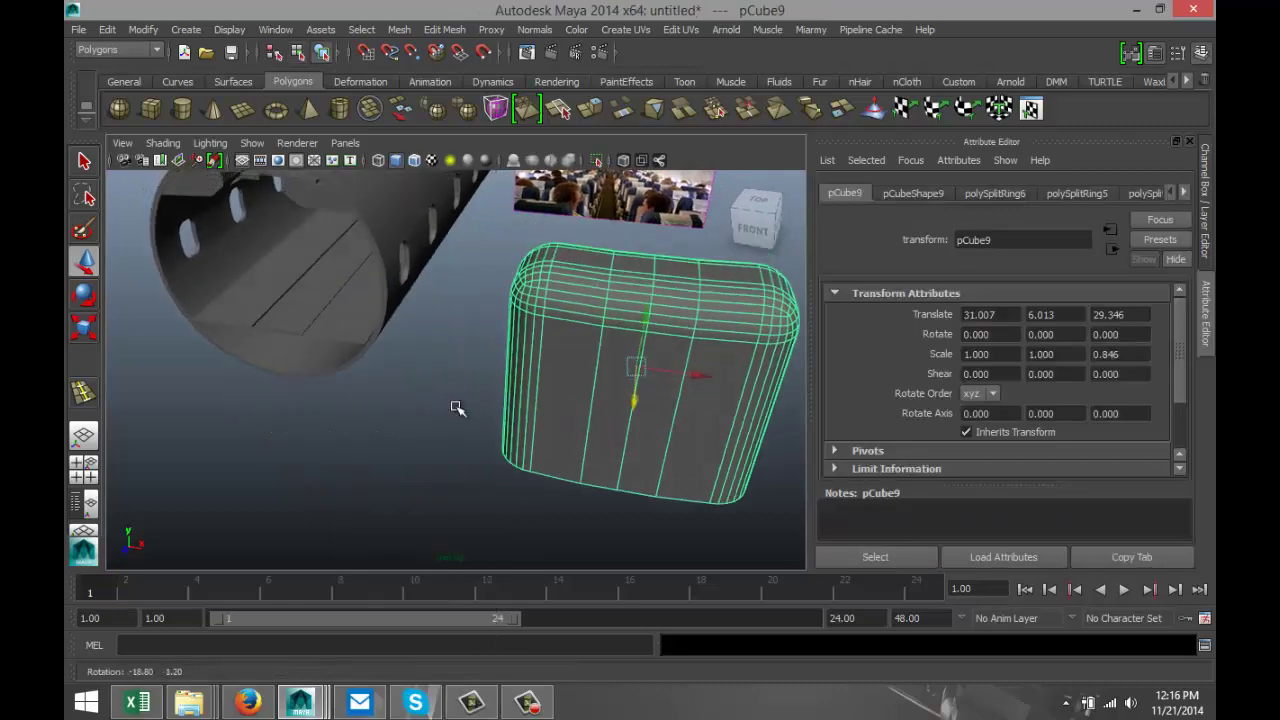
middle_click_drag(522, 416, 425, 434, "alt")
left_click_drag(427, 437, 477, 444, "alt")
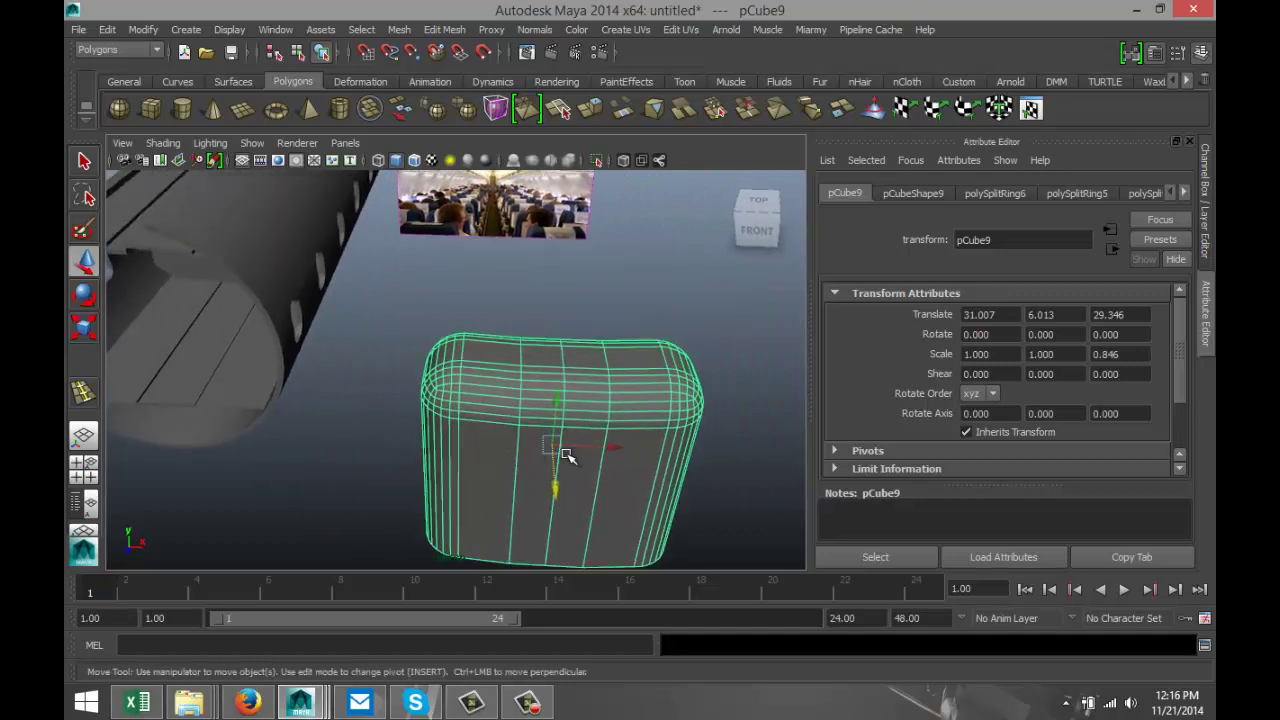
mouse_move(651, 423)
middle_mouse_down("alt")
mouse_move(640, 420)
mouse_move(657, 421)
middle_mouse_up("alt")
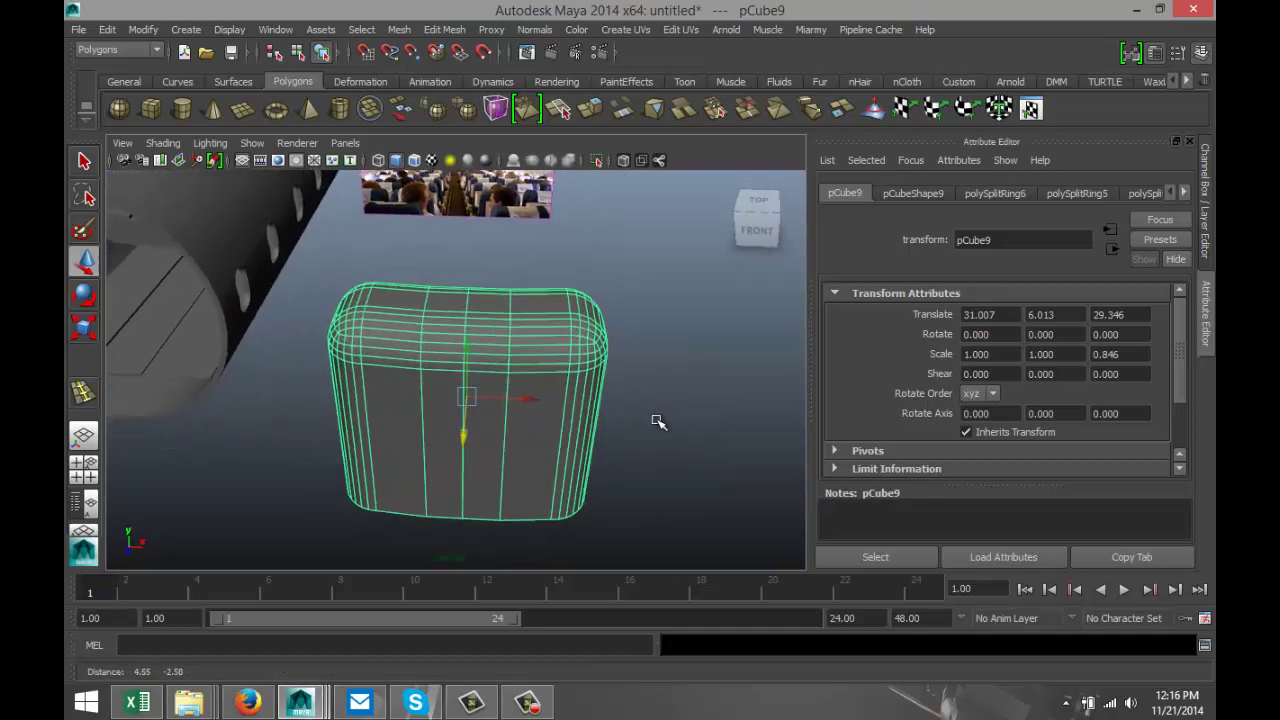
left_click(444, 29)
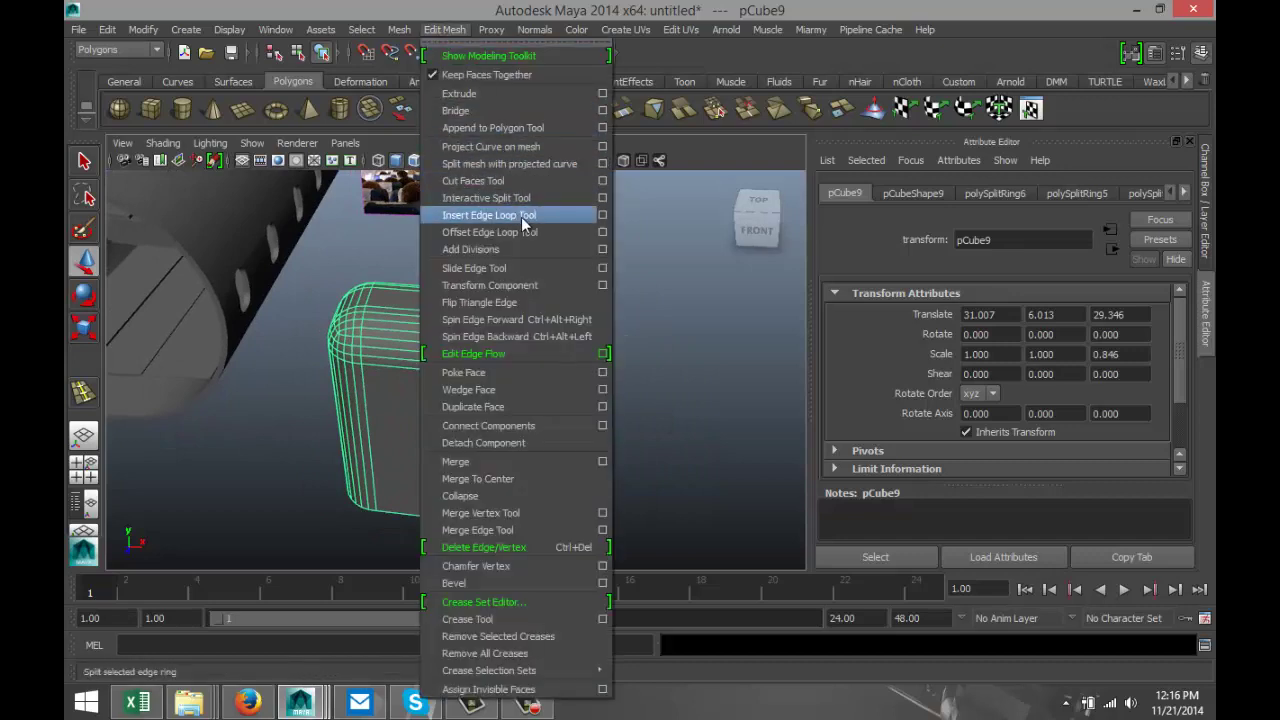
left_click(488, 215)
left_click_drag(508, 420, 510, 421)
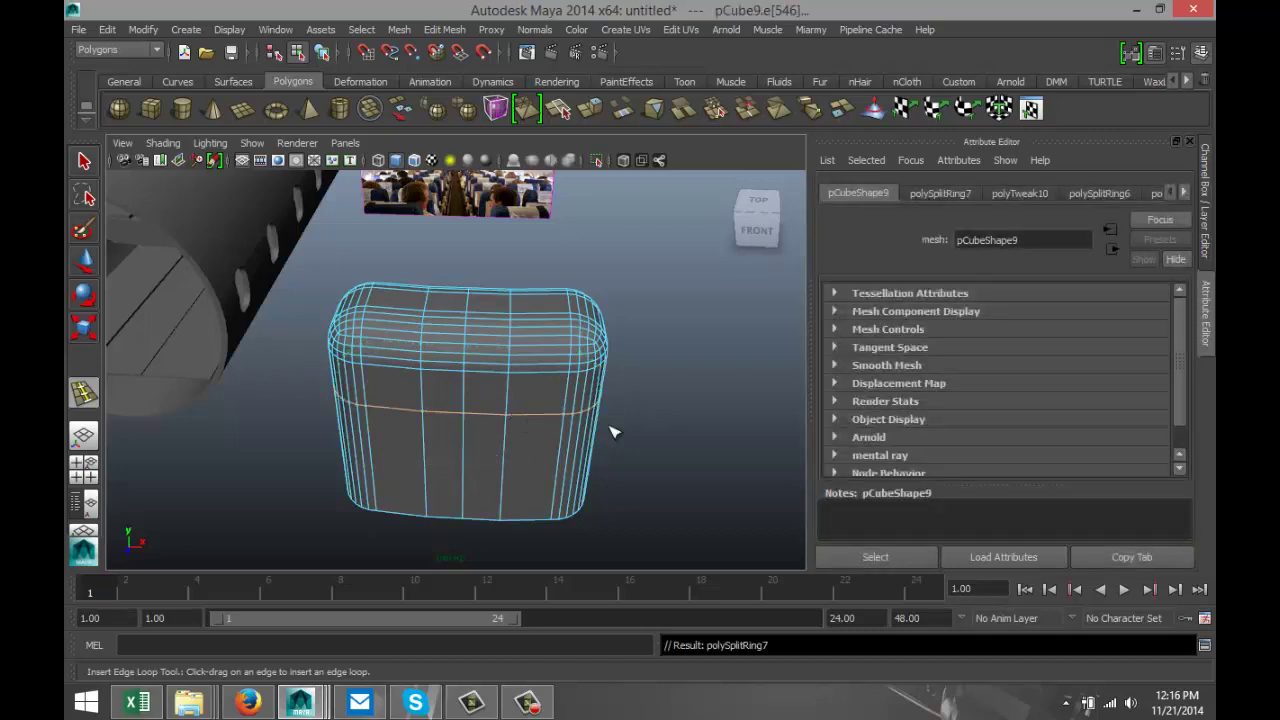
key("q")
Extrude the faces of the two middle columns from the horizontal edge loop up the front and over the top
scroll(632, 420, "up", 5)
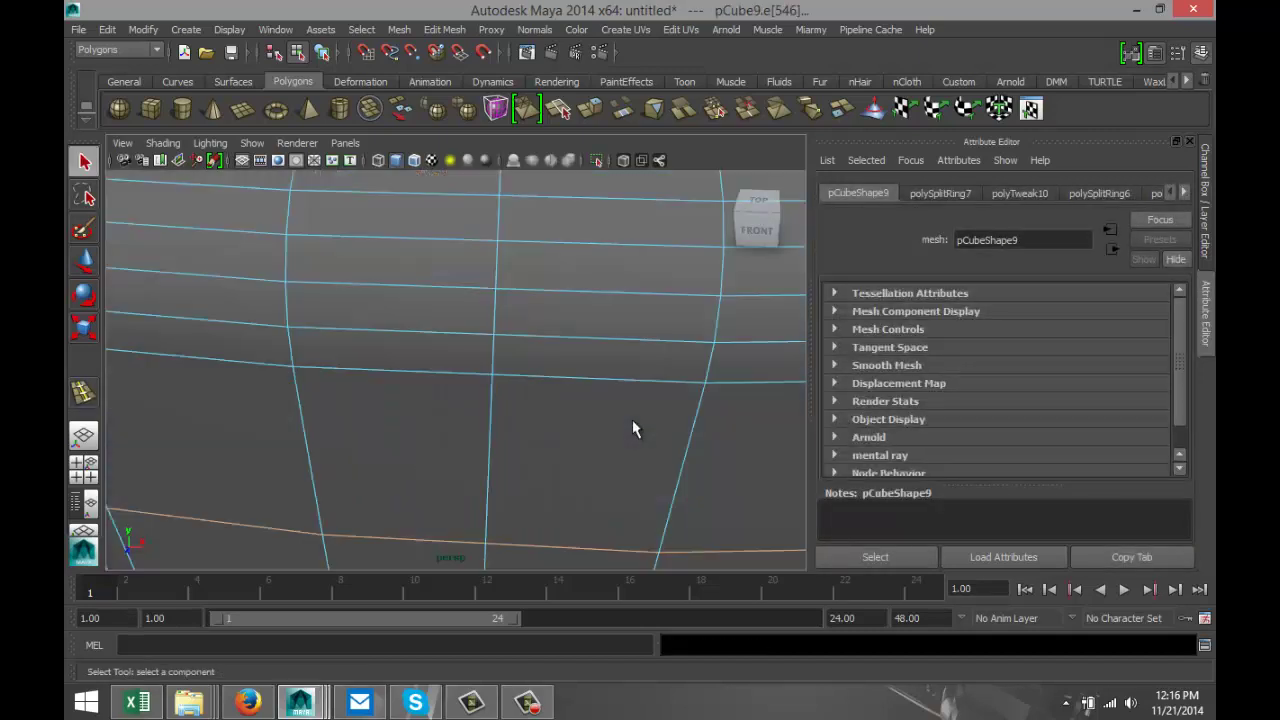
scroll(632, 420, "down", 5)
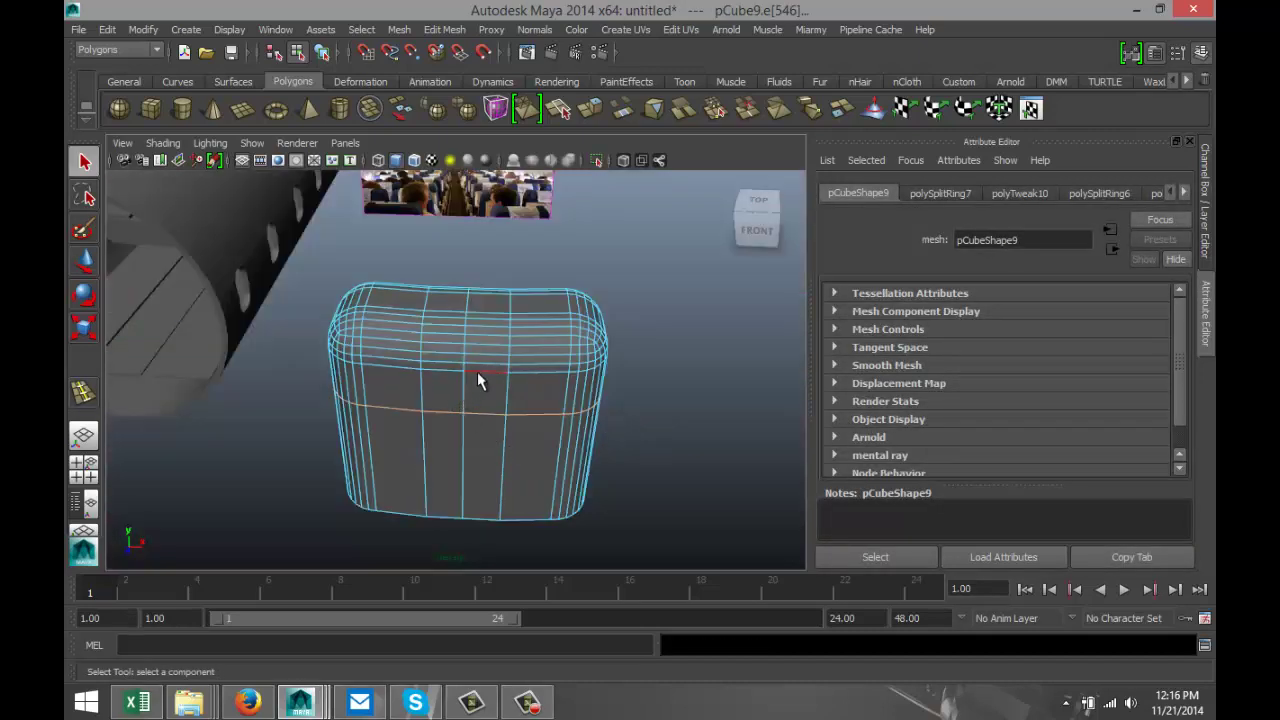
right_click_drag(443, 391, 452, 357)
left_click(448, 390)
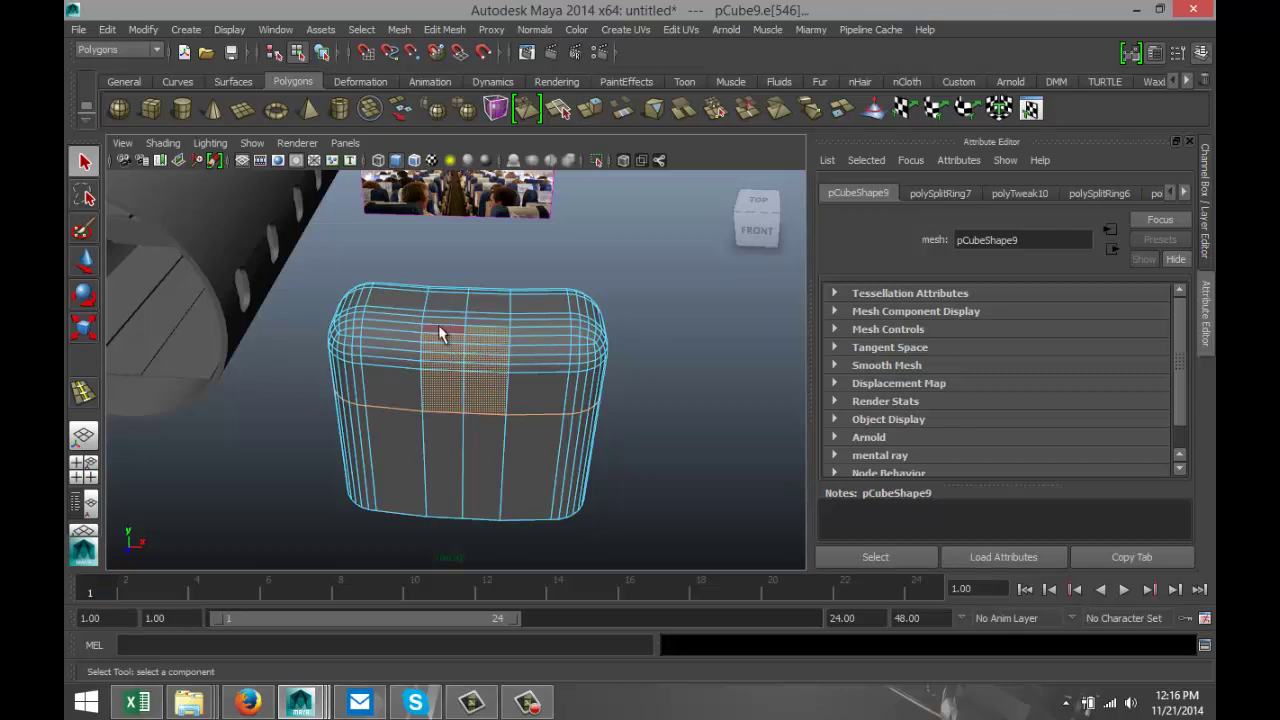
left_click(483, 316, "shift")
mouse_move(532, 309)
left_mouse_down("alt")
mouse_move(545, 309)
mouse_move(541, 325)
left_mouse_up("alt")
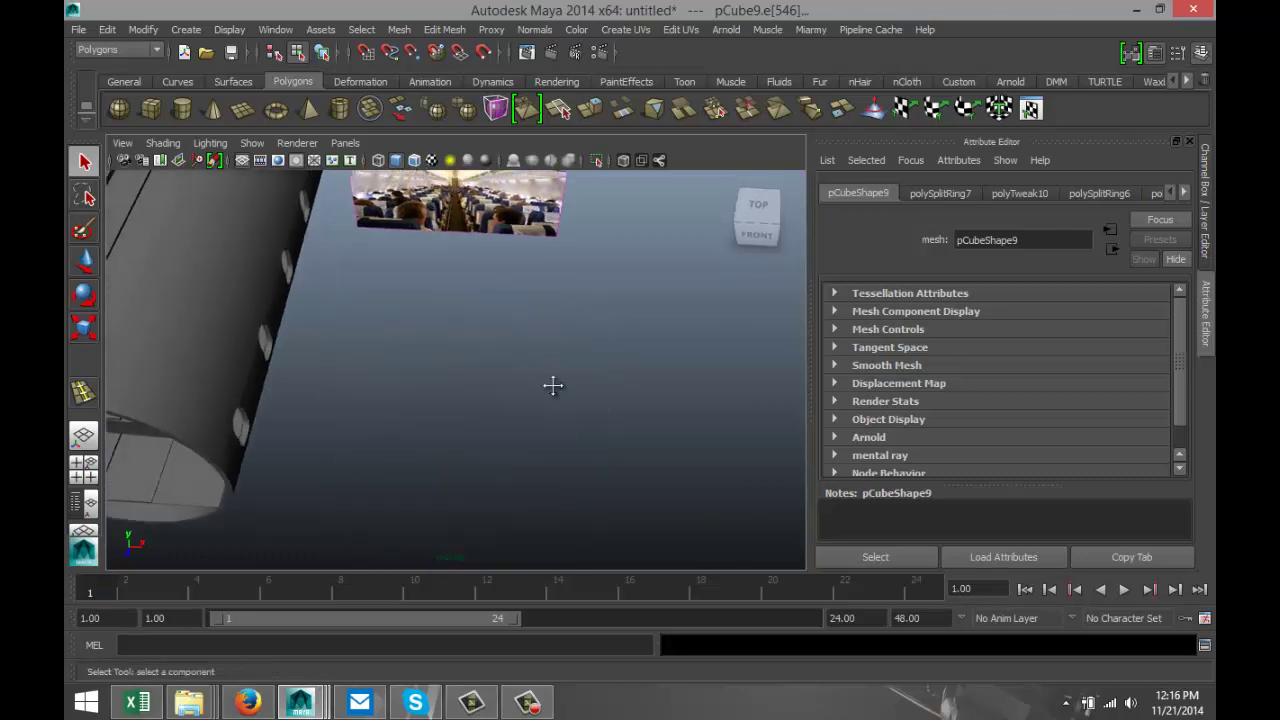
left_click_drag(553, 385, 515, 372, "alt")
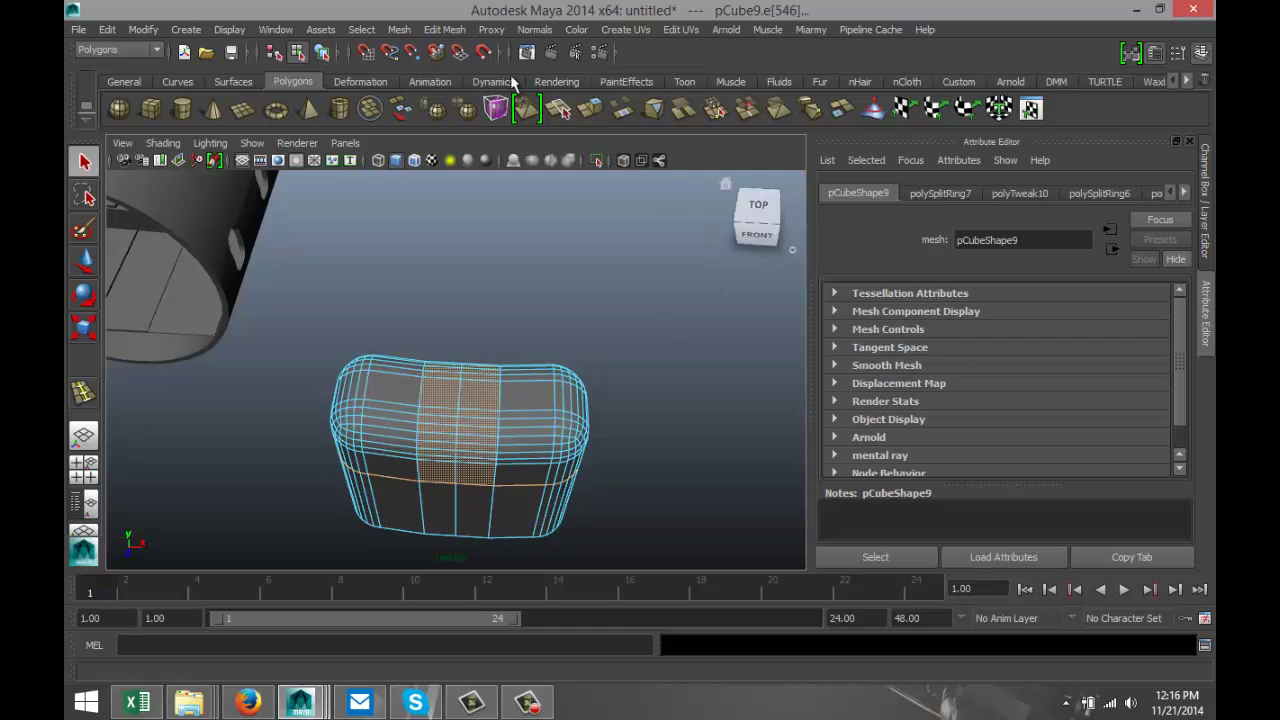
left_click(444, 29)
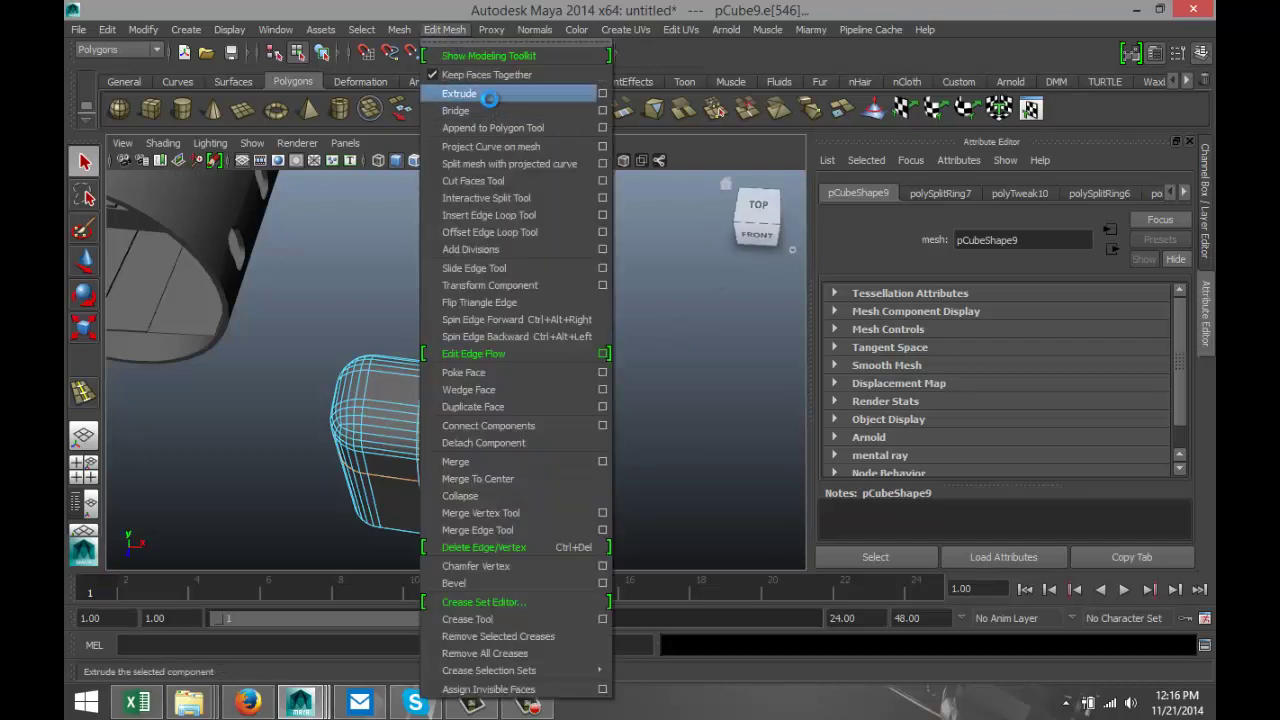
left_click(490, 93)
Scale the extruded middle strip slightly wider along X, and clear the selection
middle_click_drag(617, 338, 605, 370, "alt")
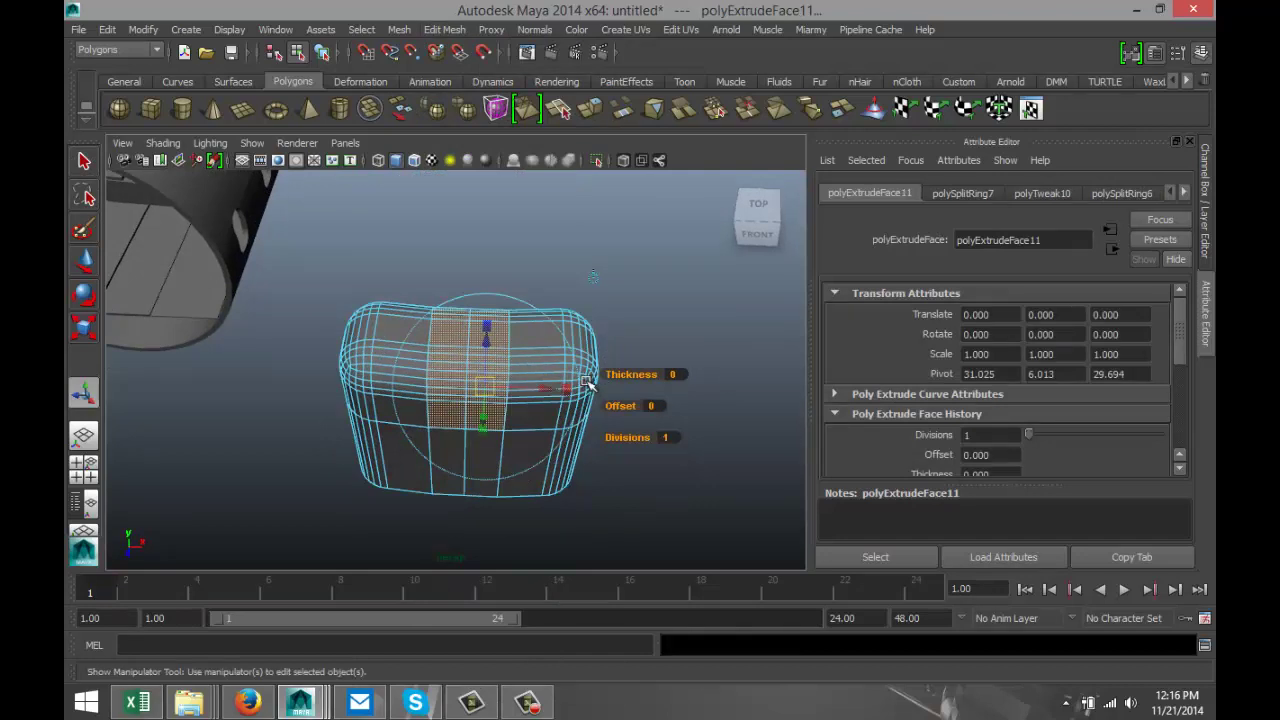
key("w")
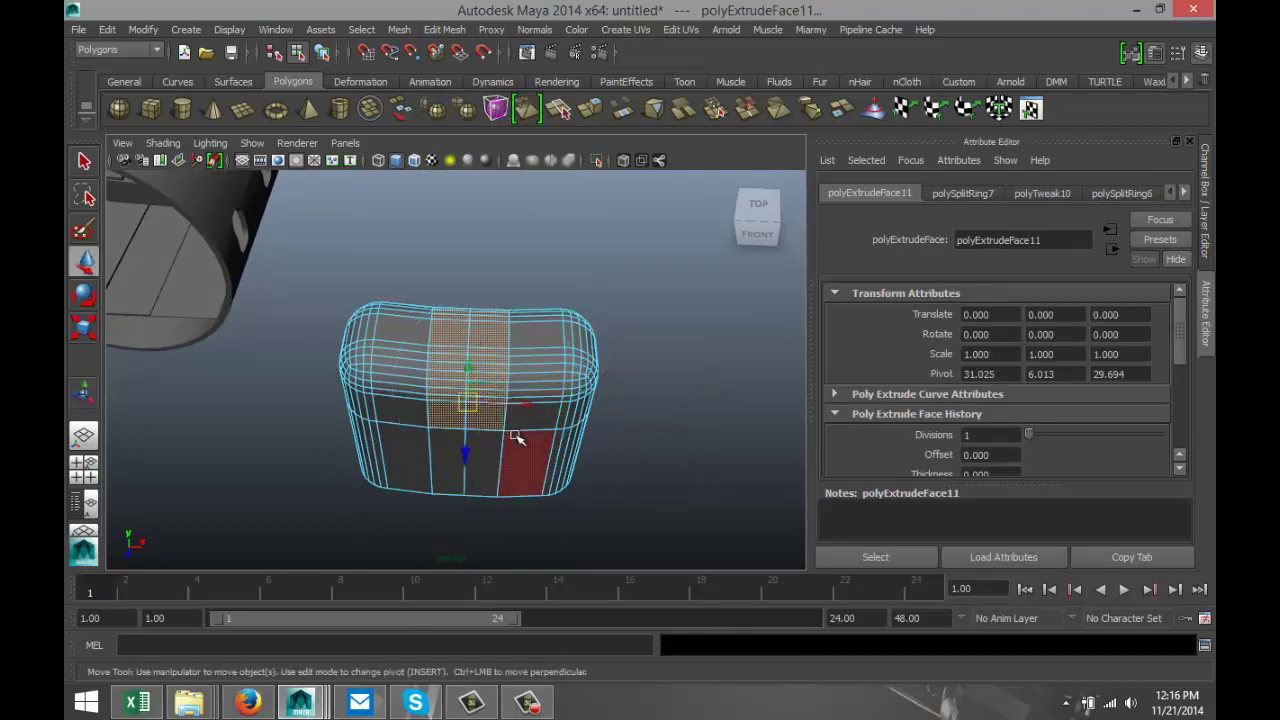
middle_click_drag(537, 428, 537, 423, "alt")
key("r")
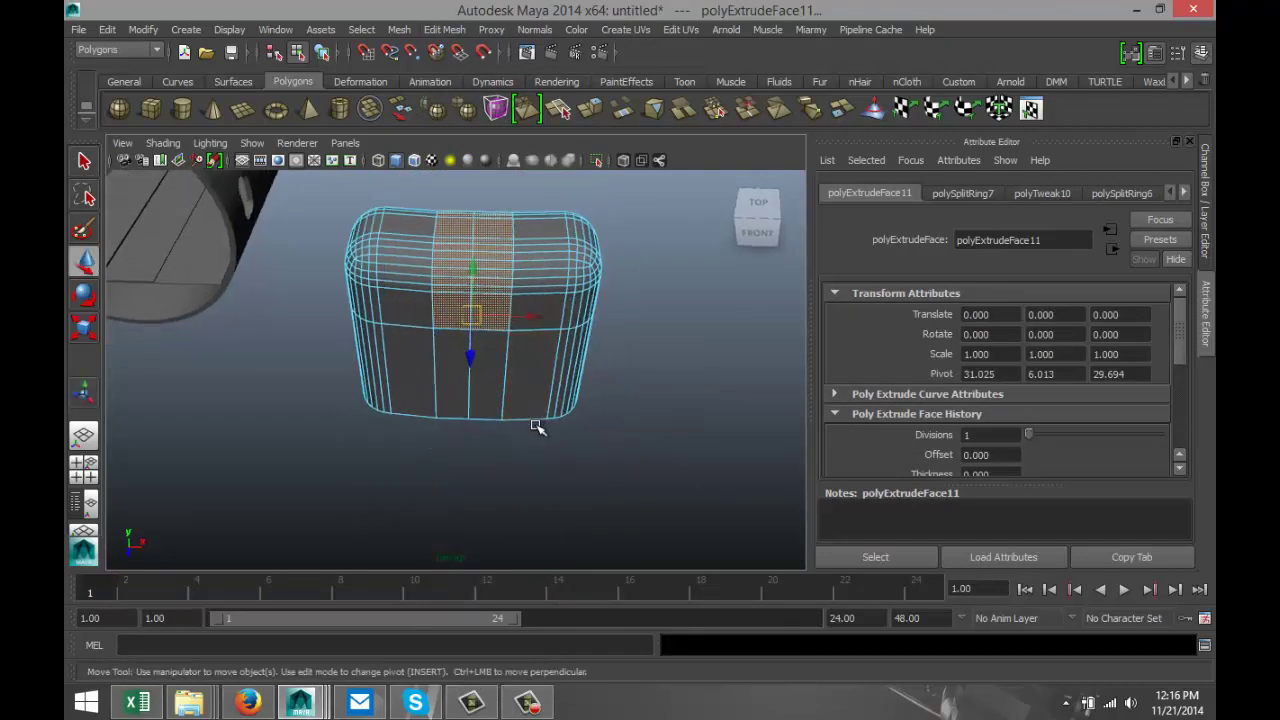
left_click_drag(472, 313, 477, 317)
left_click_drag(460, 378, 509, 423, "alt")
left_click_drag(397, 381, 370, 393)
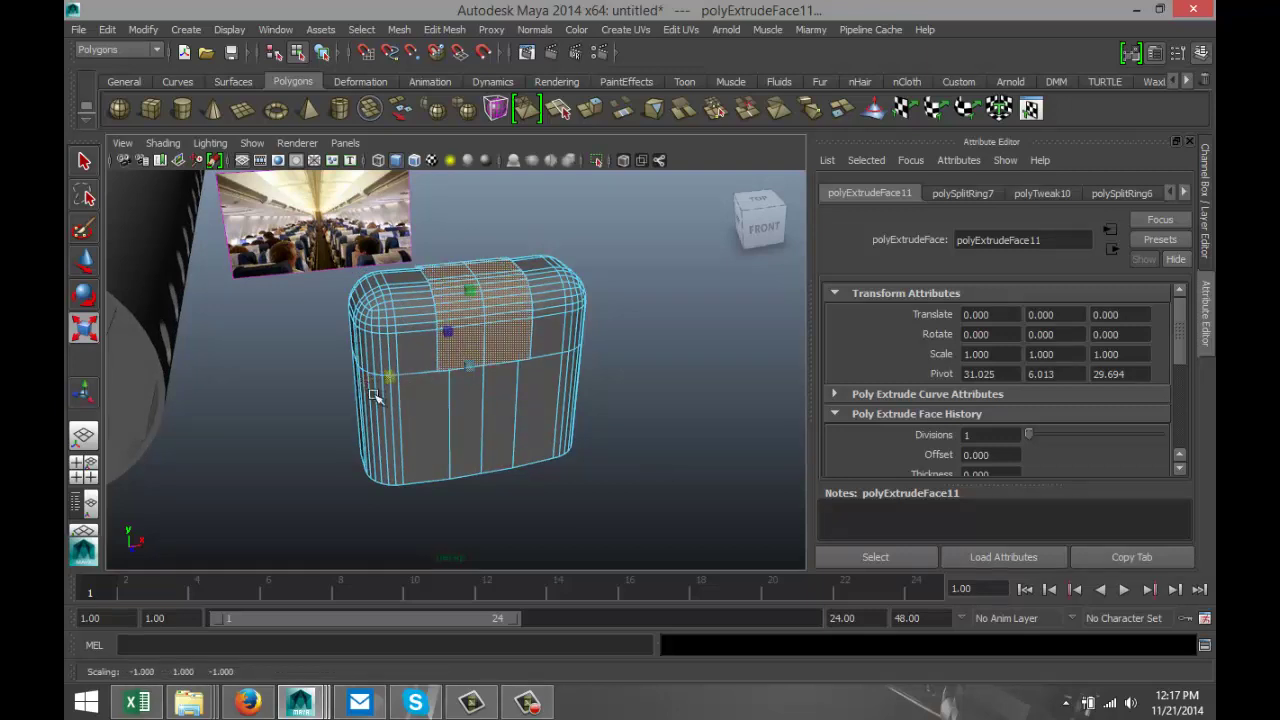
left_click(643, 444)
Select the strip's two front faces and the left column's faces up over the rounded front edge
left_click_drag(630, 438, 632, 436, "alt")
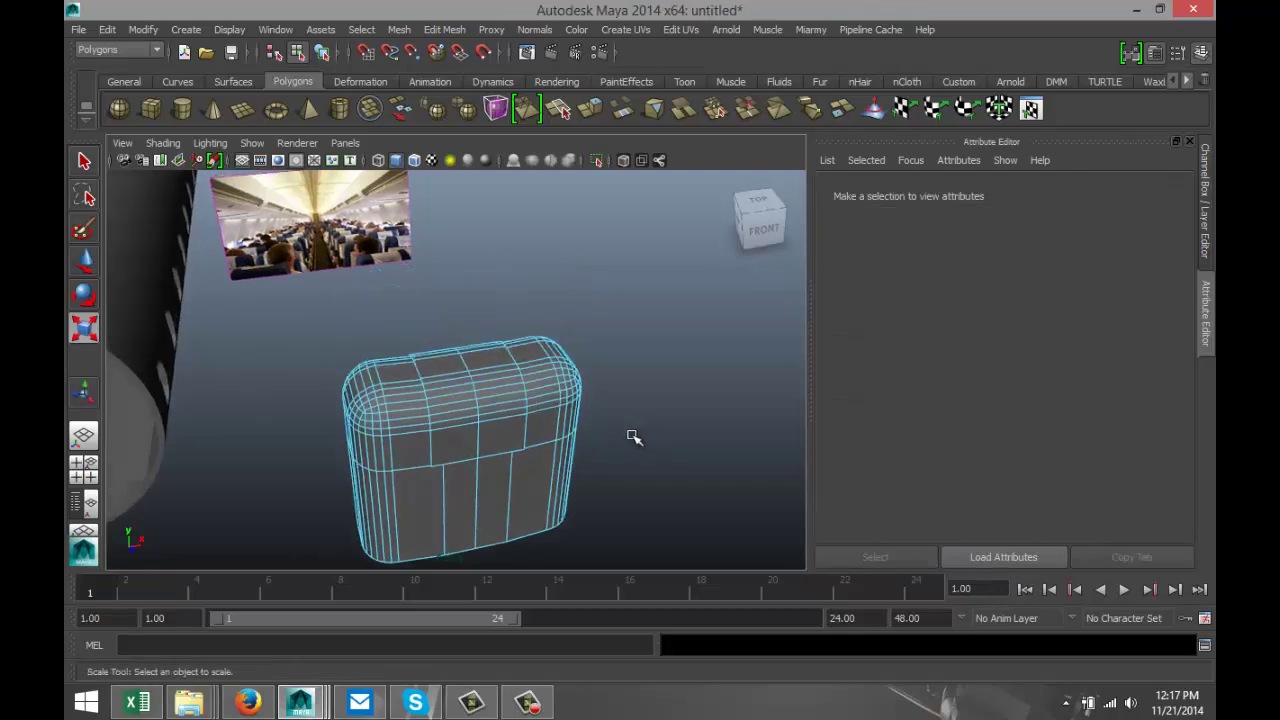
left_click(455, 444)
left_click(505, 432, "shift")
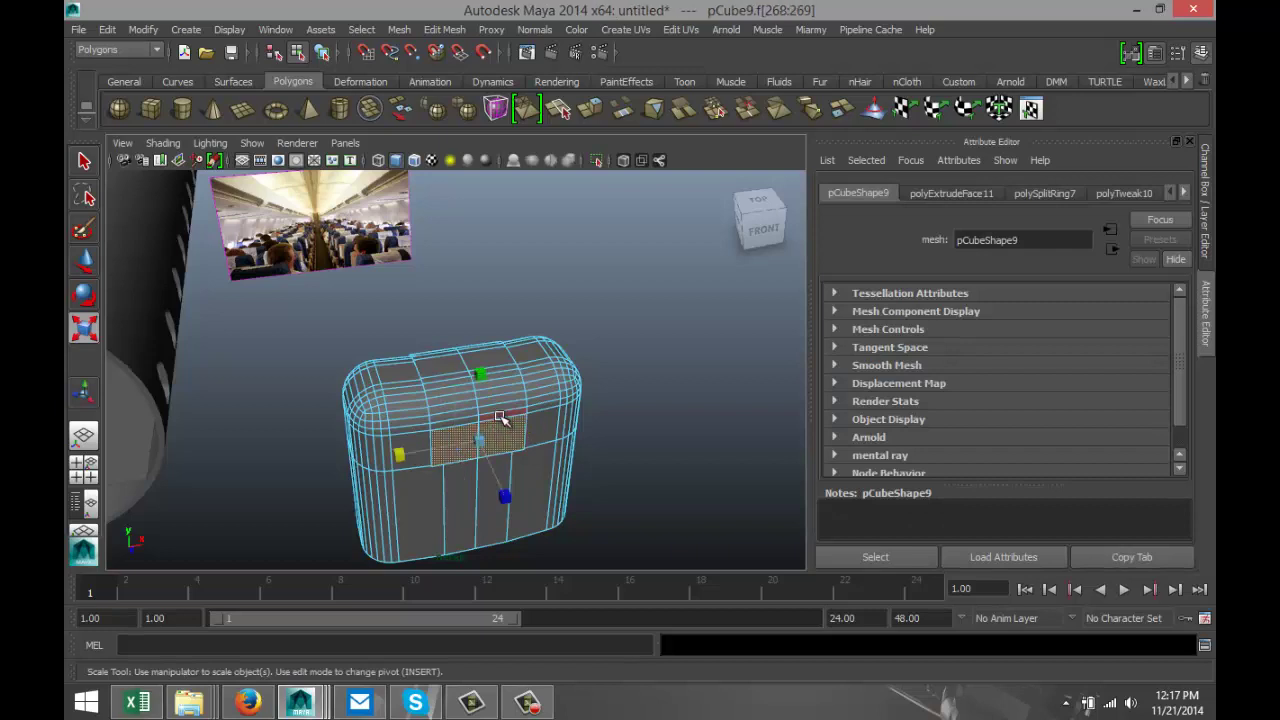
left_click(468, 417)
left_click(466, 412, "shift")
left_click(463, 406, "shift")
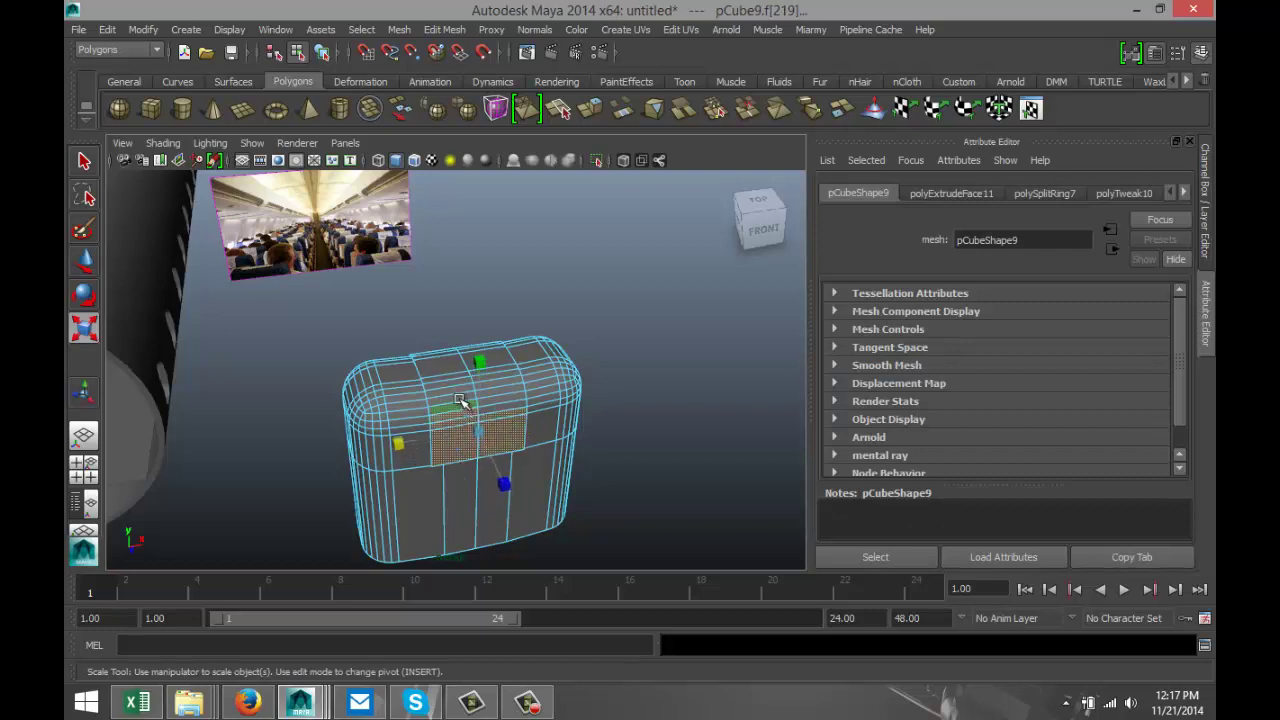
left_click(457, 397, "shift")
left_click(455, 390, "shift")
left_click_drag(455, 390, 452, 382)
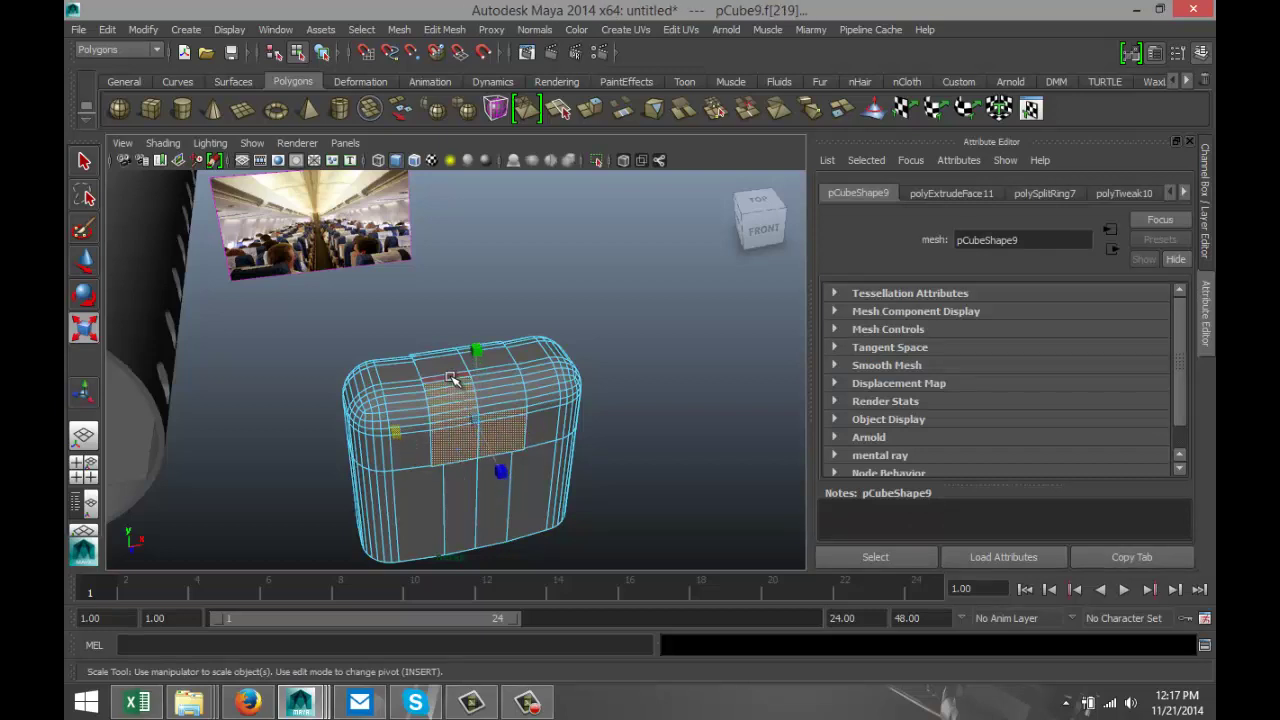
left_click(450, 377, "shift")
Add the right column's faces on the rounded front edge and the strip's two flat top faces to the selection
left_click(497, 369, "shift")
left_click(500, 376, "shift")
left_click(503, 384, "shift")
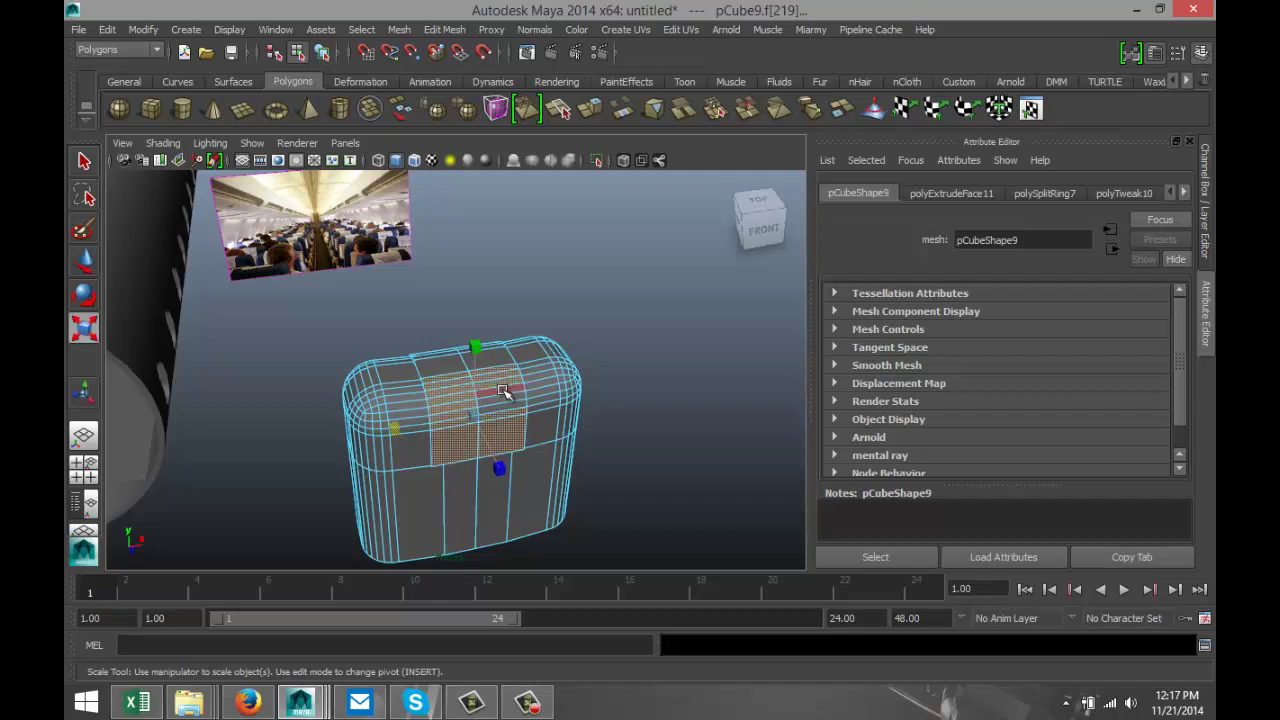
left_click(503, 390, "shift")
left_click(508, 400, "shift")
left_click(442, 367, "shift")
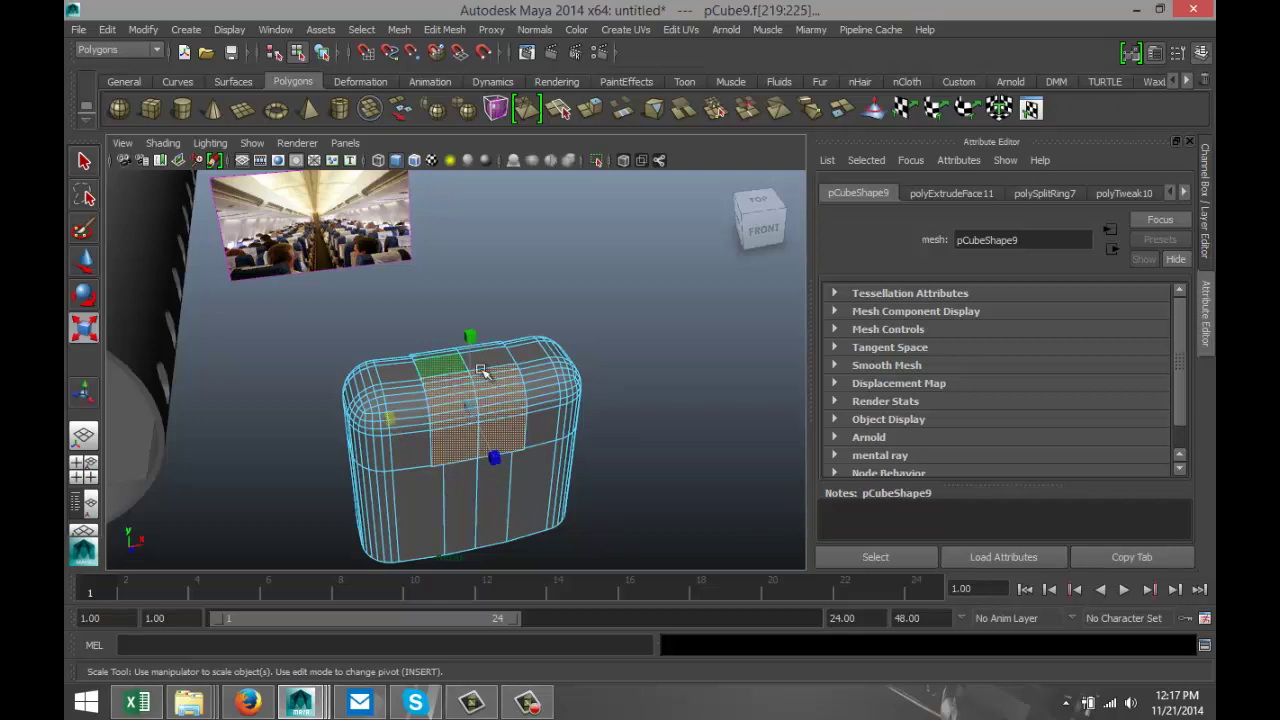
left_click(491, 358, "shift")
Undo the accidental scaling of the selected faces and add the strip's remaining rear faces to the selection
left_click_drag(491, 358, 630, 315, "alt")
middle_click_drag(580, 403, 449, 560, "alt")
scroll(534, 371, "up", 3)
middle_click_drag(568, 334, 496, 525, "alt")
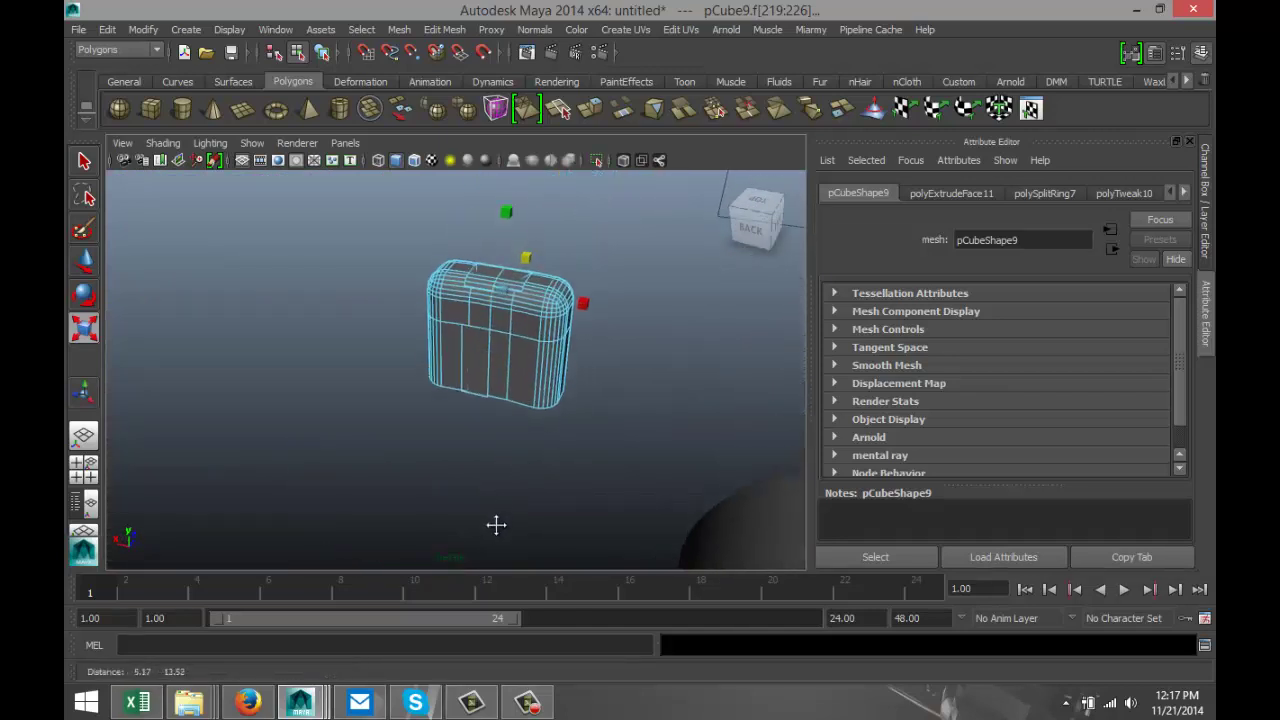
left_click_drag(563, 409, 577, 450, "alt")
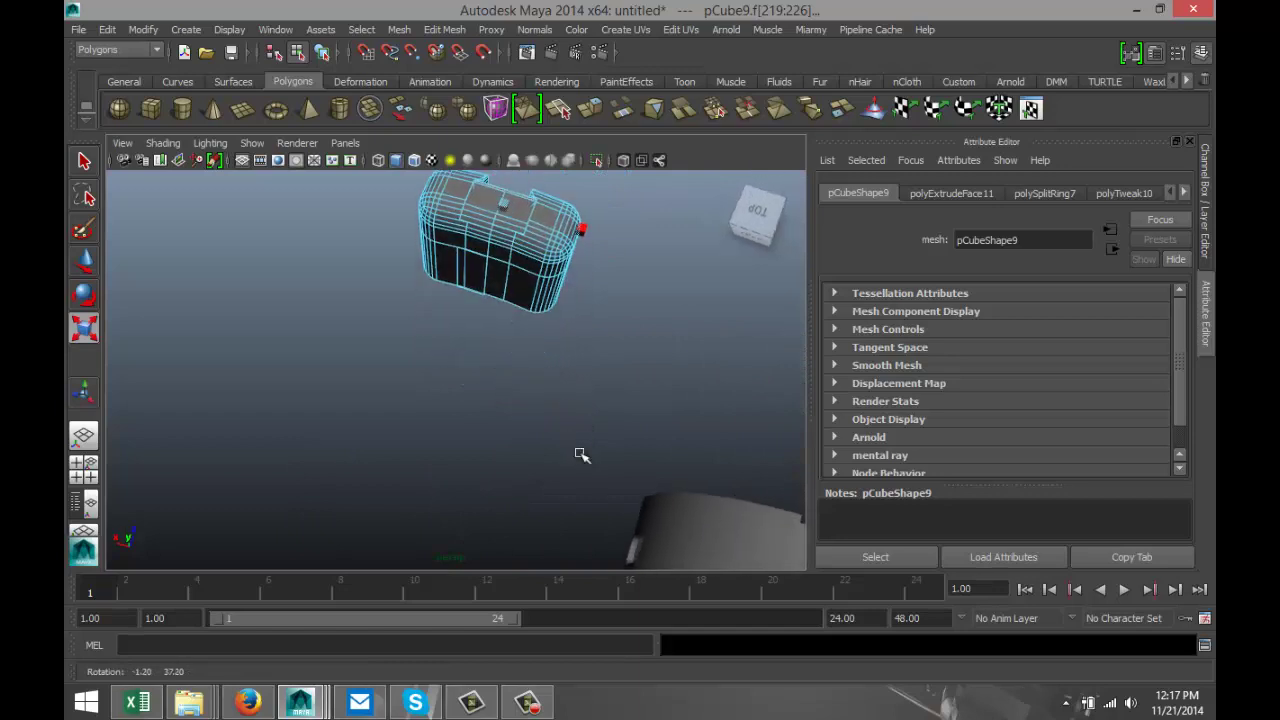
key("ctrl+z")
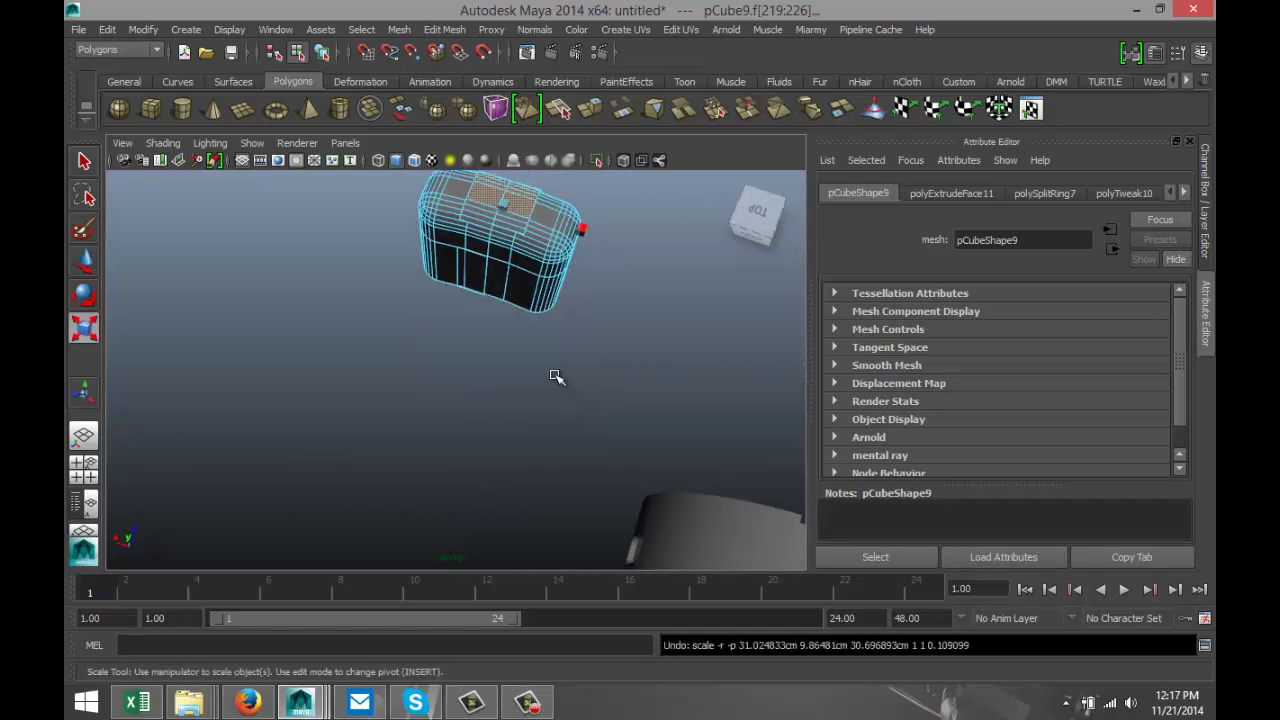
left_click(521, 217, "shift")
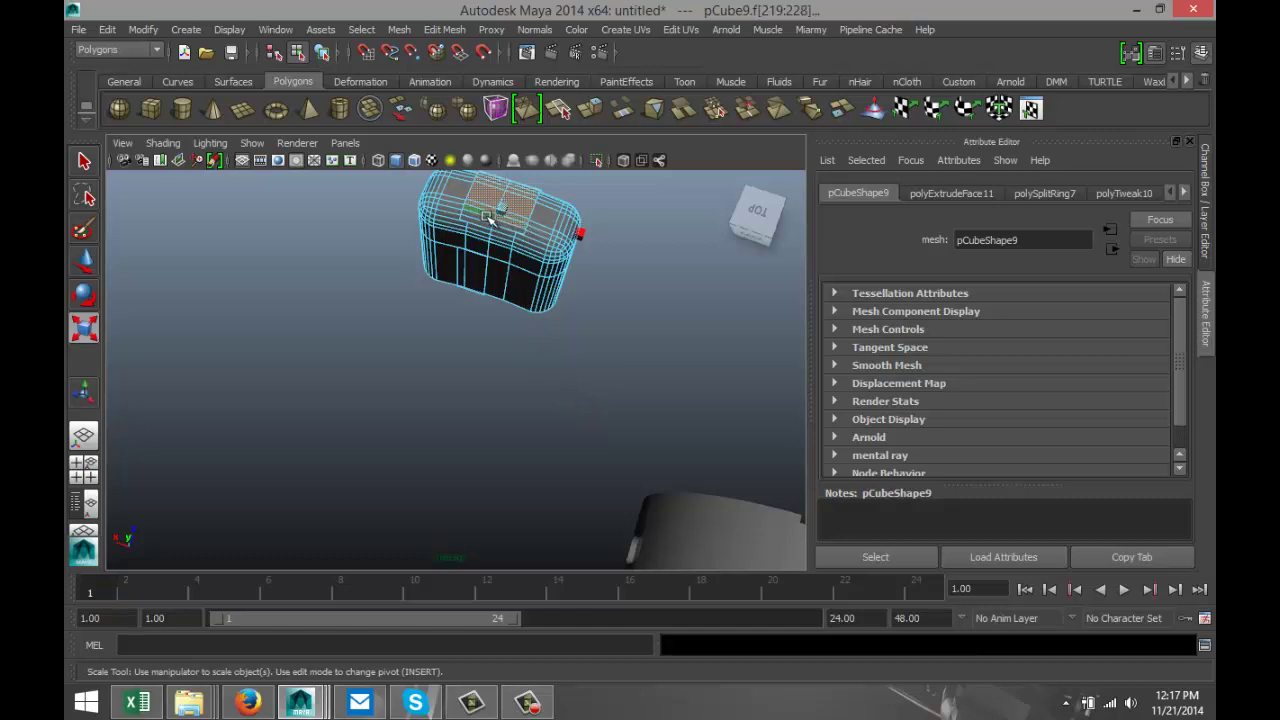
left_click(503, 227, "shift")
Assign a new Lambert material to the selected headrest strip faces, set its color to white, and clear the selection
left_click_drag(637, 294, 292, 226, "alt")
middle_click_drag(511, 359, 539, 260, "alt")
right_click_drag(547, 411, 571, 634)
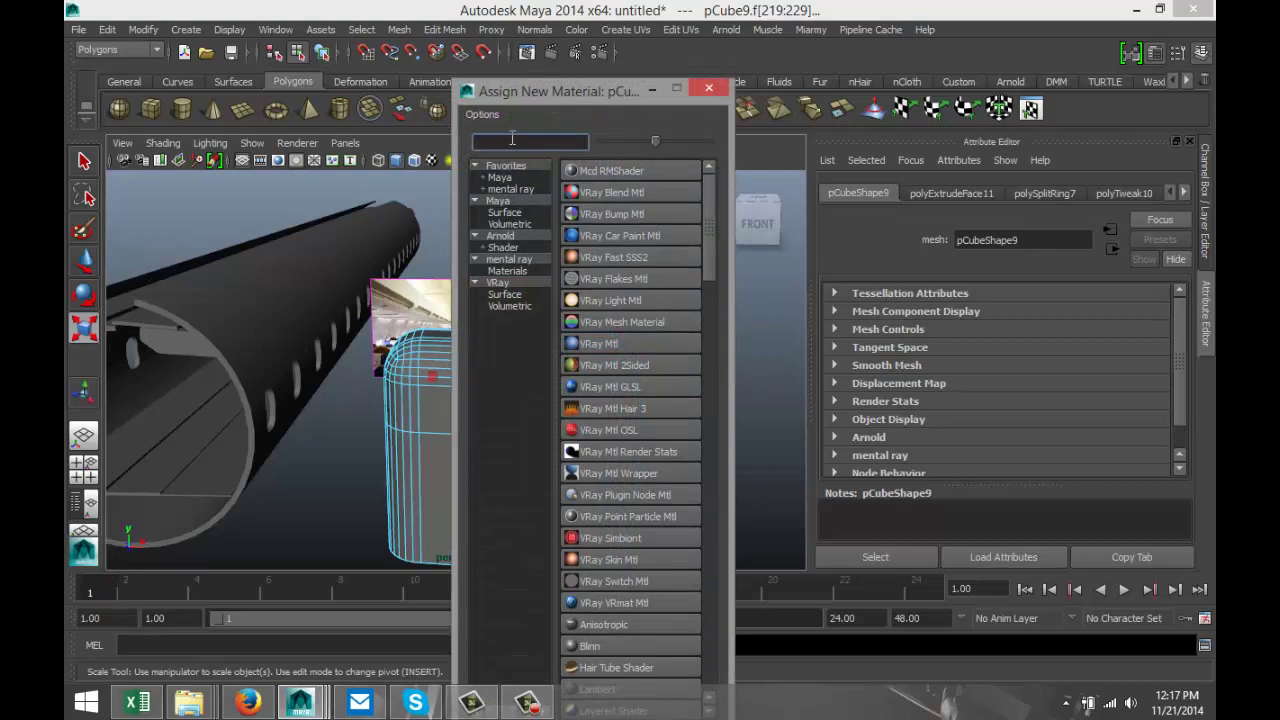
type("la")
left_click(653, 191)
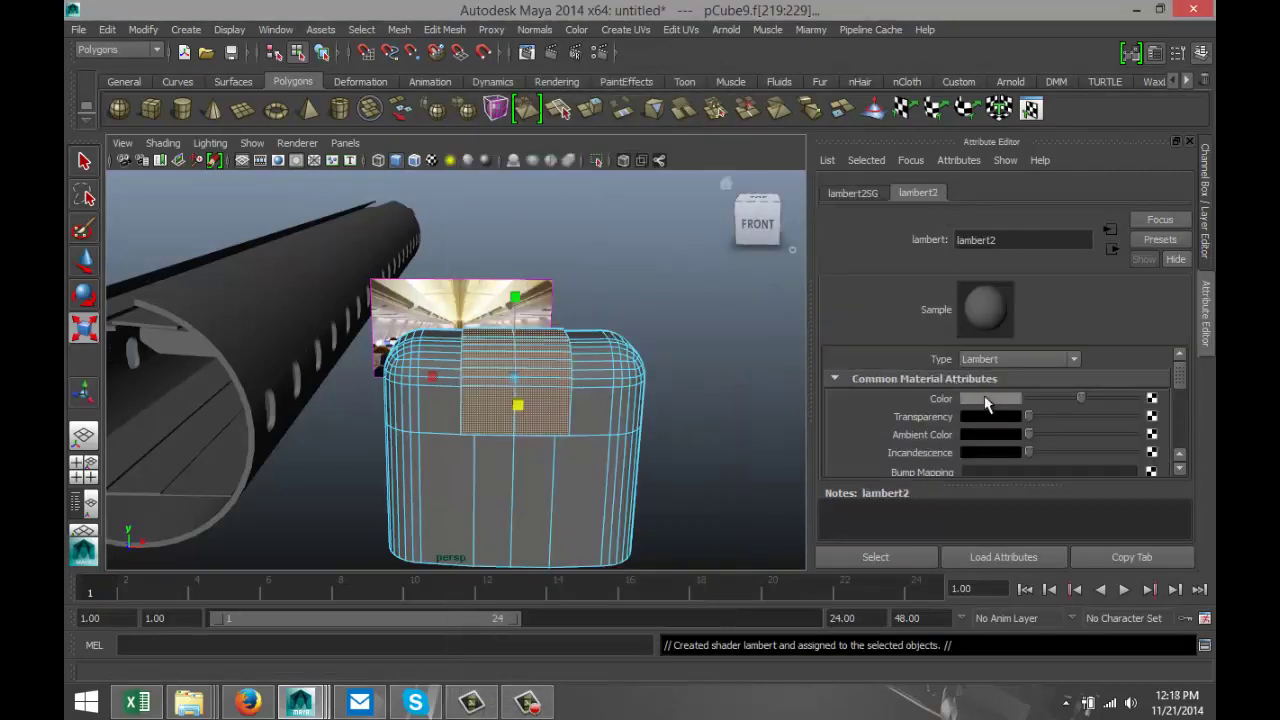
left_click(985, 399)
left_click(915, 362)
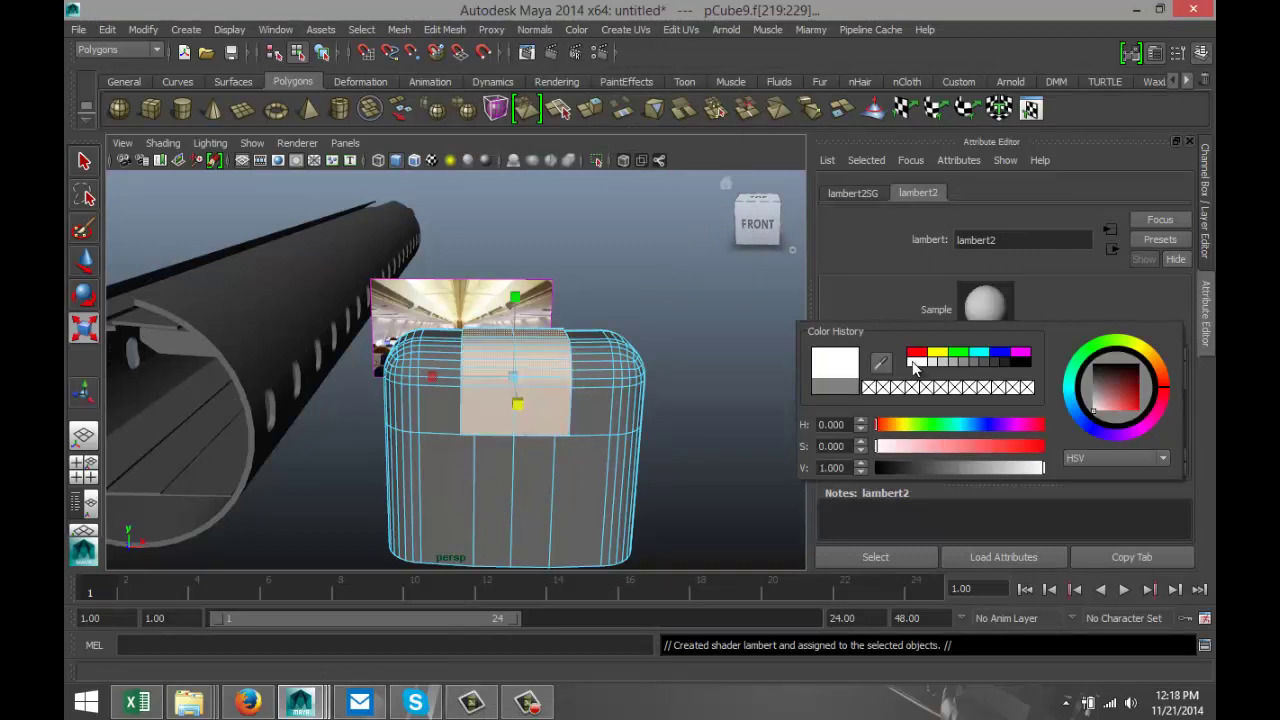
left_click(697, 390)
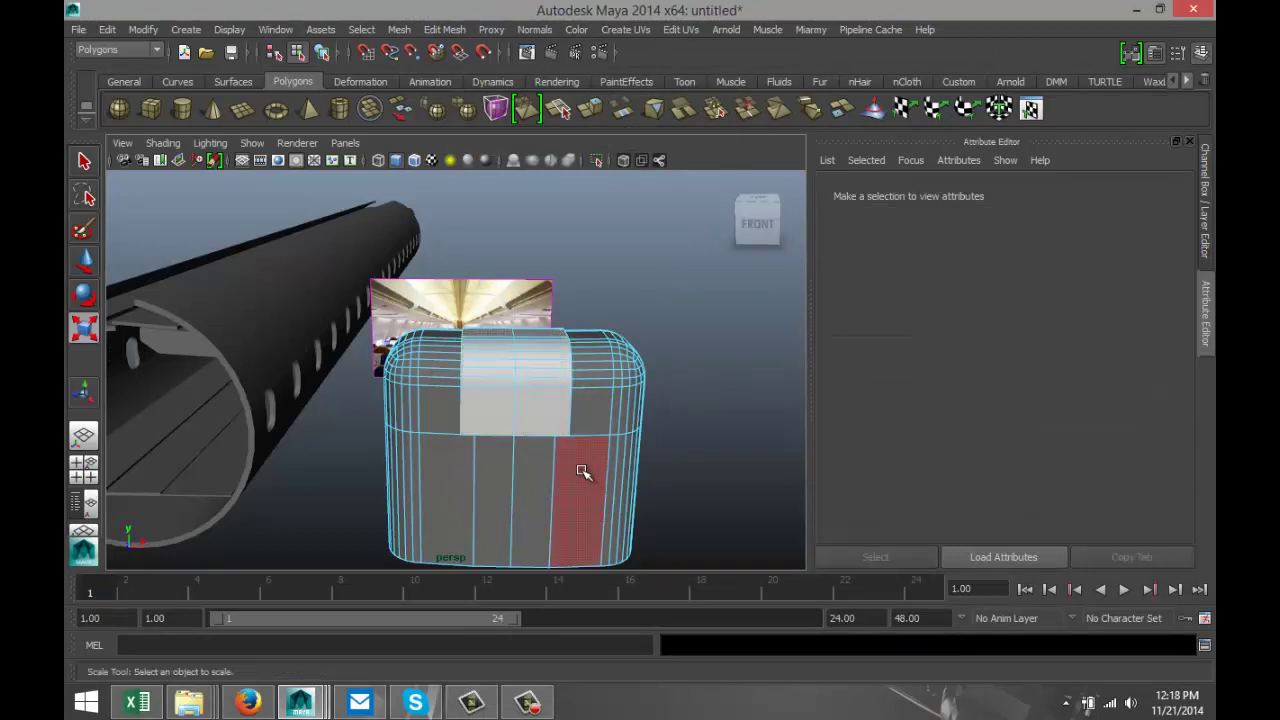
Select the whole seat in object mode and move it into the fuselage opening, to about X -0.345, Y 0.779, Z 6.033
right_click_drag(582, 290, 658, 272)
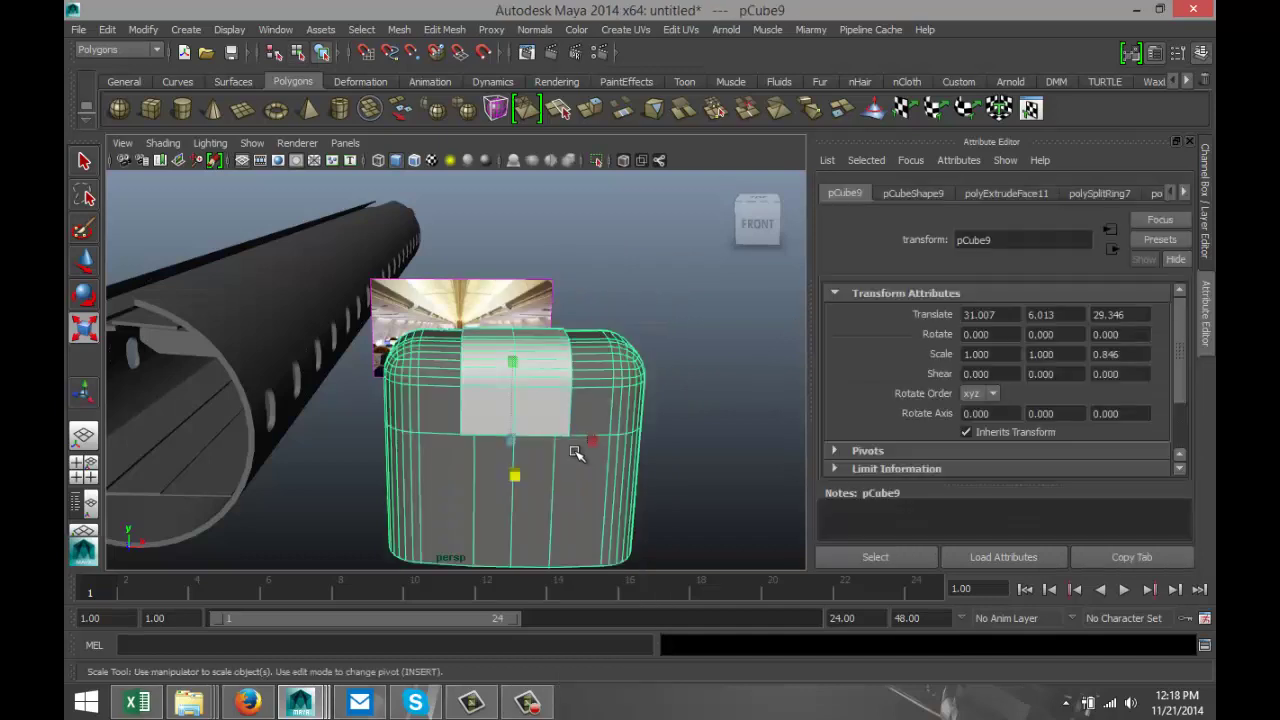
scroll(580, 453, "down", 3)
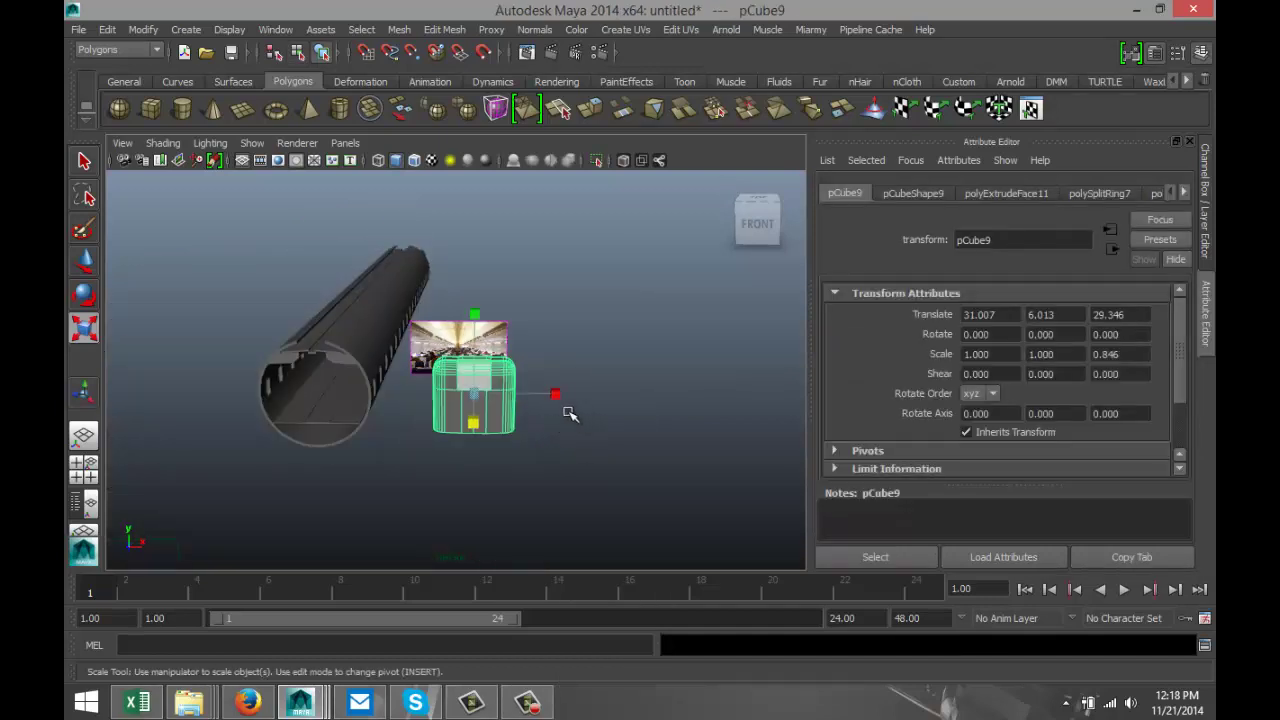
key("w")
left_click_drag(540, 394, 345, 428)
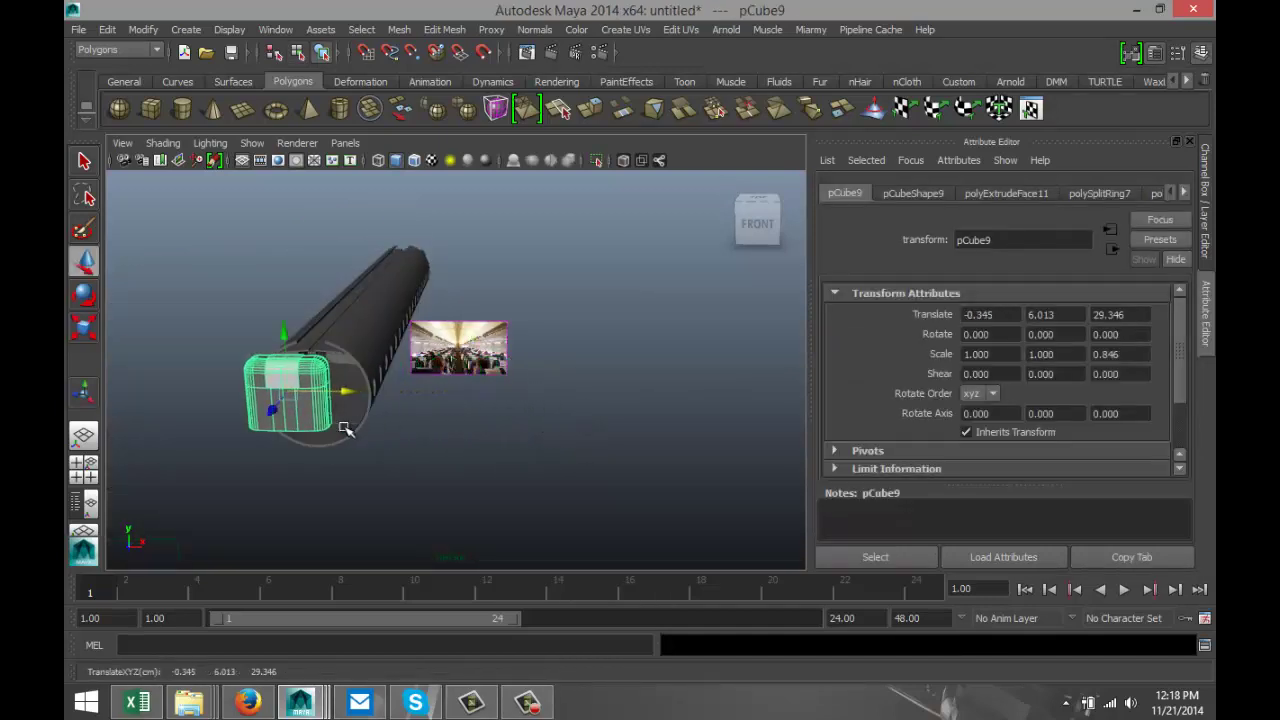
left_click_drag(283, 333, 285, 366)
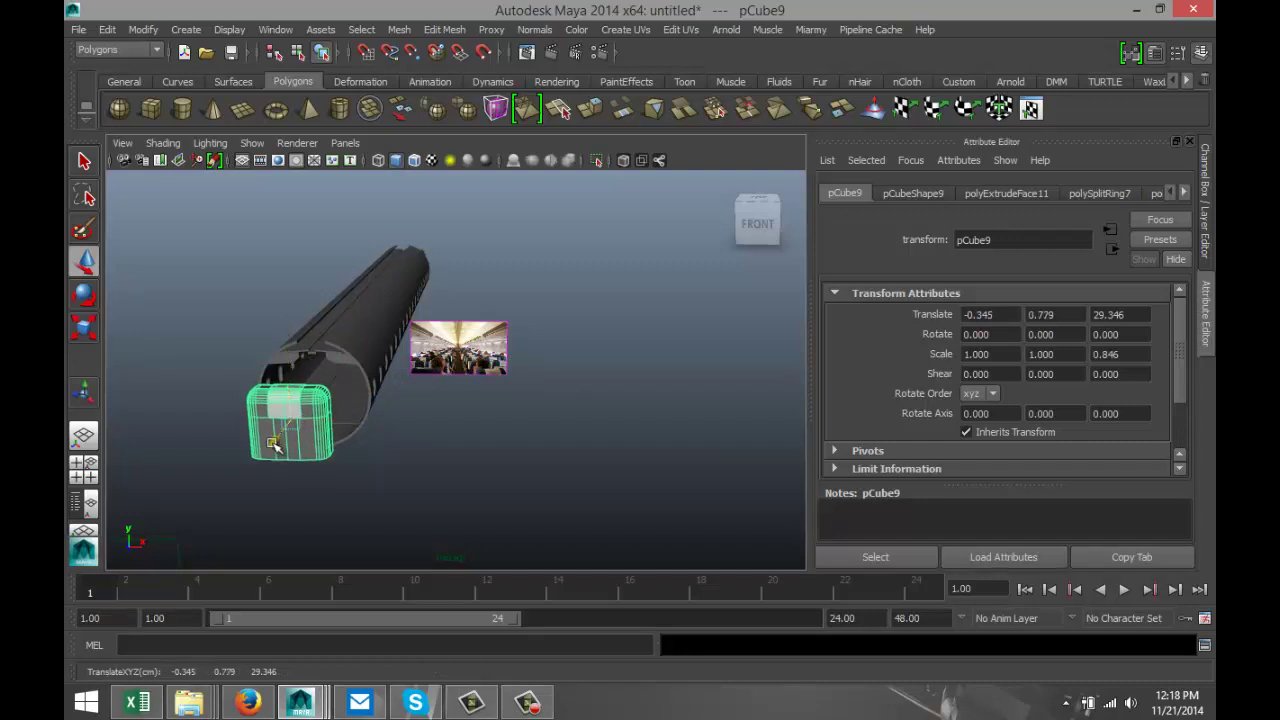
left_click_drag(278, 446, 305, 396)
Scale the seat down uniformly inside the fuselage to about 0.225 in X and Y and 0.190 in Z
key("f")
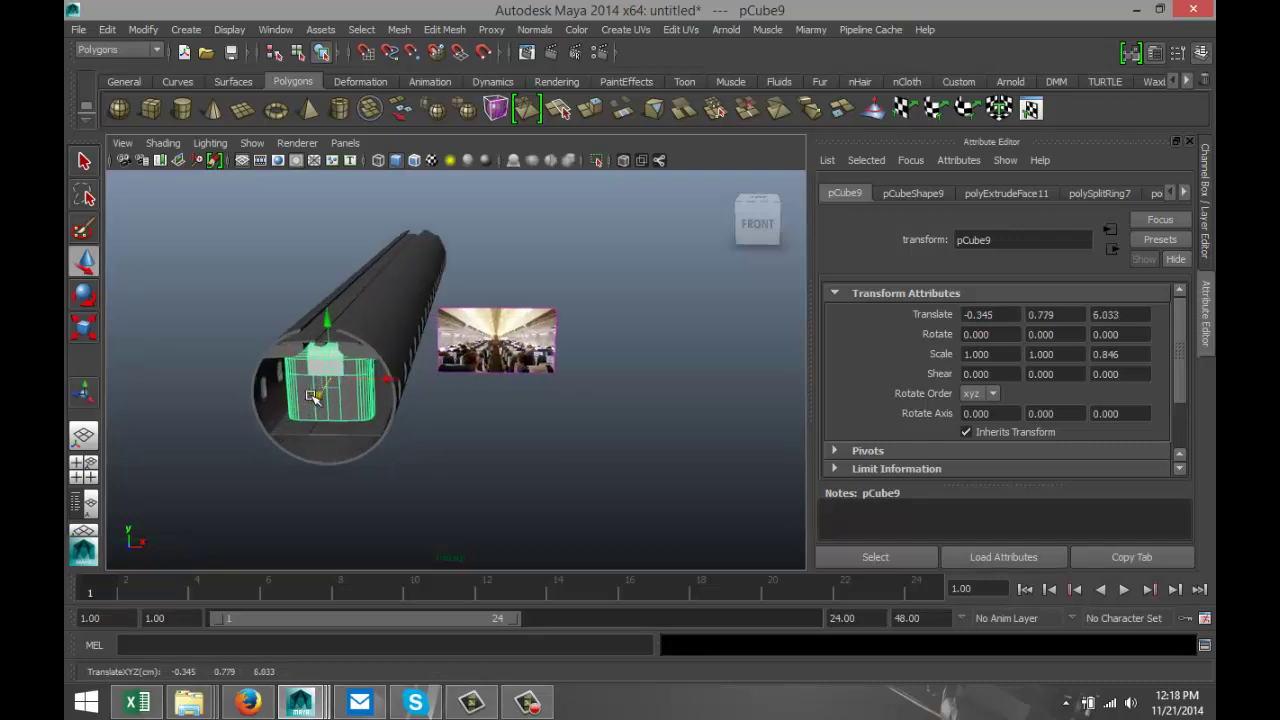
key("r")
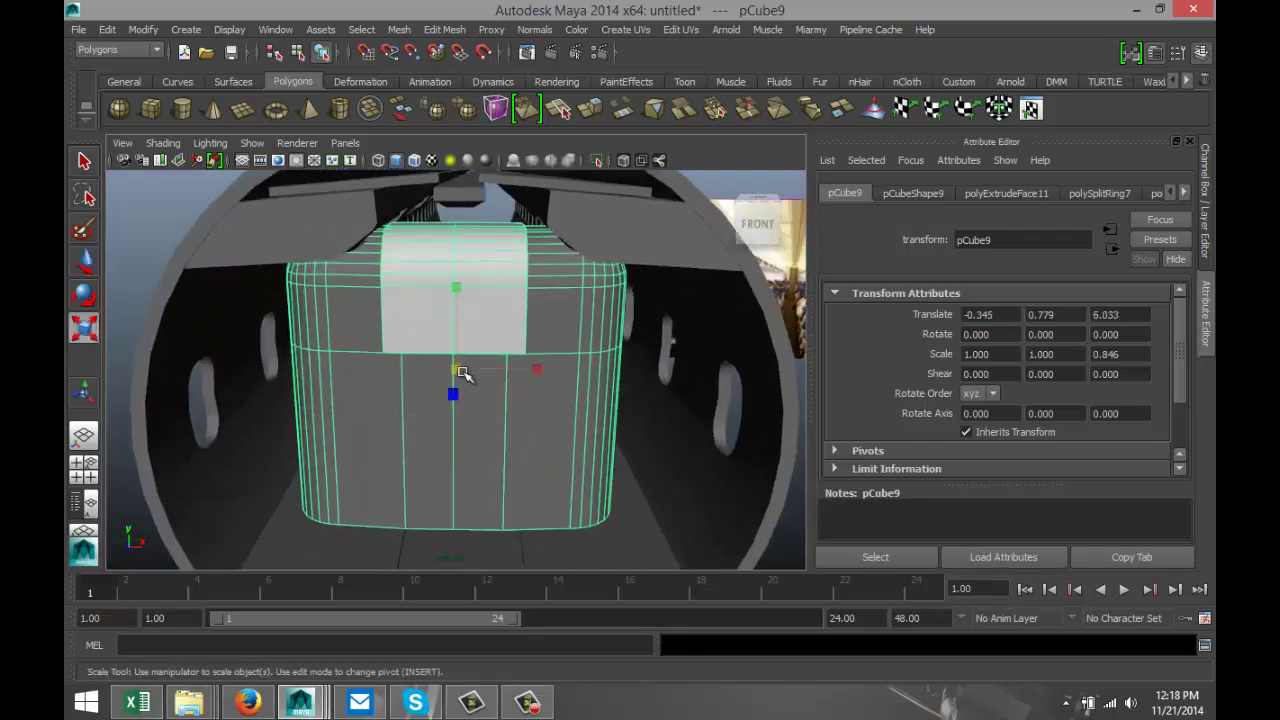
left_click_drag(457, 370, 284, 377)
Move the seat along X to about -9.007, next to the cabin's left window wall
left_click_drag(309, 420, 407, 437, "alt")
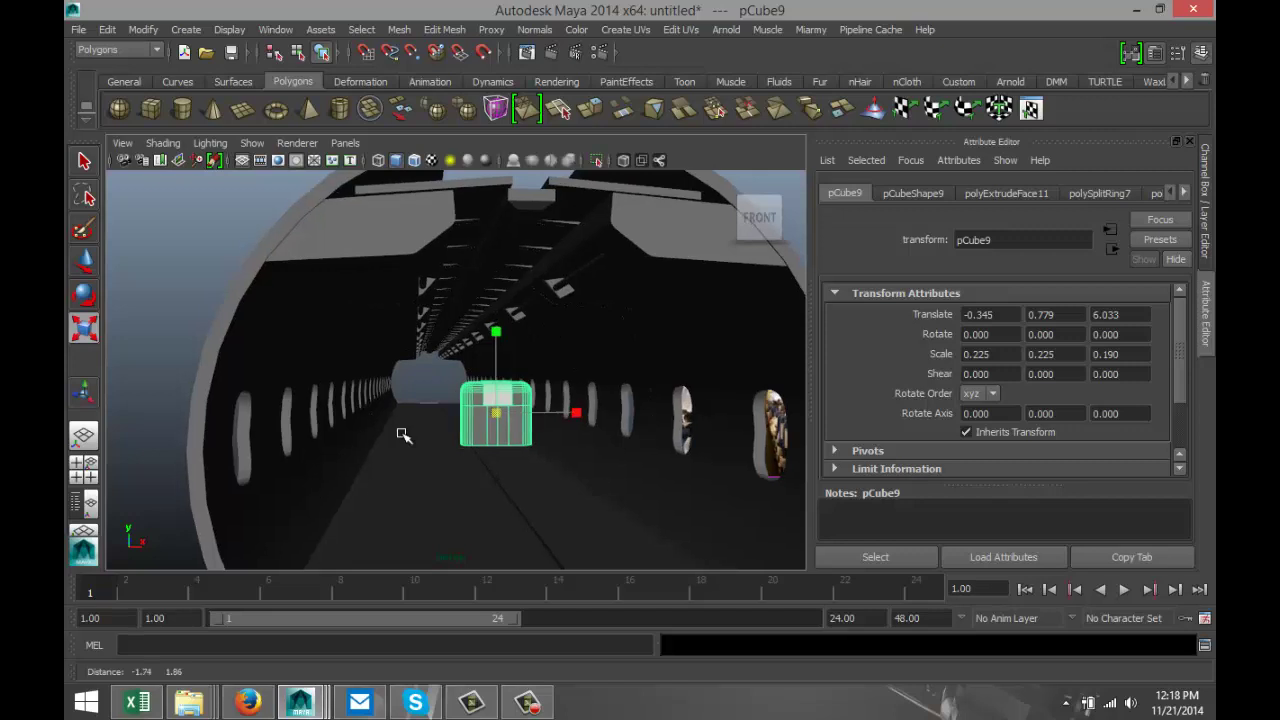
right_click_drag(626, 465, 242, 455, "alt")
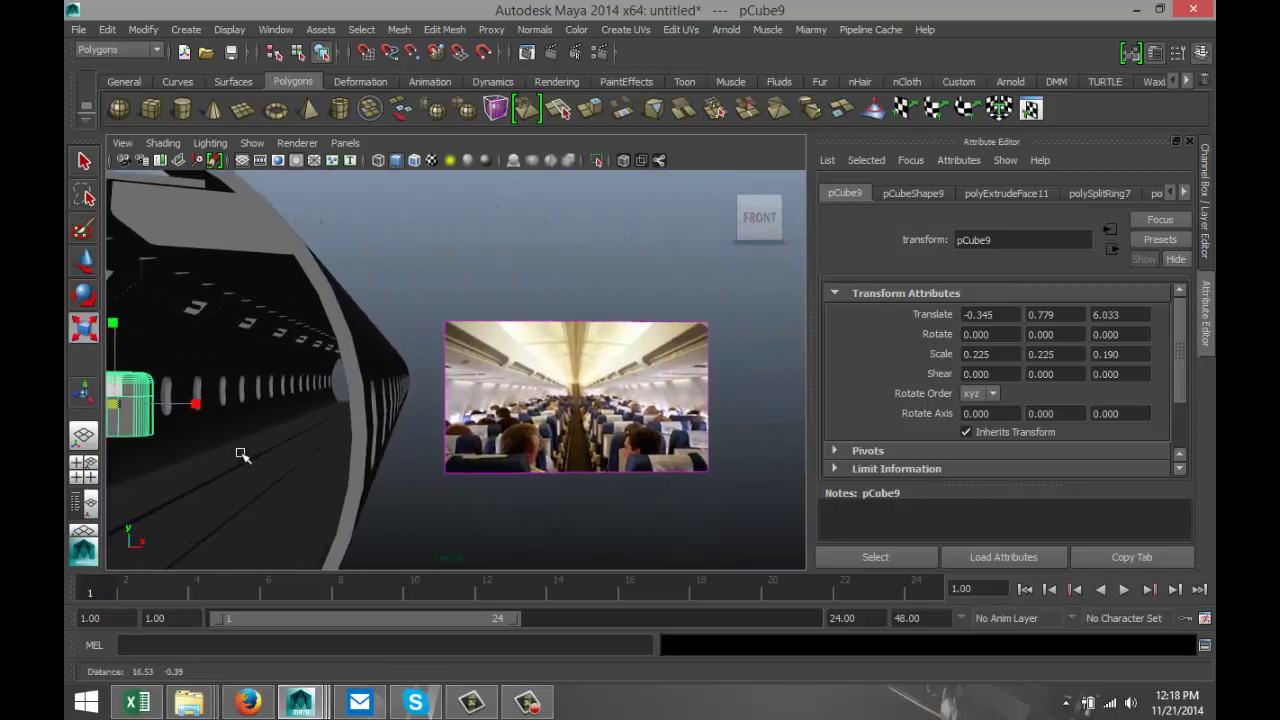
left_click_drag(247, 455, 472, 479, "alt")
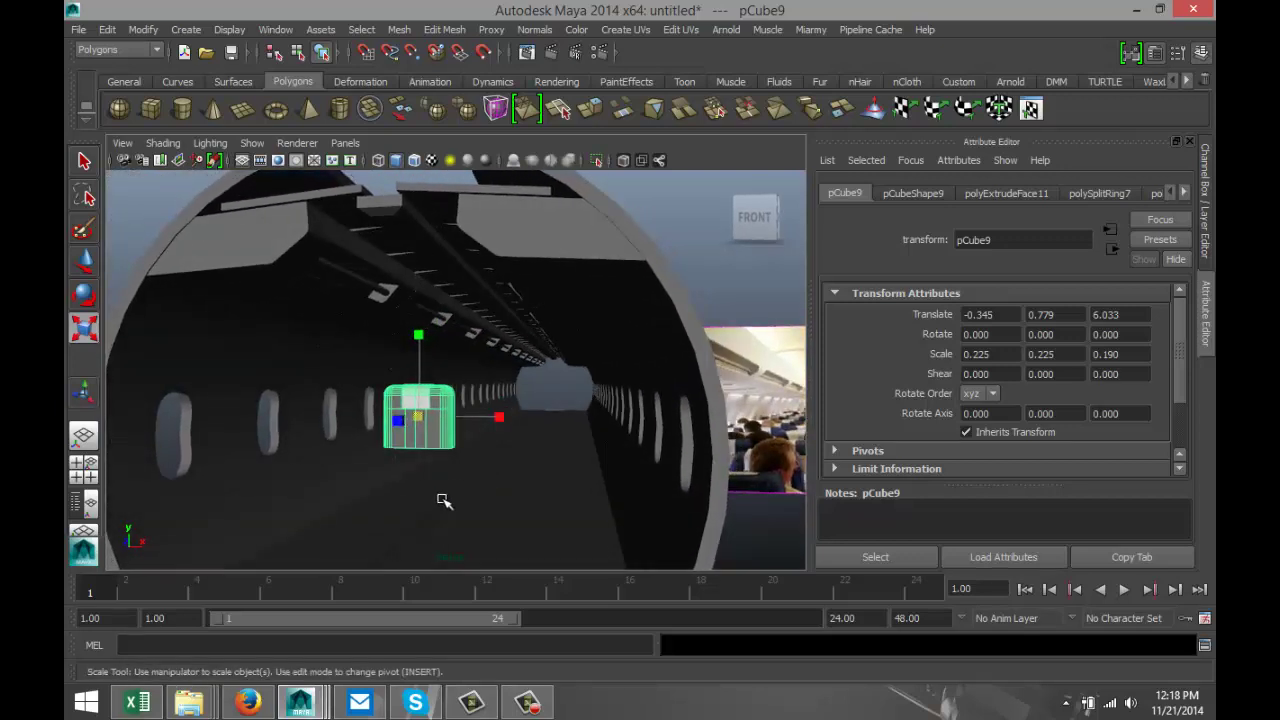
key("w")
left_click_drag(476, 419, 319, 470)
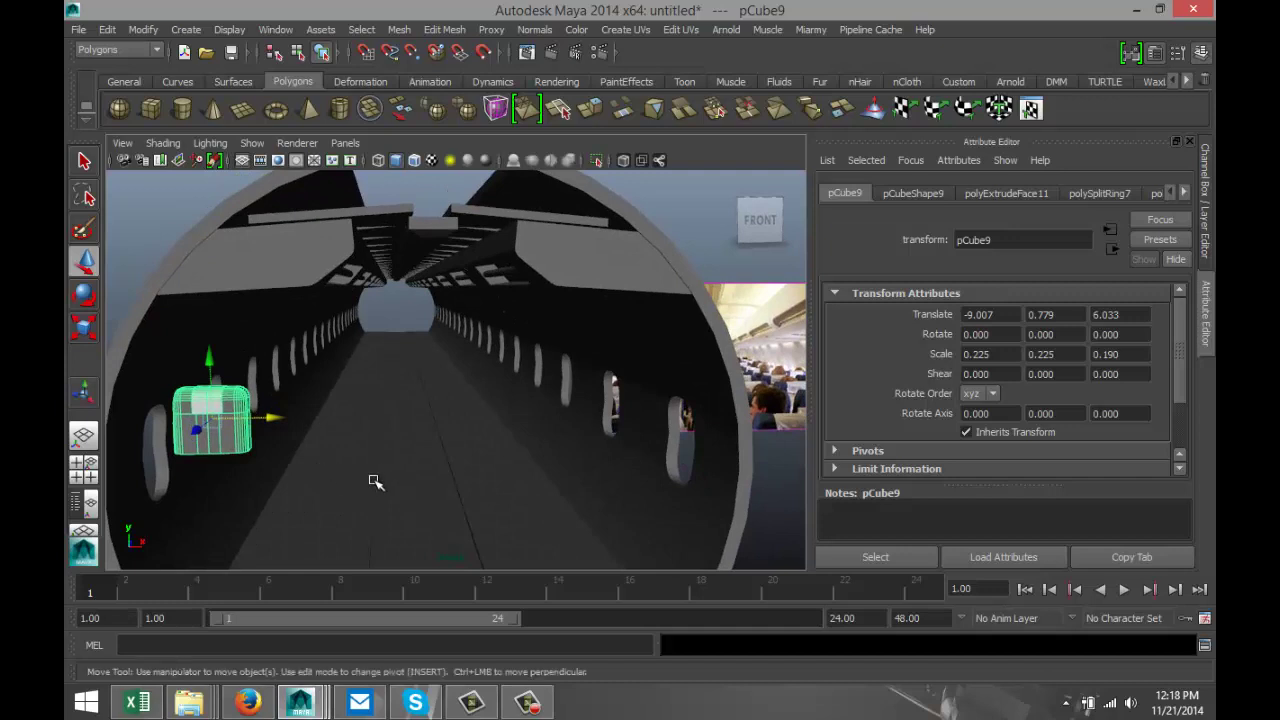
Duplicate the seat, offset the copy to about X -5.843, and repeat the duplication with the same offset for a third seat
key("ctrl+d")
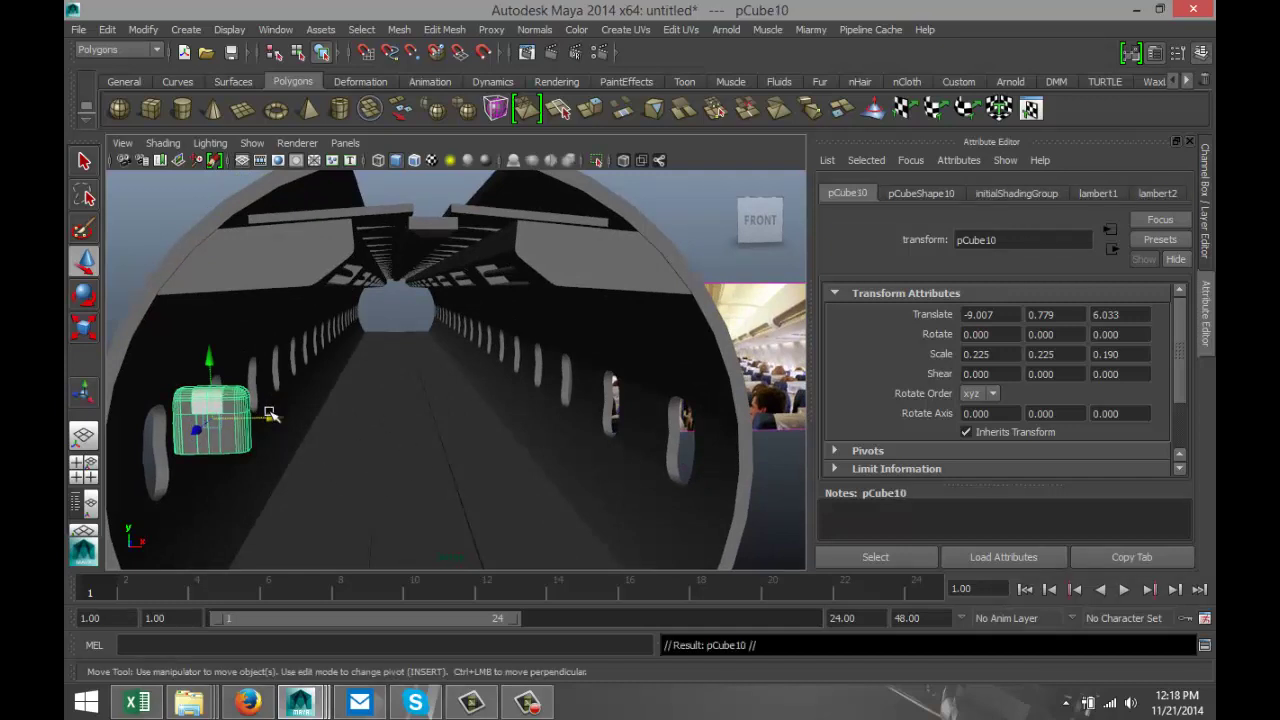
left_click_drag(270, 414, 350, 432)
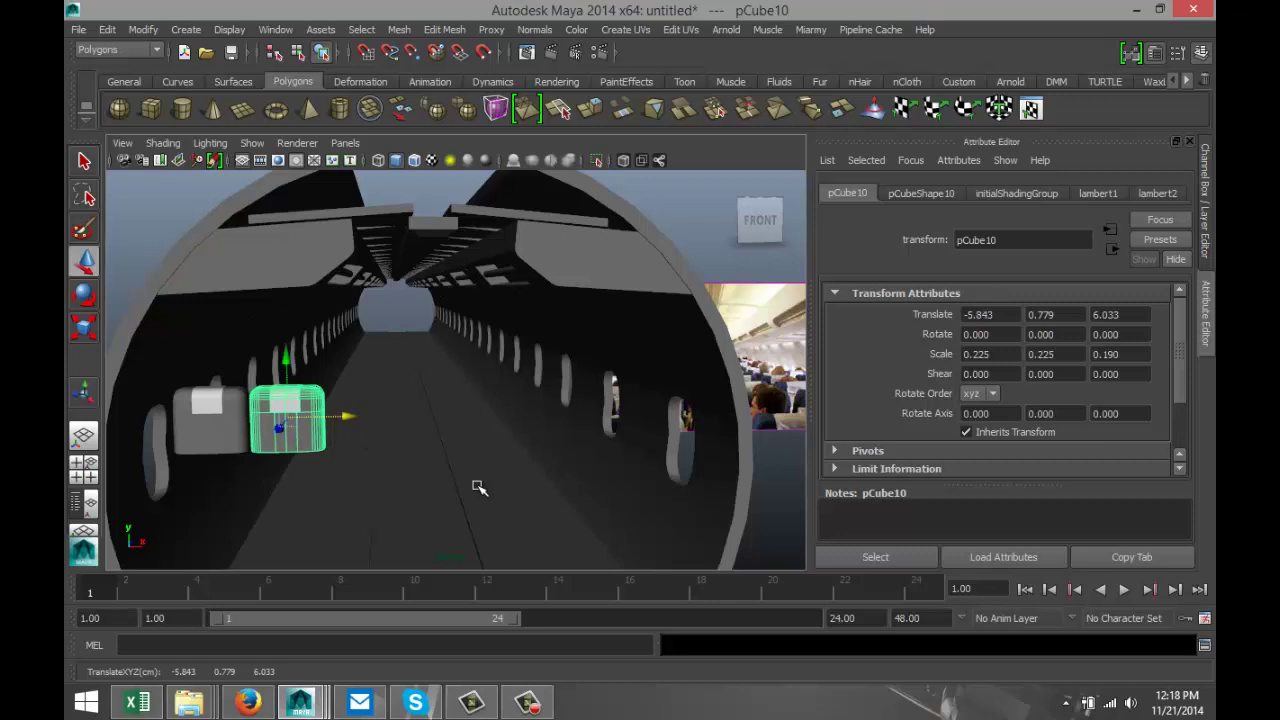
key("shift+d")
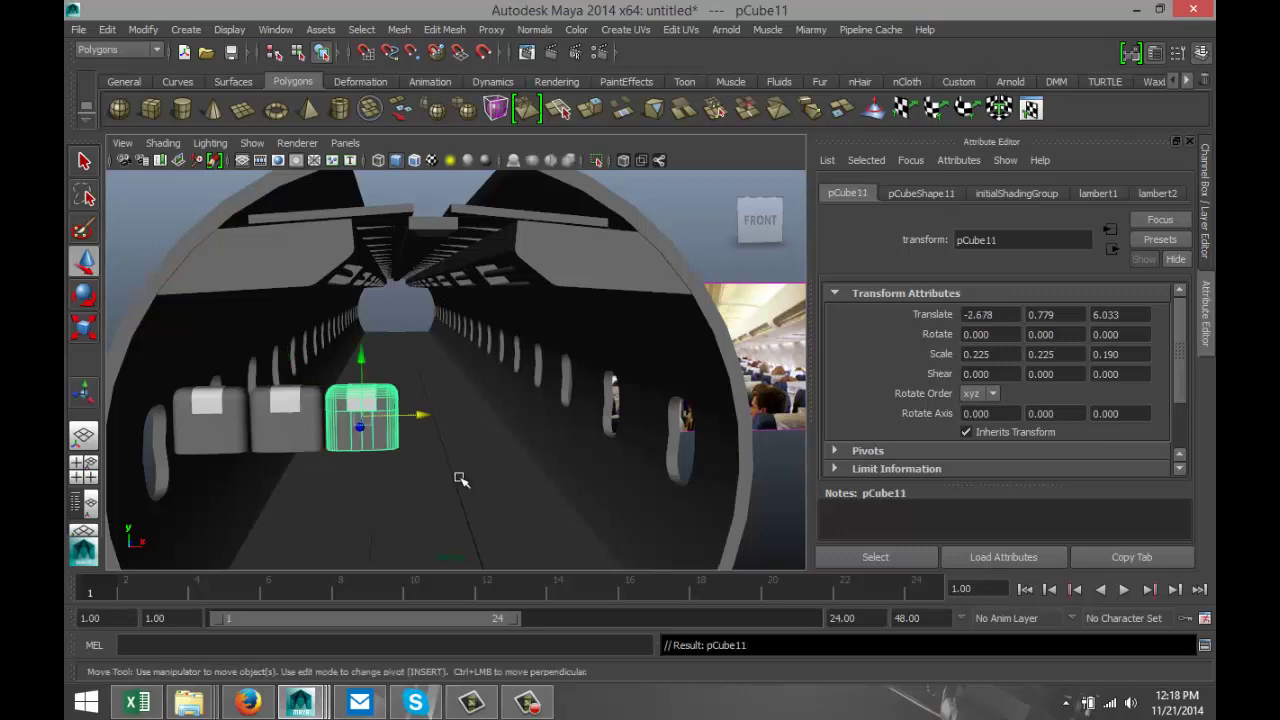
Combine the three seats into a single mesh and center its pivot
left_click_drag(460, 480, 520, 410, "alt")
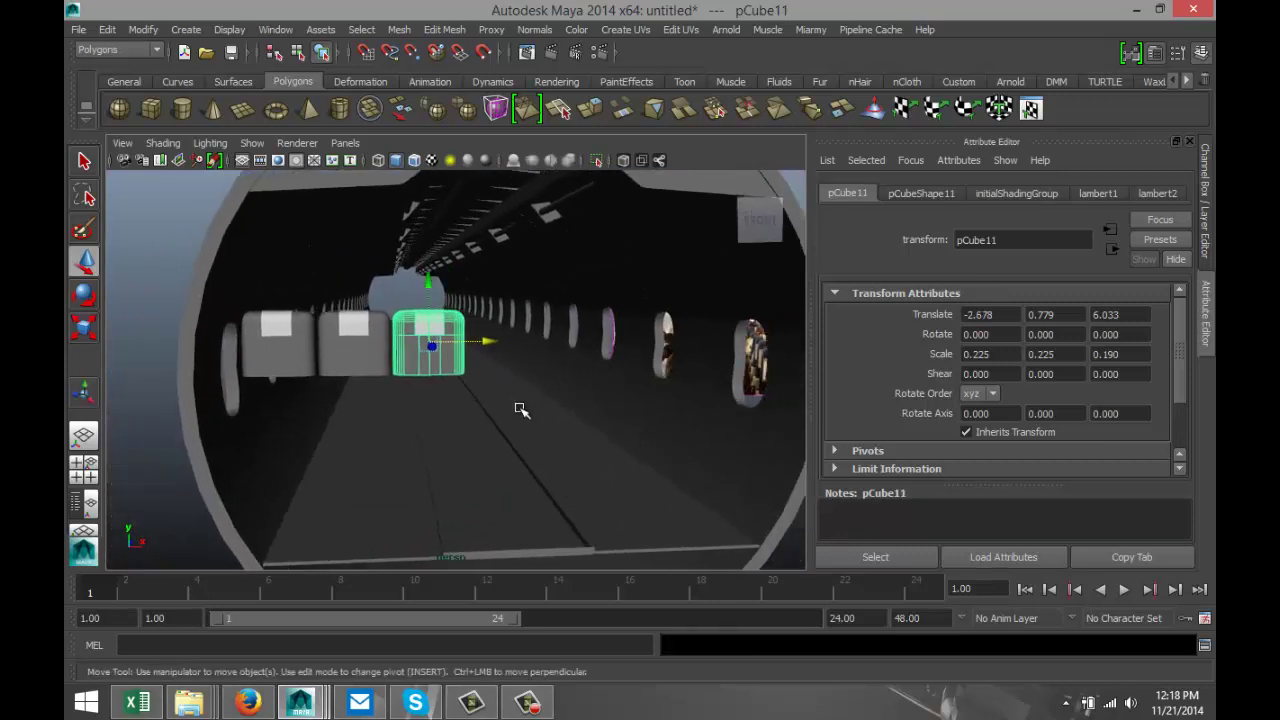
left_click(301, 365, "shift")
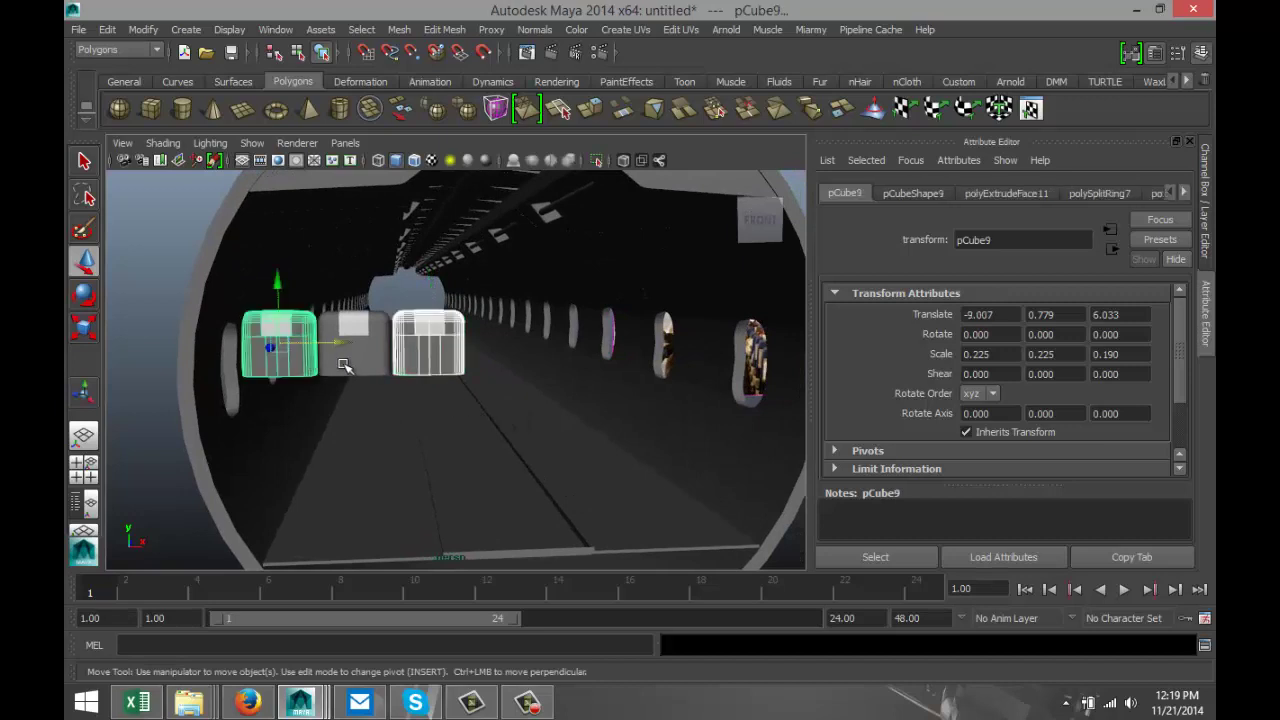
left_click(355, 368, "shift")
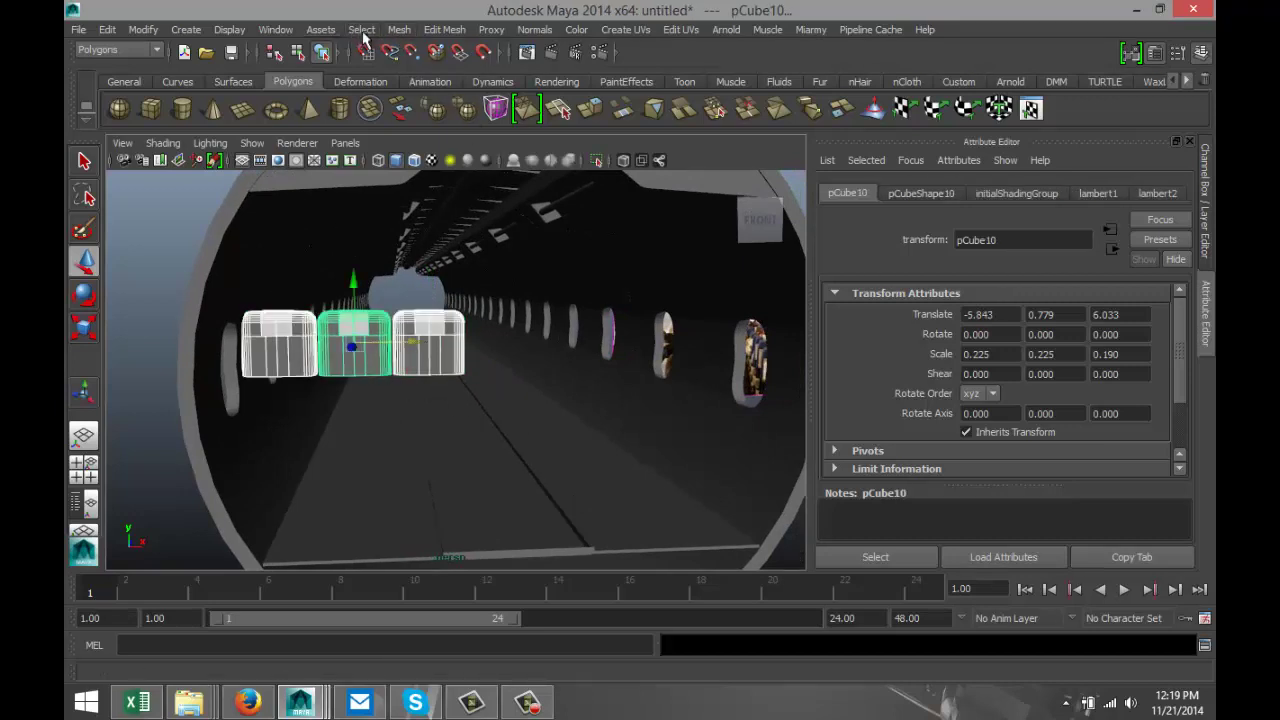
left_click(399, 30)
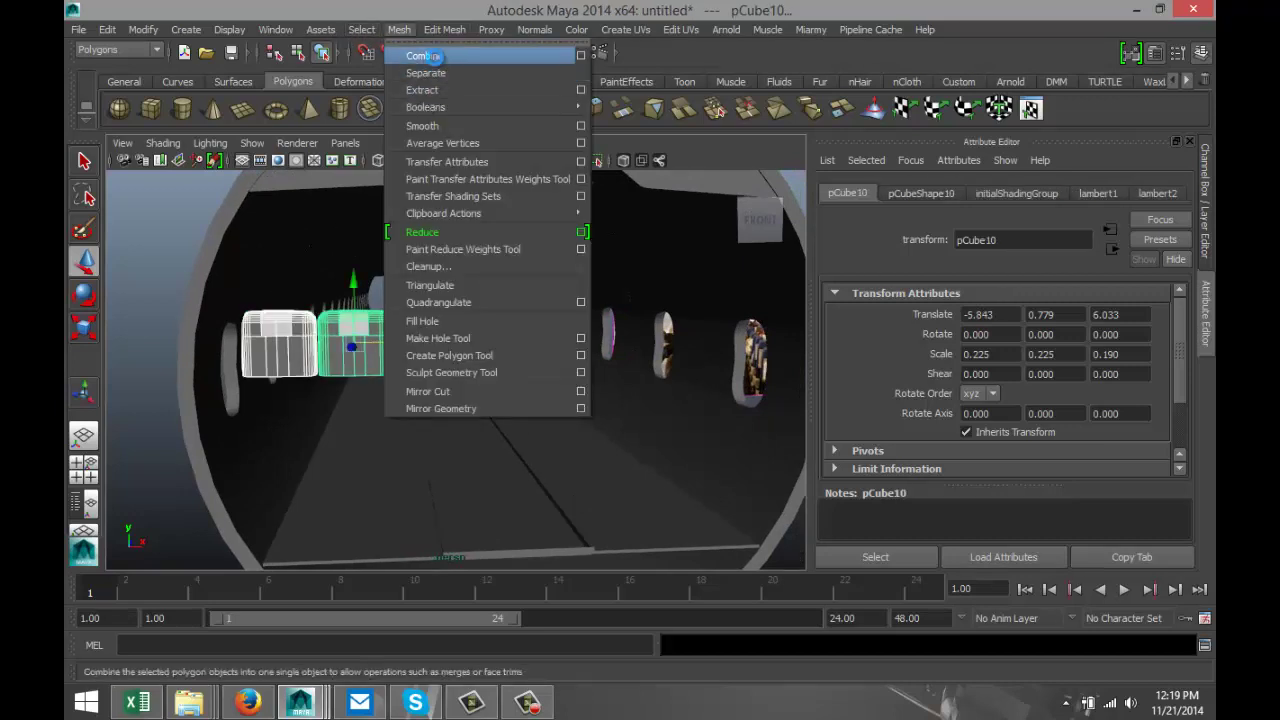
left_click(423, 56)
left_click(144, 30)
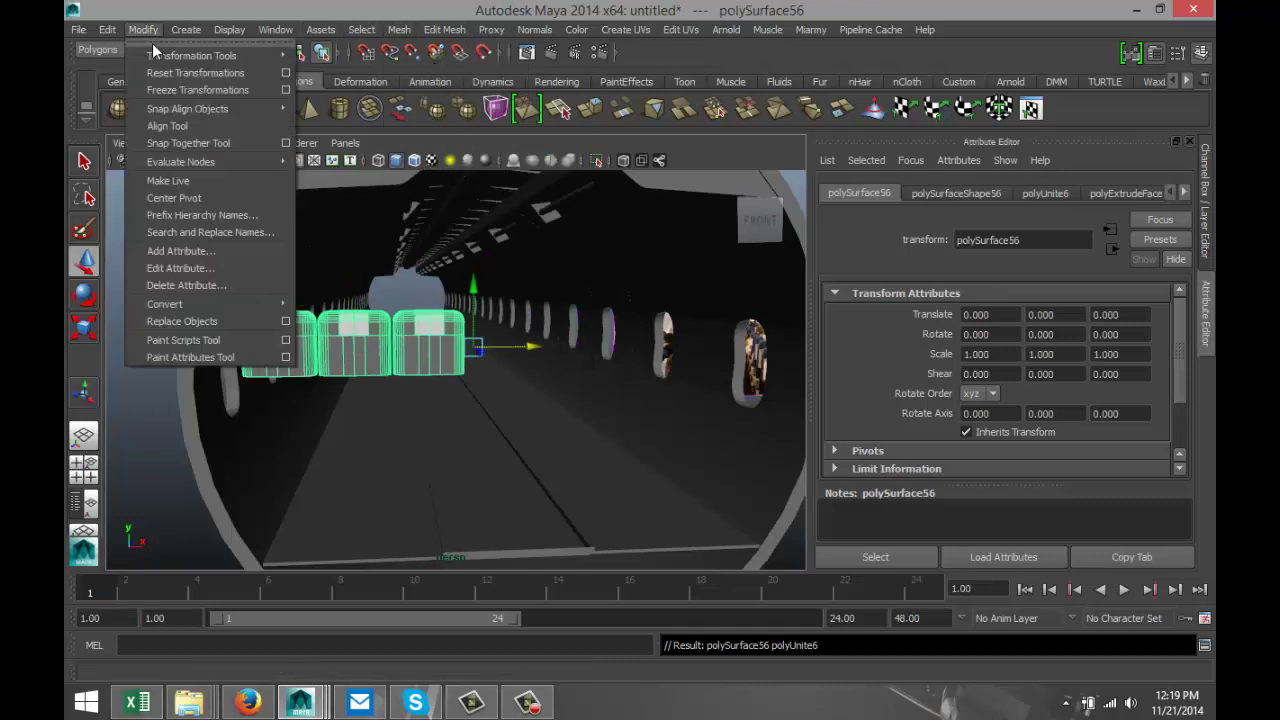
left_click(174, 197)
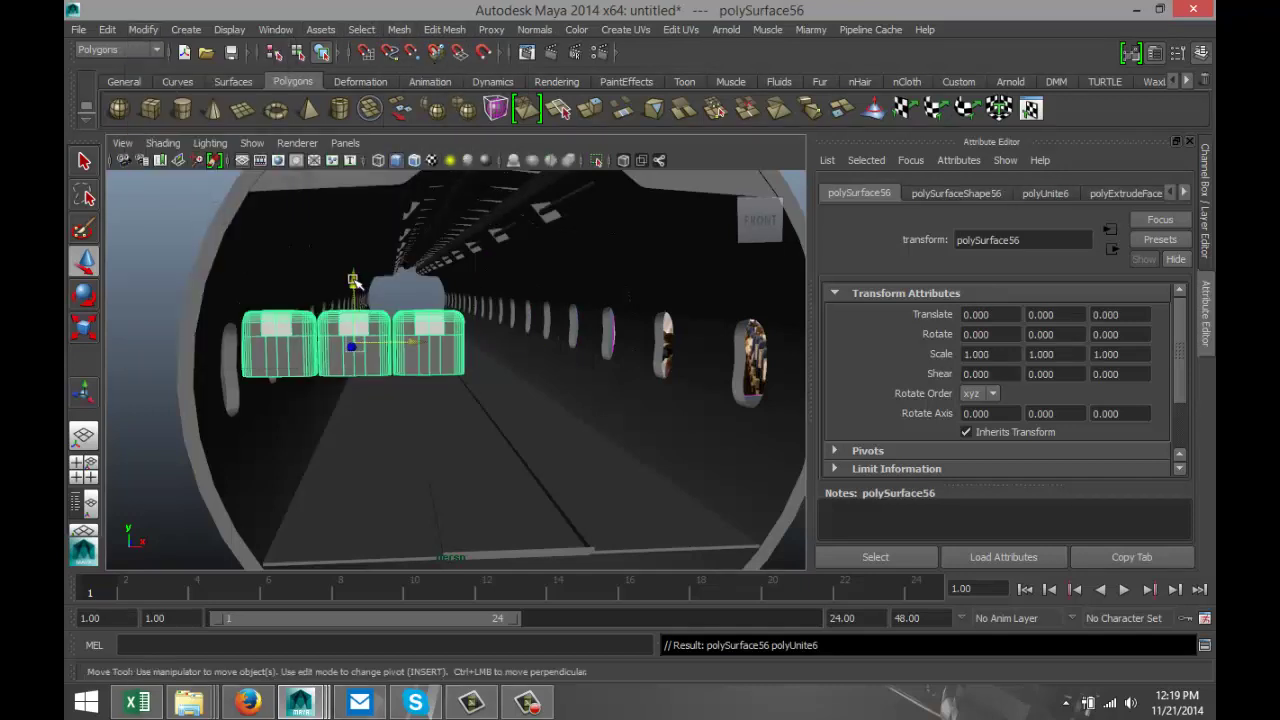
Lower the combined seat row to about Y -2.834 and scale it uniformly to 0.700
left_click_drag(357, 282, 361, 347)
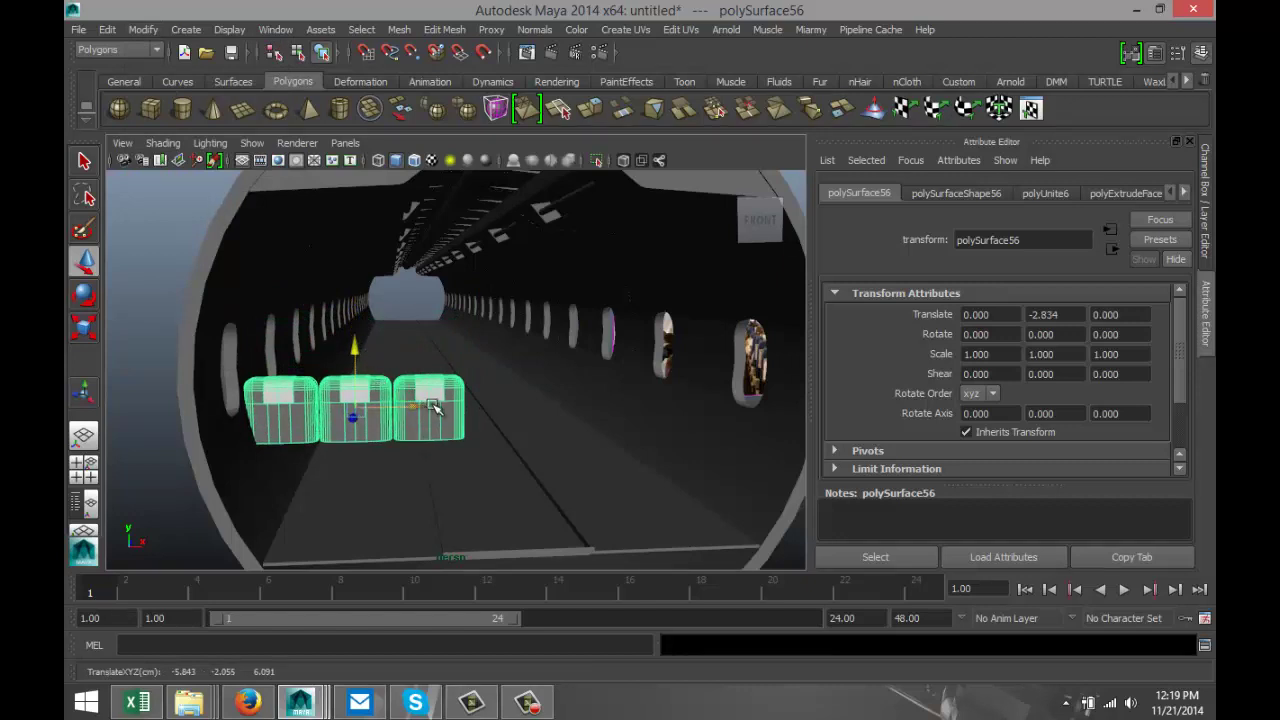
key("r")
left_click_drag(358, 411, 326, 416)
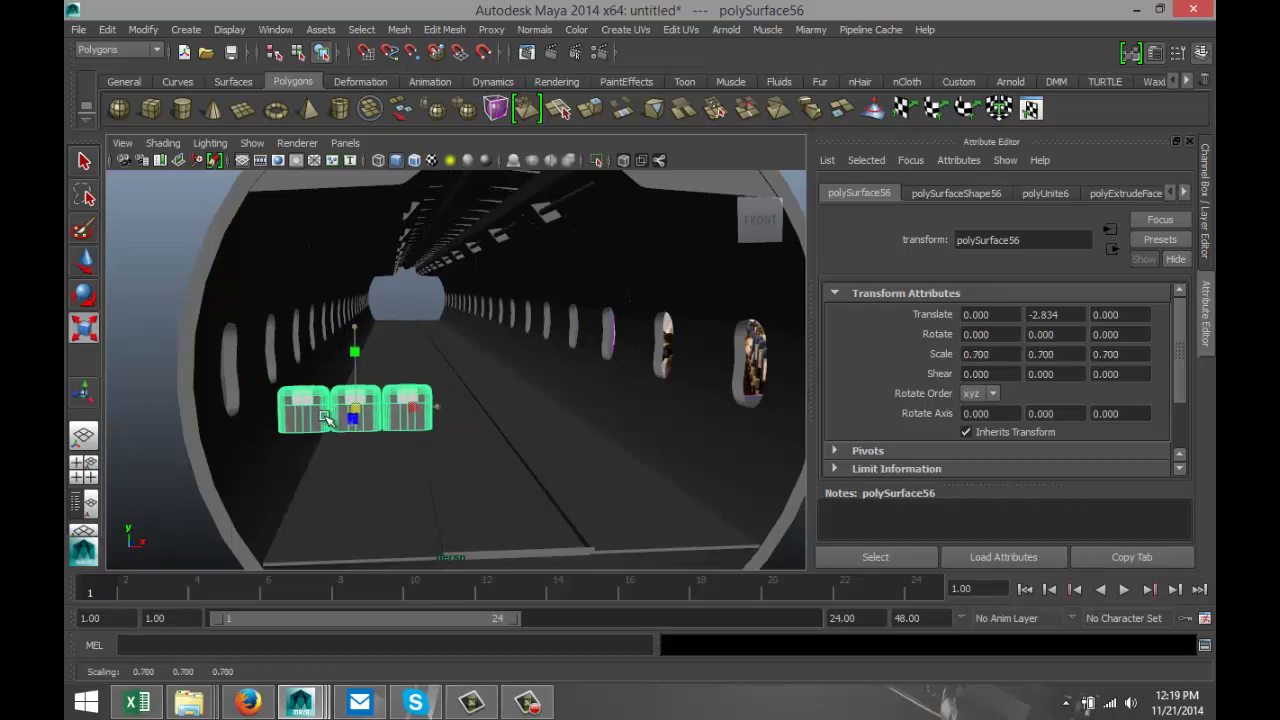
Switch to the front view in wireframe display and lower the seat row slightly to about Y -2.907
left_click(83, 480)
key("space")
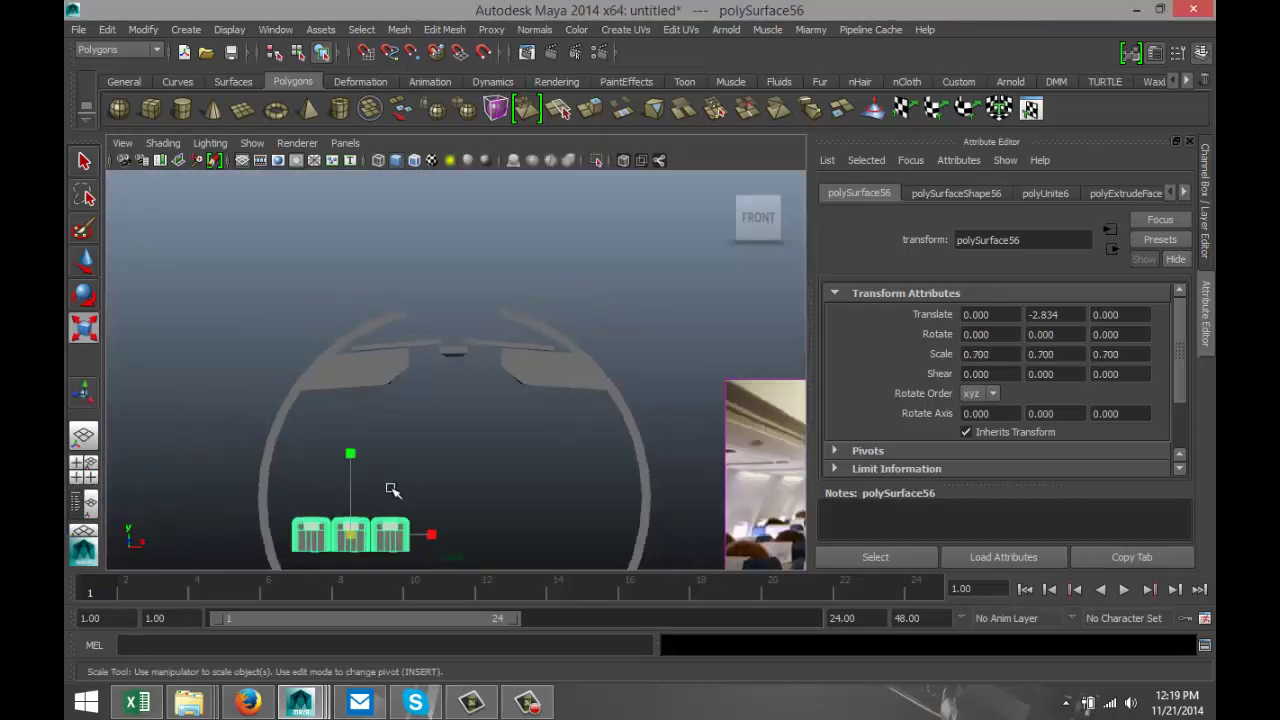
middle_click_drag(440, 514, 500, 391, "alt")
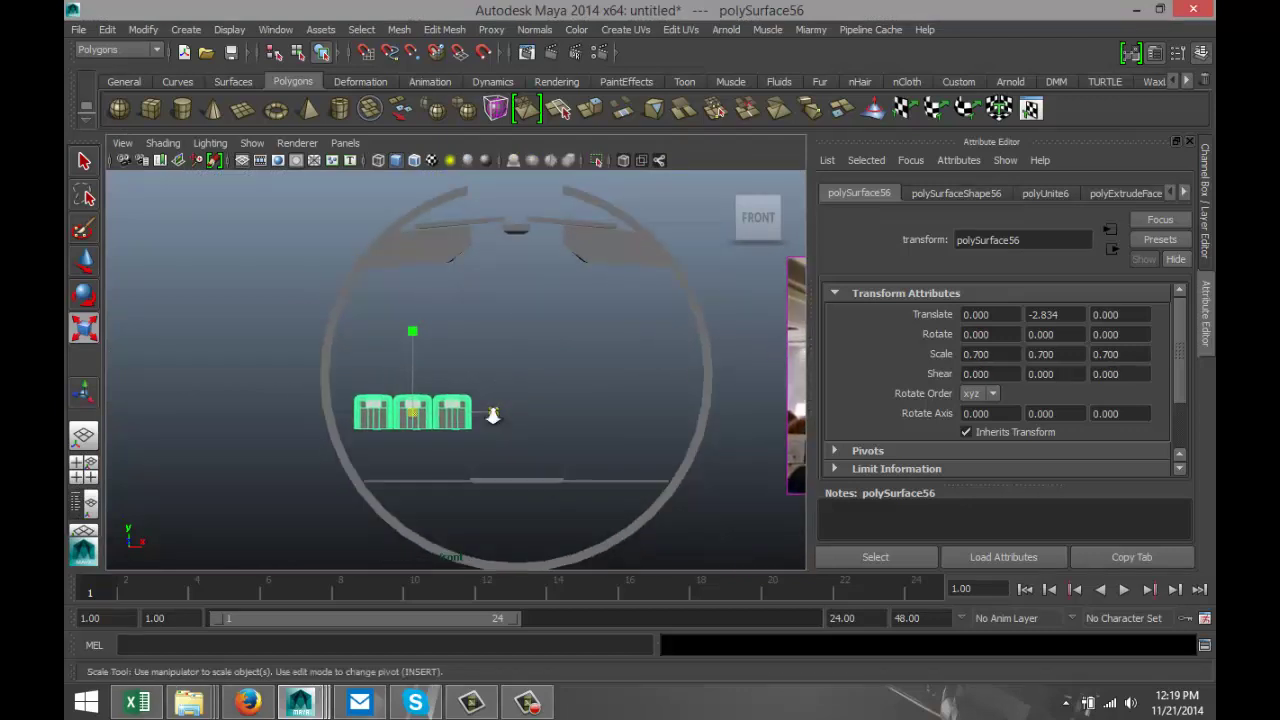
scroll(491, 416, "up", 2)
key("4")
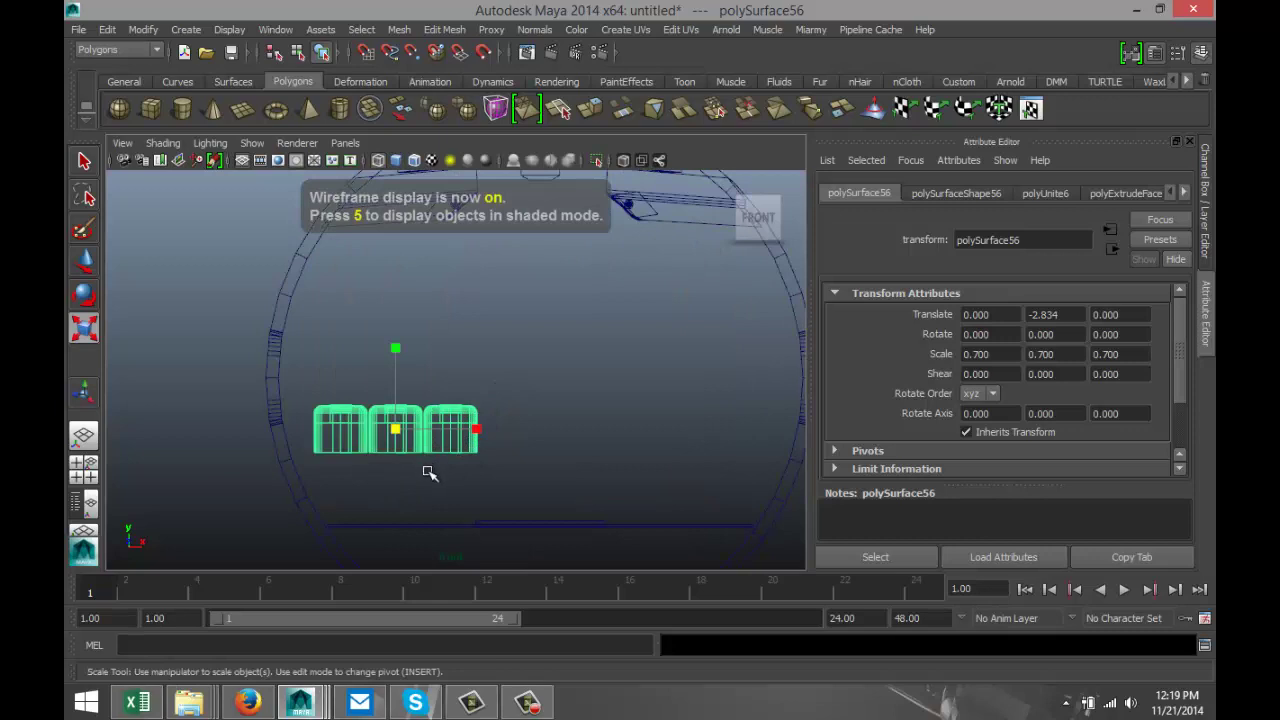
key("w")
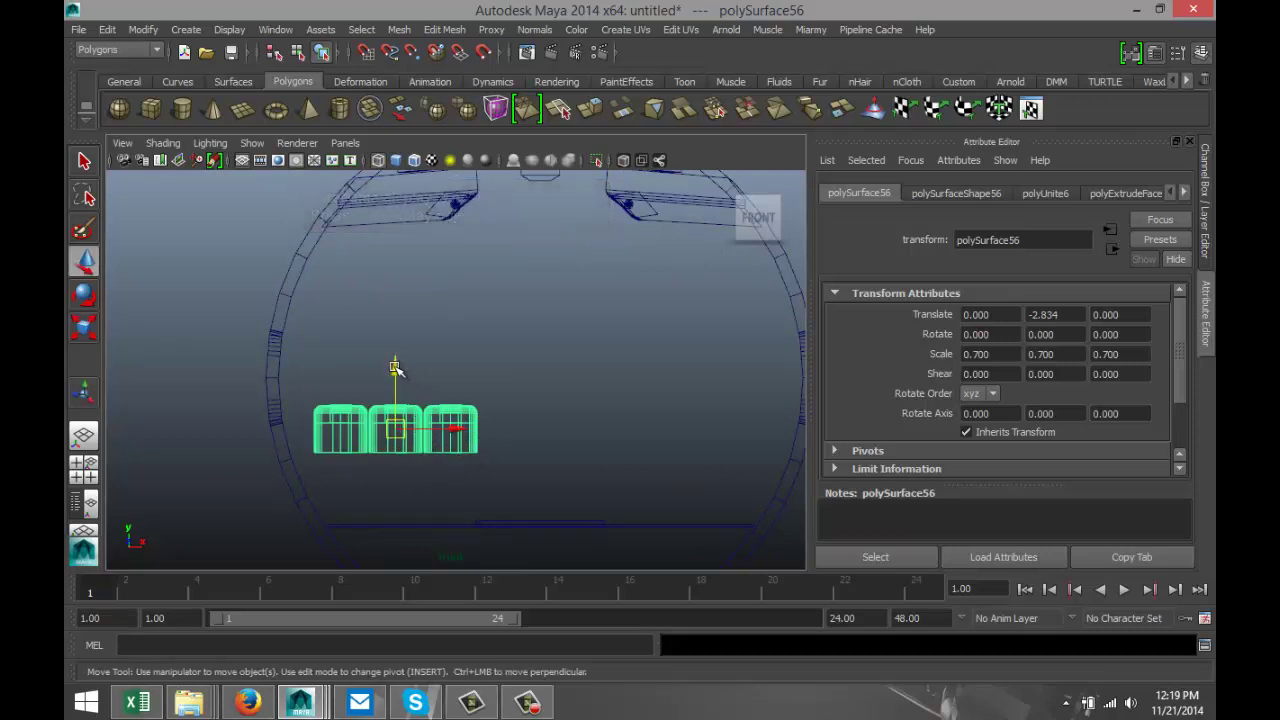
mouse_move(395, 368)
left_mouse_down()
mouse_move(396, 434)
mouse_move(382, 370)
left_mouse_up()
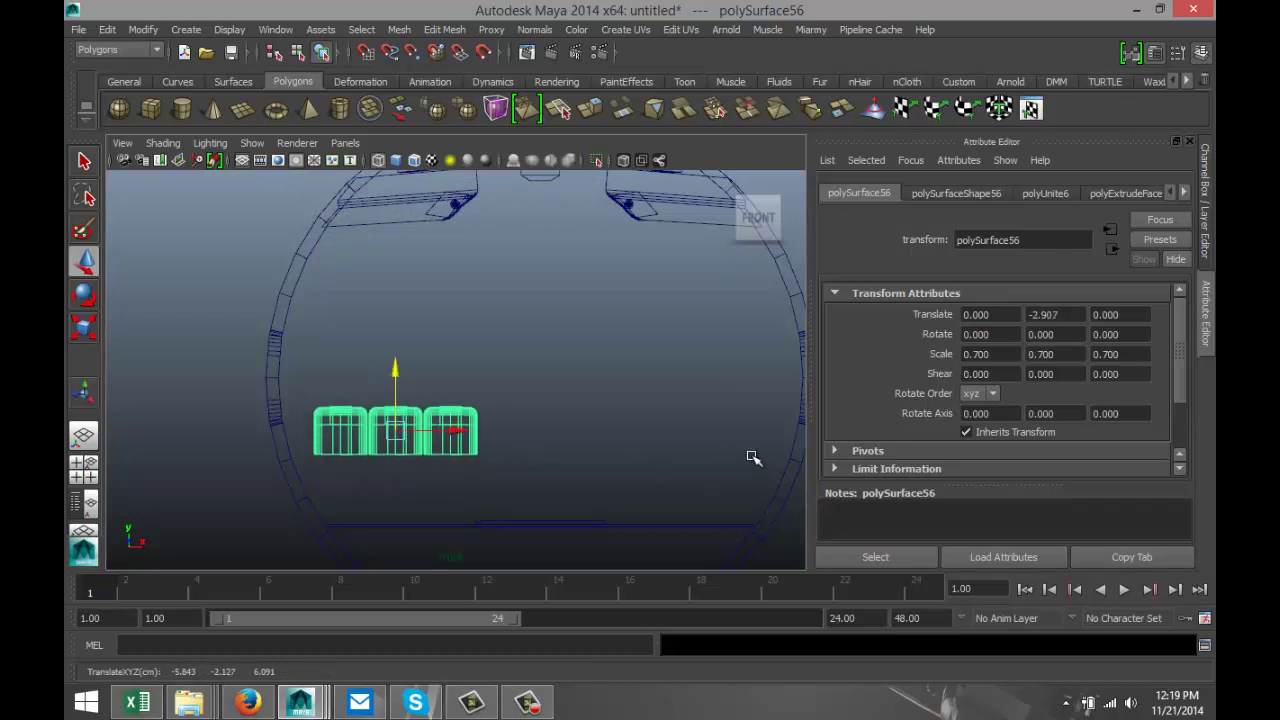
Duplicate the seat row and move the copy across the aisle to about X 11.851 at the same height
key("ctrl+d")
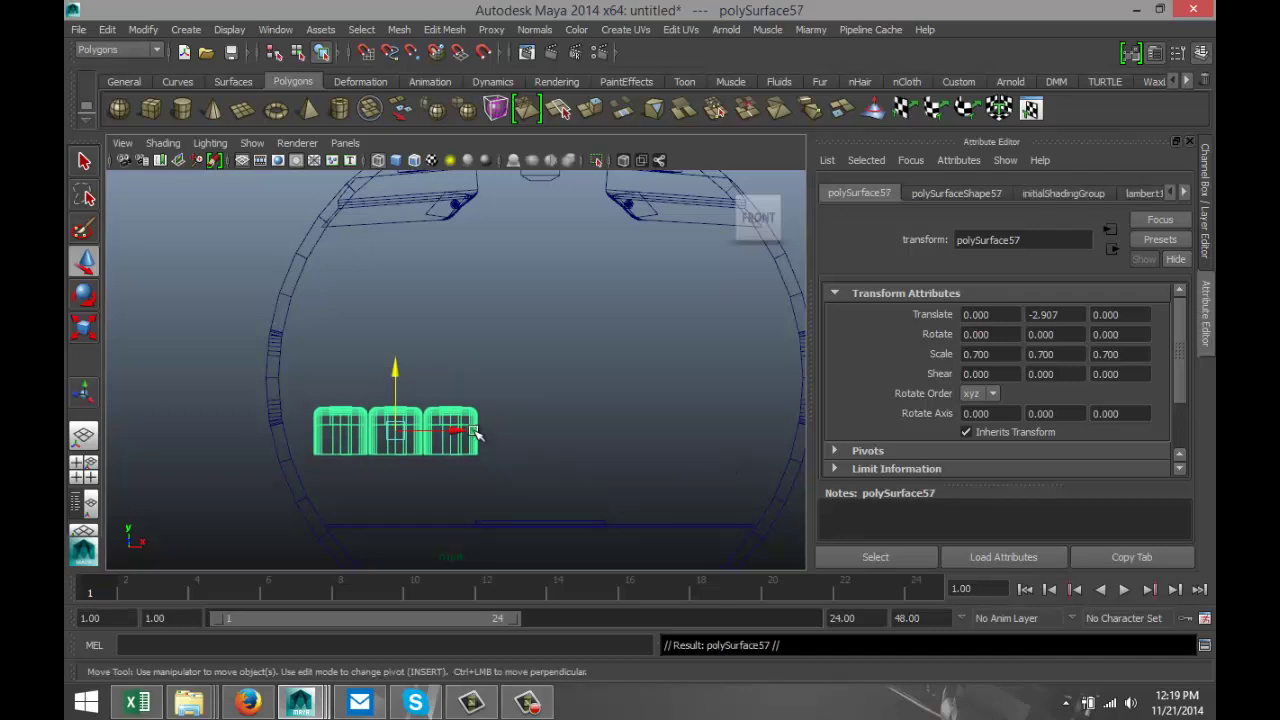
left_click_drag(459, 428, 756, 466)
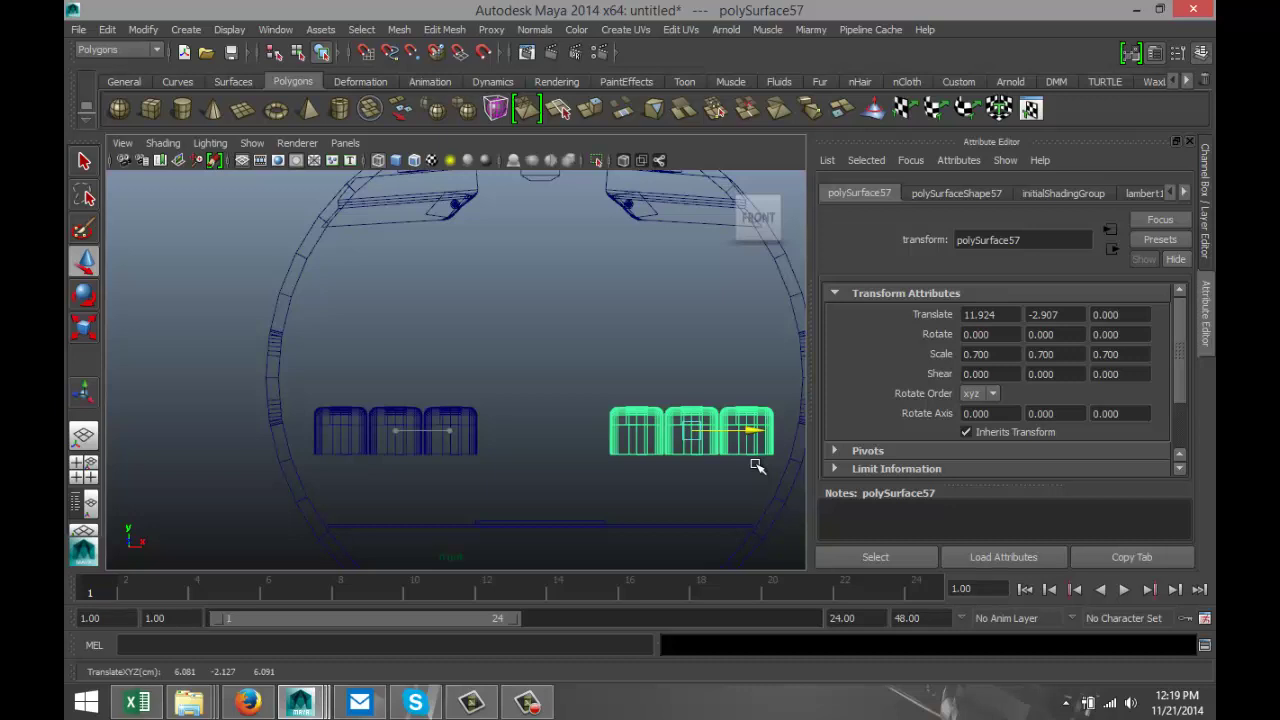
left_click_drag(756, 465, 754, 463)
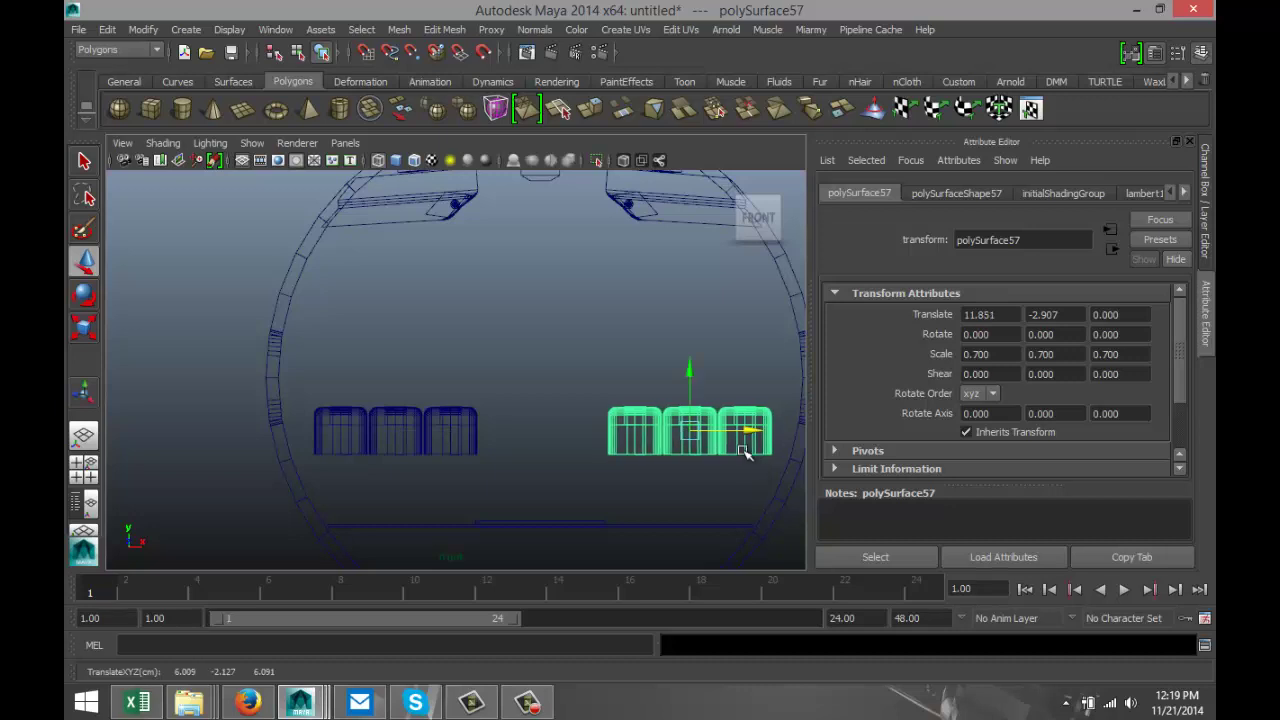
mouse_move(689, 382)
left_mouse_down()
mouse_move(690, 437)
mouse_move(679, 371)
left_mouse_up()
left_click(447, 440)
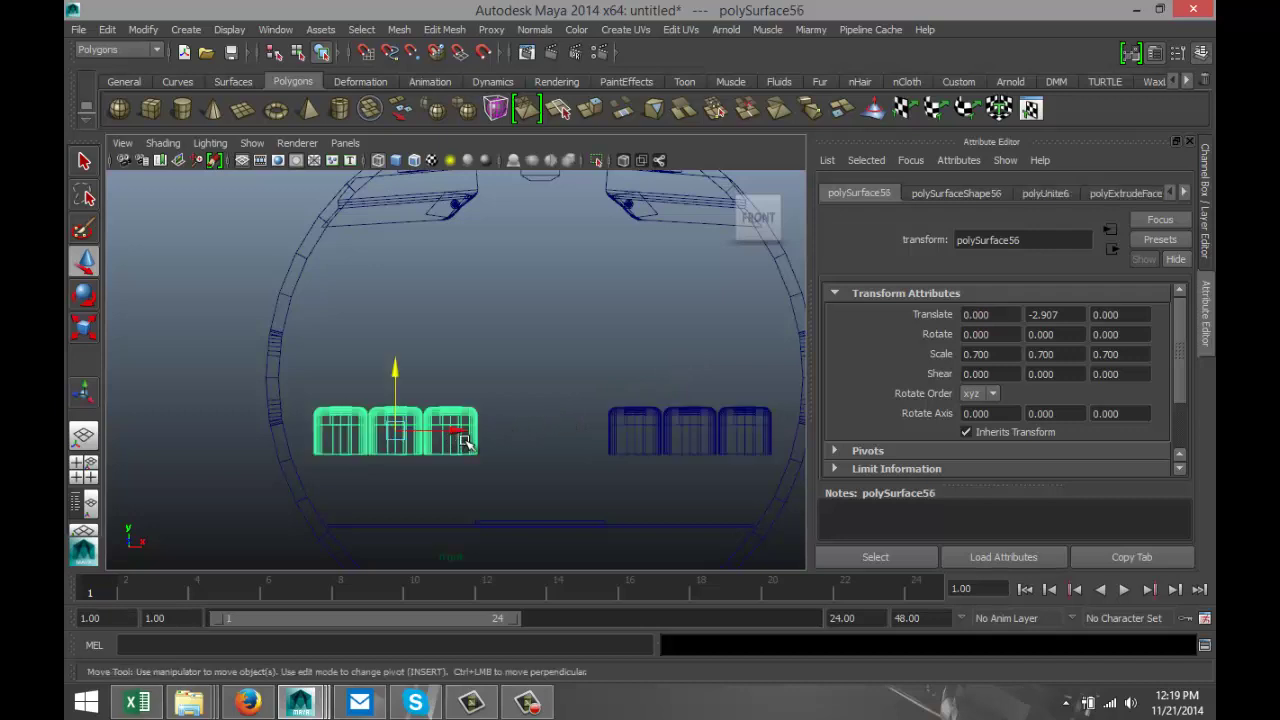
left_click(689, 432)
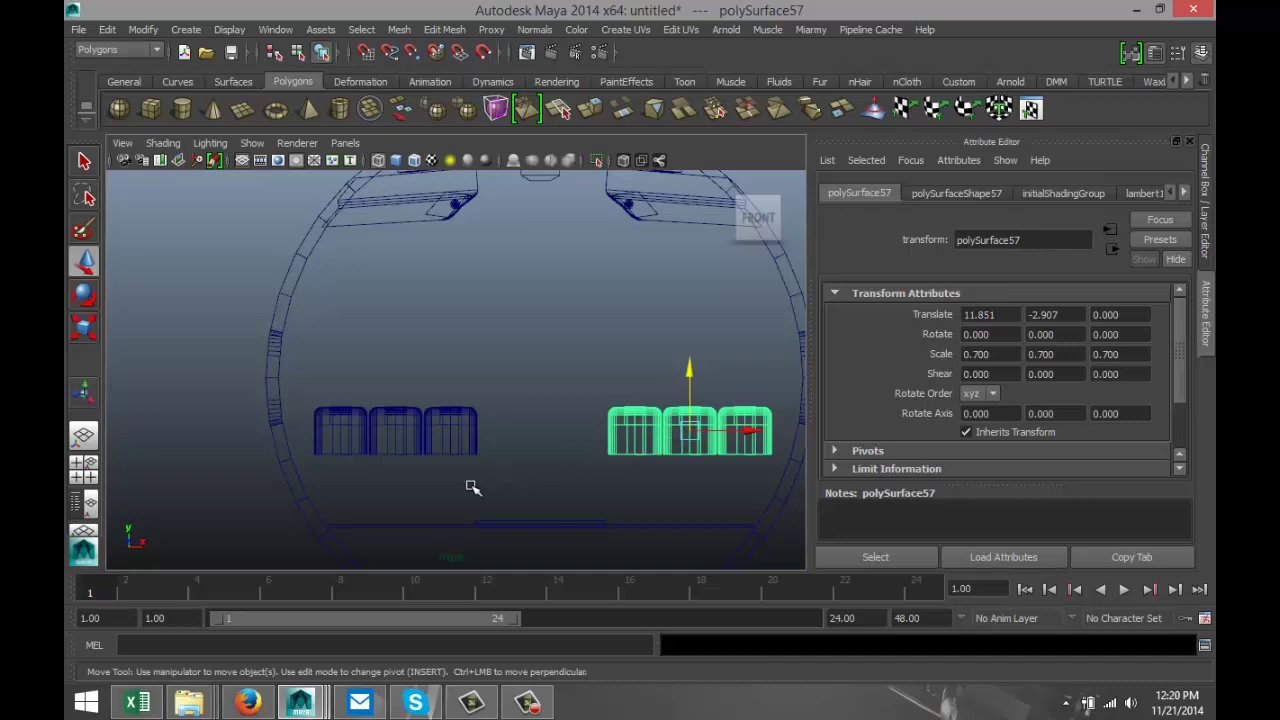
Narrow the floor's center aisle strip by scaling its long edges along X to about 0.655 in the perspective view
left_click(88, 472)
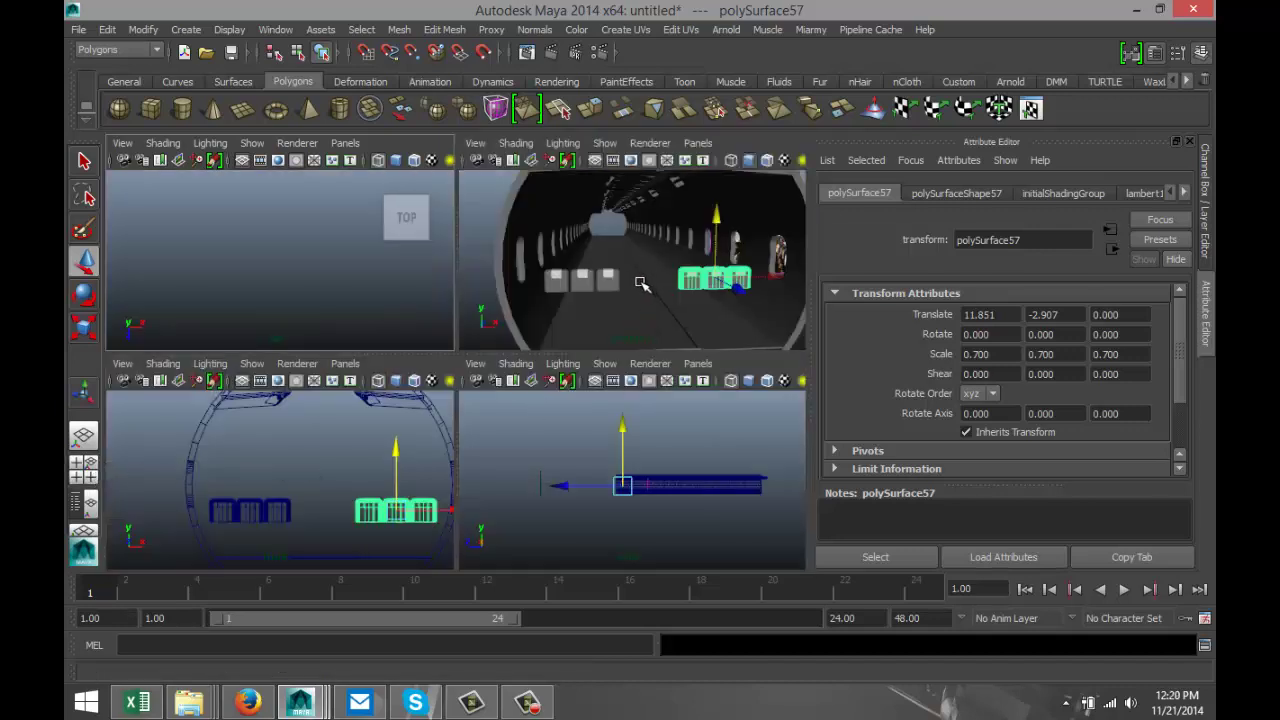
key("space")
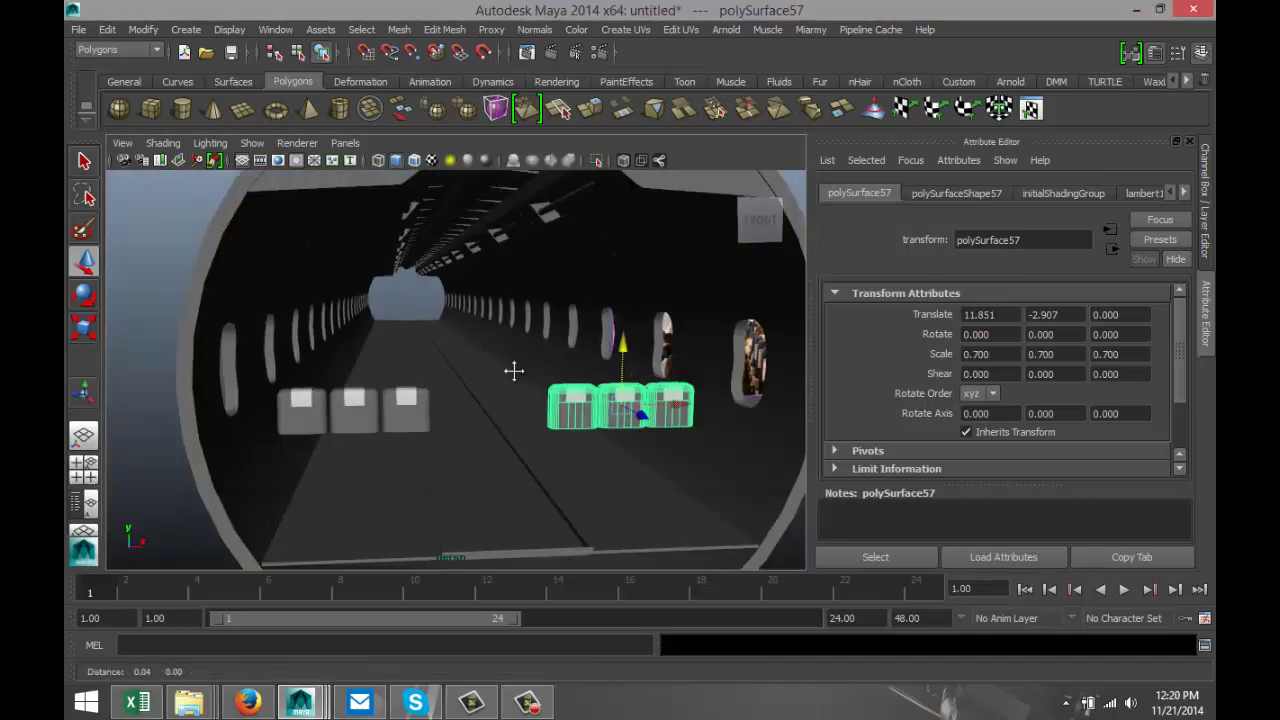
left_click_drag(513, 371, 371, 371, "alt")
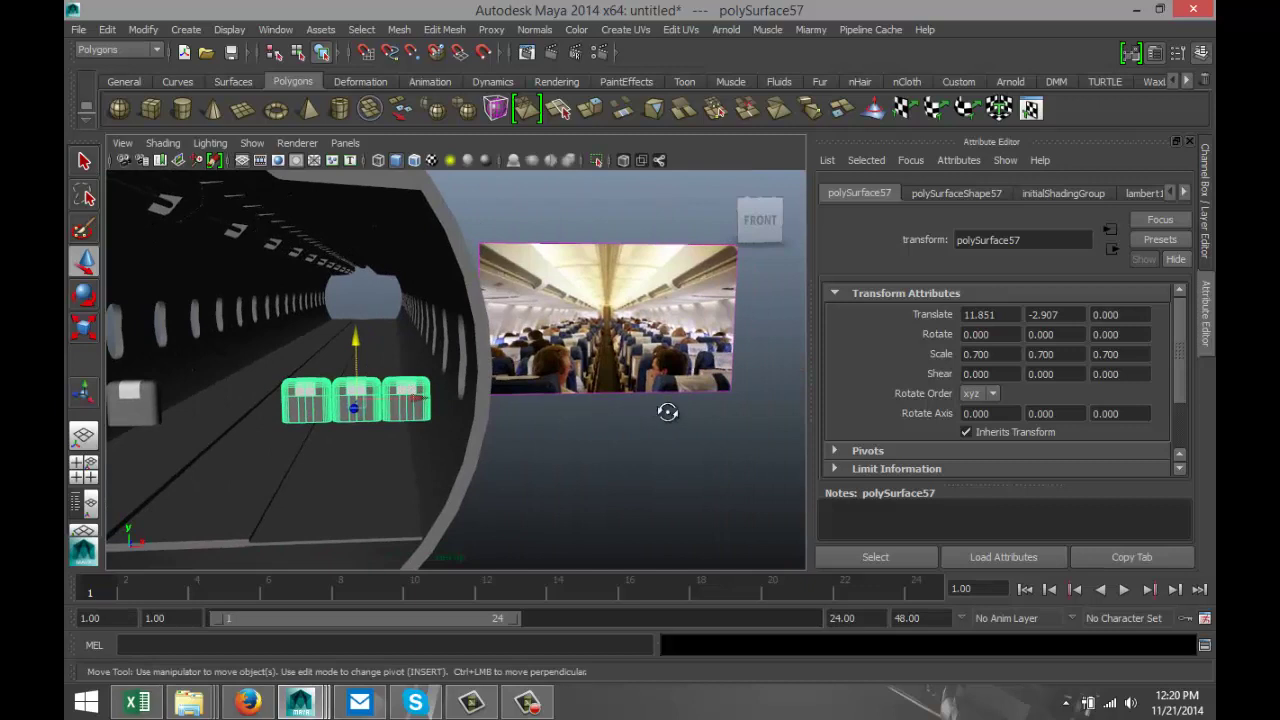
mouse_move(668, 412)
left_mouse_down("alt")
mouse_move(689, 397)
mouse_move(668, 409)
left_mouse_up("alt")
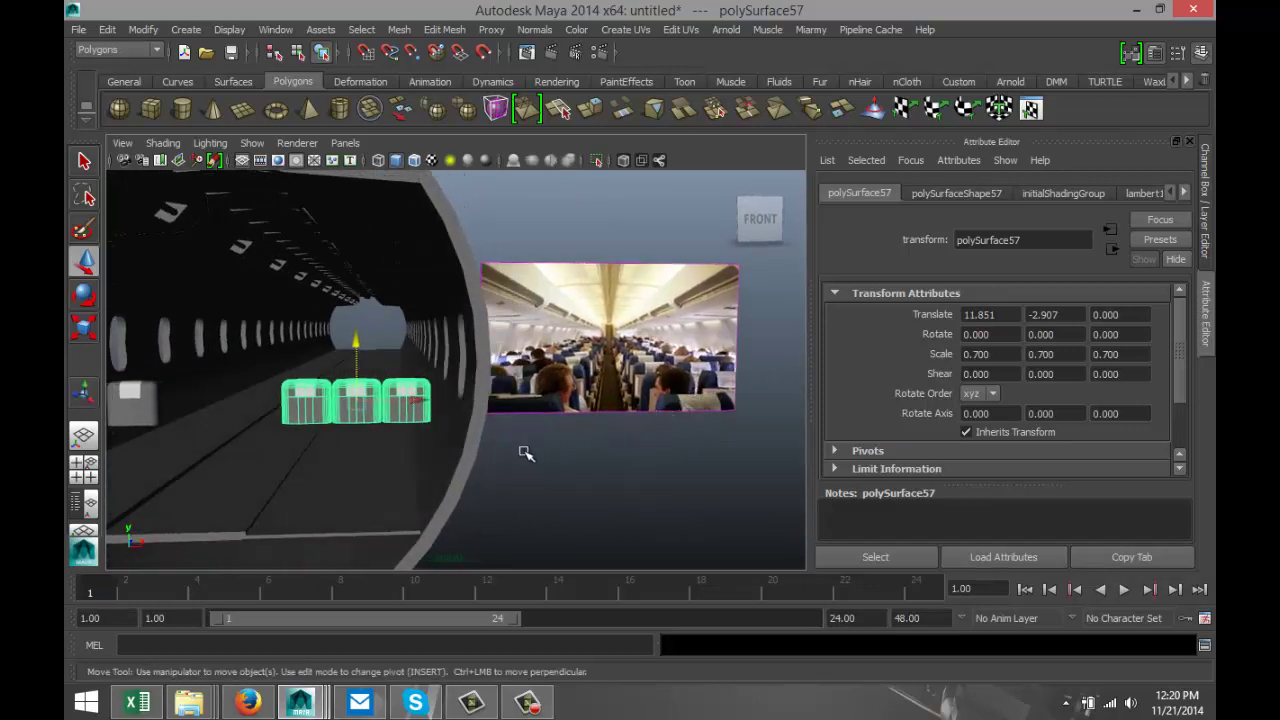
left_click_drag(526, 453, 682, 421, "alt")
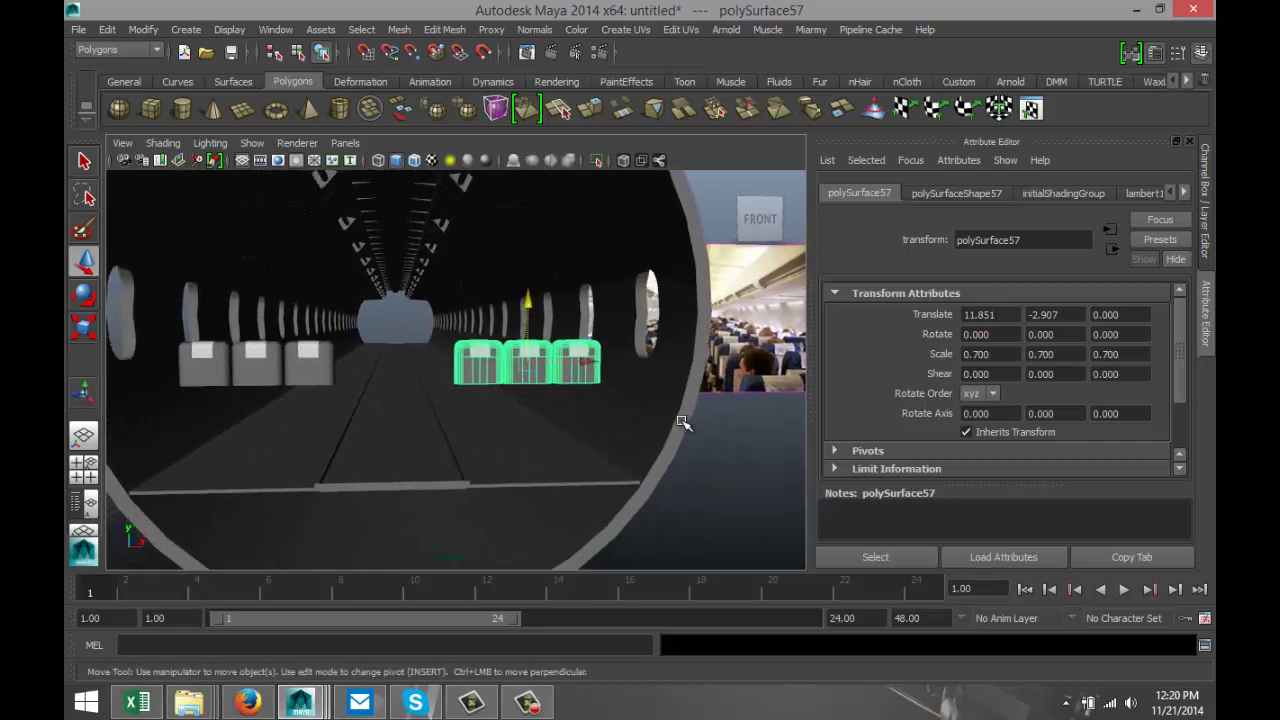
left_click_drag(461, 520, 453, 524, "alt")
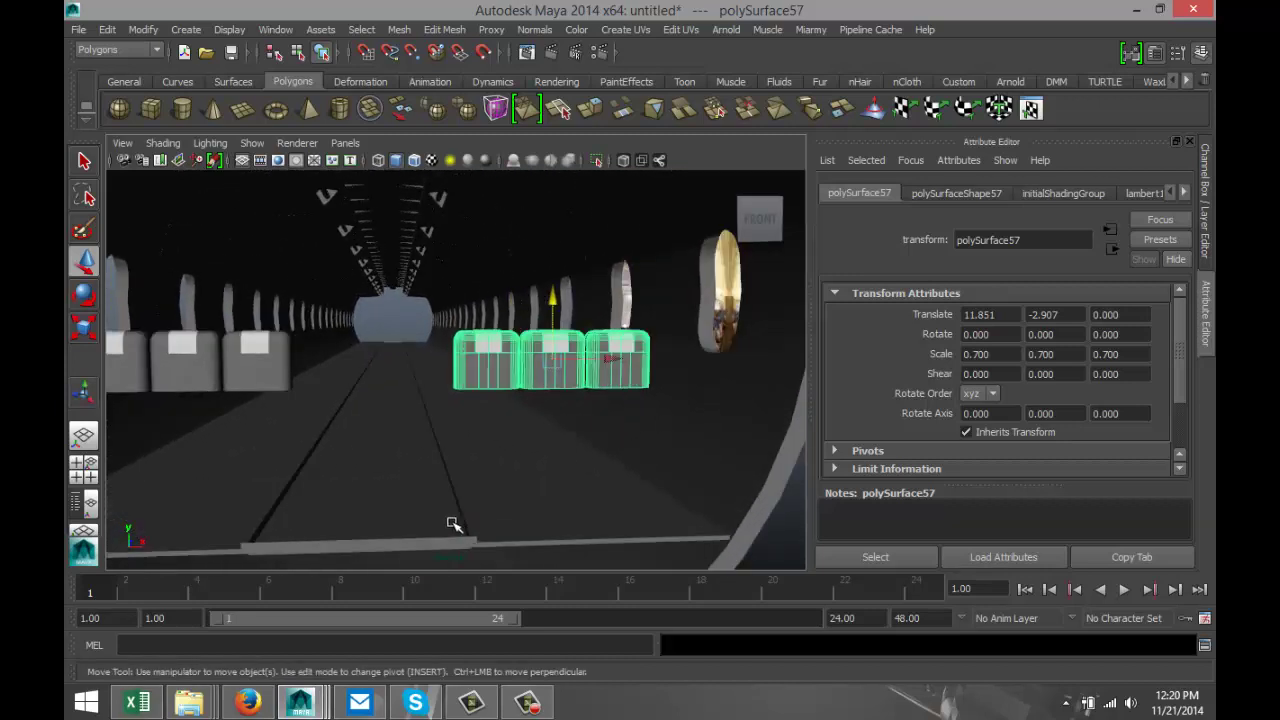
left_click(276, 507)
mouse_move(330, 521)
left_mouse_down("alt")
mouse_move(374, 511)
mouse_move(333, 509)
left_mouse_up("alt")
right_click_drag(327, 500, 329, 250)
left_click(330, 483)
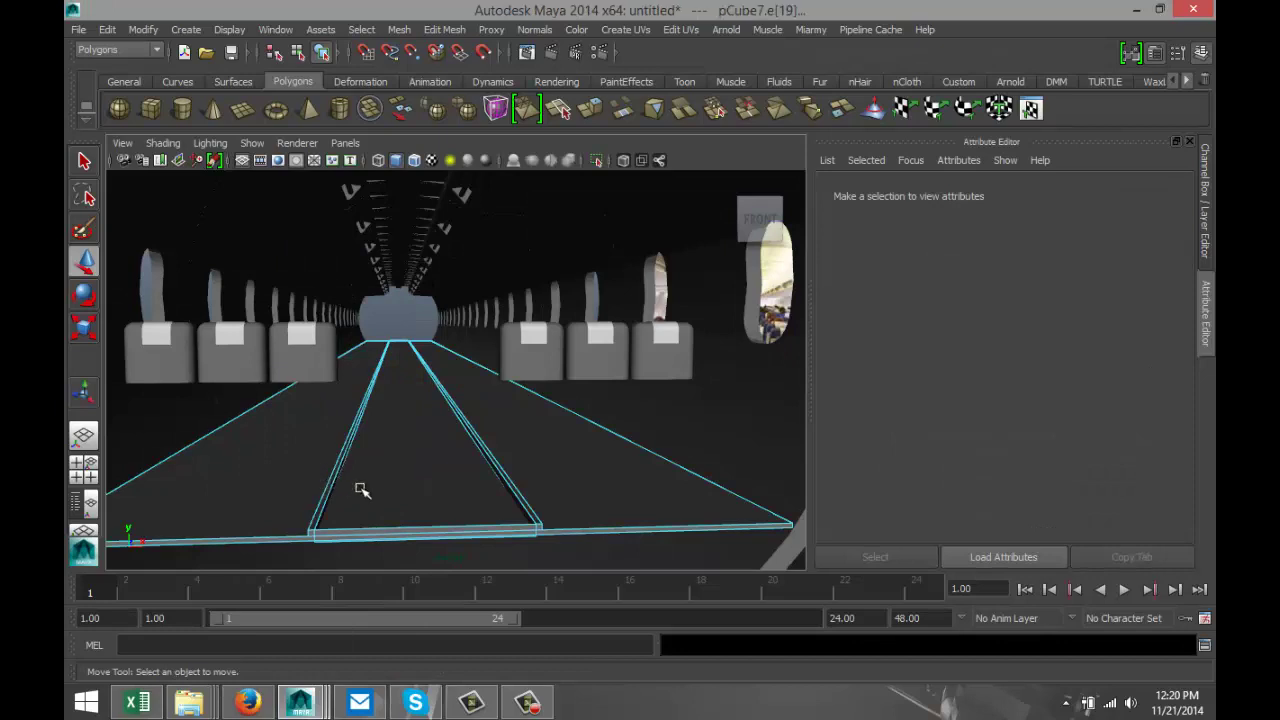
left_click(503, 482, "shift")
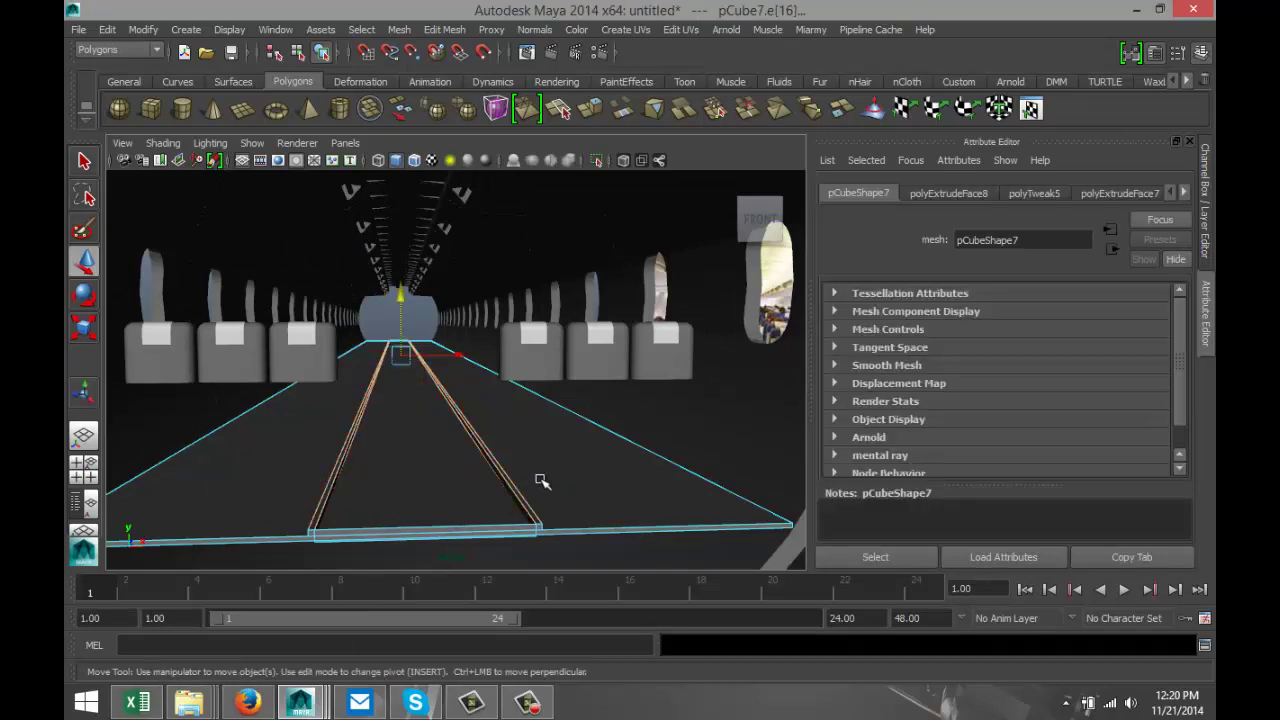
key("r")
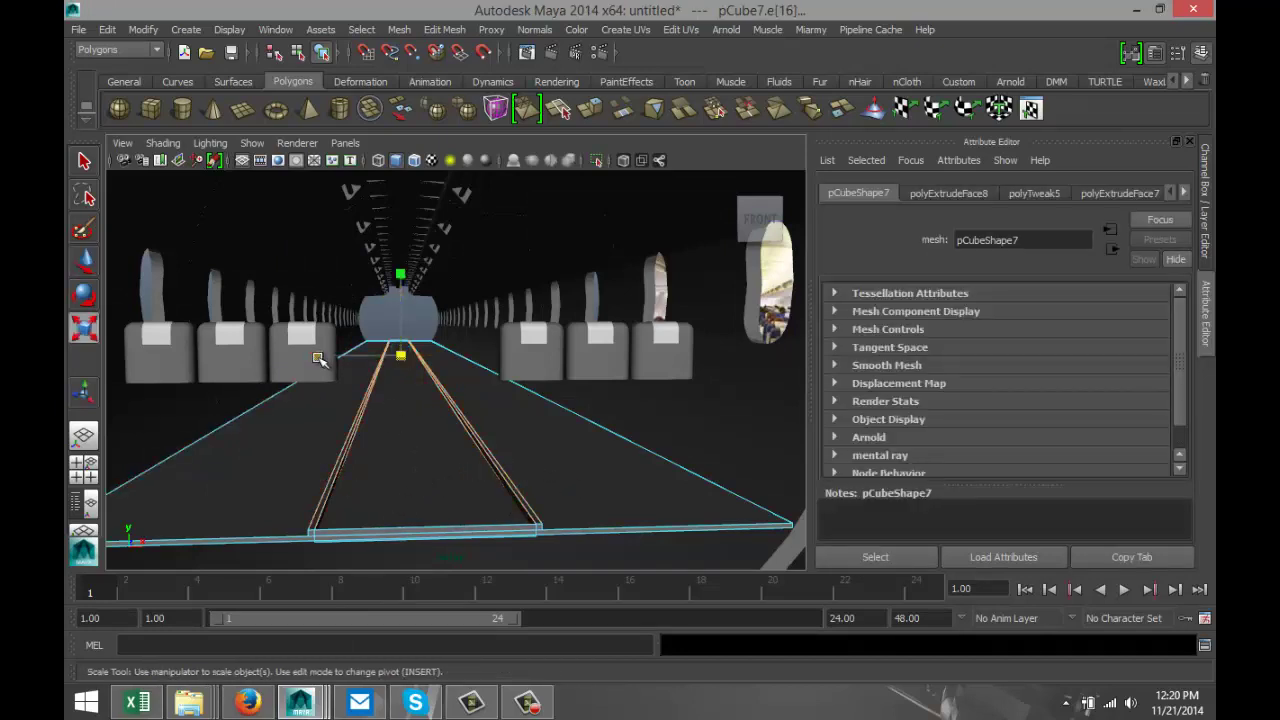
left_click_drag(318, 356, 347, 360)
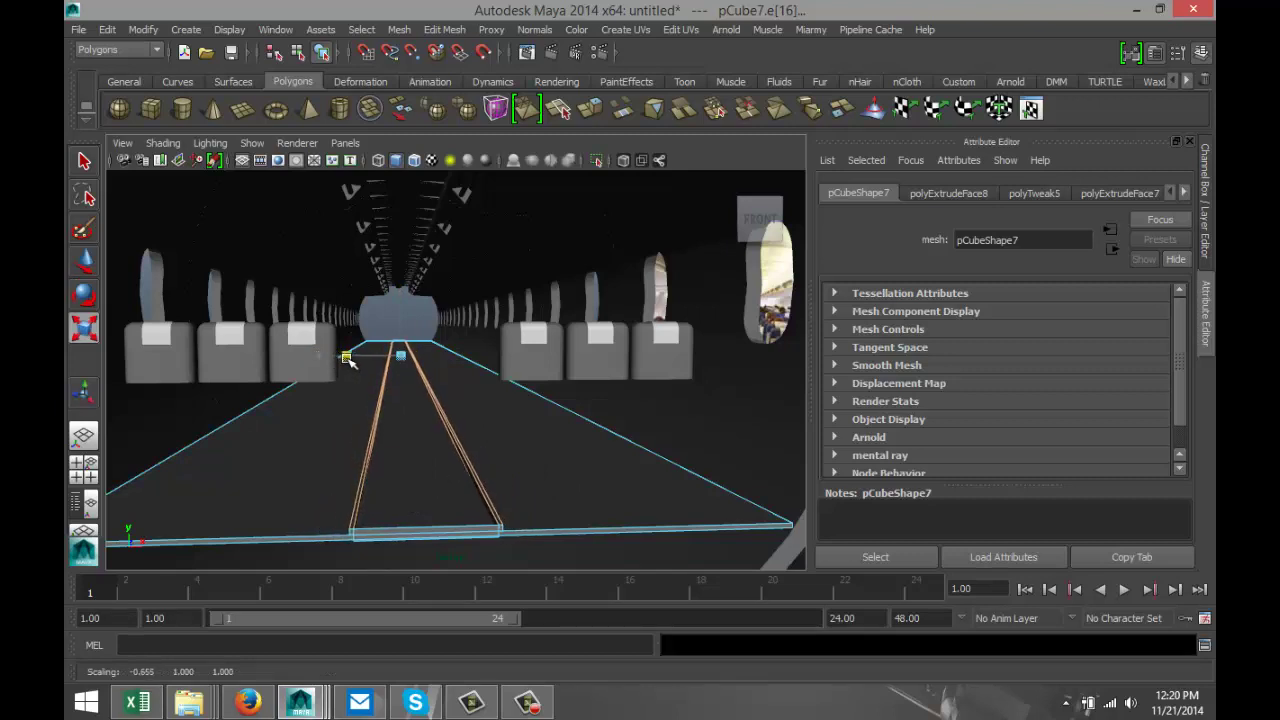
Delete the duplicated seat row on the far side of the aisle
left_click(537, 372)
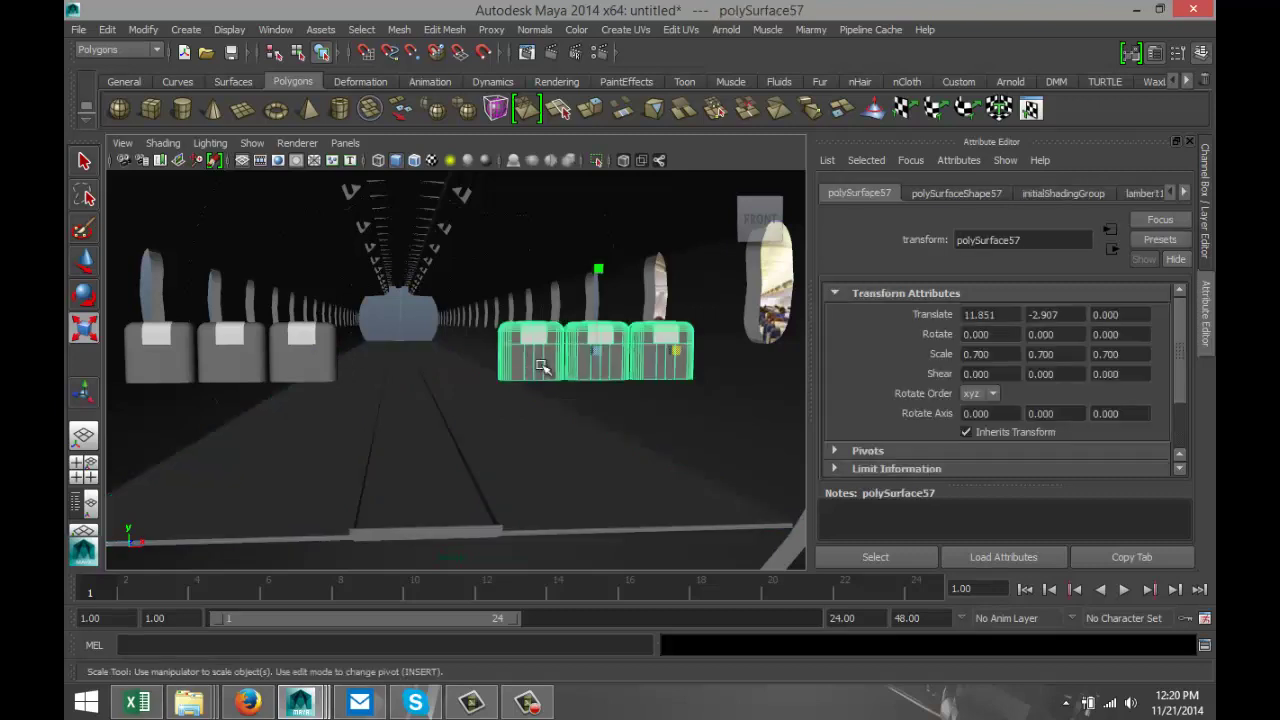
left_click(306, 394)
Scale the remaining seat row uniformly to about 0.874 and lower it to about Y -3.137
left_click(303, 360)
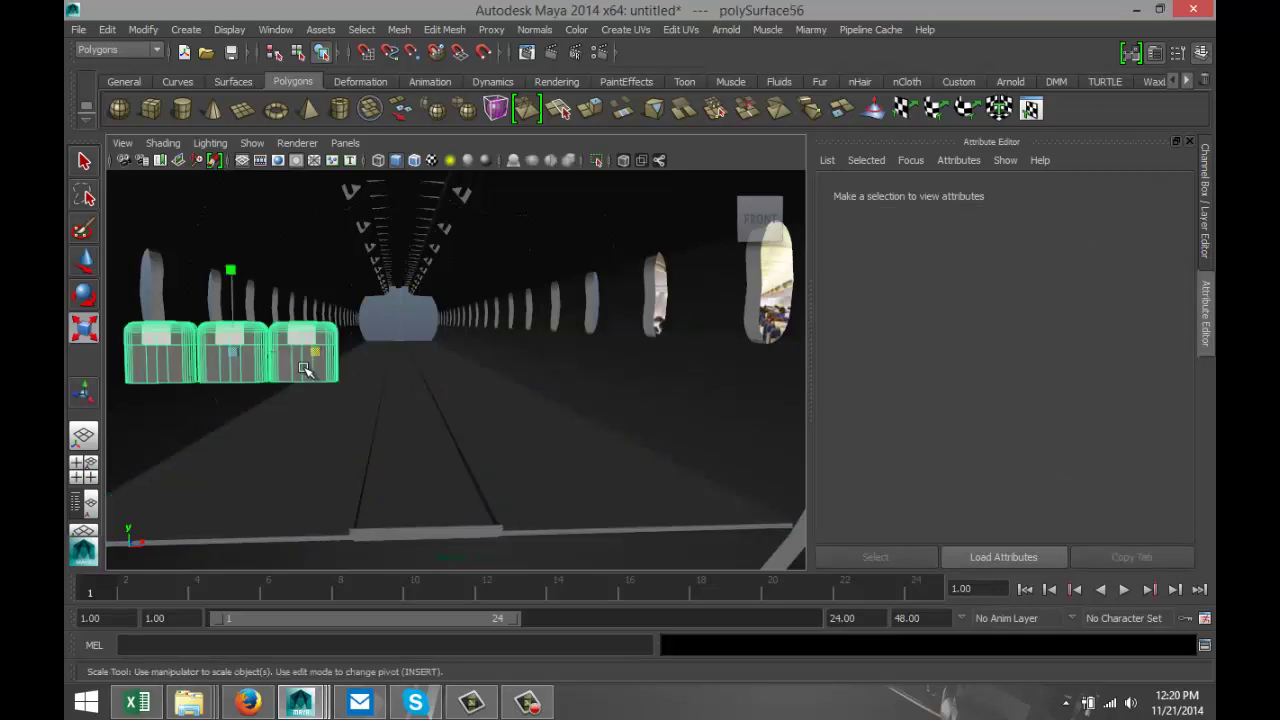
scroll(328, 438, "down", 3)
middle_click_drag(272, 427, 371, 429, "alt")
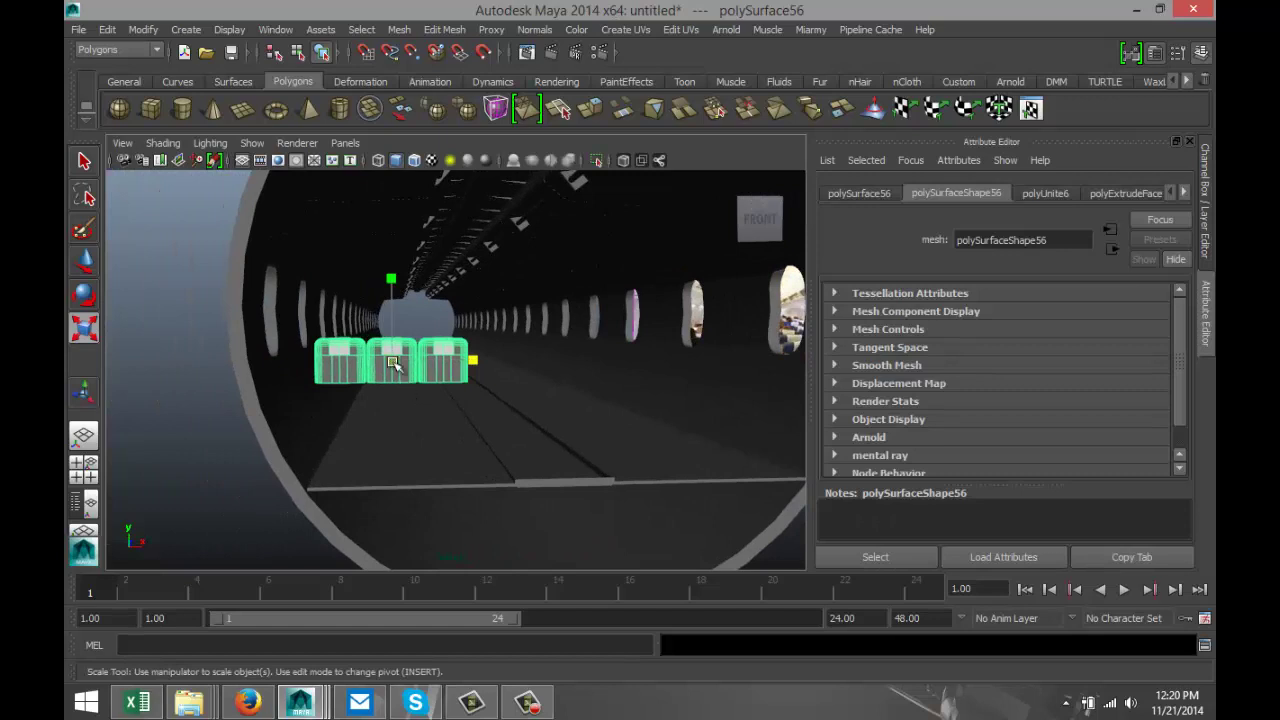
left_click_drag(394, 361, 414, 366)
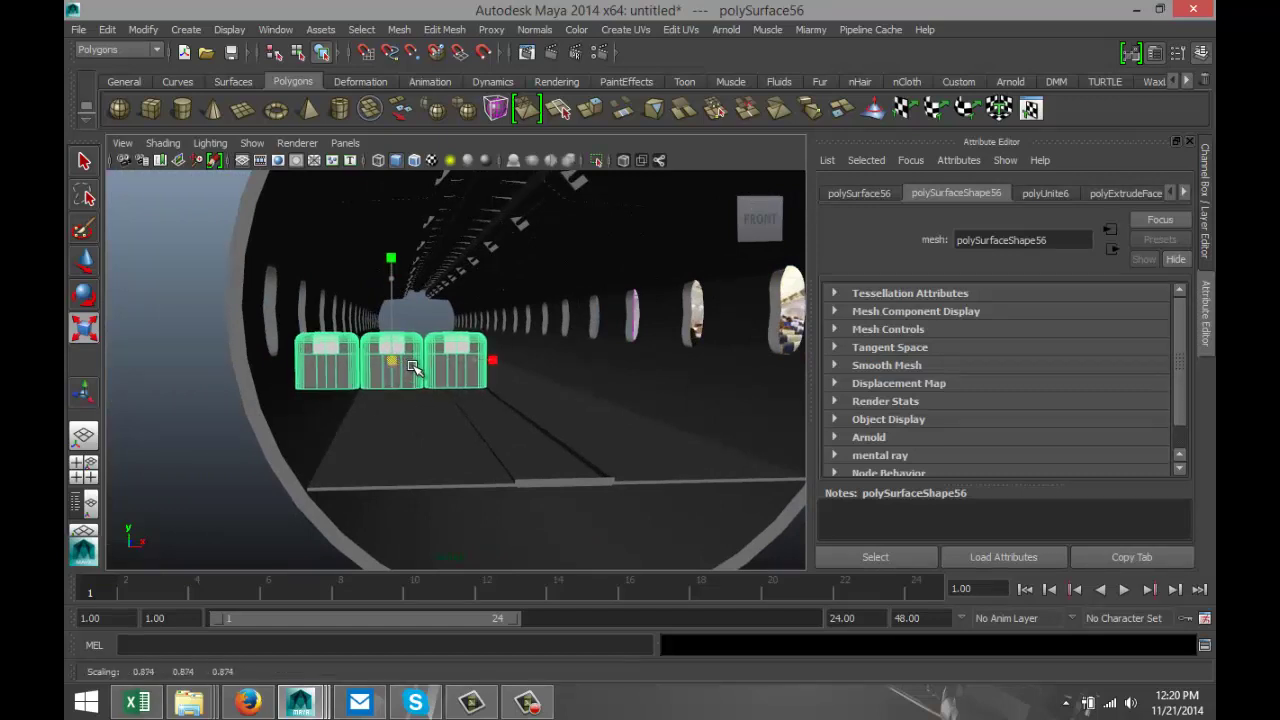
key("w")
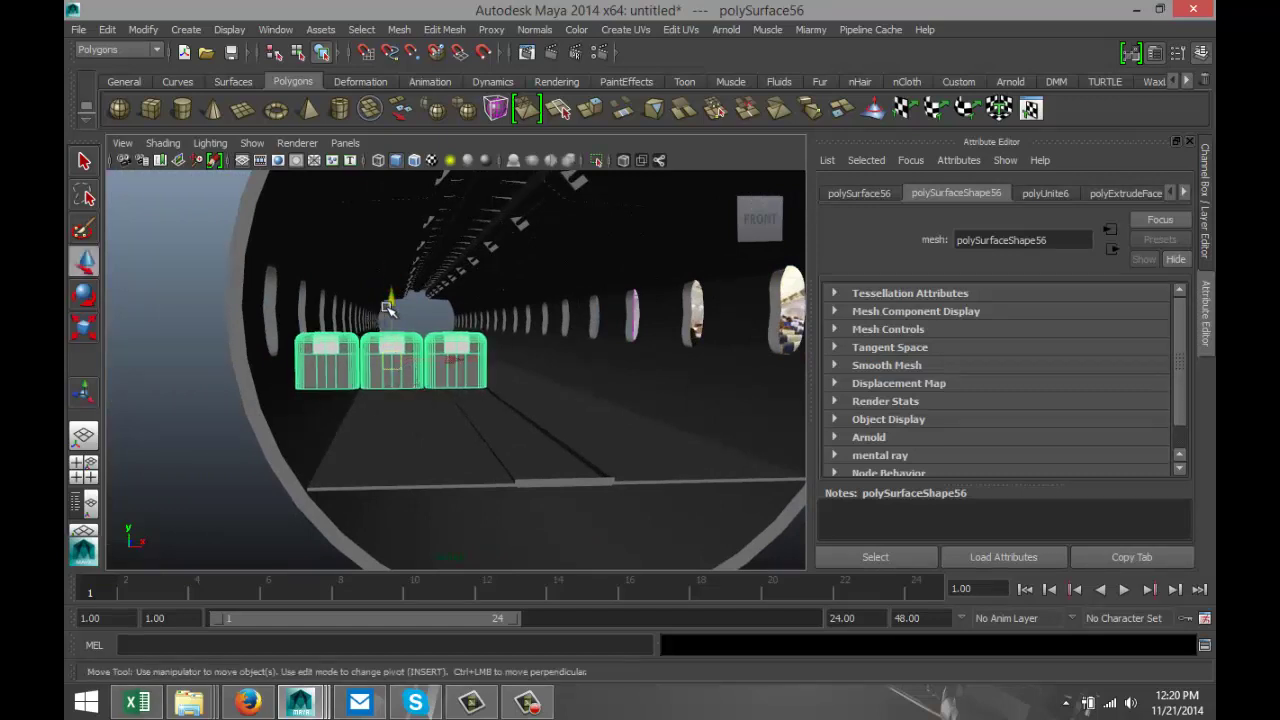
mouse_move(389, 298)
left_mouse_down()
mouse_move(400, 380)
mouse_move(405, 307)
left_mouse_up()
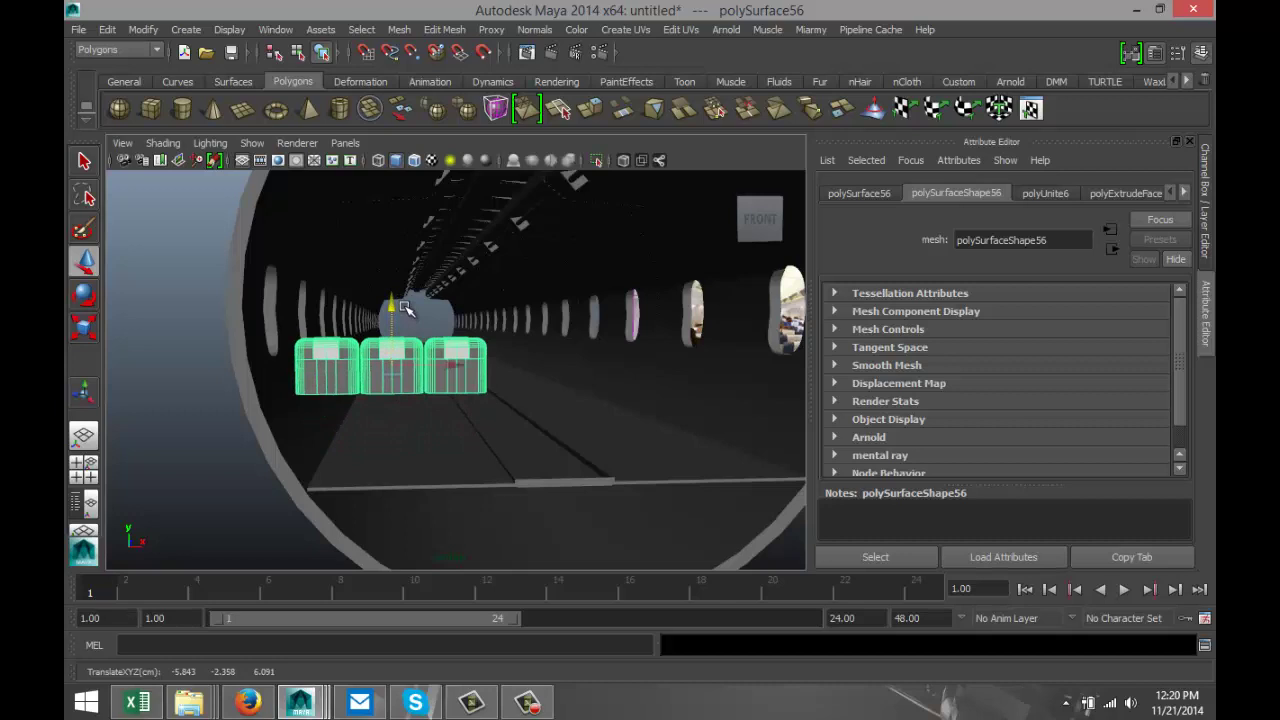
Duplicate the enlarged seat row and place the copy across the aisle at about X 11.640, Y -3.174, using the front view
left_click_drag(444, 436, 448, 443, "alt")
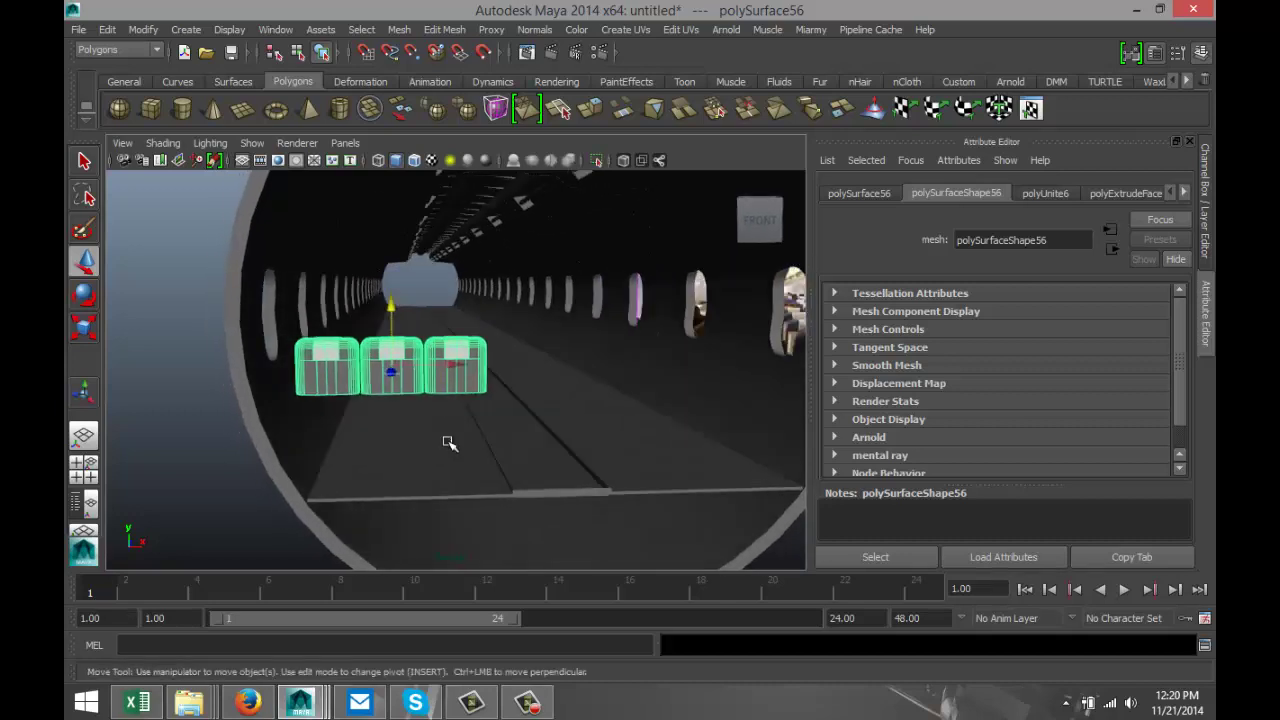
key("ctrl+d")
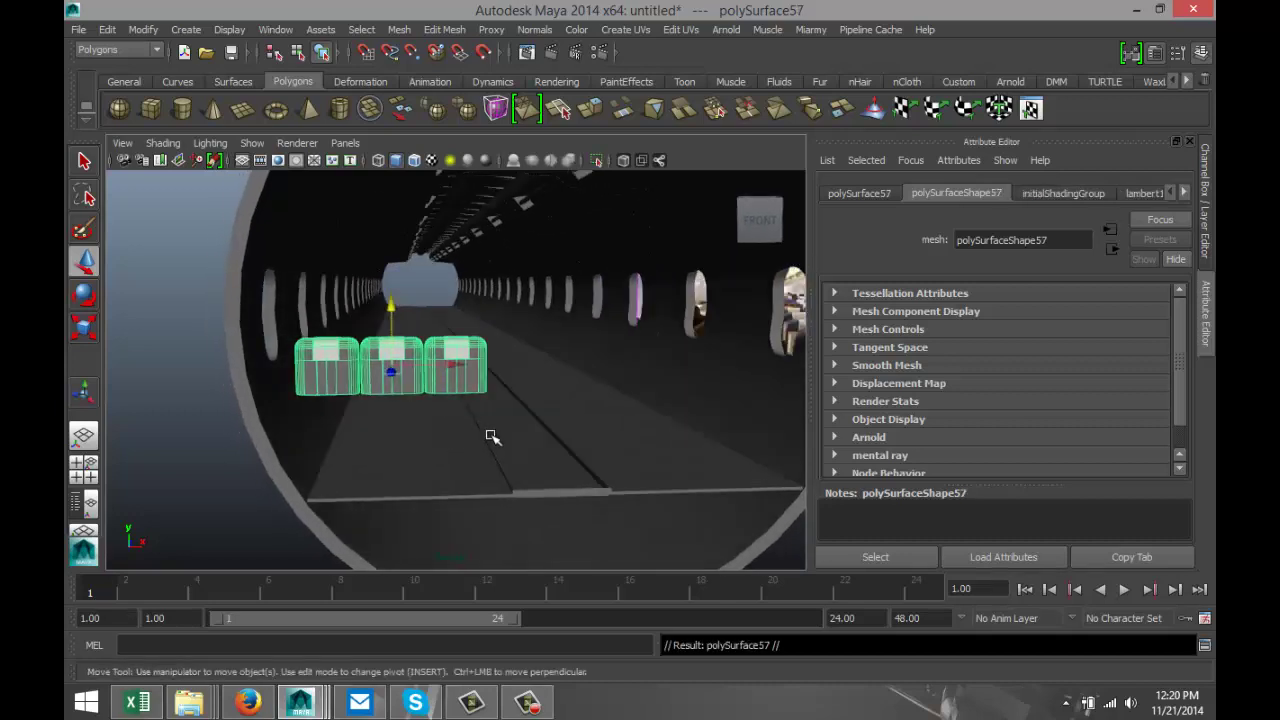
left_click_drag(455, 366, 710, 392)
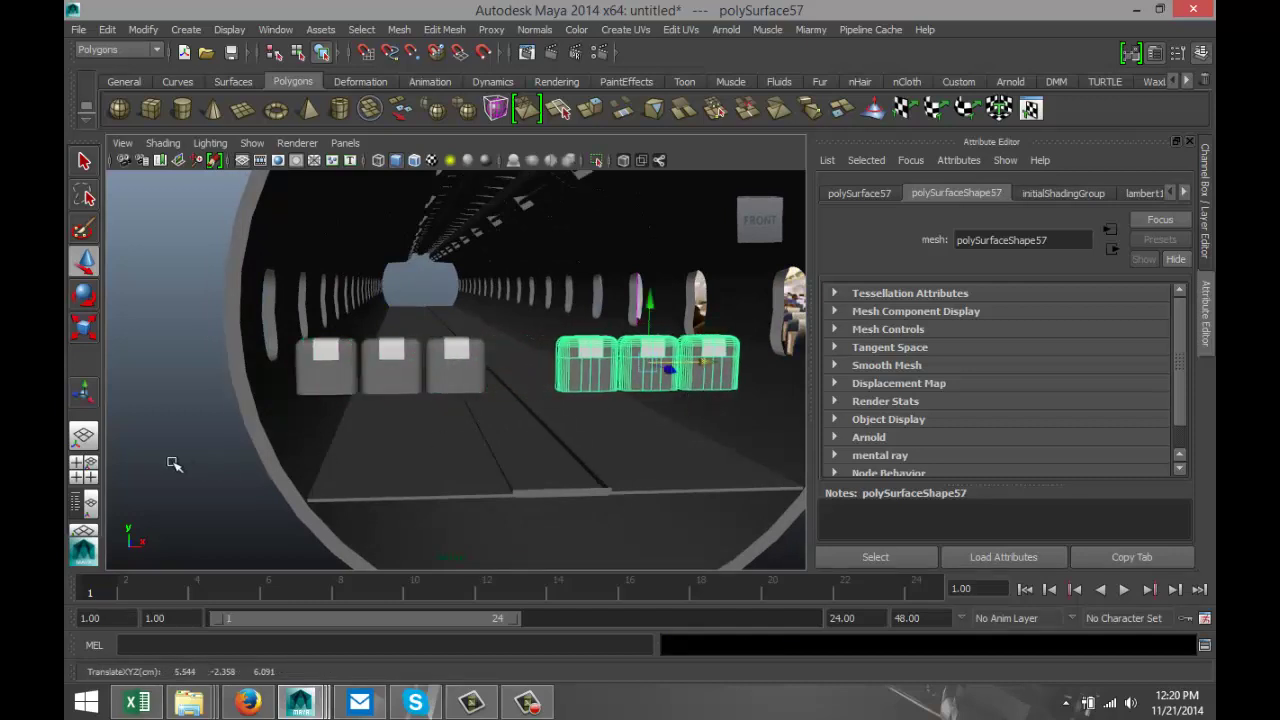
left_click(83, 463)
key("space")
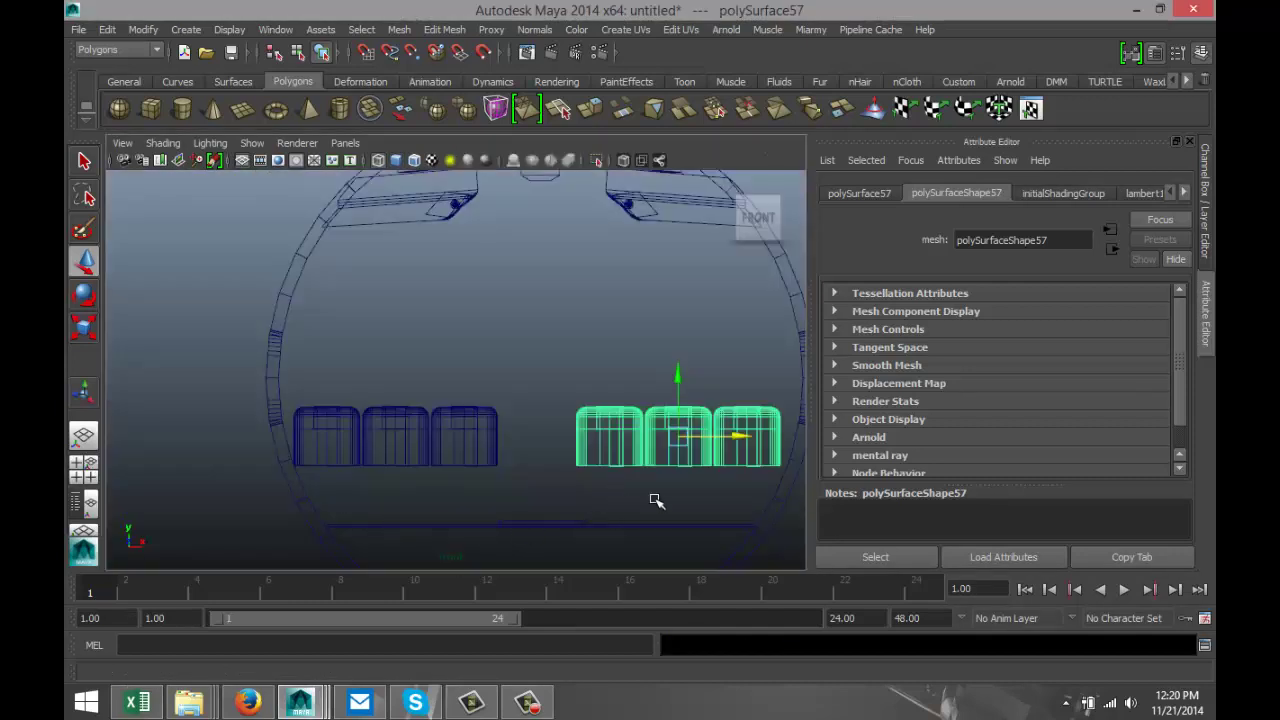
left_click_drag(678, 377, 688, 426)
left_click_drag(737, 487, 744, 486)
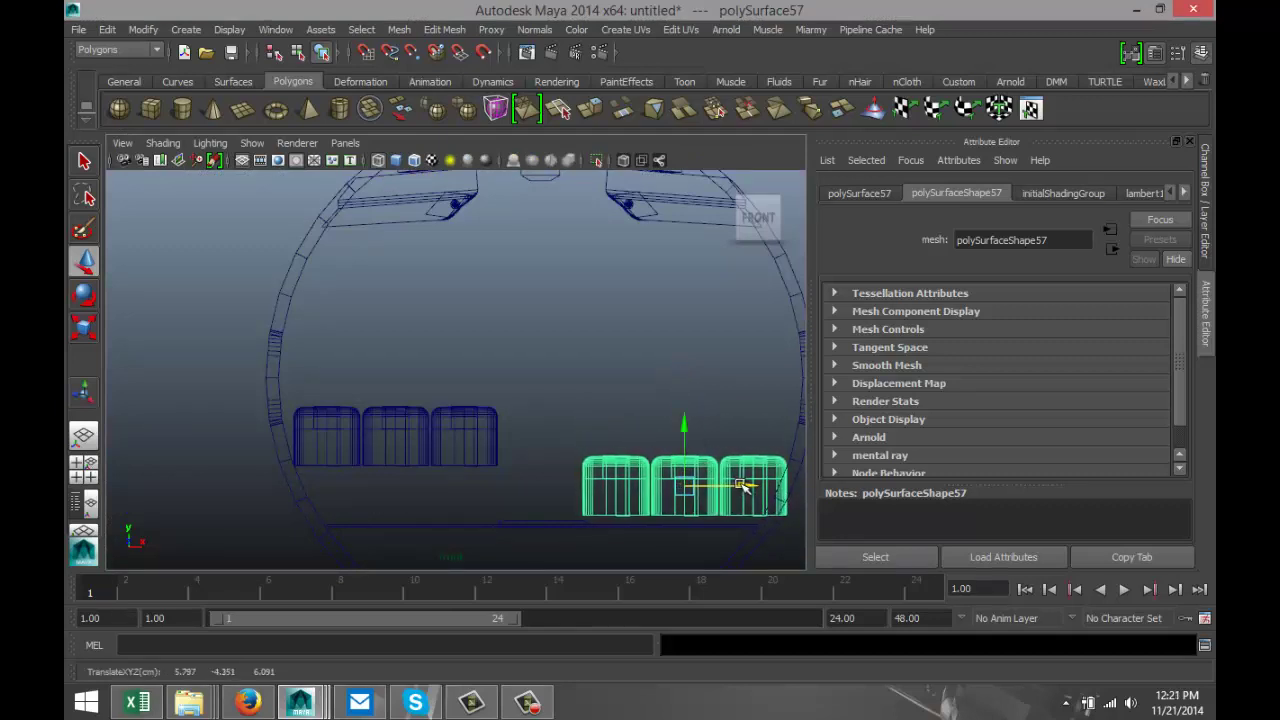
left_click_drag(685, 425, 680, 376)
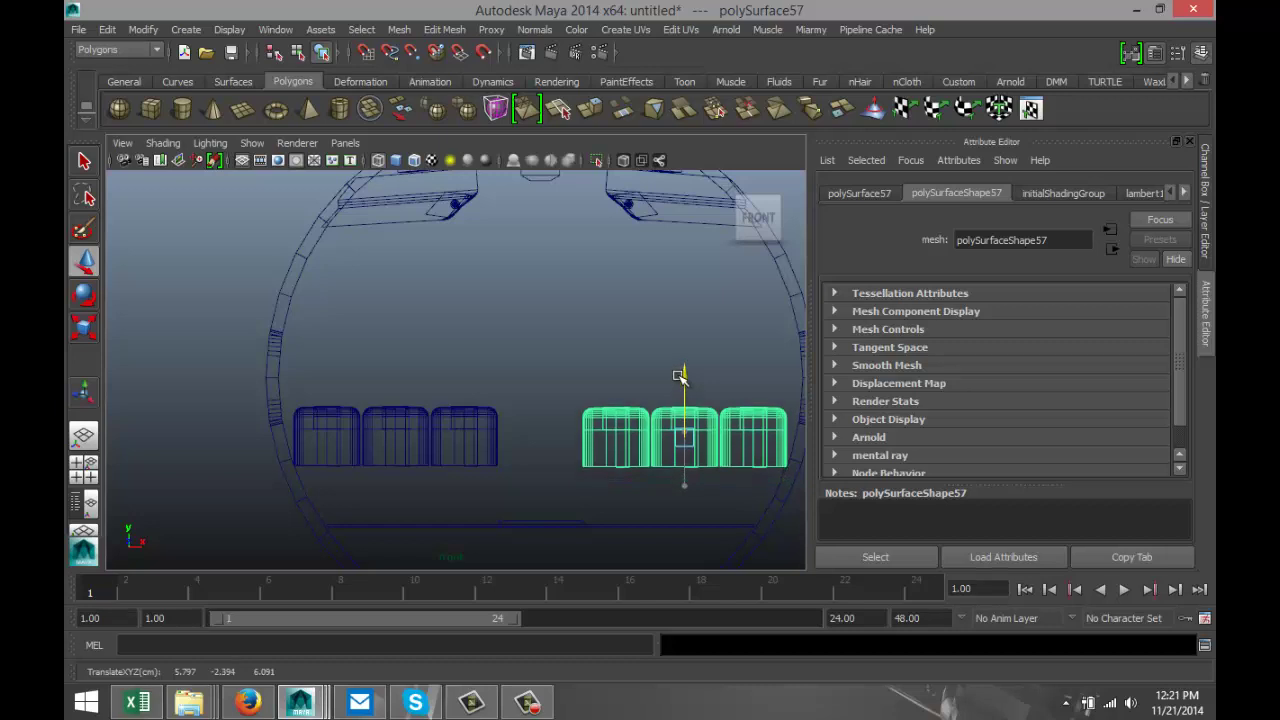
Set the copied seat row's Y translation to -3.137 to match the original row
left_click(880, 194)
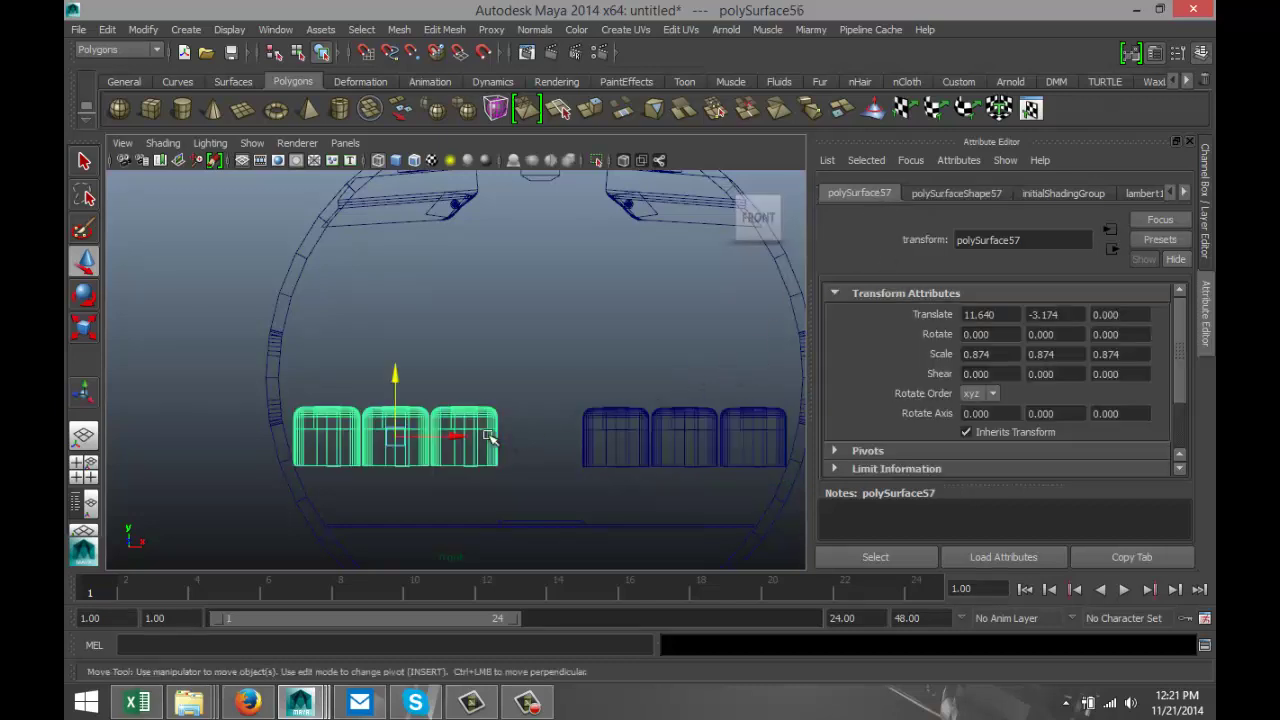
left_click(490, 436)
left_click(662, 449)
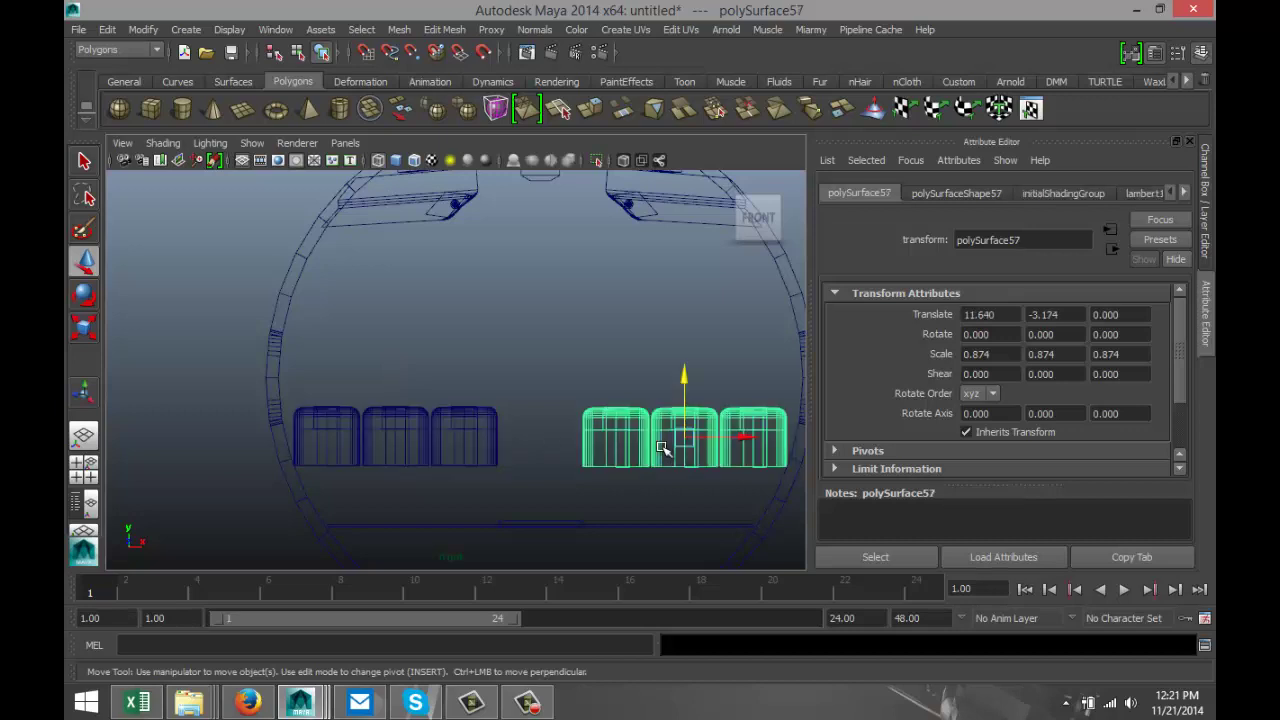
left_click(1070, 314)
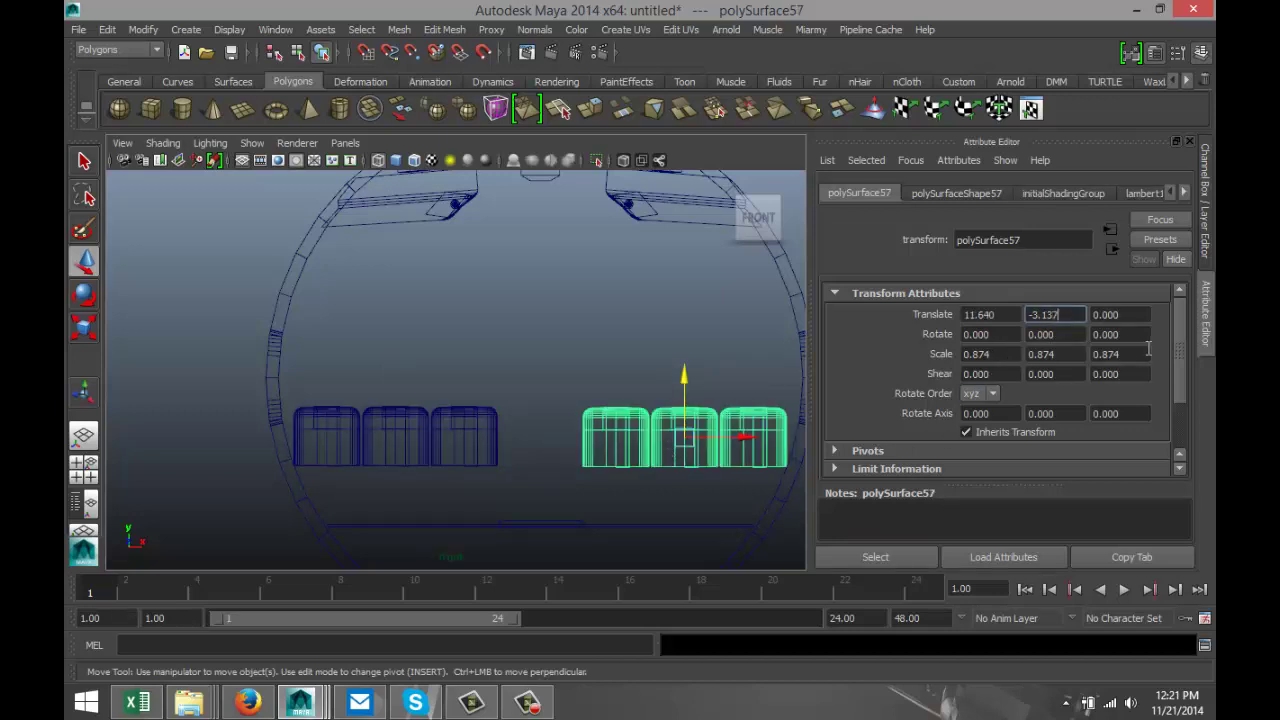
key("Return")
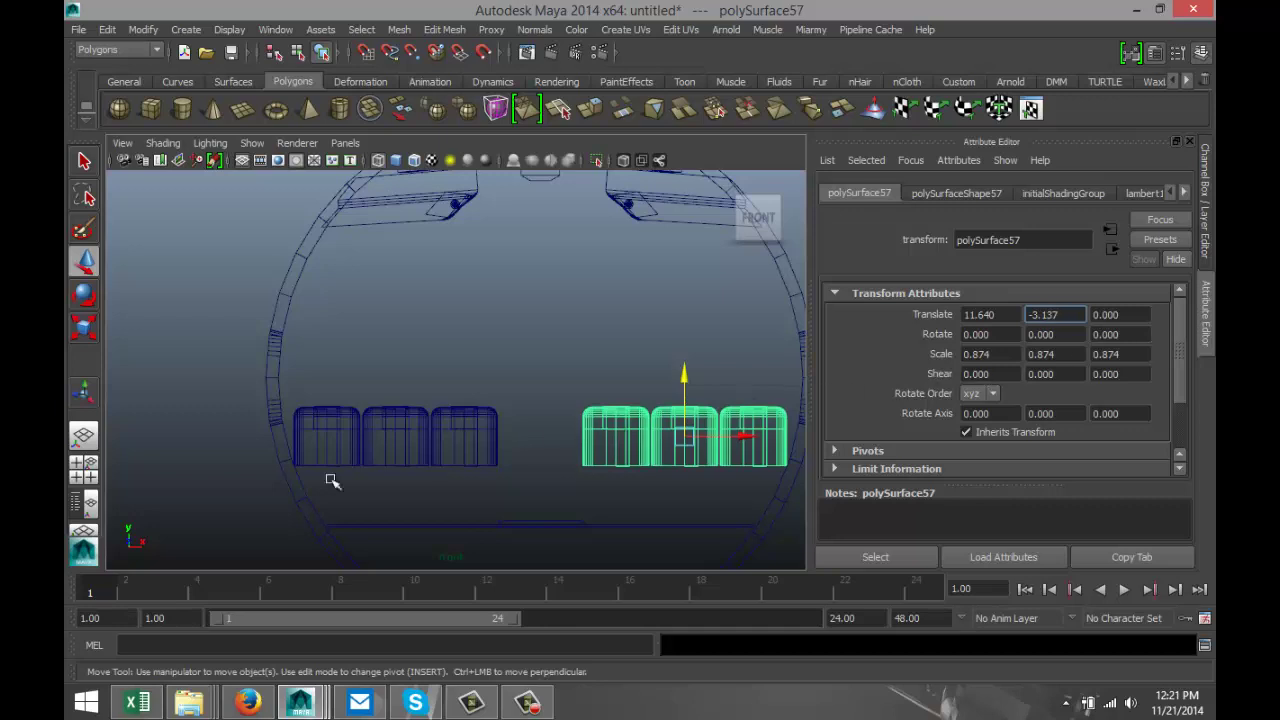
Combine the two three-seat rows on both sides of the aisle into a single mesh
left_click(91, 478)
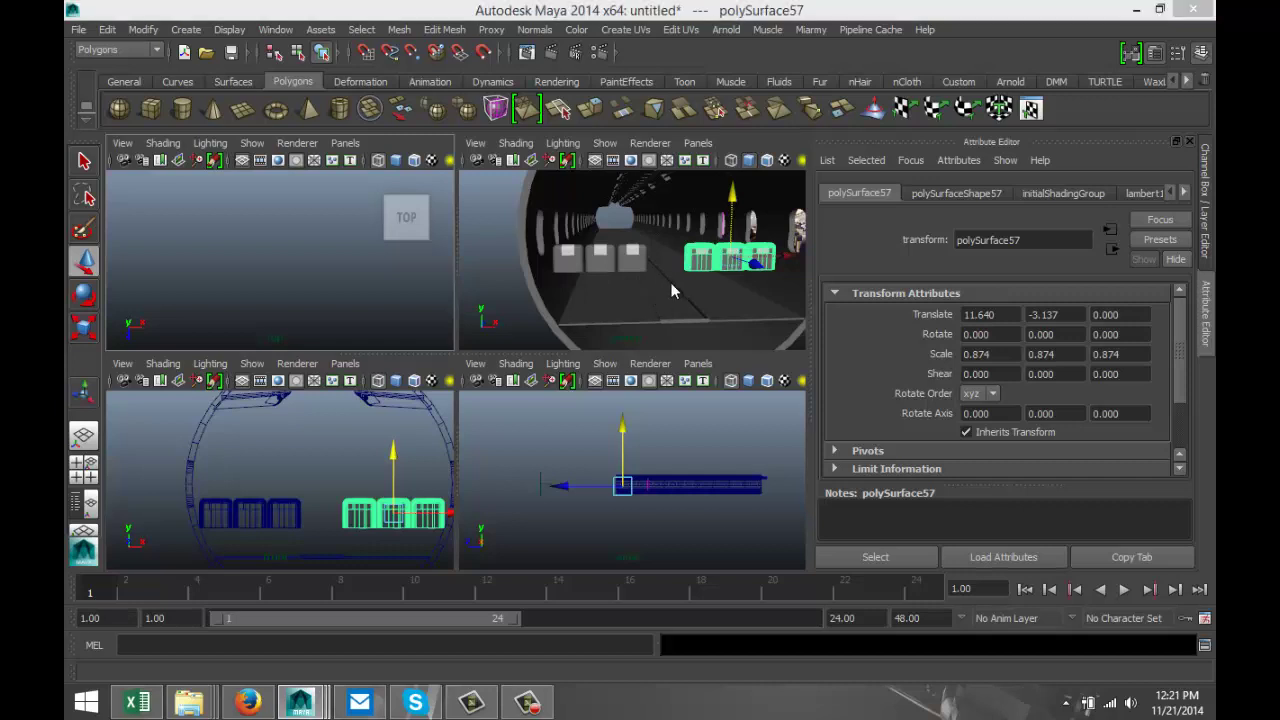
key("space")
left_click_drag(650, 325, 437, 331, "alt")
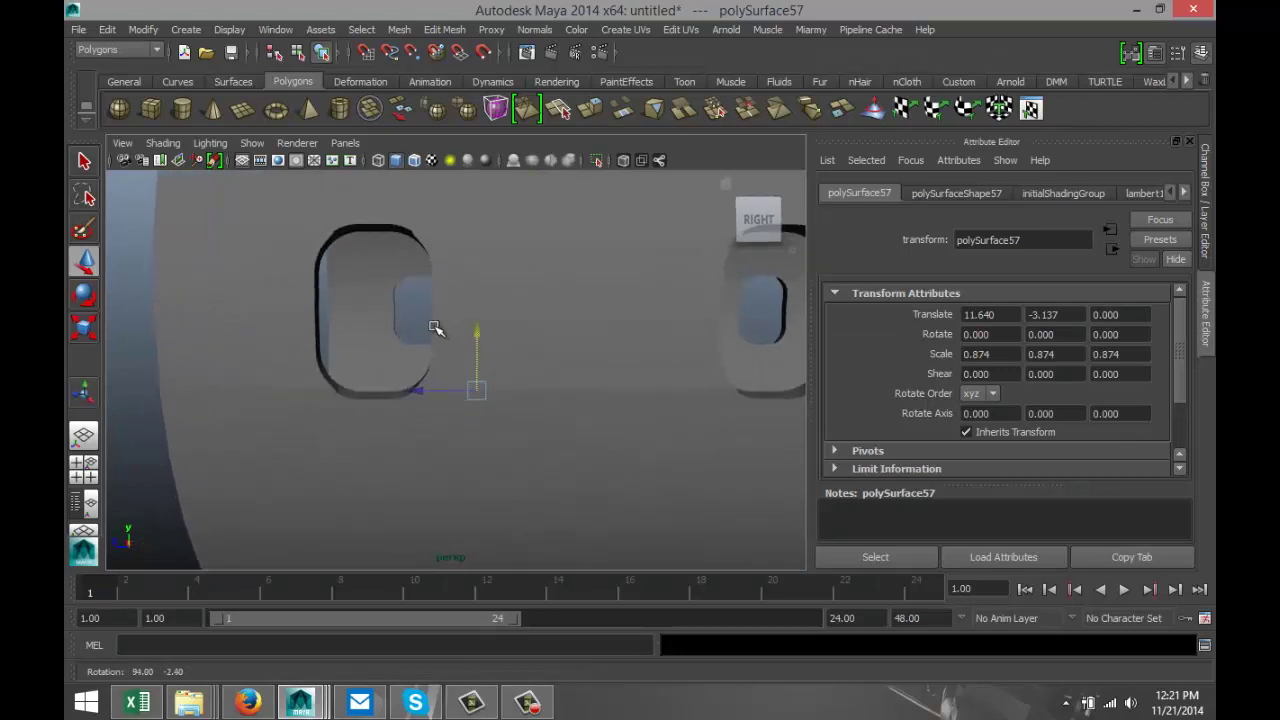
key("f")
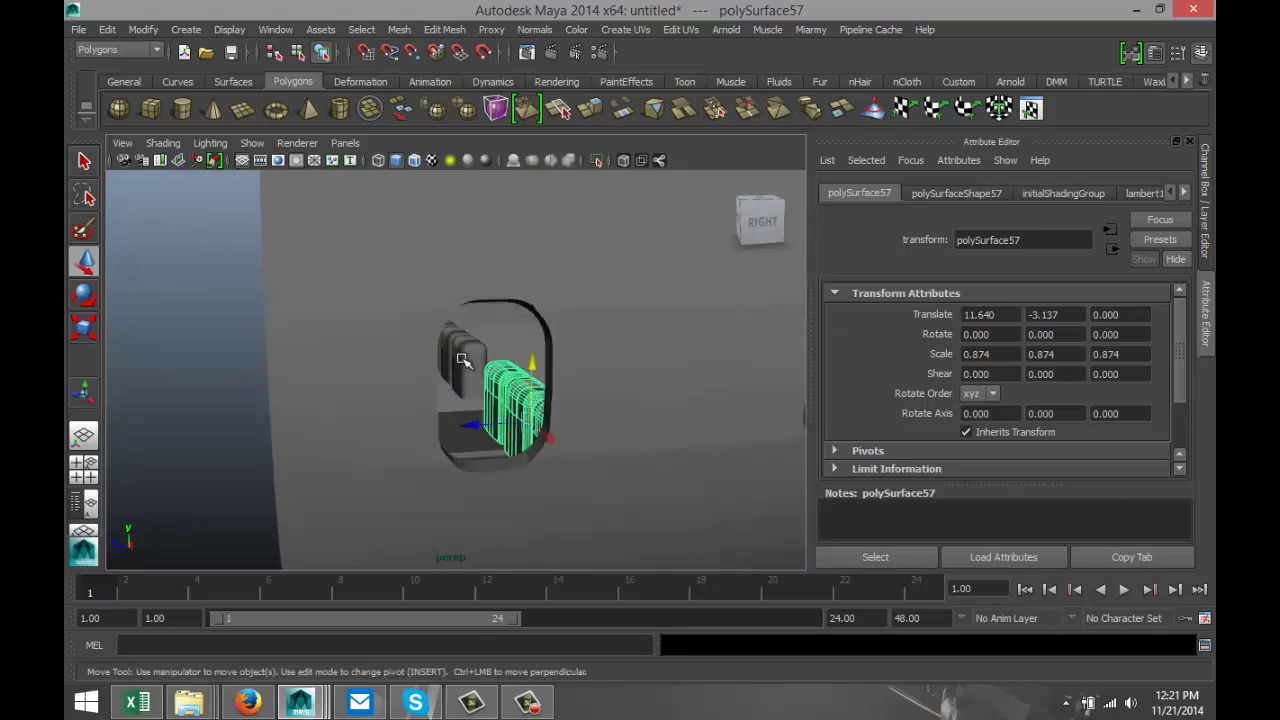
left_click(463, 360)
left_click(399, 29)
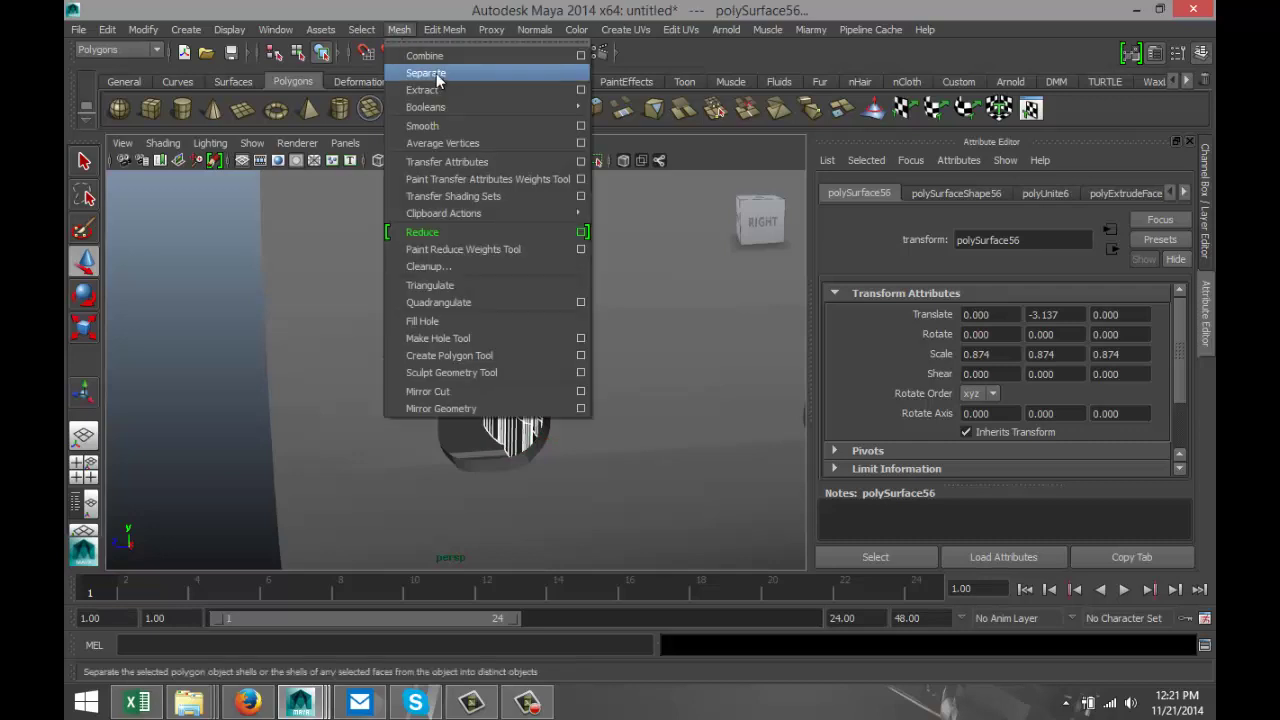
left_click(441, 56)
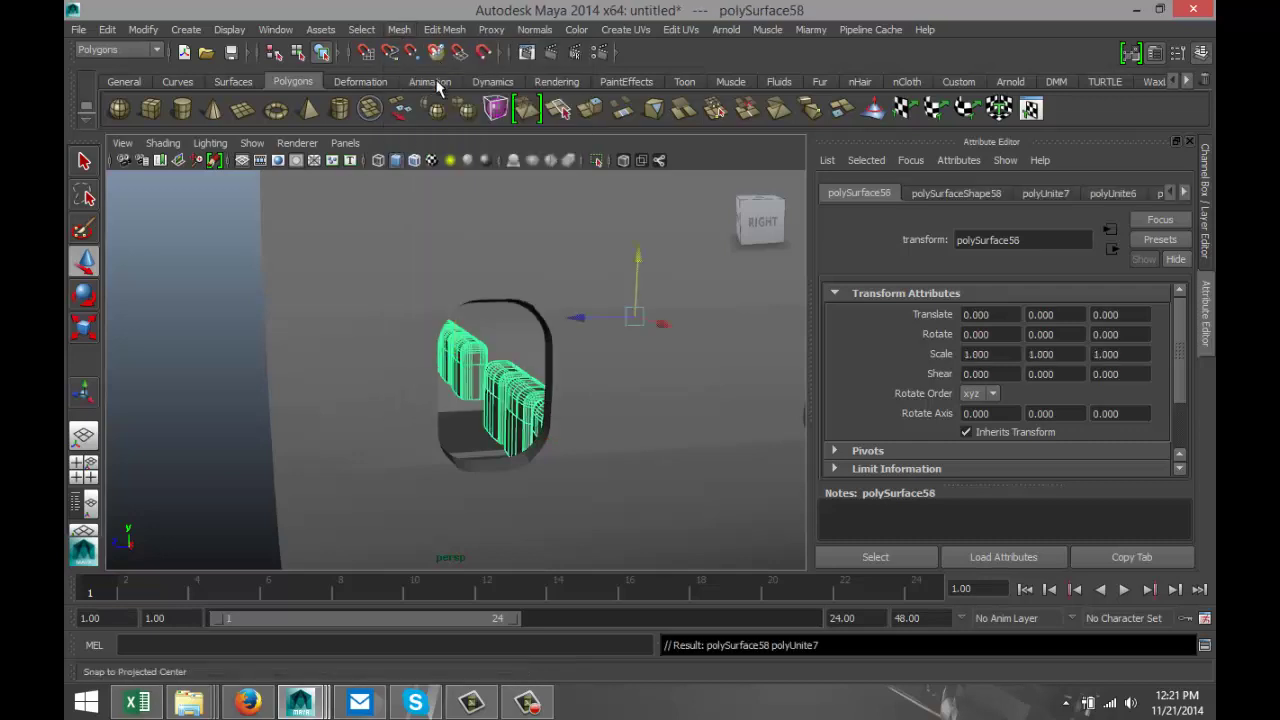
Move the combined seat rows along Z to about 4.668, toward the open front end of the cabin, using the side view
left_click(84, 476)
key("space")
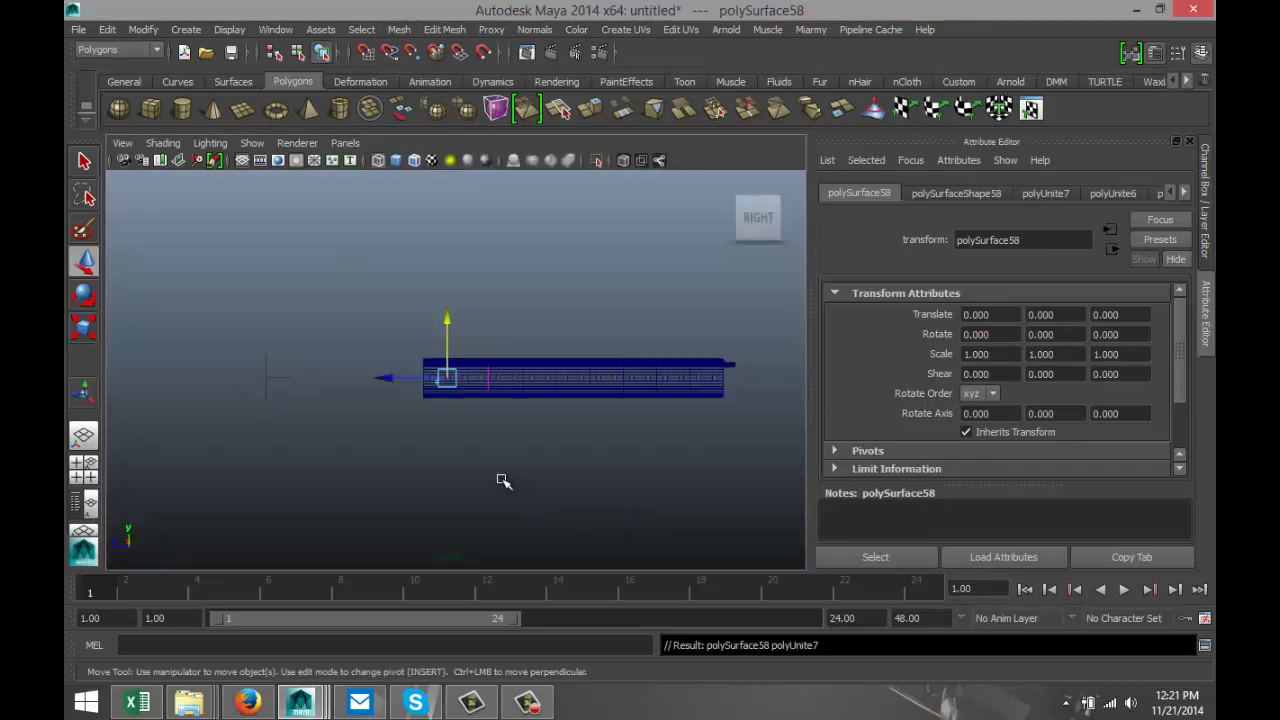
scroll(500, 451, "up", 5)
scroll(506, 449, "down", 3)
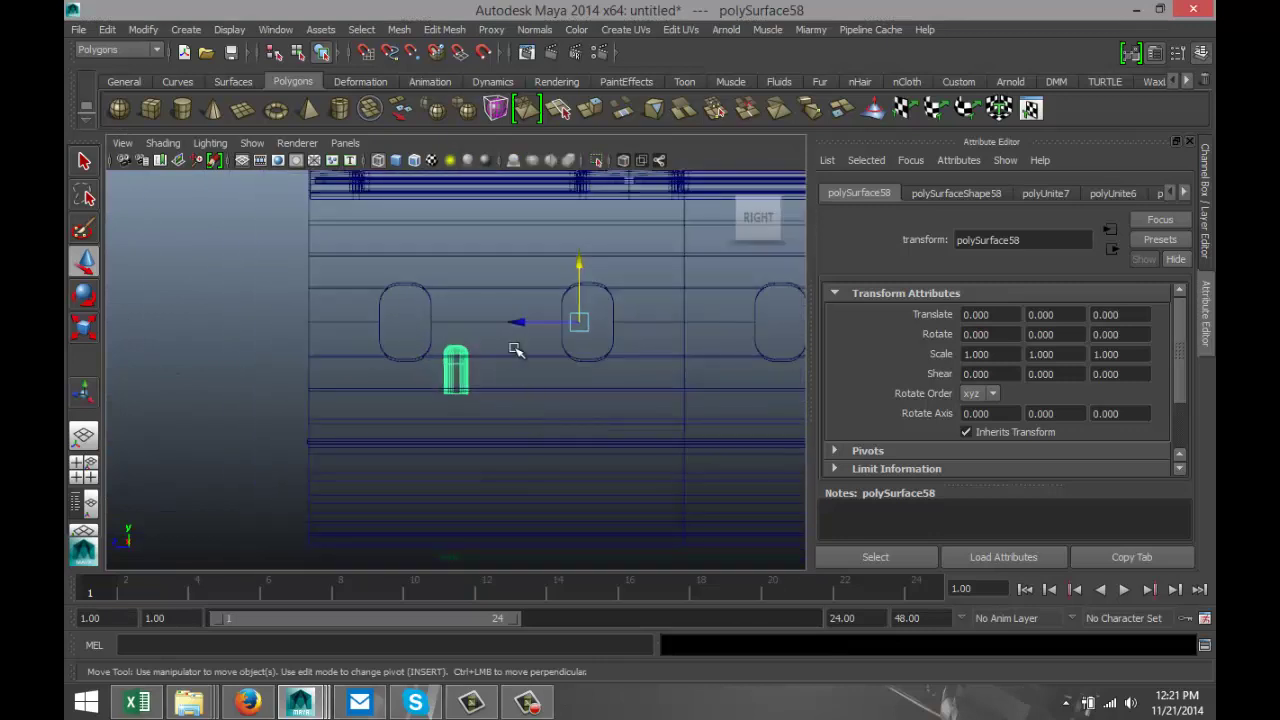
left_click(521, 322)
left_click_drag(521, 322, 427, 327)
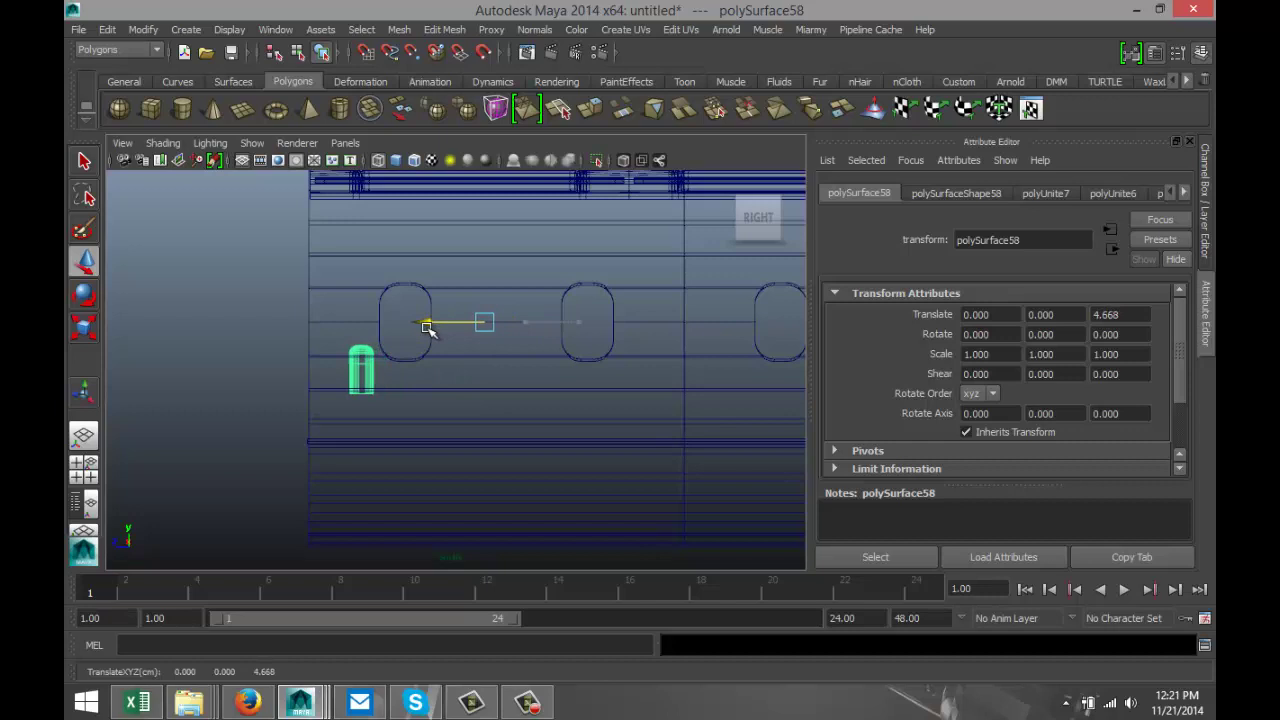
left_click_drag(427, 327, 427, 328)
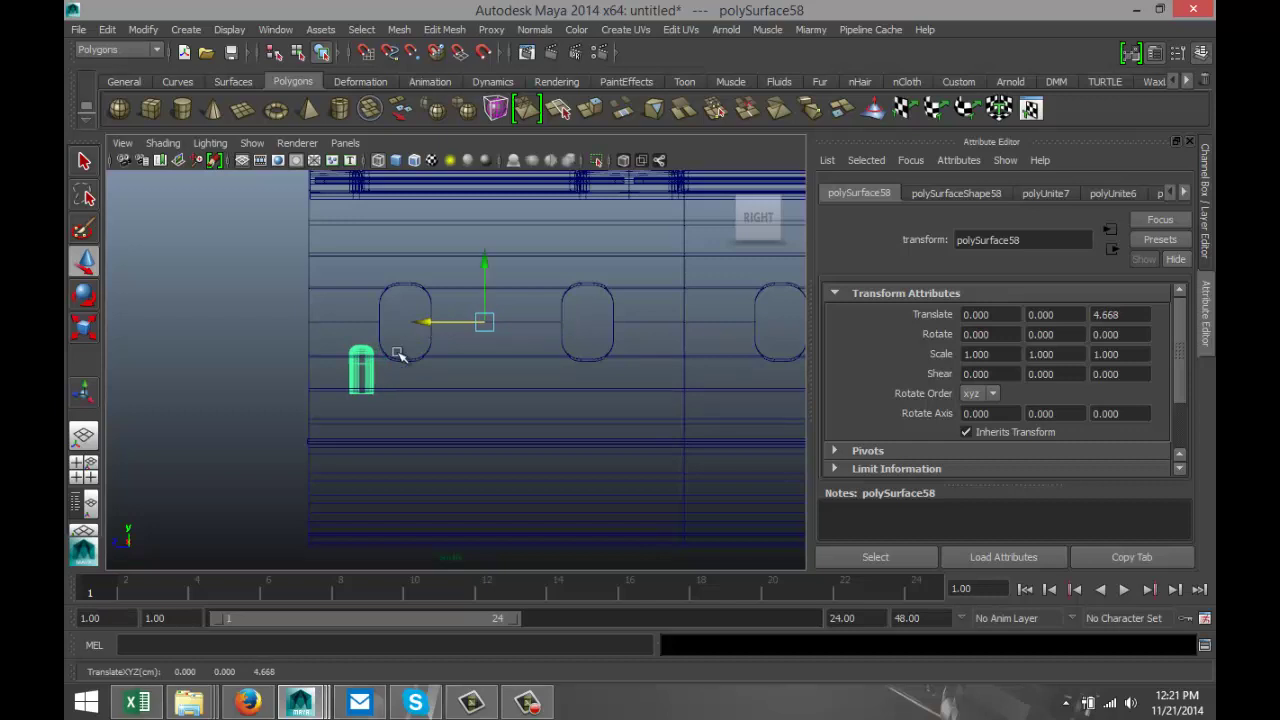
Duplicate the combined seat rows and place the copy behind the first set at about Z -0.746
left_click(83, 470)
key("space")
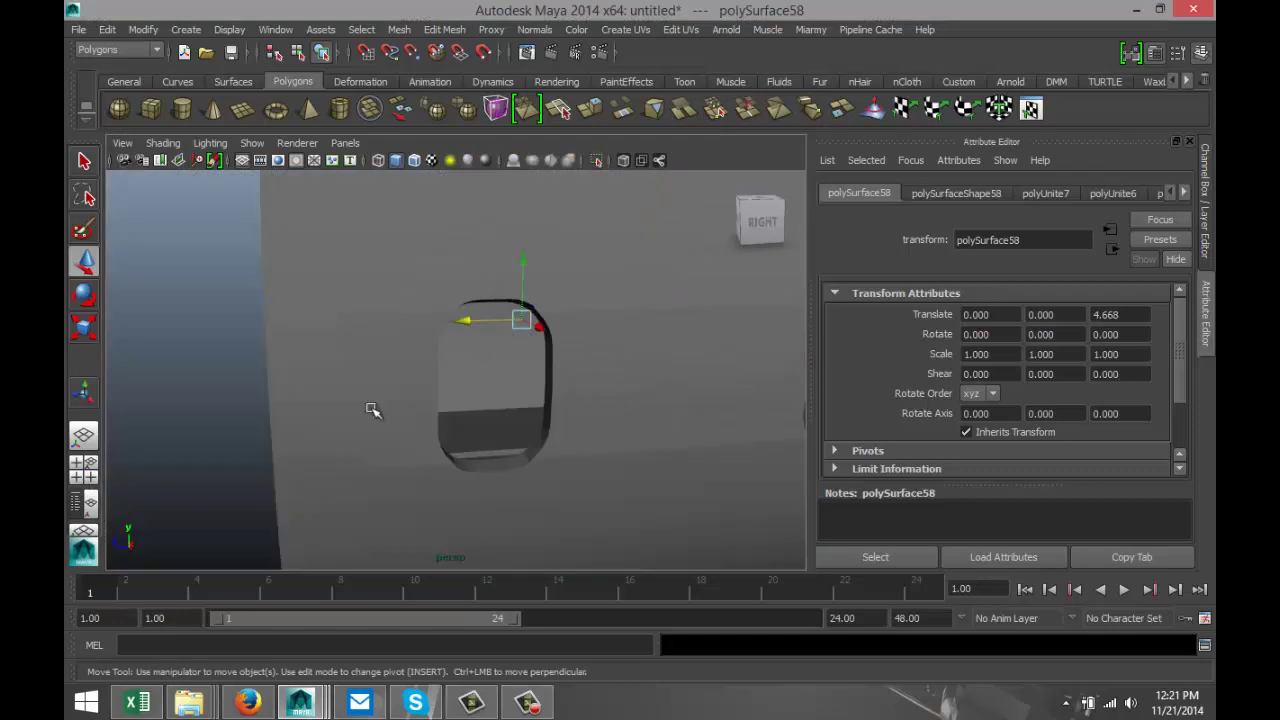
left_click_drag(331, 386, 447, 388, "alt")
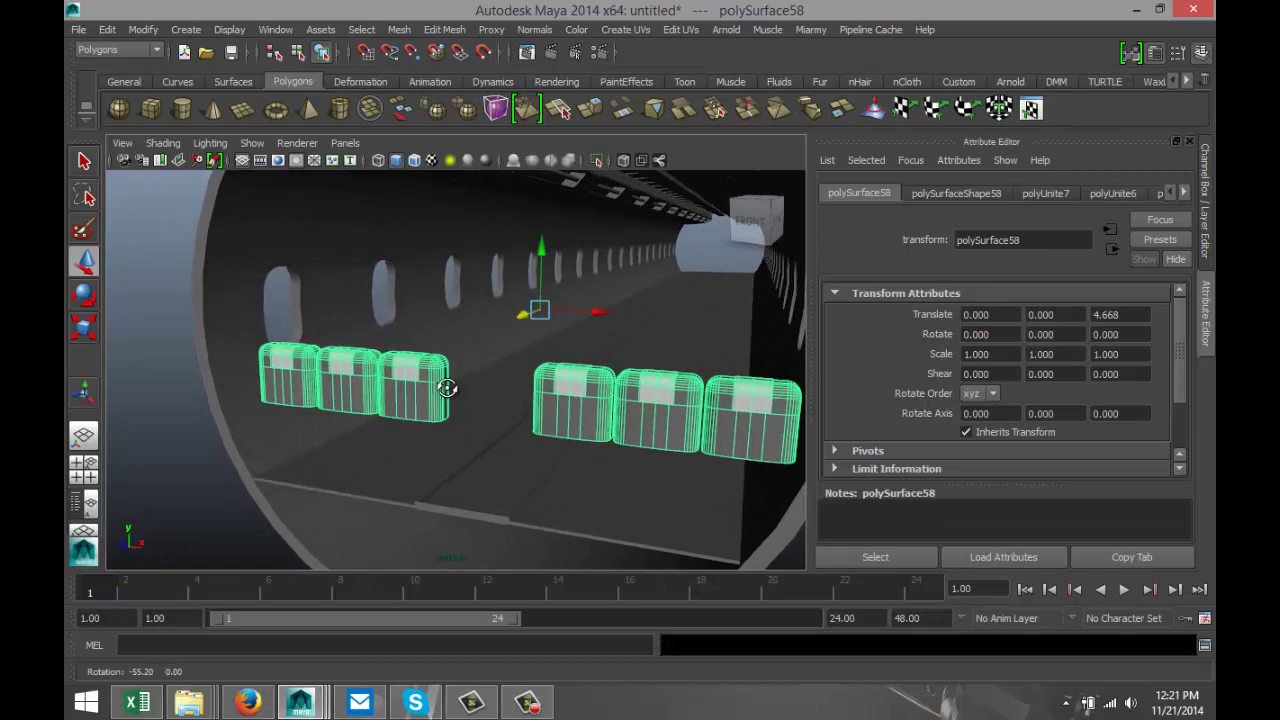
left_click_drag(447, 388, 413, 386, "alt")
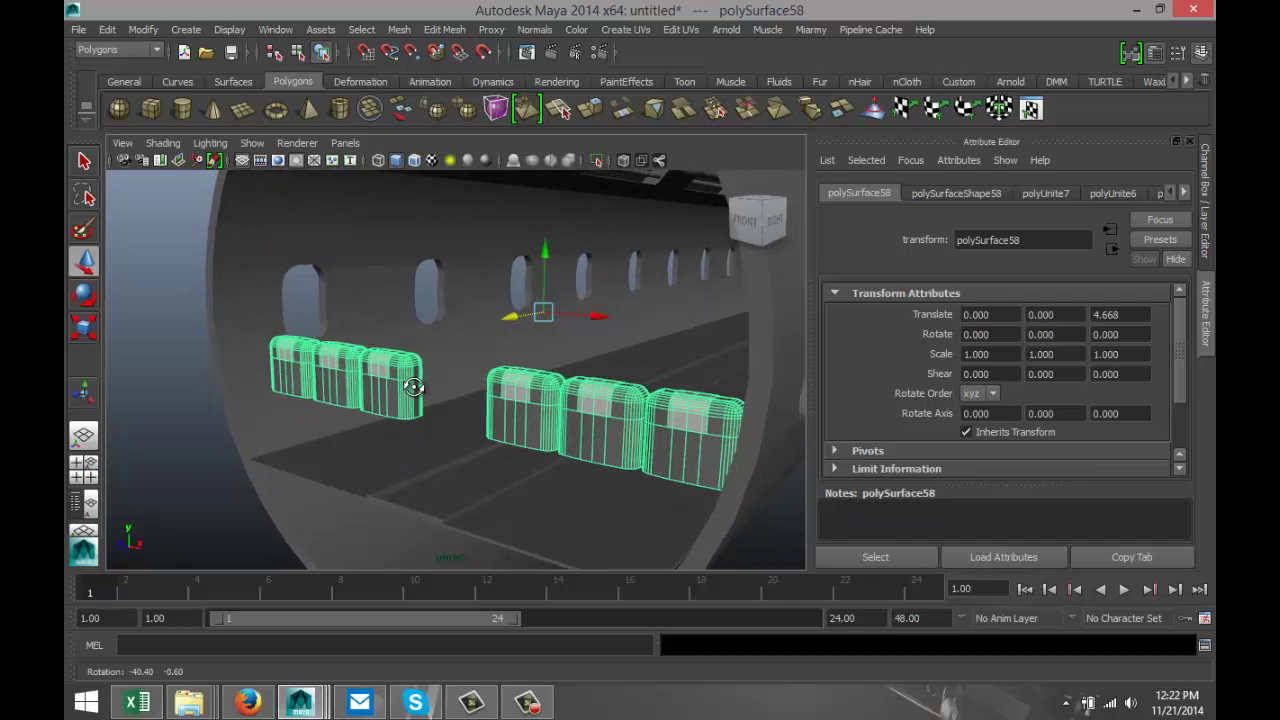
left_click_drag(412, 387, 447, 418, "alt")
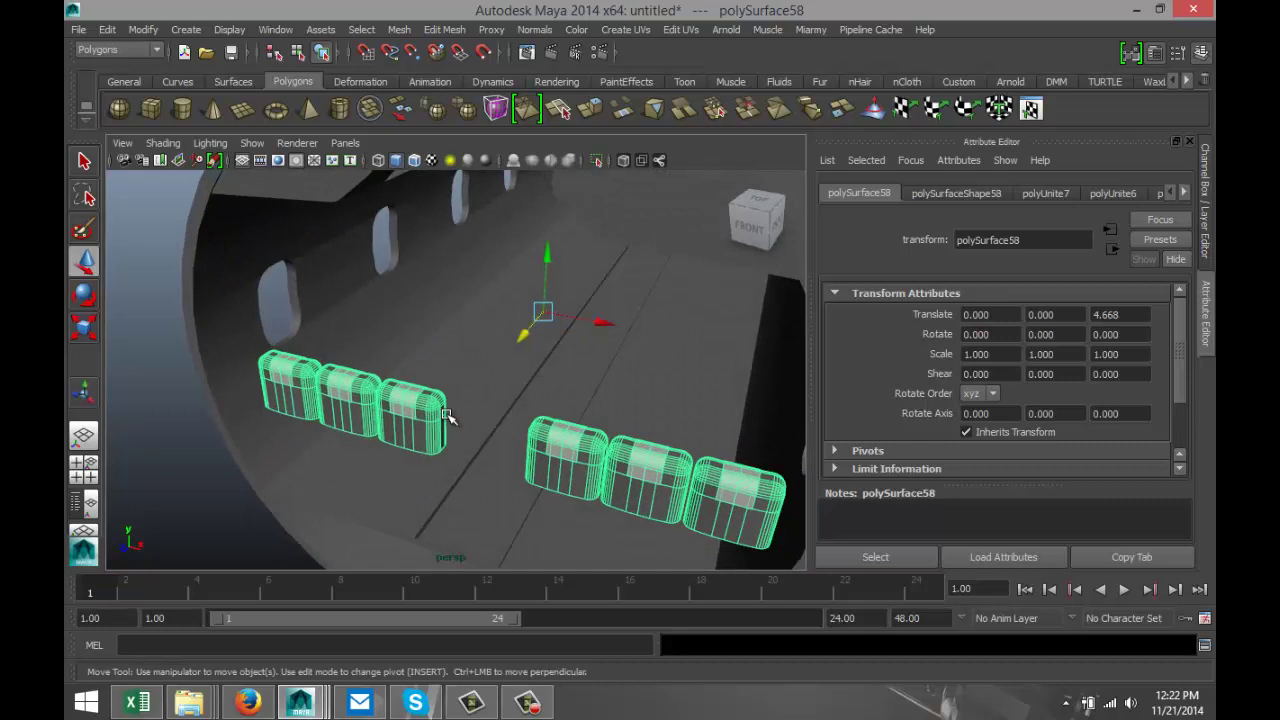
key("ctrl+d")
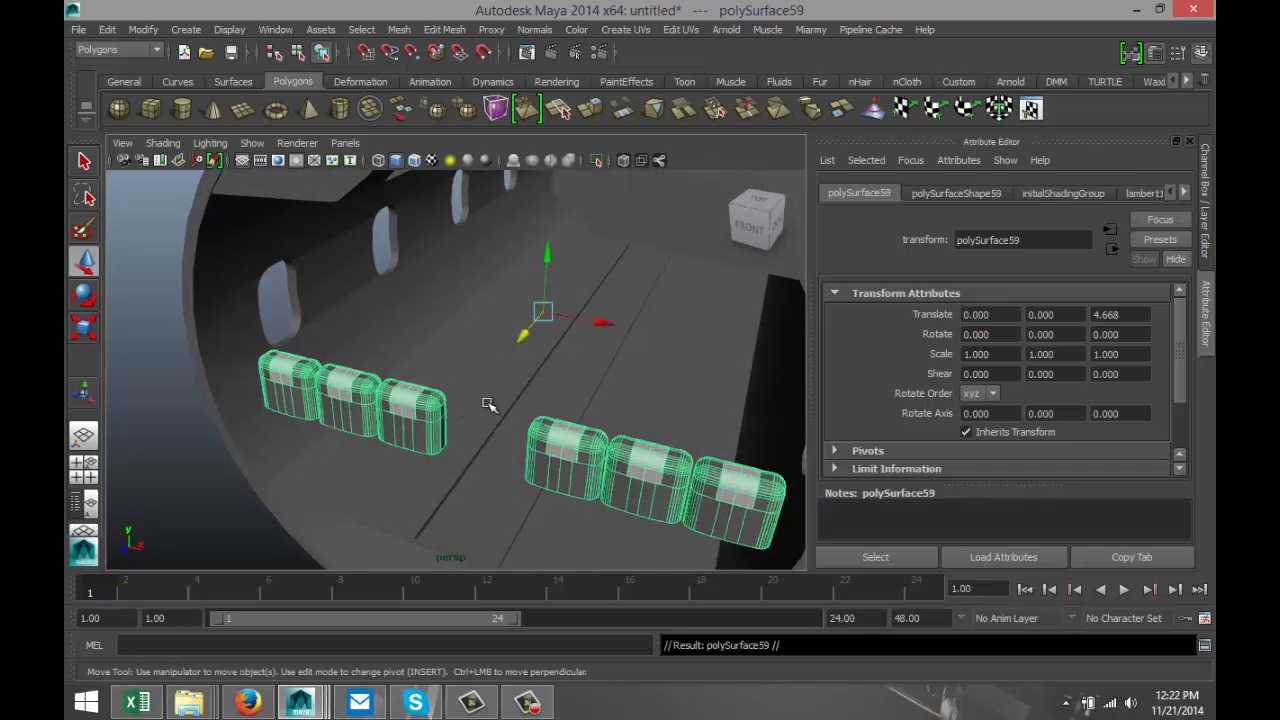
left_click_drag(524, 336, 418, 290)
left_click(83, 464)
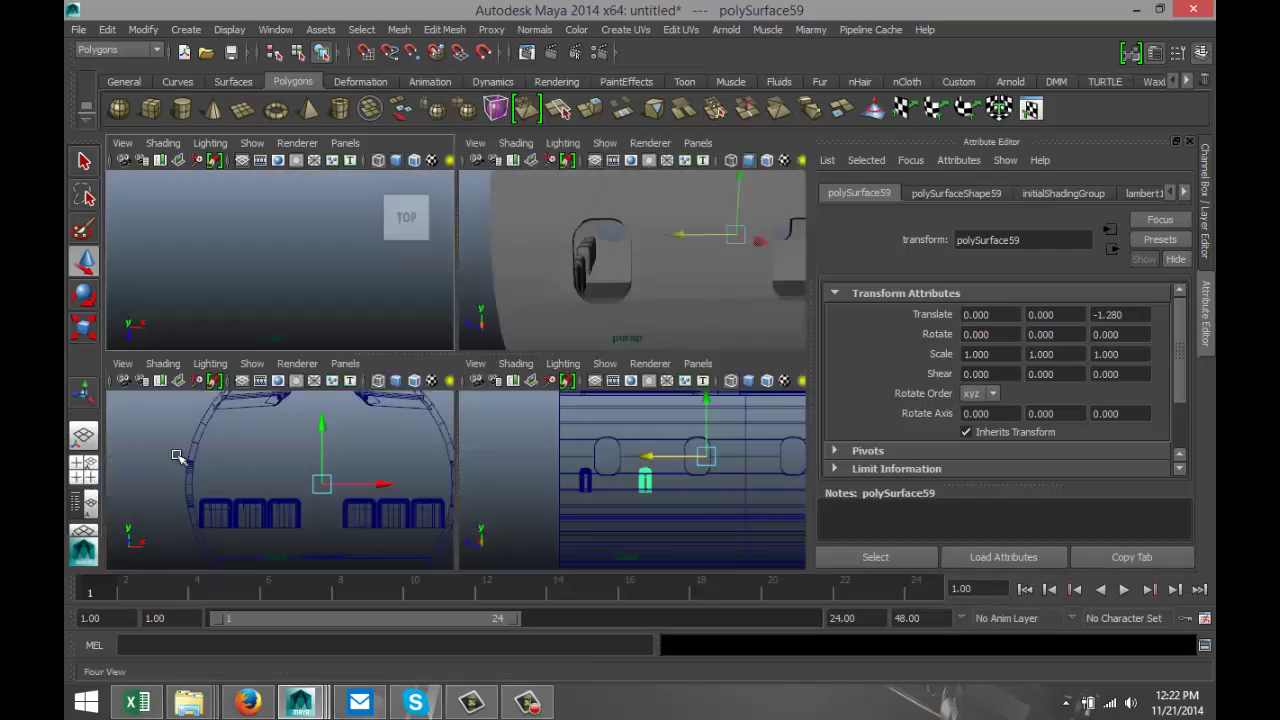
key("space")
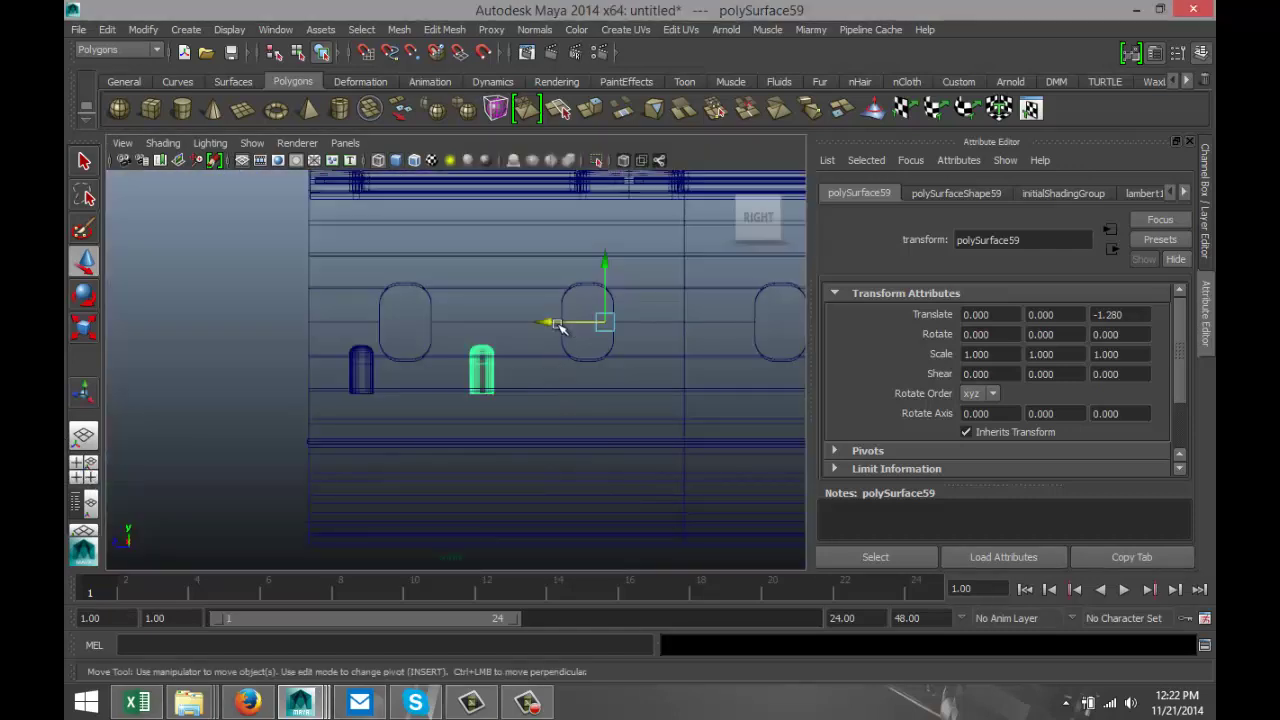
left_click_drag(558, 322, 536, 322)
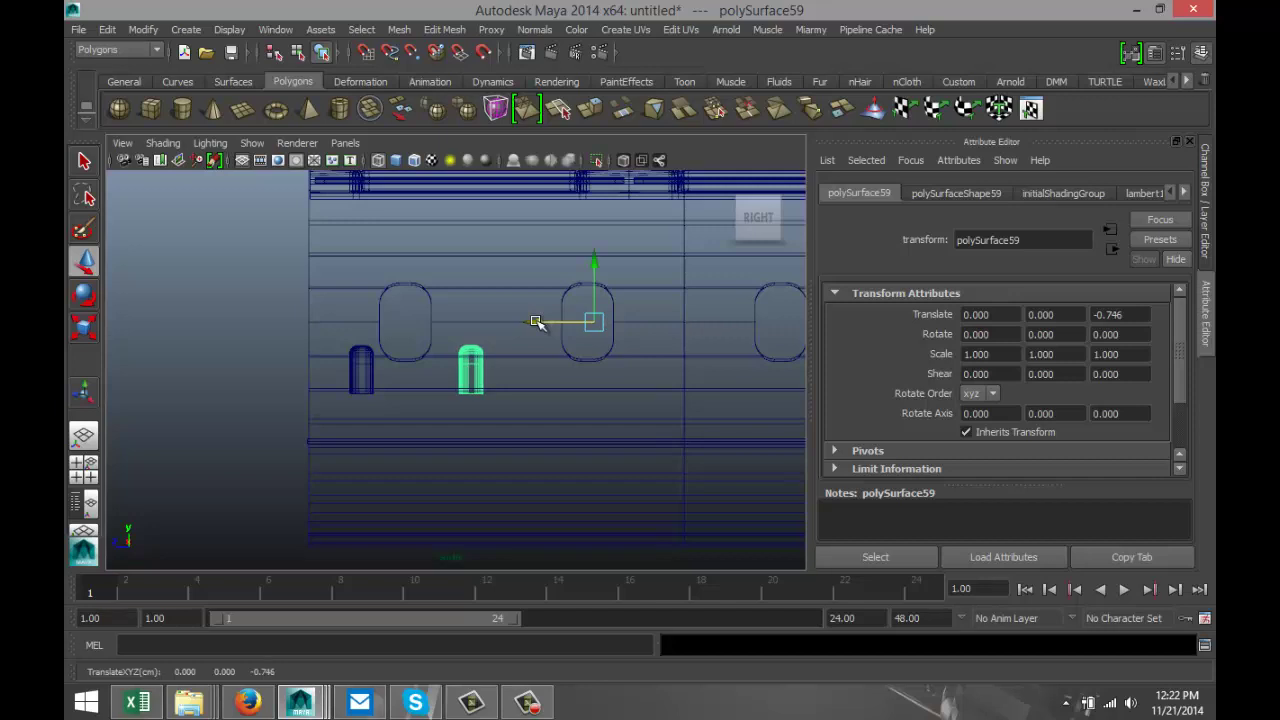
Repeat the duplicate with the same spacing down the full cabin length, until the last seat row sits at about Z -157.761
scroll(540, 415, "down", 6)
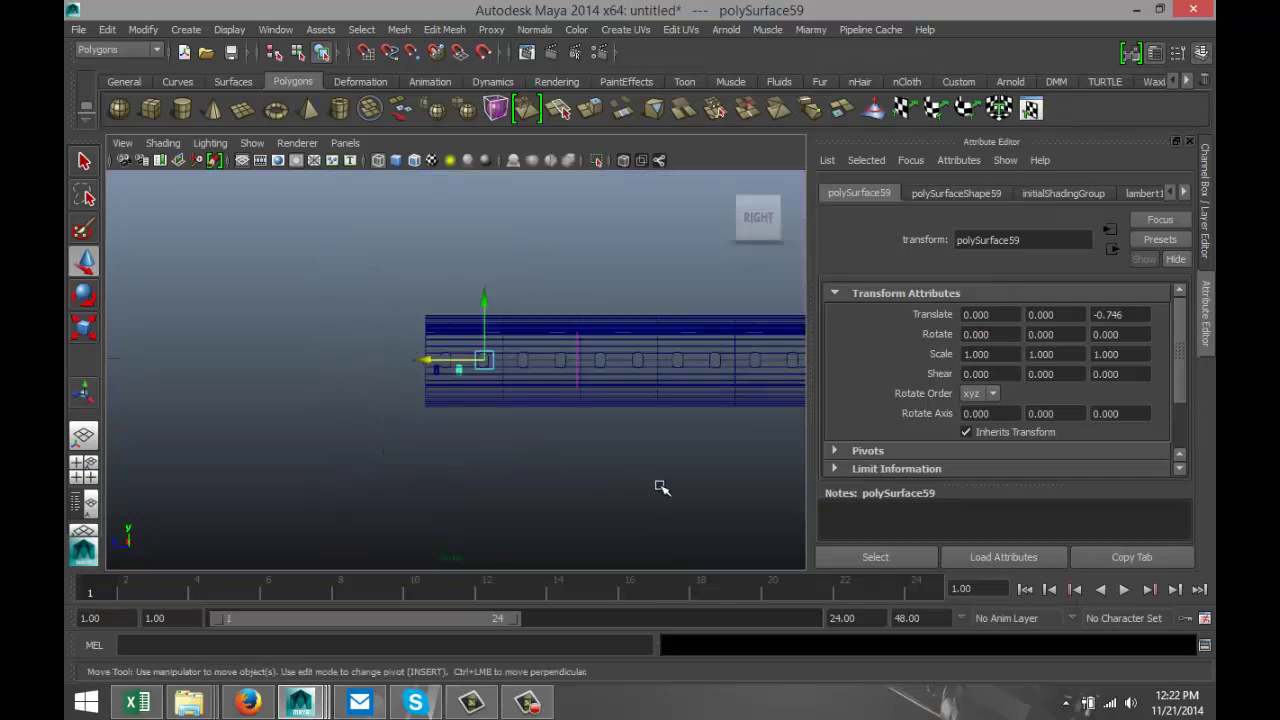
key("shift+d")
key("shift+d")
key("shift+d")
key("shift+d")
key("shift+d")
key("shift+d")
key("shift+d")
key("shift+d")
key("shift+d")
key("shift+d")
key("shift+d")
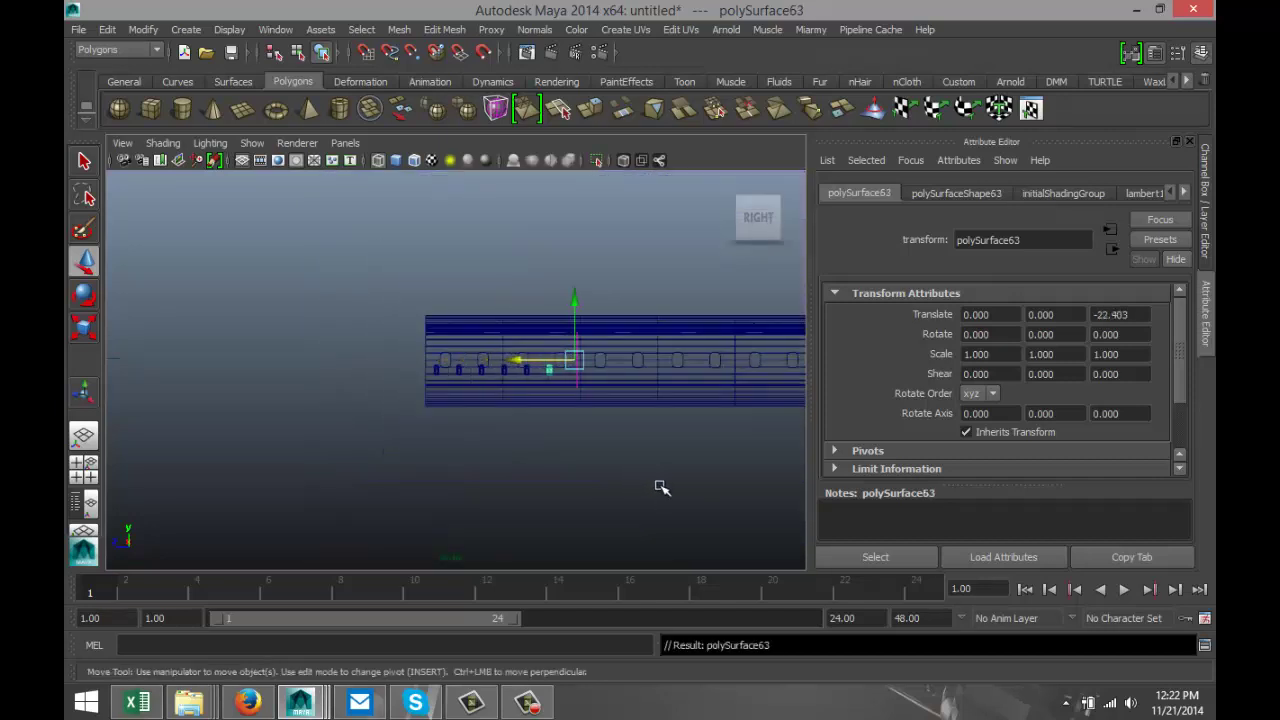
key("shift+d")
key("shift+d")
key("shift+d")
key("shift+d")
key("shift+d")
key("shift+d")
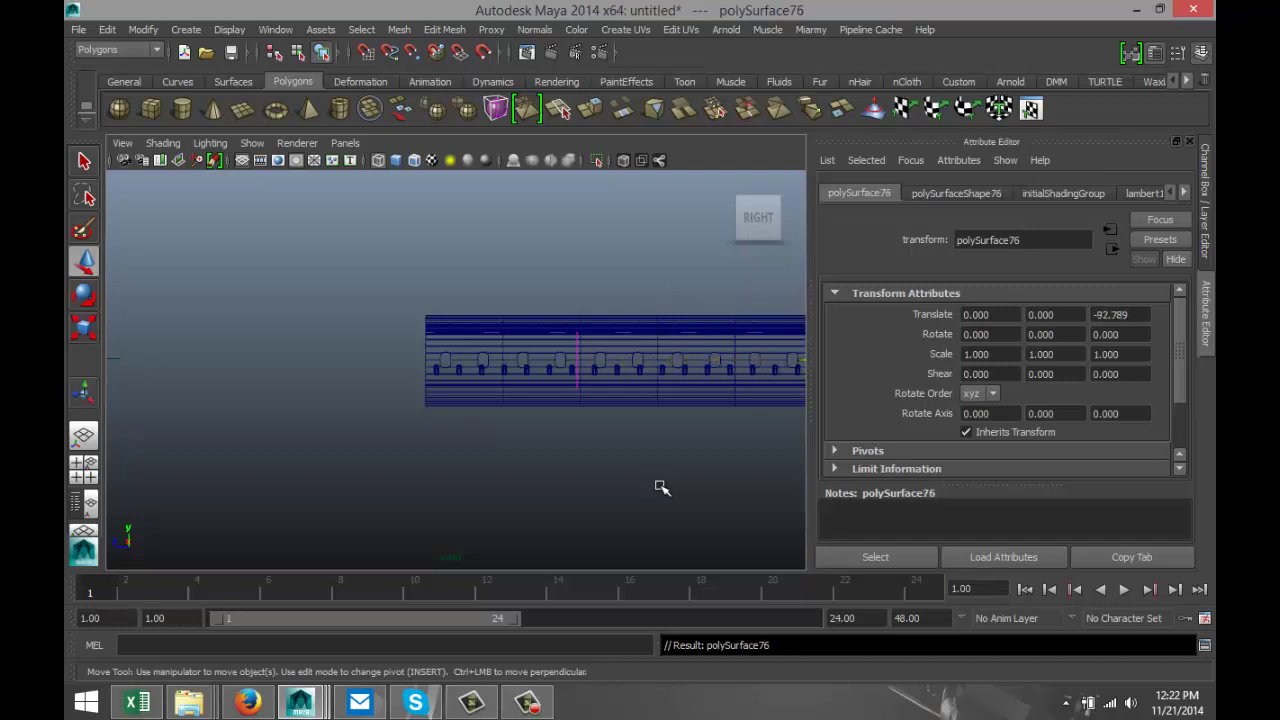
scroll(684, 491, "down", 5)
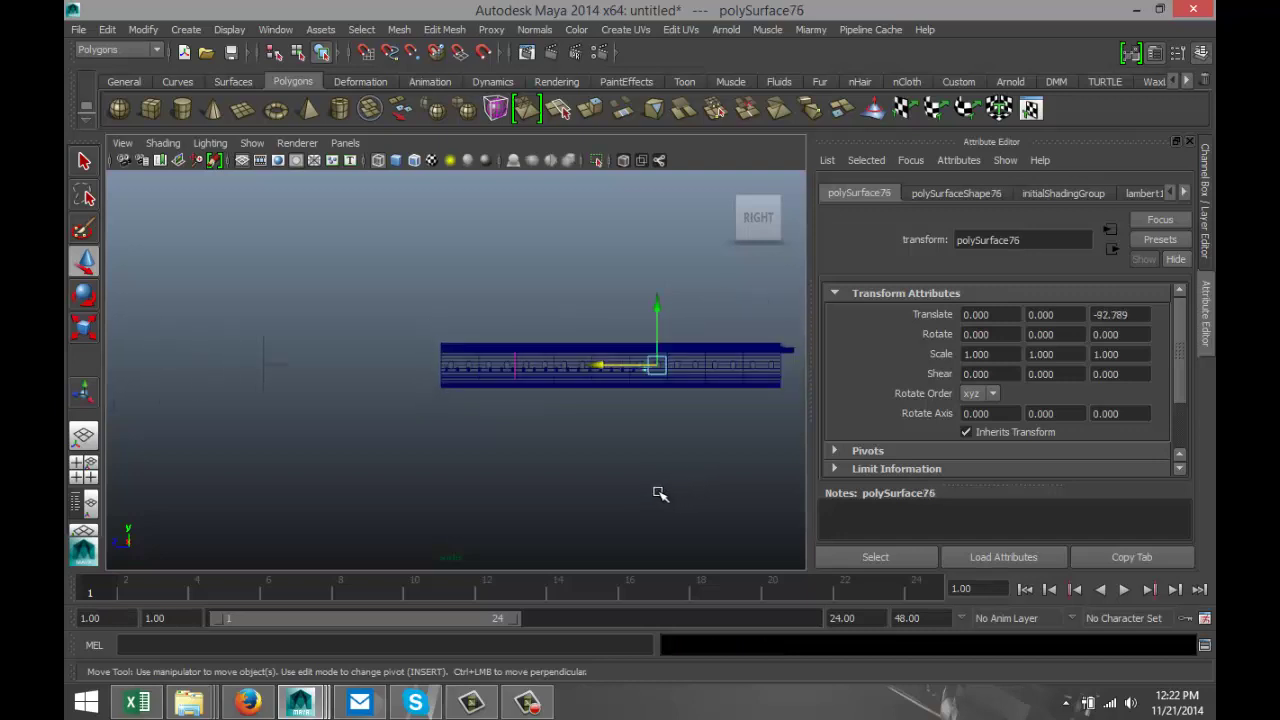
key("shift+d")
key("shift+d")
key("shift+d")
key("shift+d")
key("shift+d")
key("shift+d")
key("shift+d")
key("shift+d")
key("shift+d")
key("shift+d")
key("shift+d")
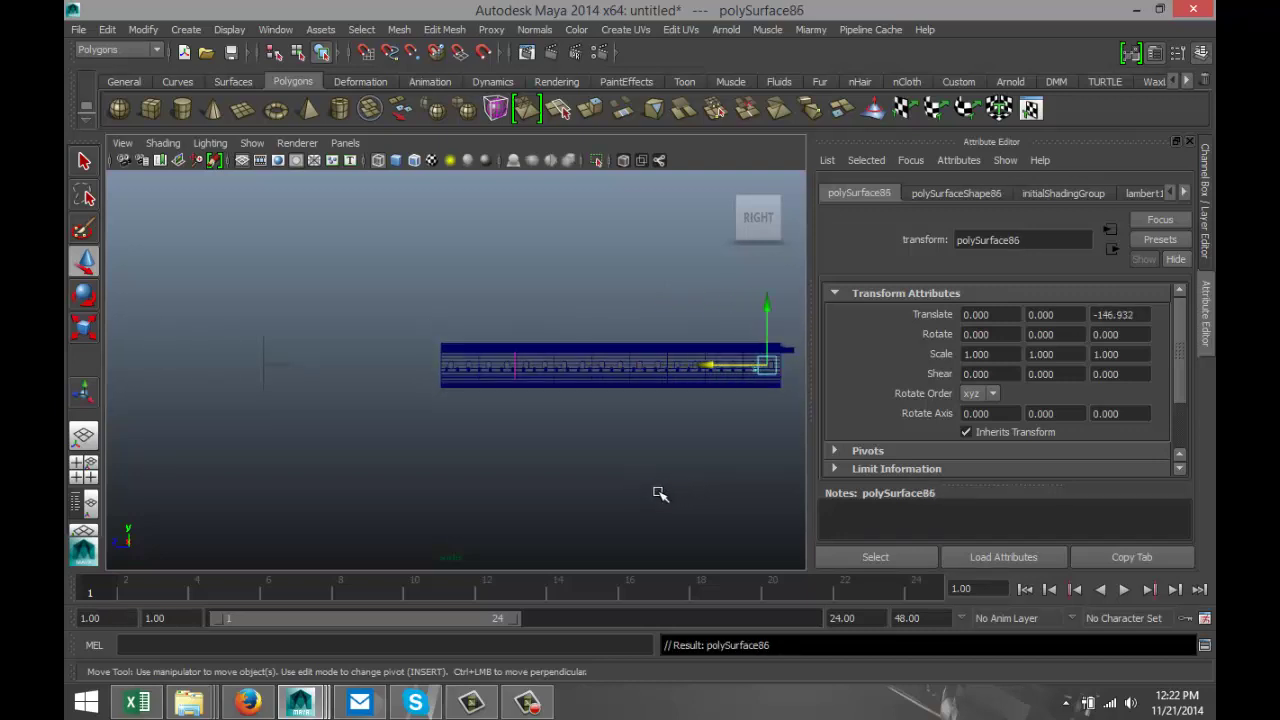
key("shift+d")
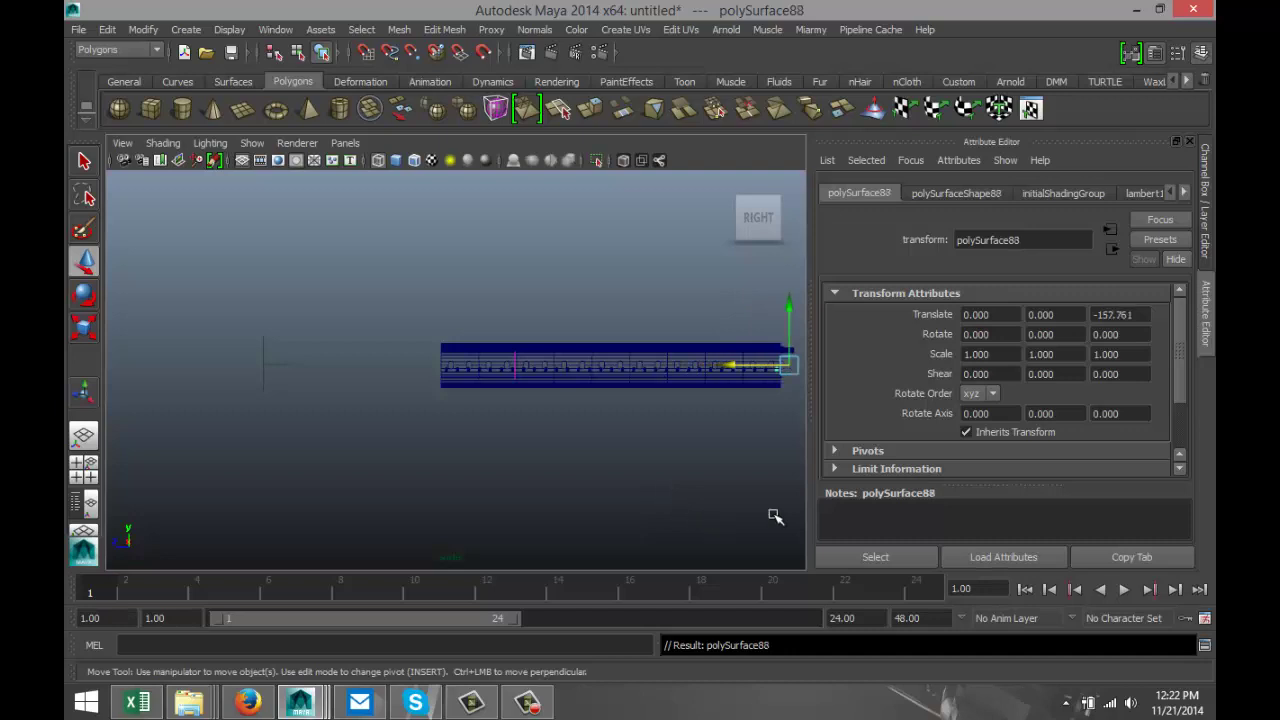
Inspect the repeated seat rows and the aisle from the open front end of the cabin in the perspective view
left_click(83, 470)
key("space")
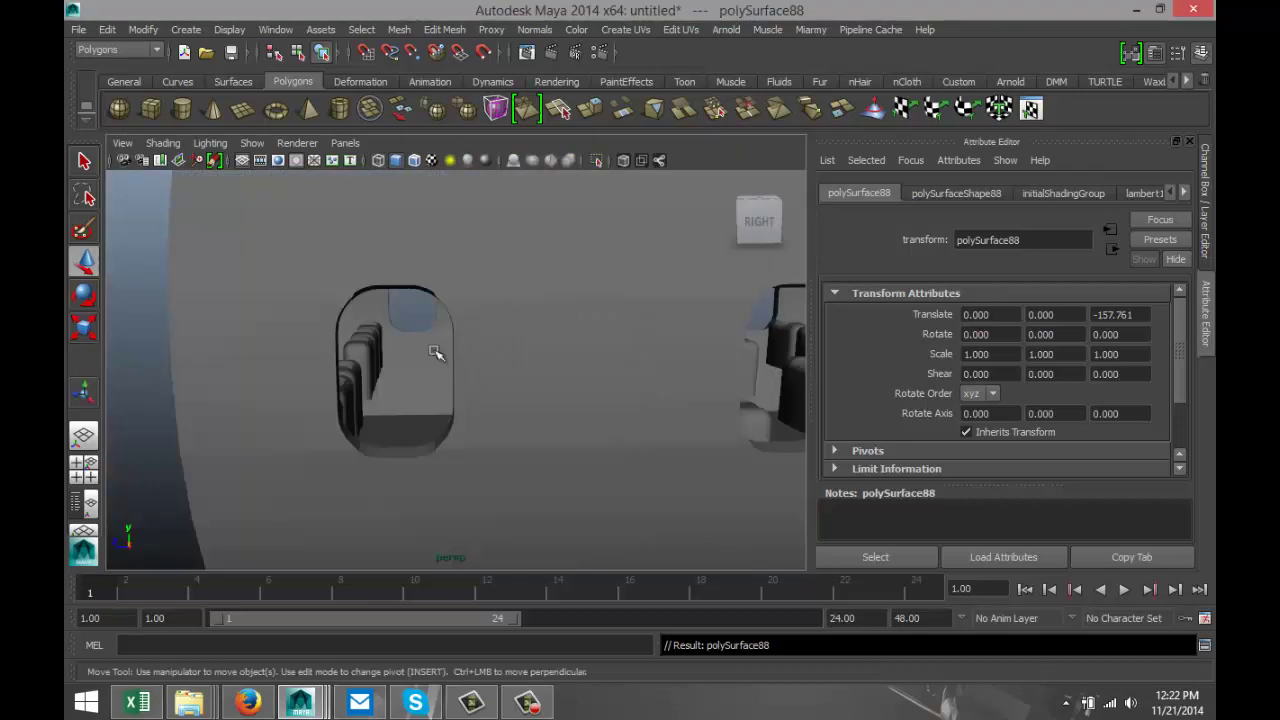
left_click_drag(347, 374, 539, 374, "alt")
middle_click_drag(543, 352, 429, 427, "alt")
left_click_drag(432, 430, 510, 450, "alt")
scroll(466, 450, "up", 2)
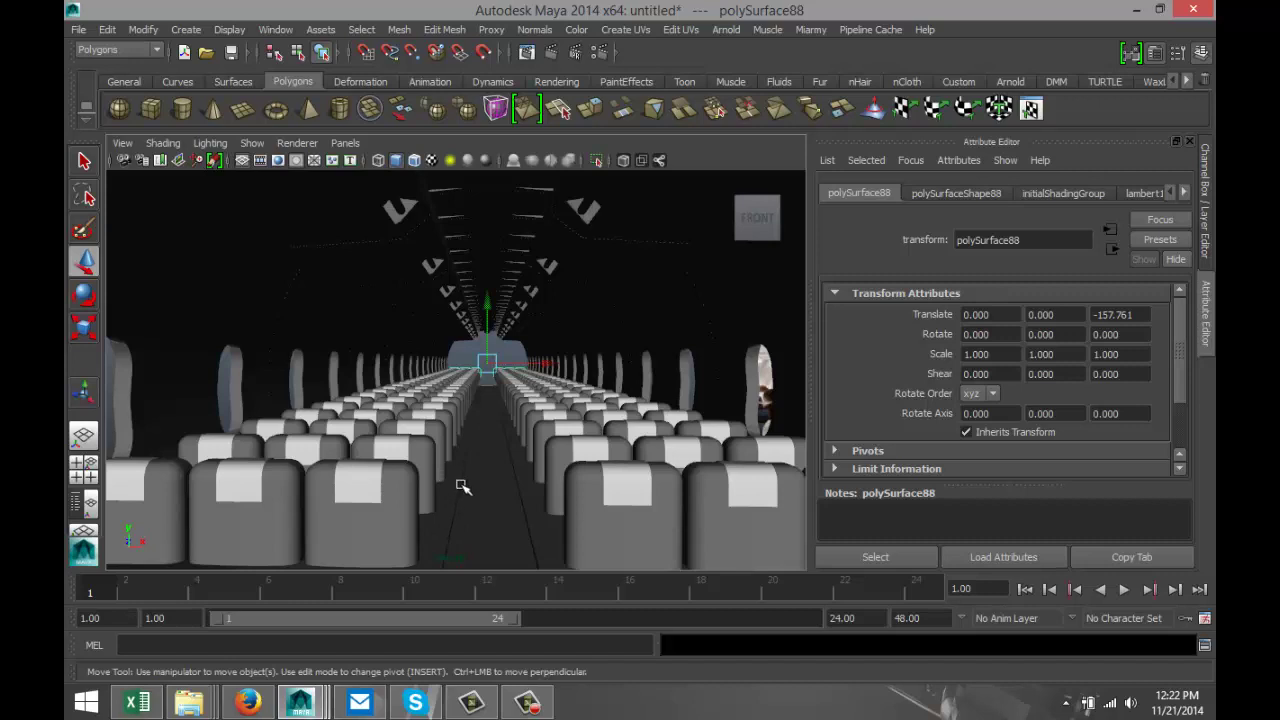
scroll(462, 486, "down", 3)
scroll(462, 486, "up", 3)
scroll(462, 486, "down", 5)
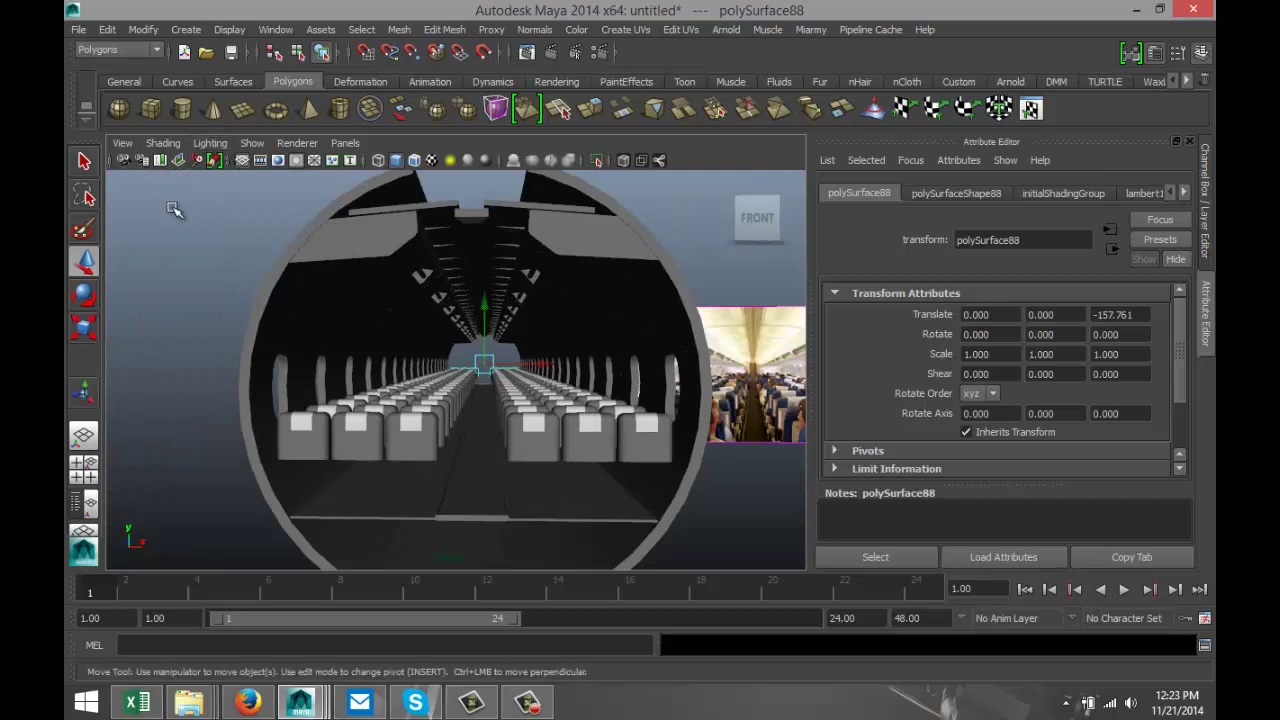
Create a thin upright polygon cube outside the fuselage near the front windows, at about X 22.066, Y 2.282, Z 6.278
left_click_drag(659, 479, 519, 506, "alt")
middle_click_drag(519, 506, 494, 373, "alt")
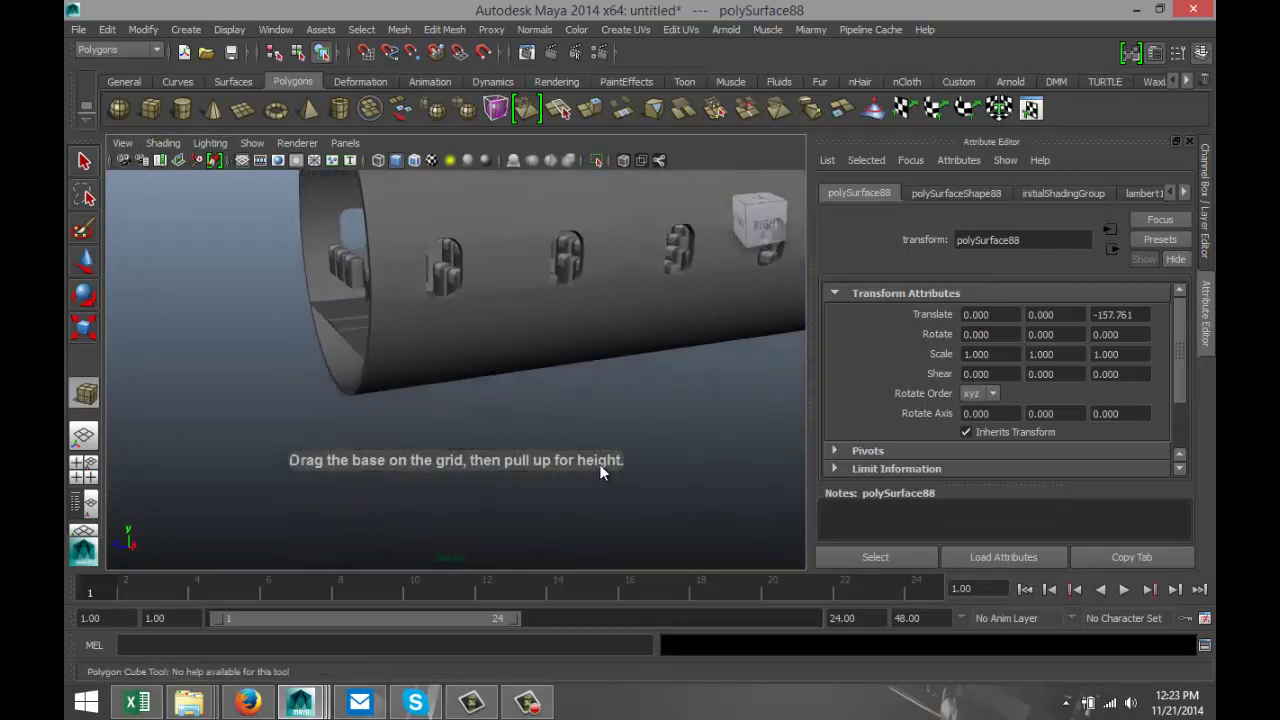
mouse_move(522, 414)
left_mouse_down("alt")
mouse_move(563, 440)
mouse_move(630, 447)
mouse_move(706, 408)
mouse_move(711, 371)
mouse_move(690, 338)
left_mouse_up("alt")
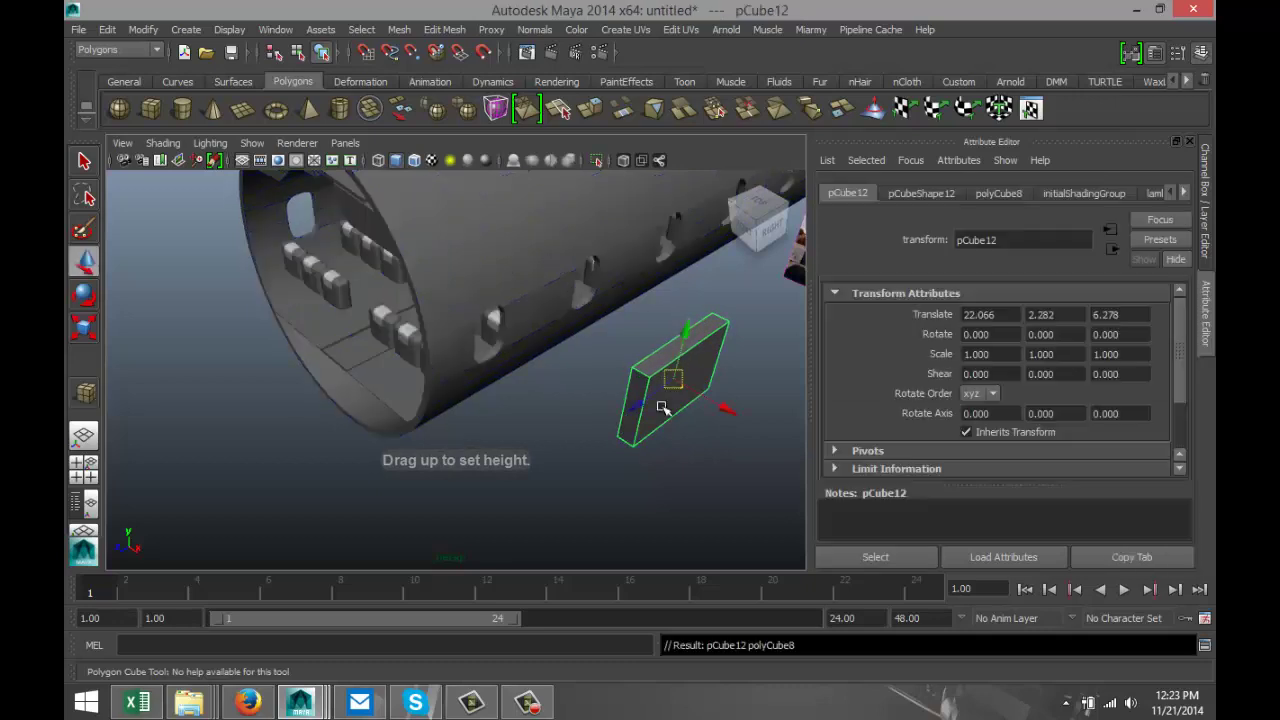
middle_click_drag(544, 470, 417, 494, "alt")
left_click_drag(586, 509, 531, 480, "alt")
left_click_drag(426, 426, 531, 503, "alt")
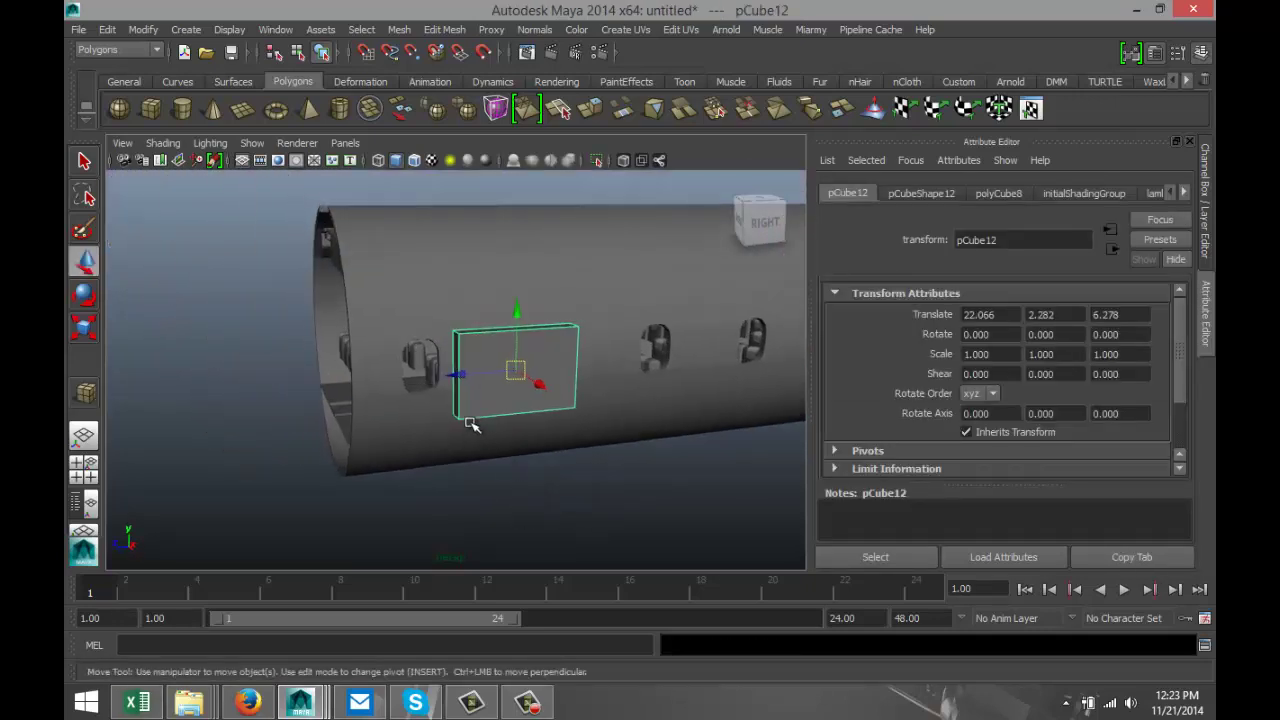
Slide the two lower front-end vertices of the new box inward along Z to about 8.443, slanting that end
right_click_drag(462, 419, 408, 300)
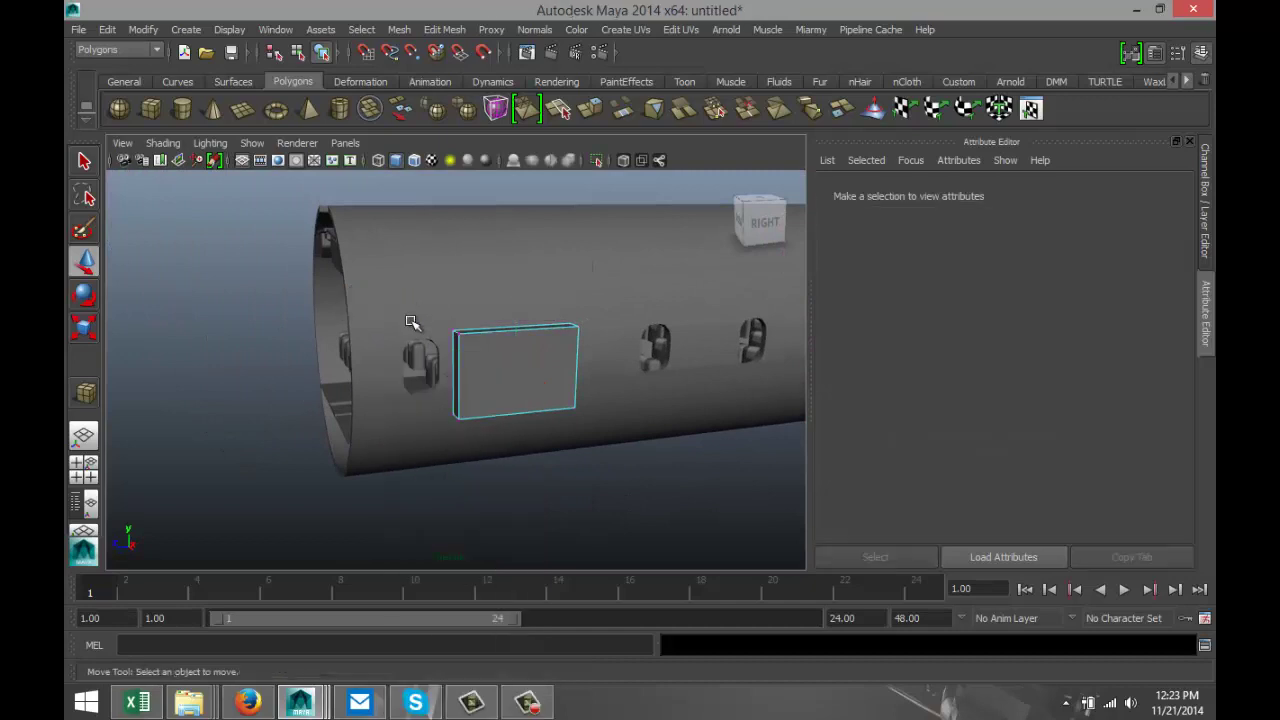
left_click_drag(435, 401, 488, 458)
left_click_drag(411, 428, 427, 432)
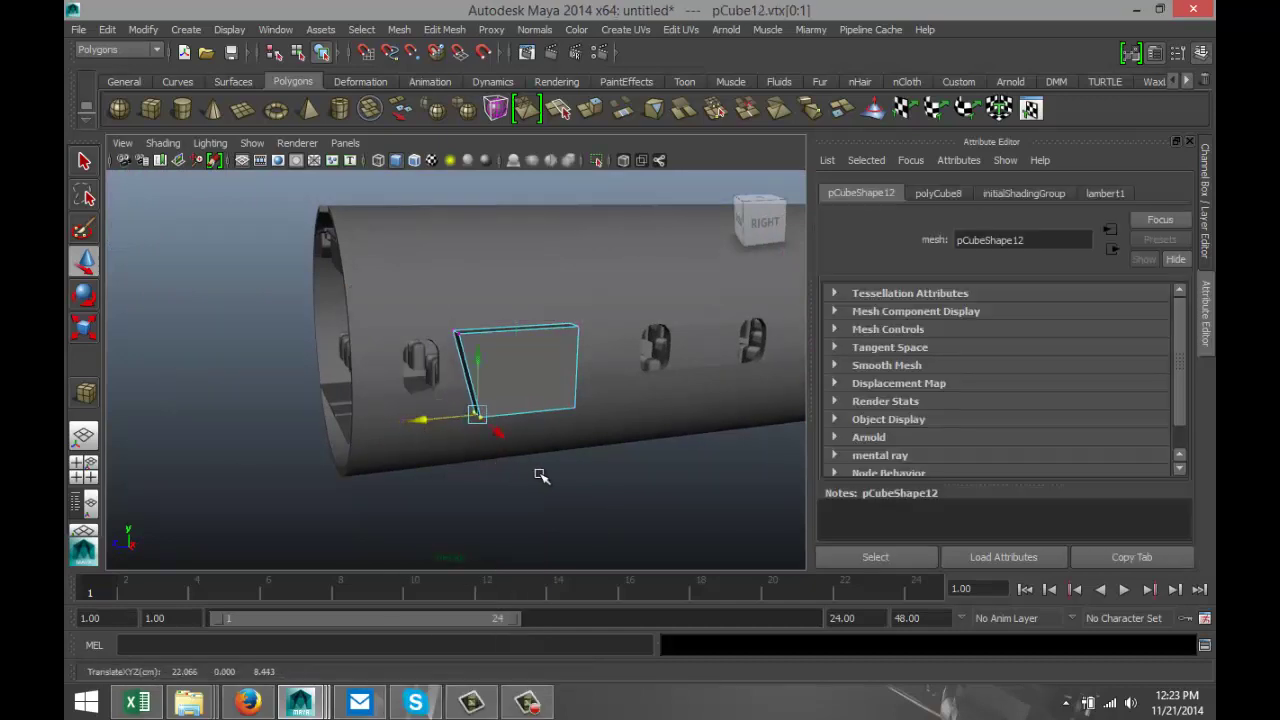
left_click_drag(626, 509, 640, 482, "alt")
Insert two horizontal edge loops in the slanted box, one near its upper edge and one near its lower edge
left_click(436, 30)
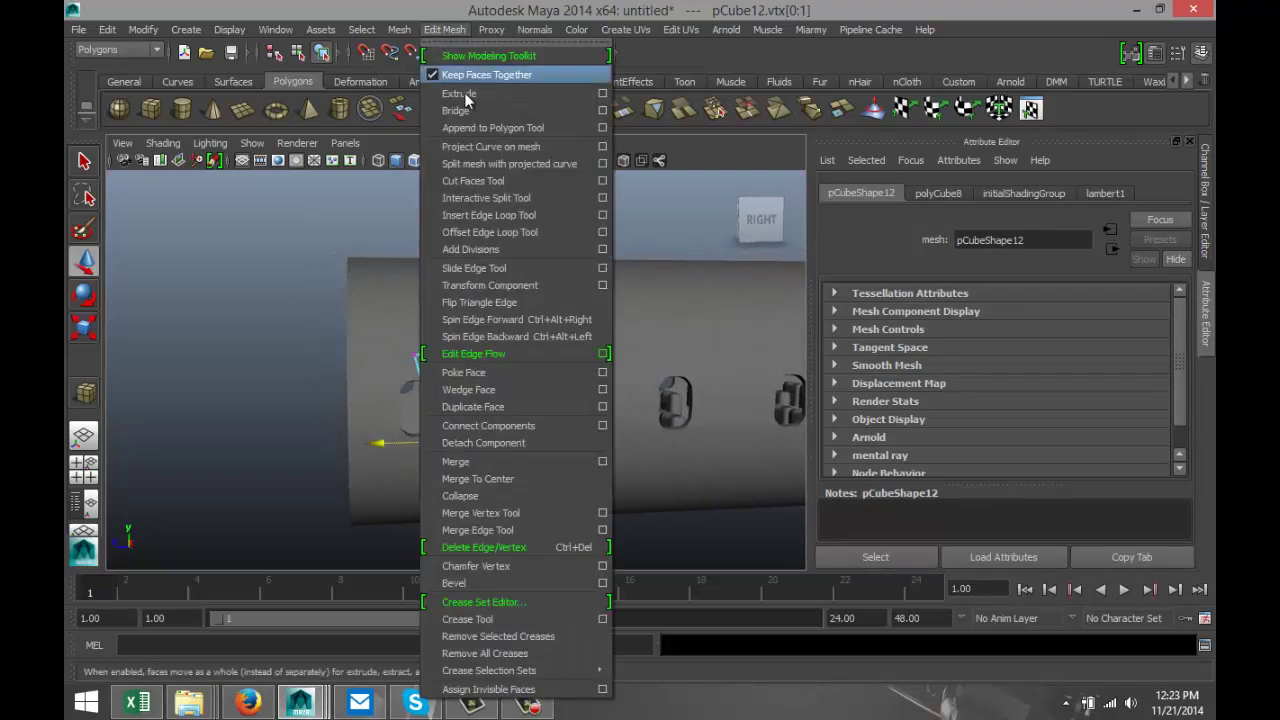
left_click(530, 217)
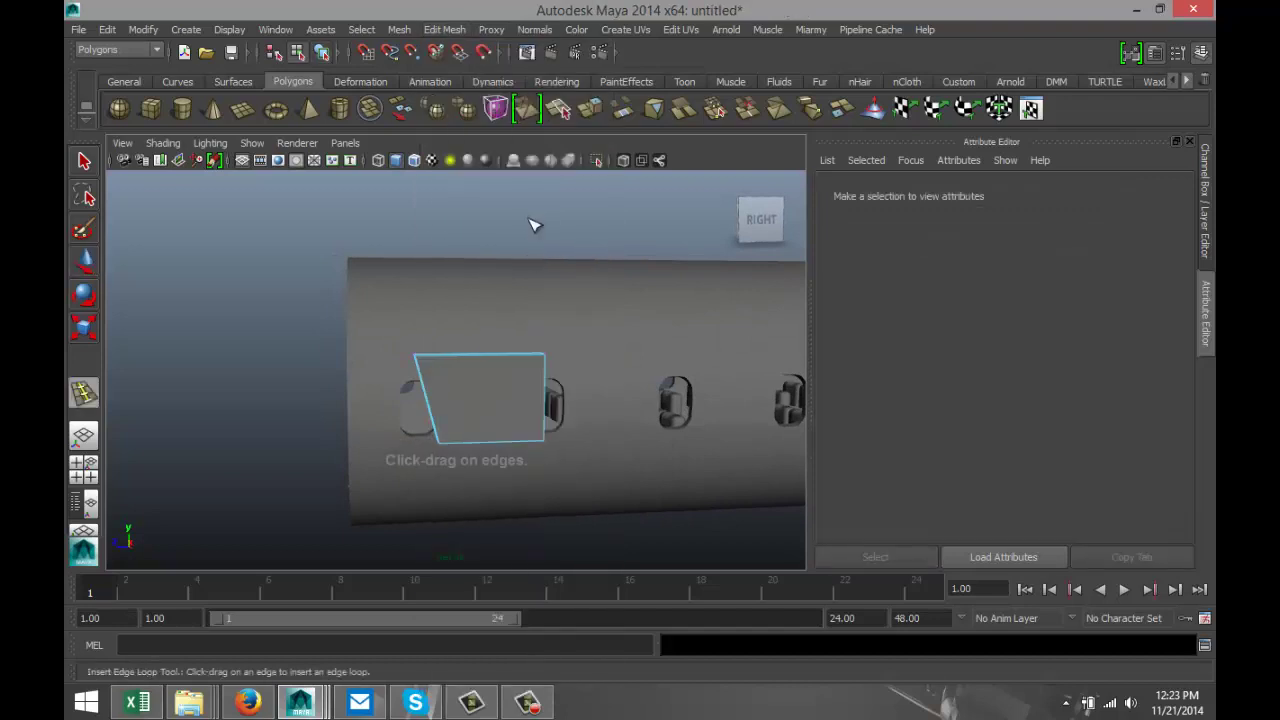
left_click(545, 376)
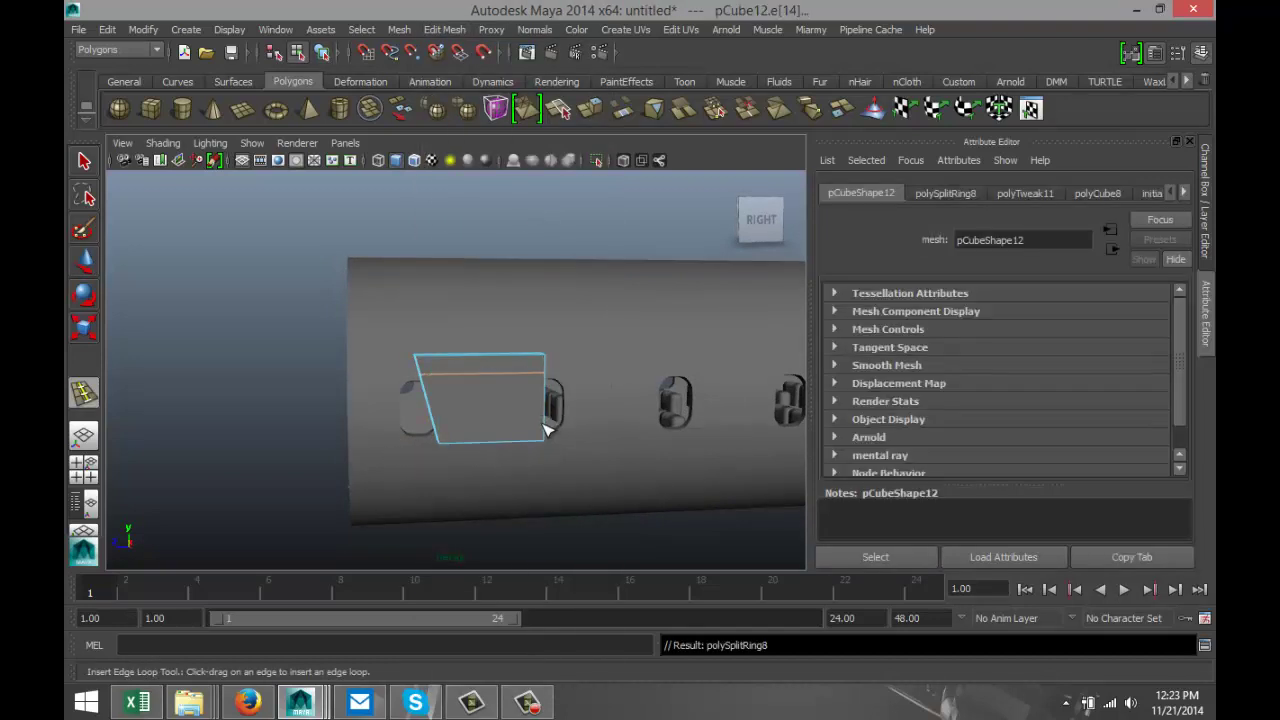
left_click_drag(545, 430, 546, 428)
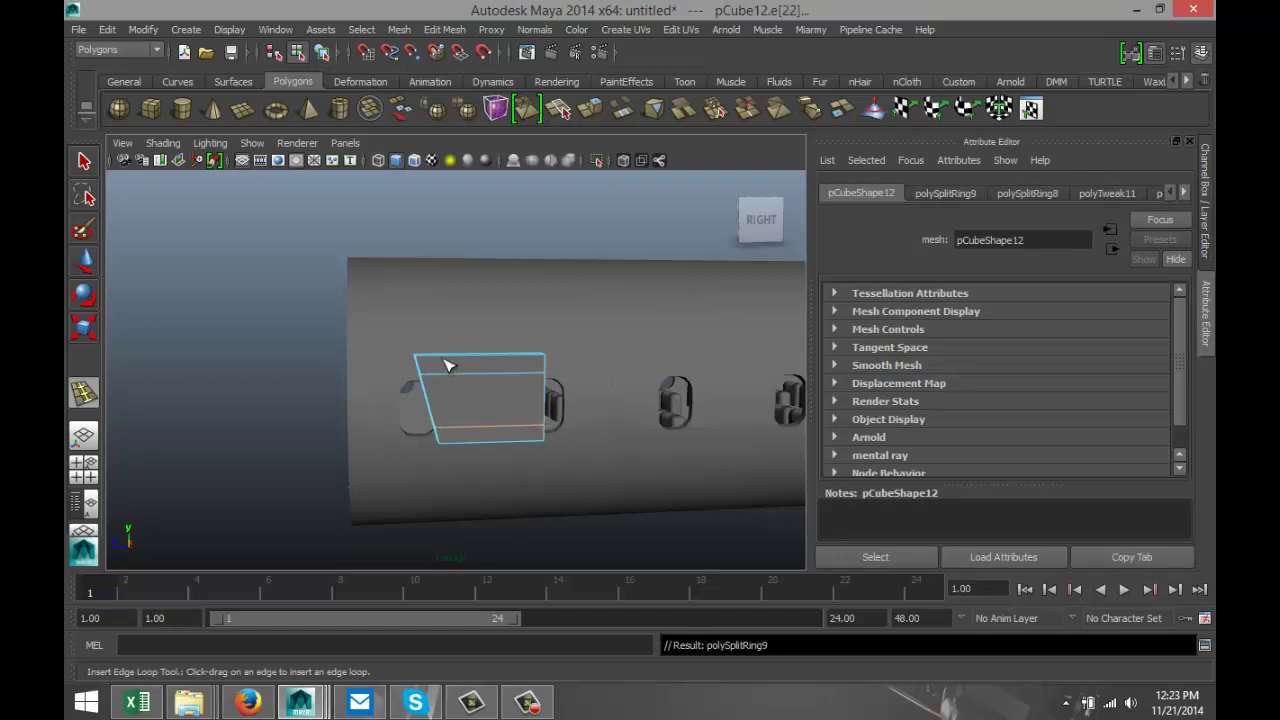
Insert an edge loop in the slanted box, running parallel to and just behind its slanted front end
key("F8")
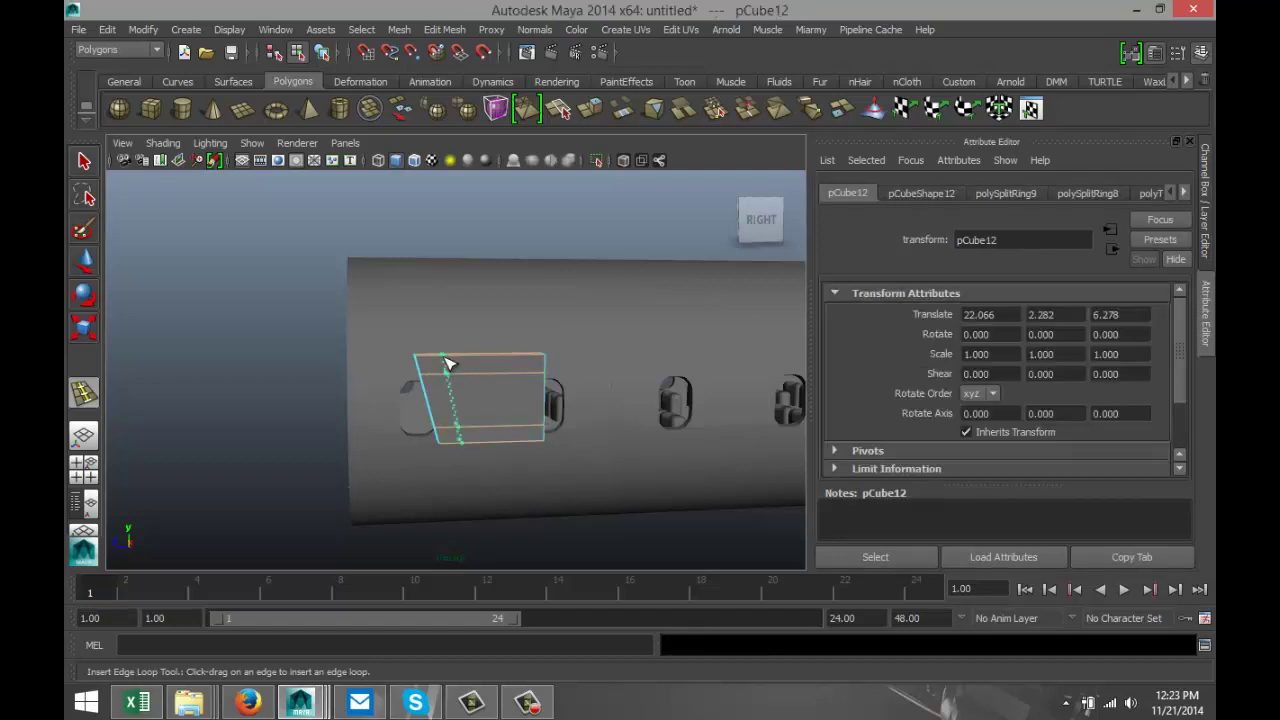
left_click_drag(449, 364, 450, 365)
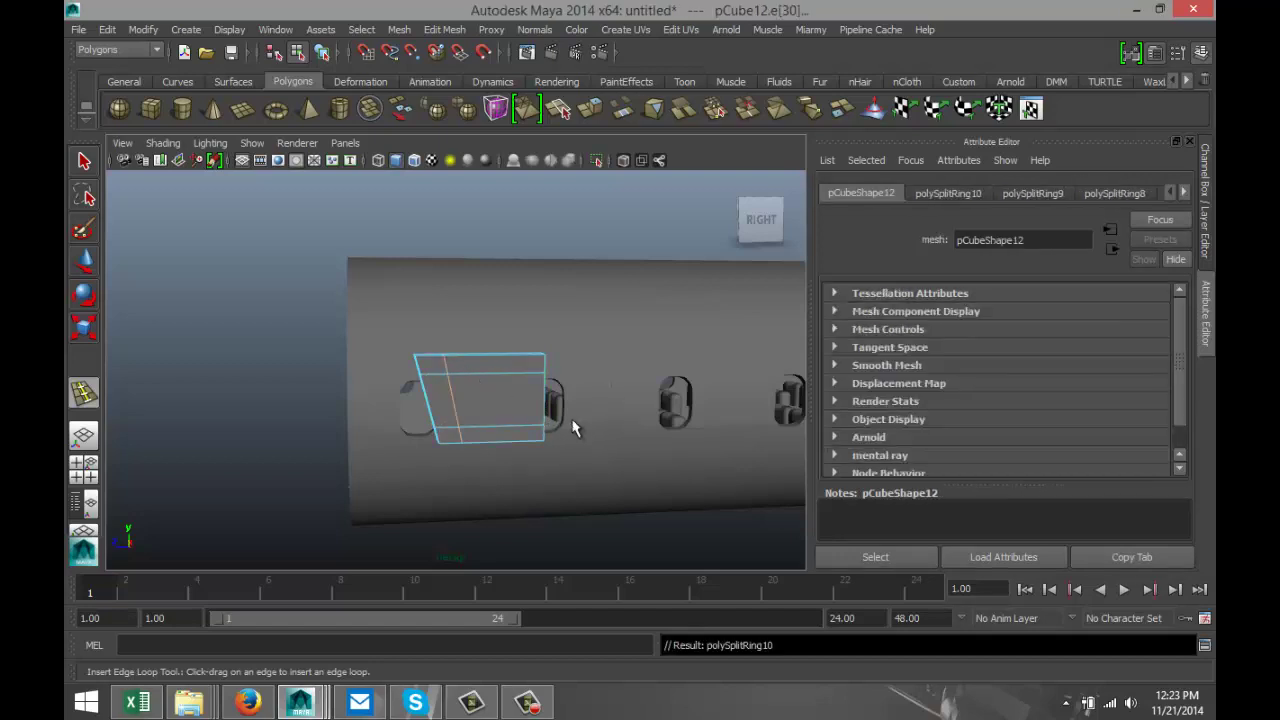
key("q")
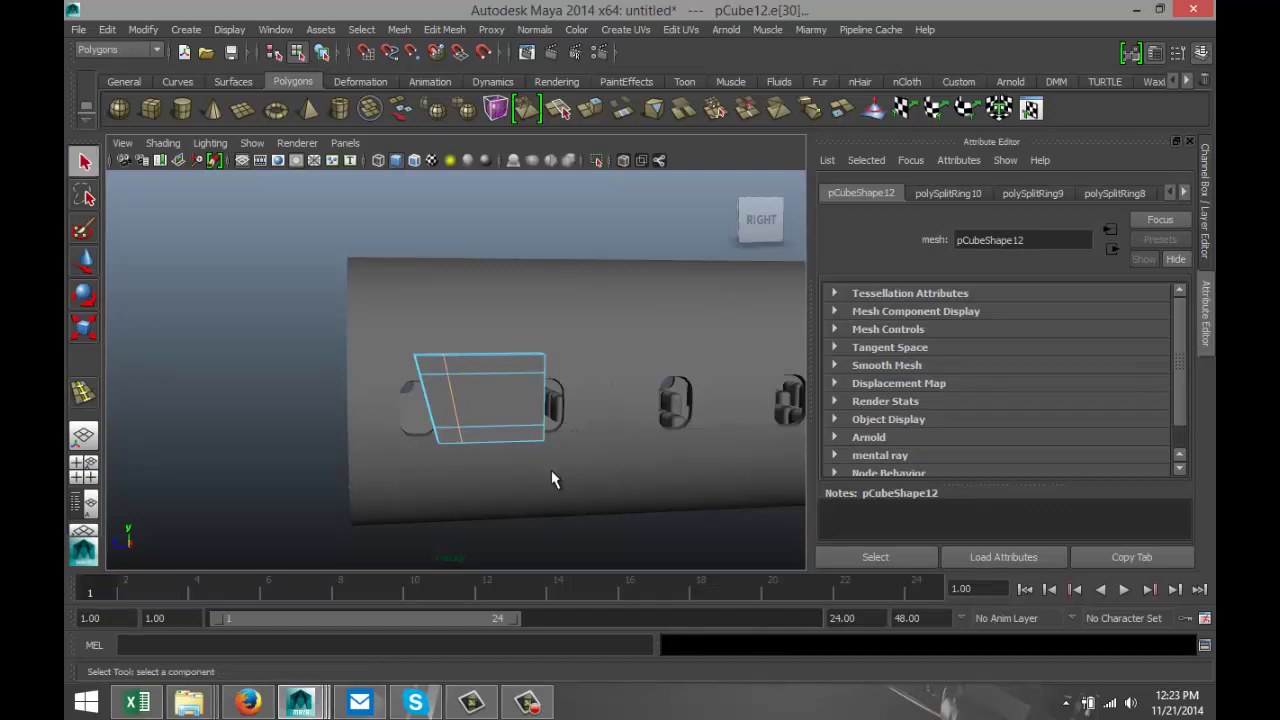
Select the middle pair of vertical edges at the box's straight rear end and nudge them slightly along Z
left_click_drag(551, 470, 523, 474, "alt")
left_click_drag(476, 407, 523, 422)
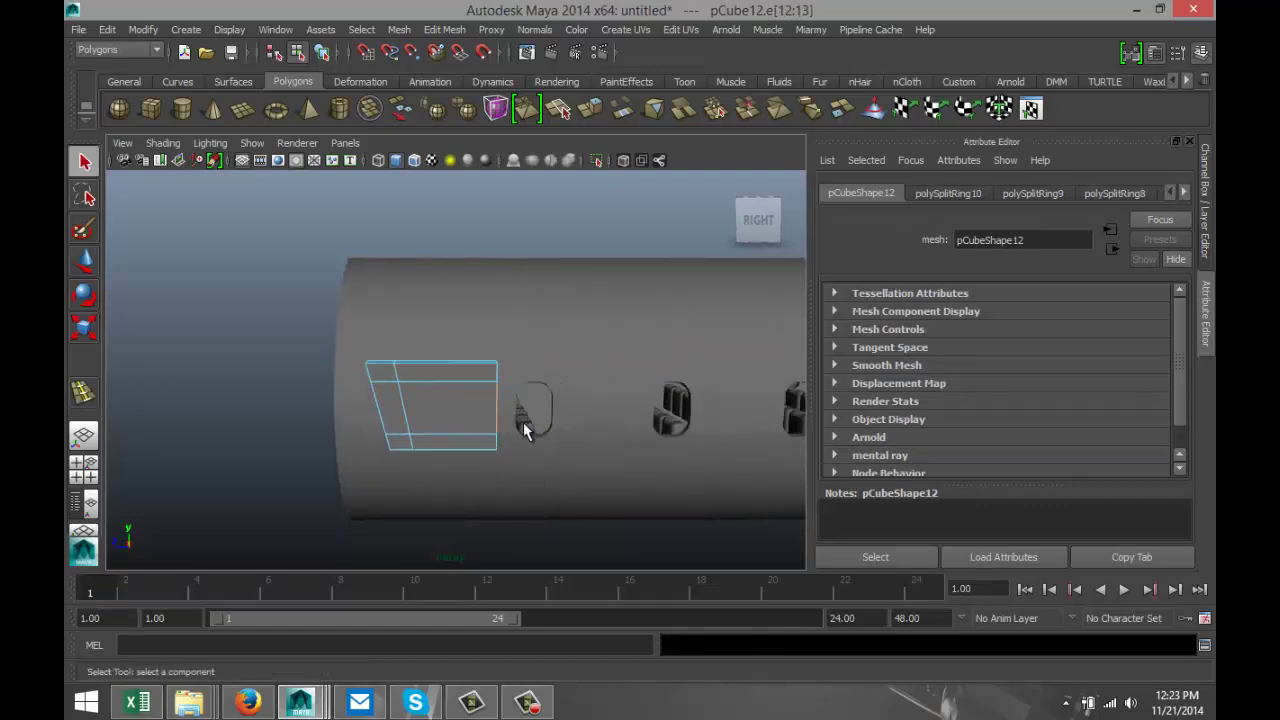
key("w")
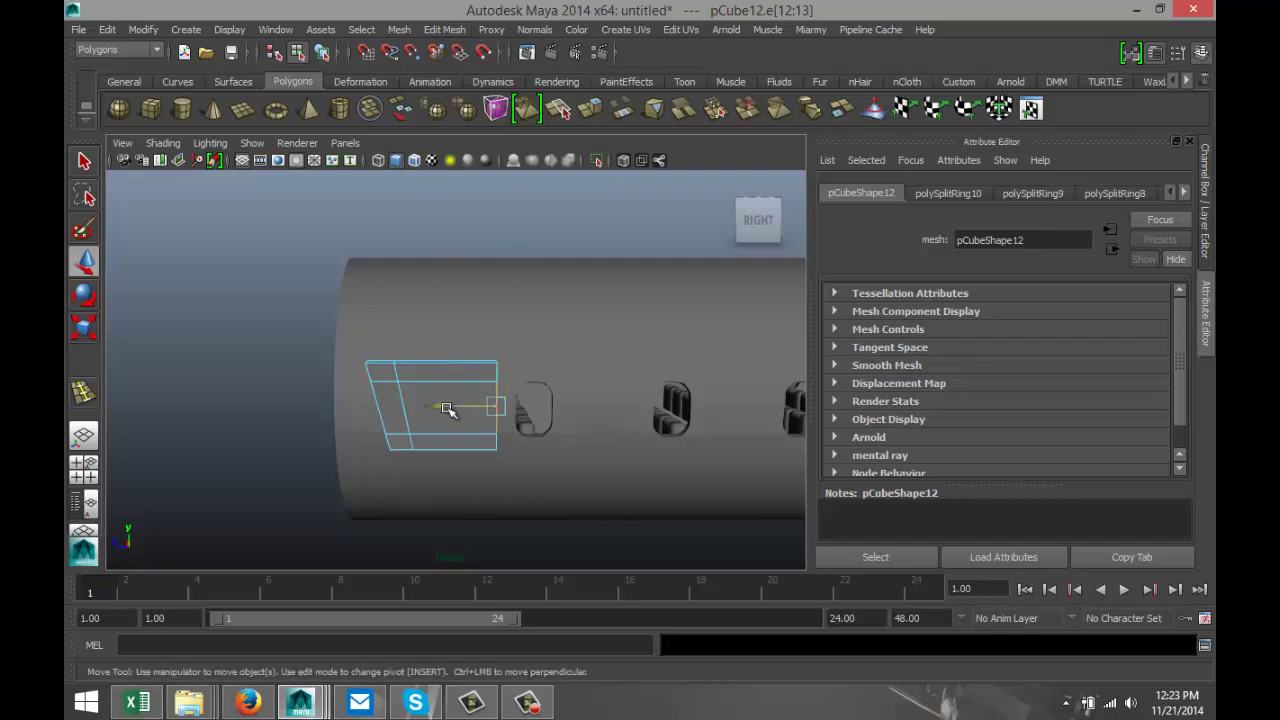
mouse_move(446, 408)
left_mouse_down()
mouse_move(377, 410)
mouse_move(445, 427)
left_mouse_up()
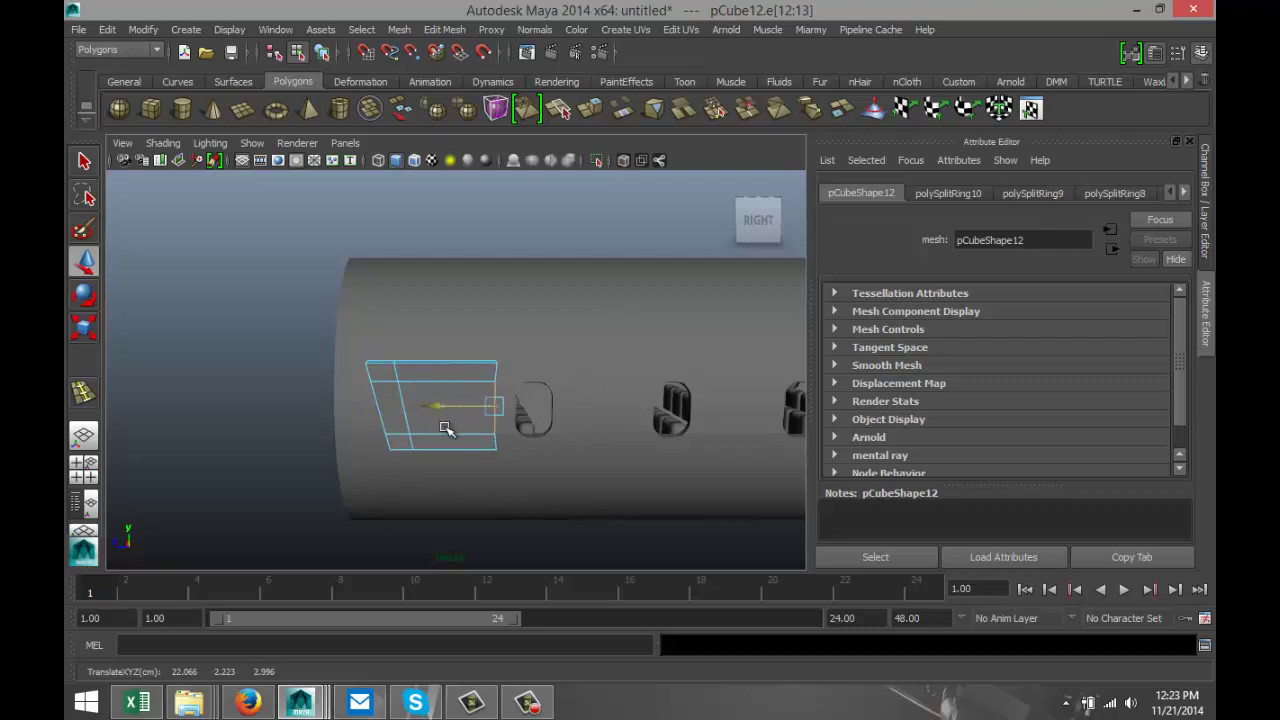
mouse_move(446, 428)
left_mouse_down()
mouse_move(382, 435)
mouse_move(445, 438)
left_mouse_up()
Insert two more lengthwise edge loops in the box, one within its narrow upper band and one within its lower band
left_click(444, 29)
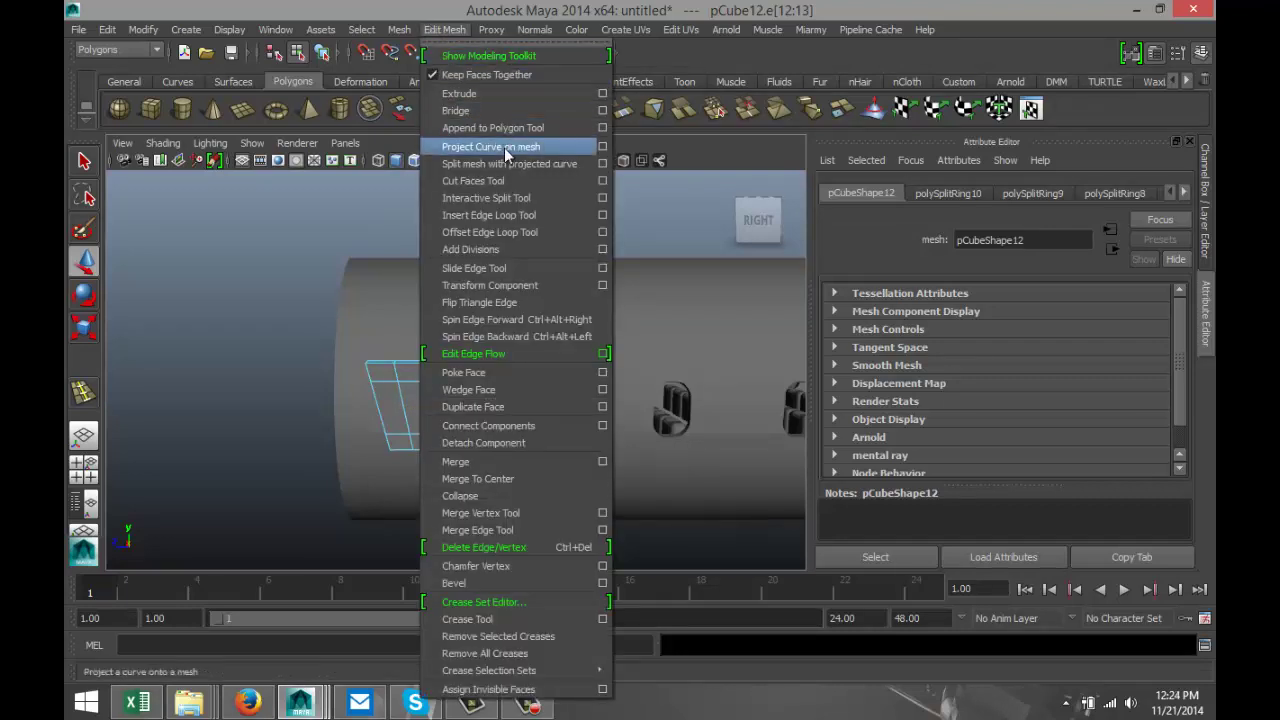
left_click(520, 216)
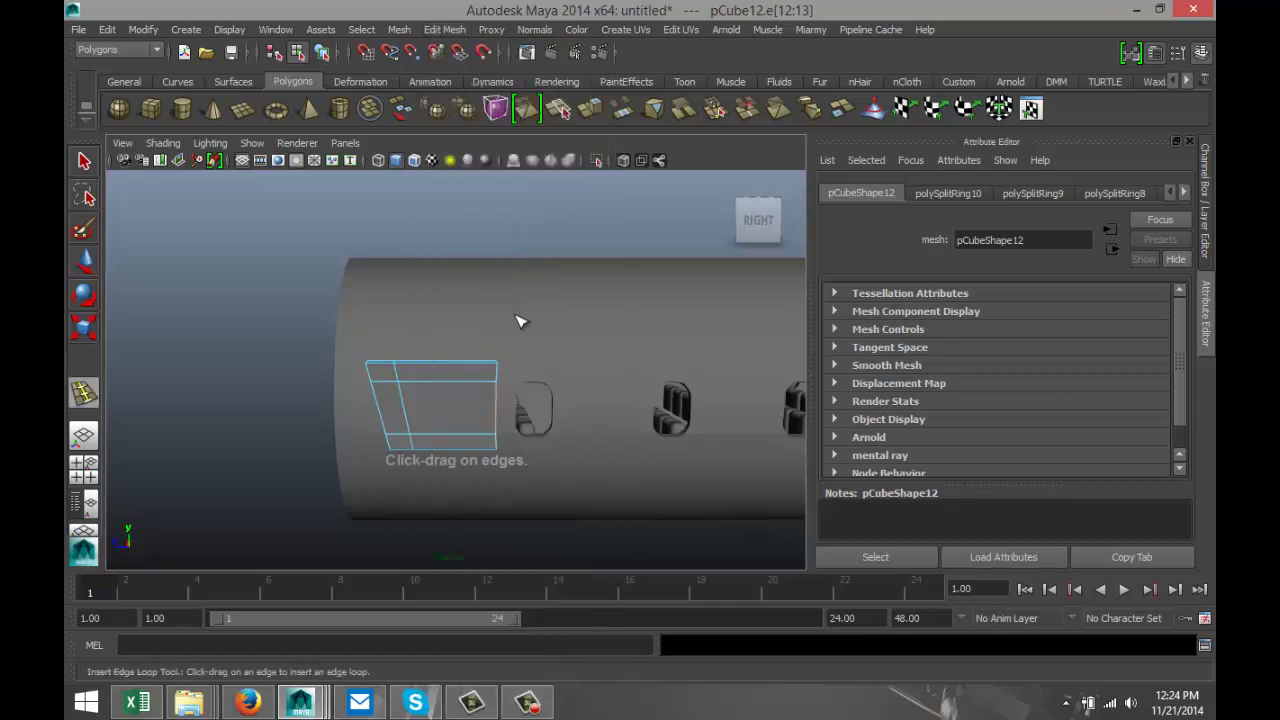
left_click(500, 378)
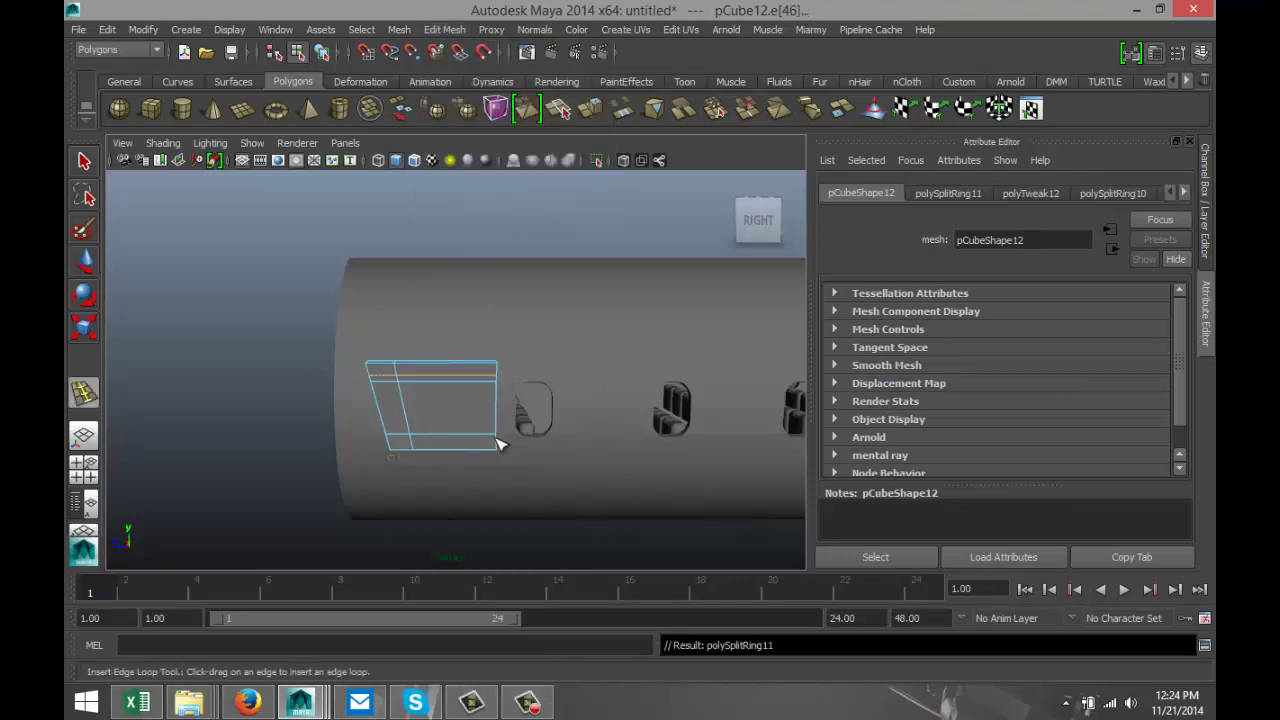
left_click_drag(496, 444, 511, 449)
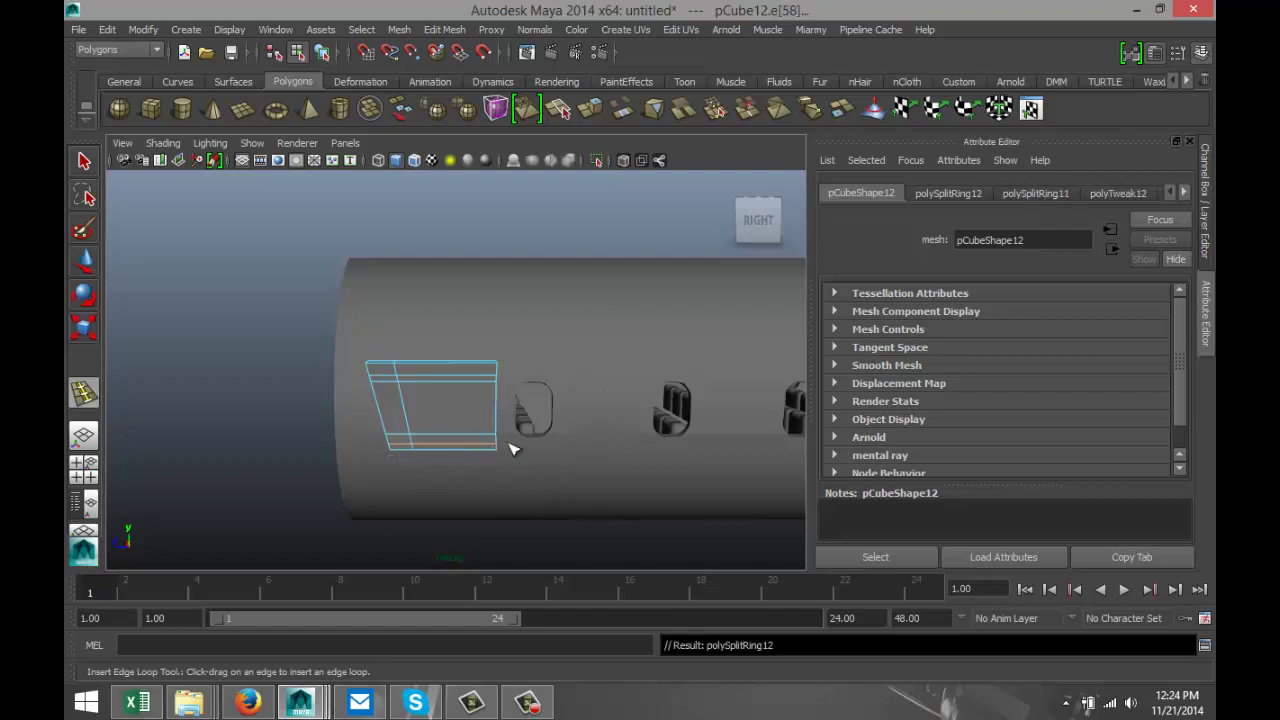
Move the middle segment of the panel's straight vertical end inward along Z to form a C-shaped profile
key("q")
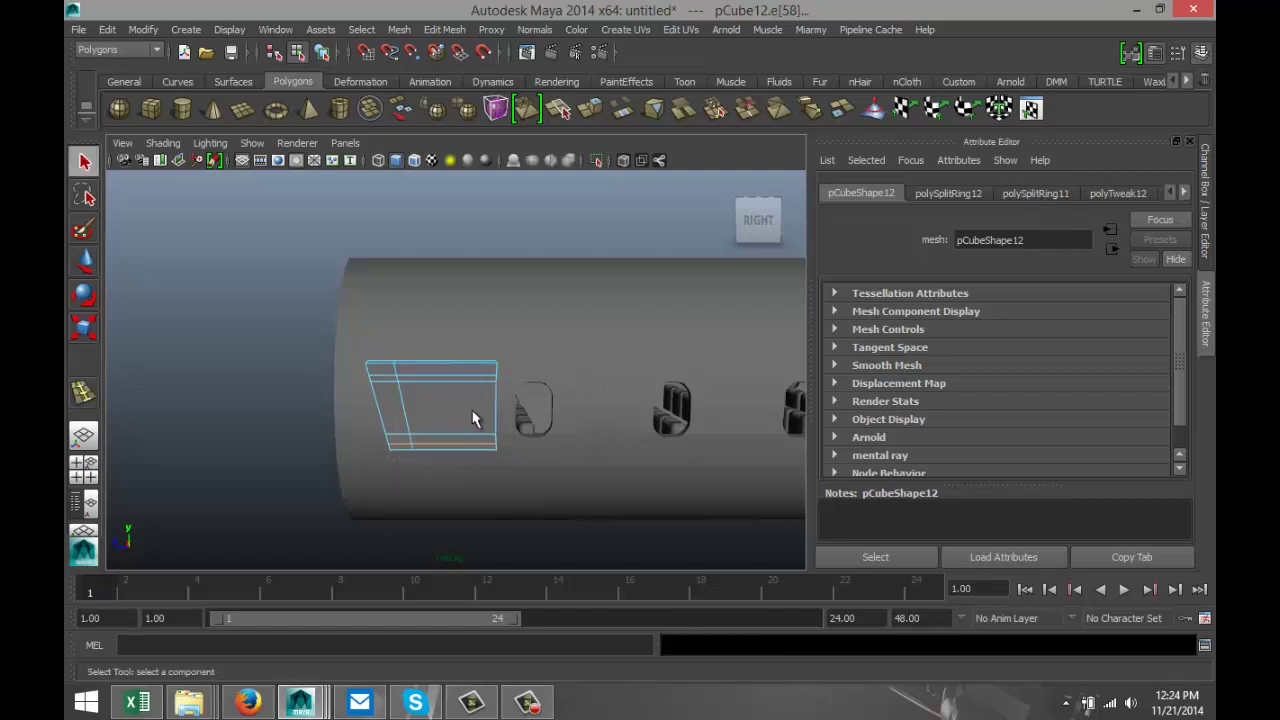
left_click(528, 432)
key("w")
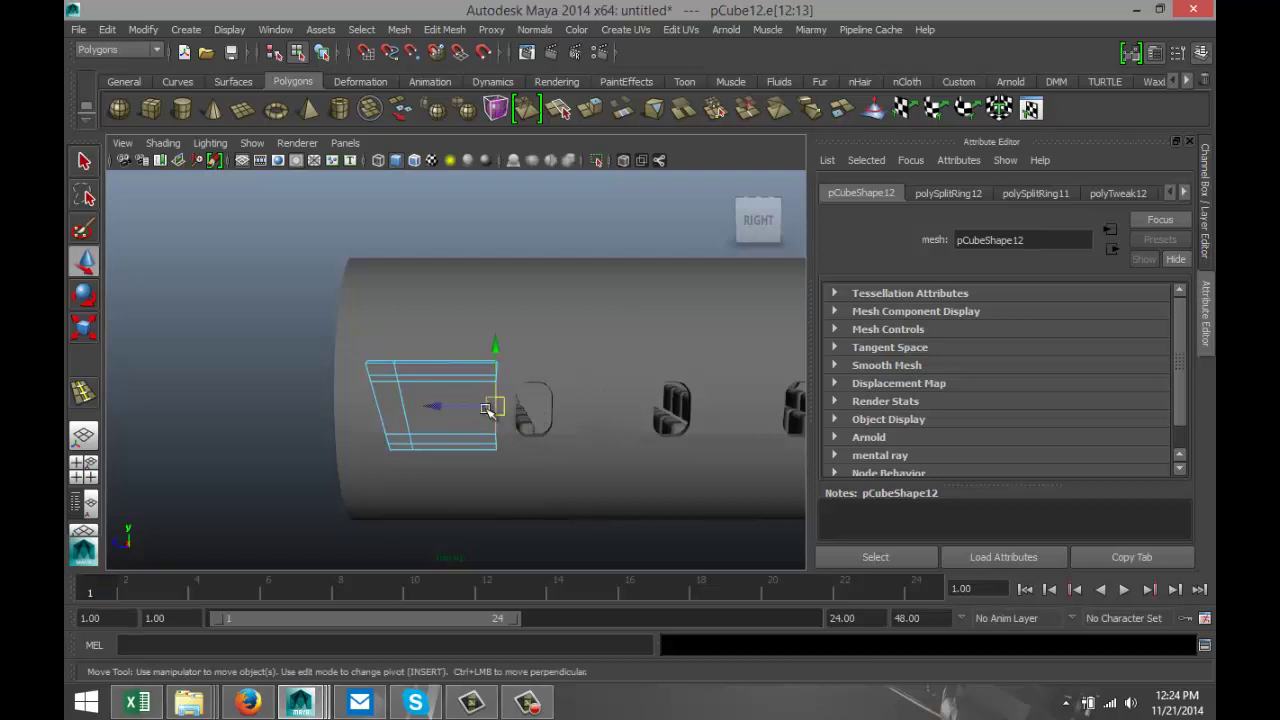
left_click_drag(457, 403, 384, 418)
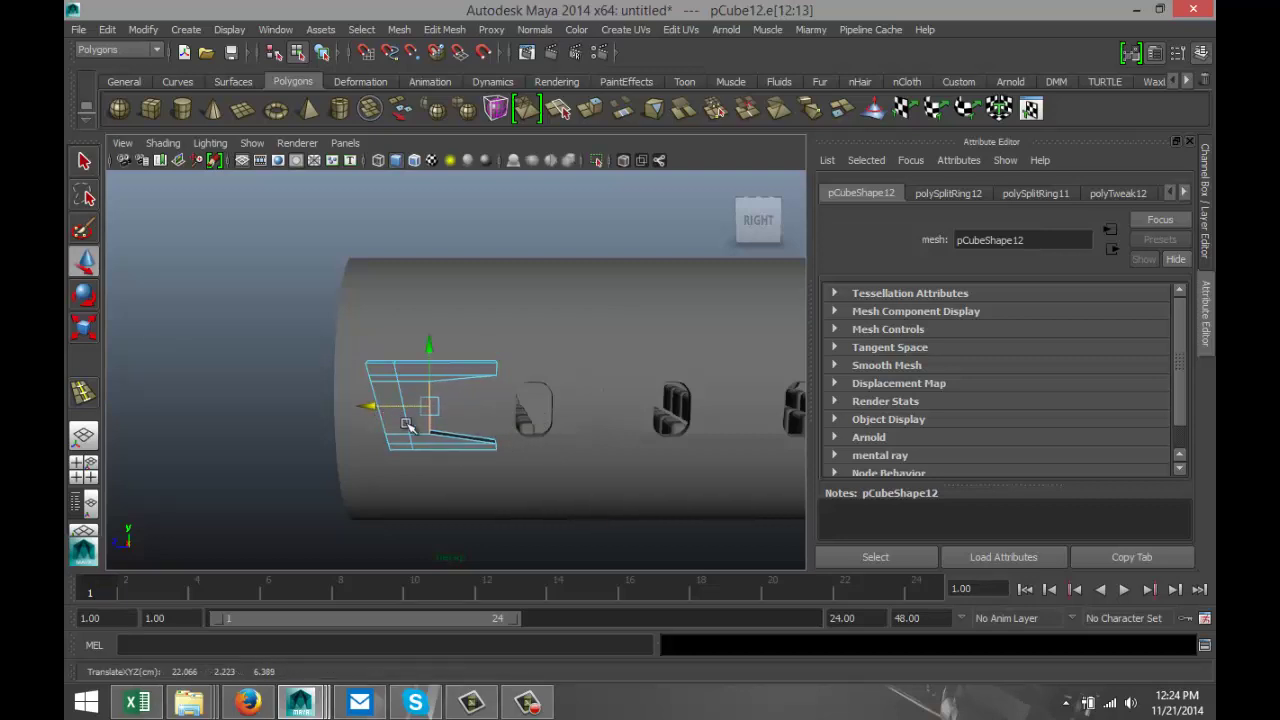
Raise the vertices at the tip of the C-shaped part's upper arm slightly along Y
left_click_drag(511, 424, 472, 422, "alt")
right_click_drag(481, 300, 423, 289)
left_click_drag(460, 400, 520, 443)
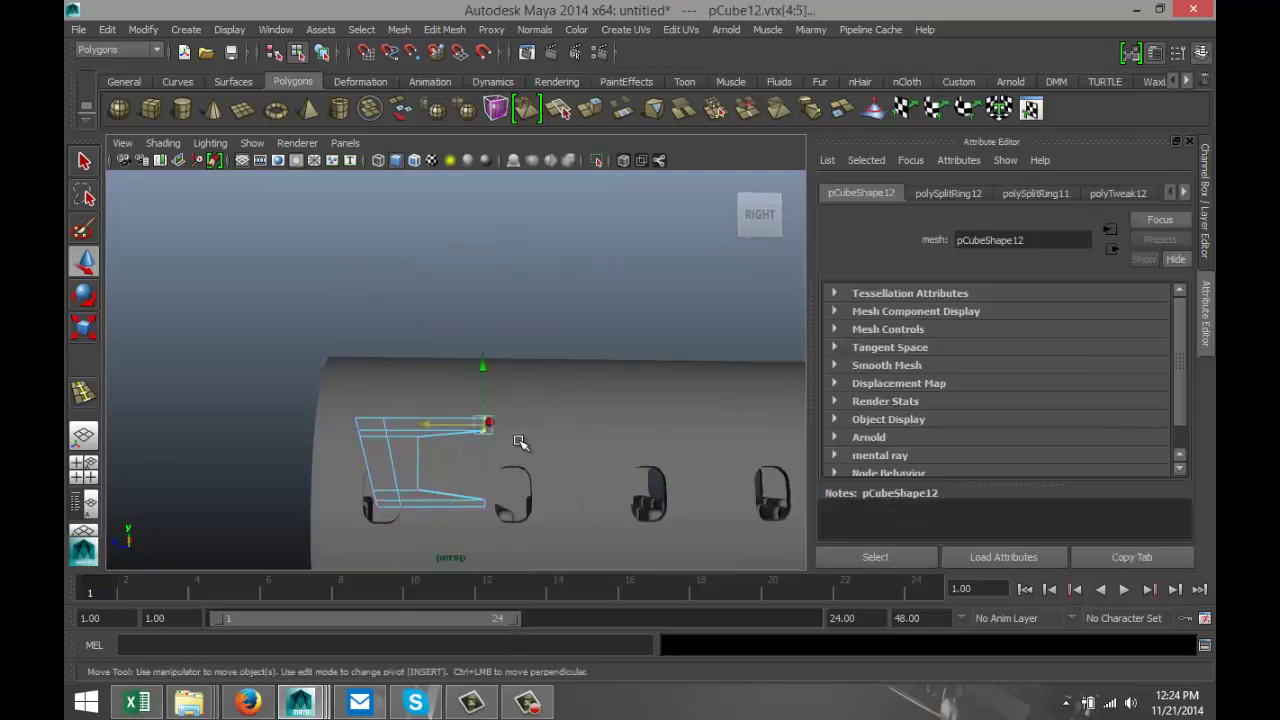
left_click_drag(485, 370, 485, 366)
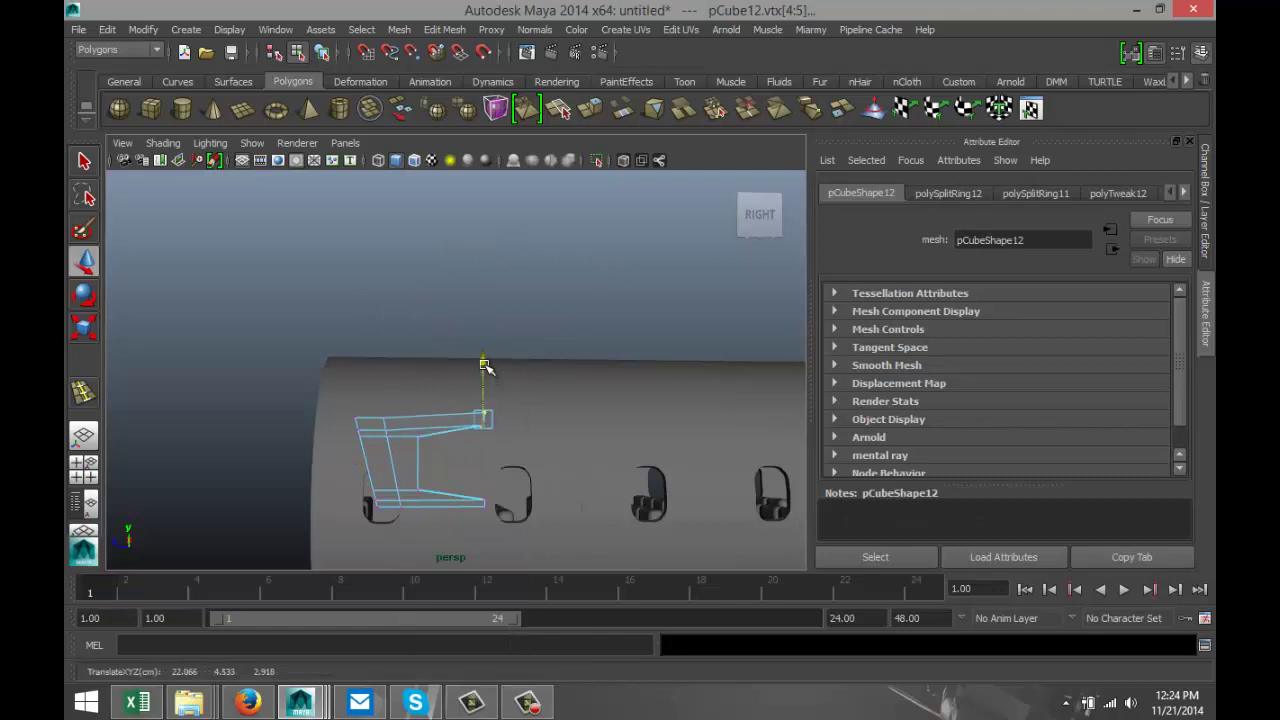
left_click_drag(537, 465, 615, 450, "alt")
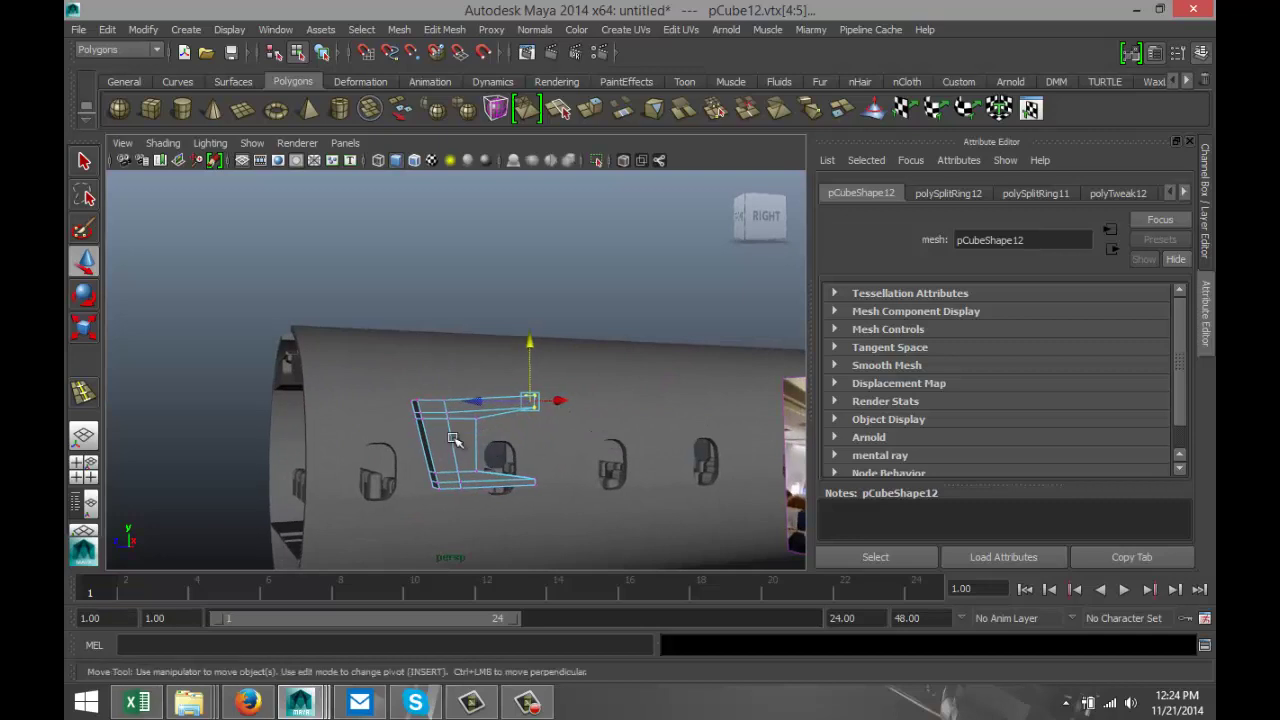
Try smoothing the whole C-shaped mesh
right_click_drag(446, 442, 511, 294)
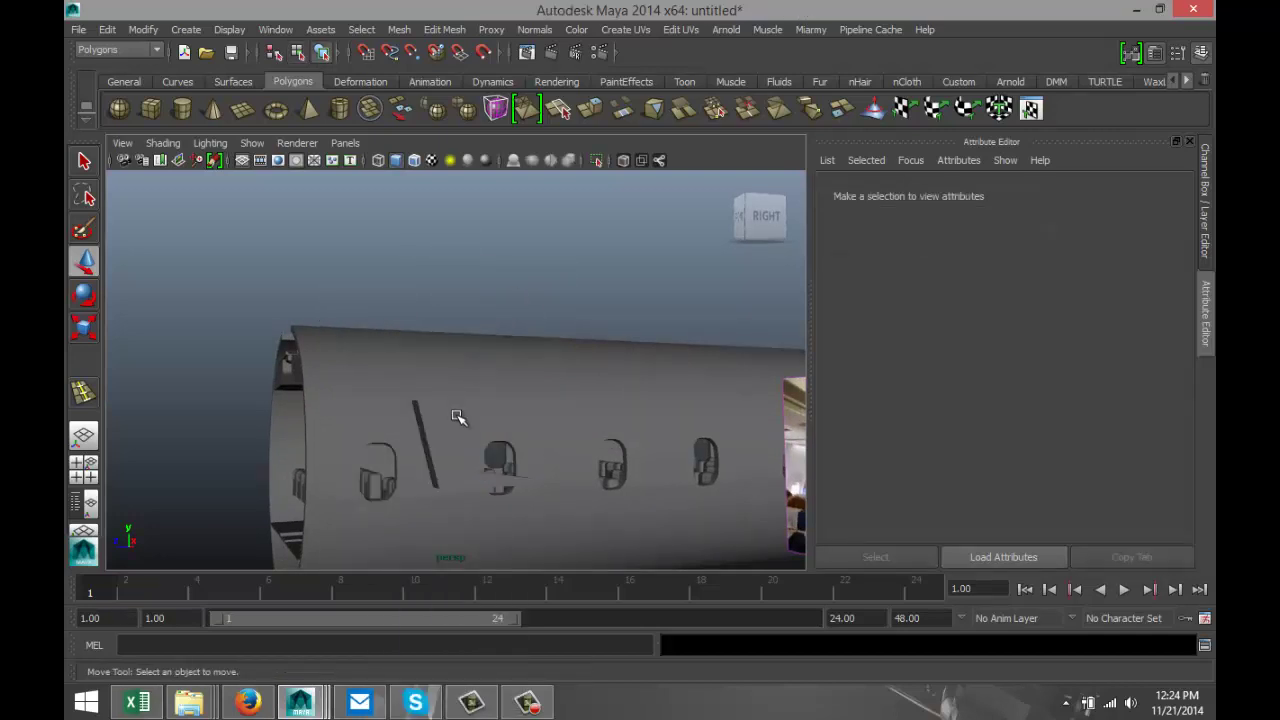
left_click(457, 412)
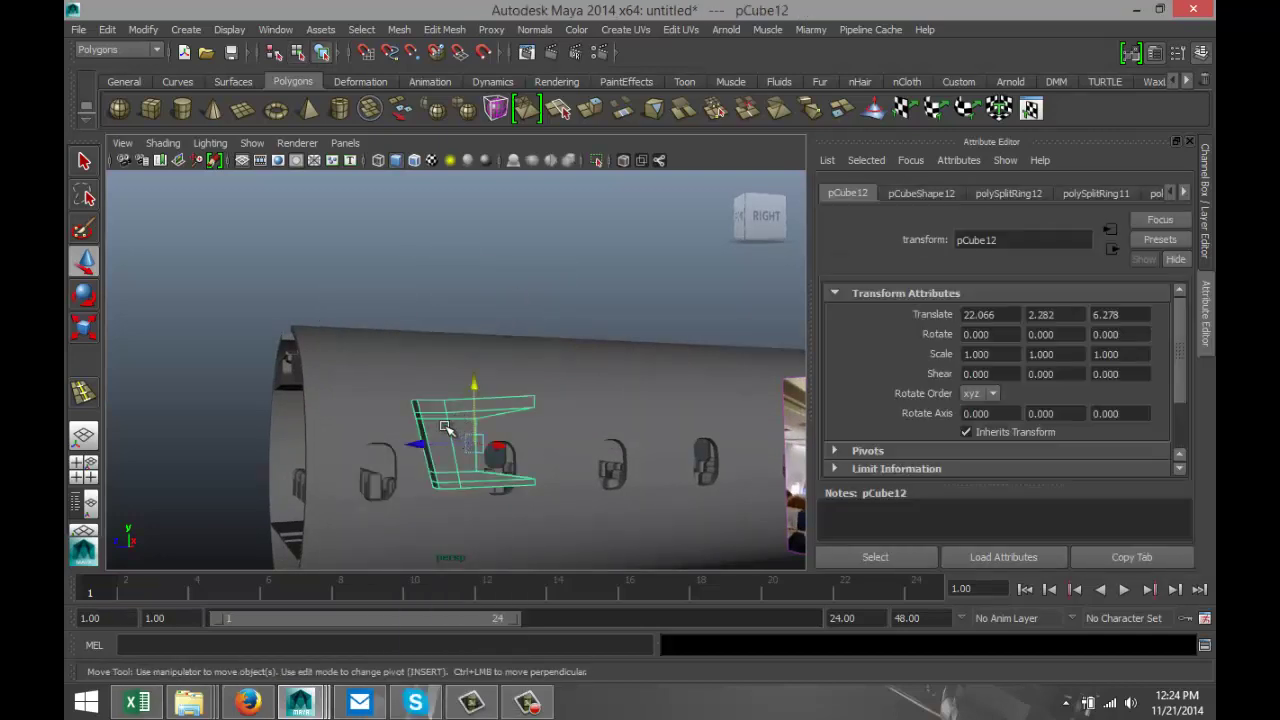
right_click_drag(446, 428, 424, 468, "shift")
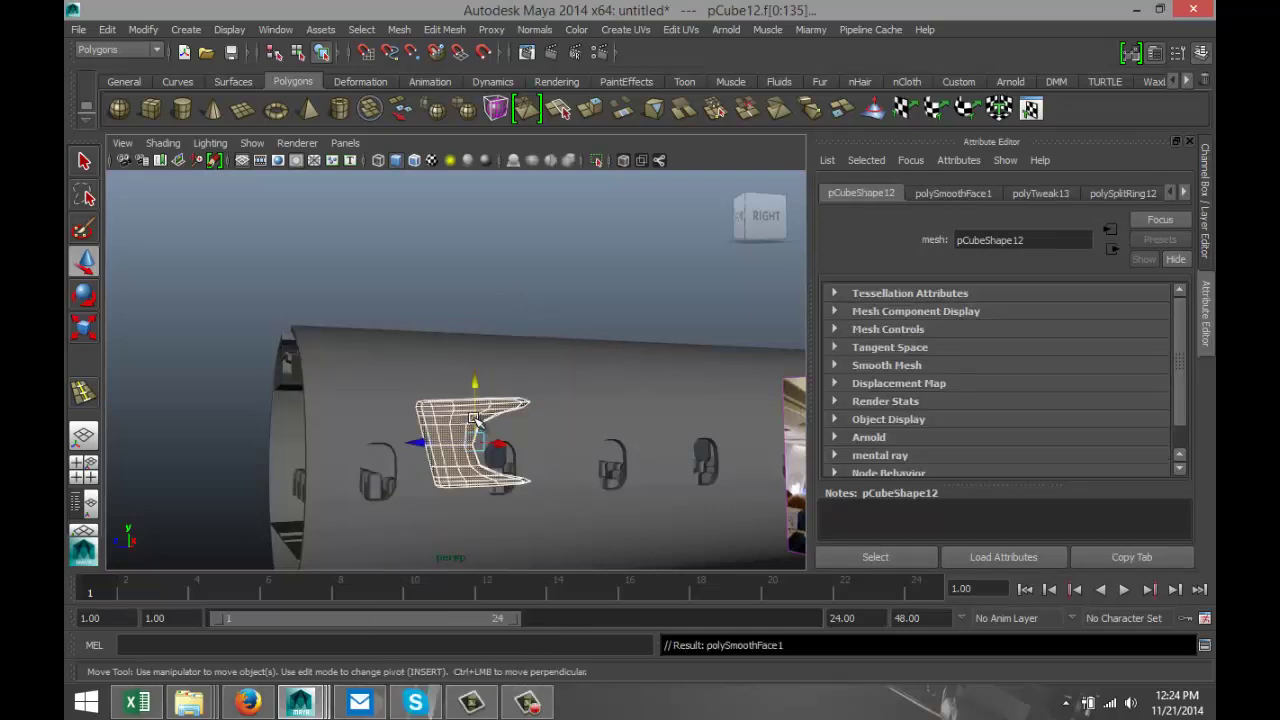
key("ctrl+z")
Bevel the outline edges of the C-shaped part's side face with an offset of 1 and 5 segments
left_click_drag(546, 406, 530, 424, "alt")
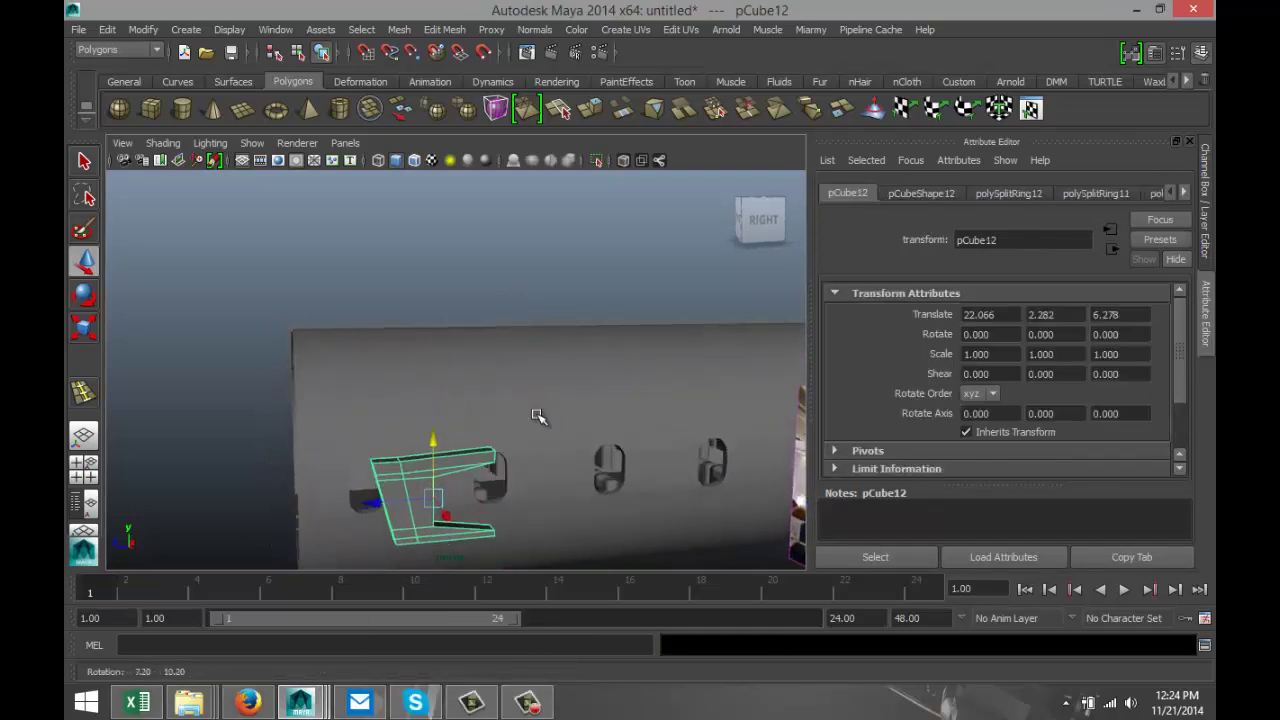
right_click_drag(472, 305, 468, 248)
left_click(469, 454)
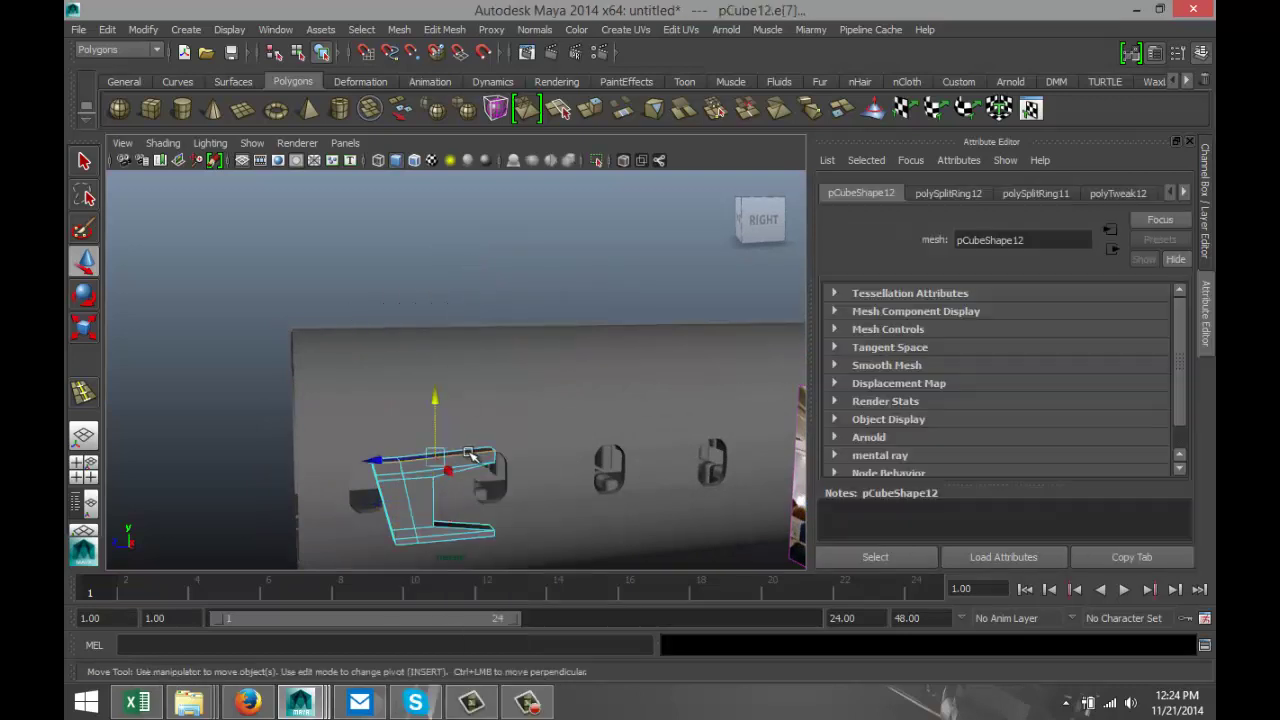
left_click(470, 539, "shift")
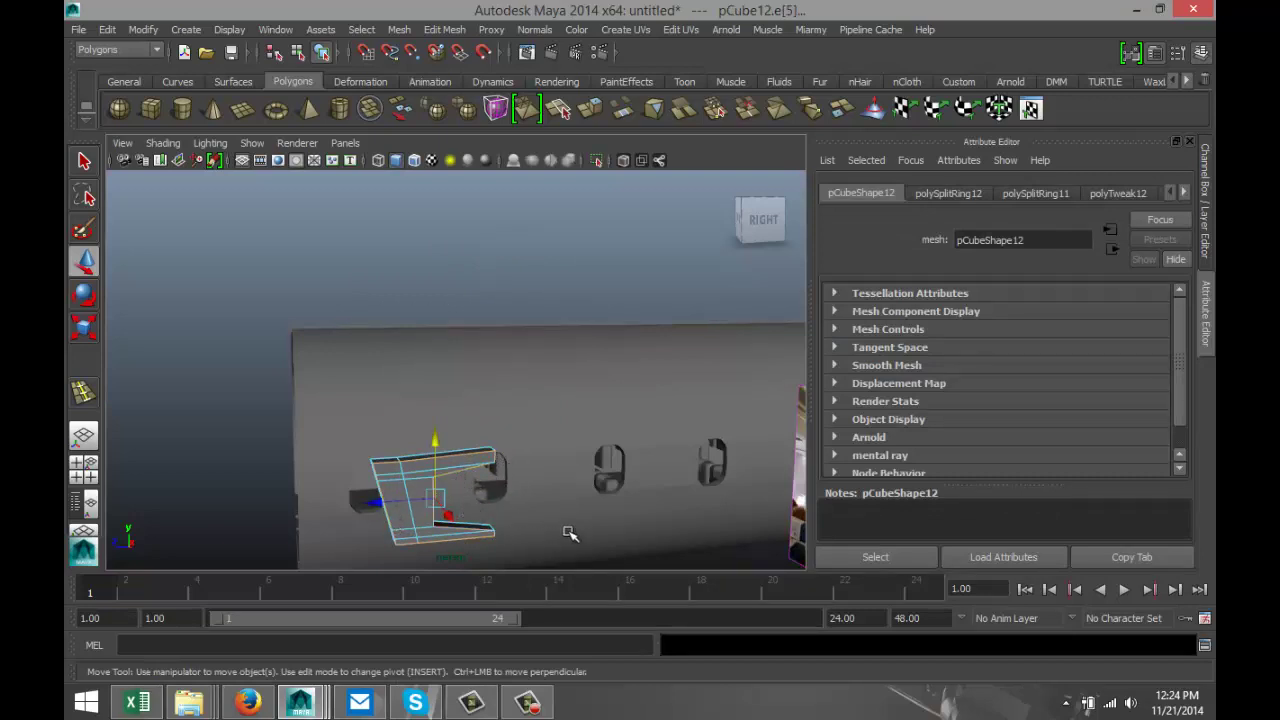
left_click(444, 29)
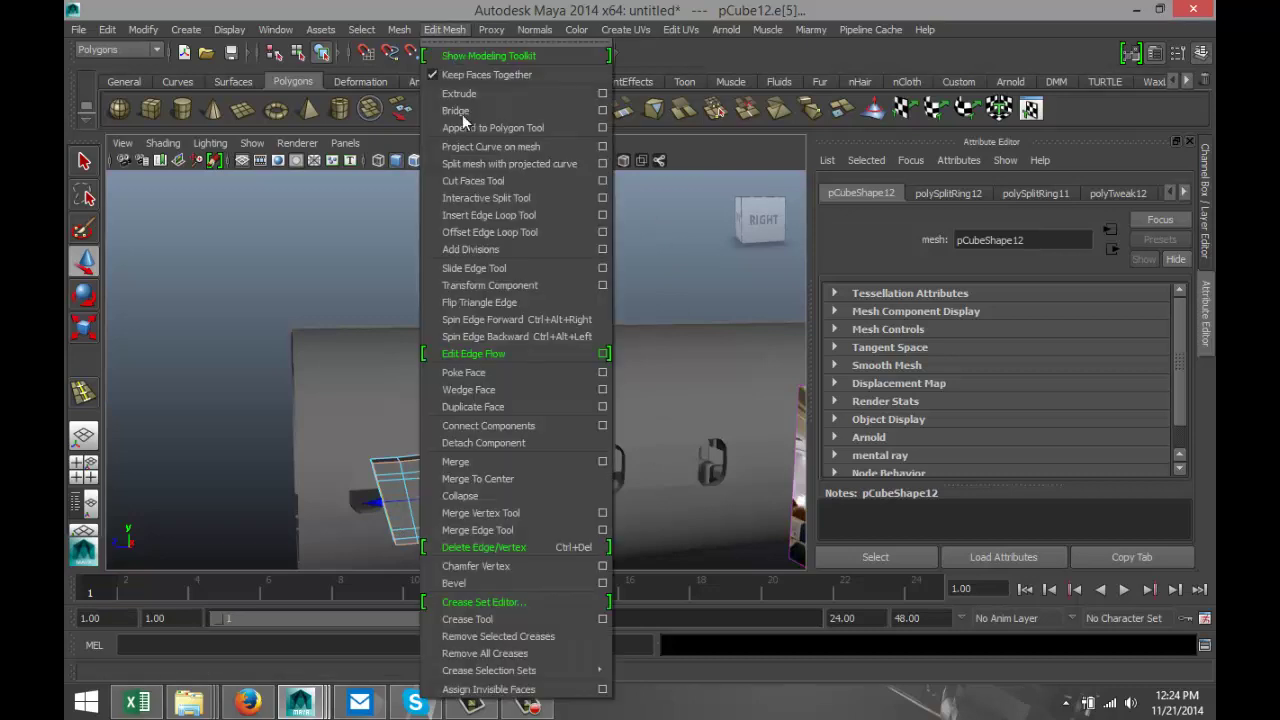
left_click(531, 582)
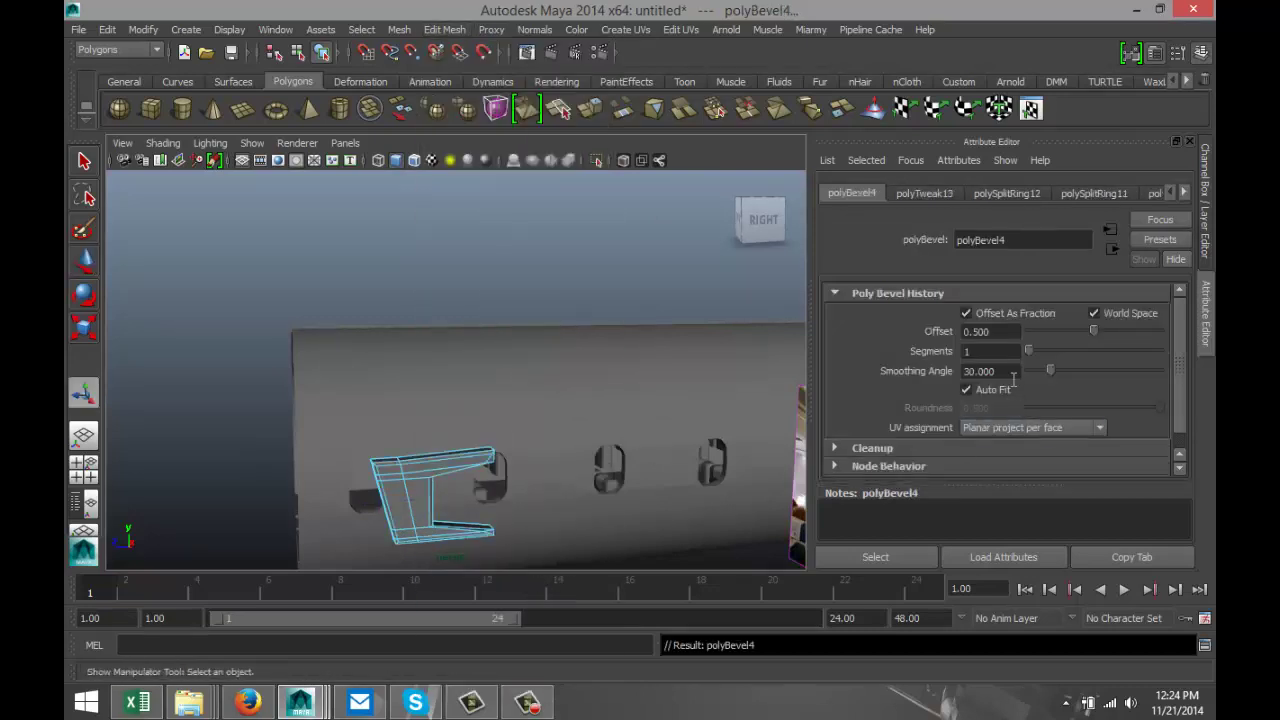
left_click_drag(1041, 348, 1154, 327)
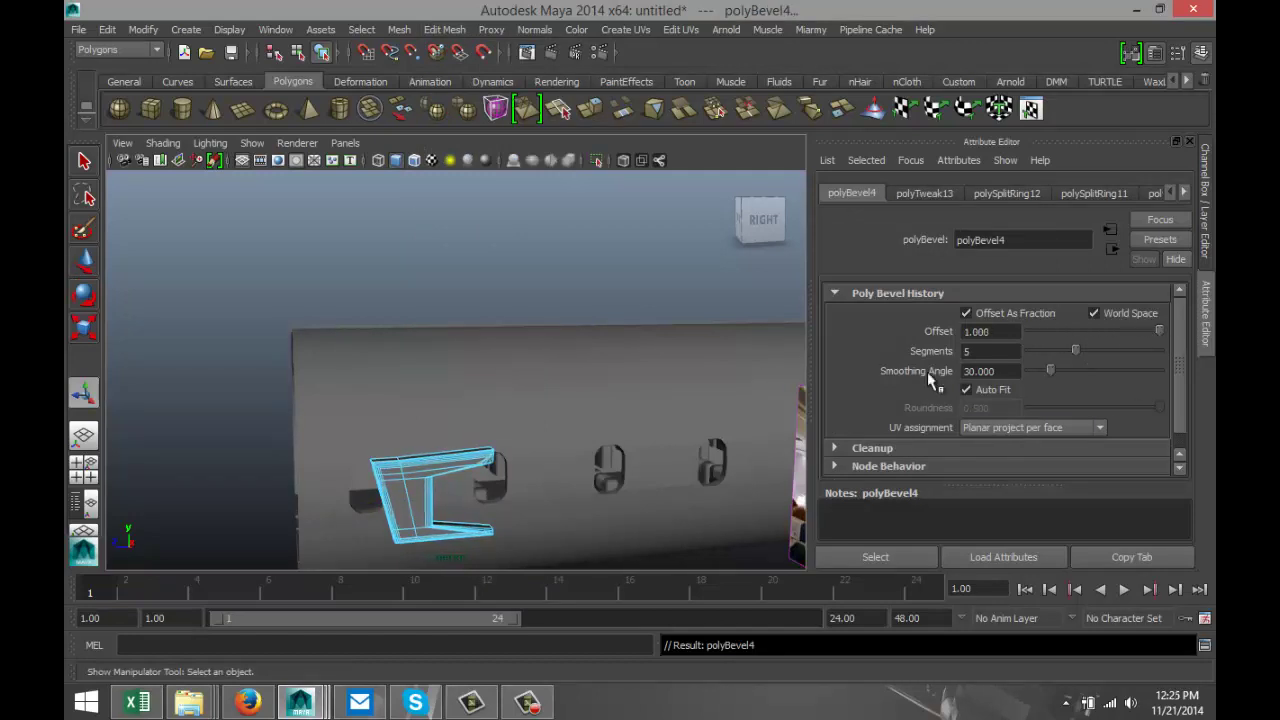
Select the whole beveled C-shaped part and move it along X into the cabin, to about 0.84
left_click(91, 476)
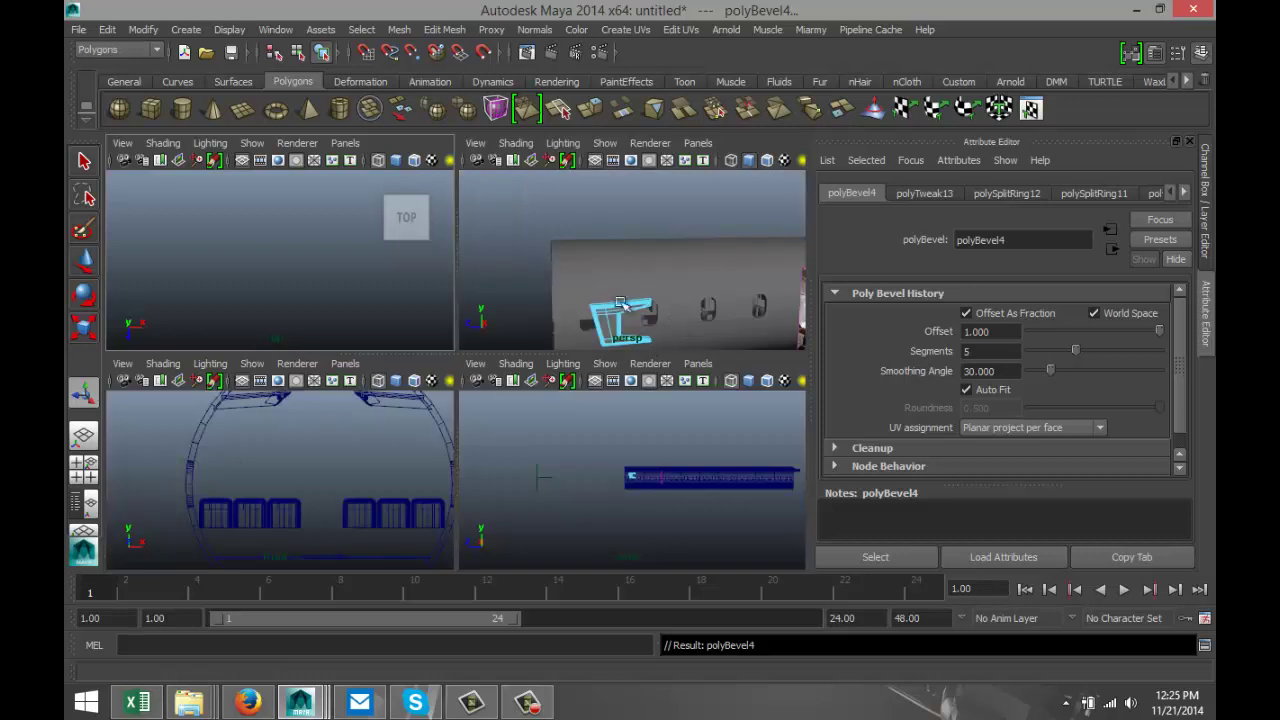
key("space")
scroll(518, 396, "down", 3)
left_click(262, 306)
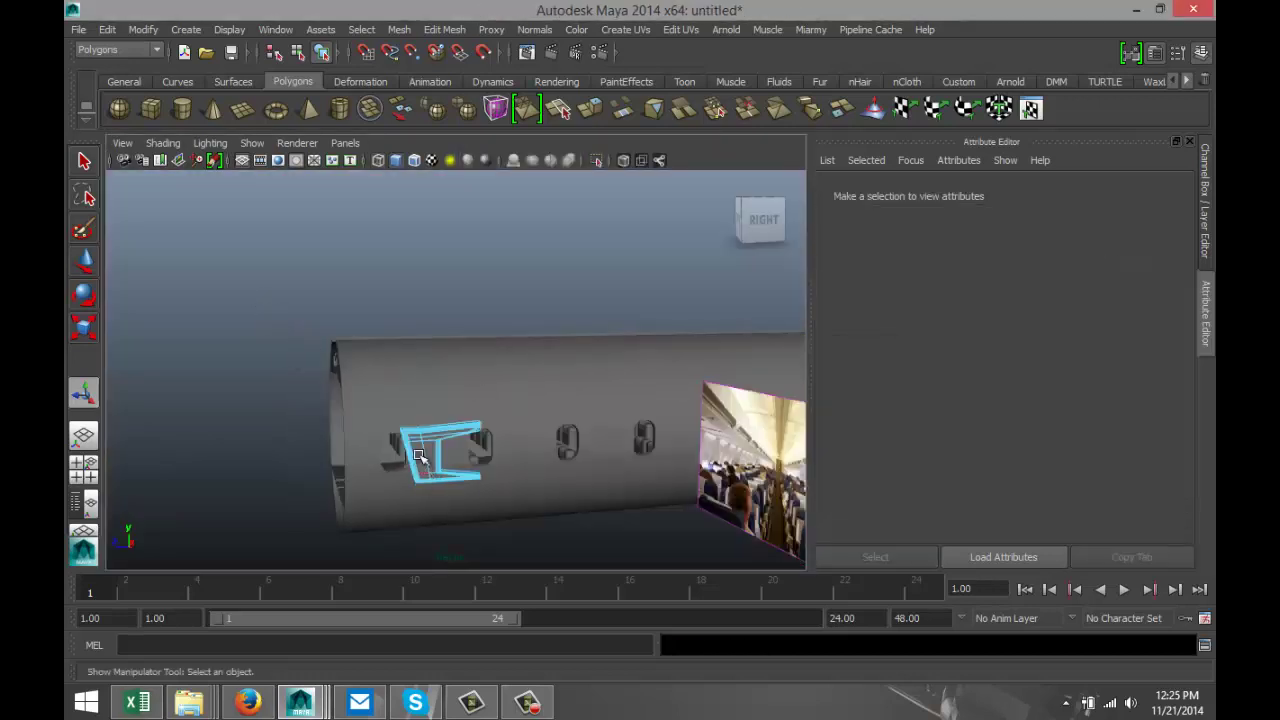
right_click_drag(440, 436, 440, 436)
left_click(440, 436)
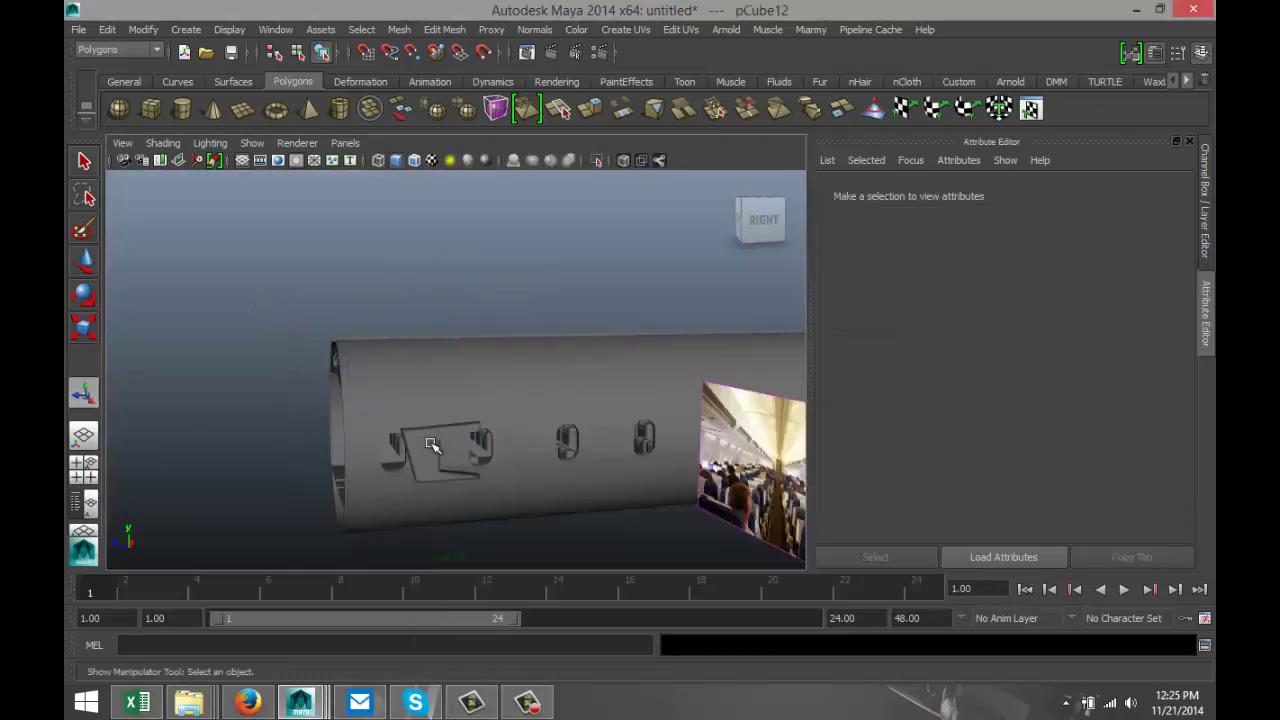
left_click_drag(294, 391, 432, 400, "alt")
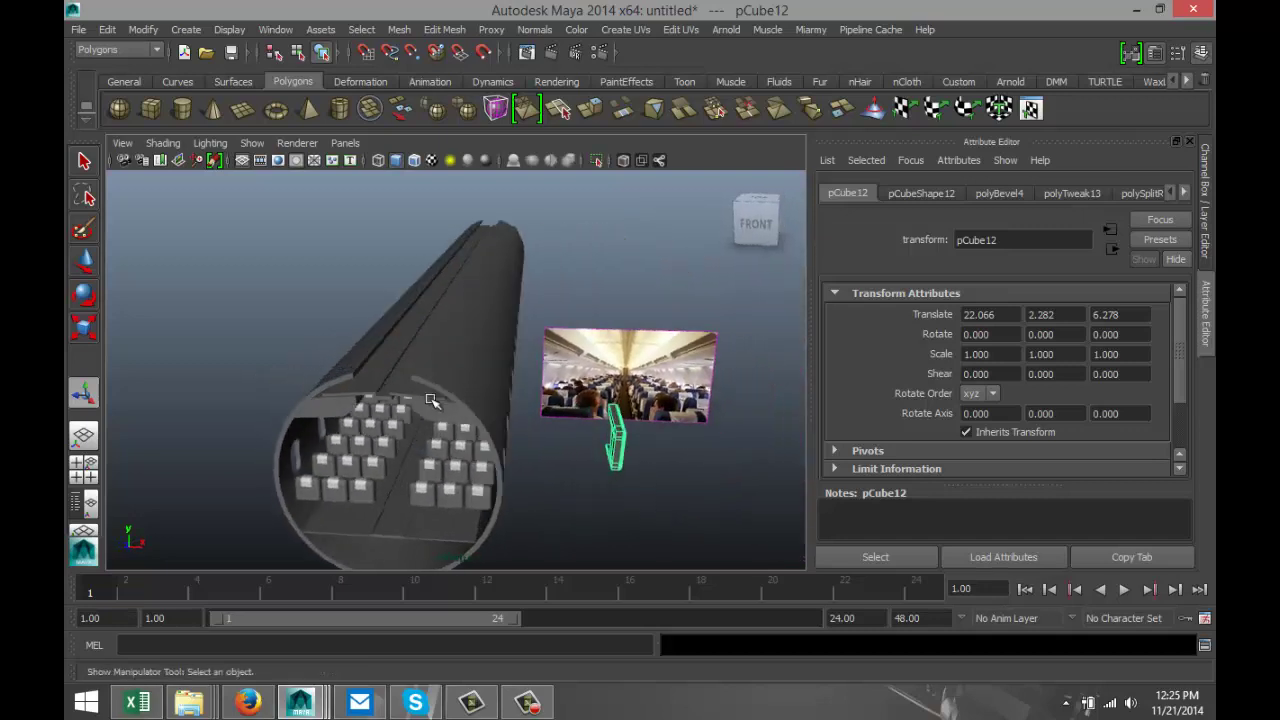
key("w")
left_click_drag(677, 443, 448, 472)
Position the part in the front view beside the aisle seat, at about X -1.19 and Y -3.52
left_click(83, 463)
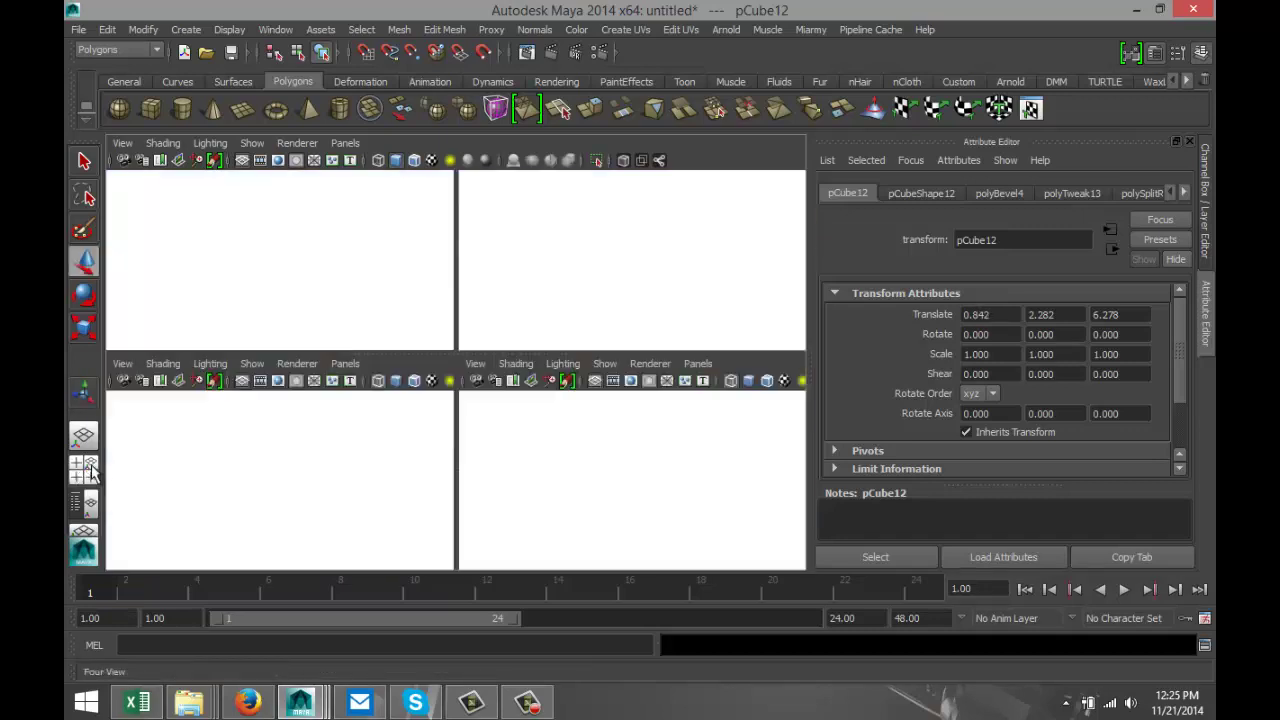
key("space")
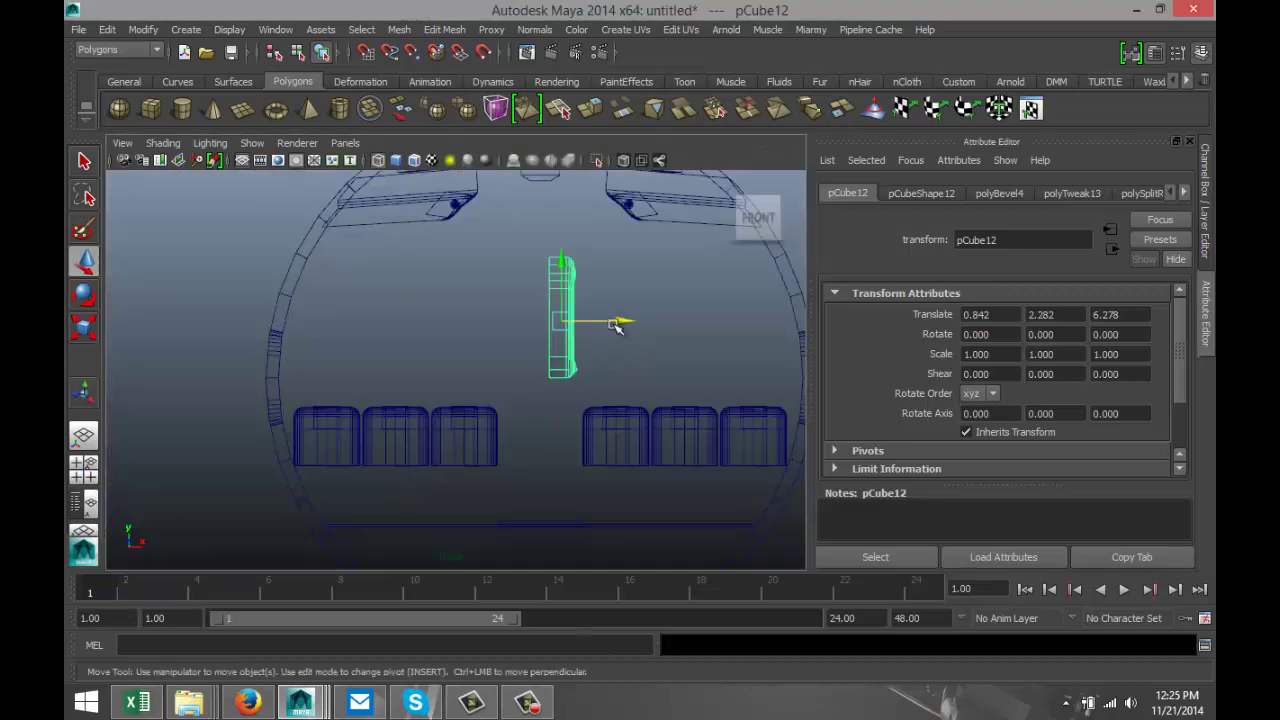
left_click_drag(562, 263, 545, 405)
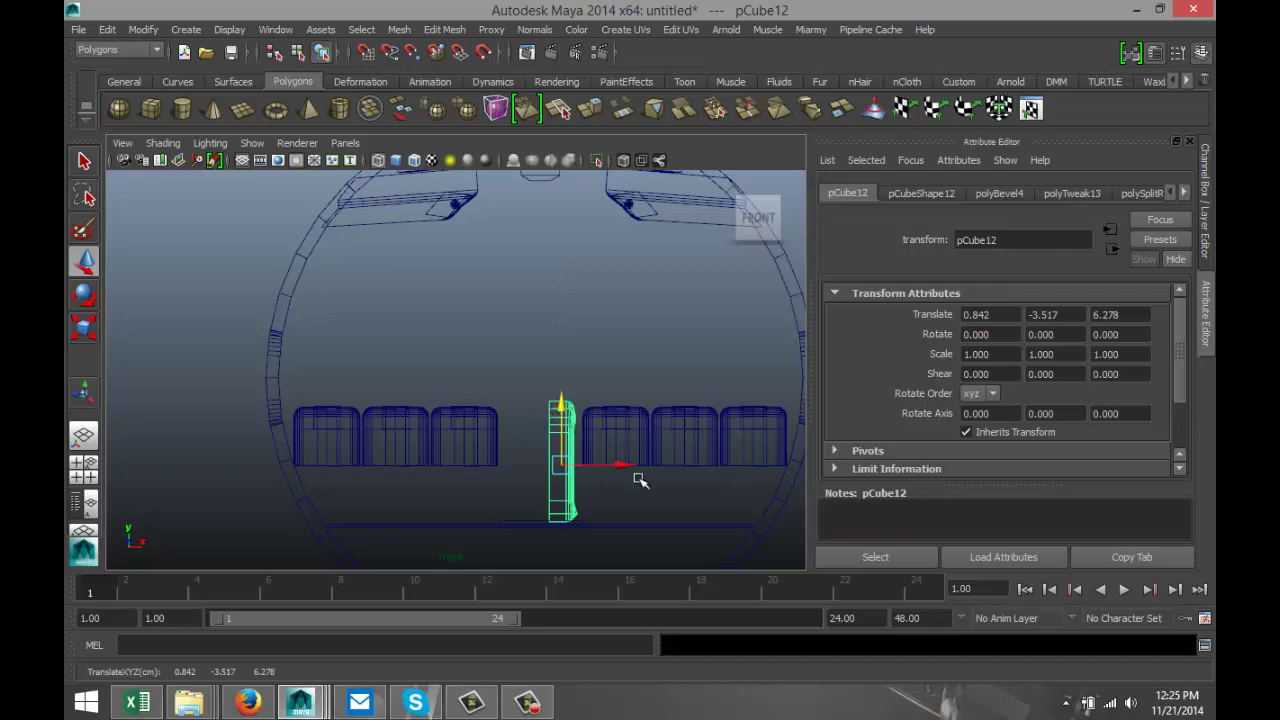
left_click_drag(633, 470, 583, 479)
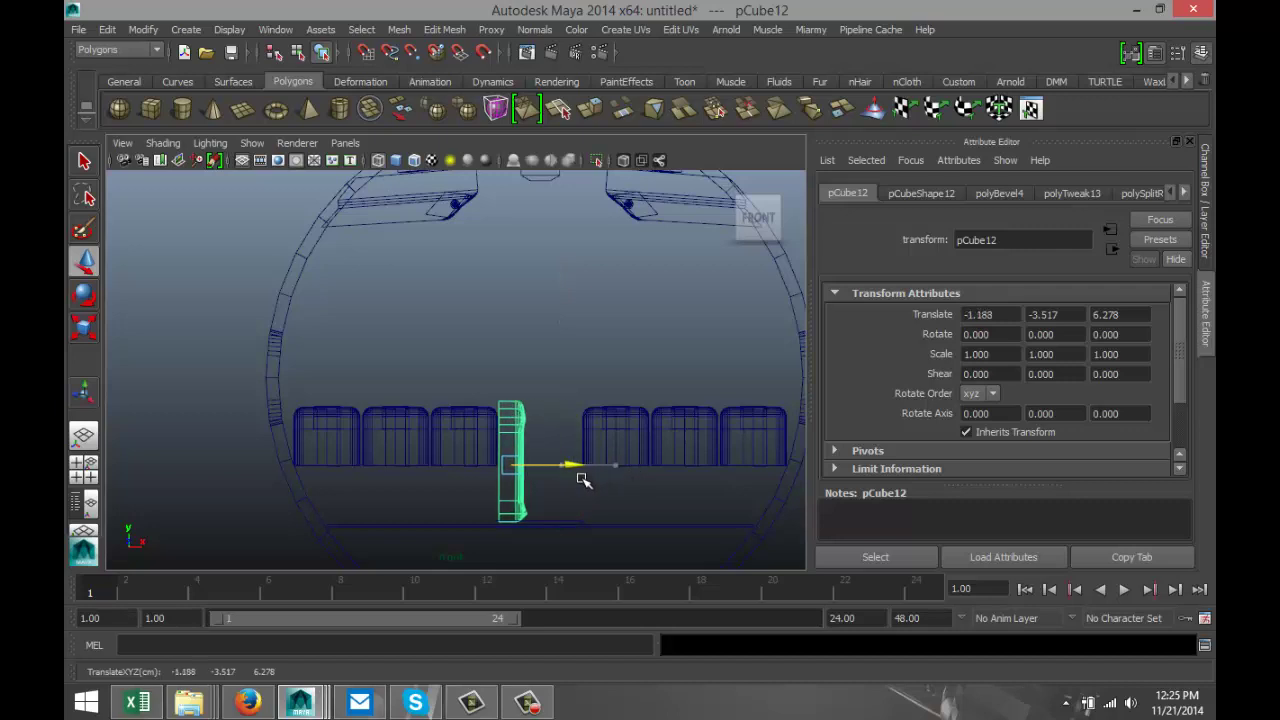
Scale the C-shaped part uniformly to about 0.51
left_click(84, 468)
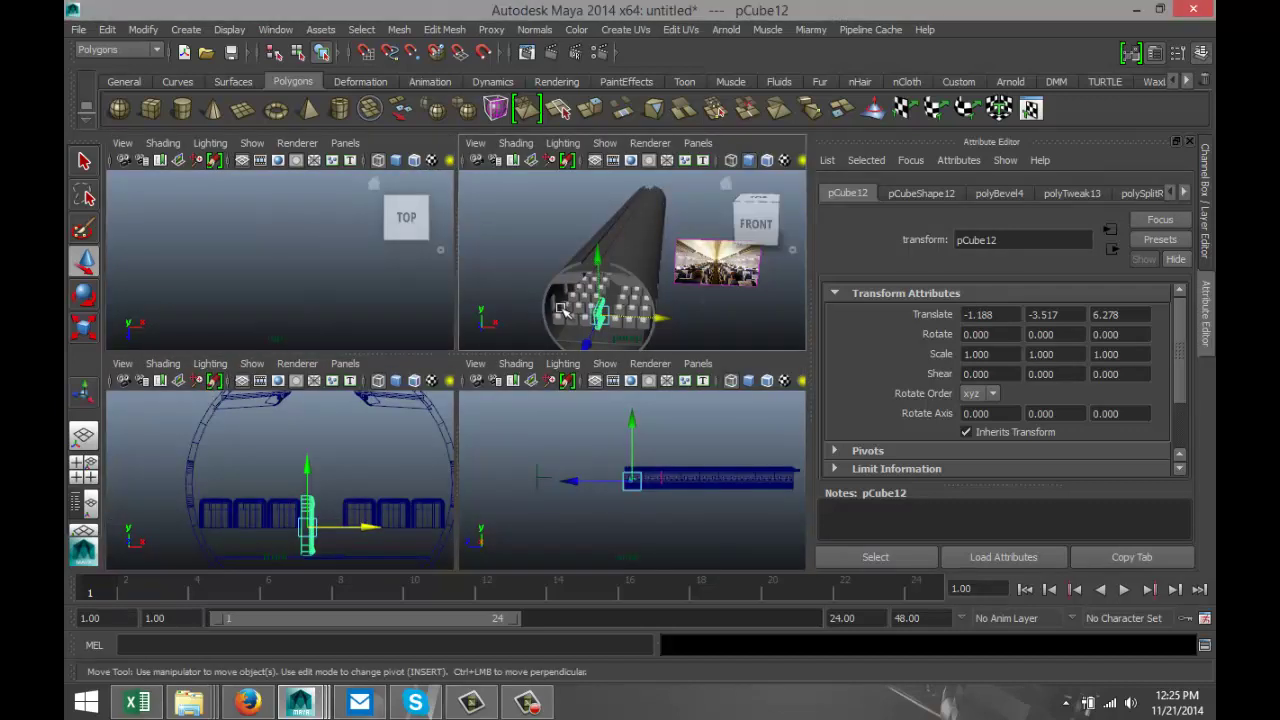
key("space")
key("f")
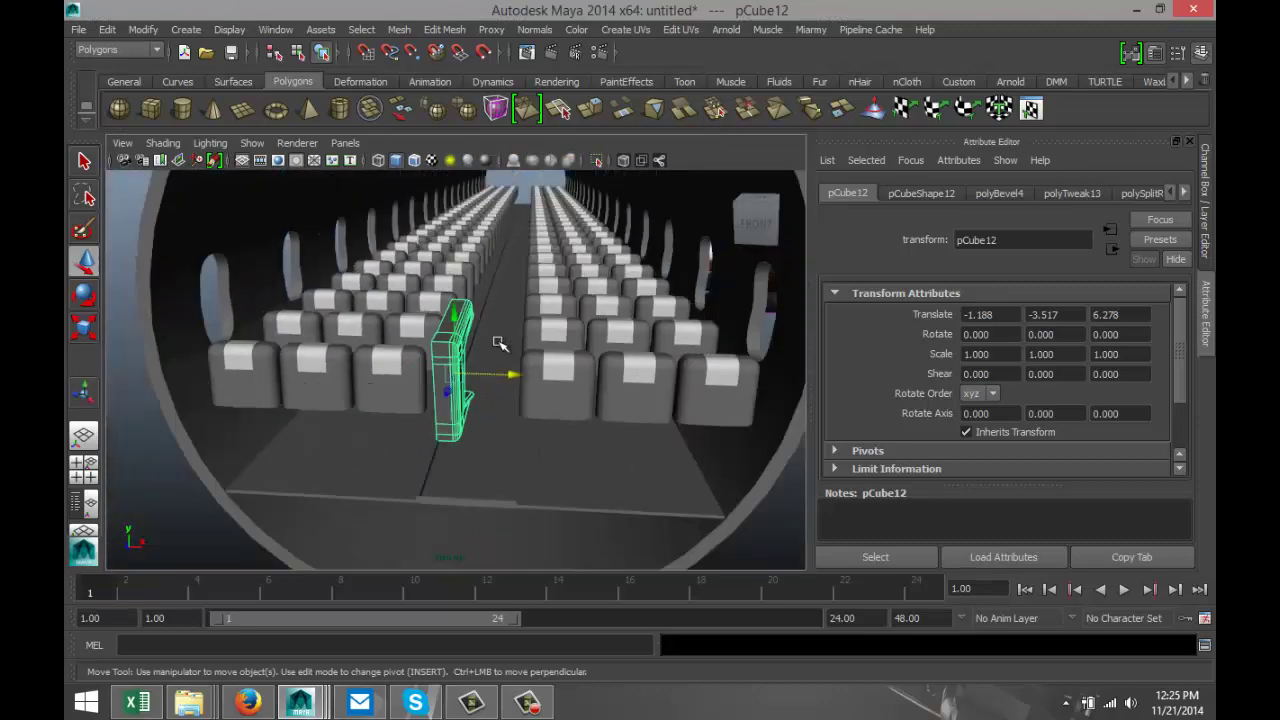
left_click_drag(468, 376, 406, 384, "alt")
key("r")
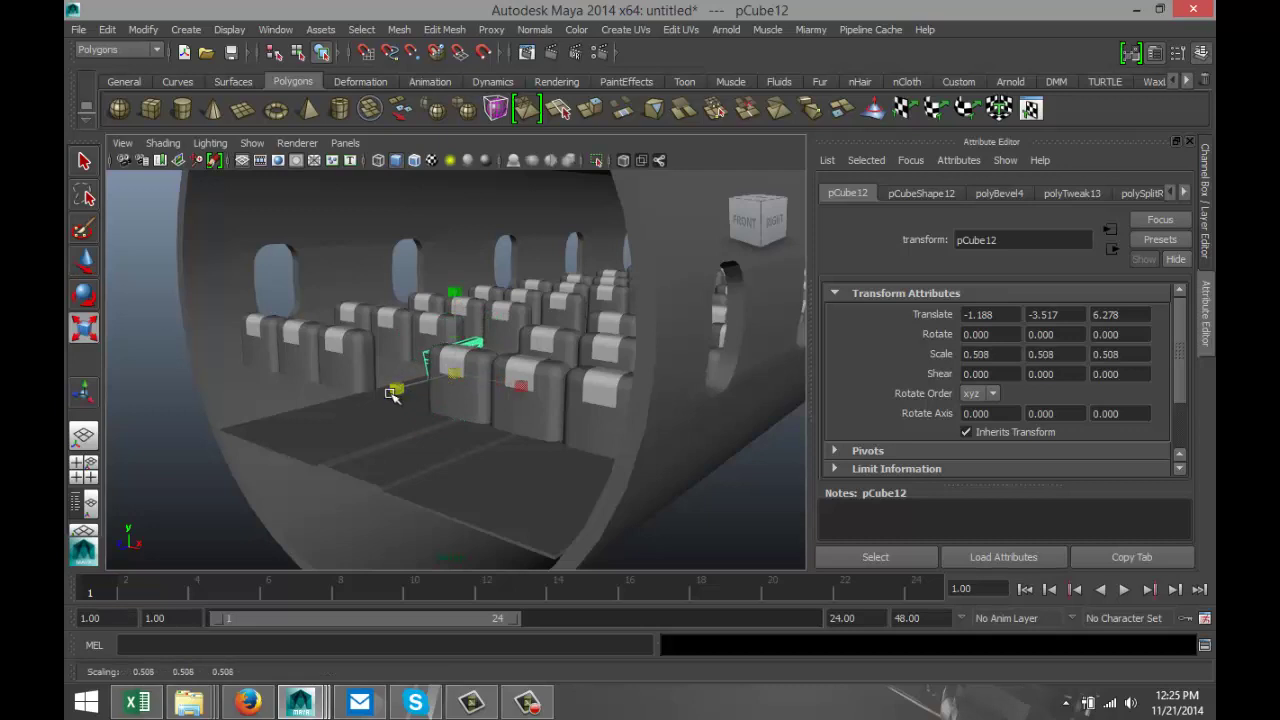
Position the part in the side view under the second seat row, at about Y -4.19 and Z 4.37
left_click(95, 461)
key("space")
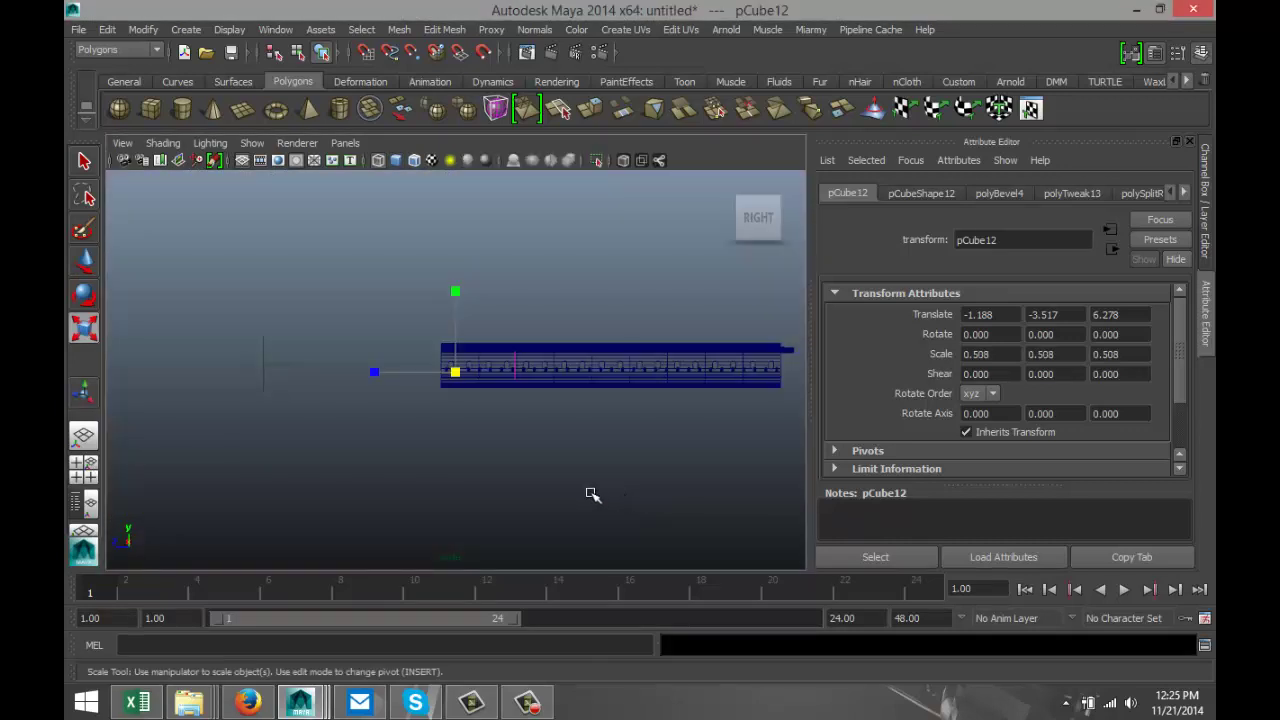
scroll(524, 447, "down", 6)
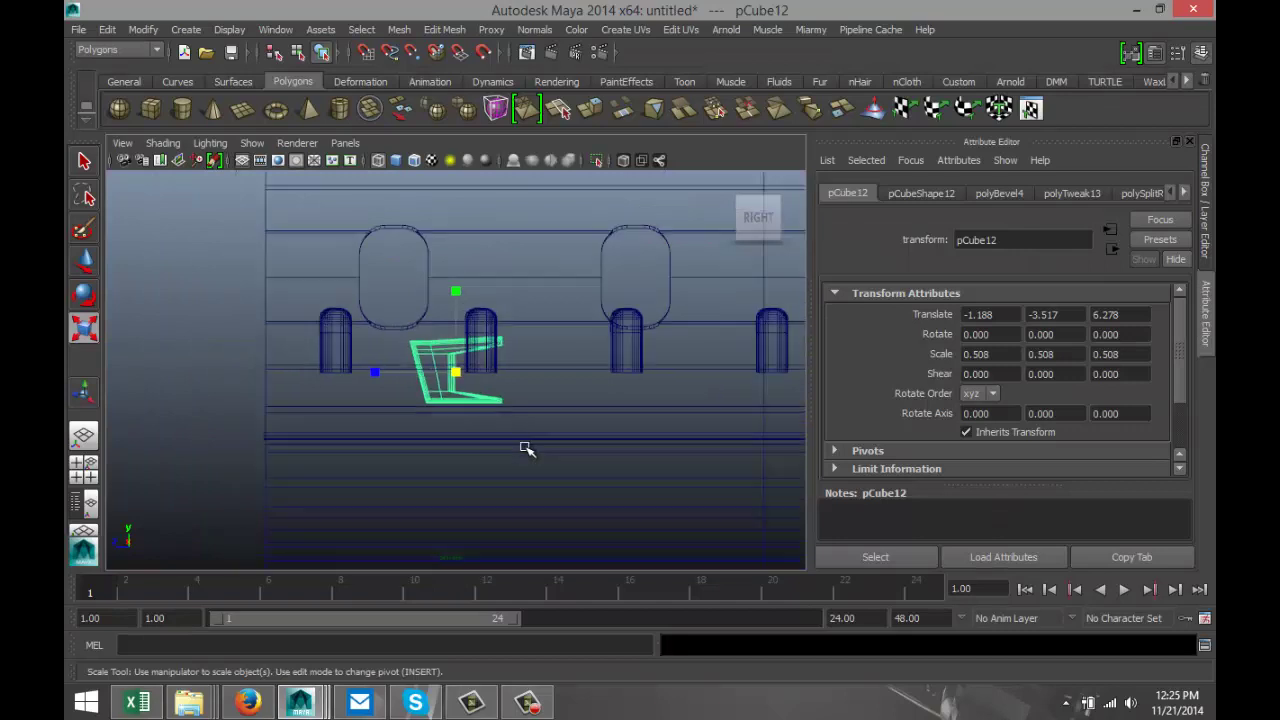
key("w")
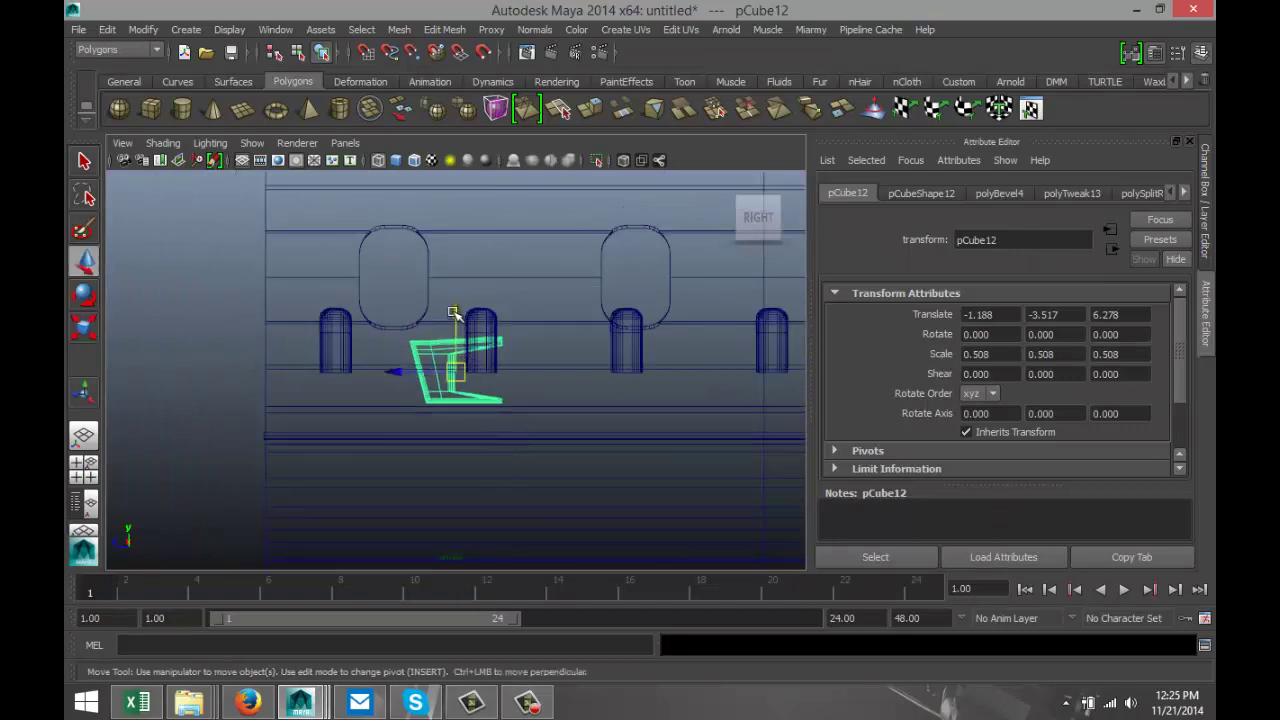
left_click_drag(457, 318, 462, 332)
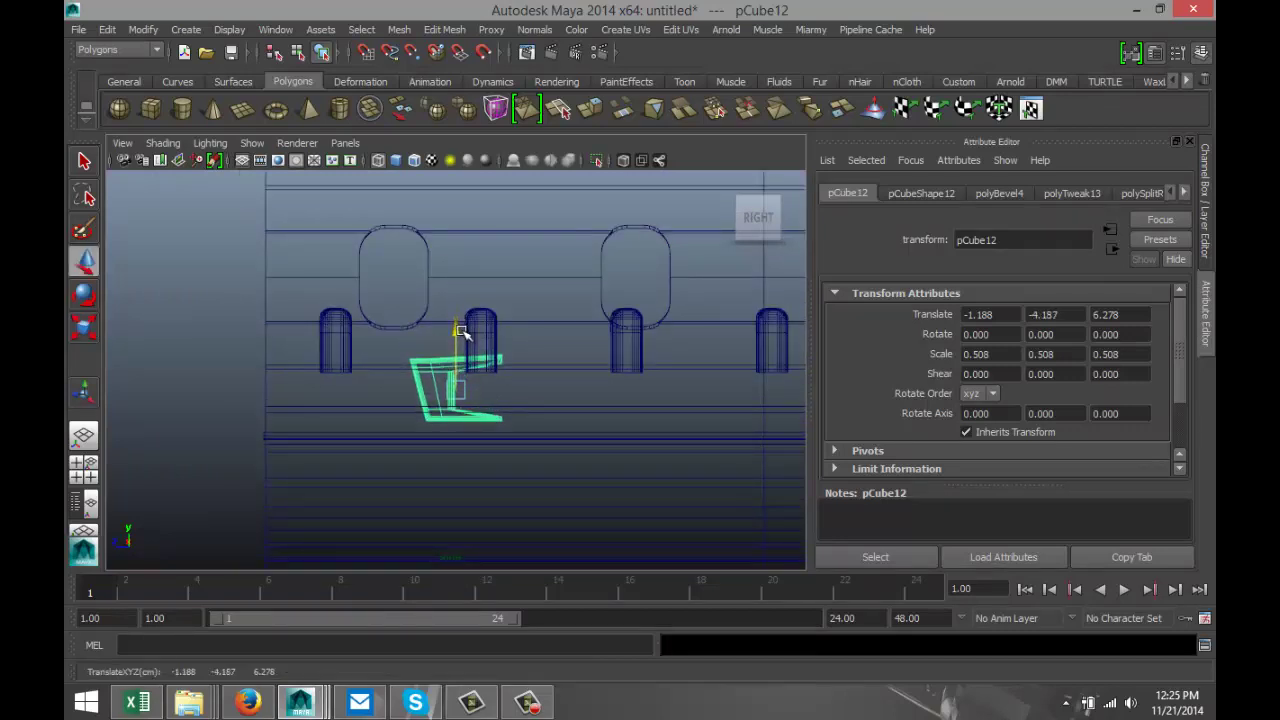
left_click_drag(396, 391, 452, 399)
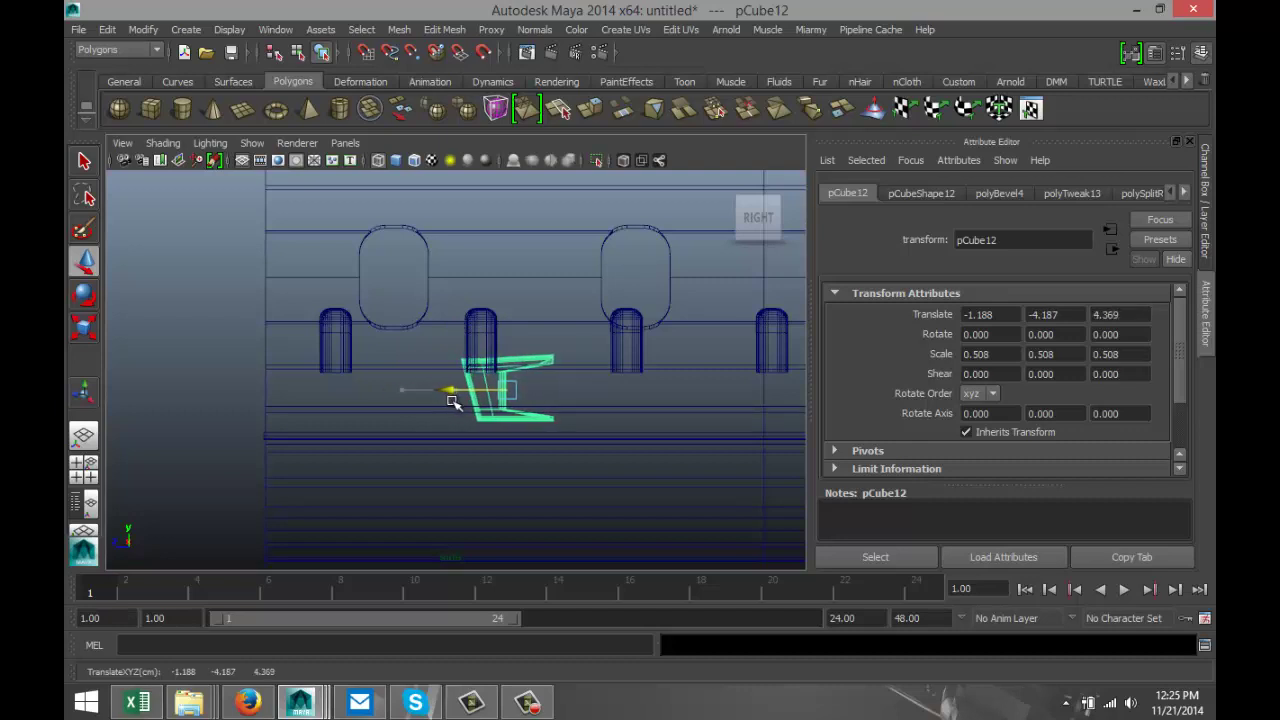
Shift the C-shaped part along X toward the adjacent seat block, to about -1.49
left_click(90, 474)
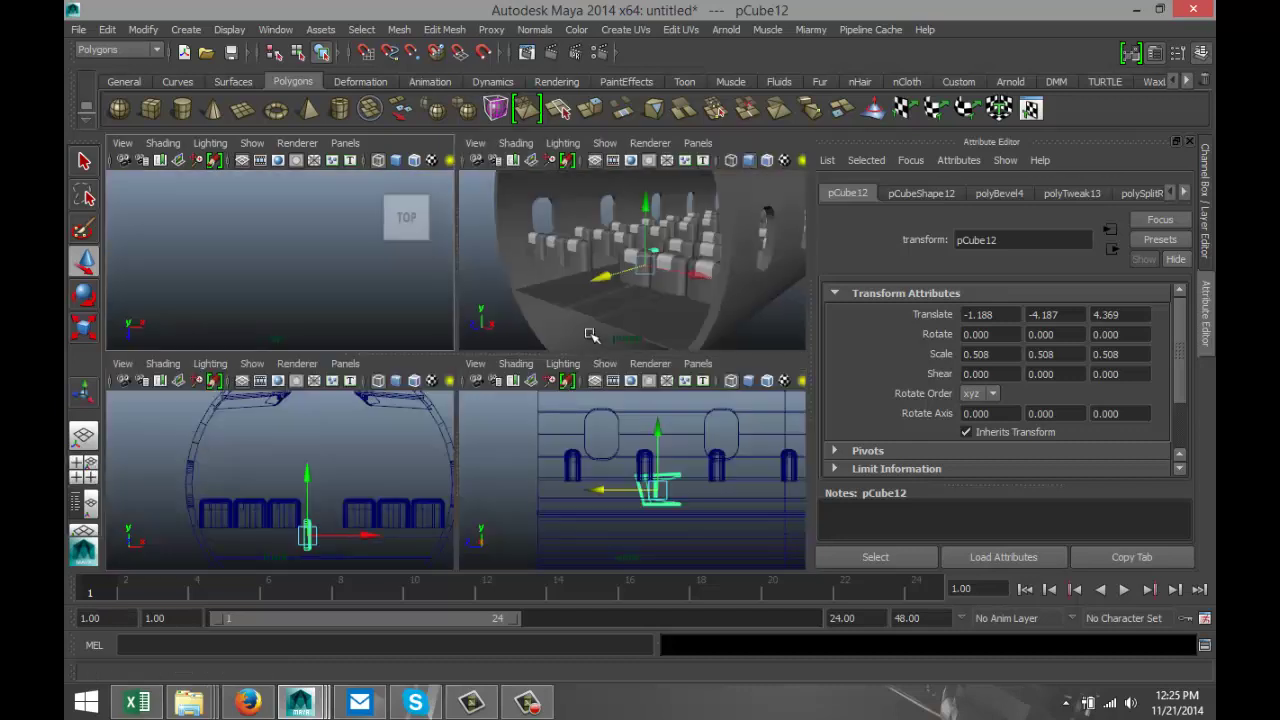
key("space")
key("f")
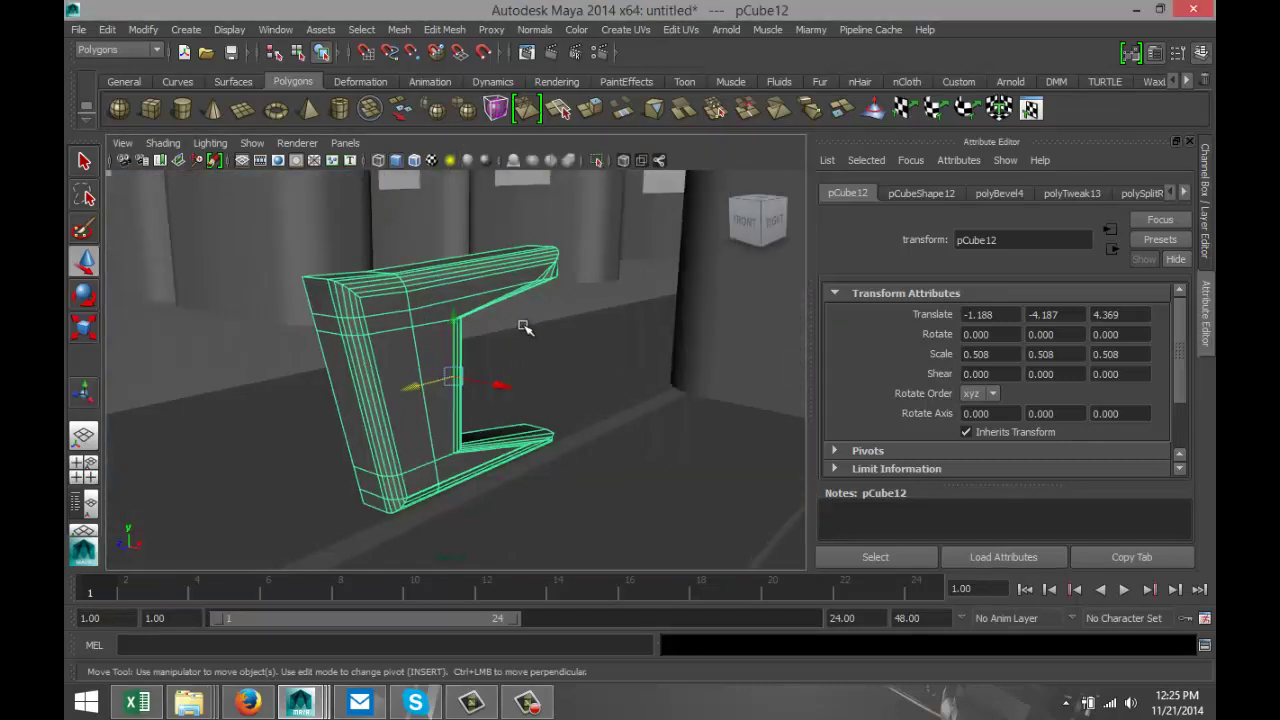
scroll(517, 330, "down", 4)
key("f")
left_click_drag(435, 323, 490, 379, "alt")
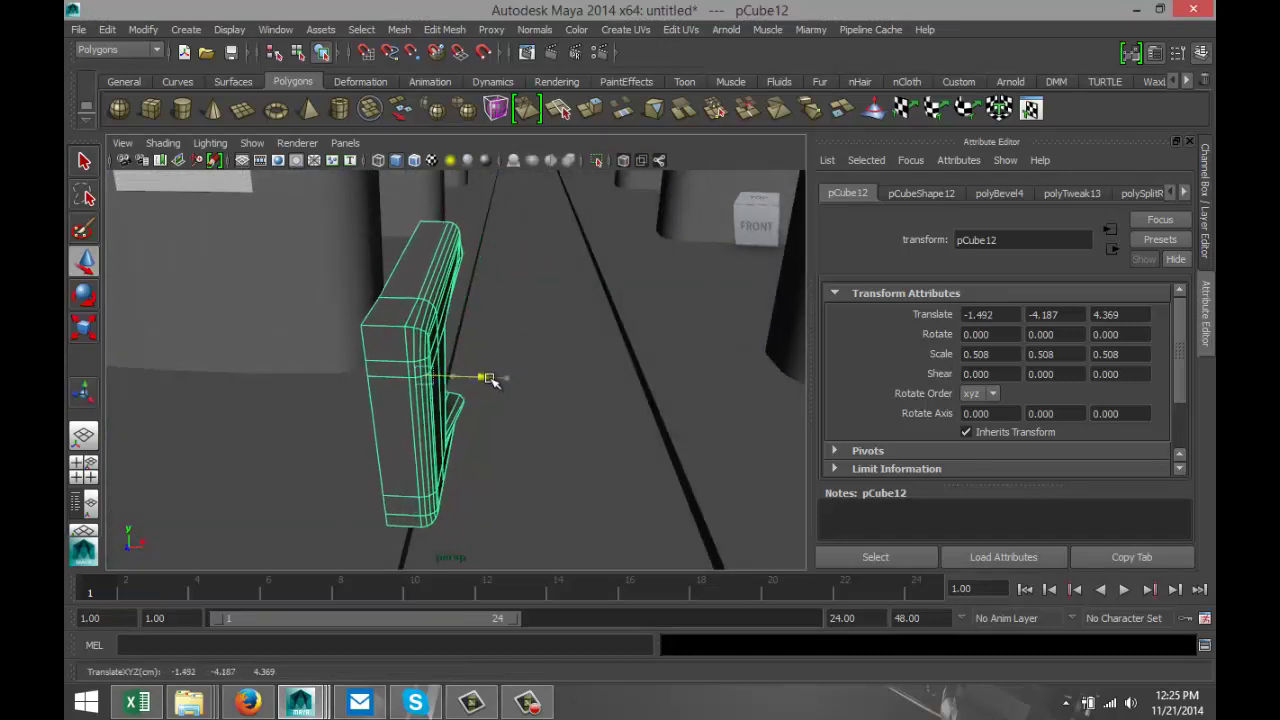
scroll(537, 383, "down", 5)
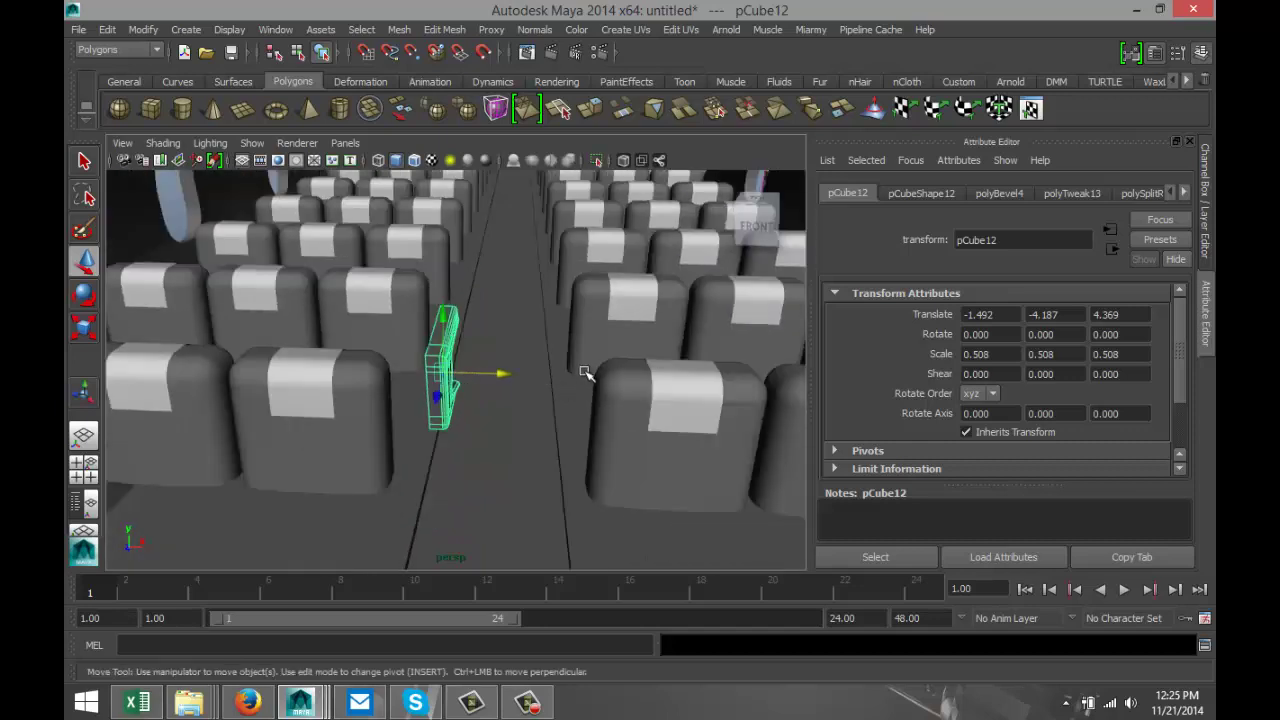
Duplicate the C-shaped part and move the copy along Z under the first seat row, to about 9.80
left_click_drag(585, 372, 532, 425, "alt")
scroll(508, 415, "up", 2)
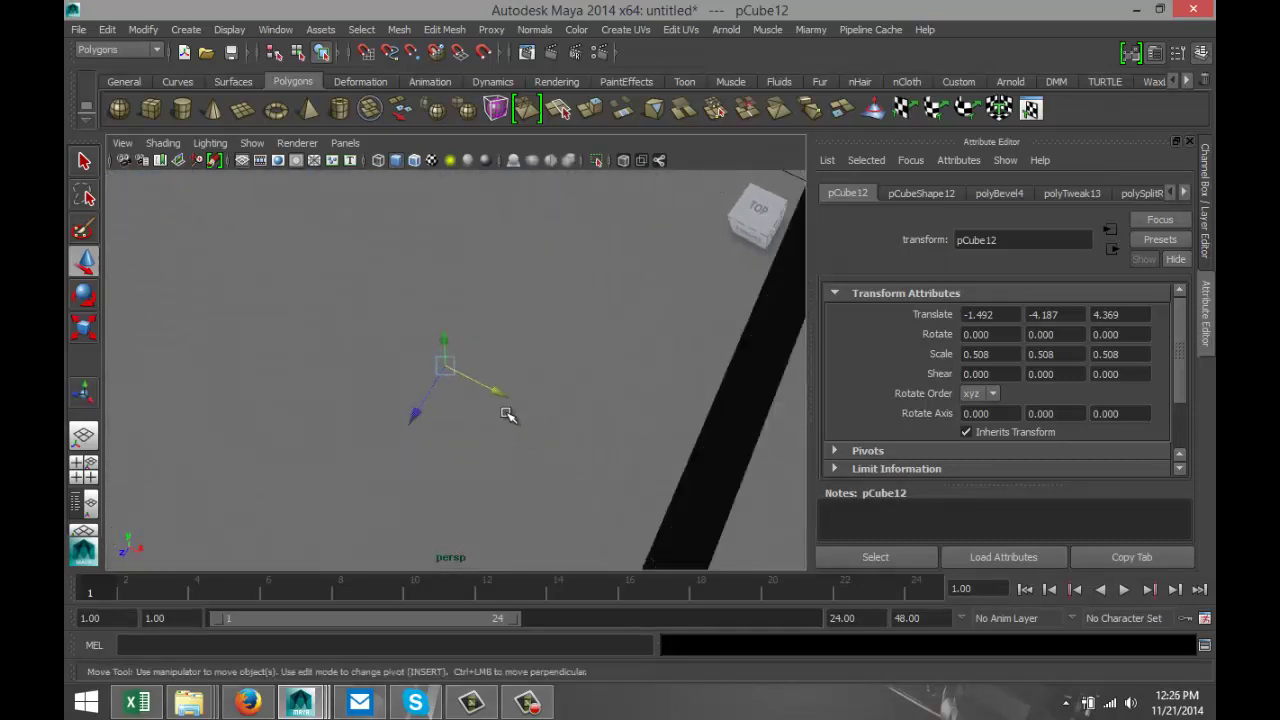
scroll(508, 398, "down", 5)
scroll(508, 388, "up", 4)
scroll(514, 390, "down", 4)
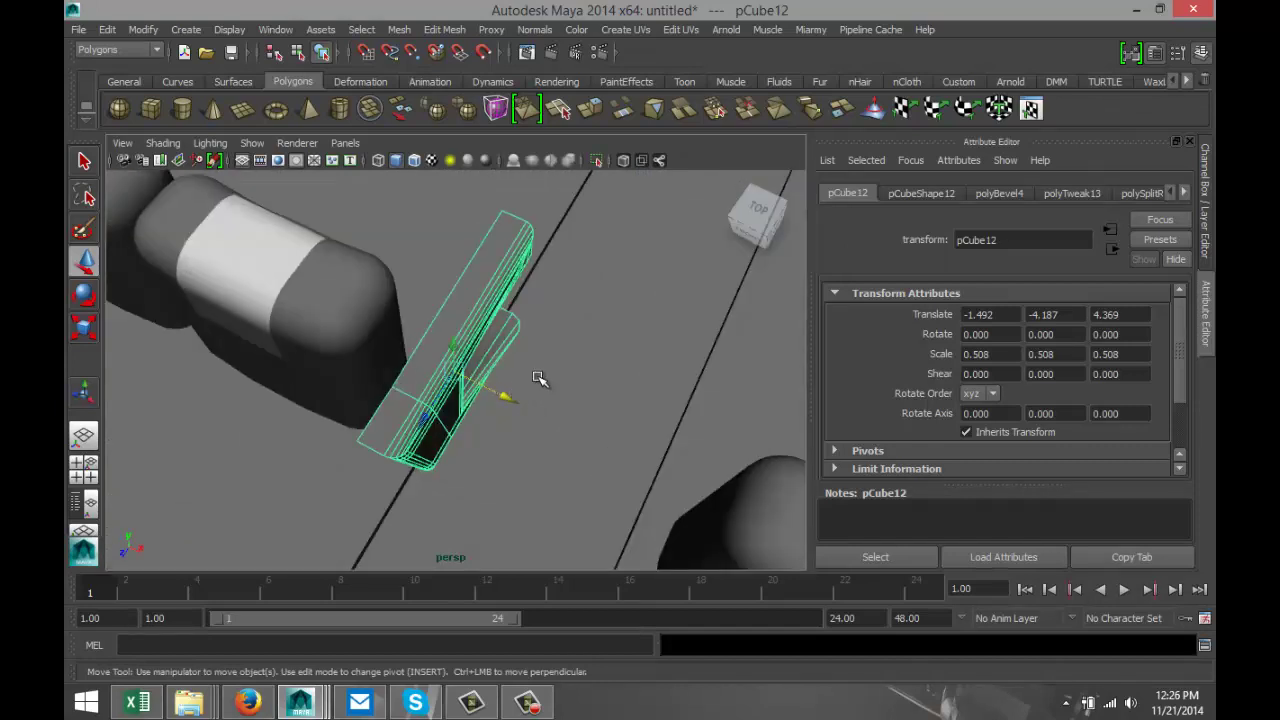
left_click_drag(534, 377, 517, 314, "alt")
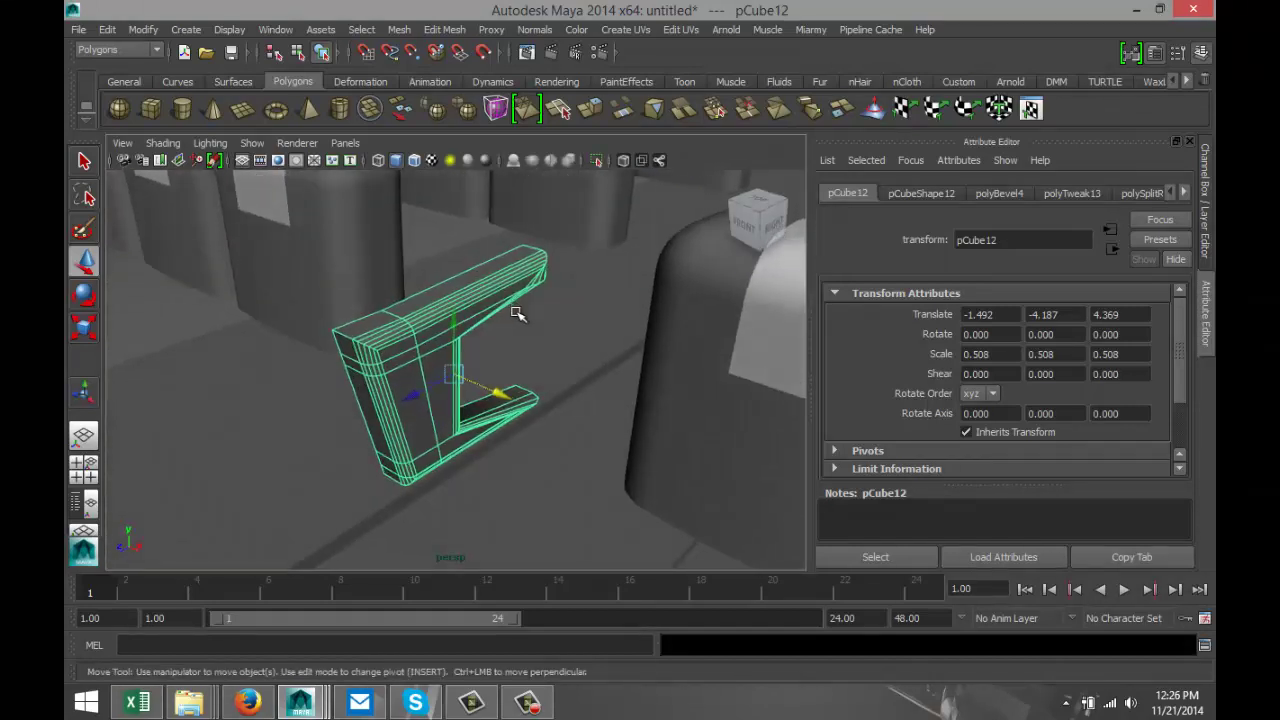
left_click(88, 477)
key("space")
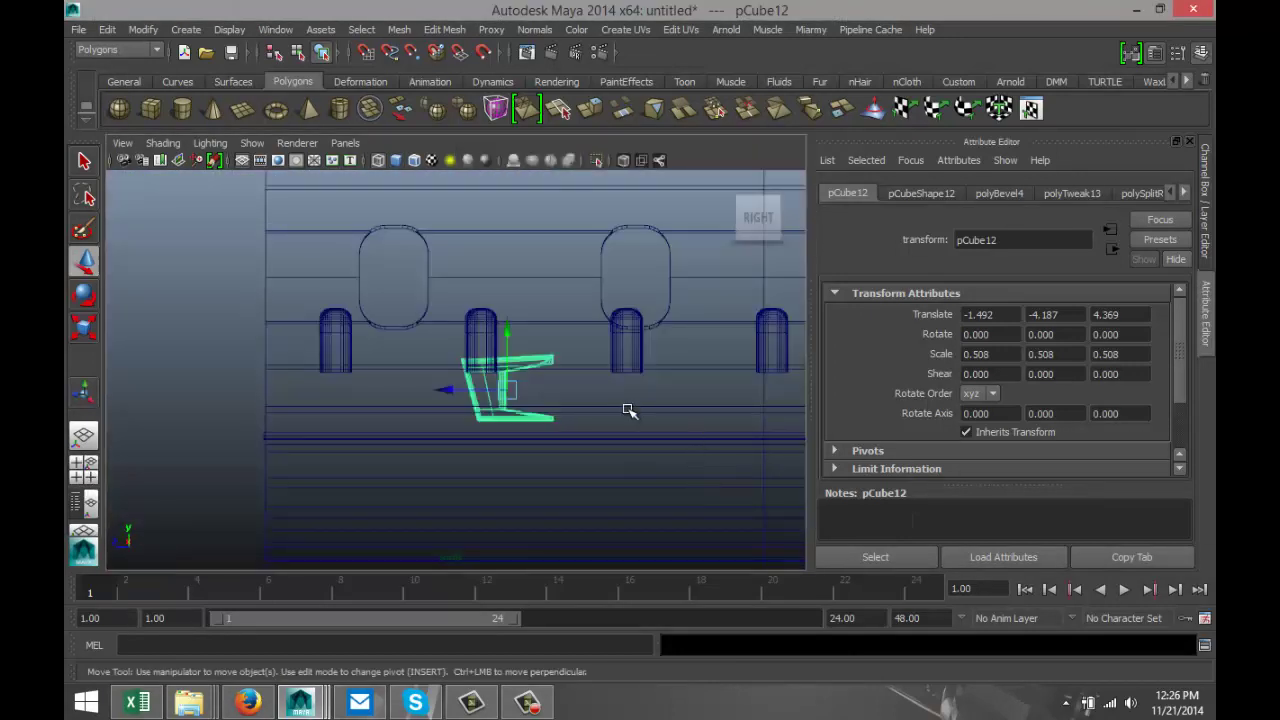
key("ctrl+d")
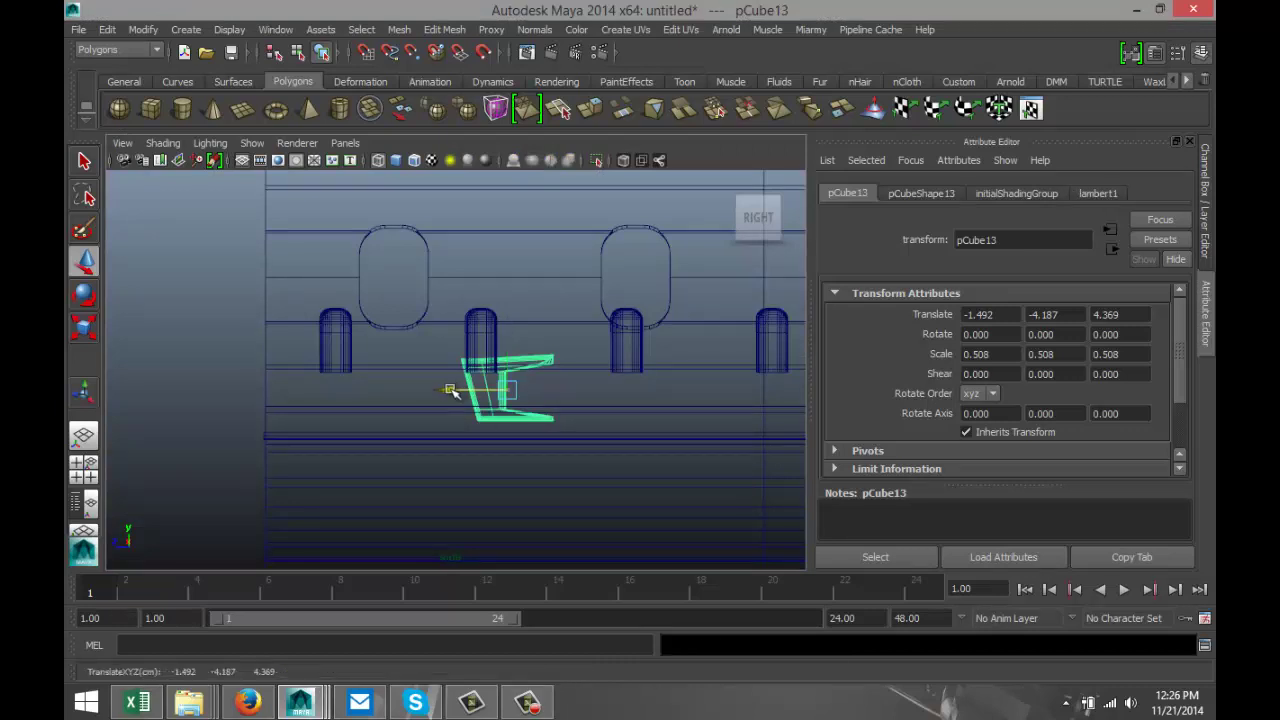
left_click_drag(447, 389, 306, 421)
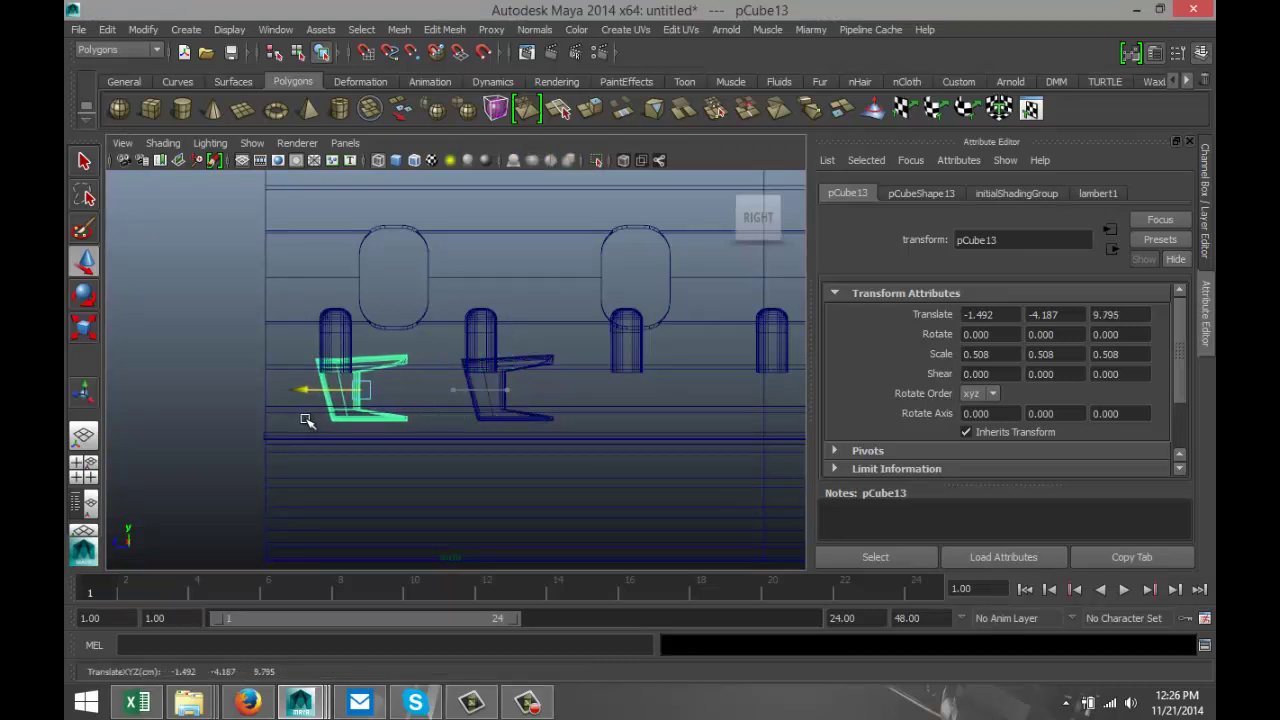
Duplicate both C-shaped parts together and move the new pair under the third and fourth seat rows, to about Z -6.42
left_click(517, 419)
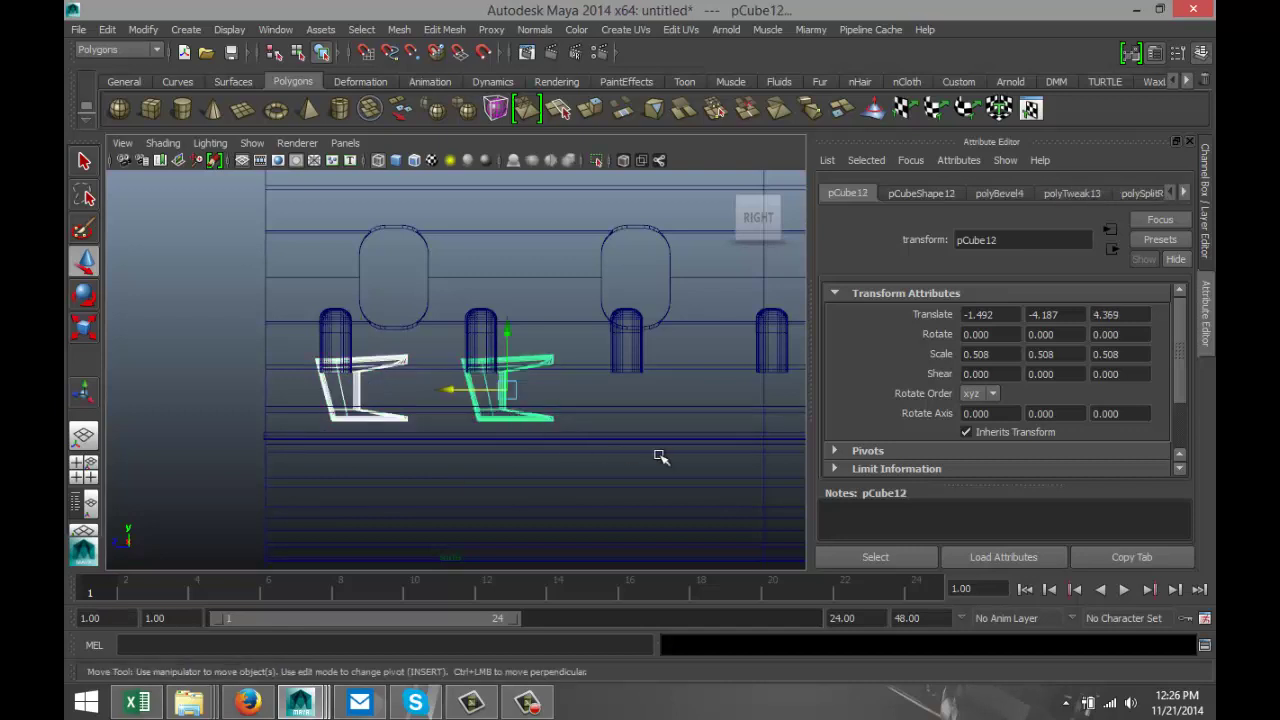
key("ctrl+d")
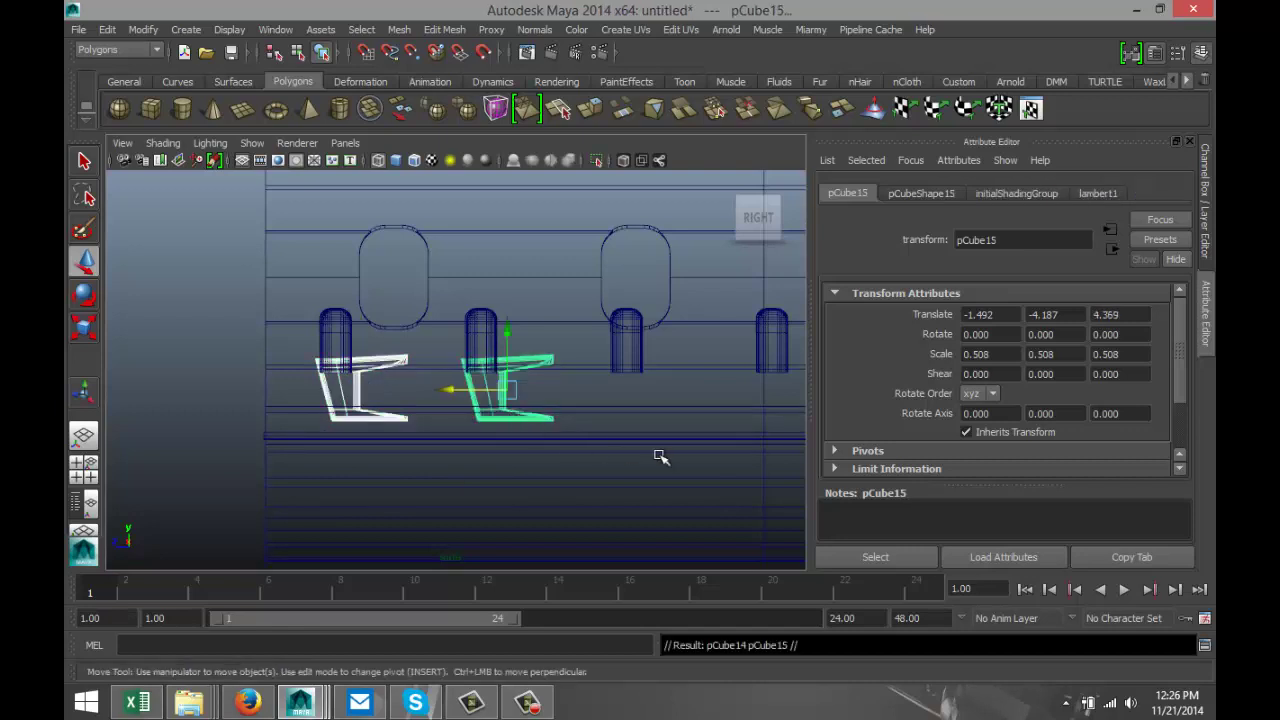
left_click(455, 393)
middle_click_drag(652, 428, 739, 452)
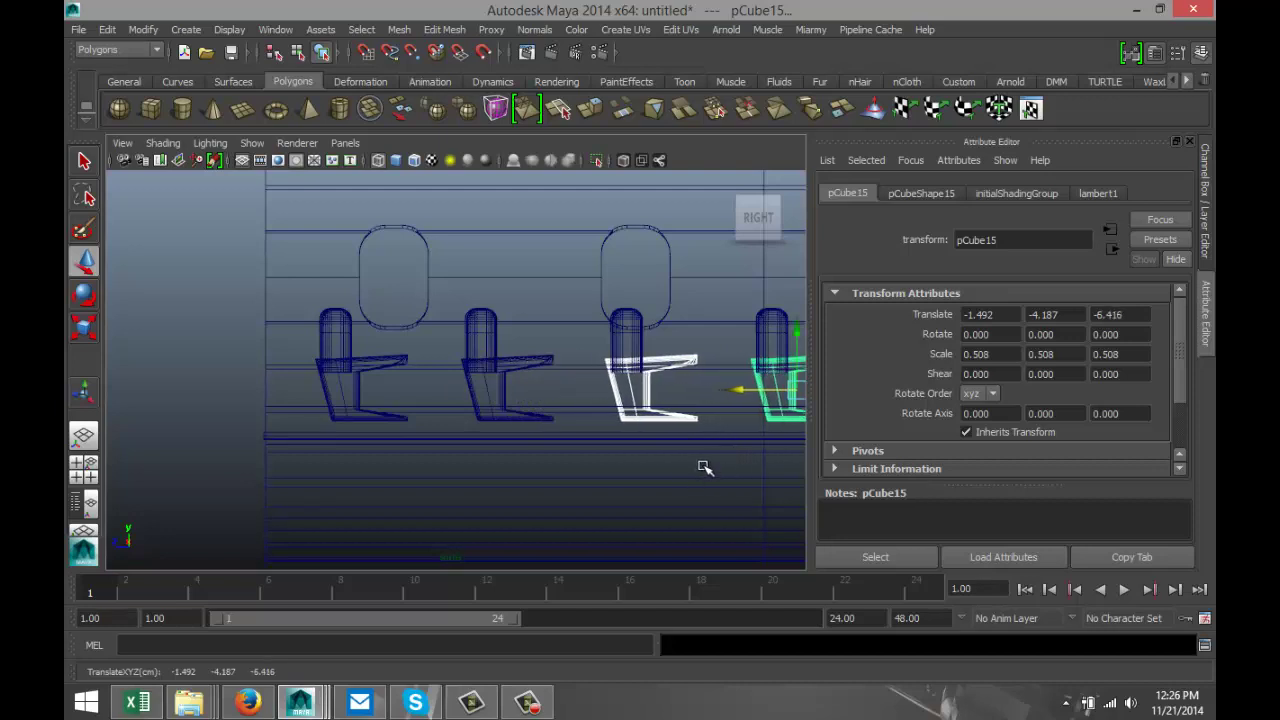
Repeat the paired duplication with the same offset along the remaining seat rows, until the last copy reaches about Z -157.4
scroll(705, 468, "down", 5)
middle_click_drag(708, 465, 471, 466, "alt")
scroll(500, 476, "down", 8)
scroll(509, 482, "down", 4)
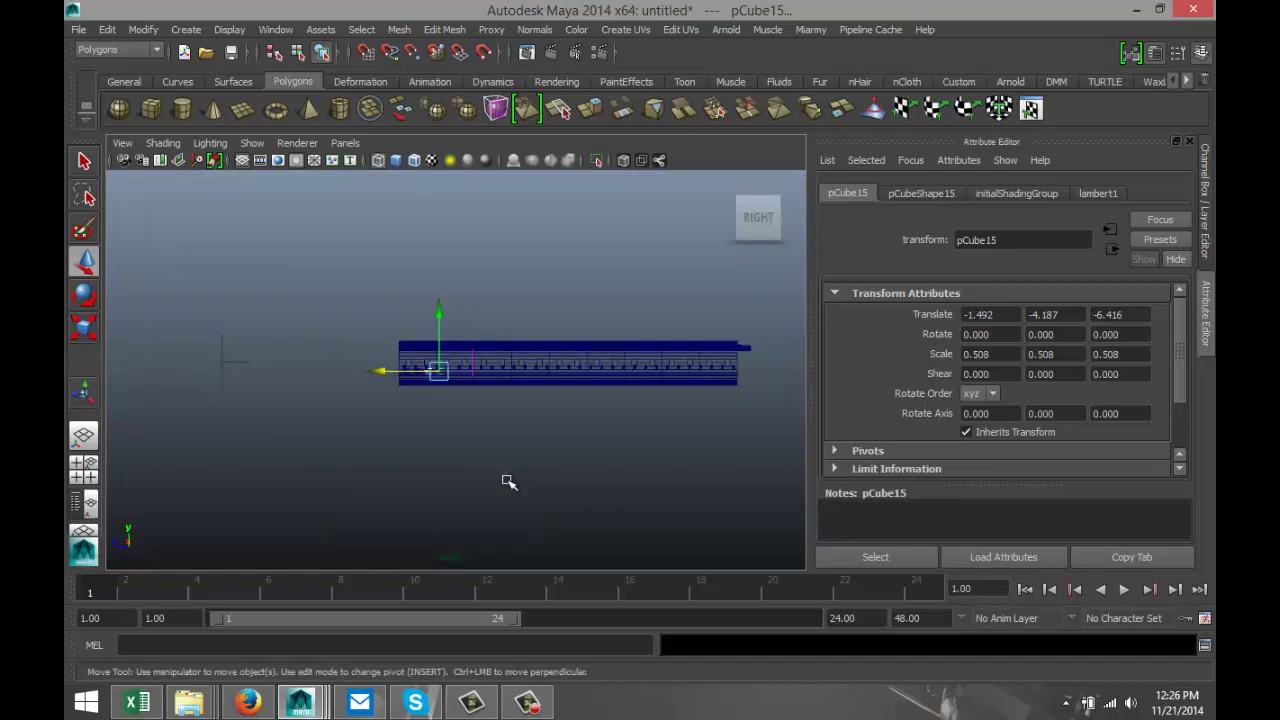
key("shift+d")
key("shift+d")
key("shift+d")
key("shift+d")
key("shift+d")
key("shift+d")
key("shift+d")
key("shift+d")
key("shift+d")
key("shift+d")
key("shift+d")
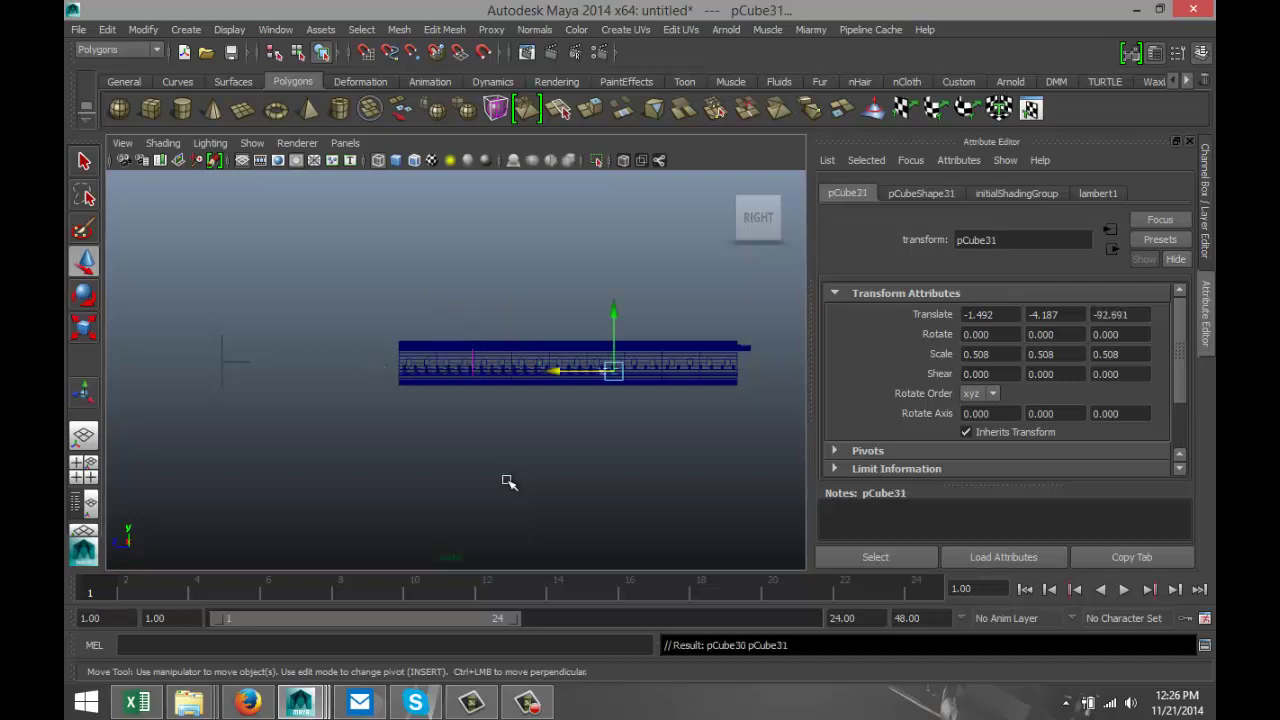
key("shift+d")
key("shift+d")
key("shift+d")
key("shift+d")
key("shift+d")
key("shift+d")
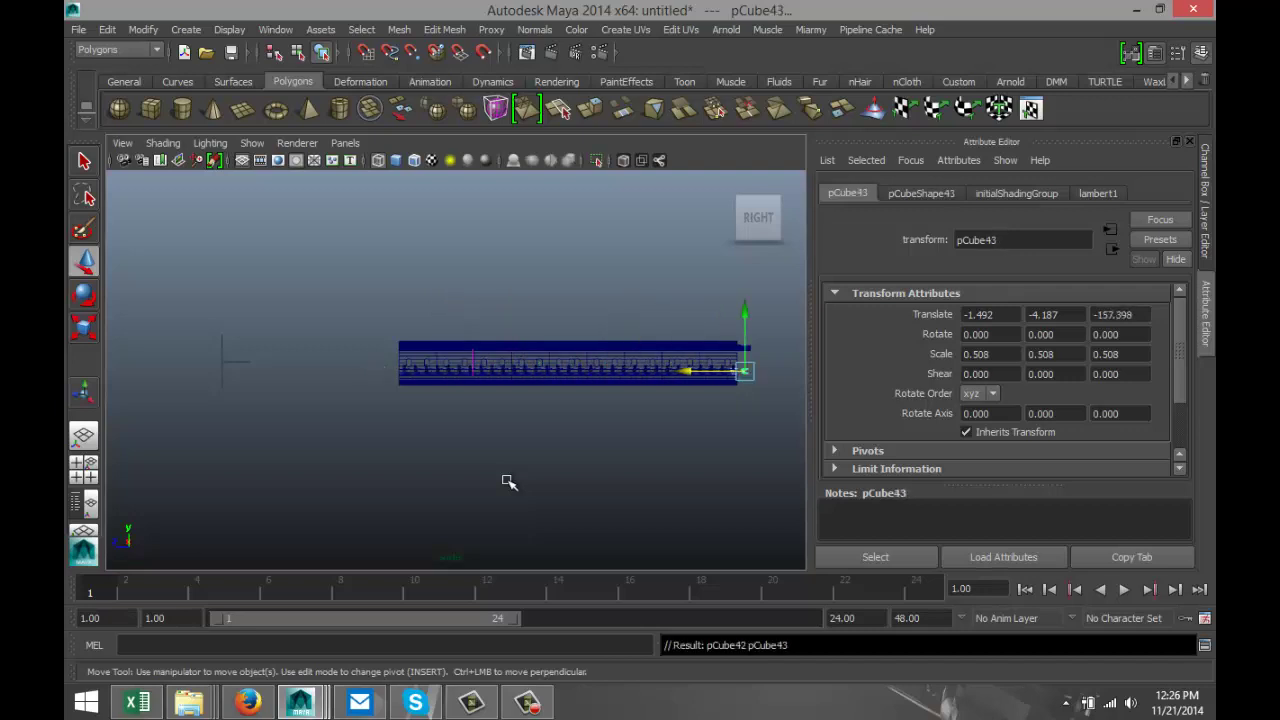
Examine how the copied side parts line up with the seat rows along the whole cabin in the side view
scroll(534, 437, "up", 6)
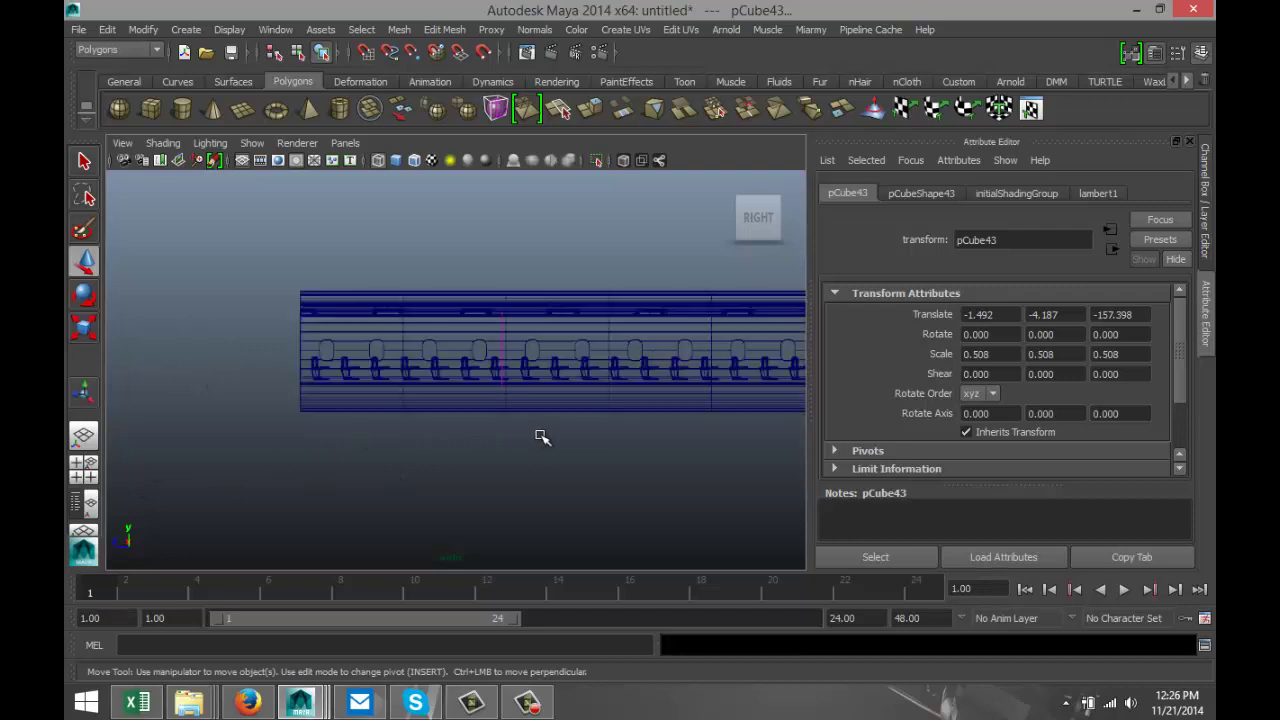
scroll(541, 435, "up", 3)
middle_click_drag(605, 424, 300, 424, "alt")
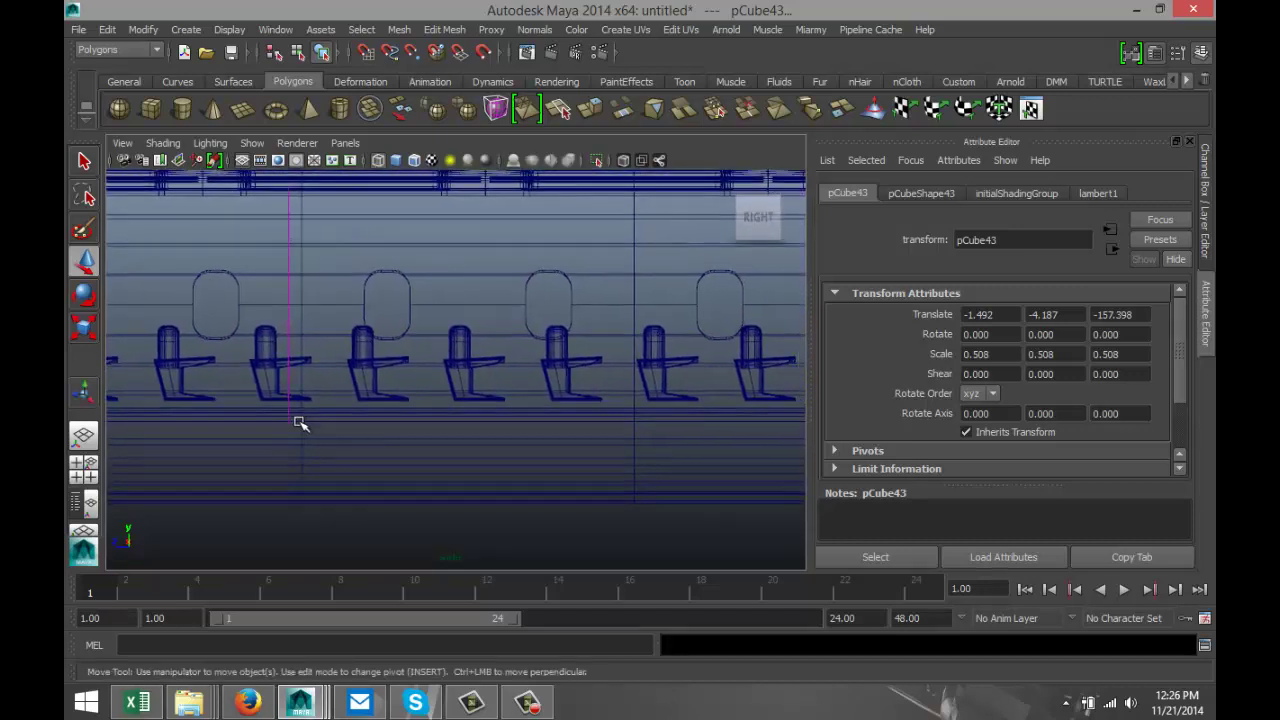
middle_click_drag(617, 422, 397, 423, "alt")
mouse_move(670, 422)
middle_mouse_down("alt")
mouse_move(531, 426)
mouse_move(511, 408)
mouse_move(300, 398)
middle_mouse_up("alt")
middle_click_drag(666, 400, 370, 384, "alt")
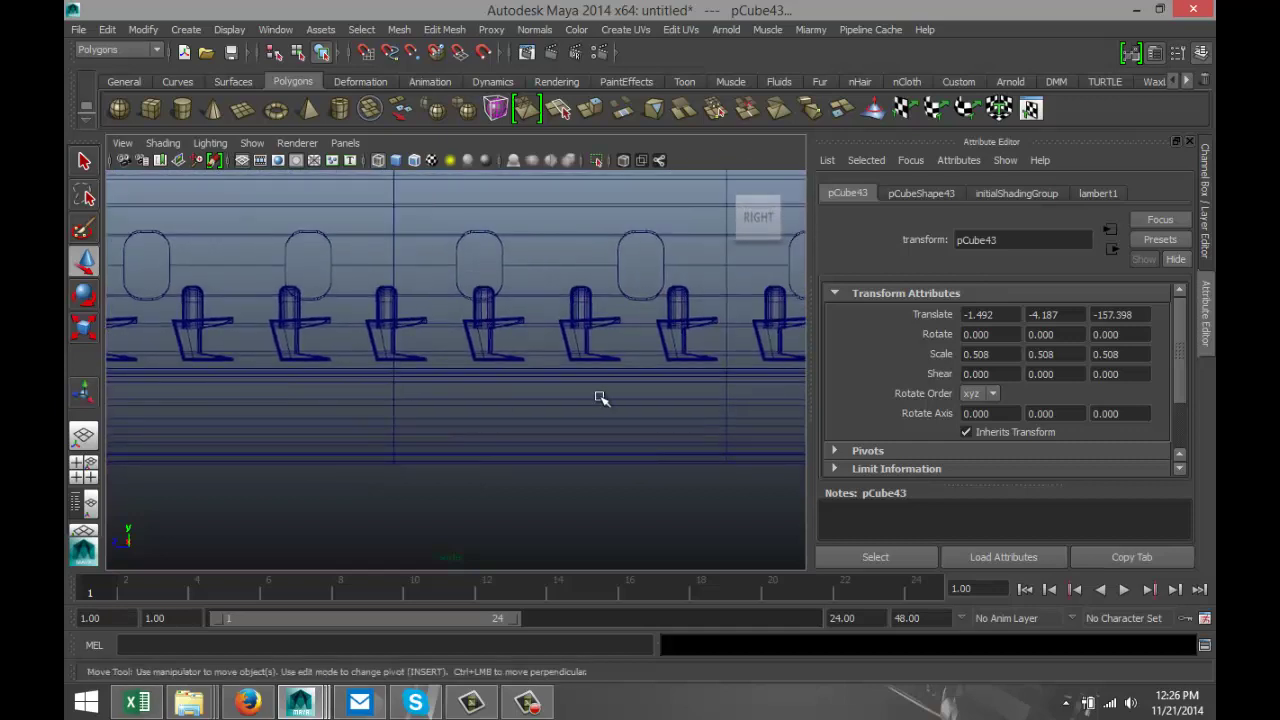
middle_click_drag(634, 388, 345, 385, "alt")
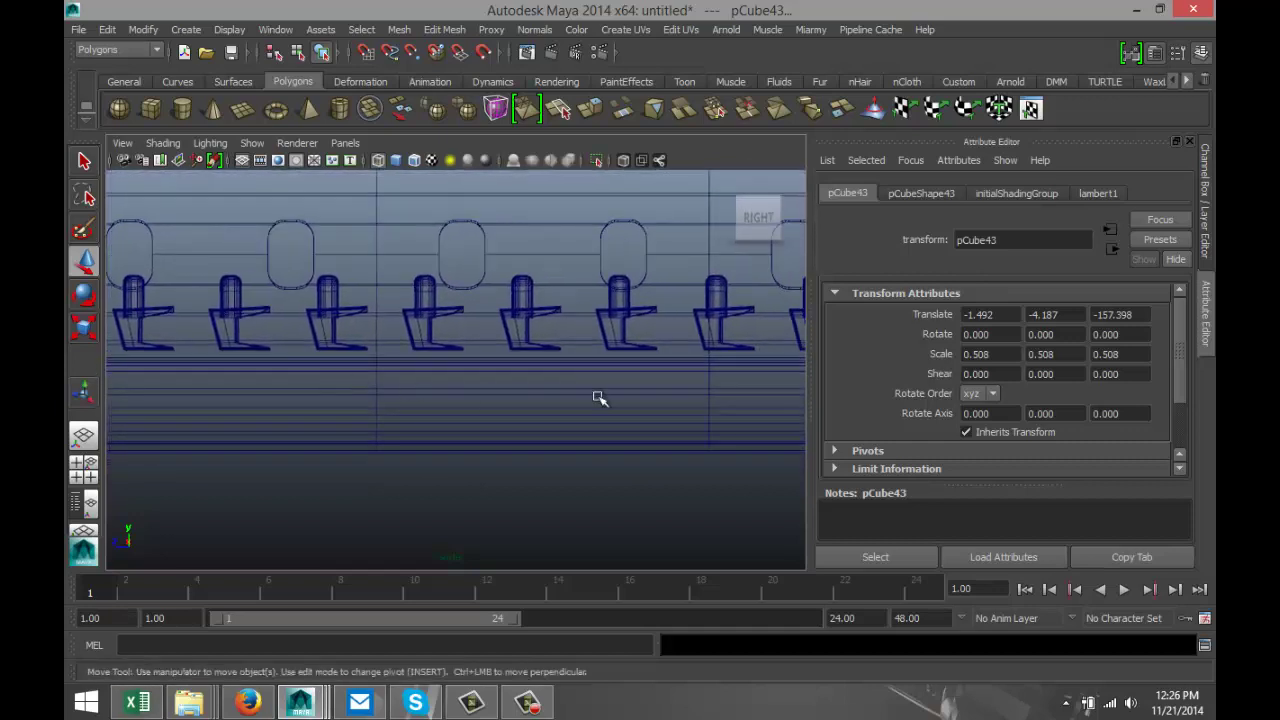
middle_click_drag(712, 397, 414, 388, "alt")
middle_click_drag(514, 386, 742, 378, "alt")
scroll(466, 409, "down", 5)
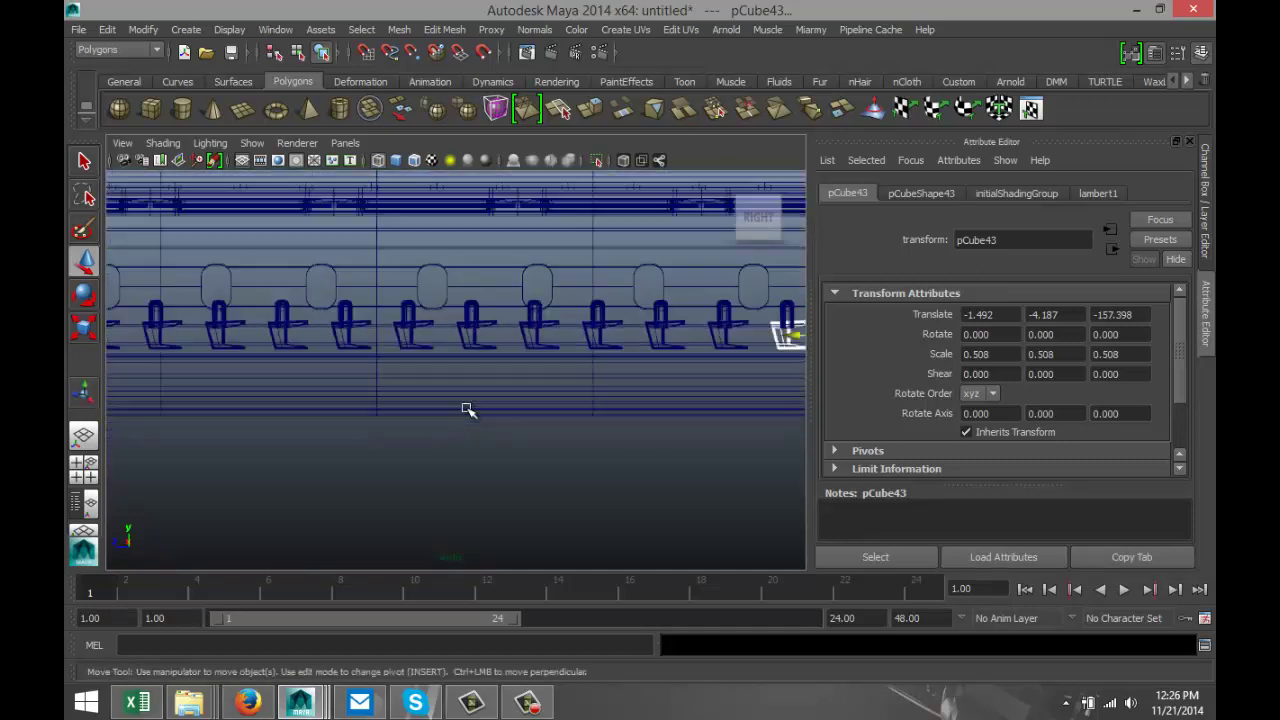
middle_click_drag(340, 455, 640, 429, "alt")
scroll(444, 421, "down", 2)
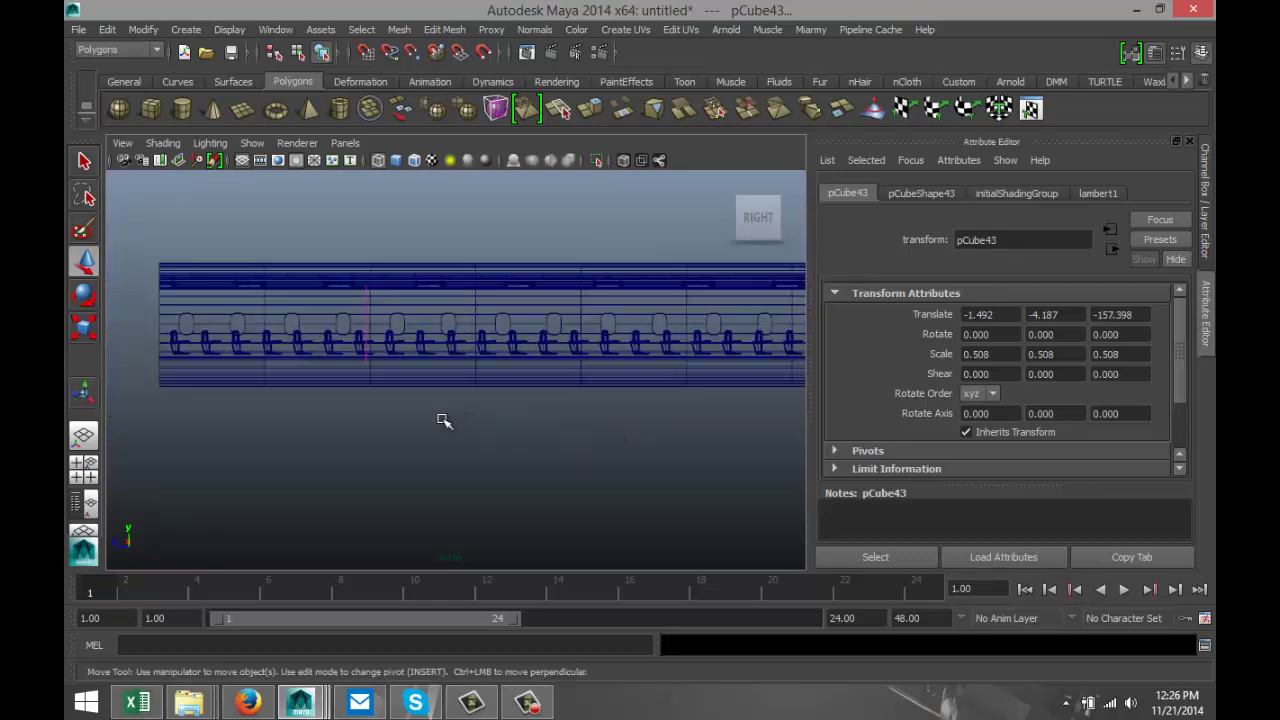
left_click_drag(238, 348, 899, 366)
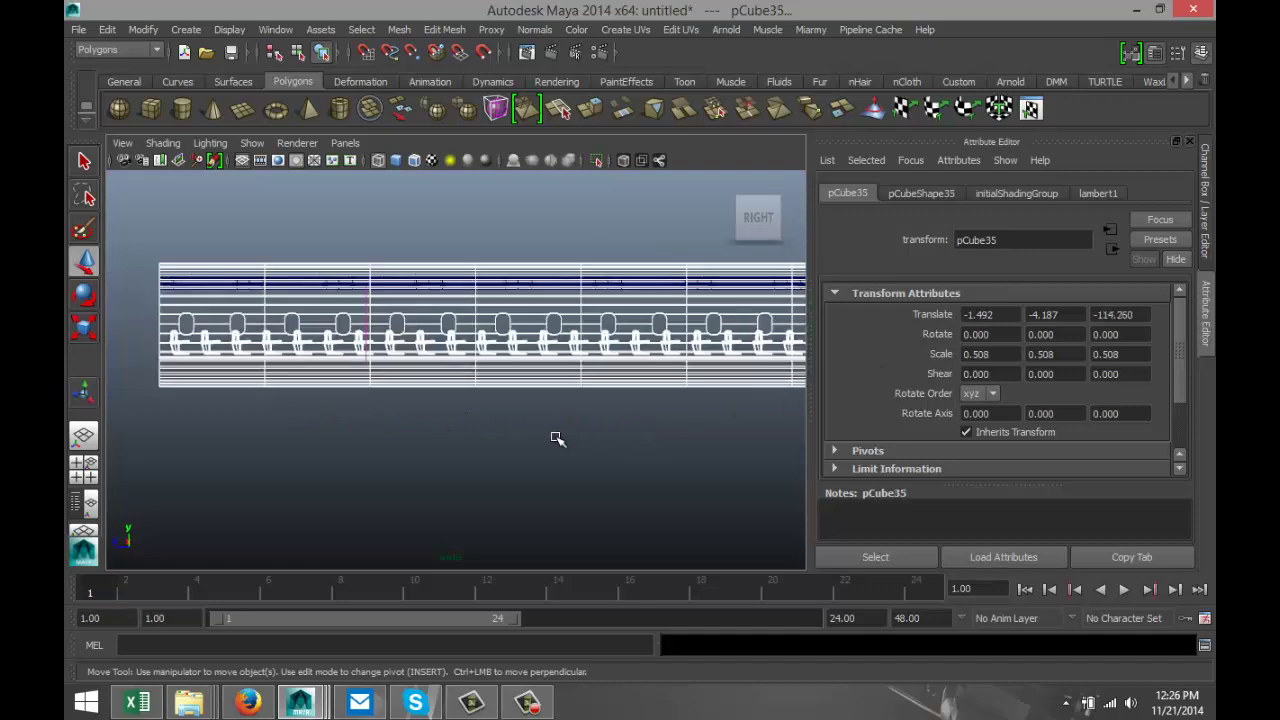
left_click(509, 386, "shift")
left_click(481, 338, "shift")
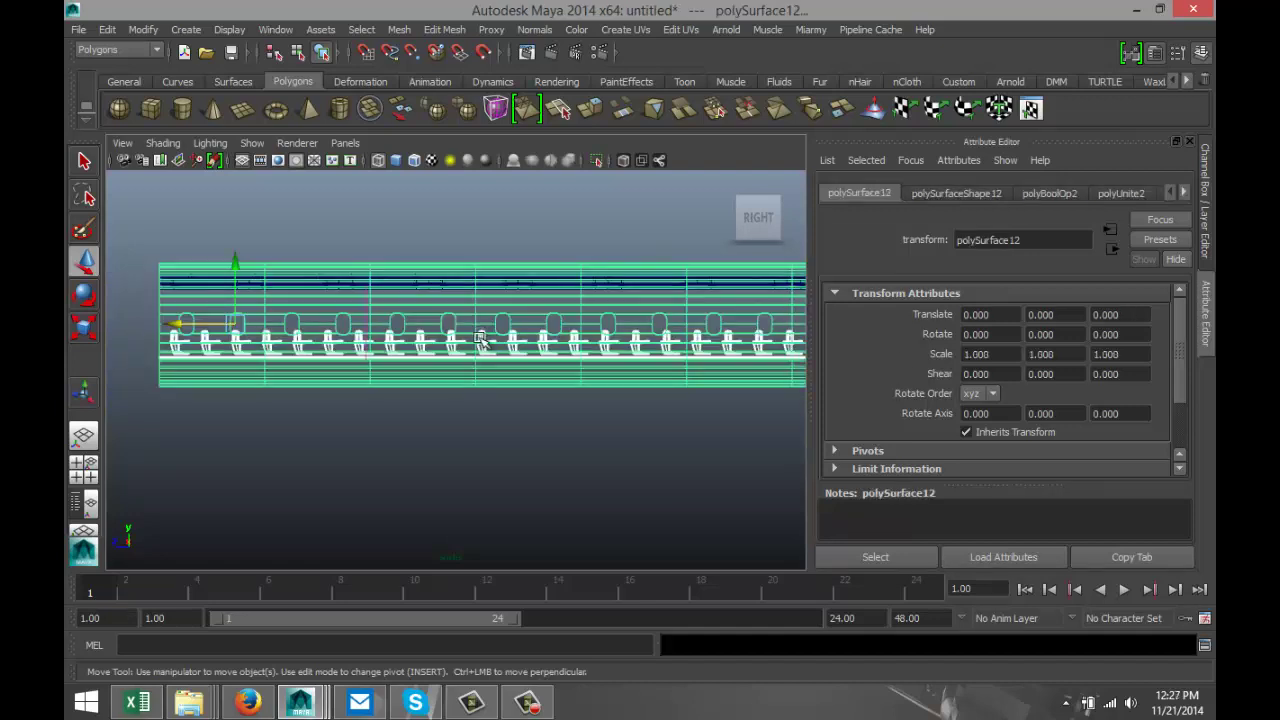
scroll(460, 378, "up", 2)
Select only the C-shaped side parts of the first five seat rows in the perspective view
left_click(84, 466)
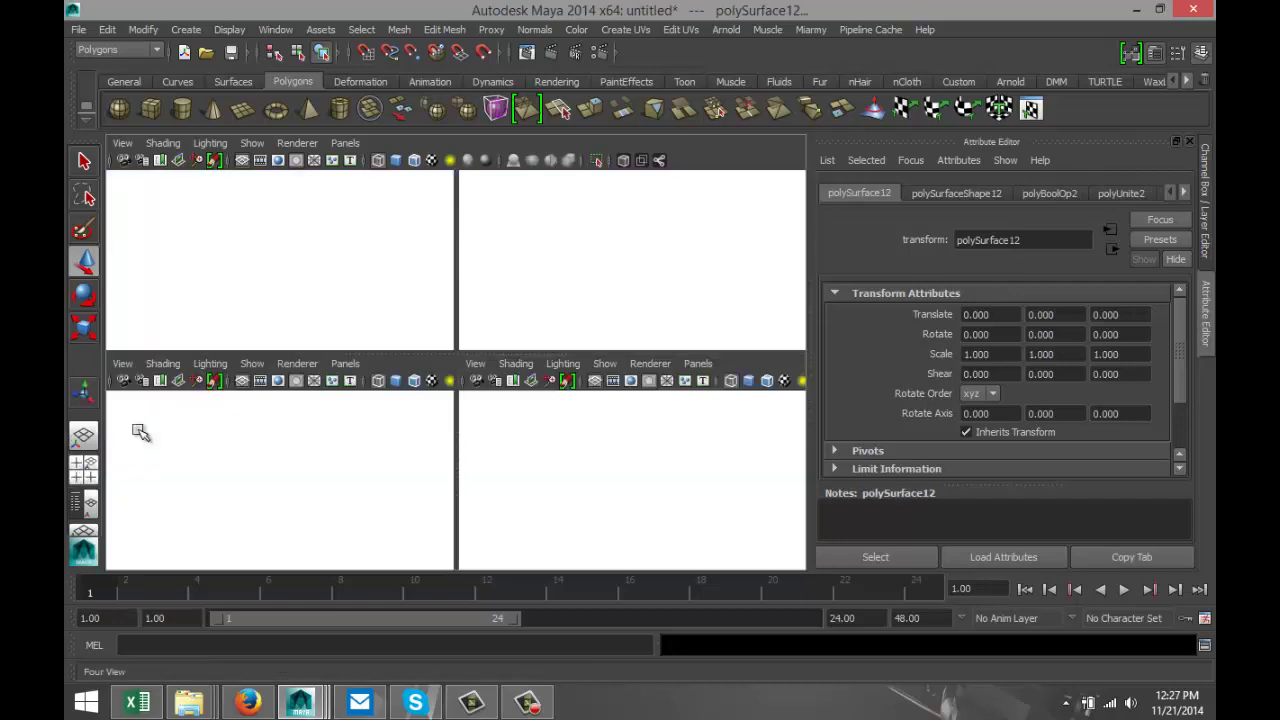
key("space")
scroll(512, 412, "down", 5)
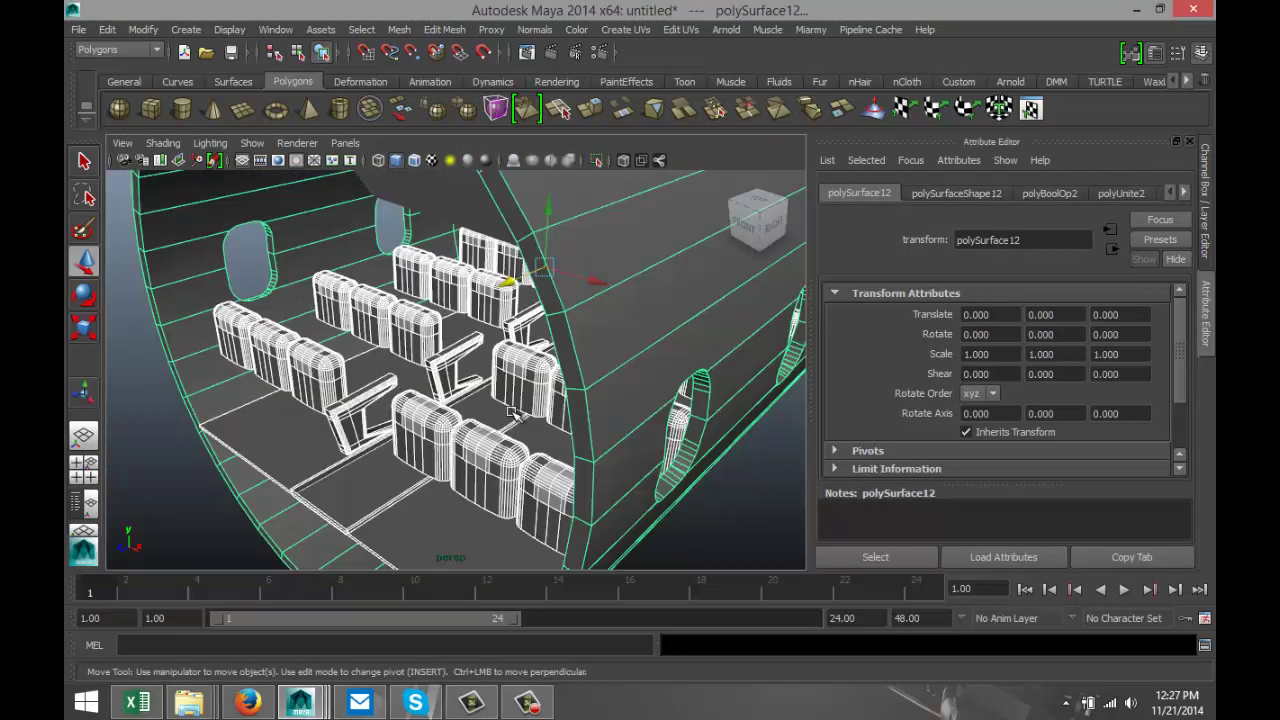
left_click(341, 436)
left_click_drag(342, 438, 430, 399, "alt")
key("shift+d")
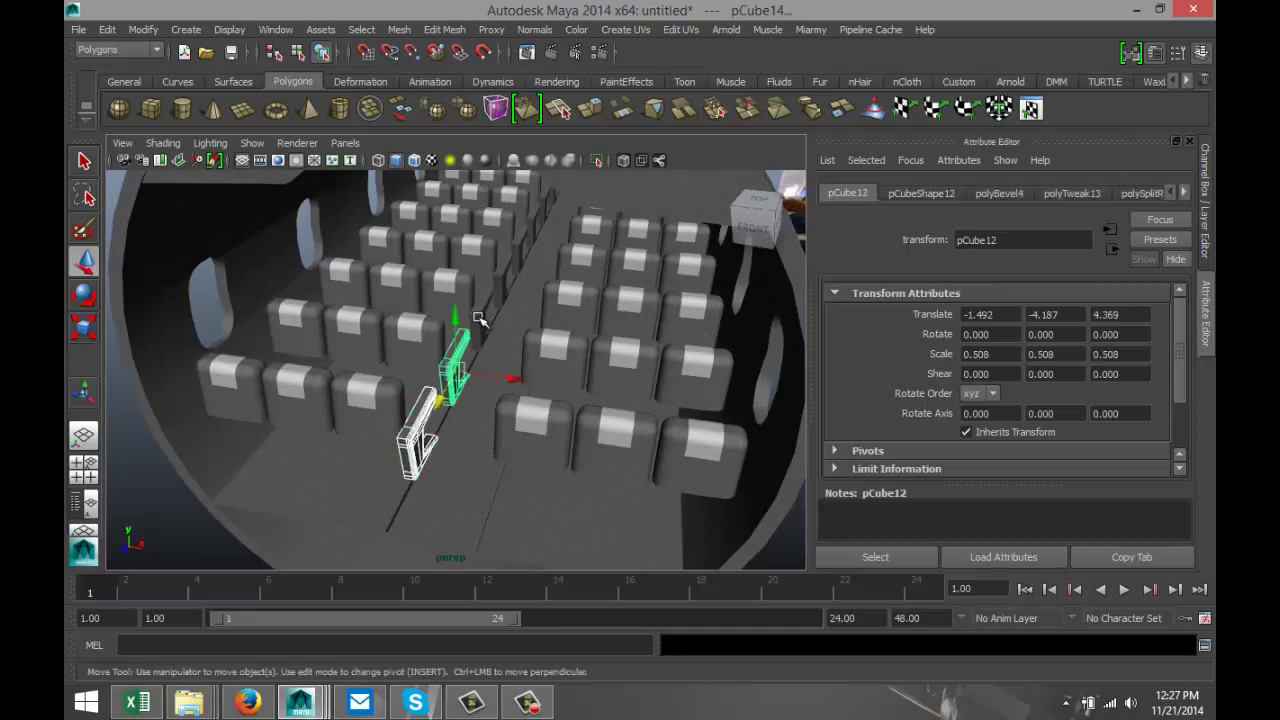
key("shift+d")
key("shift+d")
key("shift+d")
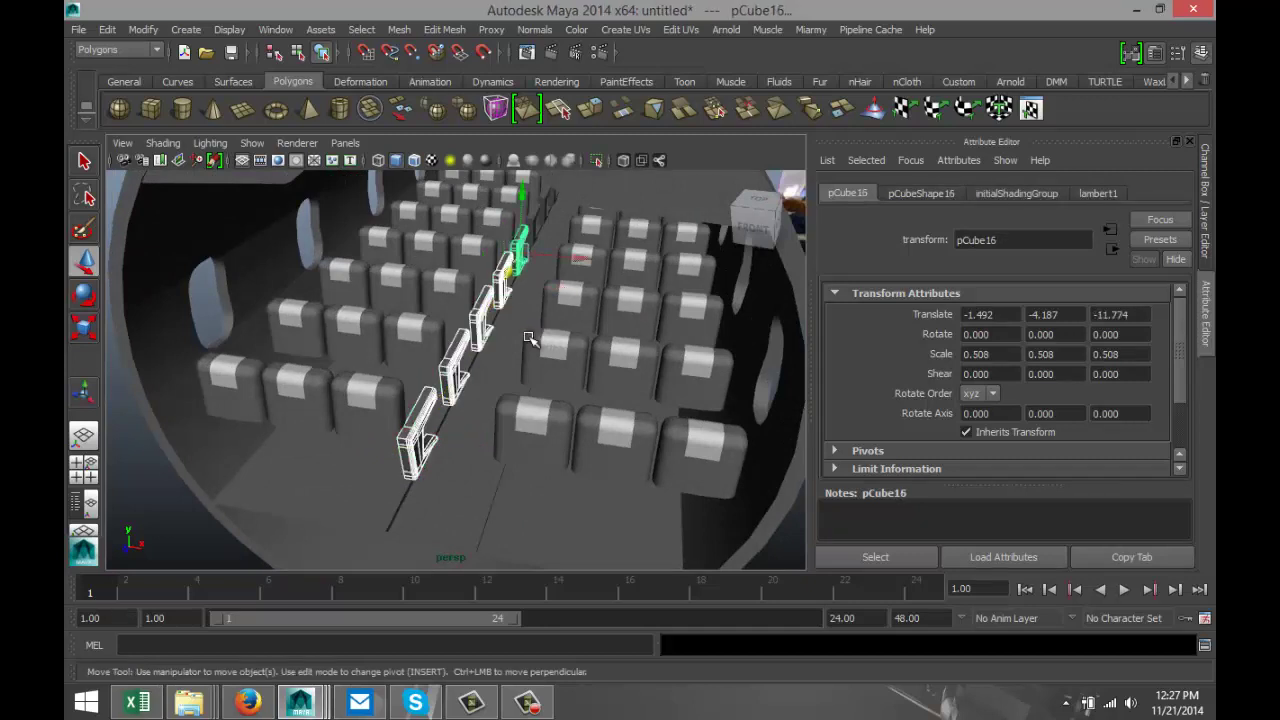
Add the next five C-shaped side parts along the aisle to the selection, up to the tenth seat row
scroll(528, 338, "up", 5)
middle_click_drag(612, 266, 456, 408, "alt")
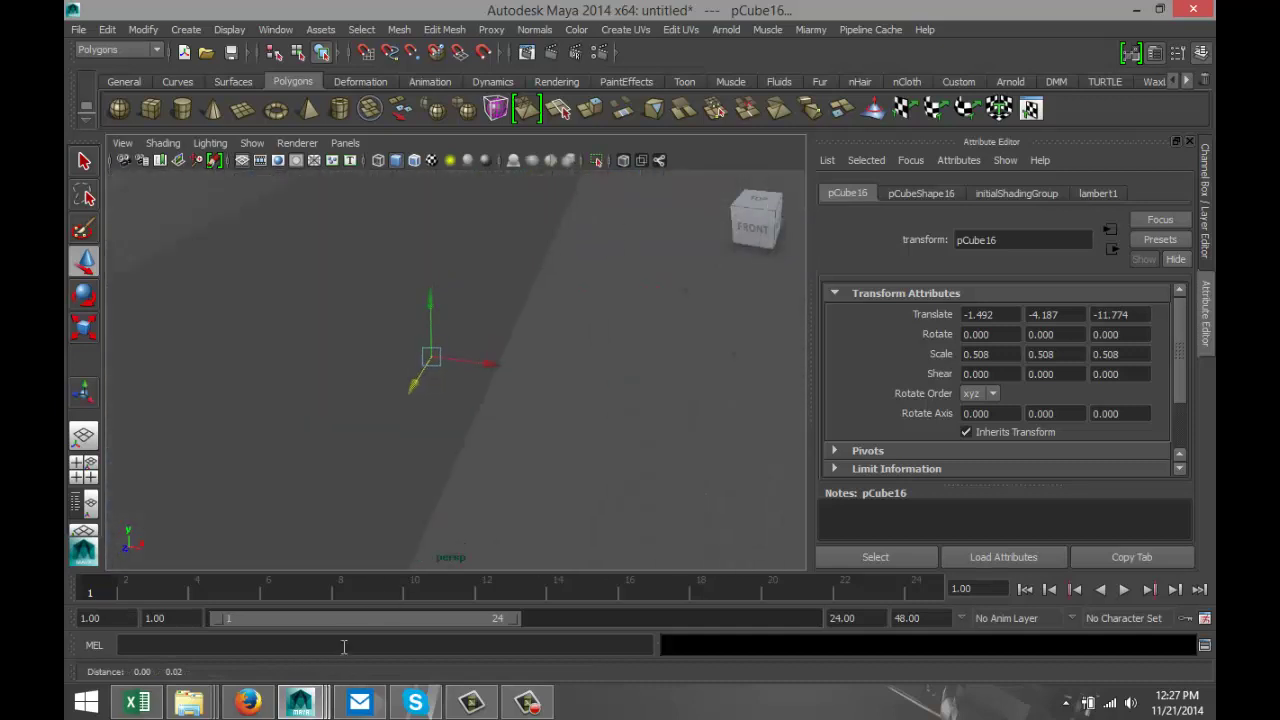
scroll(437, 412, "down", 4)
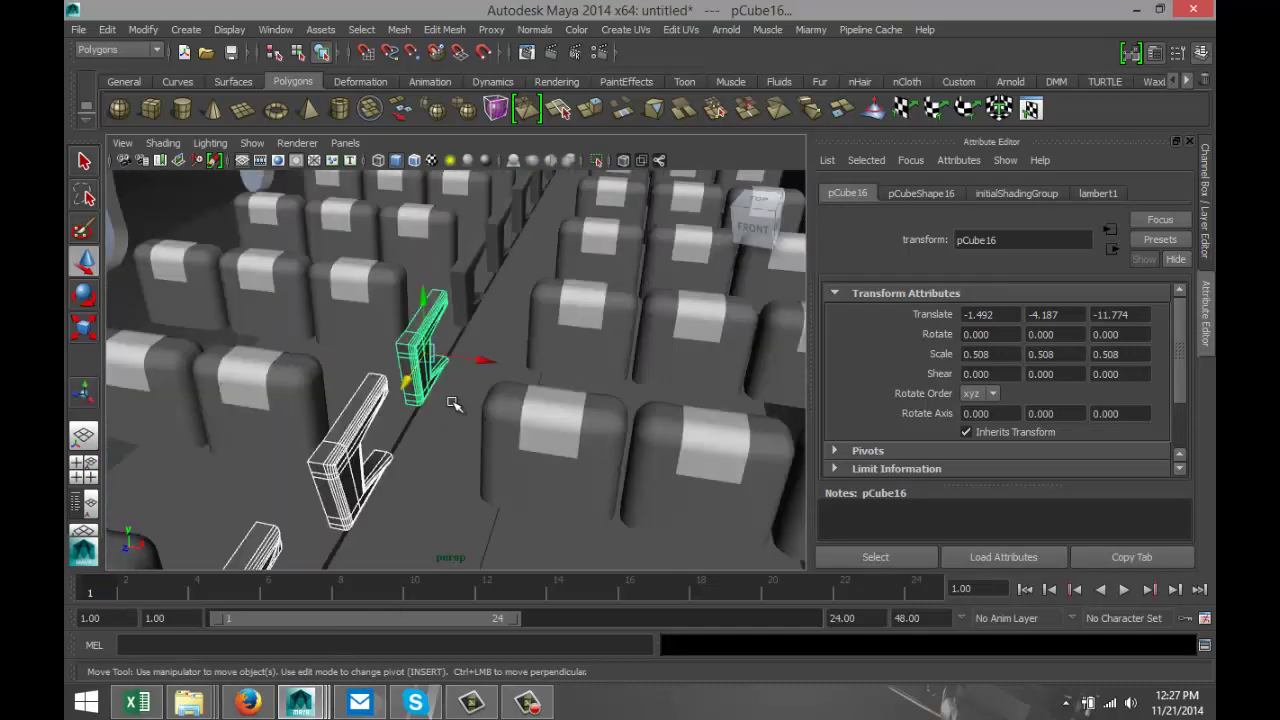
key("shift+d")
key("shift+d")
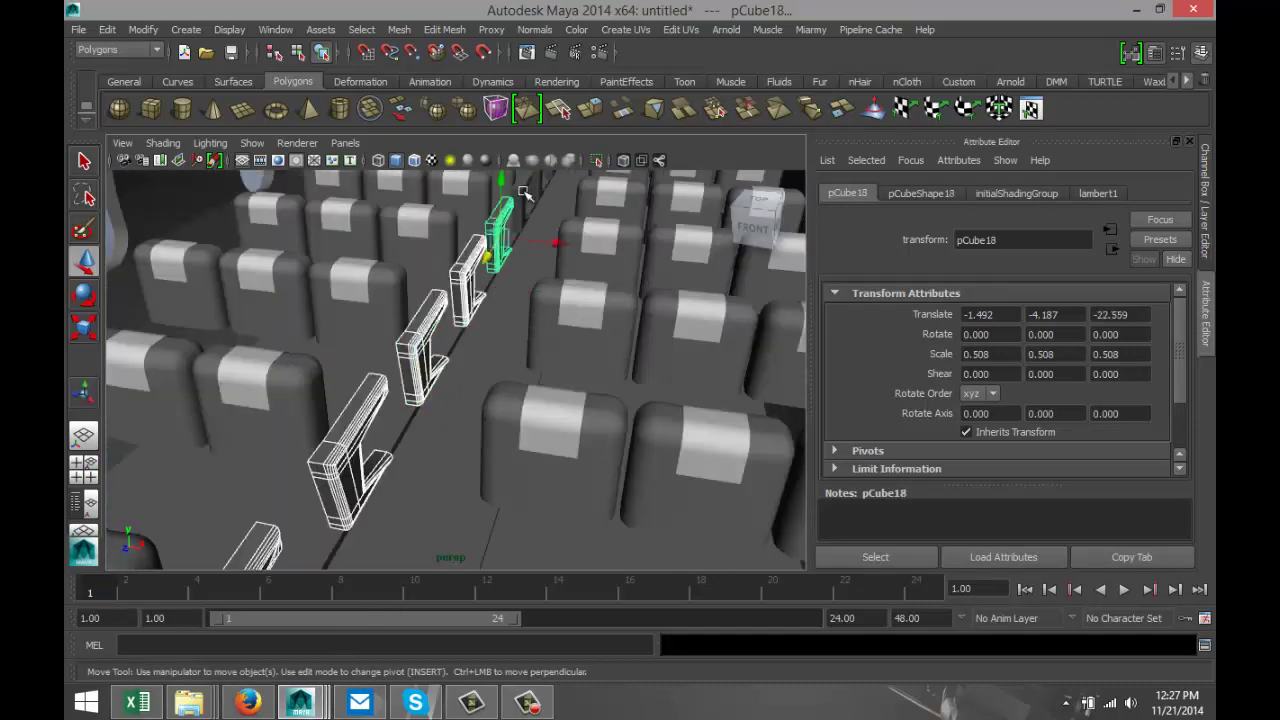
key("shift+d")
key("f")
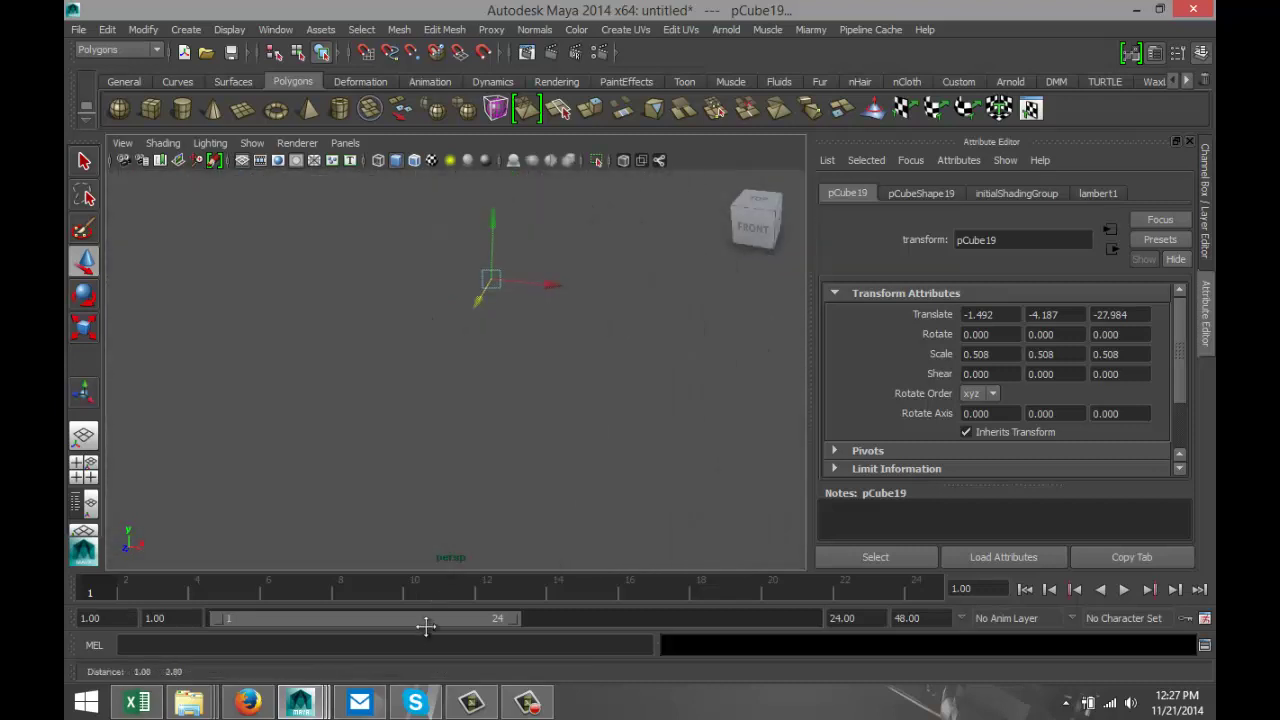
scroll(610, 362, "down", 4)
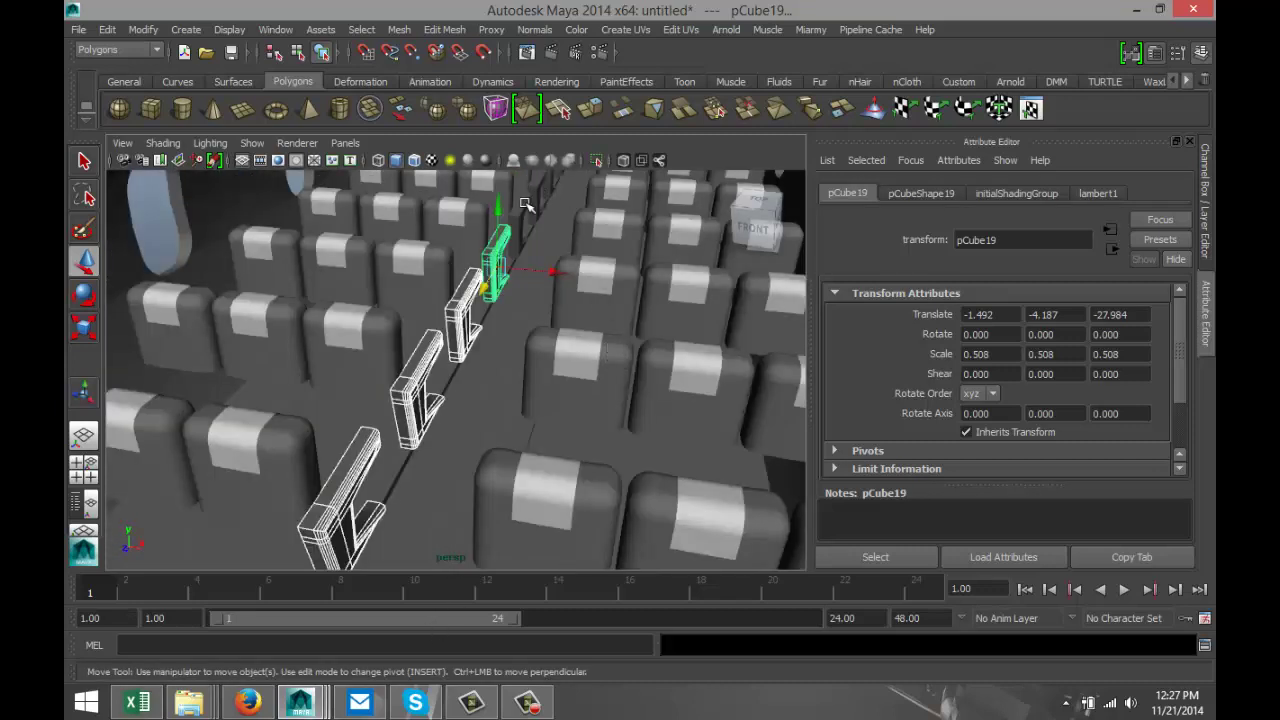
key("shift+d")
key("shift+d")
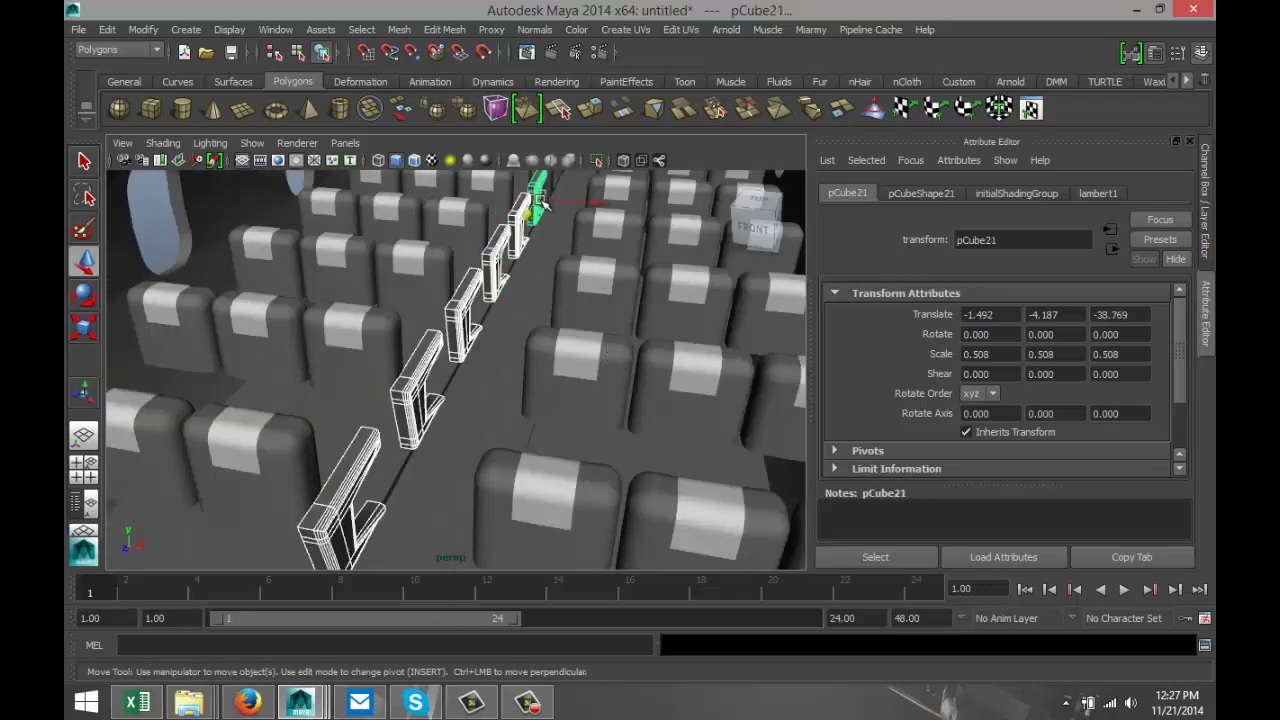
In the side view, add the next four C-shaped side parts to the selection, up to the fourteenth seat row
left_click(84, 463)
key("space")
scroll(680, 482, "up", 2)
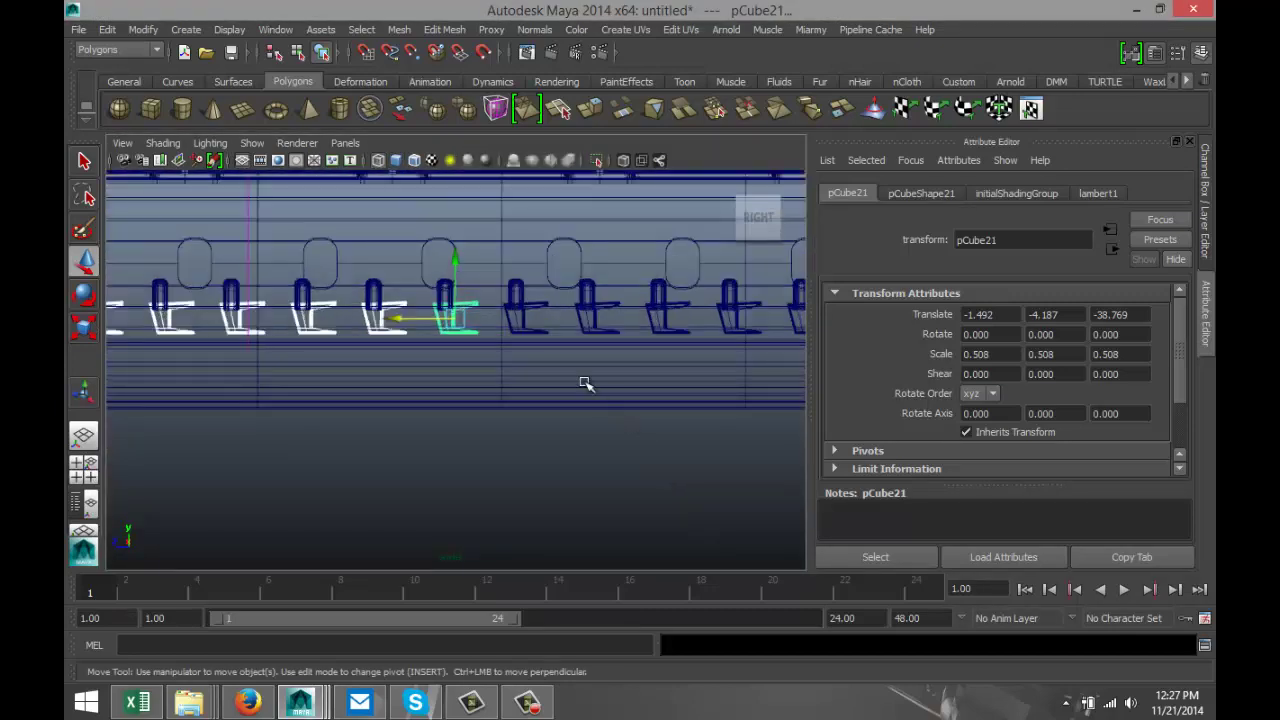
left_click(535, 330)
left_click(521, 318)
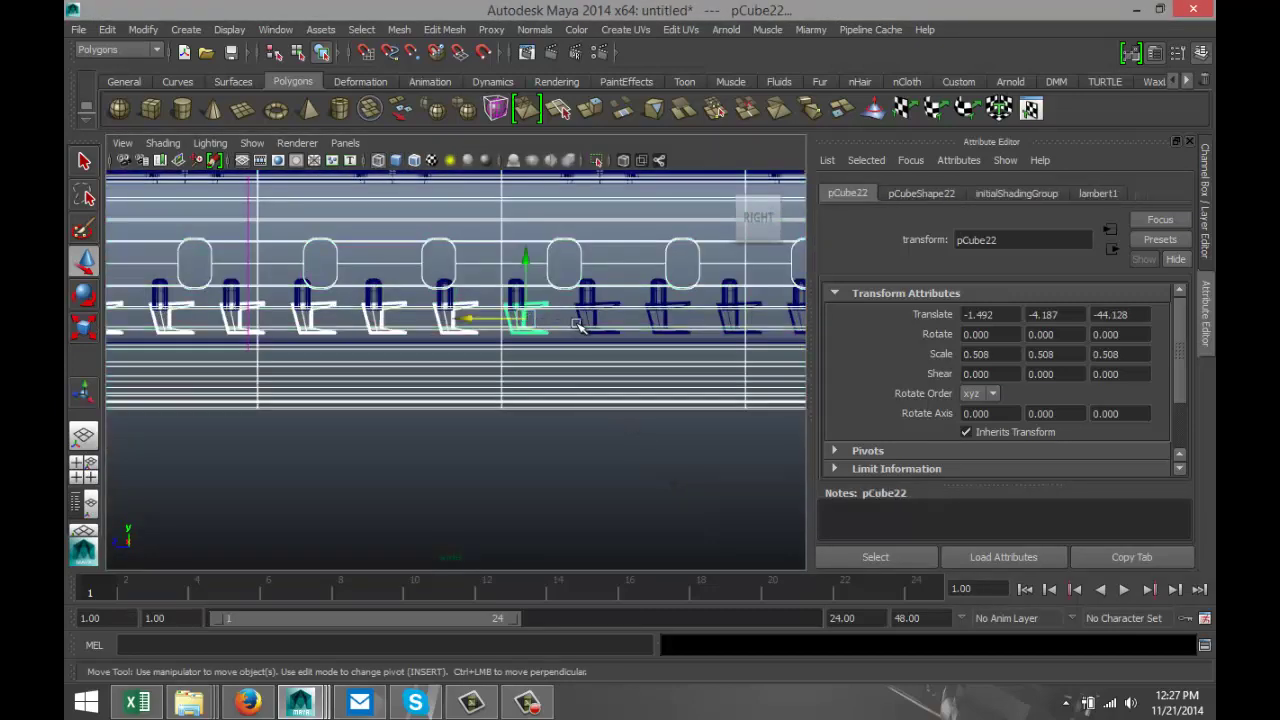
left_click(590, 316, "shift")
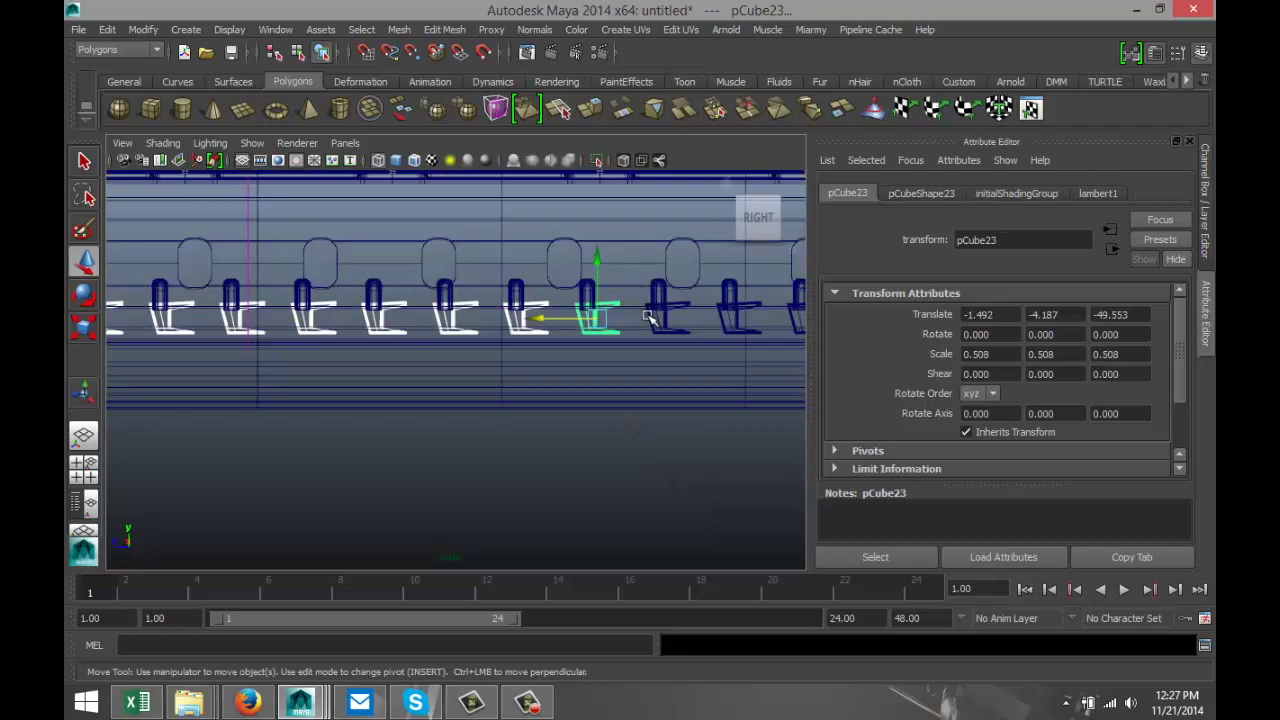
key("shift+d")
key("shift+d")
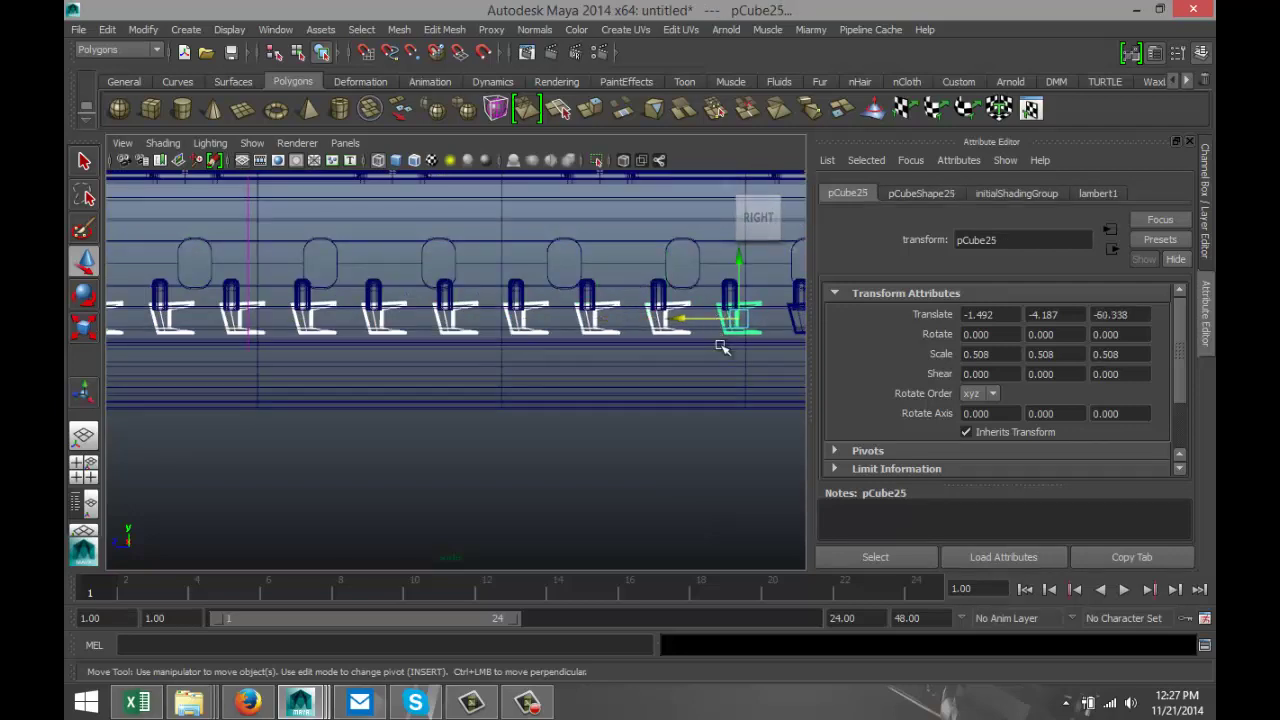
Add the following five C-shaped side parts to the selection, up to the nineteenth seat row
middle_click_drag(726, 337, 370, 368, "alt")
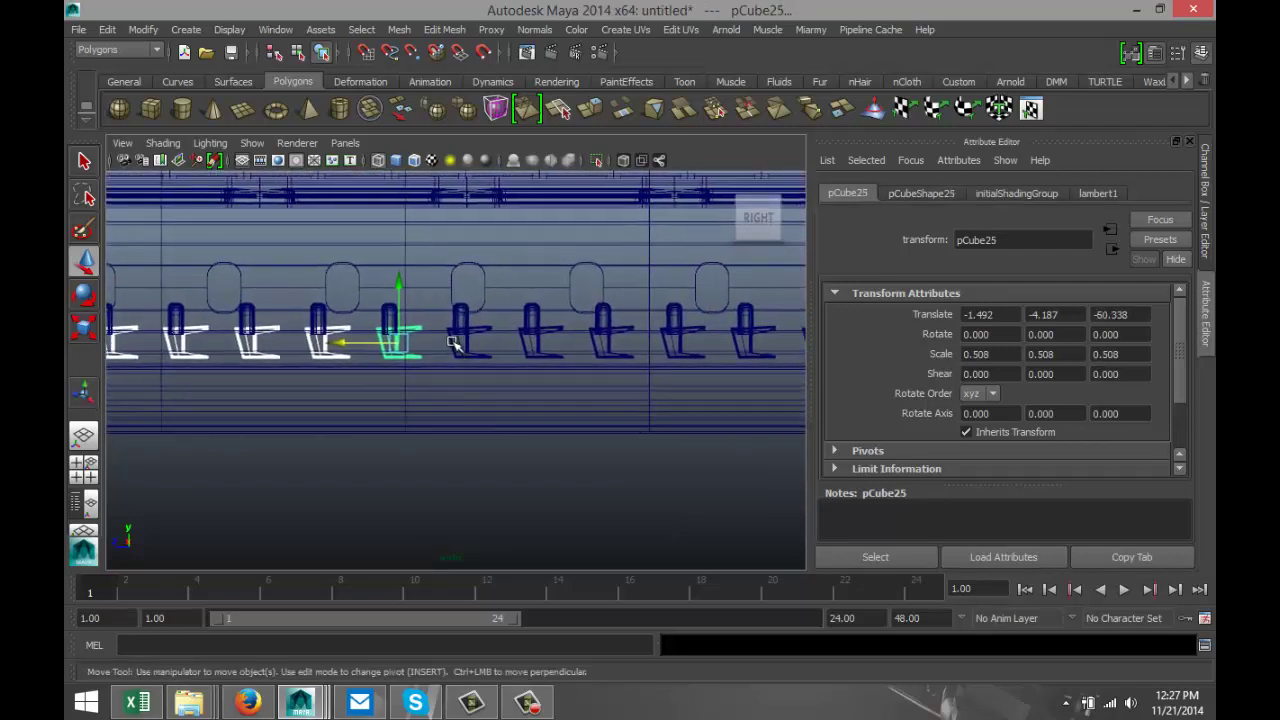
key("shift+d")
key("shift+d")
key("shift+d")
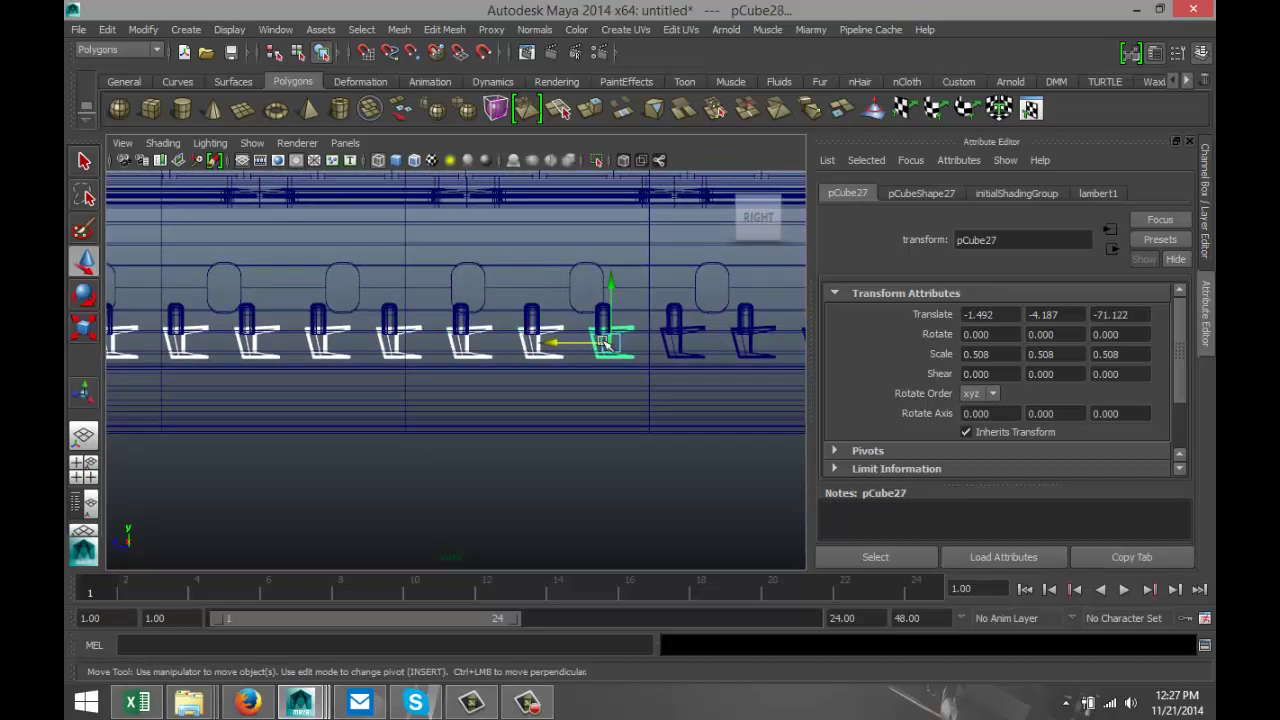
key("shift+d")
key("shift+d")
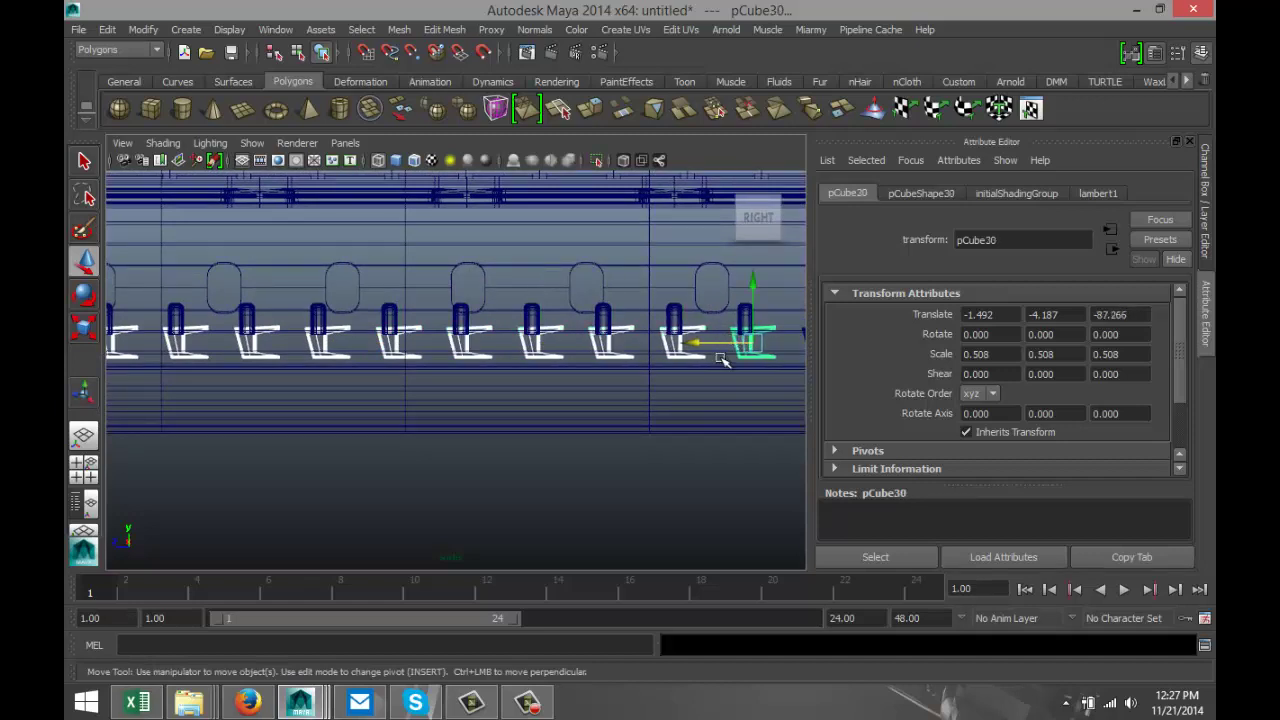
Extend the selection by six more C-shaped side parts, up to the twenty-fifth seat row
middle_click_drag(711, 380, 365, 390, "alt")
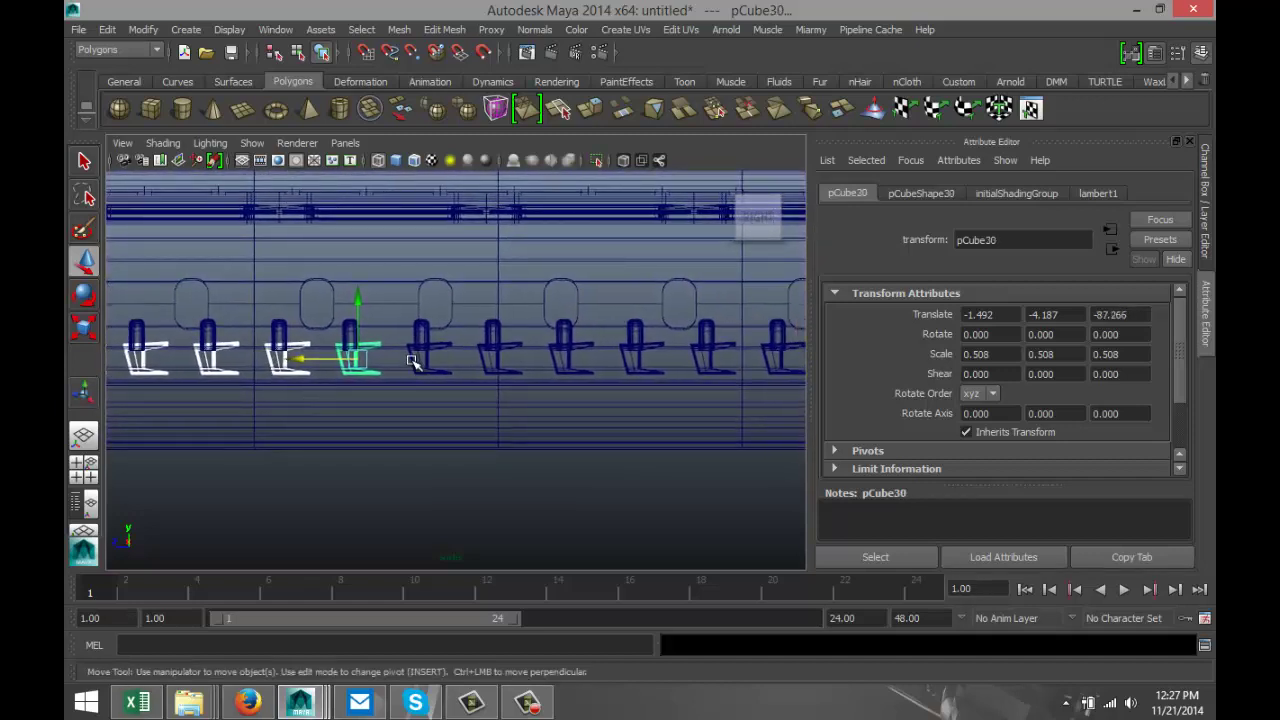
key("shift+d")
key("shift+d")
key("shift+d")
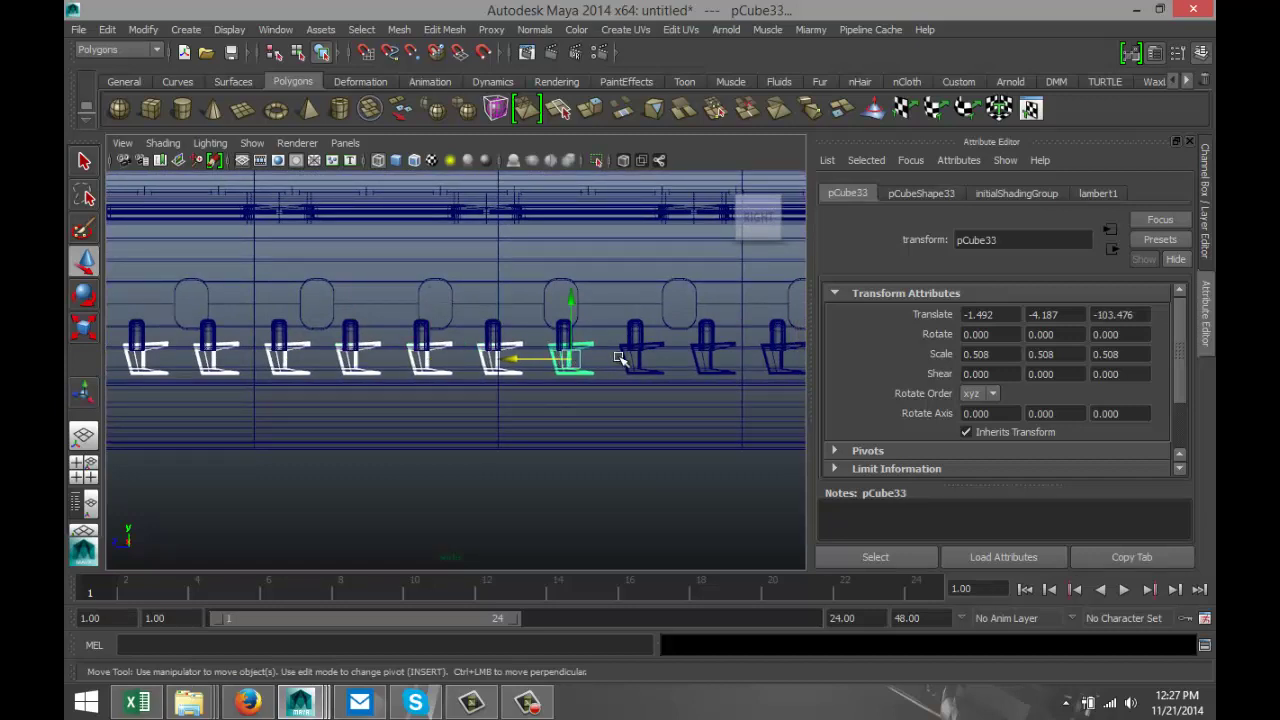
key("shift+d")
key("shift+d")
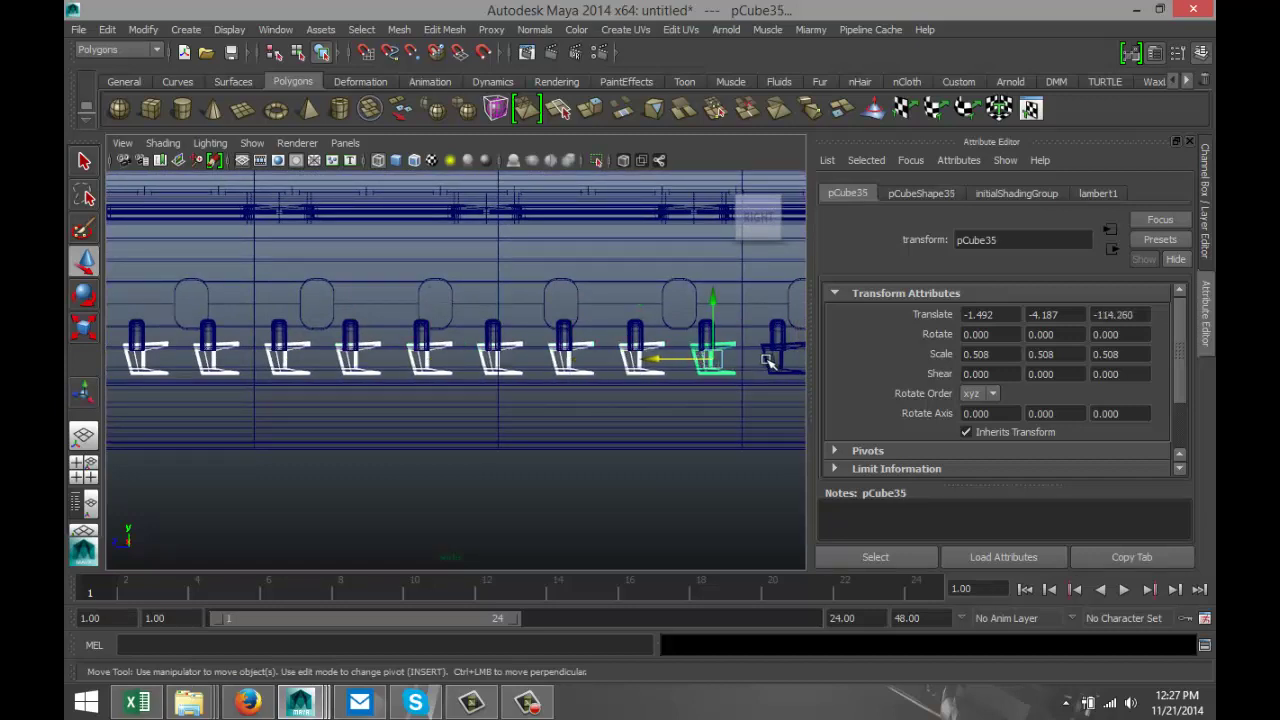
key("shift+d")
Add the remaining six C-shaped side parts to the selection, ending at the last seat row inside the fuselage and leaving the fuselage unselected
middle_click_drag(749, 386, 262, 384, "alt")
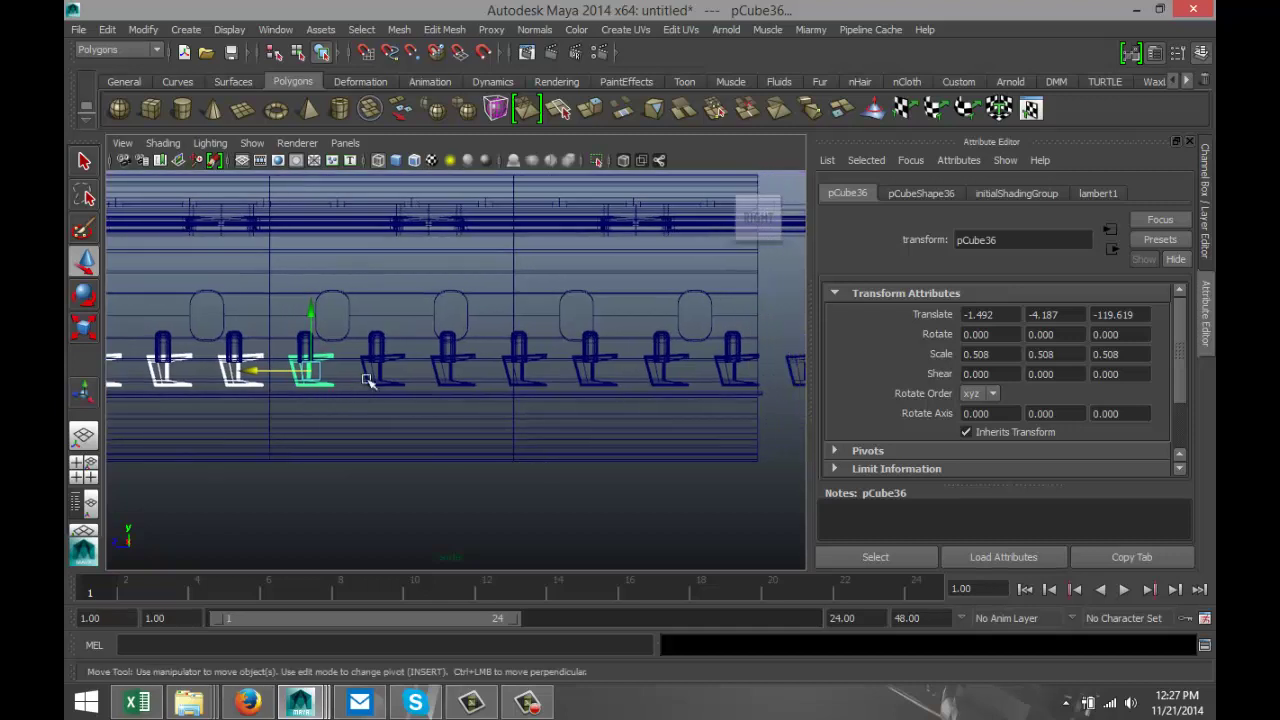
key("shift+d")
key("shift+d")
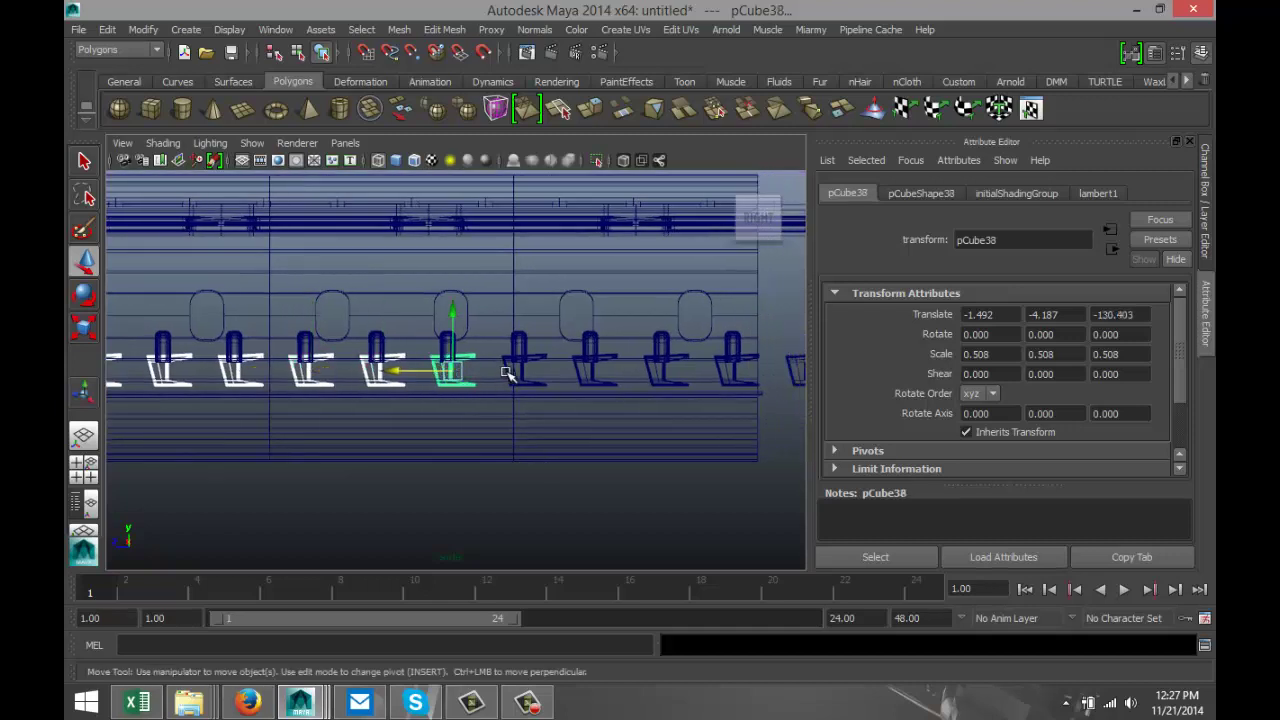
key("shift+d")
left_click(590, 373, "shift")
left_click(648, 374, "shift")
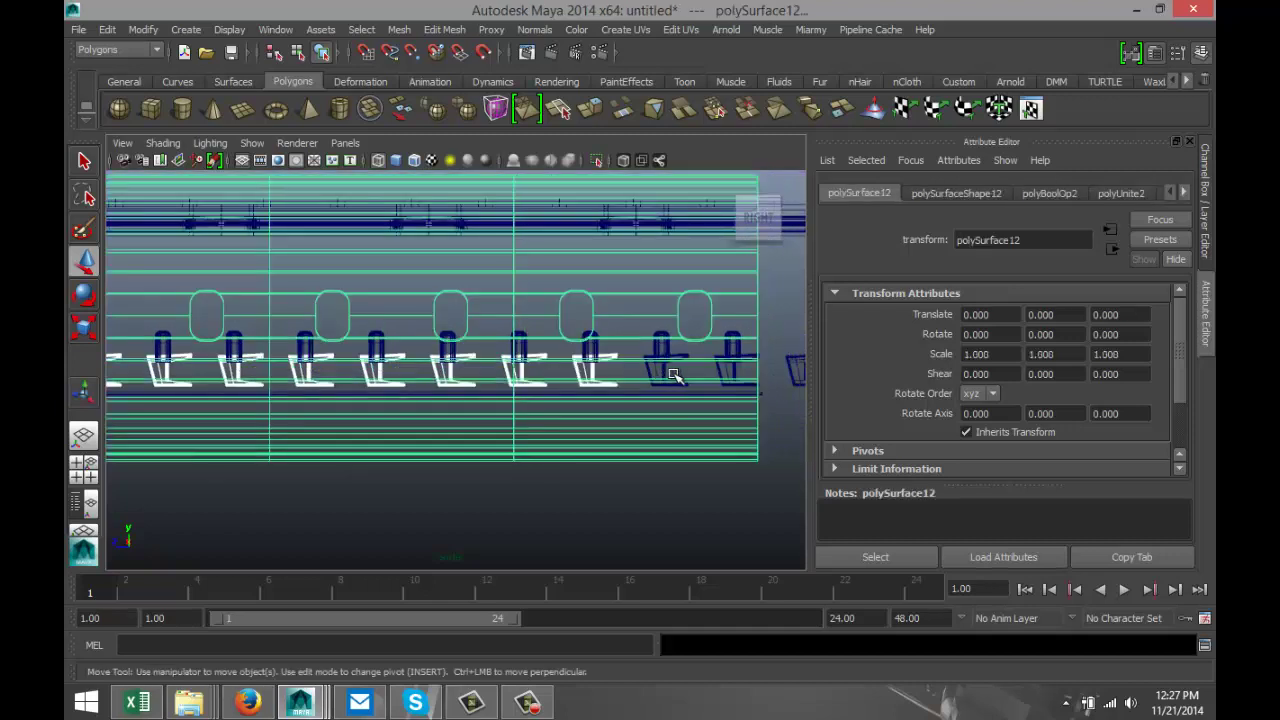
left_click(661, 381, "shift")
left_click(656, 371, "shift")
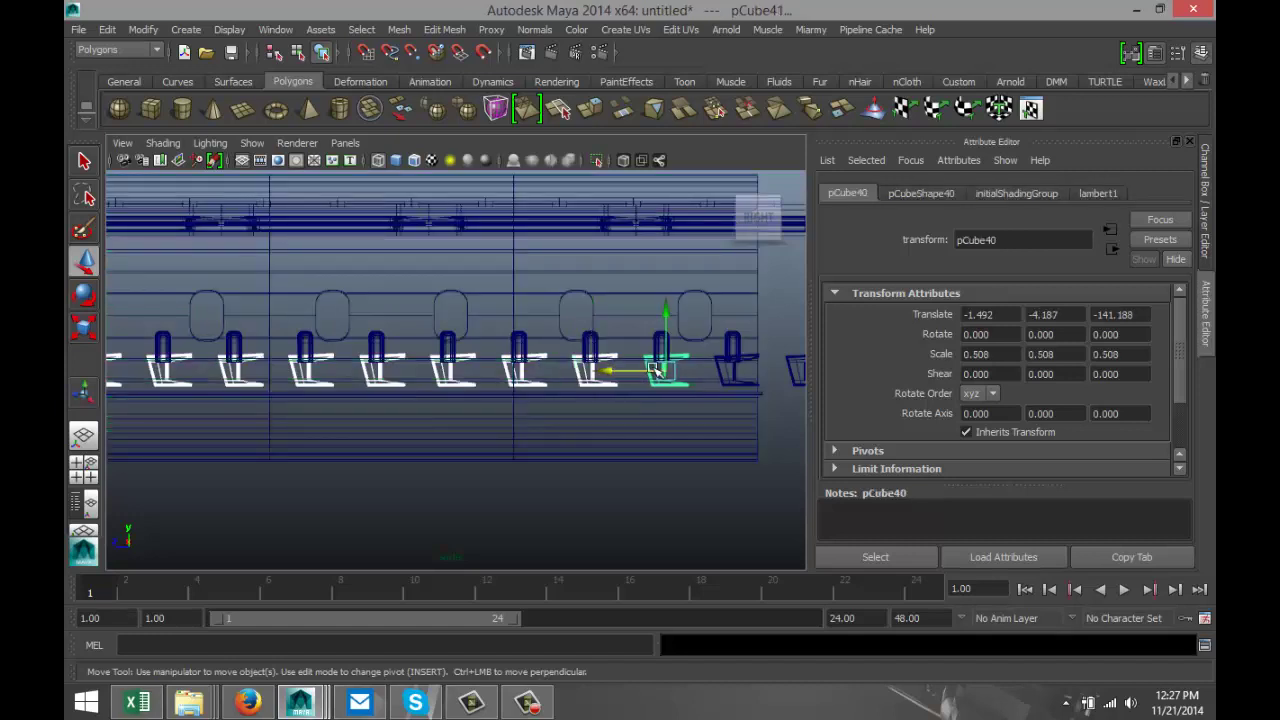
left_click(723, 371, "shift")
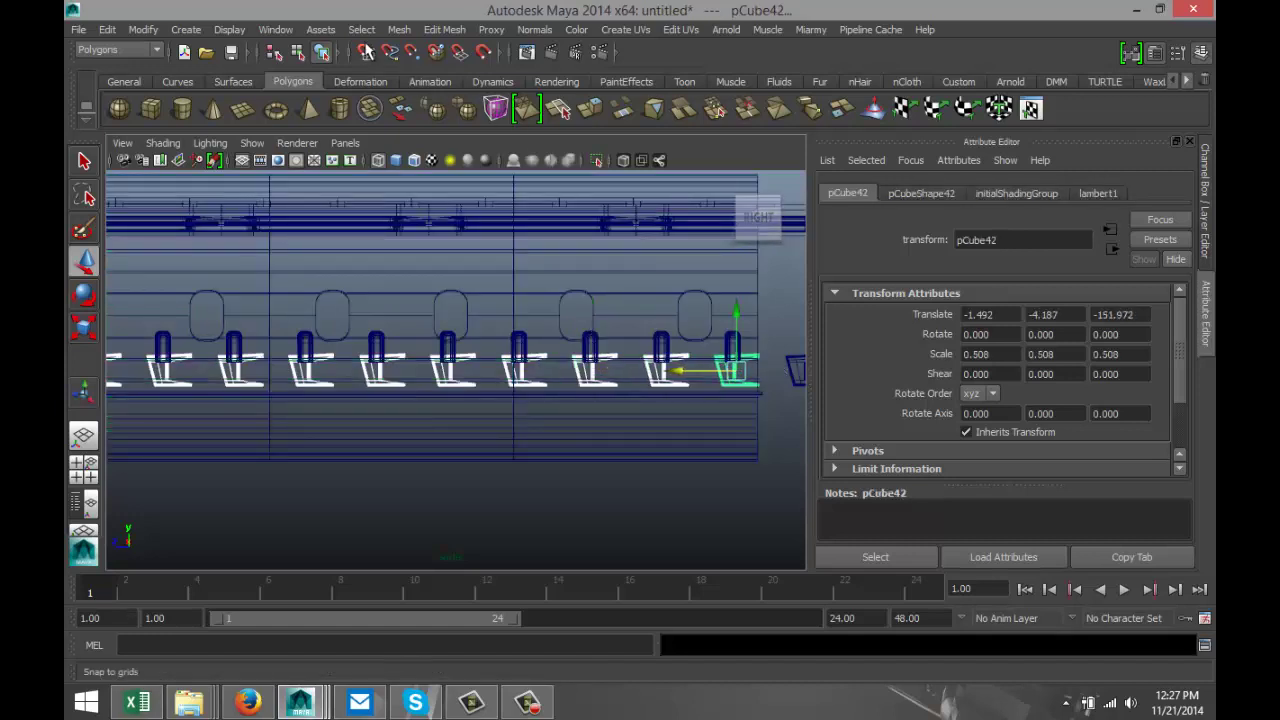
Combine the selected side parts into one mesh and duplicate it
left_click(399, 29)
left_click(425, 57)
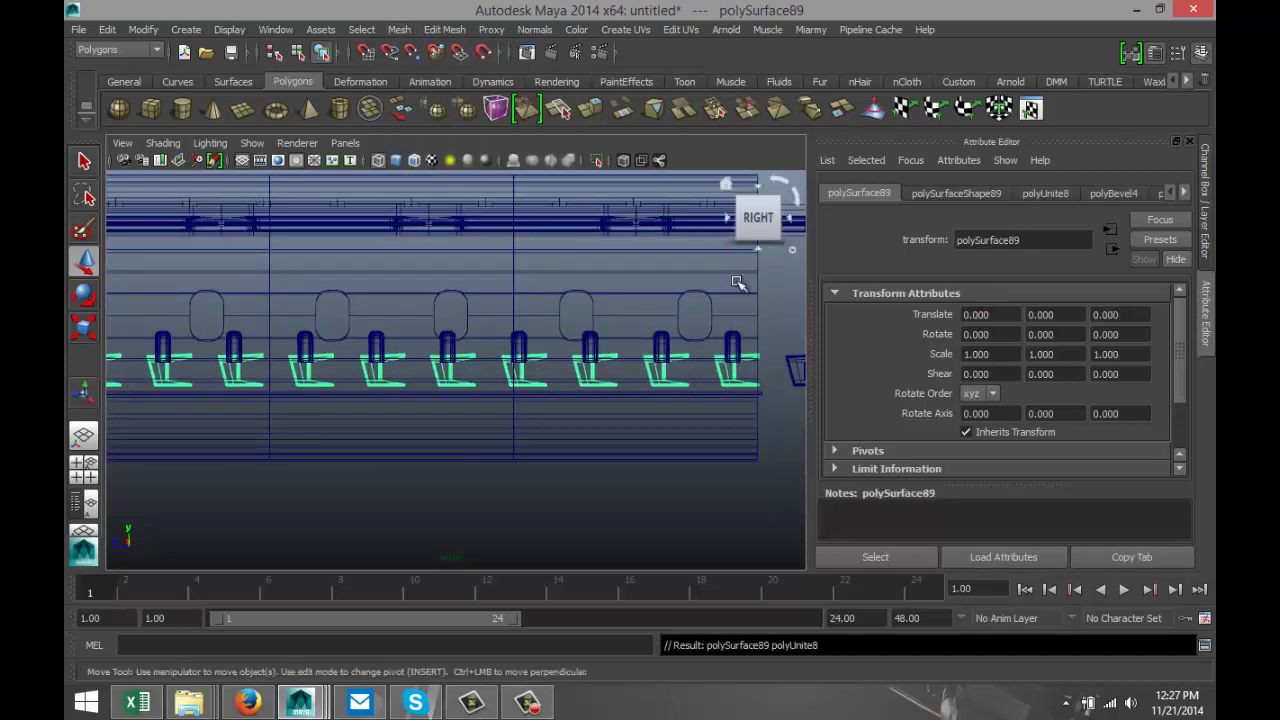
key("ctrl+d")
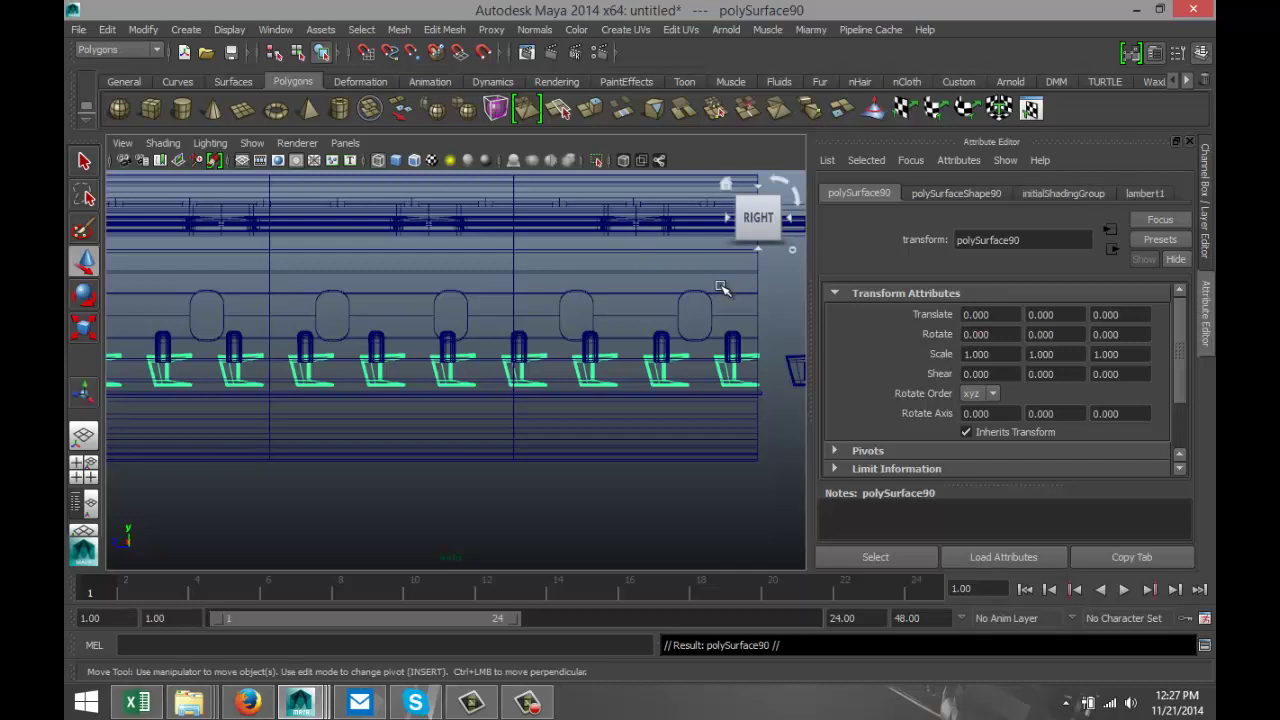
In the perspective view, move the duplicated row of side parts about 3.08 along X to the seats across the aisle
left_click(84, 464)
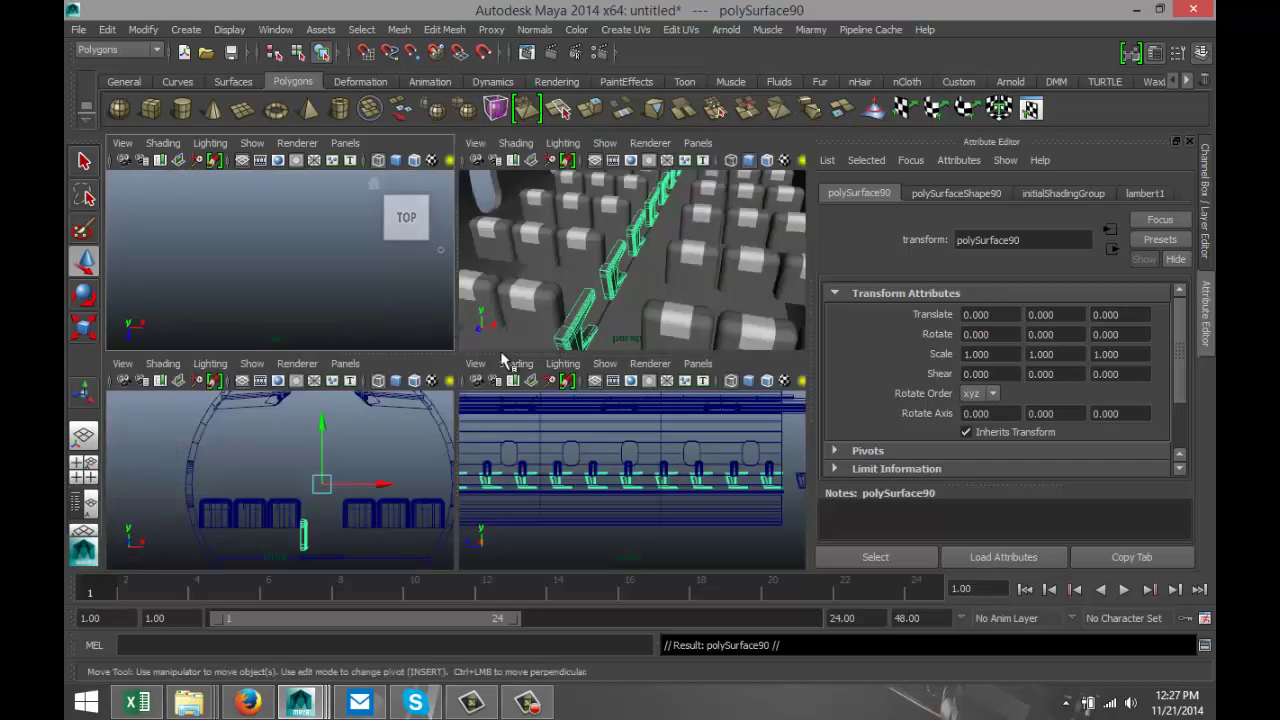
key("space")
key("f")
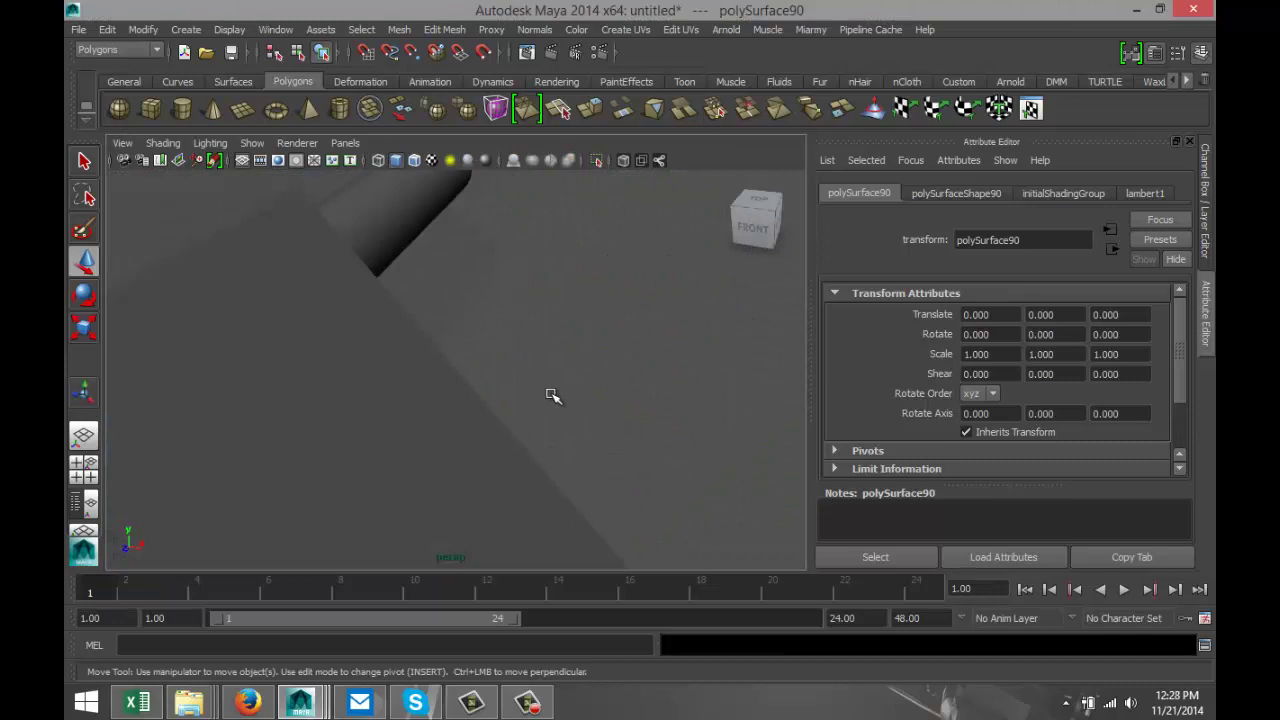
mouse_move(499, 384)
left_mouse_down("alt")
mouse_move(508, 375)
mouse_move(502, 386)
left_mouse_up("alt")
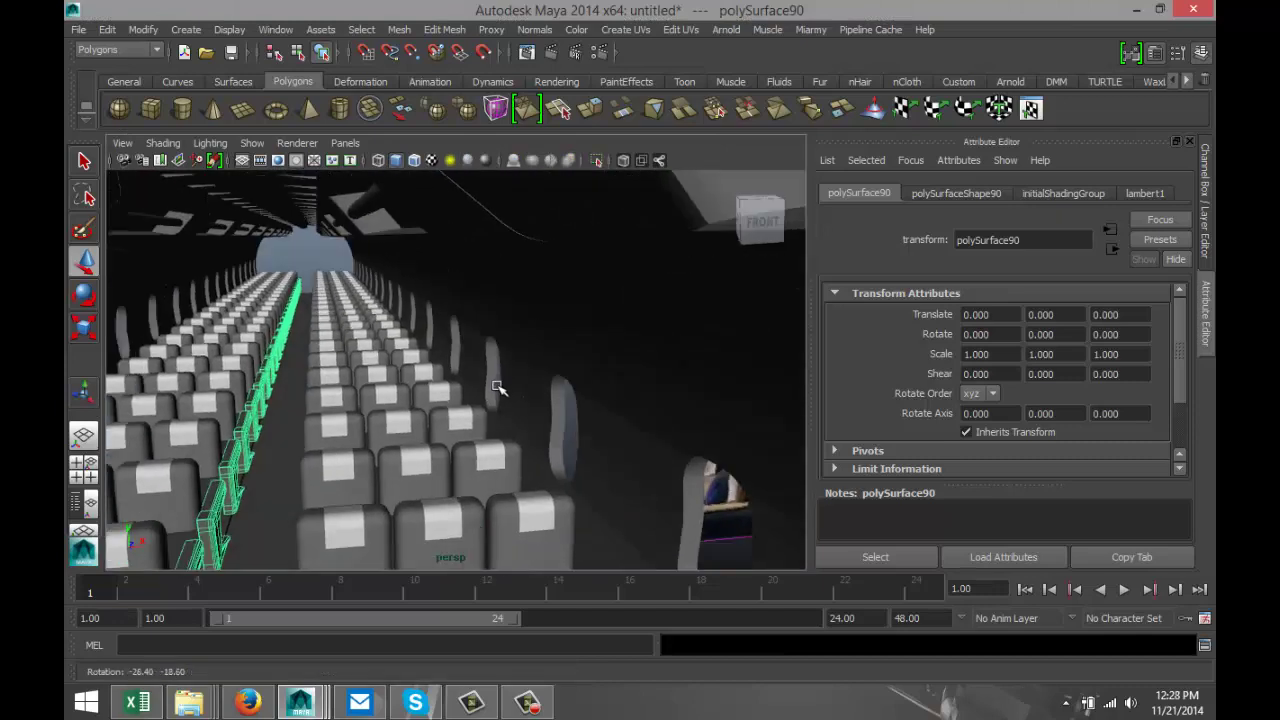
left_click_drag(422, 402, 357, 430, "alt")
left_click_drag(444, 511, 516, 507)
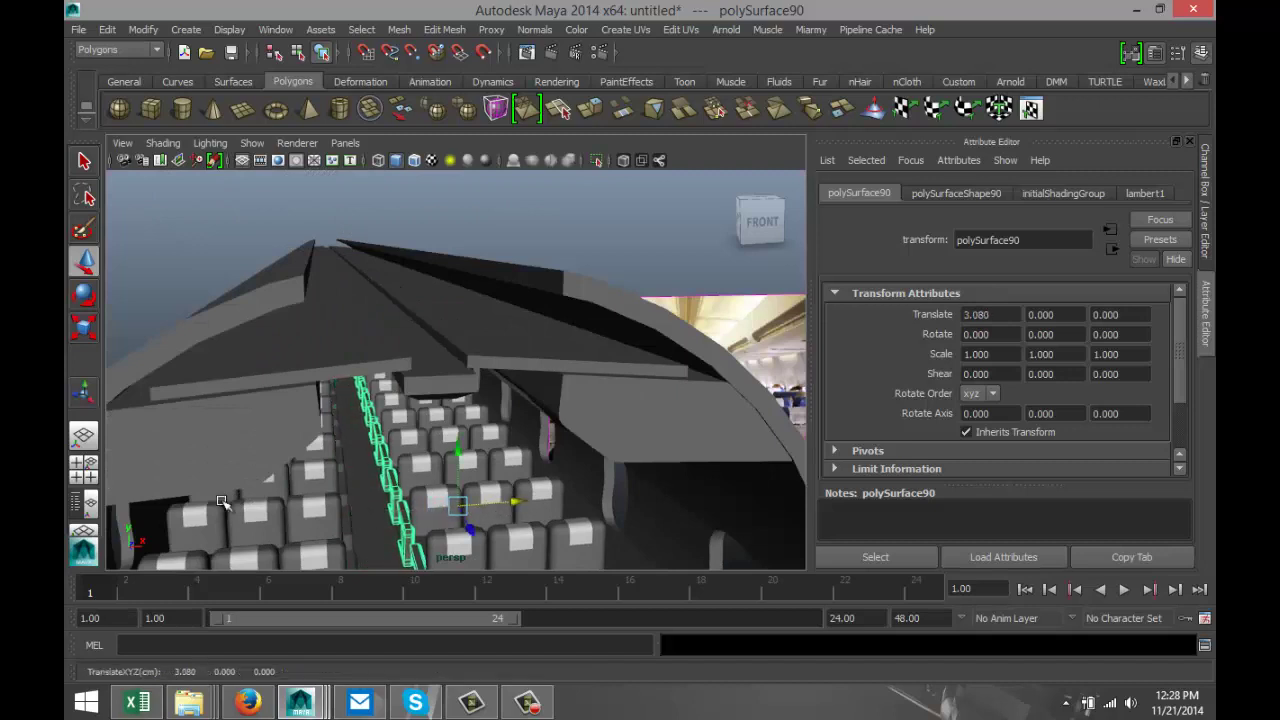
In the top view, adjust the duplicated row to about 2.899 in X so it sits against the aisle edge of the seats
left_click(84, 468)
key("space")
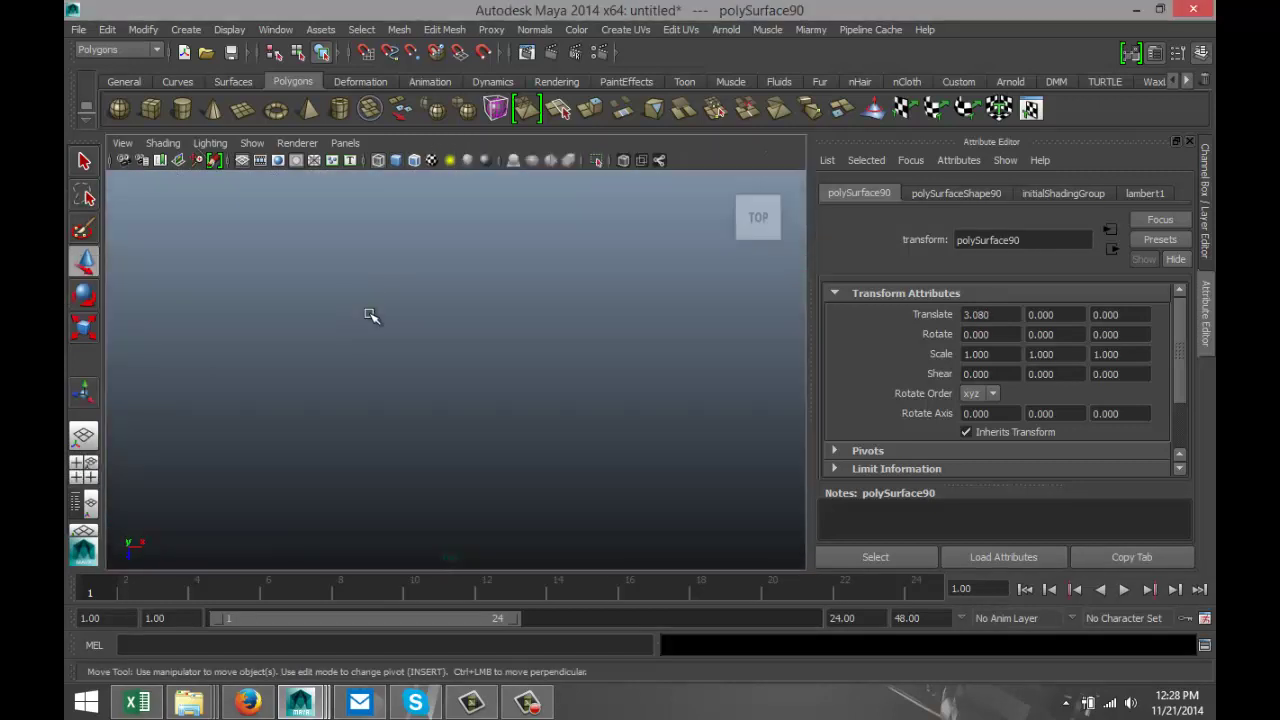
key("f")
scroll(532, 440, "up", 10)
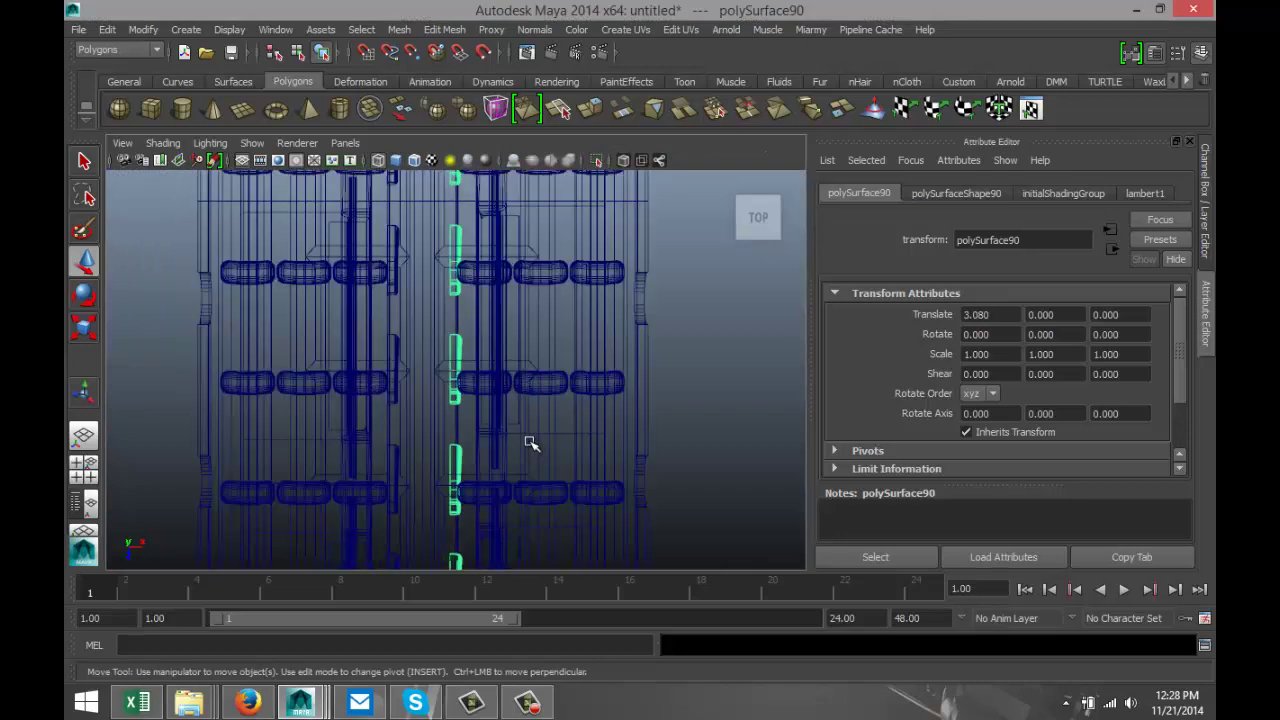
middle_click_drag(519, 477, 522, 4, "alt")
middle_click_drag(514, 477, 522, 217, "alt")
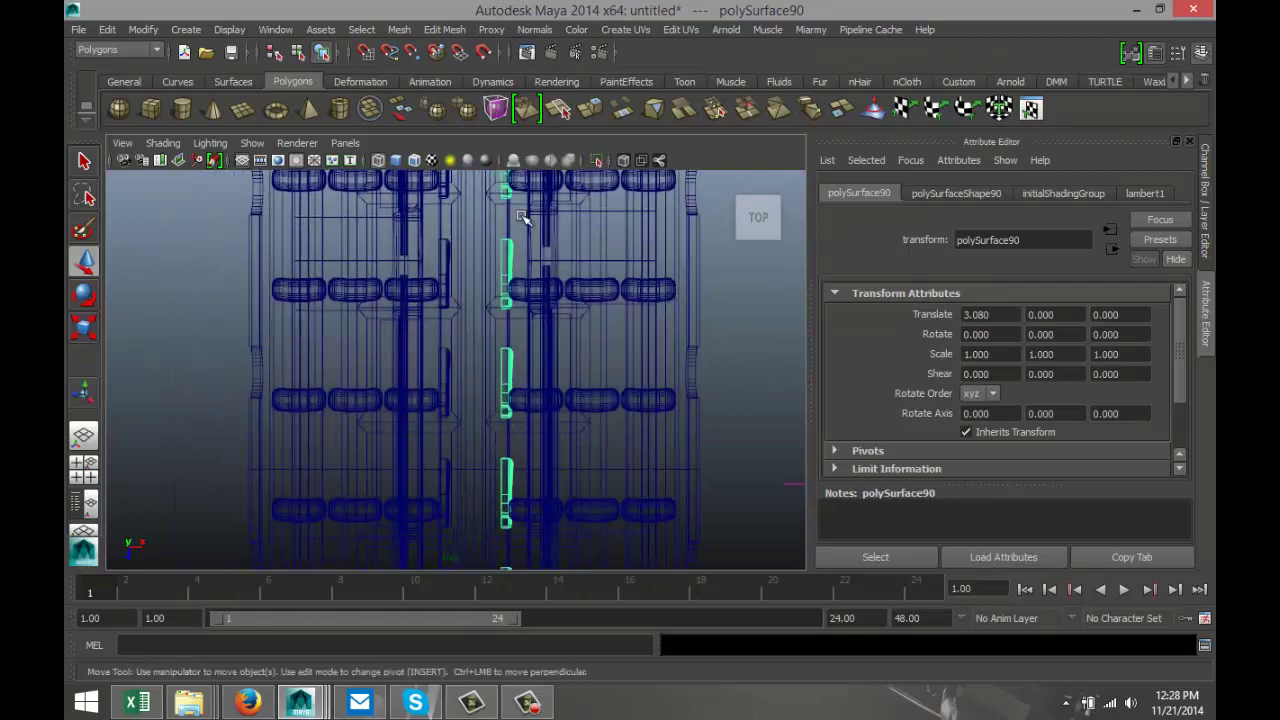
middle_click_drag(534, 328, 577, 322, "alt")
scroll(566, 472, "up", 1)
scroll(580, 349, "up", 3)
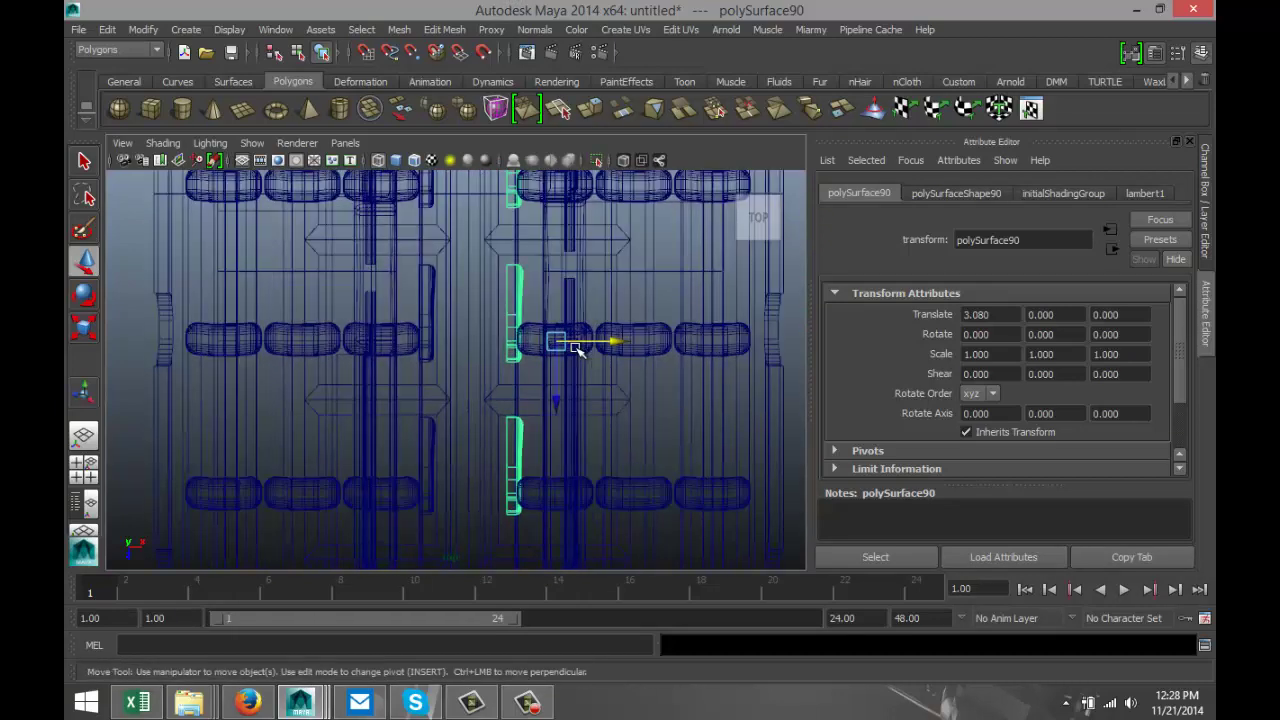
left_click_drag(650, 331, 643, 332)
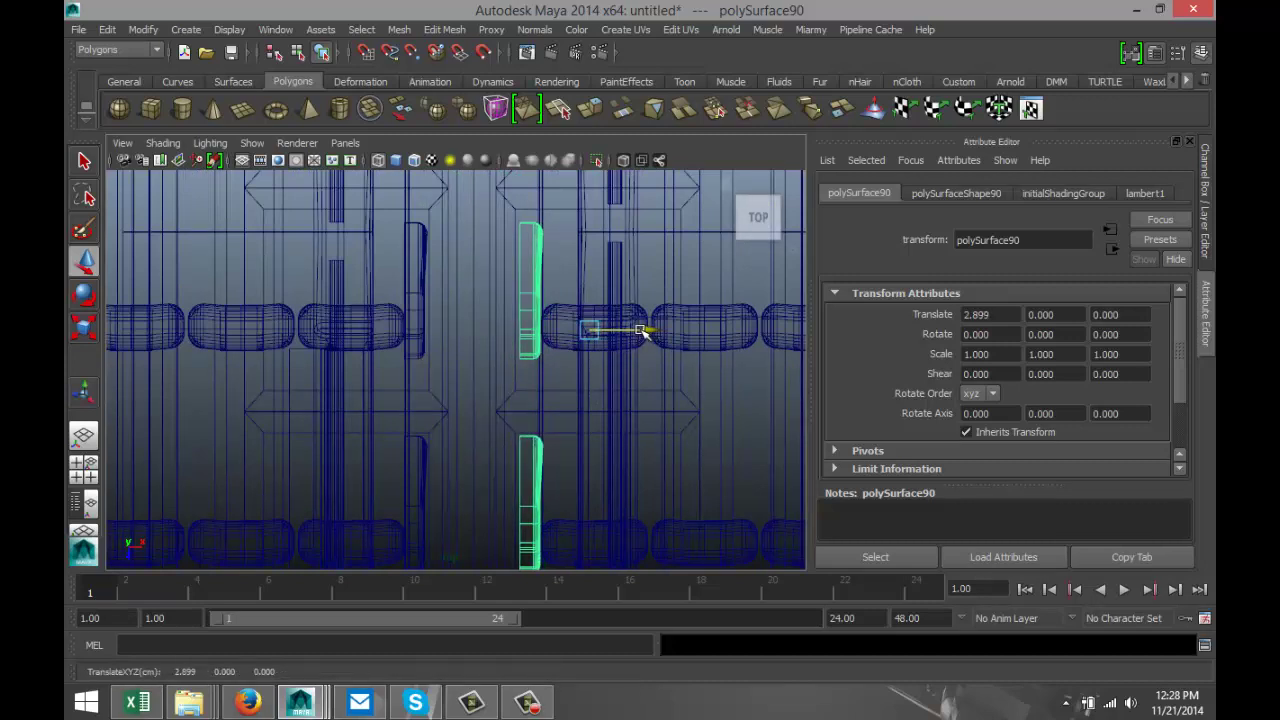
Examine how the two rows of side parts sit along both sides of the aisle in the perspective view
left_click(84, 464)
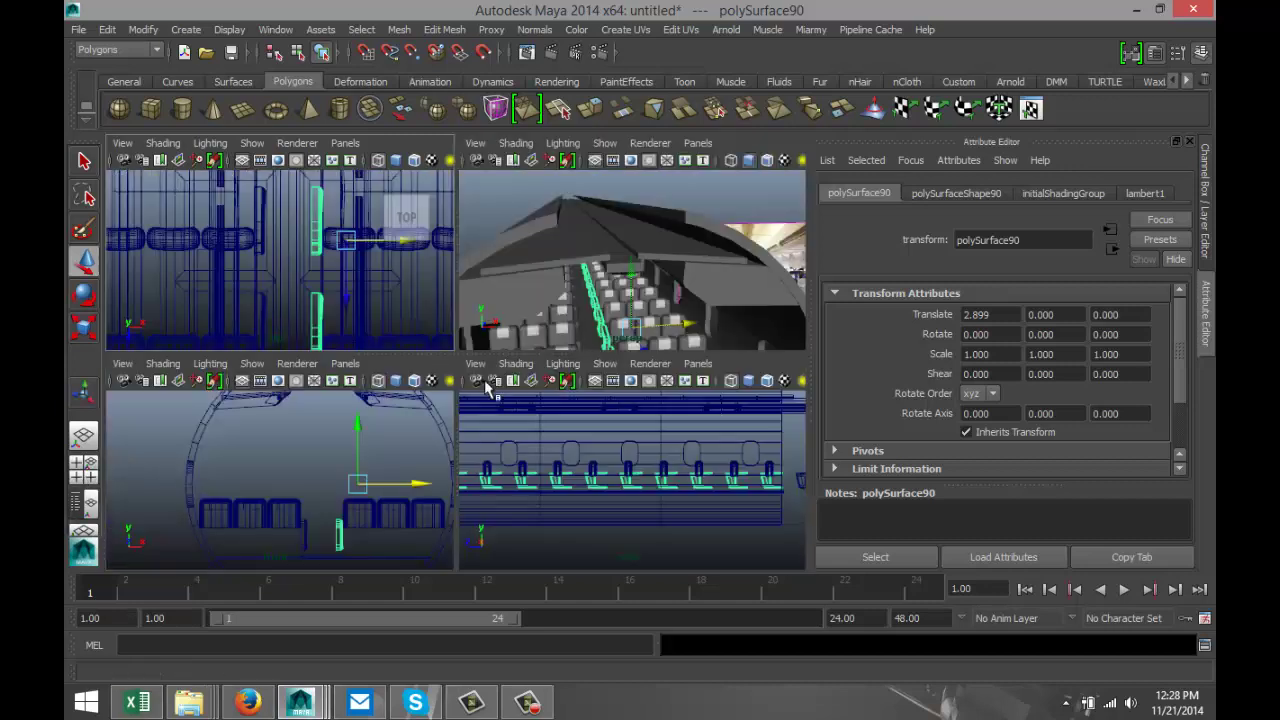
key("space")
scroll(500, 446, "down", 4)
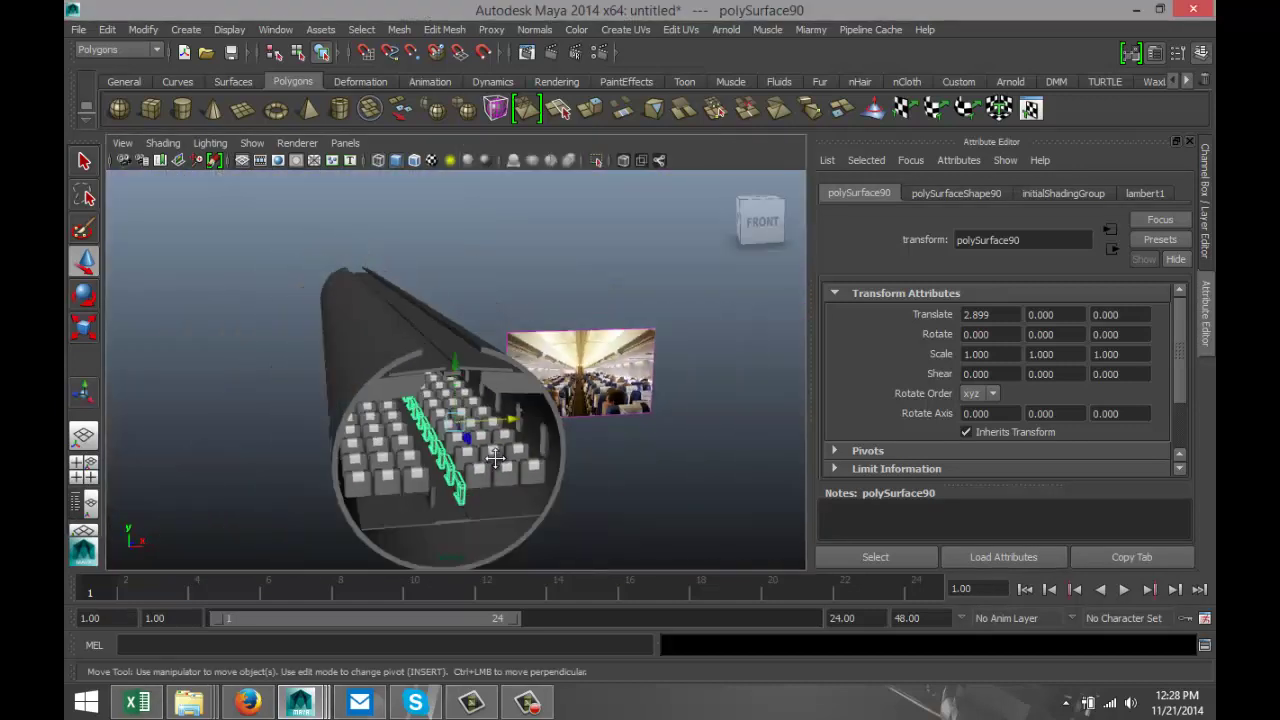
left_click_drag(495, 458, 400, 428, "alt")
scroll(394, 421, "up", 5)
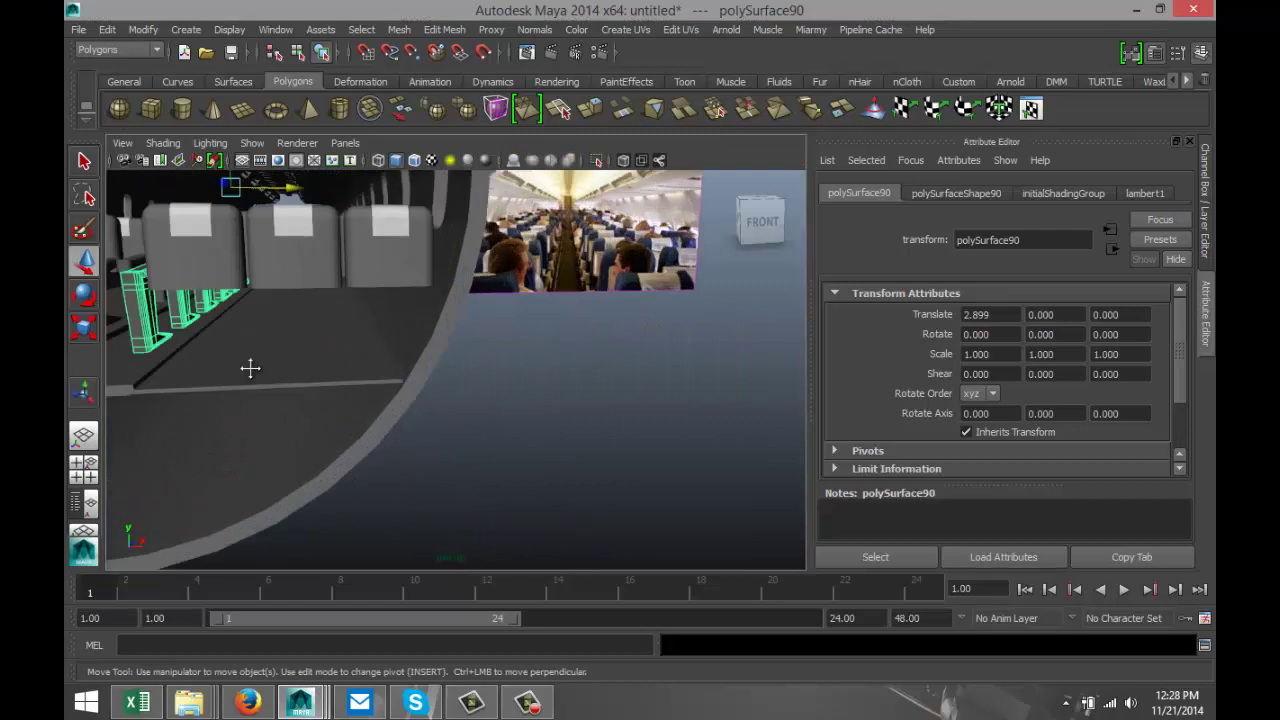
left_click_drag(250, 368, 592, 413, "alt")
right_click_drag(587, 418, 581, 455, "alt")
mouse_move(581, 457)
middle_mouse_down("alt")
mouse_move(571, 430)
mouse_move(575, 452)
middle_mouse_up("alt")
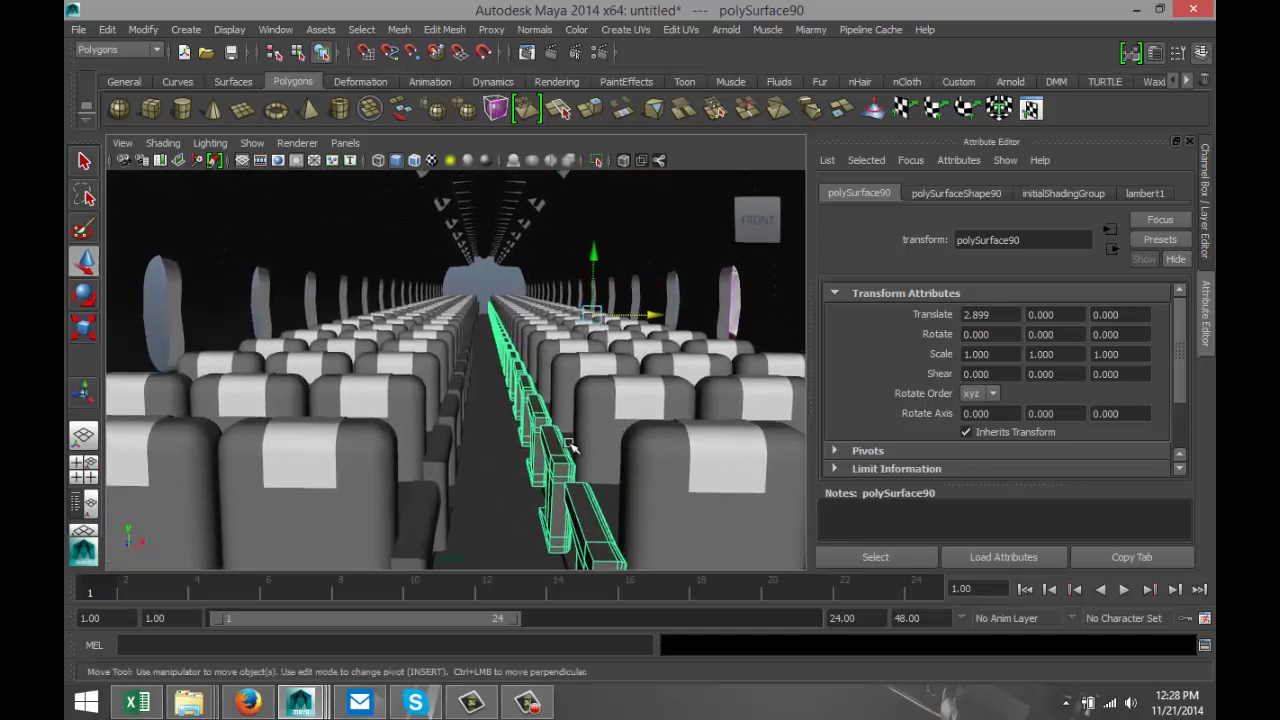
left_click_drag(548, 418, 547, 419, "alt")
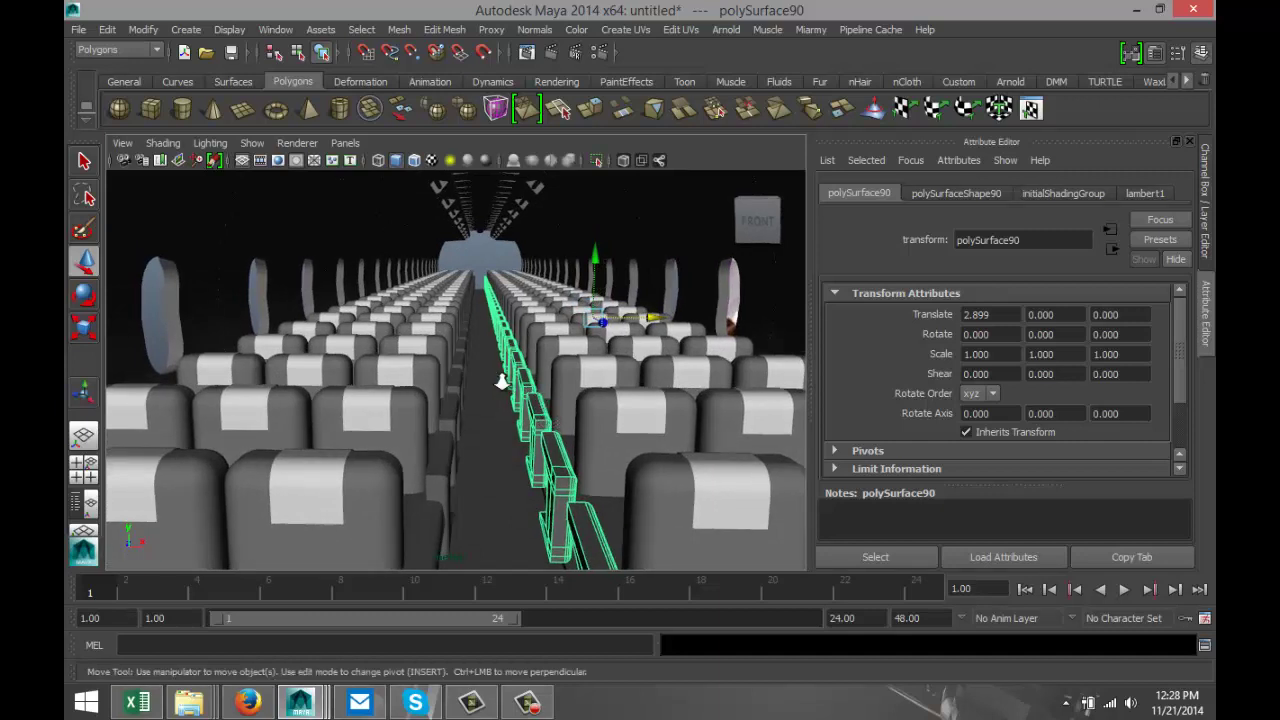
Select all the airplane geometry, including seats and side parts, and combine it into one mesh
scroll(502, 380, "down", 8)
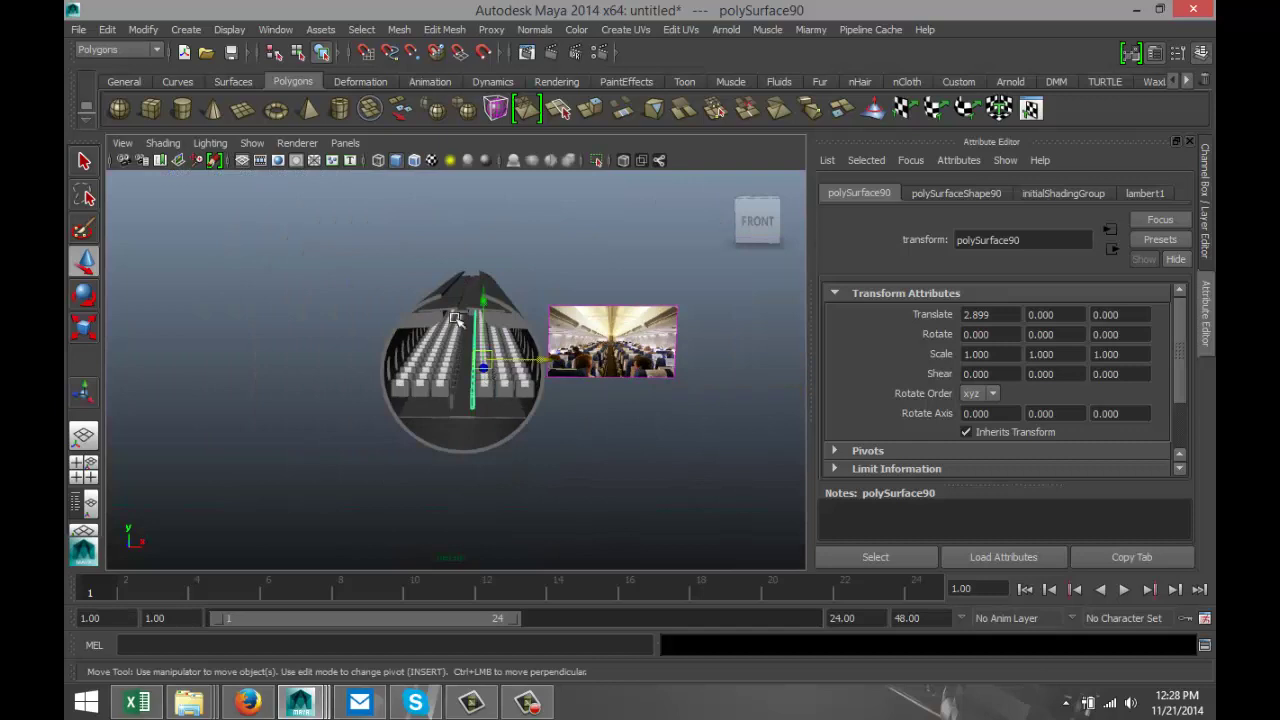
key("4")
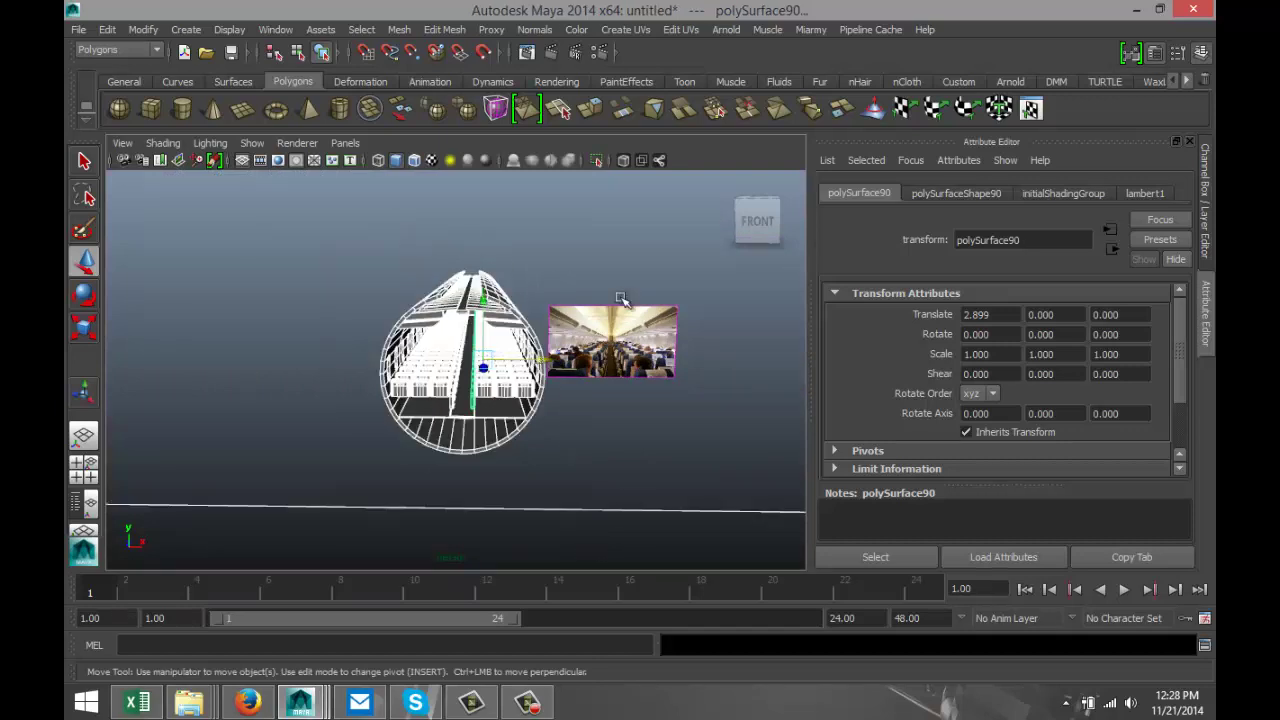
left_click(399, 30)
left_click(422, 57)
Delete the cabin reference image beside the fuselage
left_click(636, 287)
left_click_drag(636, 287, 723, 390)
key("Delete")
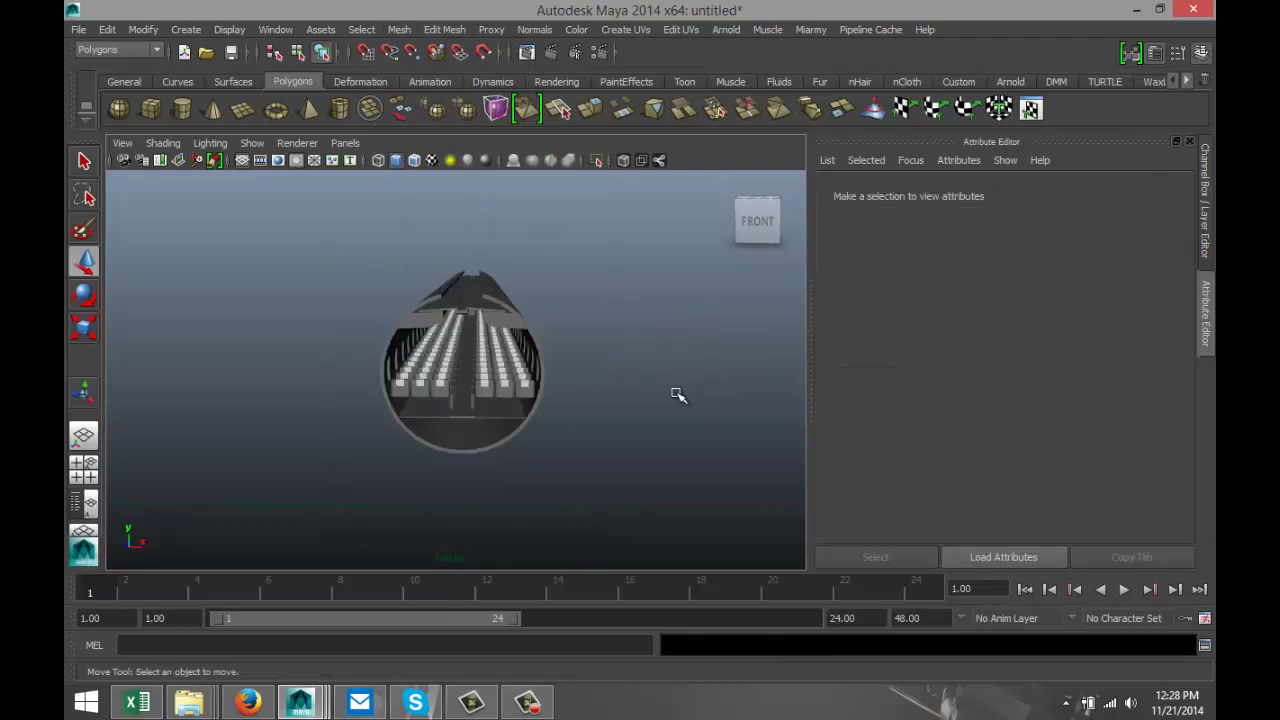
left_click_drag(400, 307, 486, 403, "alt")
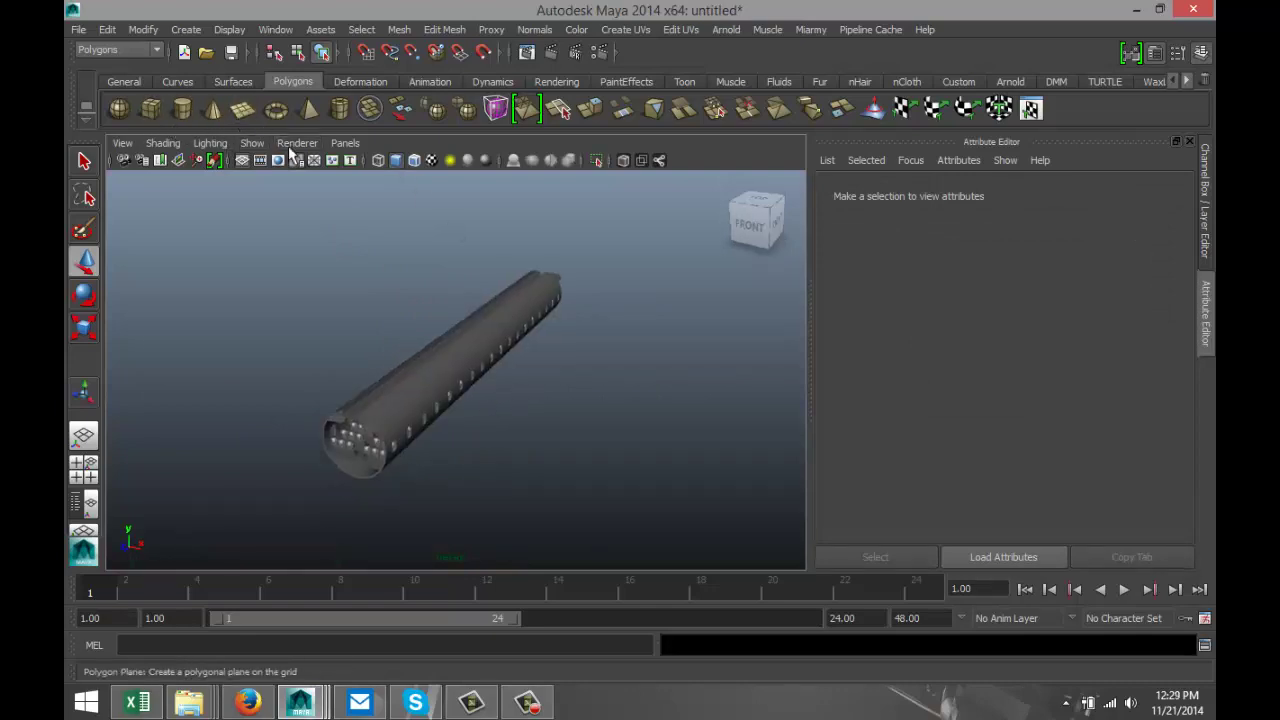
Create a polygon plane beside the fuselage and tilt it to about -65 degrees around X
left_click_drag(563, 404, 726, 360)
key("e")
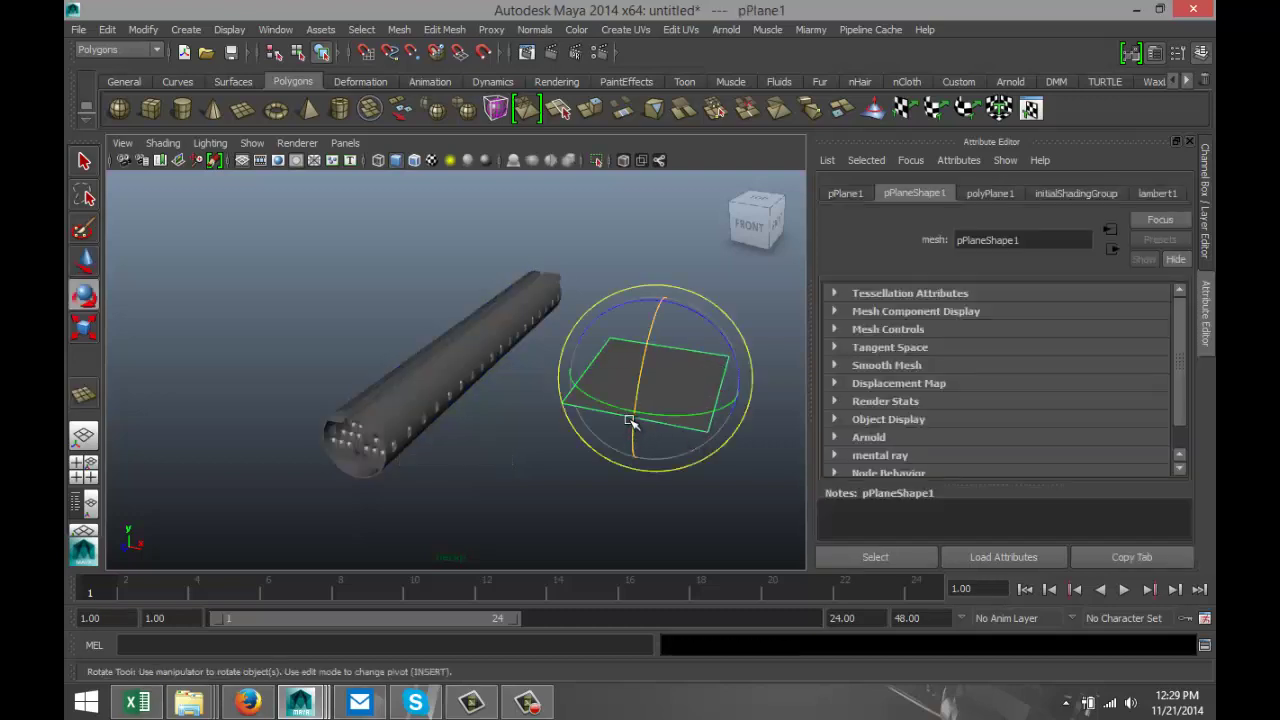
left_click_drag(631, 421, 638, 345)
left_click(847, 195)
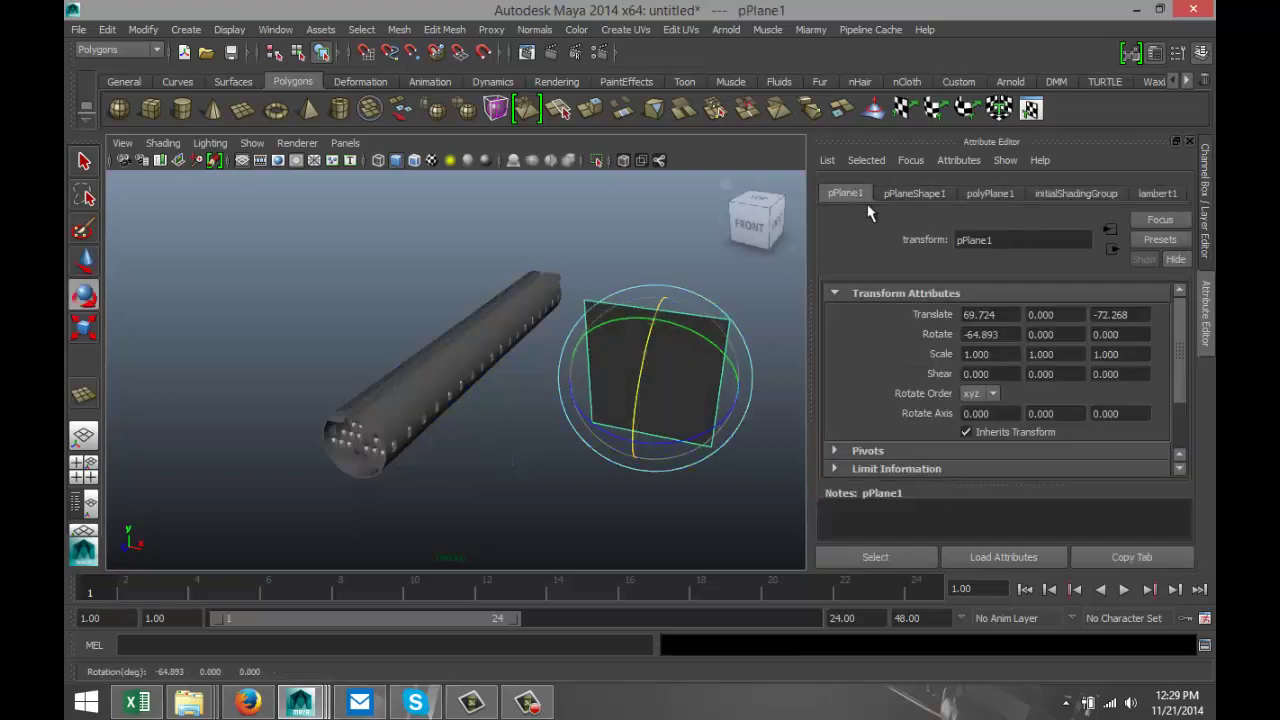
Set the new plane's Z translation to -90
left_click_drag(1141, 314, 1020, 302)
type("-90")
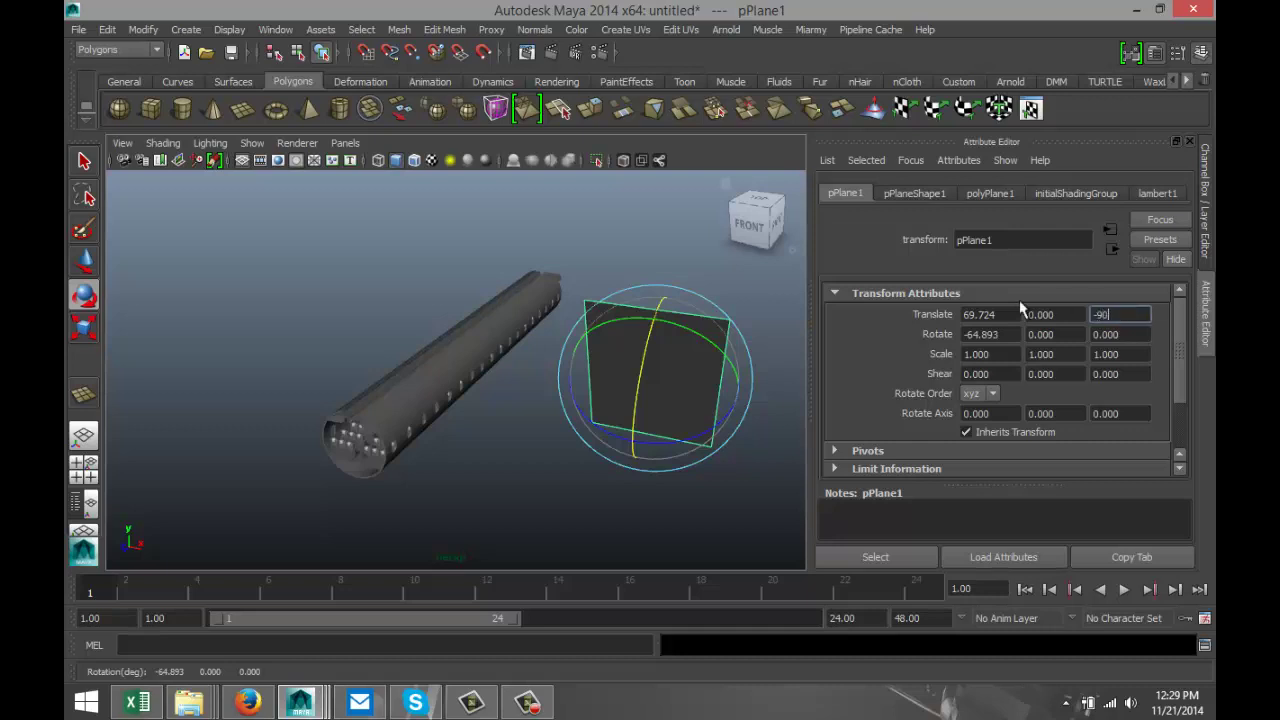
key("Return")
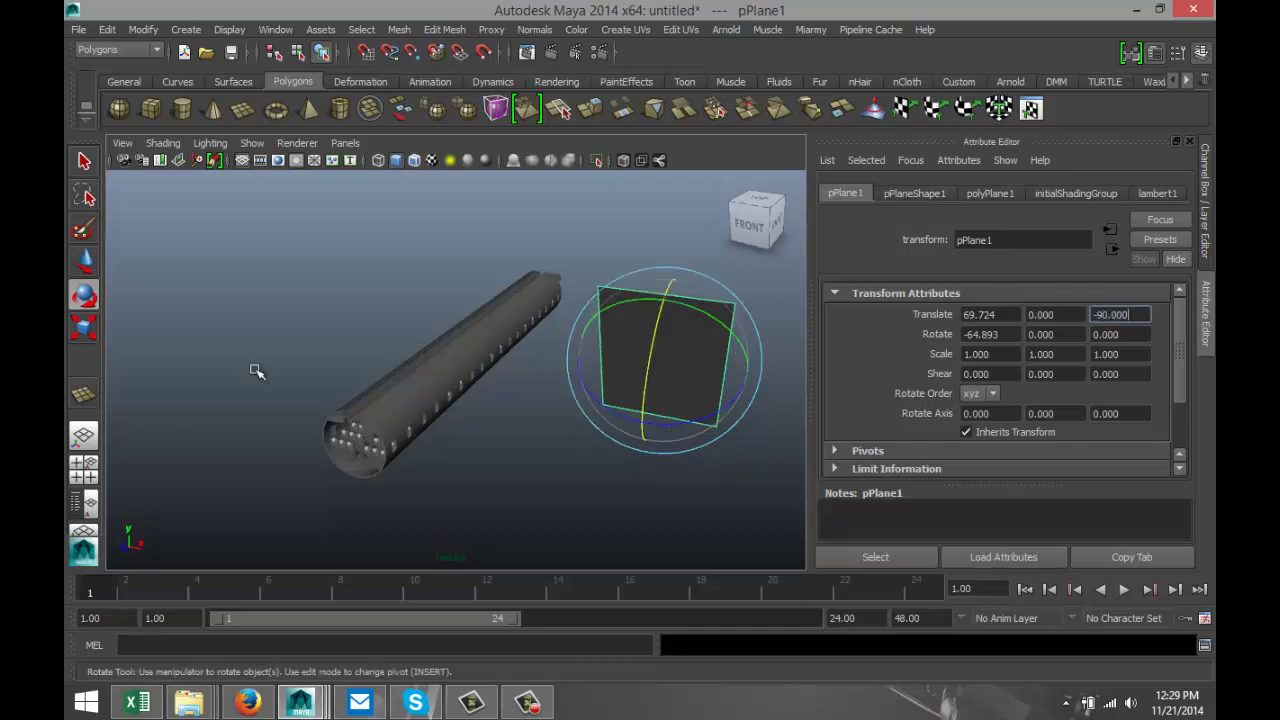
In the top view, move the plane over the far end of the fuselage, to about -0.416 in X and -152.708 in Z
left_click(87, 478)
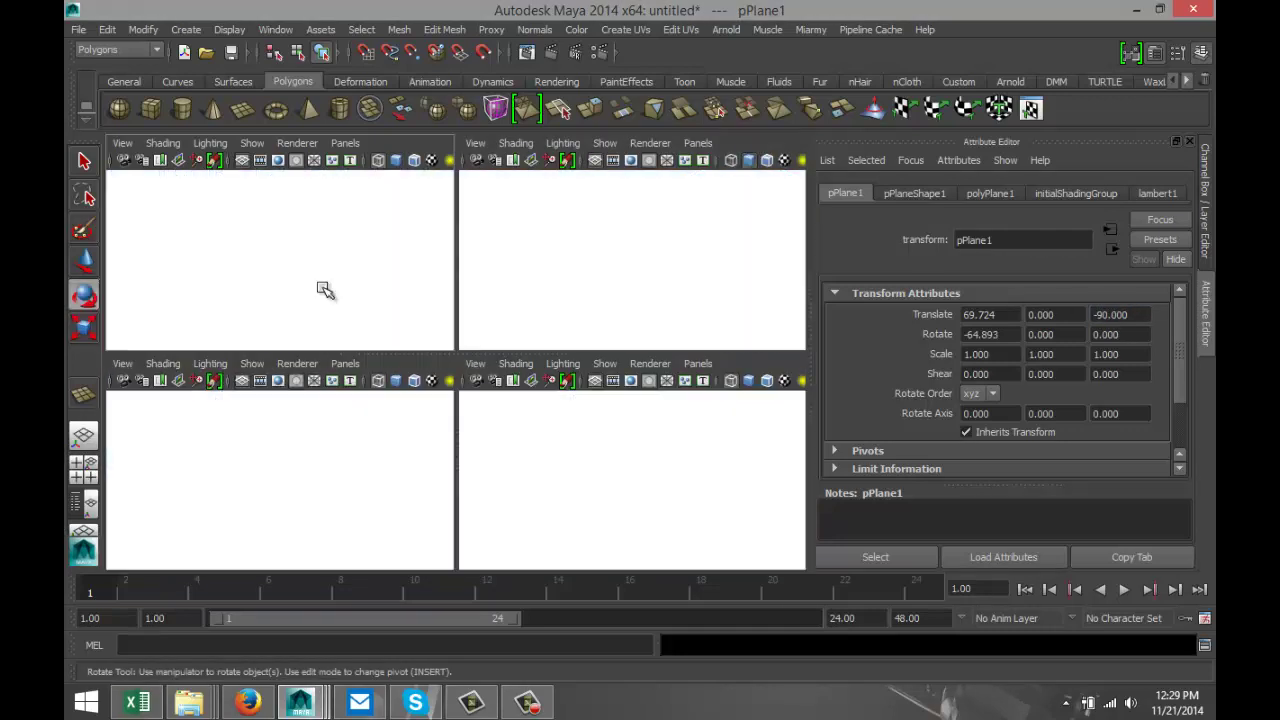
key("space")
scroll(432, 352, "down", 6)
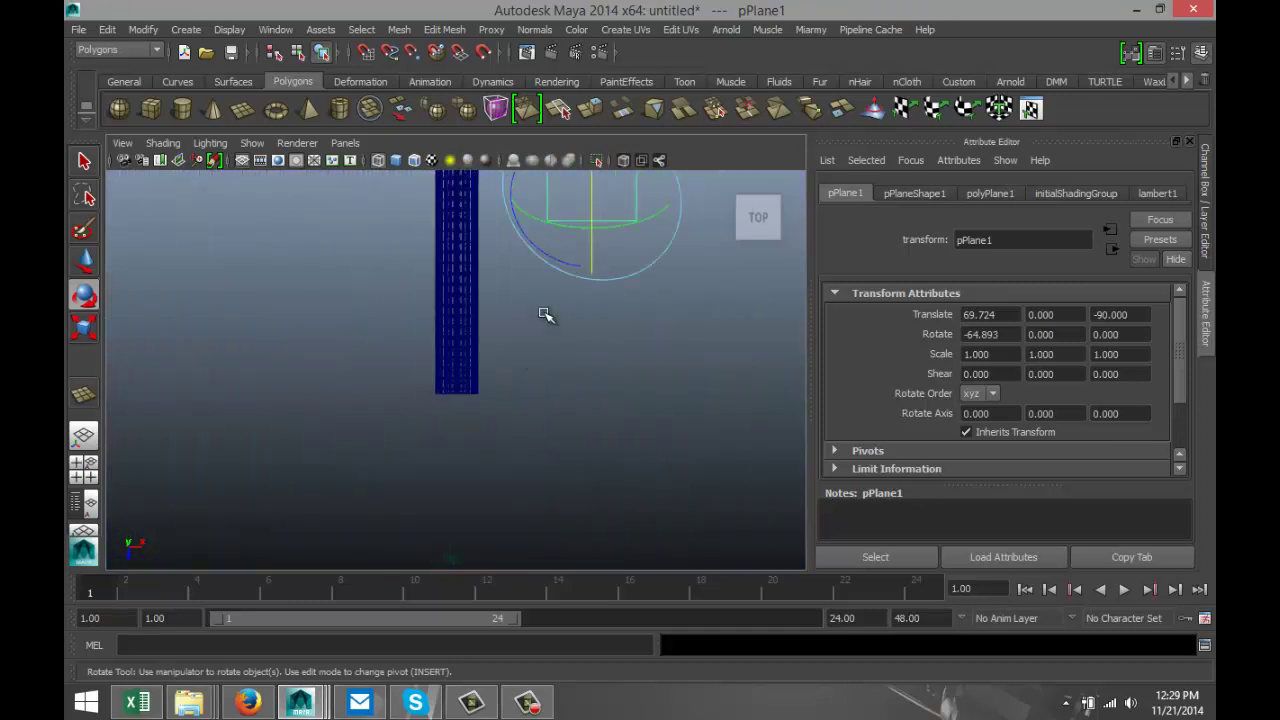
middle_click_drag(546, 314, 555, 470, "alt")
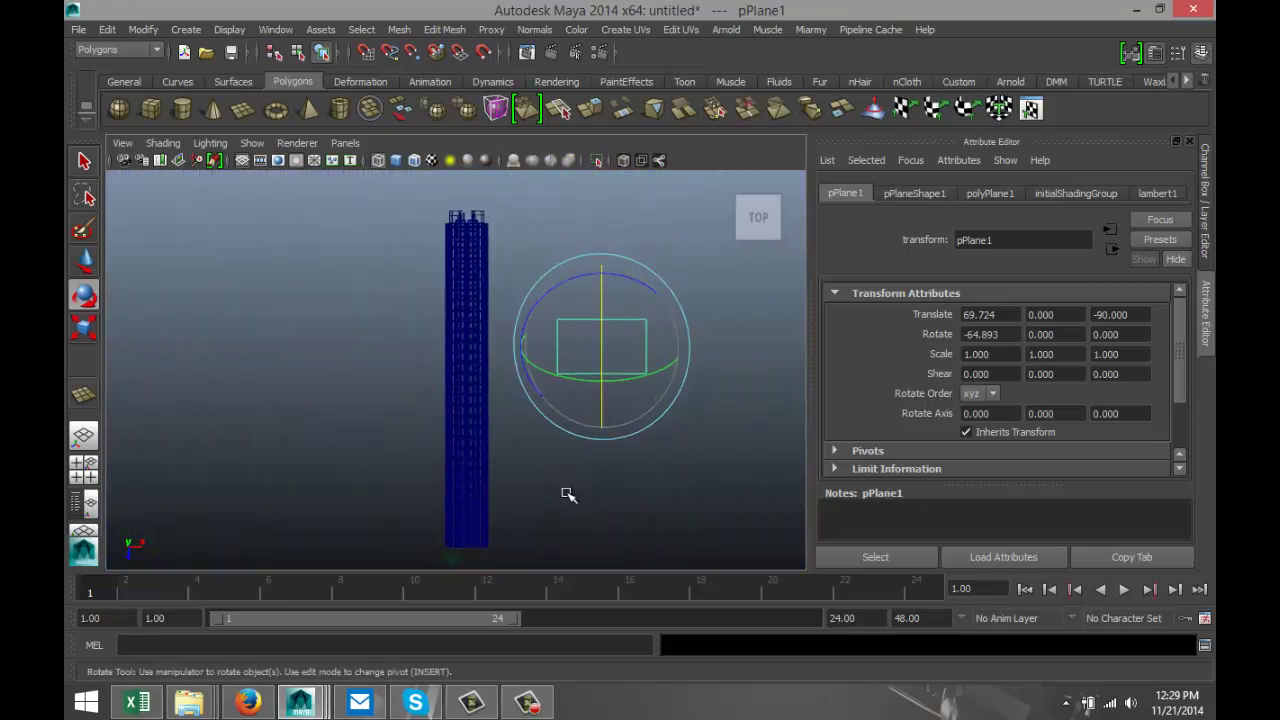
key("w")
left_click_drag(606, 407, 590, 283)
left_click_drag(665, 225, 531, 225)
Inspect the tilted plane from the side in the perspective view and set its Z translation to -90
left_click(84, 469)
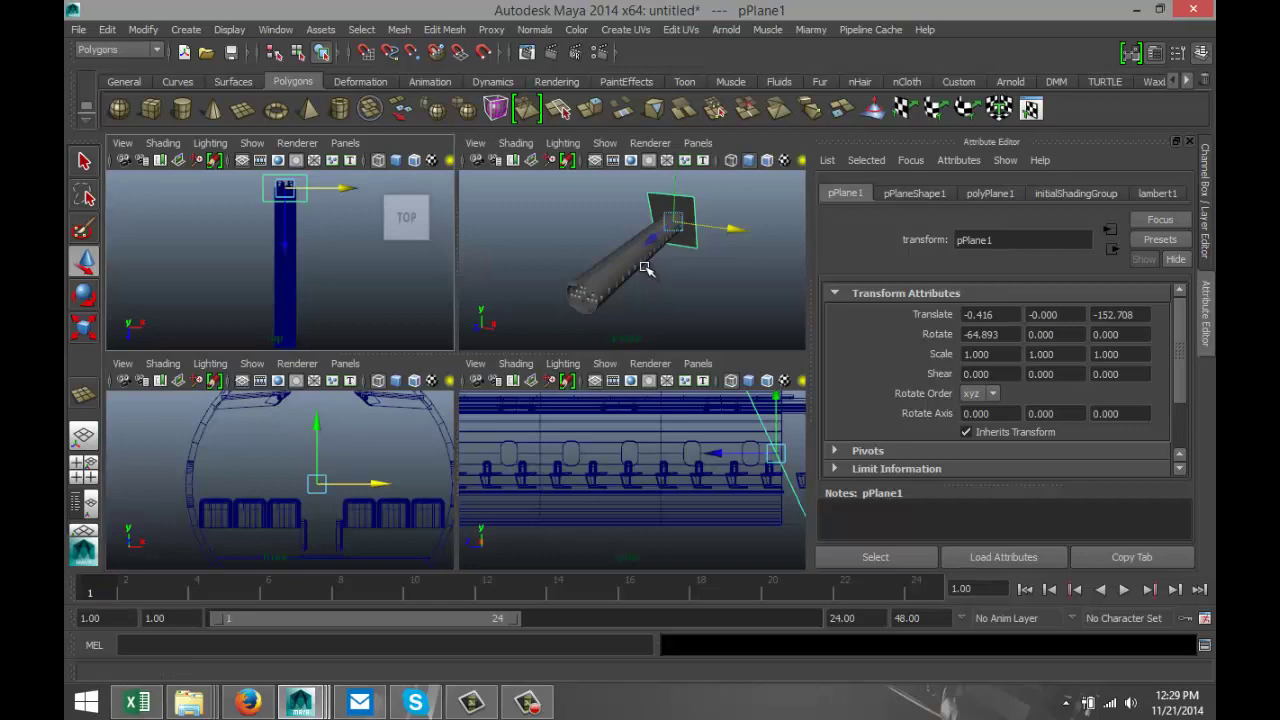
key("space")
left_click_drag(654, 358, 491, 369, "alt")
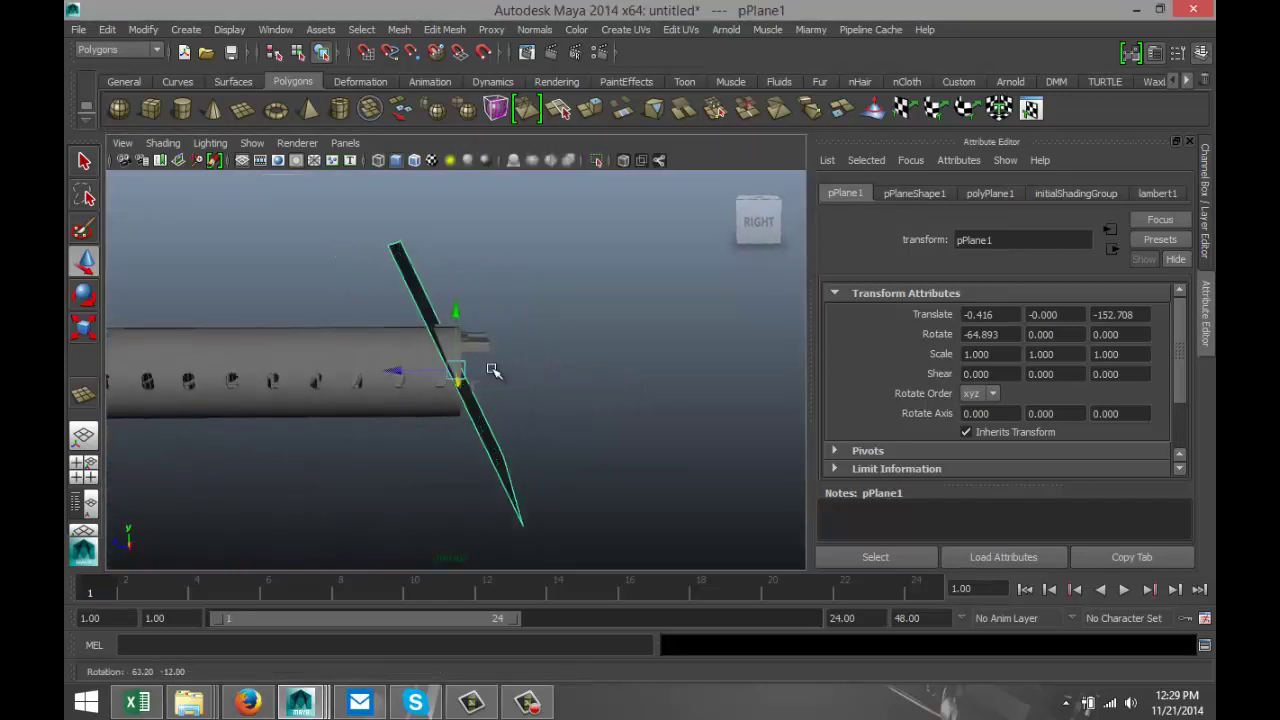
left_click(1141, 316)
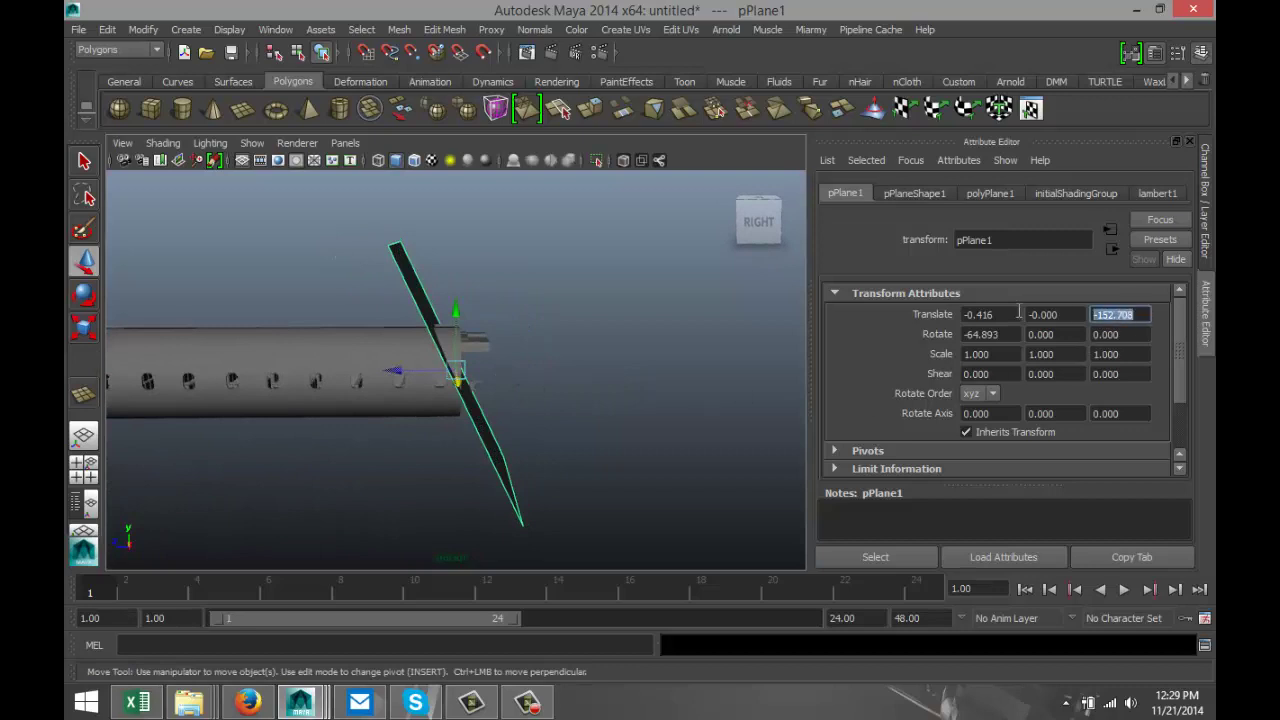
key("Return")
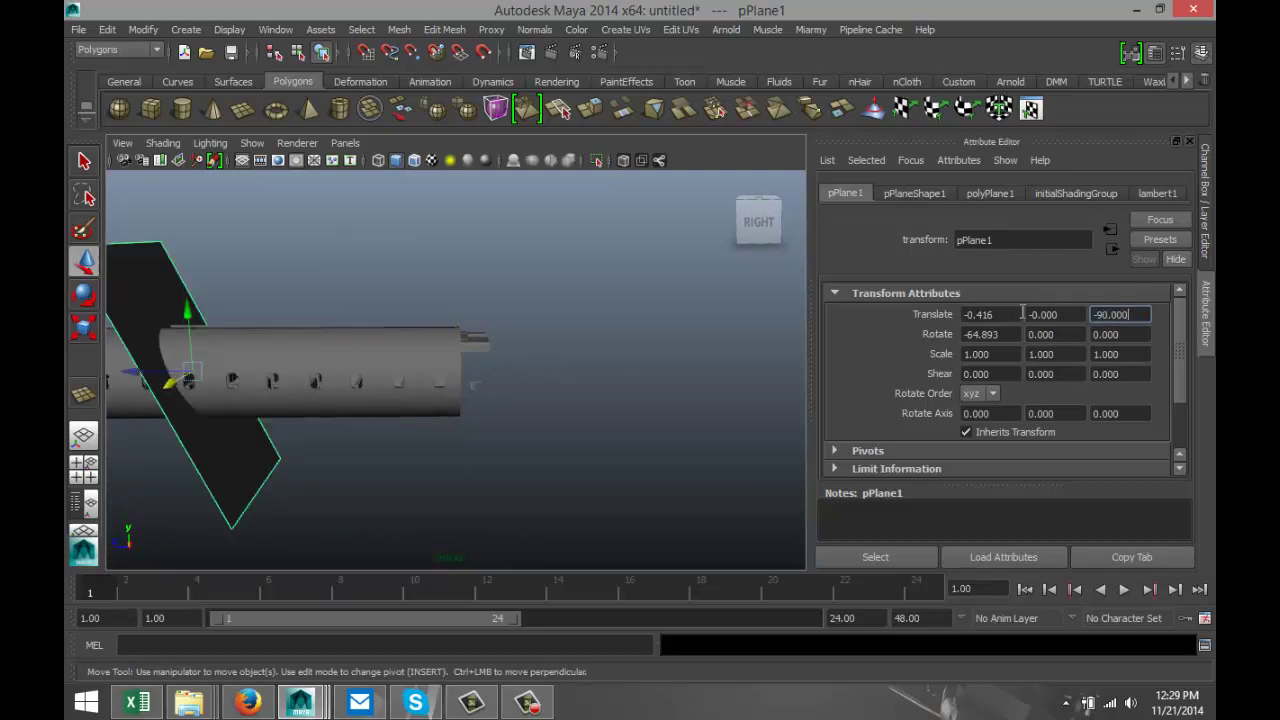
Reset the plane's X, Y and Z translation to 0
left_click(1010, 314)
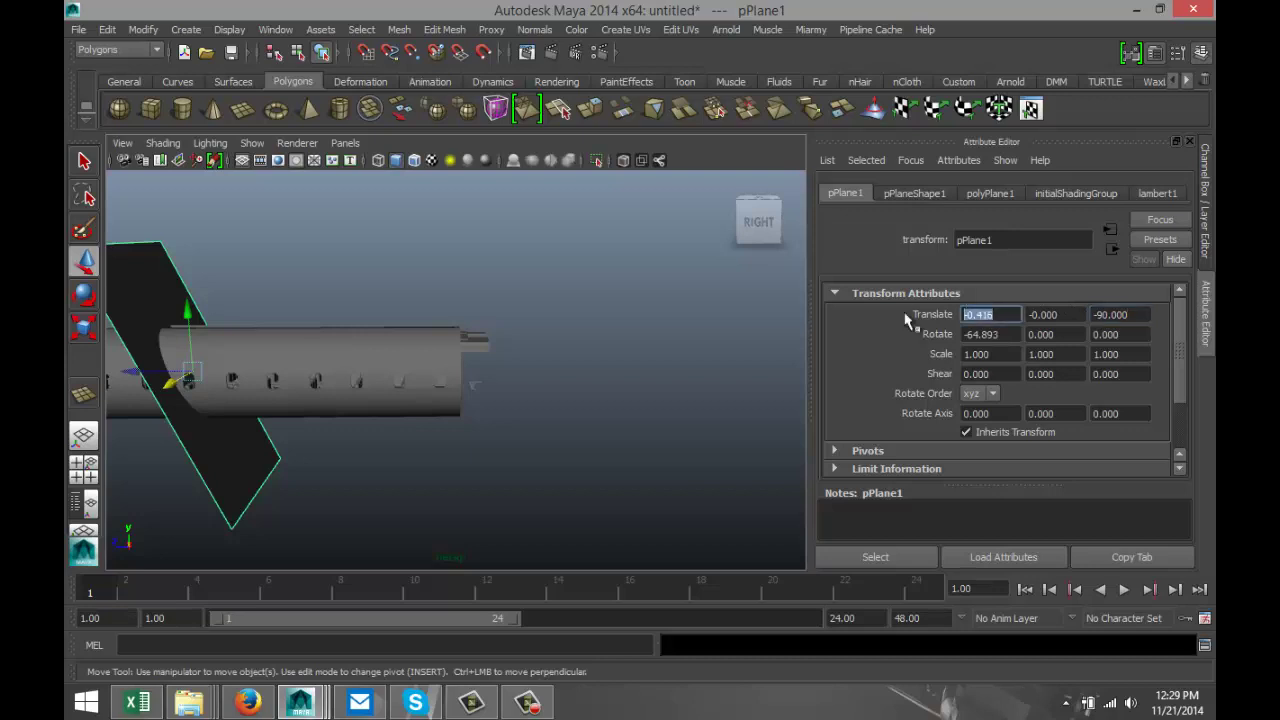
type("0")
left_click(1068, 316)
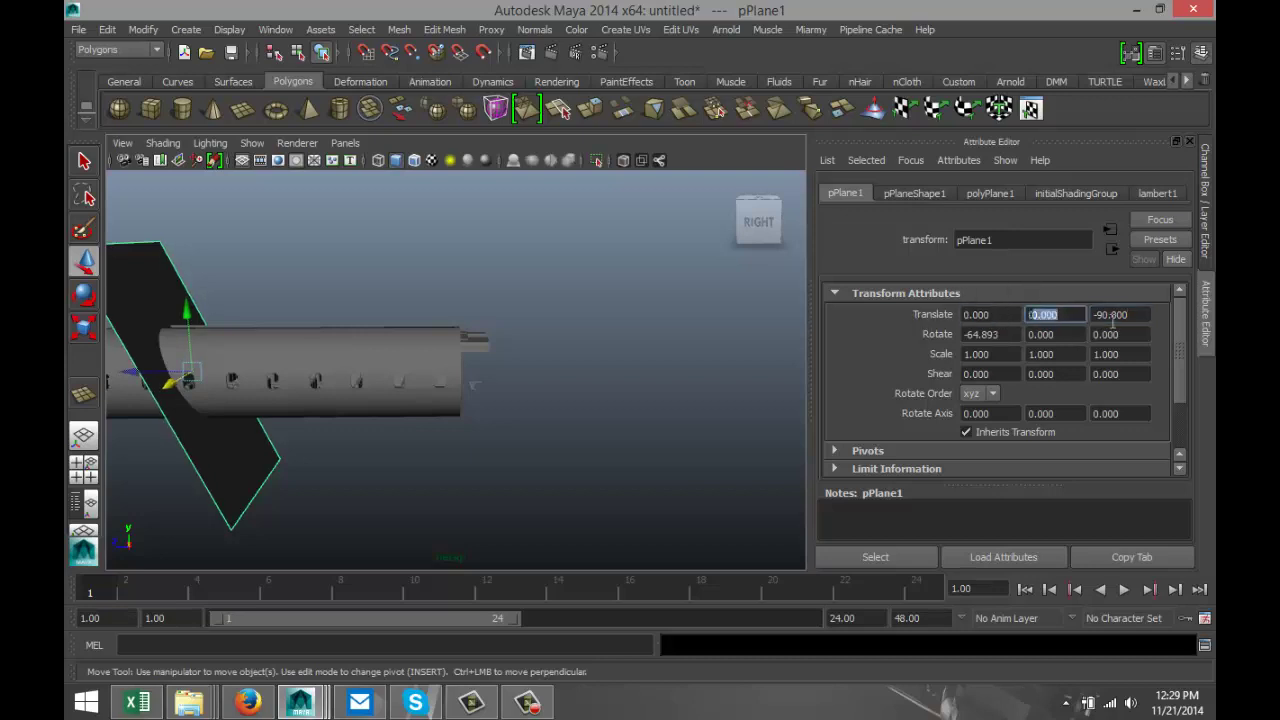
type("0")
left_click(1112, 316)
type("0")
left_click(1058, 314)
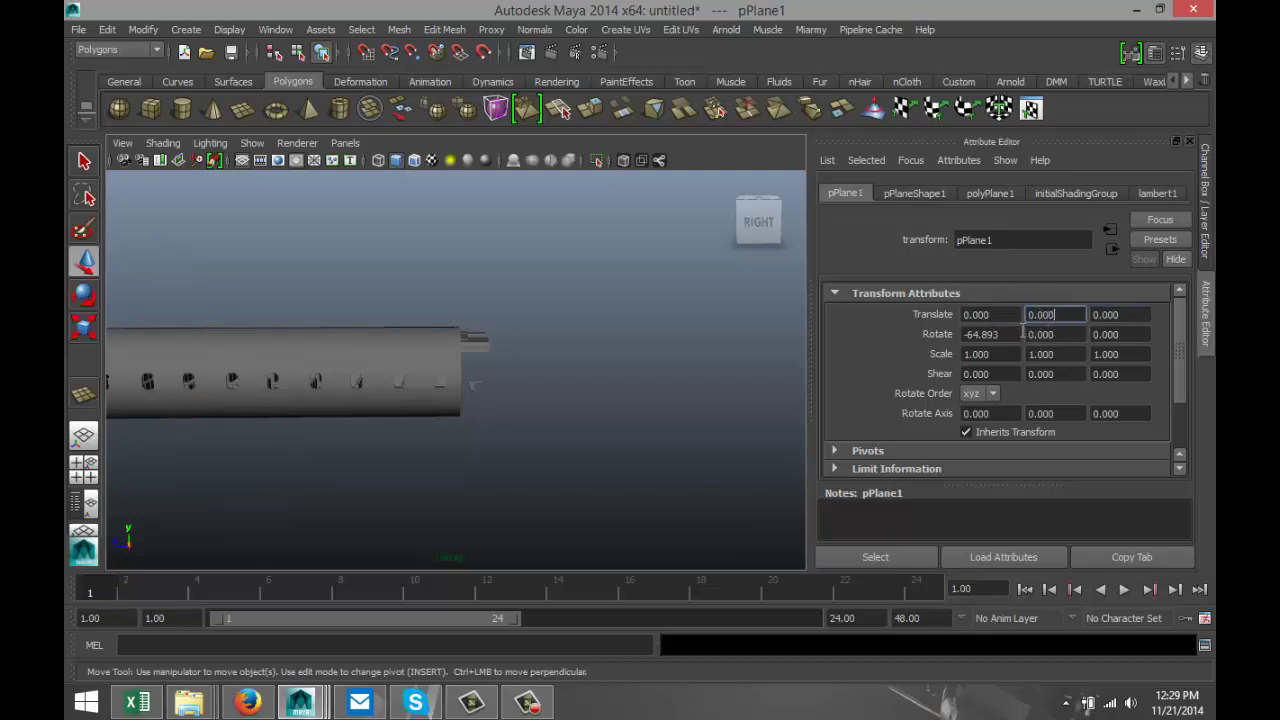
Move the plane clear of the fuselage to about -260.655 in Z and set its X rotation to -90 degrees
scroll(566, 410, "down", 5)
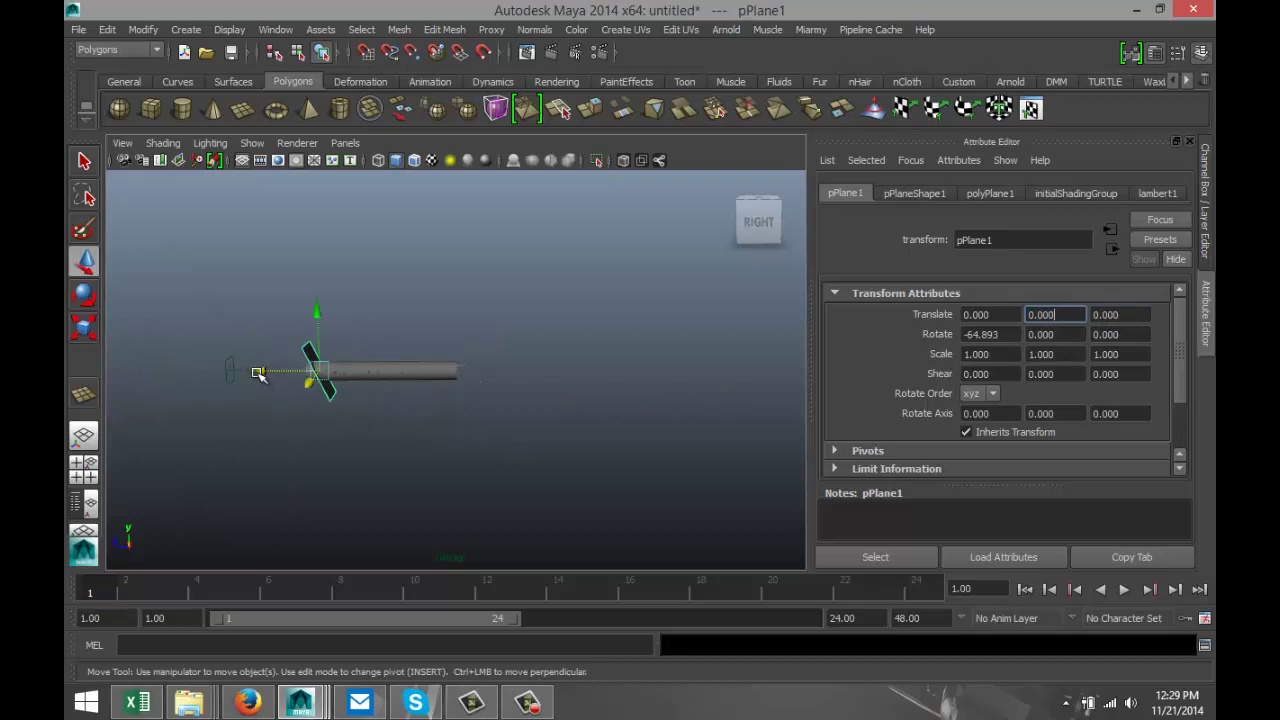
left_click_drag(257, 371, 494, 404)
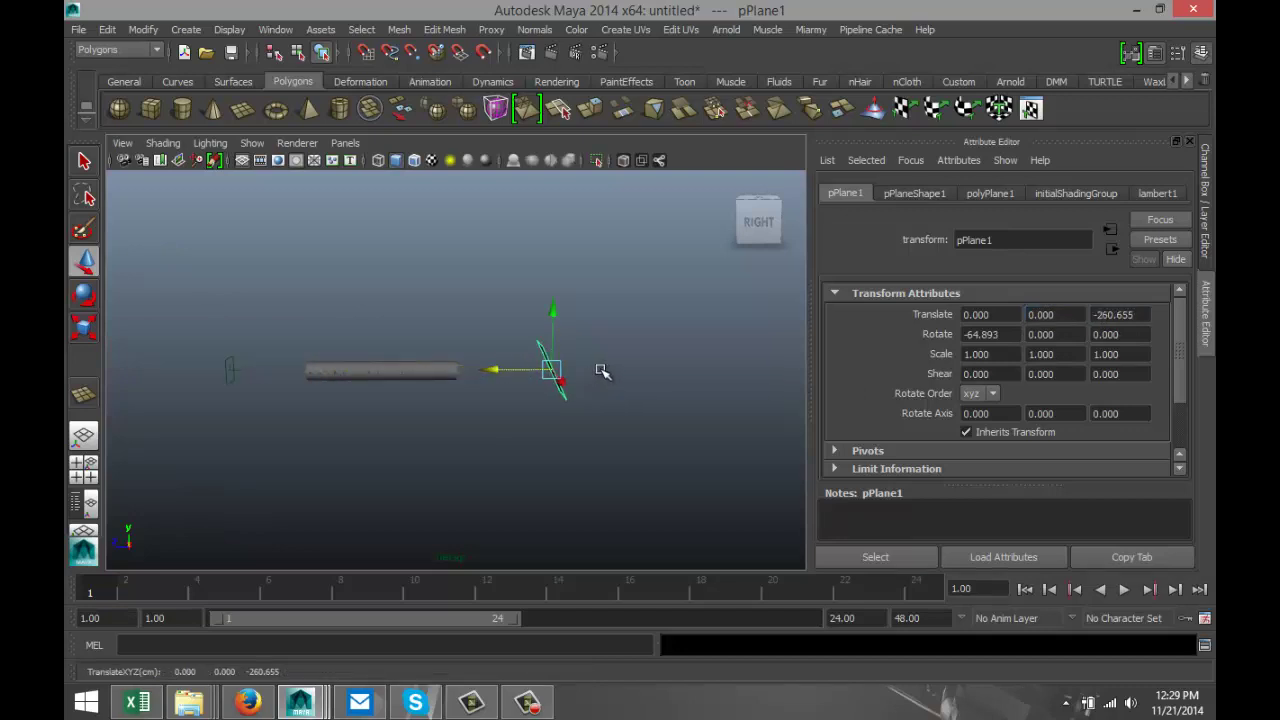
key("e")
left_click_drag(597, 306, 642, 354)
double_click(1002, 335)
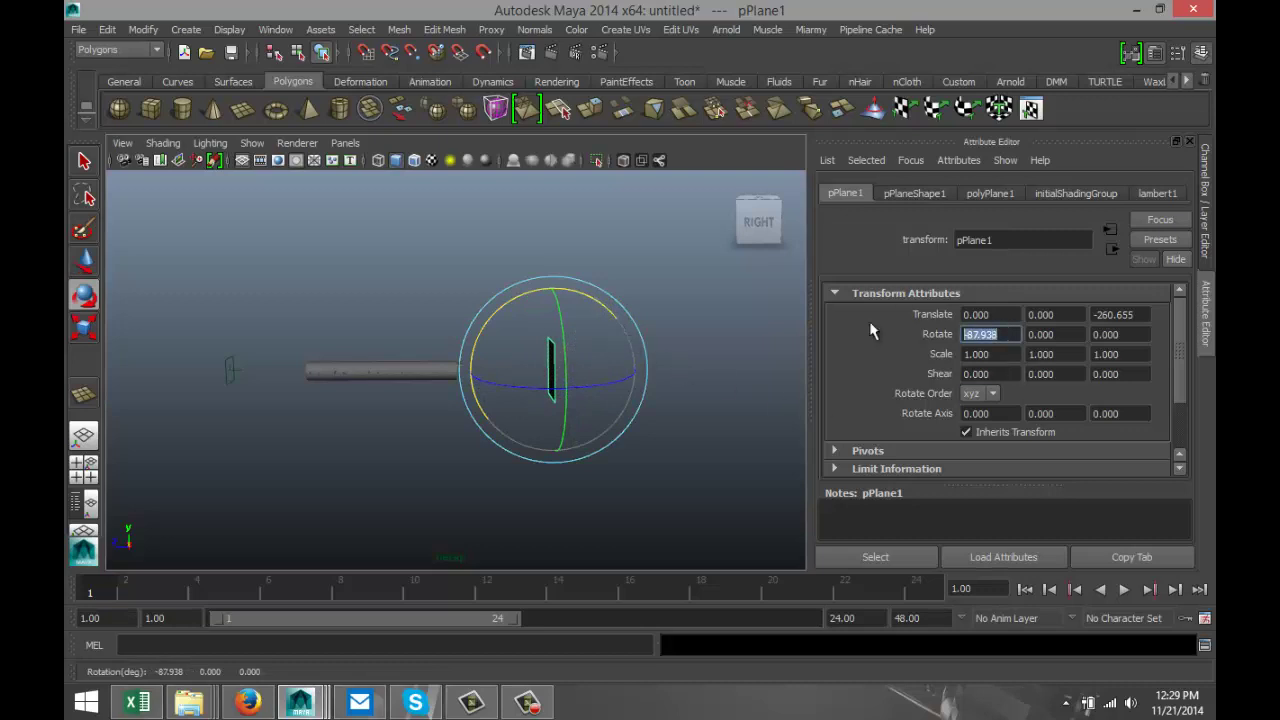
type("-90.000")
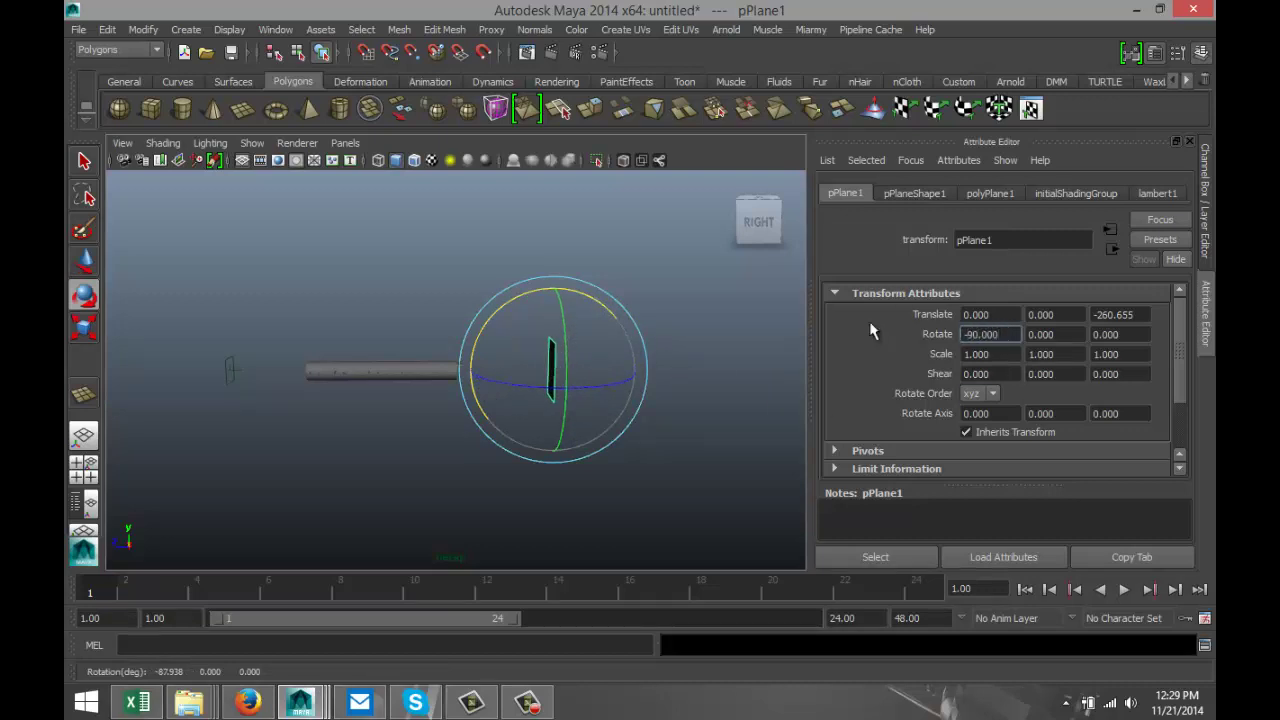
Move the upright plane along Z to about -152.409 so it closes off the far end of the fuselage
left_click(686, 449)
left_click(553, 373)
key("w")
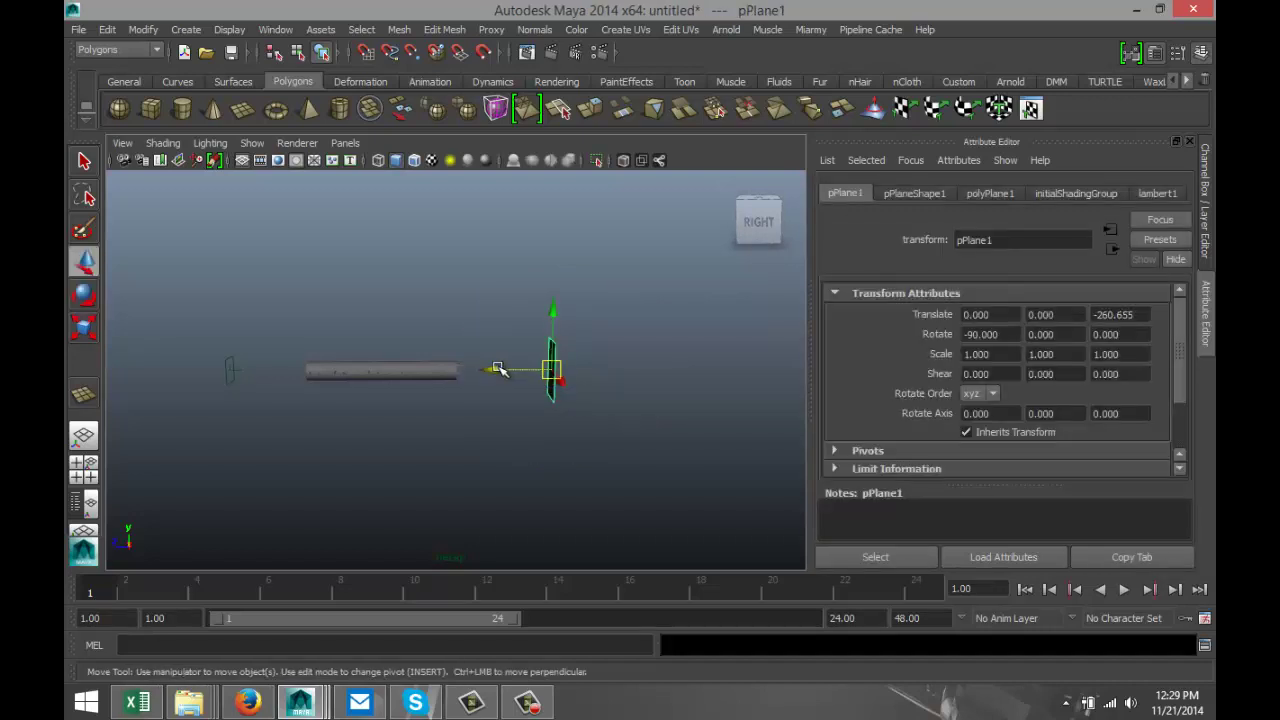
left_click_drag(500, 369, 403, 380)
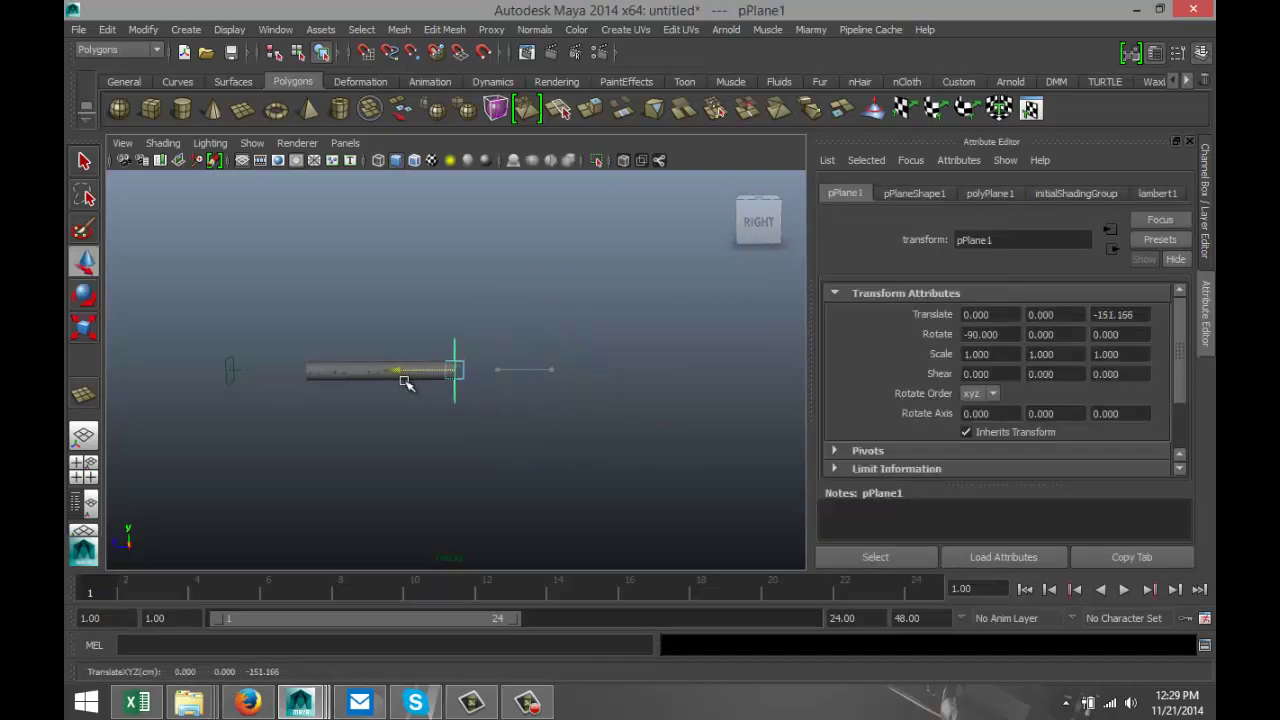
left_click(84, 465)
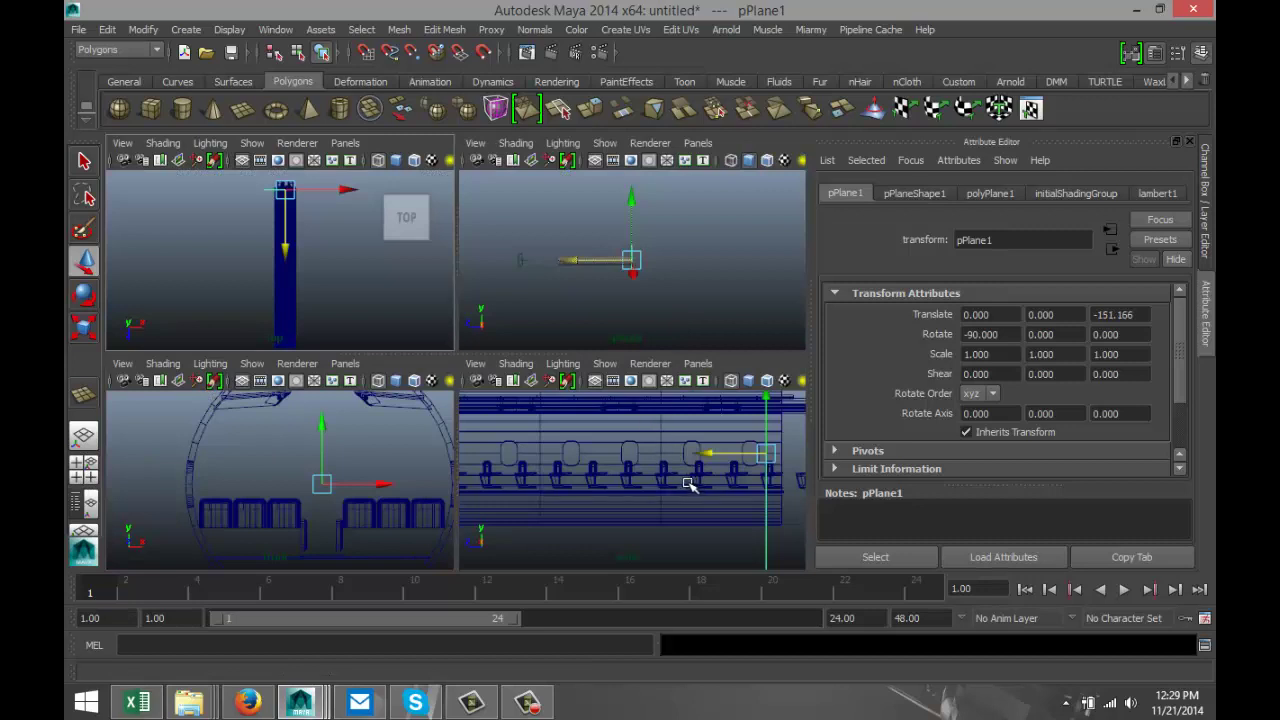
left_click_drag(716, 454, 722, 453)
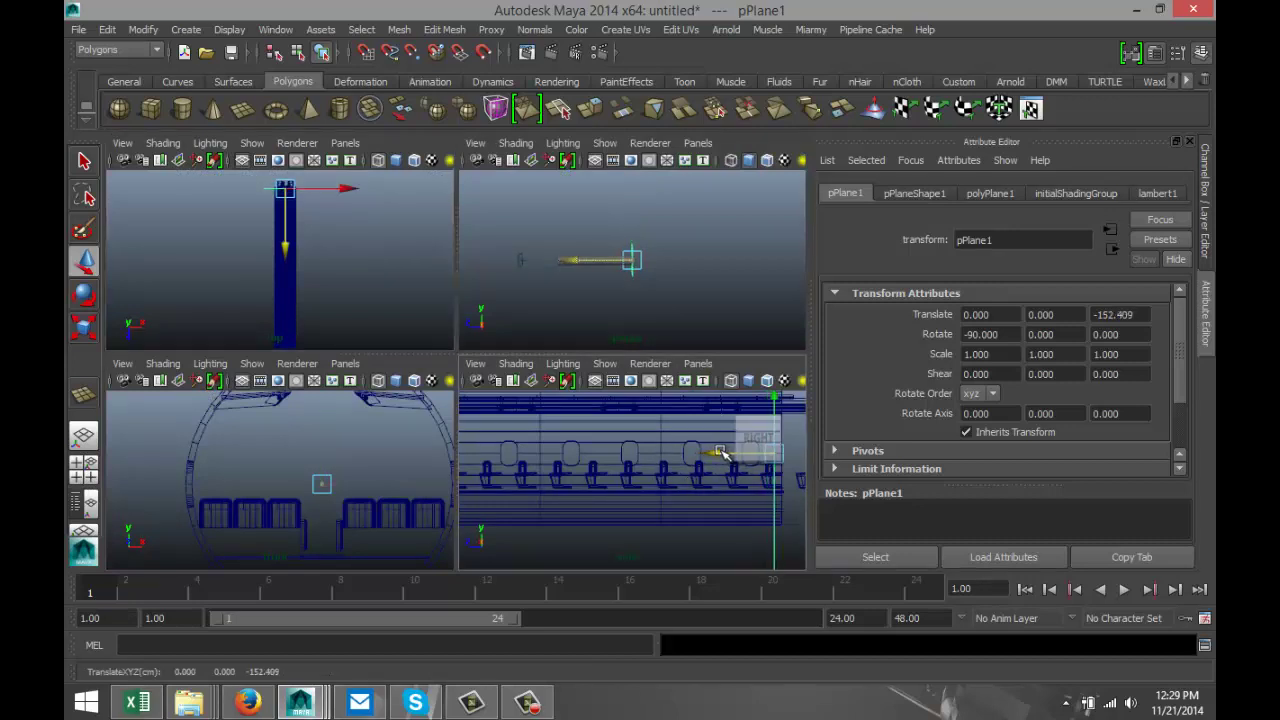
Duplicate the end plane, move the copy to about 9.954 in Z at the opposite fuselage end, and check both planes in perspective
scroll(617, 455, "down", 5)
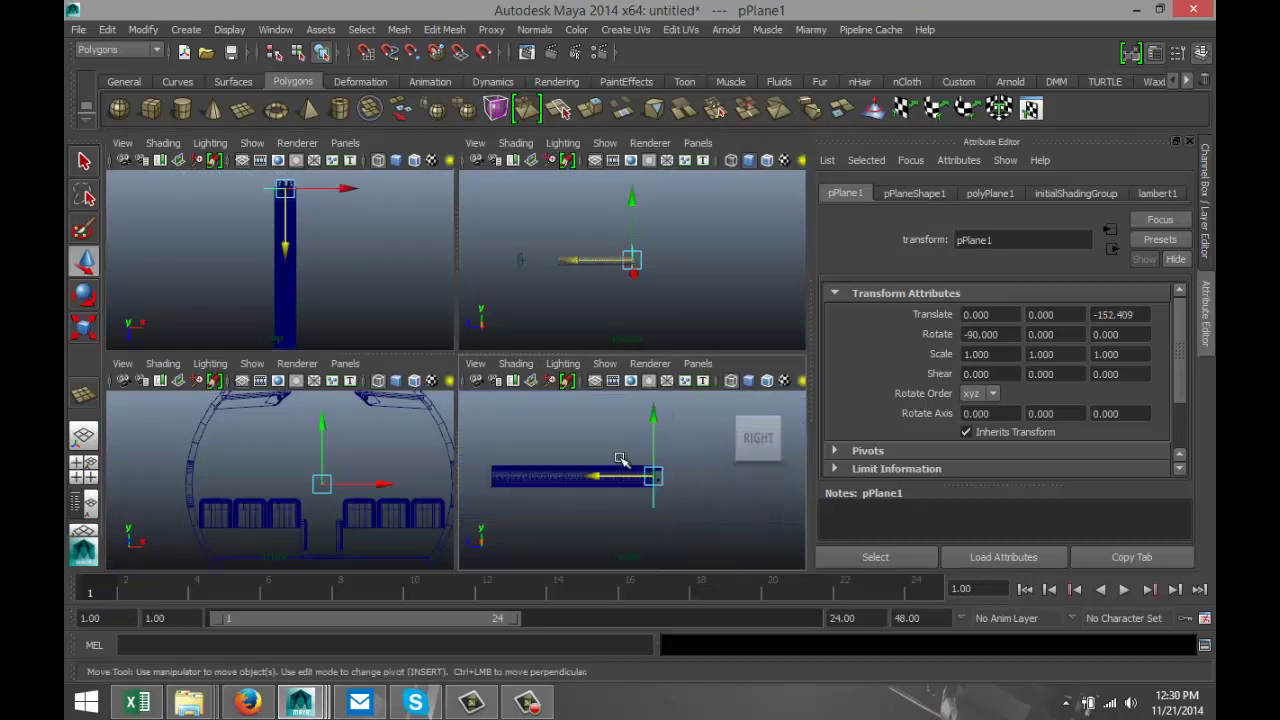
key("ctrl+d")
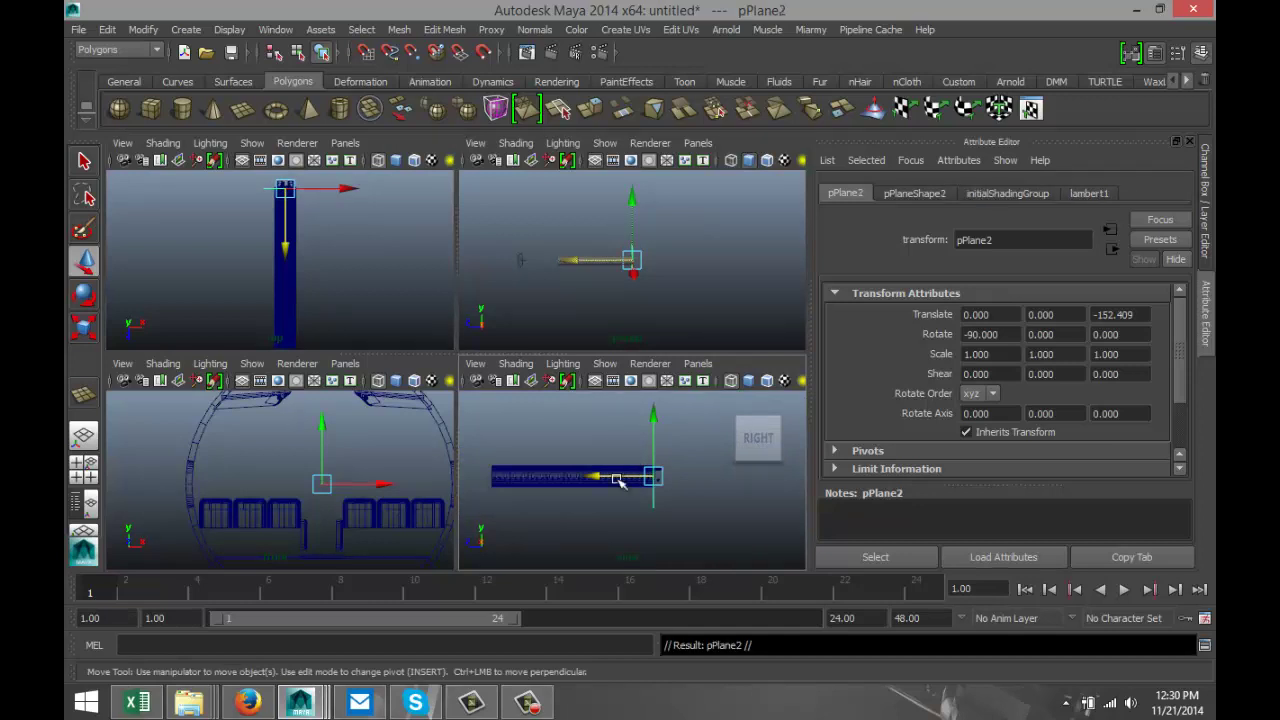
left_click_drag(600, 476, 443, 499)
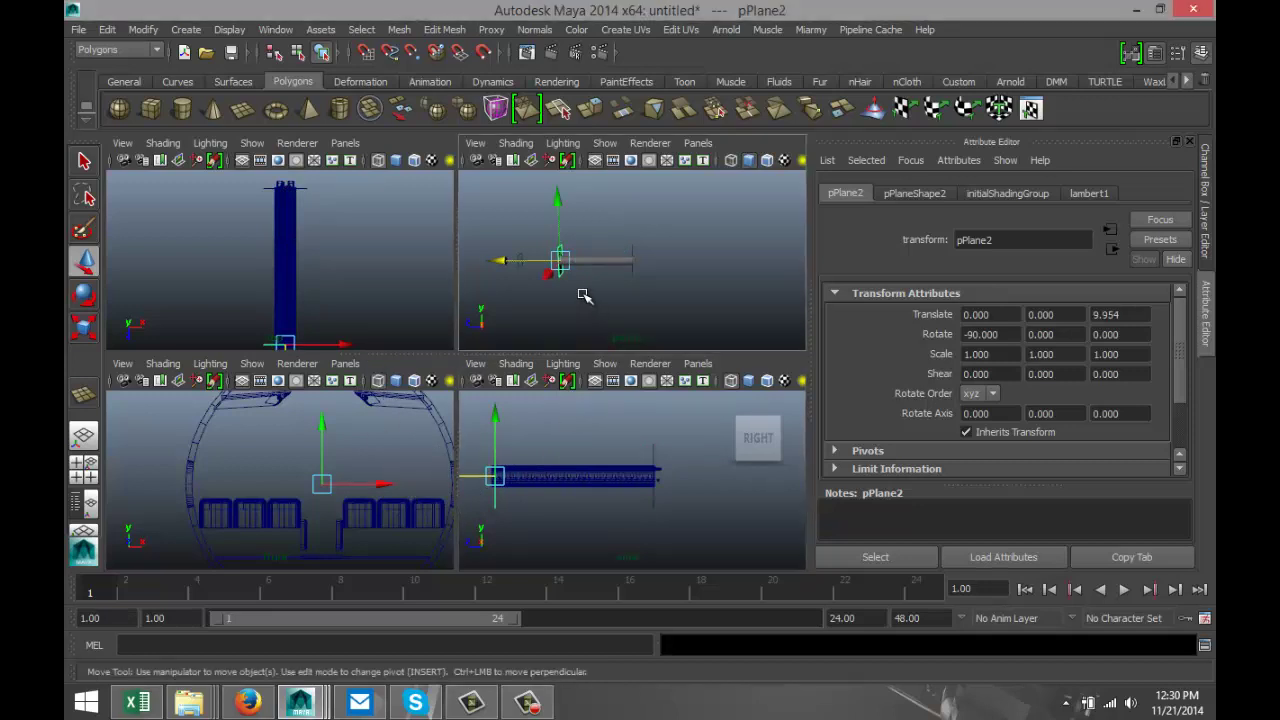
key("space")
scroll(445, 431, "up", 4)
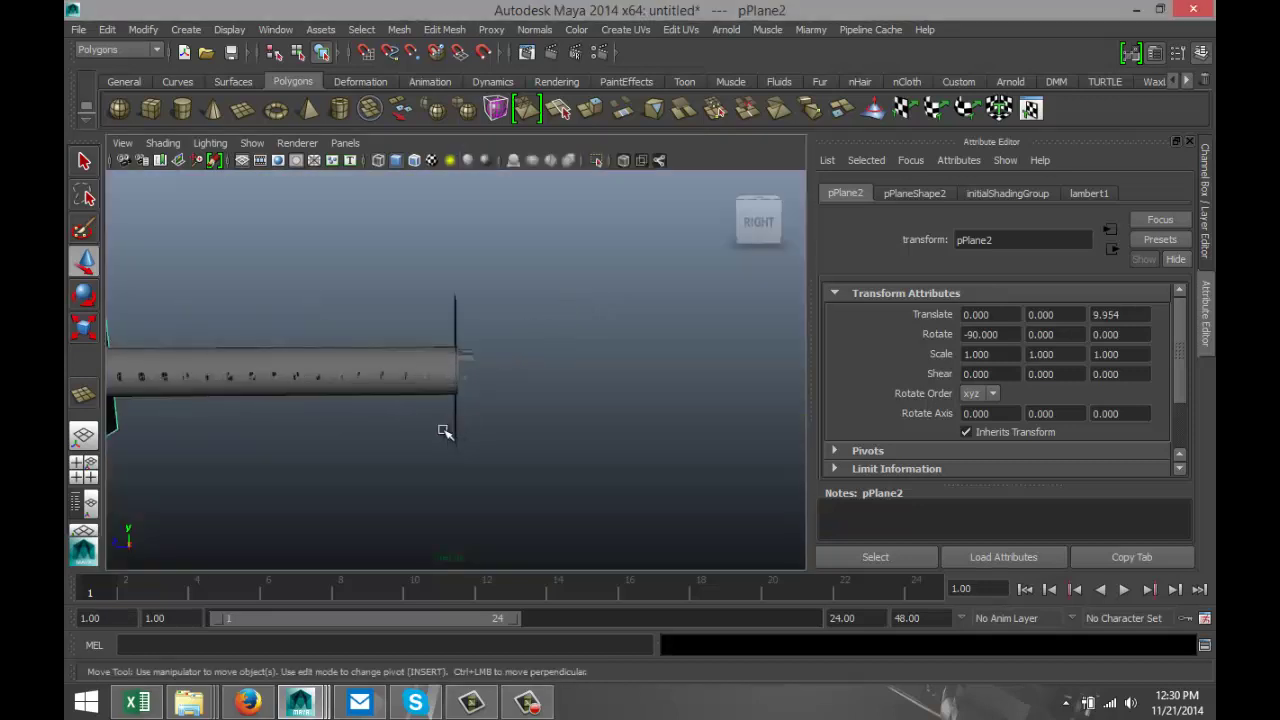
left_click_drag(322, 451, 631, 466, "alt")
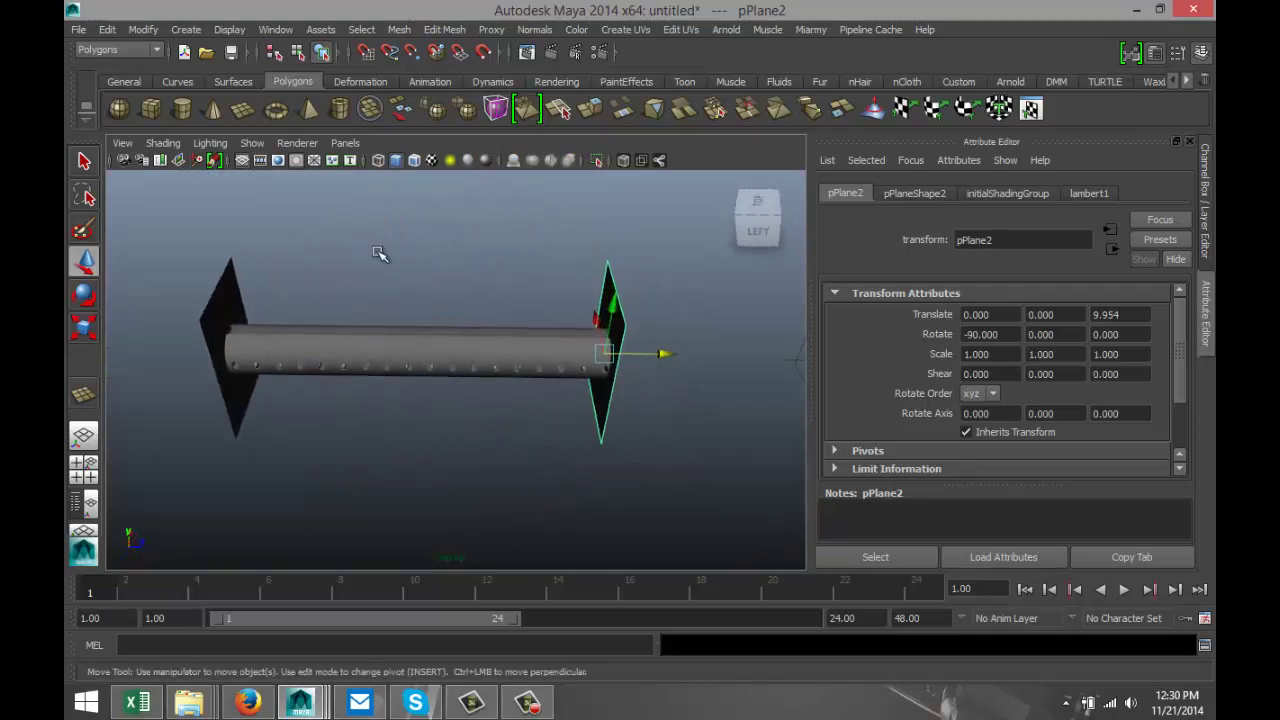
Create a point light and raise it to about 18.561 in Y, above the fuselage
left_click(184, 30)
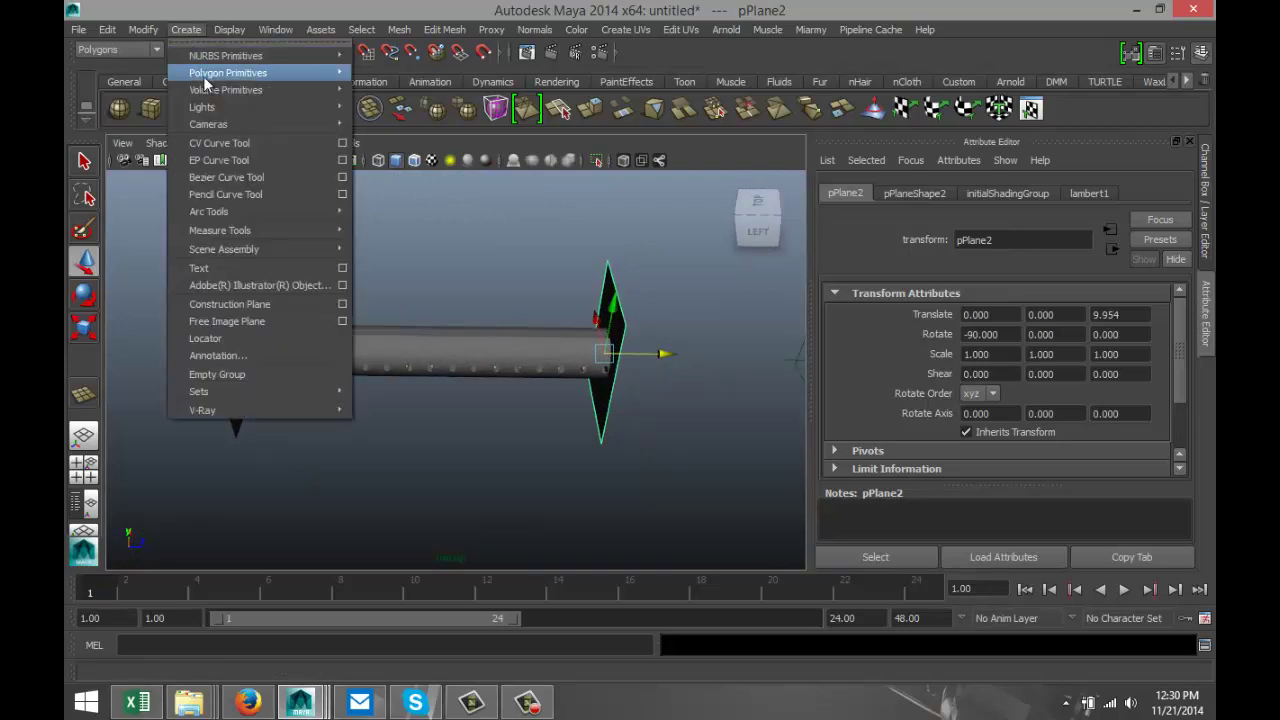
mouse_move(264, 250)
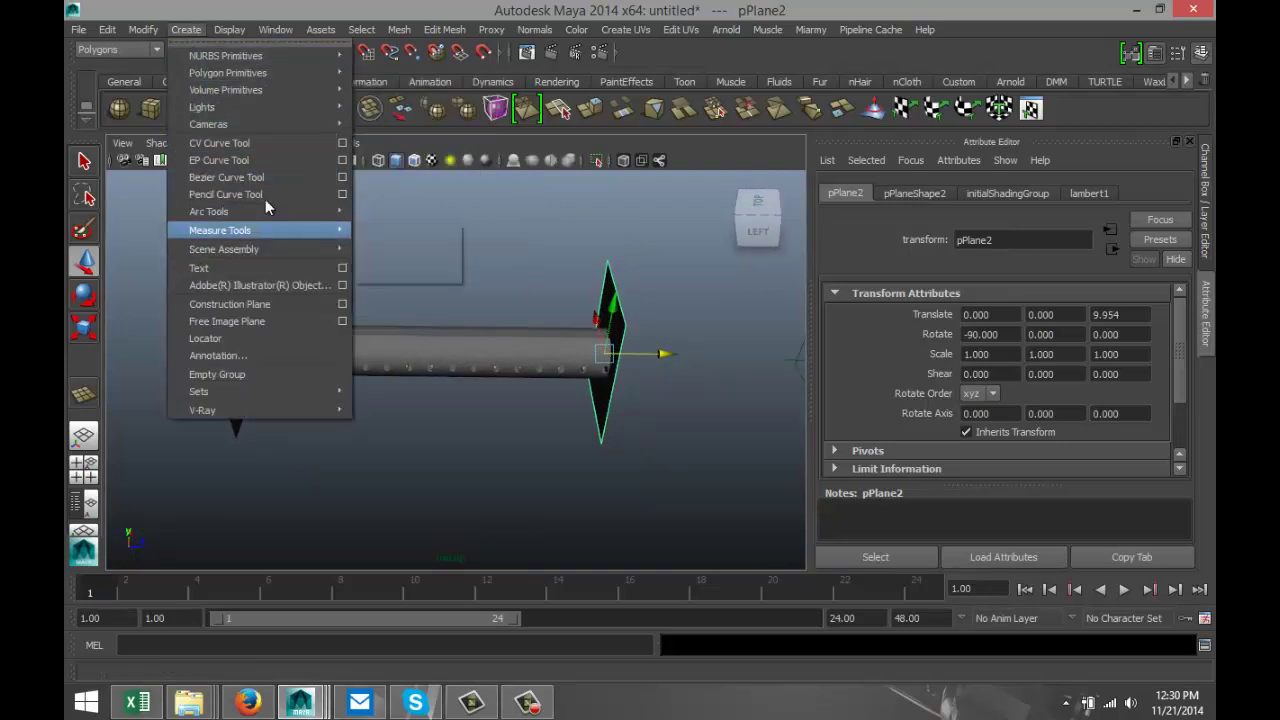
mouse_move(262, 108)
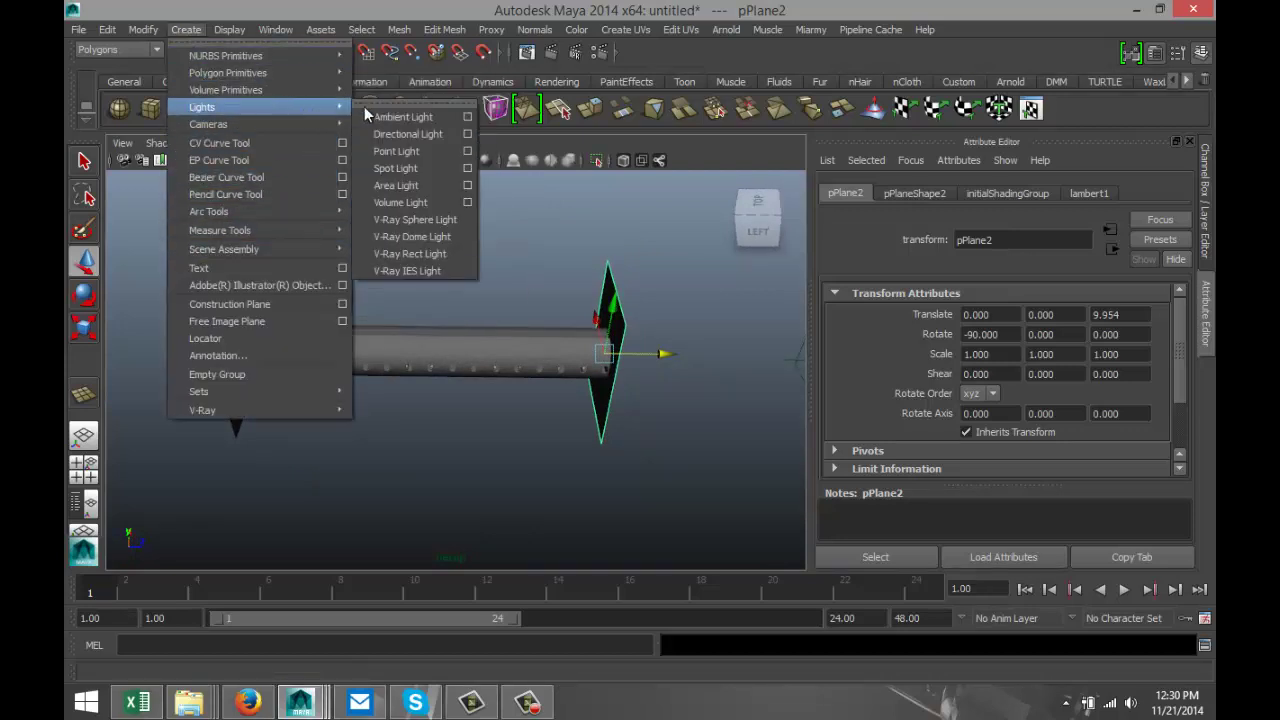
left_click(436, 156)
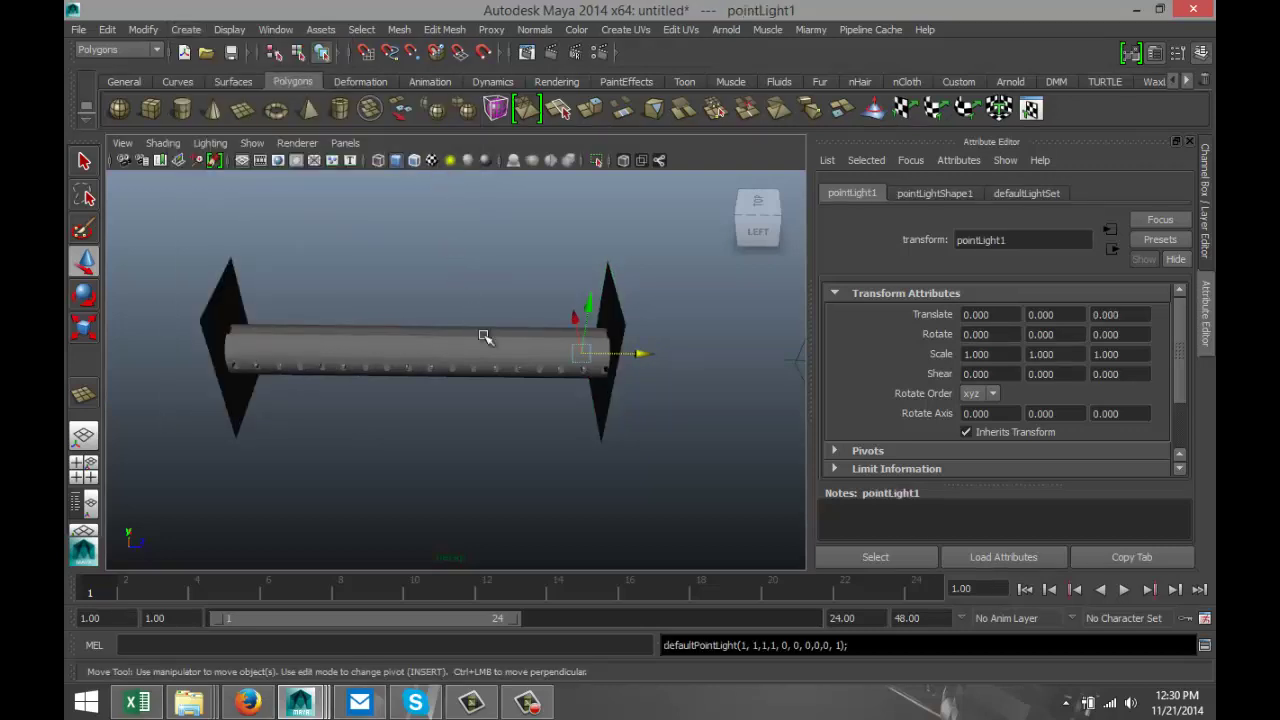
left_click_drag(595, 298, 595, 266)
In the top view, move the point light along Z to about 10.58, level with the nearby end plane
left_click(83, 463)
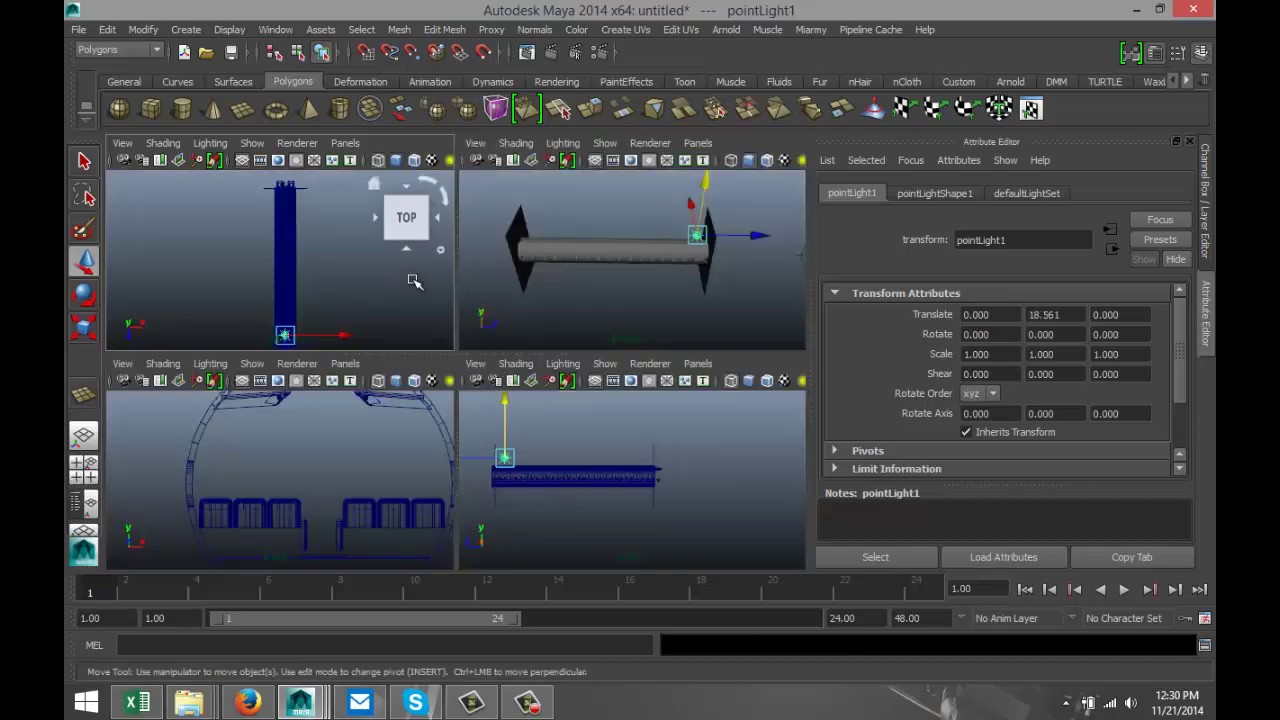
key("space")
scroll(437, 371, "down", 3)
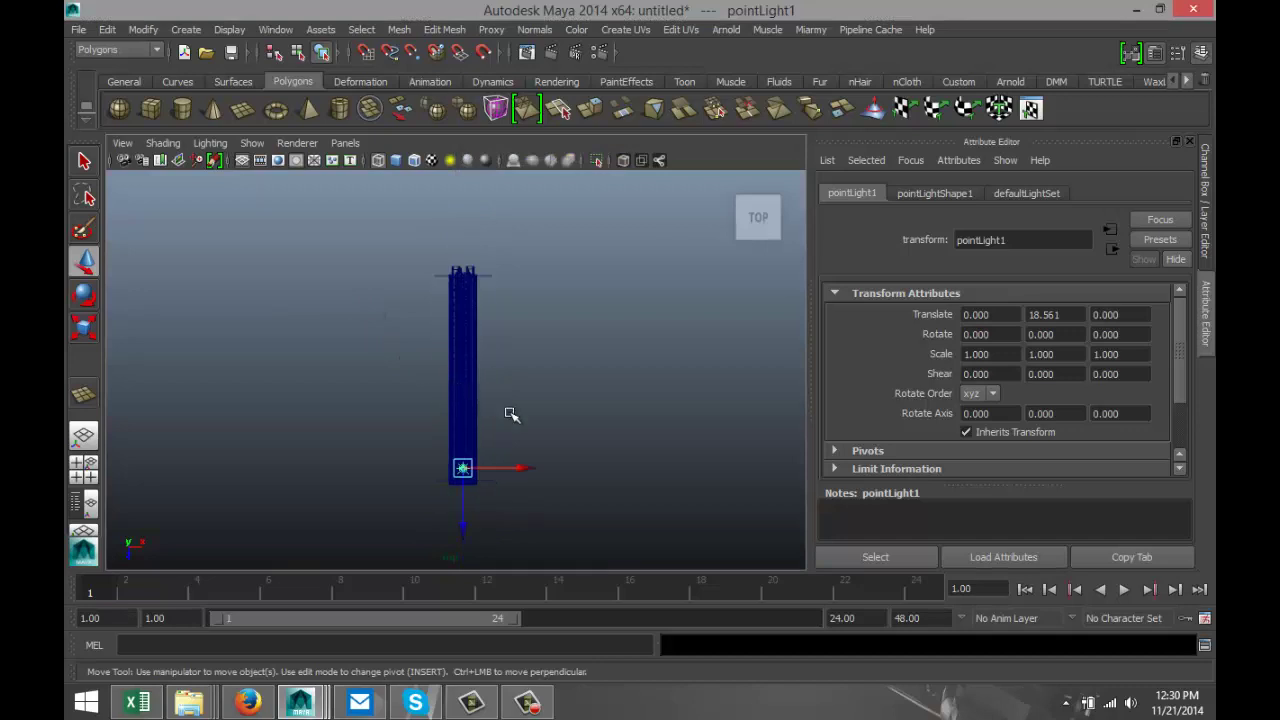
middle_click_drag(500, 402, 612, 344, "alt")
scroll(557, 357, "up", 8)
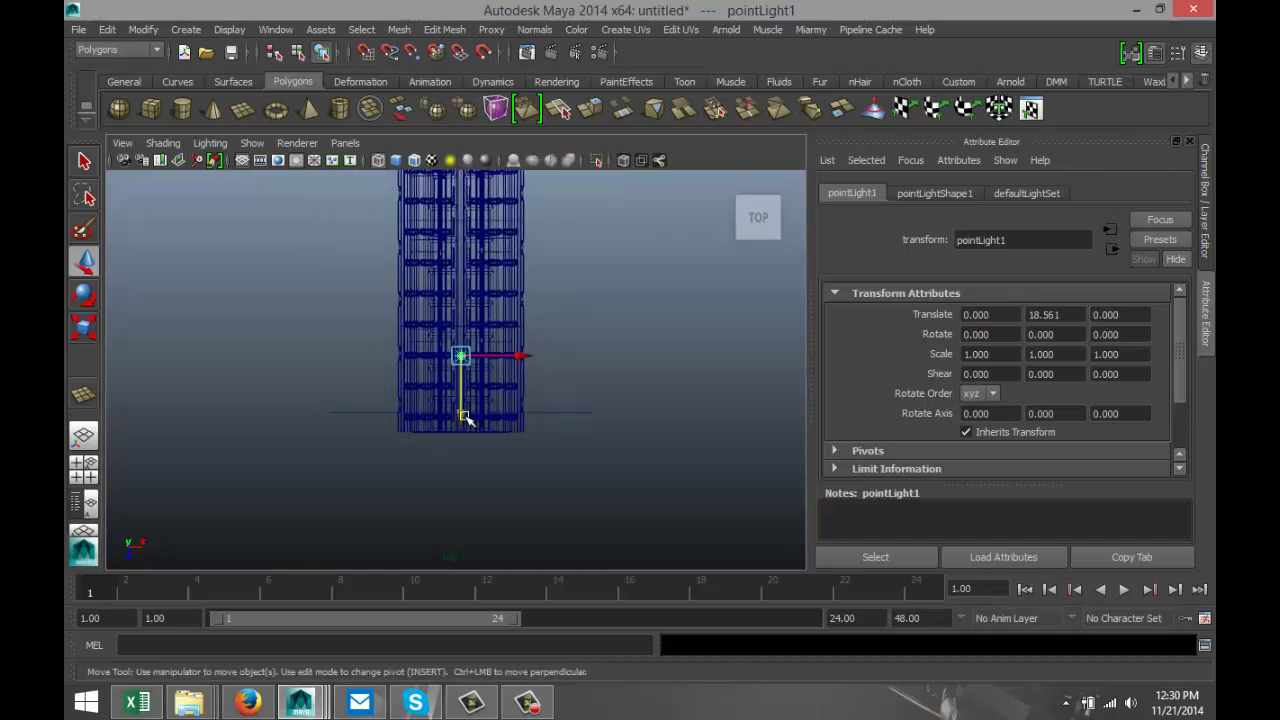
left_click_drag(463, 417, 477, 476)
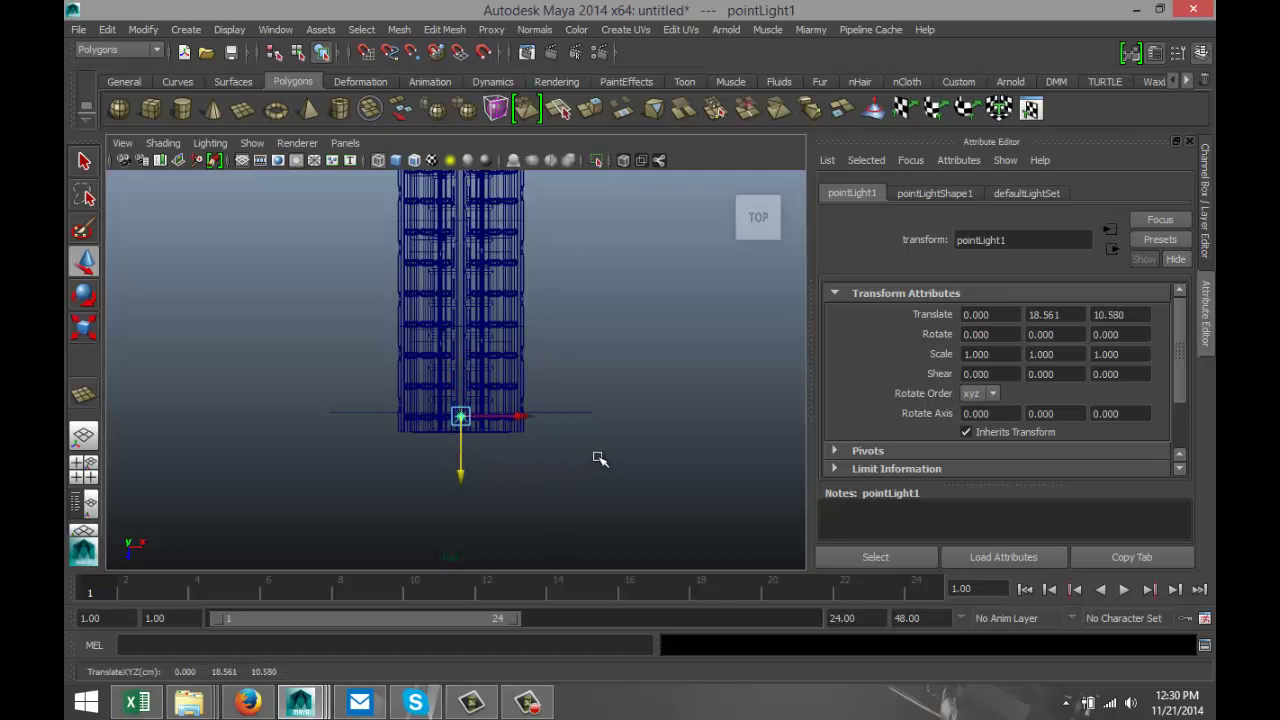
Duplicate the point light and move the copy along Z to about -0.158, just inside the nearby end plane
key("ctrl+d")
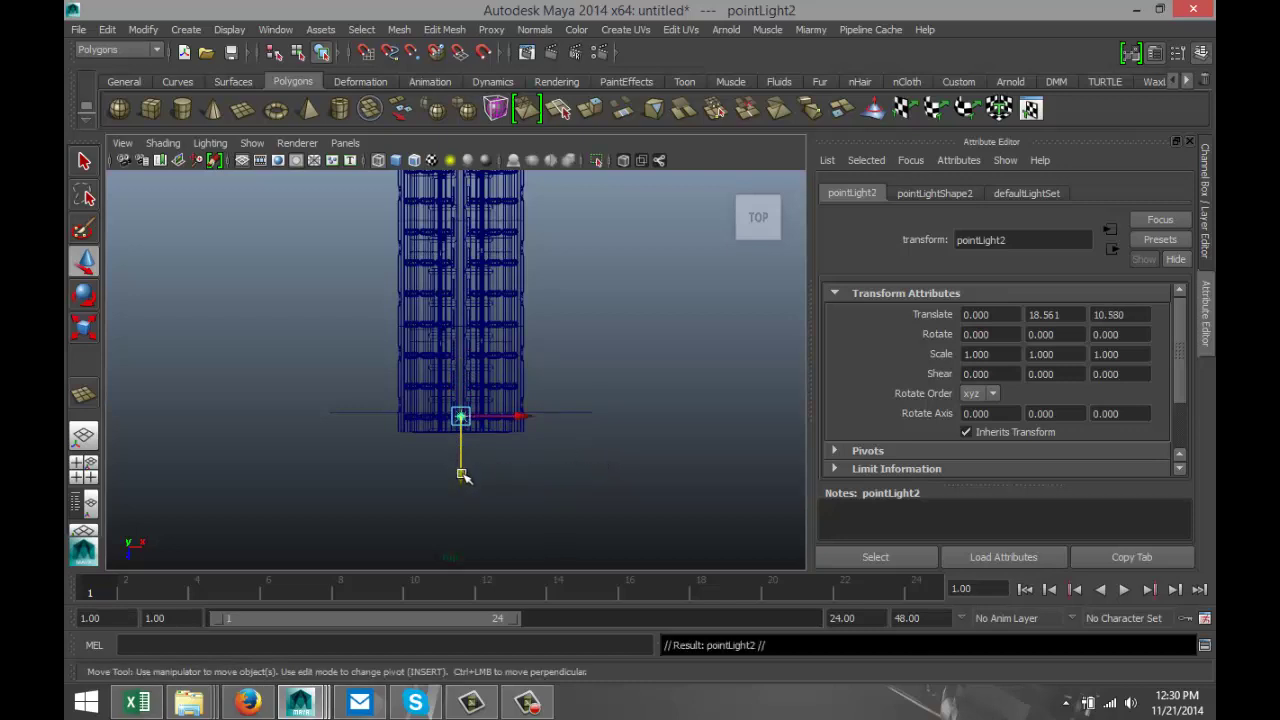
left_click_drag(463, 476, 458, 414)
scroll(686, 380, "down", 5)
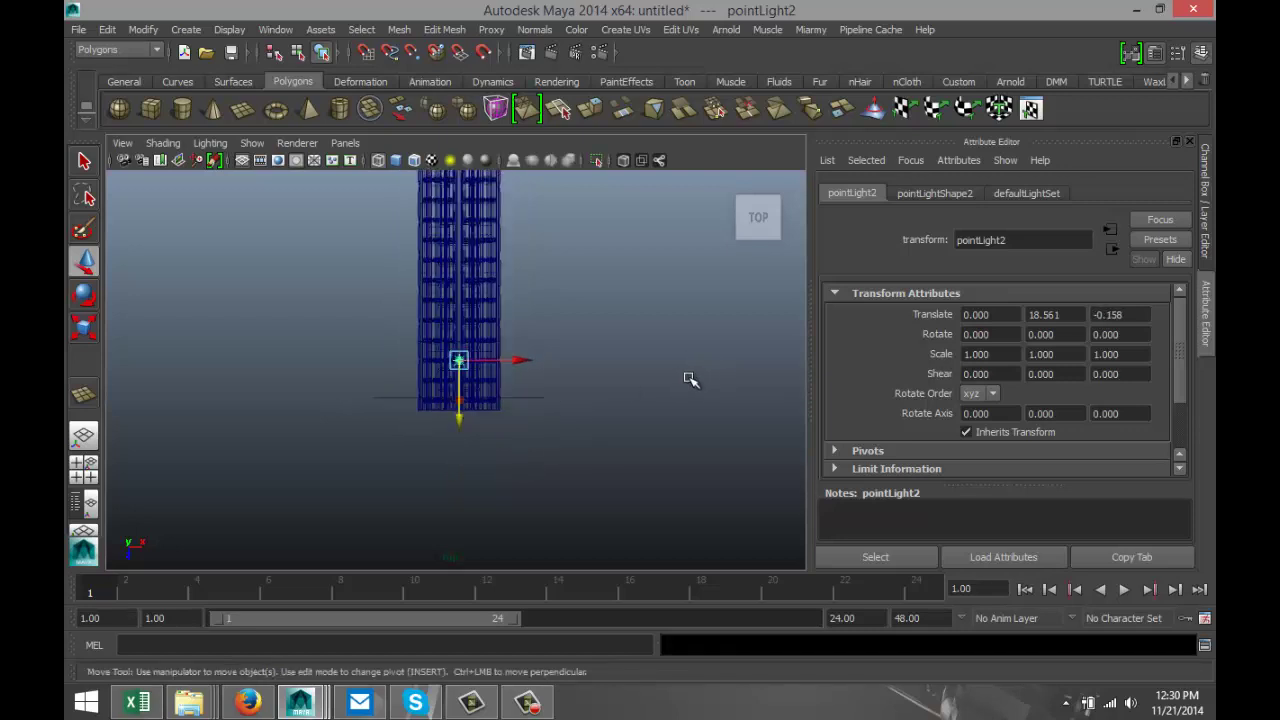
scroll(686, 385, "down", 3)
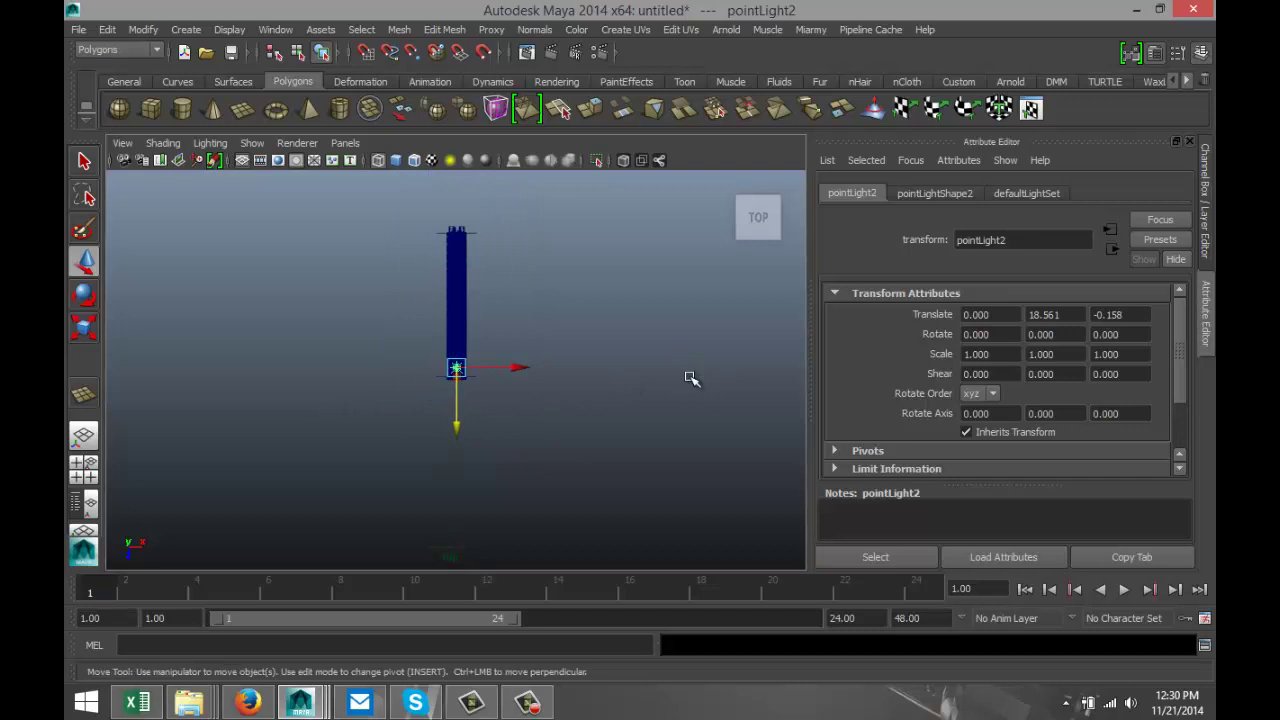
Repeat the duplication with the same offset 15 times, extending the row of point lights along the fuselage to about -161.223 in Z
key("shift+d")
key("shift+d")
key("shift+d")
key("shift+d")
key("shift+d")
key("shift+d")
key("shift+d")
key("shift+d")
key("shift+d")
key("shift+d")
key("shift+d")
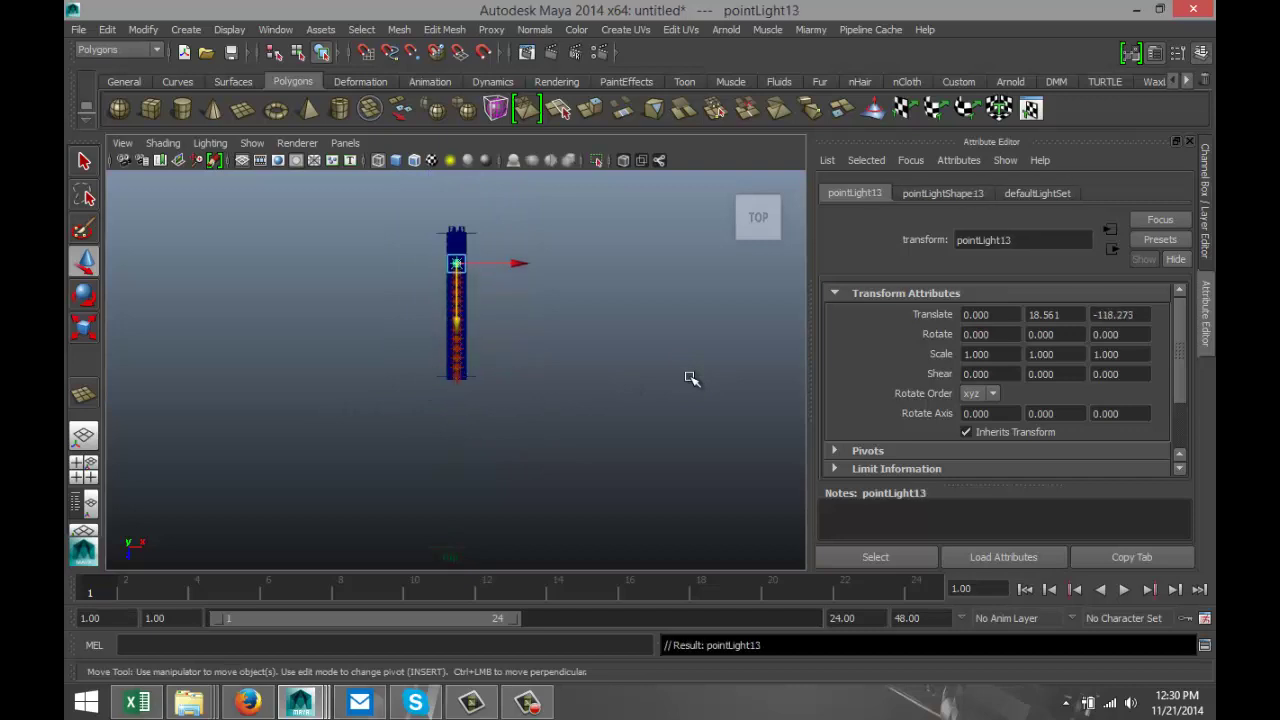
key("shift+d")
key("shift+d")
key("shift+d")
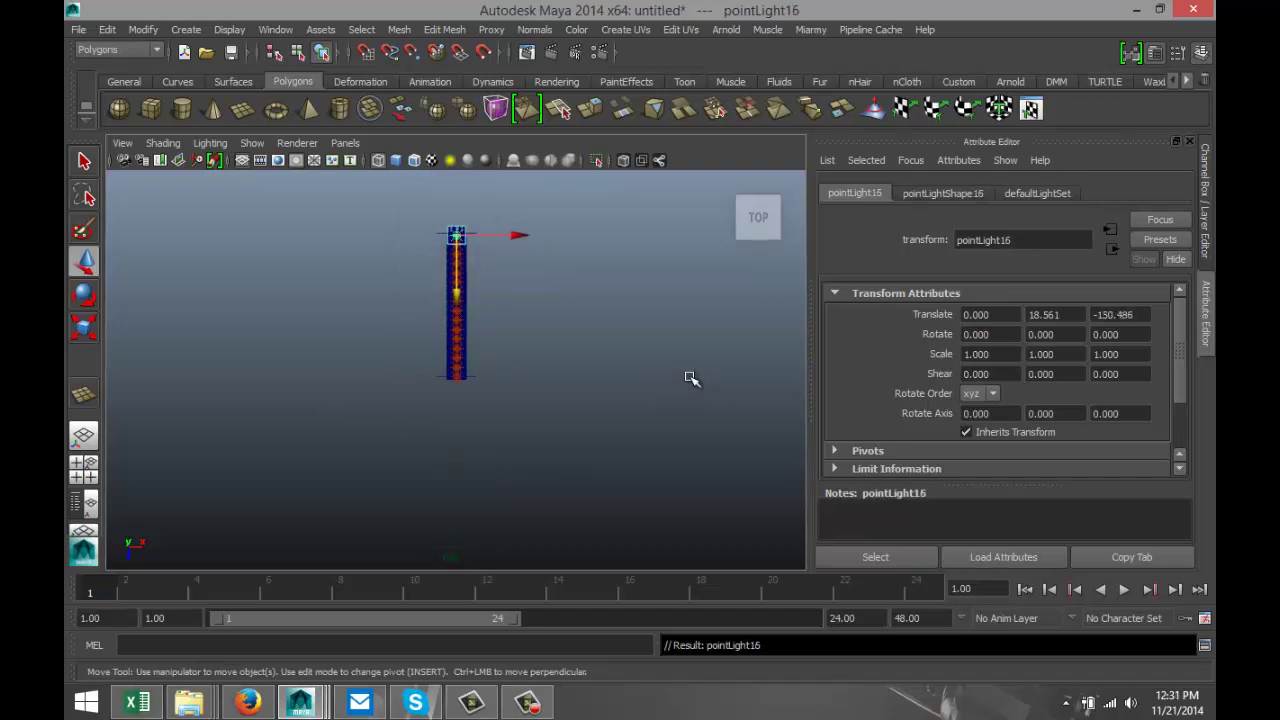
key("shift+d")
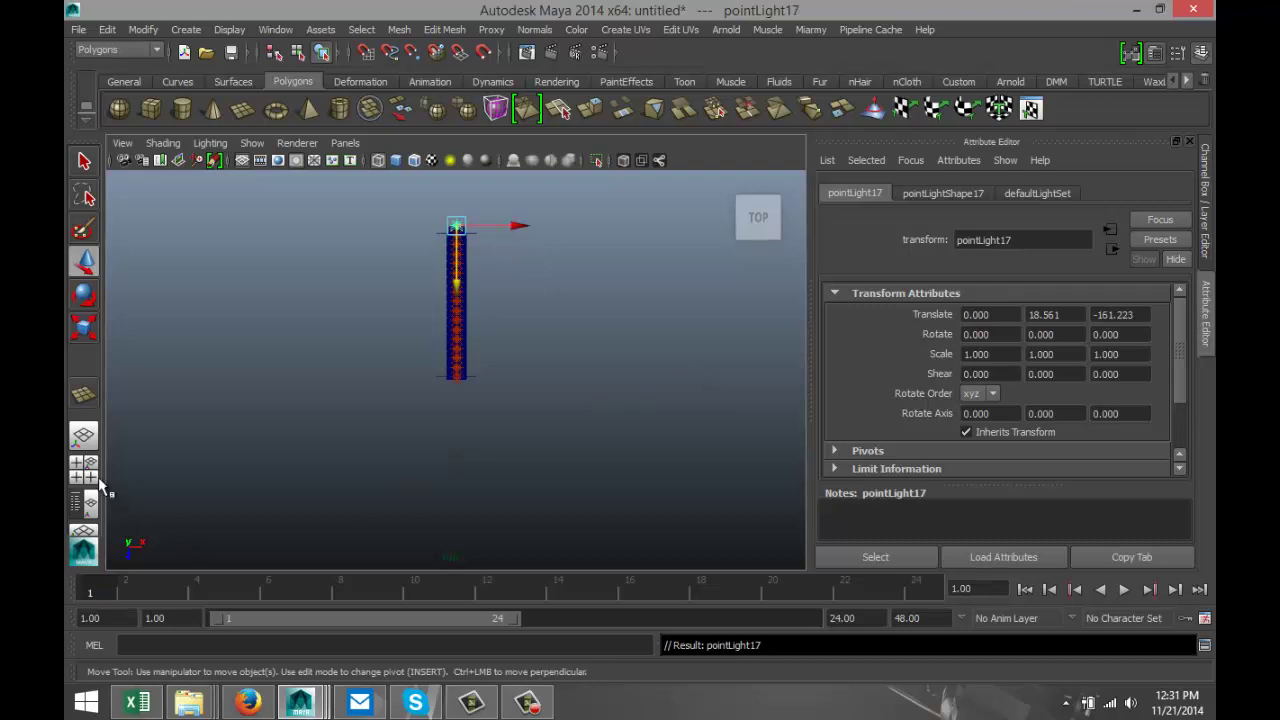
View the row of lights from the side in perspective and shade the scene with all lights
key("space")
key("space")
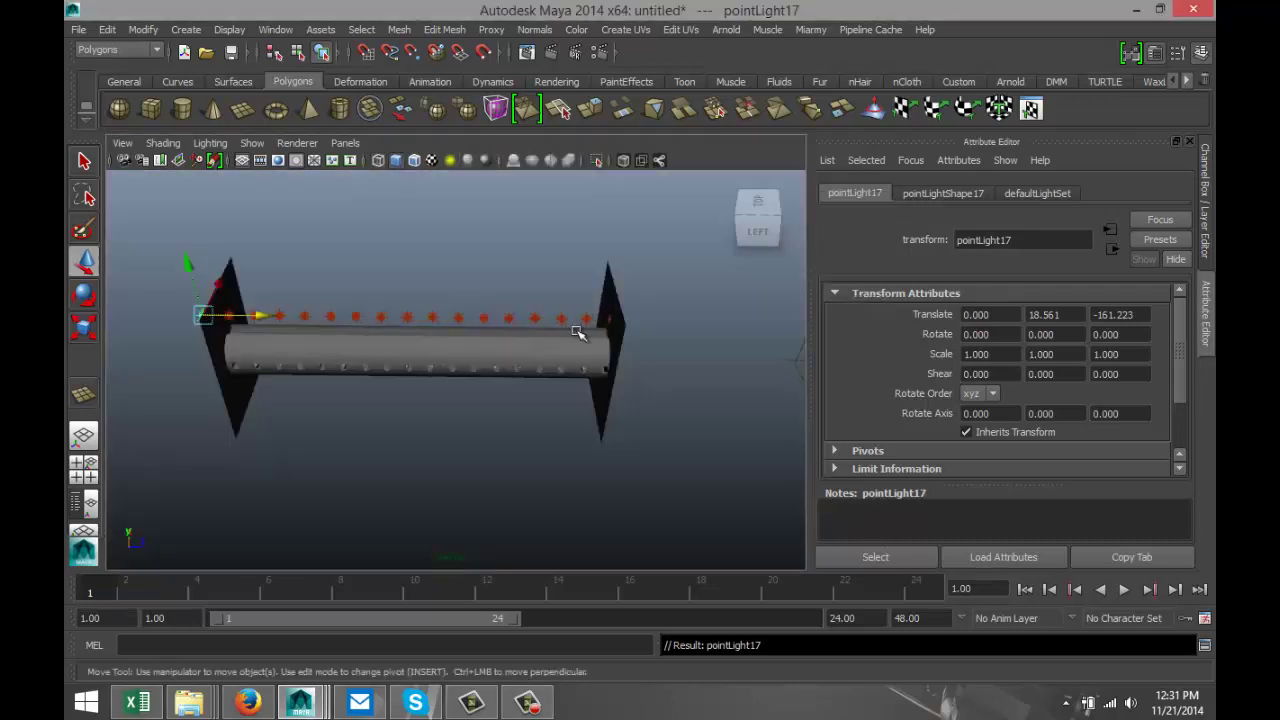
left_click_drag(500, 443, 491, 414, "alt")
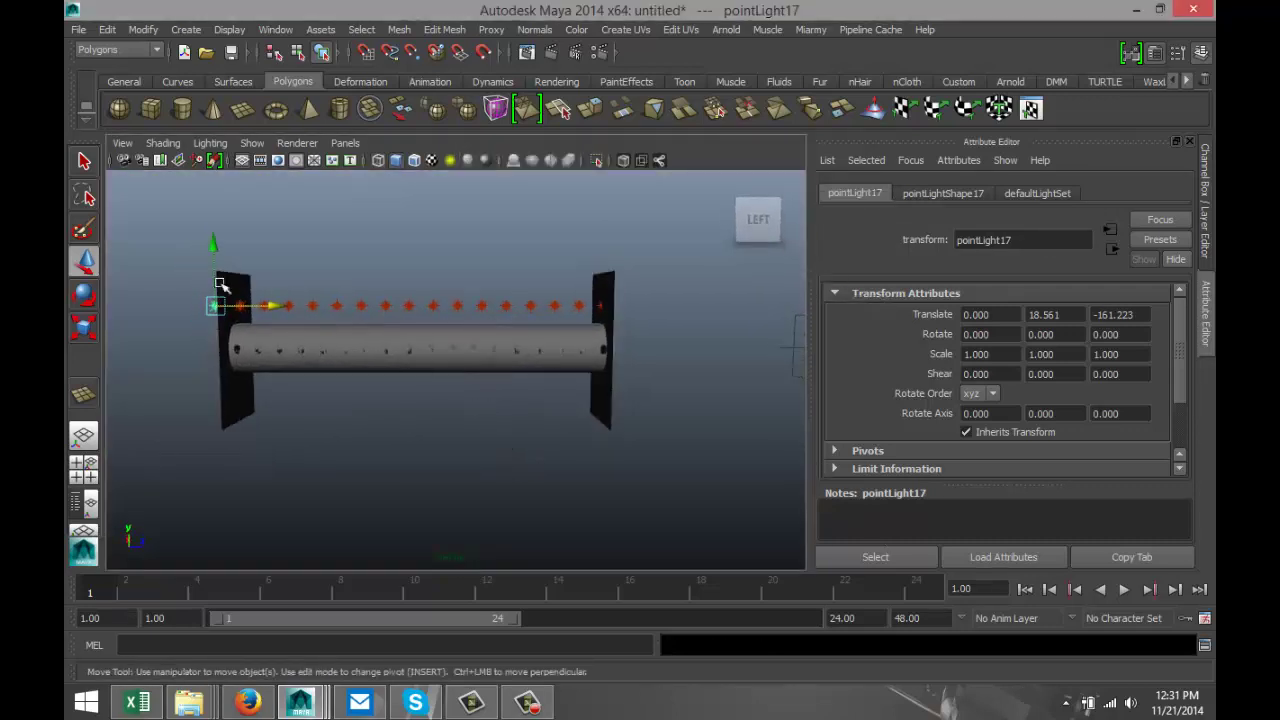
key("7")
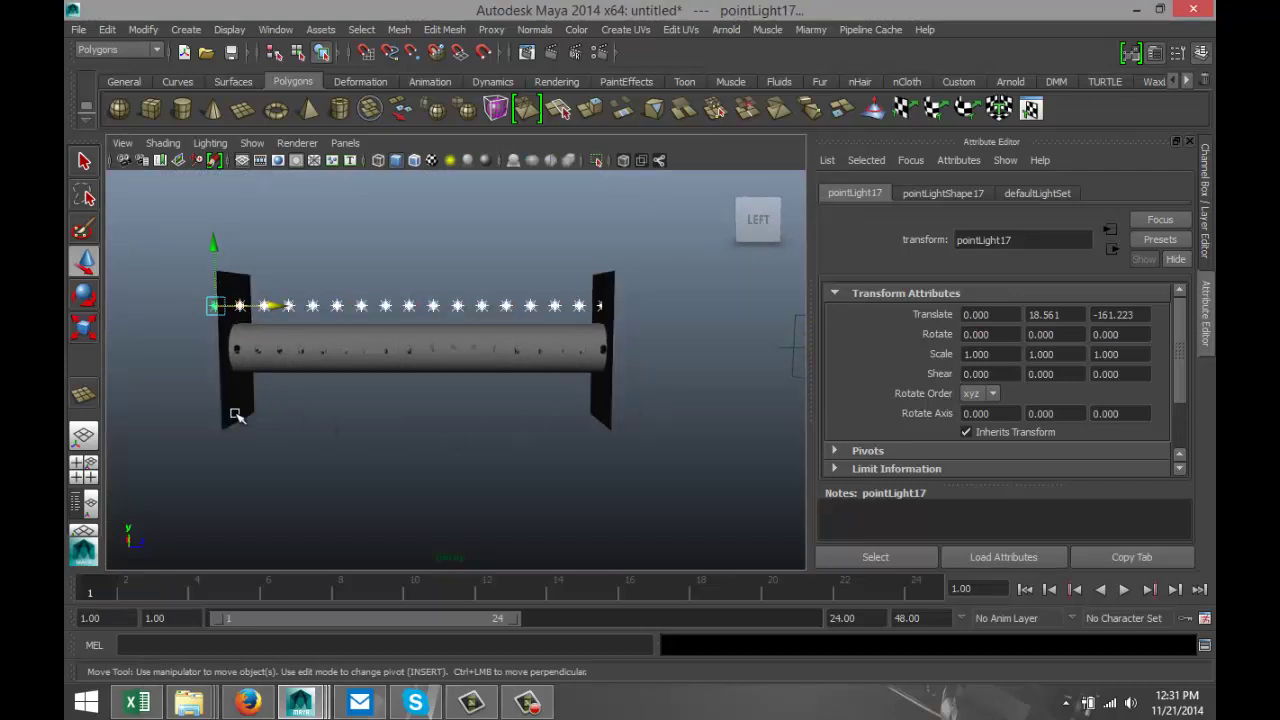
In the last point light's raytrace shadow attributes, set Shadow Rays to 3 and Ray Depth Limit to 6
left_click(952, 193)
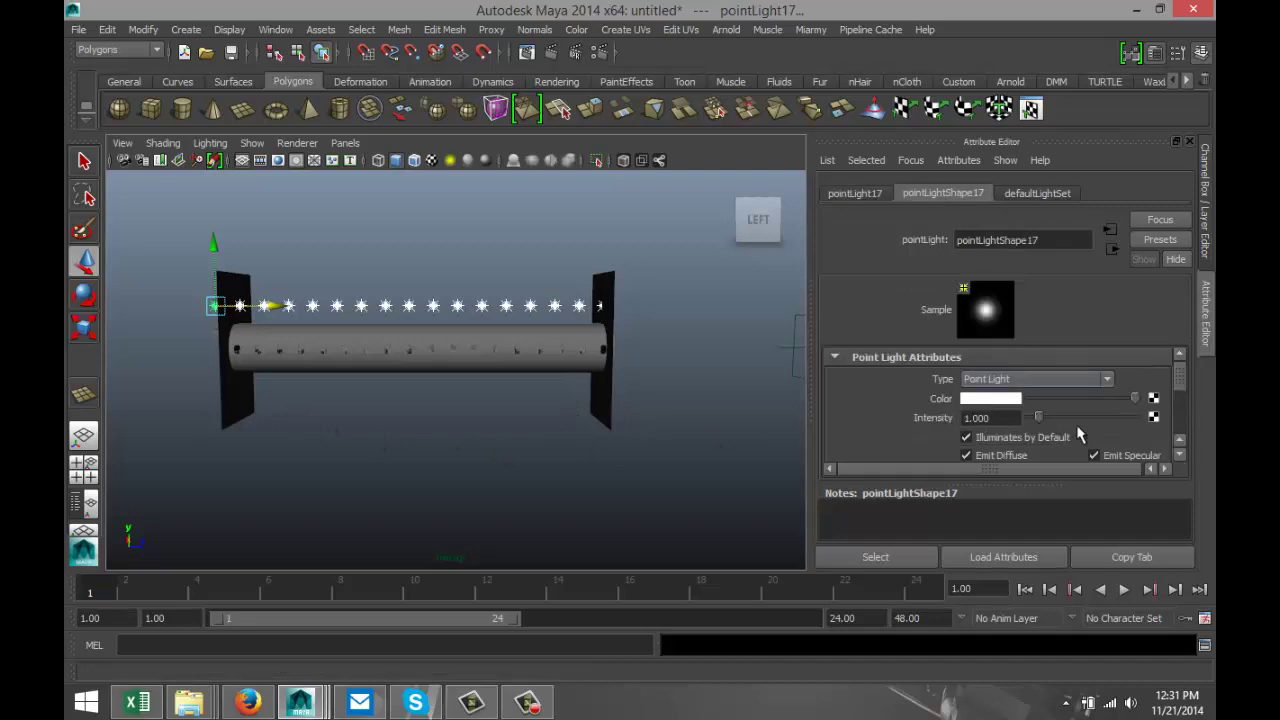
scroll(1085, 400, "down", 3)
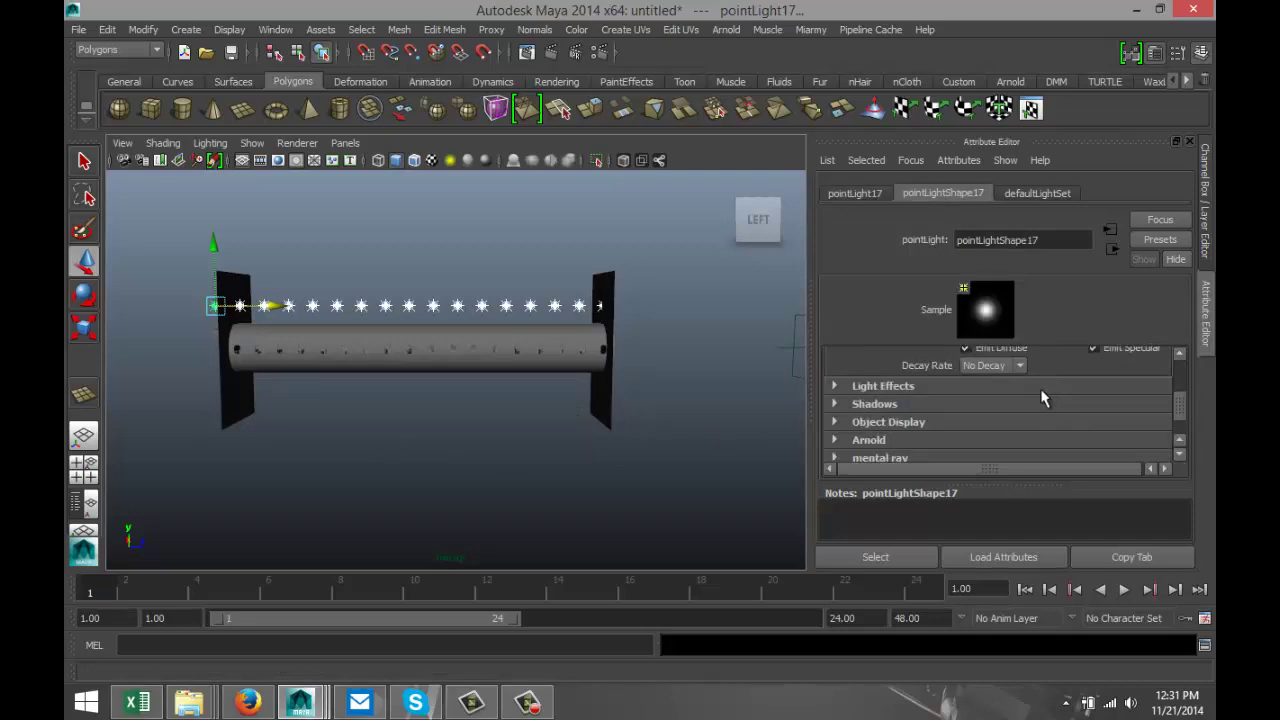
scroll(960, 392, "down", 2)
left_click(835, 362)
scroll(1034, 397, "down", 5)
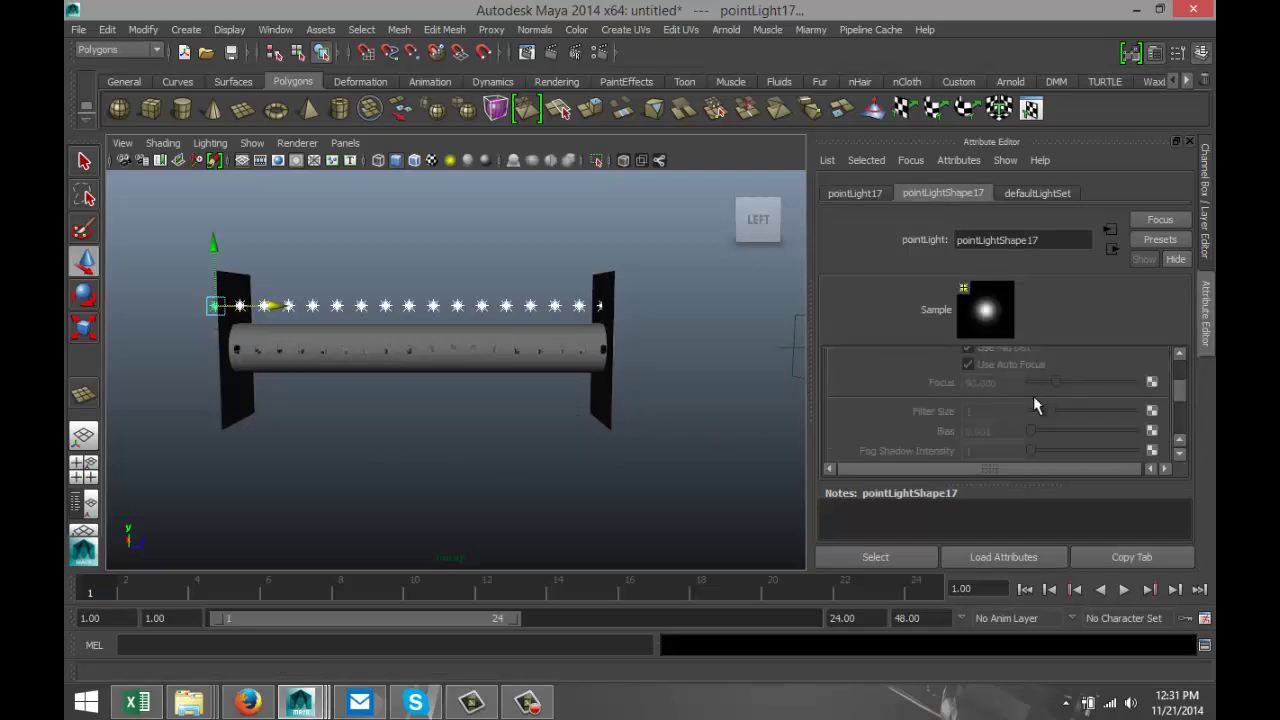
scroll(1035, 396, "up", 2)
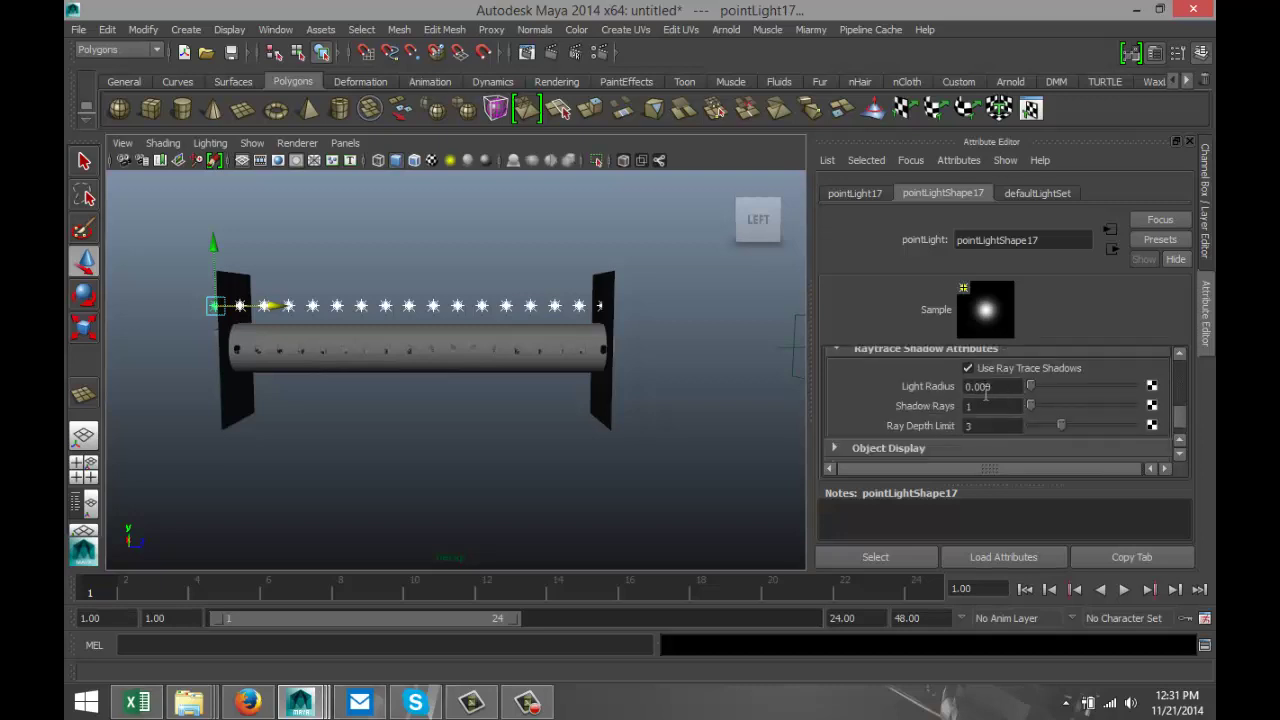
left_click(988, 405)
type("3")
key("Tab")
type("6")
left_click(993, 406)
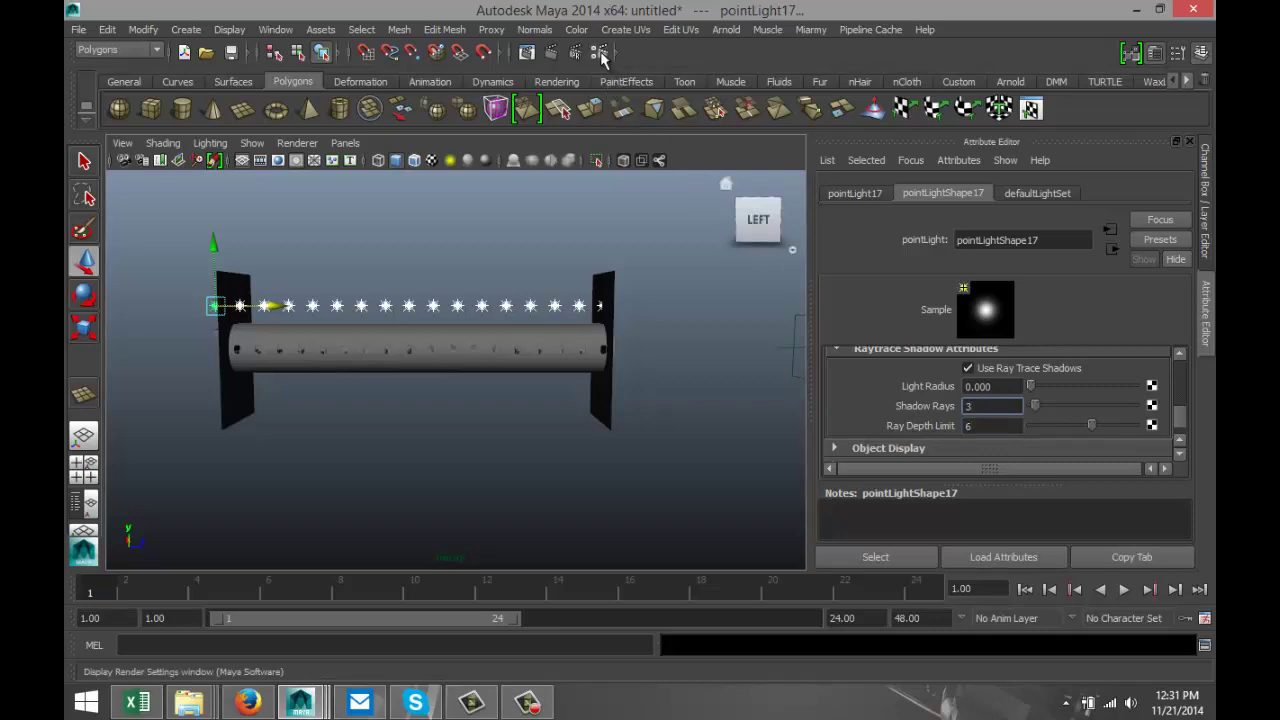
Set the renderer to mental ray and raise the unified sampling quality to about 1.51
left_click(600, 51)
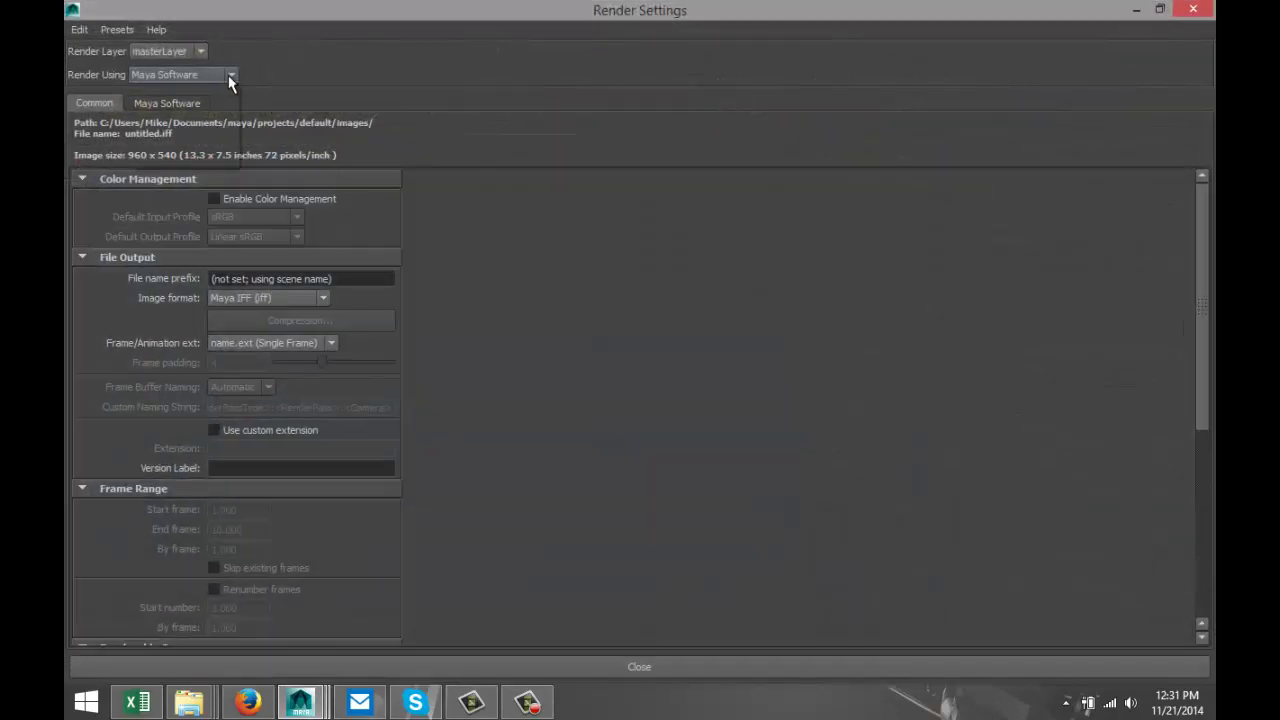
left_click(205, 75)
left_click(203, 159)
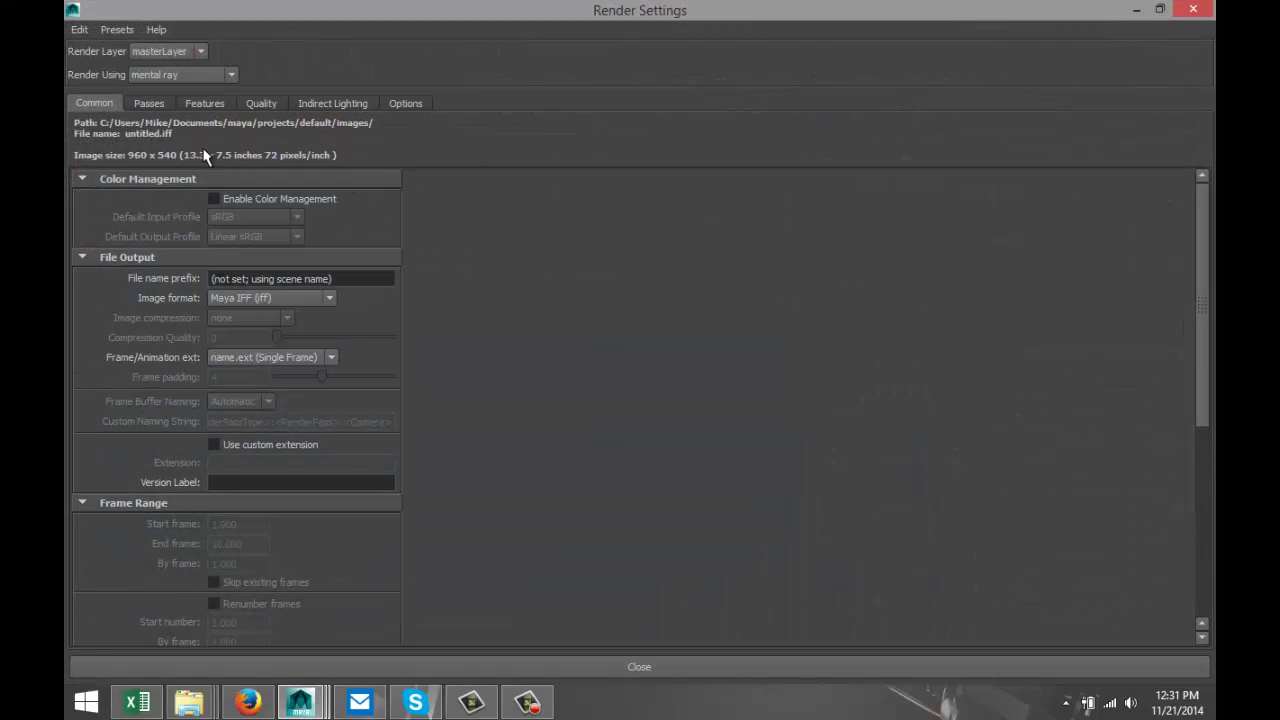
left_click(261, 103)
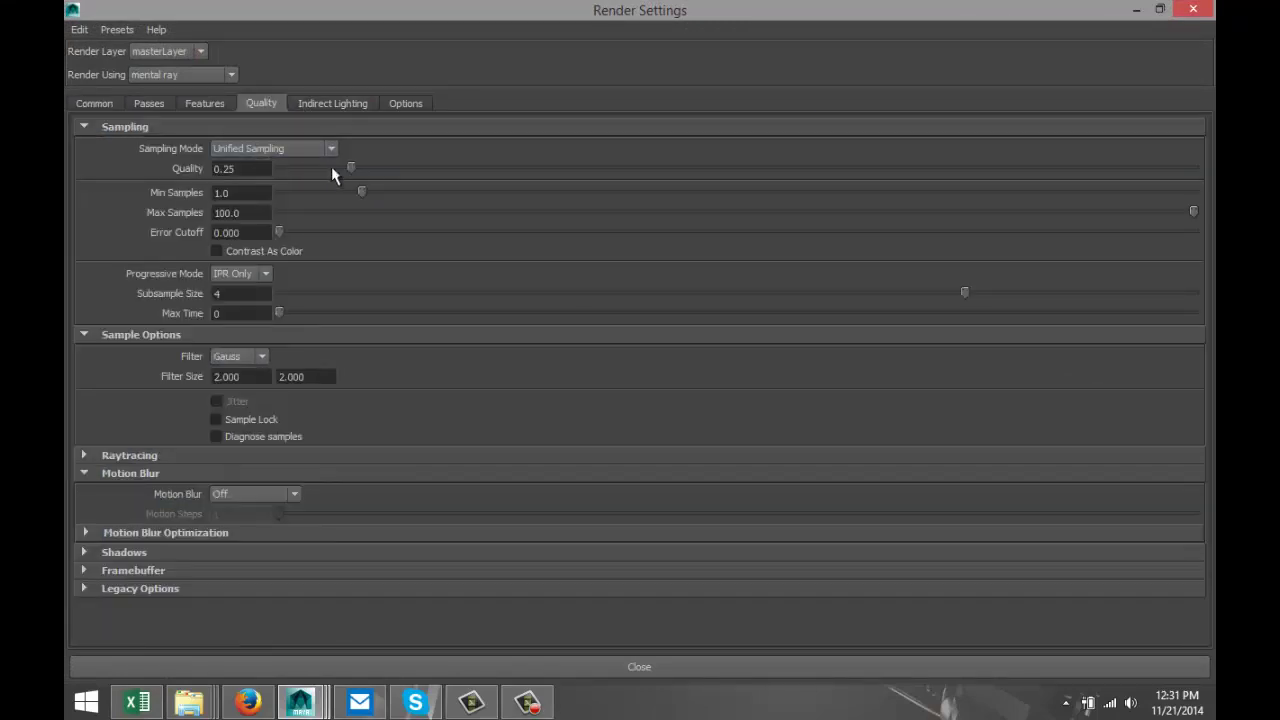
left_click_drag(352, 167, 829, 186)
Enable Global Illumination and set the render image size to the HD 720 preset
left_click(324, 103)
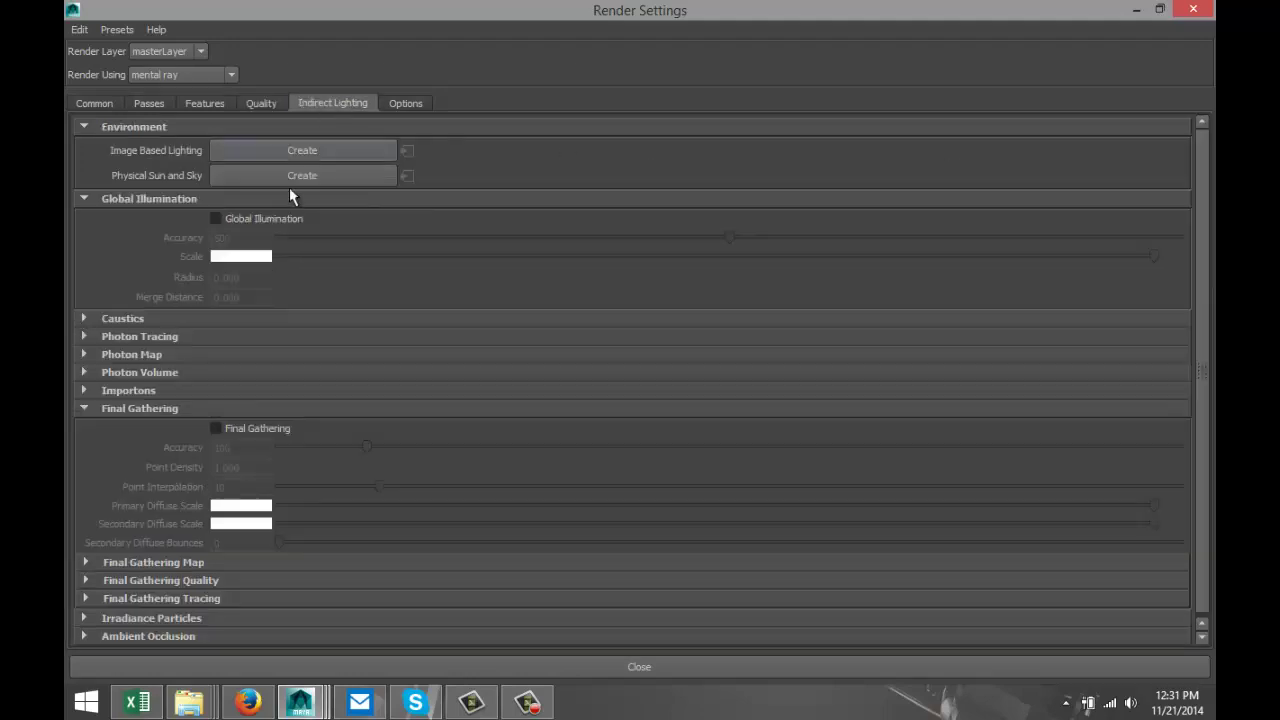
left_click(215, 219)
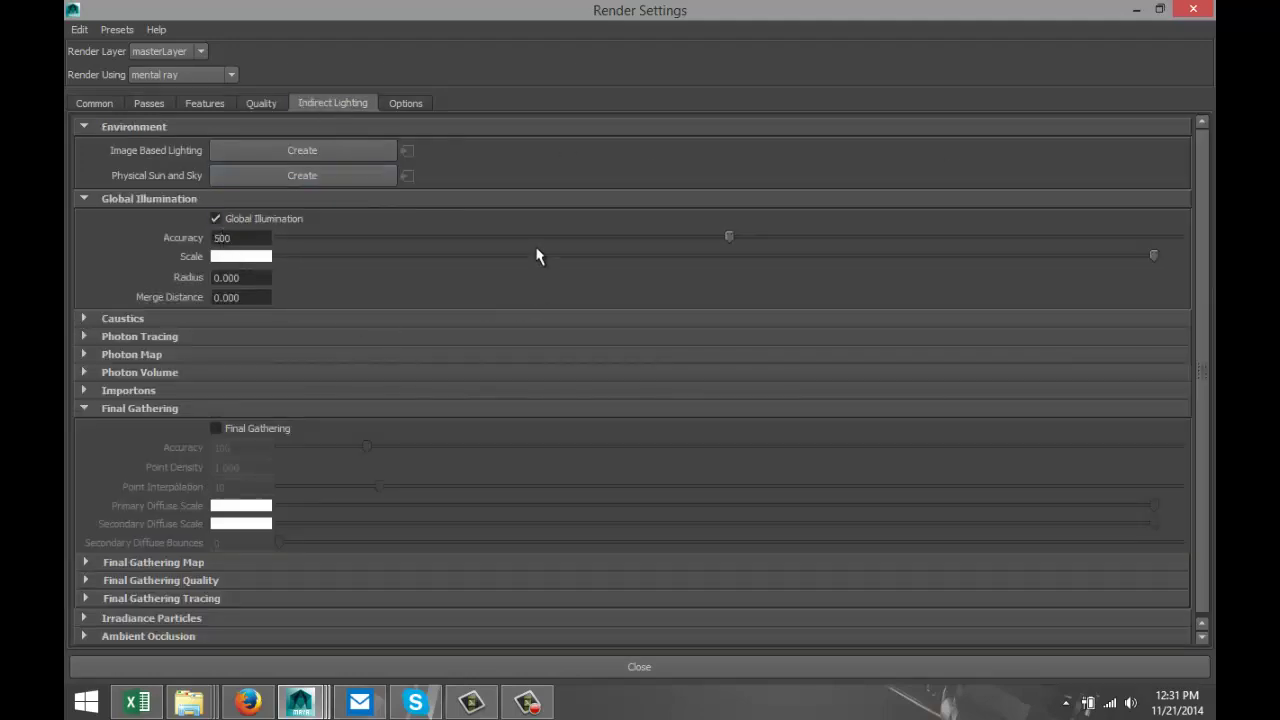
left_click(95, 104)
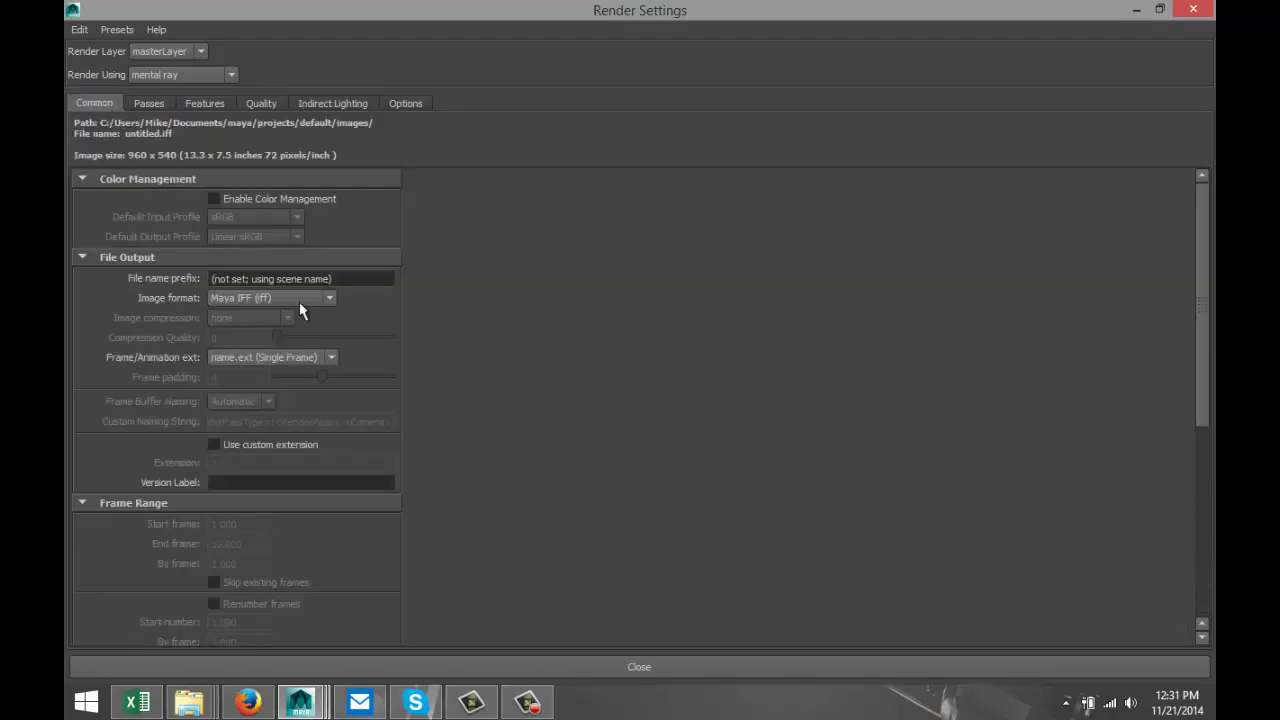
scroll(299, 301, "down", 8)
left_click(332, 393)
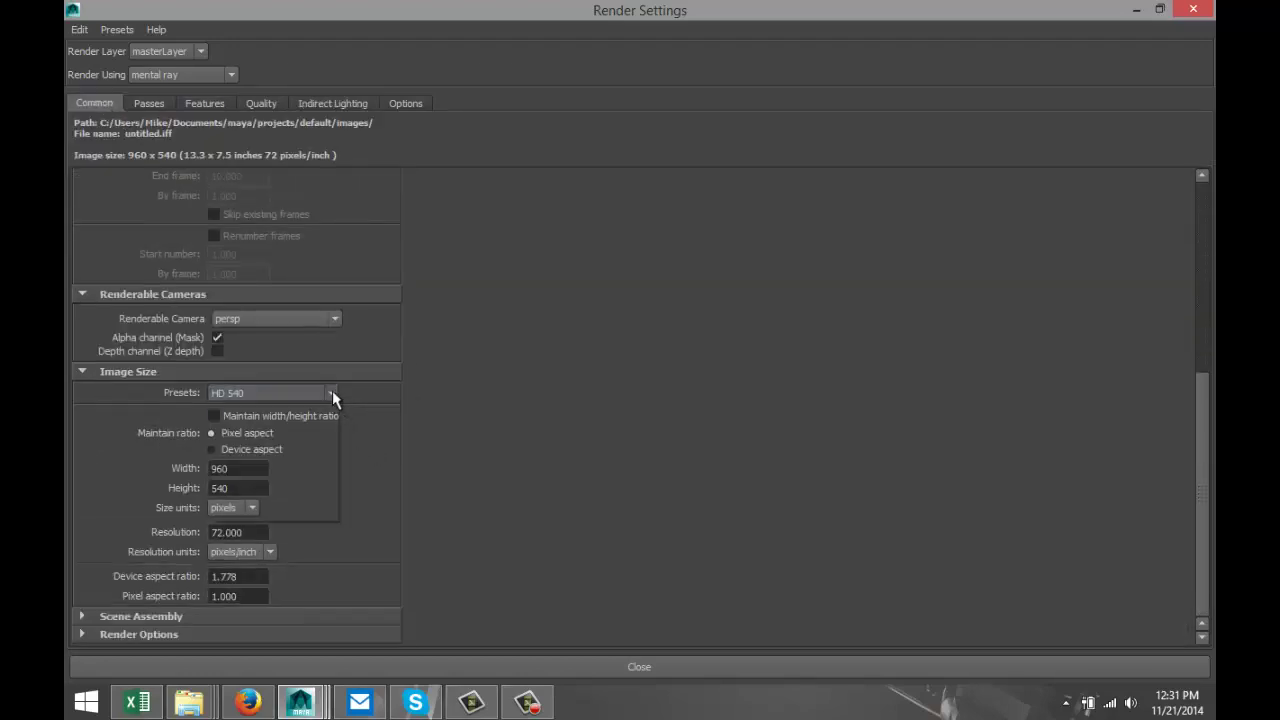
scroll(331, 512, "down", 1)
left_click(303, 508)
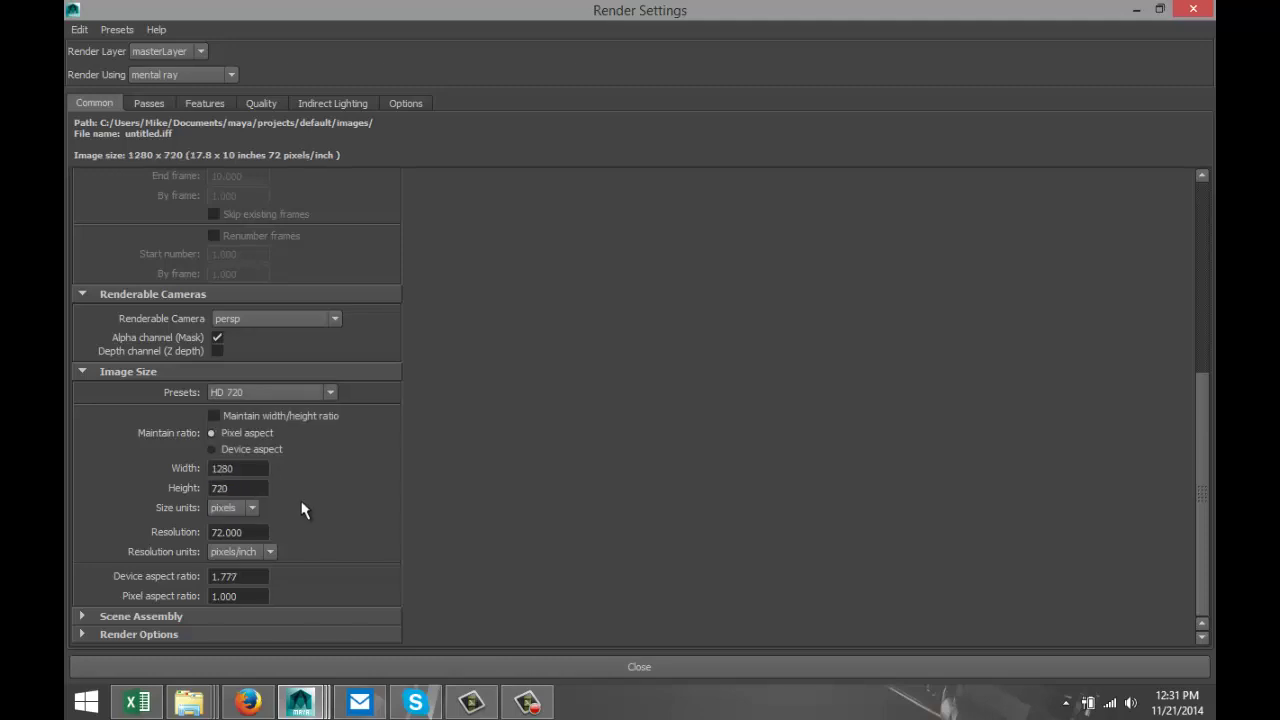
In the raytracing quality settings, set Reflections to 8, Refractions to 8 and Max Trace Depth to 12
left_click(264, 104)
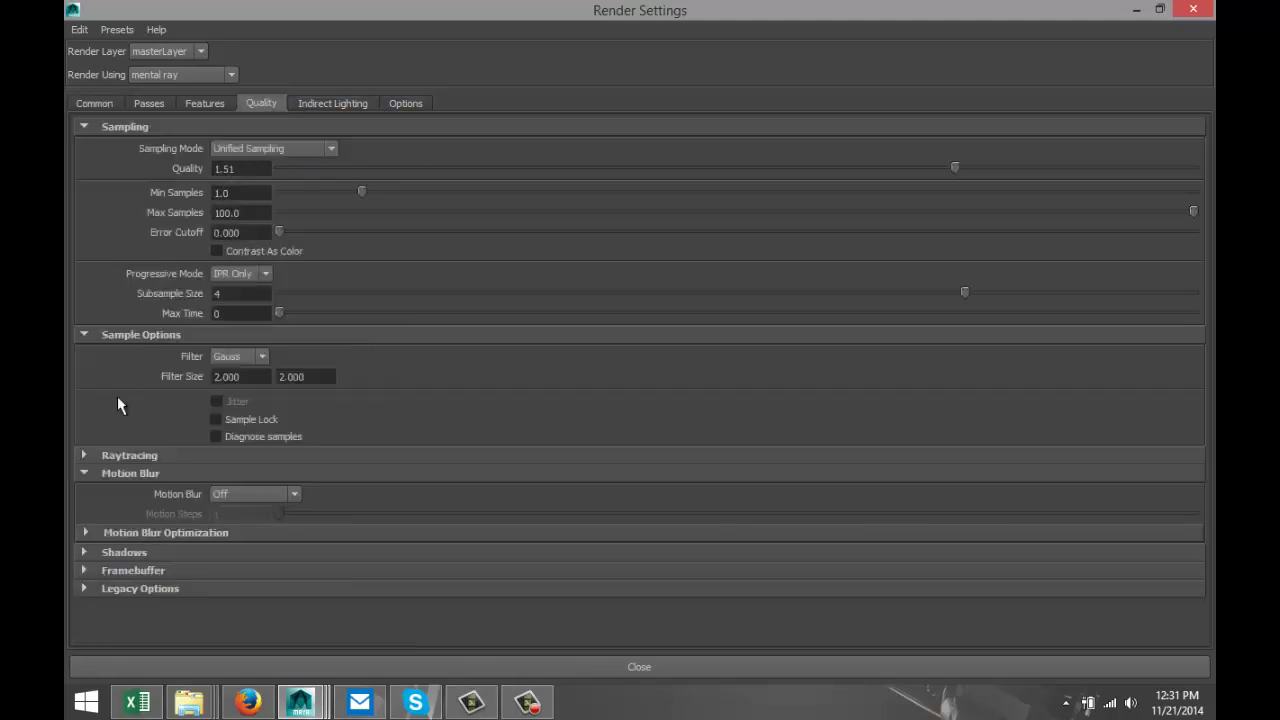
left_click(83, 455)
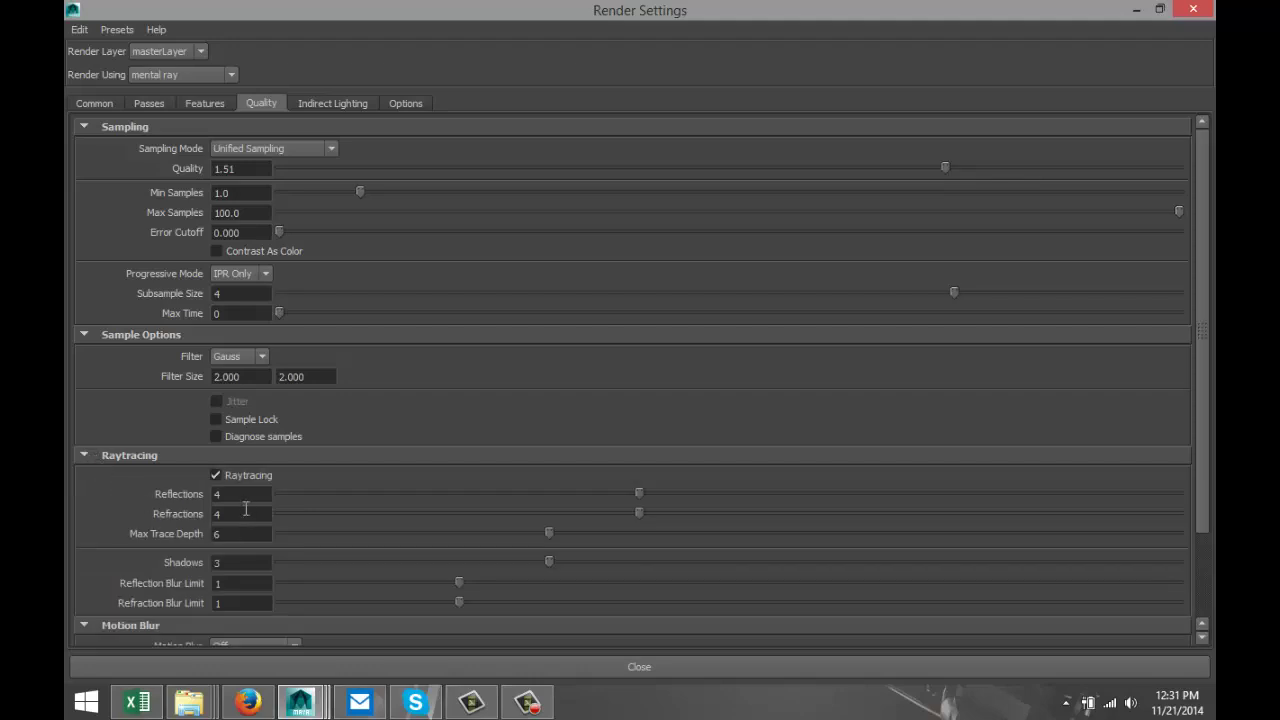
left_click_drag(238, 495, 205, 494)
type("8")
key("Tab")
type("8")
key("Tab")
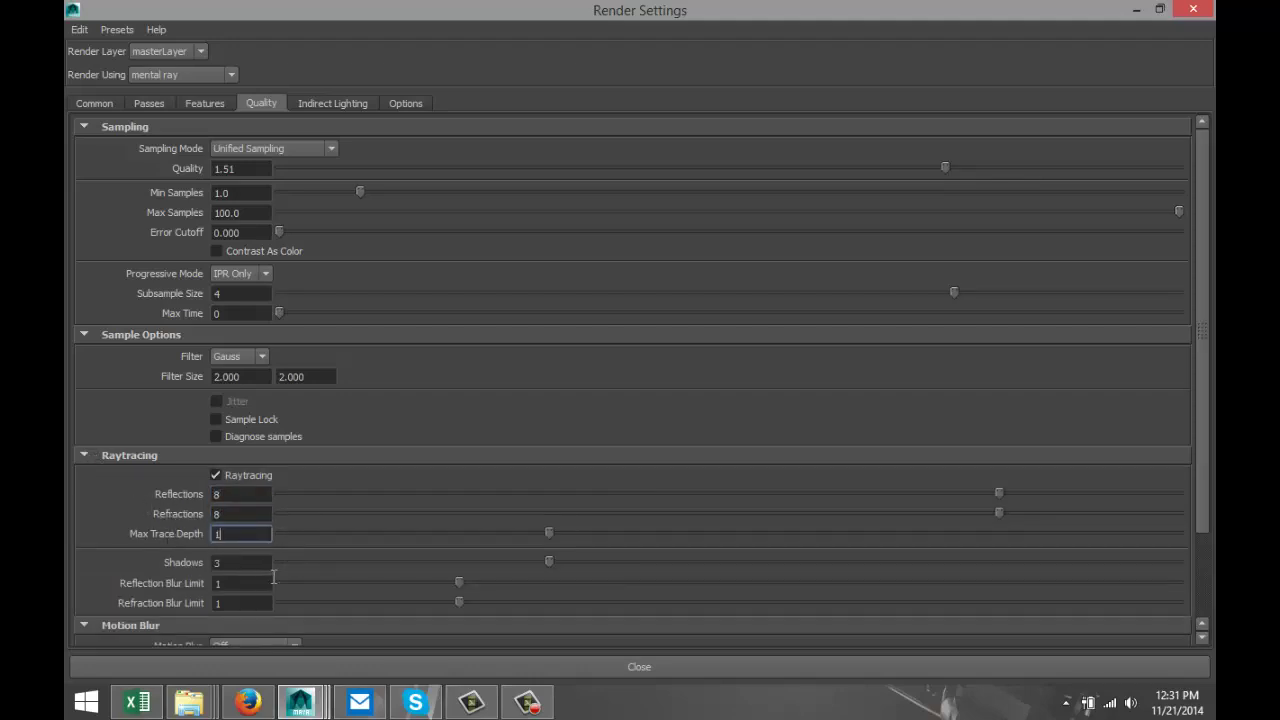
type("12")
key("Tab")
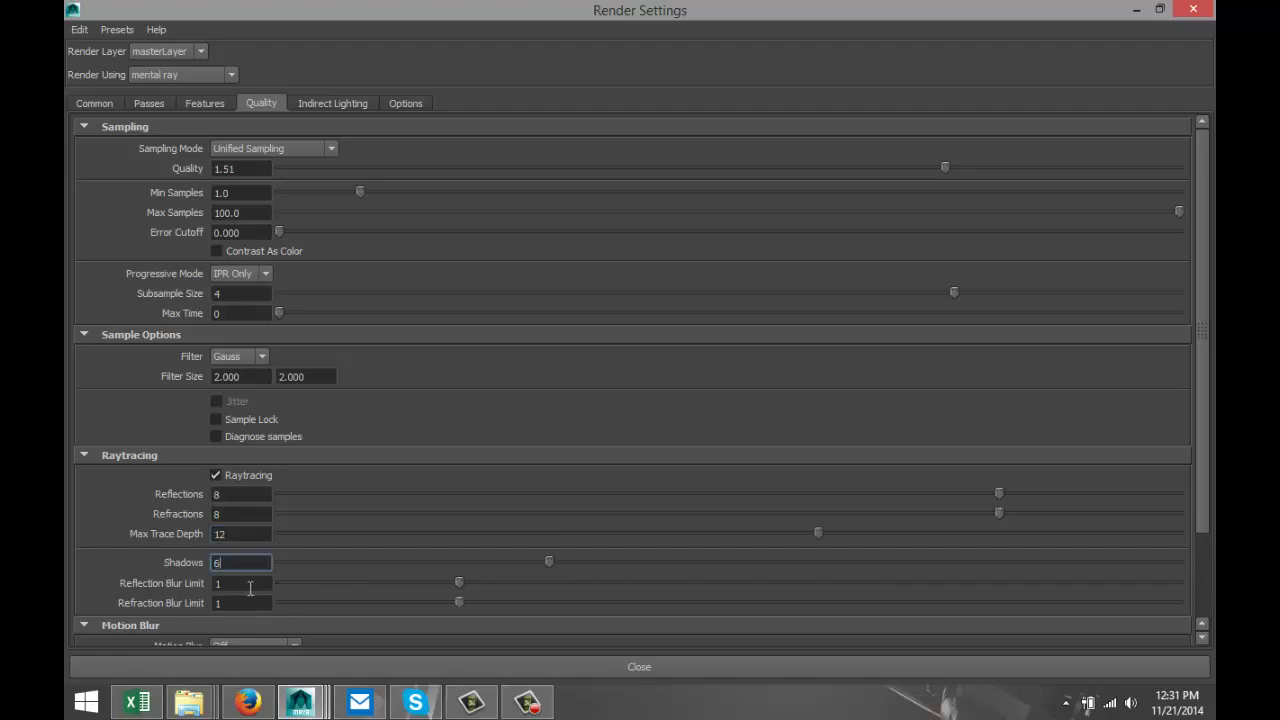
Set the raytracing Shadows to 6 and both the reflection and refraction blur limits to 2, and put the render settings away
type("6")
key("Tab")
type("2")
key("Tab")
type("2")
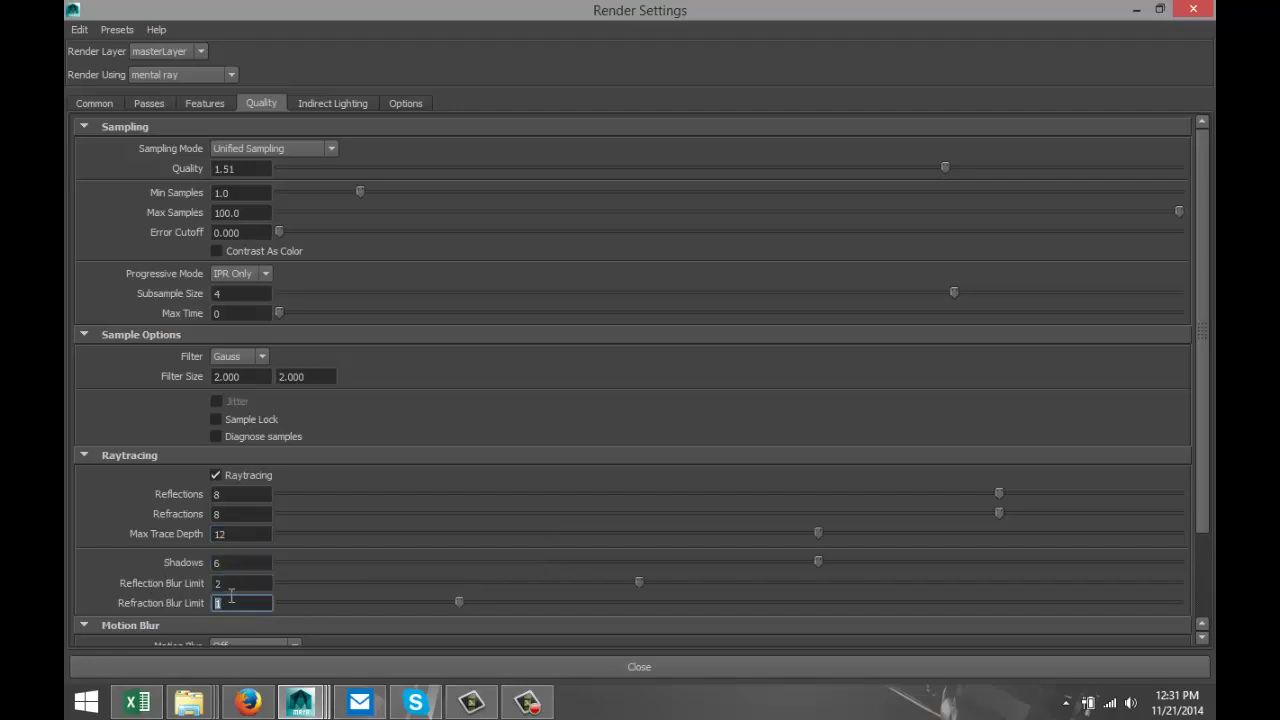
left_click(253, 583)
left_click(1136, 9)
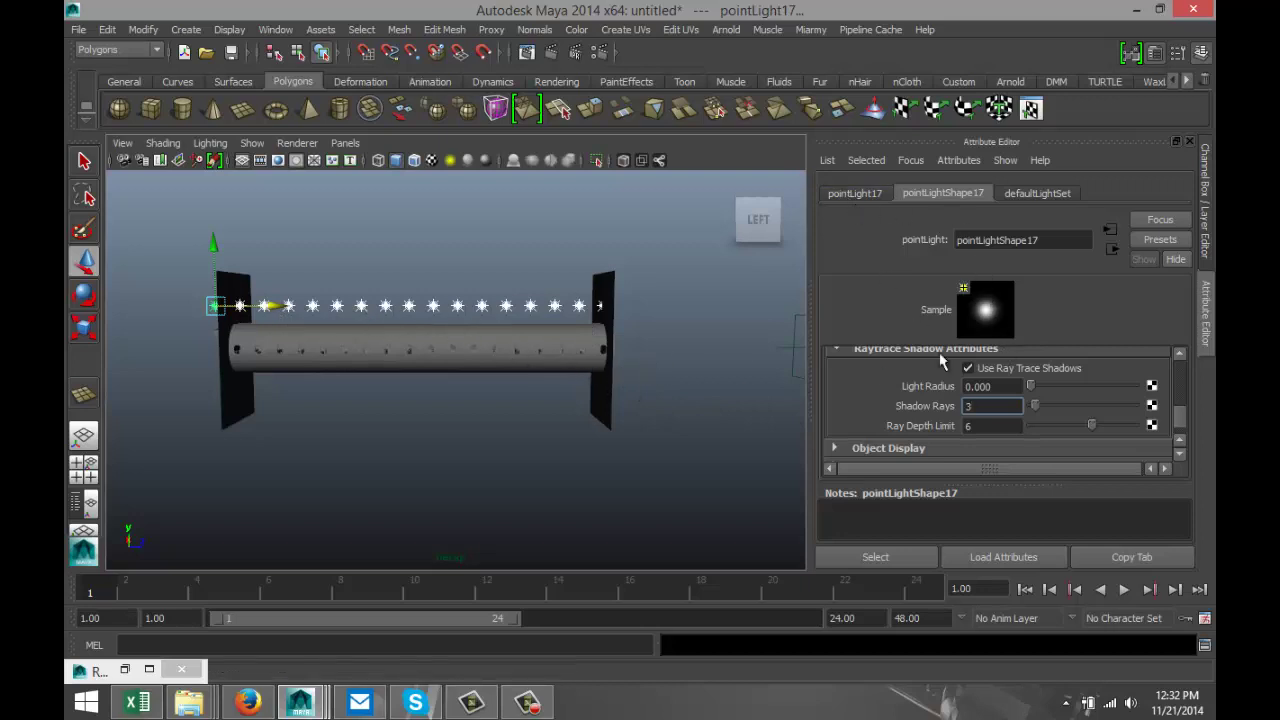
Lower the last point light's intensity to 0.2
scroll(945, 360, "up", 3)
scroll(945, 380, "up", 5)
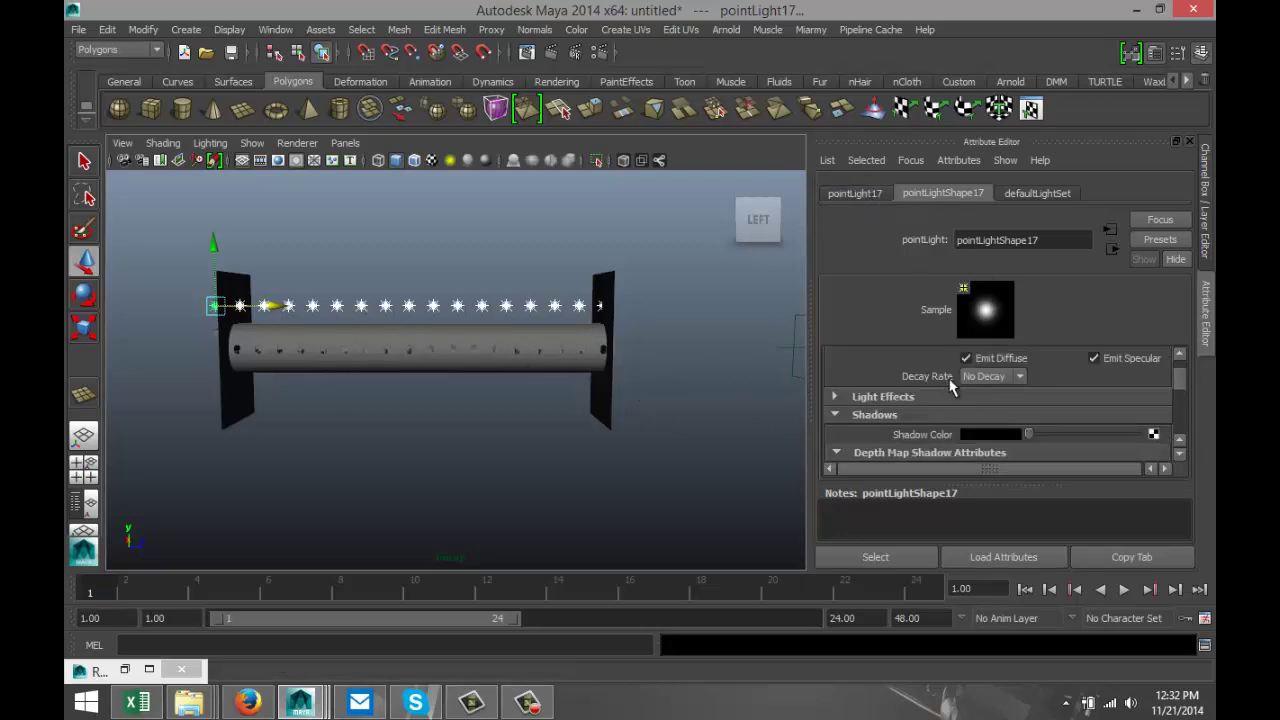
left_click(993, 418)
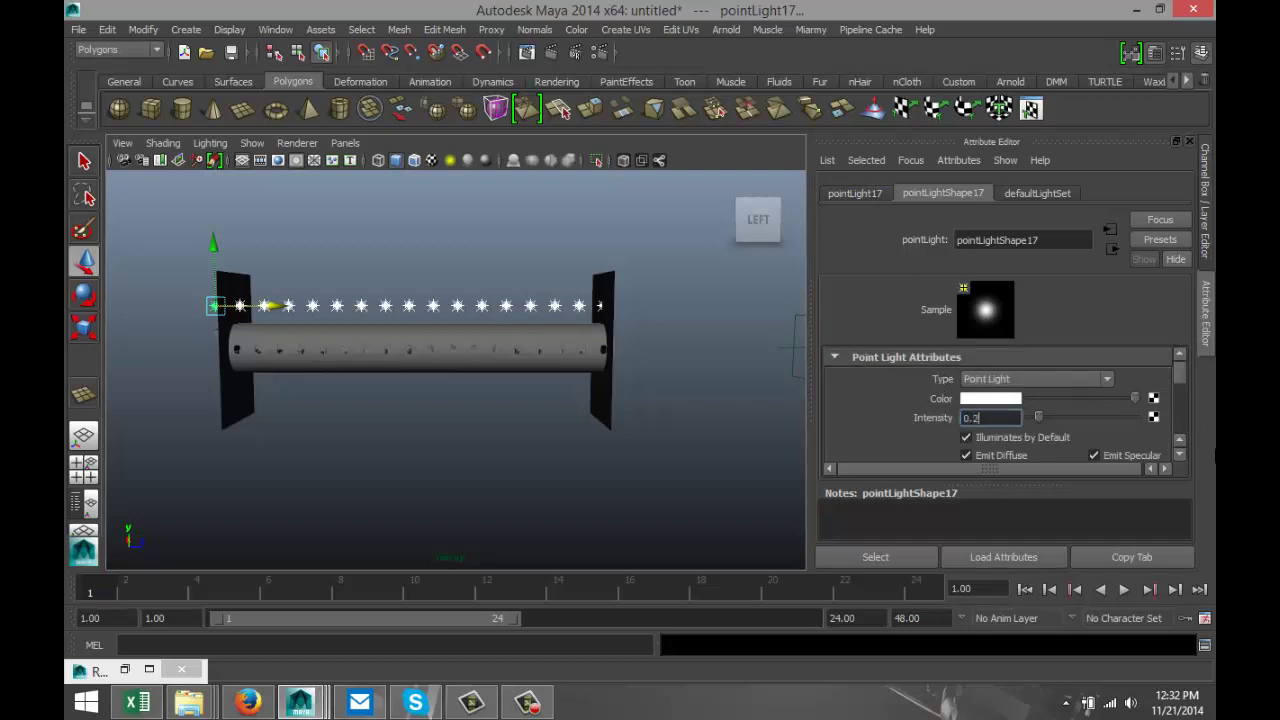
key("Return")
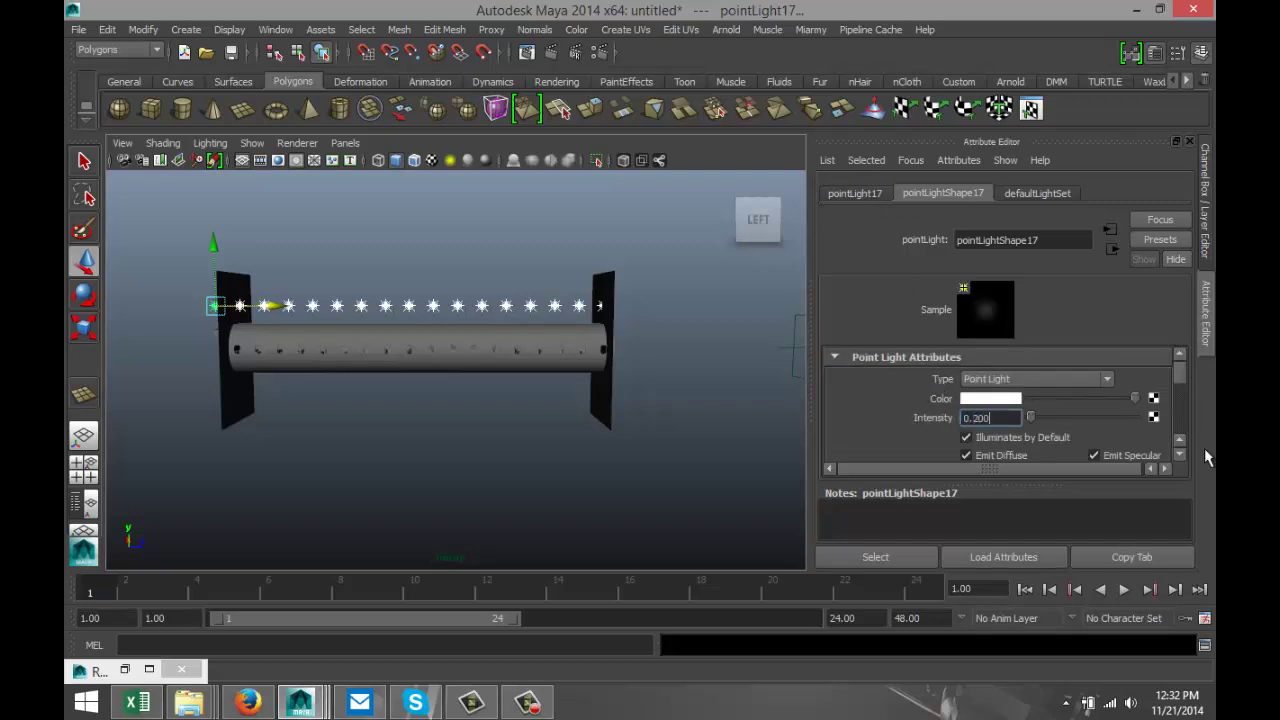
Inspect the cabin in the perspective view, from its open front end and along the aisle between the seats
left_click(84, 470)
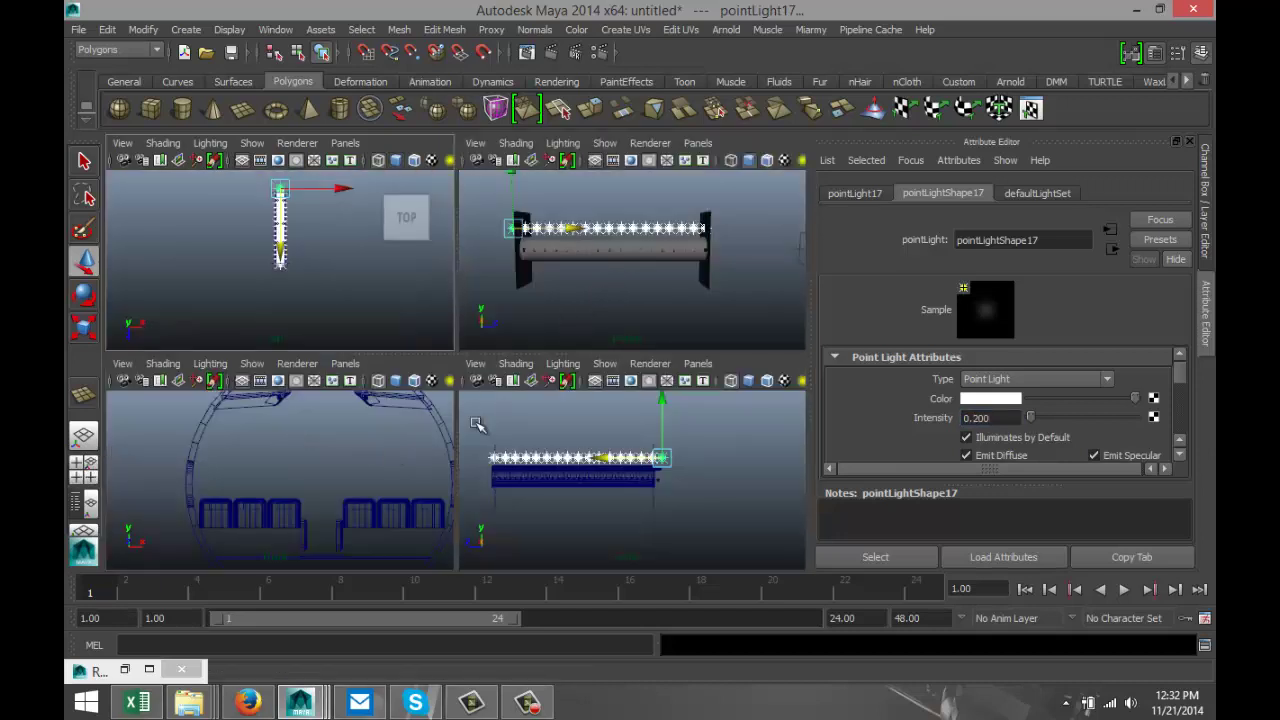
key("space")
right_click_drag(614, 371, 614, 400, "alt")
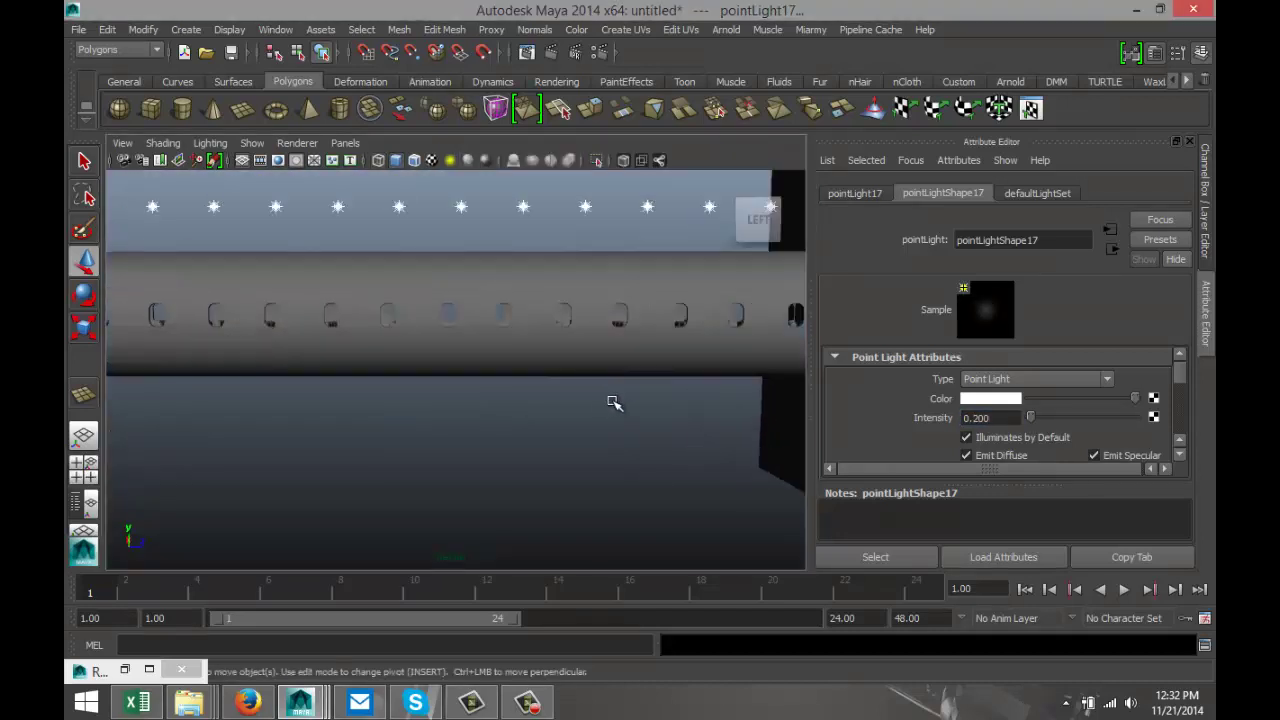
left_click_drag(610, 417, 449, 409, "alt")
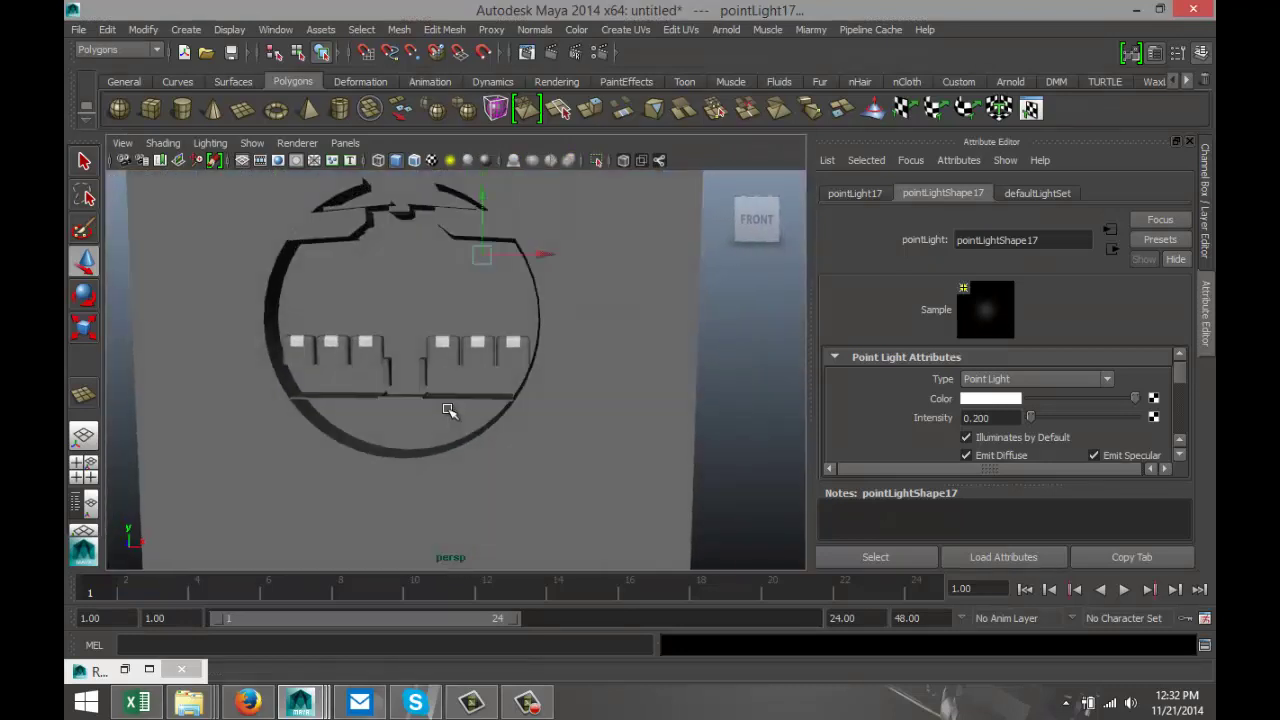
key("w")
scroll(431, 421, "up", 5)
scroll(431, 422, "down", 5)
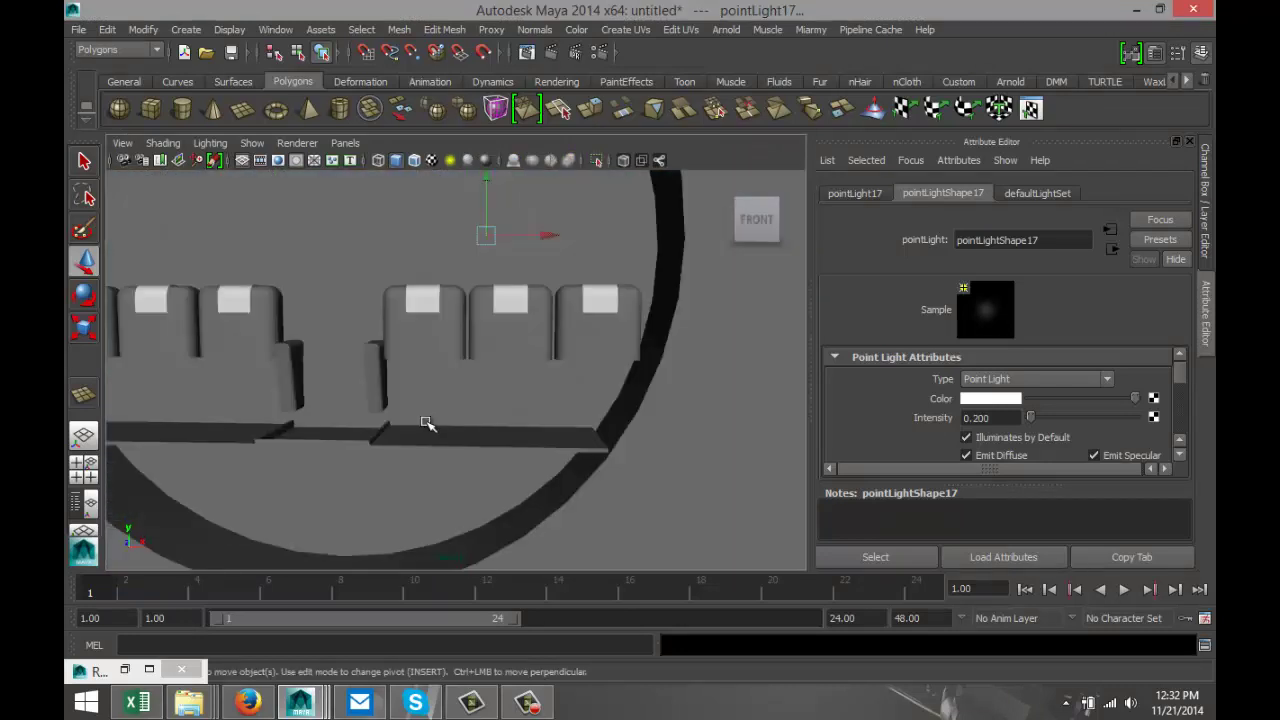
middle_click_drag(437, 423, 464, 430, "alt")
scroll(465, 430, "up", 5)
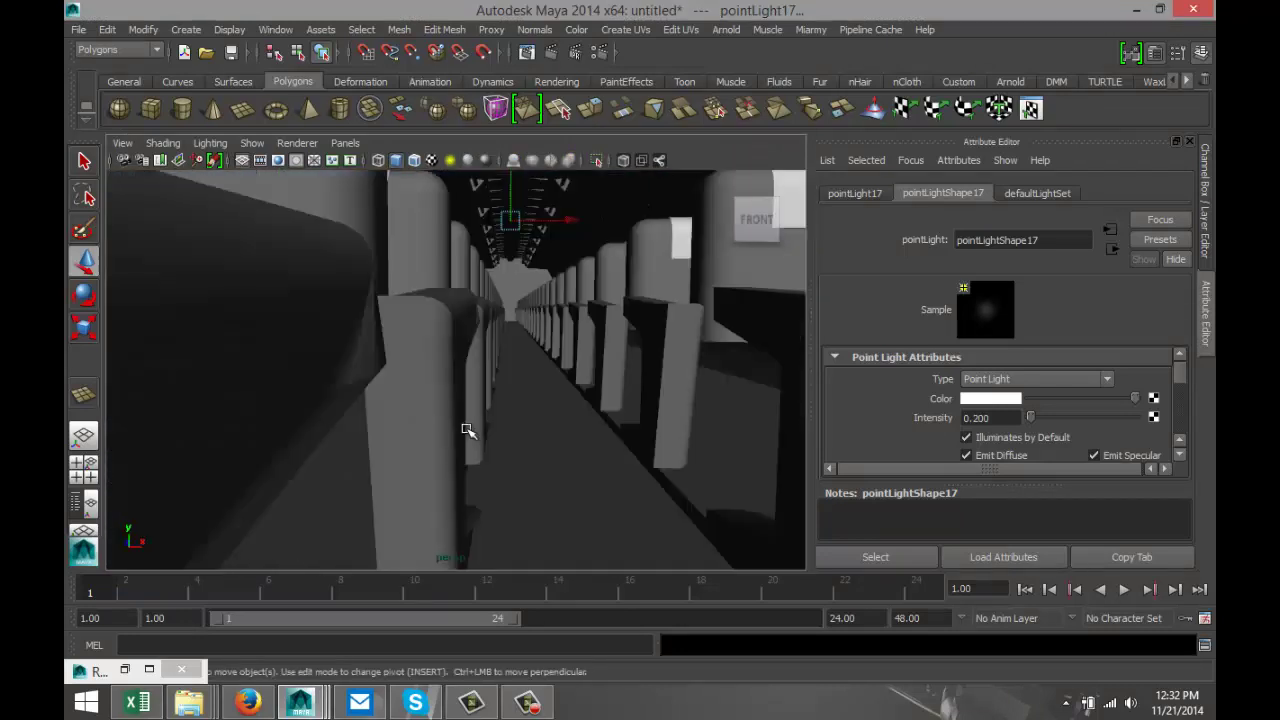
scroll(552, 410, "down", 10)
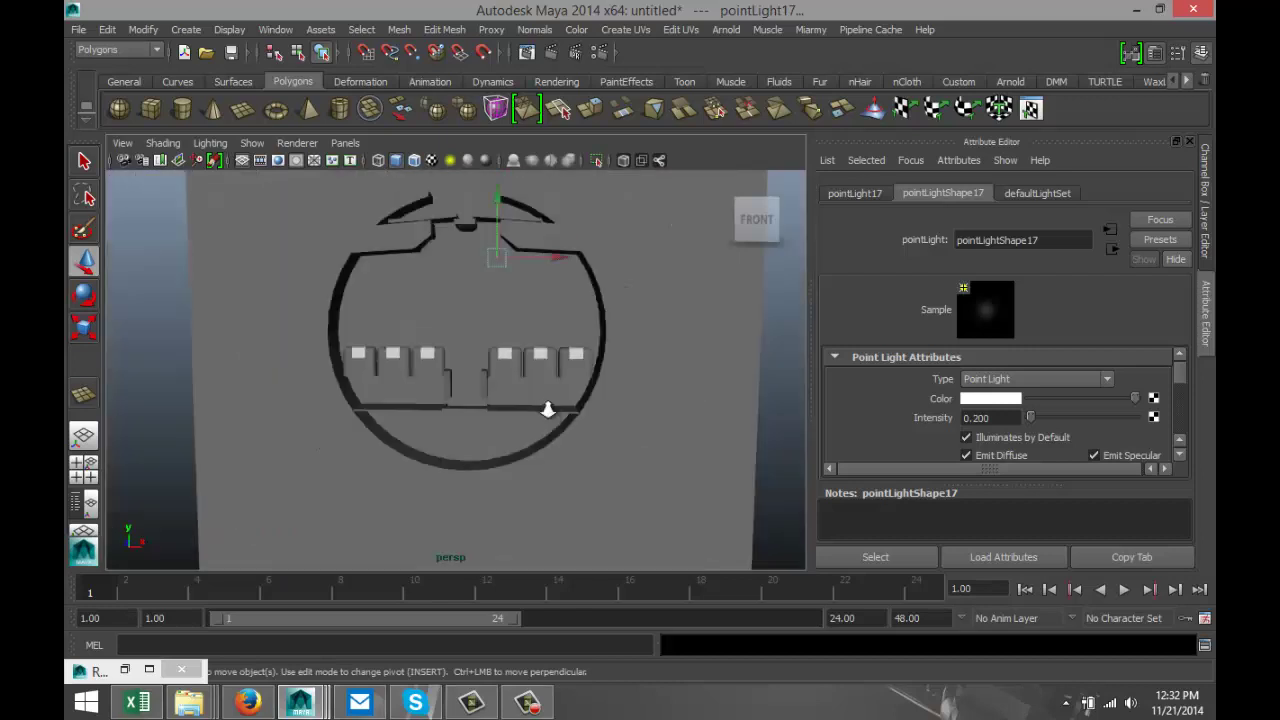
Try to combine the whole scene into a single mesh and scale it up uniformly
left_click_drag(603, 426, 486, 420, "alt")
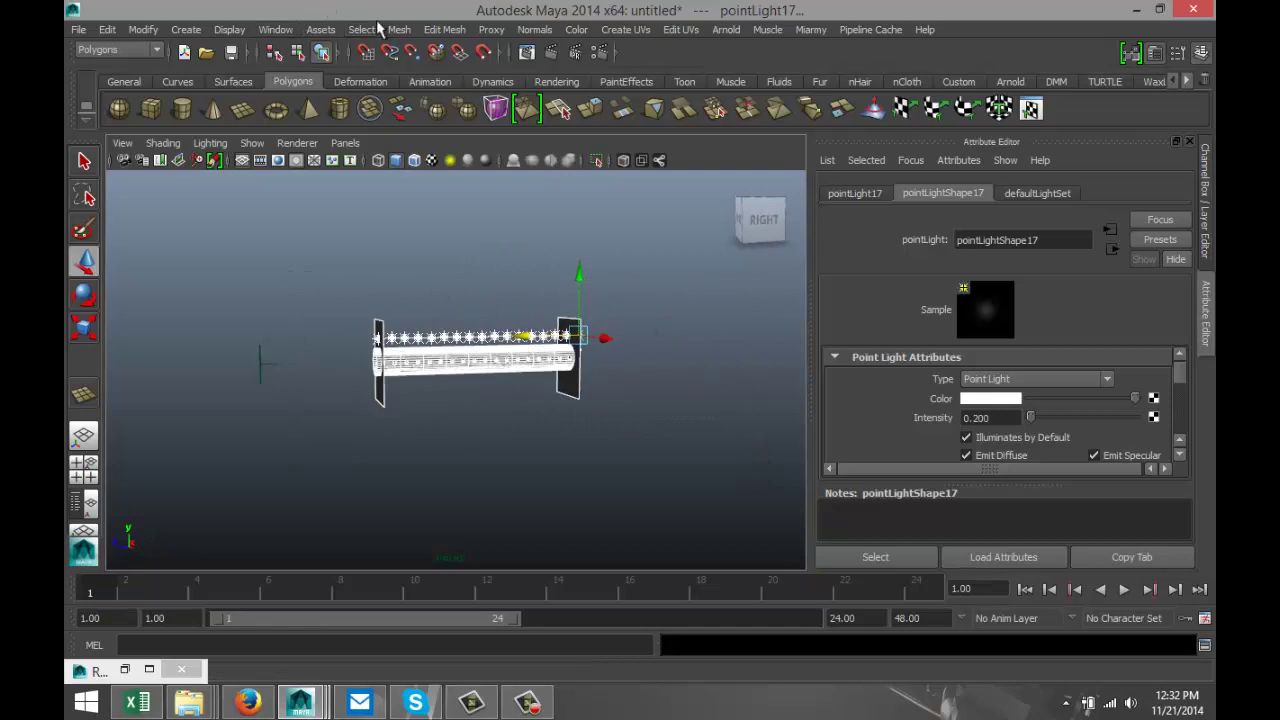
left_click(399, 29)
left_click(421, 58)
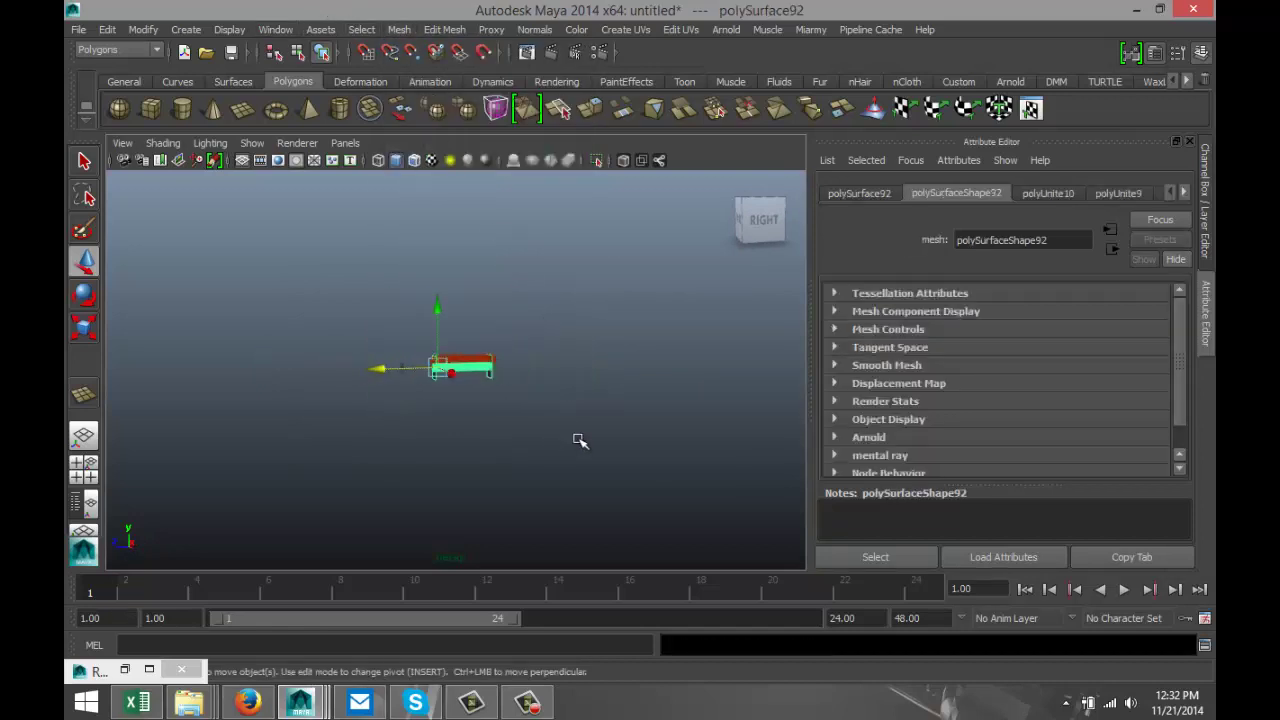
key("r")
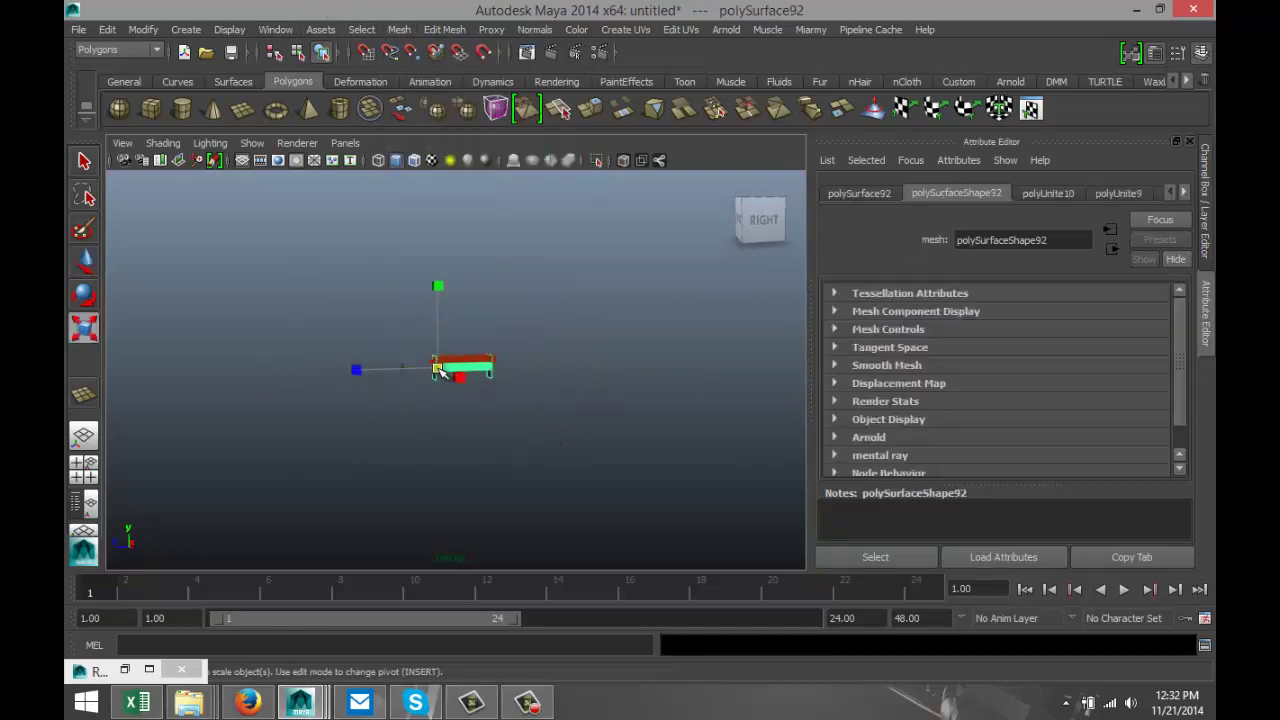
left_click_drag(440, 370, 567, 380)
left_click_drag(440, 369, 673, 371)
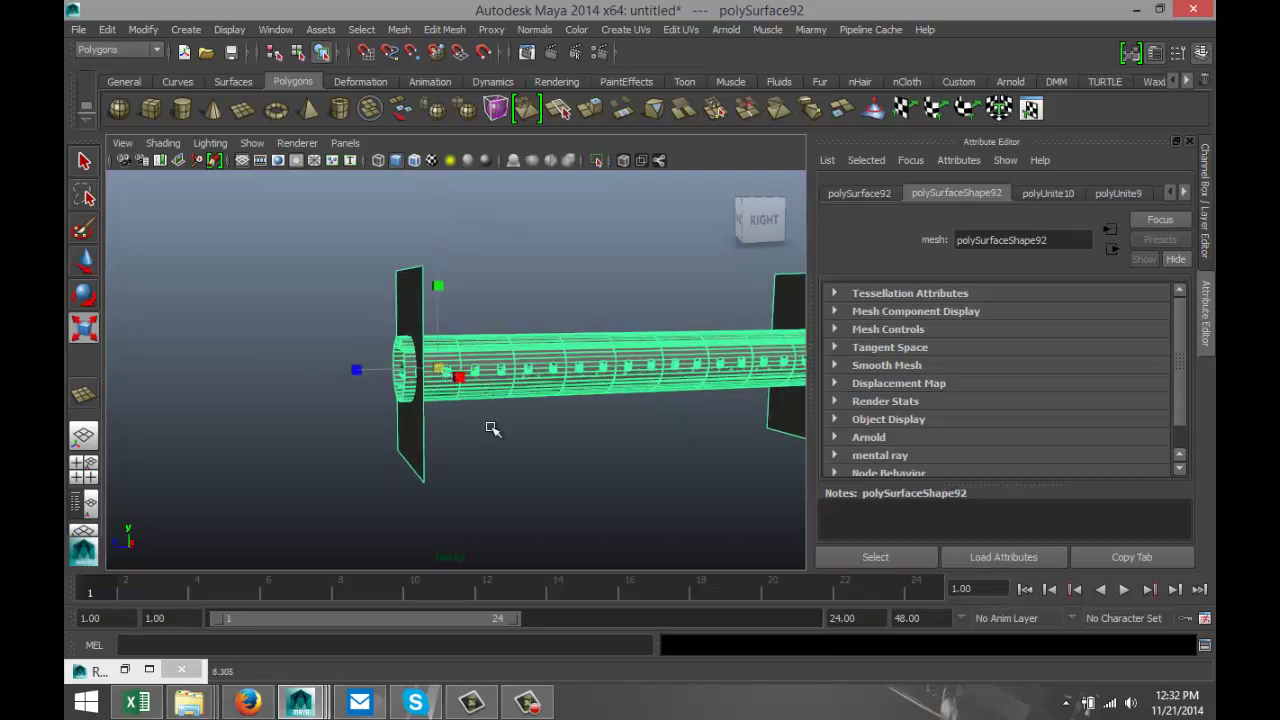
key("ctrl+z")
key("ctrl+z")
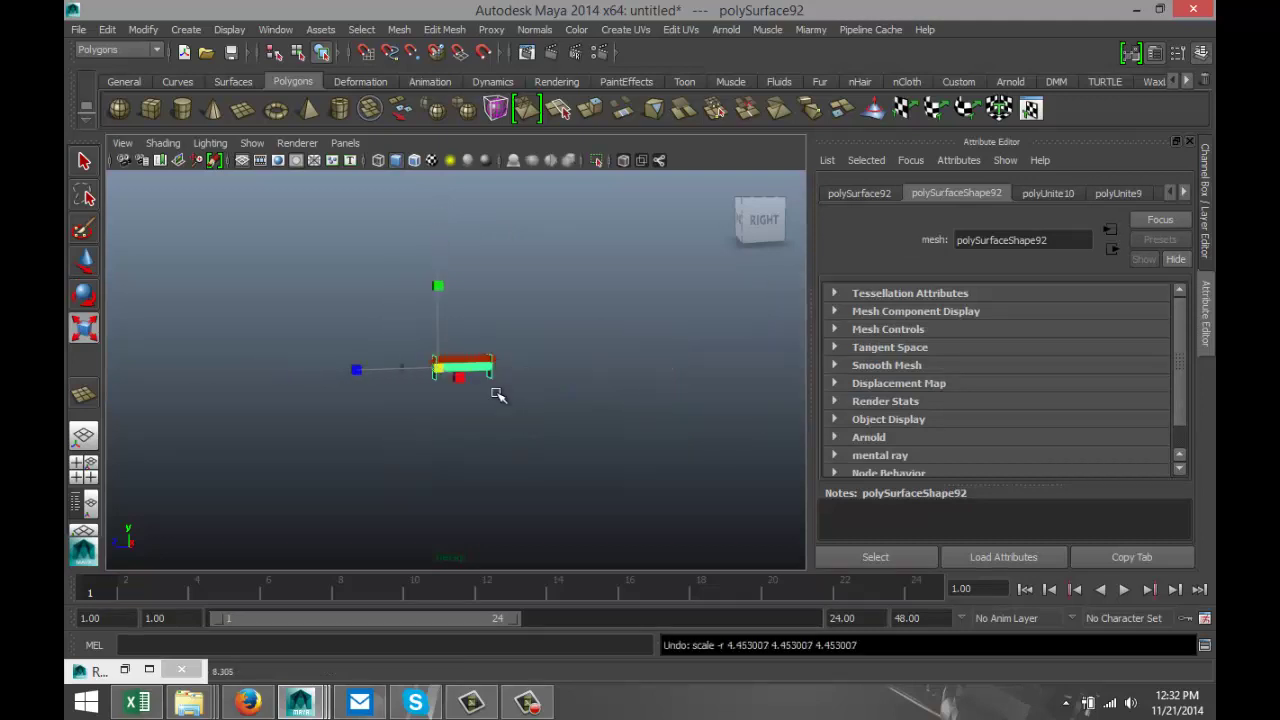
key("ctrl+z")
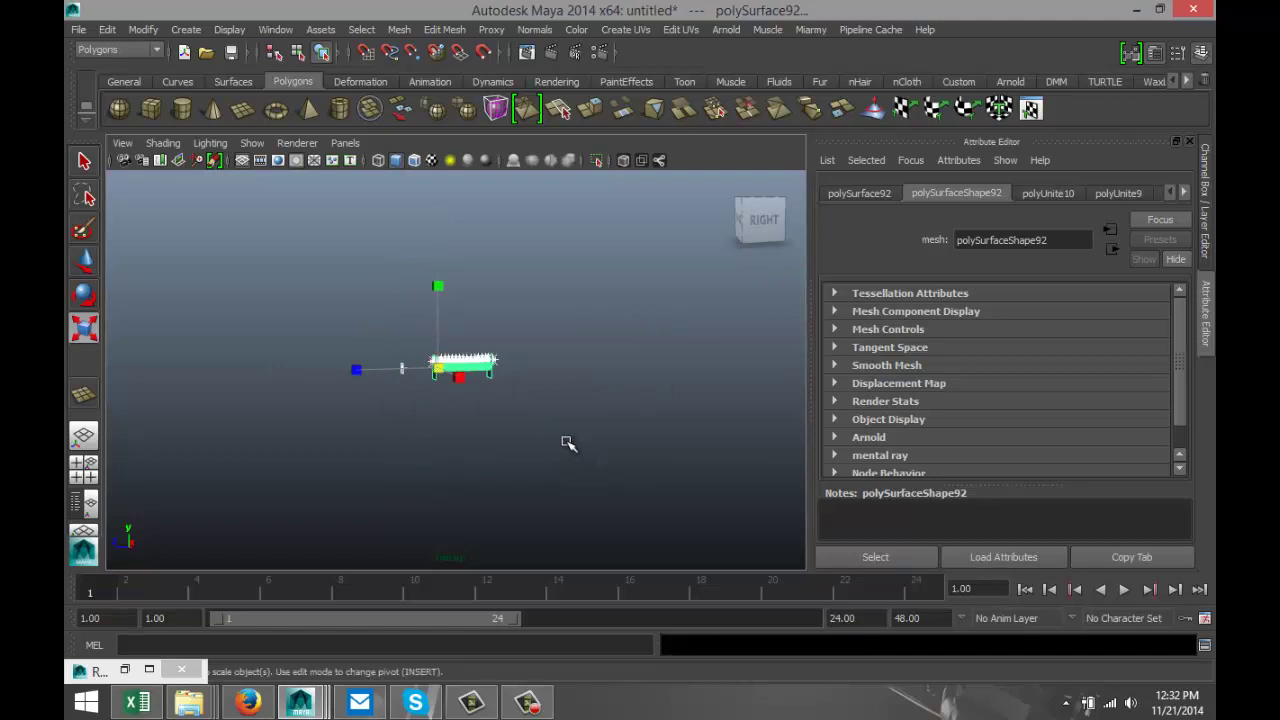
Group all the cabin objects and lights together and scale the group up uniformly to 62.043
key("ctrl+g")
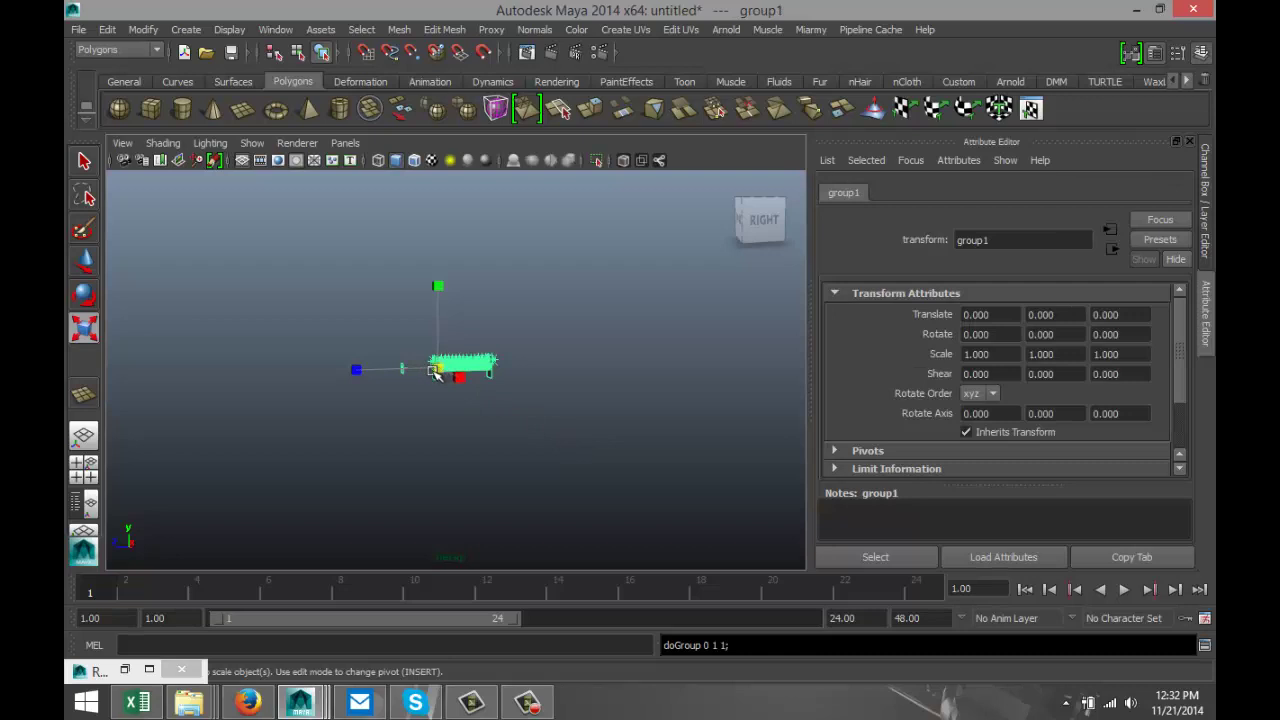
scroll(388, 421, "up", 5)
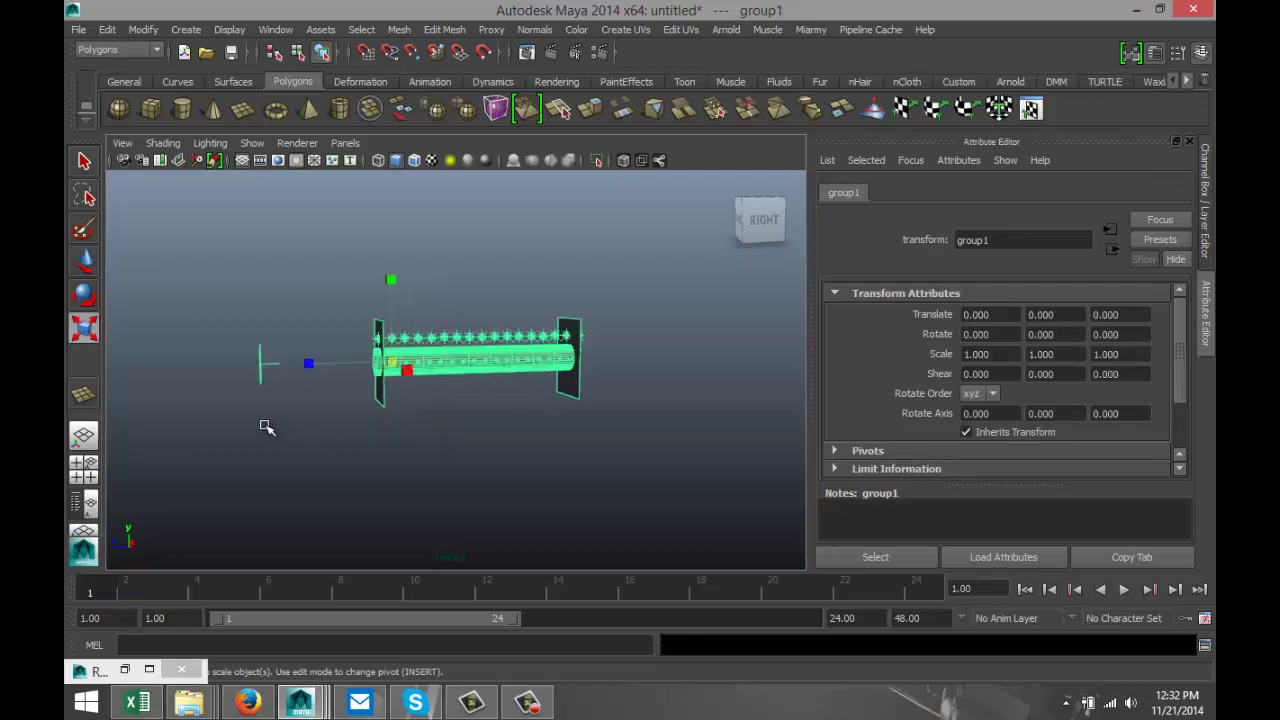
left_click_drag(266, 427, 340, 449, "alt")
scroll(617, 418, "up", 2)
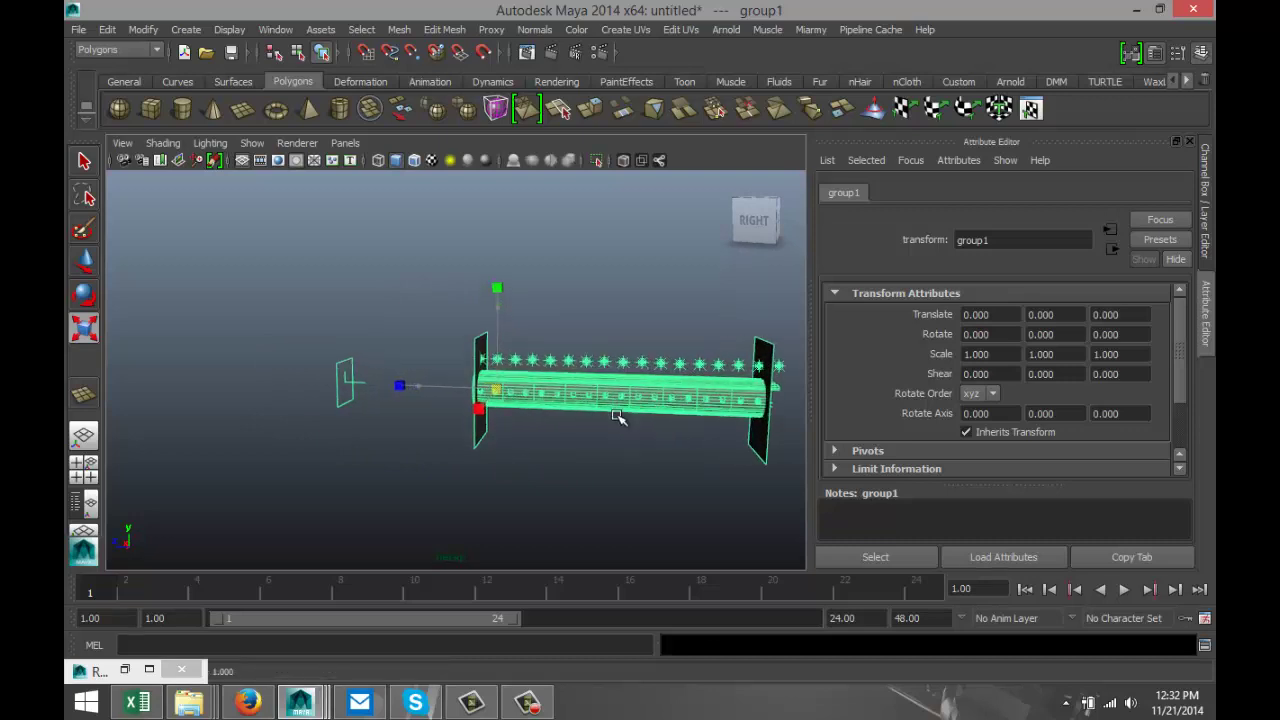
left_click_drag(617, 418, 631, 491)
scroll(488, 402, "down", 7)
middle_click_drag(466, 378, 586, 463)
scroll(481, 376, "down", 5)
left_click_drag(465, 373, 770, 400)
left_click_drag(460, 373, 836, 388)
scroll(322, 448, "down", 4)
scroll(322, 448, "up", 2)
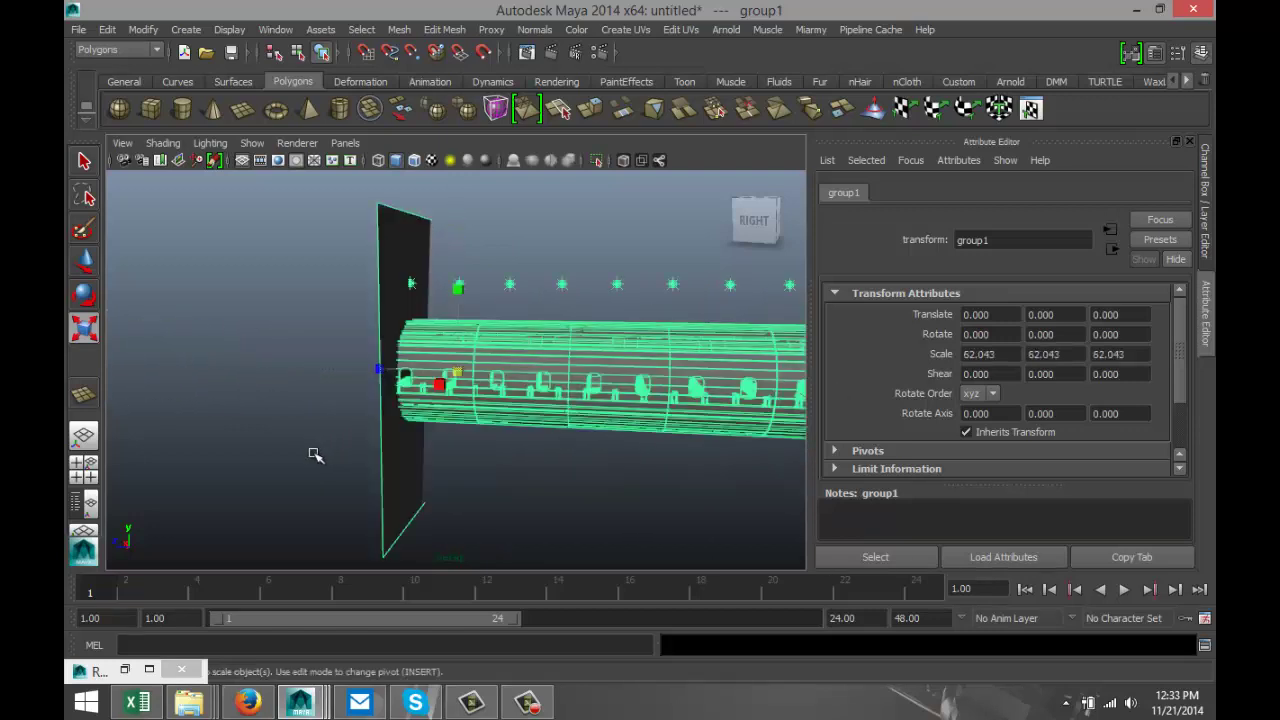
Frame the cabin interior looking straight down the aisle between the seats and run a test render of the view
left_click_drag(227, 408, 334, 421, "alt")
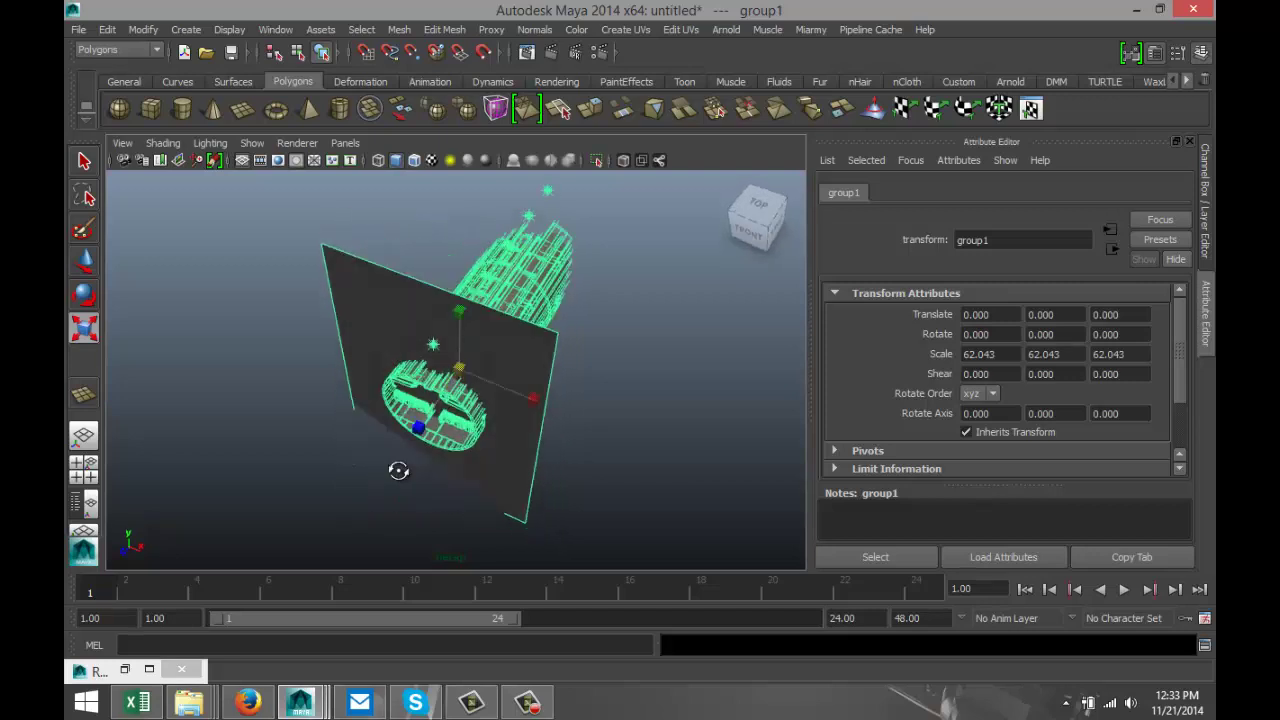
scroll(452, 440, "up", 10)
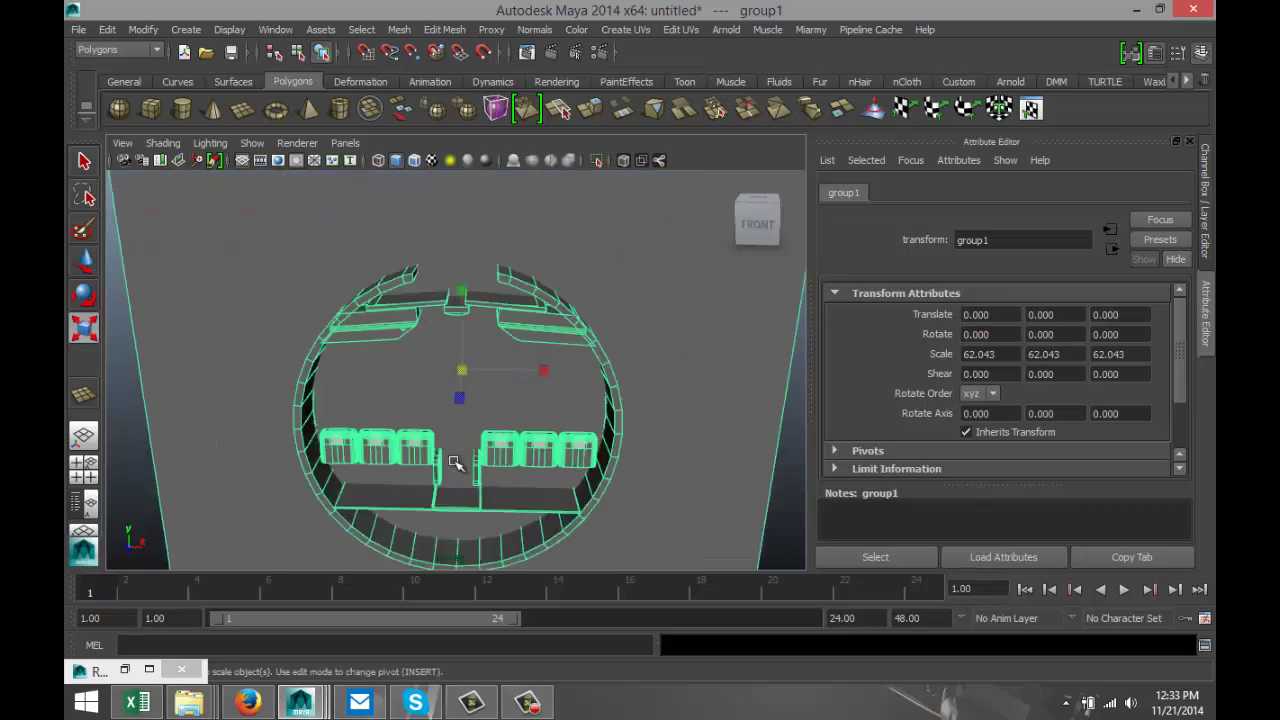
scroll(453, 462, "up", 3)
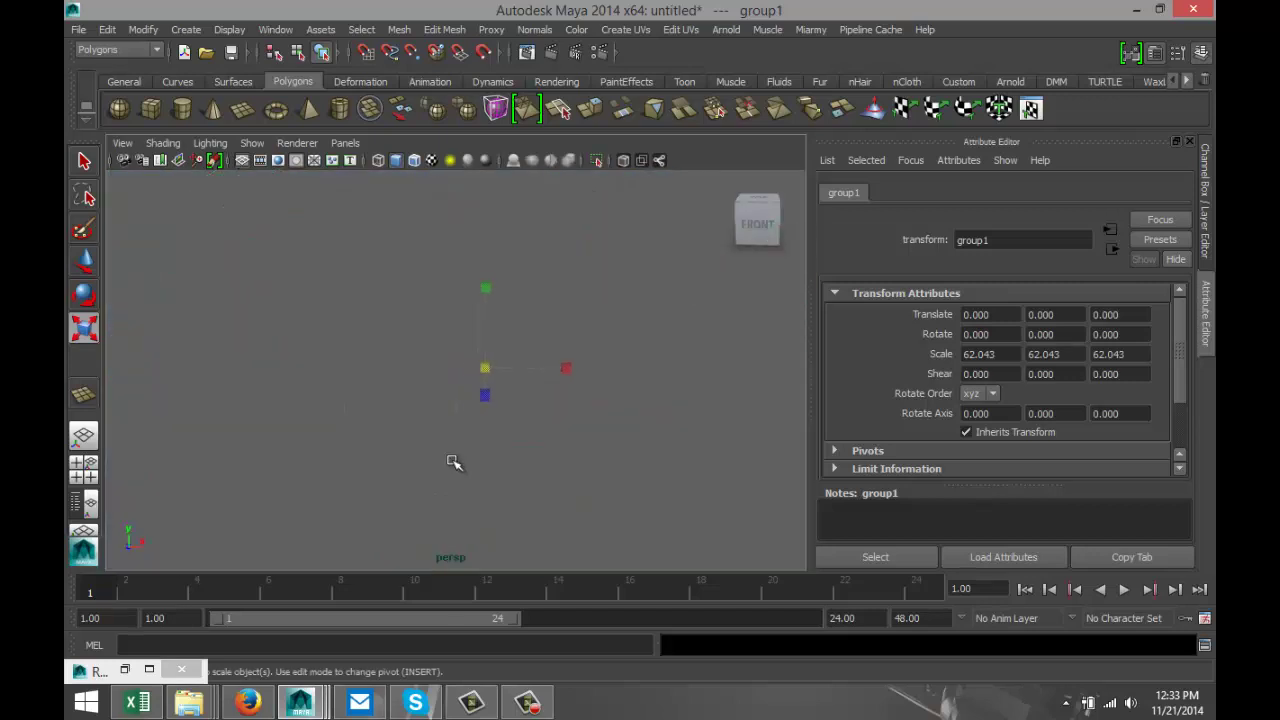
scroll(452, 462, "up", 2)
scroll(459, 478, "down", 8)
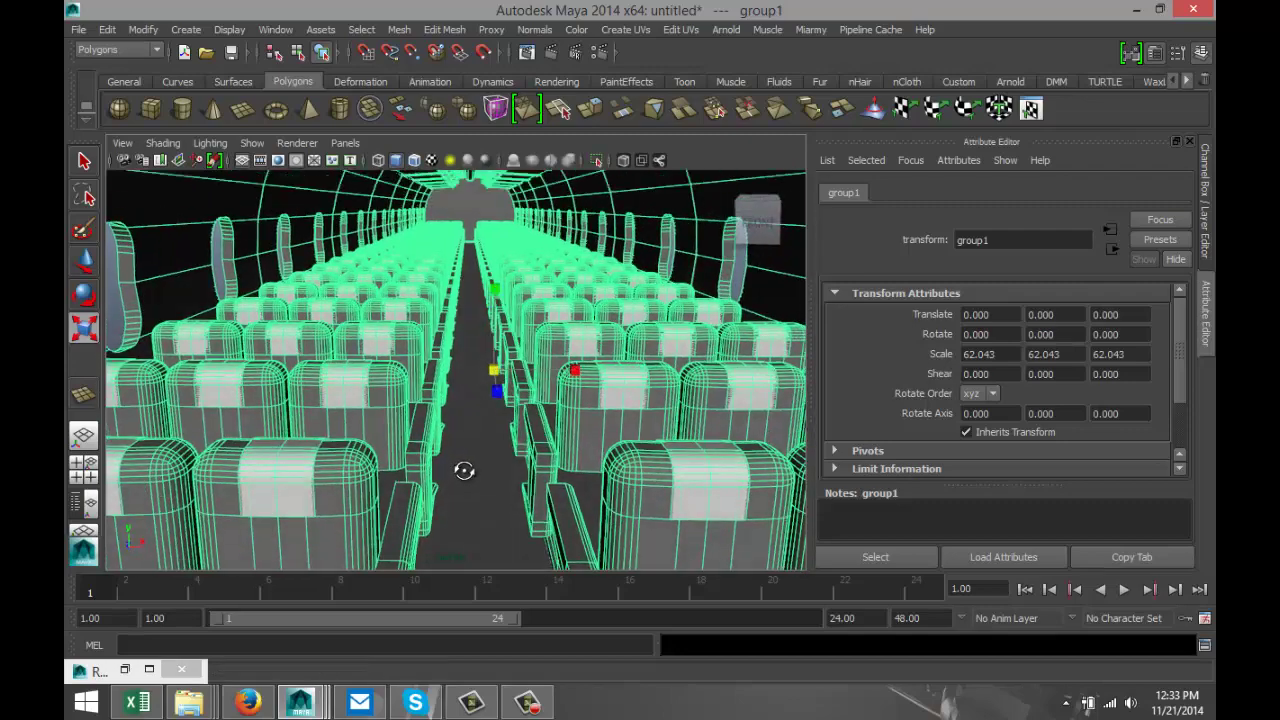
scroll(470, 459, "down", 1)
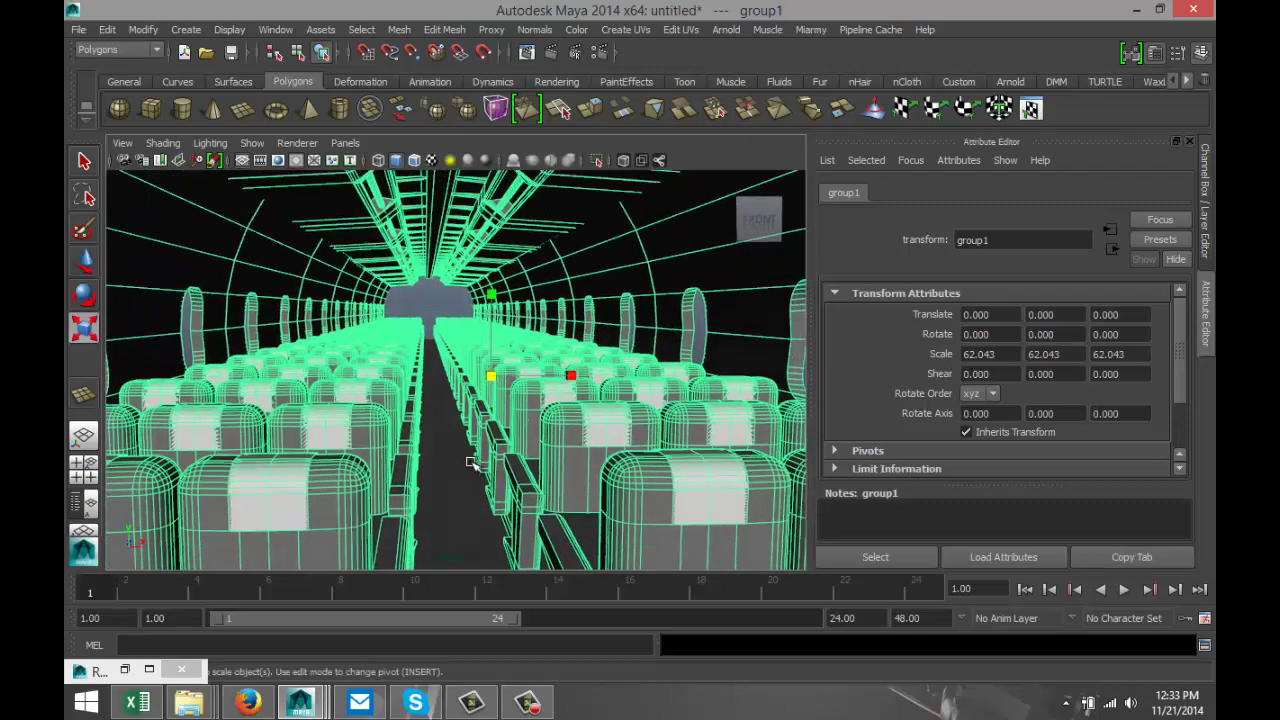
middle_click_drag(471, 449, 452, 322, "alt")
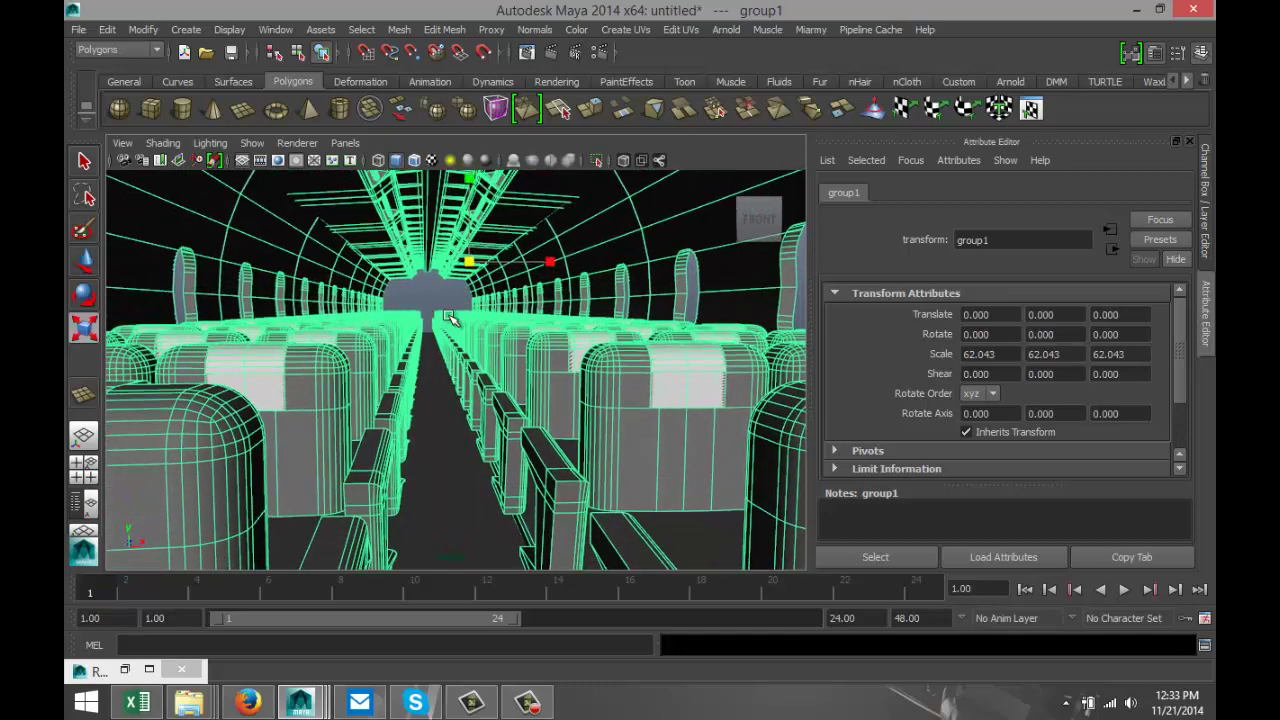
left_click_drag(428, 342, 415, 334, "alt")
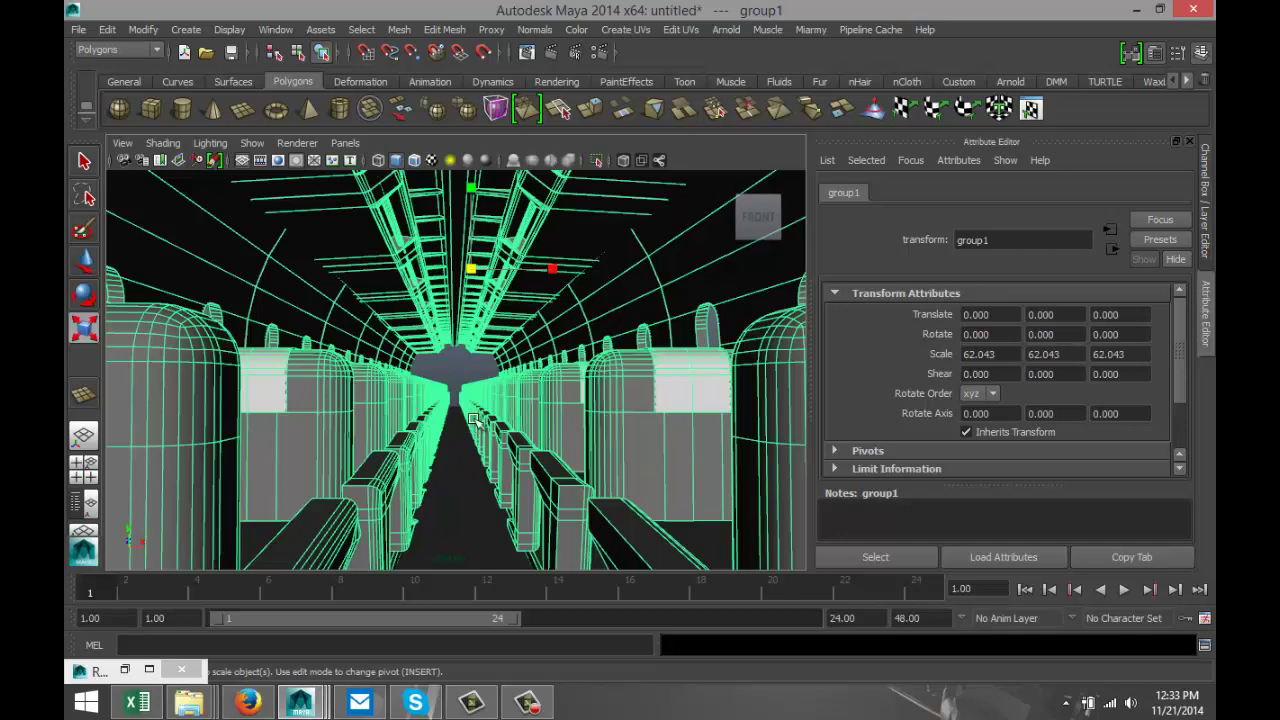
left_click(551, 52)
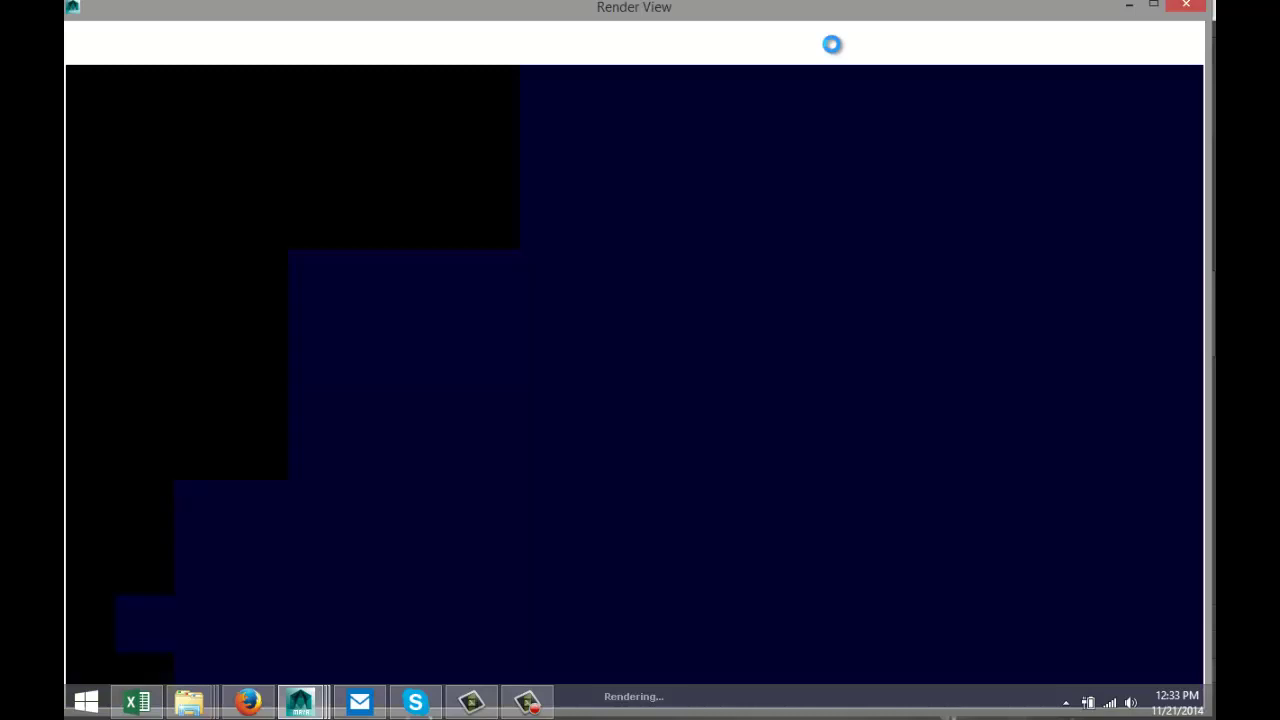
left_click(1183, 10)
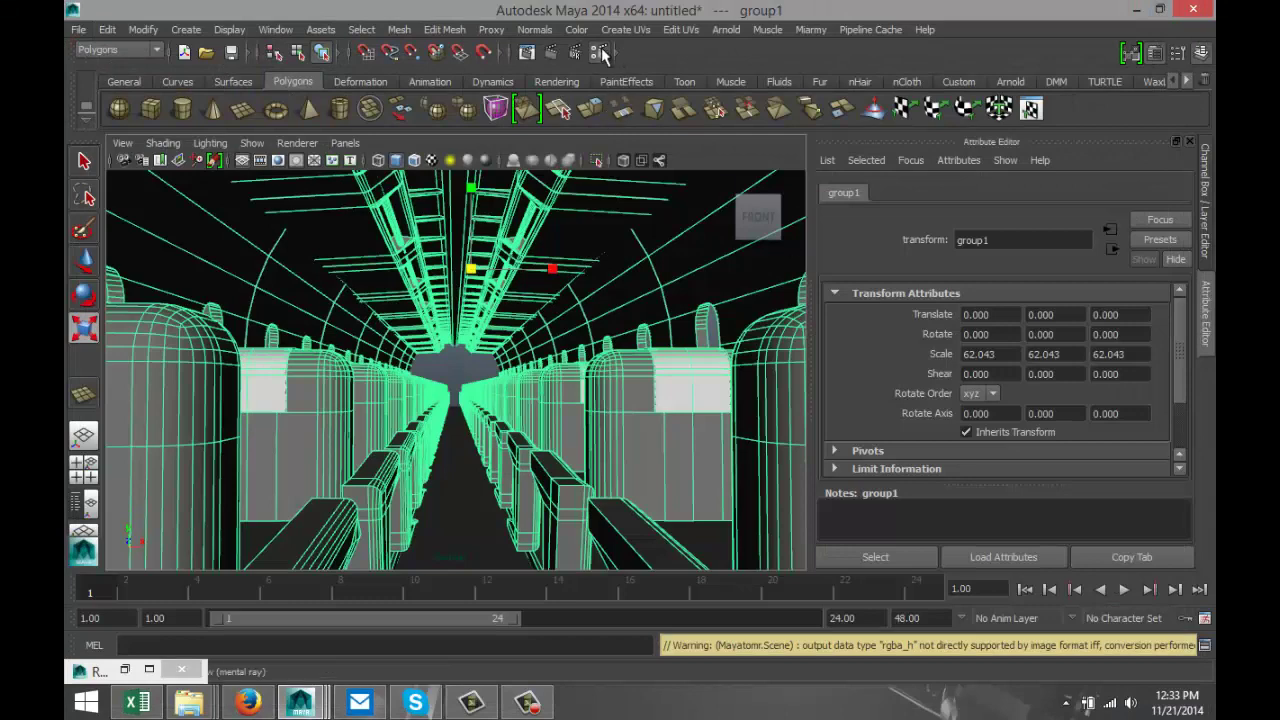
Create a Physical Sun and Sky environment for mental ray and put the render settings away
left_click(126, 9)
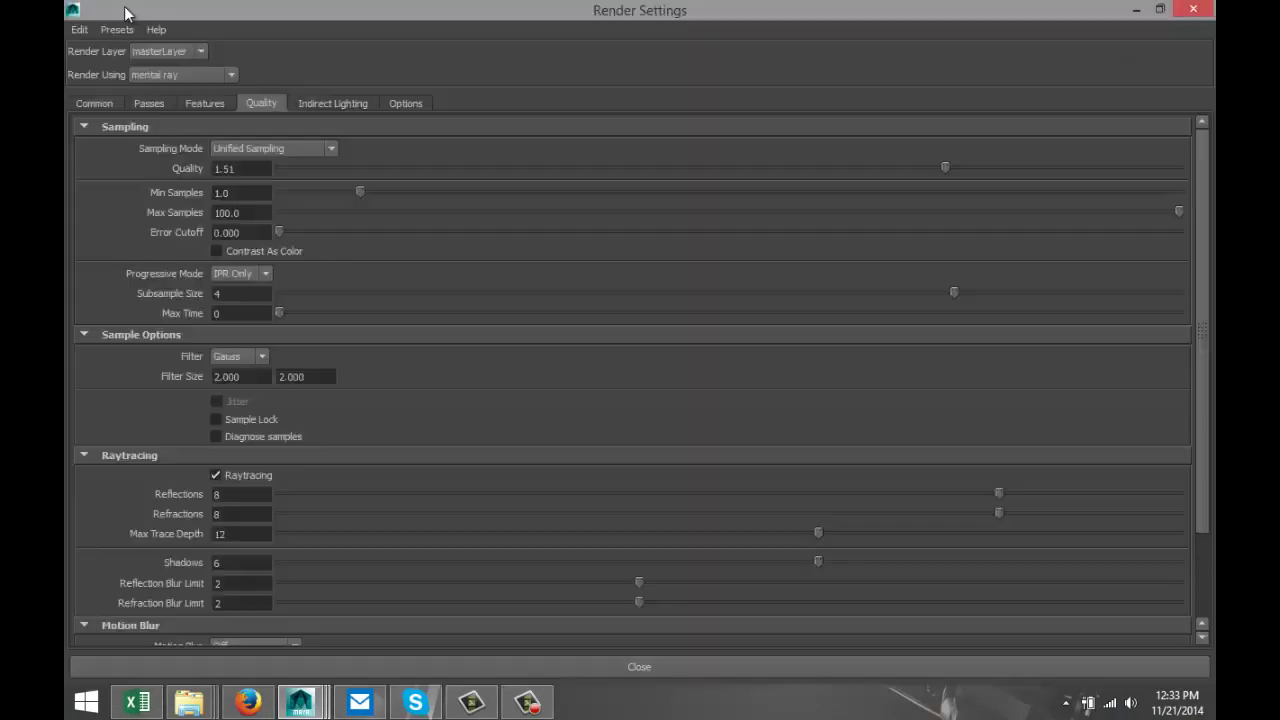
left_click(362, 105)
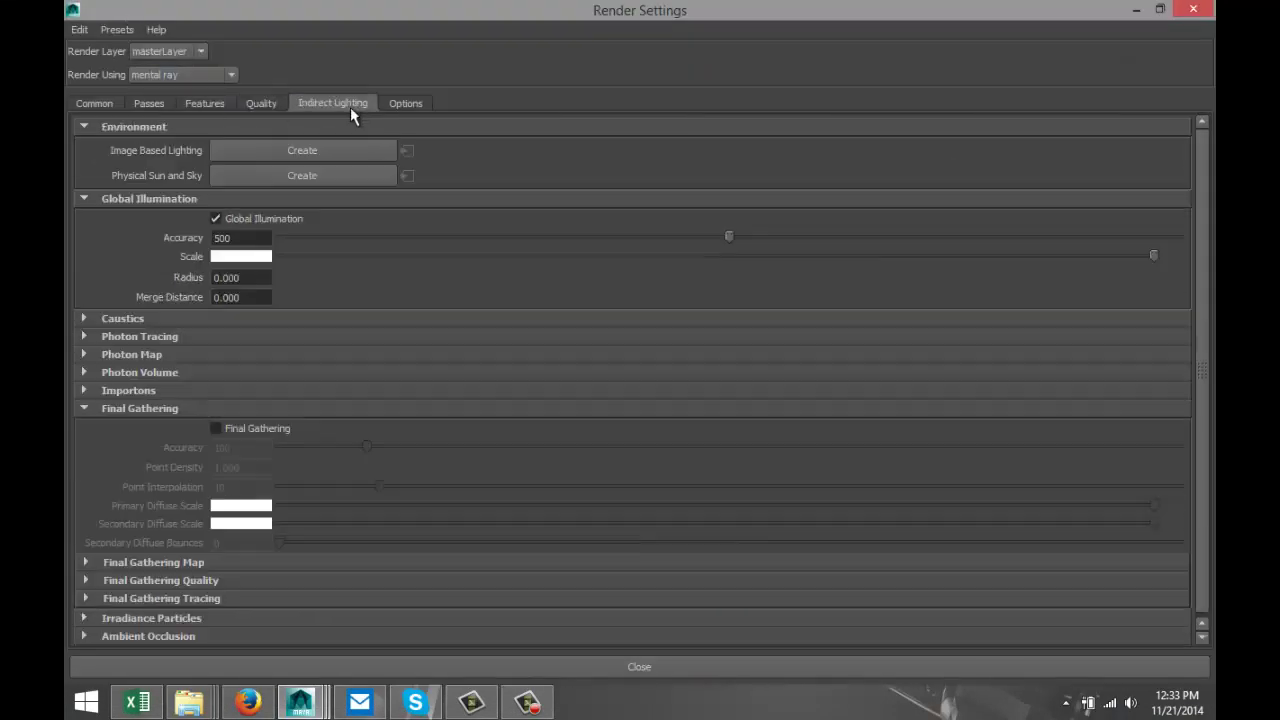
left_click(285, 180)
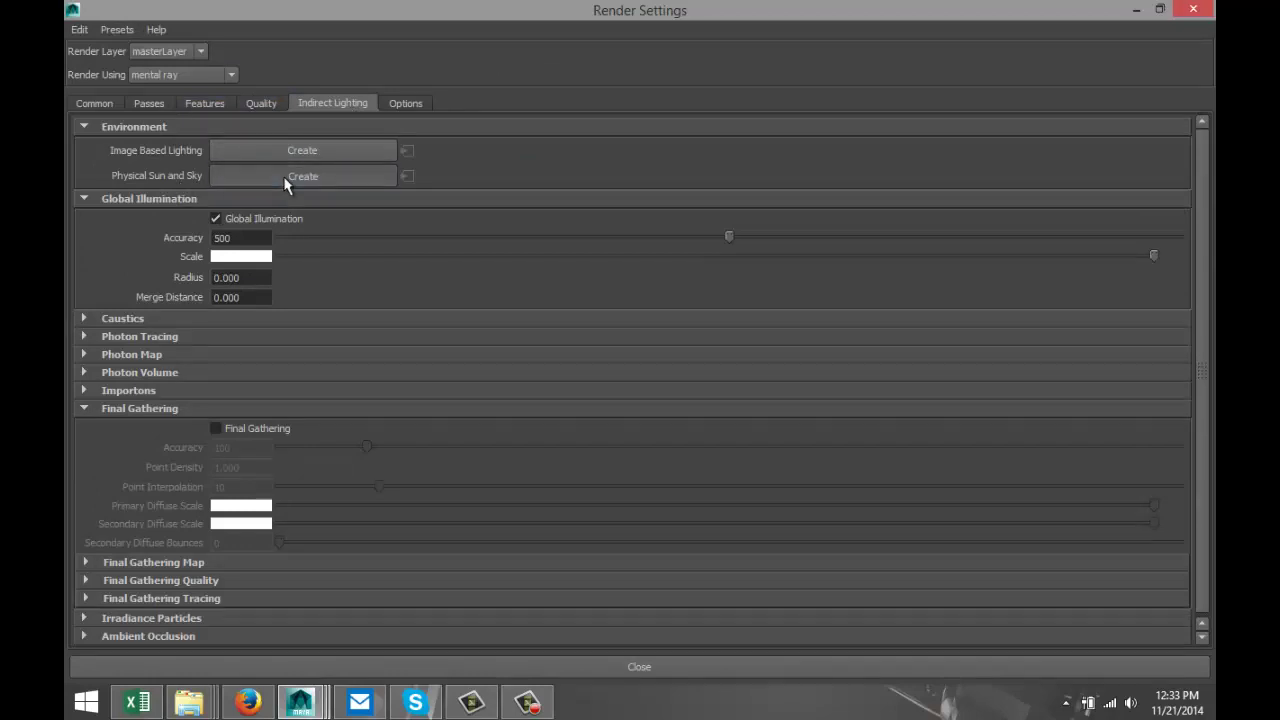
left_click(1136, 13)
Find the sunDirection light in the scene's object list and select it
left_click(277, 31)
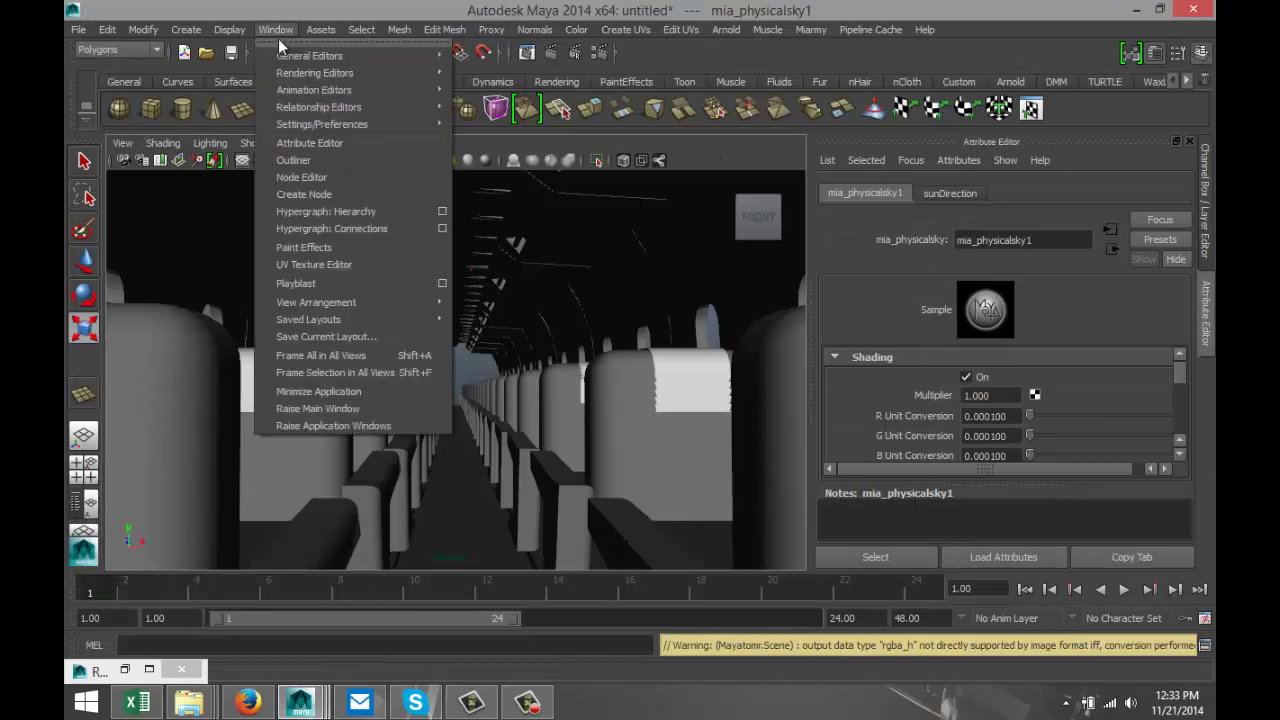
left_click(313, 160)
scroll(386, 368, "down", 8)
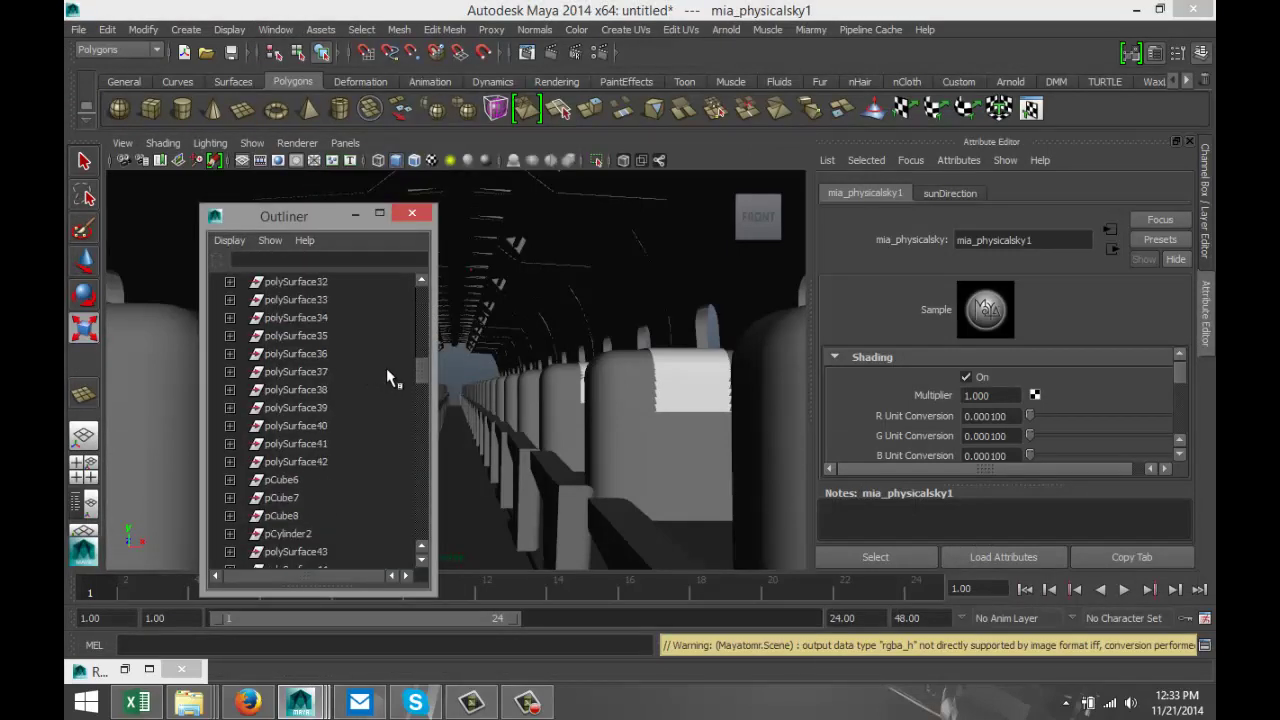
scroll(386, 368, "down", 10)
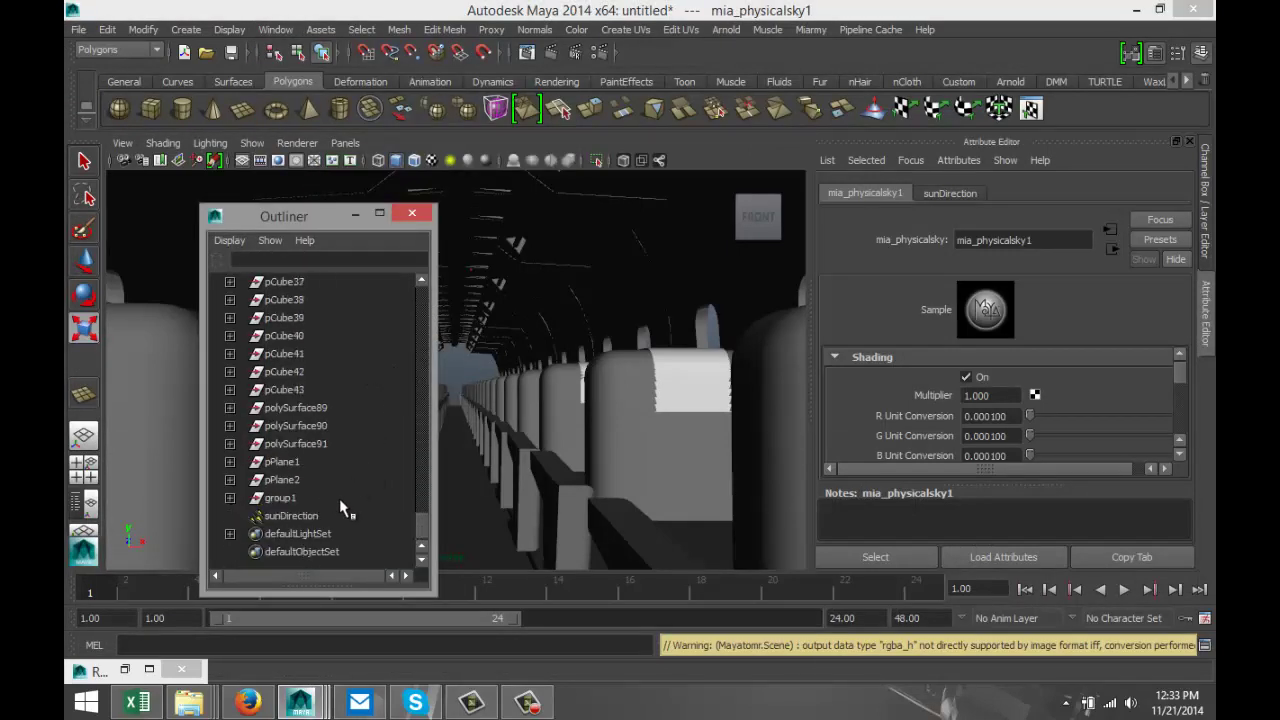
left_click(330, 515)
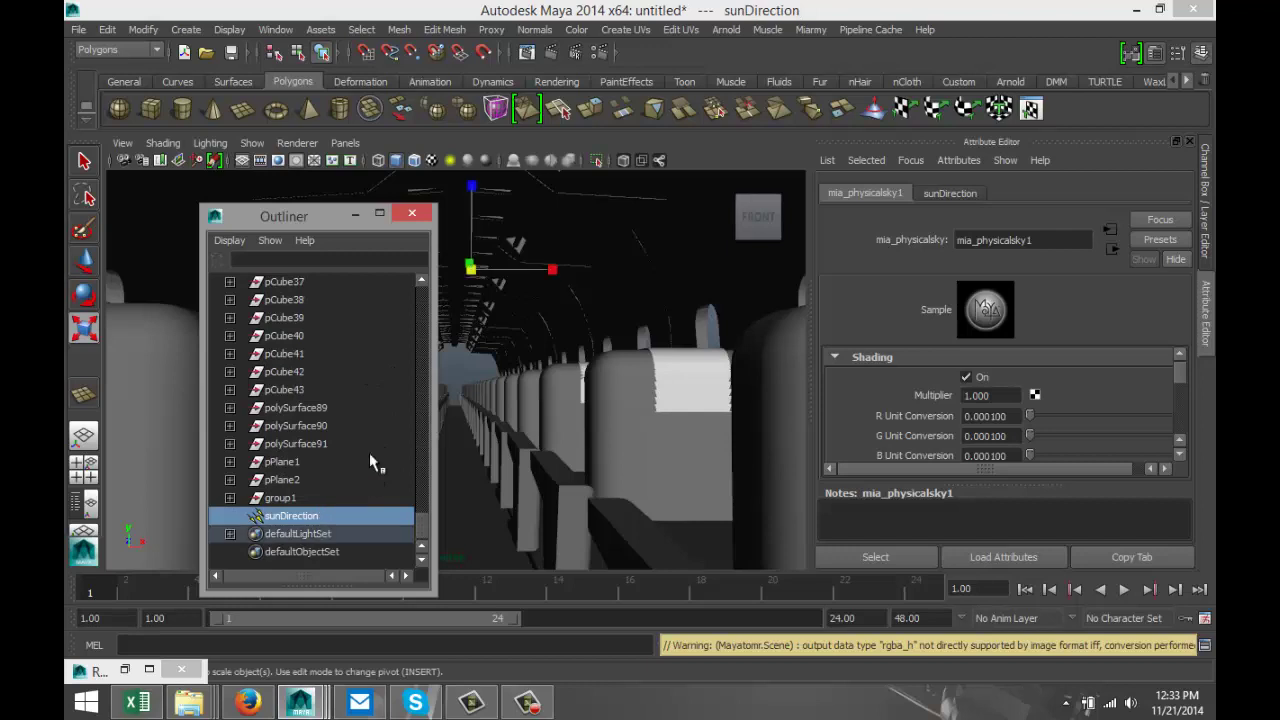
left_click(356, 213)
scroll(586, 368, "down", 10)
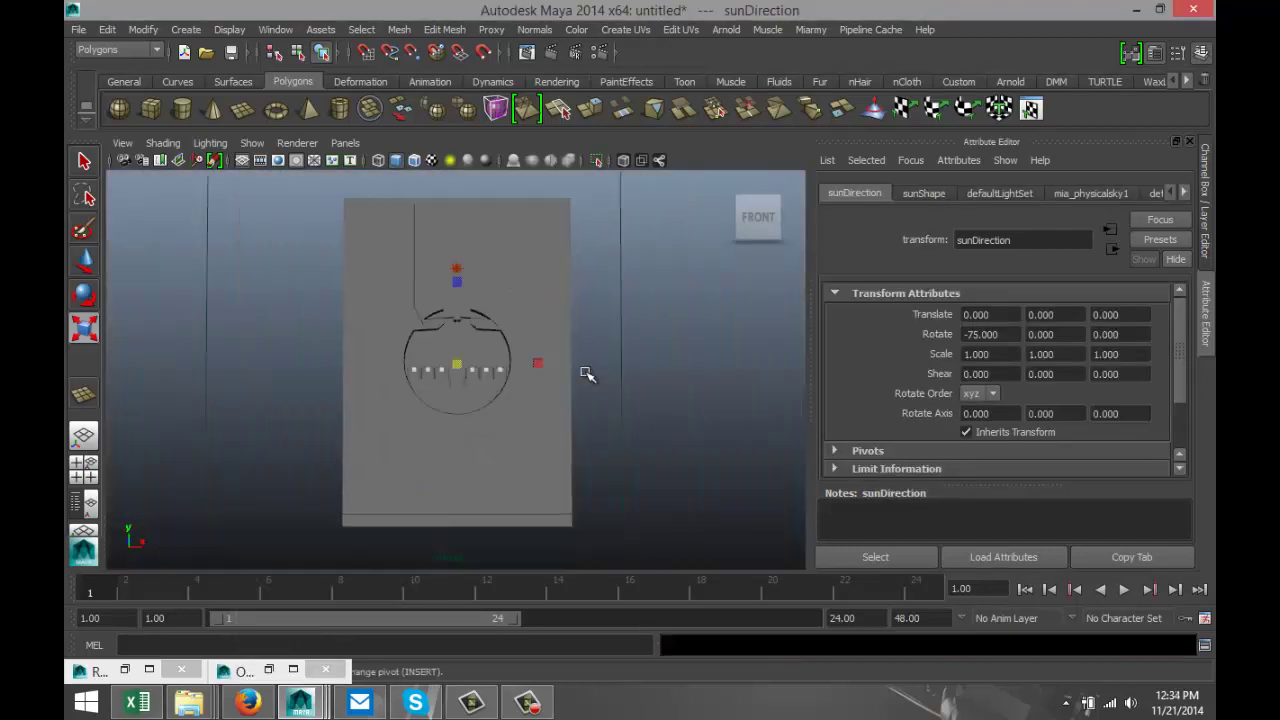
left_click_drag(620, 368, 608, 417, "alt")
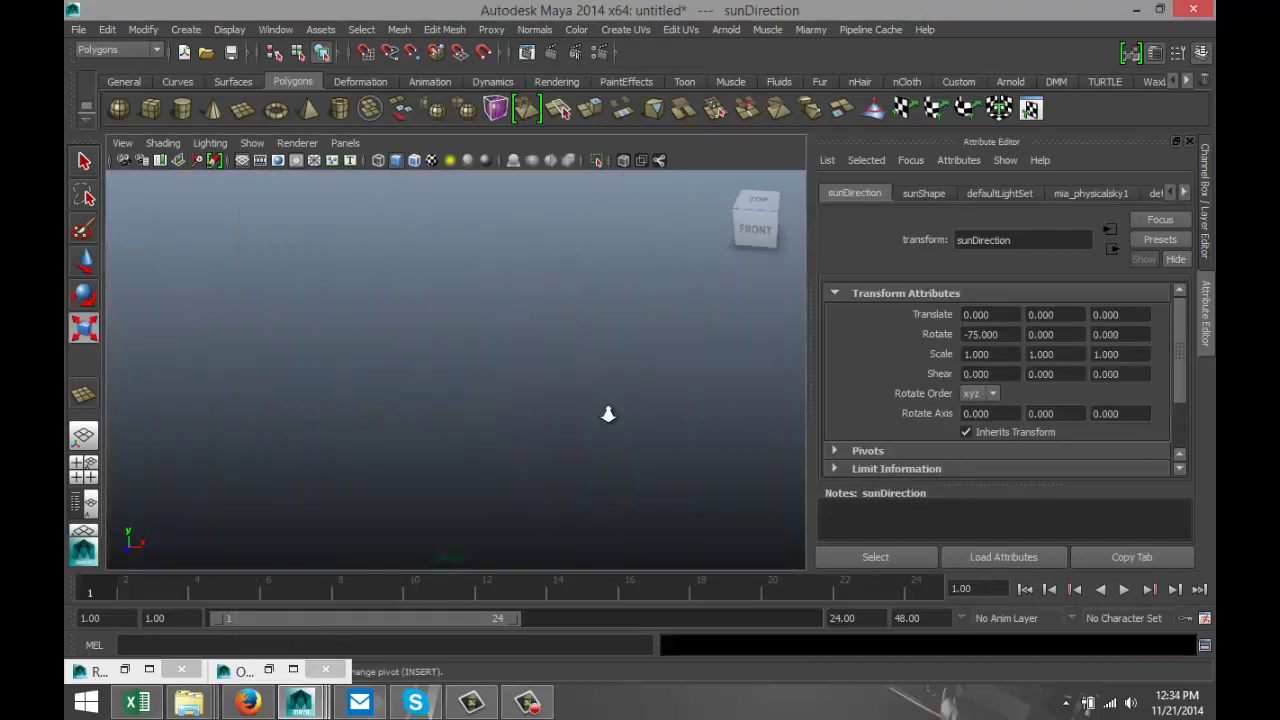
key("a")
scroll(607, 414, "down", 5)
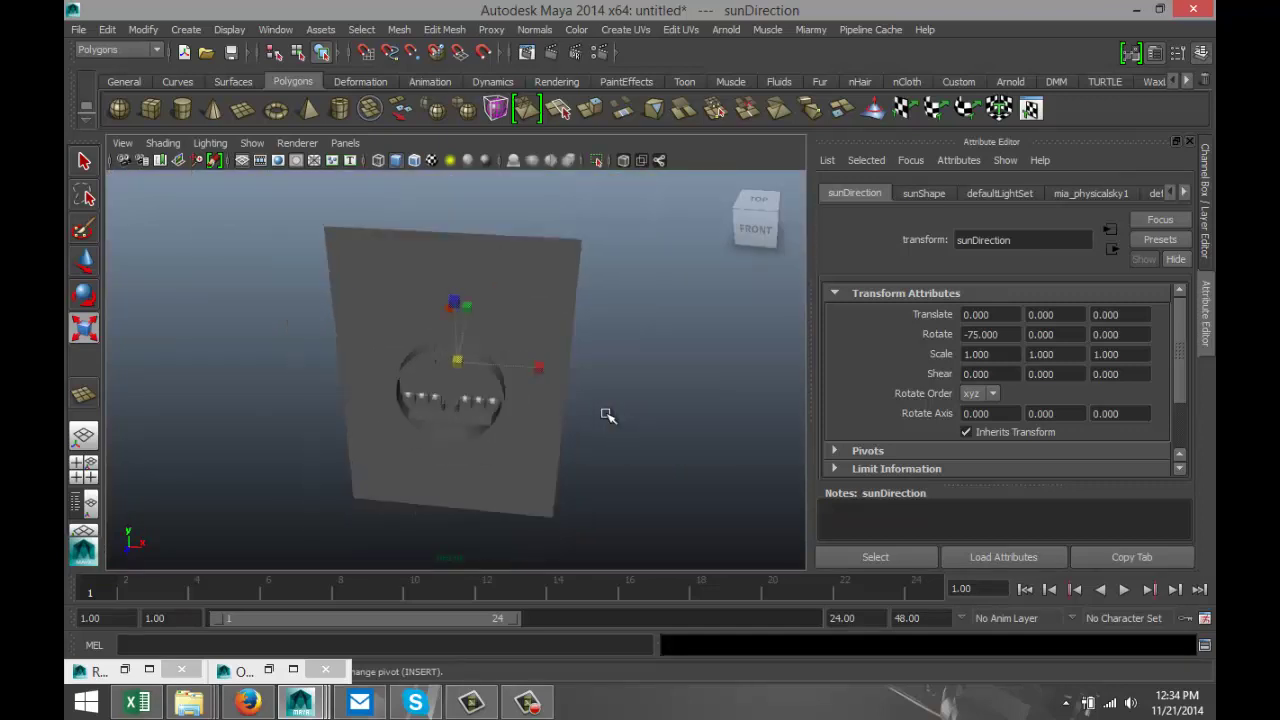
Move the sunDirection light to about X 2710, Y 2211 beside the fuselage and rotate it to about -81, 12, -54
key("w")
left_click_drag(457, 296, 753, 256)
key("f")
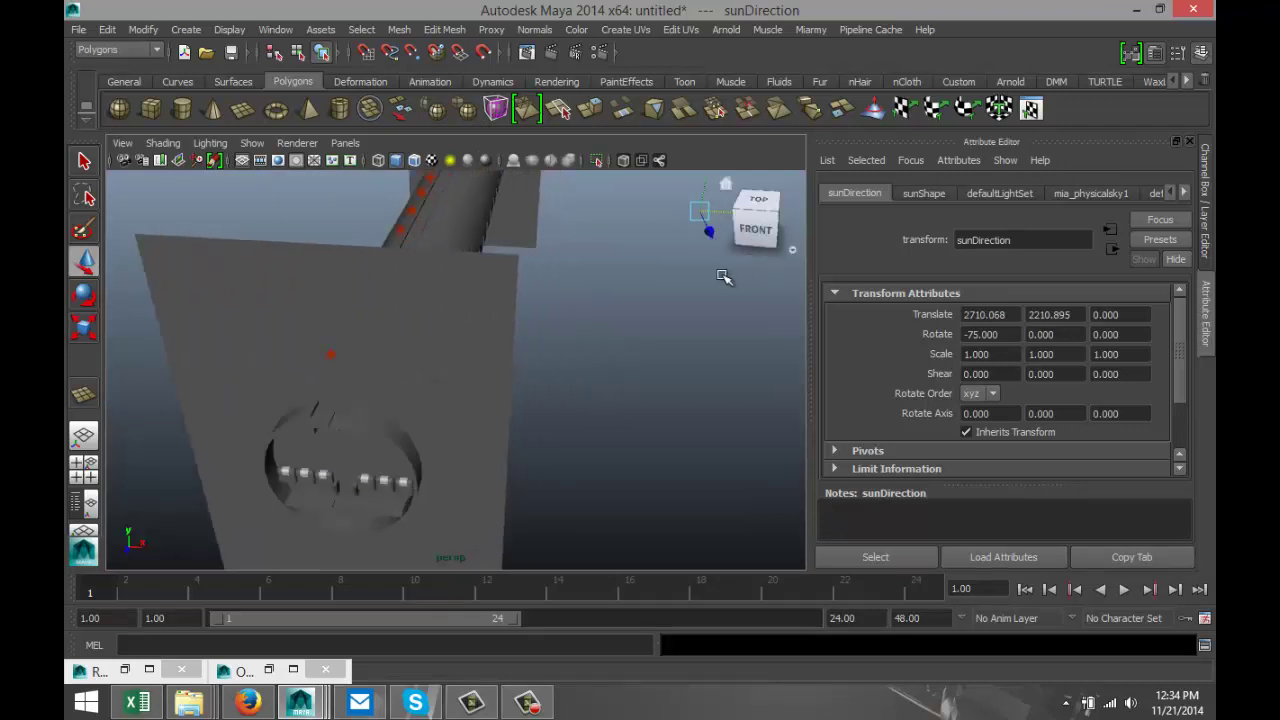
key("e")
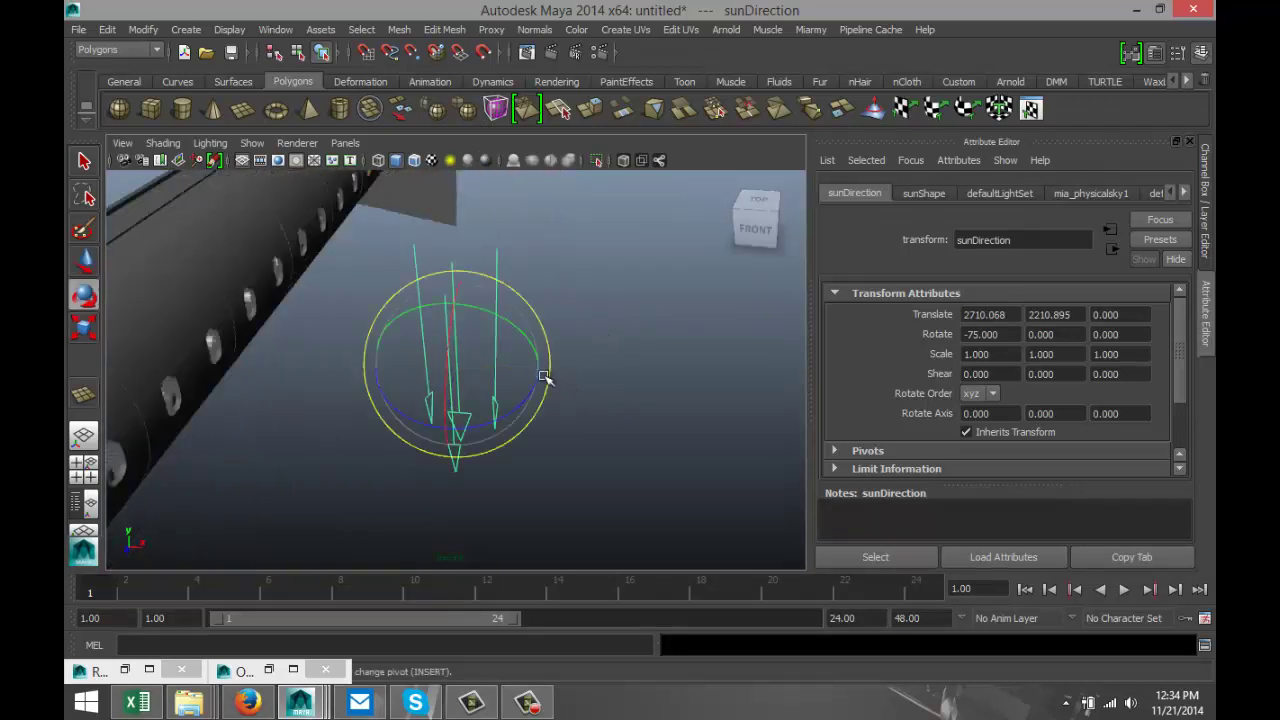
left_click_drag(490, 312, 428, 446)
key("Insert")
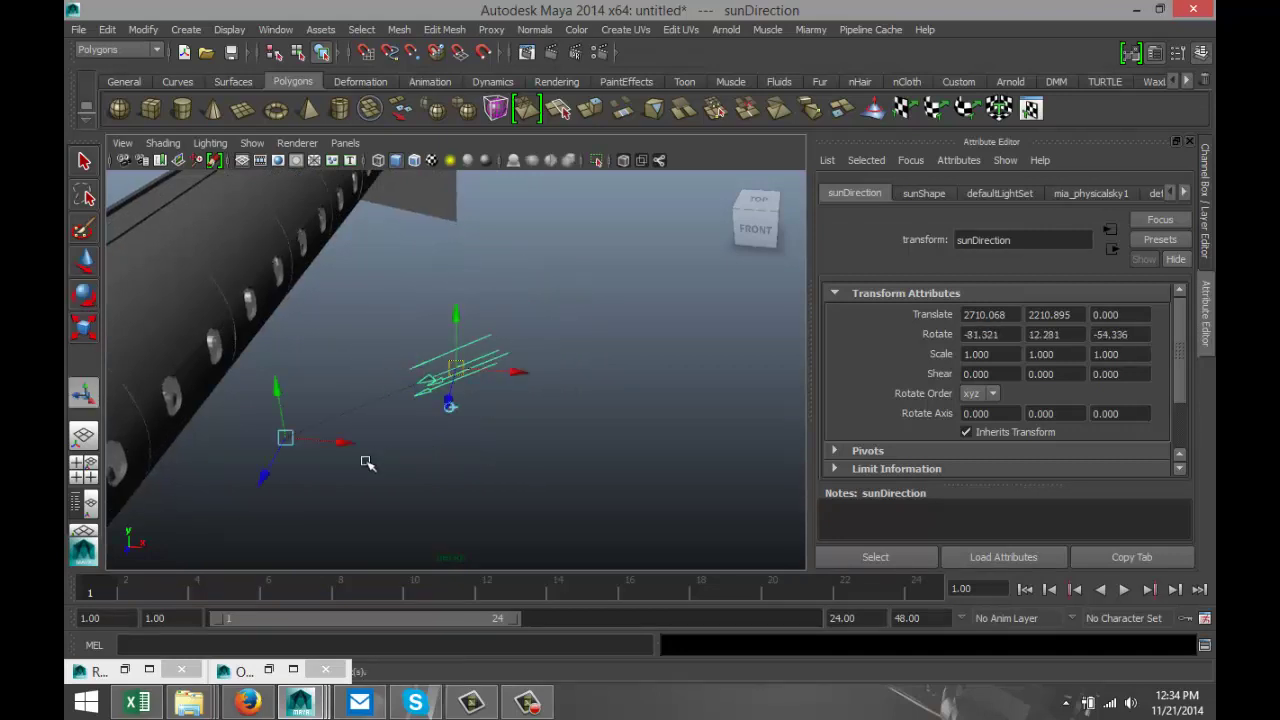
Reposition the sunDirection light with its manipulator in the front view to X 129.740, Y 334.294
scroll(289, 483, "down", 2)
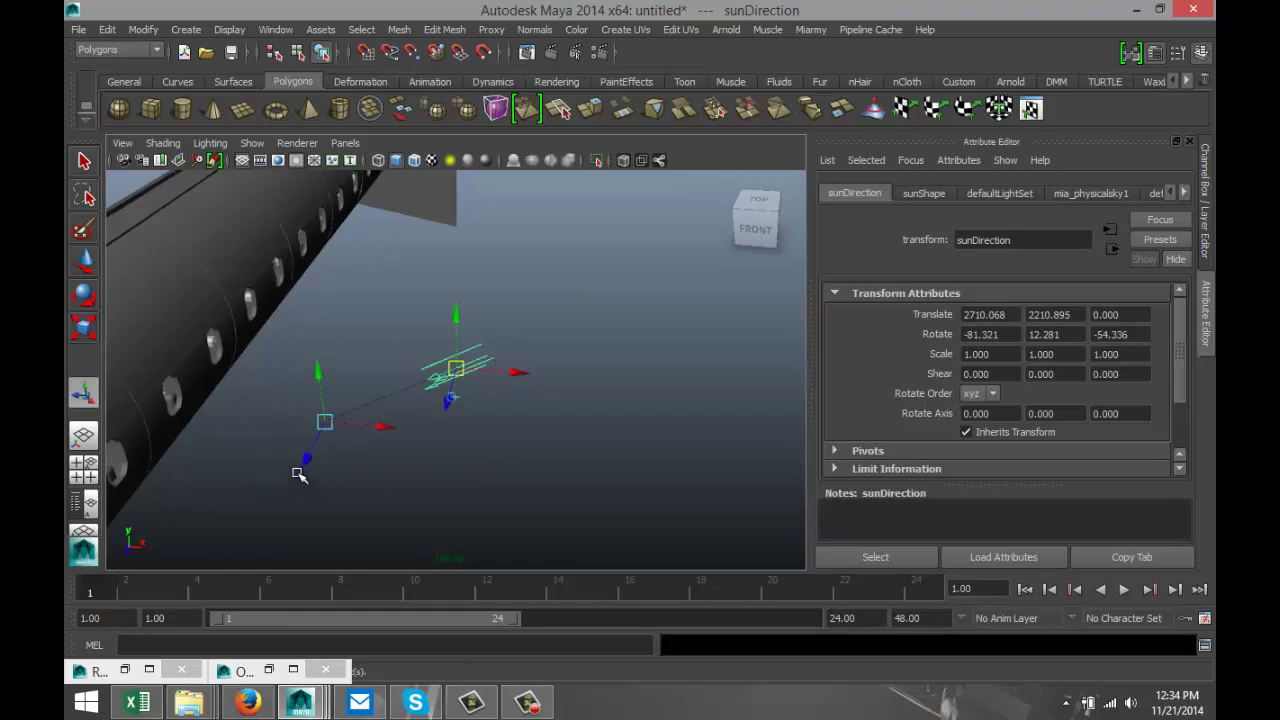
left_click(84, 470)
key("space")
scroll(463, 420, "down", 4)
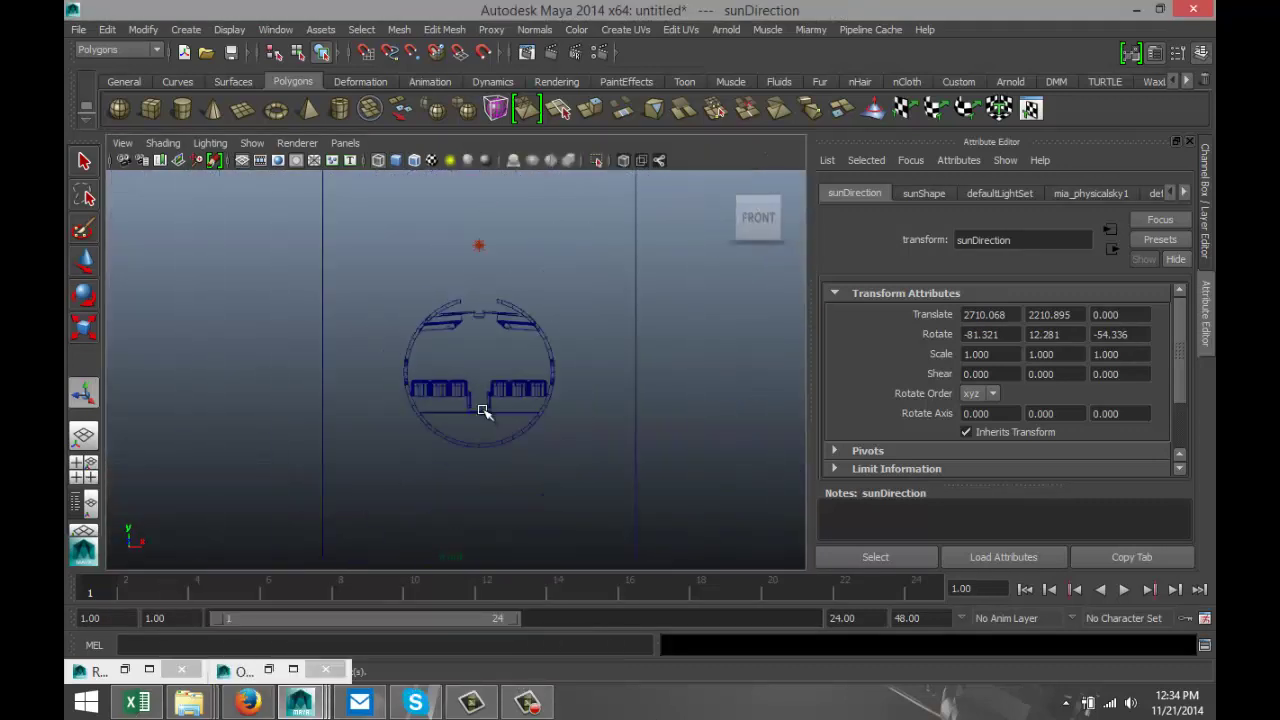
scroll(484, 412, "down", 3)
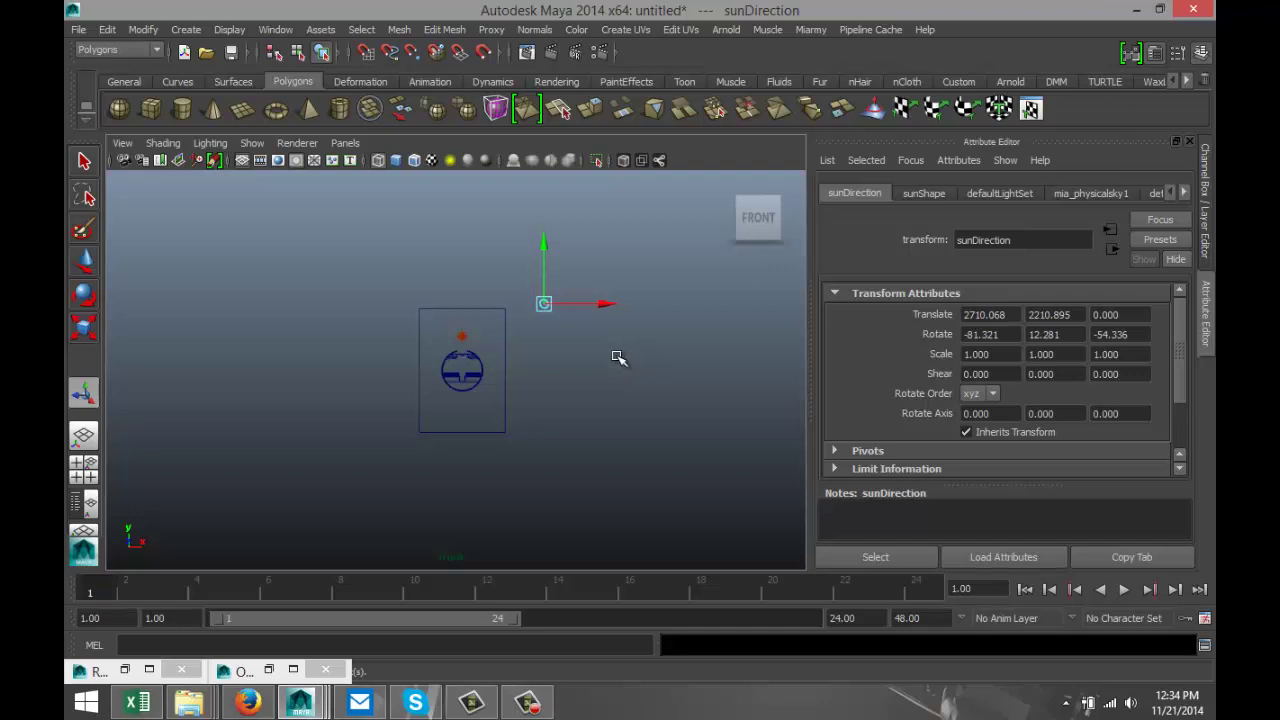
scroll(618, 358, "up", 1)
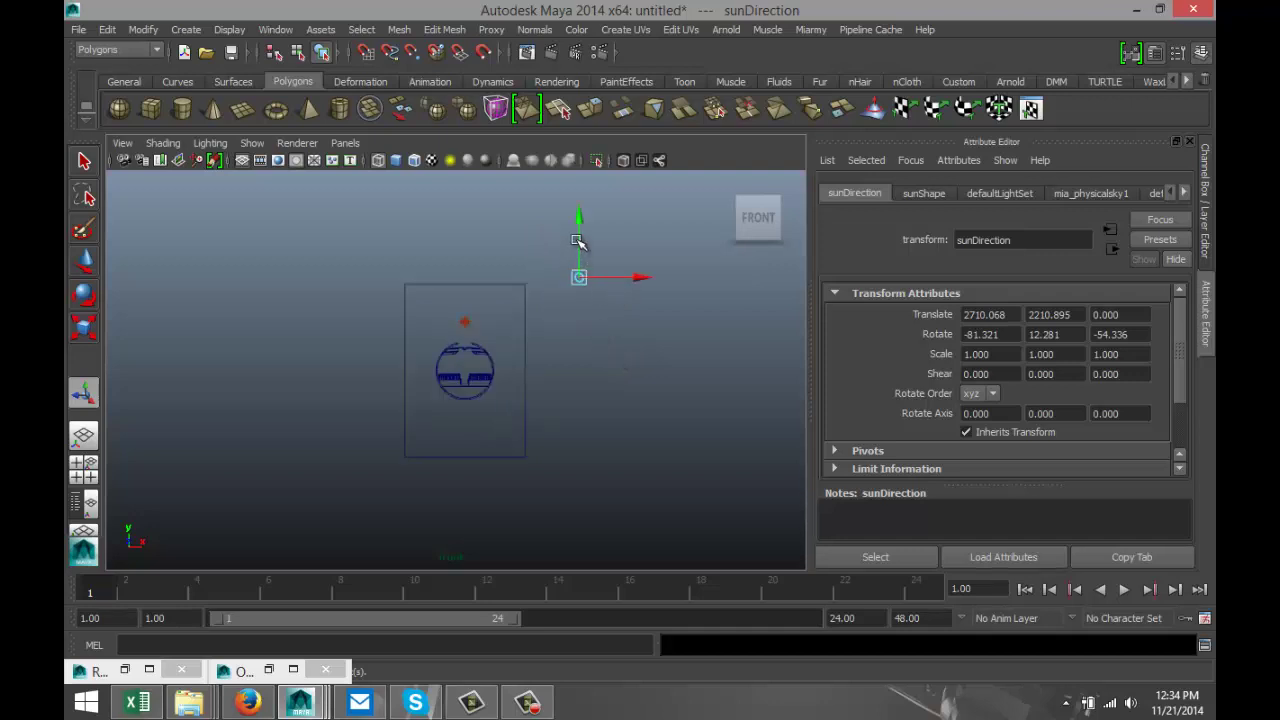
left_click_drag(577, 241, 530, 371)
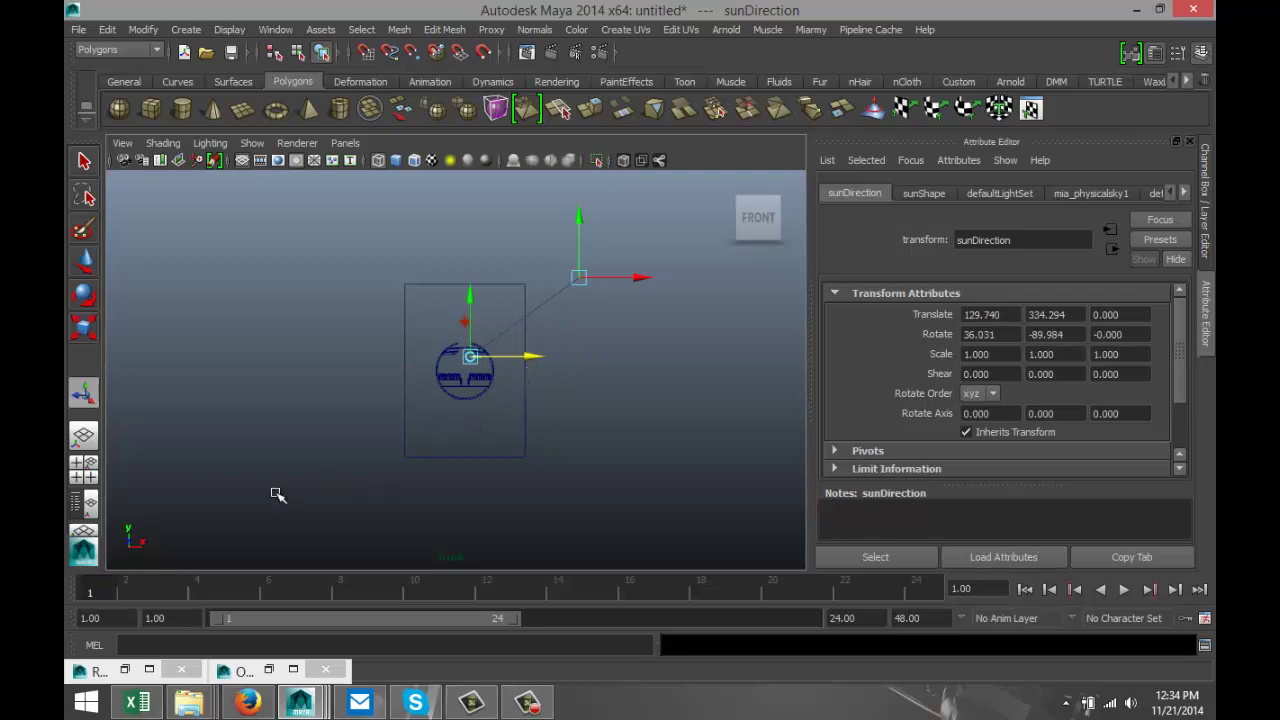
Select the fuselage mesh and frame the perspective view inside the cabin, looking down the aisle over the seat rows
left_click(96, 472)
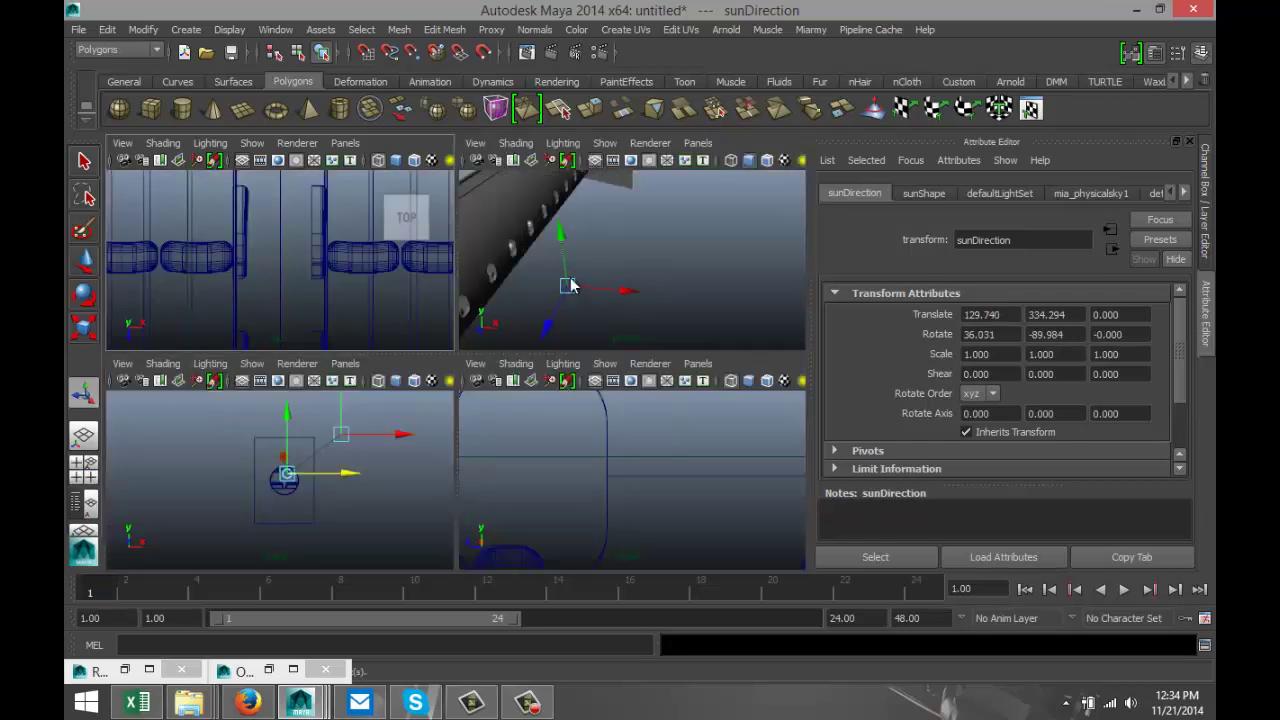
key("space")
left_click_drag(376, 420, 529, 379)
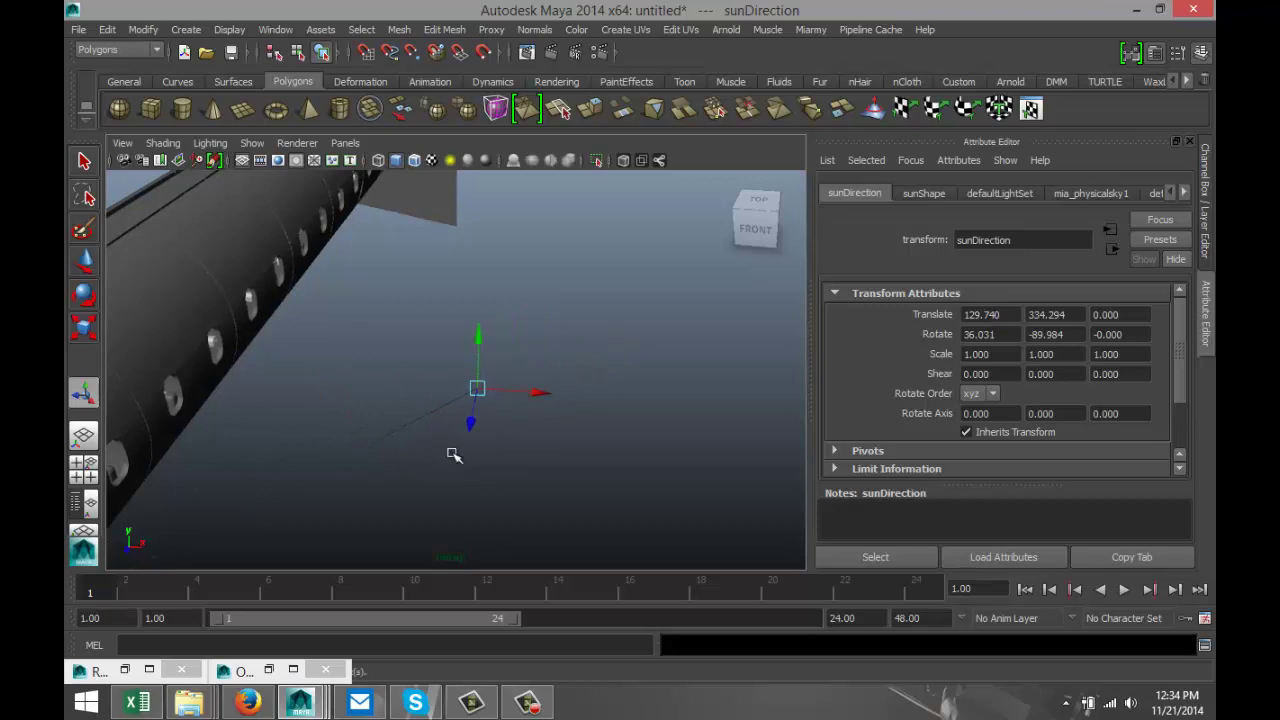
left_click(195, 330)
key("f")
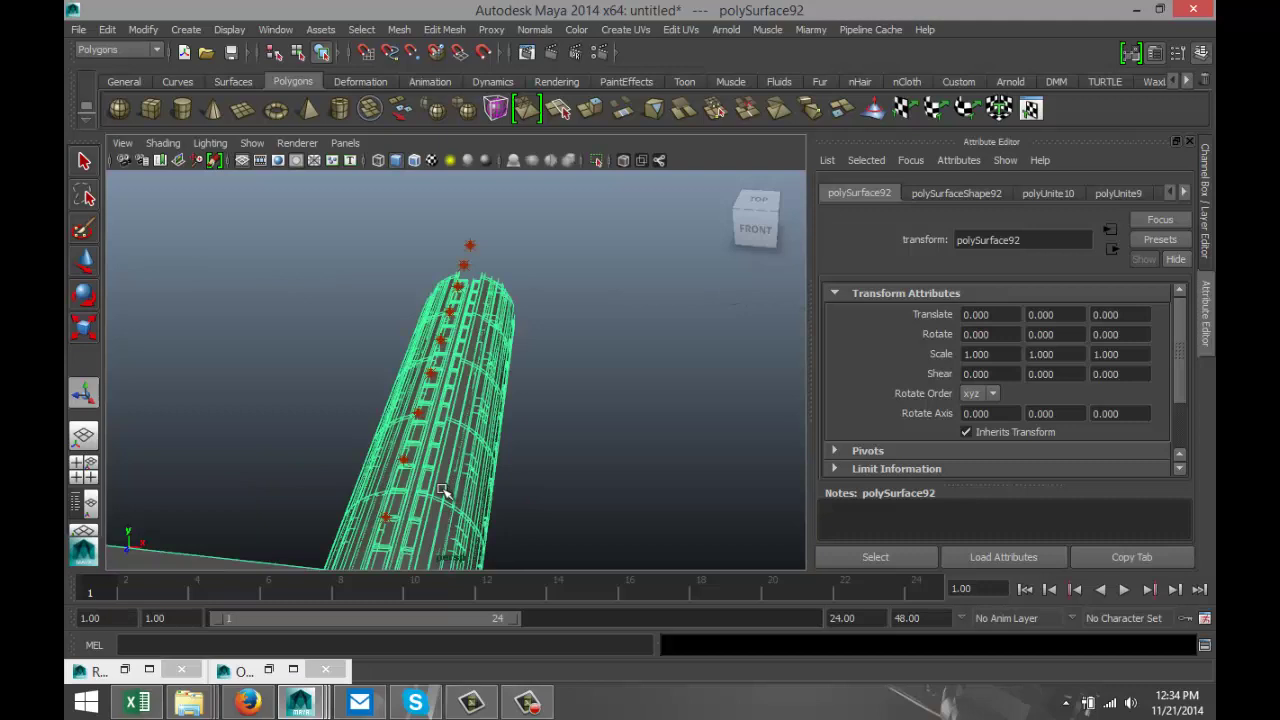
left_click_drag(447, 491, 462, 435, "alt")
scroll(462, 436, "up", 5)
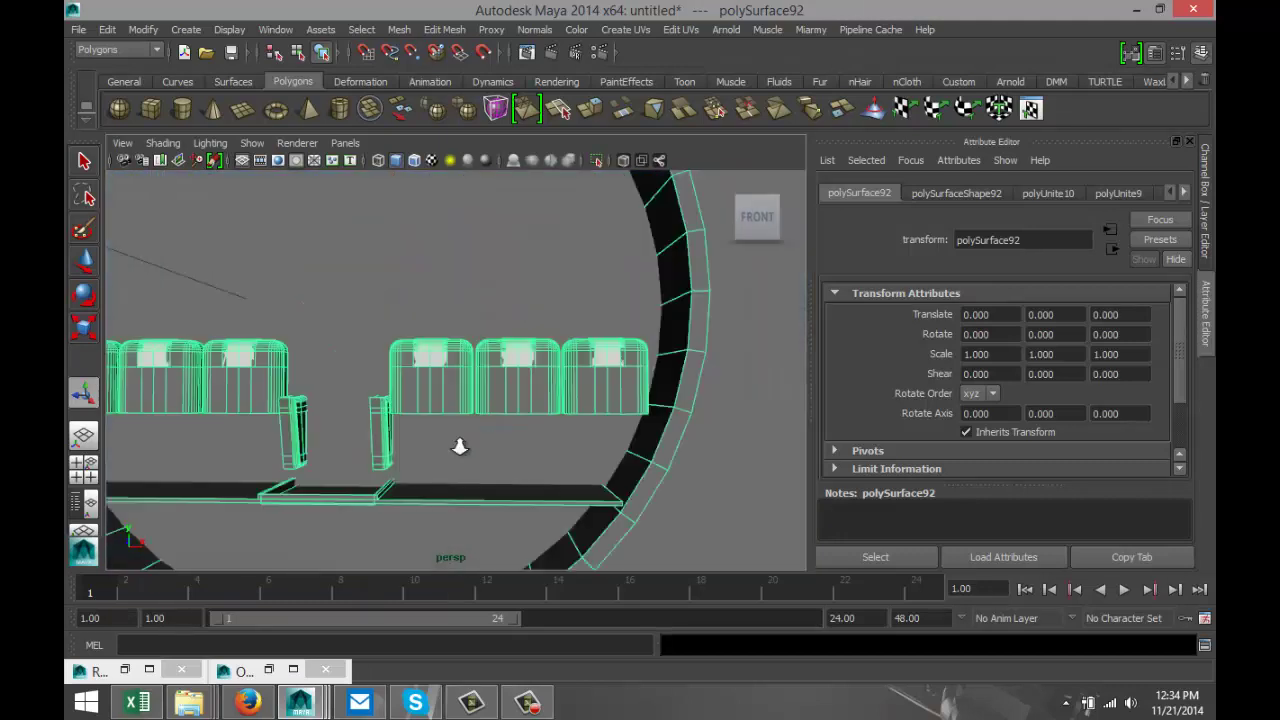
scroll(380, 428, "down", 2)
middle_click_drag(404, 432, 446, 437, "alt")
scroll(470, 440, "up", 3)
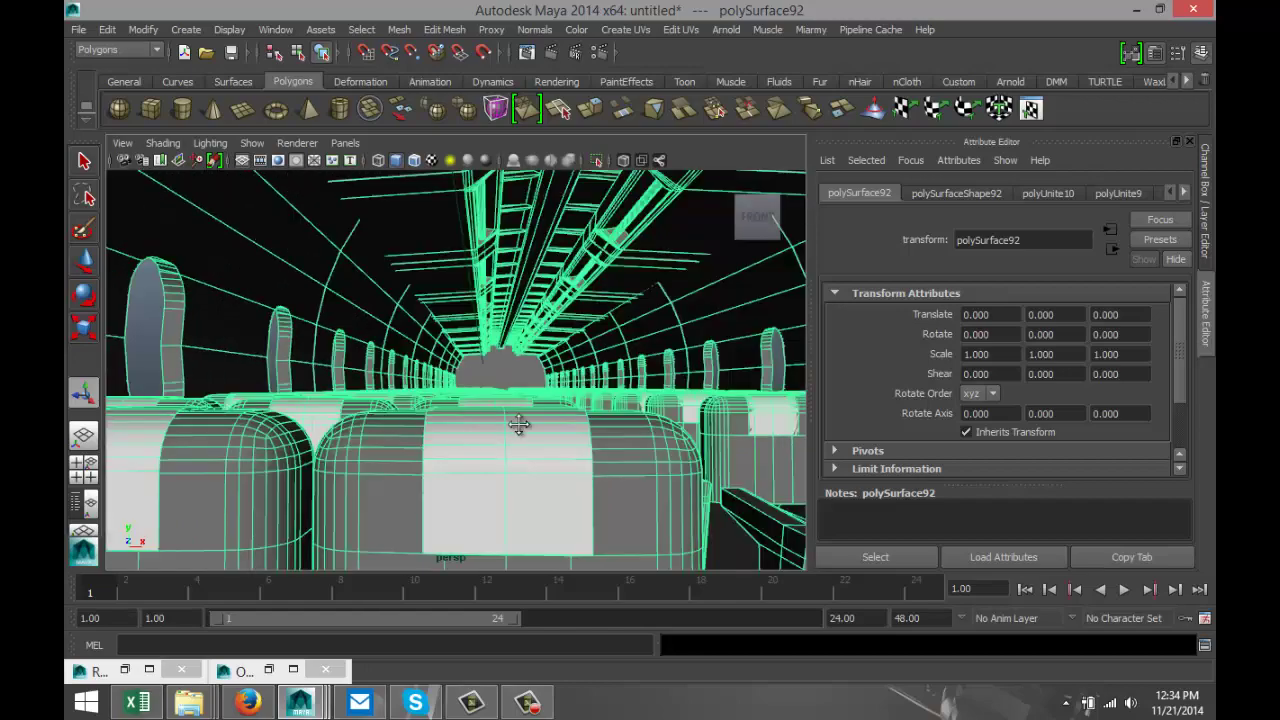
left_click_drag(518, 425, 441, 367, "alt")
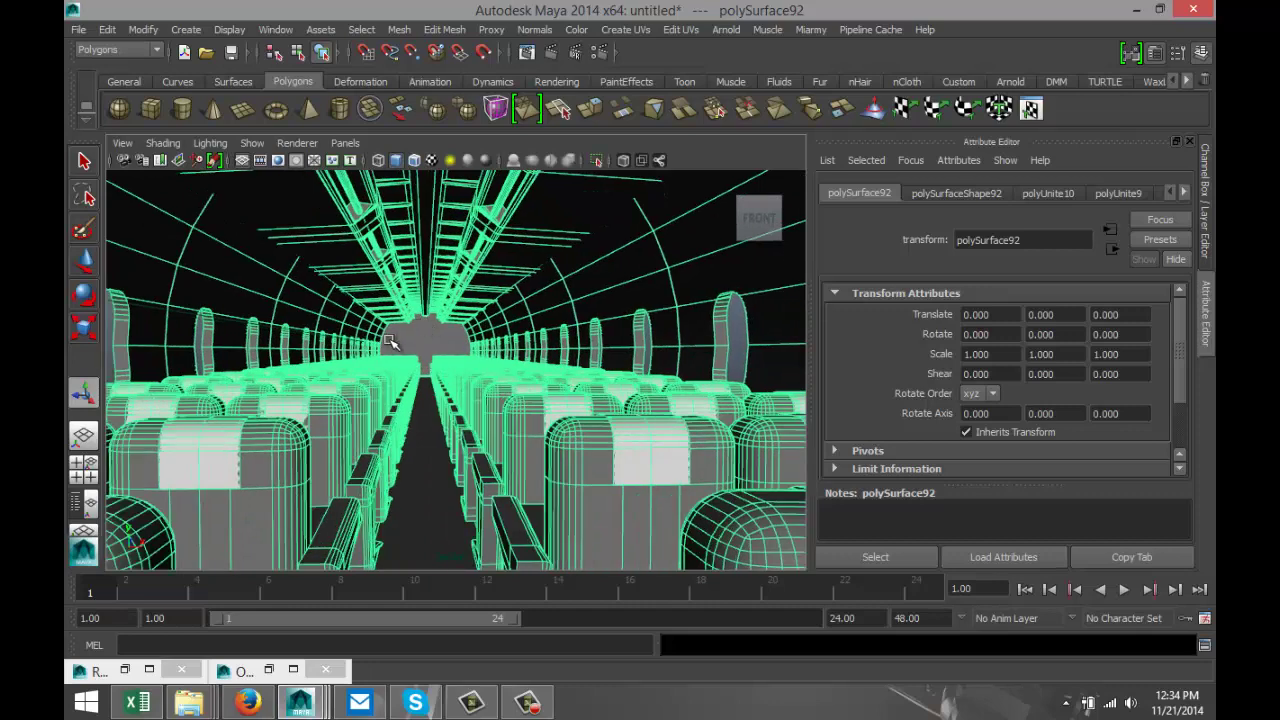
middle_click_drag(377, 344, 390, 337, "alt")
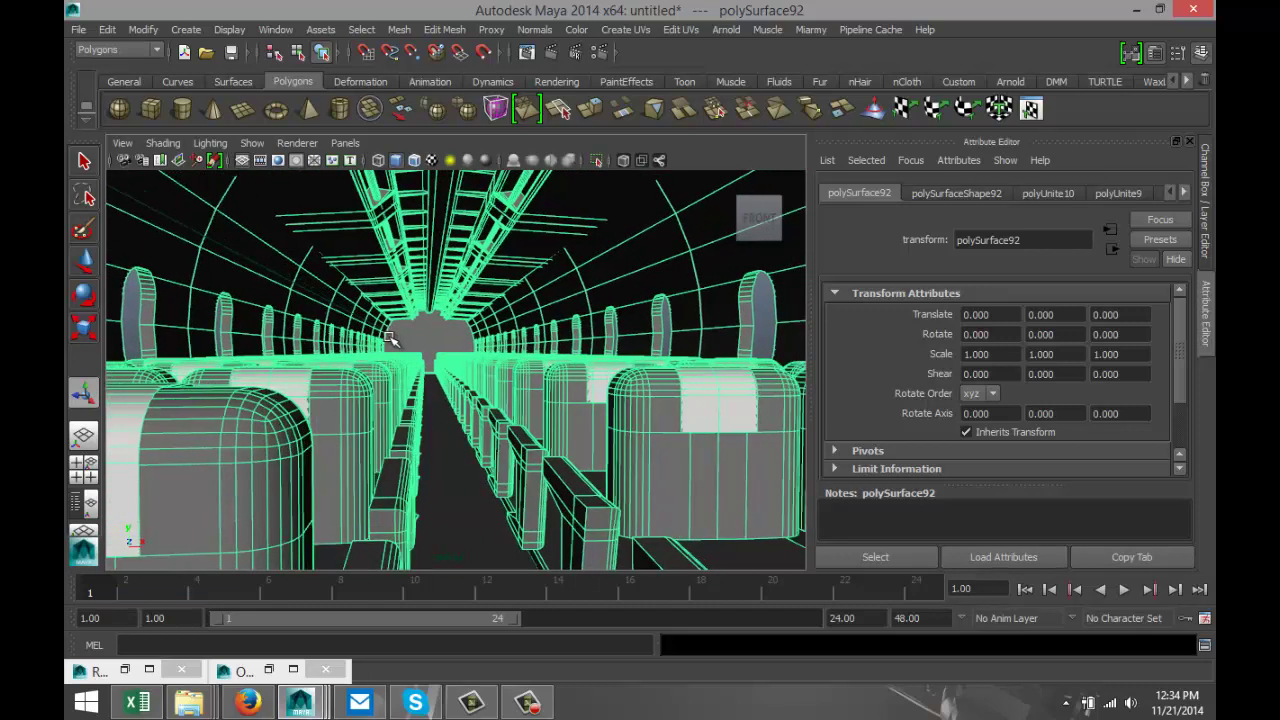
left_click_drag(454, 354, 449, 355, "alt")
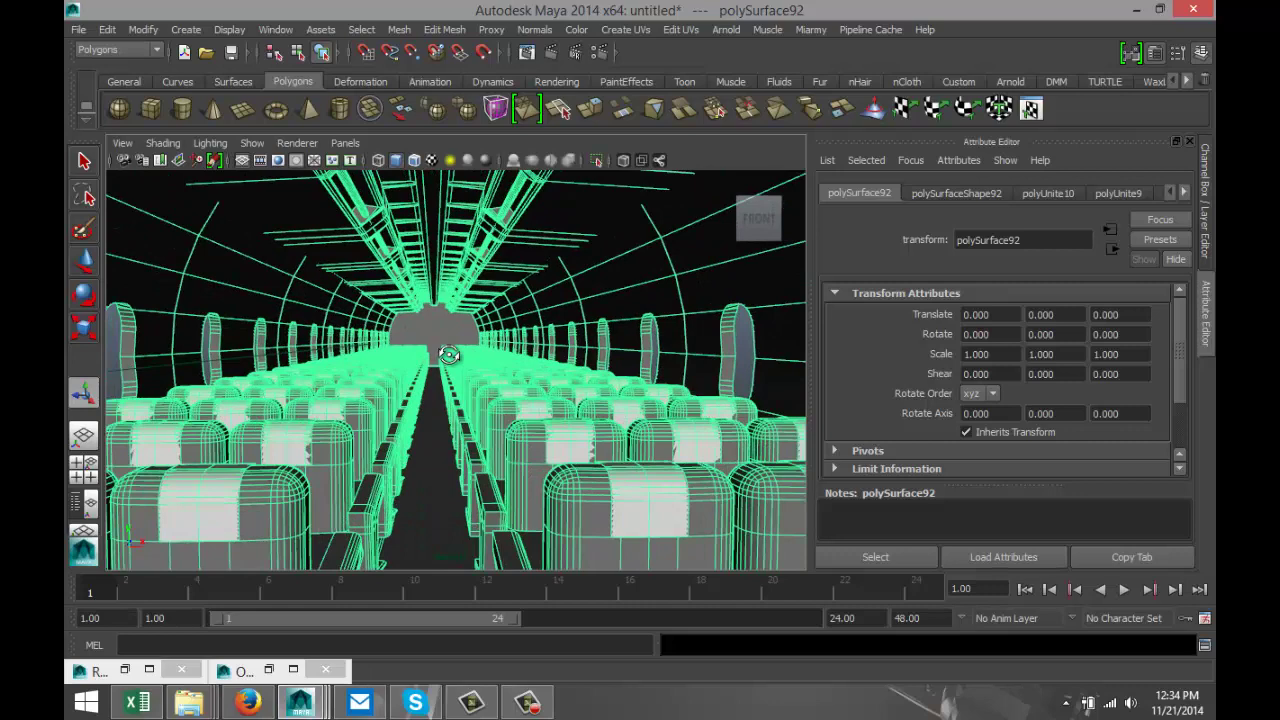
left_click_drag(449, 355, 450, 356, "alt")
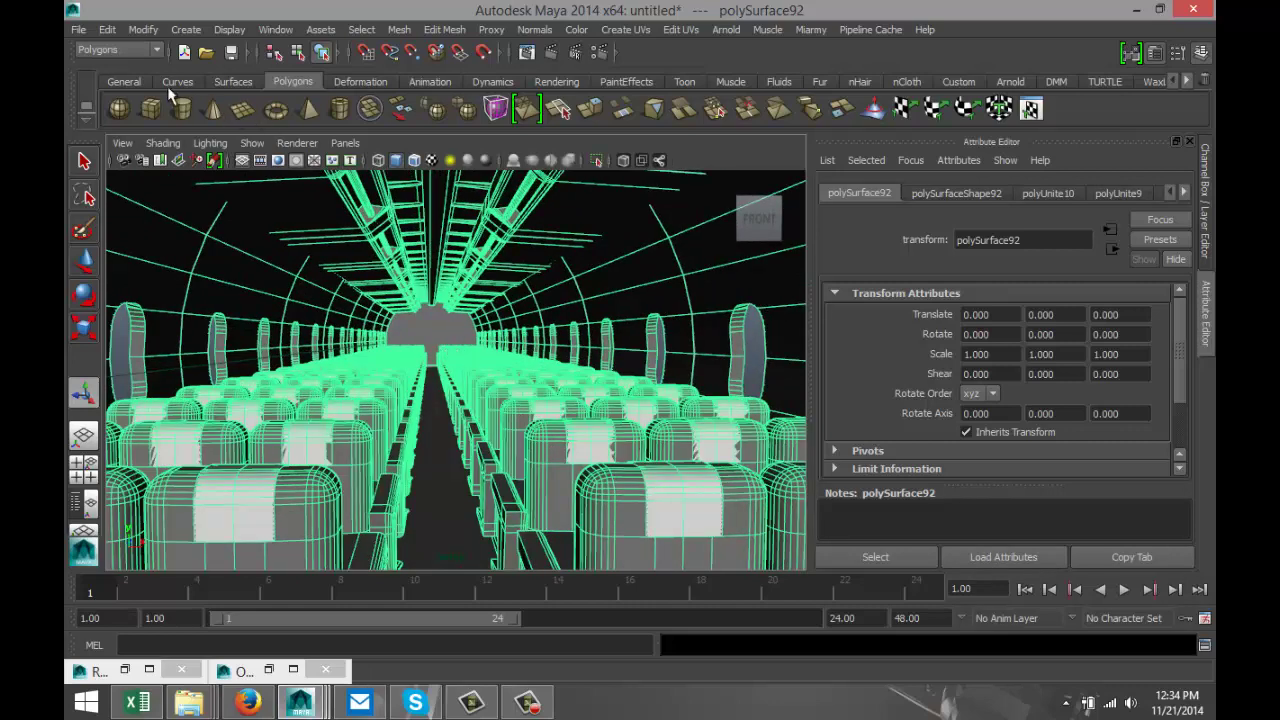
Try to bookmark the current perspective view under the name new
left_click(123, 143)
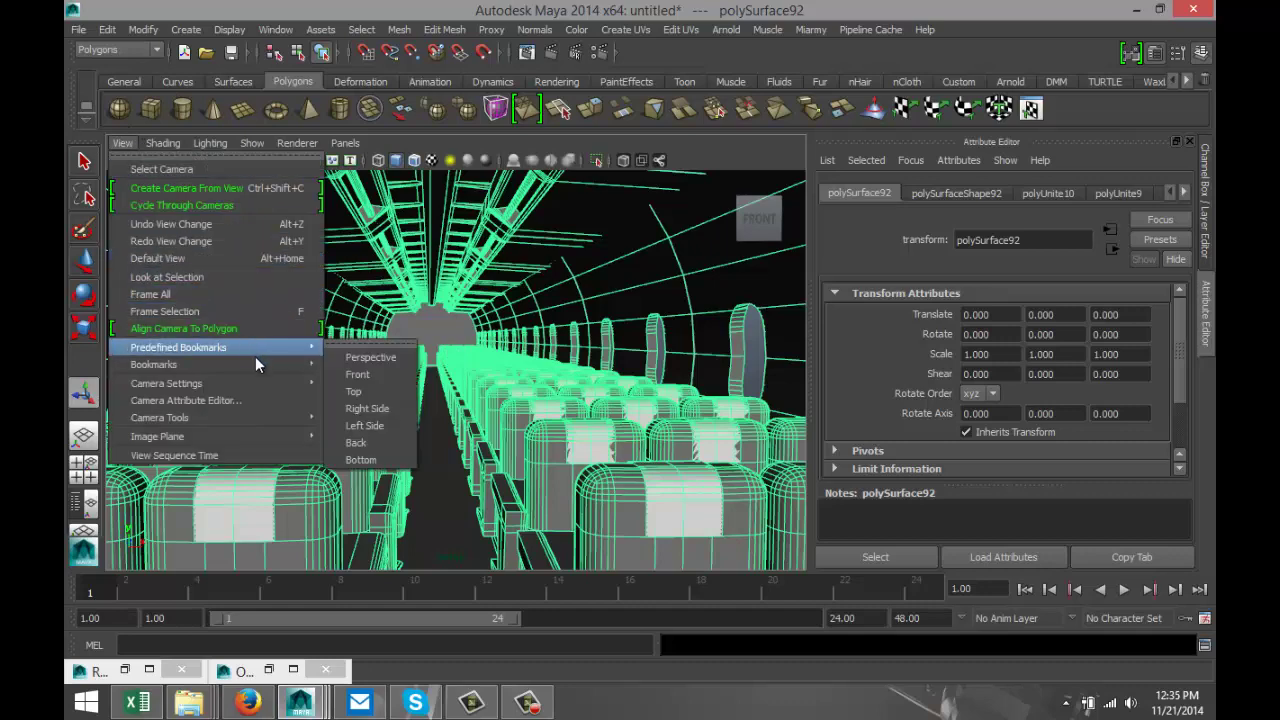
mouse_move(265, 363)
left_click(372, 365)
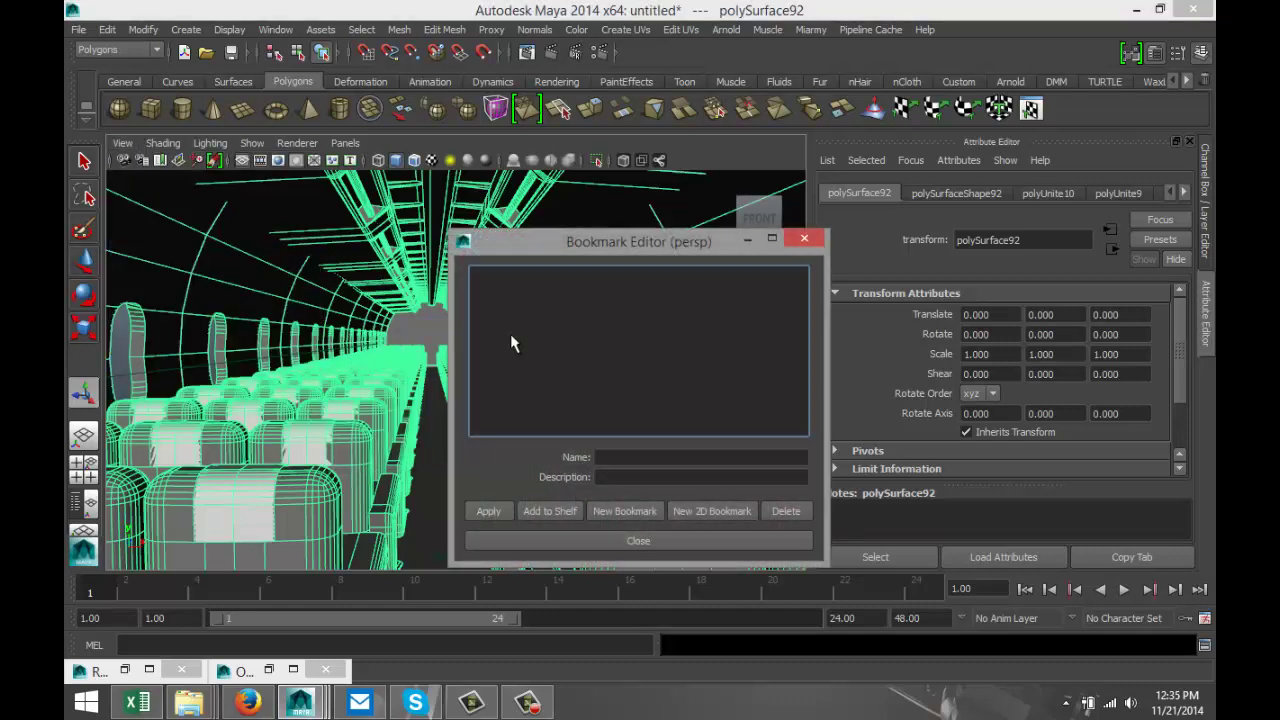
left_click(643, 457)
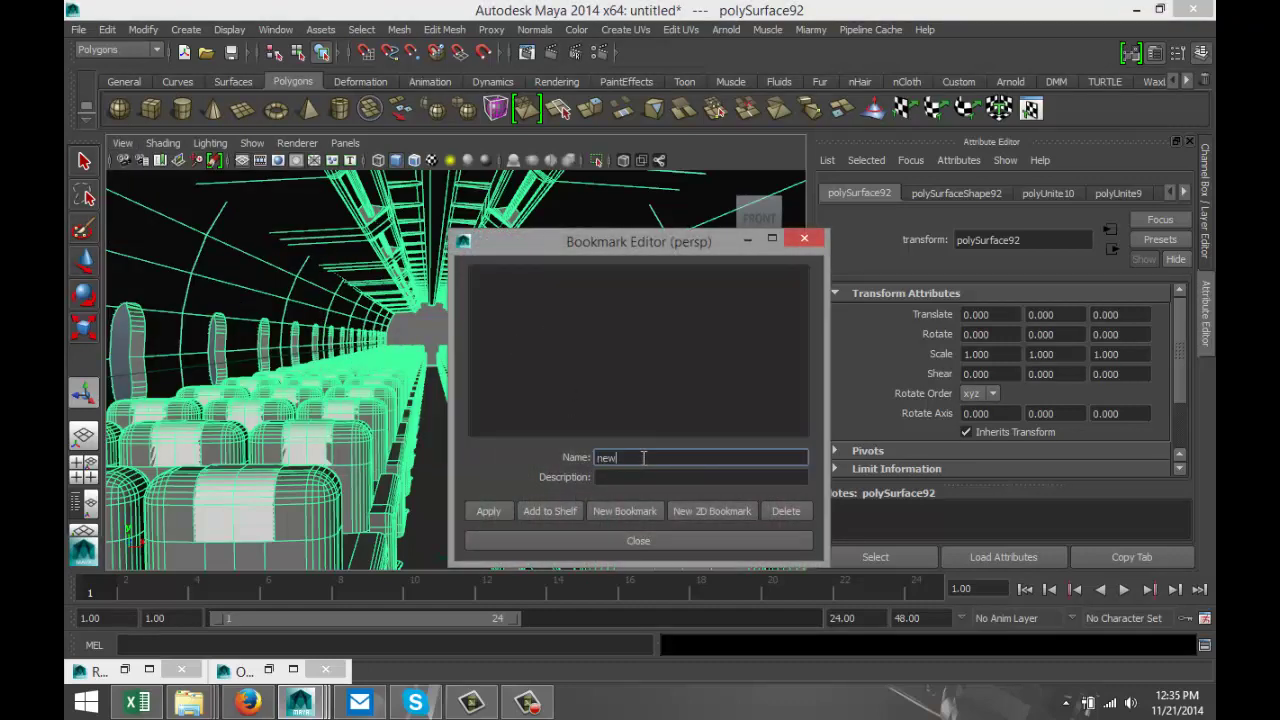
left_click(543, 540)
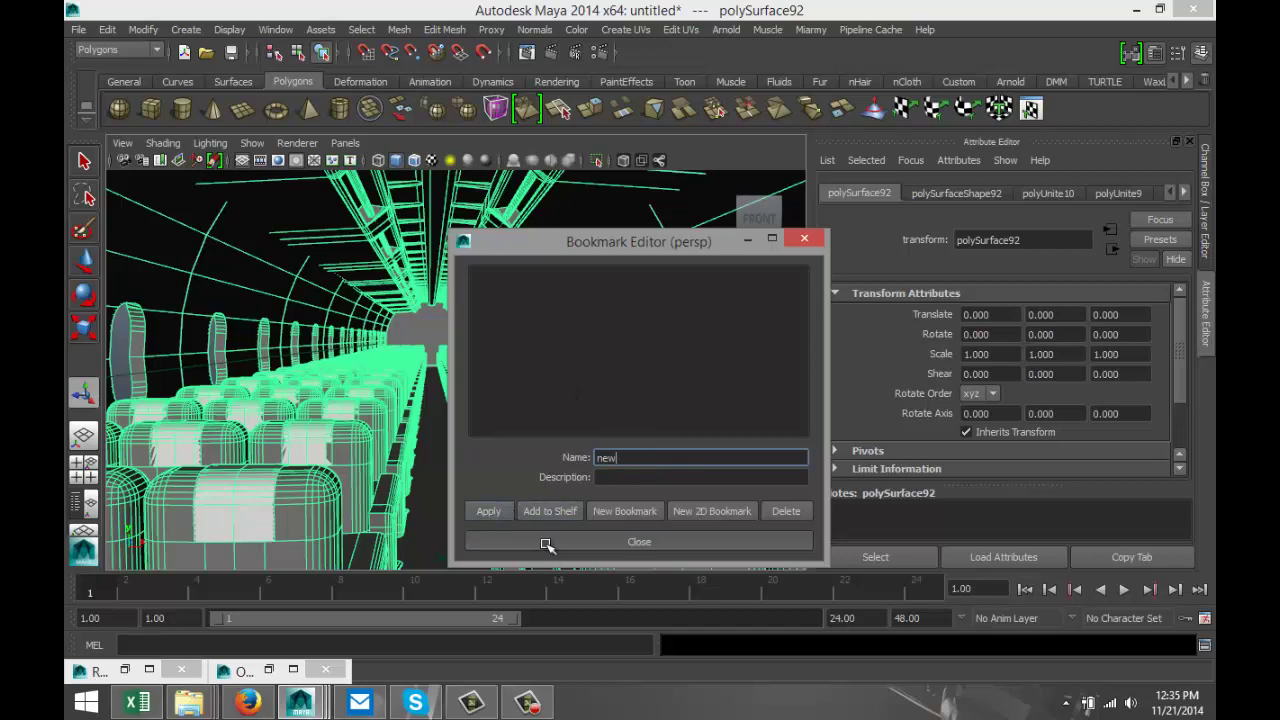
Run a test render of the aisle view and close the rendered image
left_click(553, 52)
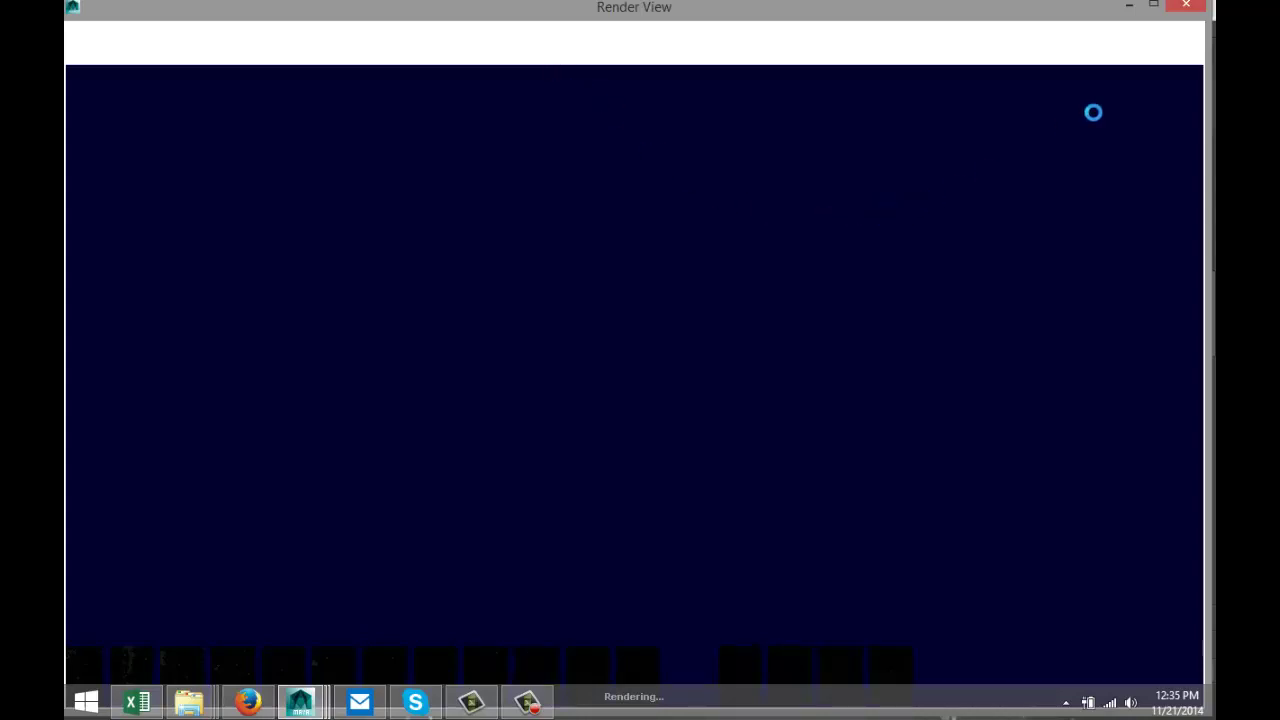
left_click(1186, 7)
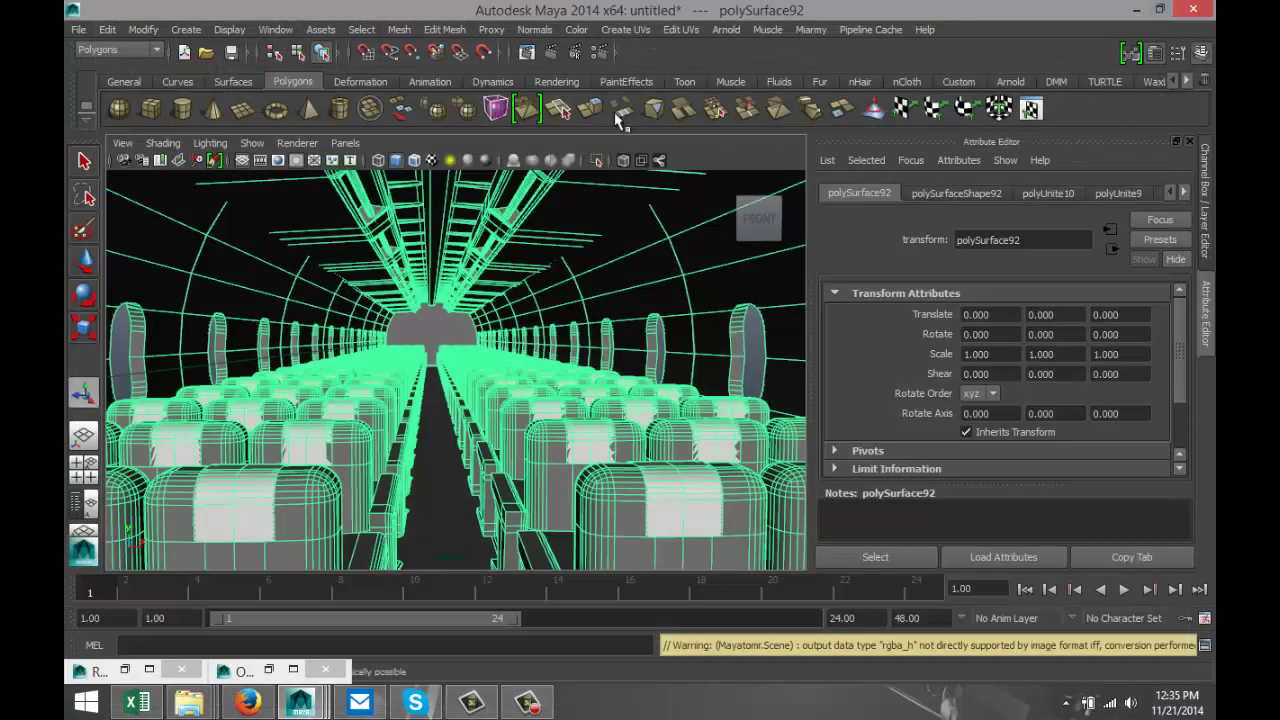
Set the render image size to the 320x240 preset and render the aisle view again
left_click(602, 53)
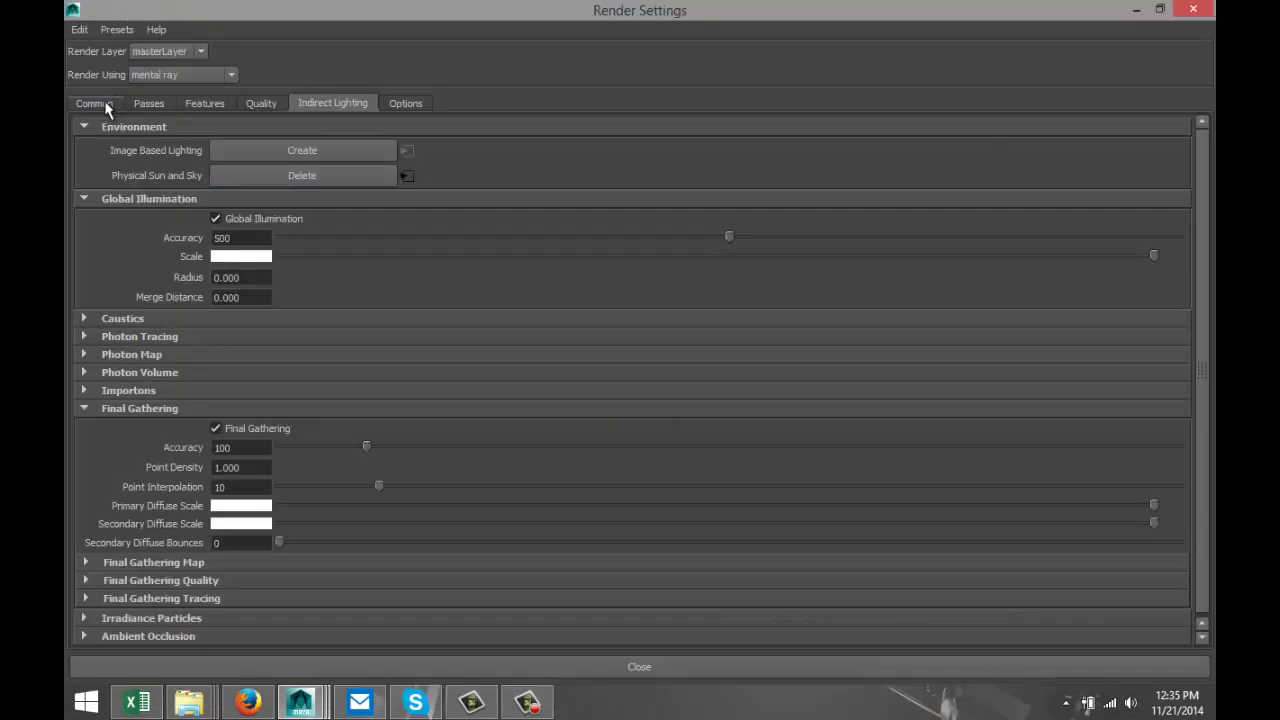
left_click(106, 104)
left_click(331, 394)
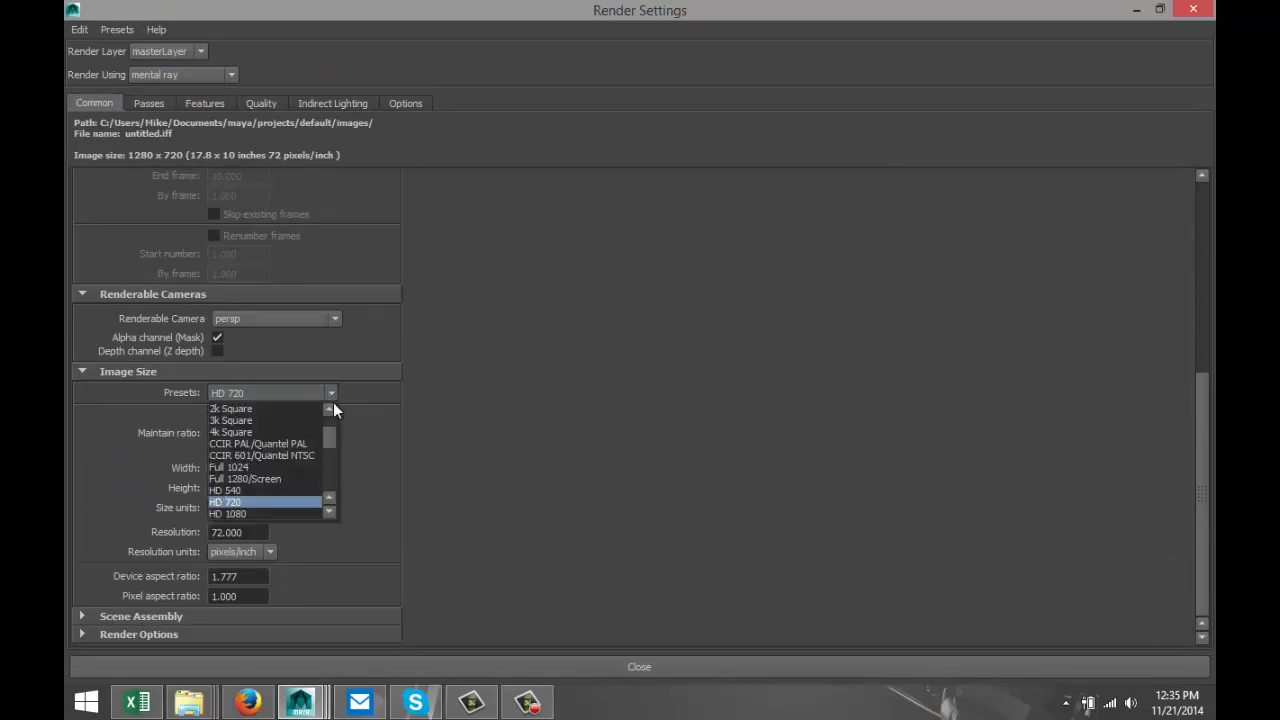
scroll(330, 435, "up", 2)
left_click(304, 413)
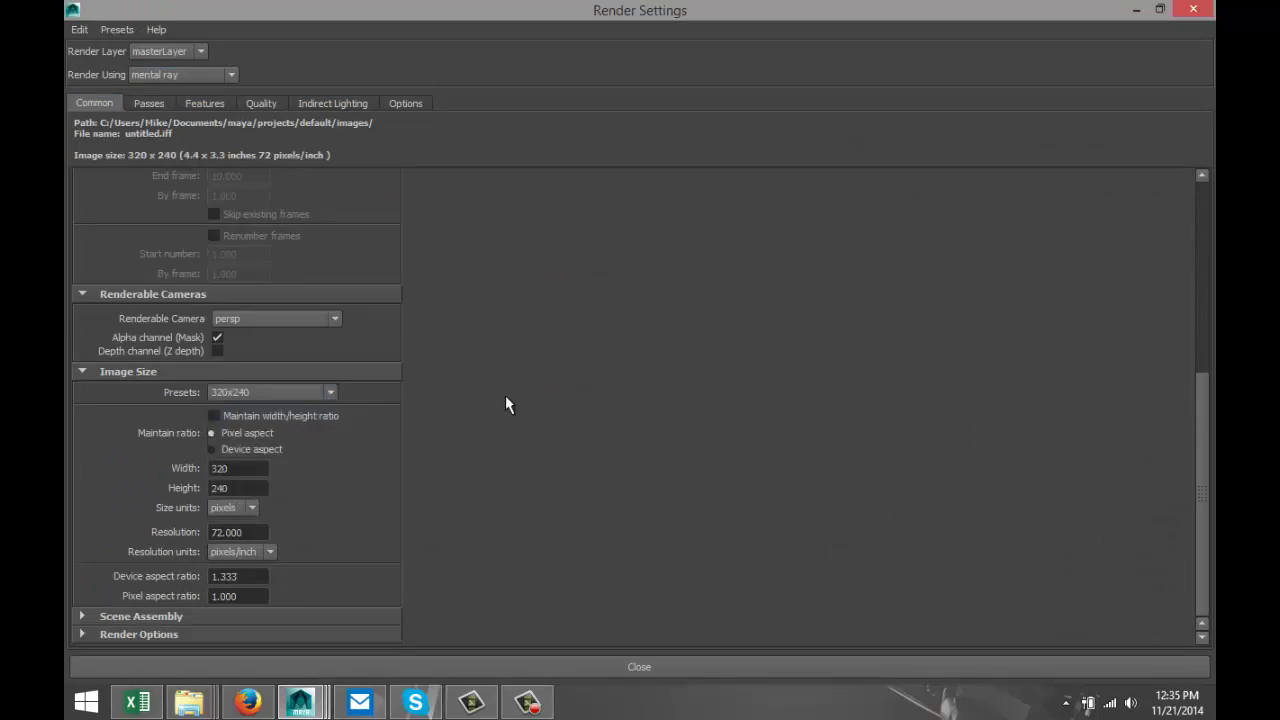
left_click(1136, 10)
left_click(548, 54)
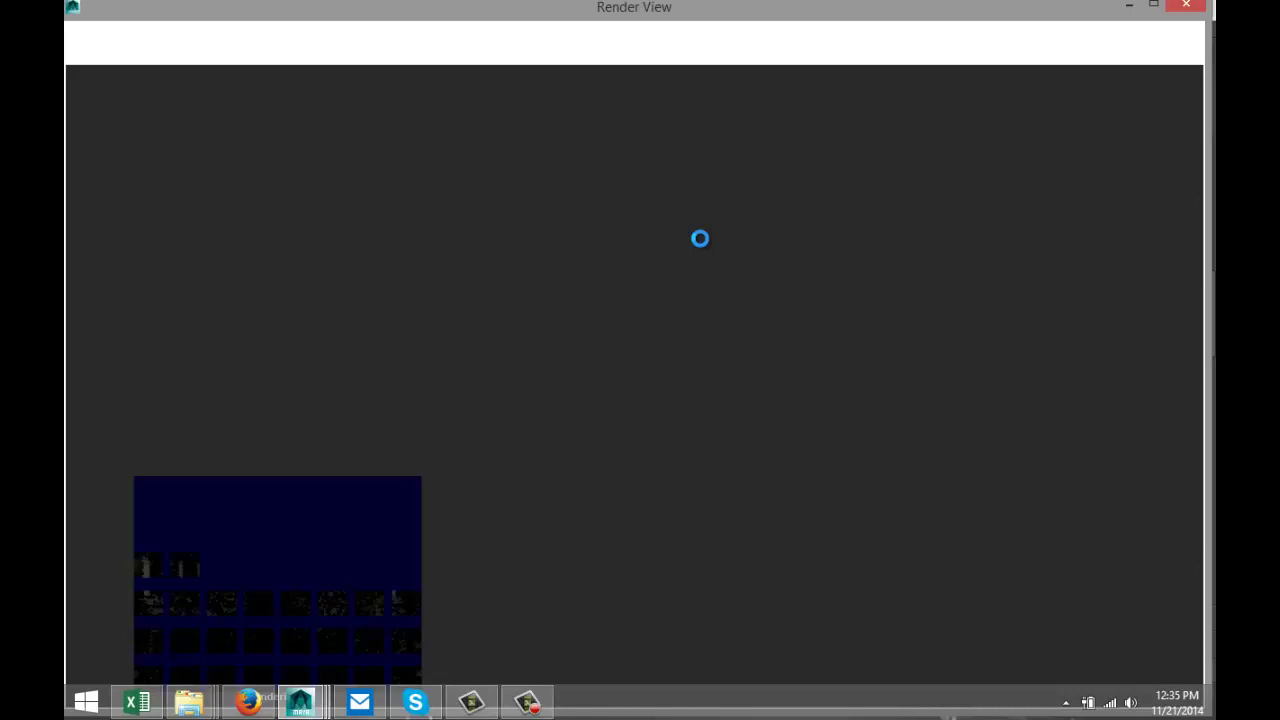
left_click(1184, 5)
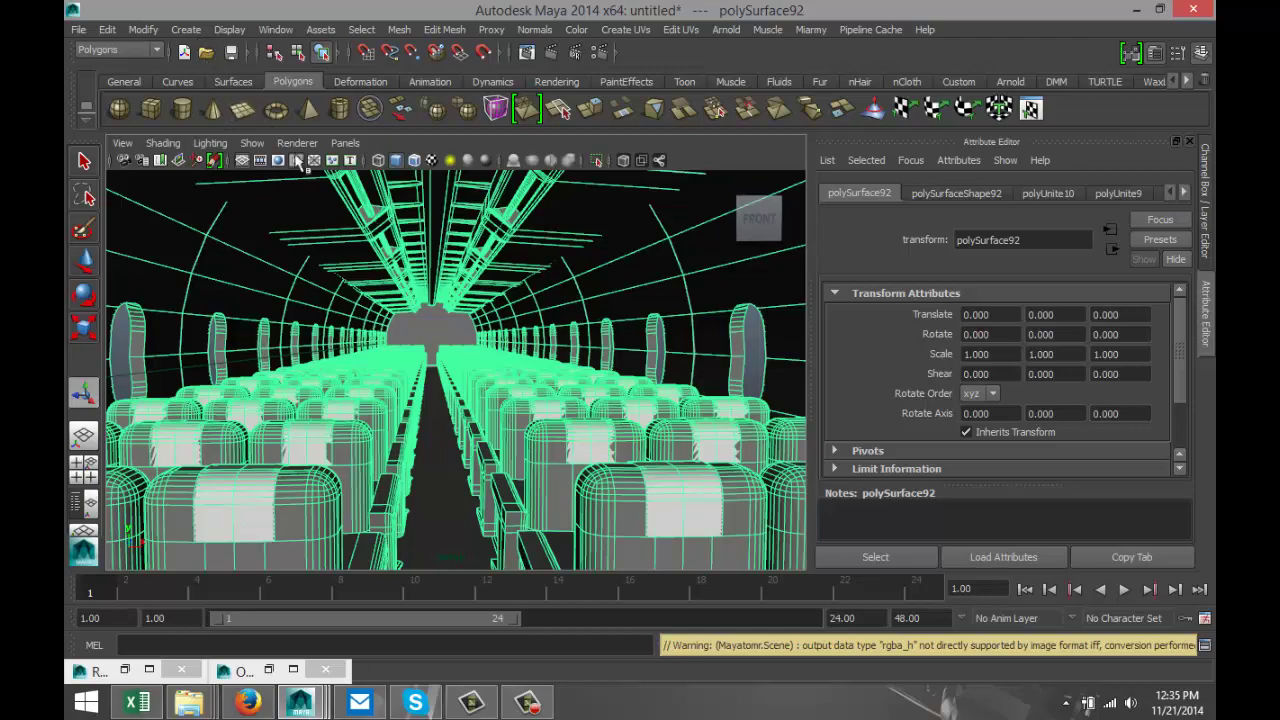
Bevel the edges of the foremost aisle armrest on the right-hand seat row with offset 0.5 and 3 segments
mouse_move(420, 360)
left_mouse_down("alt")
mouse_move(440, 362)
mouse_move(415, 364)
mouse_move(426, 369)
left_mouse_up("alt")
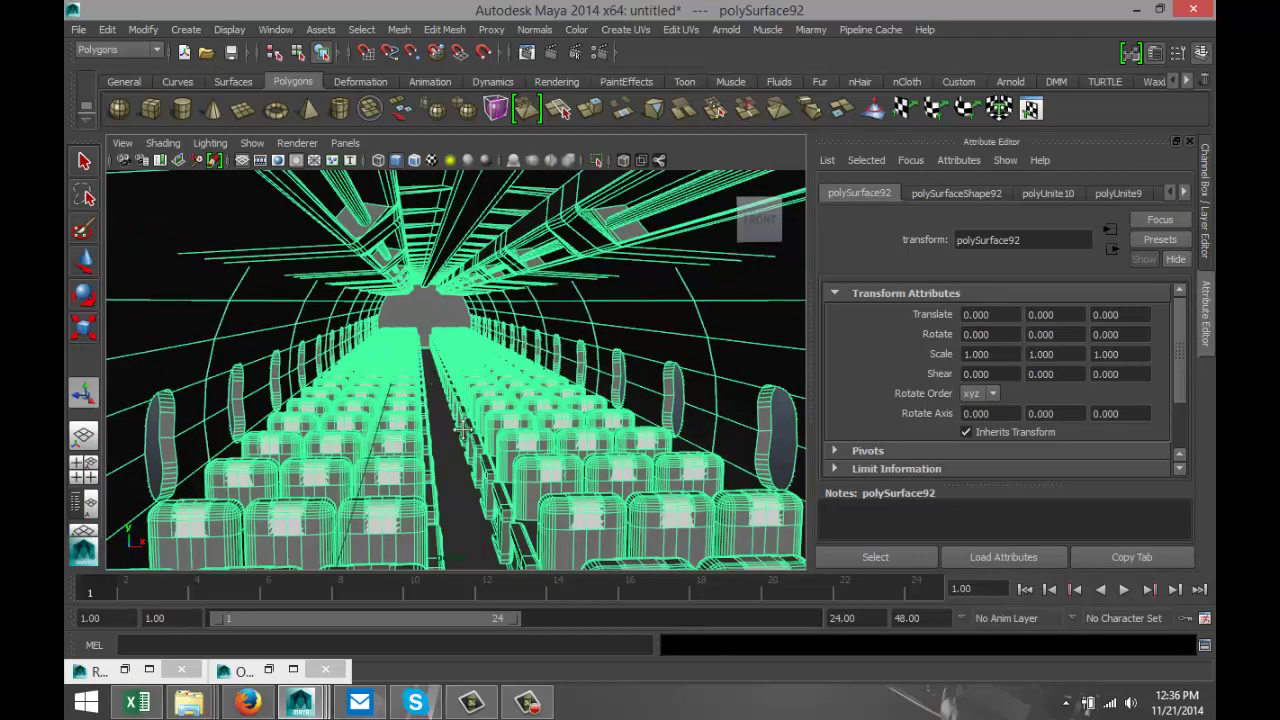
middle_click_drag(463, 430, 454, 398, "alt")
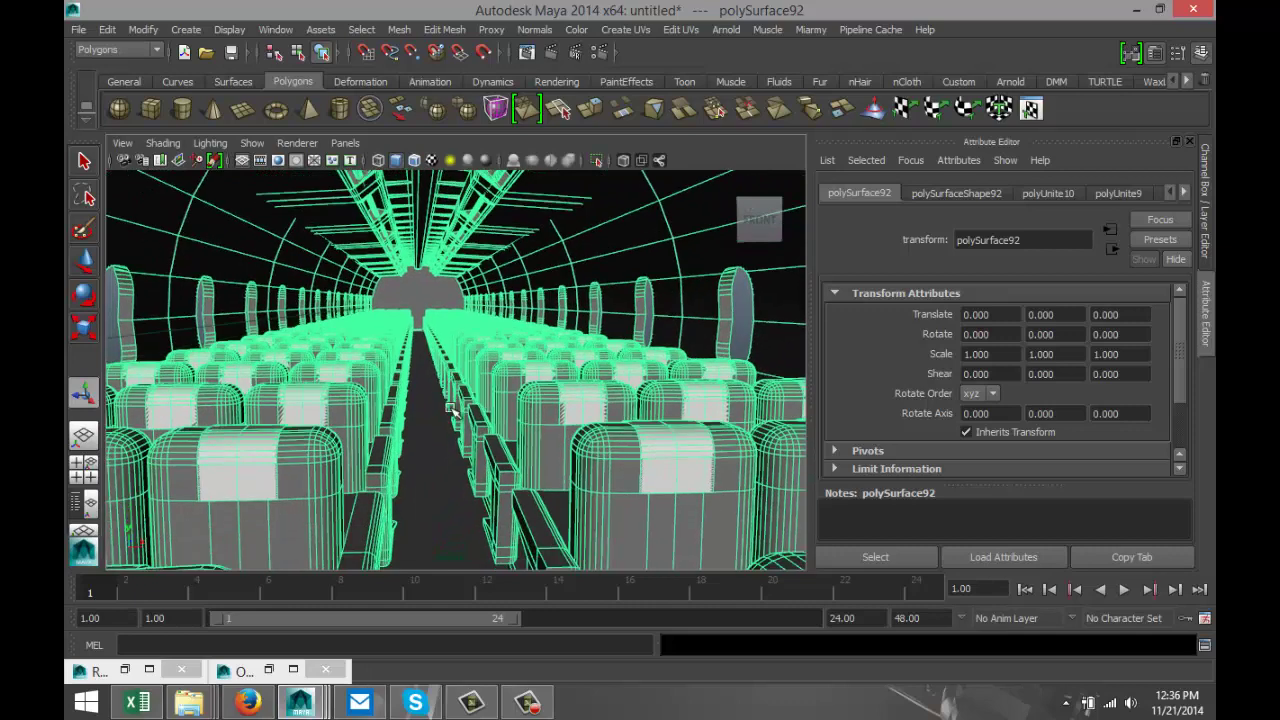
right_click_drag(527, 532, 526, 257)
left_click(519, 516)
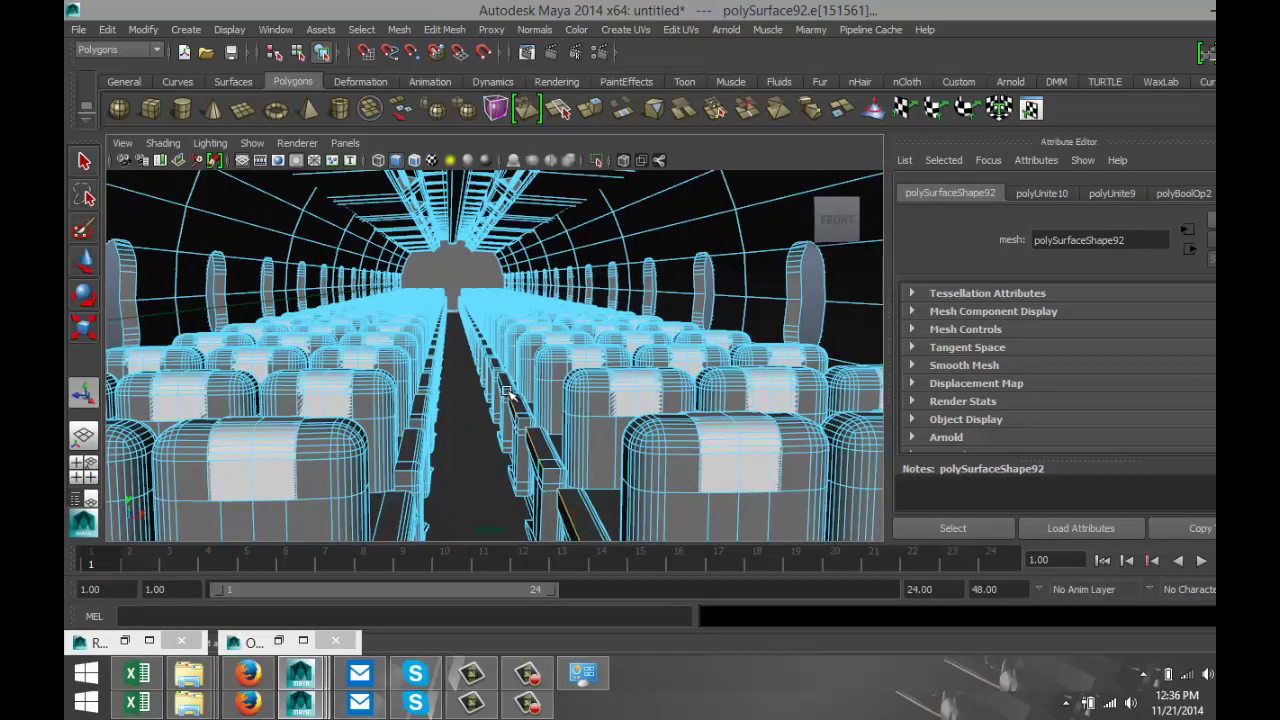
left_click(445, 29)
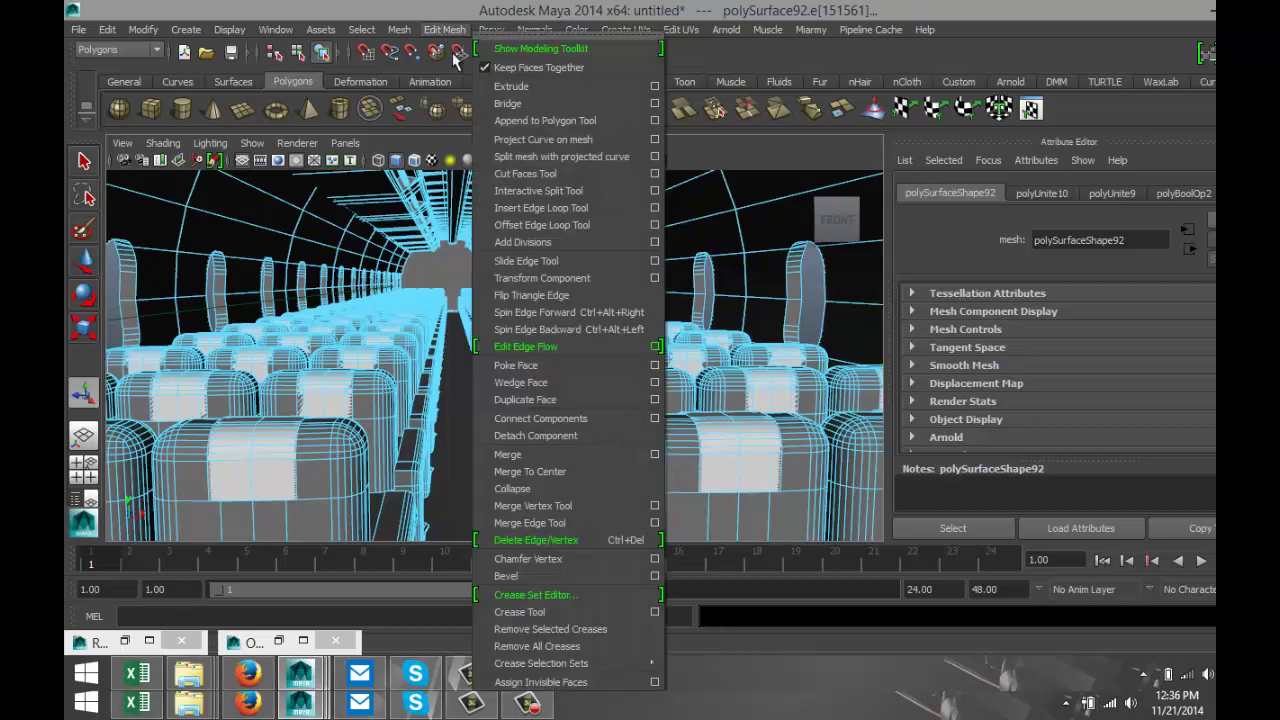
left_click(540, 575)
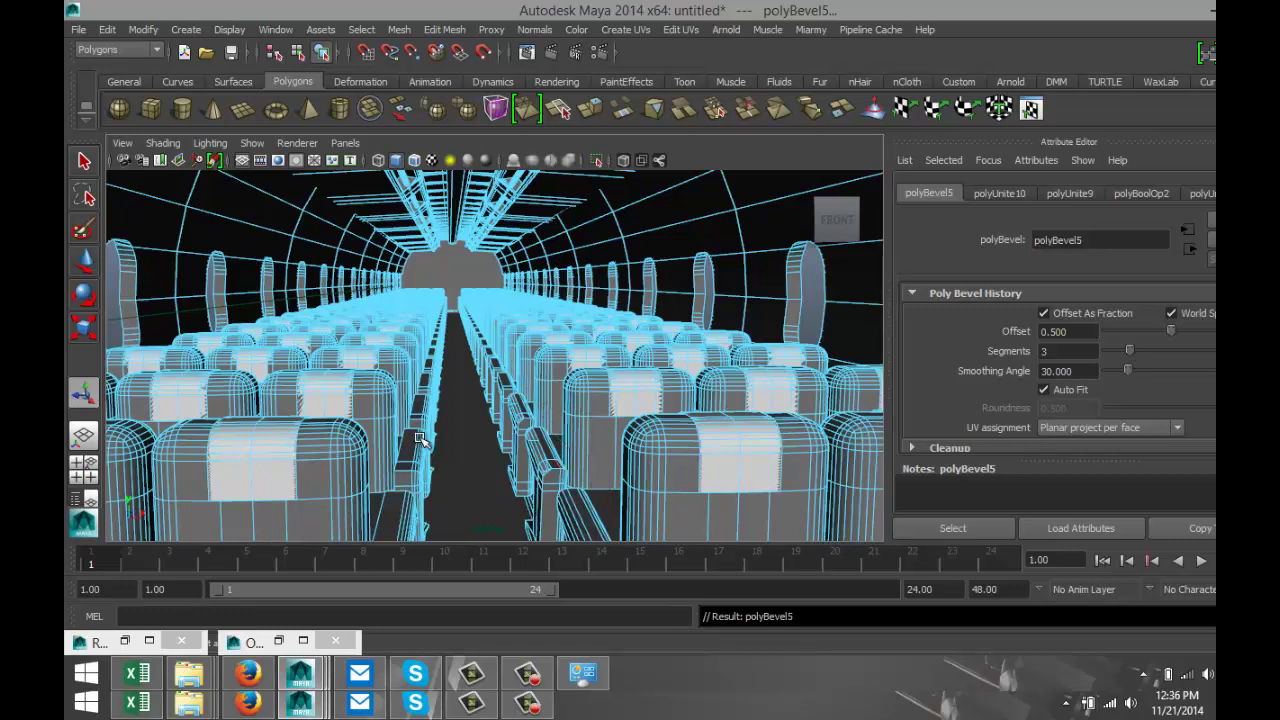
Move the horizontal edge running under the second row of seats downward, and clear the selection
left_click(603, 492)
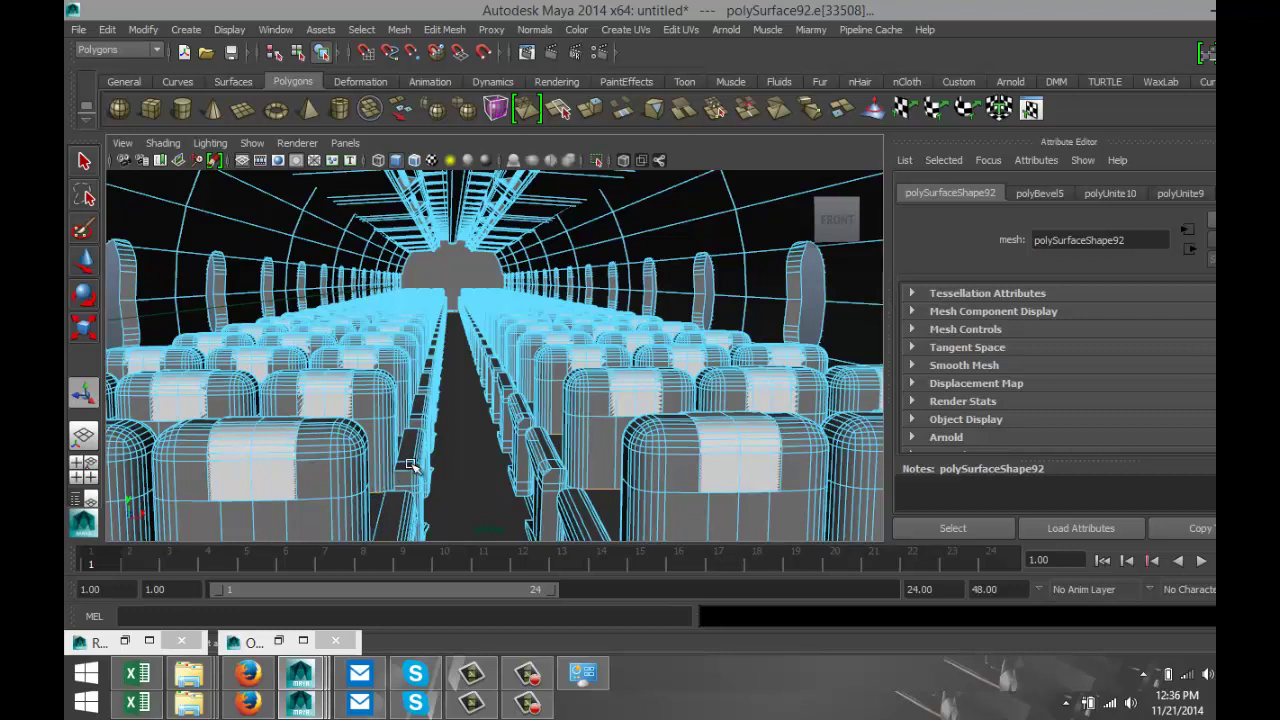
key("w")
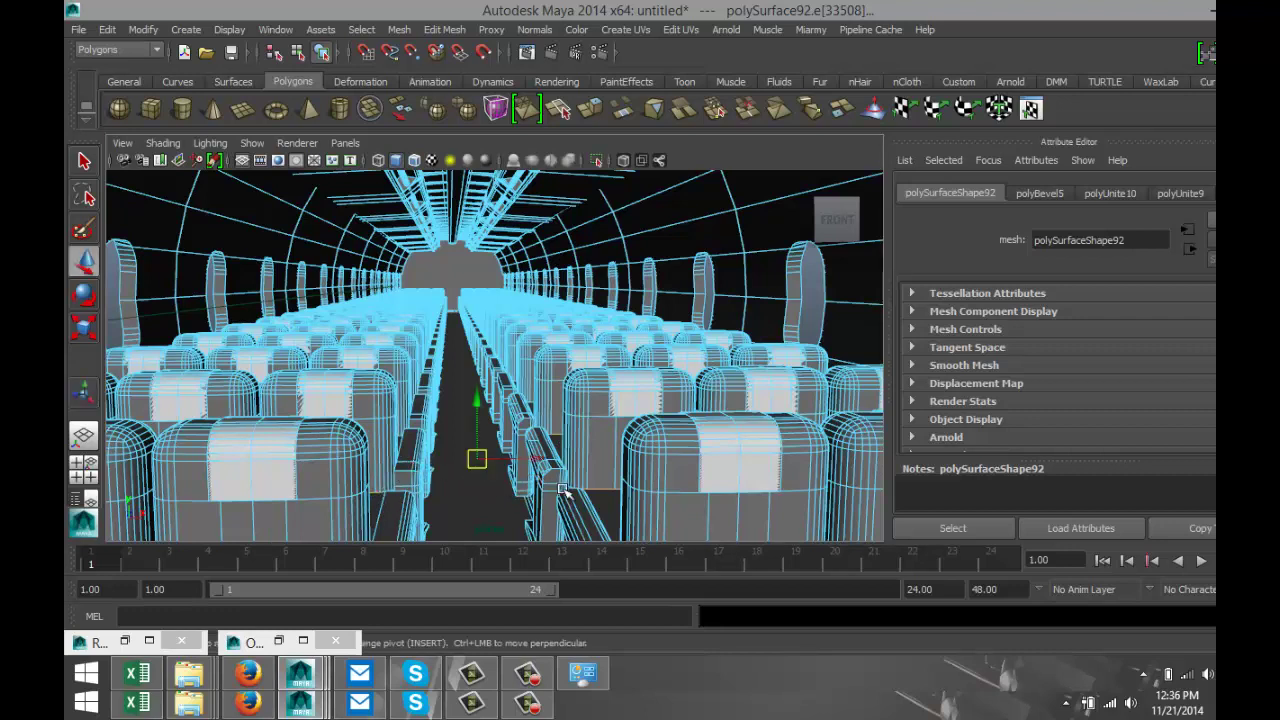
left_click_drag(474, 402, 486, 454)
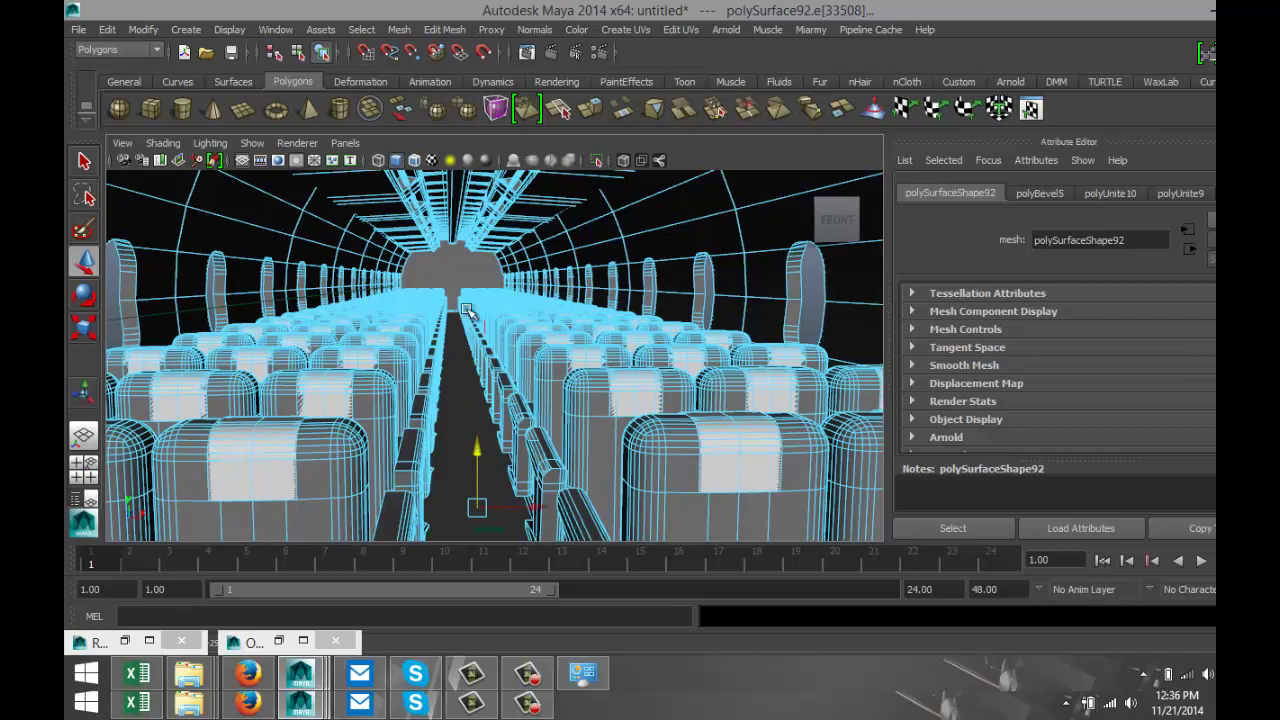
left_click(456, 268)
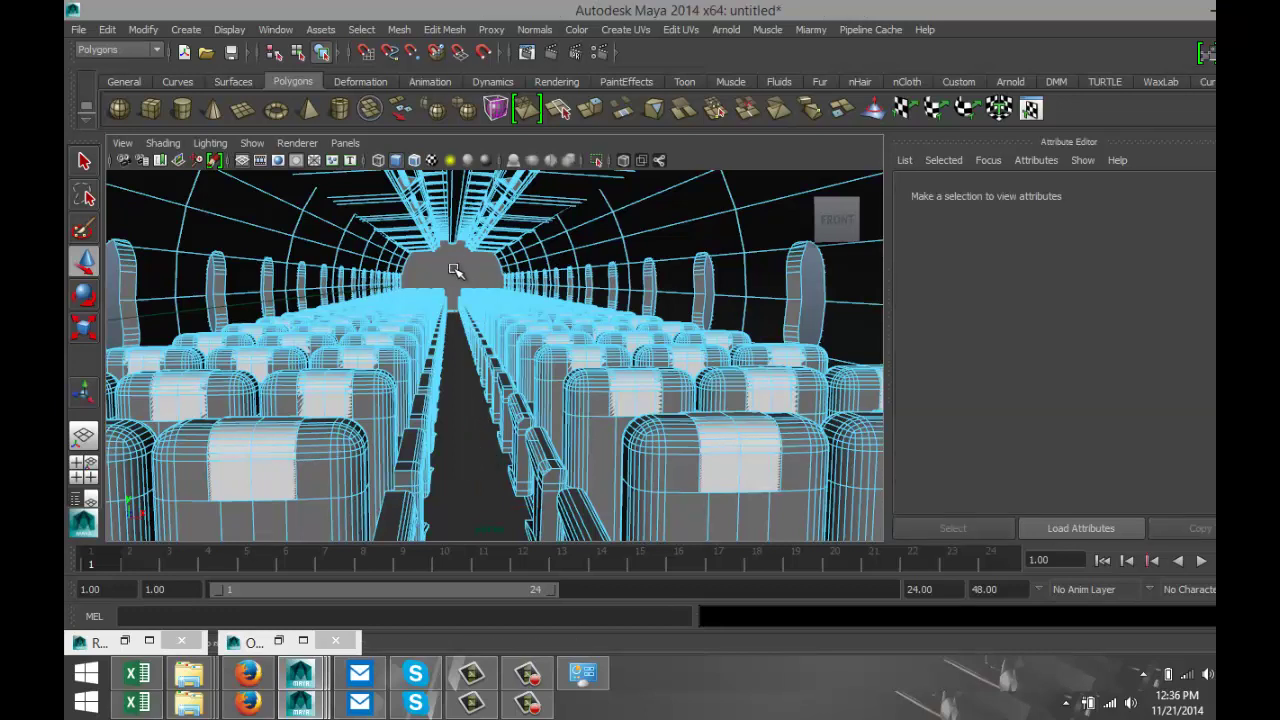
Examine the cabin's far end wall from the aisle, pick a face there, and view the fuselage from outside
scroll(454, 271, "down", 8)
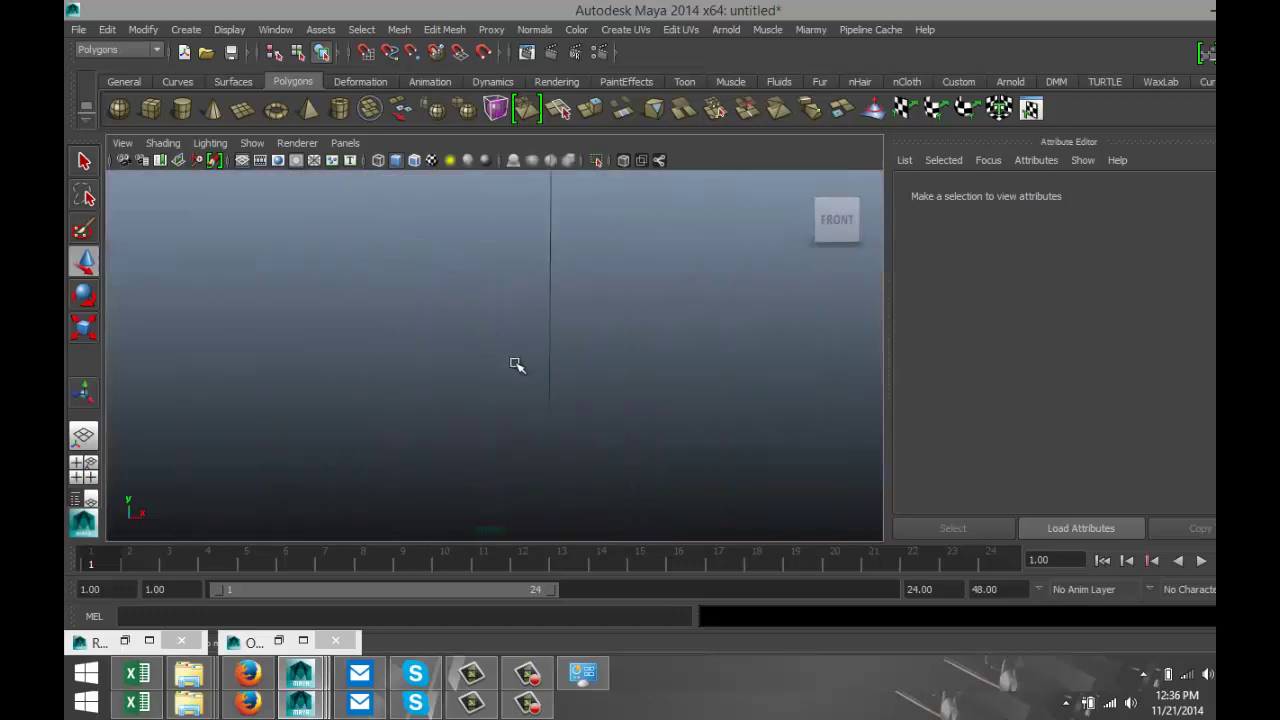
scroll(540, 371, "up", 5)
scroll(543, 372, "up", 5)
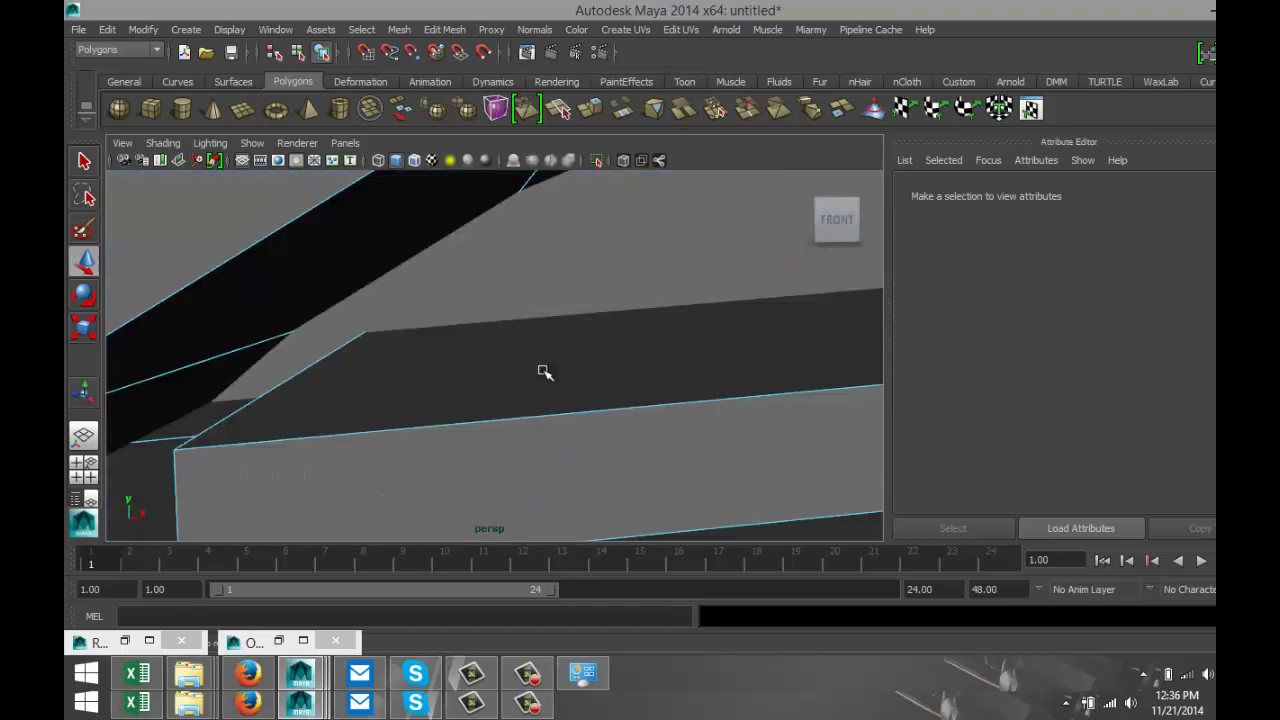
scroll(577, 372, "up", 5)
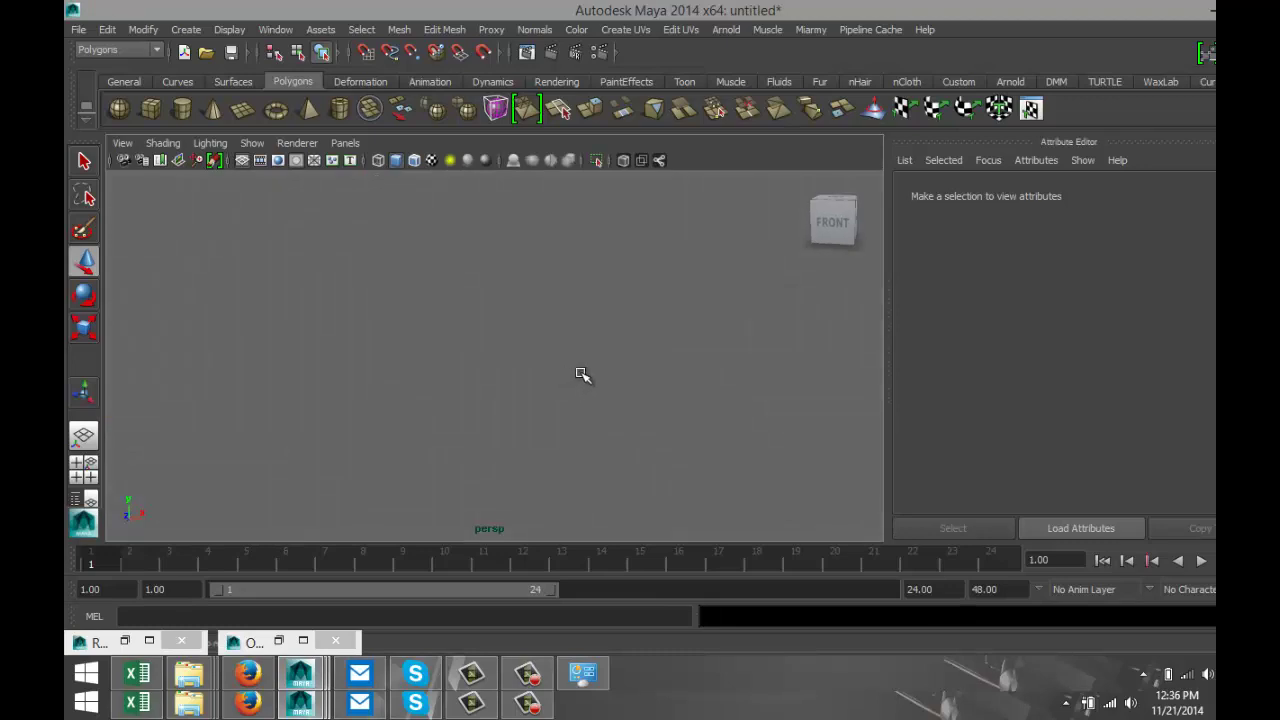
scroll(582, 370, "down", 4)
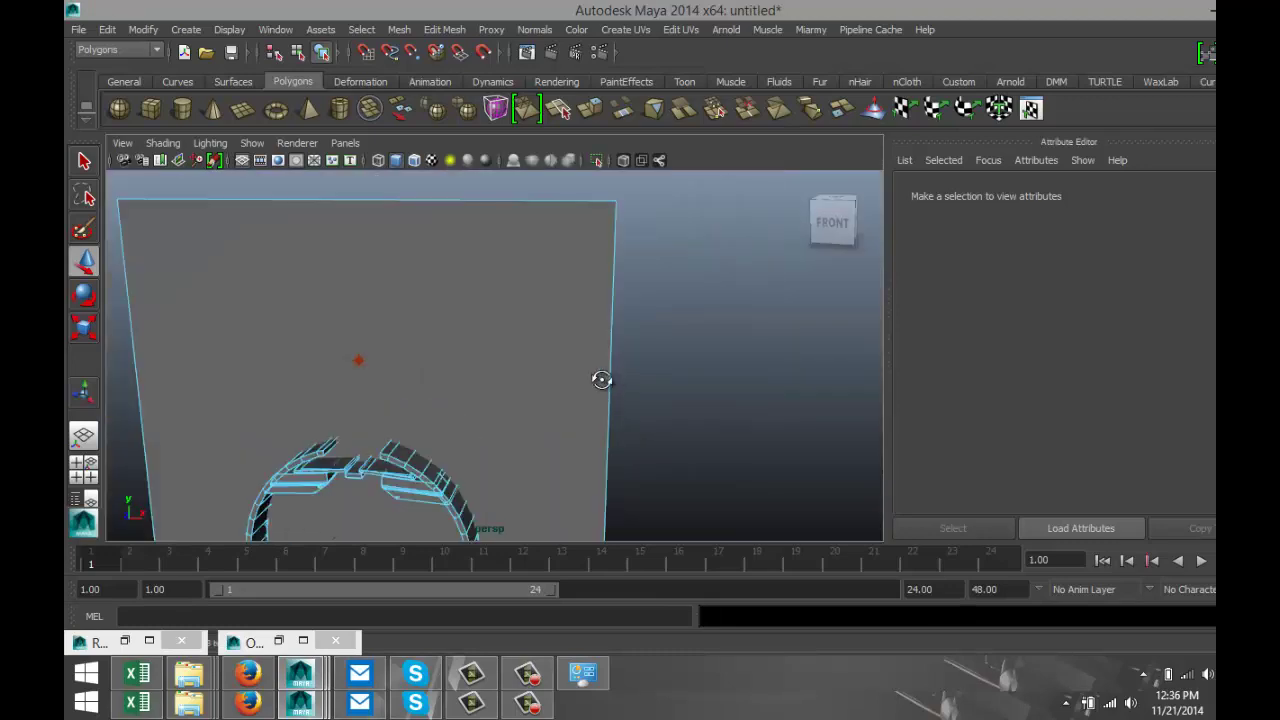
left_click_drag(602, 380, 506, 378, "alt")
left_click_drag(640, 390, 730, 410, "alt")
scroll(580, 431, "up", 5)
mouse_move(588, 427)
middle_mouse_down("alt")
mouse_move(619, 382)
mouse_move(590, 404)
middle_mouse_up("alt")
scroll(574, 378, "up", 2)
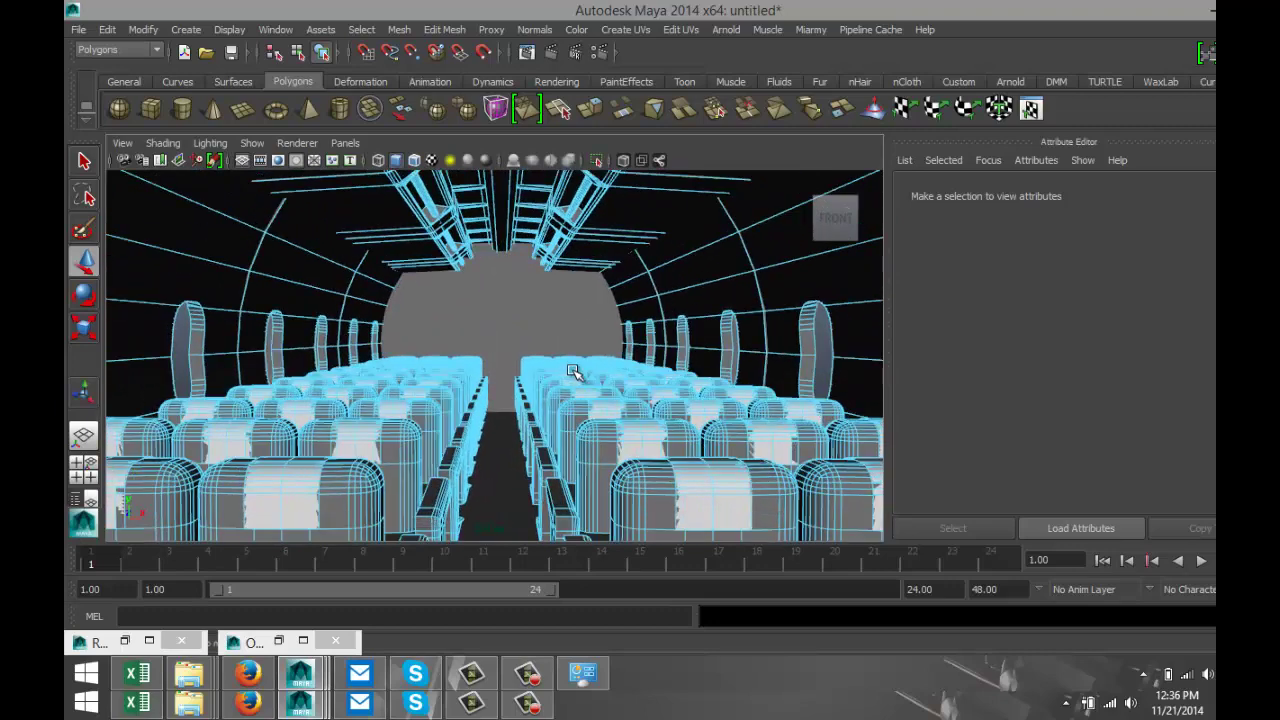
scroll(545, 350, "down", 2)
scroll(532, 352, "down", 1)
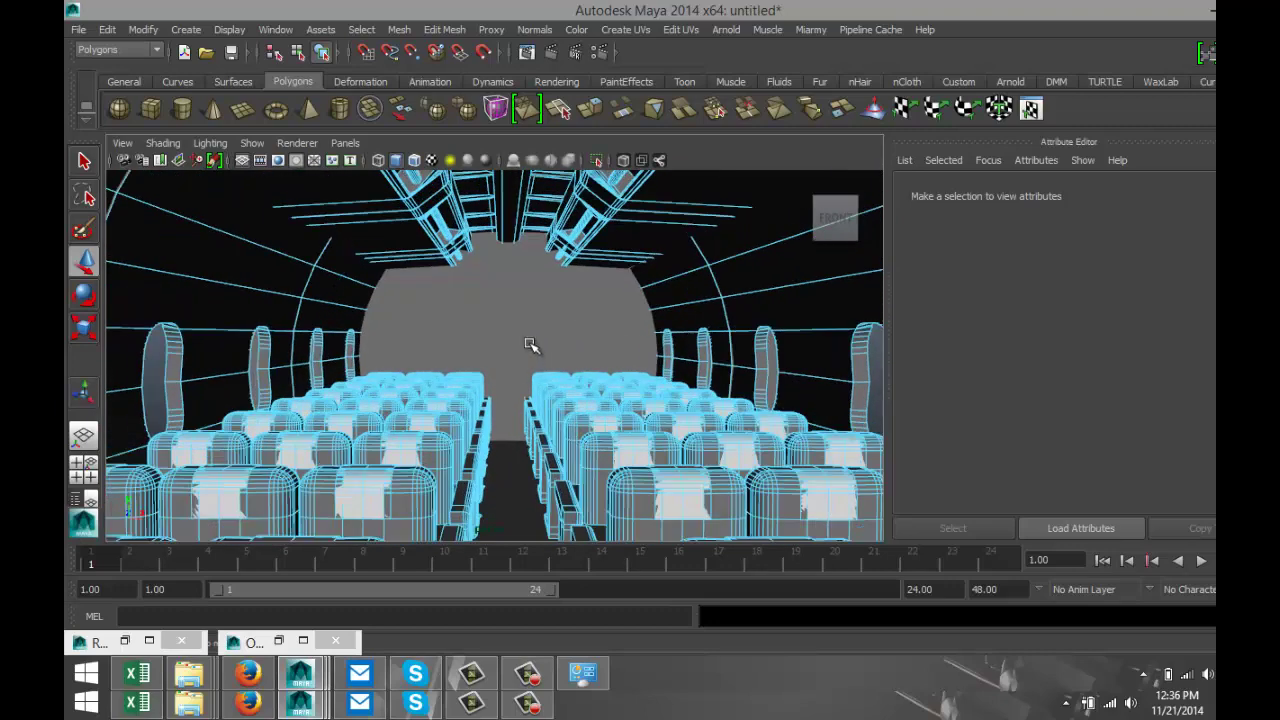
right_click(515, 320)
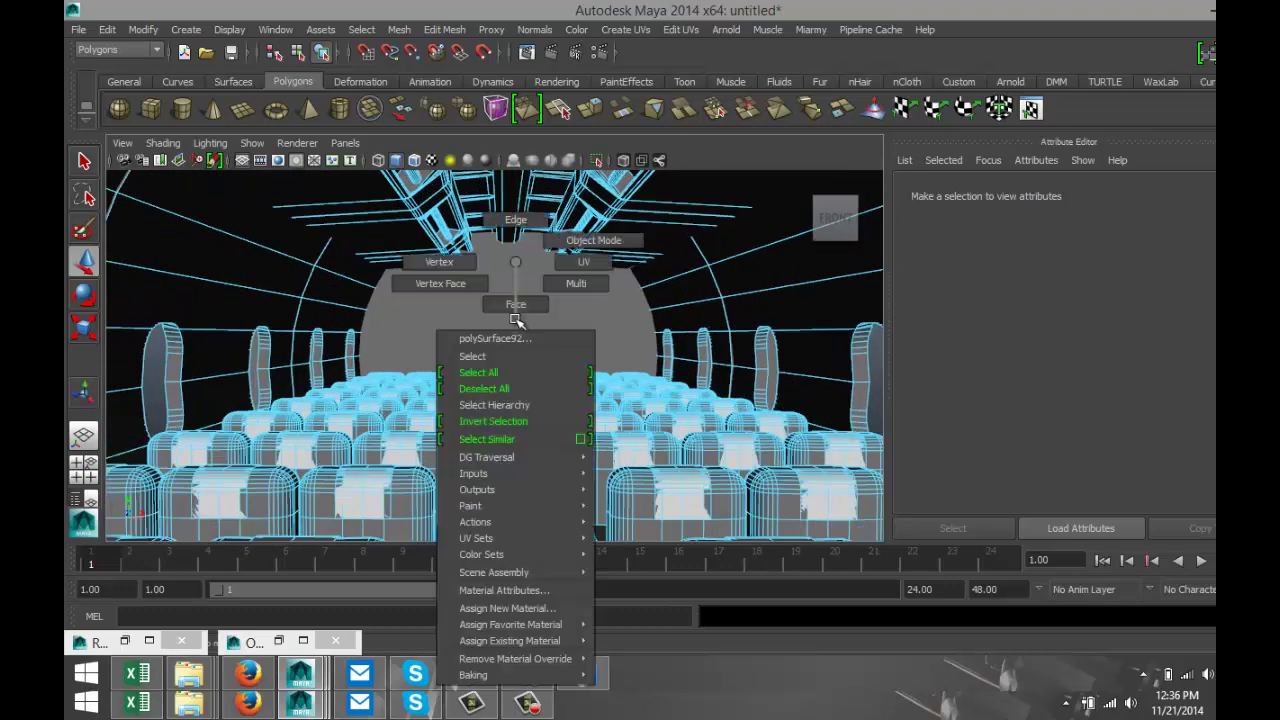
right_click_drag(528, 325, 530, 326)
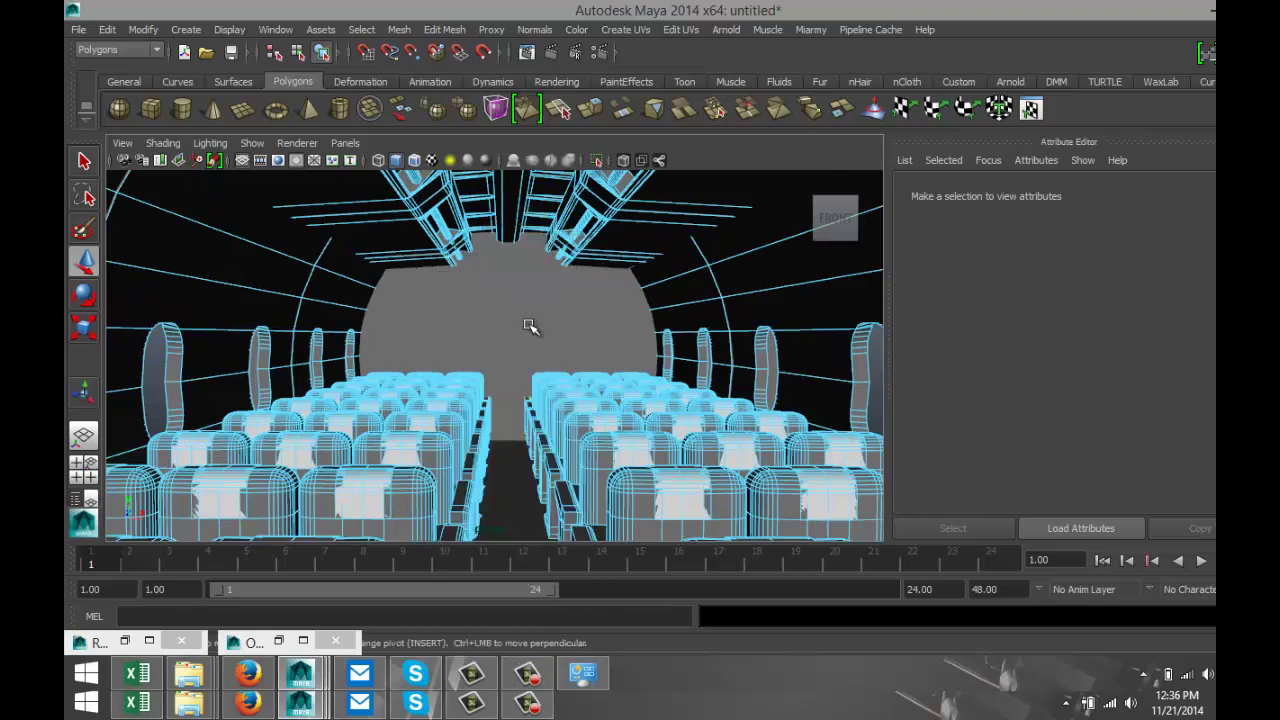
left_click(530, 326)
scroll(530, 327, "down", 2)
scroll(530, 328, "up", 3)
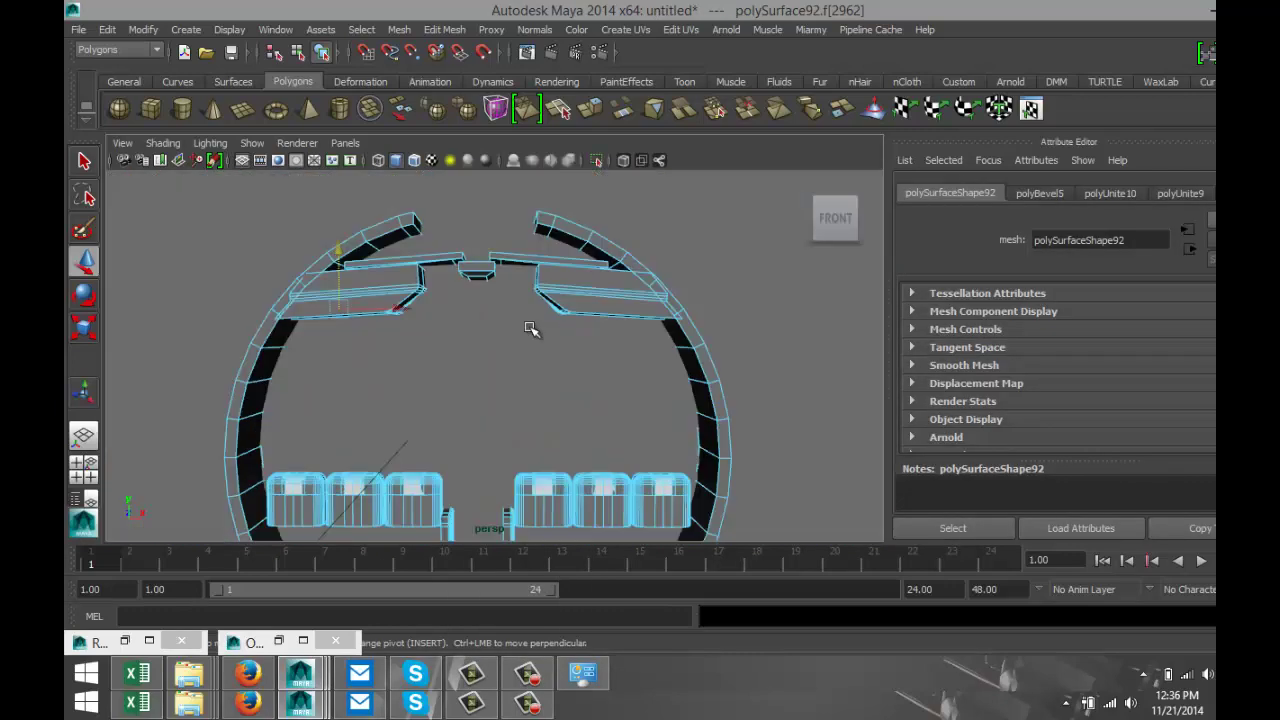
scroll(530, 331, "up", 1)
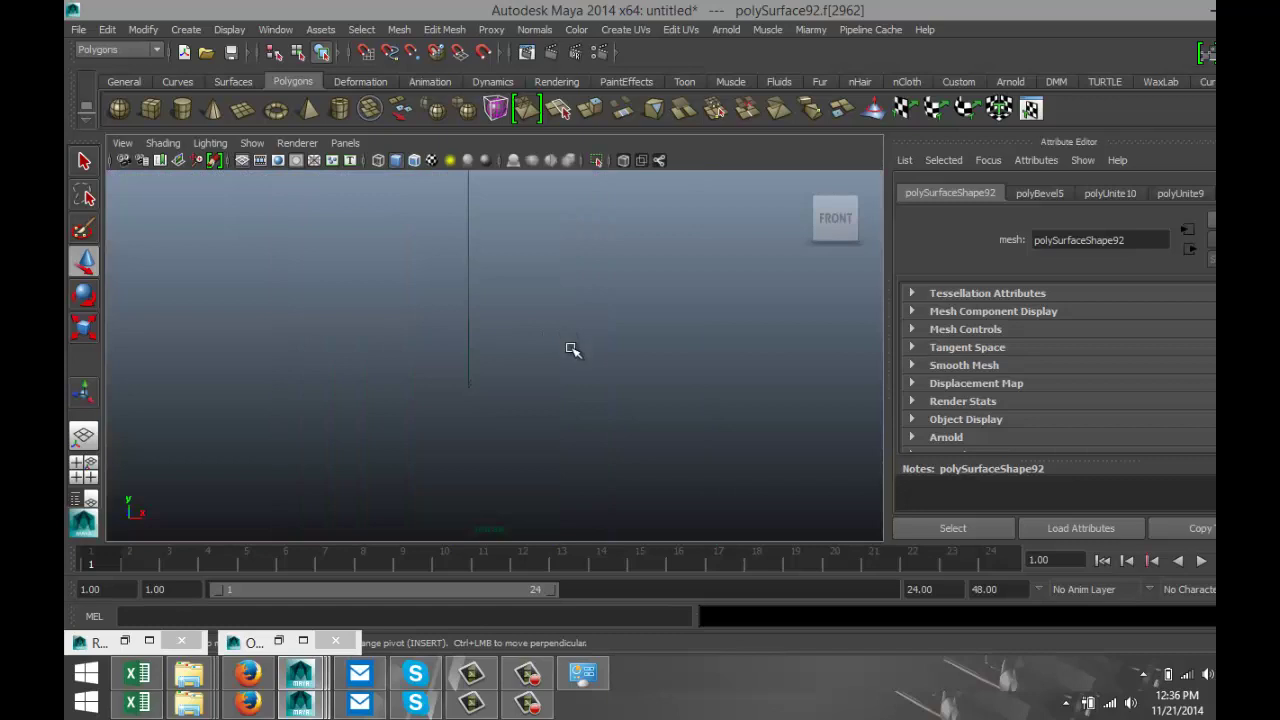
scroll(572, 349, "down", 3)
left_click_drag(631, 343, 603, 360, "alt")
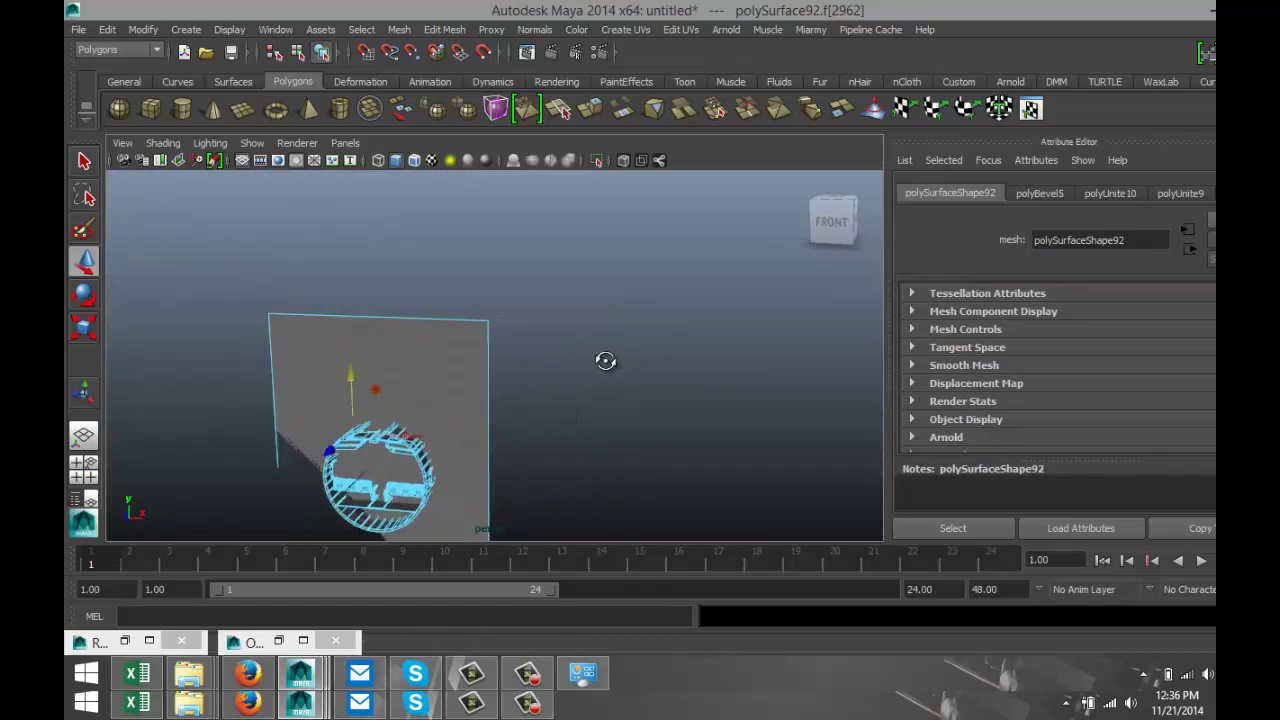
Create a tall polygon cube beside the fuselage, extrude its front face, and scale the new face inward to form a border
left_click(150, 108)
left_click_drag(617, 469, 659, 372)
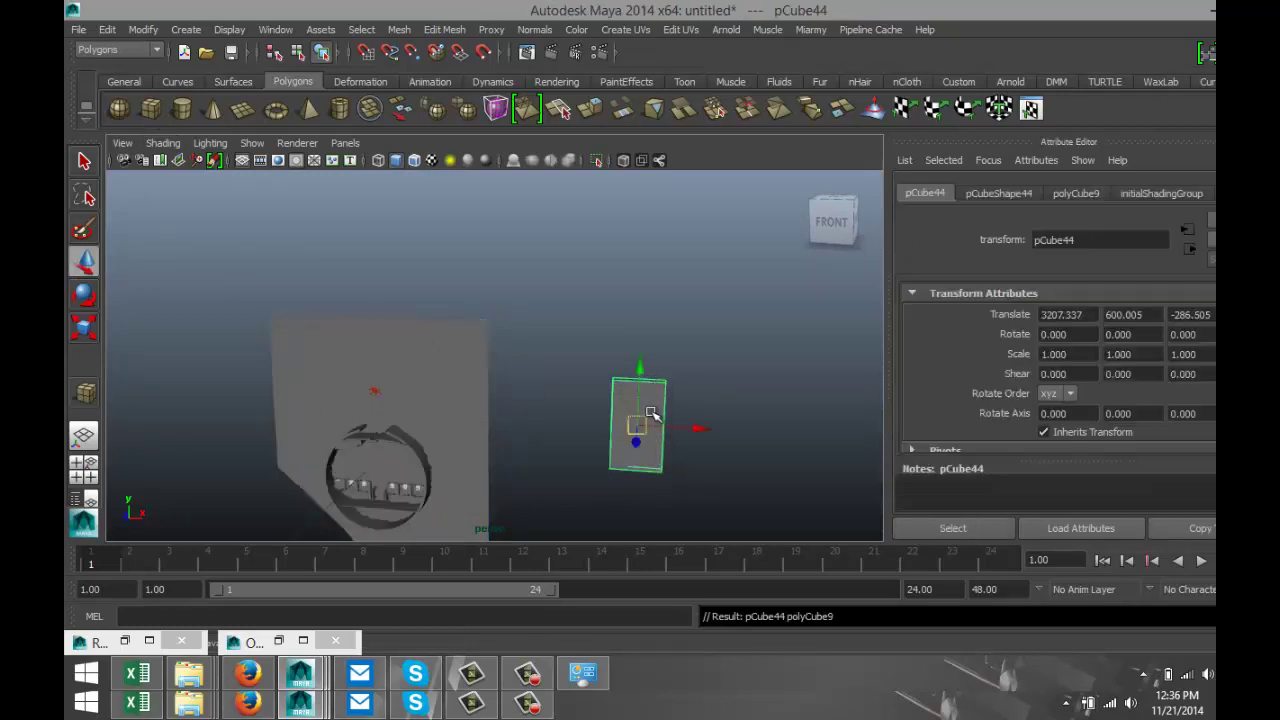
right_click_drag(629, 404, 625, 304)
left_click(635, 420)
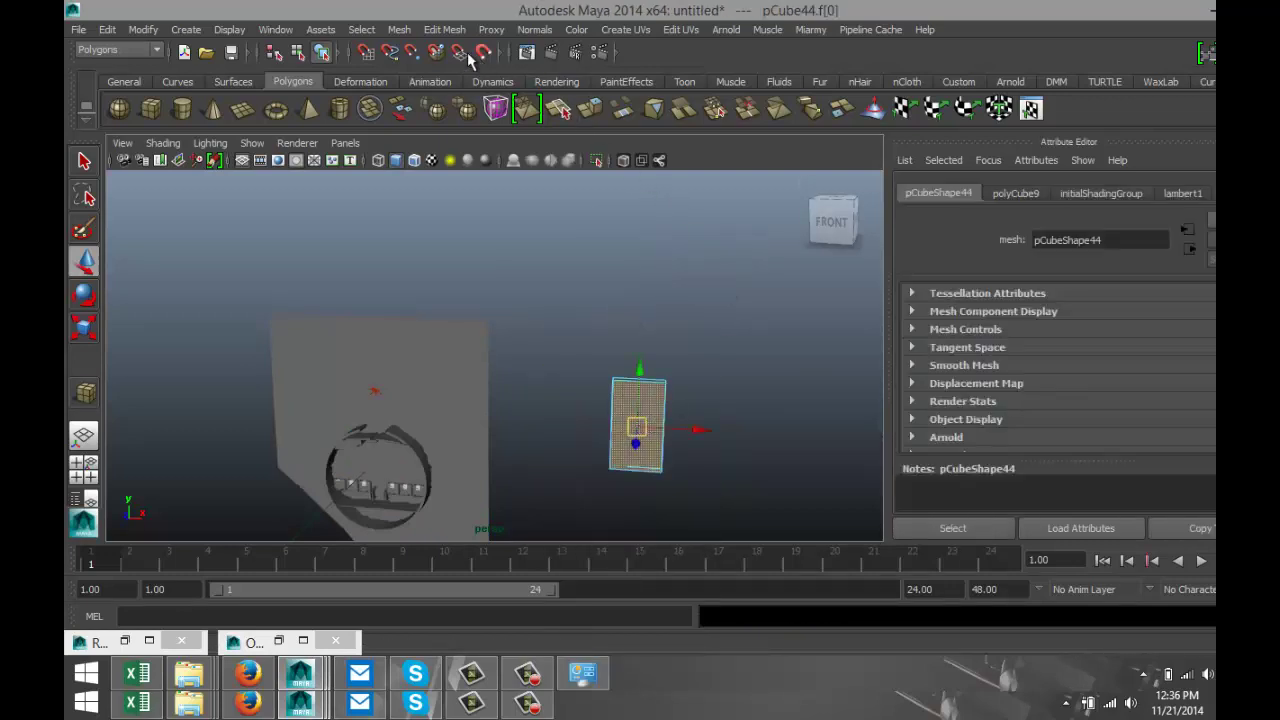
left_click(444, 29)
left_click(511, 87)
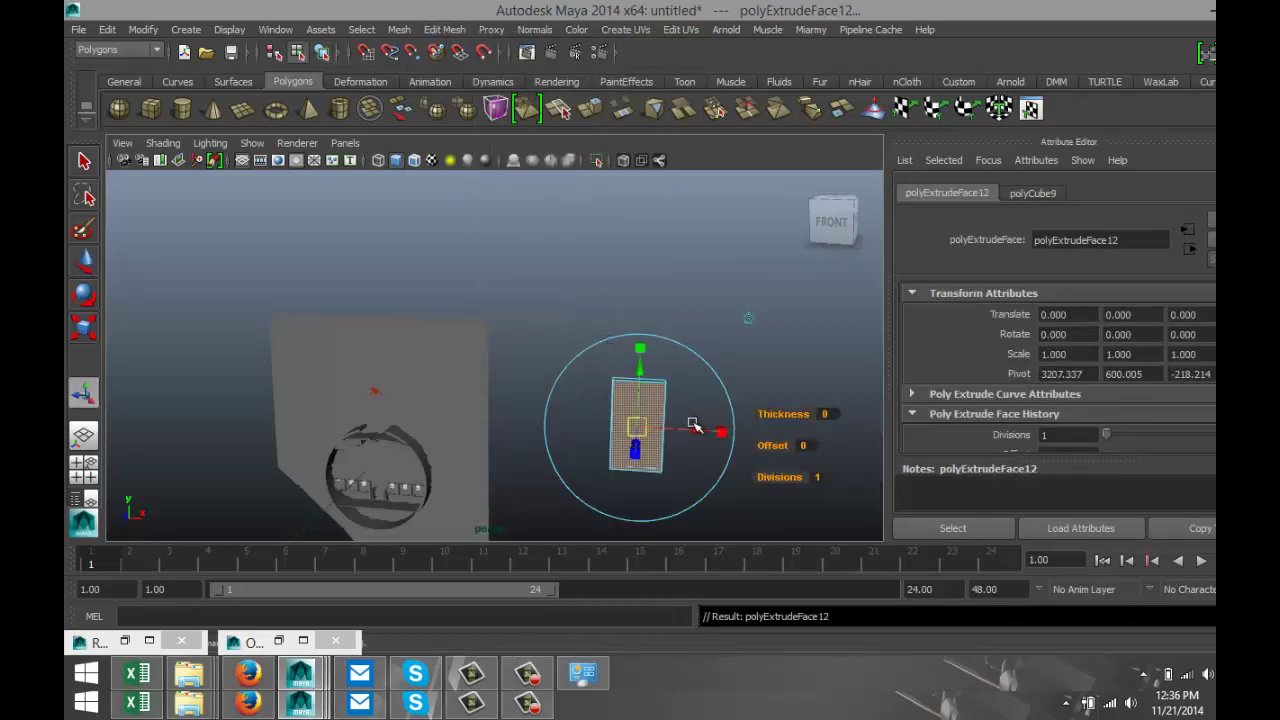
key("Insert")
left_click_drag(635, 425, 563, 424)
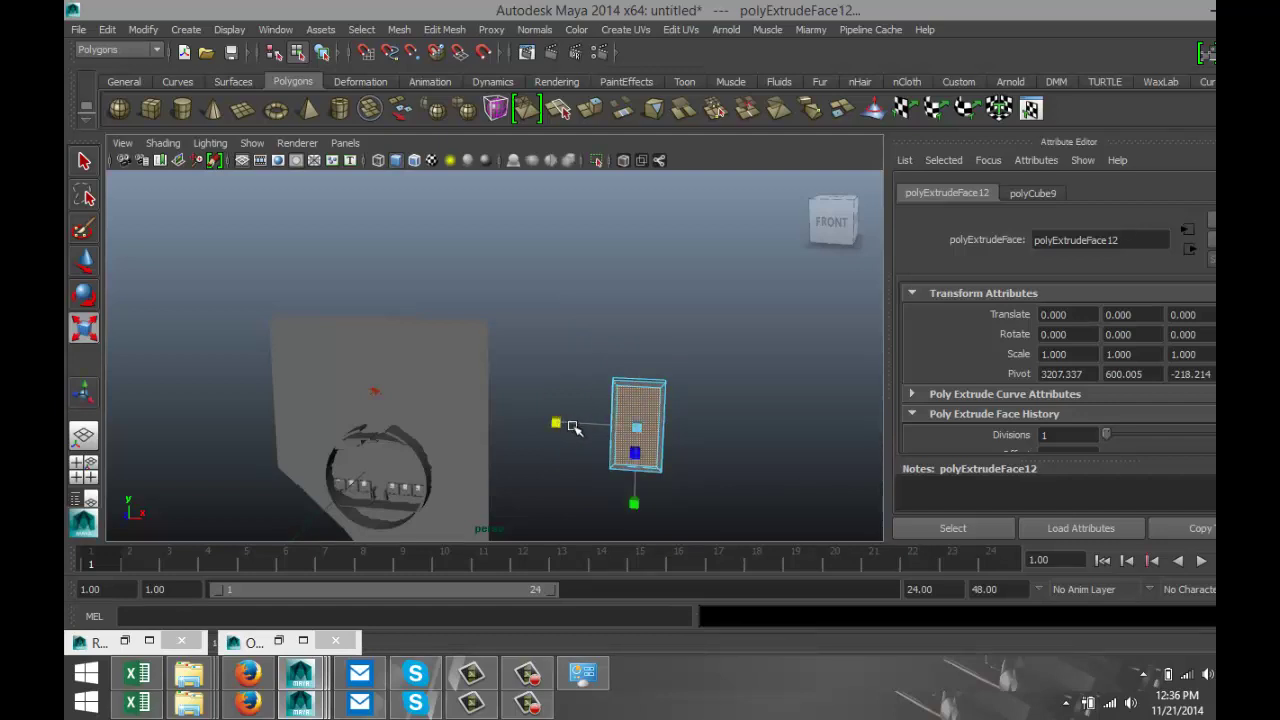
Extrude the cube's inset front face again and push it inward to form a recessed panel
key("ctrl+e")
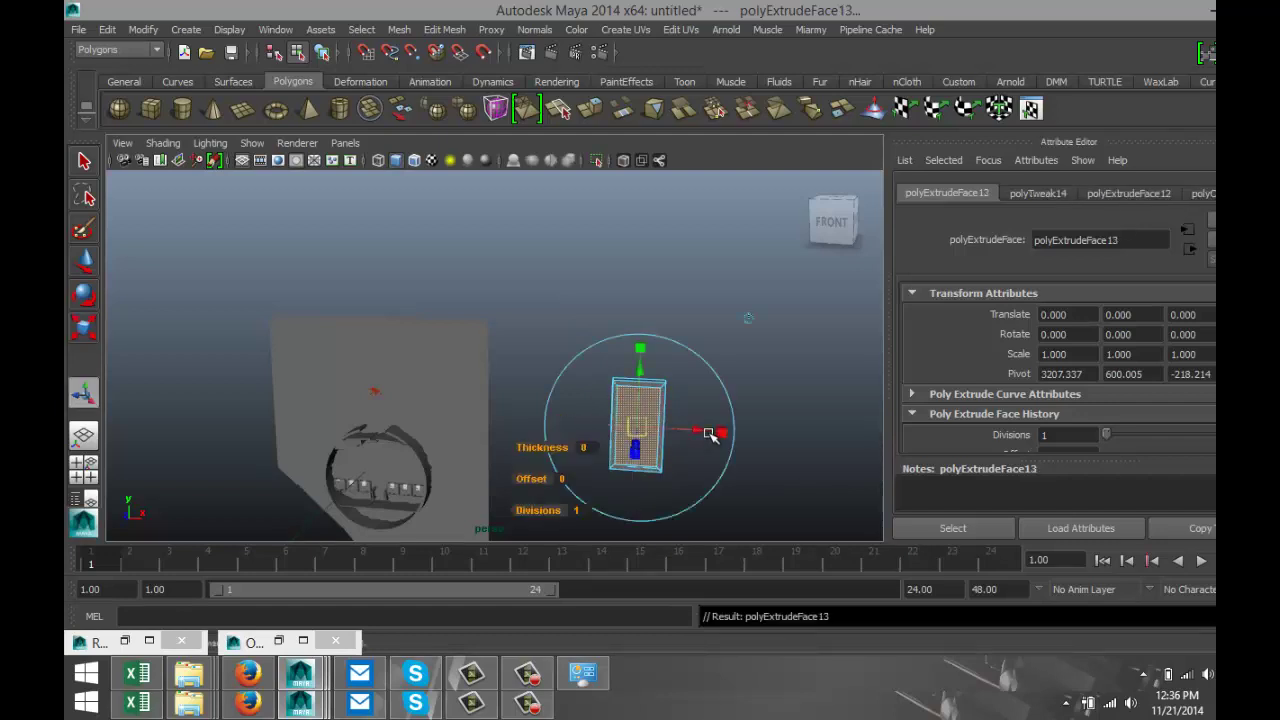
key("w")
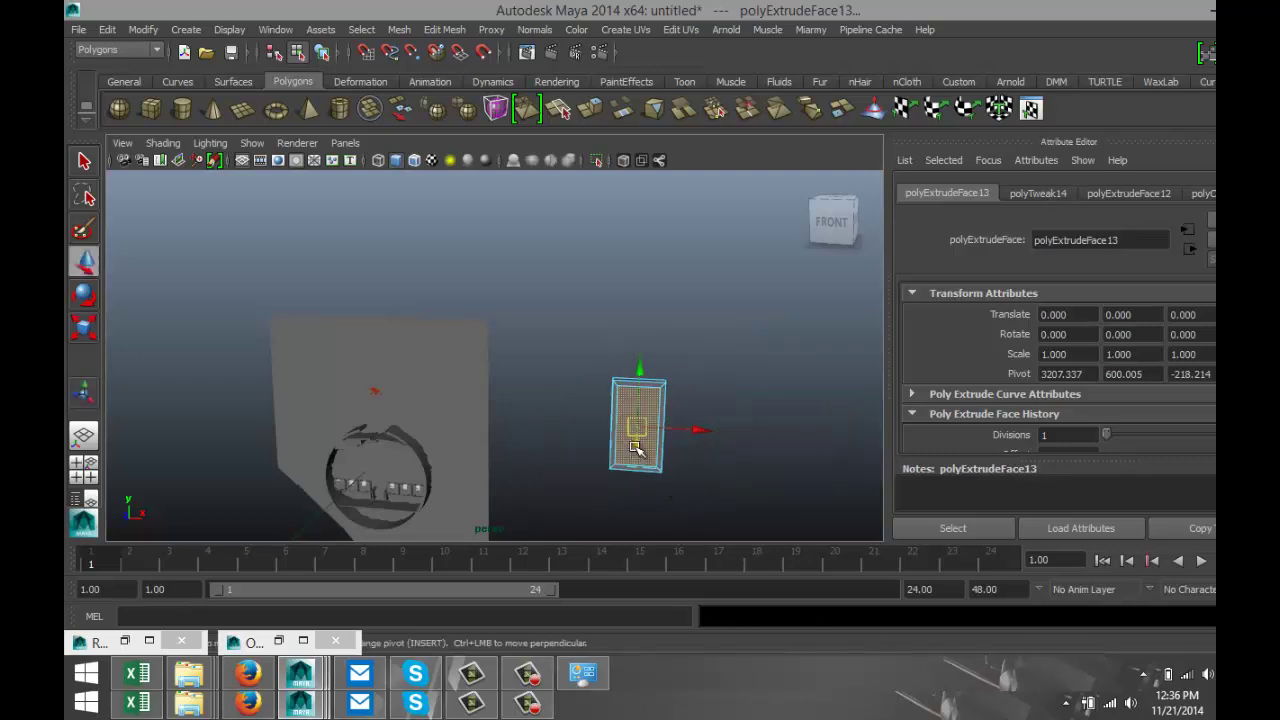
left_click_drag(636, 445, 636, 442)
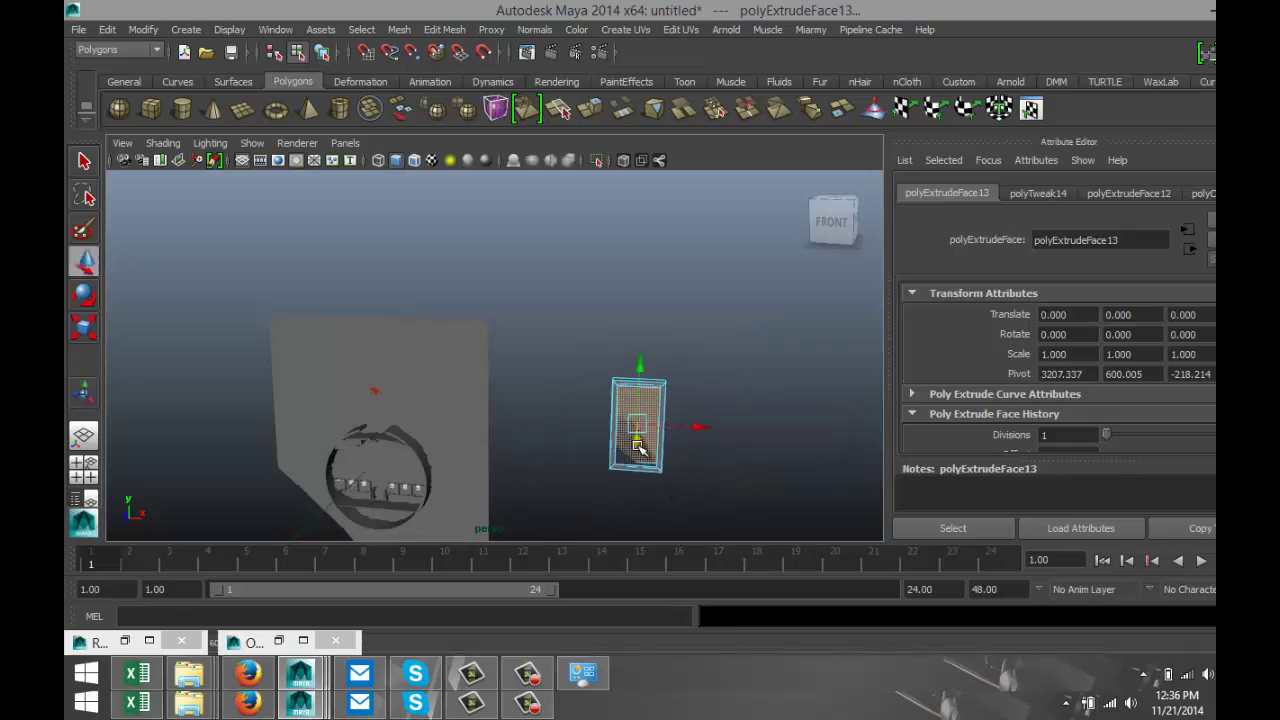
key("f")
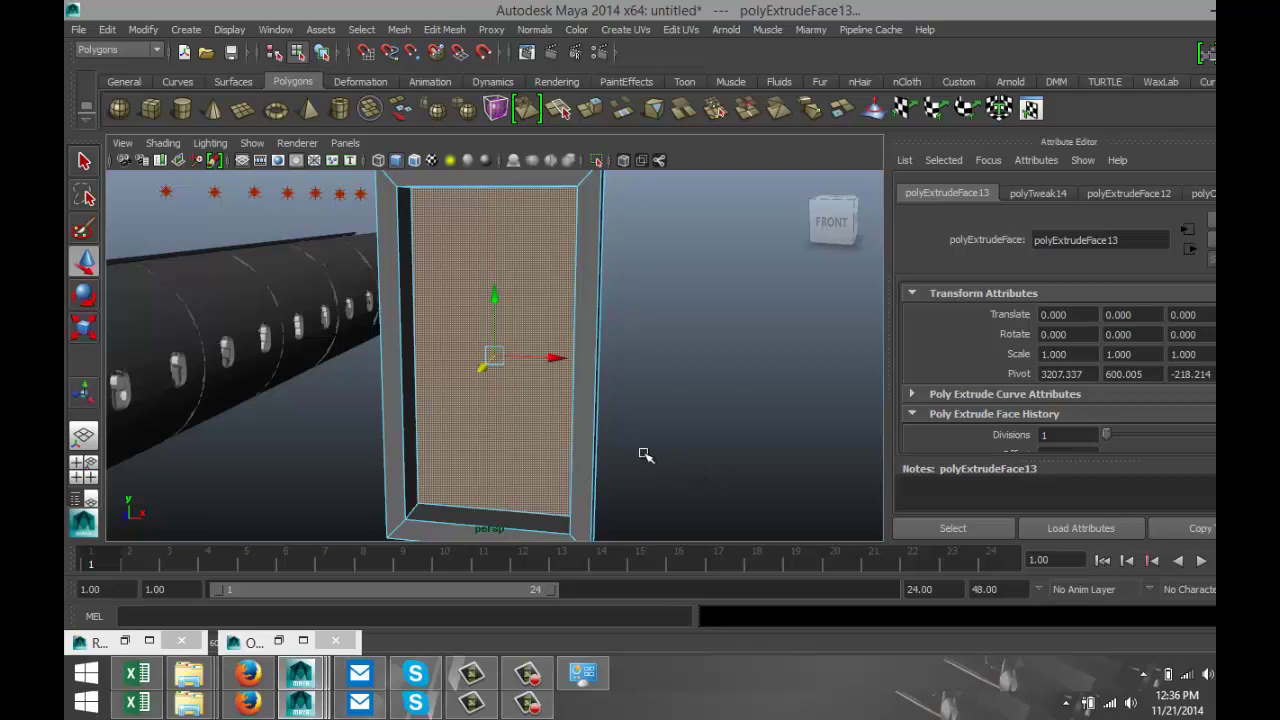
scroll(645, 455, "down", 2)
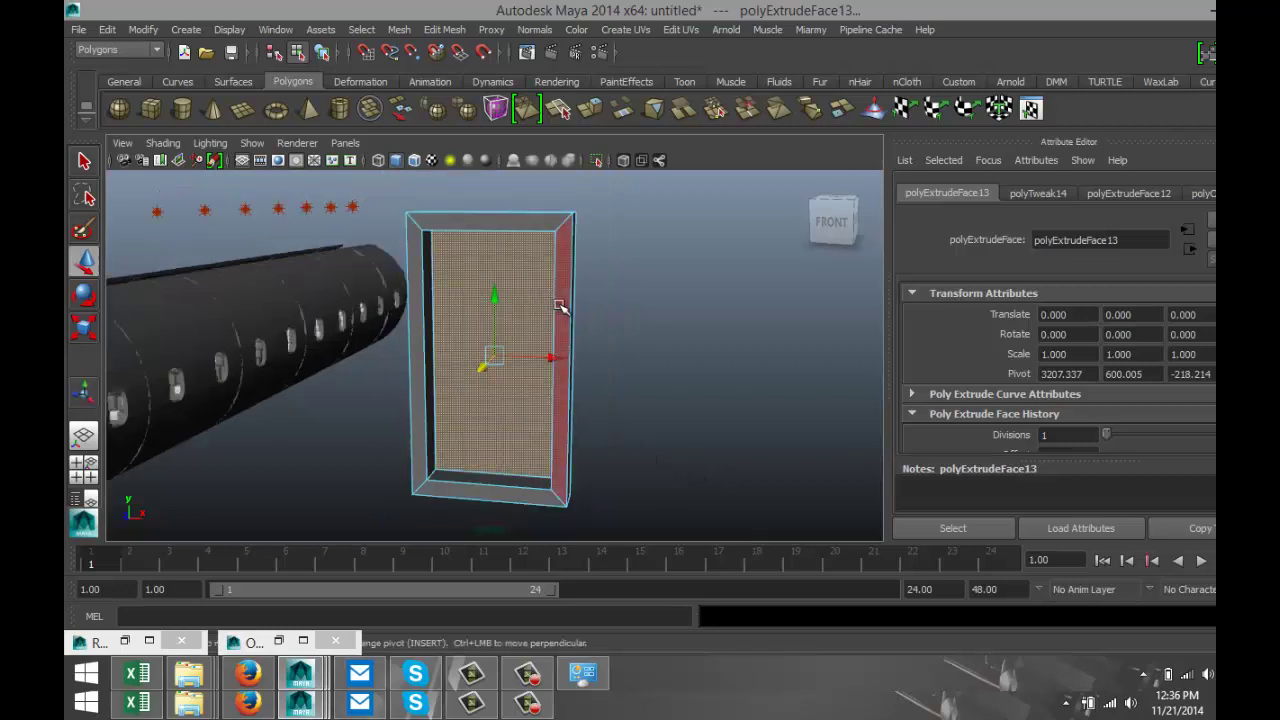
Move the whole recessed panel to the fuselage's far end, at about X 344, Y 122, Z -4484
right_click_drag(560, 262, 620, 242)
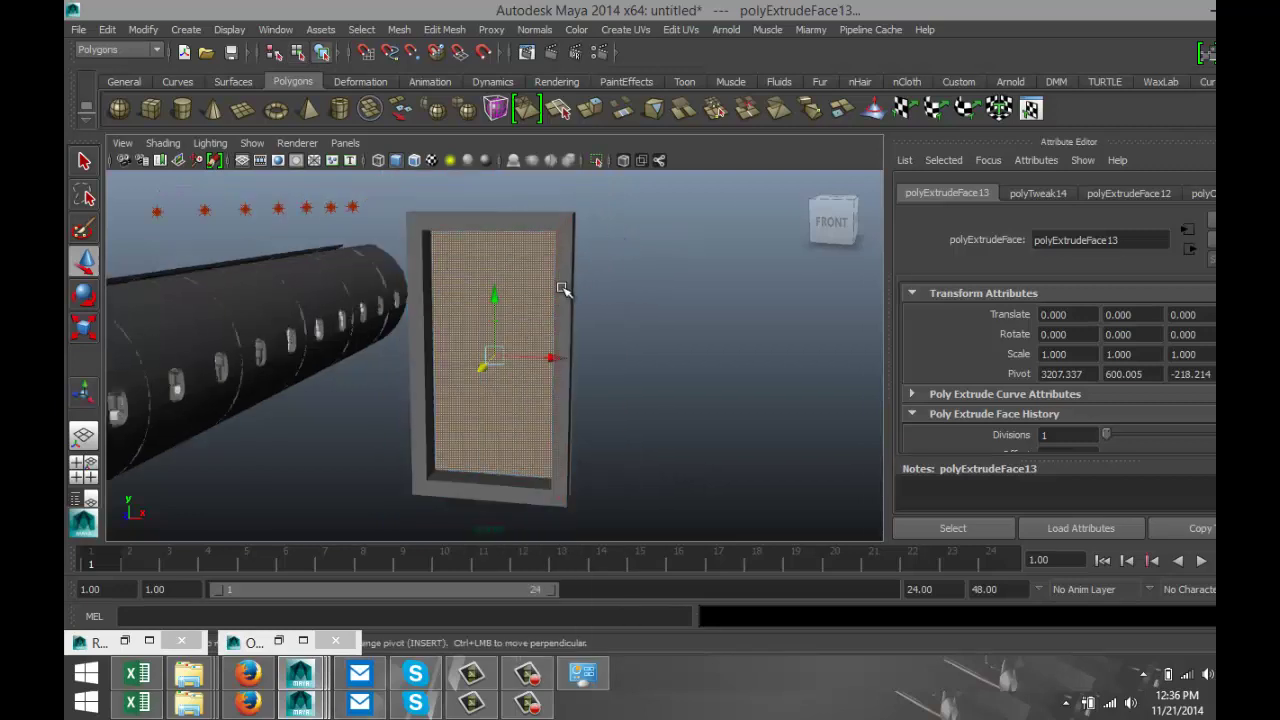
left_click(563, 286)
scroll(591, 426, "down", 2)
left_click_drag(557, 361, 415, 445)
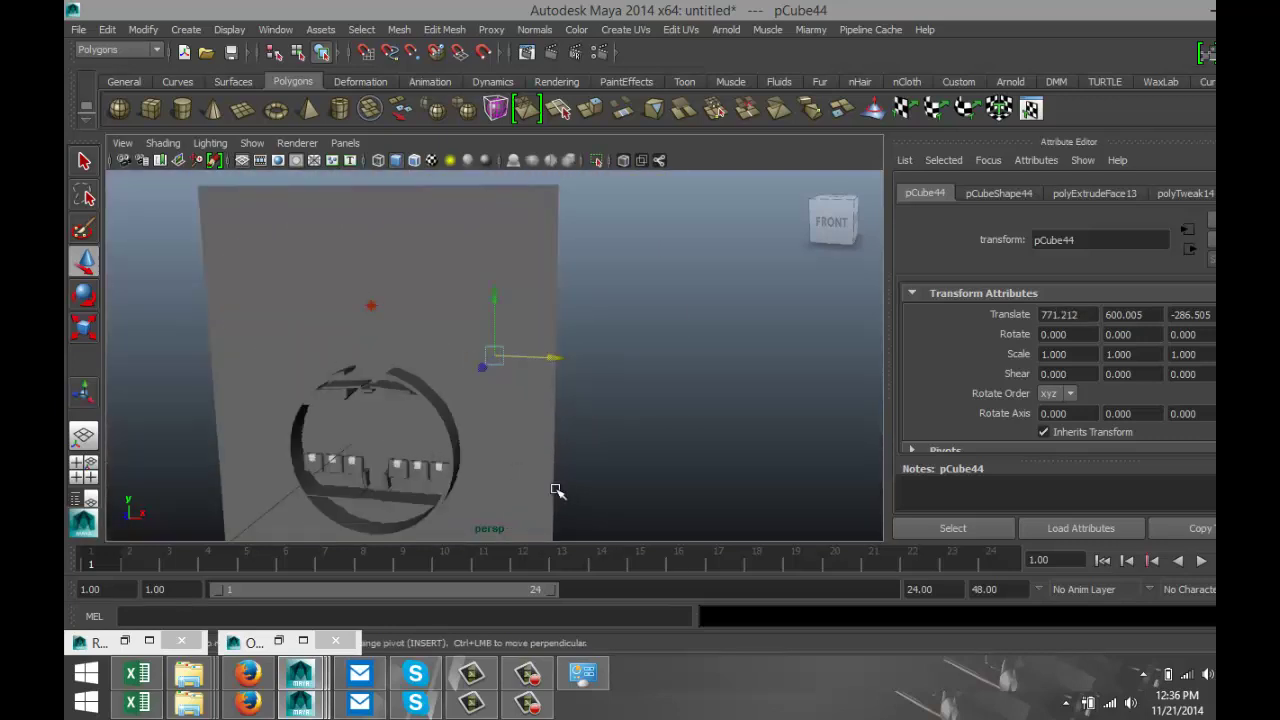
left_click_drag(592, 500, 505, 497, "alt")
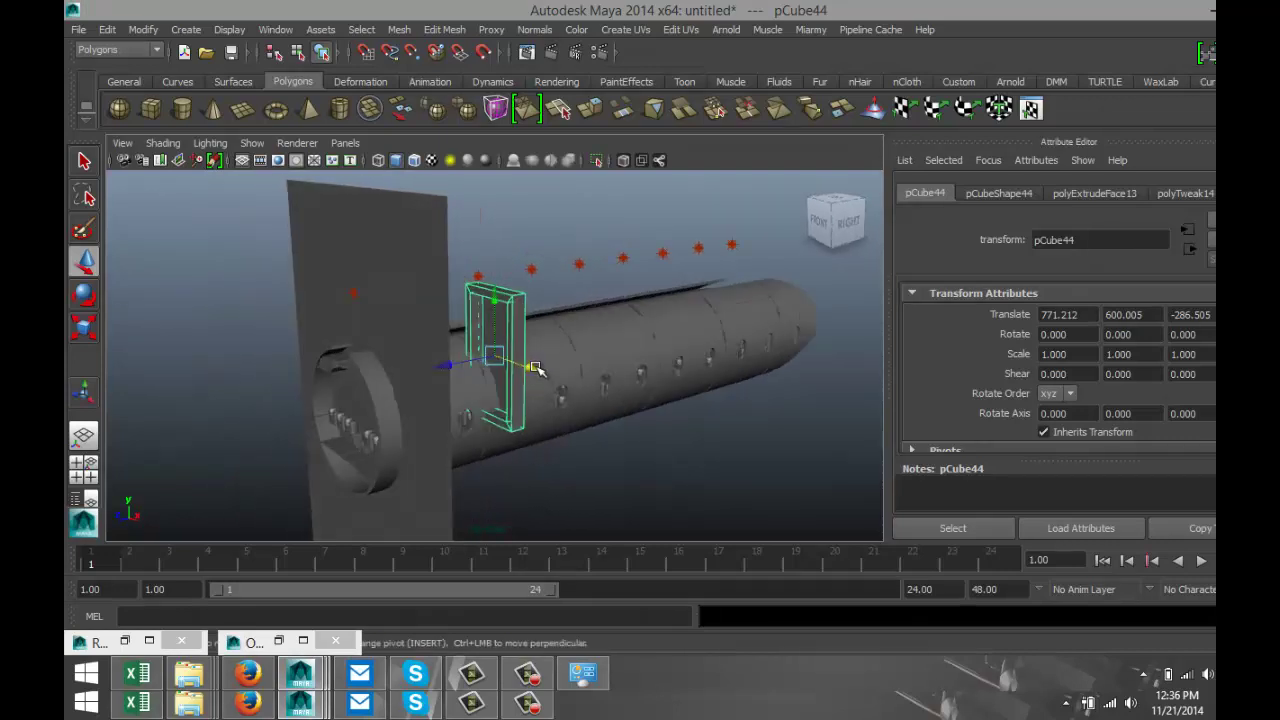
left_click_drag(535, 368, 505, 360)
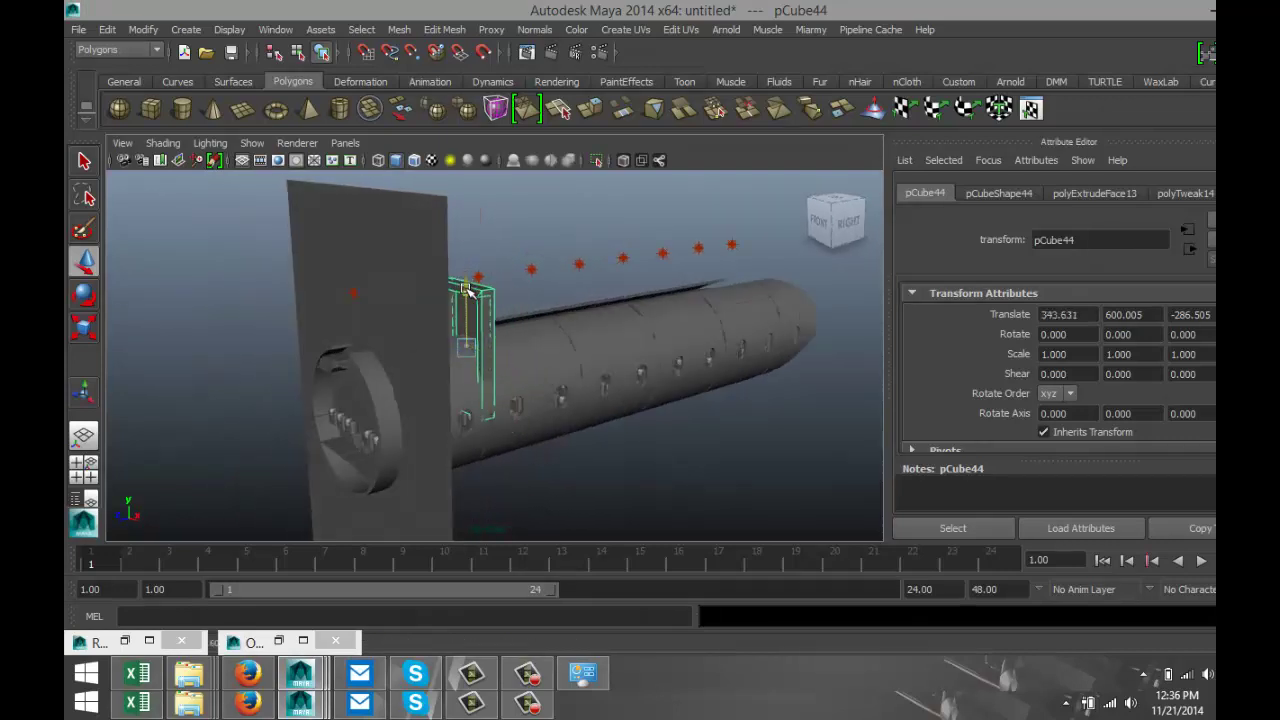
left_click_drag(466, 290, 720, 370)
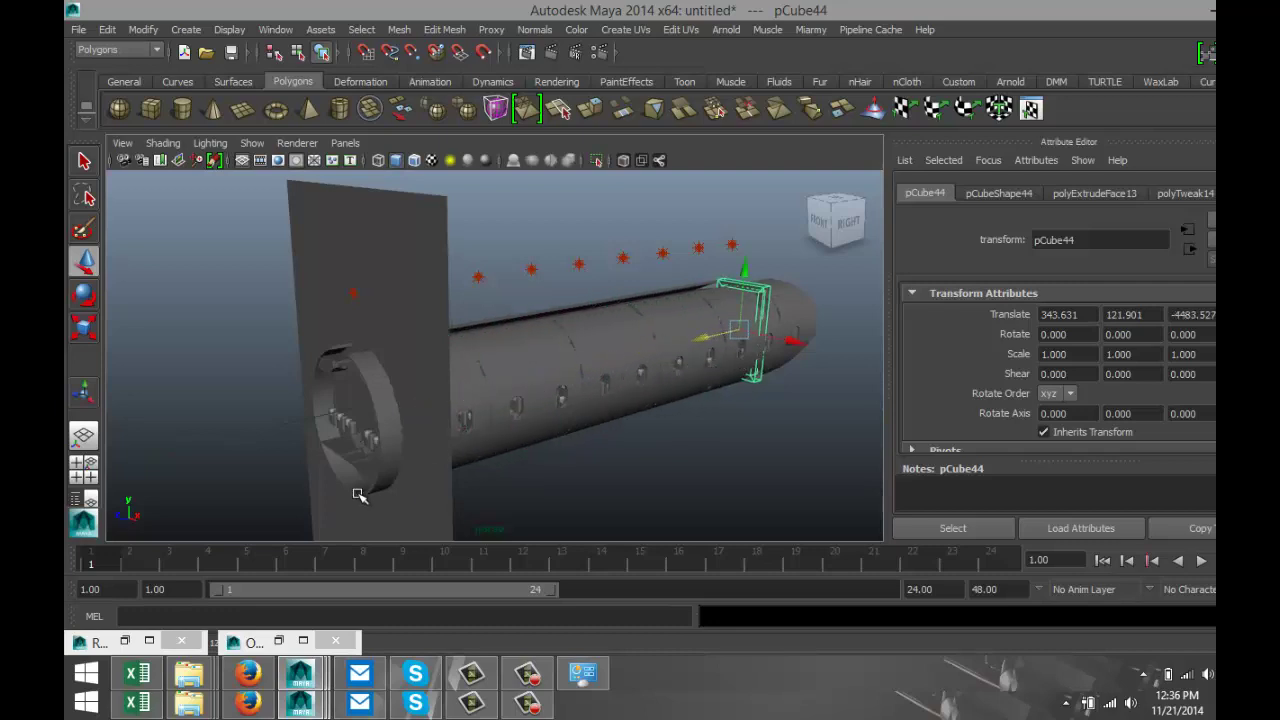
Try to scale the recessed panel along its depth at the cabin's far end, and undo the scaling
scroll(477, 502, "up", 2)
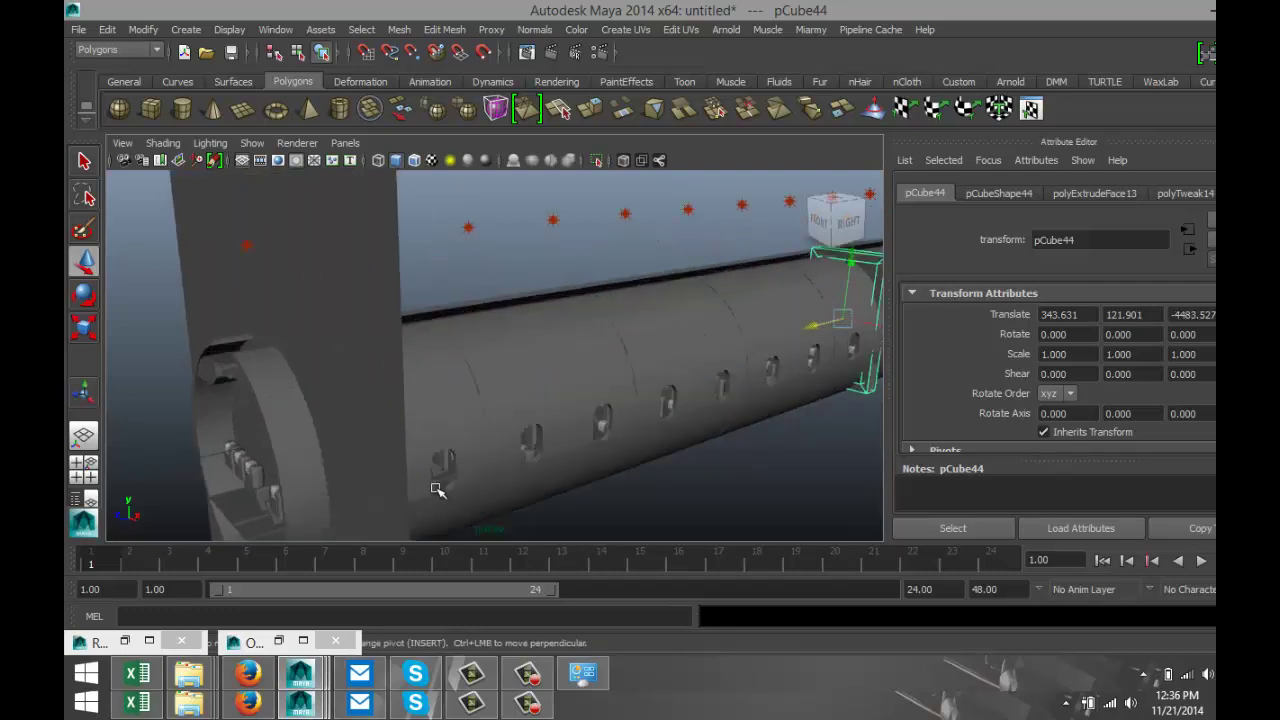
left_click_drag(454, 477, 504, 479, "alt")
scroll(503, 480, "up", 2)
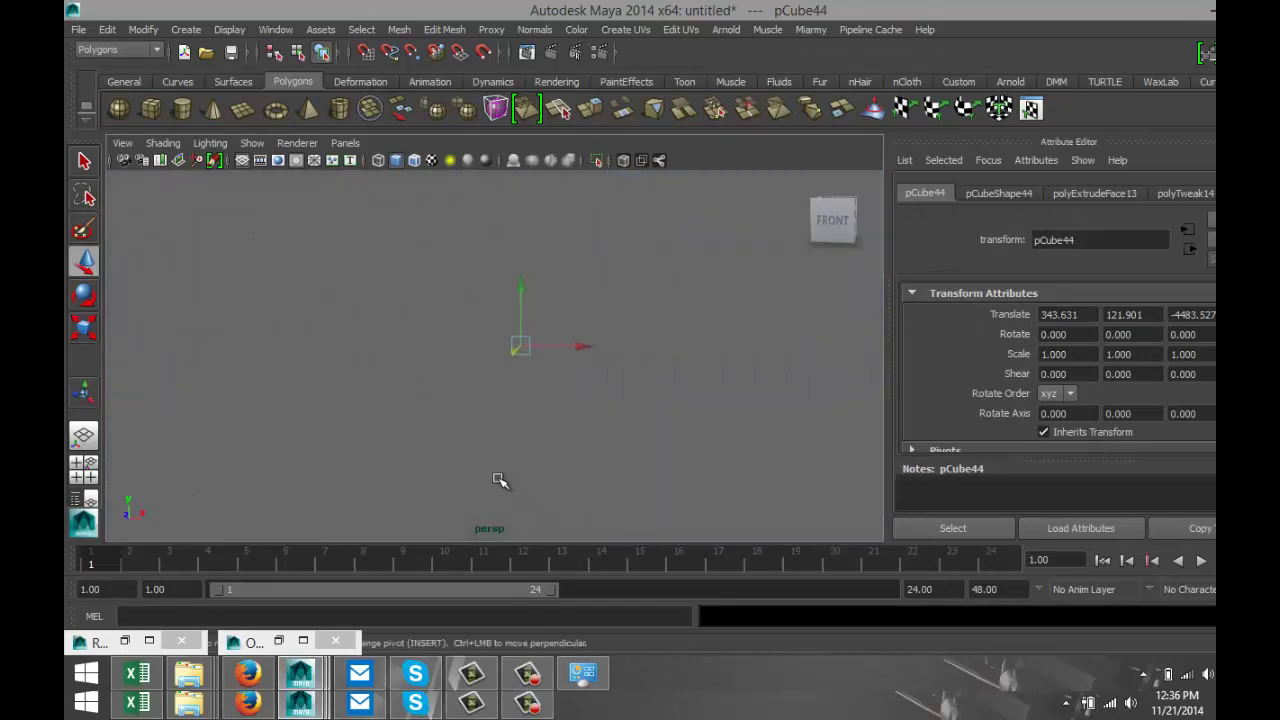
middle_click_drag(505, 477, 716, 361, "alt")
scroll(571, 397, "up", 2)
middle_click_drag(571, 397, 626, 434, "alt")
scroll(671, 403, "up", 3)
scroll(673, 408, "up", 1)
key("r")
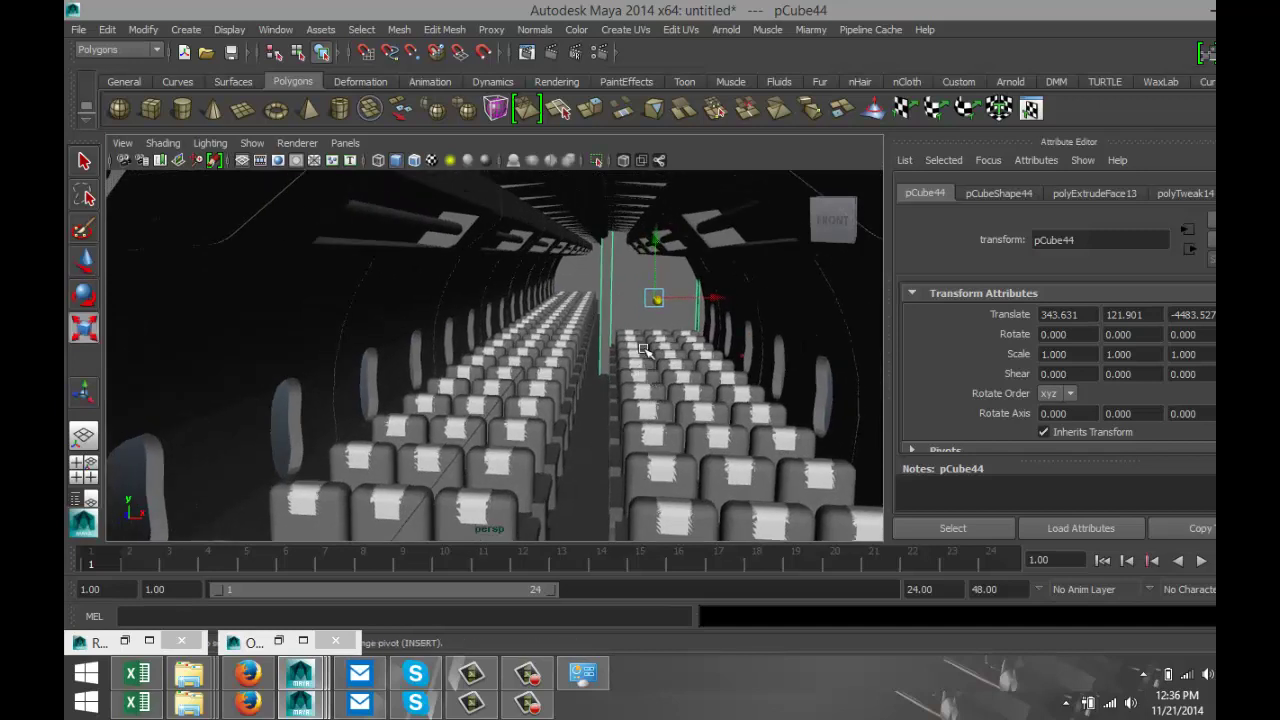
left_click_drag(650, 297, 612, 297)
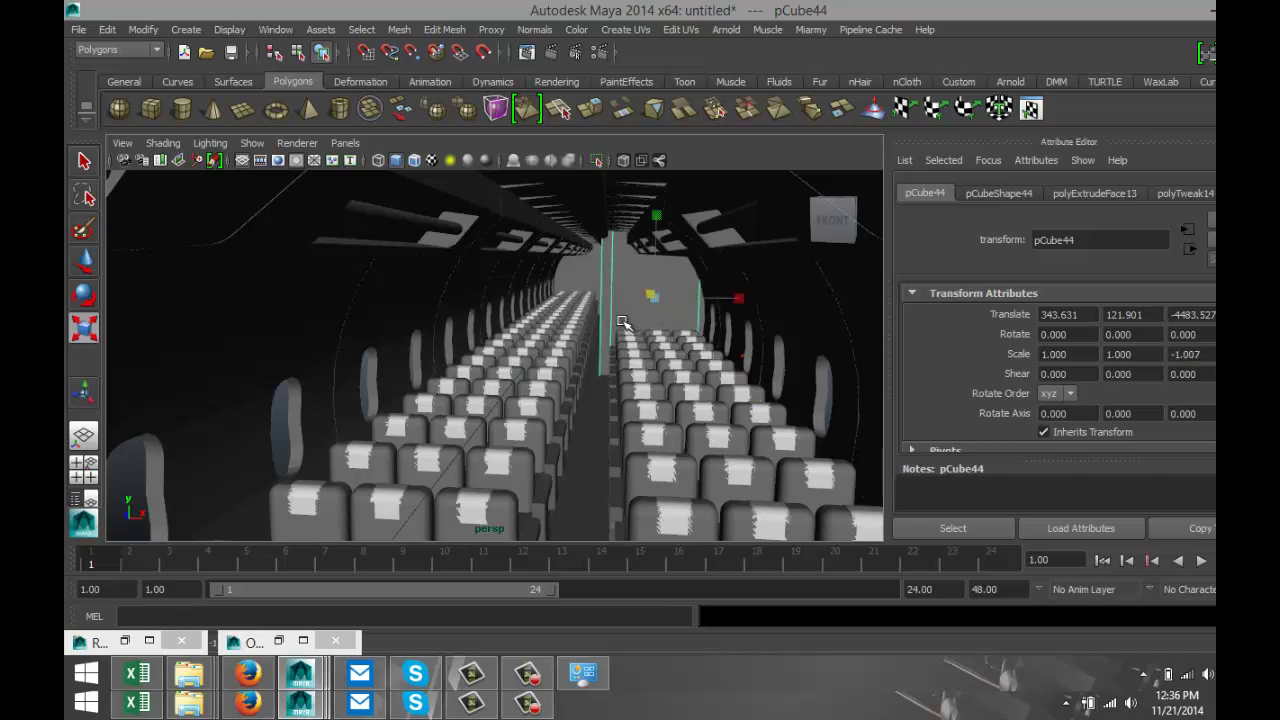
key("ctrl+z")
key("ctrl+z")
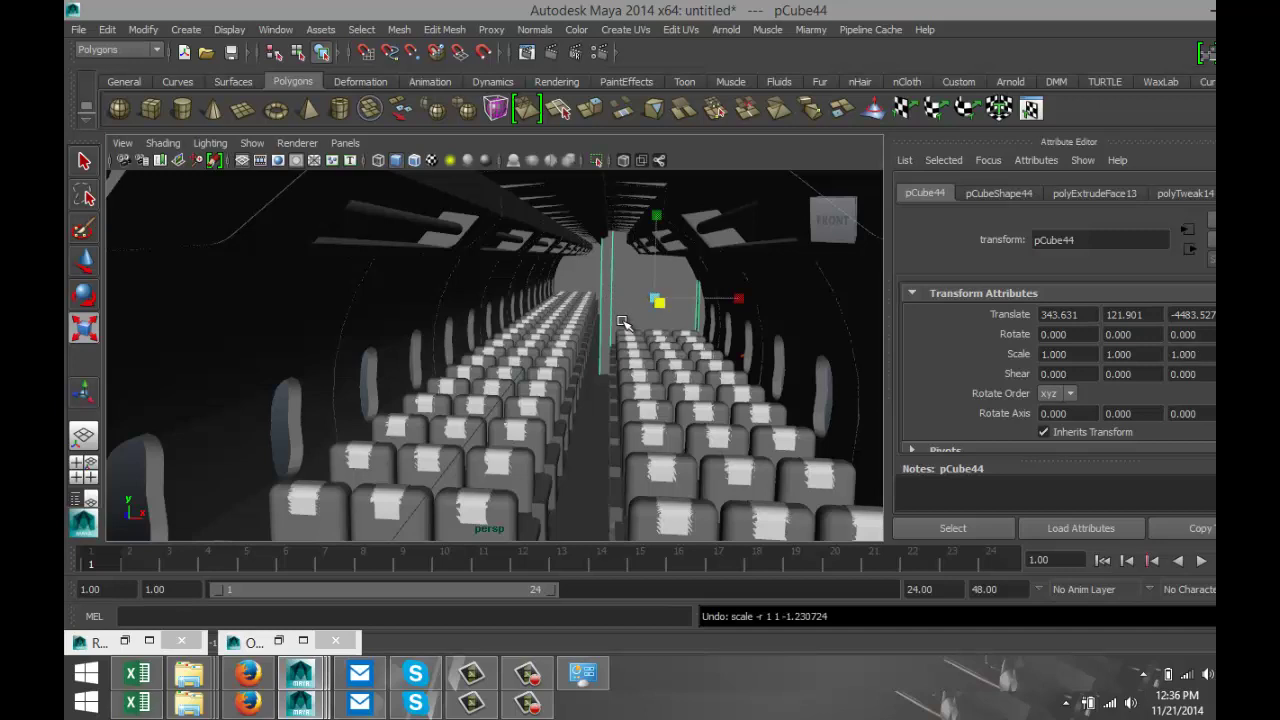
key("f")
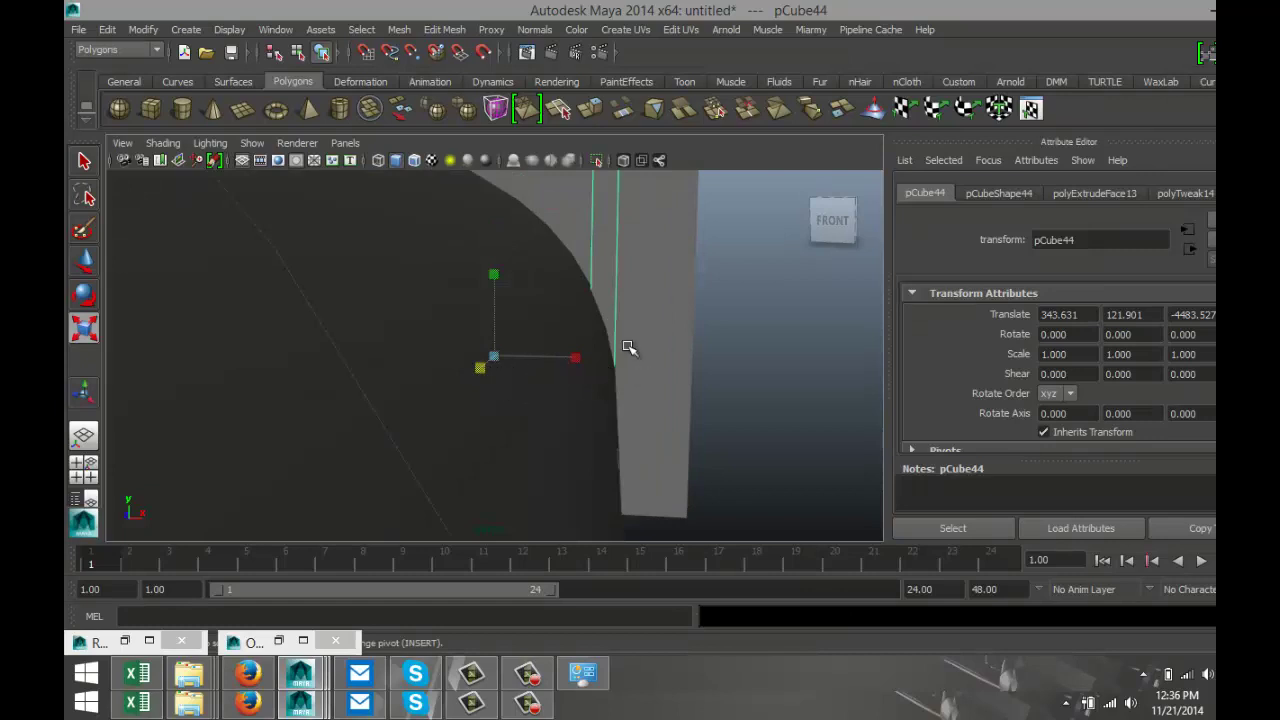
Scale the recessed panel down uniformly to about 0.436
scroll(657, 388, "down", 4)
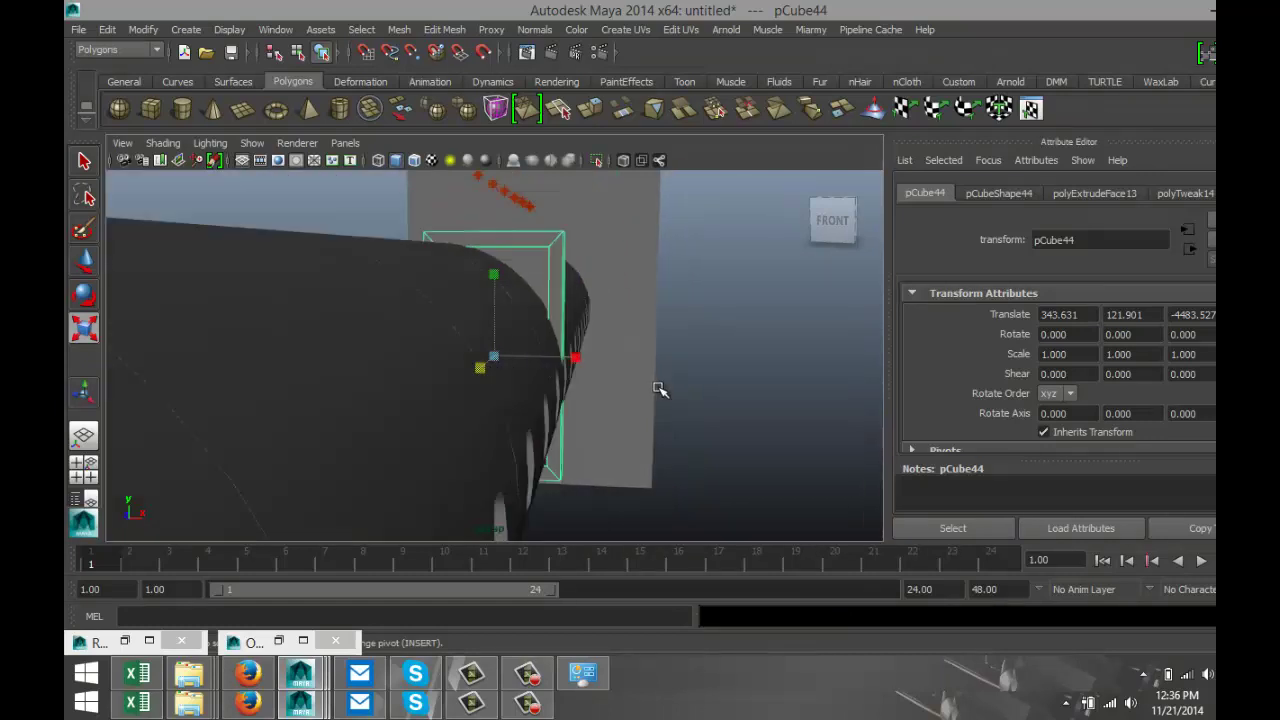
left_click_drag(665, 369, 640, 386, "alt")
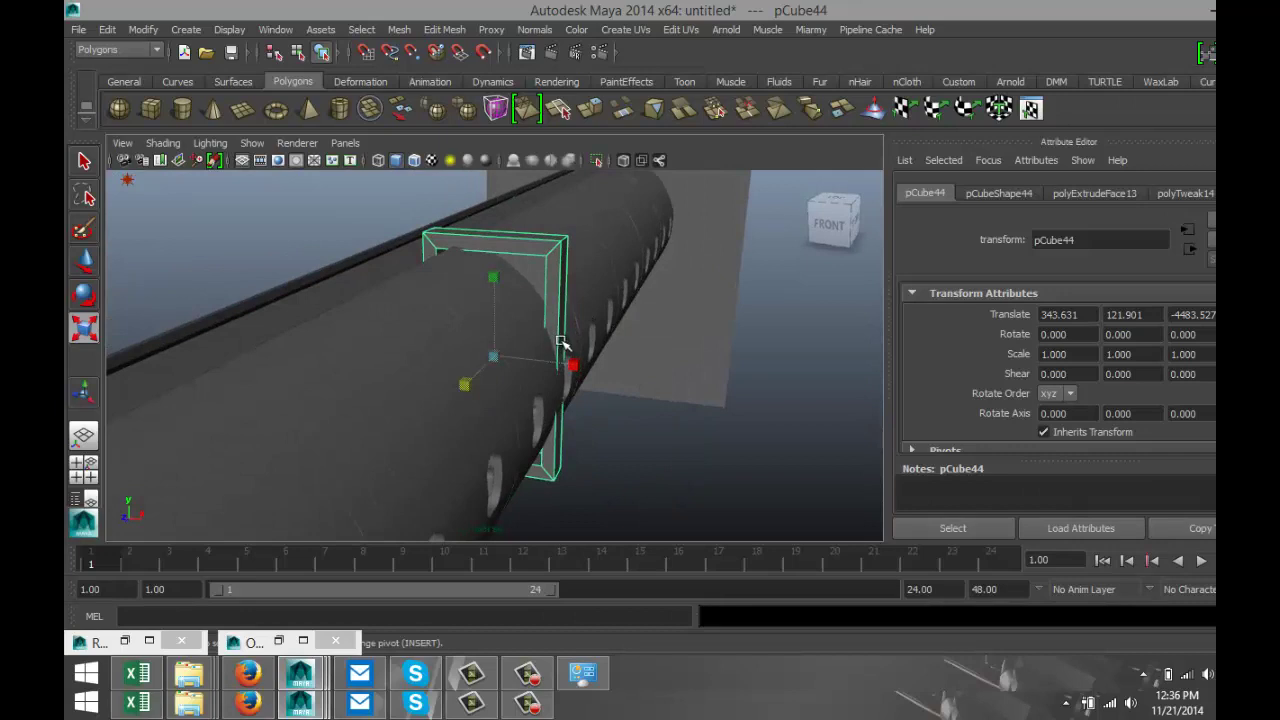
key("e")
key("r")
left_click_drag(490, 354, 417, 367)
scroll(497, 406, "up", 6)
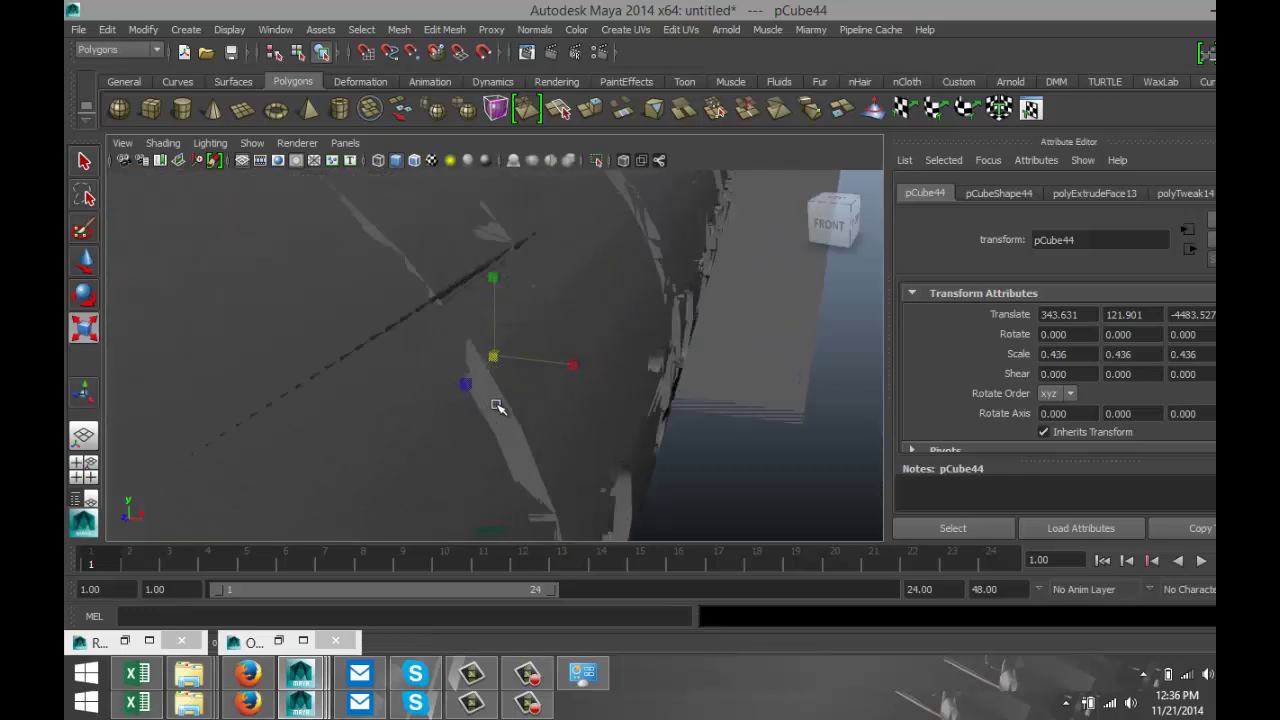
scroll(498, 406, "up", 4)
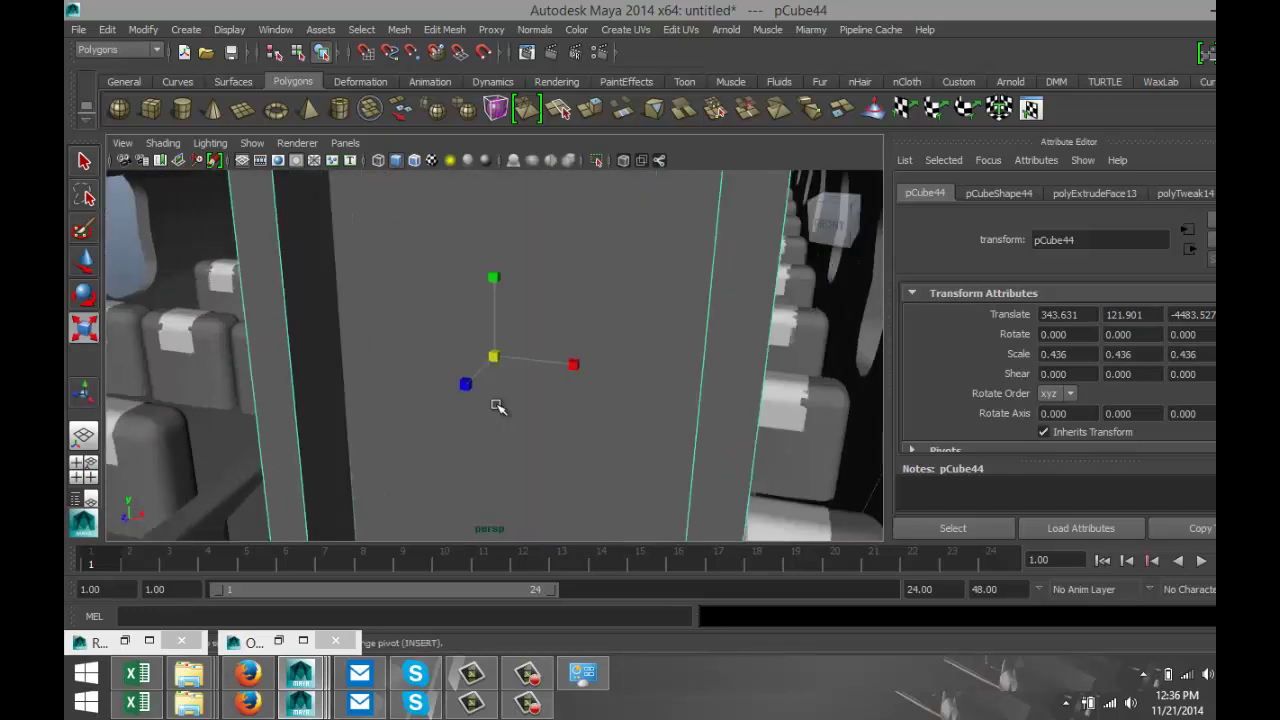
Move the recessed panel to the far end of the cabin aisle and lower it, at about X 23, Y -110, Z -9353
scroll(498, 406, "down", 3)
left_click_drag(475, 409, 495, 178, "alt")
key("w")
key("f")
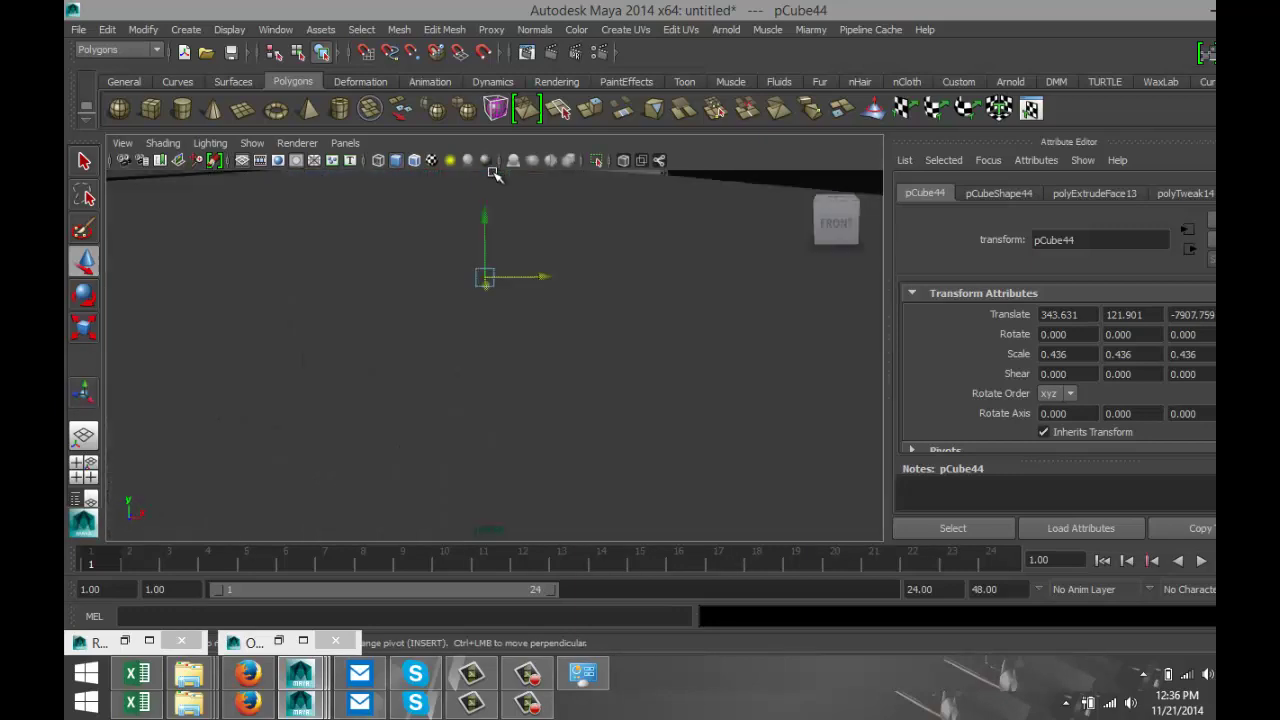
scroll(470, 294, "down", 1)
left_click_drag(463, 315, 480, 306, "alt")
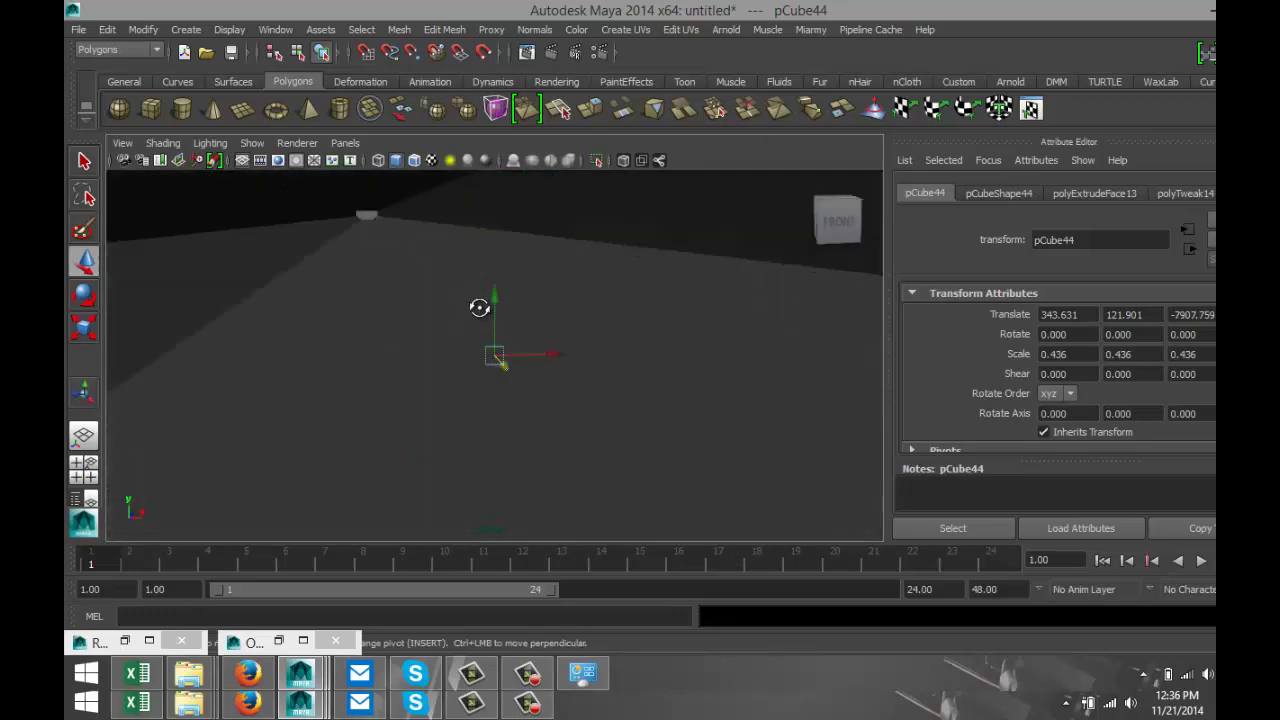
scroll(480, 304, "down", 5)
middle_click_drag(506, 308, 554, 330, "alt")
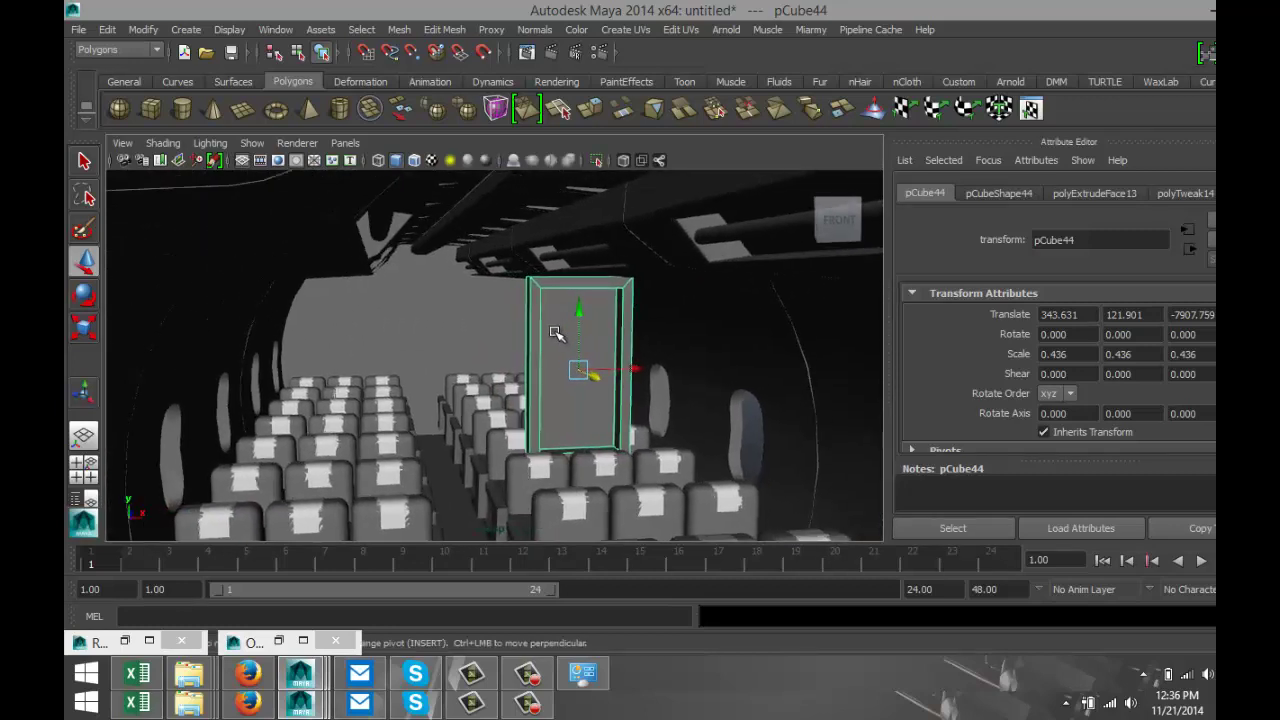
left_click_drag(597, 380, 488, 339)
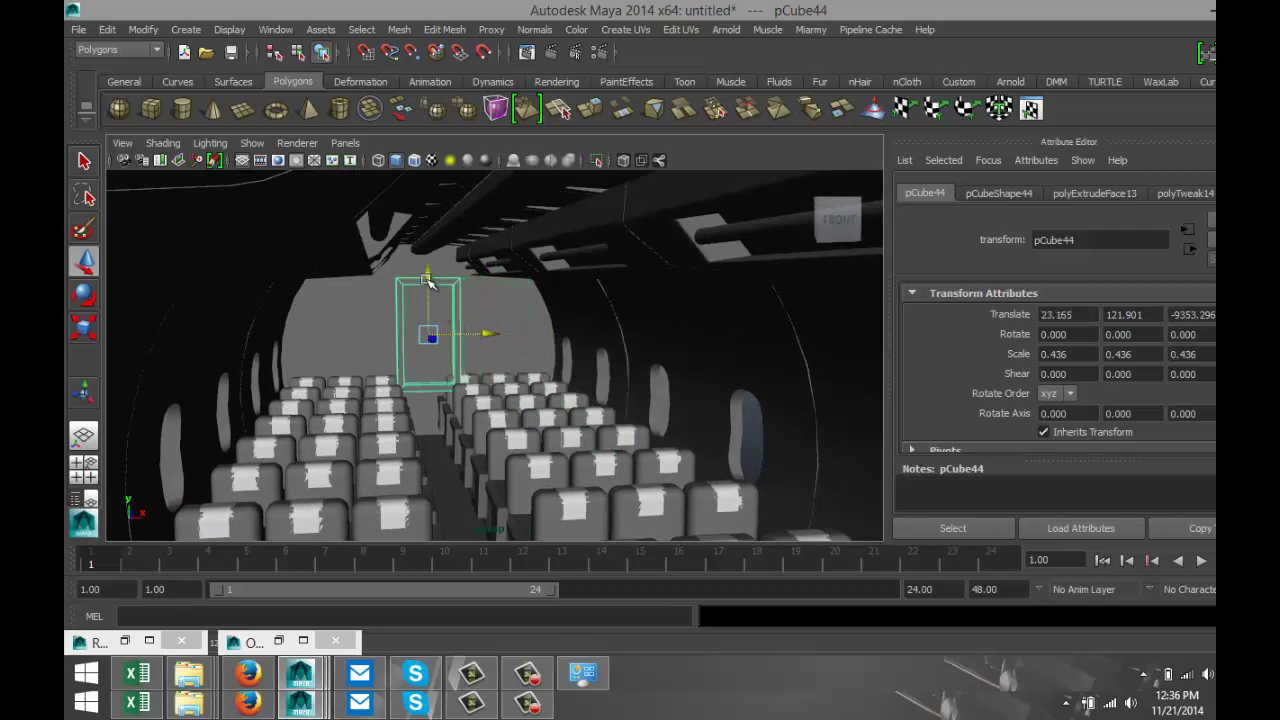
left_click_drag(429, 281, 426, 326)
left_click_drag(425, 328, 426, 332)
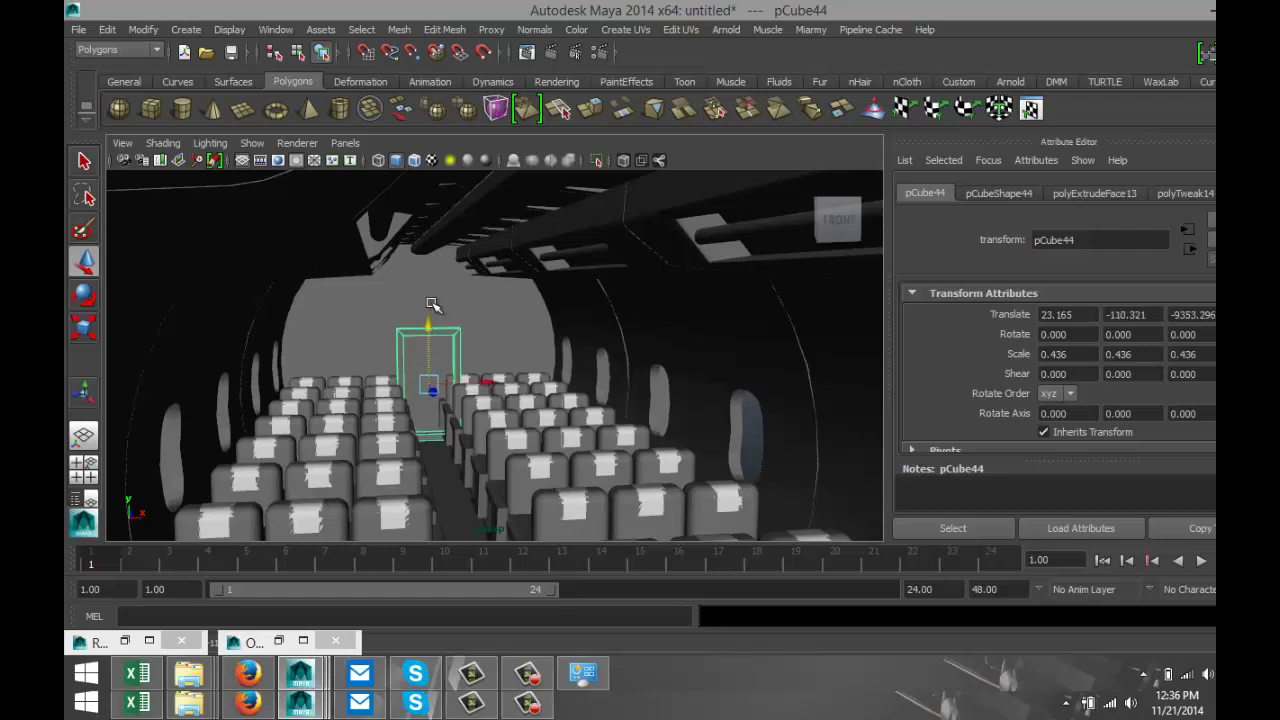
In the front view, centre the recessed panel between the two seat blocks, at about X -1
left_click(84, 466)
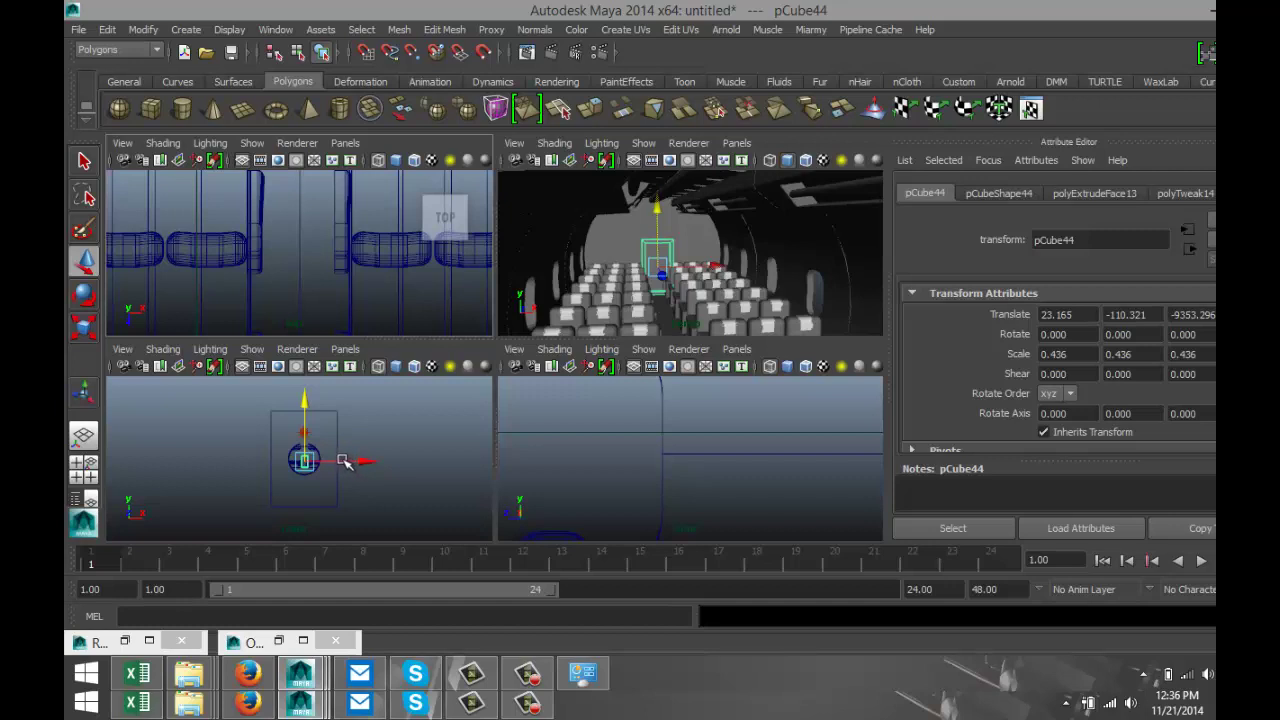
key("space")
key("f")
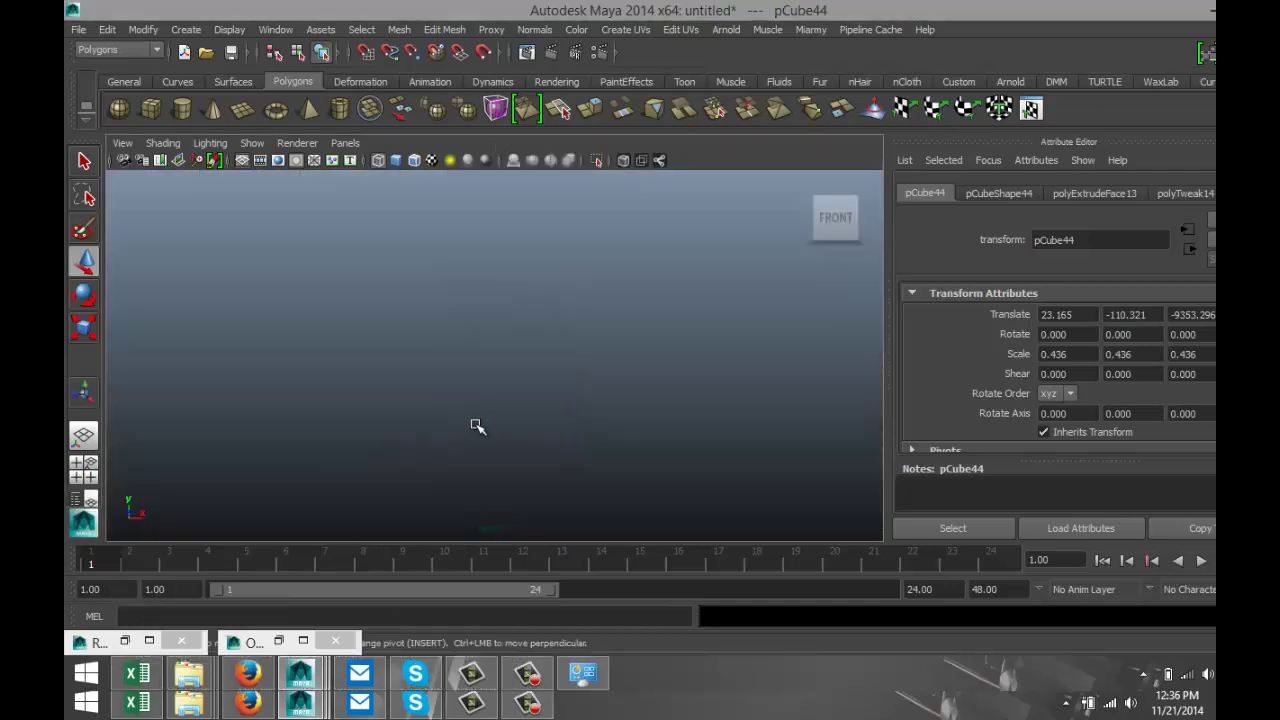
scroll(471, 378, "down", 3)
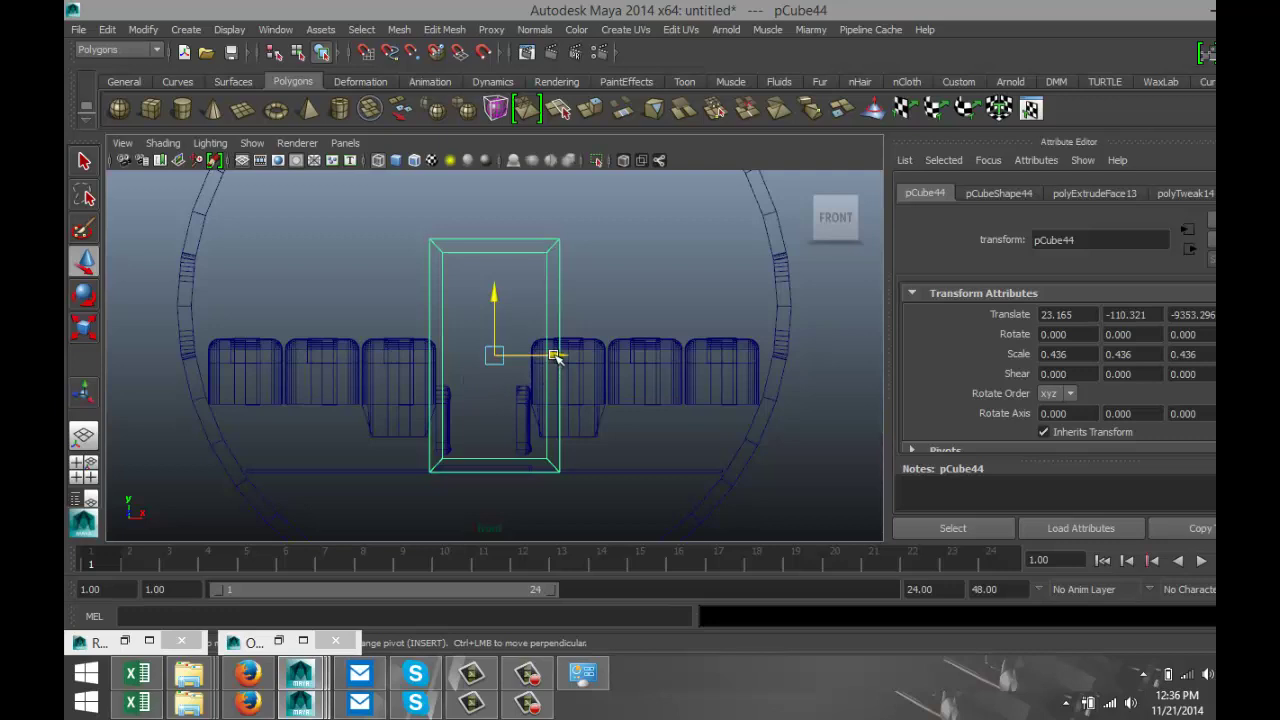
left_click_drag(556, 358, 544, 360)
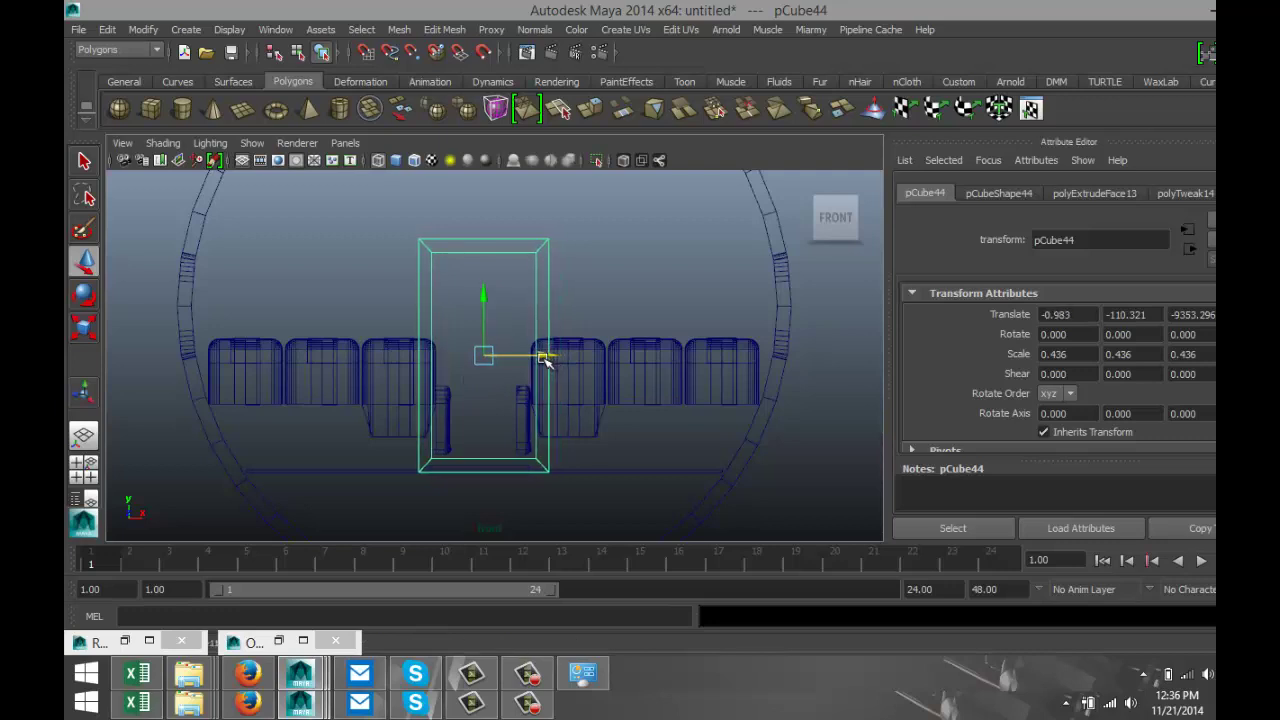
Recall the perspective view's saved bookmark "new" and examine the panel at the end of the aisle from a slightly higher viewpoint
left_click(86, 463)
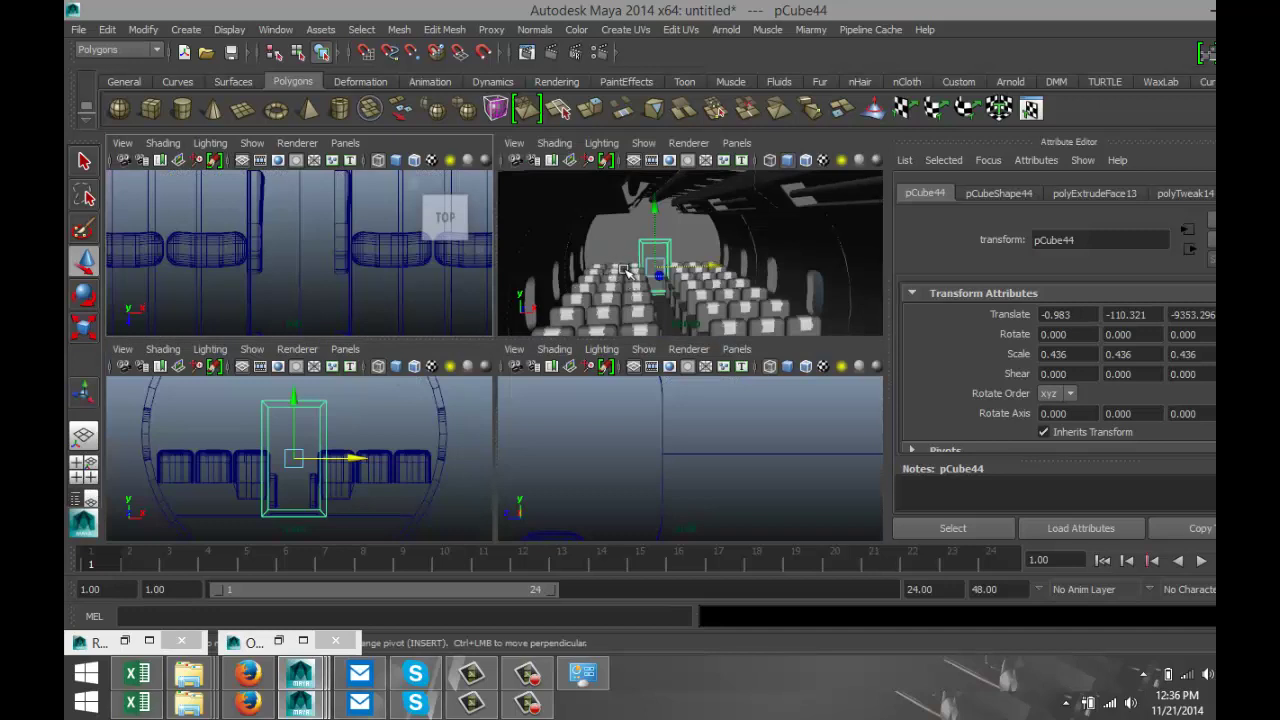
key("space")
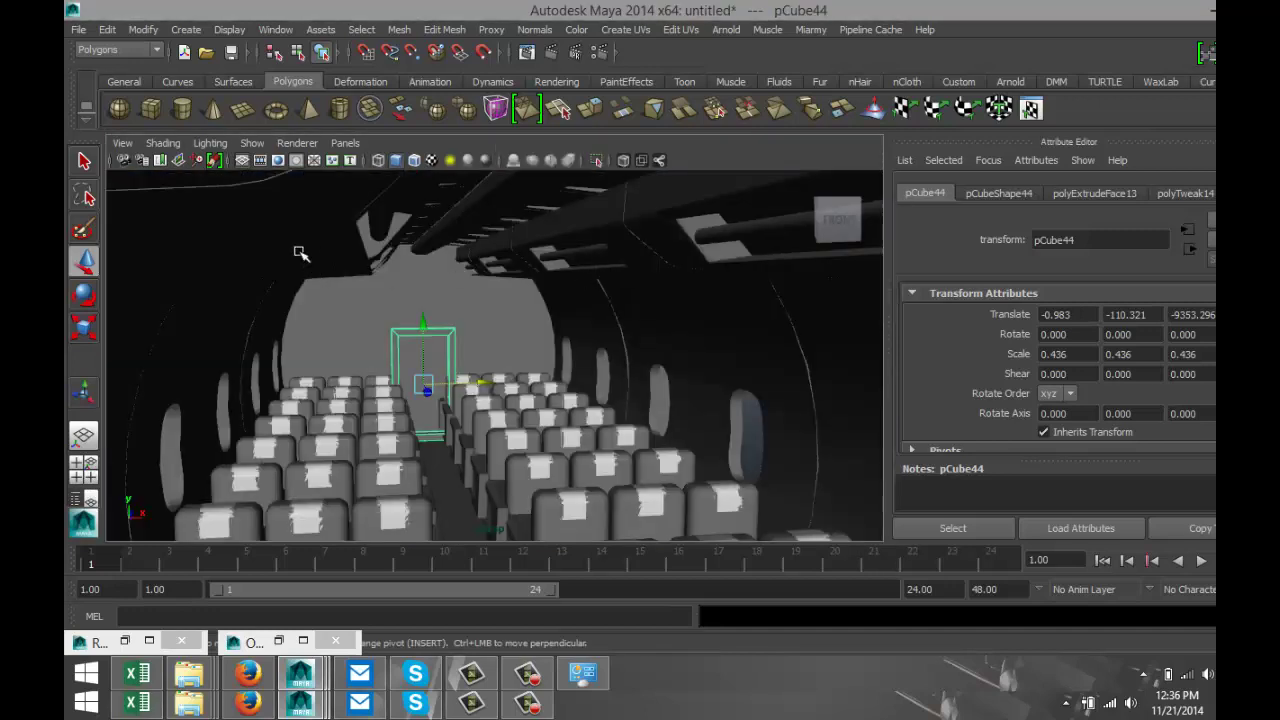
left_click(128, 145)
mouse_move(222, 368)
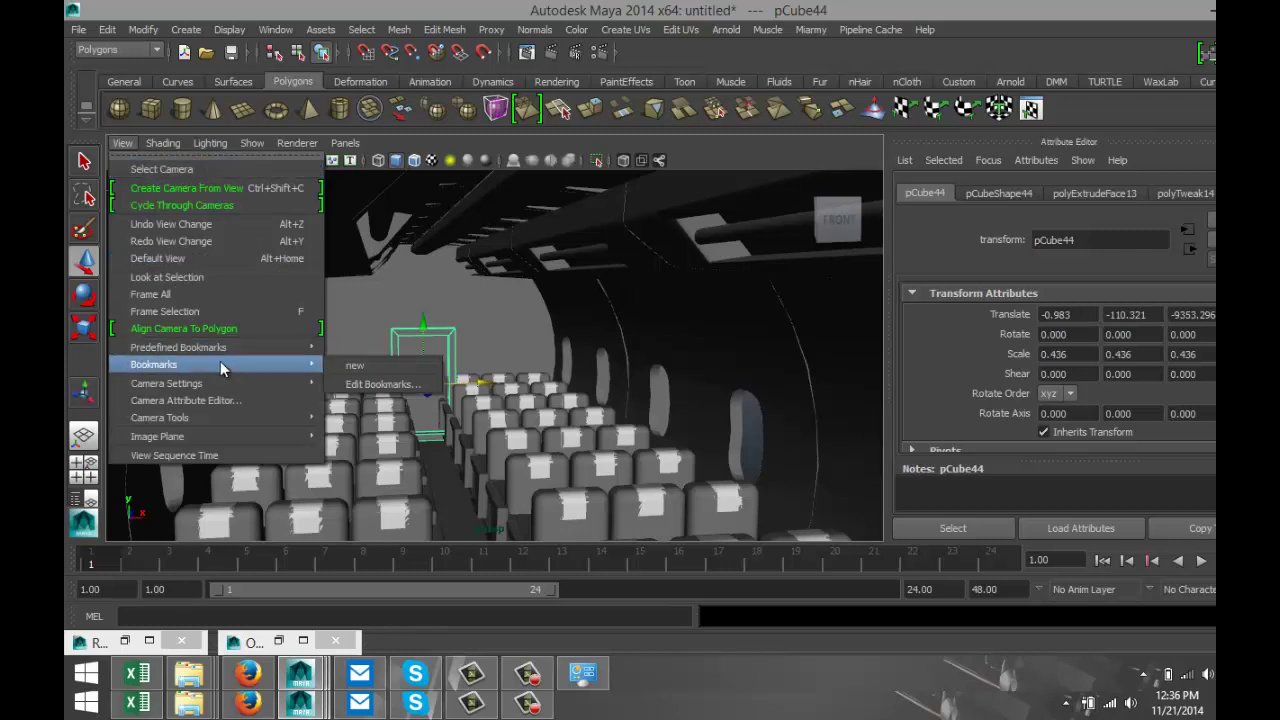
left_click(371, 365)
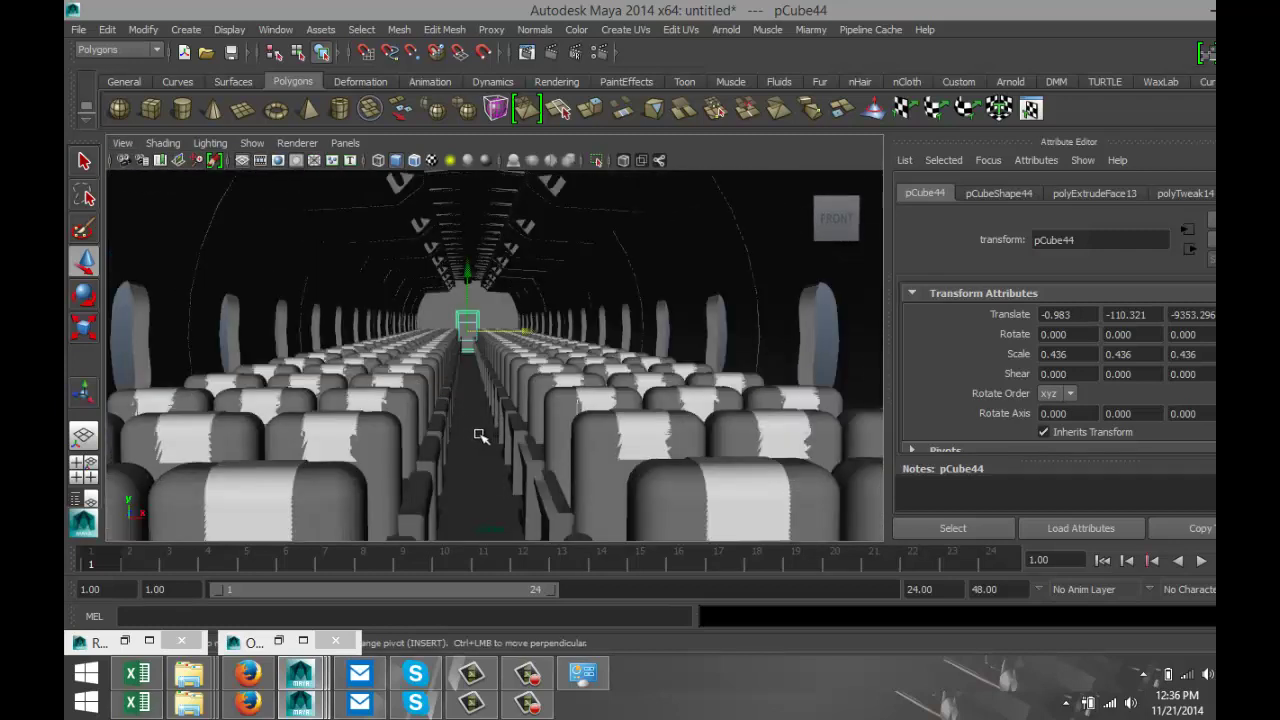
scroll(470, 413, "down", 3)
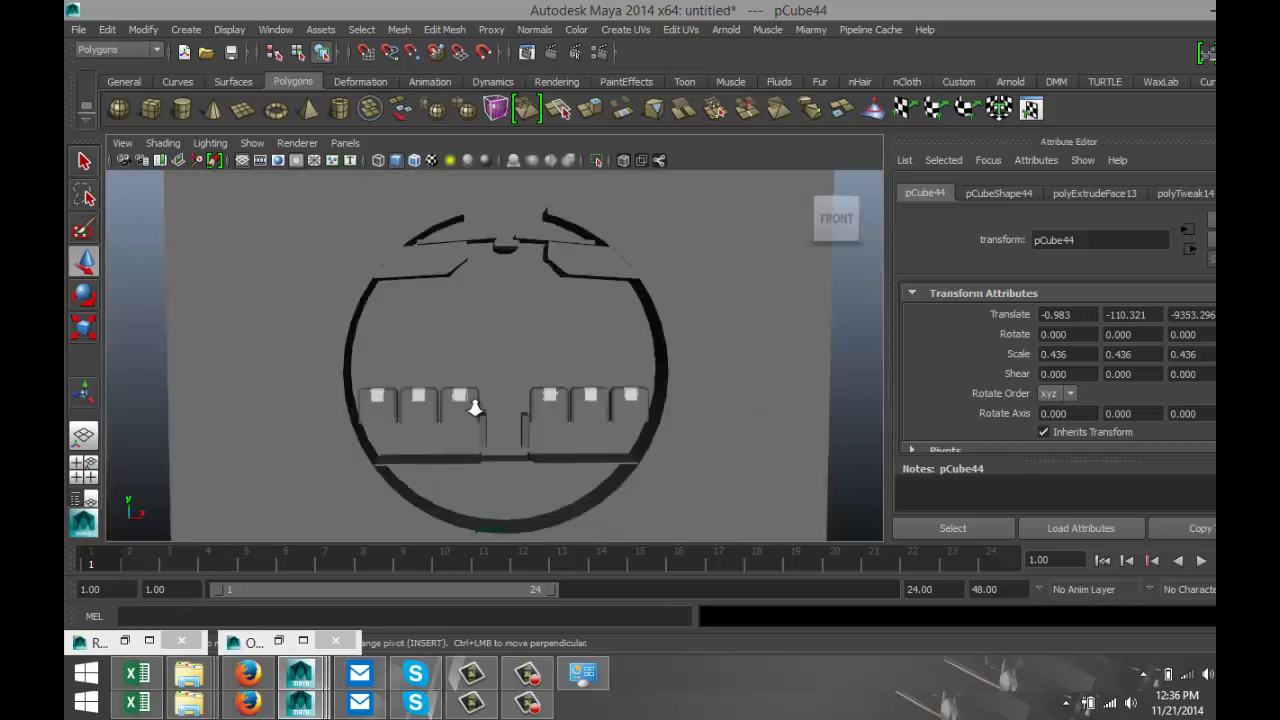
scroll(475, 408, "down", 1)
scroll(473, 410, "up", 1)
left_click(122, 143)
mouse_move(215, 364)
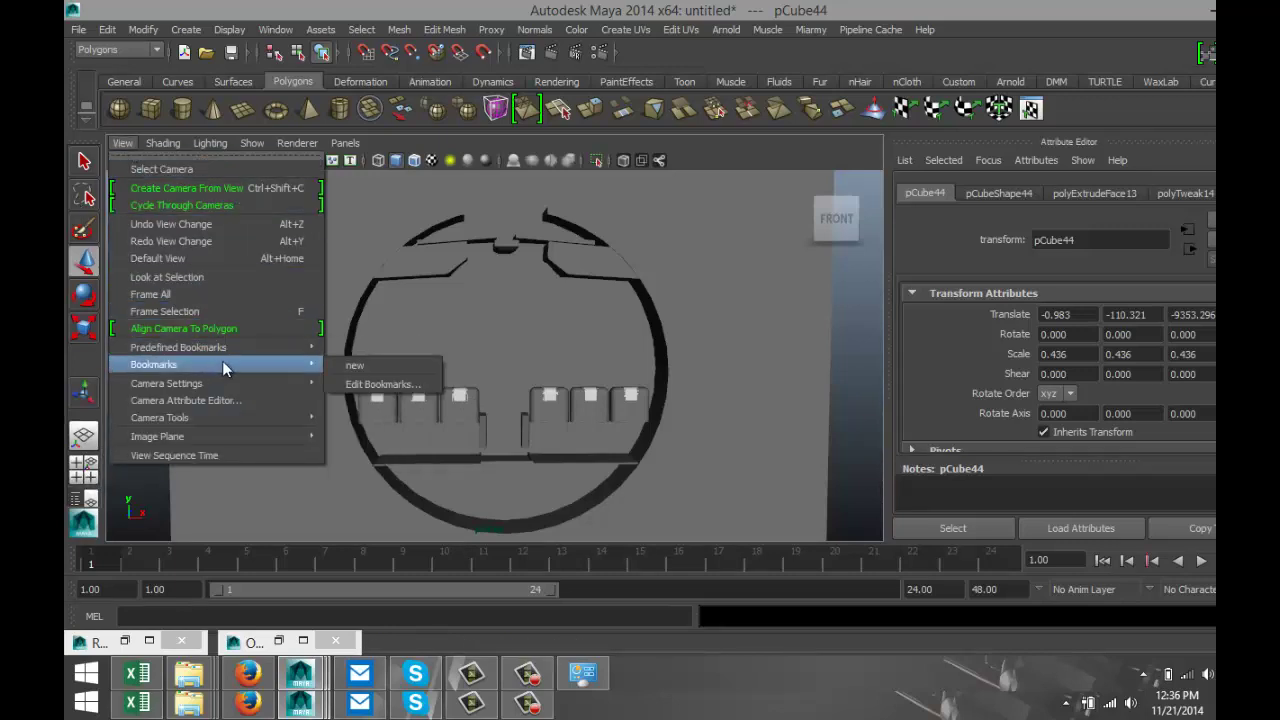
left_click(343, 367)
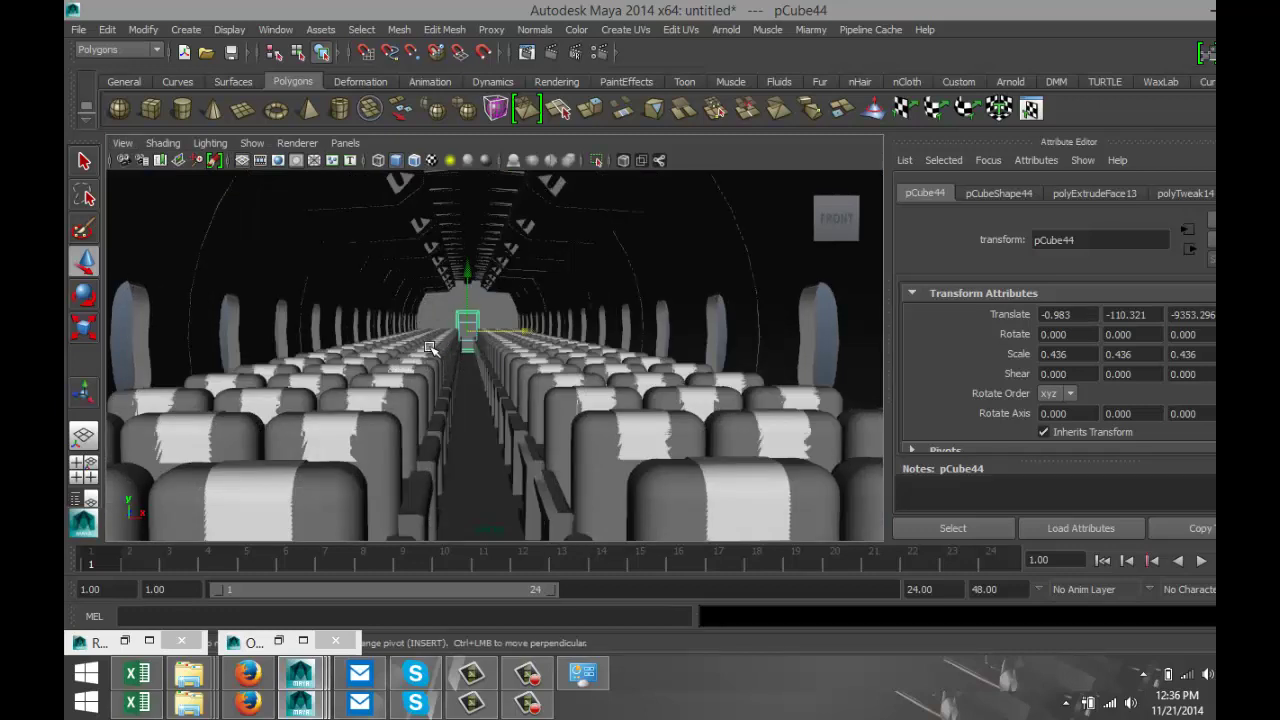
scroll(418, 354, "down", 5)
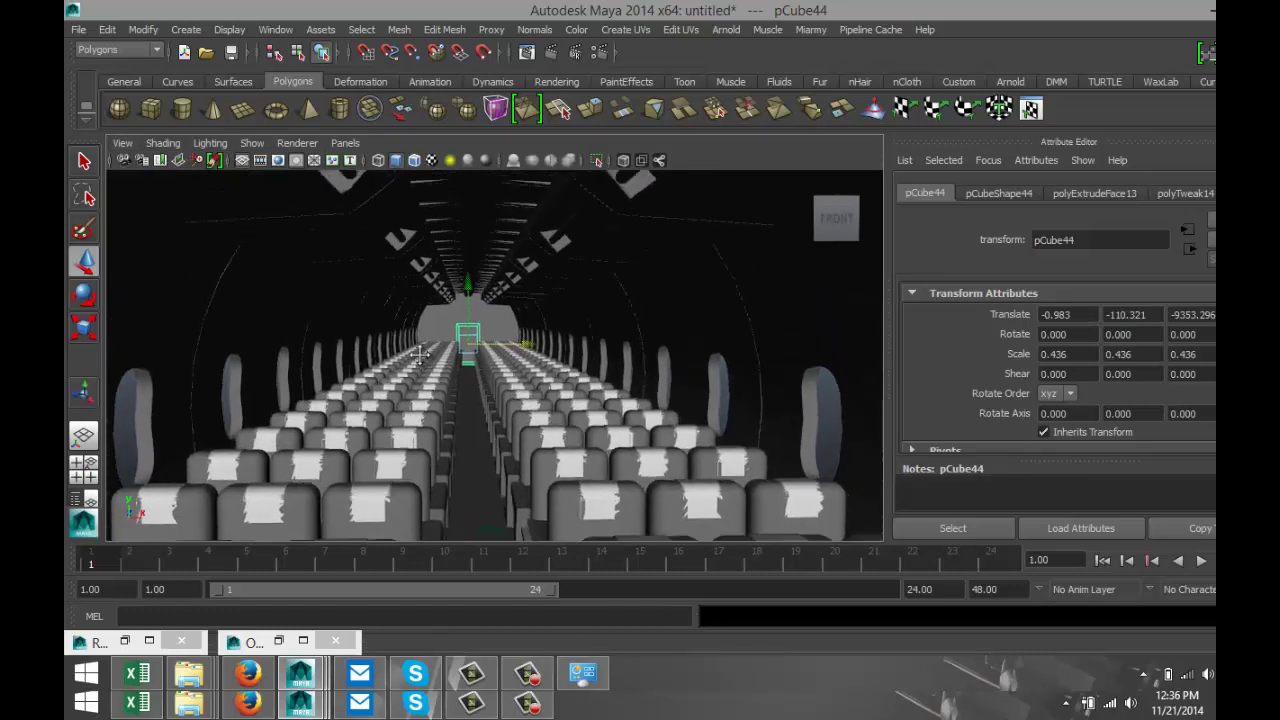
In the side view, select the whole row of point lights without the fuselage mesh and lower them into the cabin to about Y 6.6
left_click(331, 236)
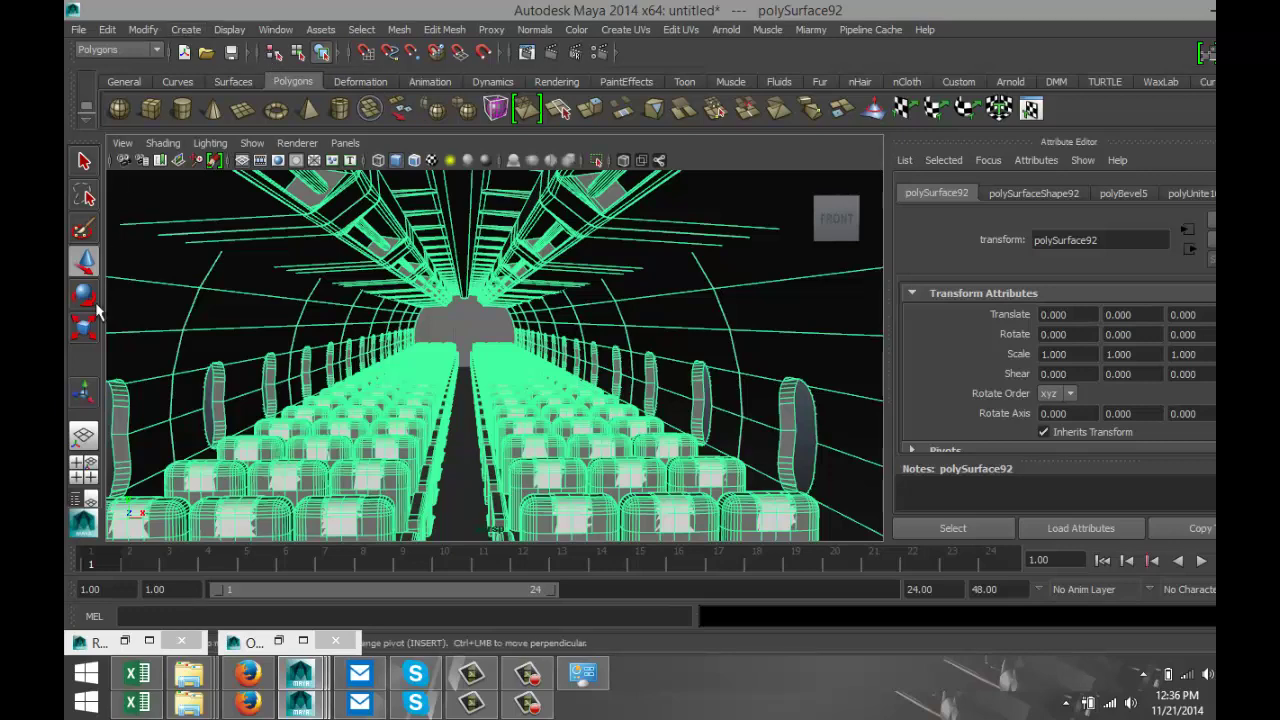
left_click(83, 462)
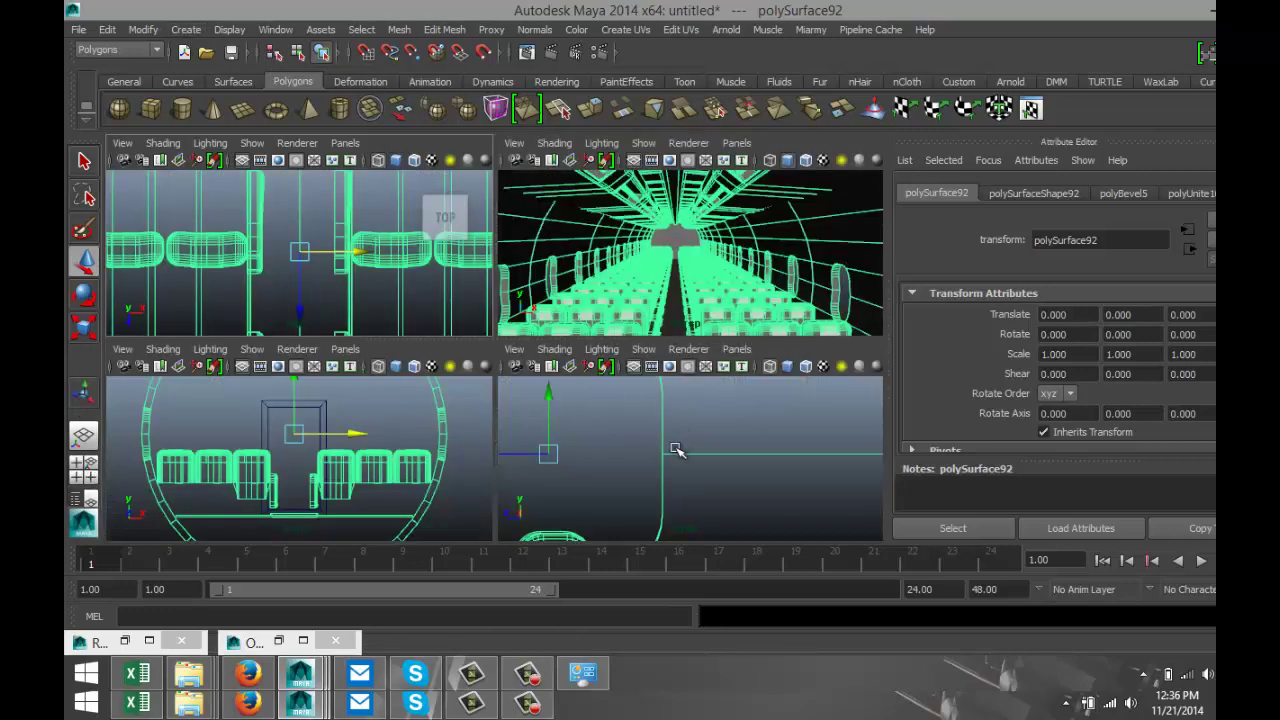
key("space")
scroll(571, 423, "down", 5)
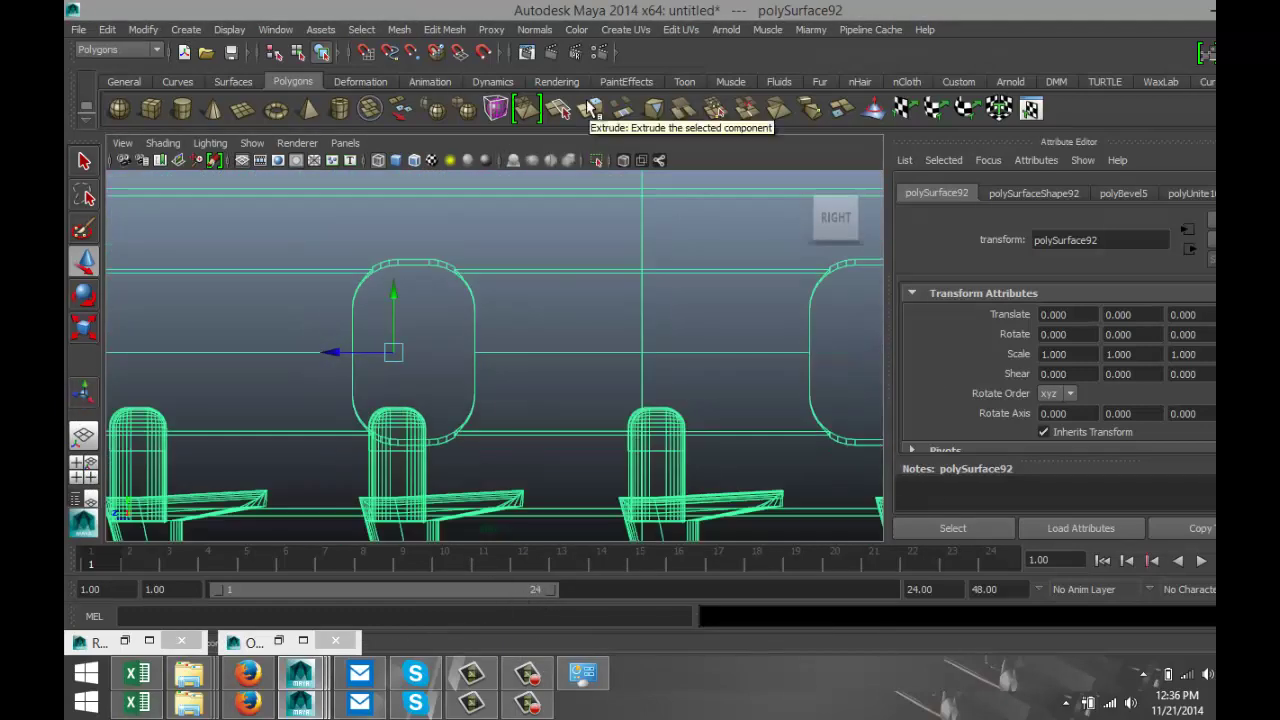
scroll(537, 320, "down", 3)
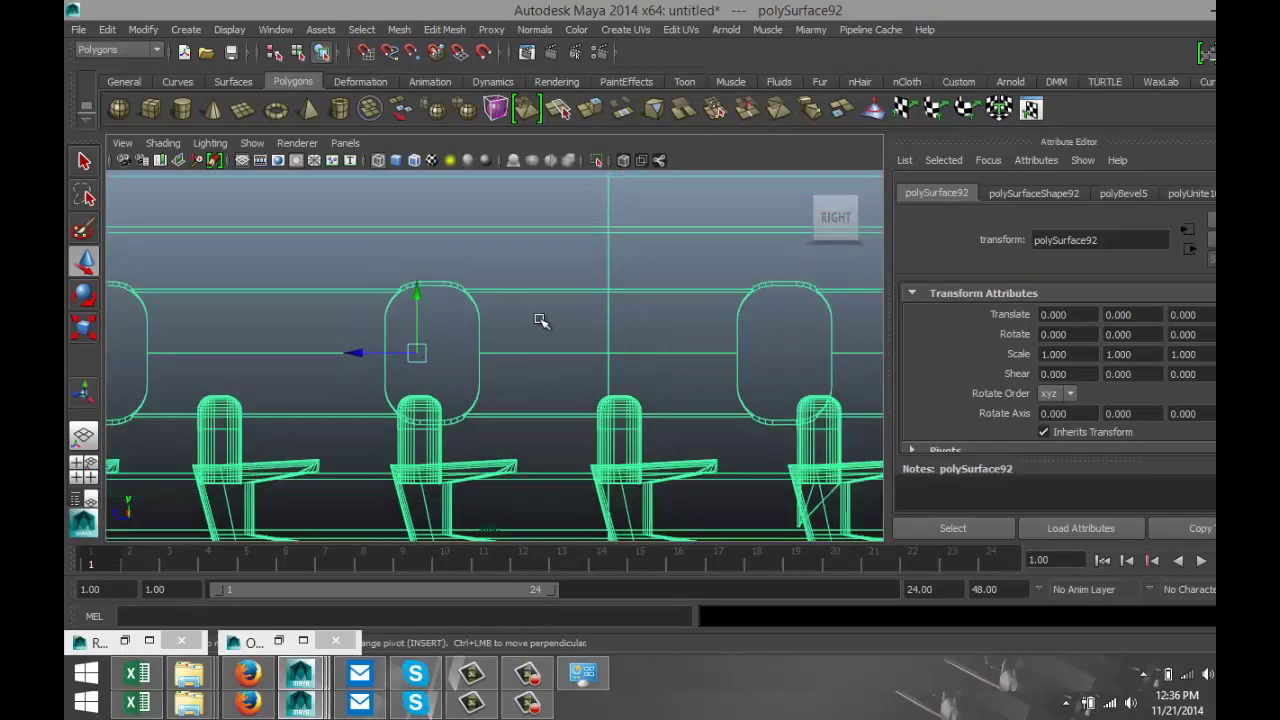
scroll(541, 335, "down", 3)
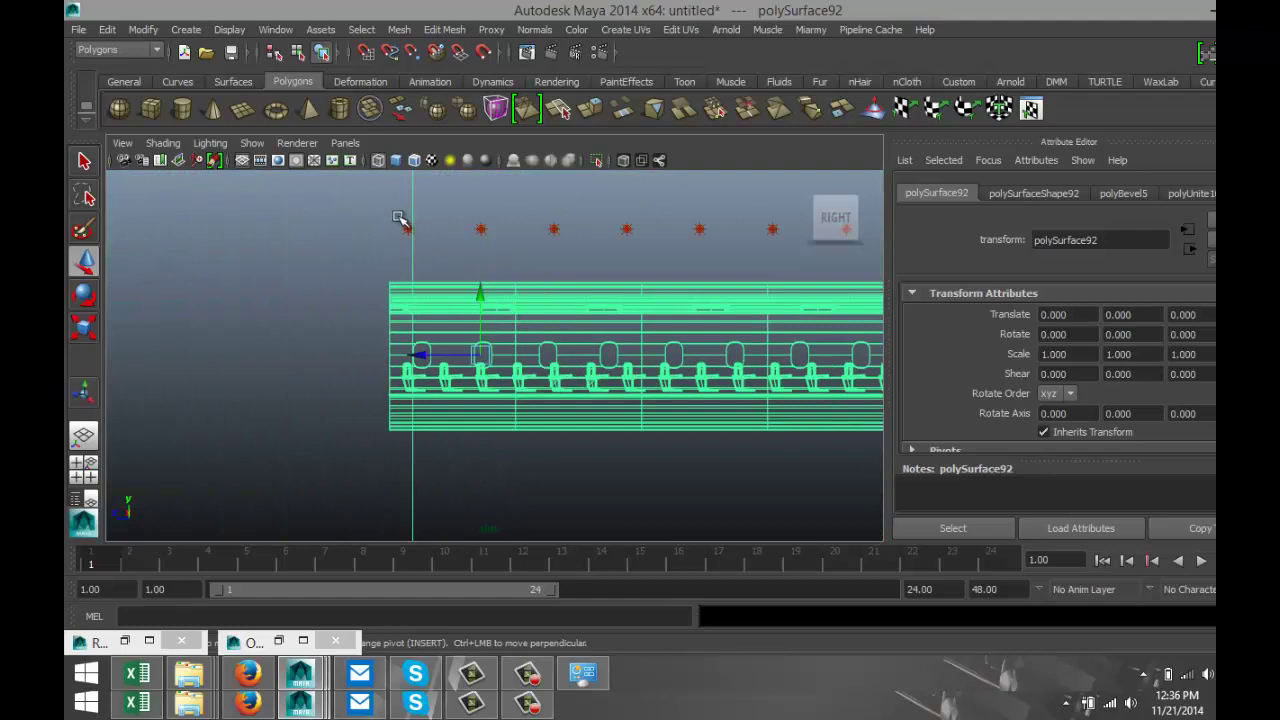
scroll(455, 245, "down", 3)
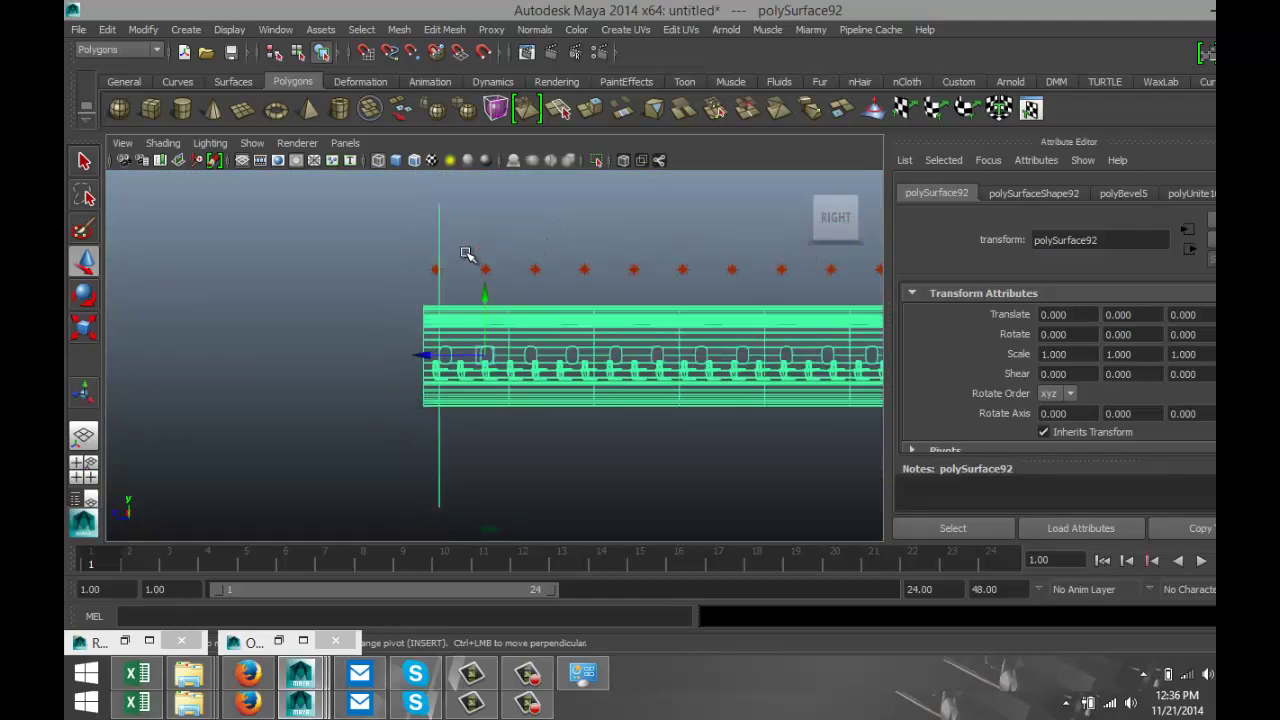
scroll(470, 255, "down", 1)
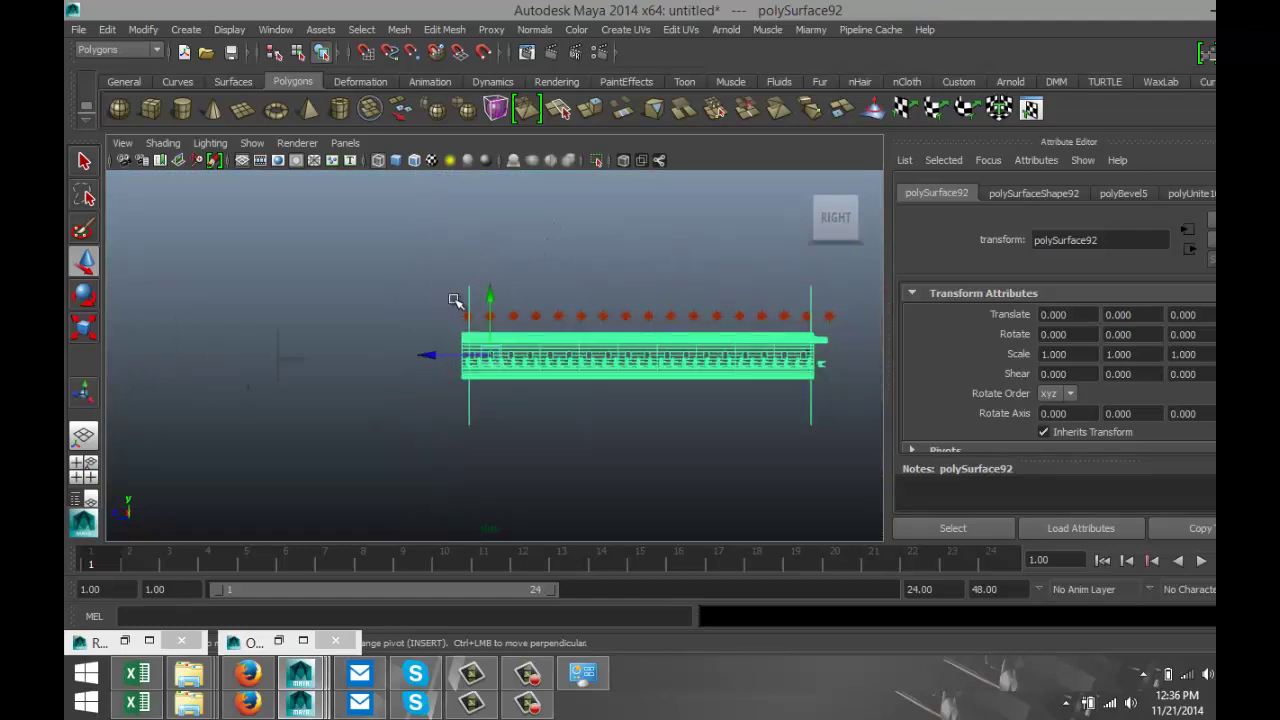
left_click_drag(440, 301, 700, 320)
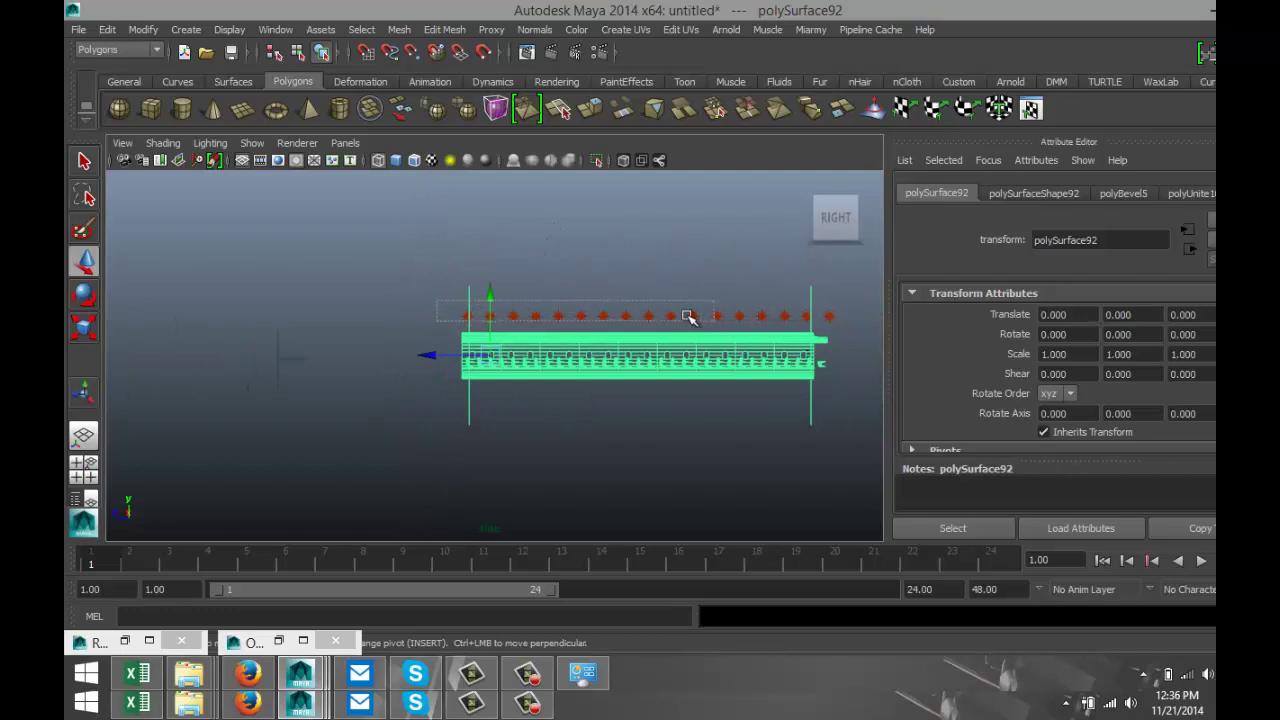
left_click(465, 300)
left_click_drag(465, 300, 847, 327)
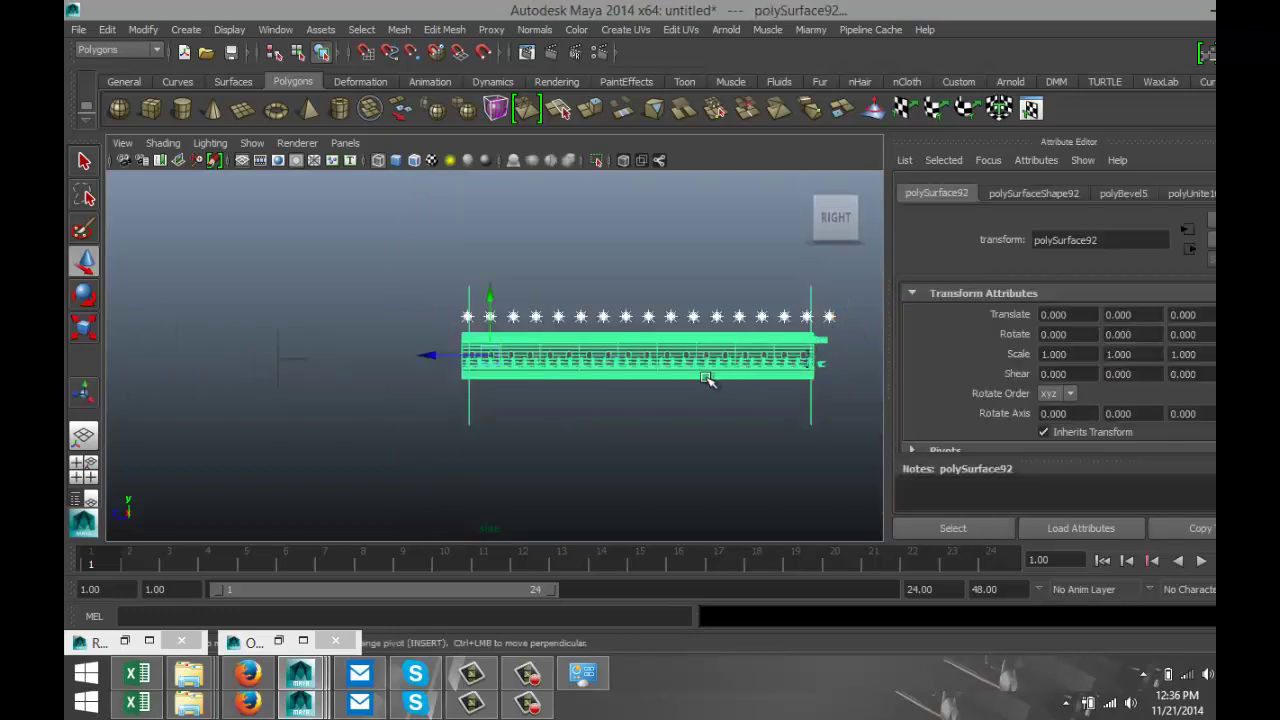
left_click(660, 363, "shift")
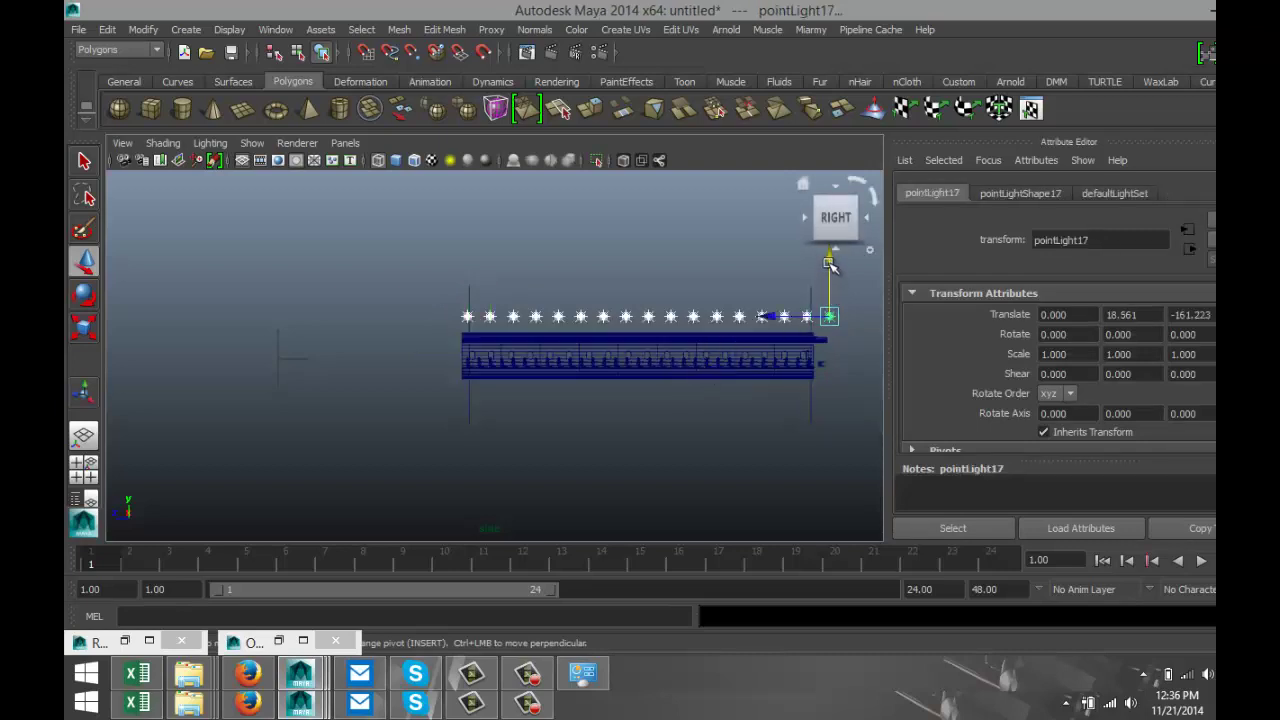
left_click_drag(829, 267, 832, 288)
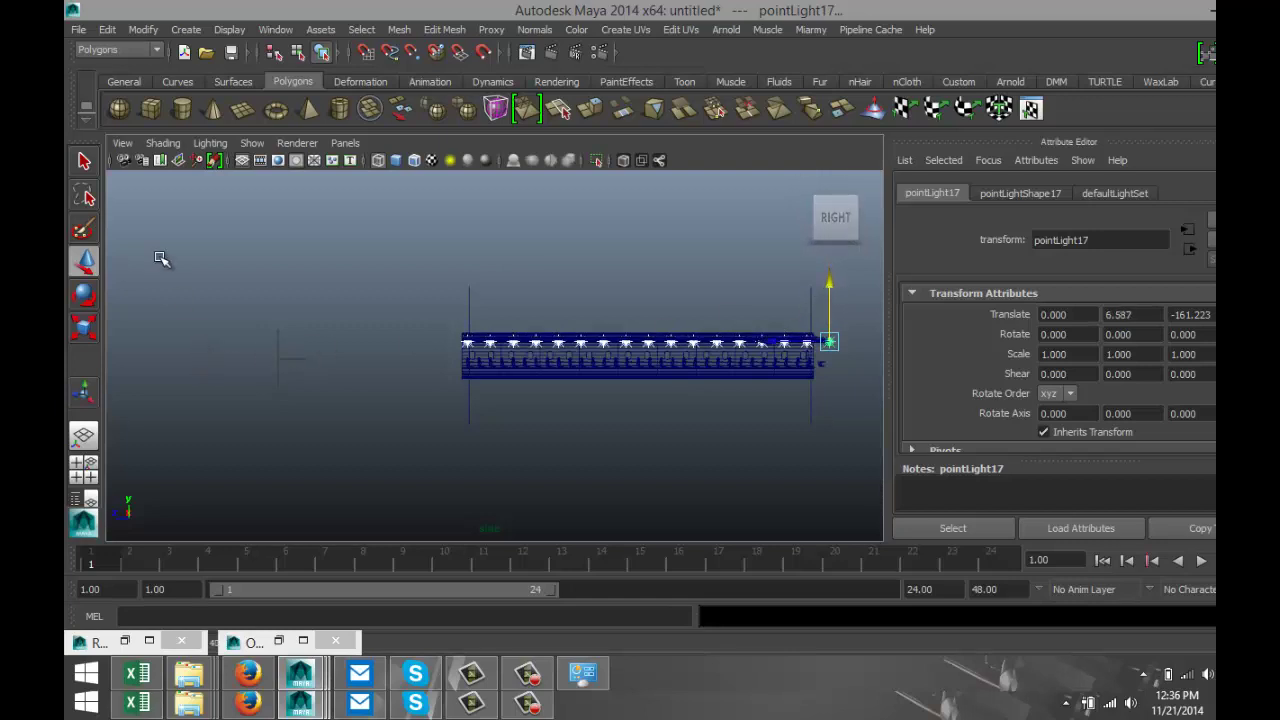
Render the perspective view down the aisle with the lowered point lights
left_click(83, 463)
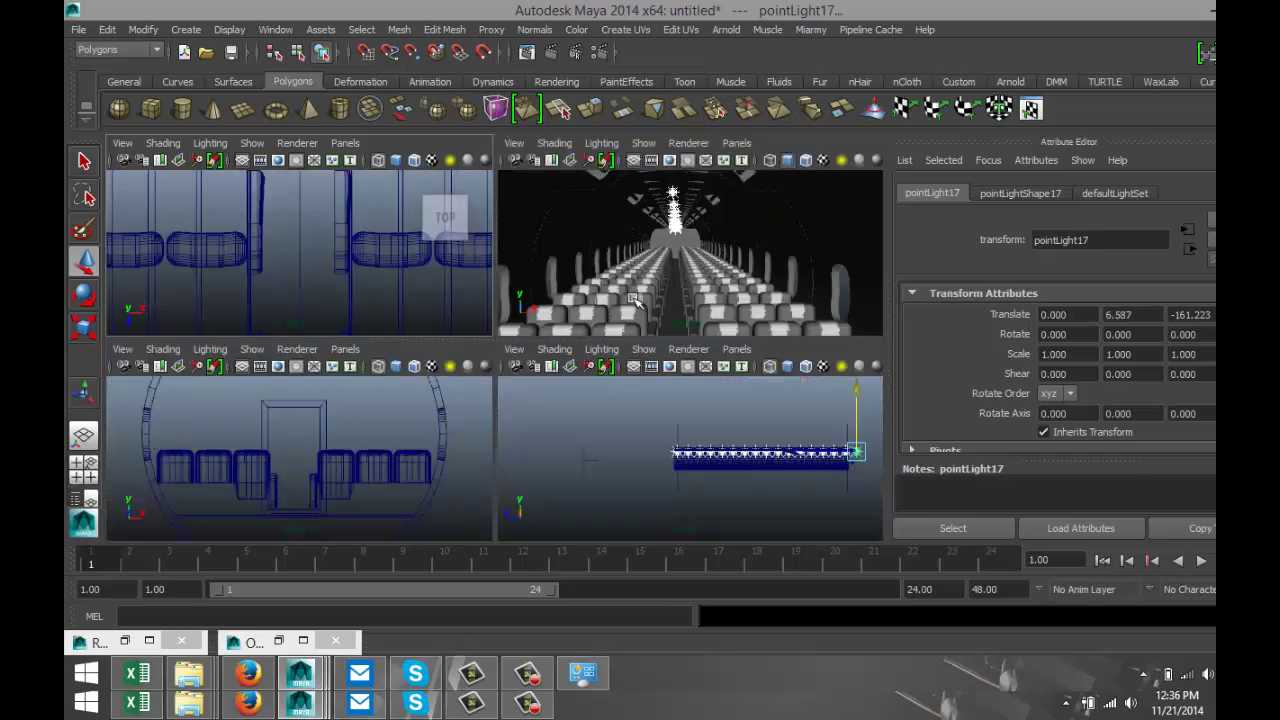
key("space")
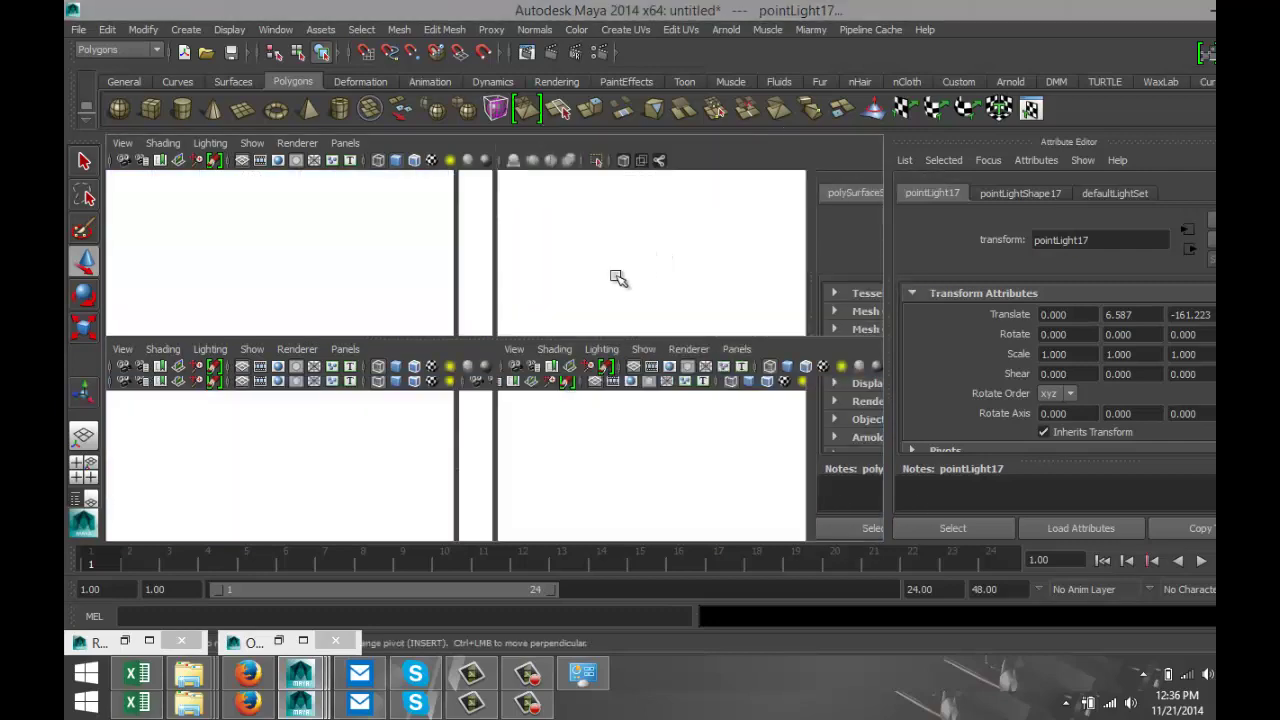
left_click(551, 52)
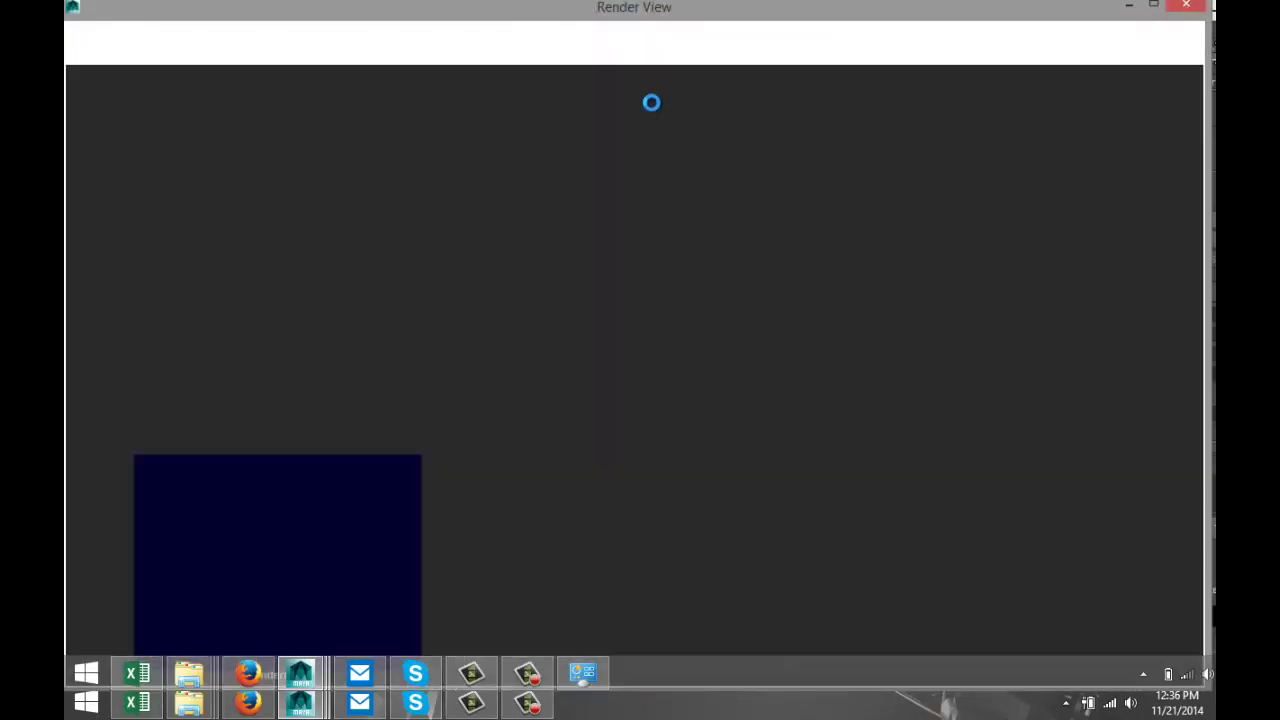
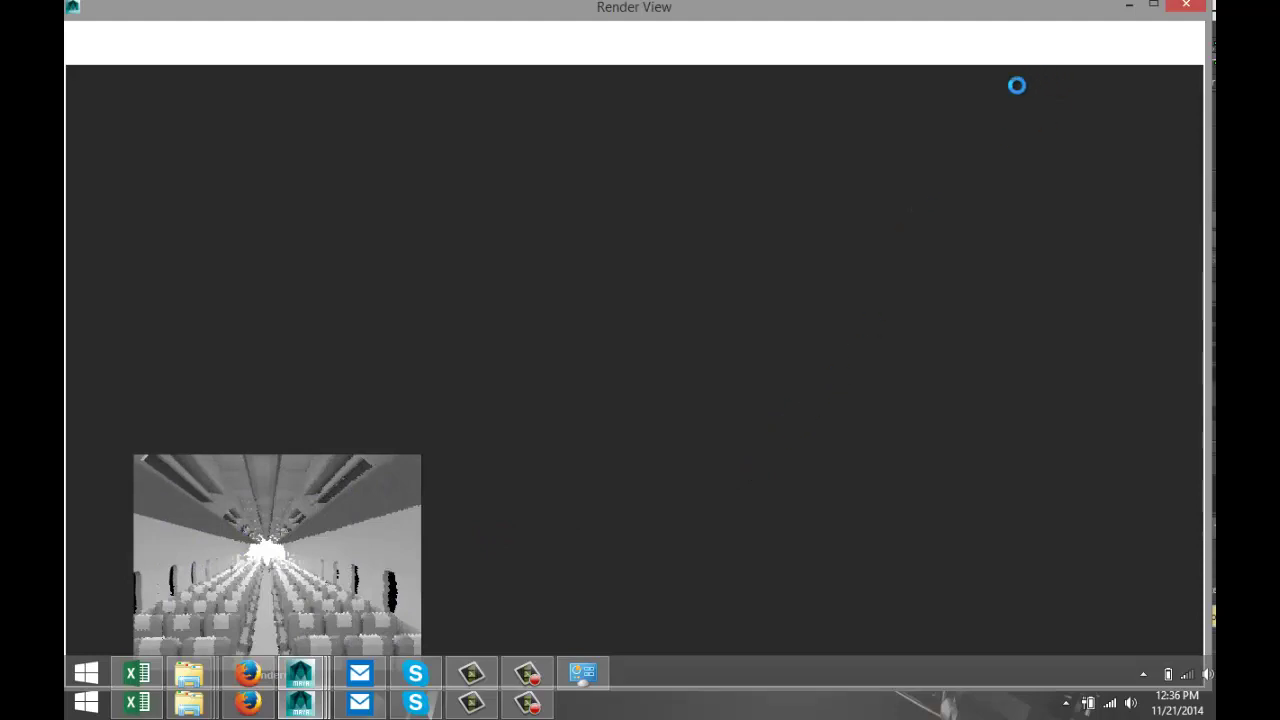
In the side view, delete the second, fourth, sixth and eighth point lights of the row, counting from the end nearest the origin
left_click(1184, 8)
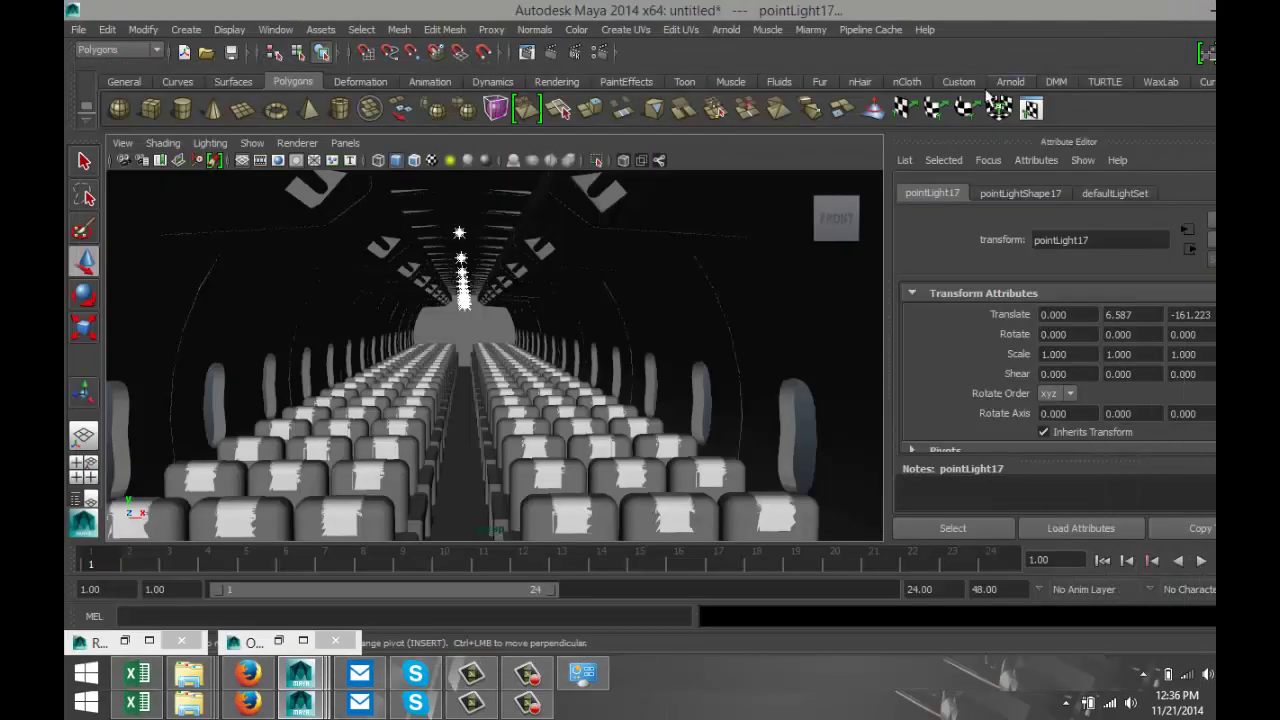
left_click(84, 468)
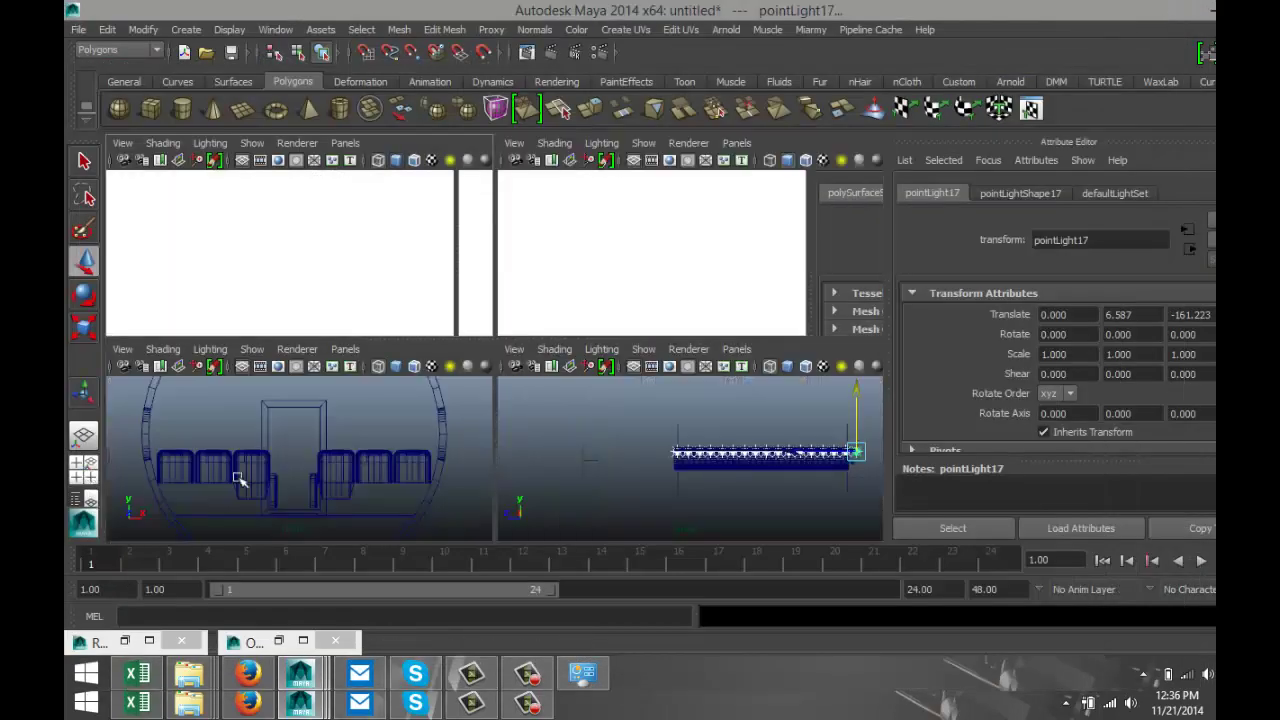
key("space")
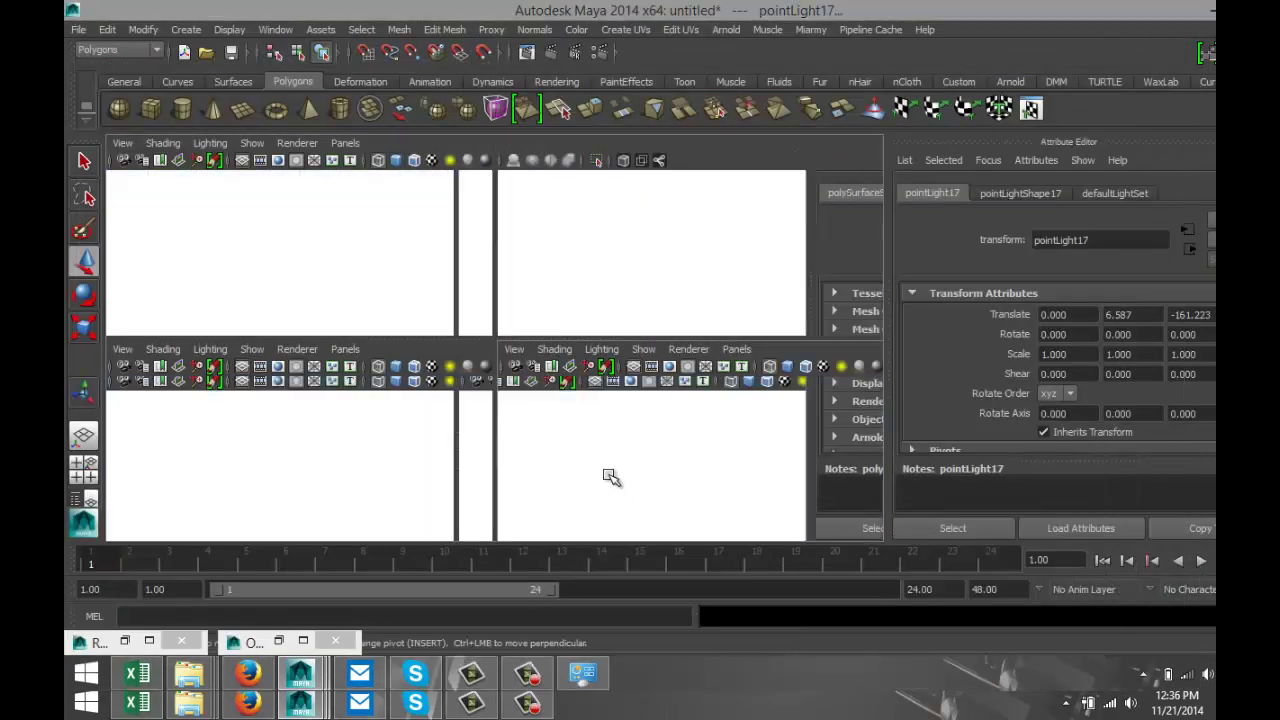
scroll(566, 447, "up", 5)
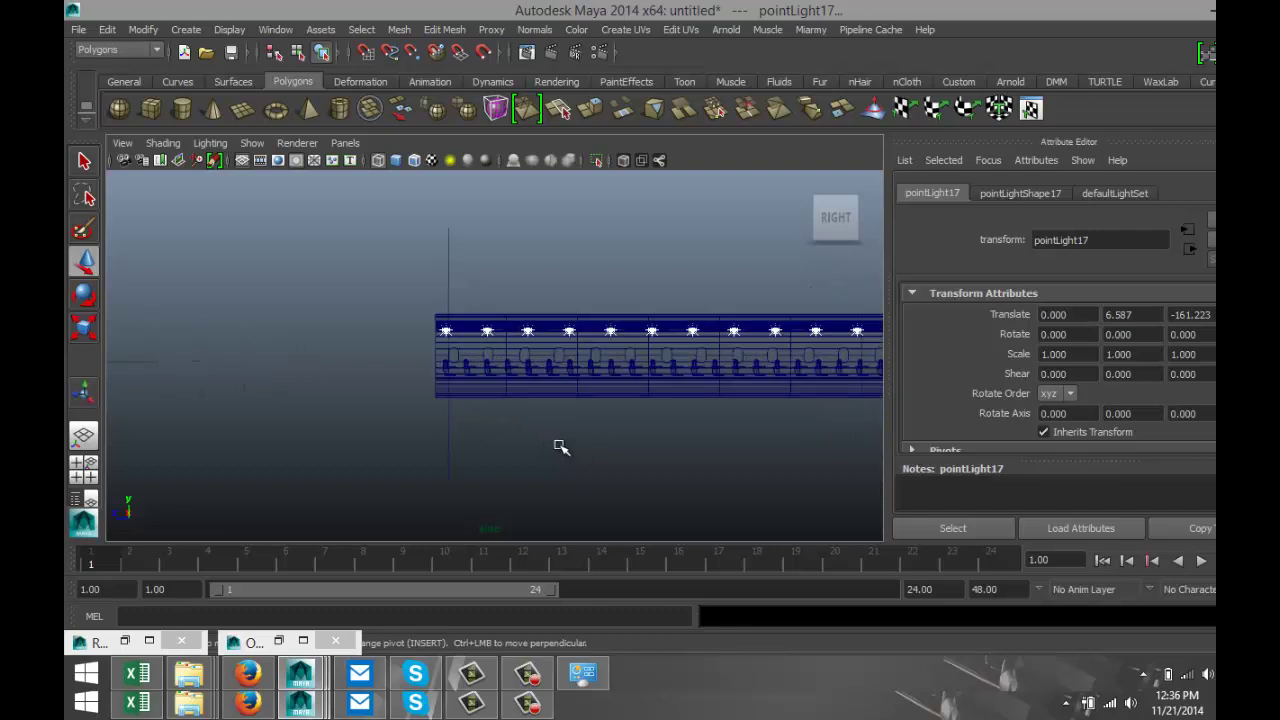
left_click(484, 321)
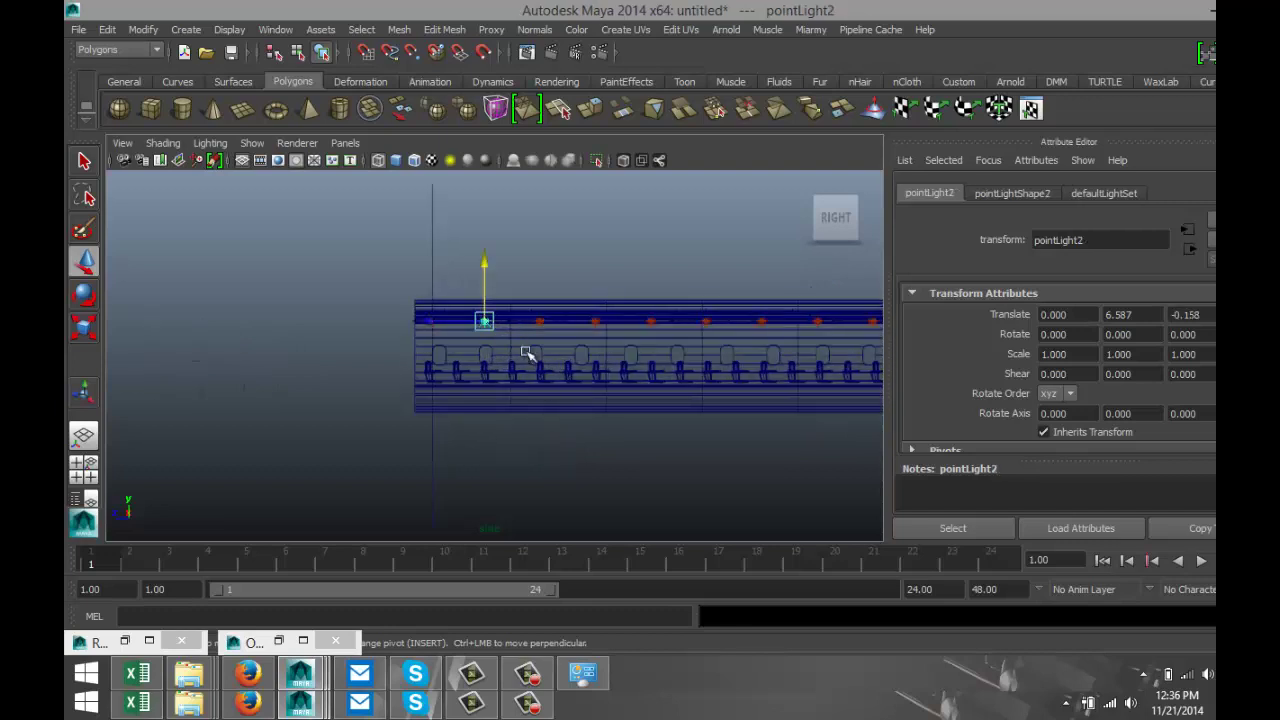
left_click(596, 322)
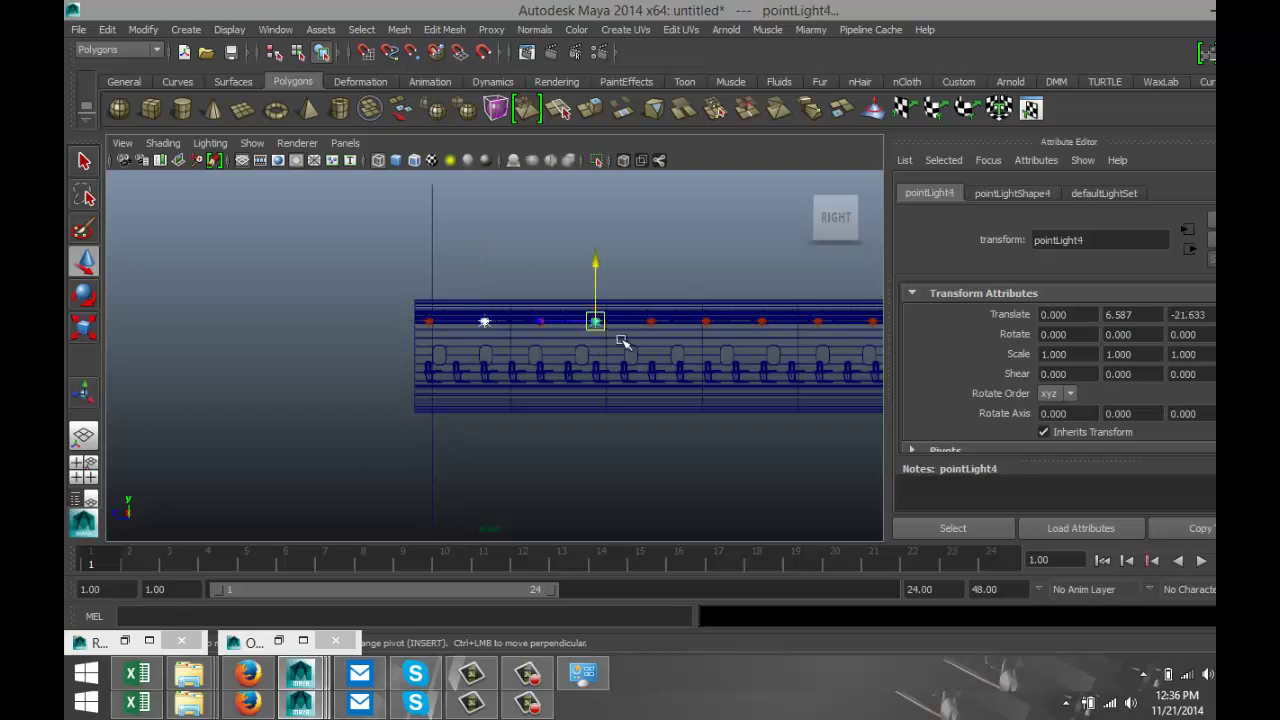
left_click(706, 323)
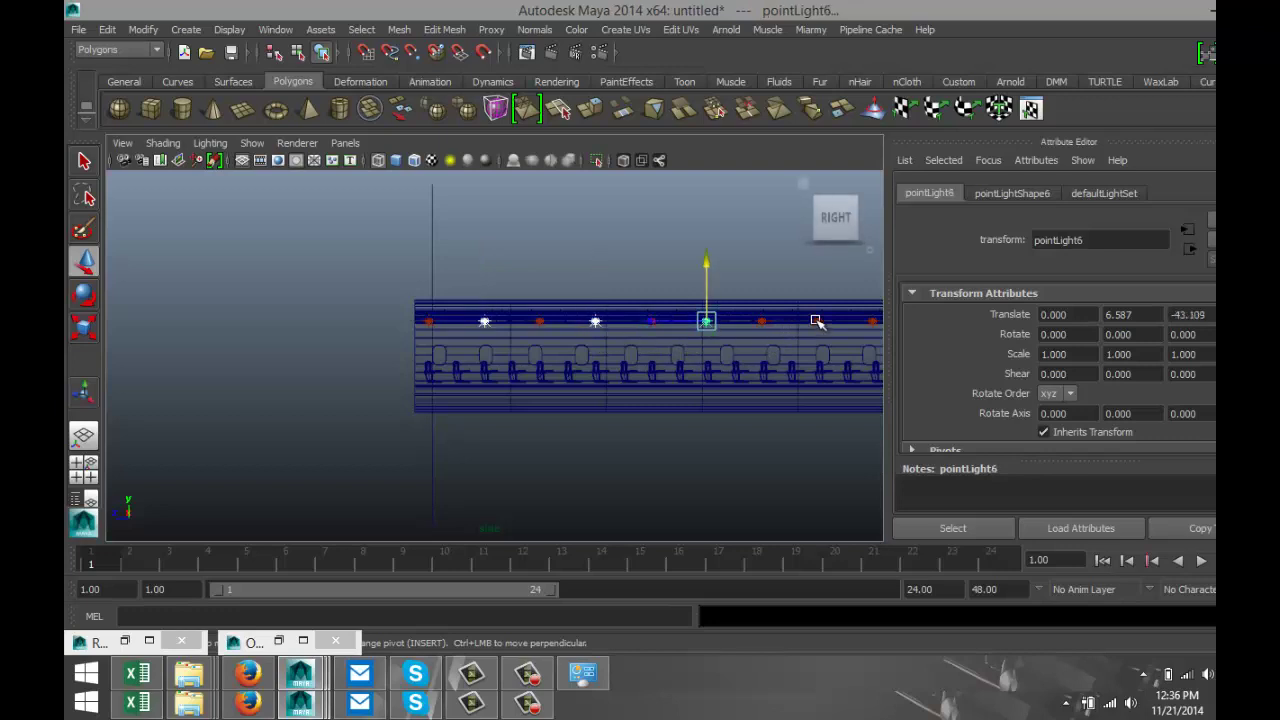
left_click(817, 322)
key("Delete")
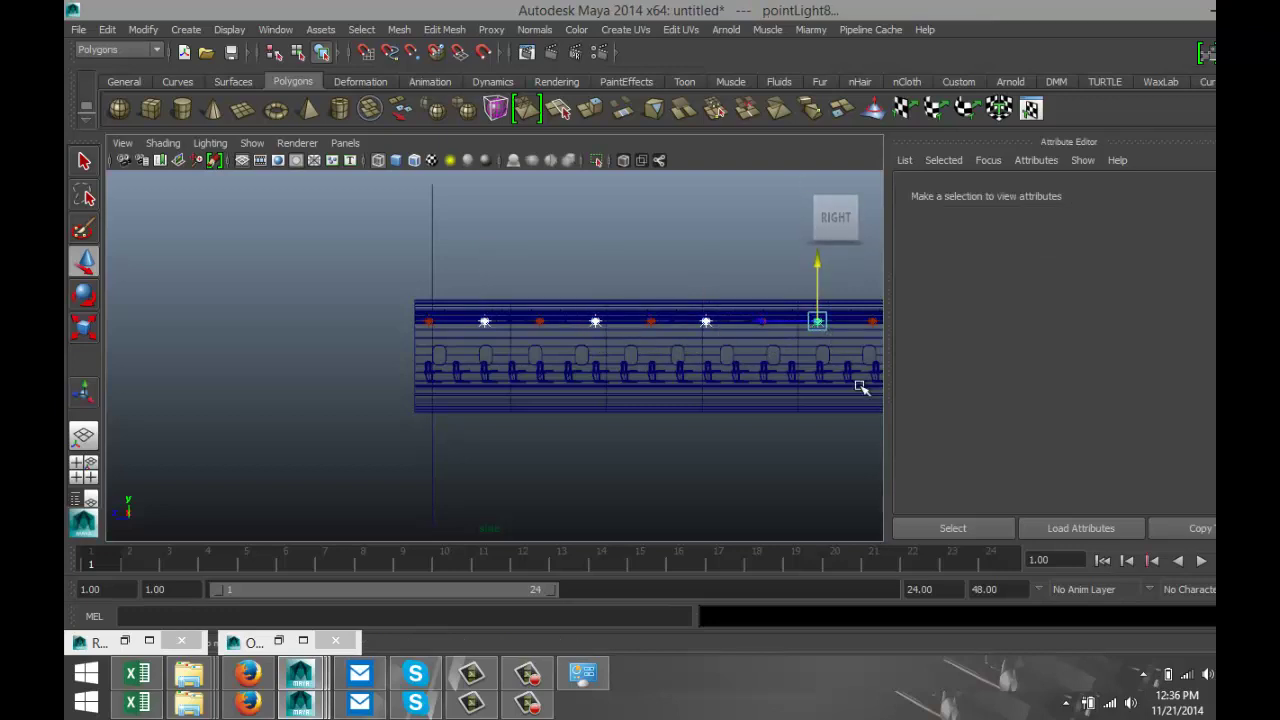
Thin the rest of the light row by deleting point lights 10, 12, 14, 16 and the last one, 17
scroll(685, 400, "down", 3)
scroll(685, 402, "down", 1)
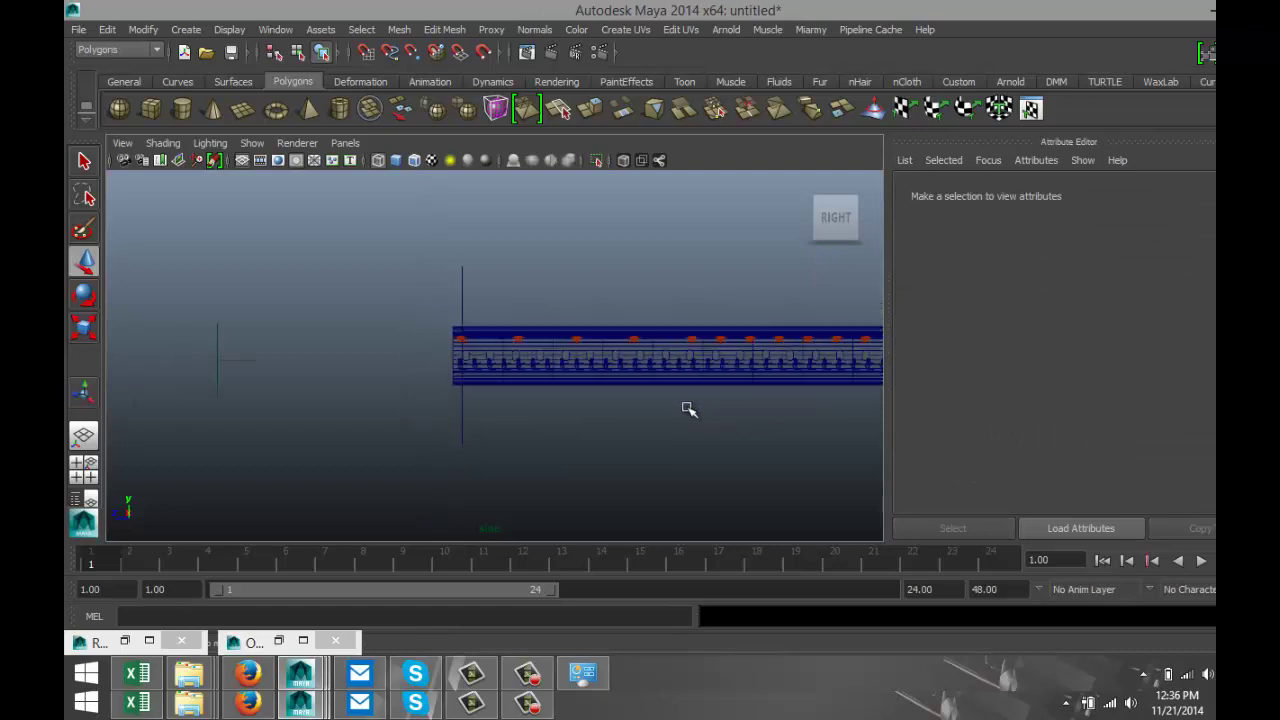
middle_click_drag(695, 455, 486, 446, "alt")
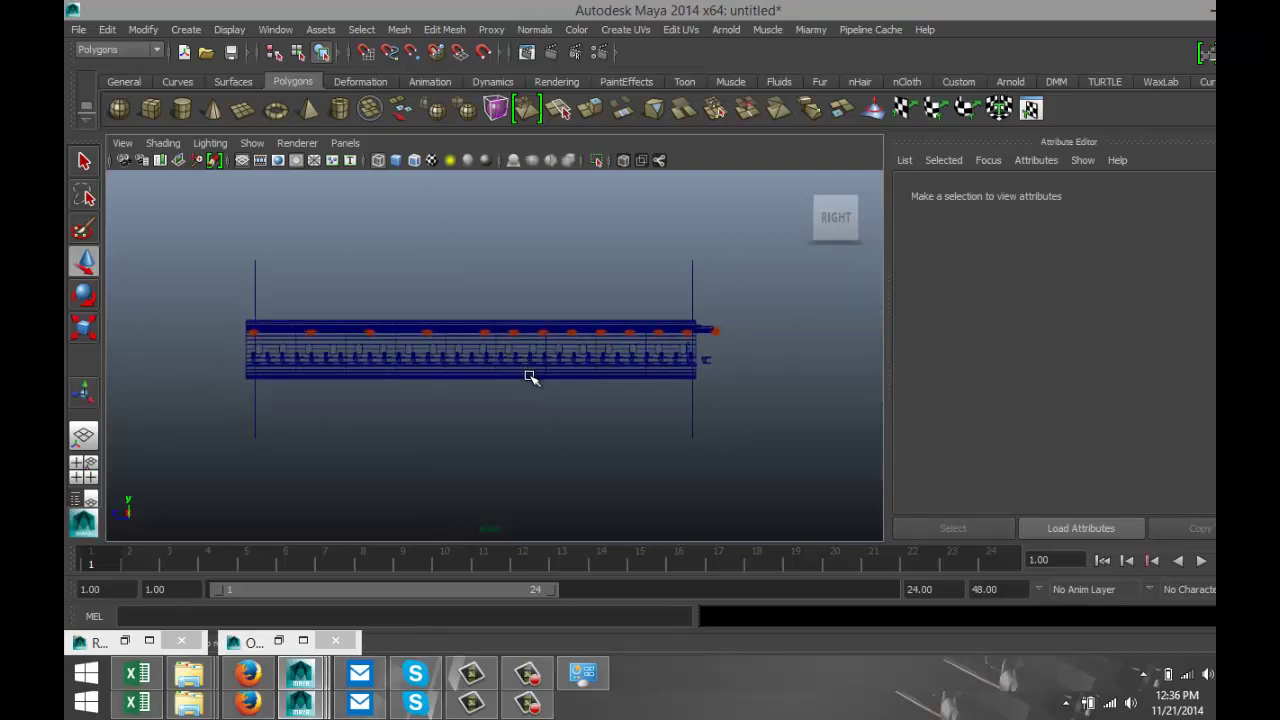
left_click(513, 332)
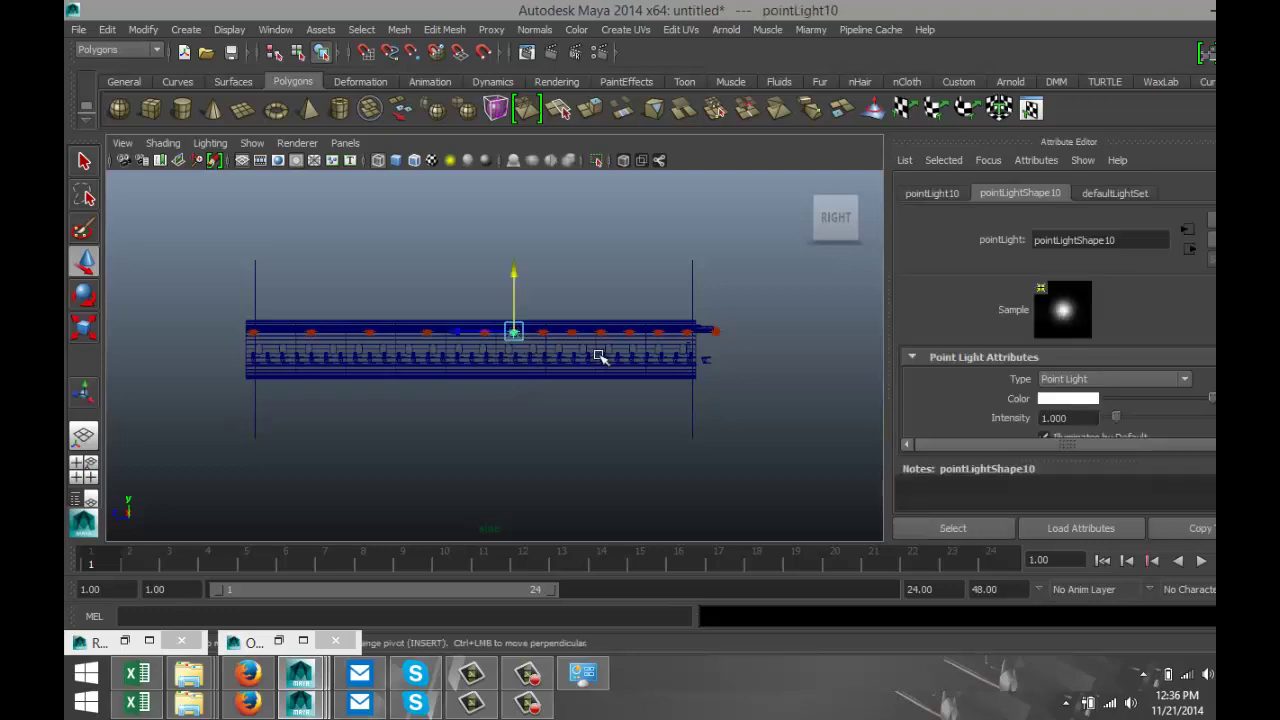
left_click(572, 332)
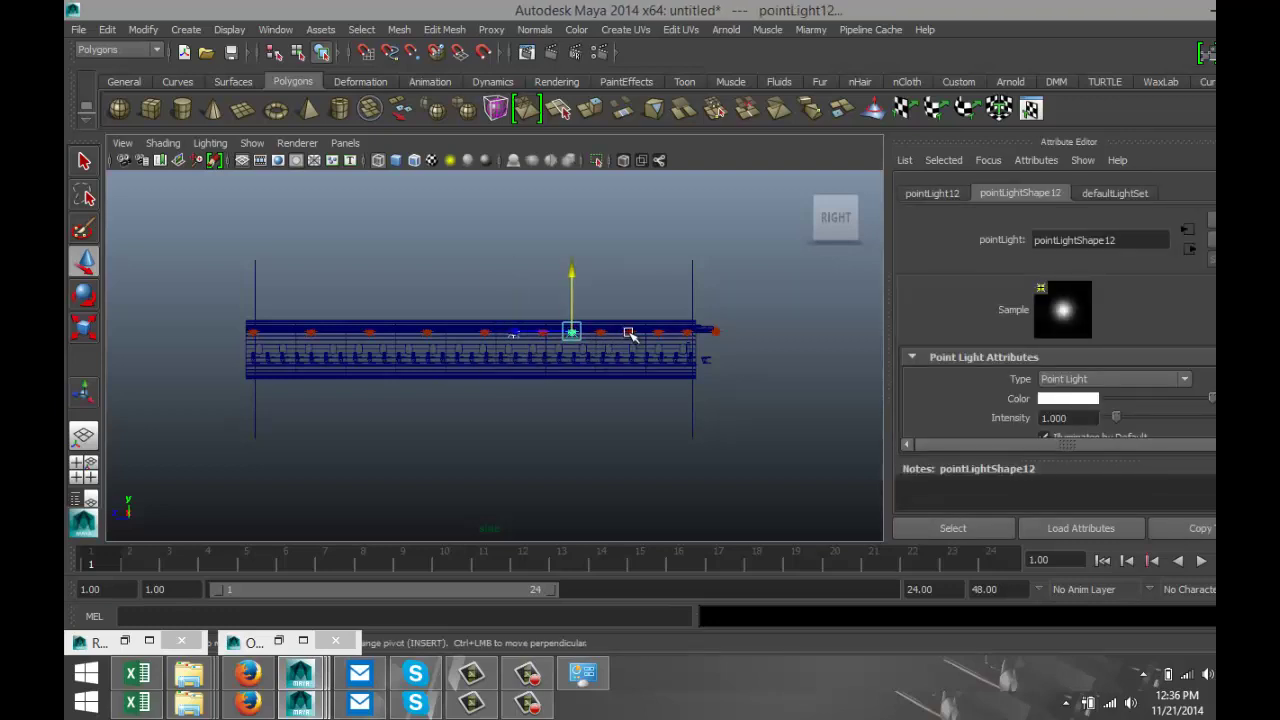
left_click(629, 332)
left_click(687, 332)
left_click(716, 331)
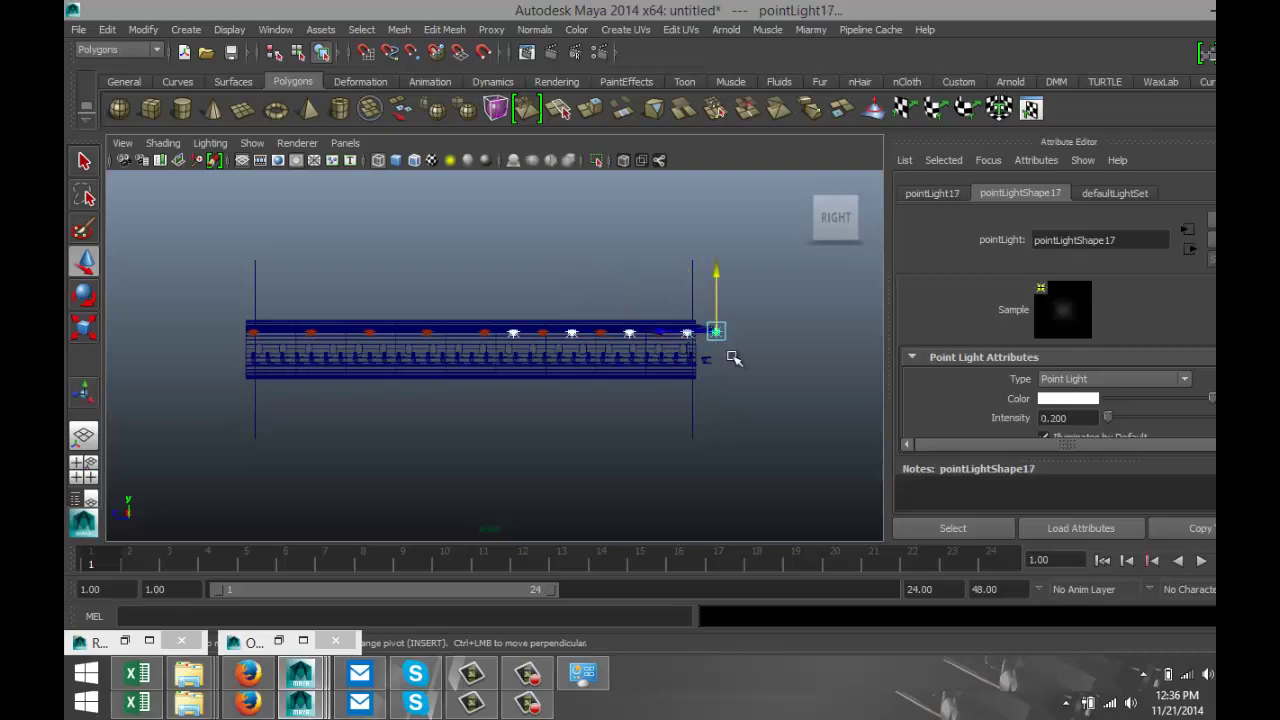
left_click(783, 365)
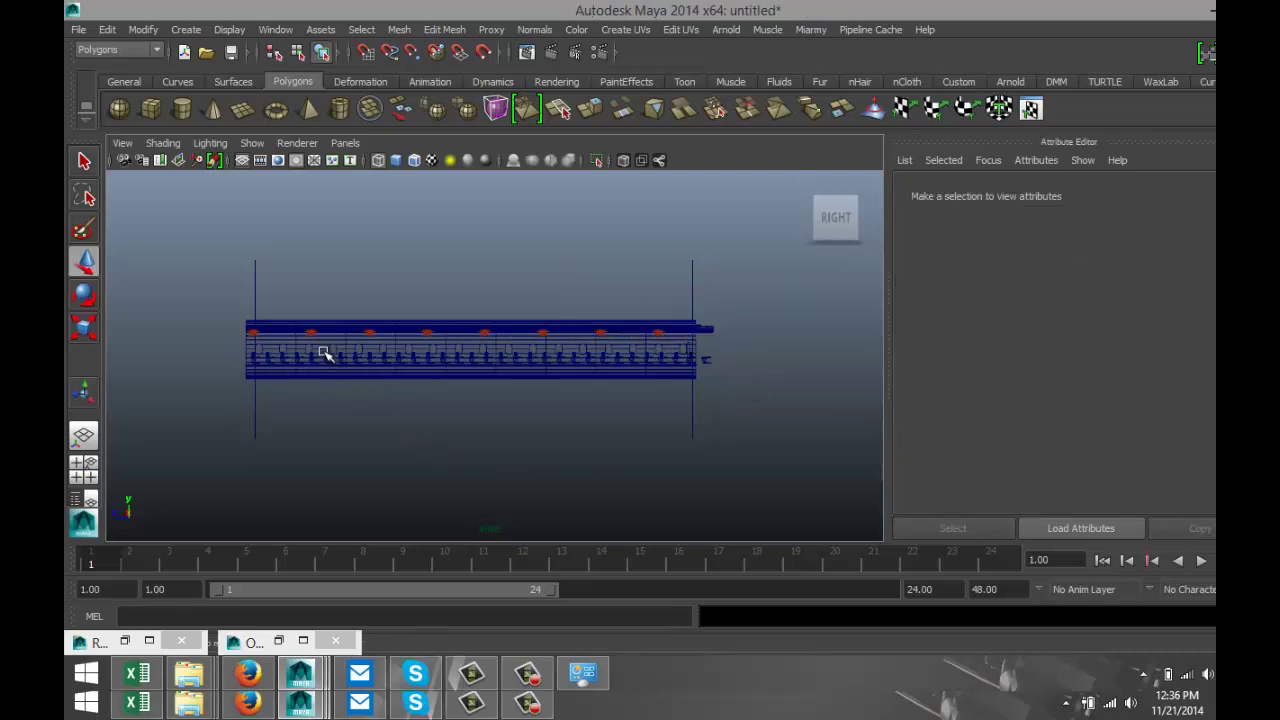
Delete three more point lights from the row, numbers 5, 9 and 13, leaving the first and every other remaining light
left_click(370, 333)
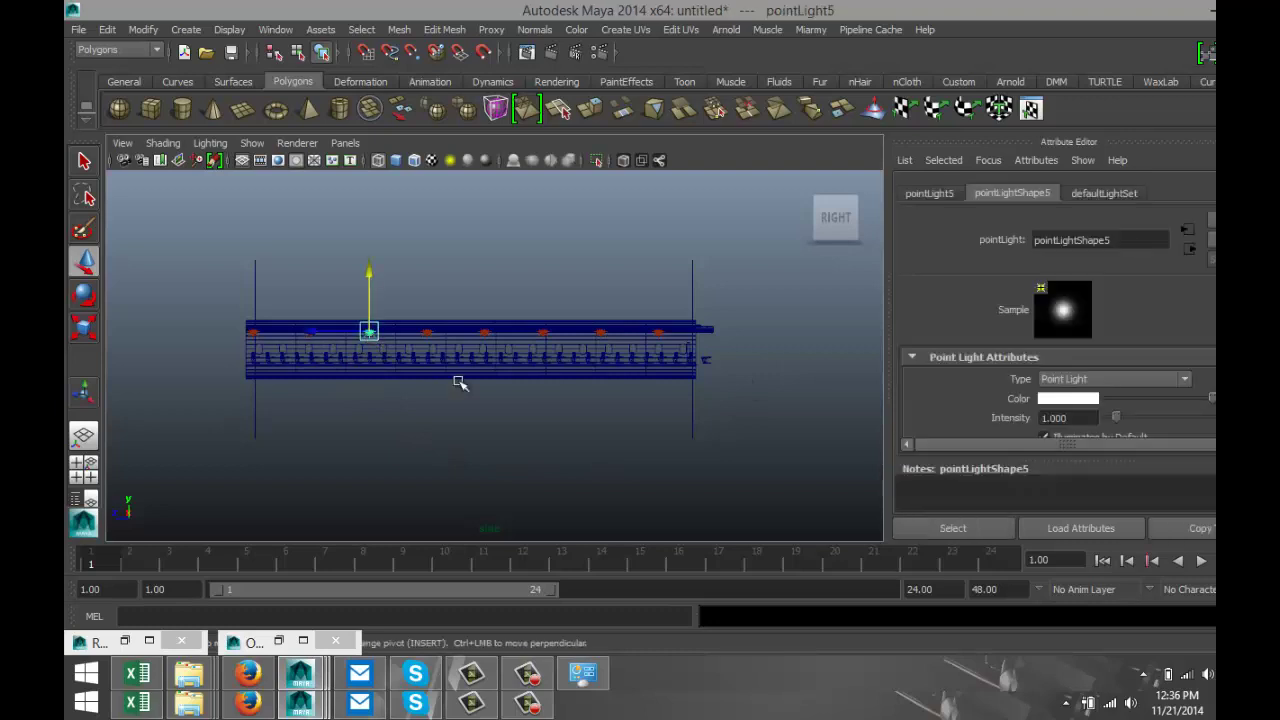
left_click(485, 332)
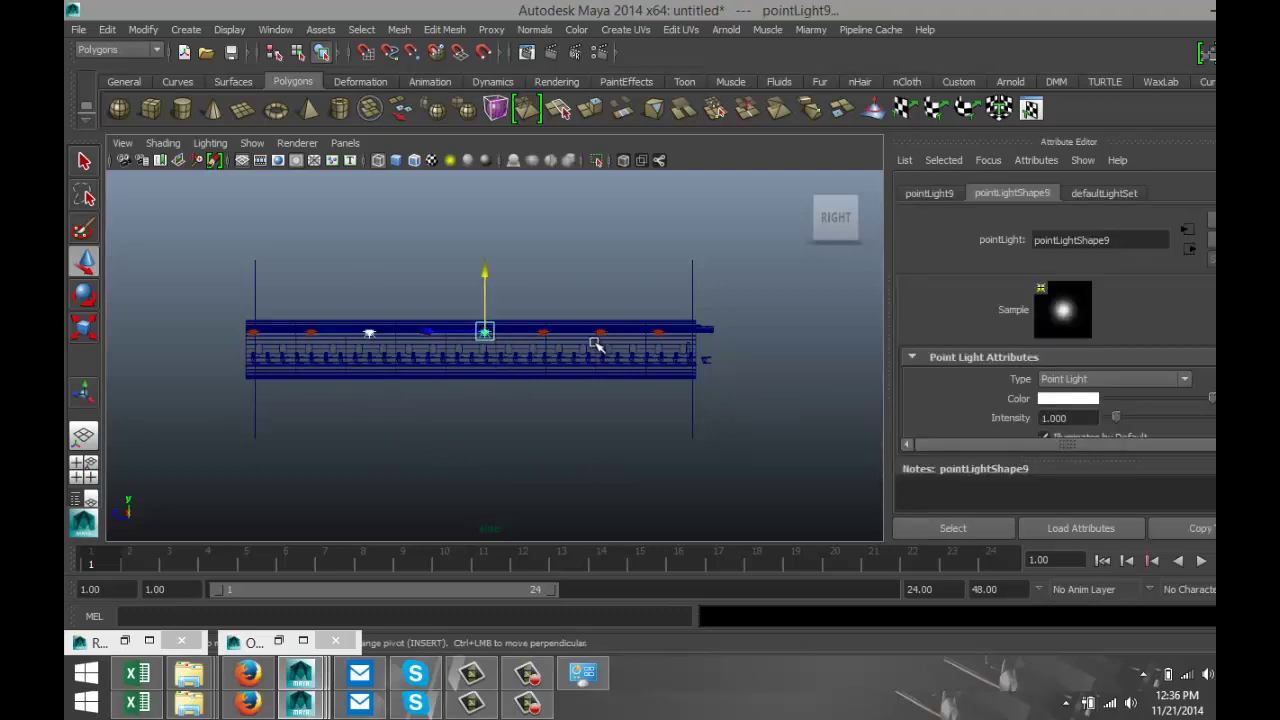
left_click(600, 332)
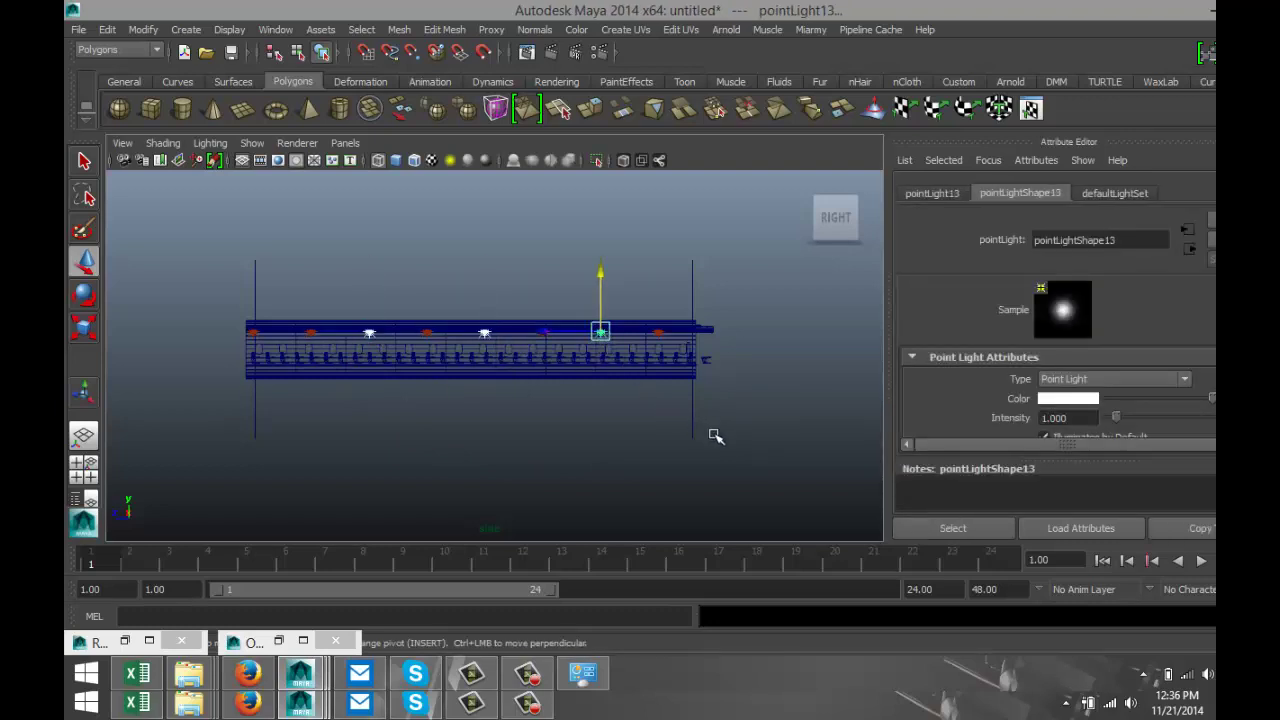
key("Delete")
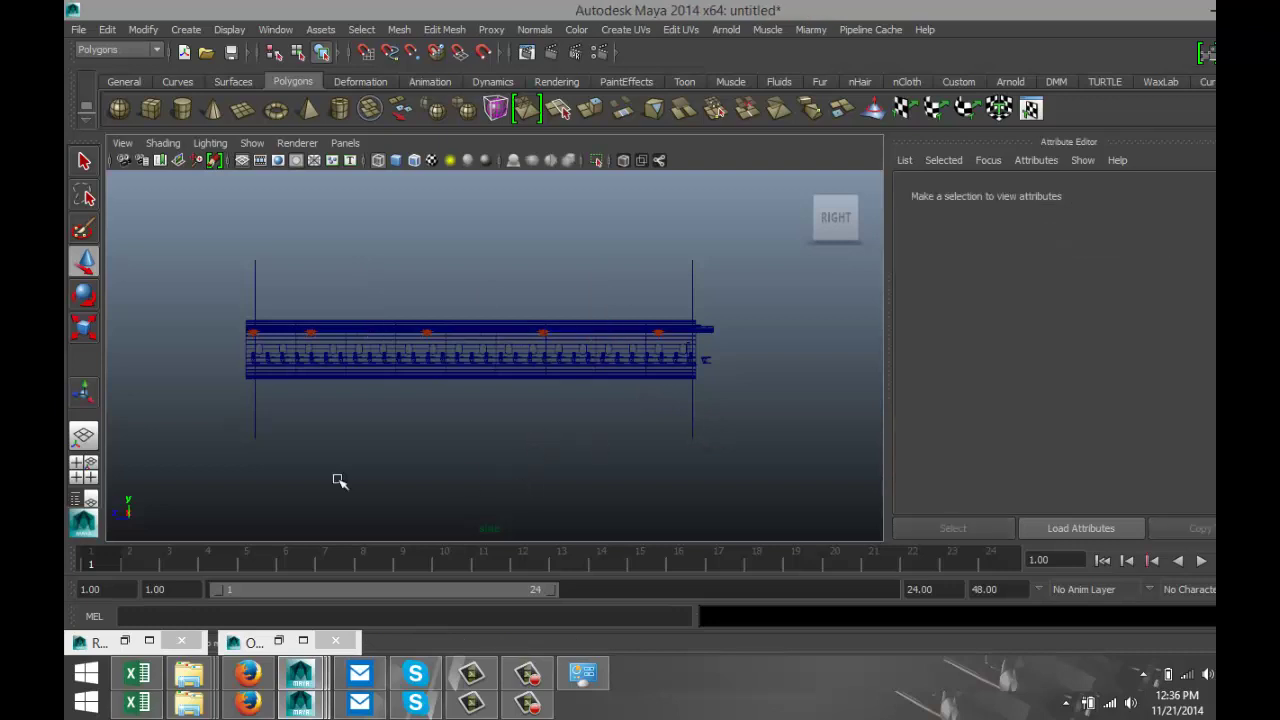
Return to the full perspective view and recall its saved camera bookmark "new"
left_click(84, 463)
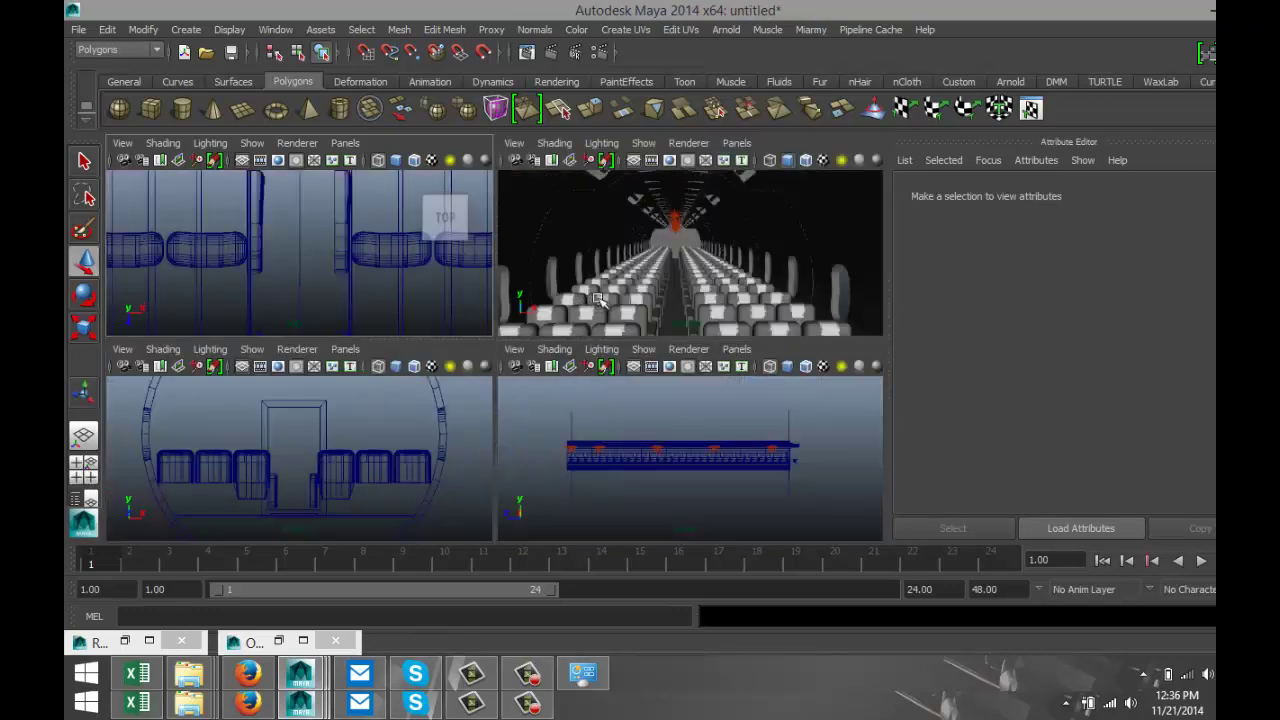
key("space")
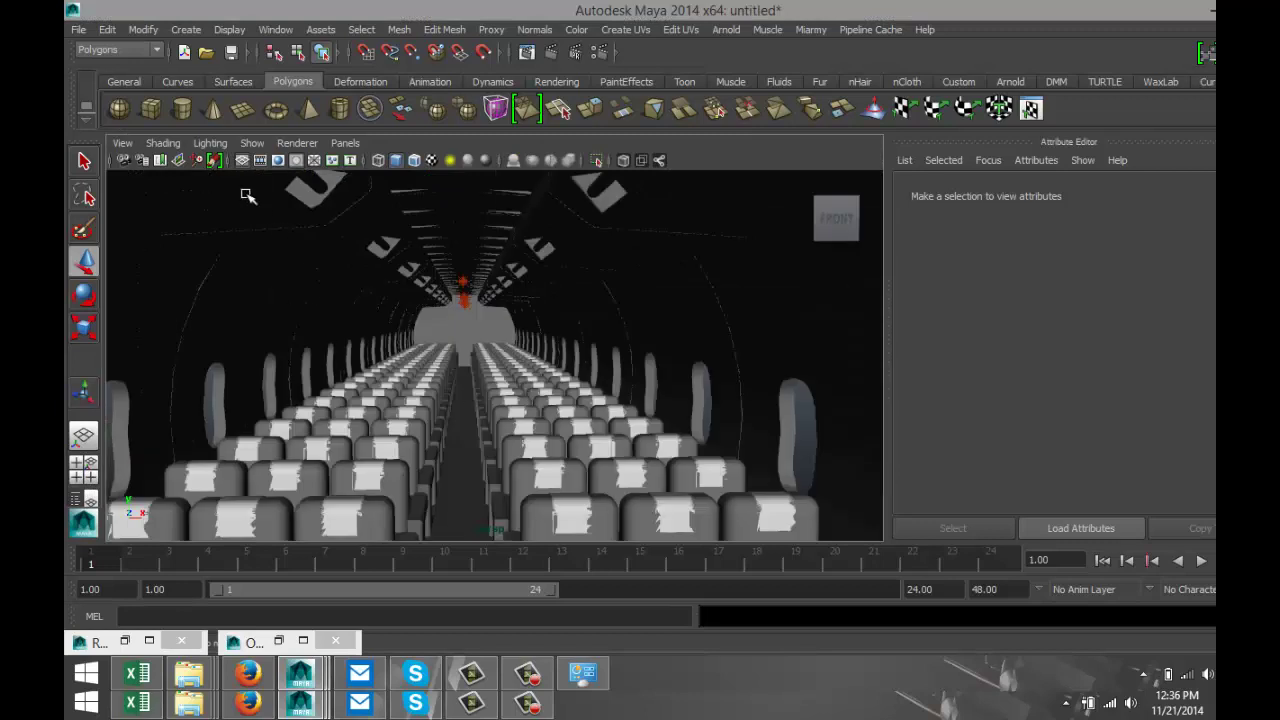
left_click(122, 144)
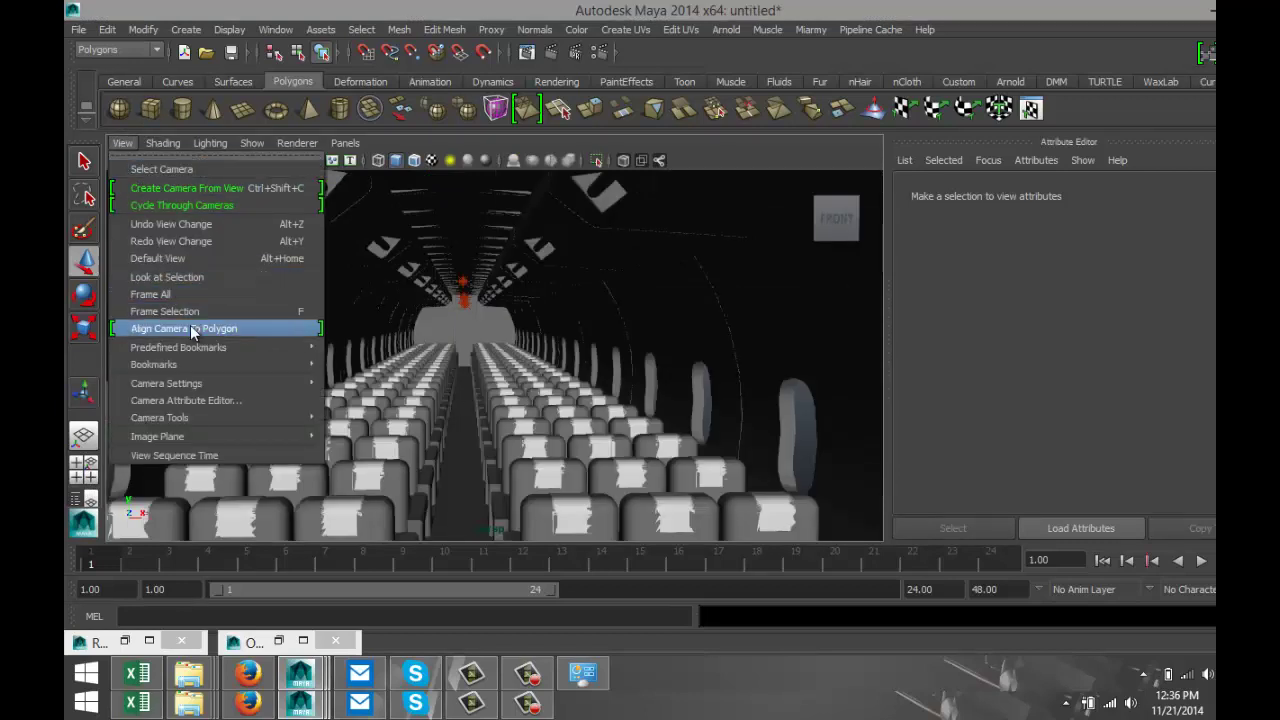
mouse_move(235, 364)
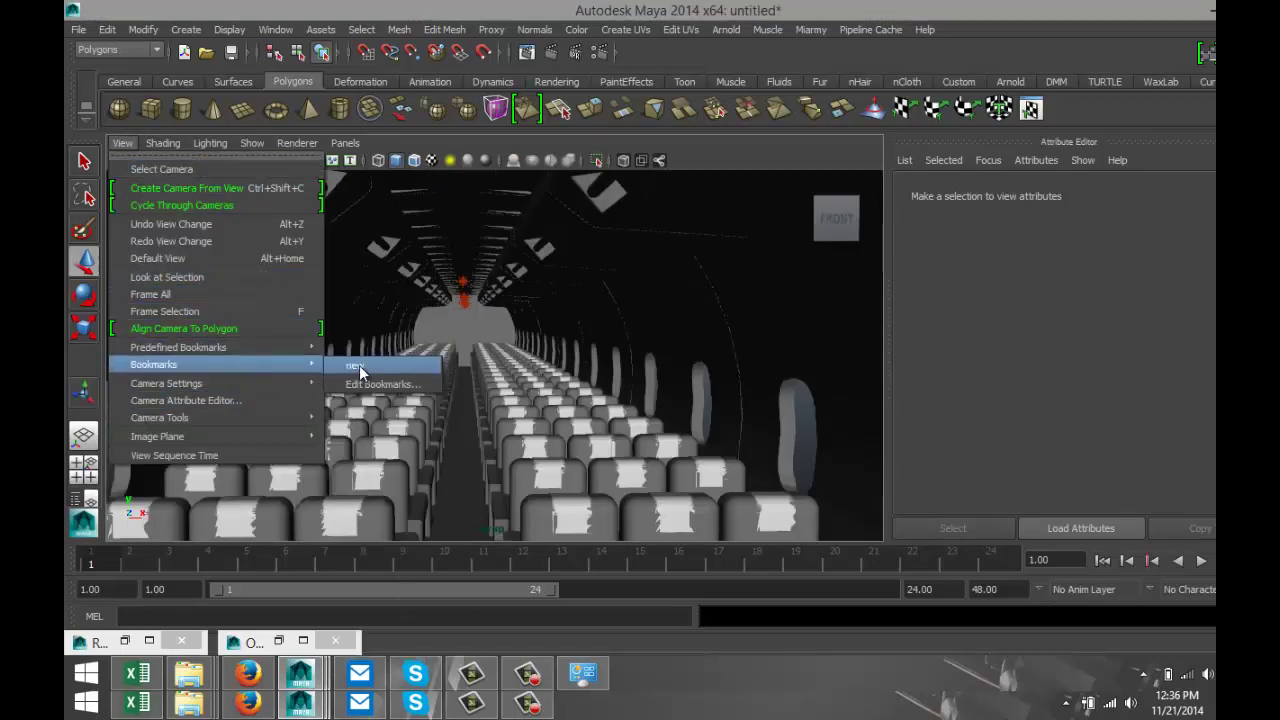
left_click(359, 365)
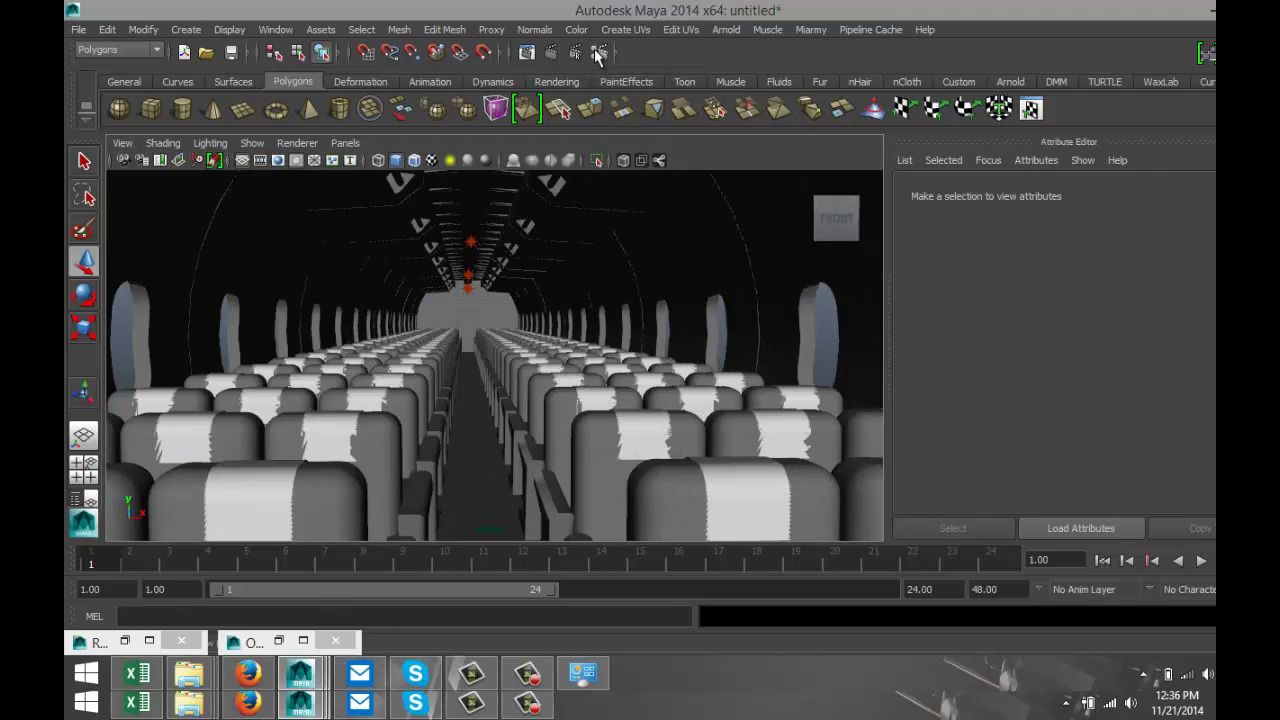
Set the render image size to the HD 1080 preset and render the perspective view down the aisle
left_click(124, 640)
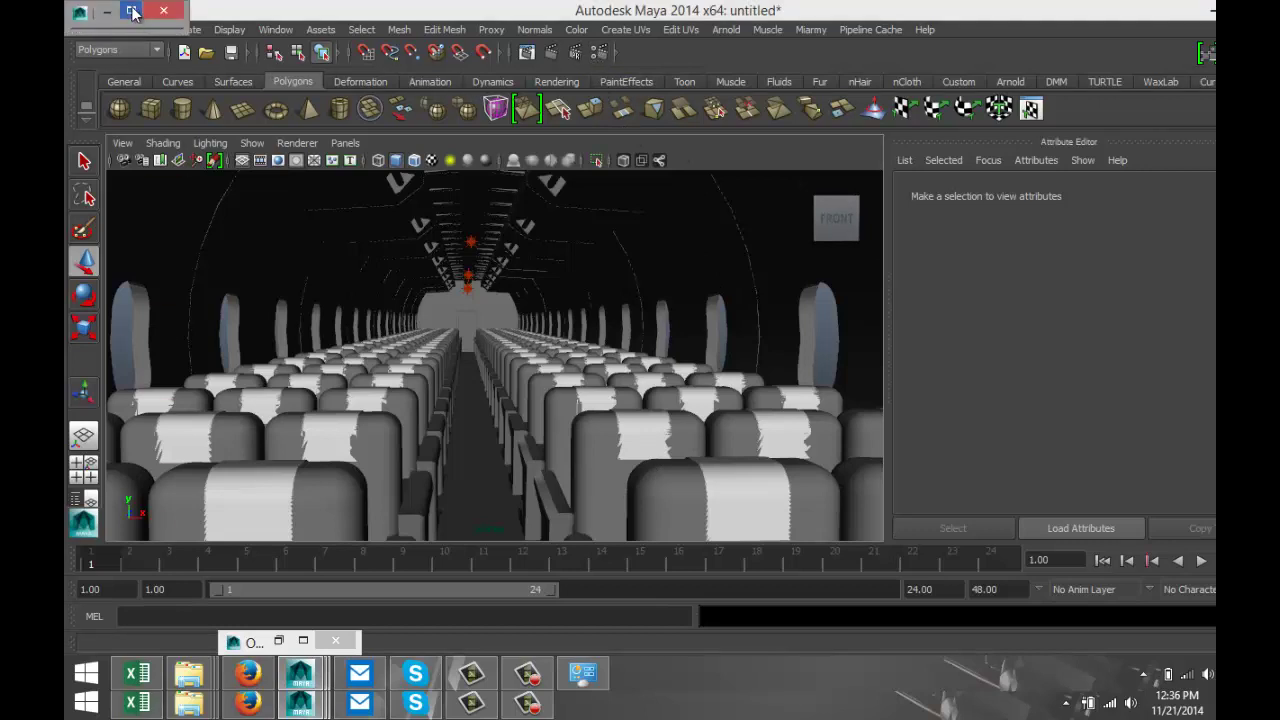
left_click(131, 11)
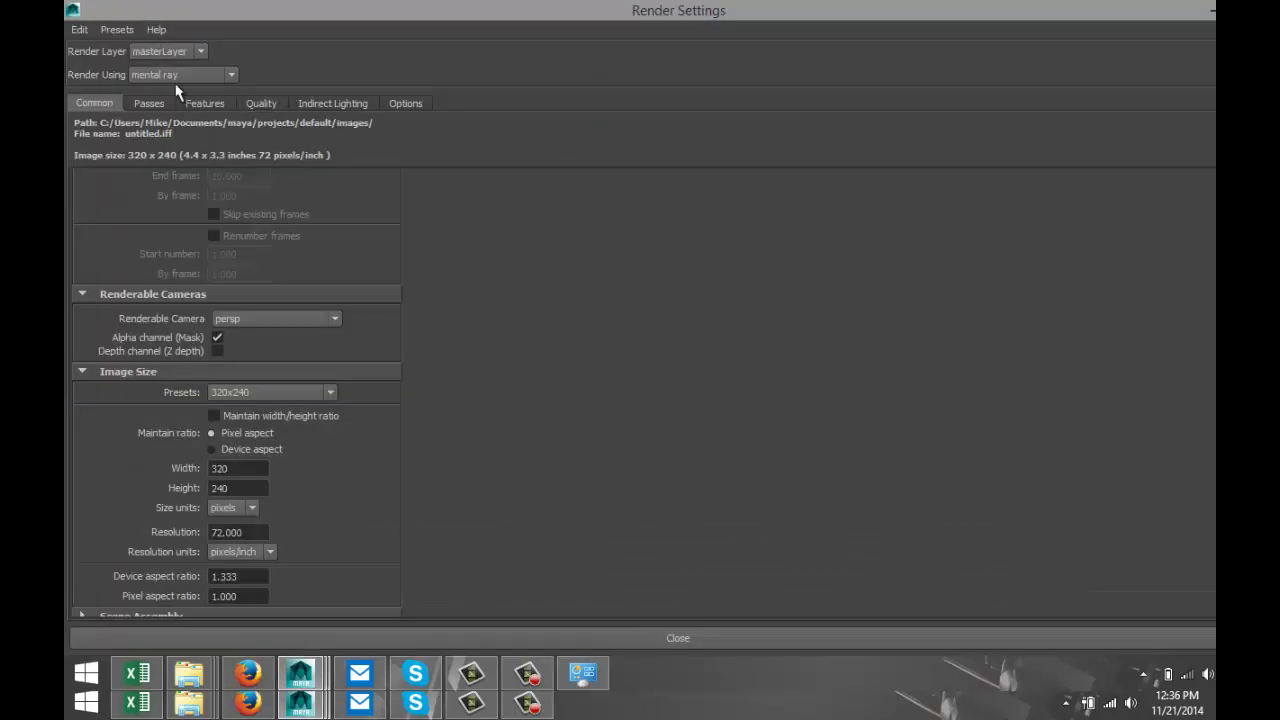
left_click(331, 392)
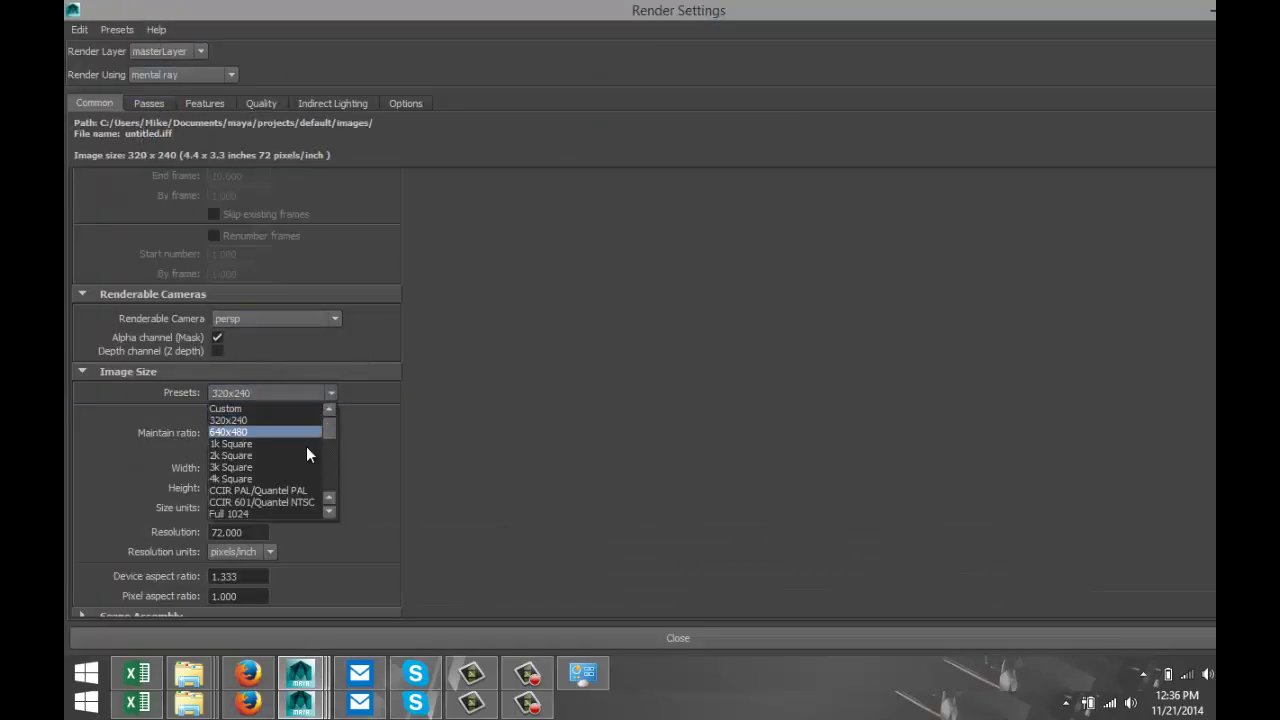
left_click(329, 512)
left_click(329, 512)
left_click(304, 514)
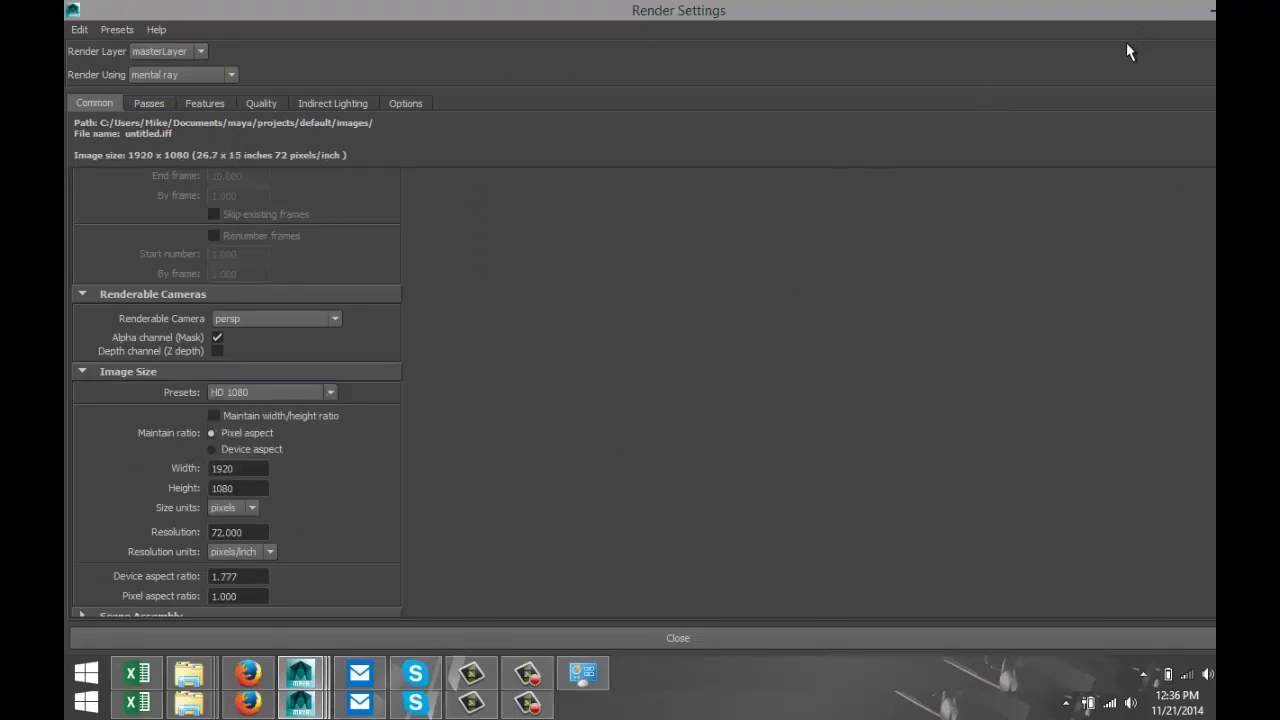
left_click(1210, 14)
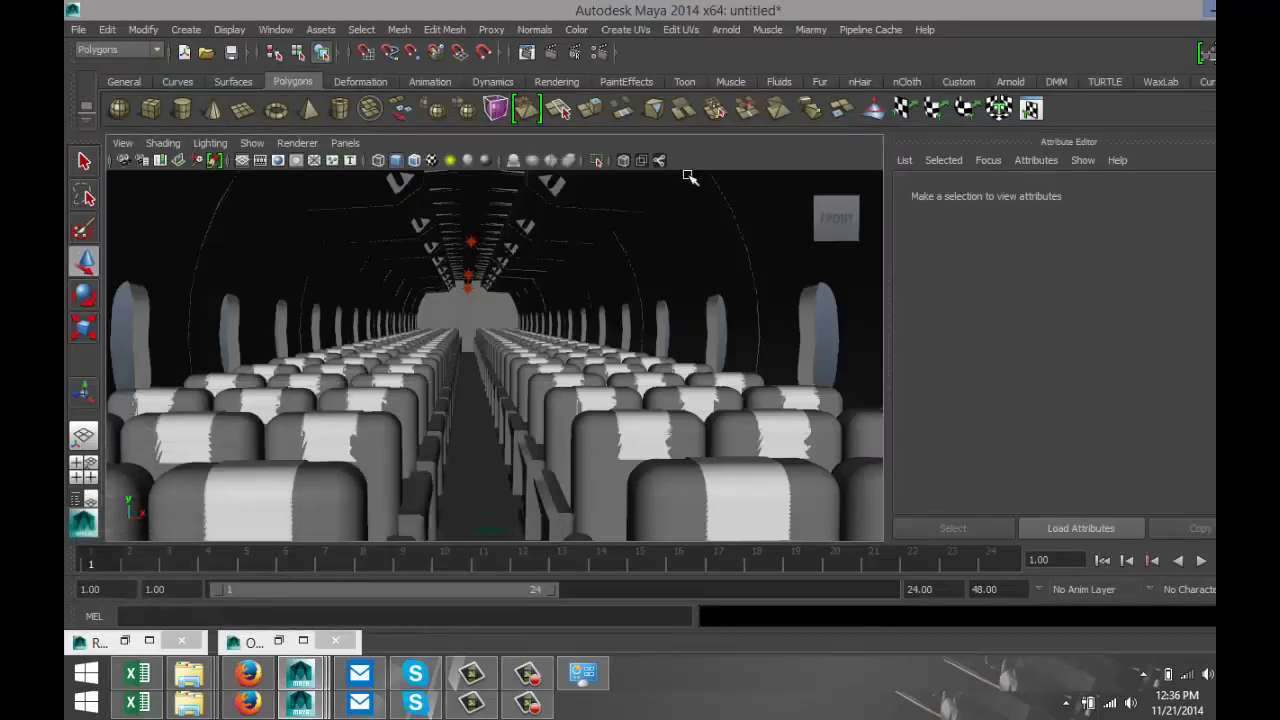
left_click(551, 53)
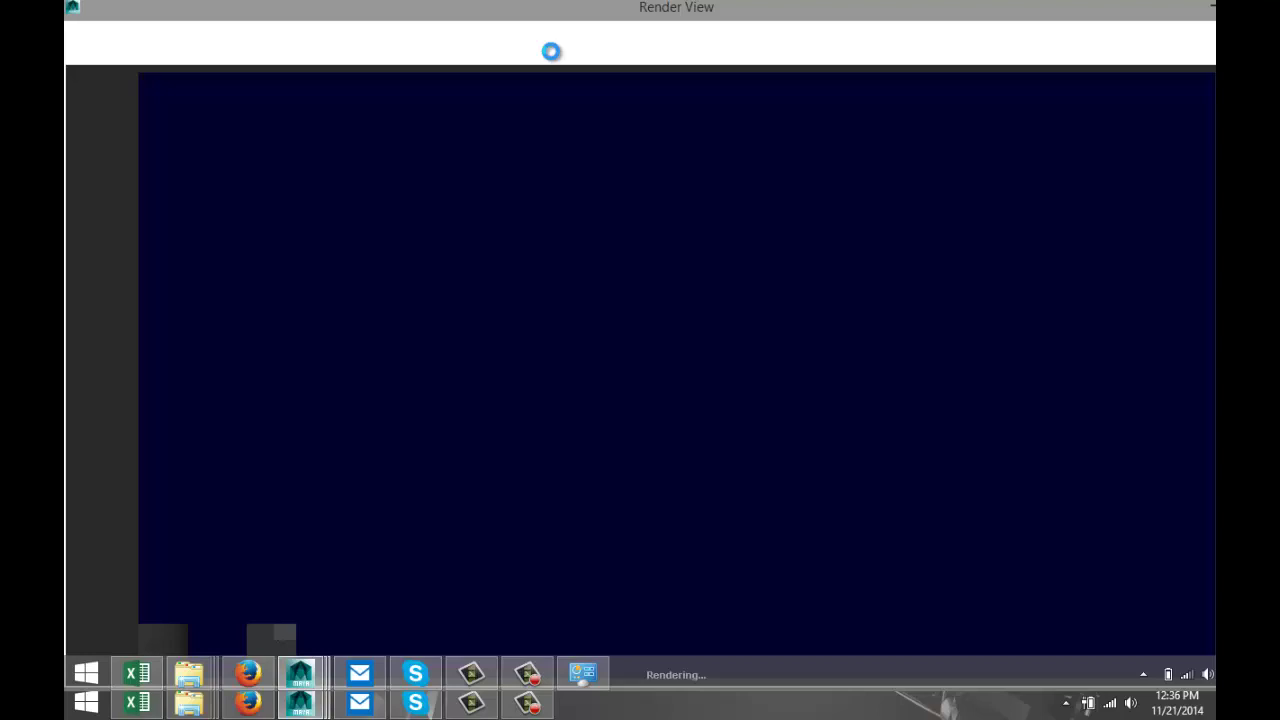
left_click(523, 686)
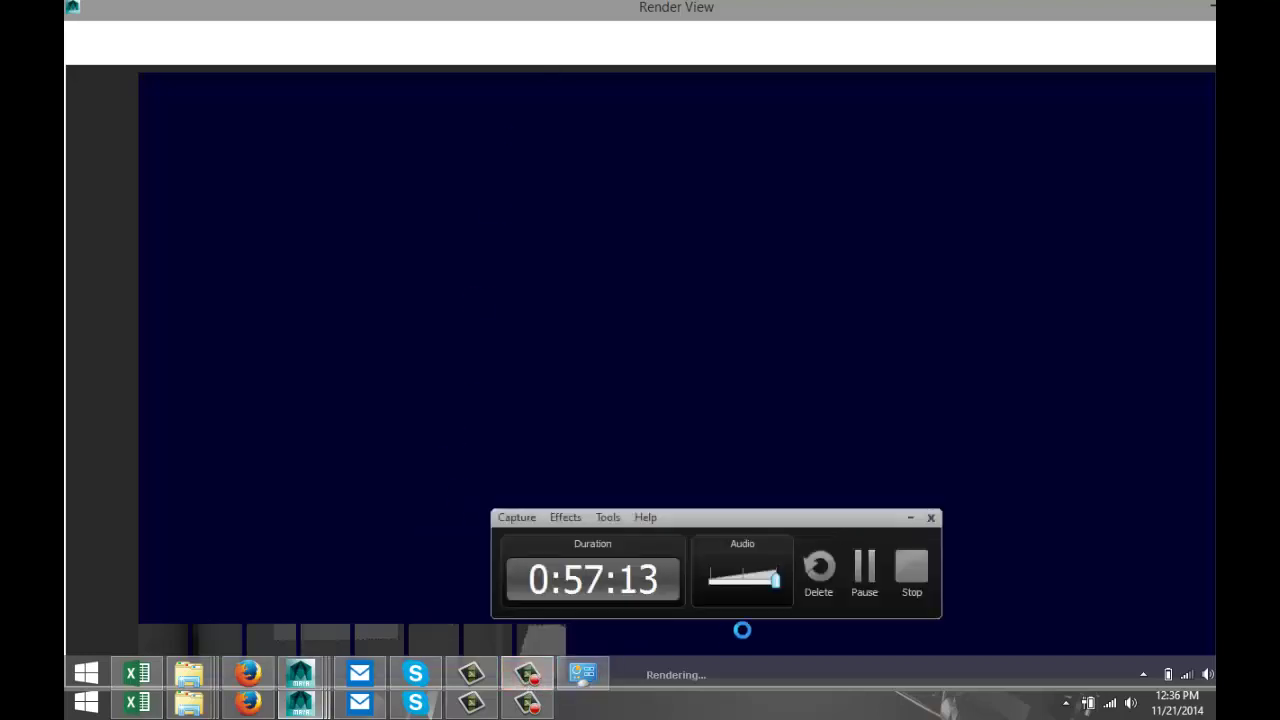
left_click(857, 576)
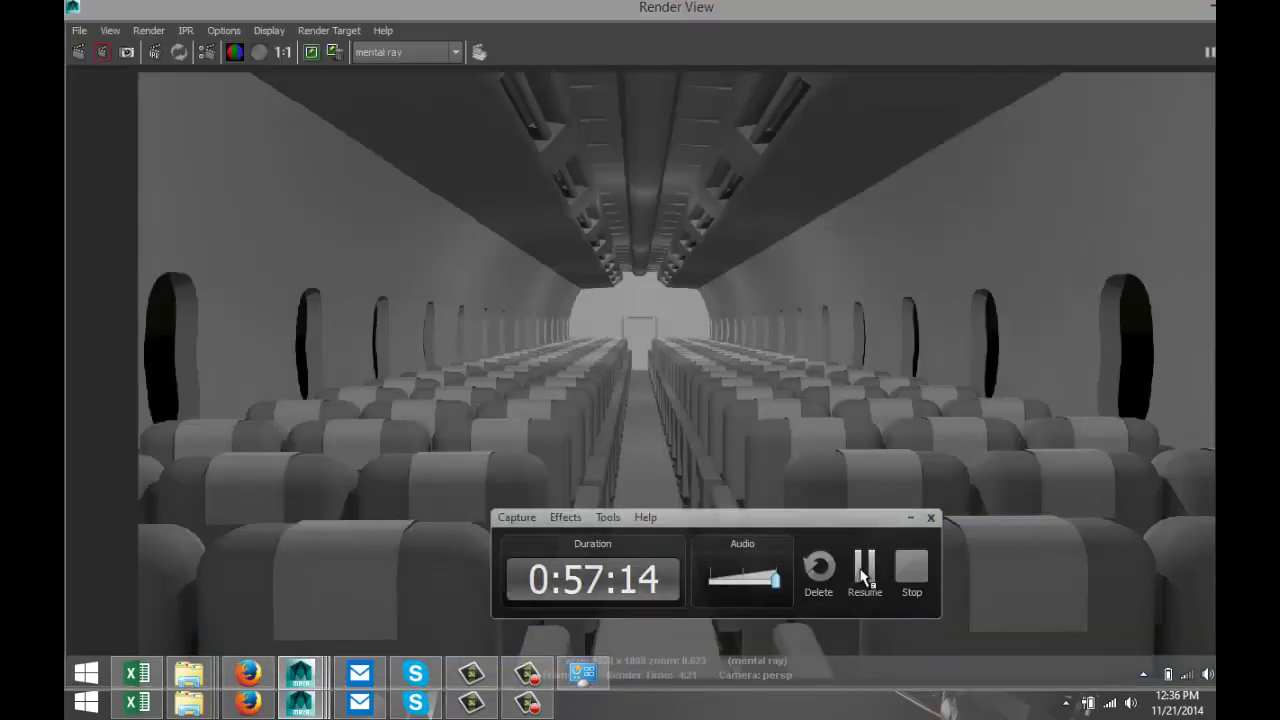
left_click(860, 572)
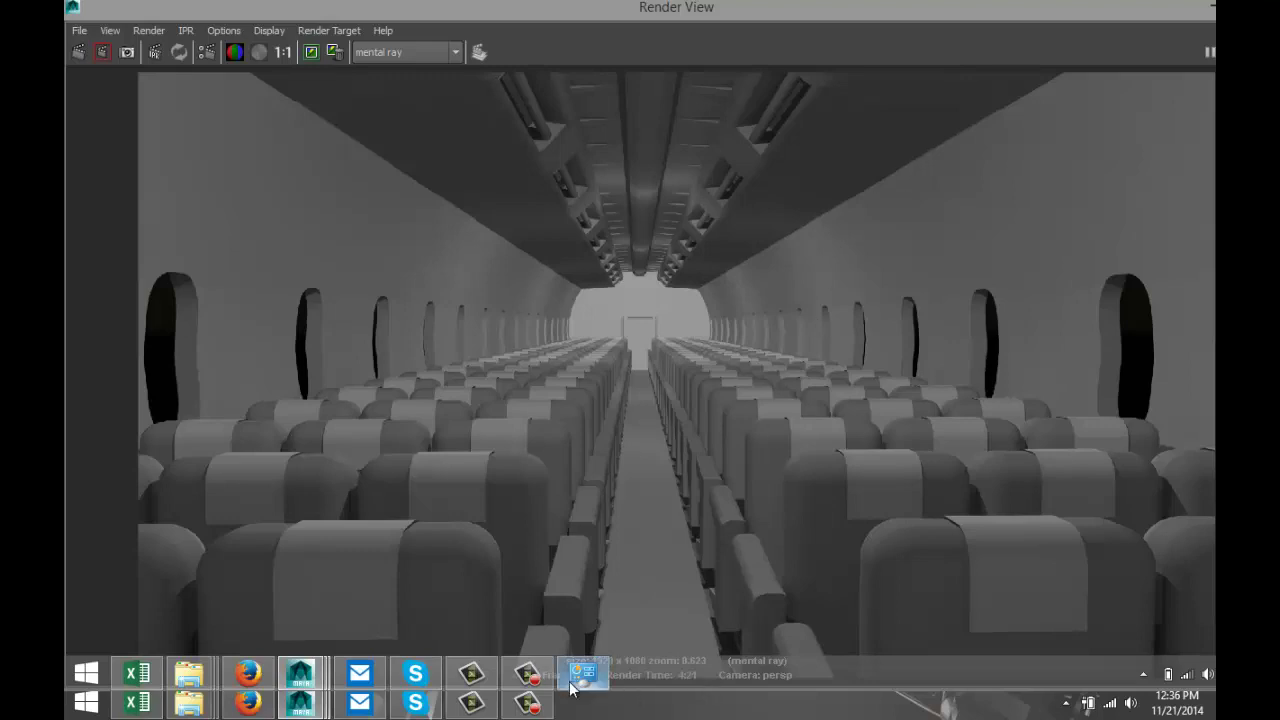
mouse_move(547, 683)
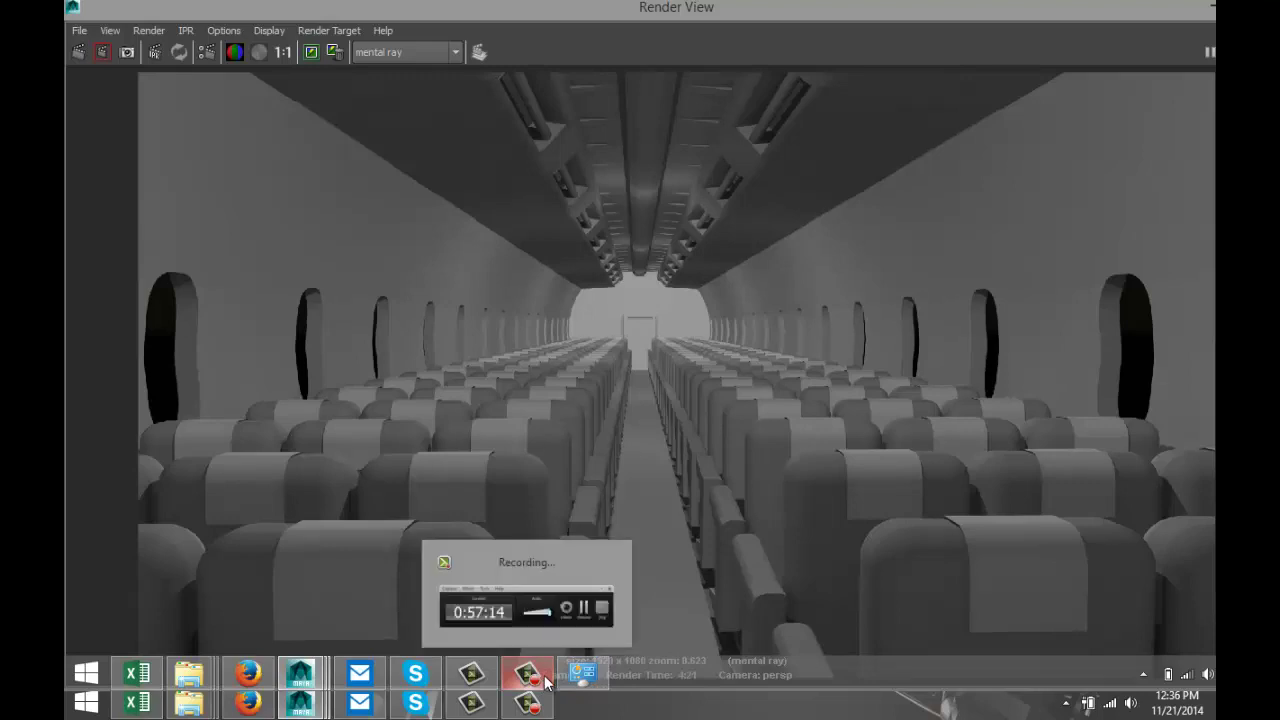